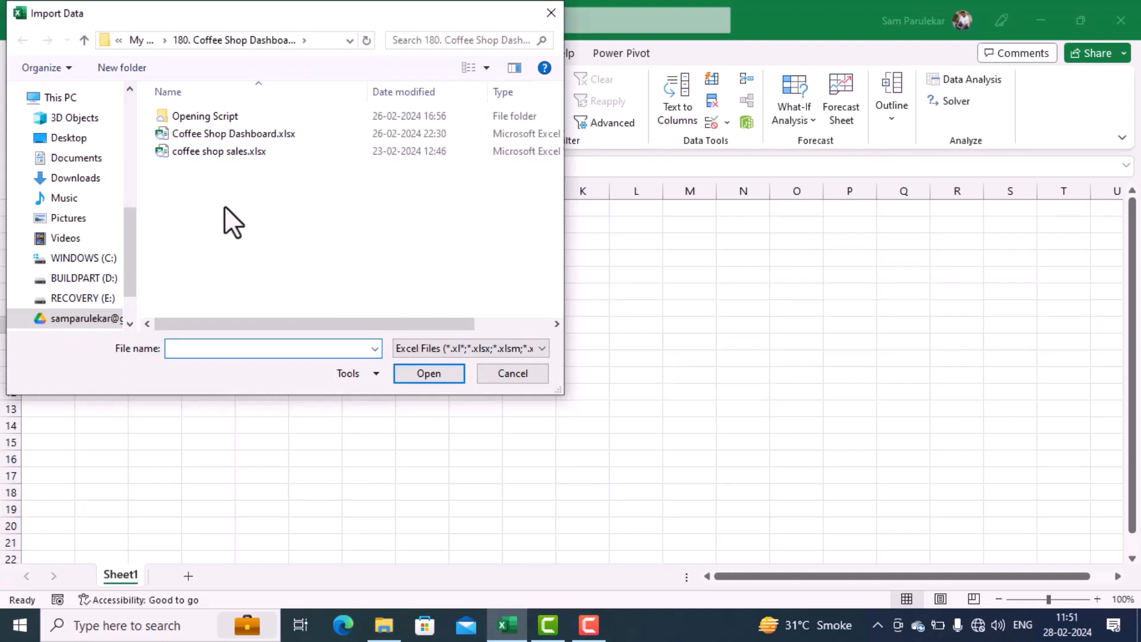
Step: Import the Transactions sheet from coffee shop sales.xlsx and open it for transformation in Power Query
click(223, 153)
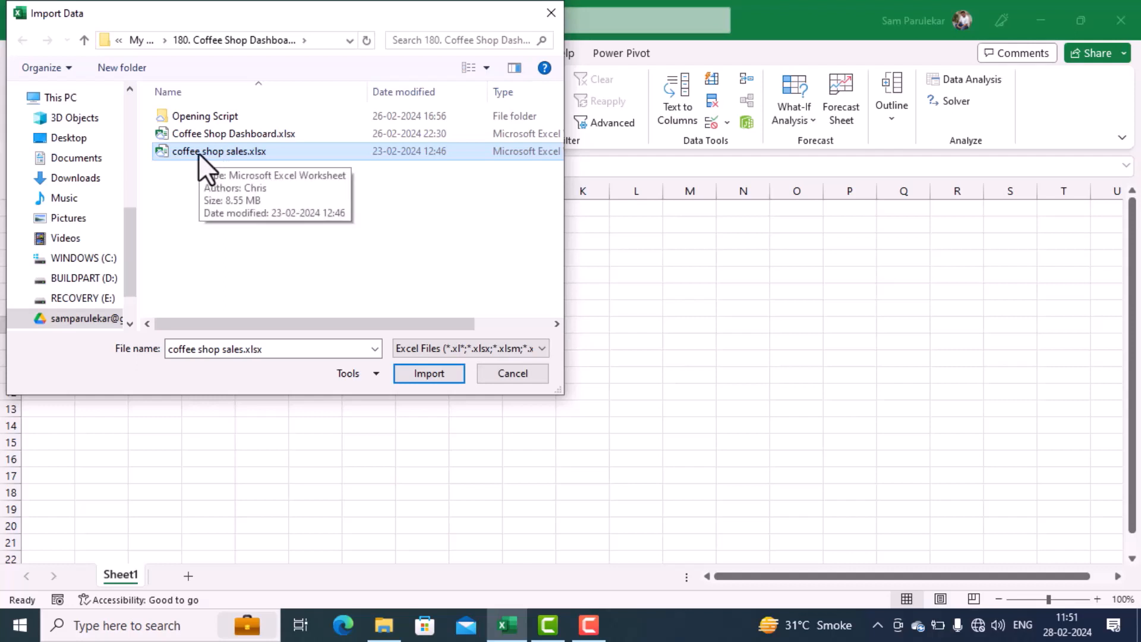
click(407, 379)
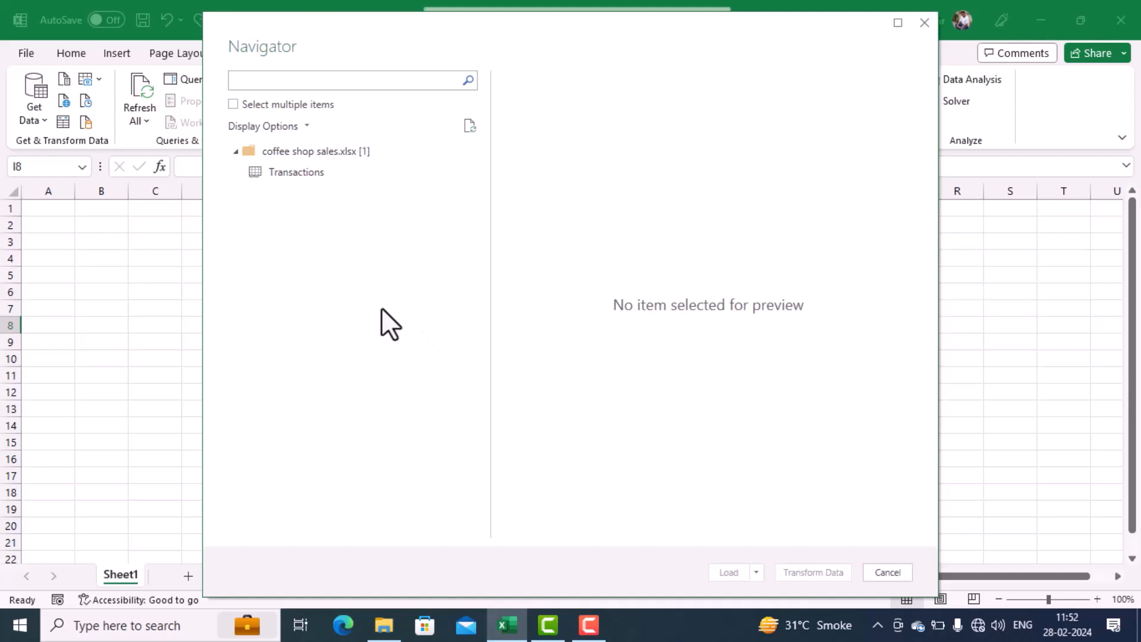
click(277, 174)
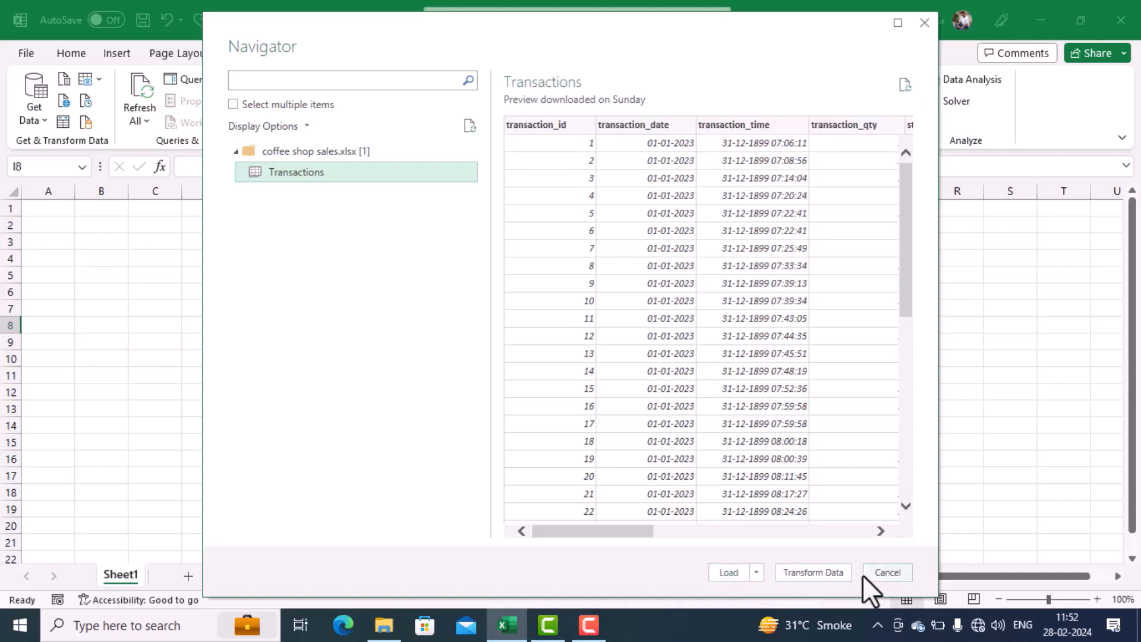
click(829, 575)
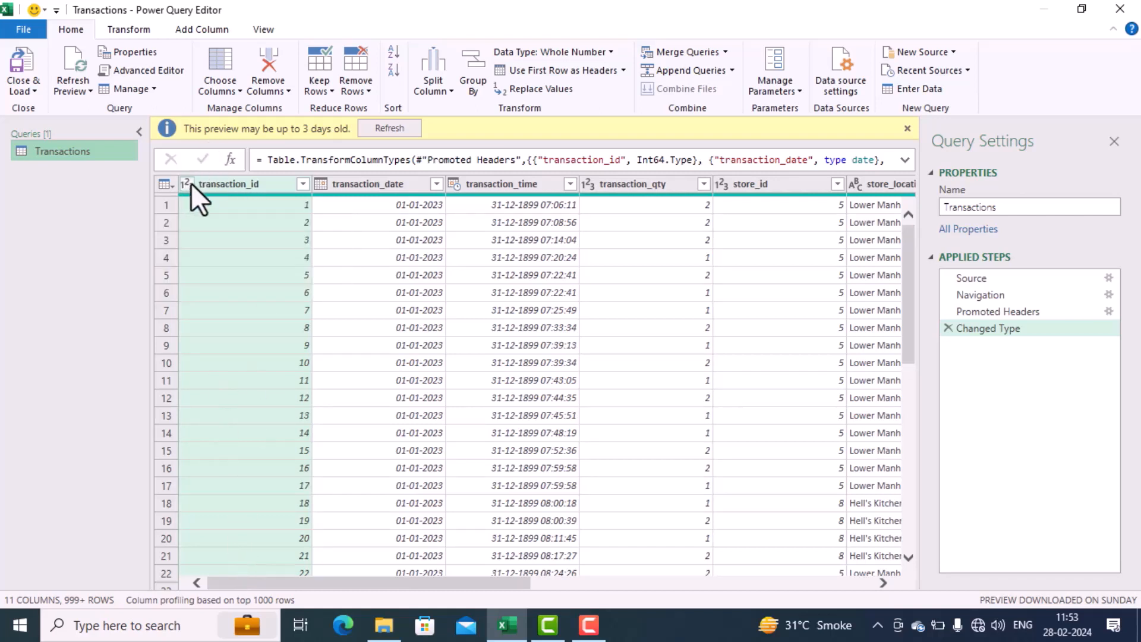
Step: Check the data types and contents of the columns from transaction_date through store_location
click(375, 184)
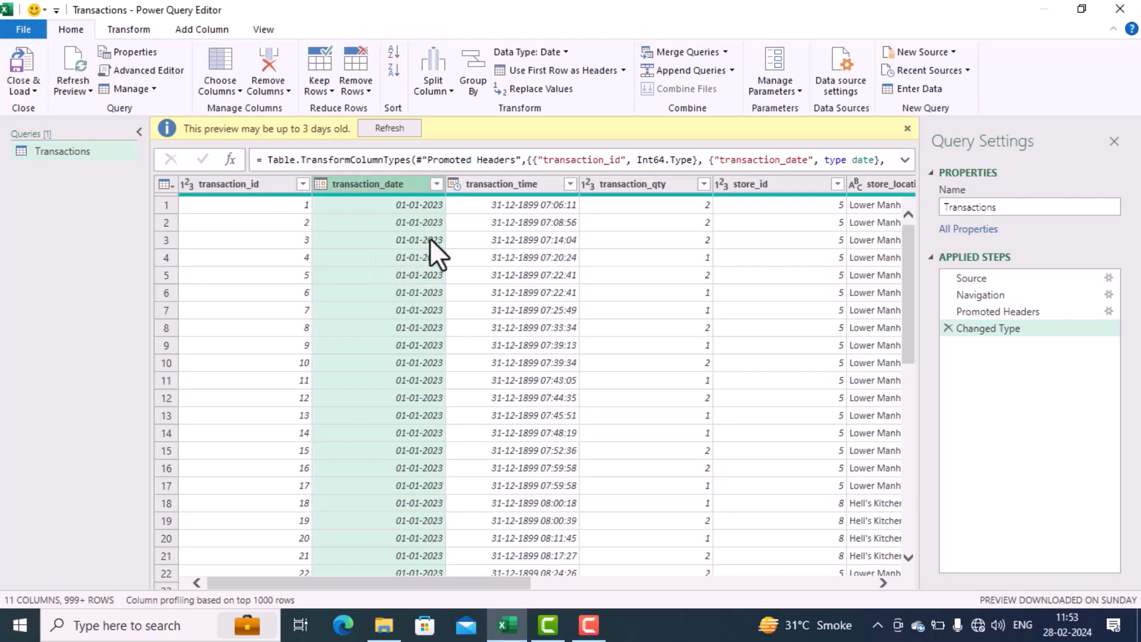
click(507, 187)
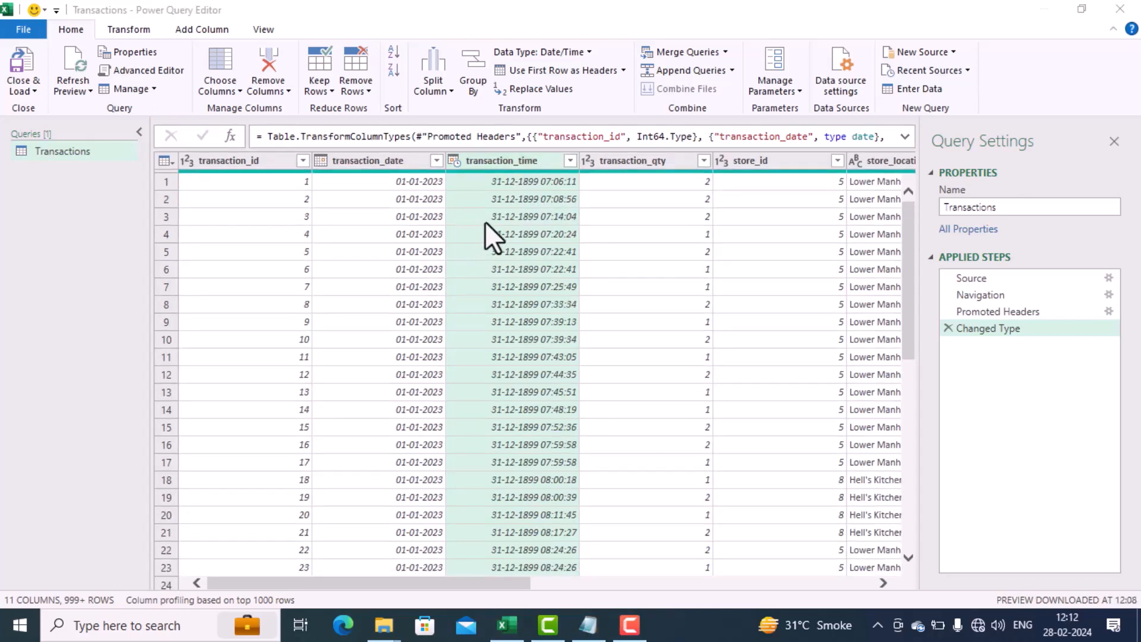
click(564, 189)
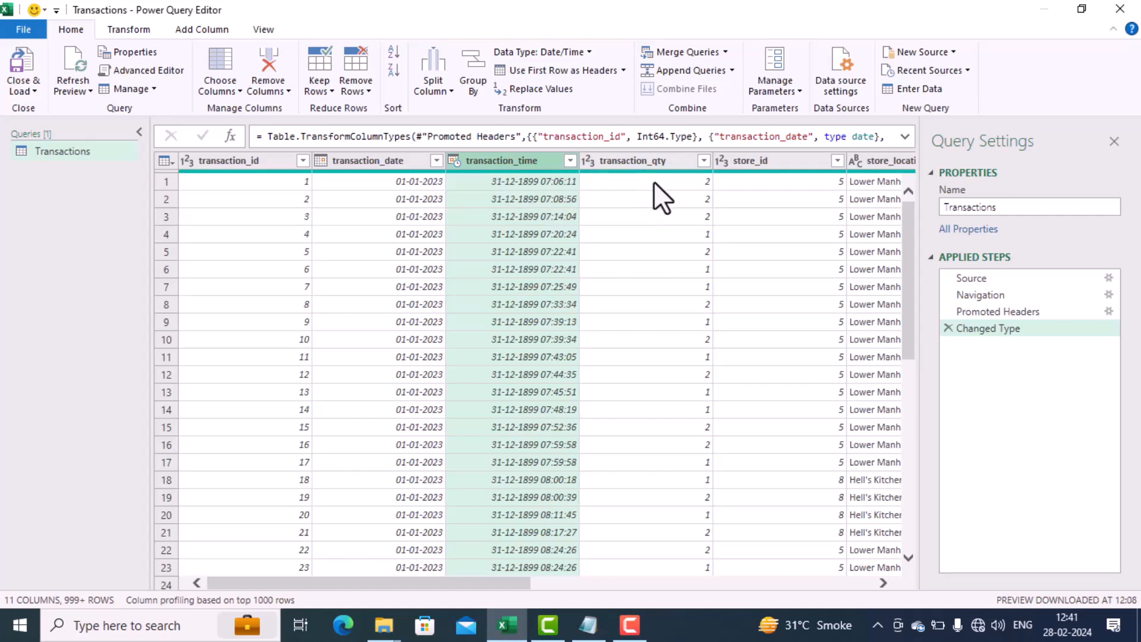
click(644, 161)
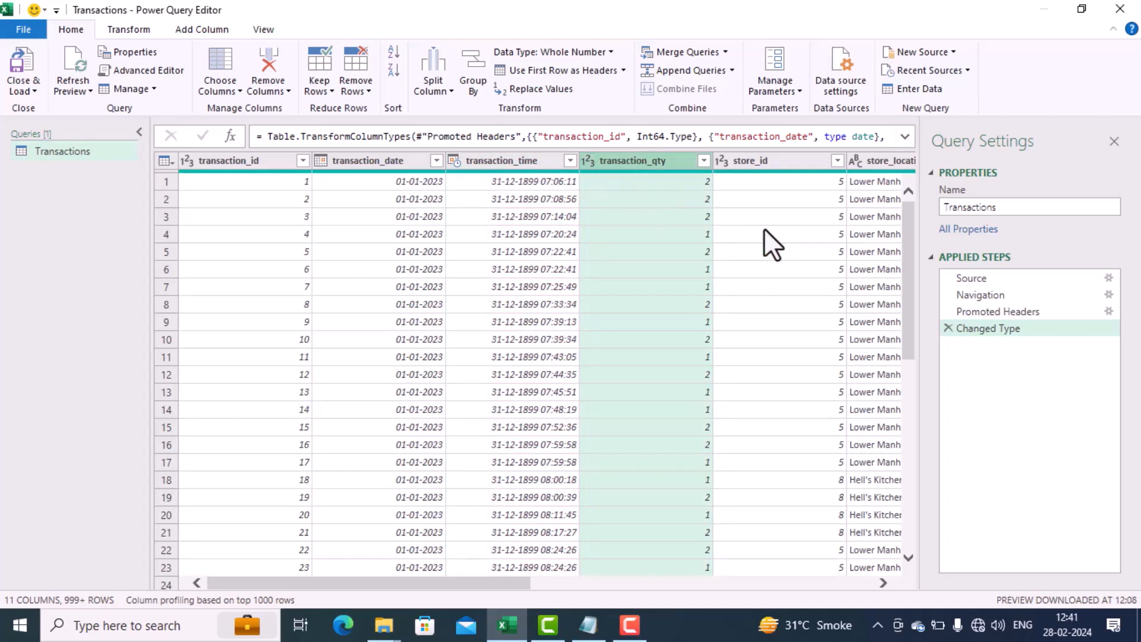
click(882, 582)
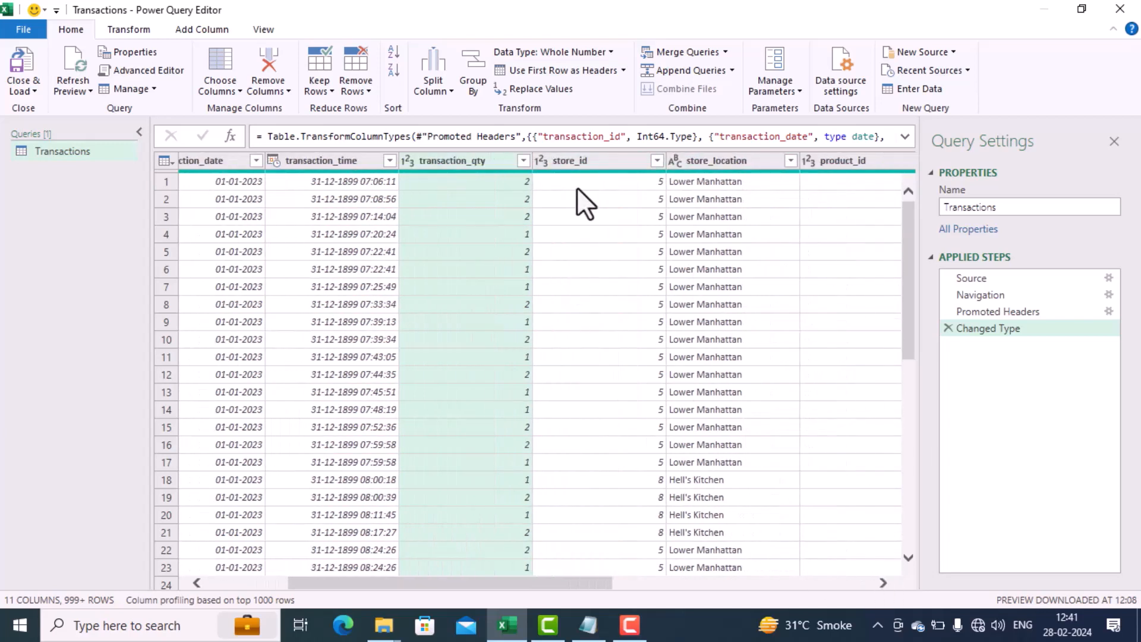
click(593, 165)
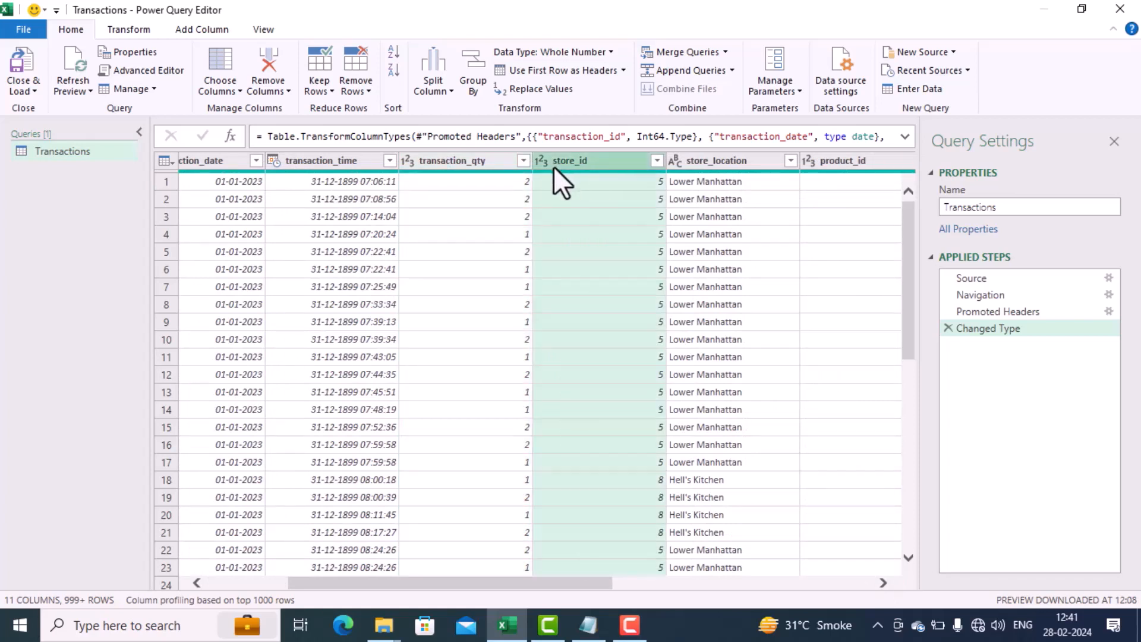
click(729, 165)
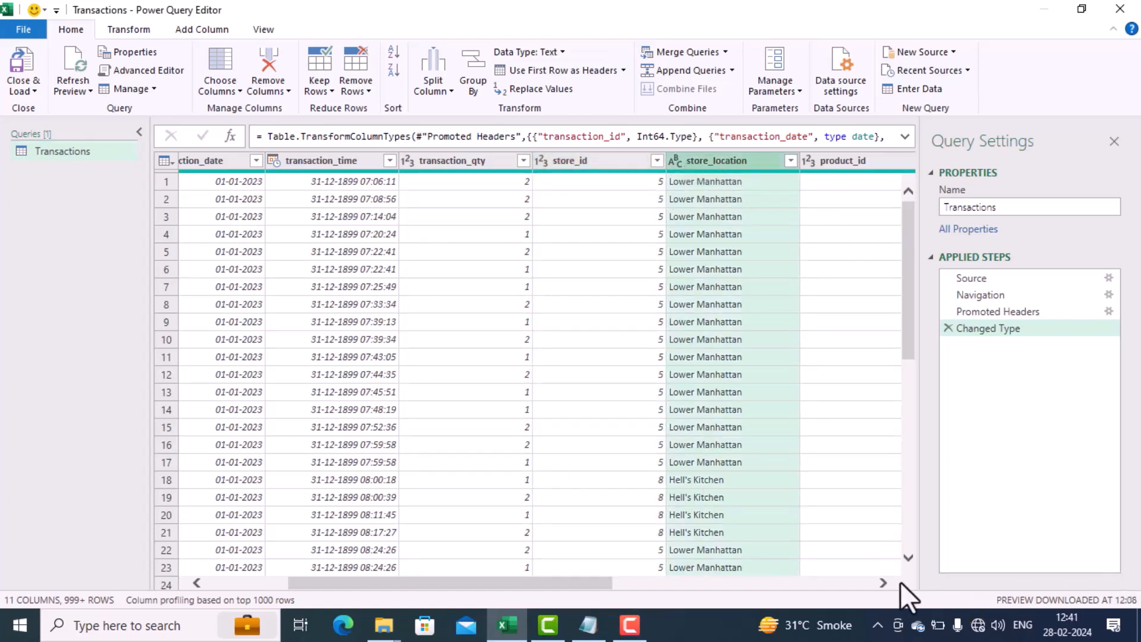
click(882, 587)
click(883, 587)
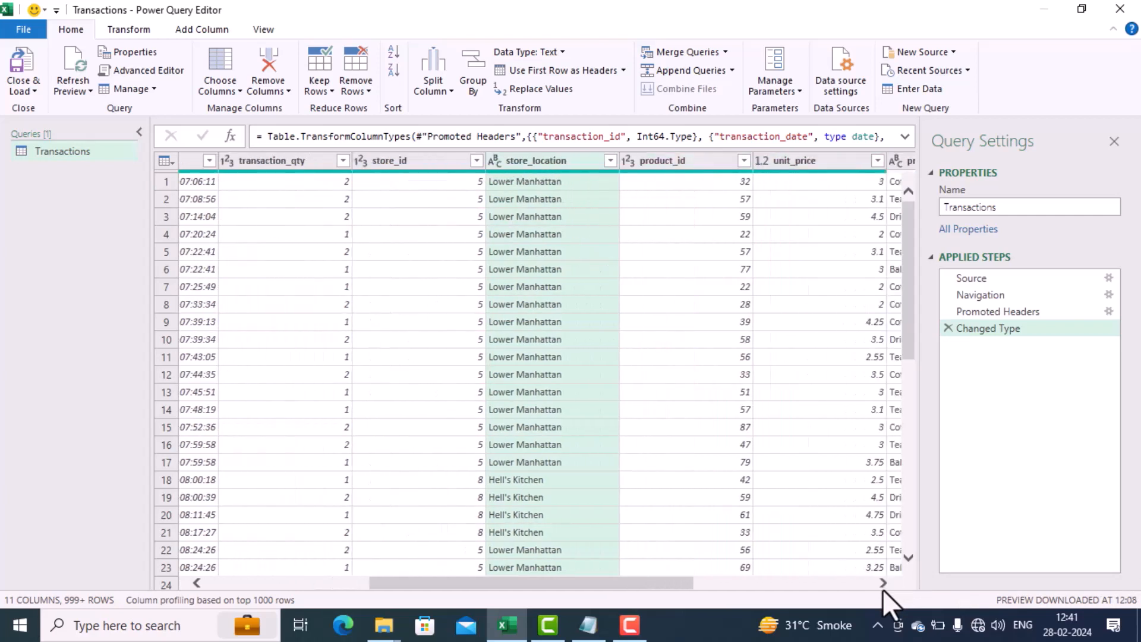
click(882, 587)
click(882, 588)
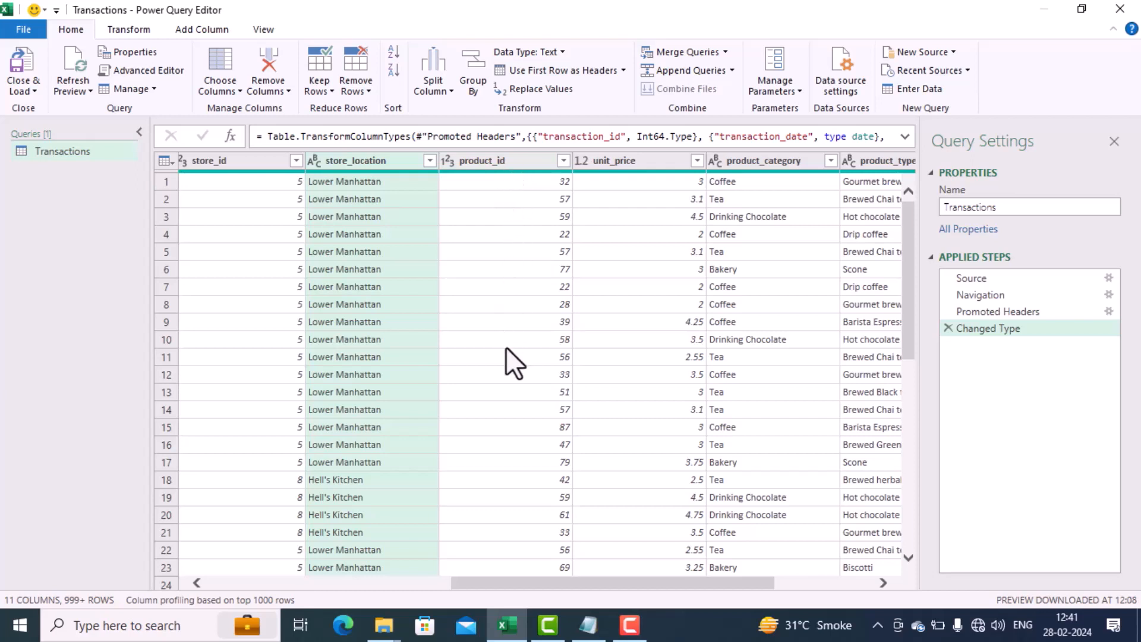
Step: Change the unit_price column's data type to Currency, replacing the current type conversion
click(643, 160)
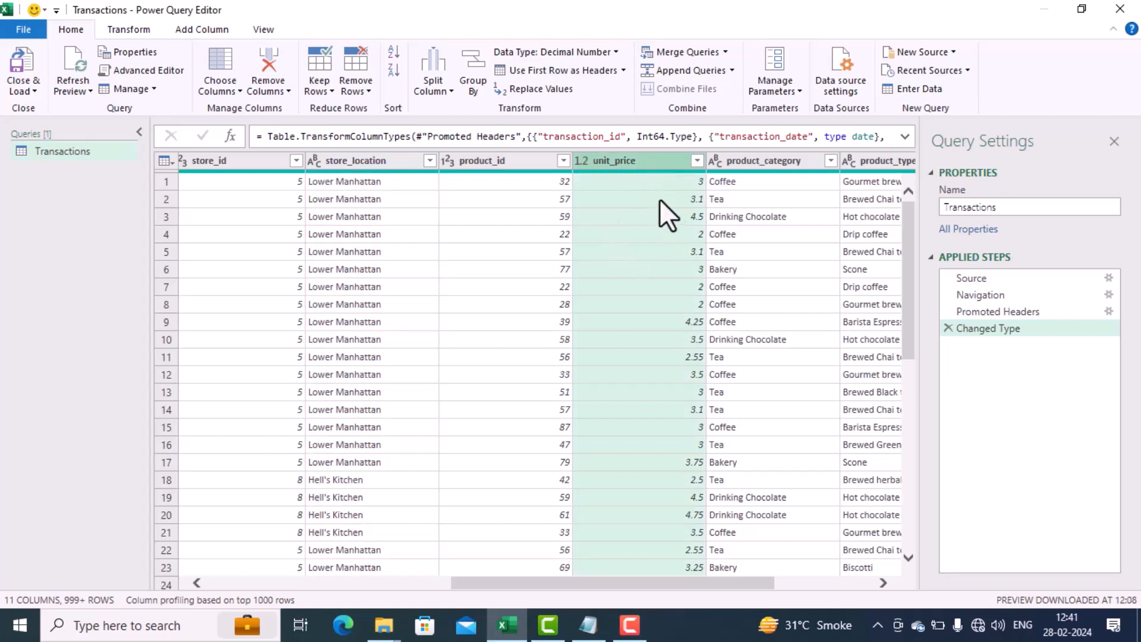
click(578, 162)
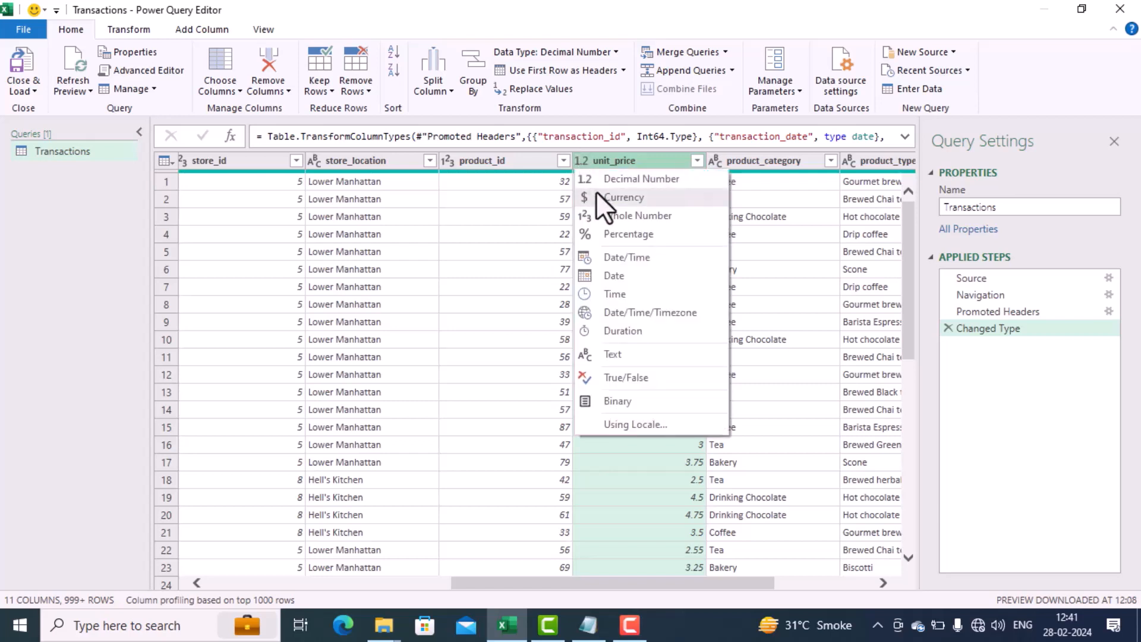
click(596, 192)
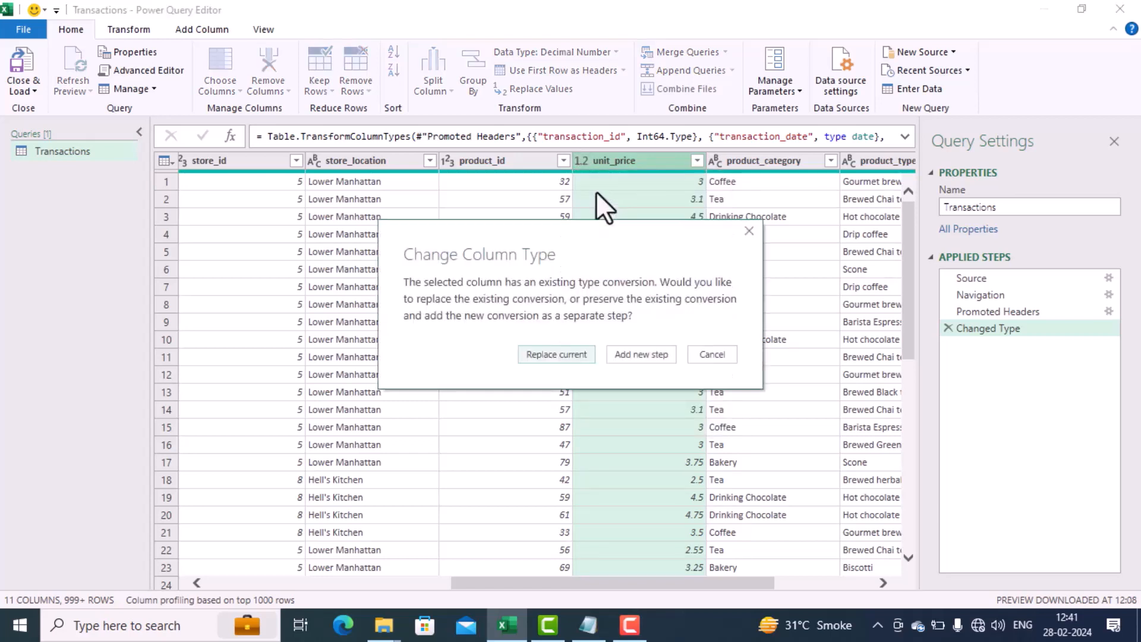
click(569, 356)
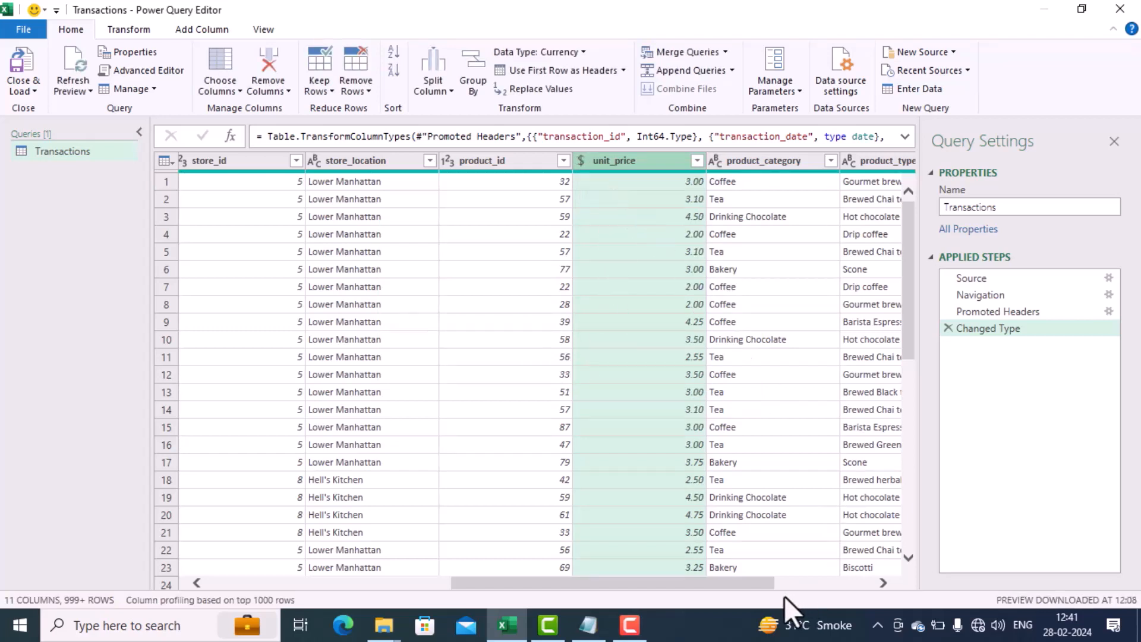
Step: Review the data types and contents of the product_category, product_type and product_detail columns
drag(758, 585, 786, 586)
drag(797, 585, 857, 592)
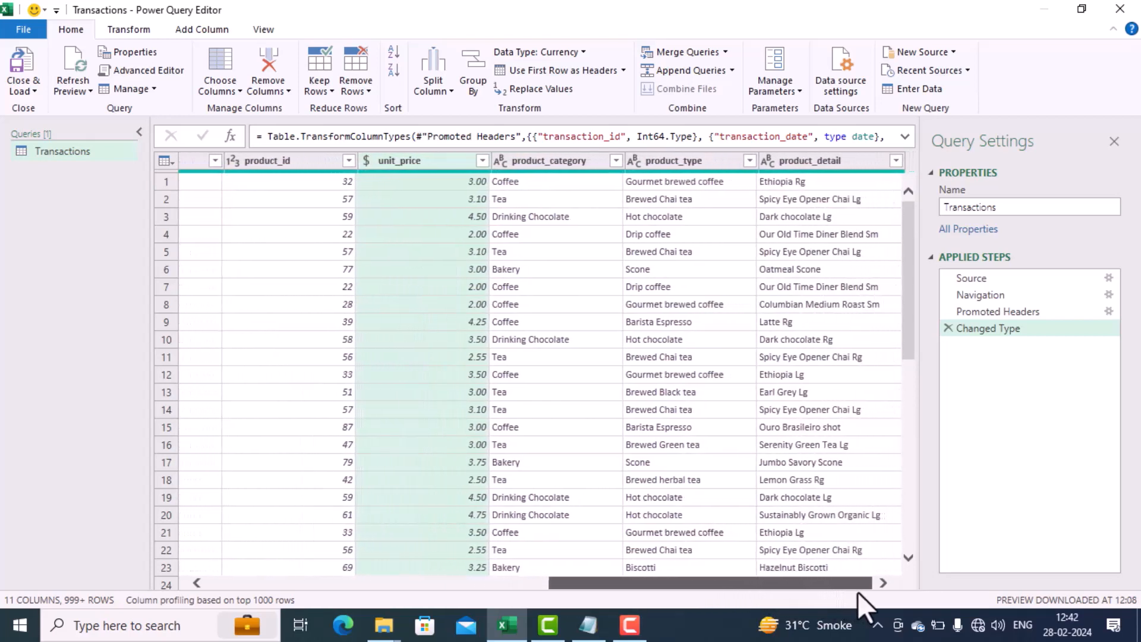
click(545, 158)
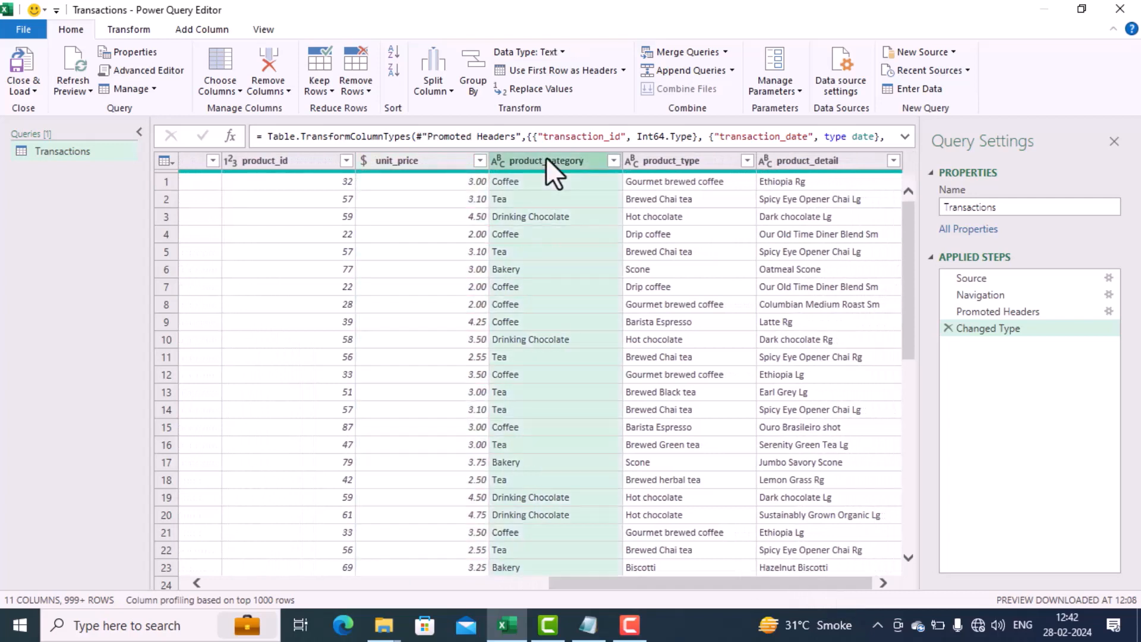
click(669, 159)
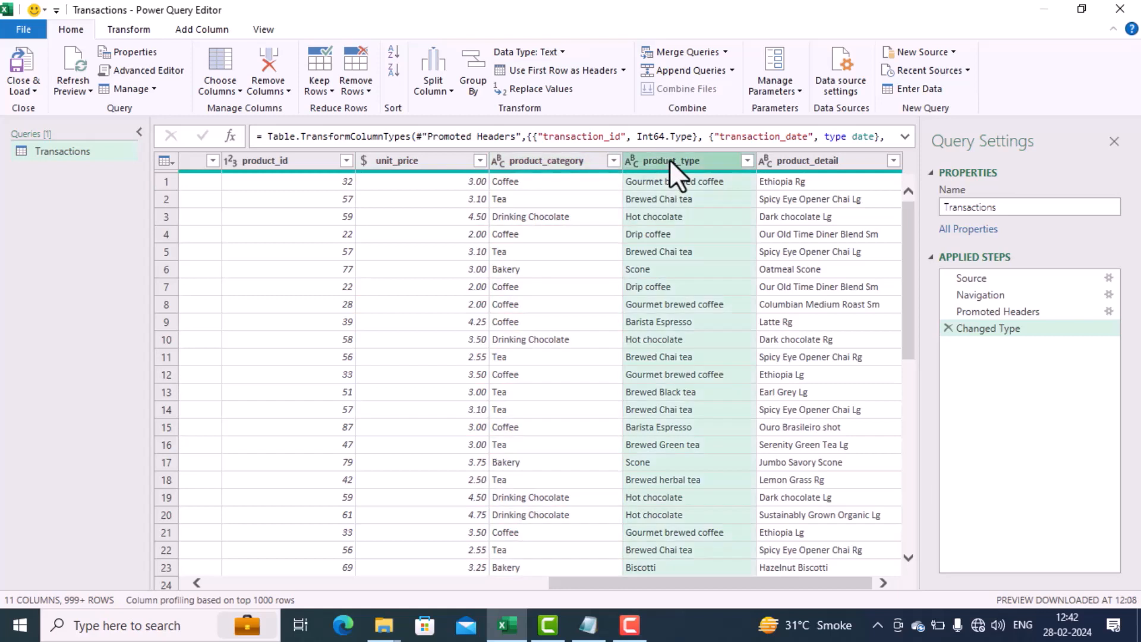
click(883, 583)
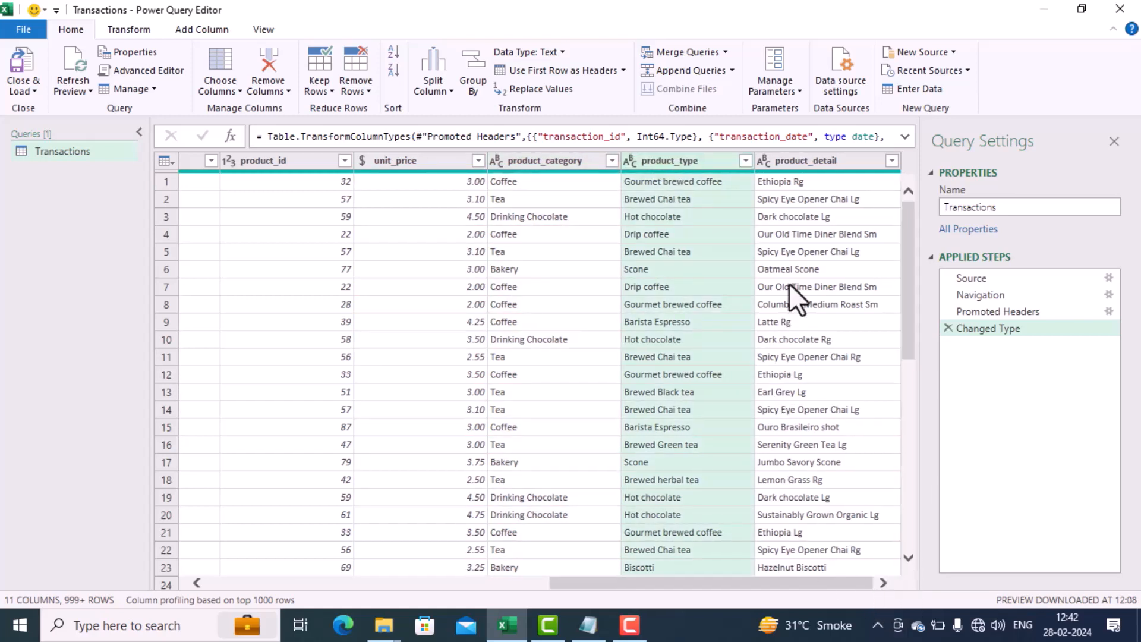
ctrl+click(814, 159)
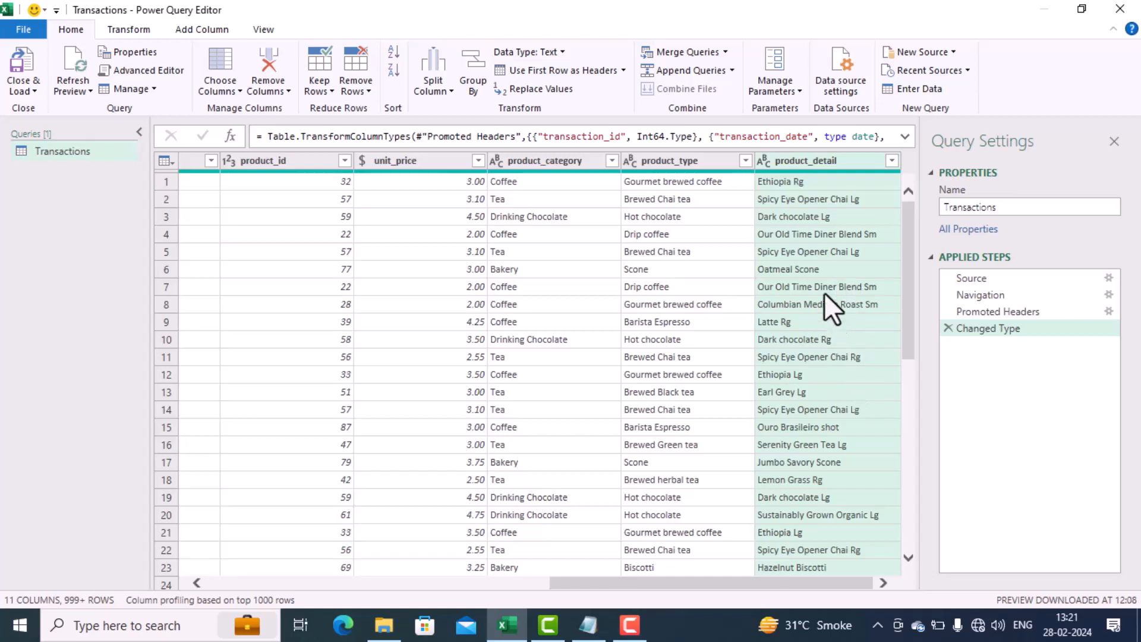
Step: Start a new conditional column based on the product details and name it Size
click(830, 156)
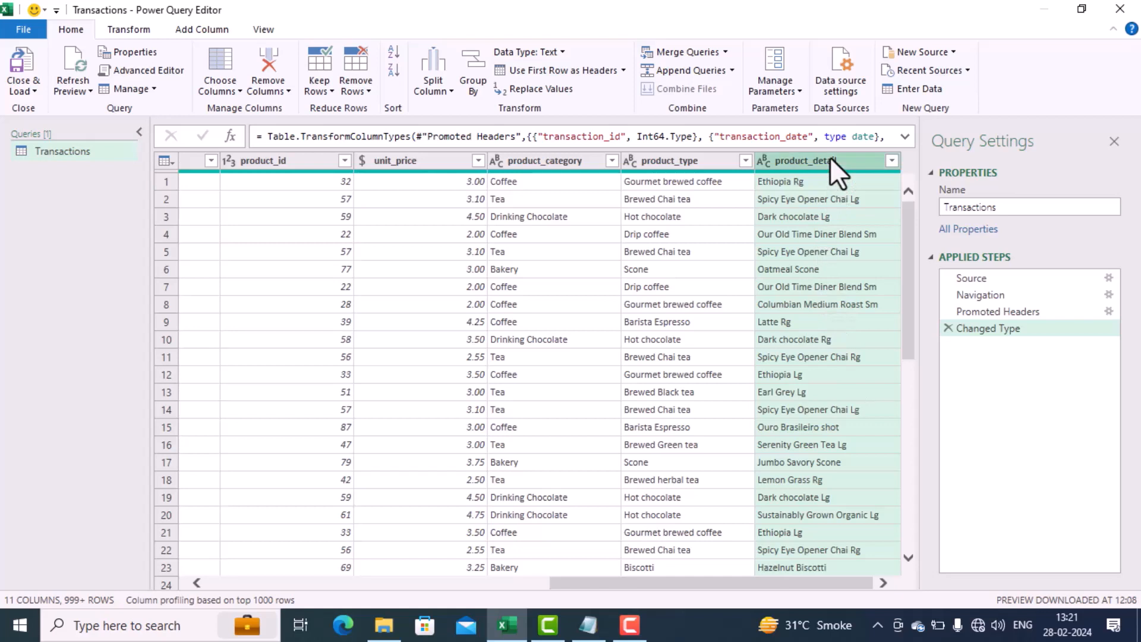
click(201, 29)
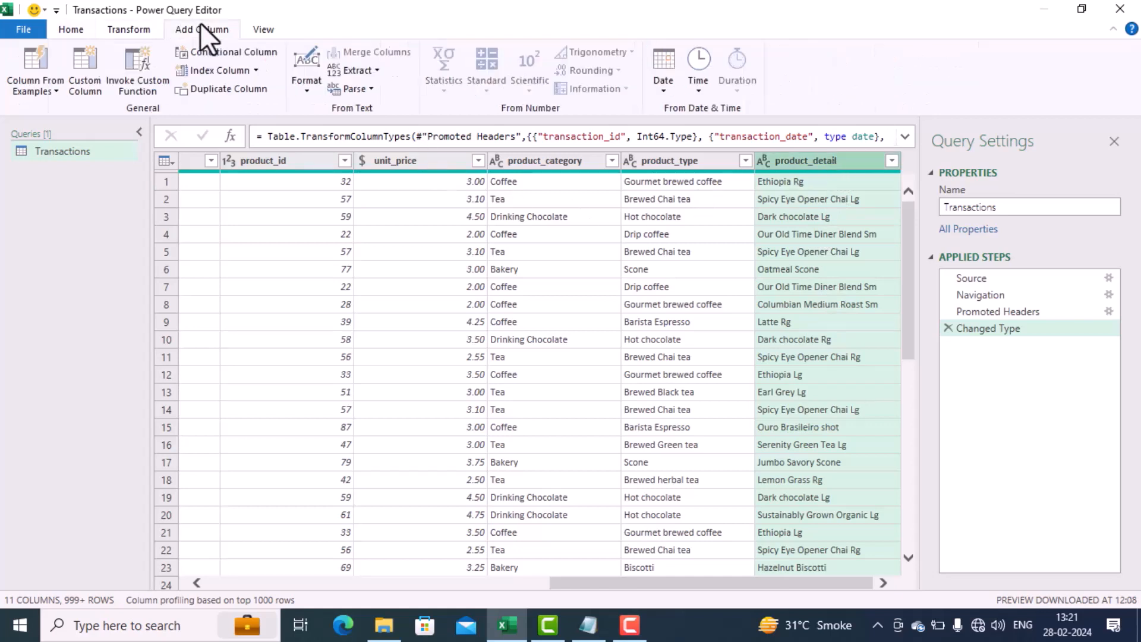
click(203, 53)
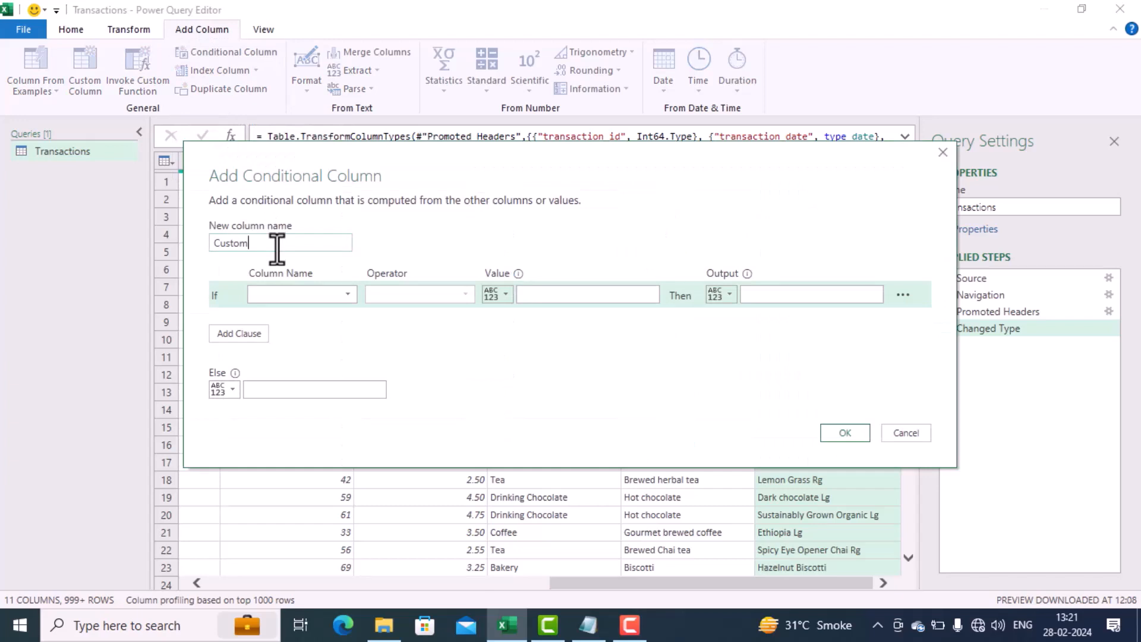
text(S)
key(BackSpace)
key(BackSpace)
key(BackSpace)
key(BackSpace)
key(BackSpace)
key(BackSpace)
key(BackSpace)
text(Size)
Step: Define the first condition of the Size column: if product_detail contains Lg, output Large
click(342, 295)
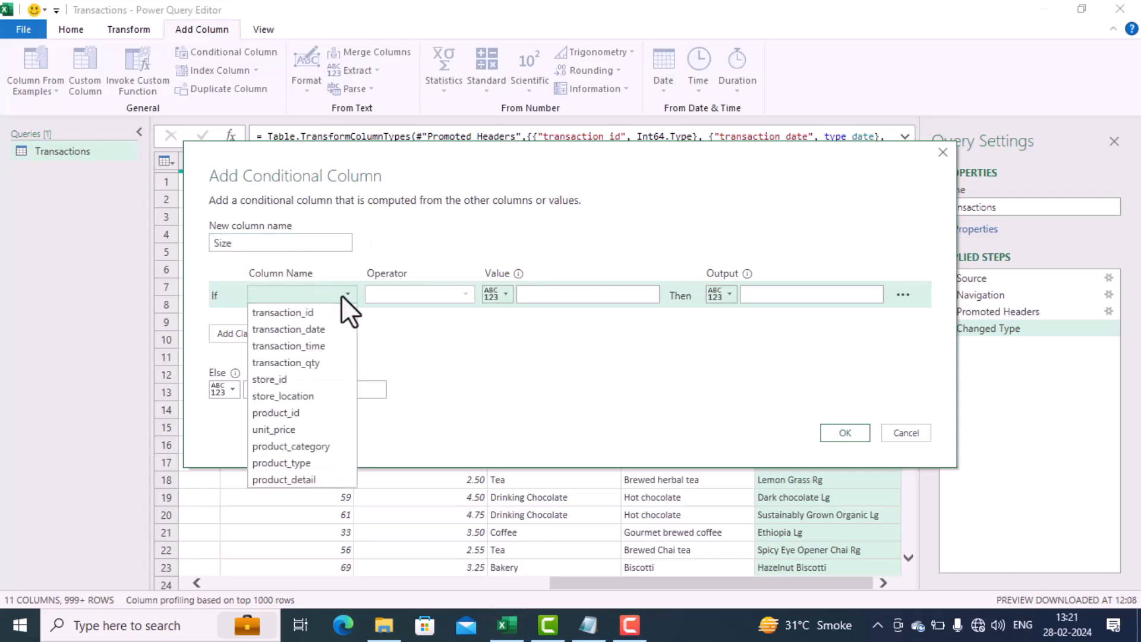
click(334, 482)
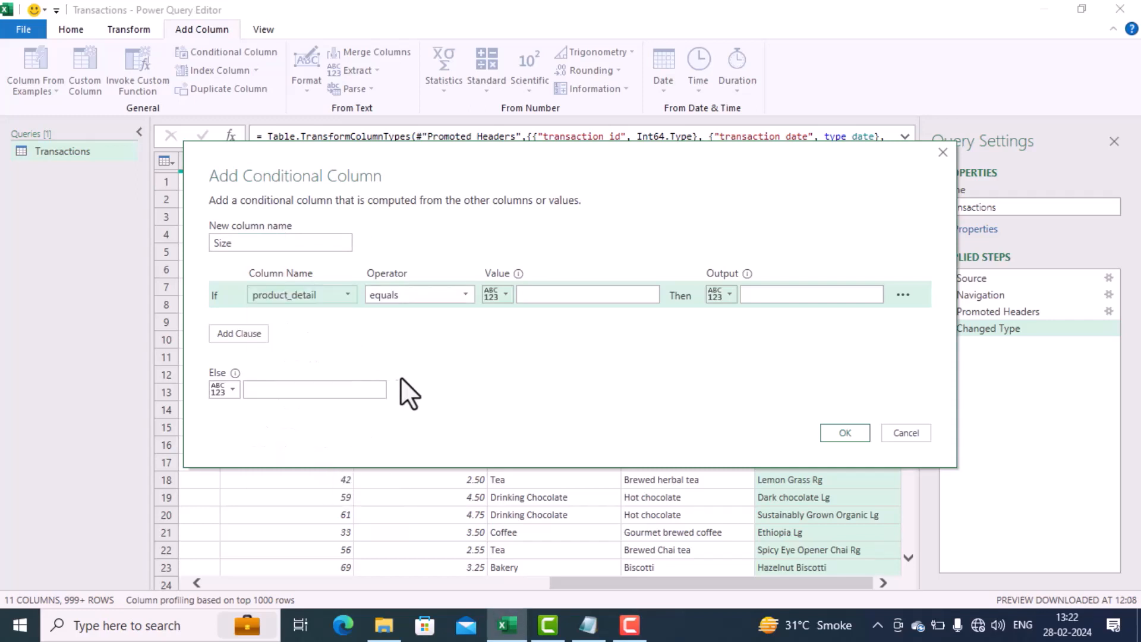
click(467, 295)
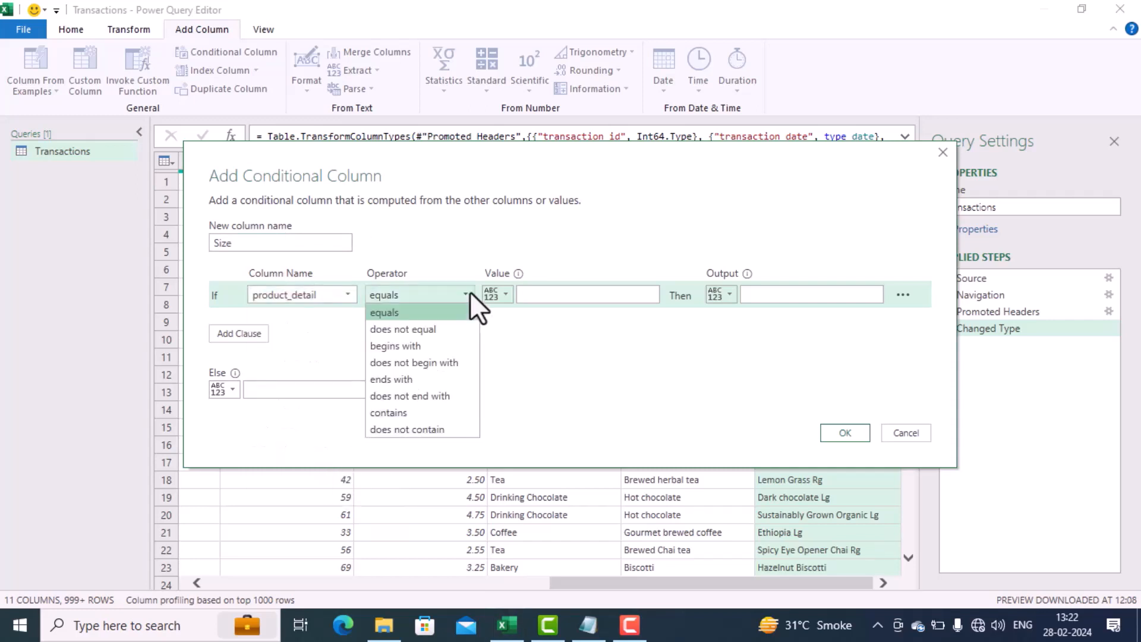
click(416, 415)
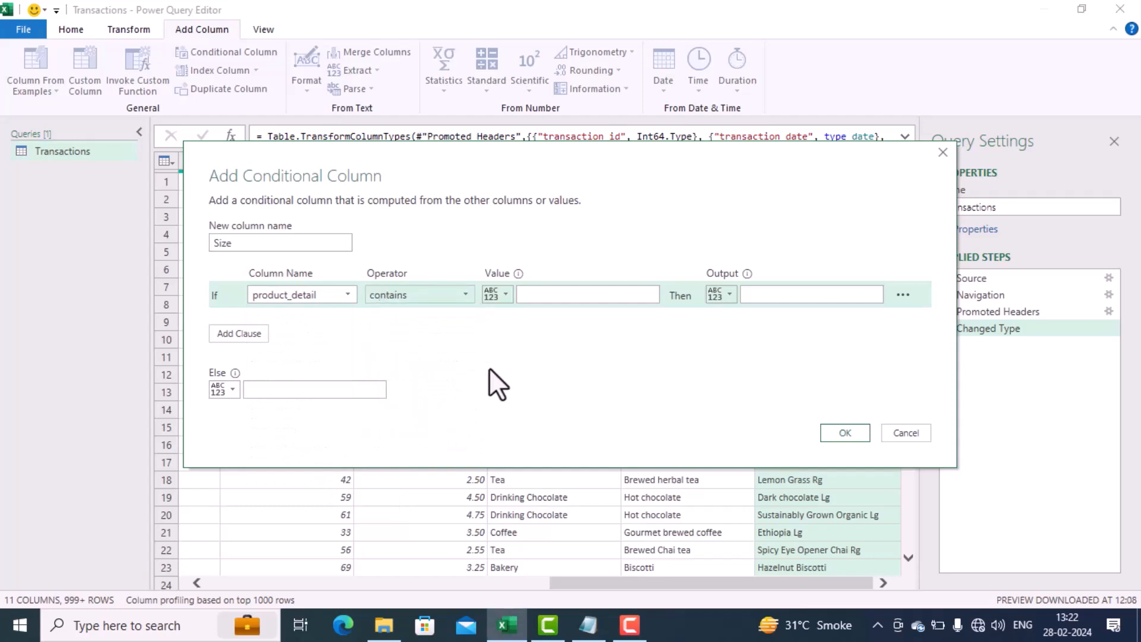
click(562, 291)
text(L)
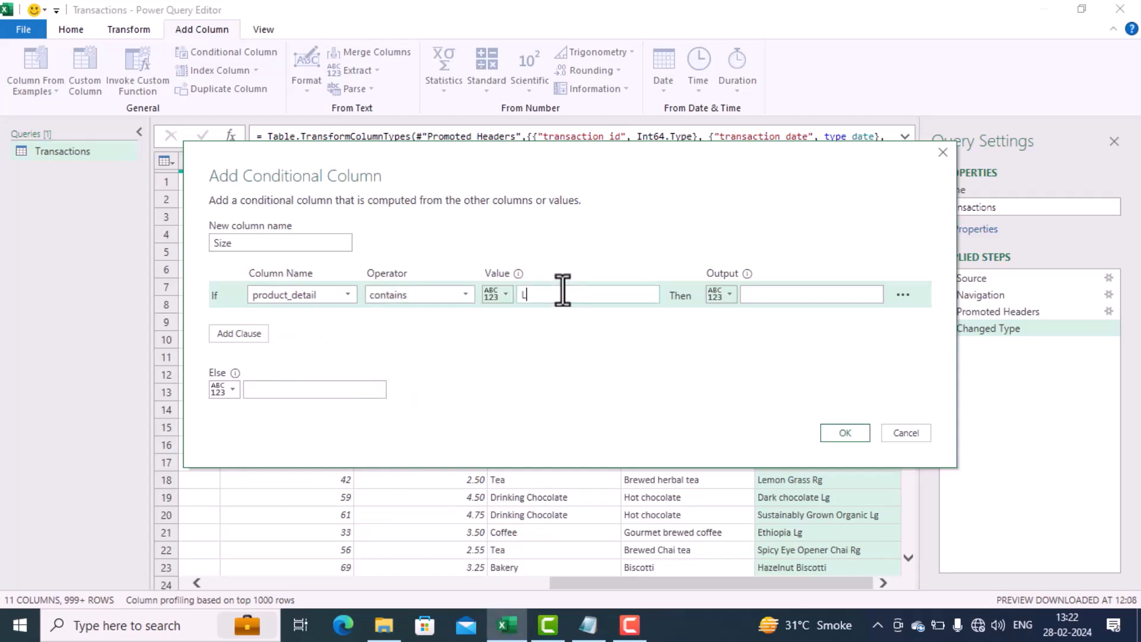
text(g)
click(778, 294)
text(Large)
Step: Add a second condition to the Size column: if product_detail contains Rg, output Regular
click(255, 334)
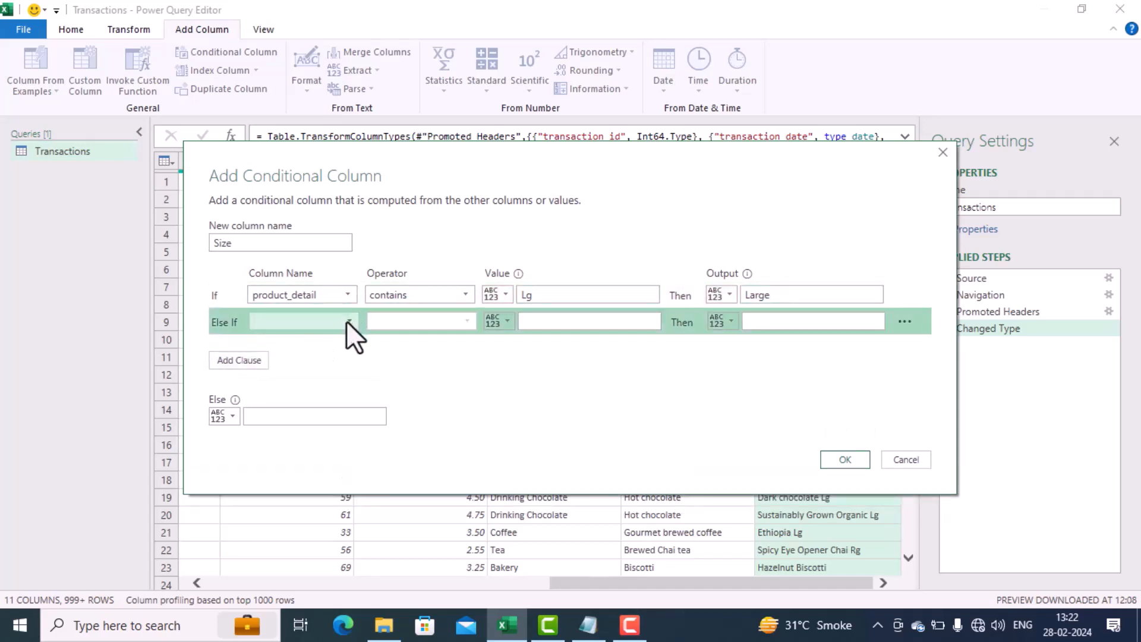
click(347, 321)
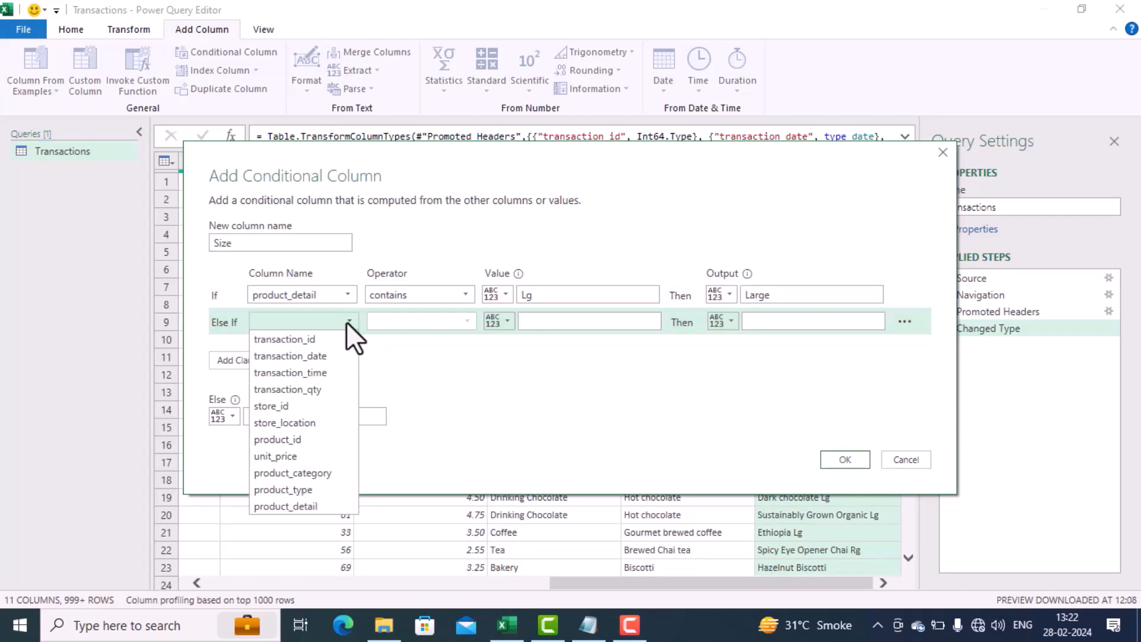
click(311, 506)
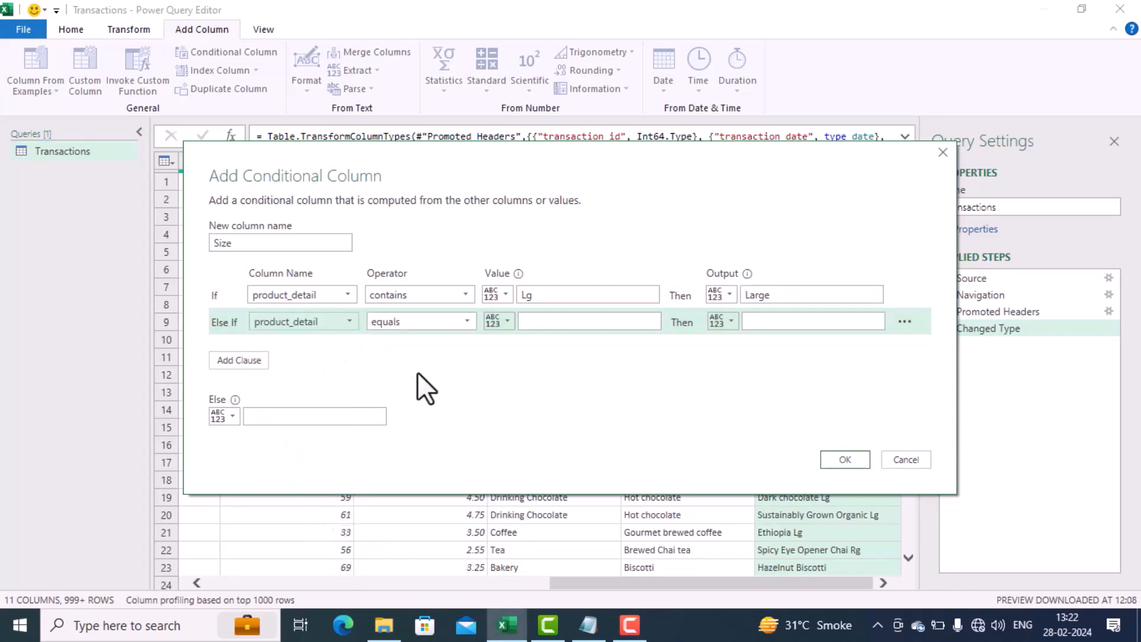
click(462, 324)
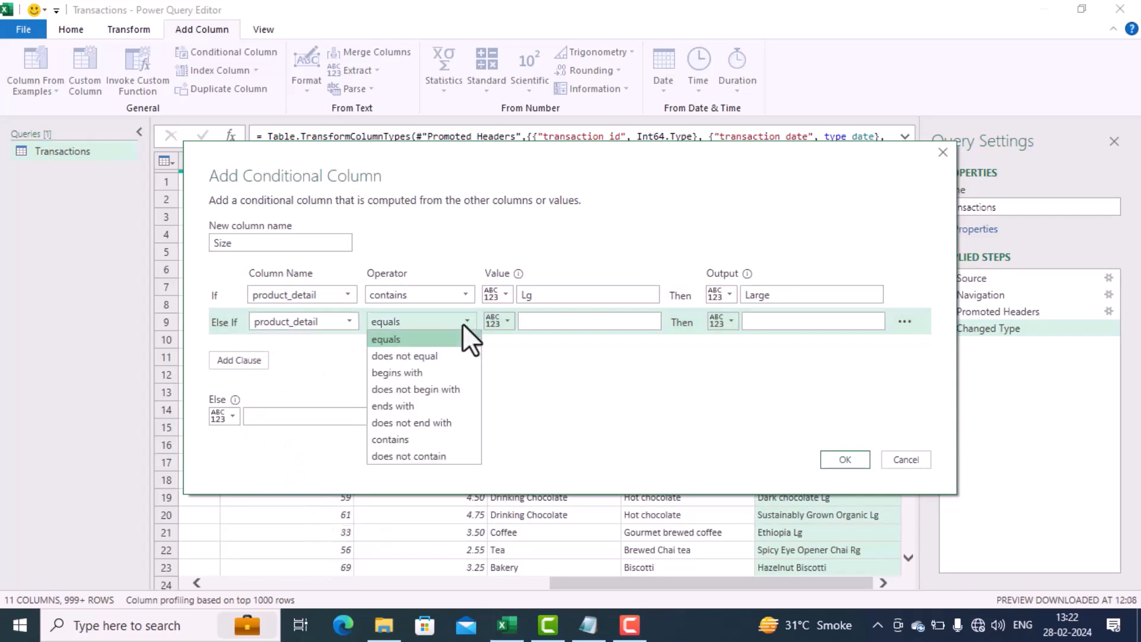
click(419, 440)
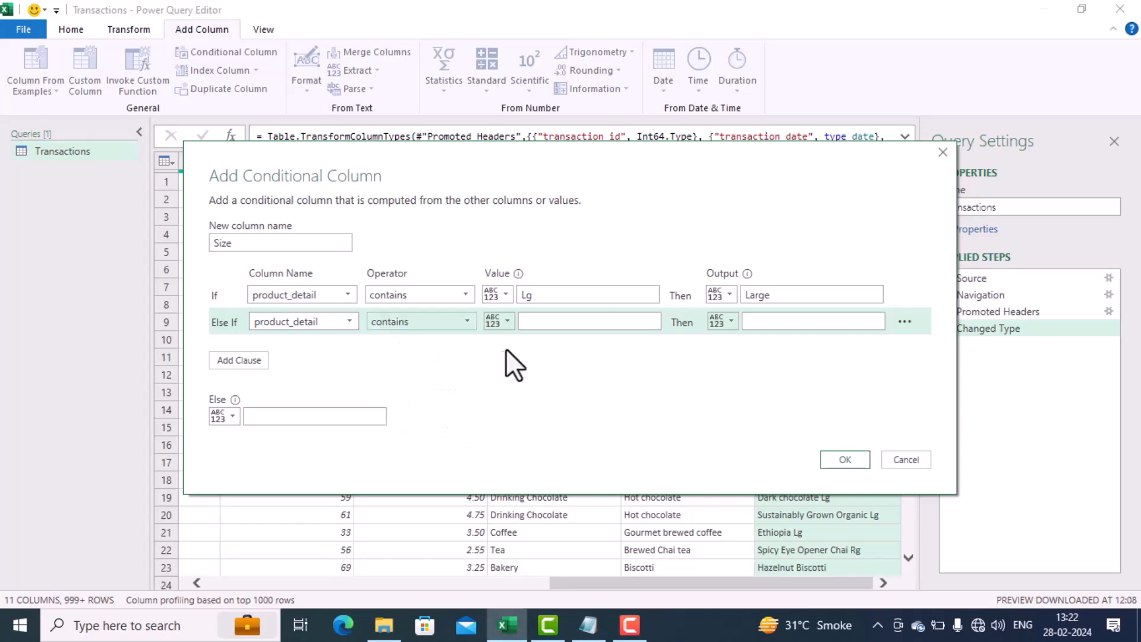
click(547, 321)
text(Rg)
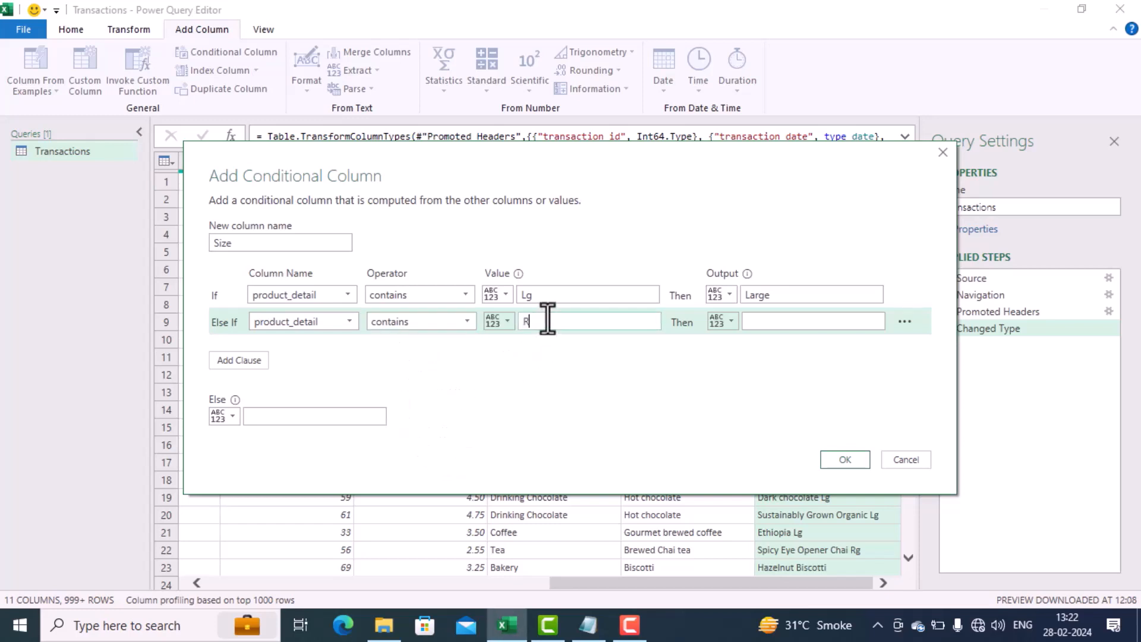
click(785, 321)
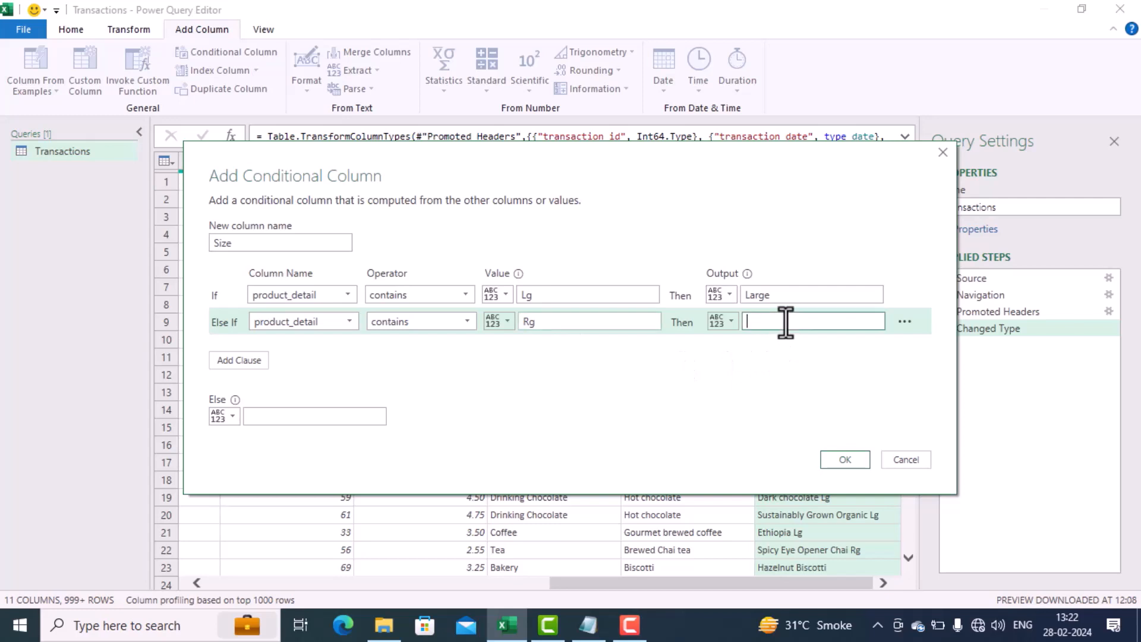
text(Regular)
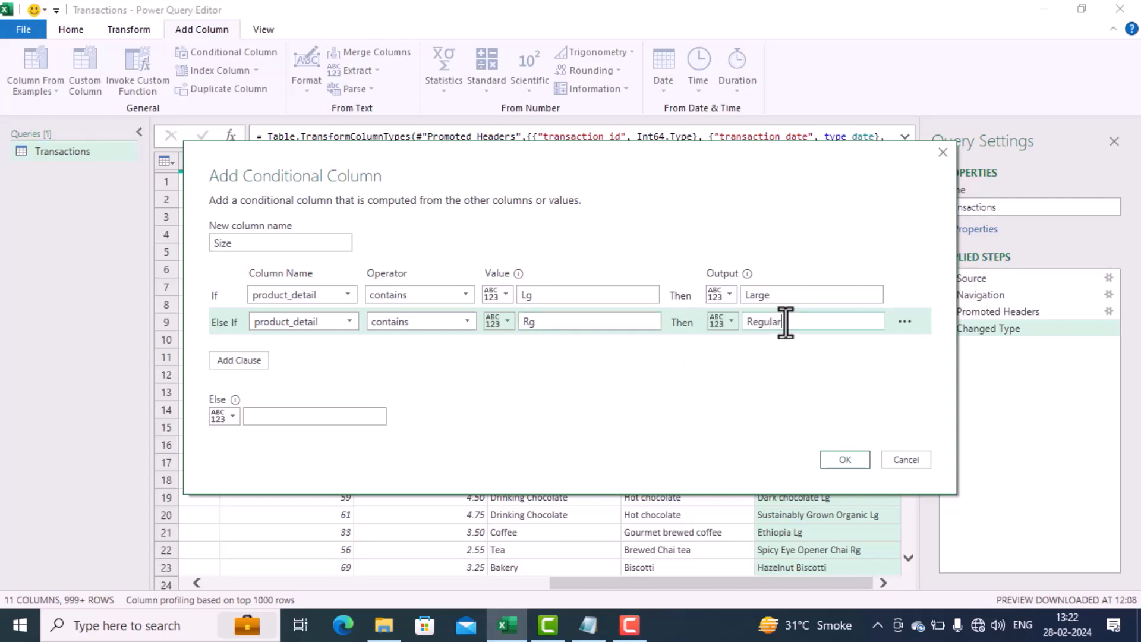
Step: Add a third condition to the Size column: if product_detail contains Sm, output Small
click(259, 358)
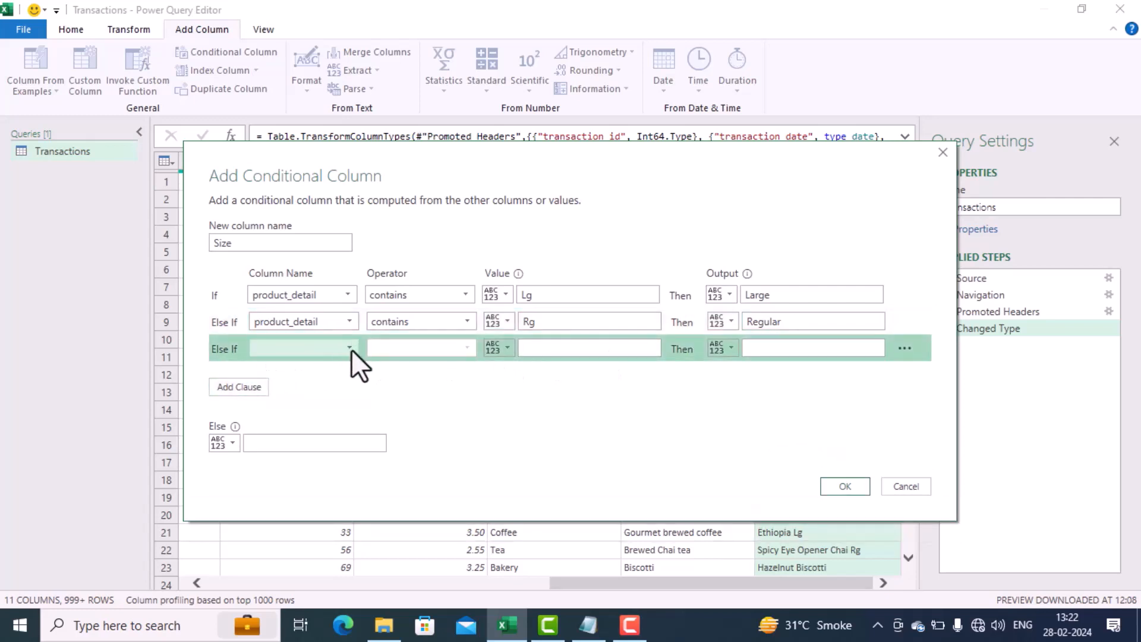
click(351, 348)
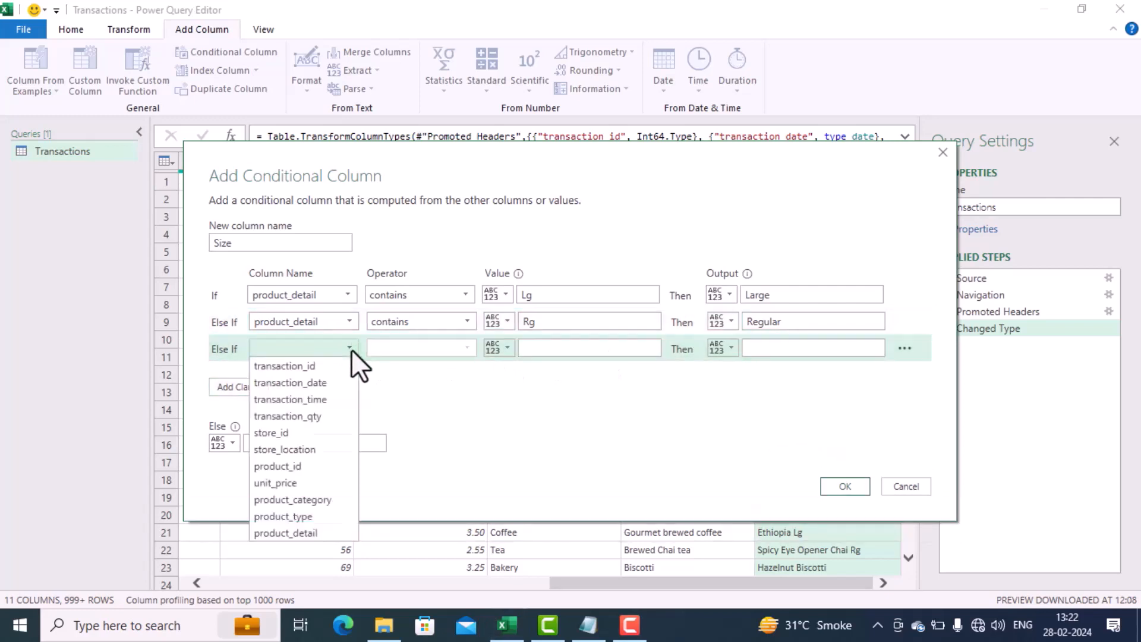
click(309, 536)
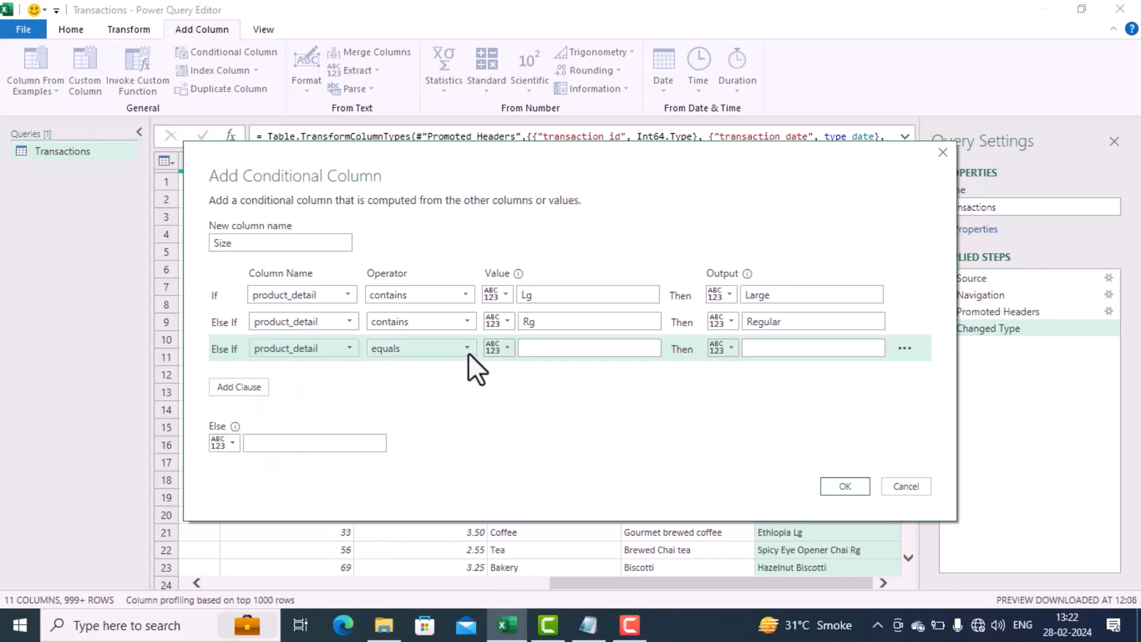
click(468, 352)
click(433, 465)
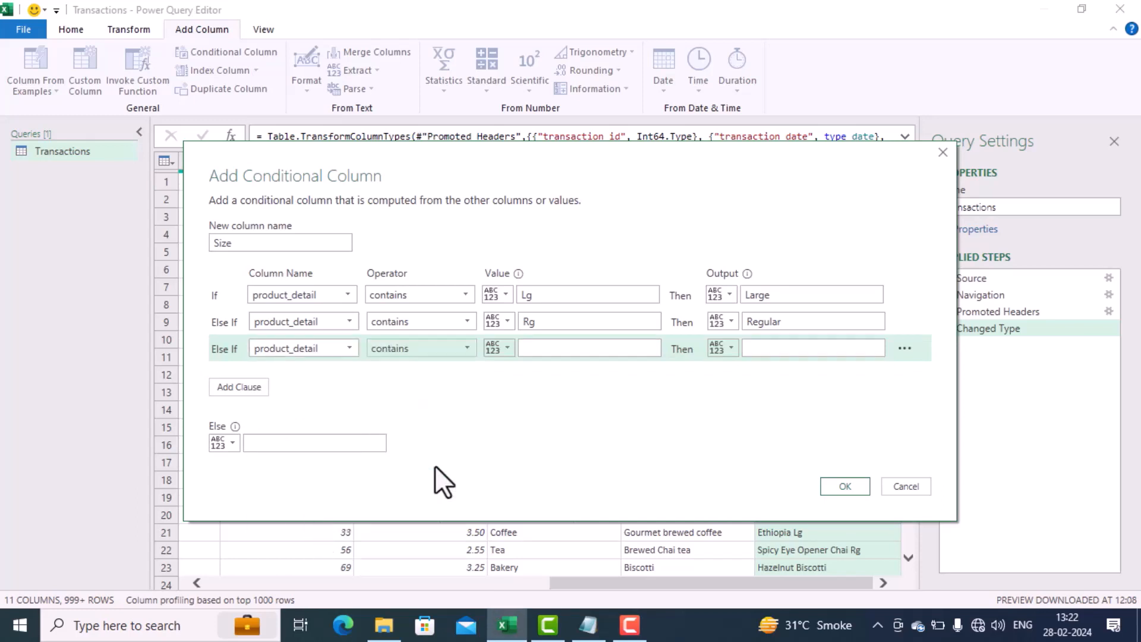
click(530, 349)
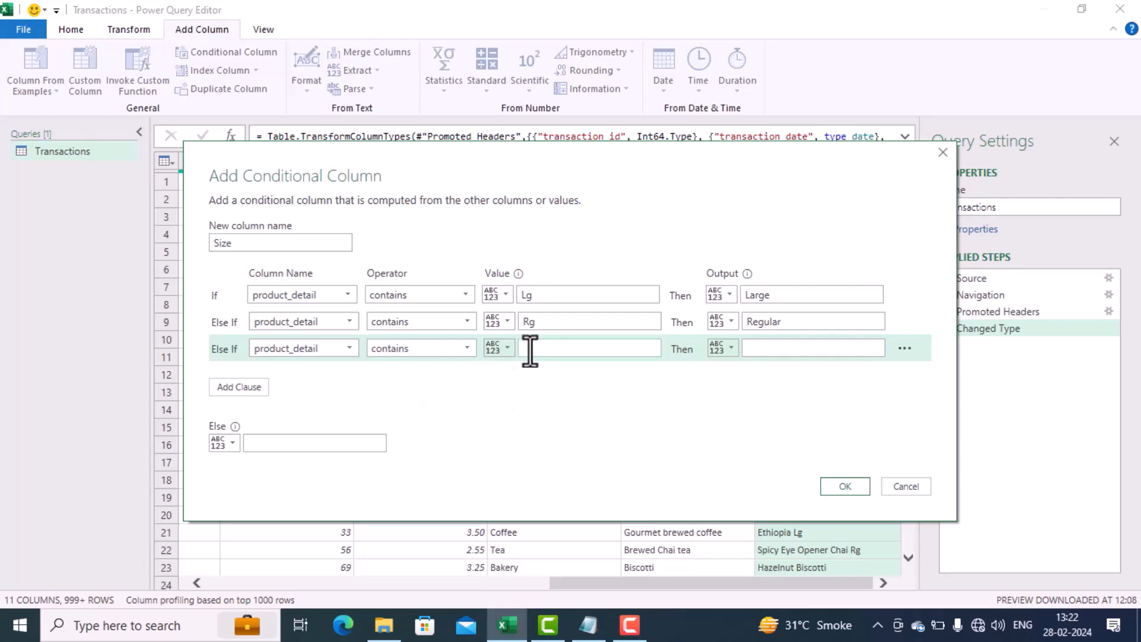
text(Sm)
click(766, 349)
text(Small)
Step: Set the Size column's fallback output to Undefined and create the conditional column
click(340, 443)
text(Undefined)
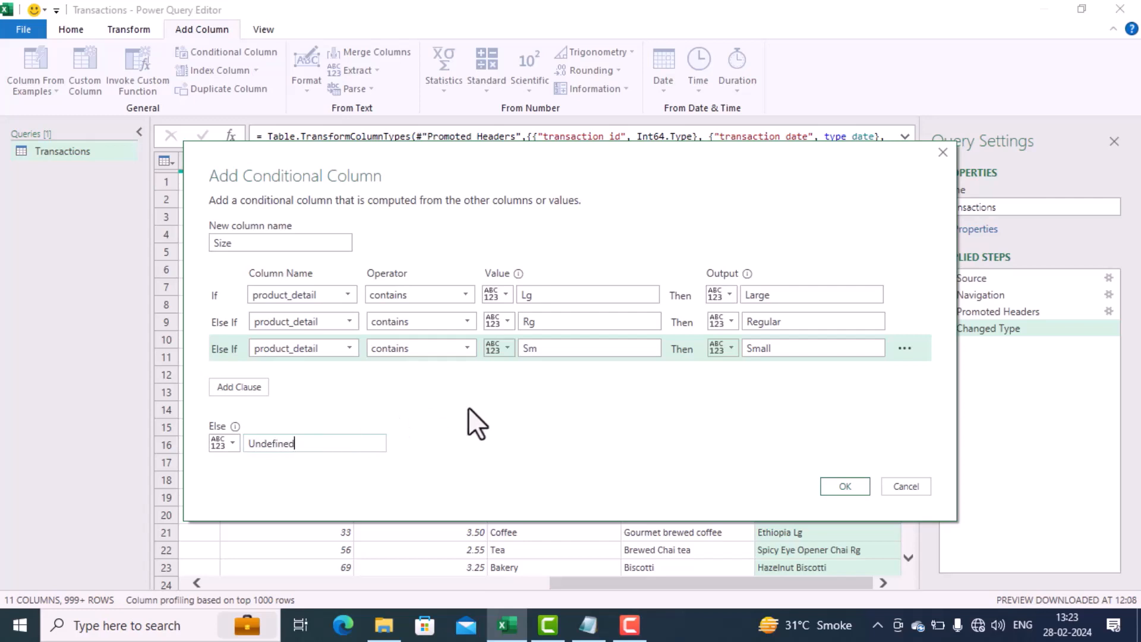
click(841, 488)
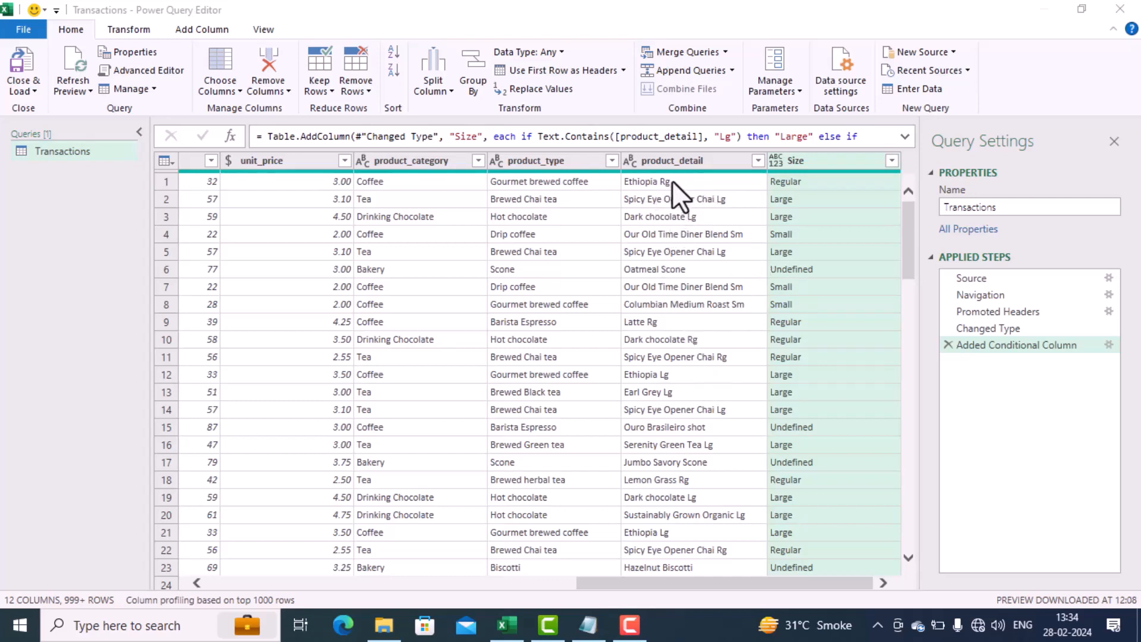
Step: Replace Rg with a space throughout the product_detail column
click(676, 163)
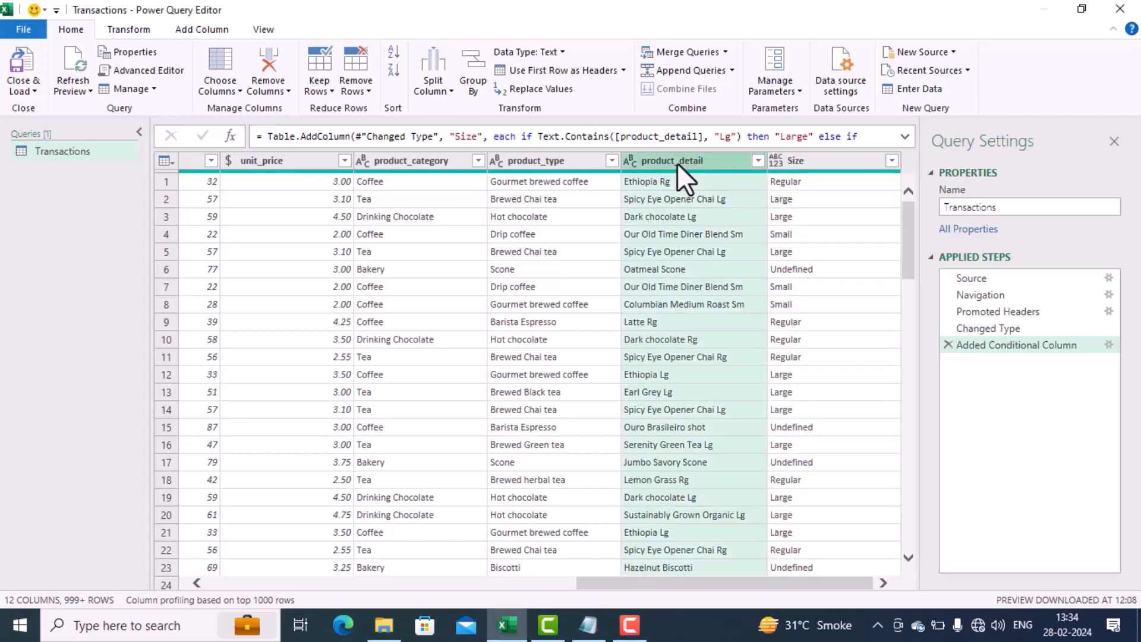
click(129, 29)
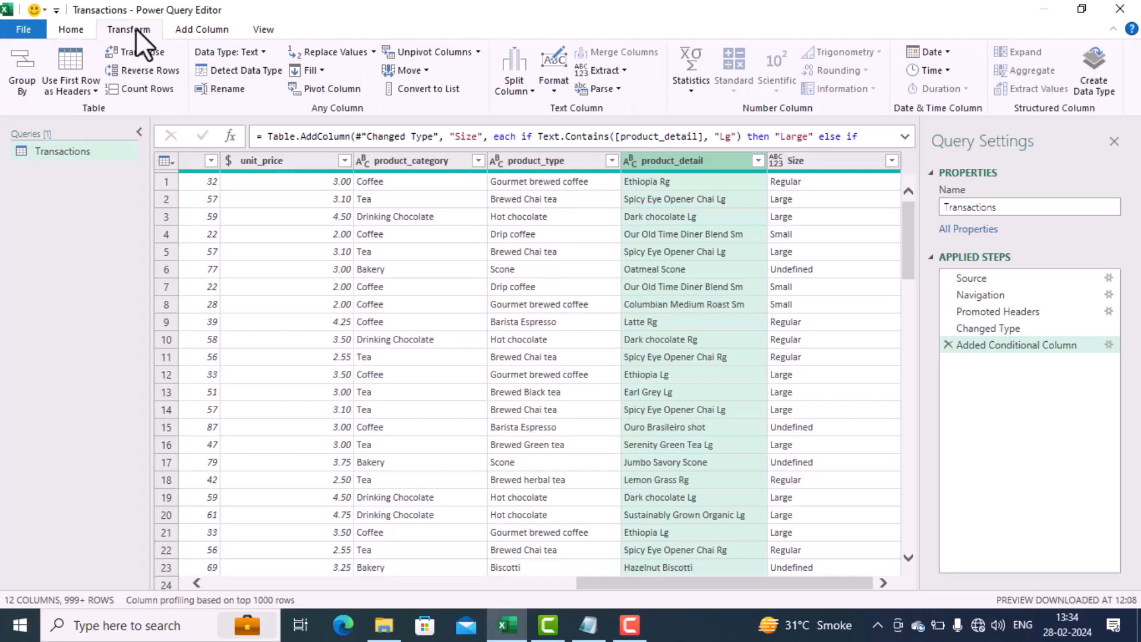
click(331, 49)
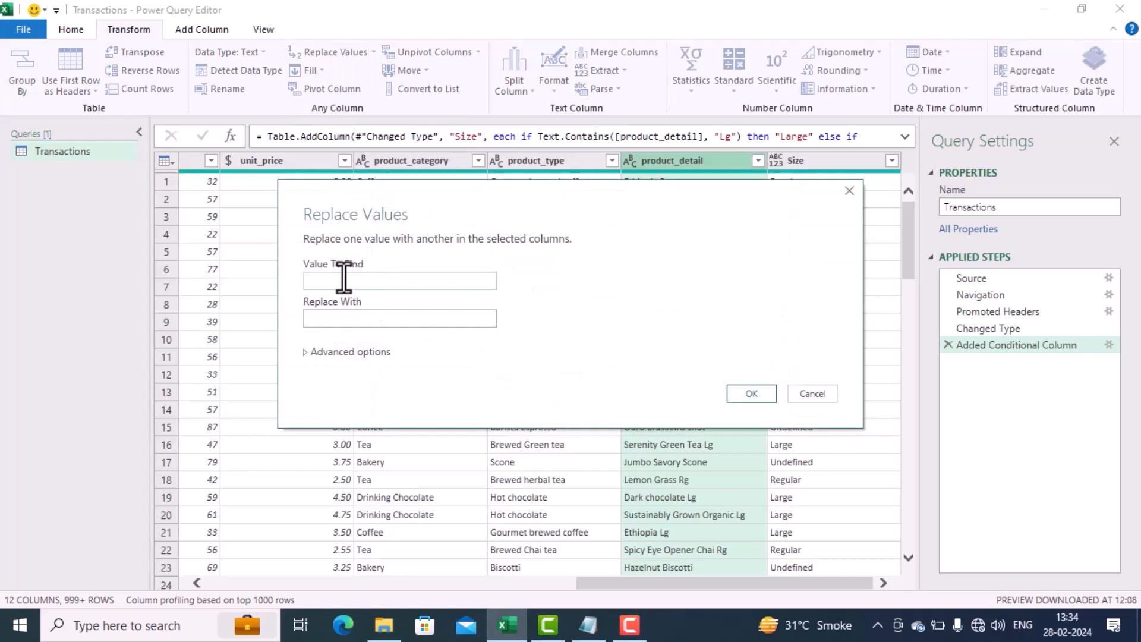
text(r)
key(BackSpace)
text(Rg)
click(355, 320)
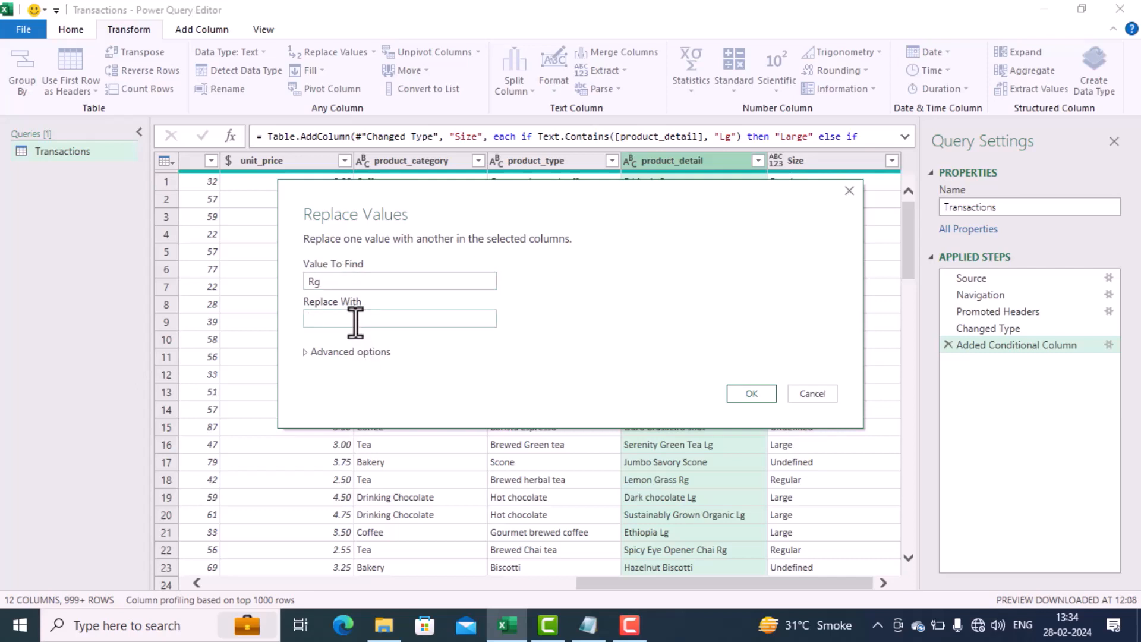
click(751, 393)
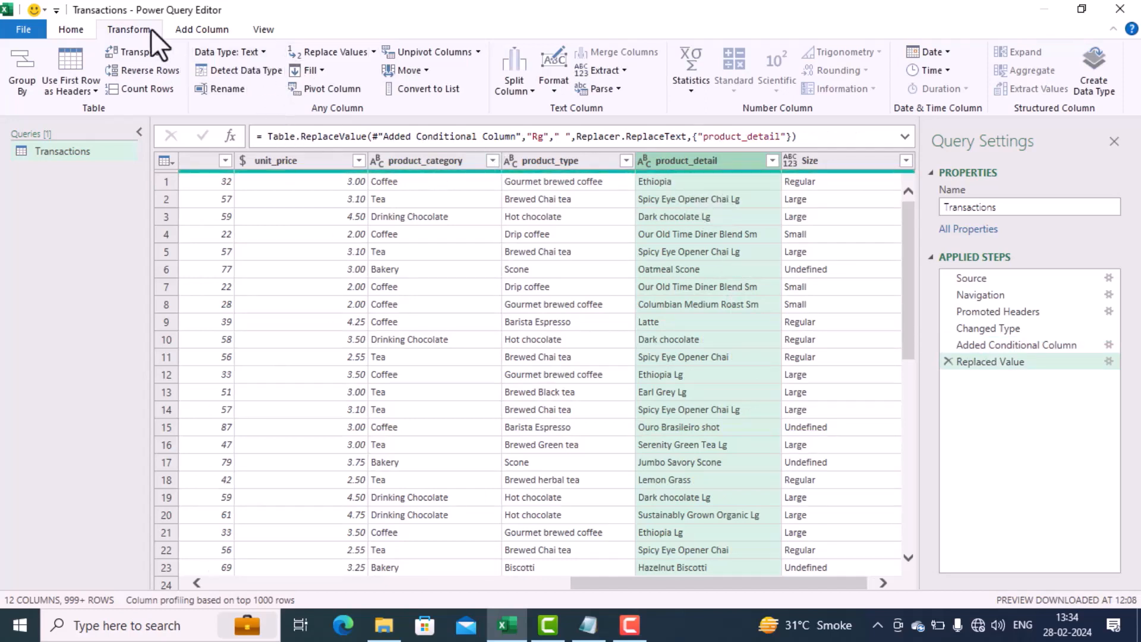
Step: Replace Lg with a space throughout the product_detail column
click(305, 53)
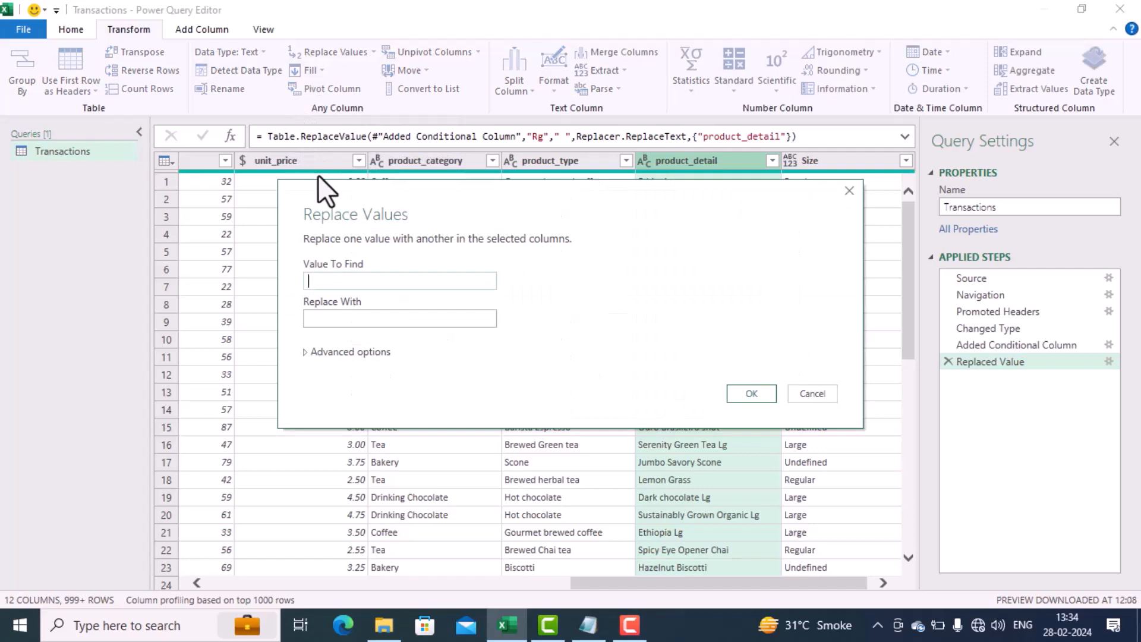
text(Lg)
click(341, 325)
click(749, 394)
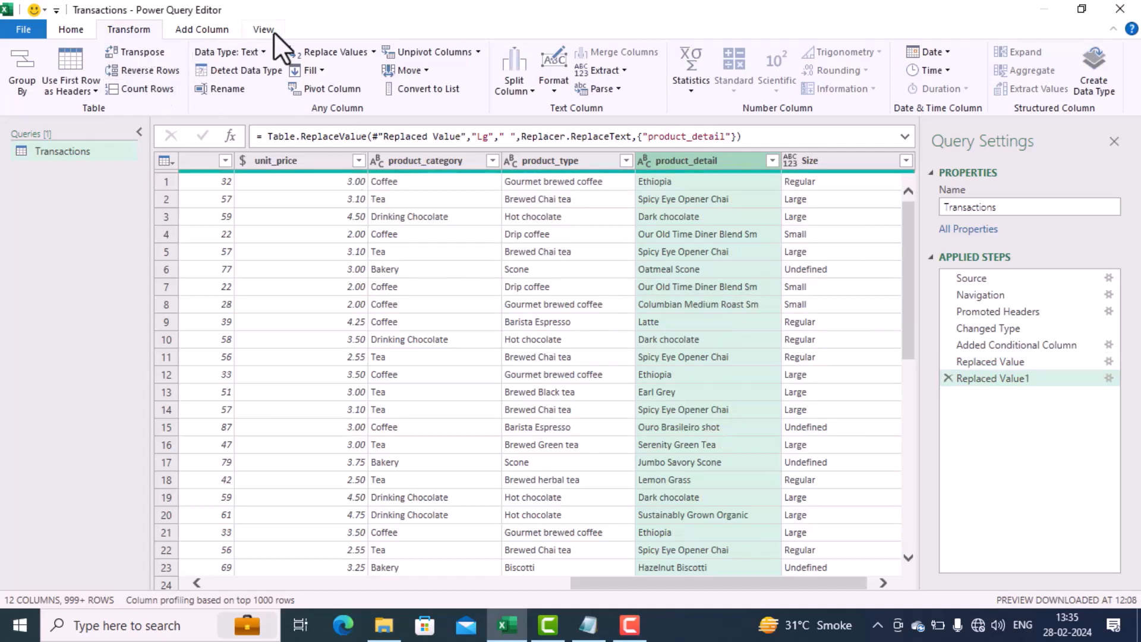
Step: Replace Sm with a space throughout the product_detail column and trim the column's text
click(314, 49)
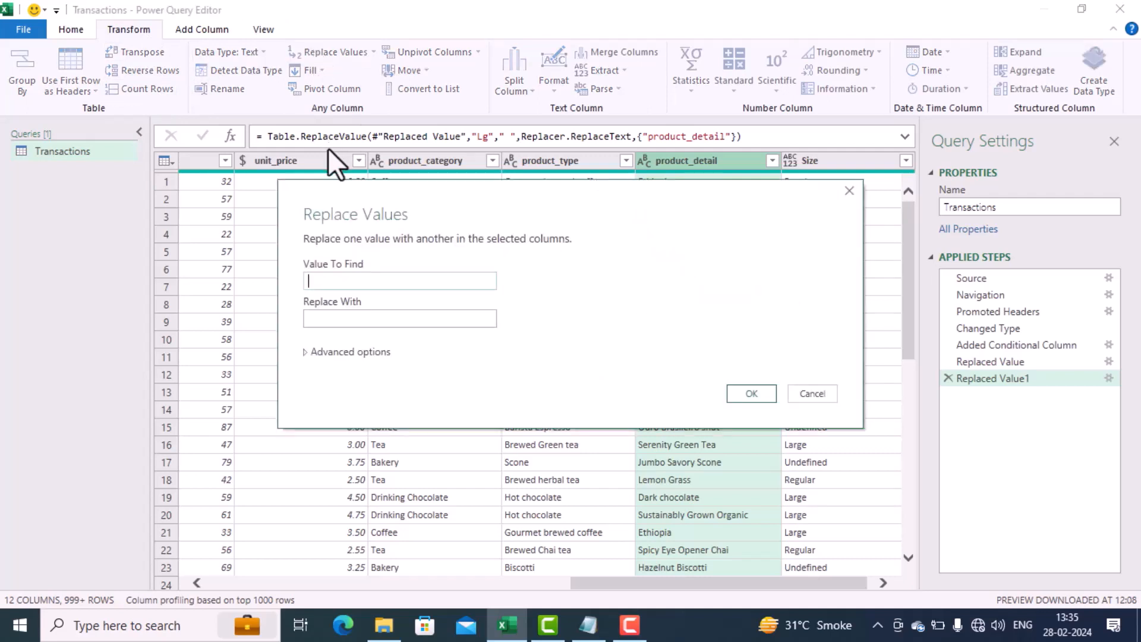
text(Sm)
click(311, 318)
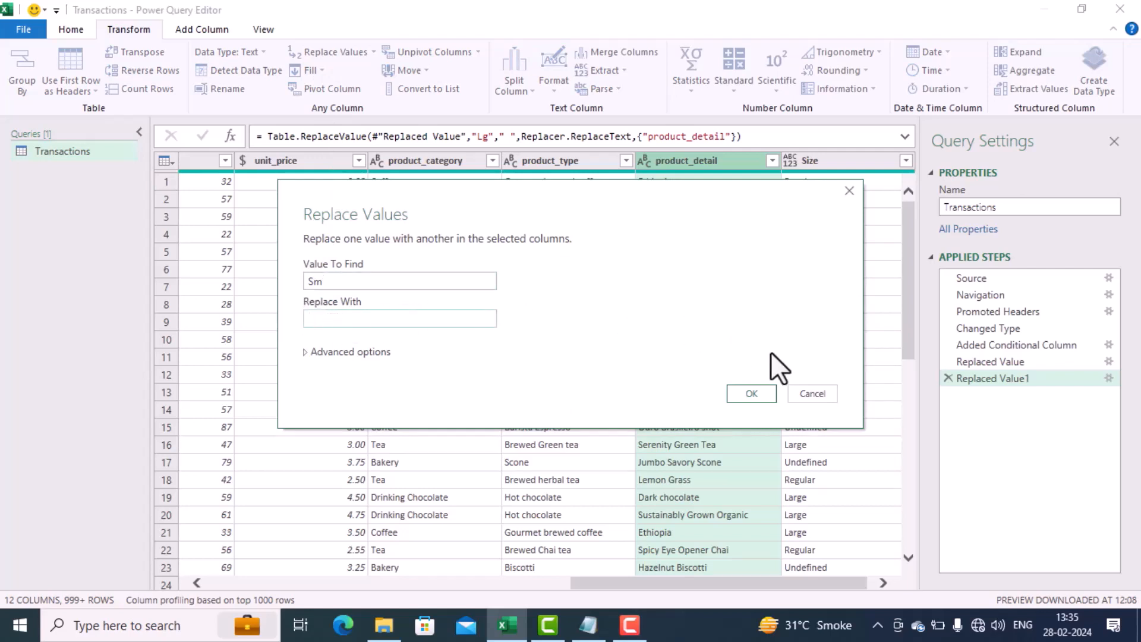
click(751, 393)
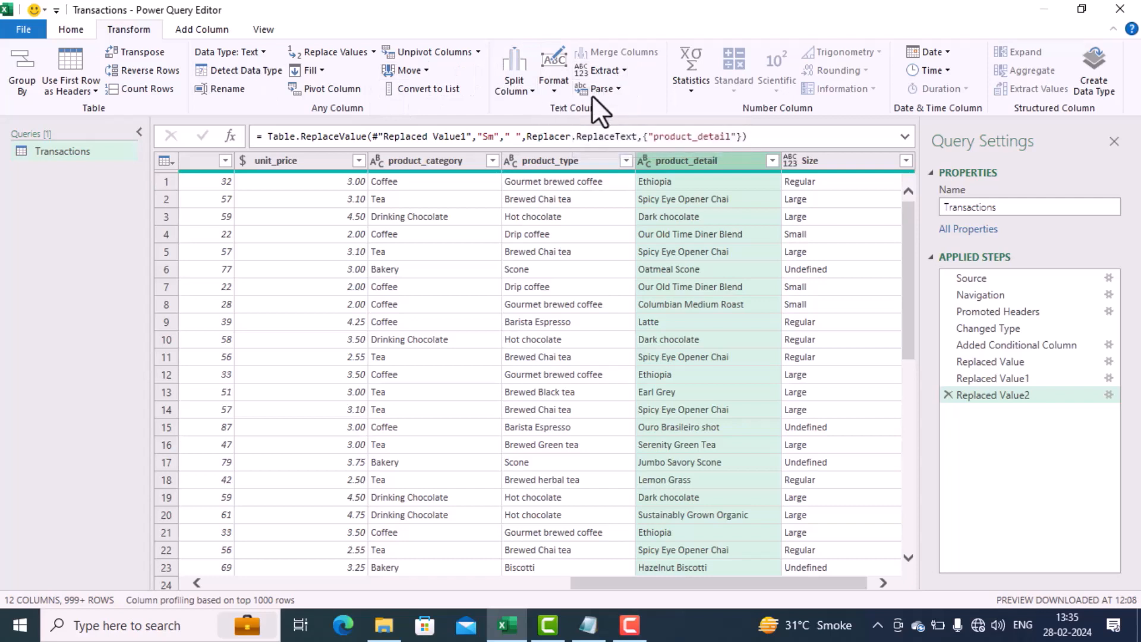
click(548, 87)
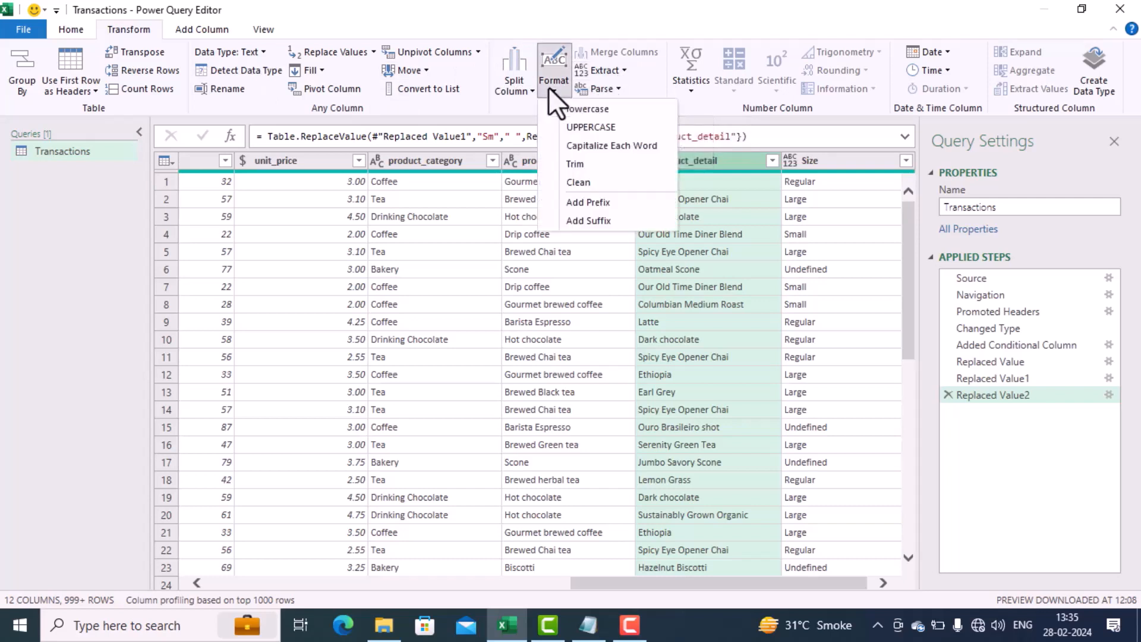
click(590, 169)
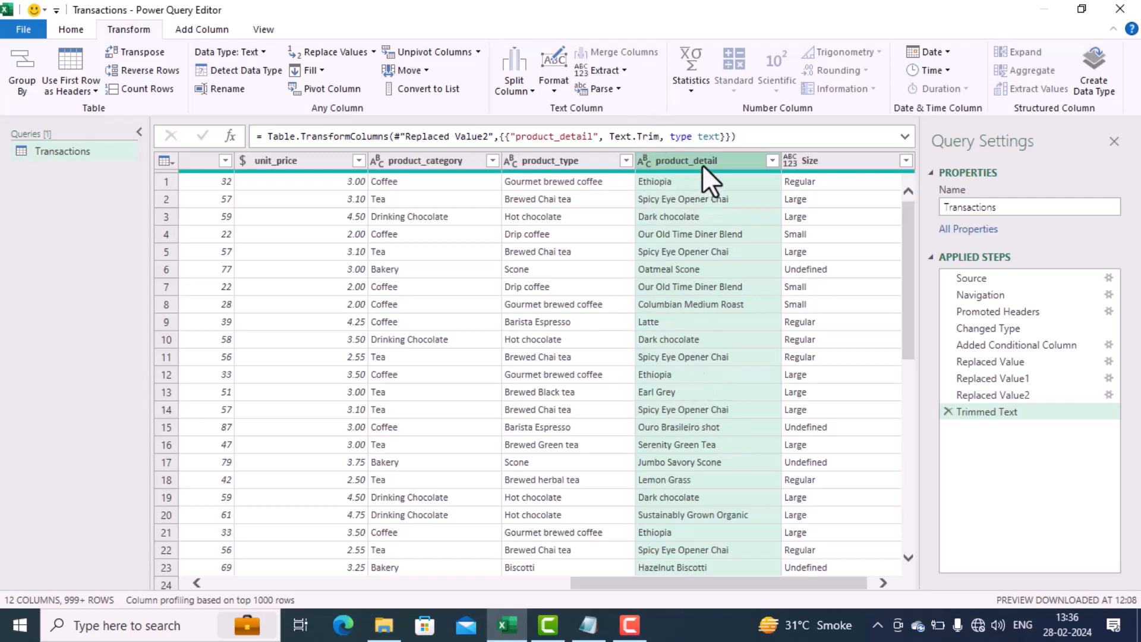
Step: Check the trimmed product_detail text with a temporary text length column placed beside it, and remove that column
click(209, 31)
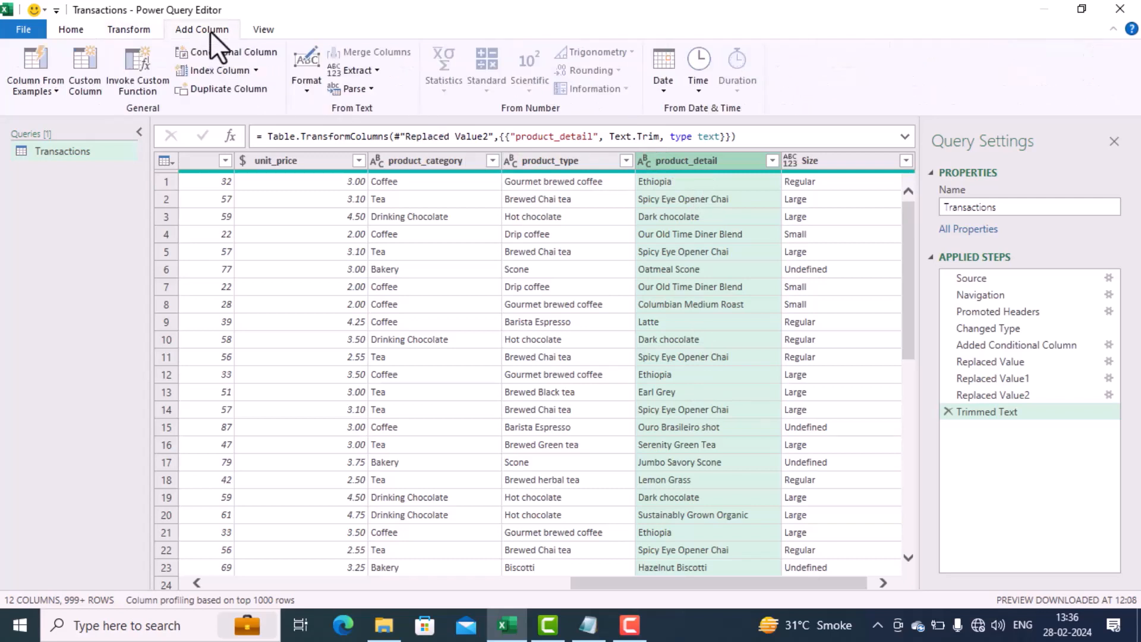
click(372, 70)
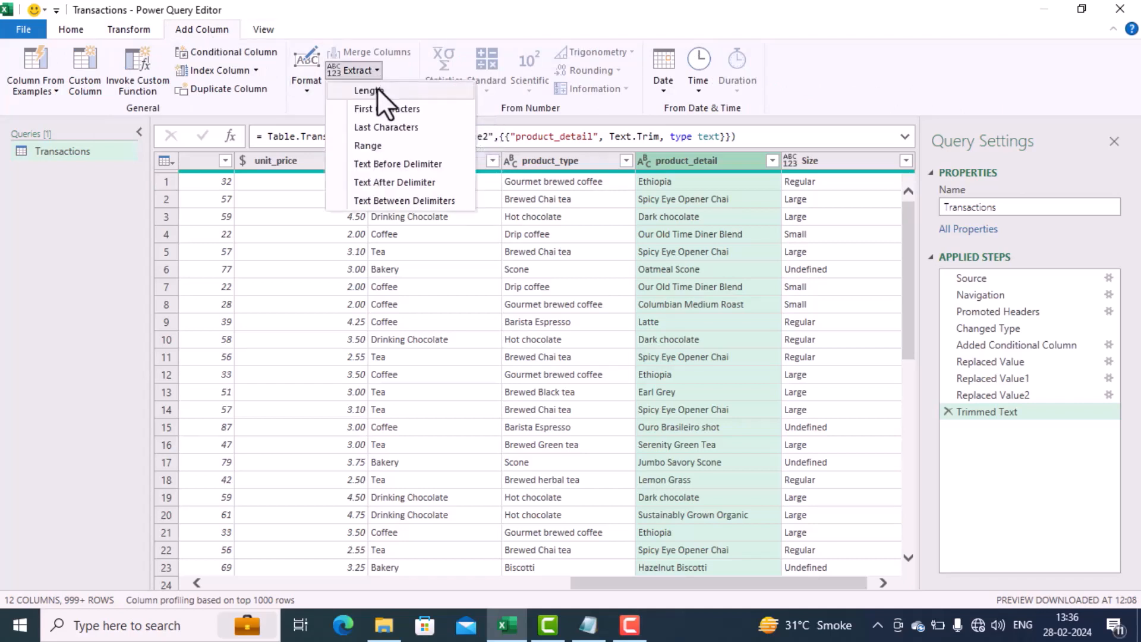
click(377, 90)
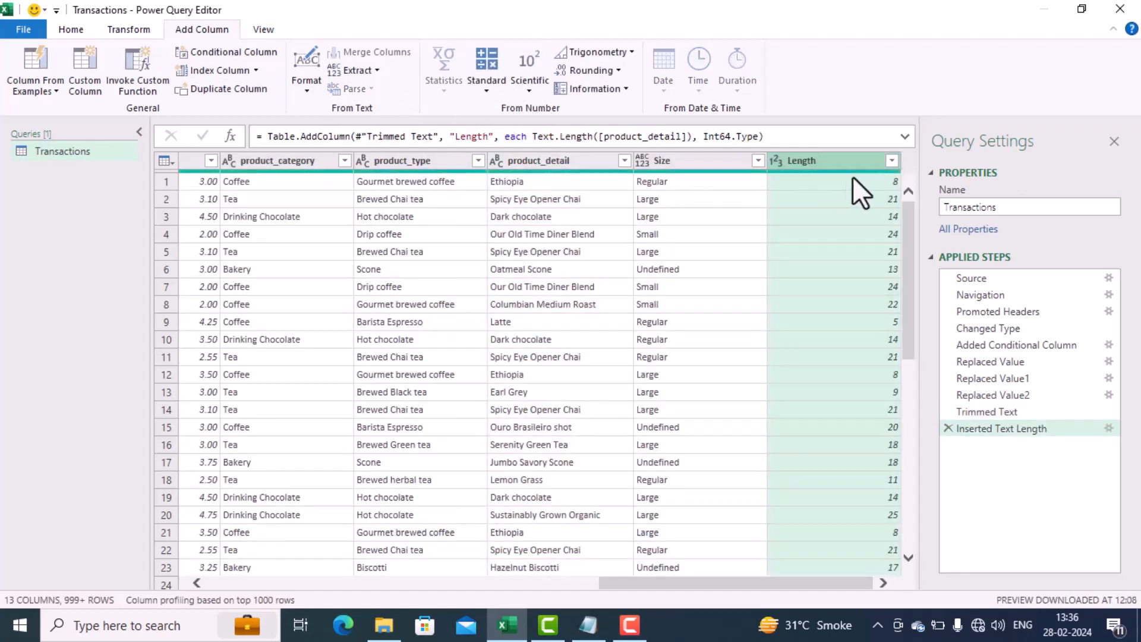
drag(847, 165, 711, 165)
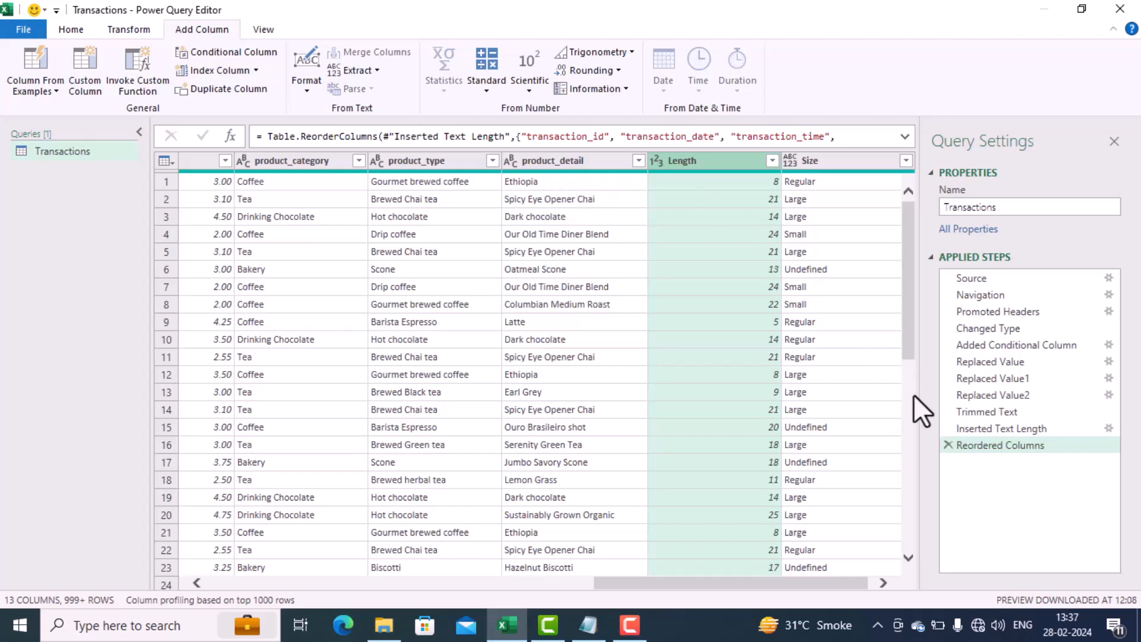
click(947, 445)
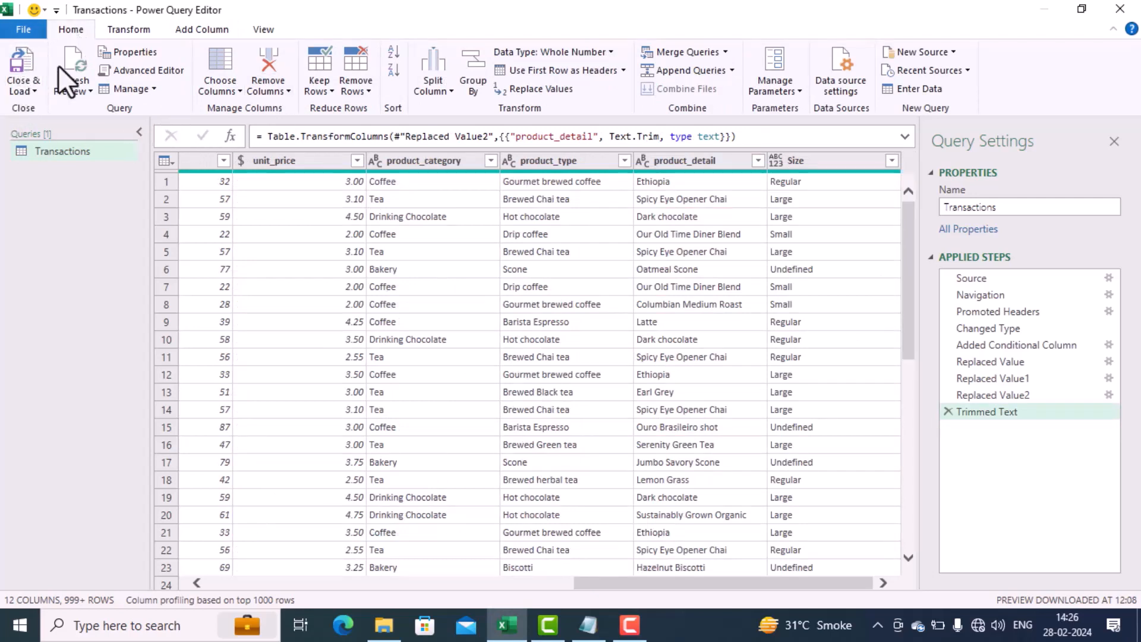
Step: Close the query editor and load the transformed Transactions query into the workbook
click(35, 92)
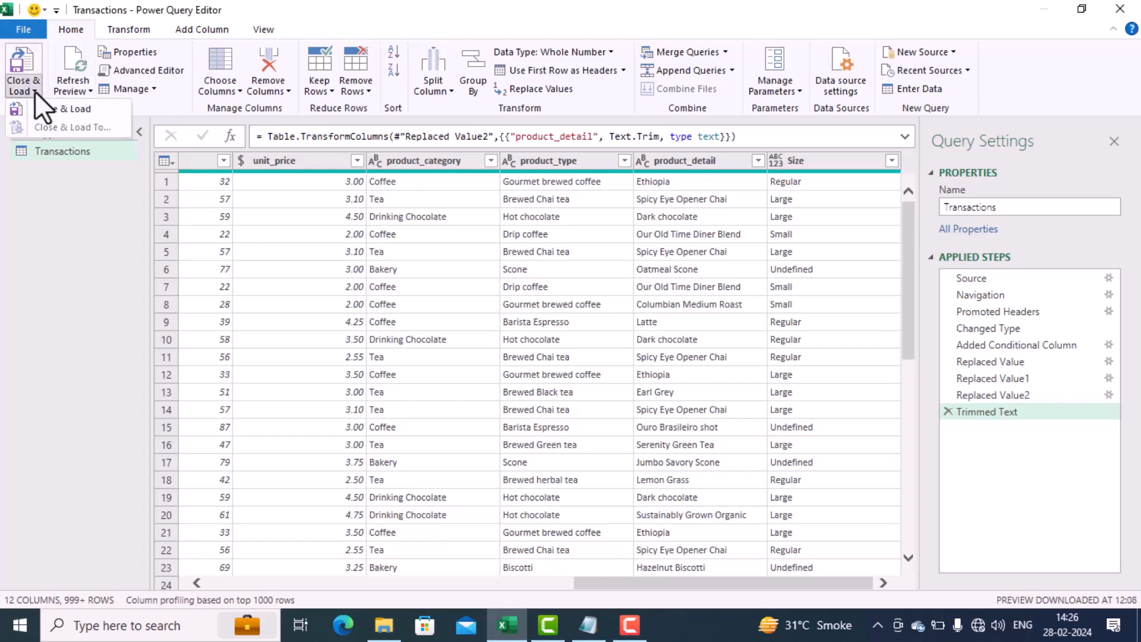
click(69, 113)
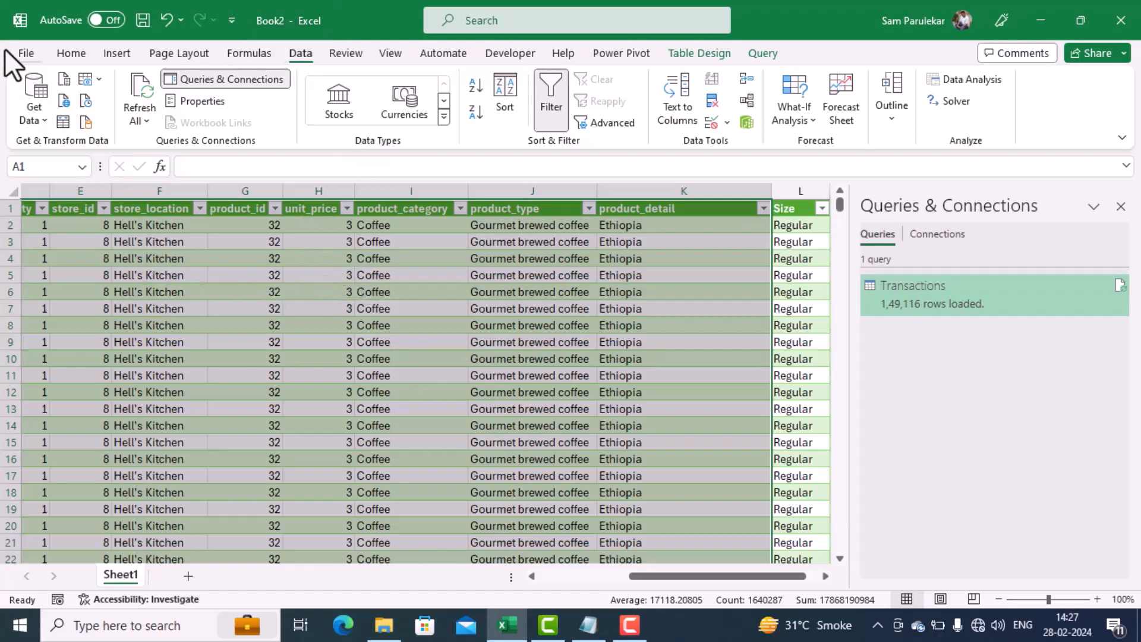
Step: Begin saving the workbook to this computer, choosing the folder 180. Coffee Shop Dashboard - Excel within My Drive on drive G
click(24, 54)
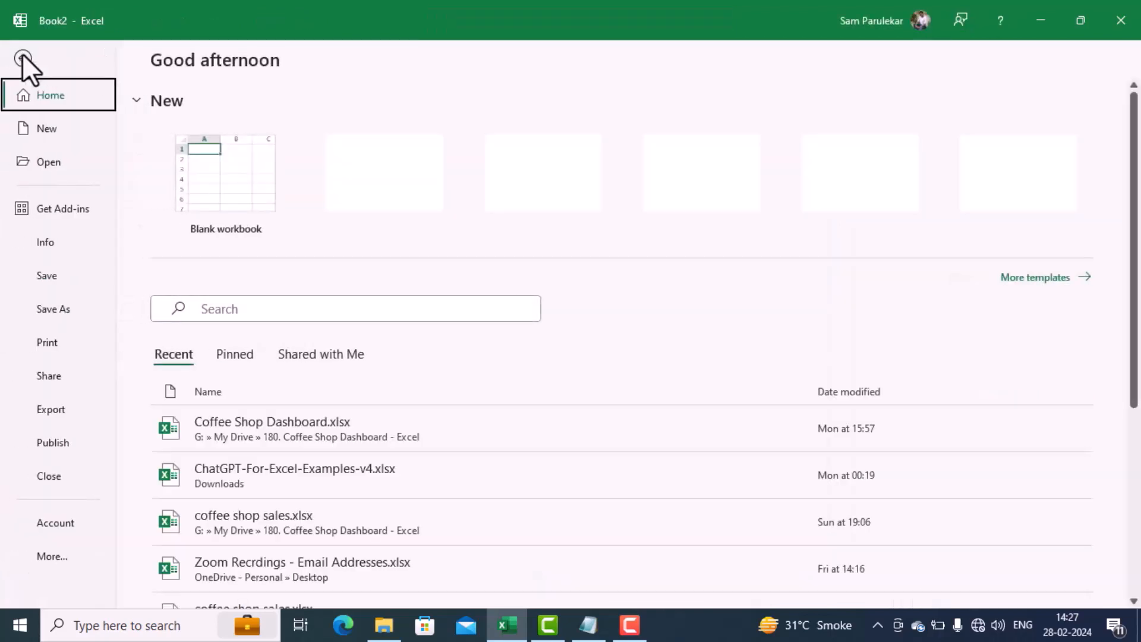
click(51, 276)
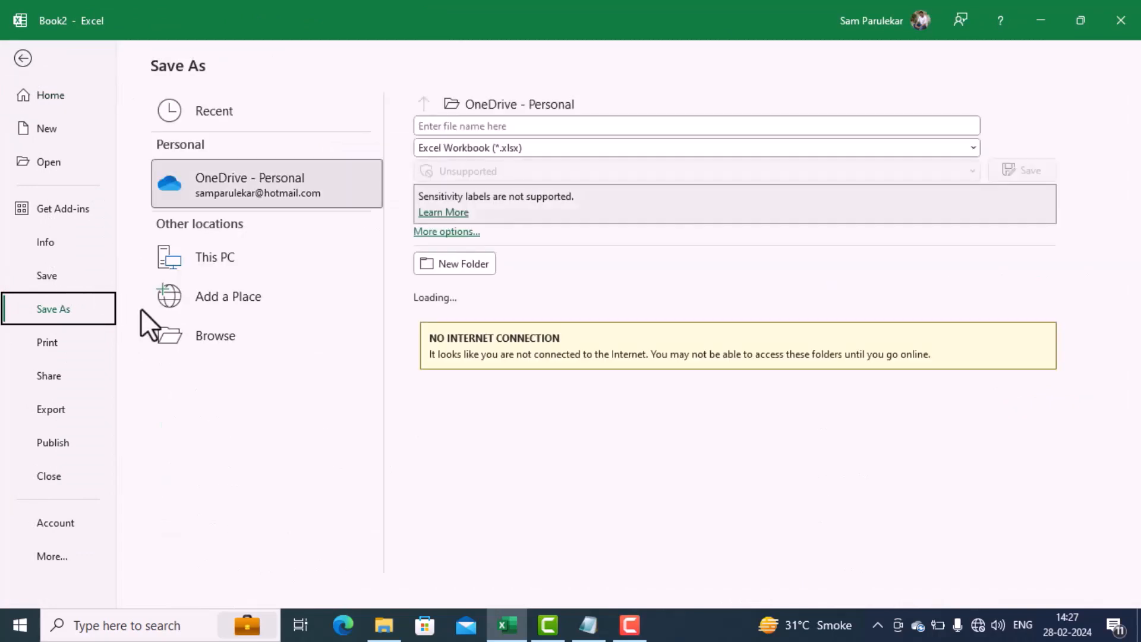
click(166, 330)
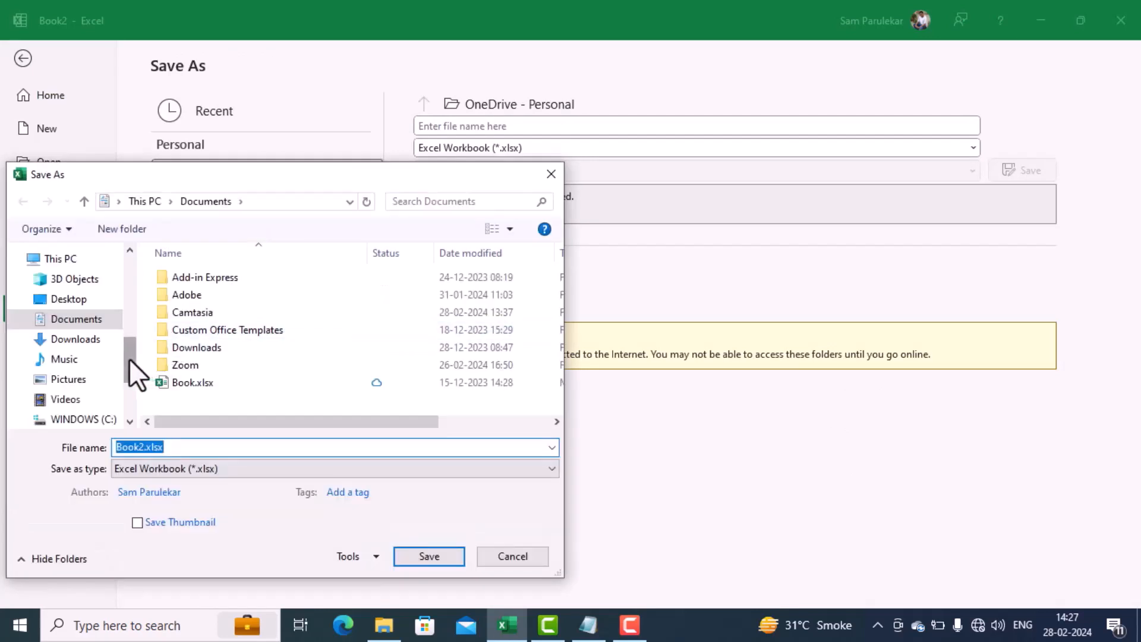
drag(130, 358, 143, 439)
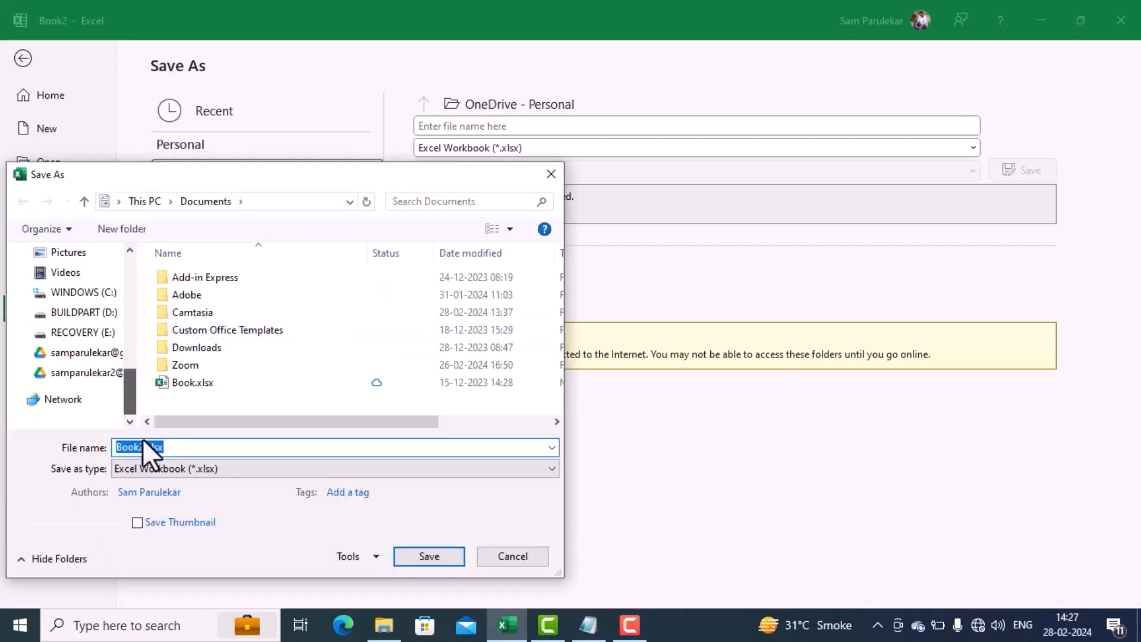
click(85, 357)
click(204, 315)
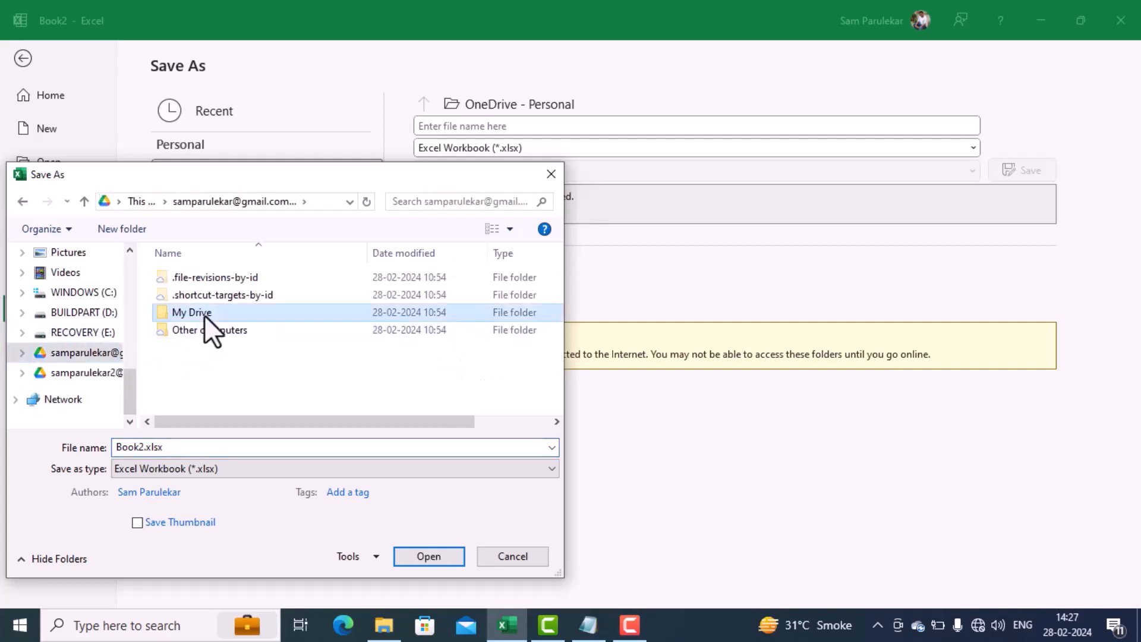
double_click(204, 315)
click(209, 347)
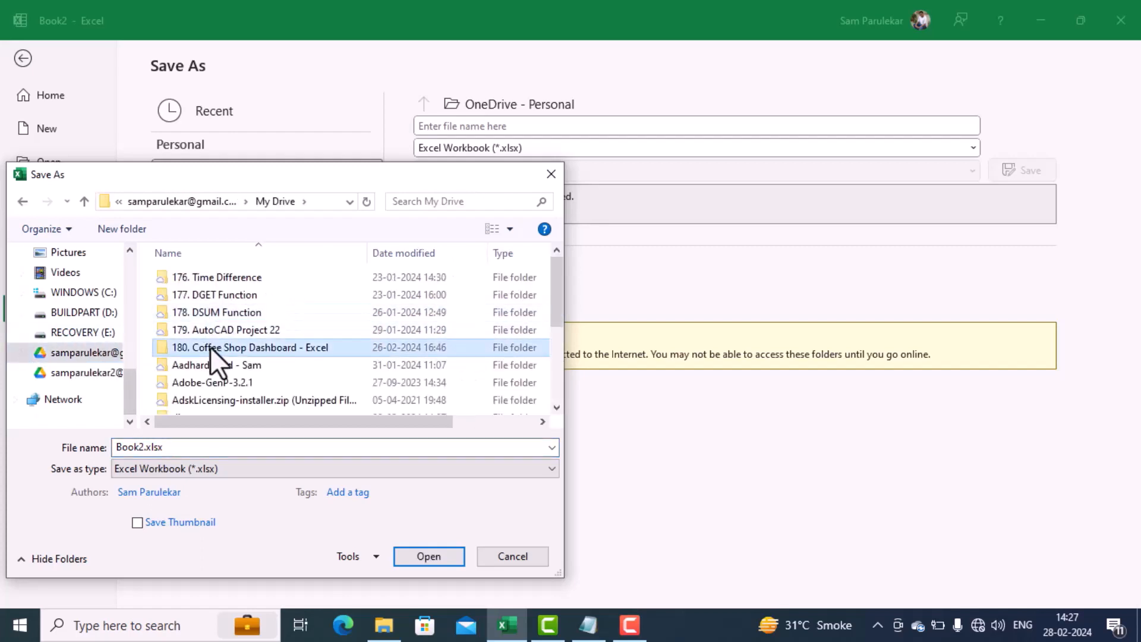
double_click(209, 347)
Step: Name the workbook file Coffee Dashboard and save it as an Excel Workbook
double_click(206, 447)
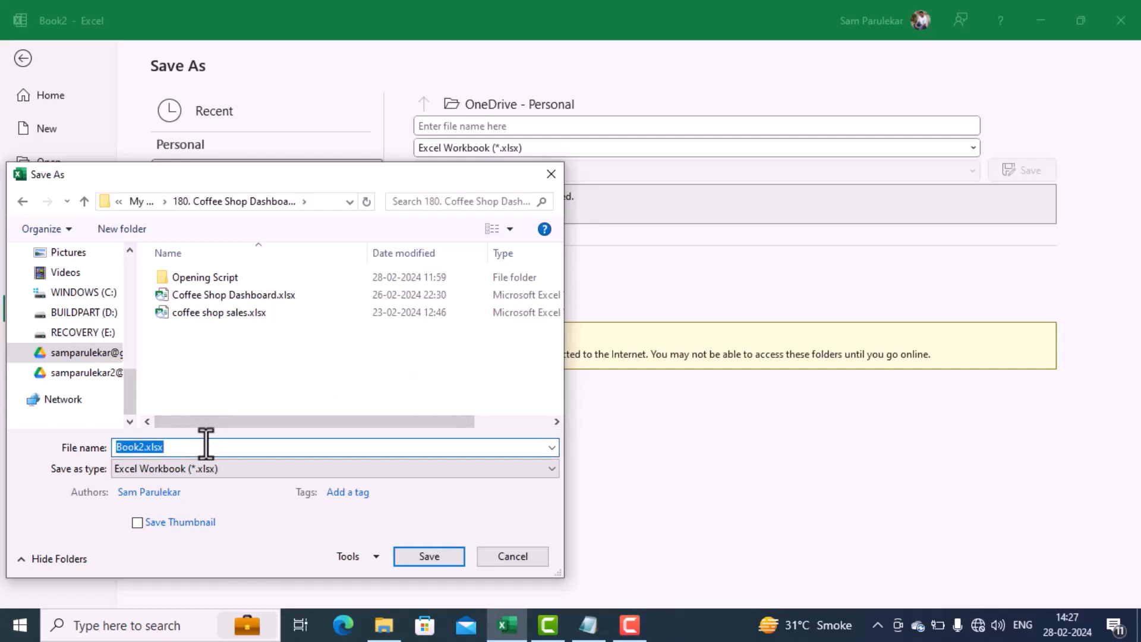
text(Cof)
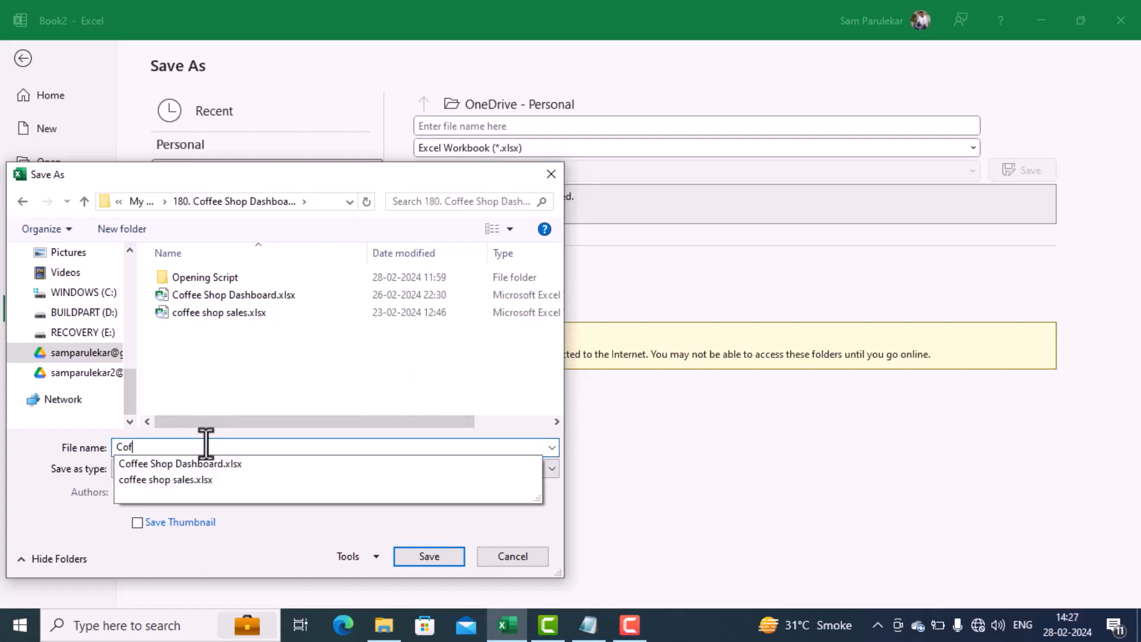
text(fee Dashboard)
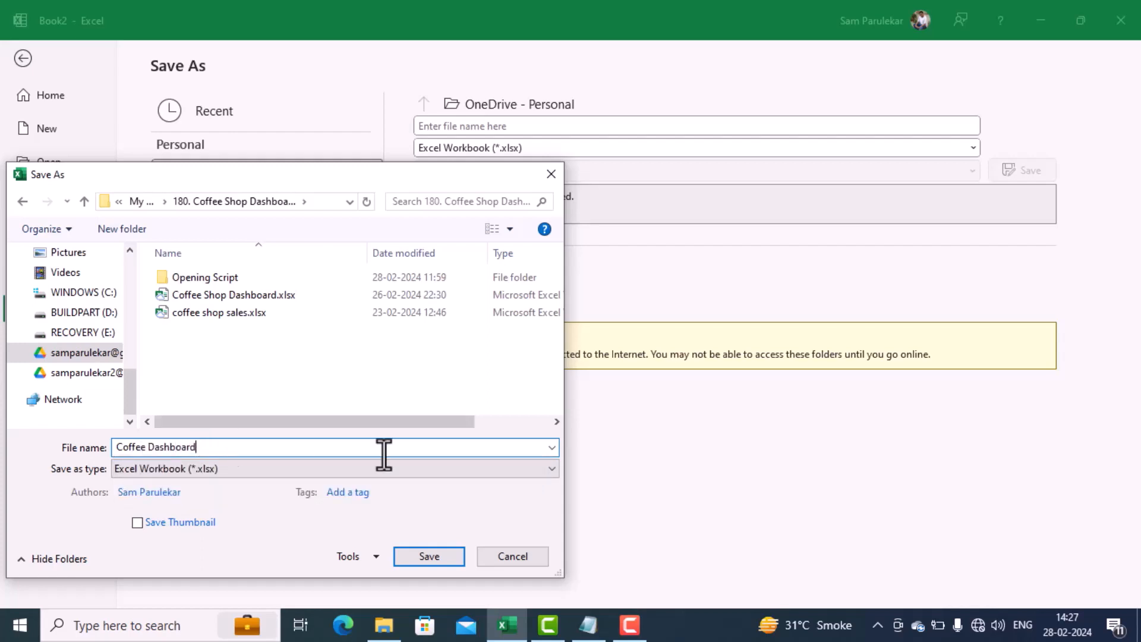
click(440, 563)
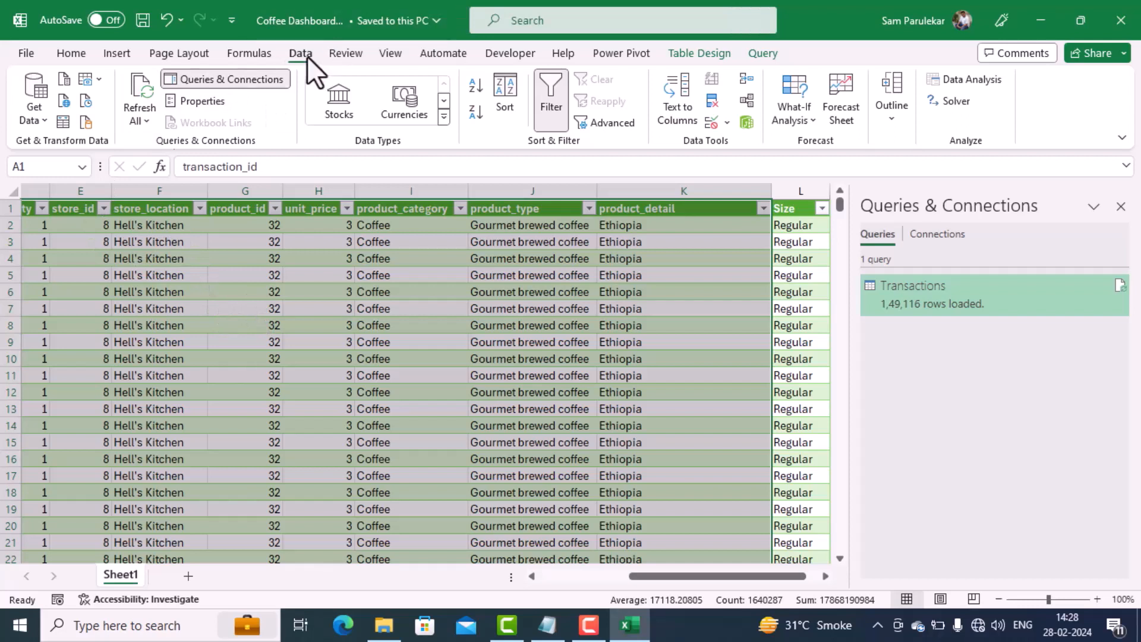
Step: Reopen the Transactions query in the Power Query Editor and set the Size column's data type to Text
click(45, 122)
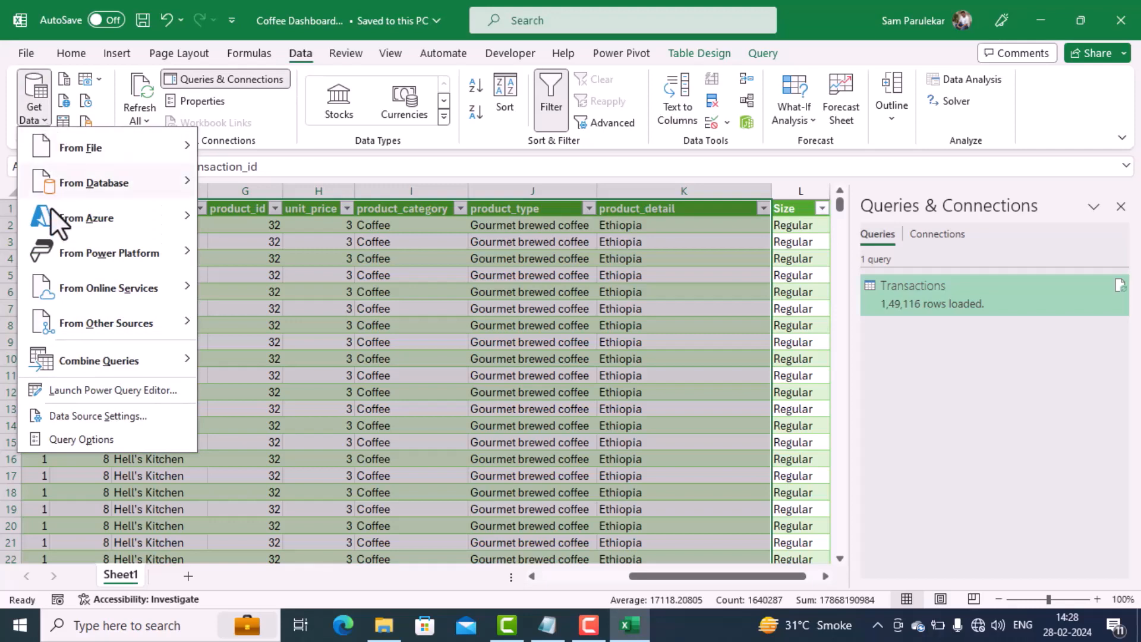
click(88, 386)
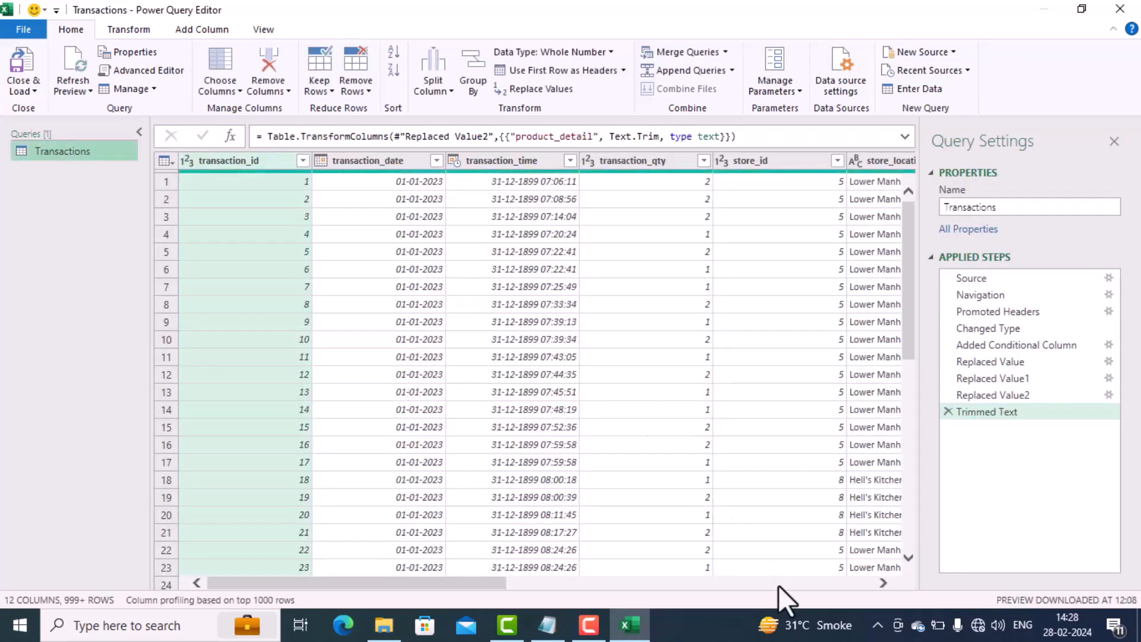
click(782, 582)
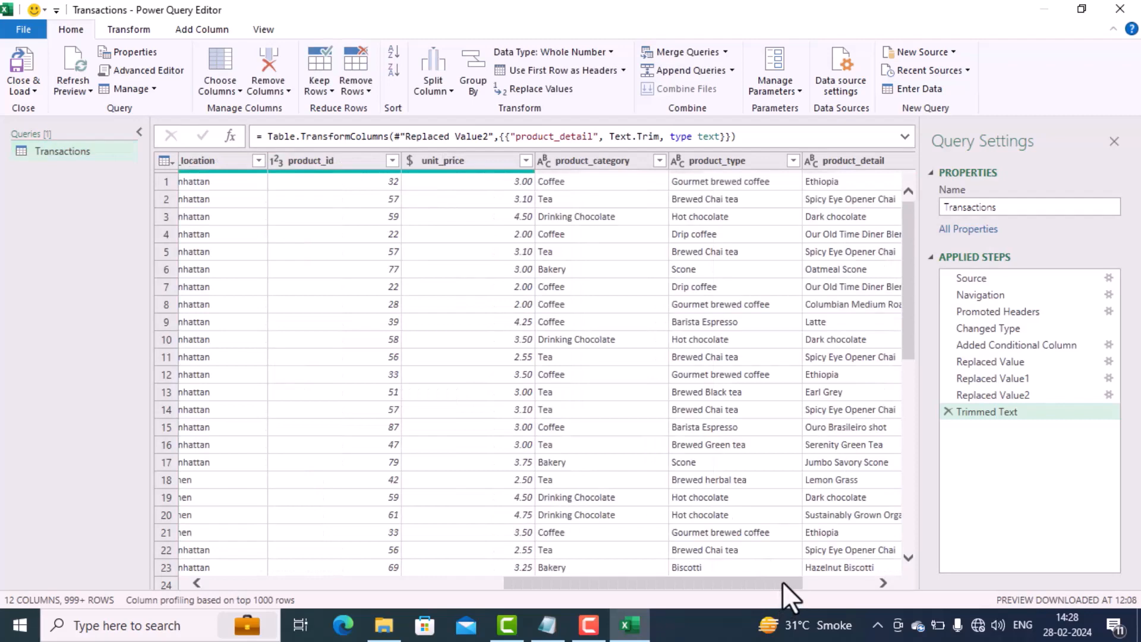
click(831, 582)
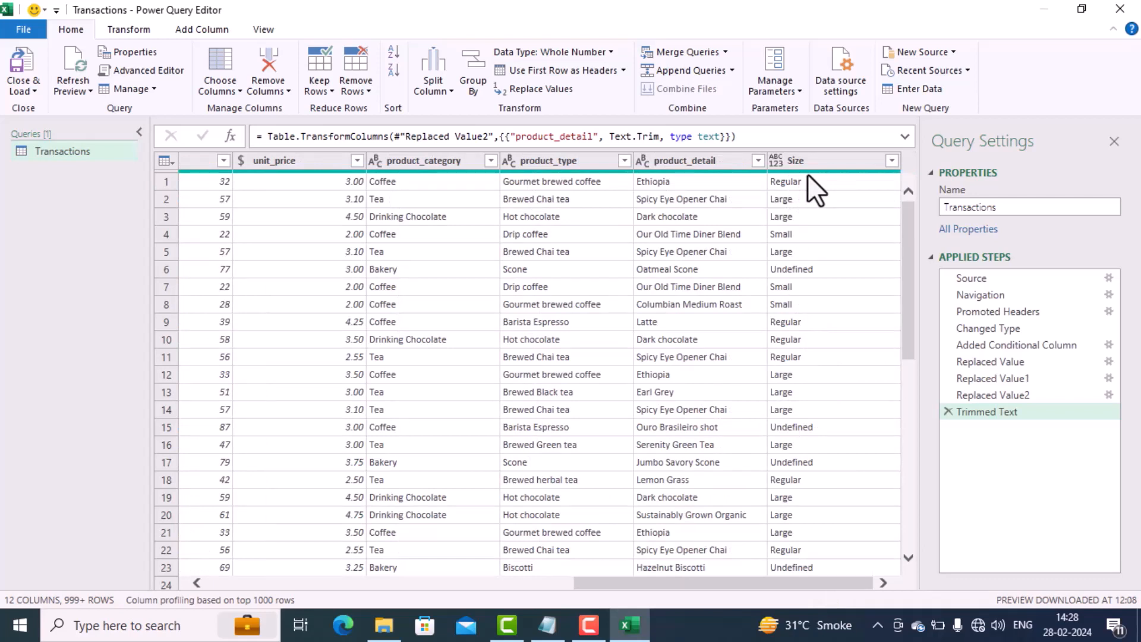
click(776, 161)
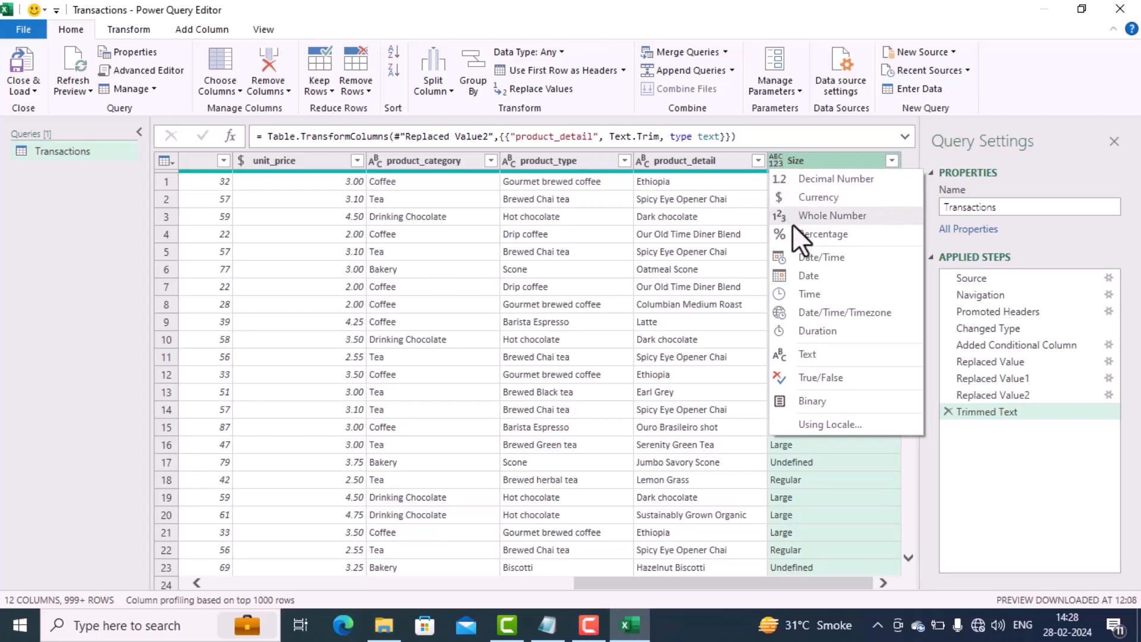
click(811, 360)
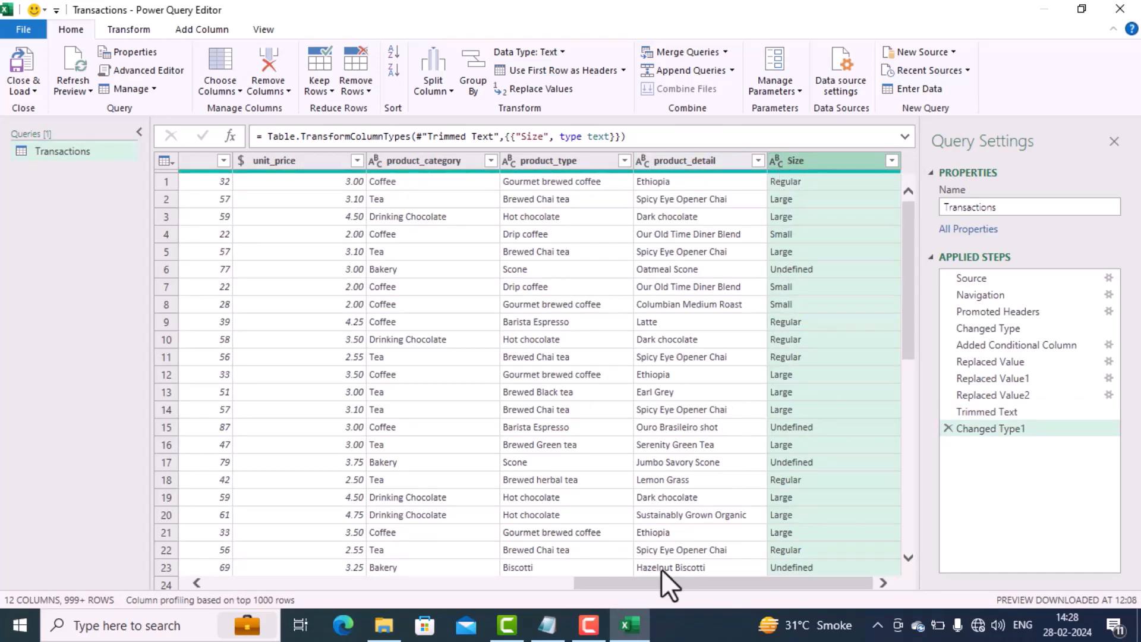
Step: Reorder the columns so that transaction_qty sits between product_id and unit_price
drag(584, 583, 489, 588)
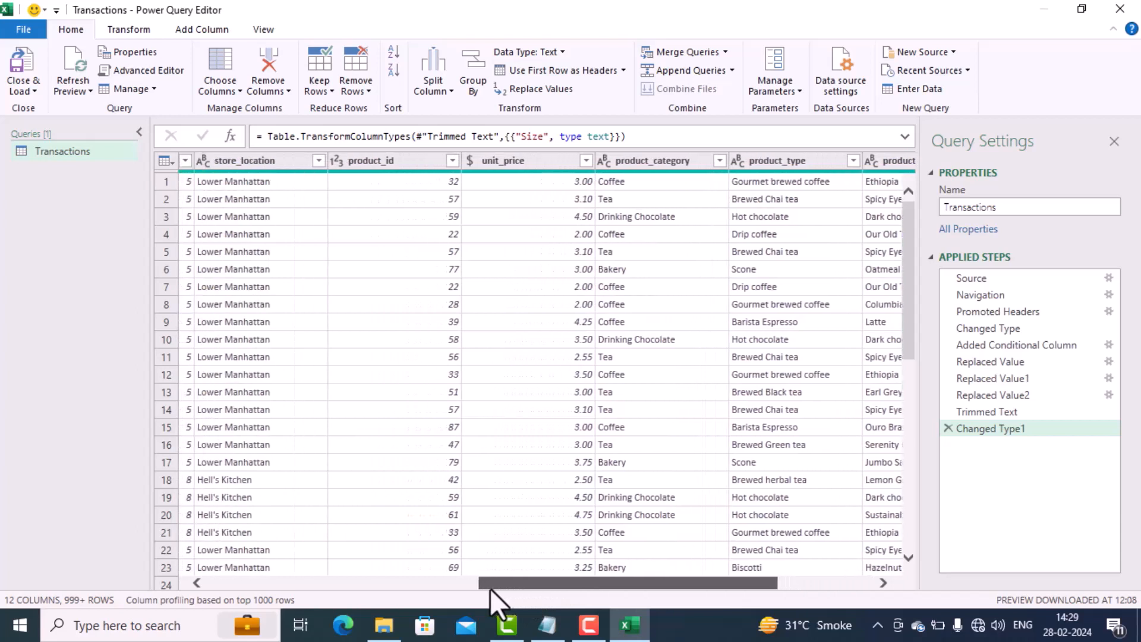
drag(490, 588, 329, 580)
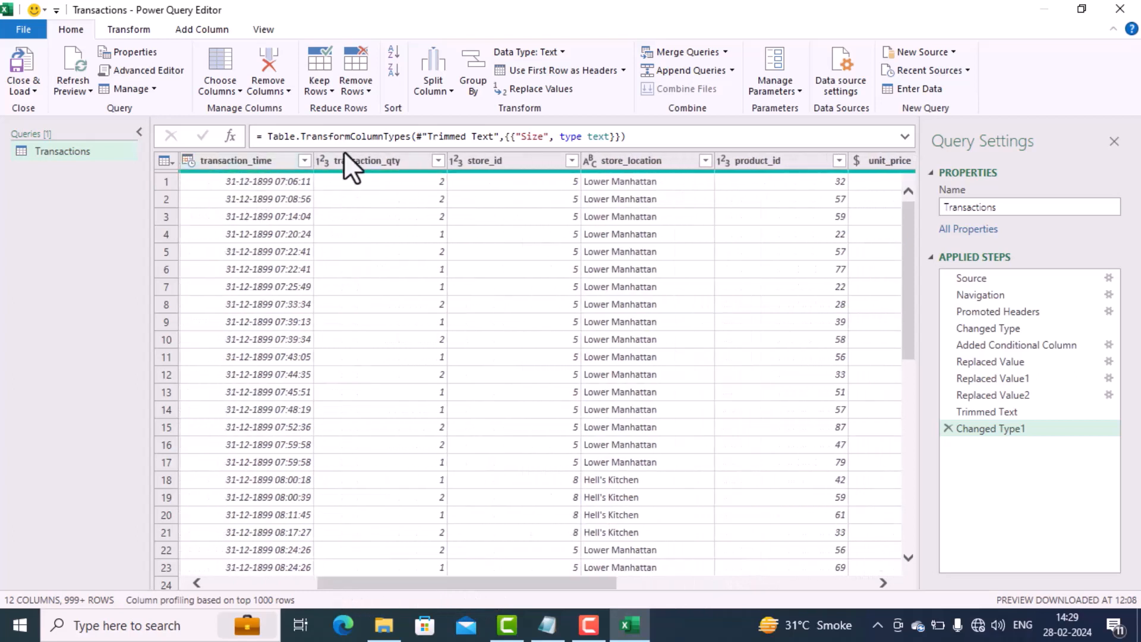
click(877, 161)
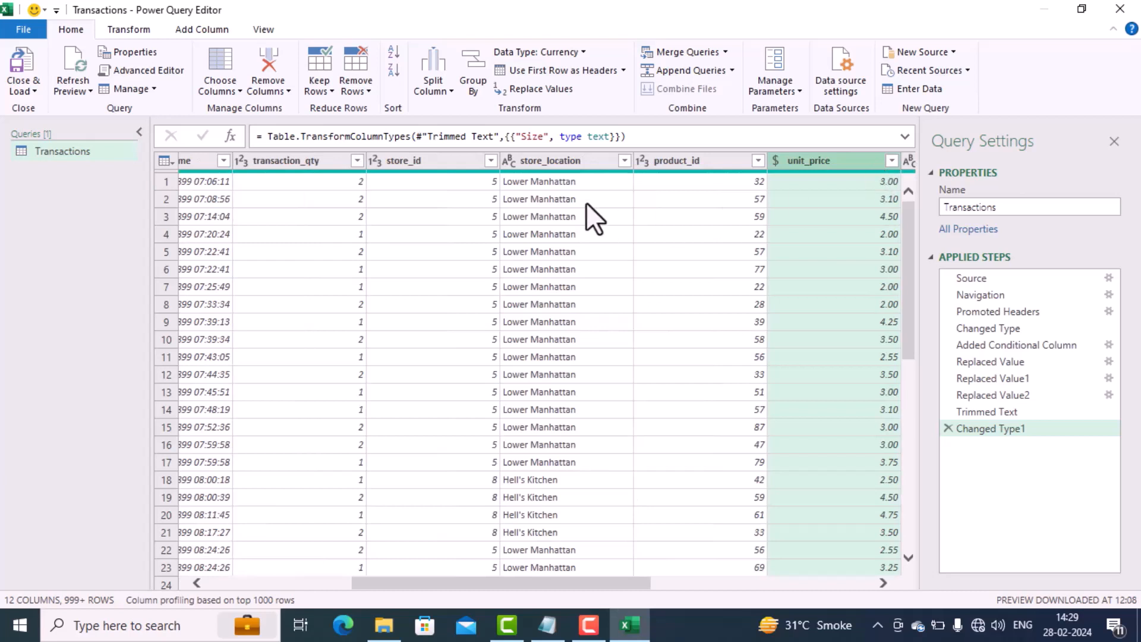
click(290, 161)
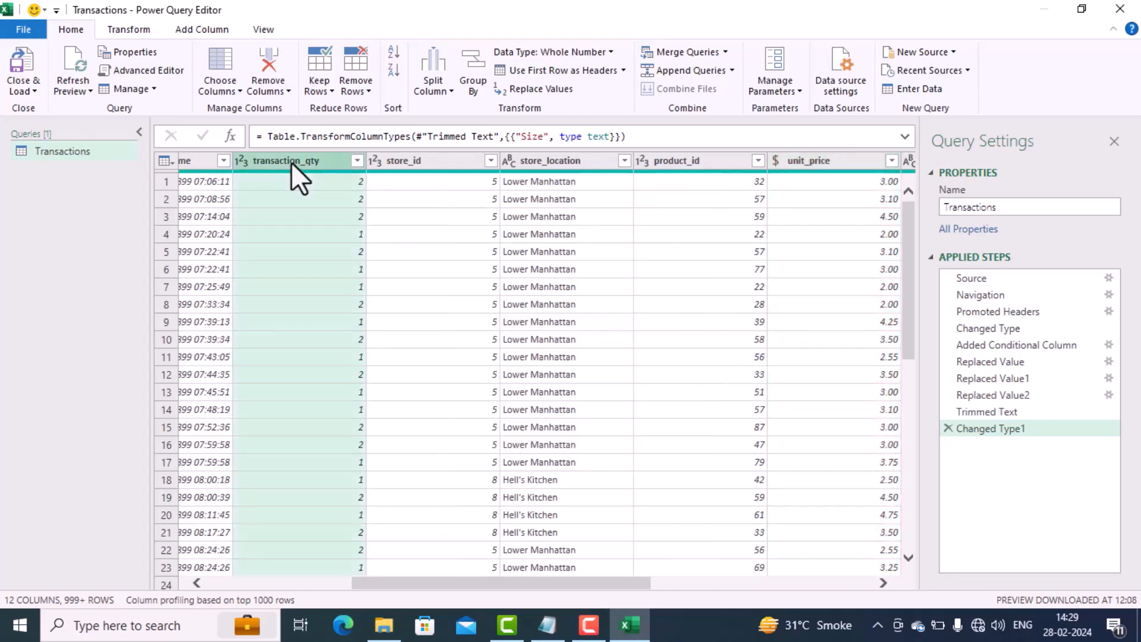
drag(295, 162, 693, 163)
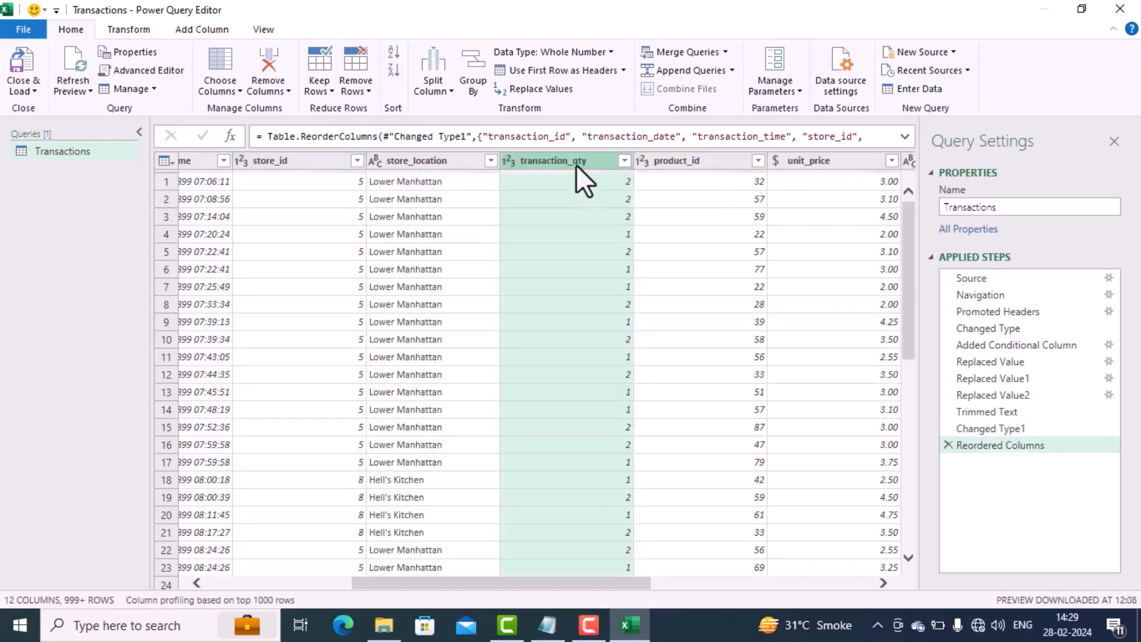
drag(580, 155, 719, 159)
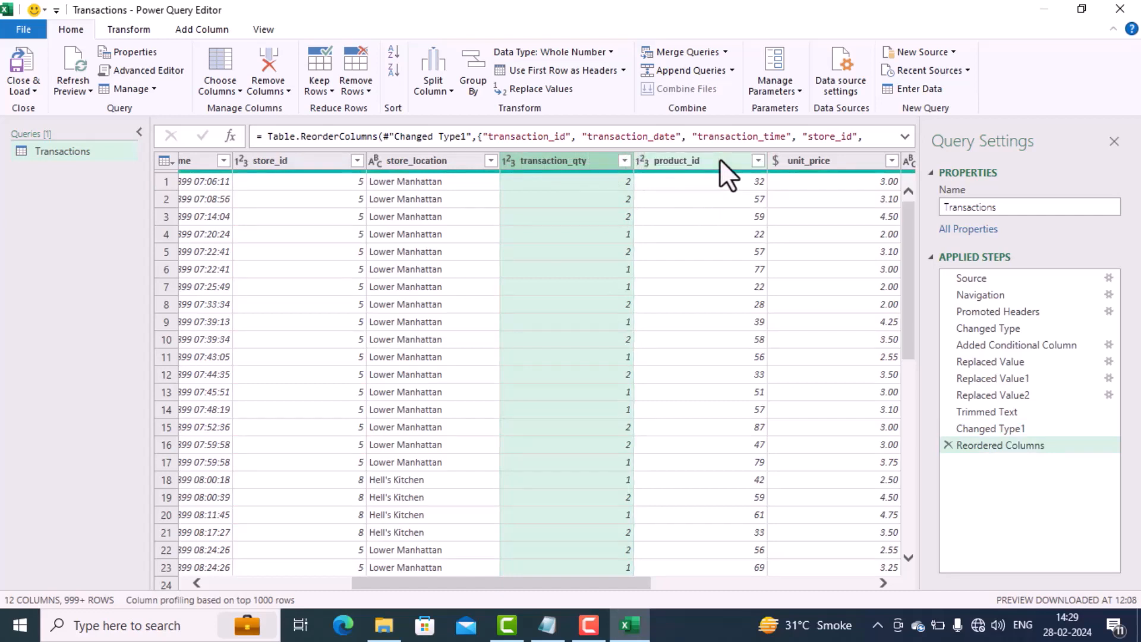
drag(594, 157, 872, 155)
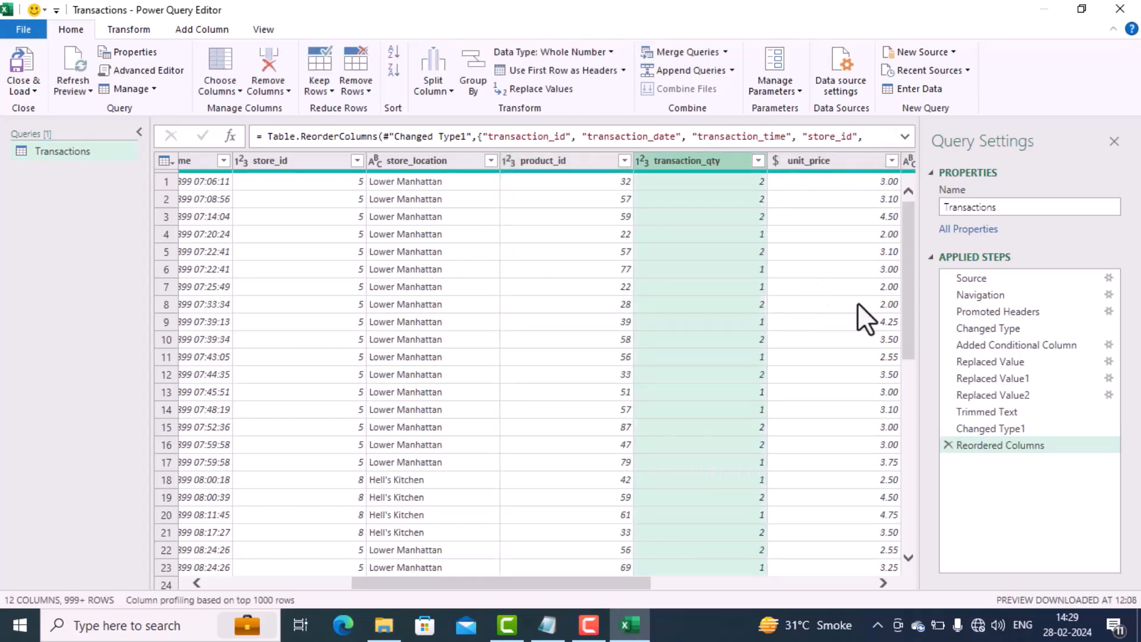
Step: Start a new custom column and name it Total Bill
click(883, 581)
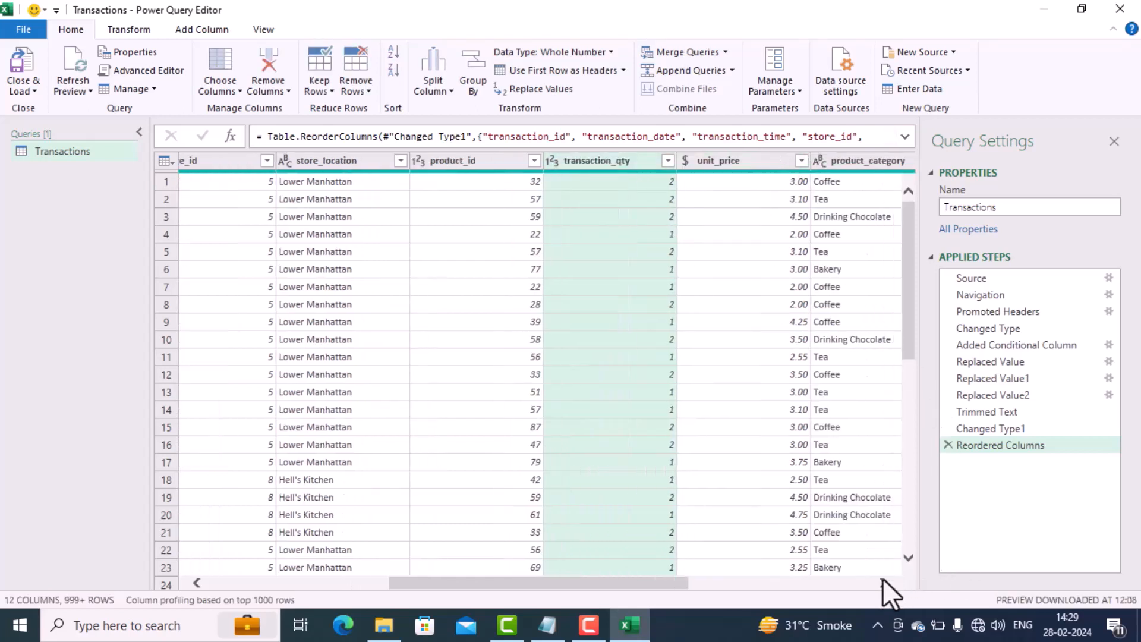
click(883, 579)
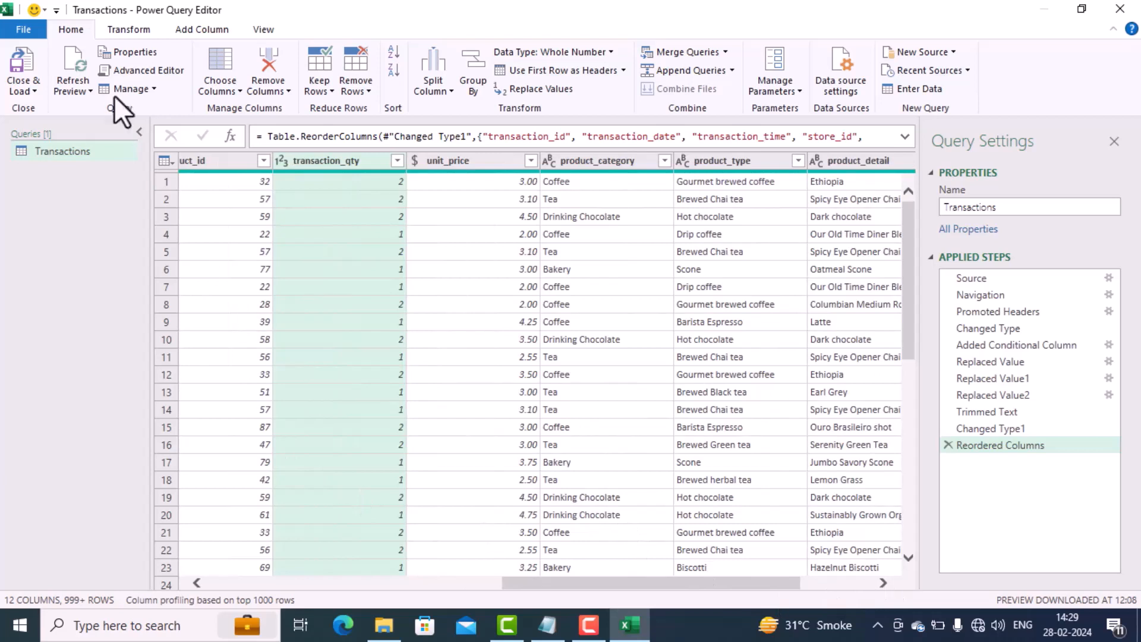
click(193, 30)
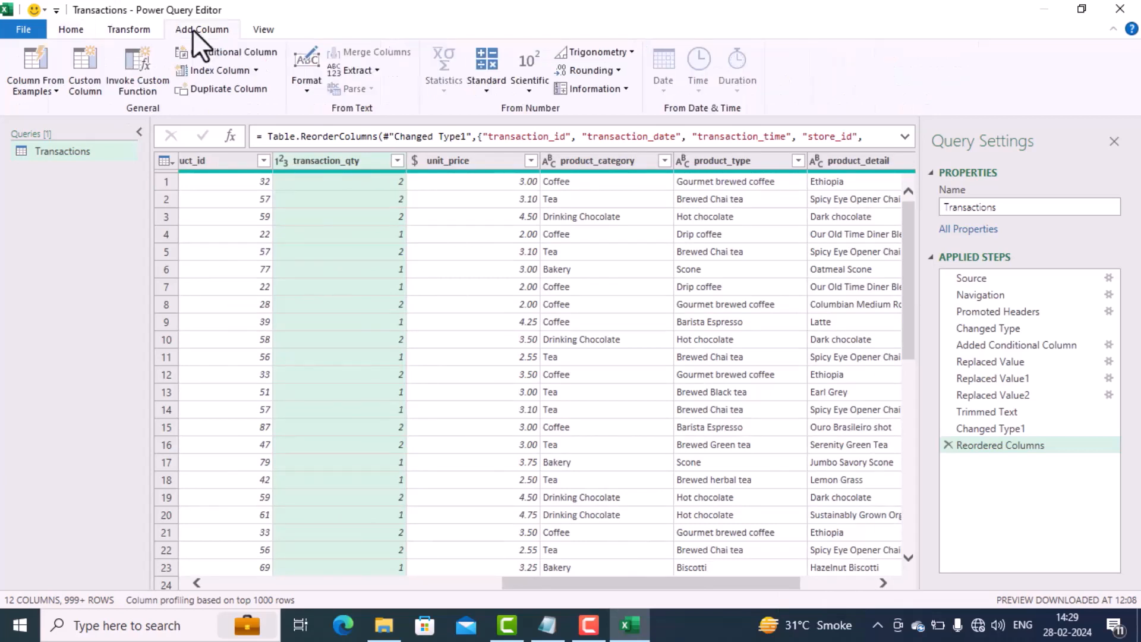
click(91, 86)
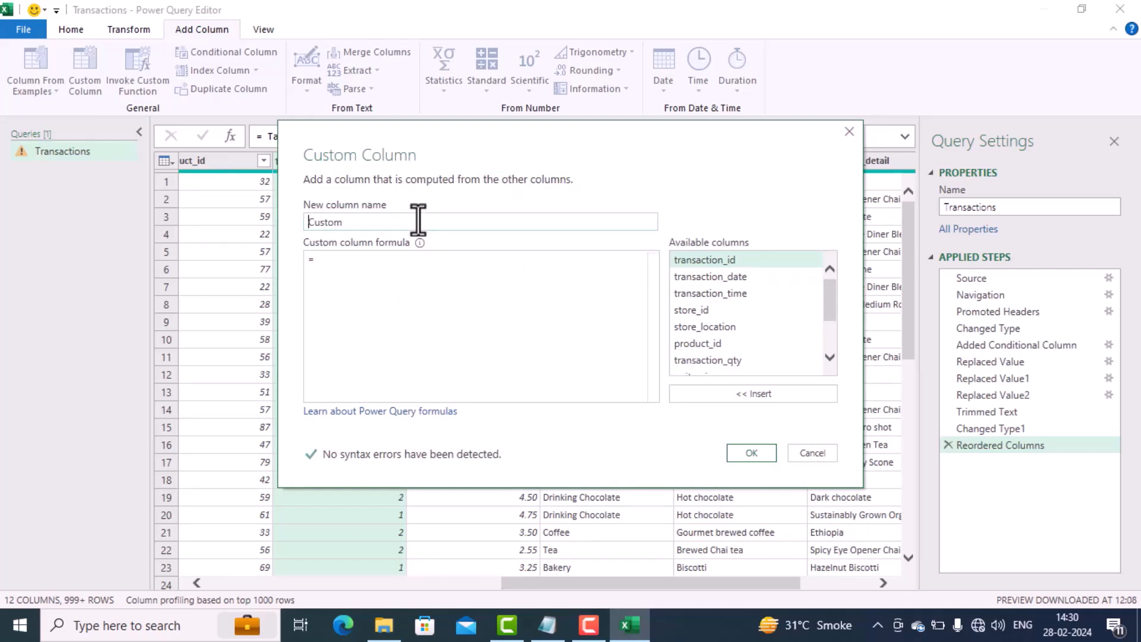
text(Tot)
text(al B)
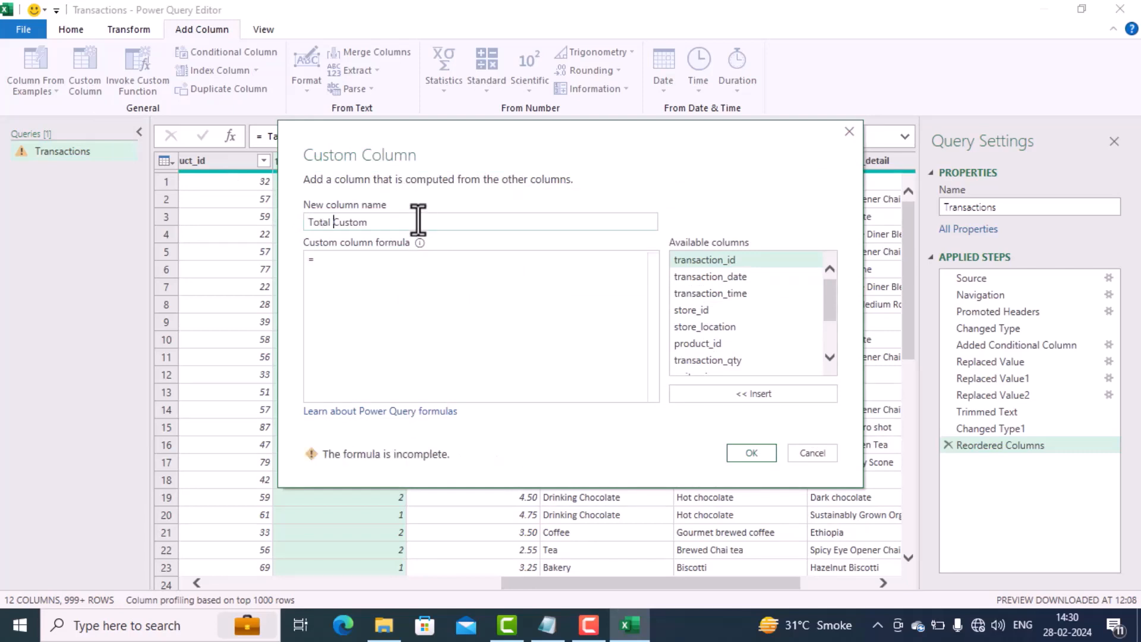
text(ill)
key(Delete)
key(Delete)
key(Delete)
key(Delete)
key(Delete)
key(Delete)
click(385, 260)
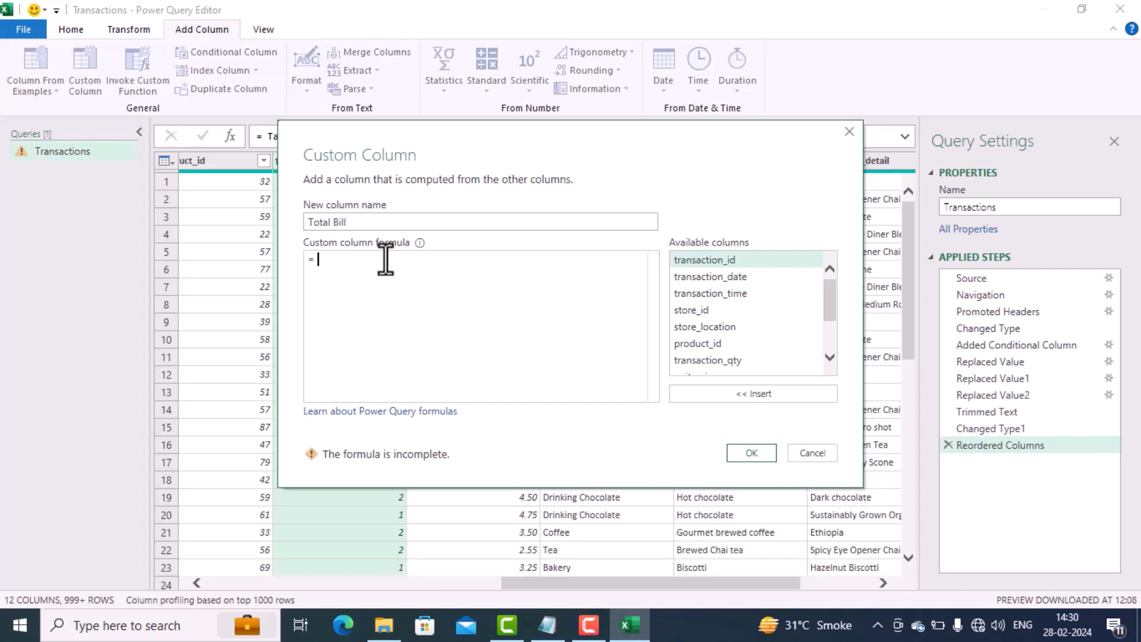
text(tra)
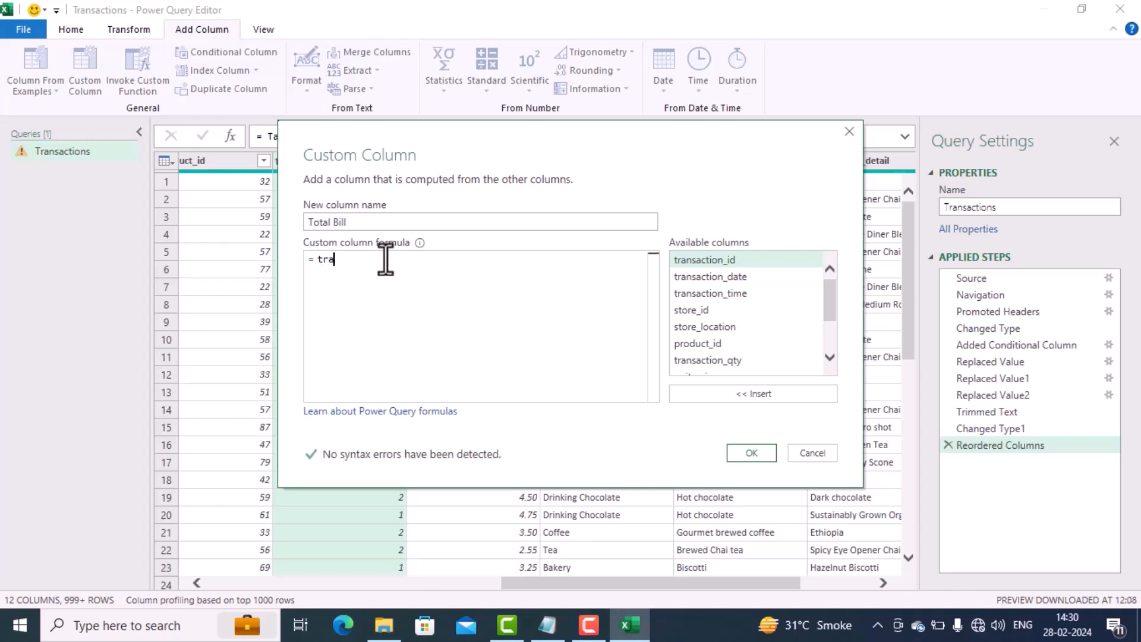
key(BackSpace)
key(BackSpace)
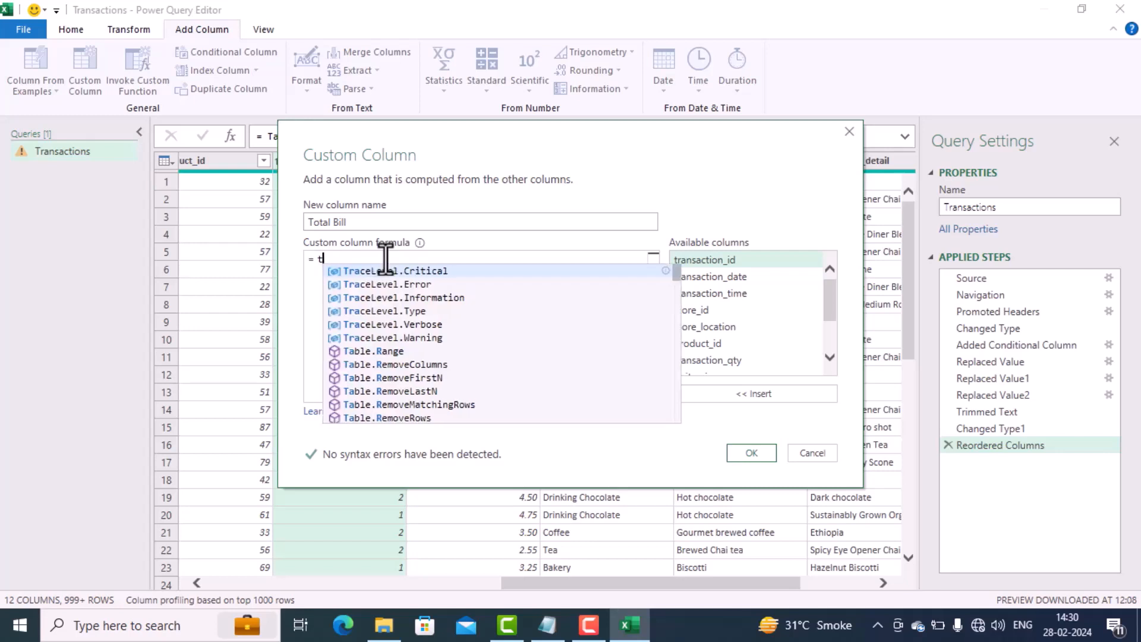
key(BackSpace)
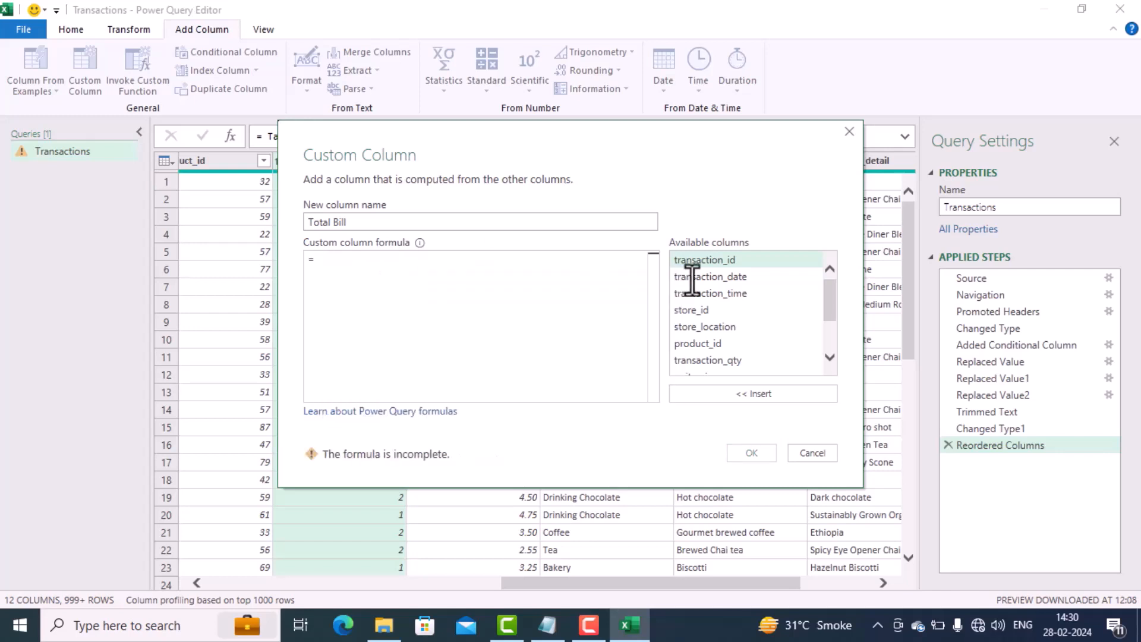
Step: Define the Total Bill custom column as [transaction_qty]*[unit_price] and add it to the query
click(707, 359)
double_click(707, 358)
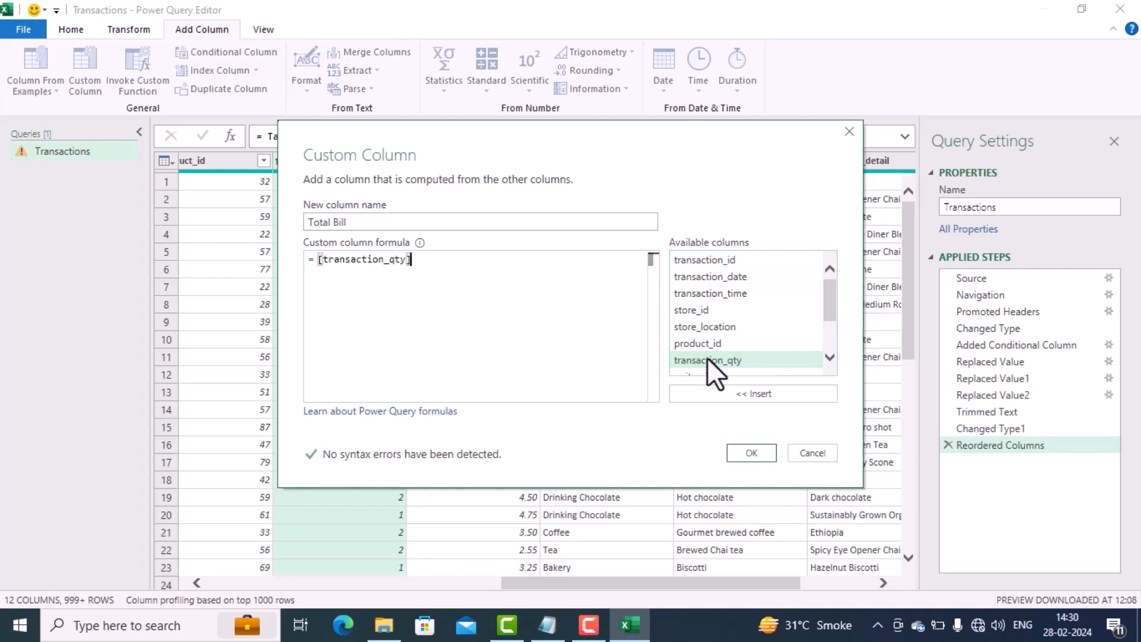
text(*)
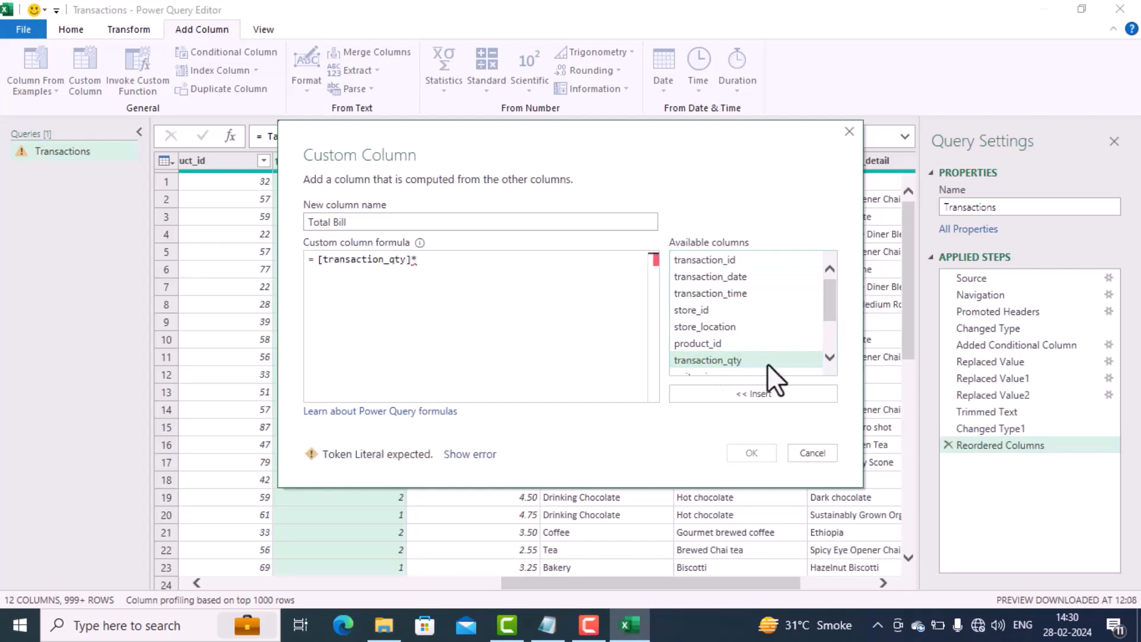
click(831, 357)
click(831, 357)
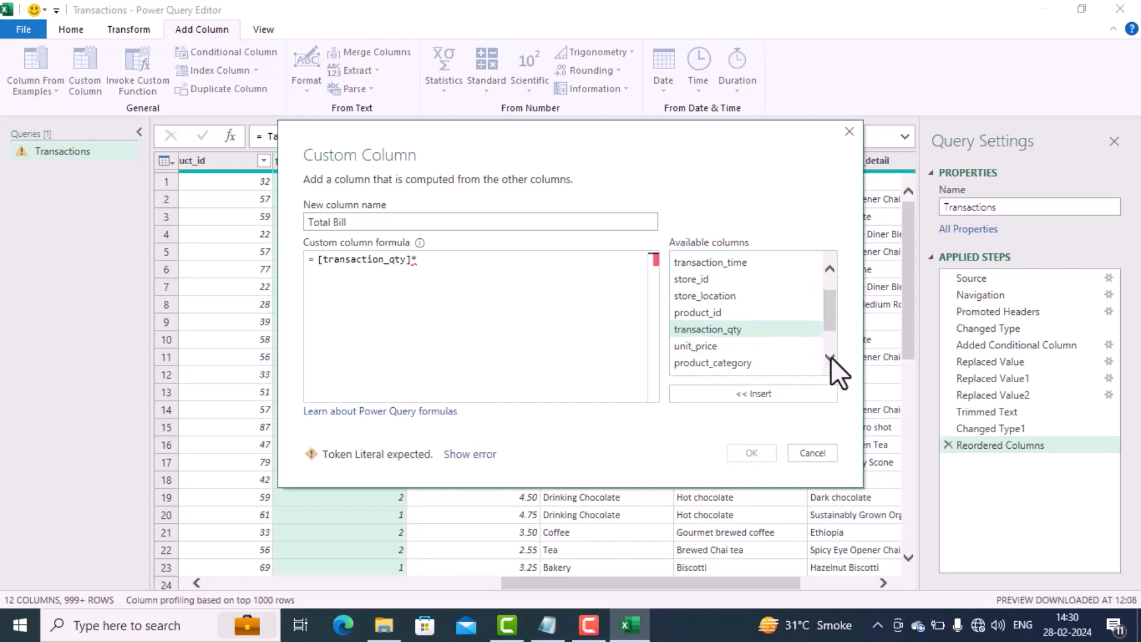
double_click(719, 347)
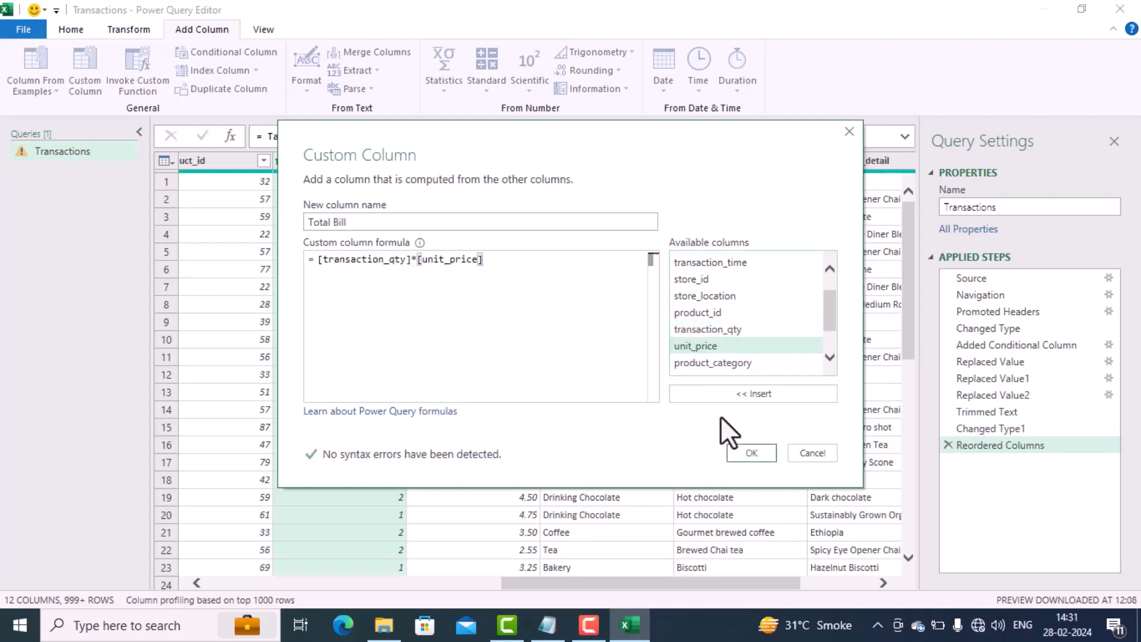
click(741, 448)
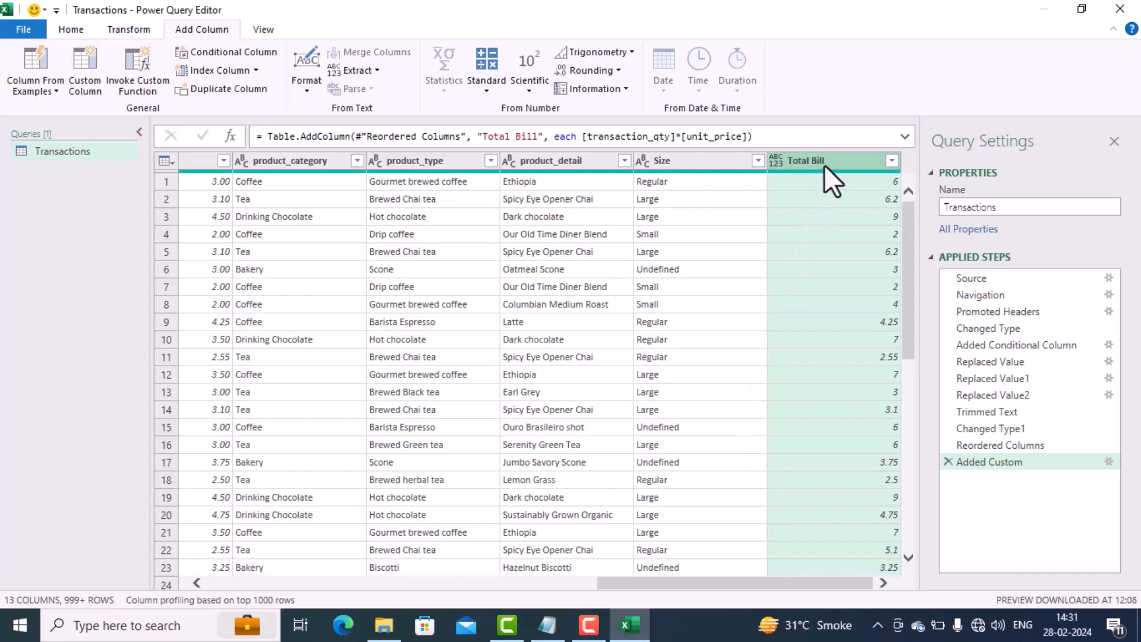
Step: Move the Total Bill column directly after unit_price and set its data type to Currency
mouse_move(823, 164)
mouse_down()
mouse_move(712, 181)
mouse_move(399, 181)
mouse_move(226, 202)
mouse_move(100, 190)
mouse_move(321, 166)
mouse_up()
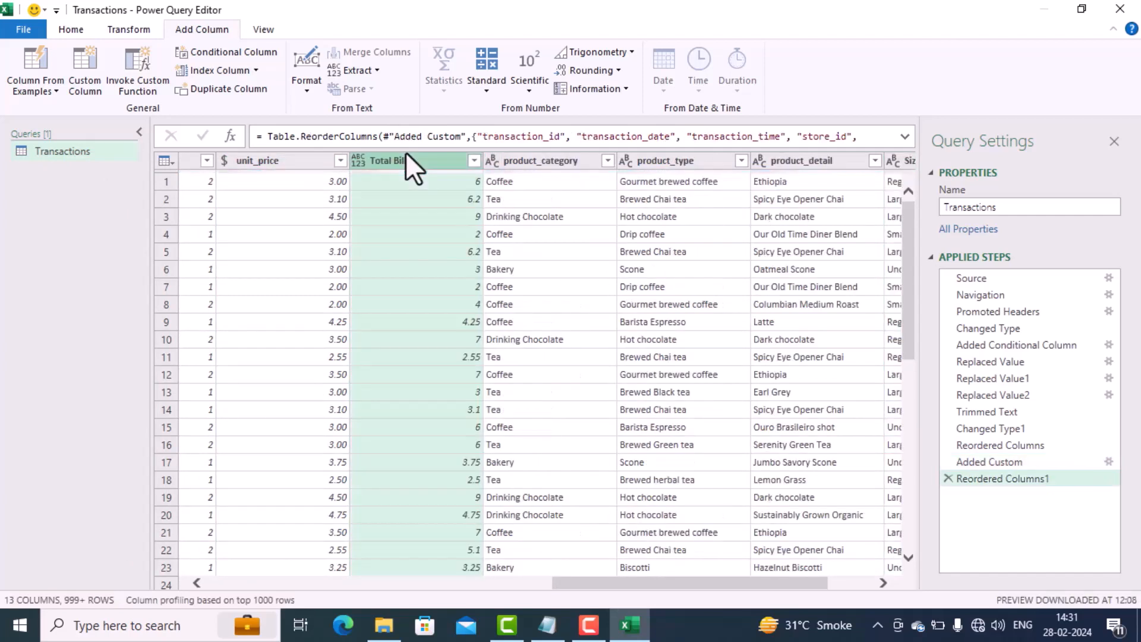
drag(562, 580, 496, 584)
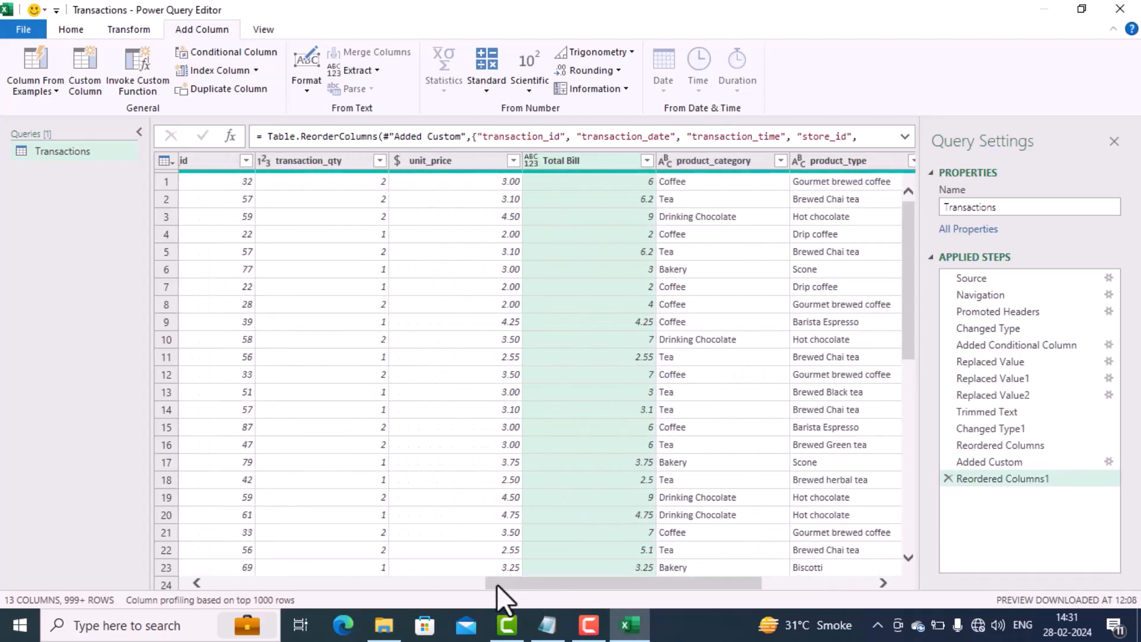
click(529, 166)
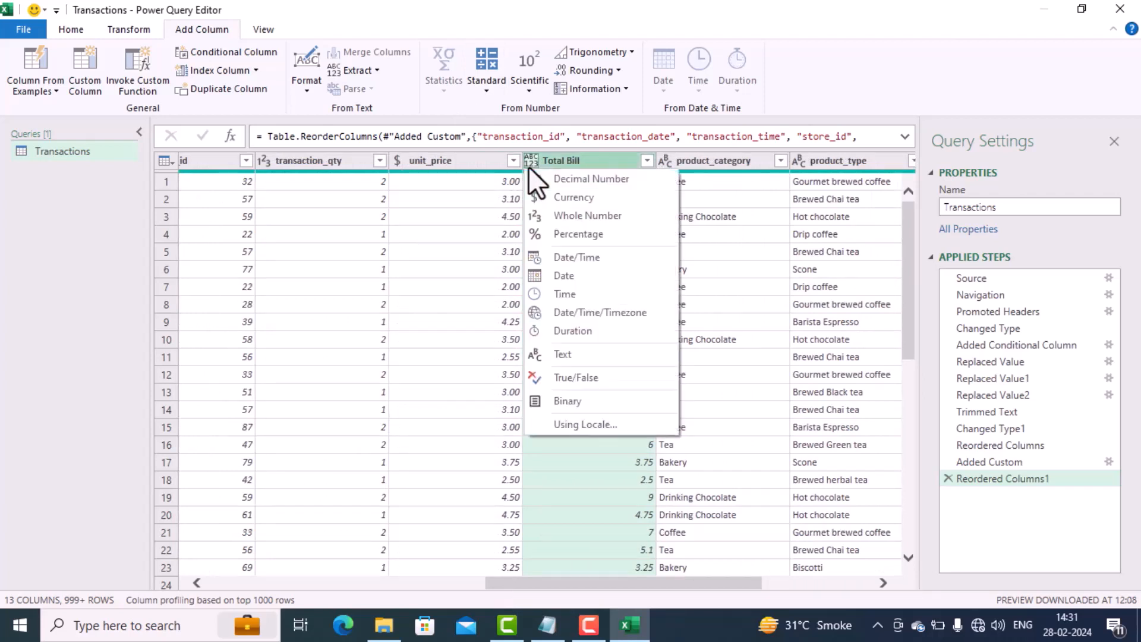
click(547, 196)
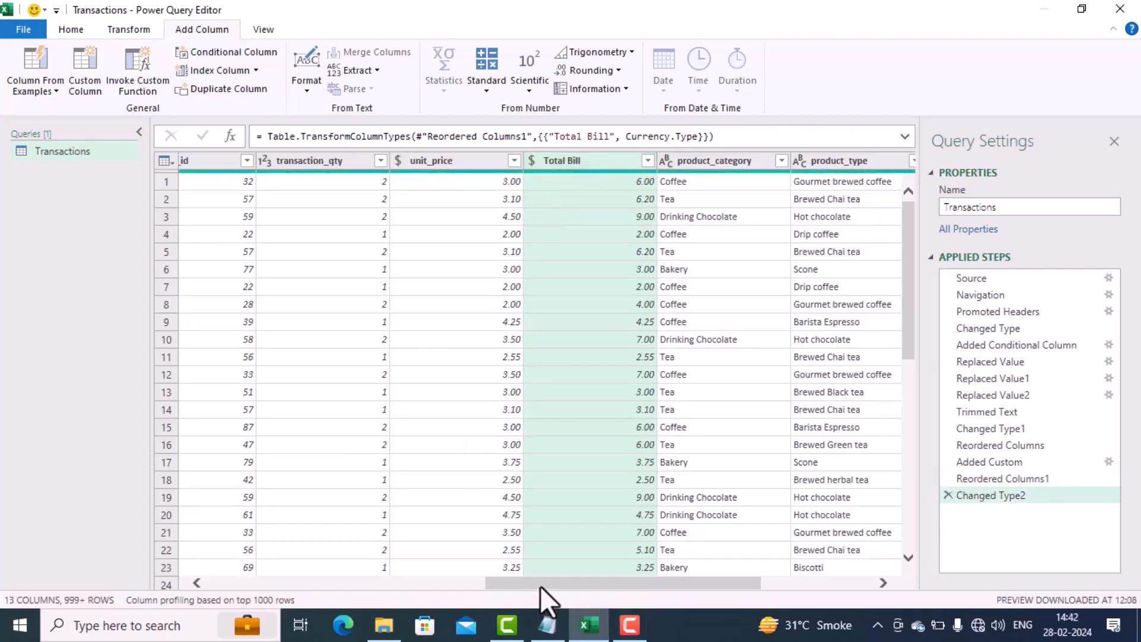
Step: Reduce transaction_time to the text after the space delimiter and set the column's data type to Time
drag(539, 585, 350, 575)
click(333, 571)
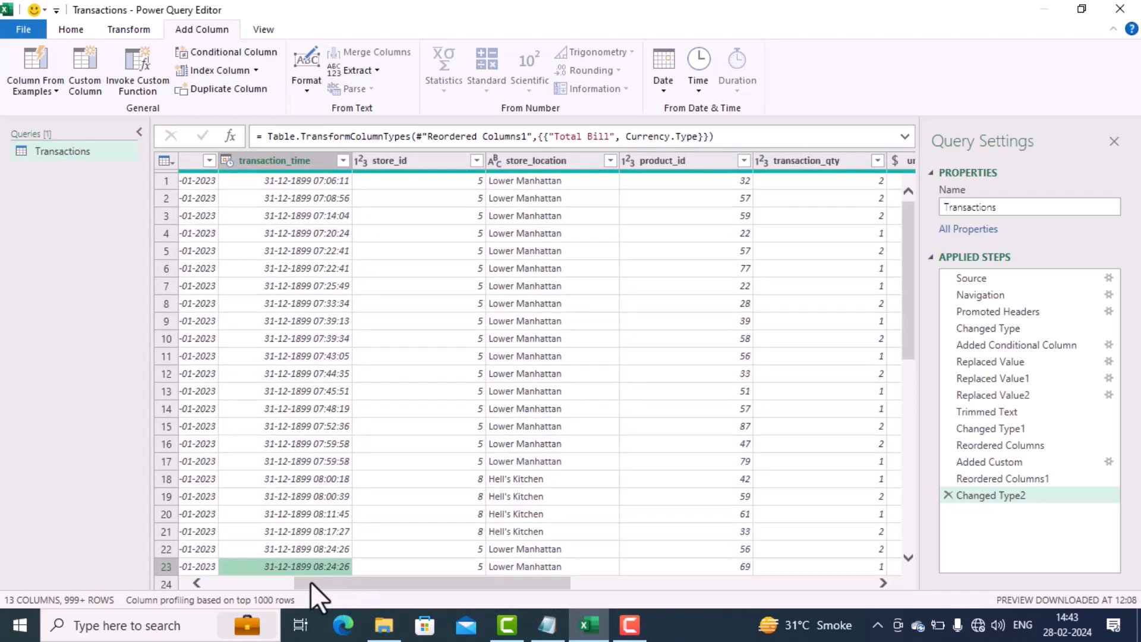
drag(310, 581, 254, 578)
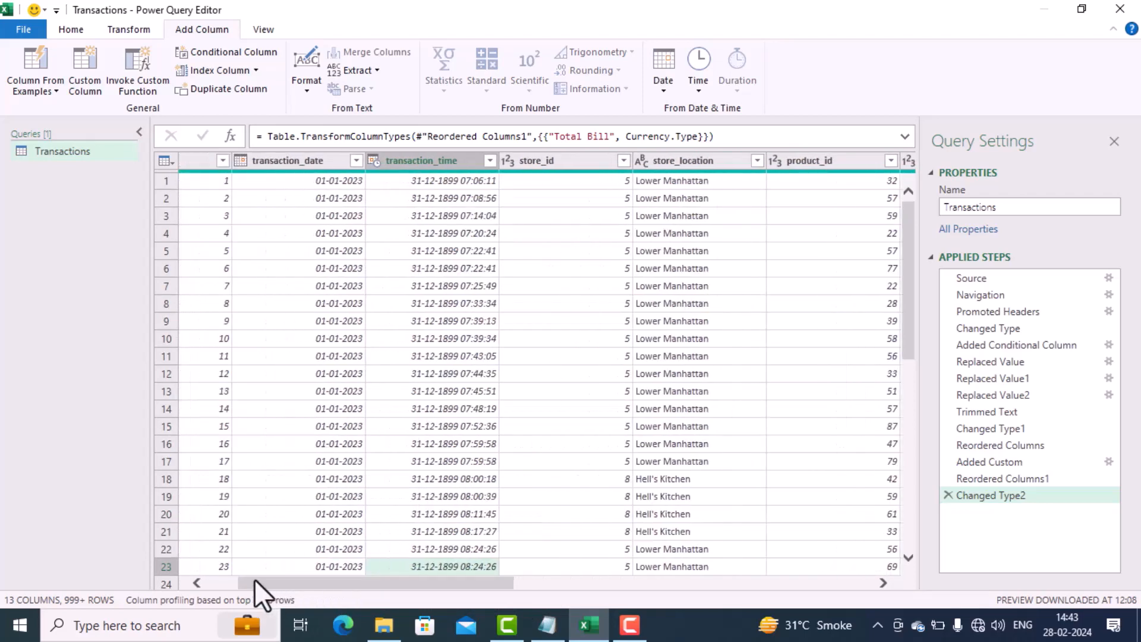
click(440, 166)
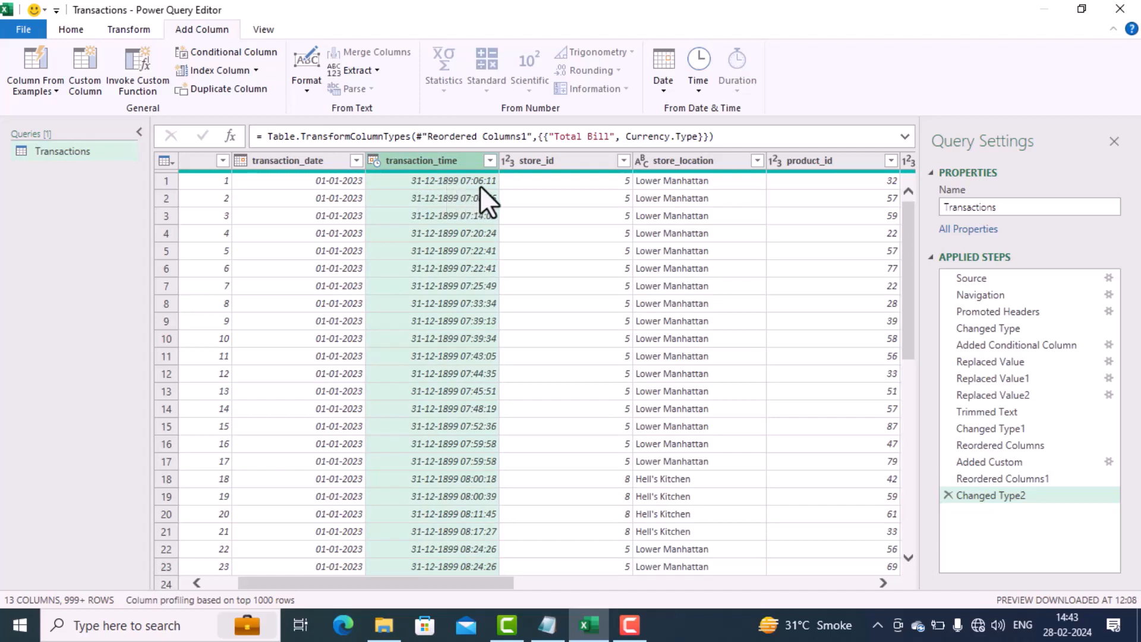
click(134, 33)
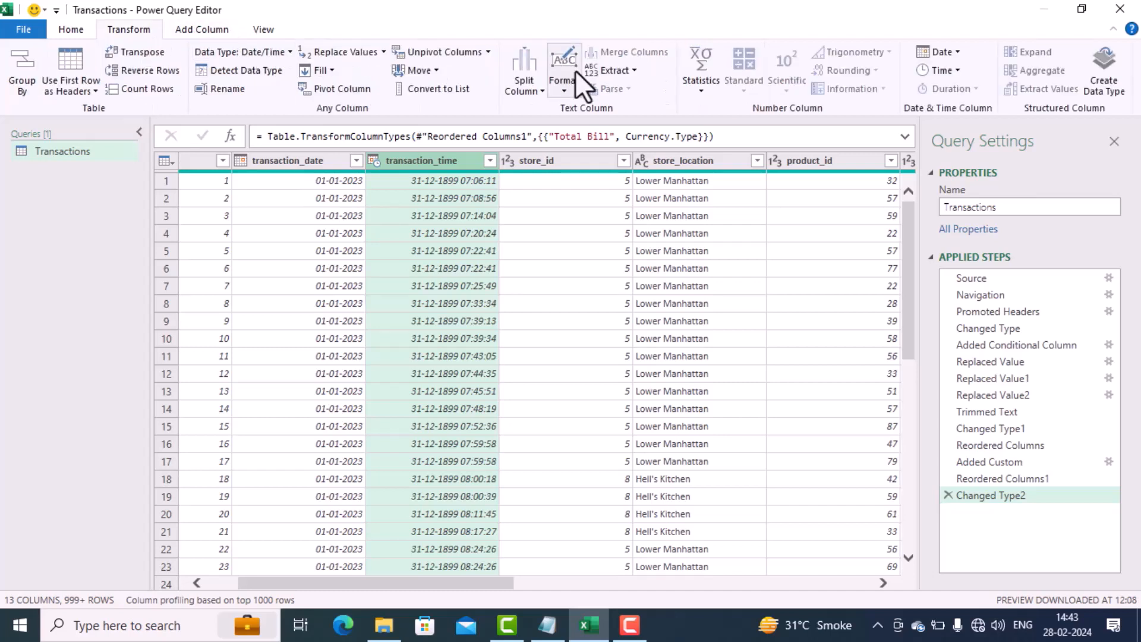
click(633, 68)
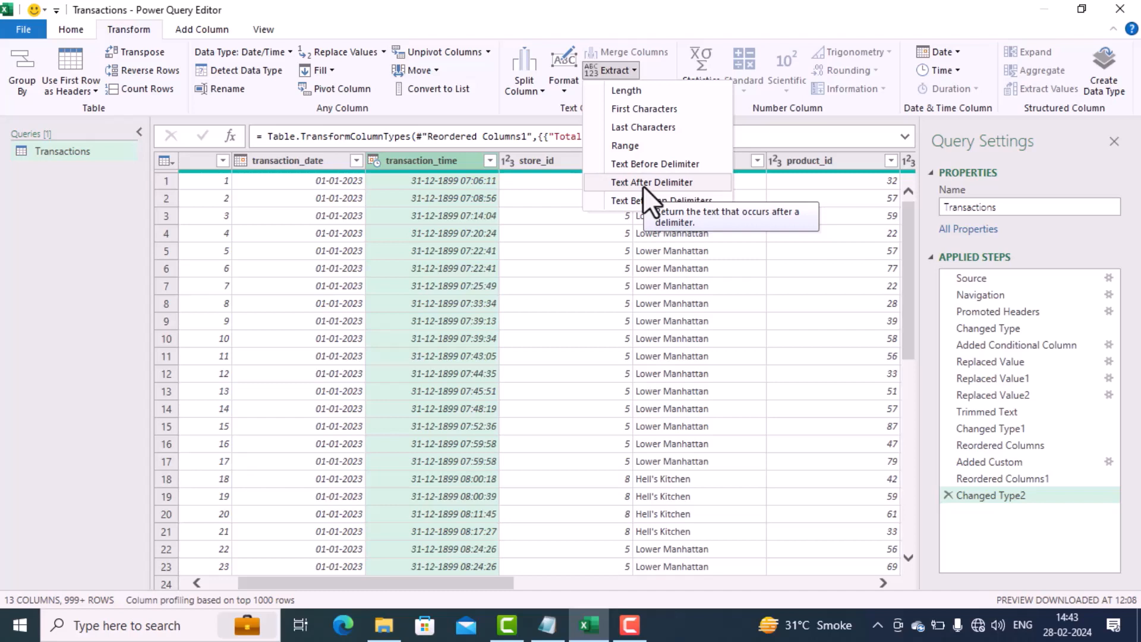
click(643, 185)
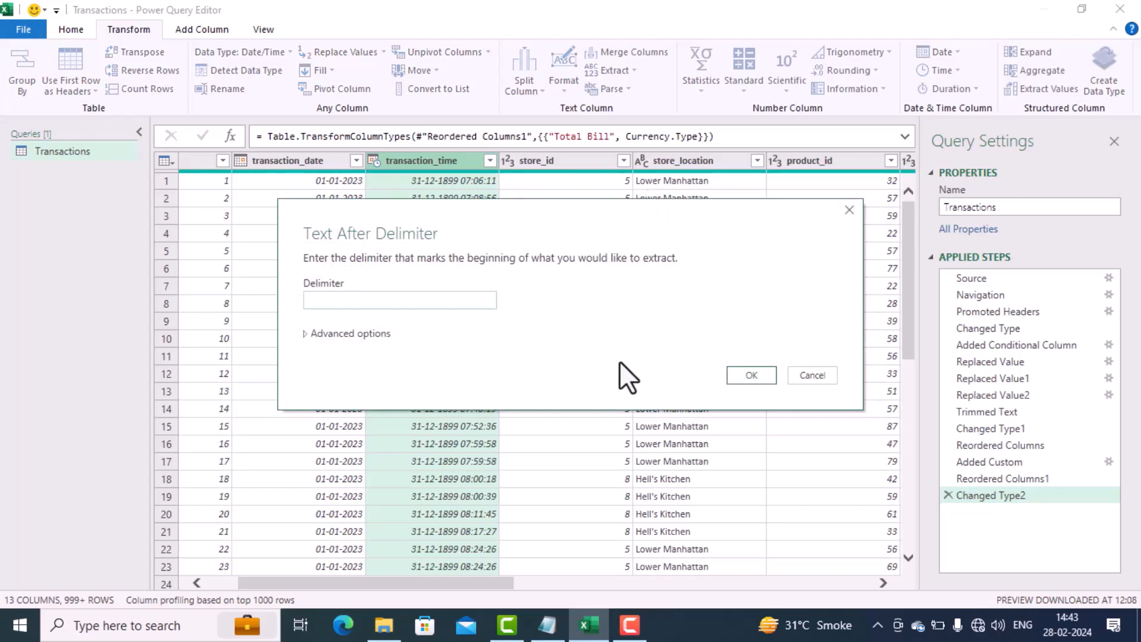
click(751, 375)
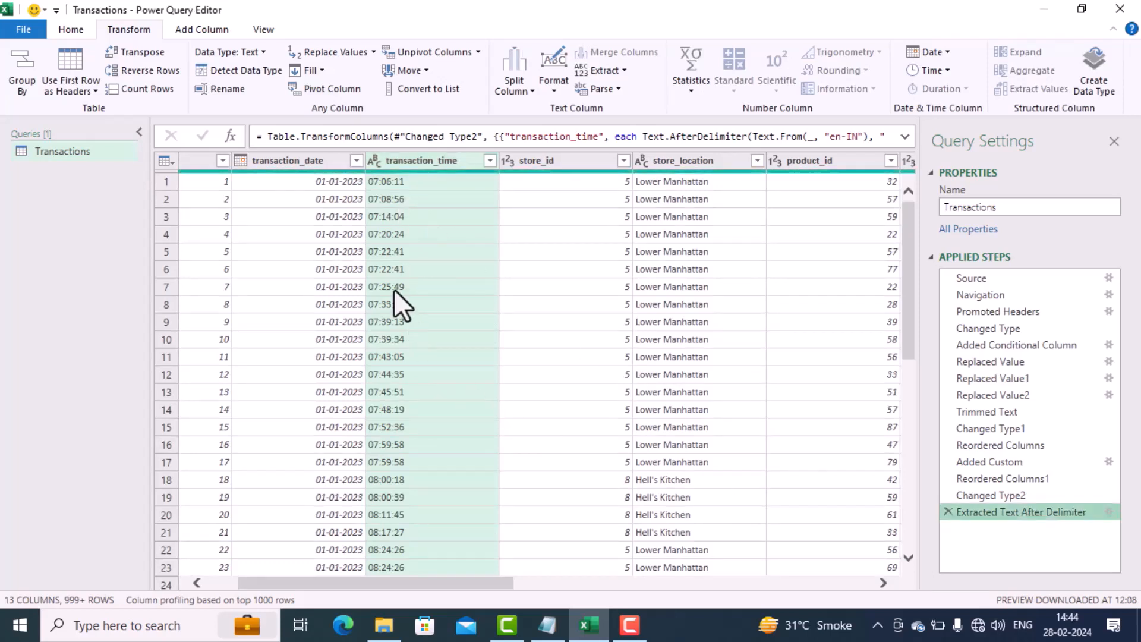
click(375, 160)
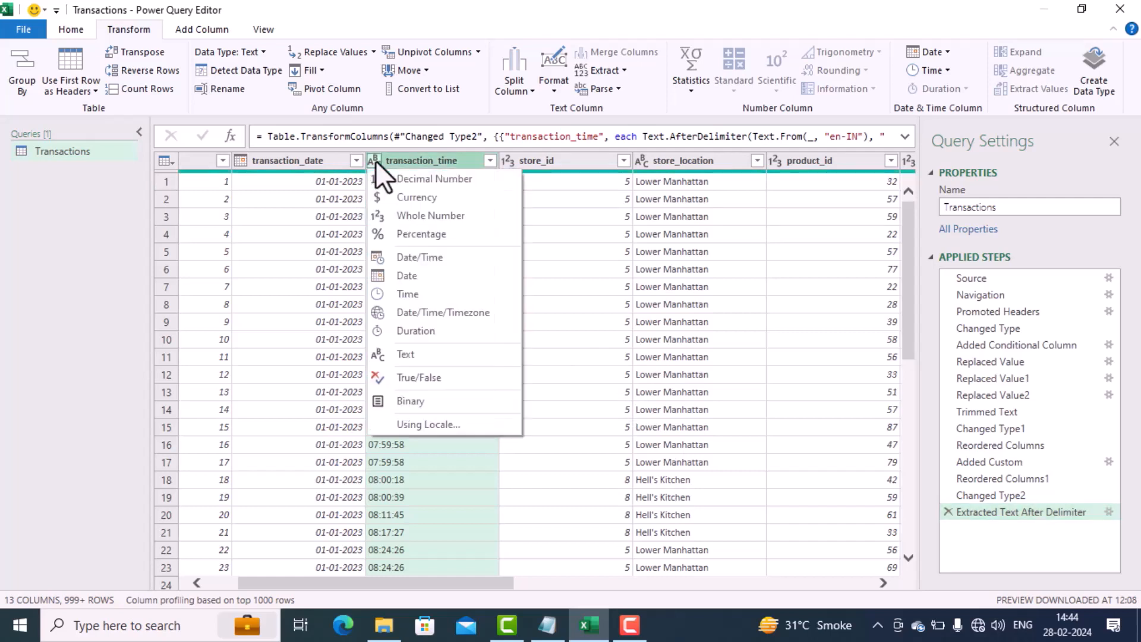
click(394, 293)
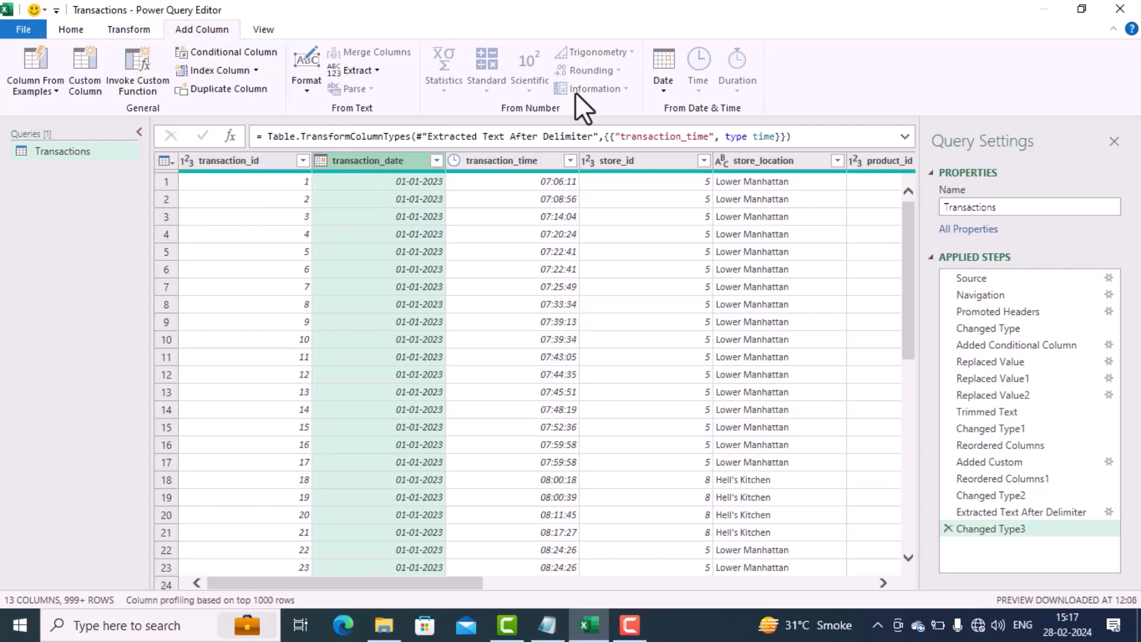
Step: Add a column with the name of the month derived from transaction_date
click(657, 91)
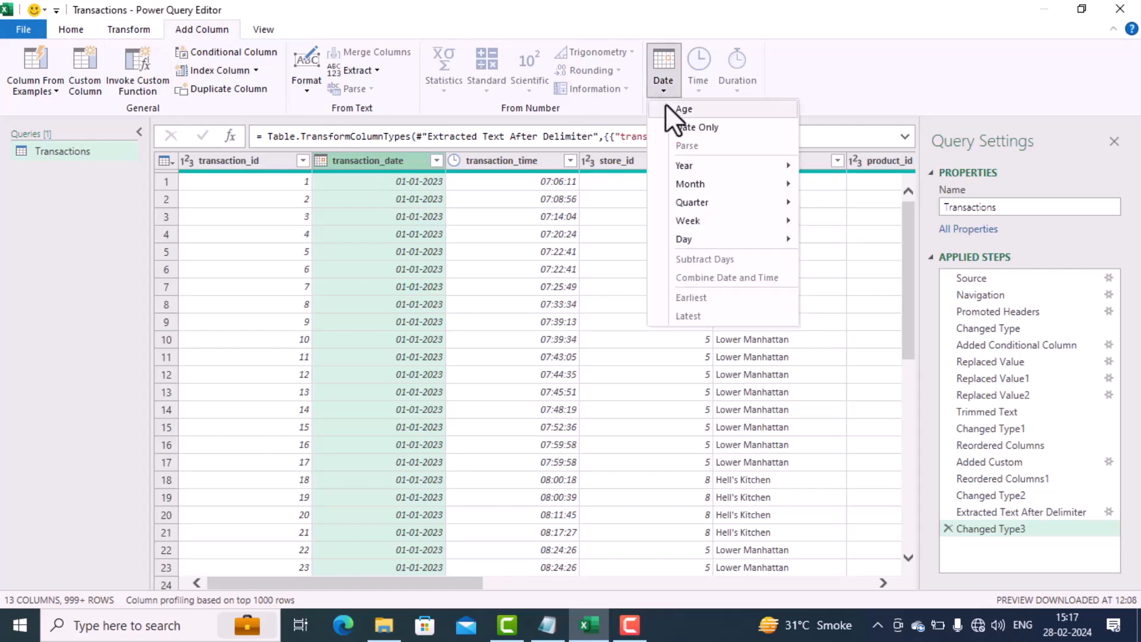
mouse_move(704, 183)
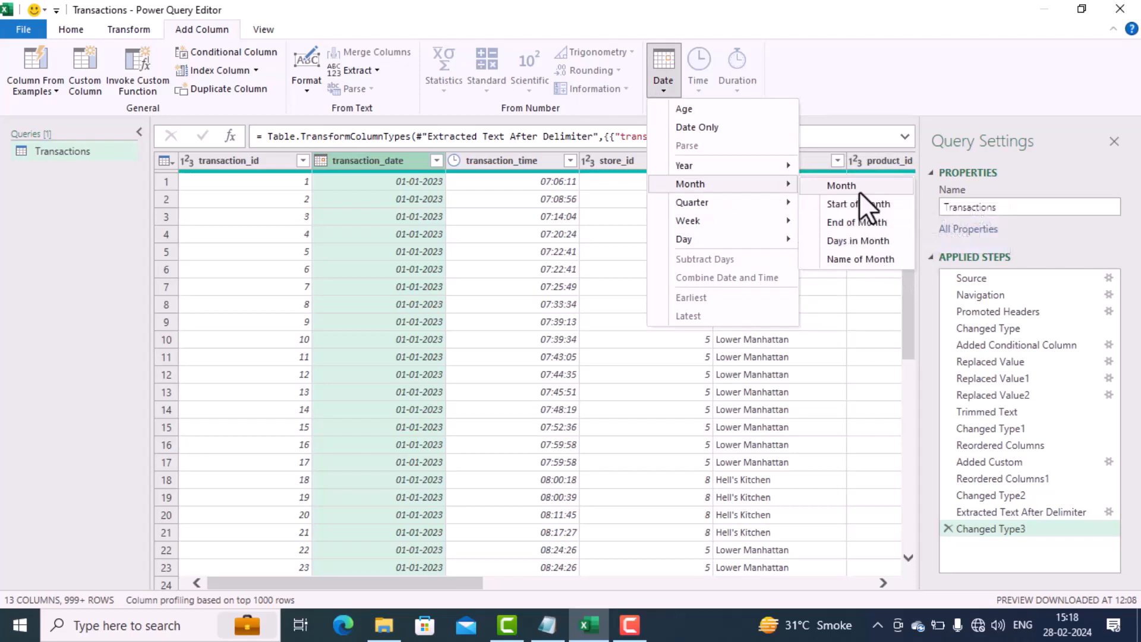
click(866, 263)
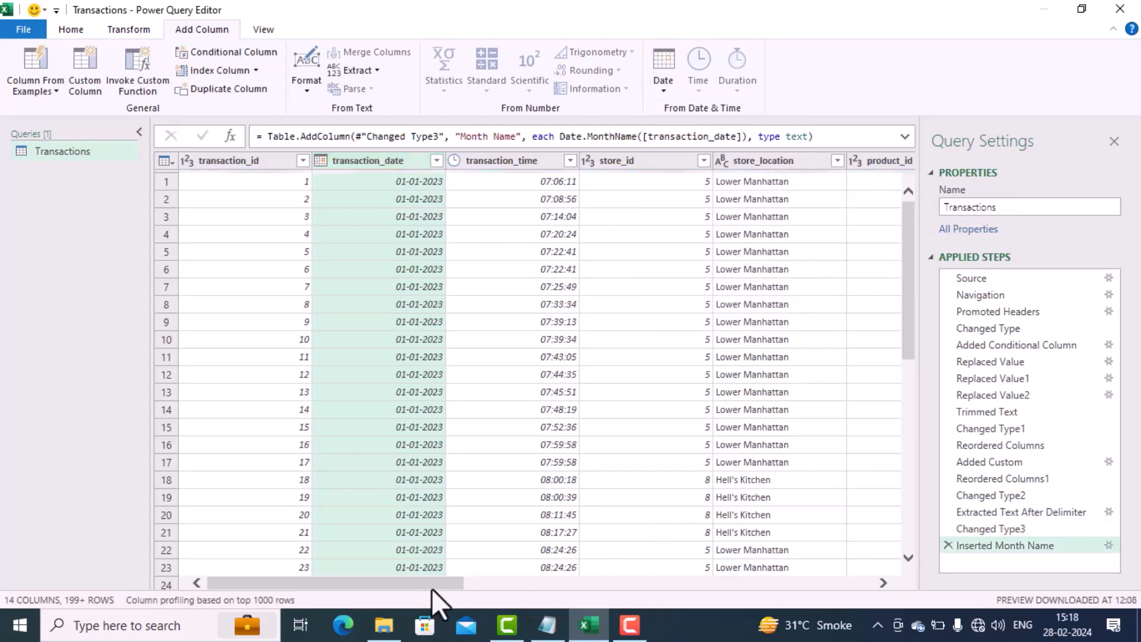
drag(434, 586, 854, 620)
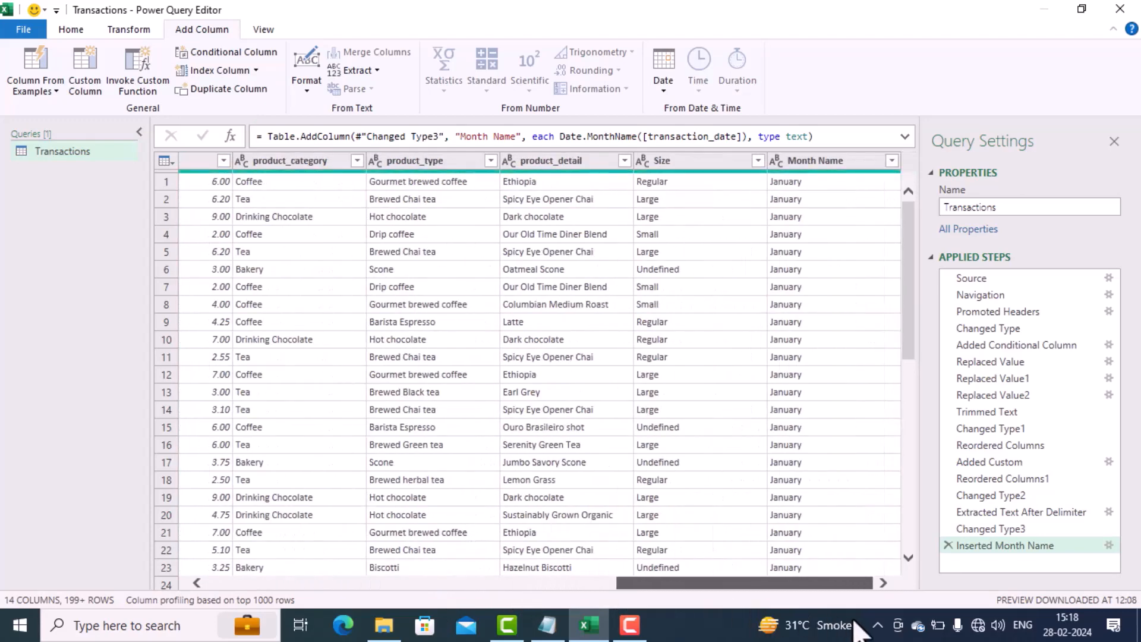
Step: Add a column with the name of the day derived from transaction_date
drag(854, 621, 422, 640)
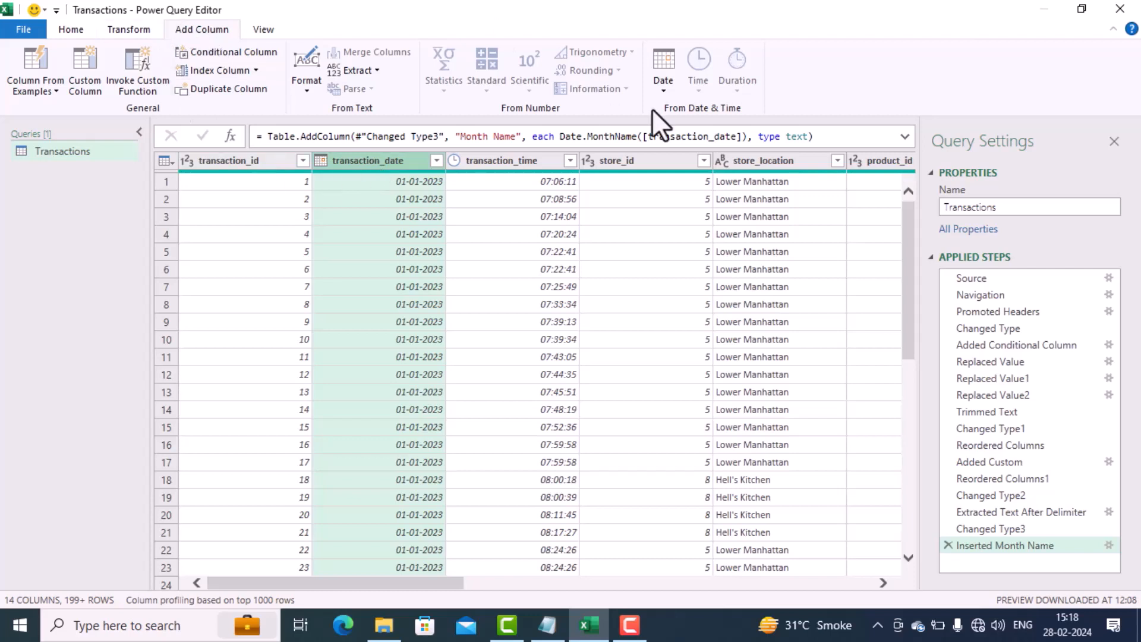
click(658, 92)
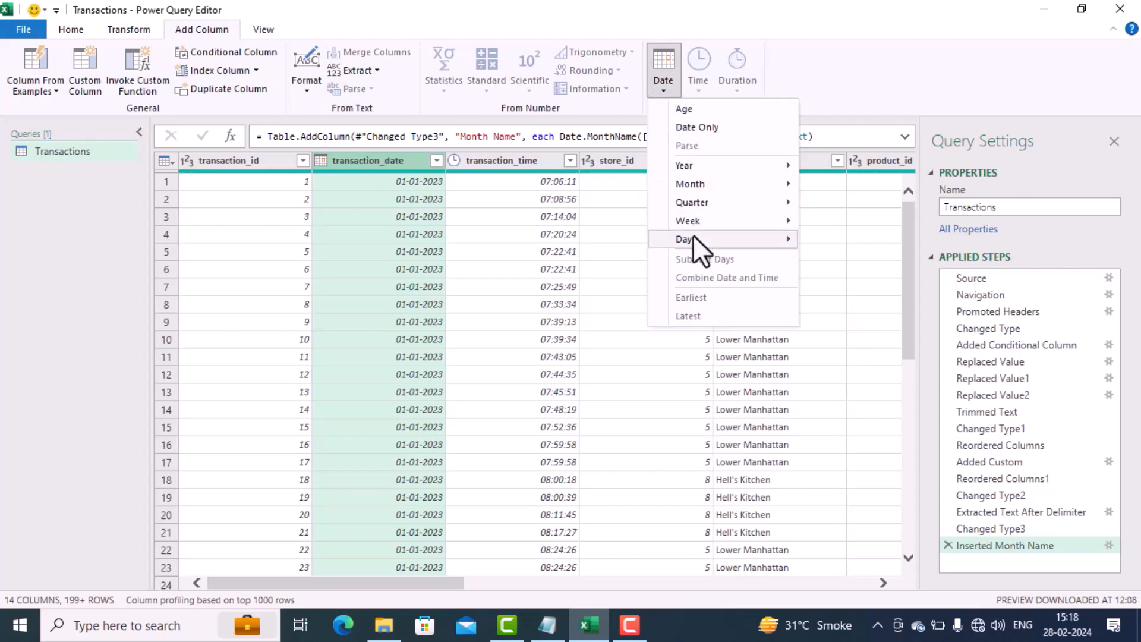
mouse_move(692, 238)
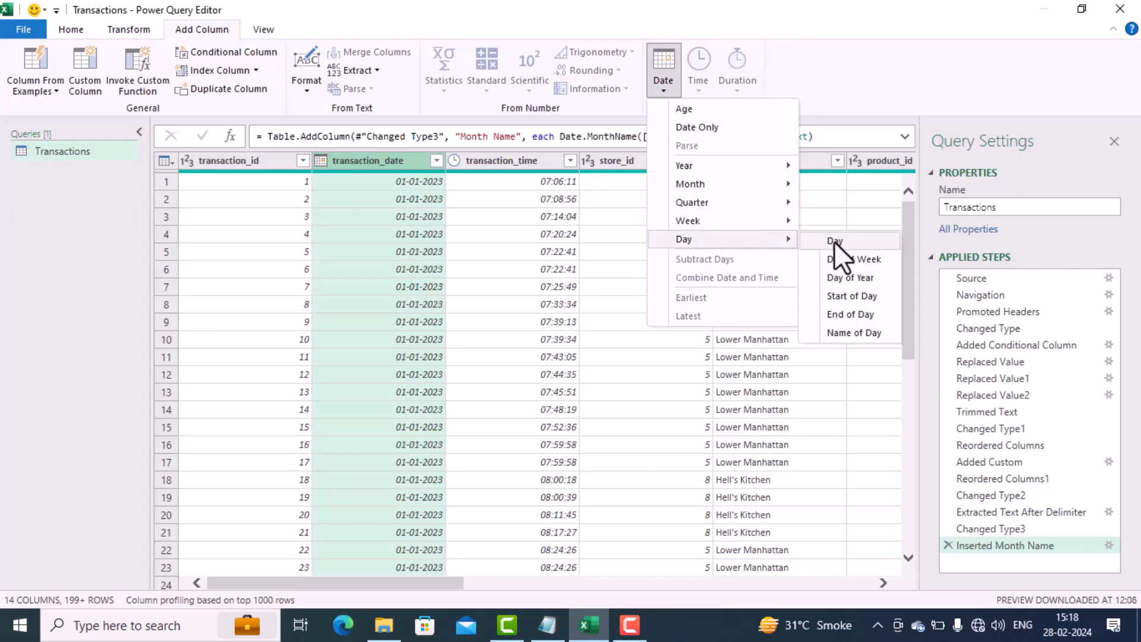
click(875, 334)
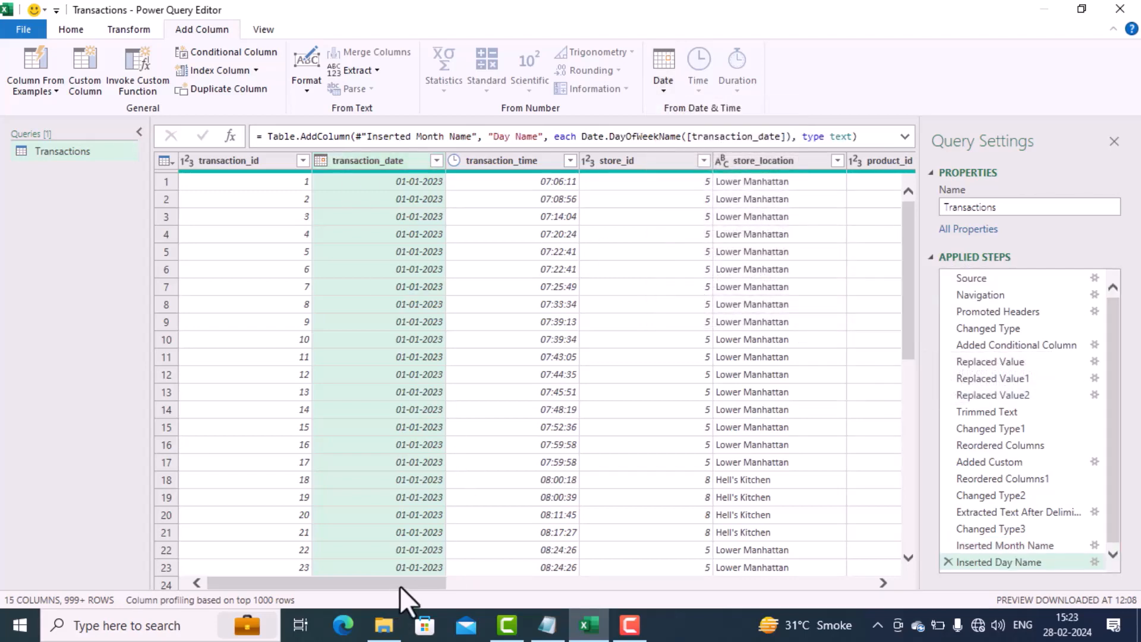
drag(399, 585, 835, 583)
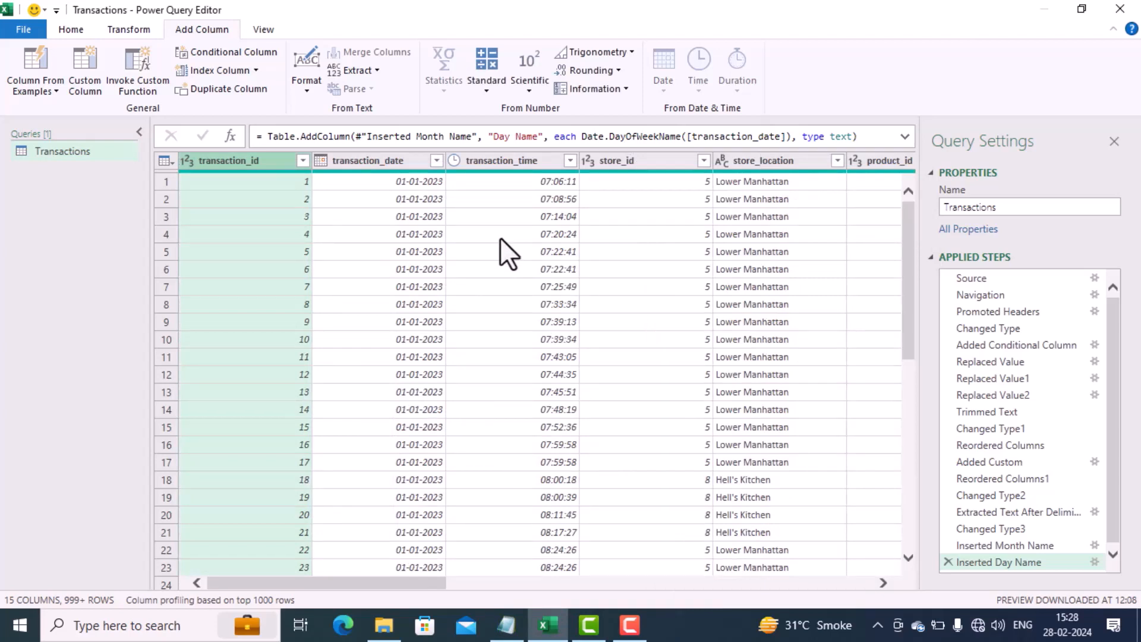
Step: Add a column with the hour extracted from transaction_time
click(521, 164)
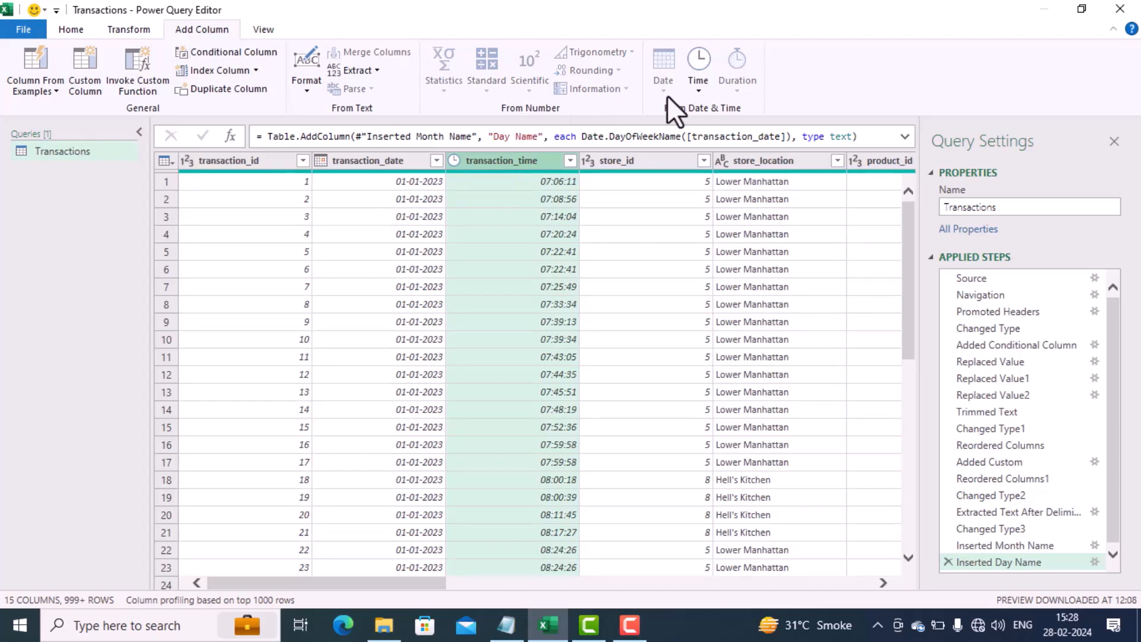
click(697, 90)
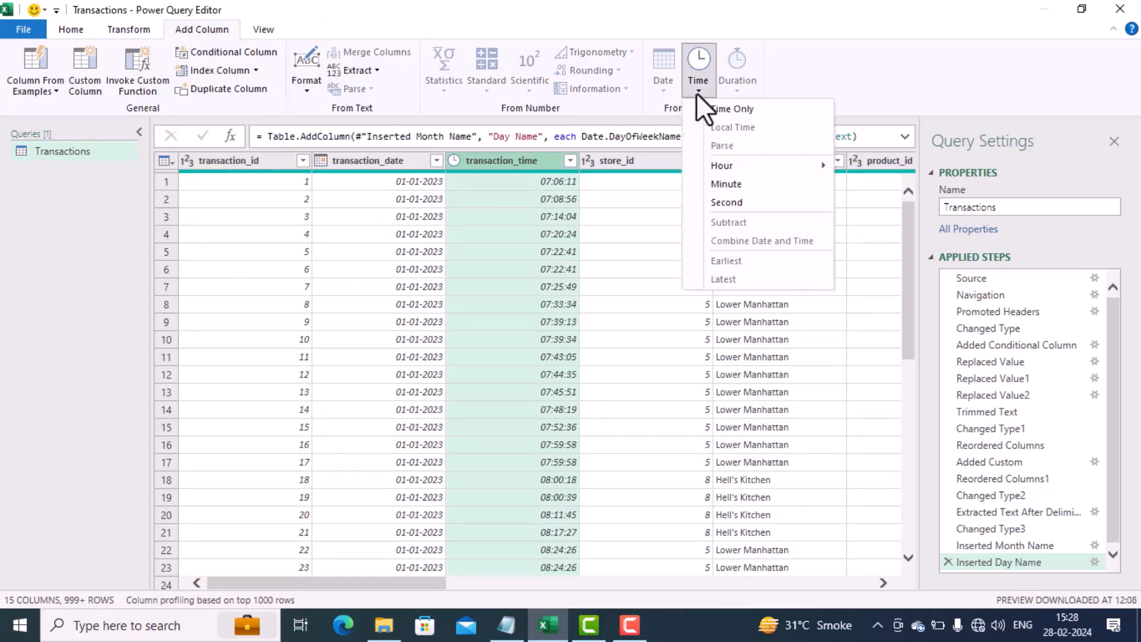
mouse_move(779, 169)
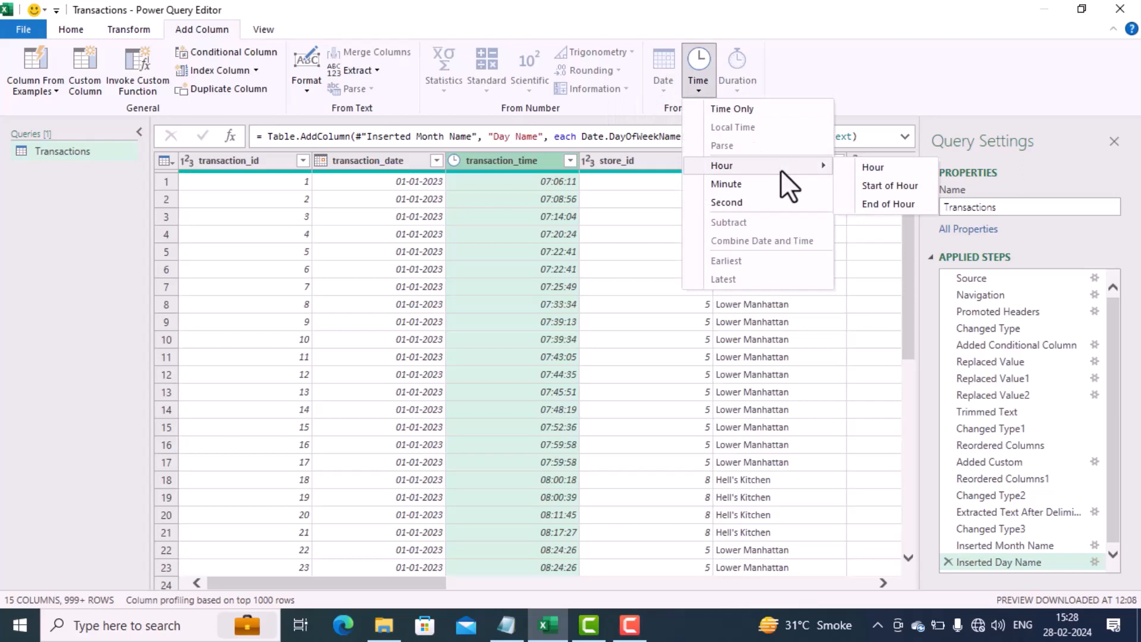
click(860, 167)
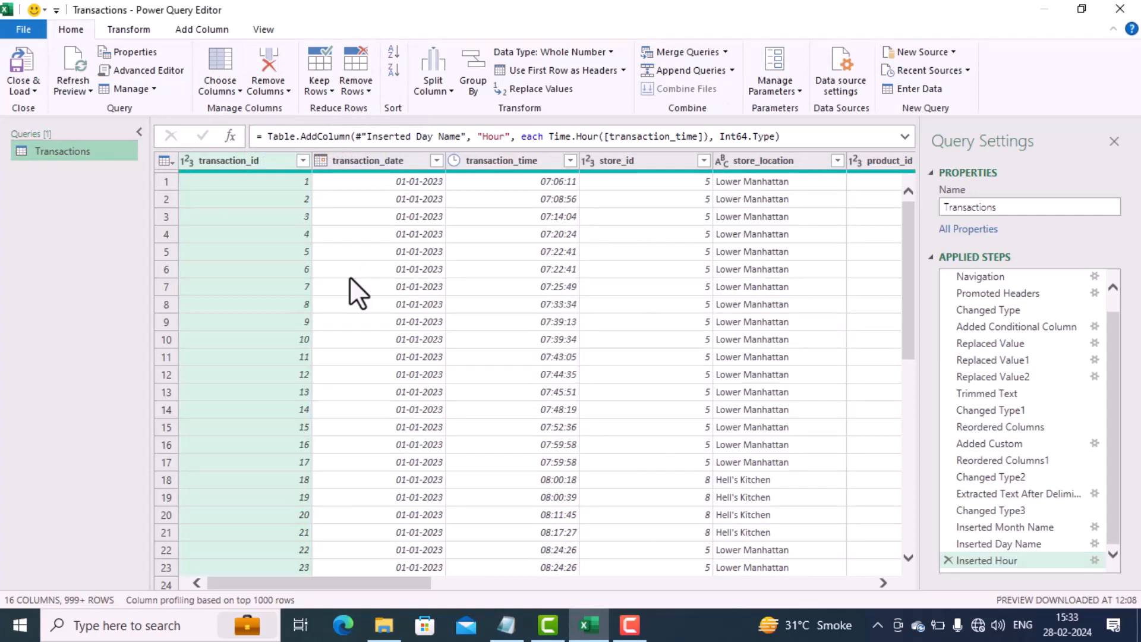
Step: Close the query editor, load the Transactions query into the worksheet, and review the loaded table's columns
click(24, 90)
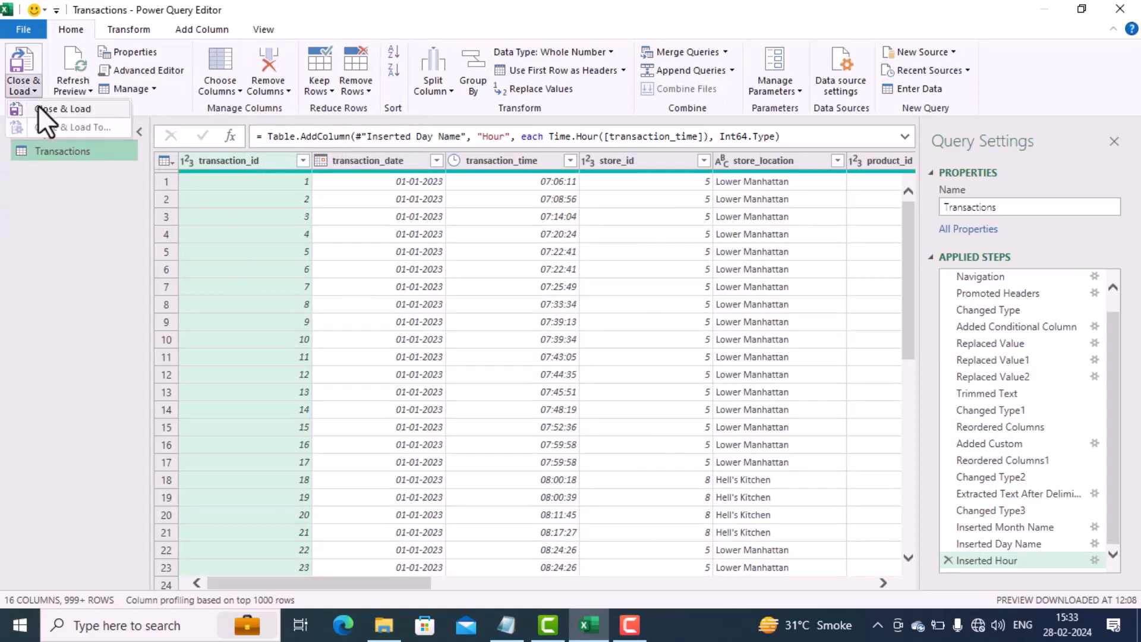
click(42, 109)
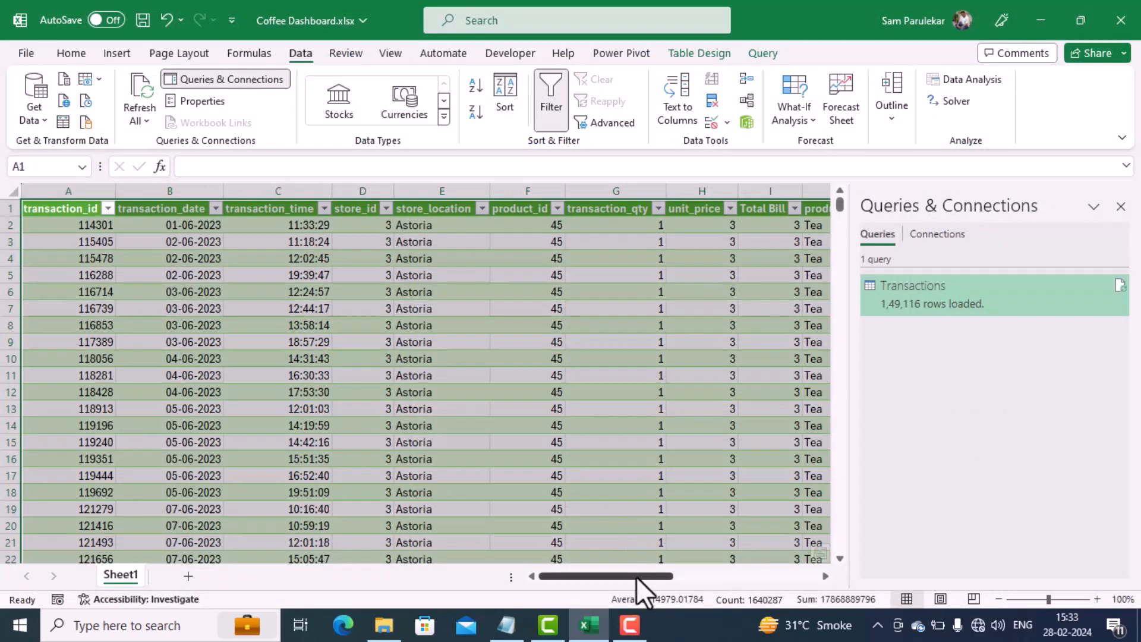
drag(636, 576, 781, 576)
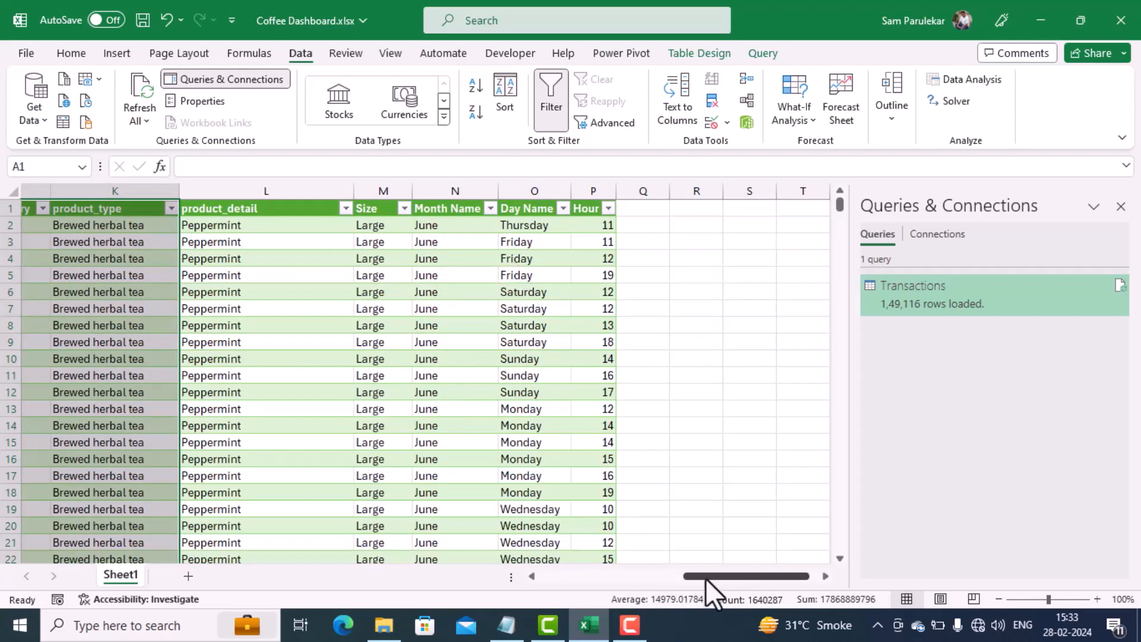
drag(705, 579, 499, 522)
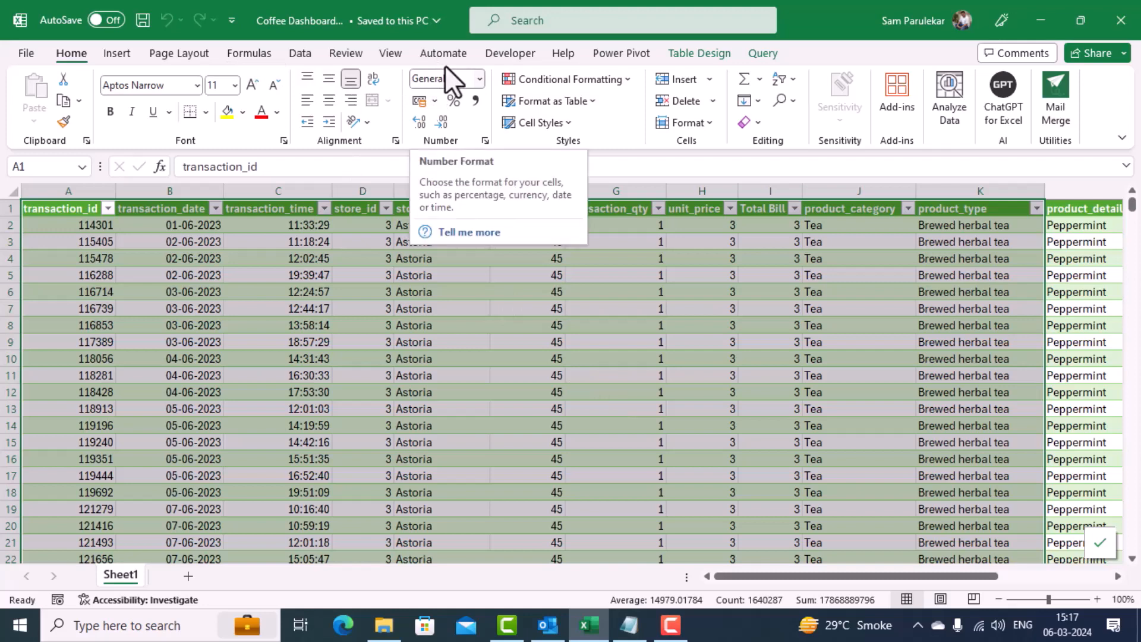
Step: Check in the ribbon customization options whether Power Pivot is enabled among the main tabs
click(521, 56)
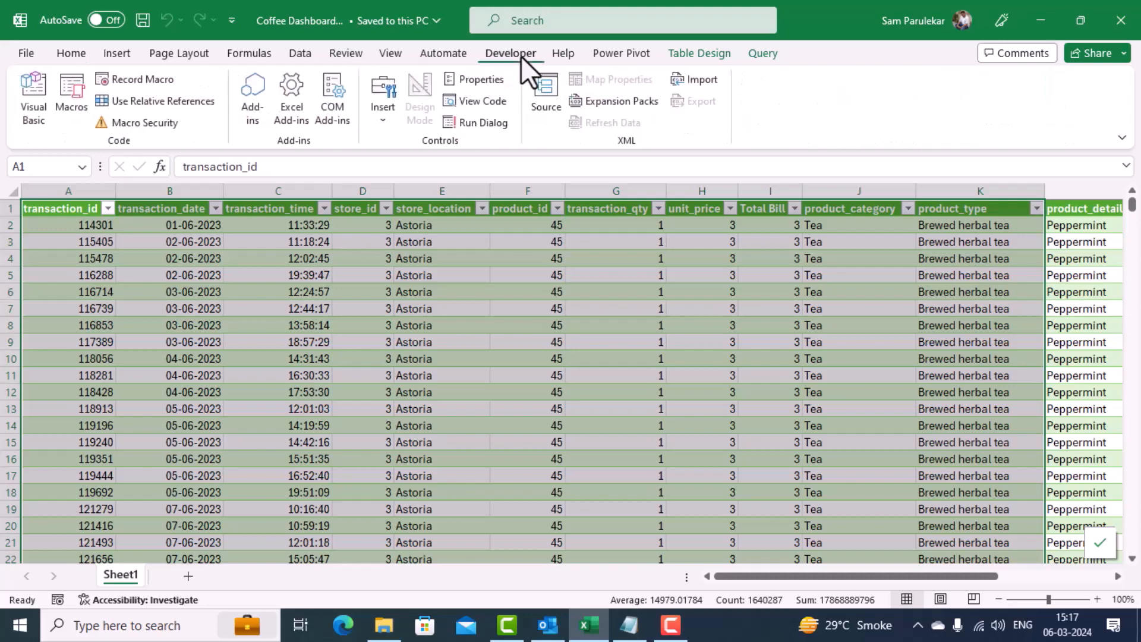
click(607, 54)
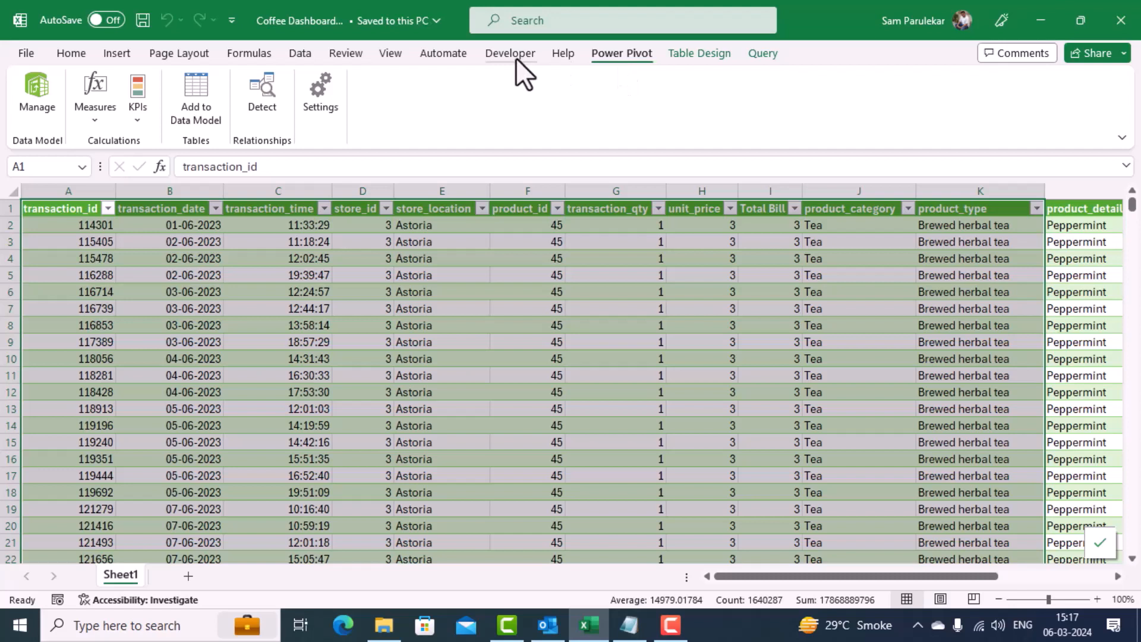
click(21, 59)
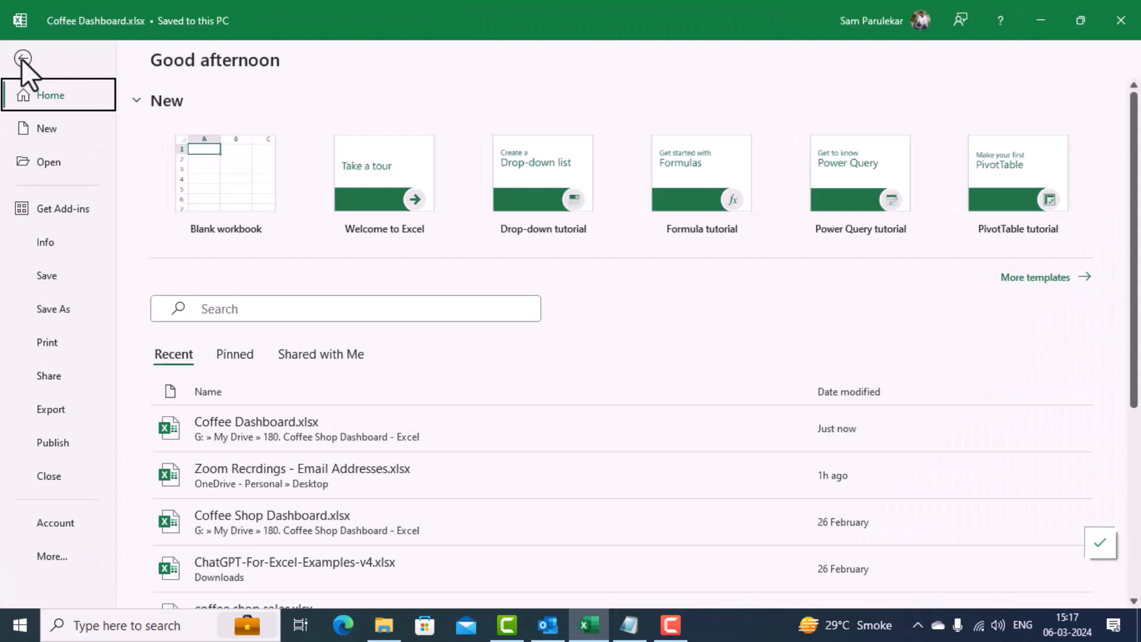
click(58, 555)
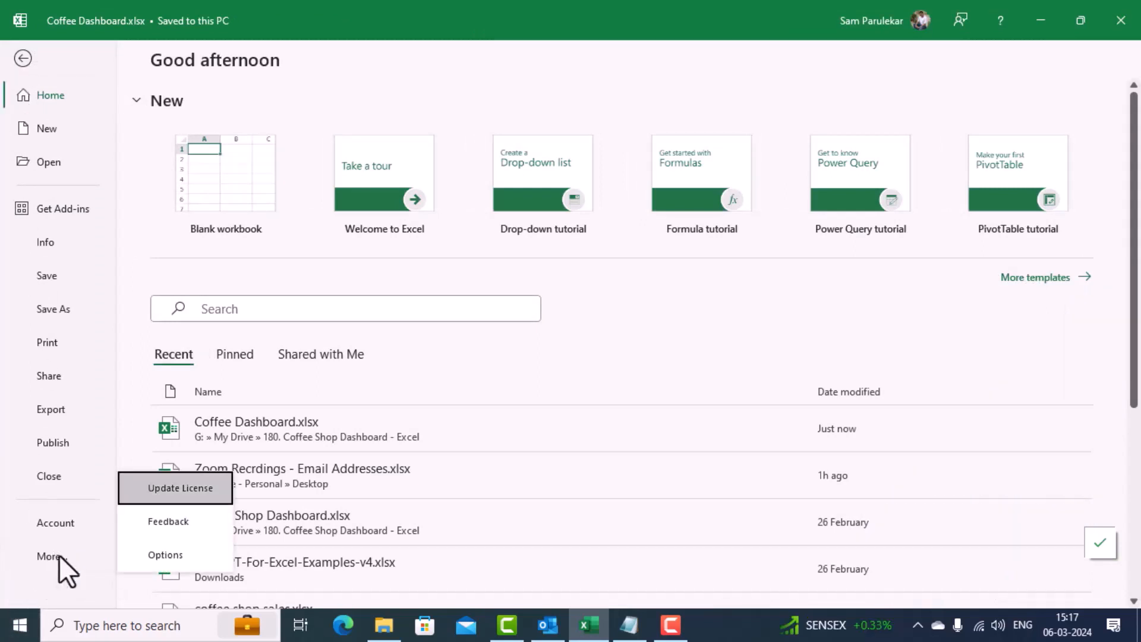
click(173, 552)
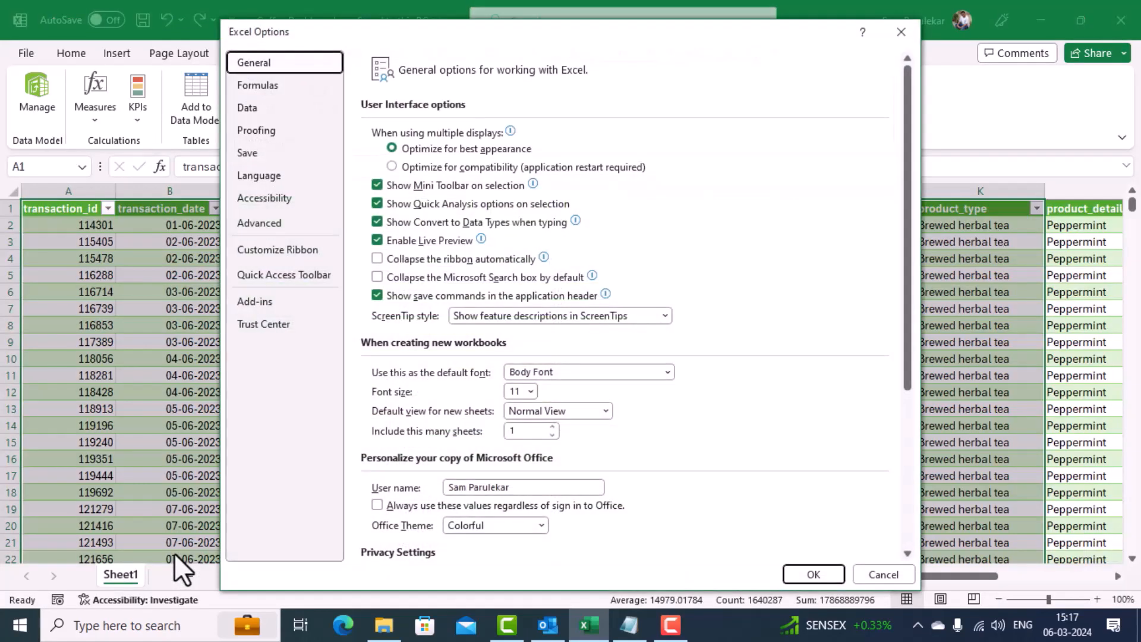
click(297, 247)
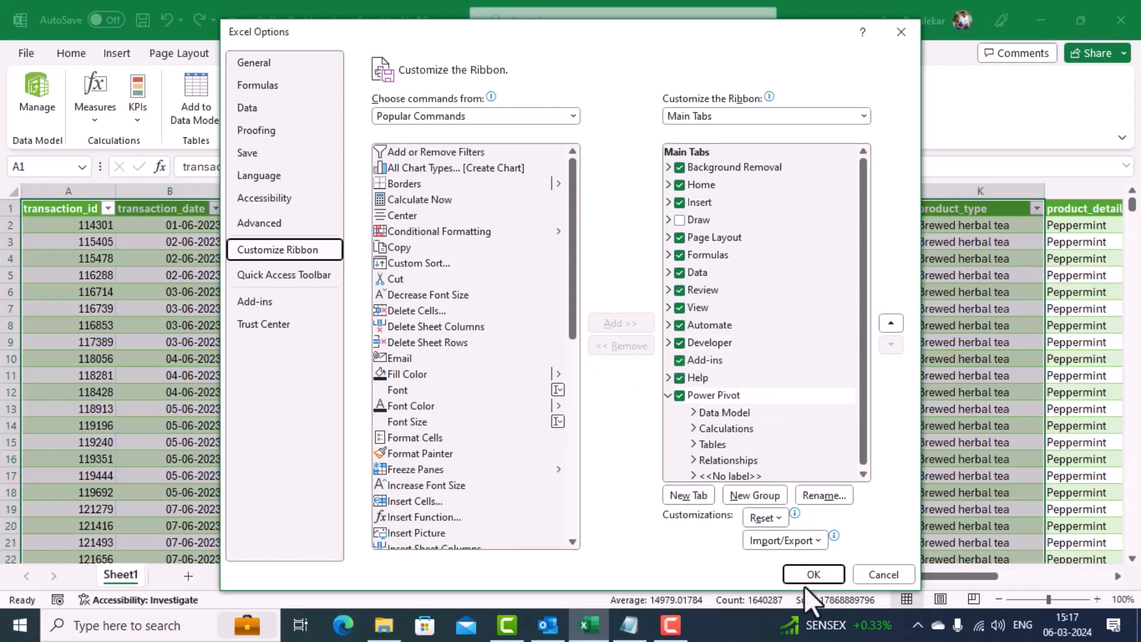
click(813, 573)
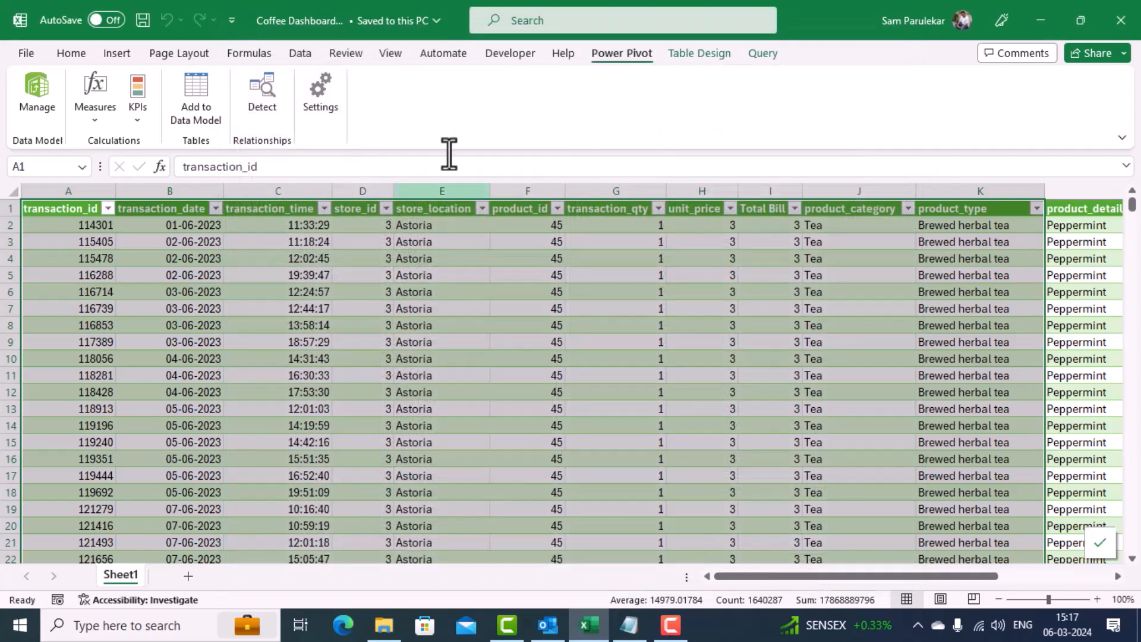
Step: Check in the COM add-ins list whether Microsoft Power Pivot for Excel is enabled, and display the Power Pivot commands
click(500, 56)
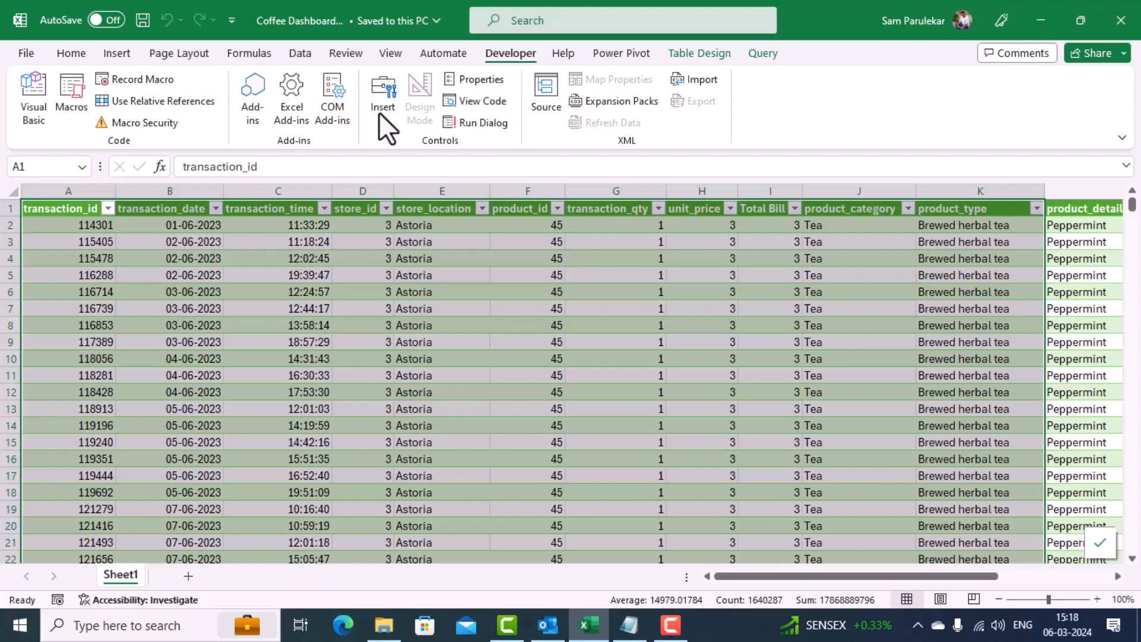
click(344, 112)
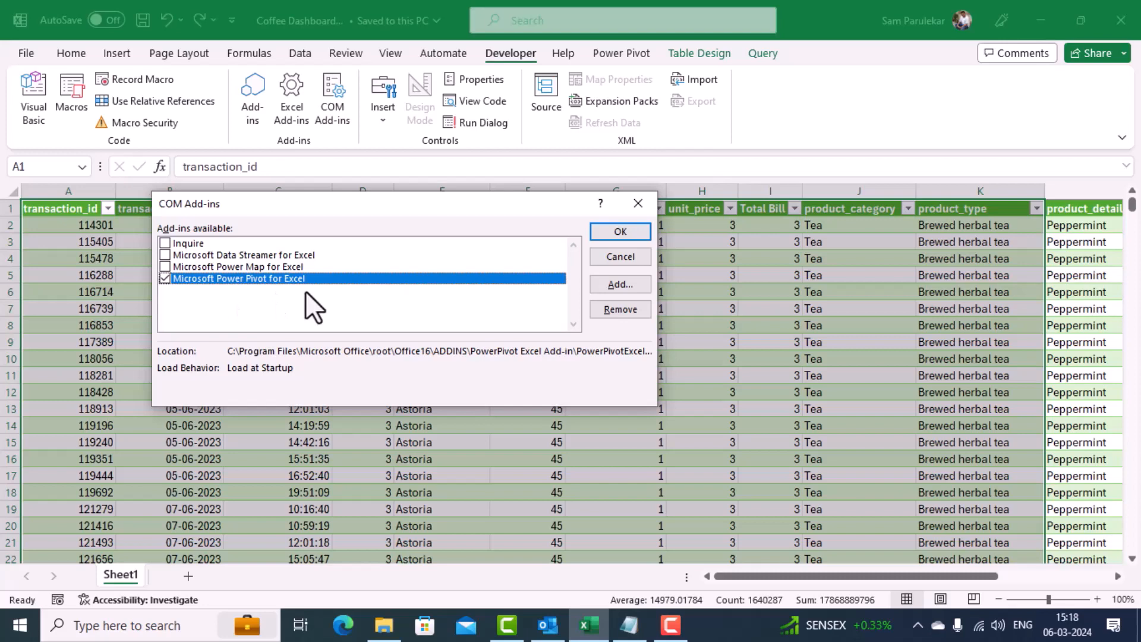
click(594, 234)
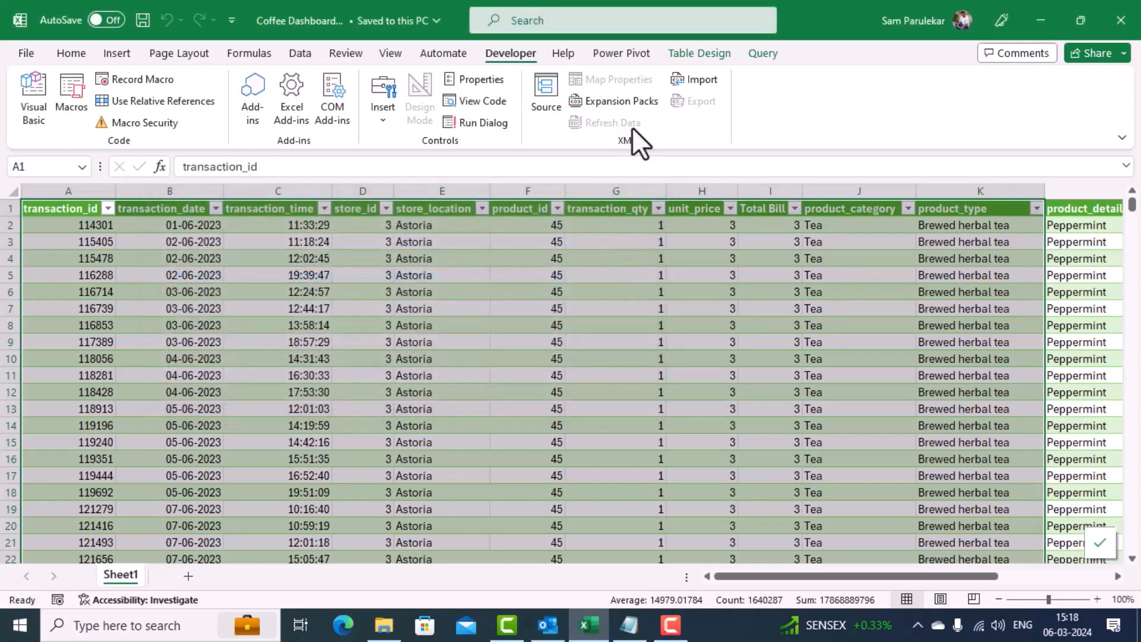
click(619, 54)
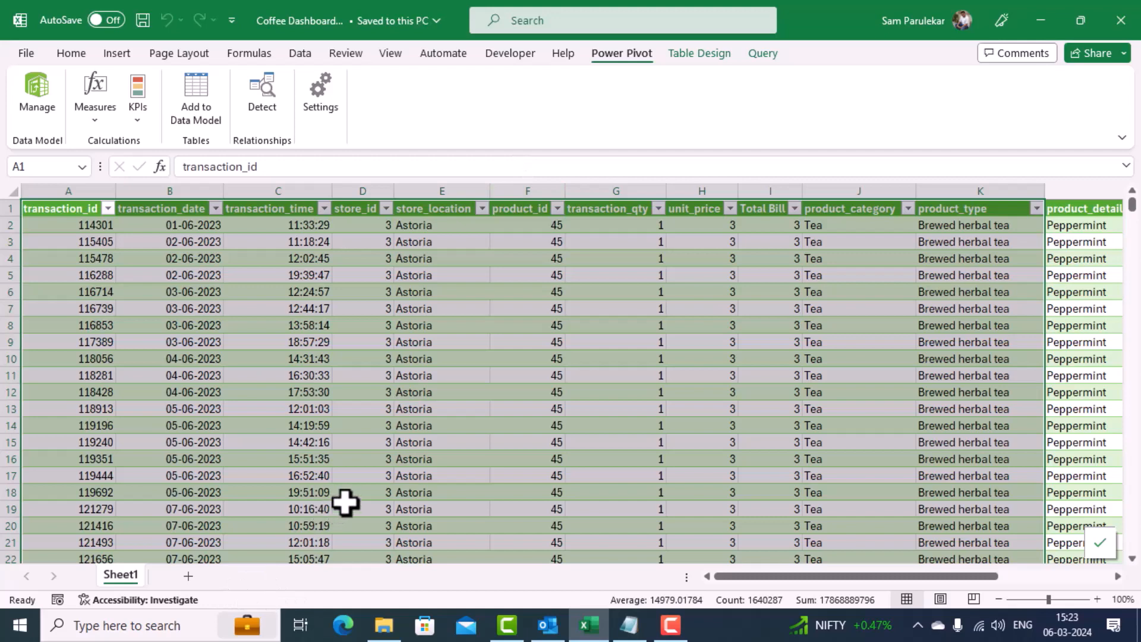
Step: Add a new worksheet after Sheet1 and name it Pivot
click(191, 579)
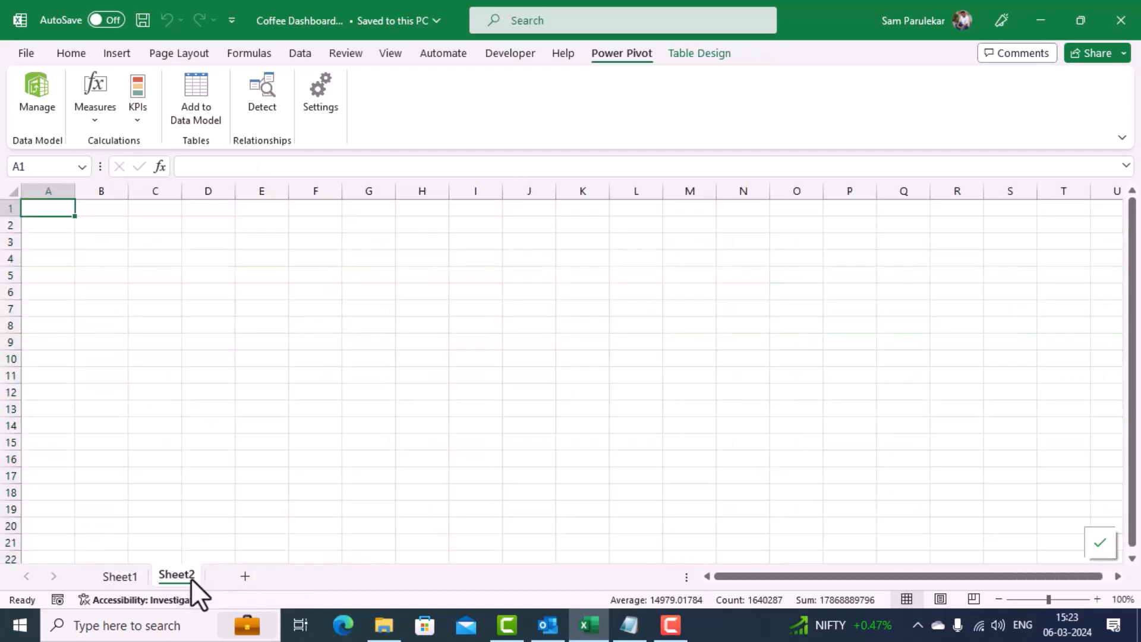
right_click(191, 578)
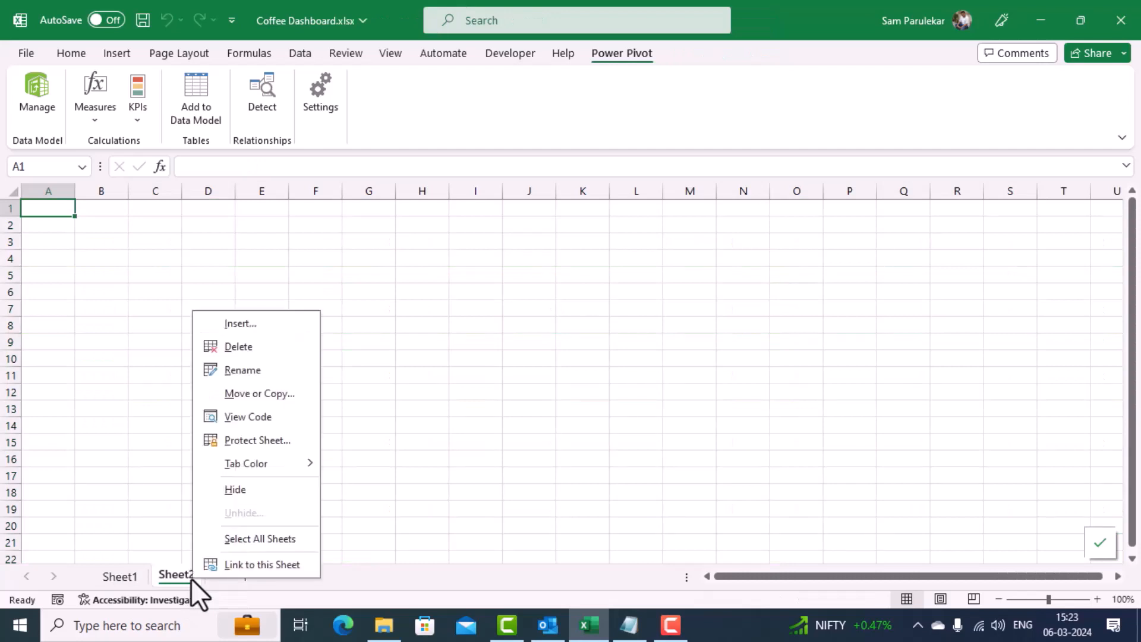
click(253, 376)
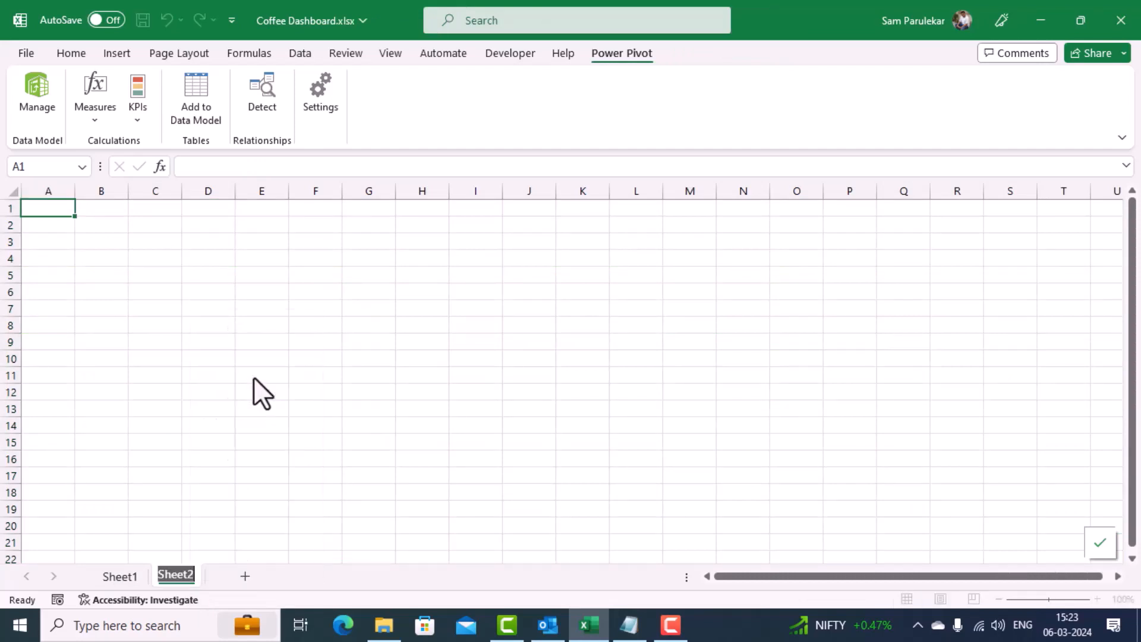
key(BackSpace)
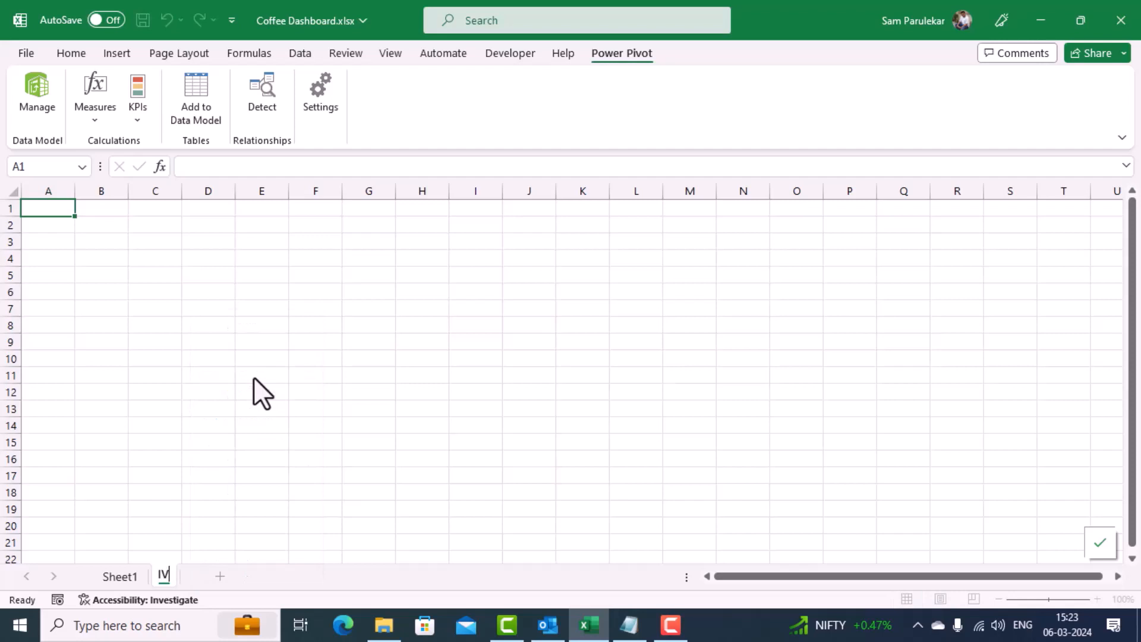
text(pl)
key(BackSpace)
key(BackSpace)
text(Pivot)
key(Return)
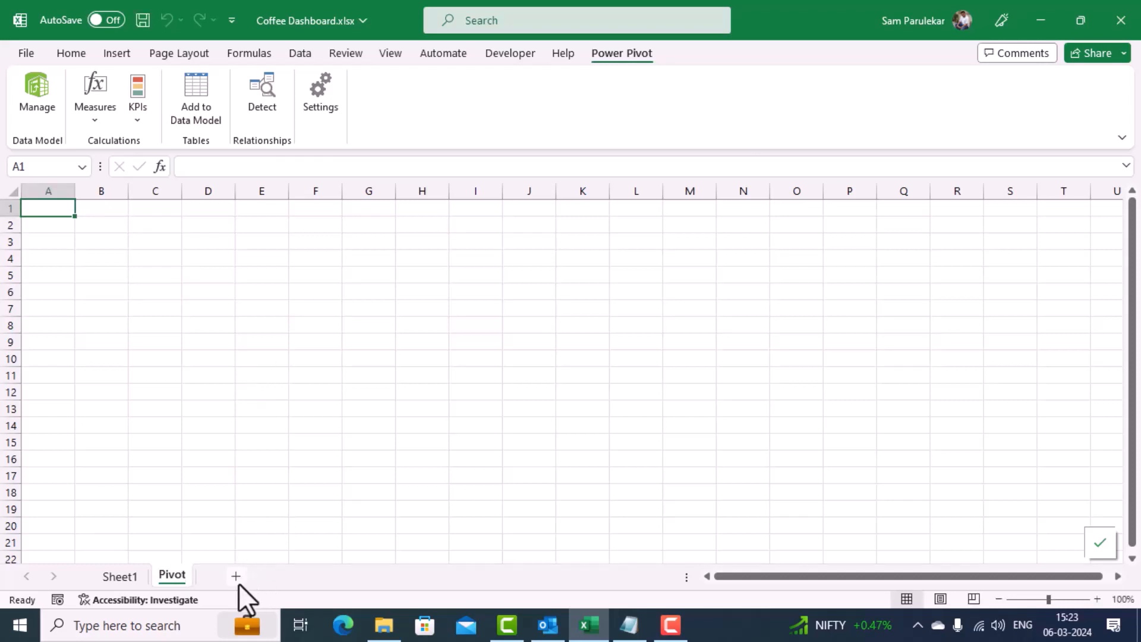
Step: Add another worksheet after the Pivot sheet and name it Dashboard
click(237, 583)
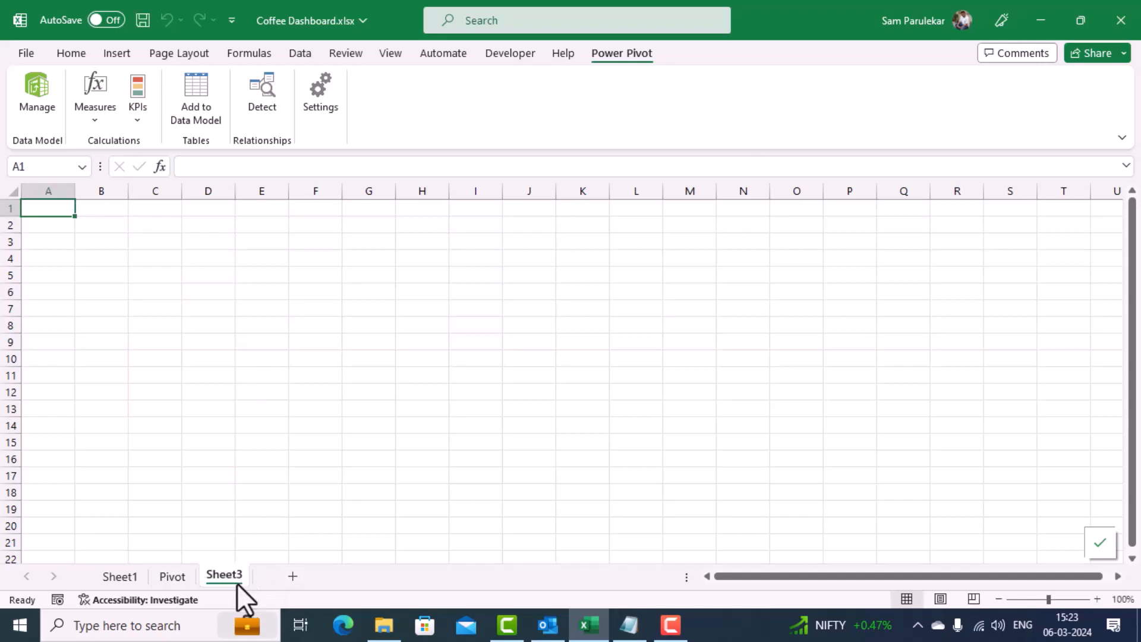
right_click(222, 580)
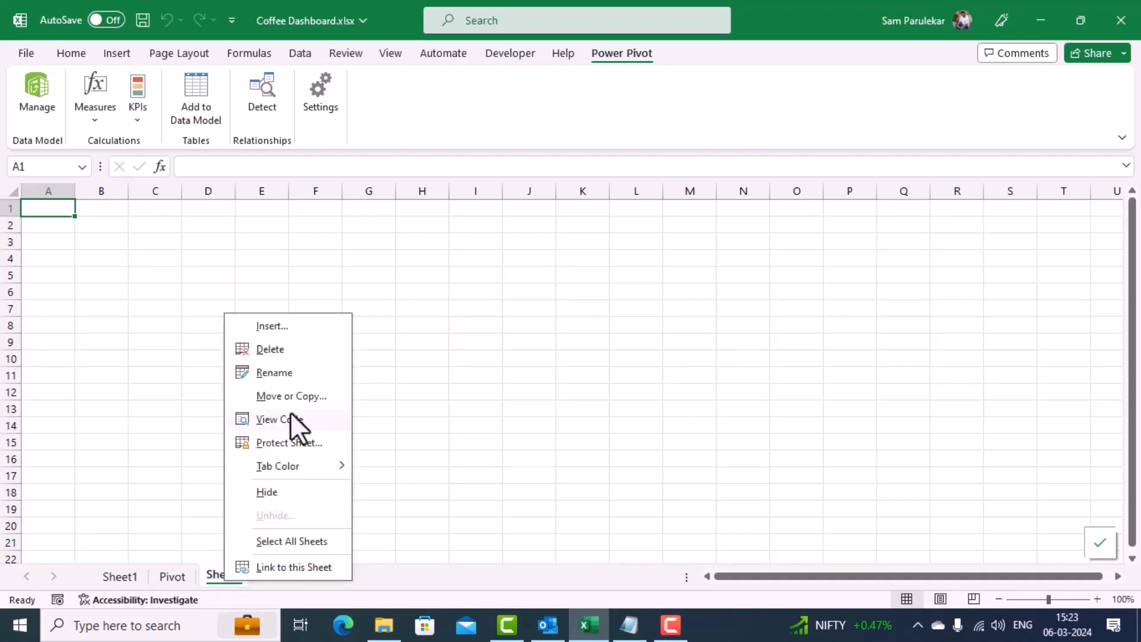
click(303, 379)
text(D)
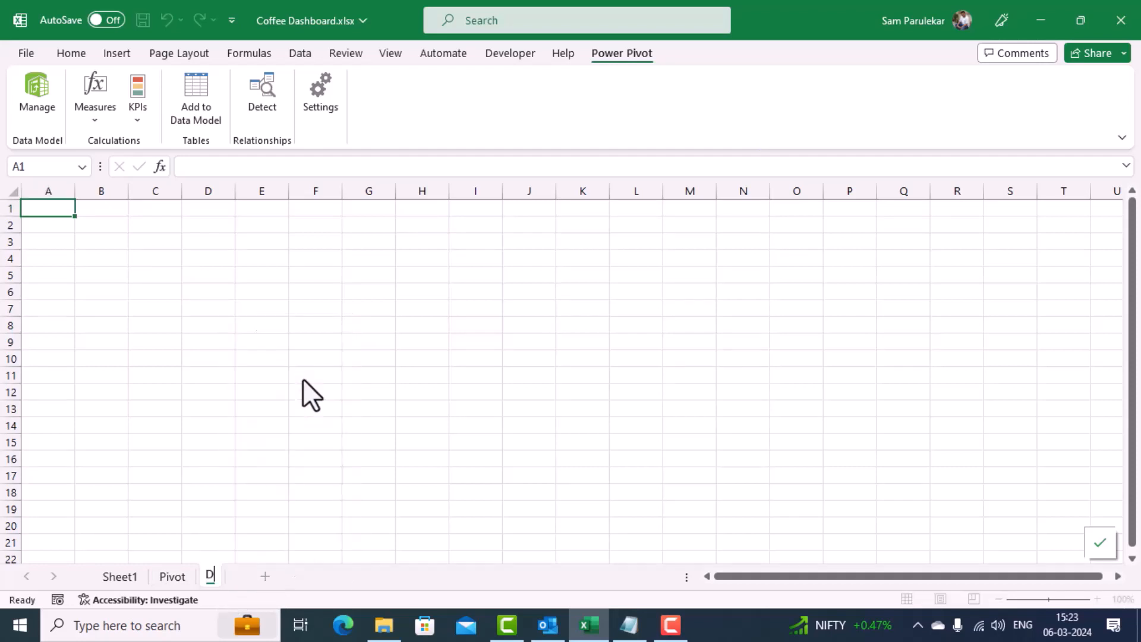
text(ashboard)
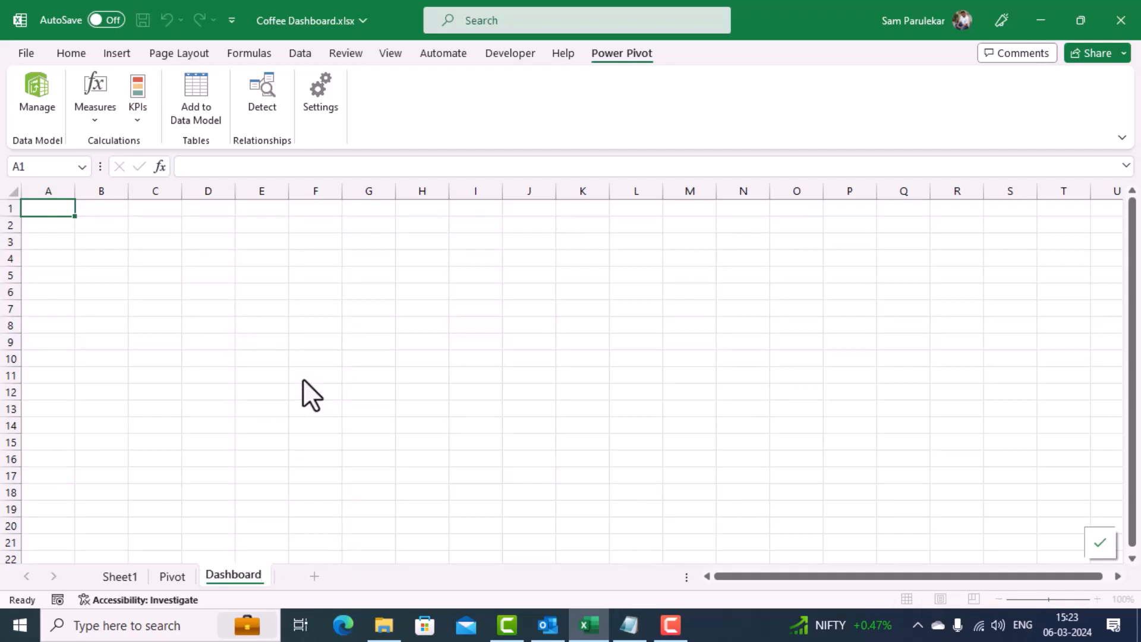
key(Return)
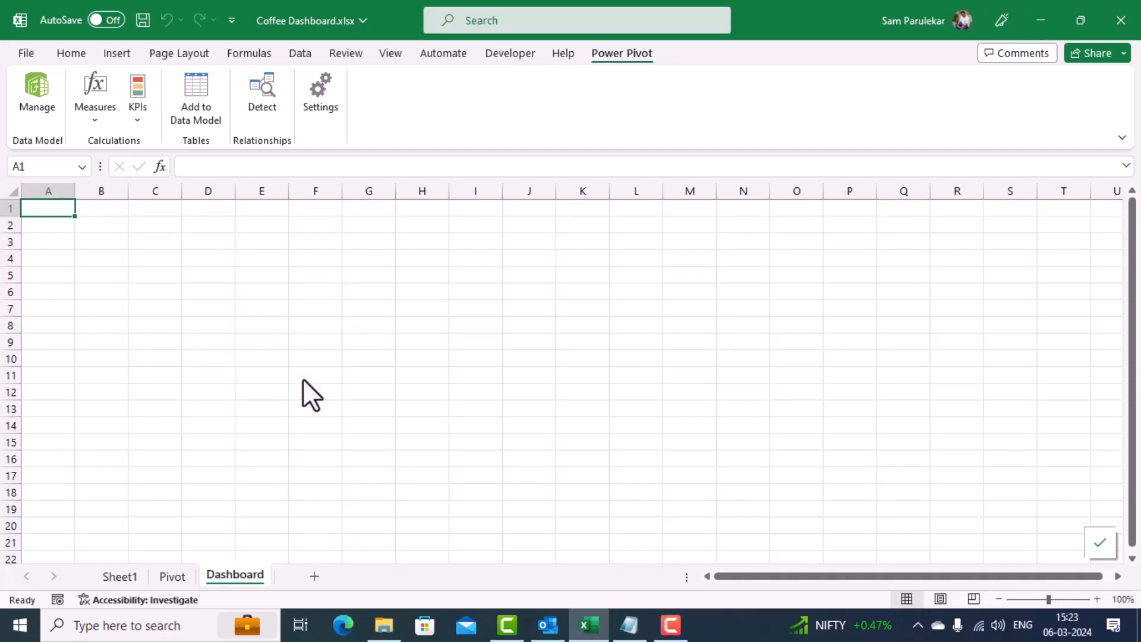
Step: Insert a PivotTable from the data model at cell A1 of the existing Pivot sheet
click(171, 576)
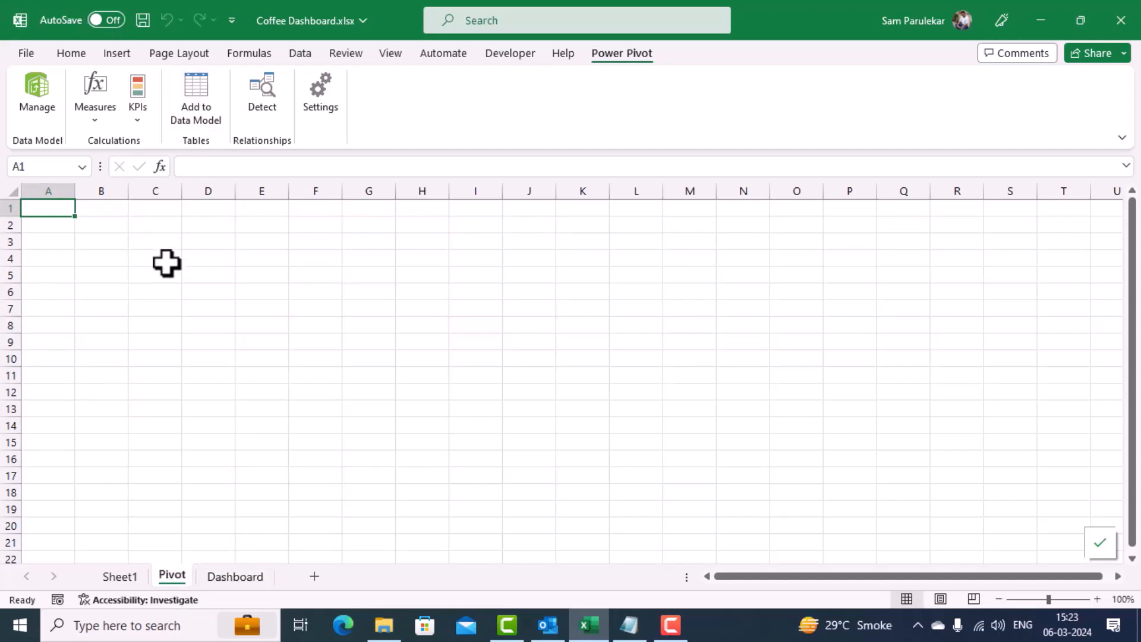
click(110, 55)
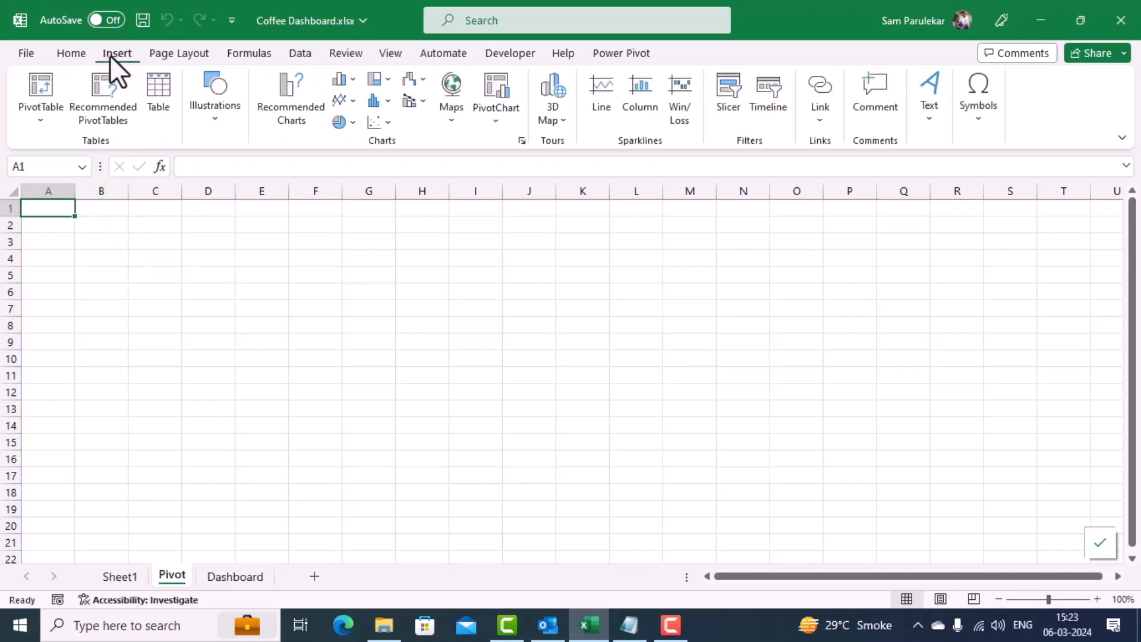
click(40, 113)
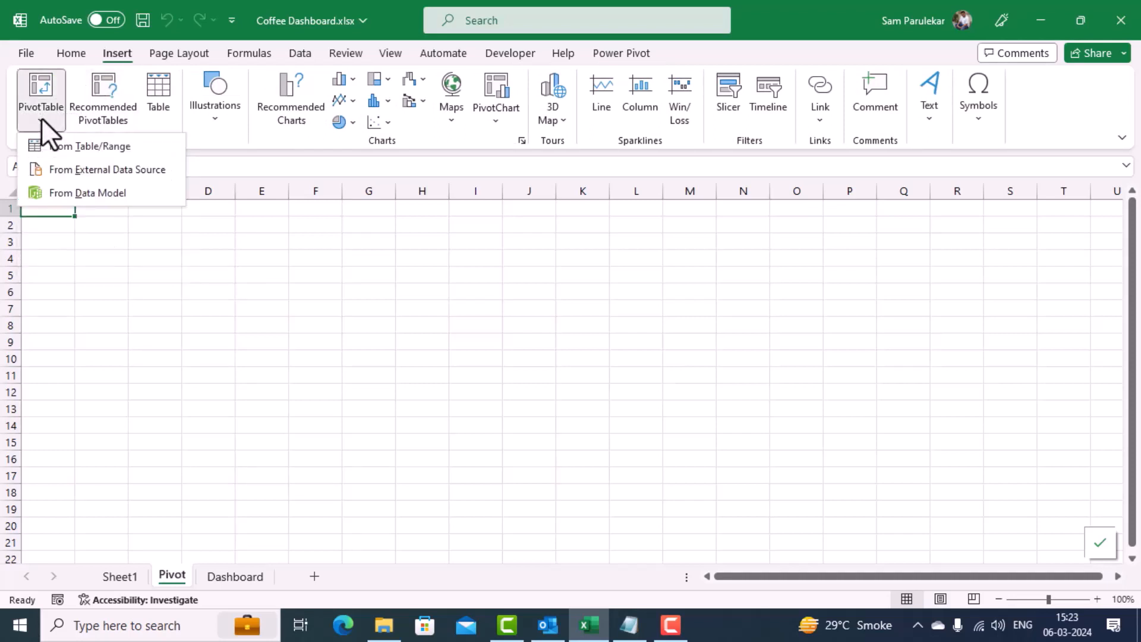
click(76, 193)
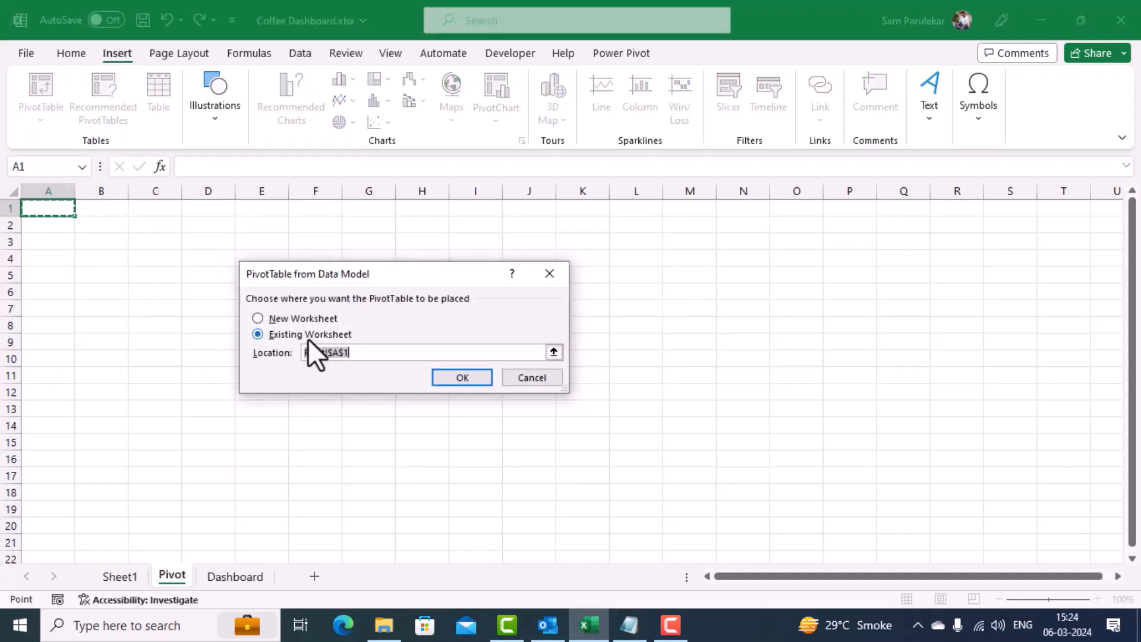
click(465, 379)
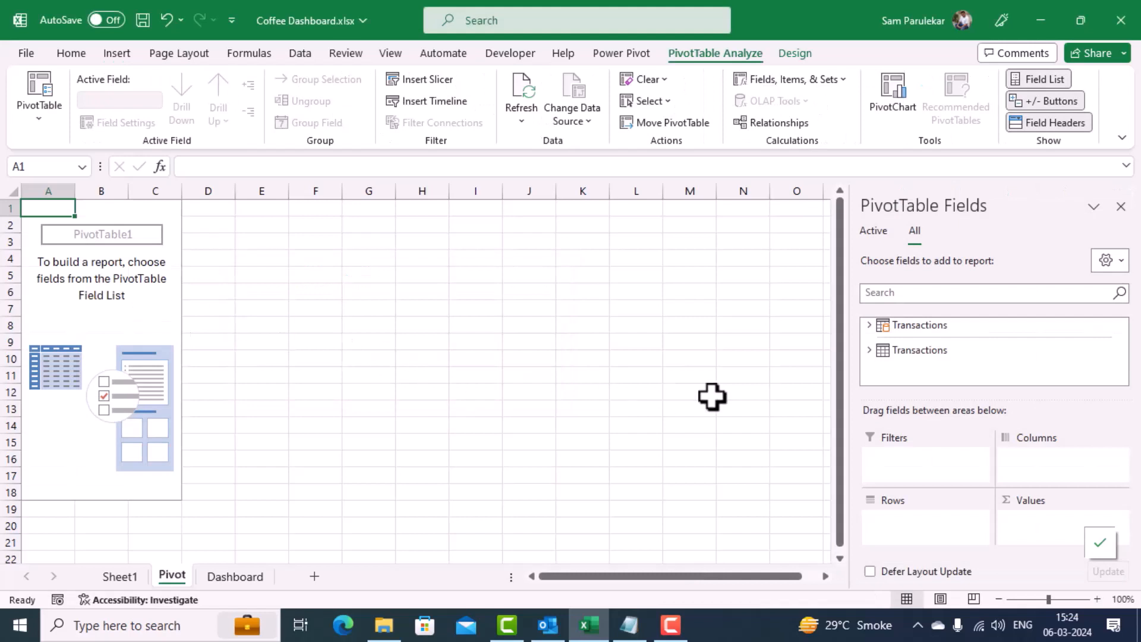
Step: Build the PivotTable from the Transactions table with Hour as rows and the sum of transaction_qty as values
click(870, 326)
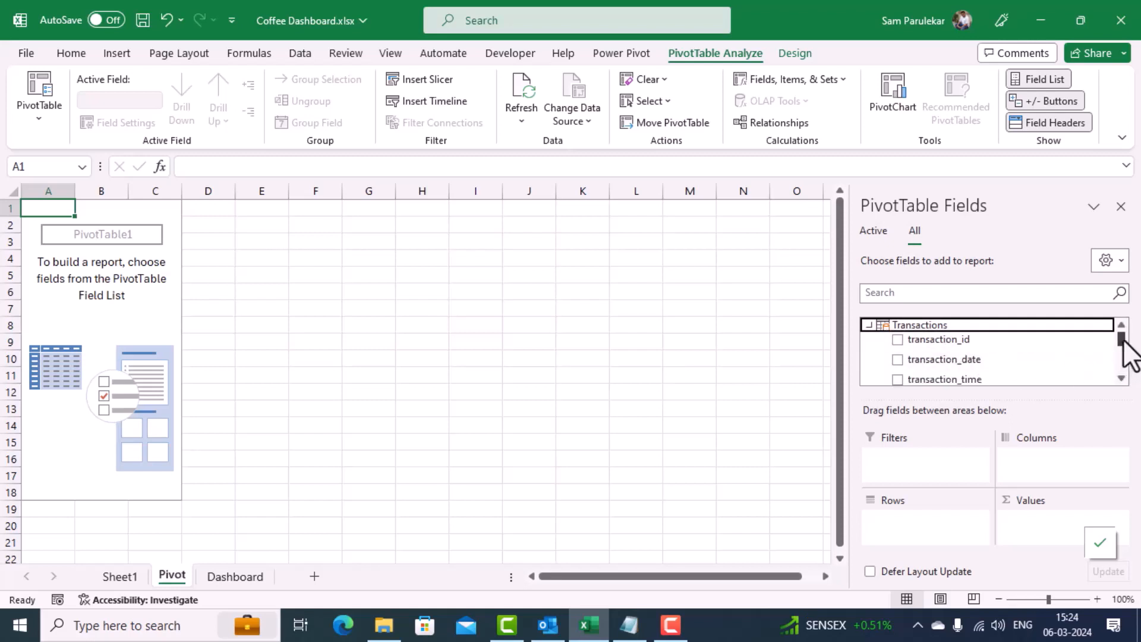
drag(1123, 338, 1110, 362)
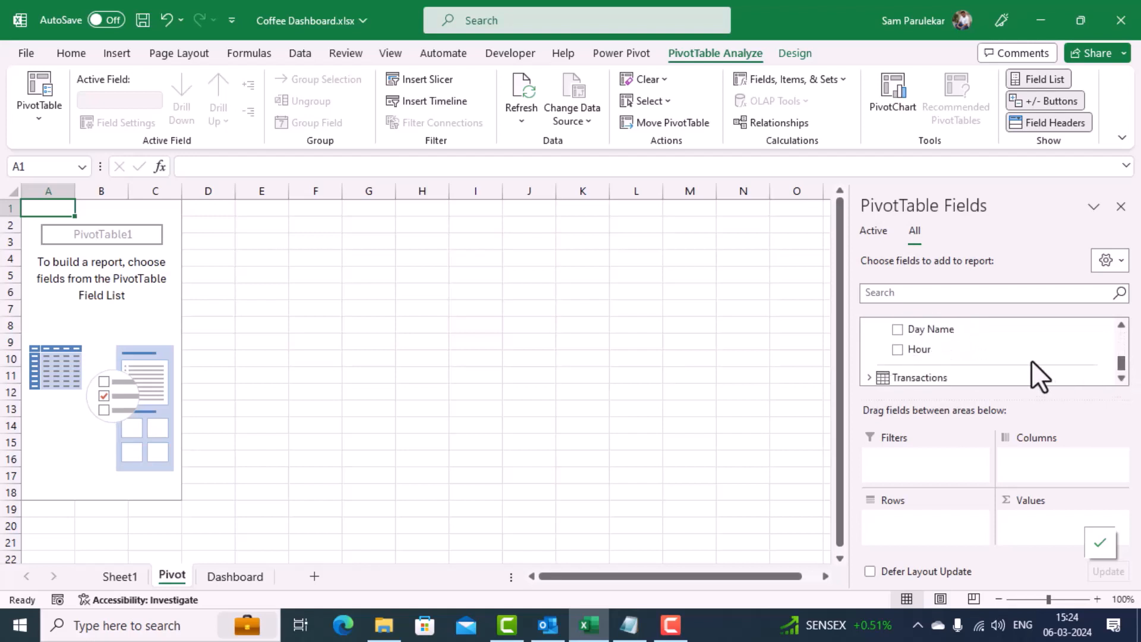
drag(921, 352, 899, 518)
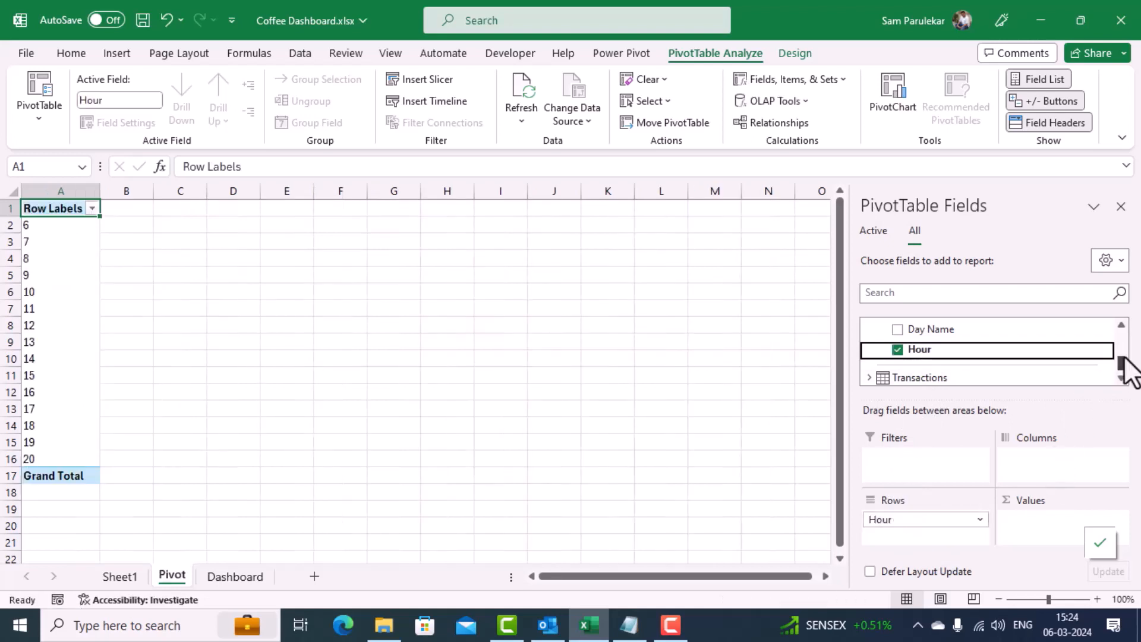
drag(1122, 360, 1122, 345)
drag(954, 378, 1042, 526)
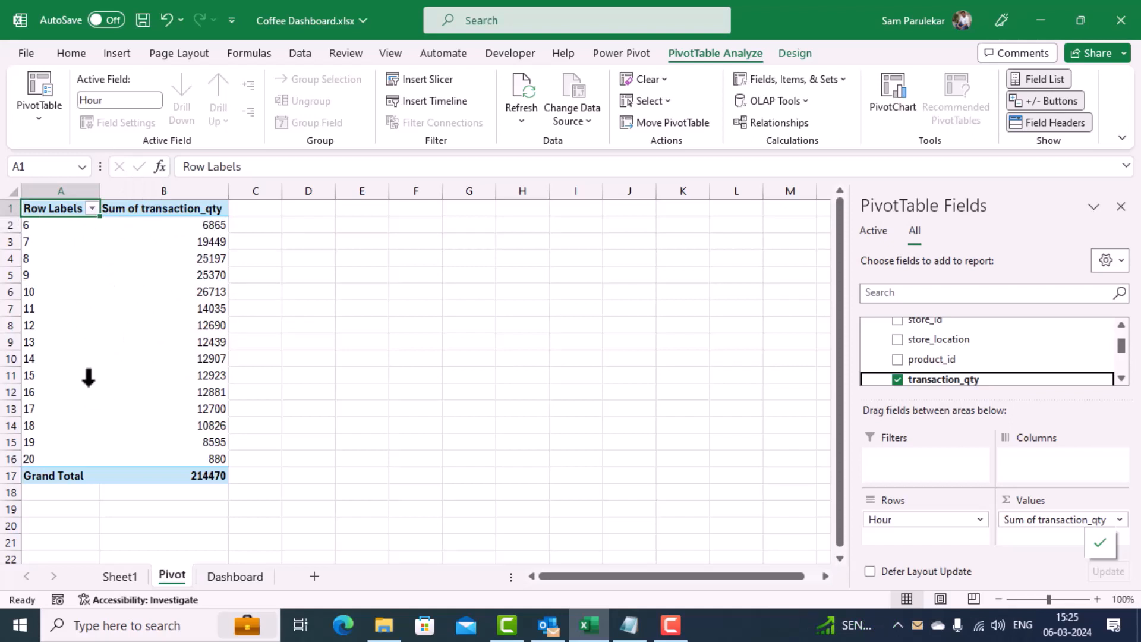
Step: Insert a basic 2-D line PivotChart of the summed transaction_qty by Hour on the Pivot sheet
click(115, 53)
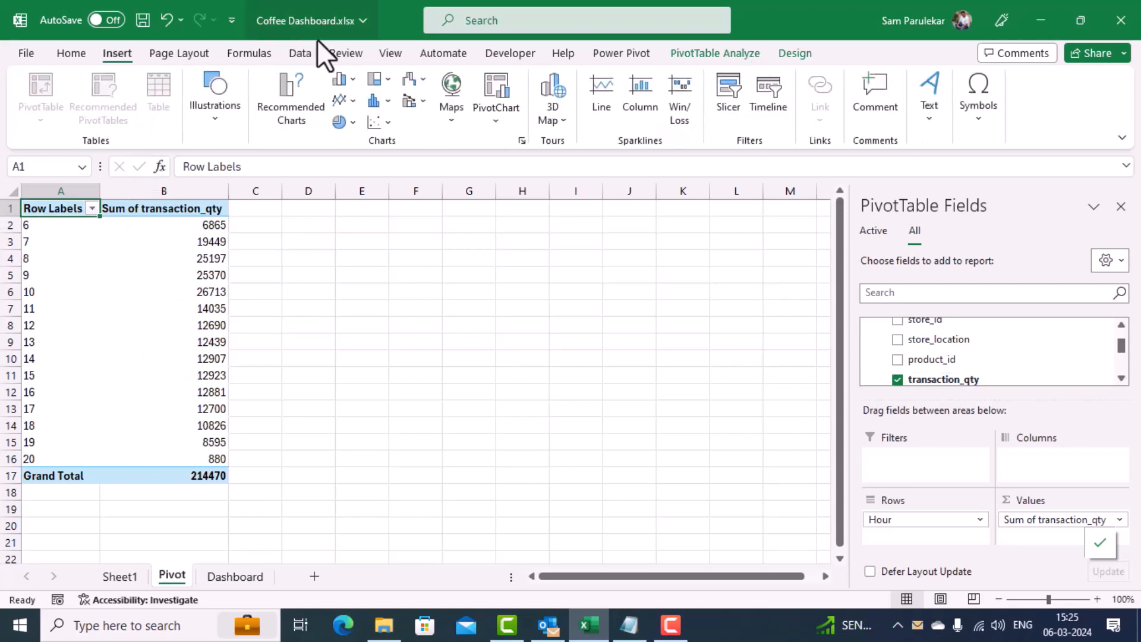
click(353, 78)
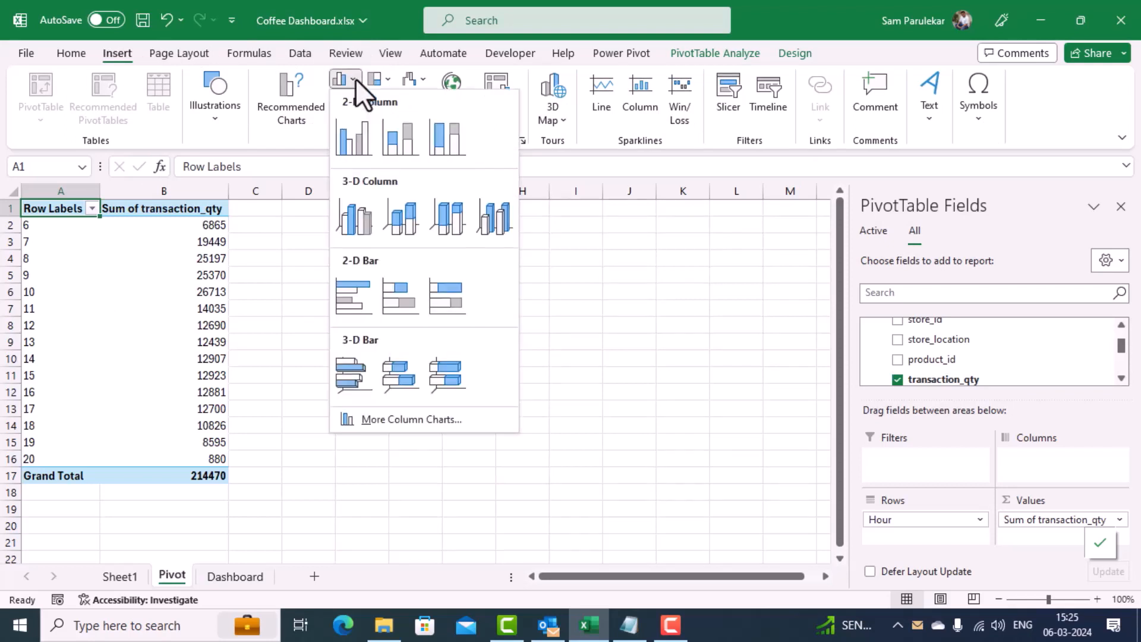
click(381, 32)
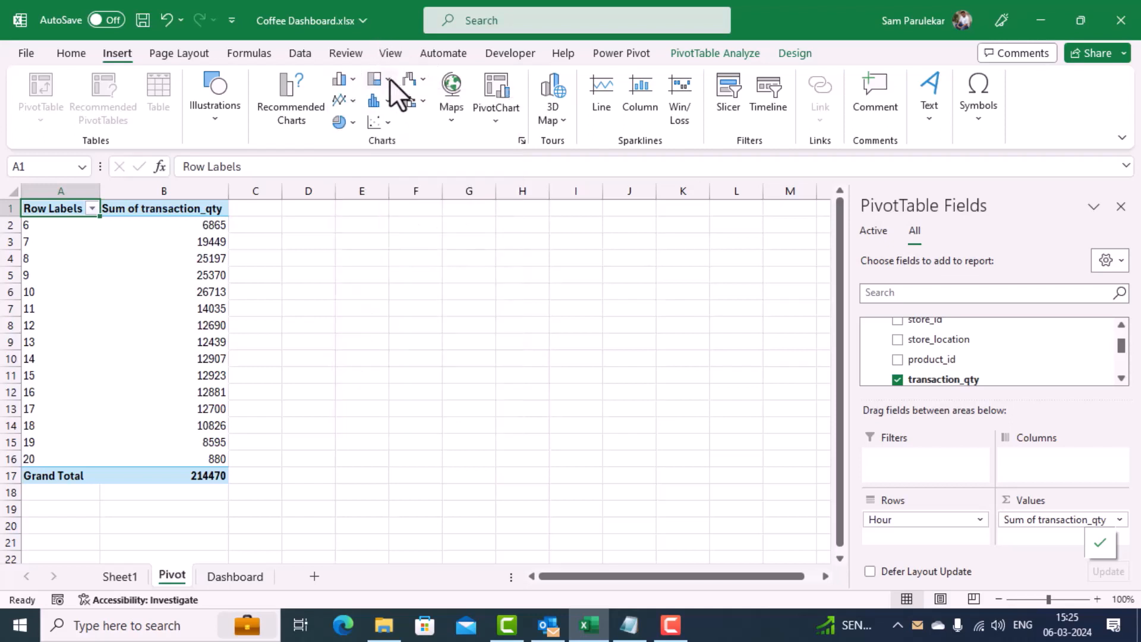
click(350, 99)
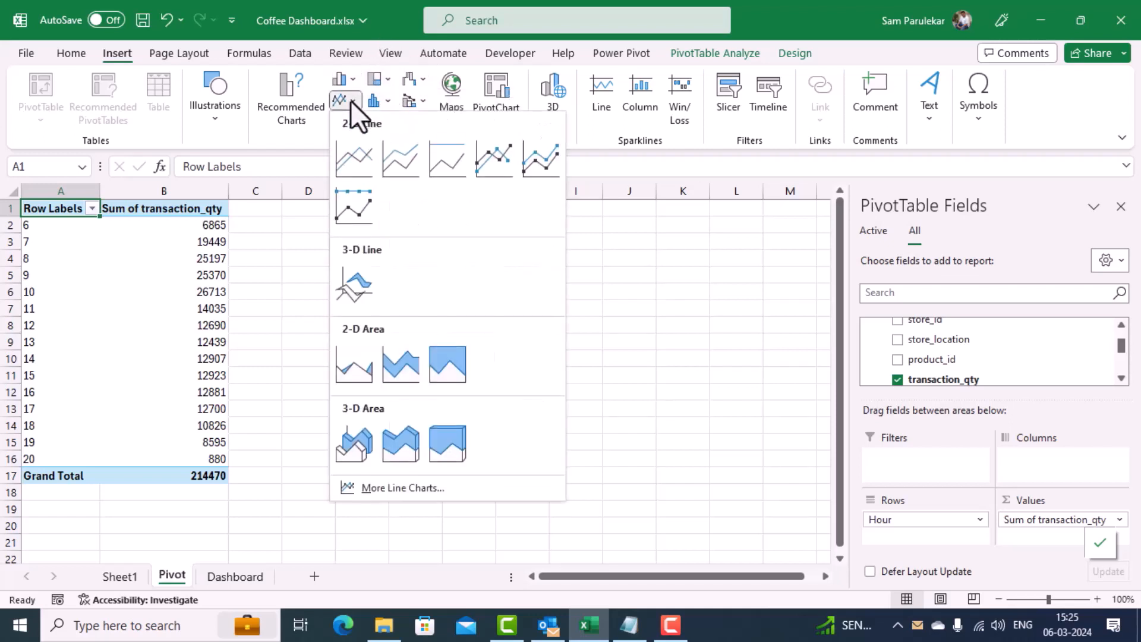
click(354, 162)
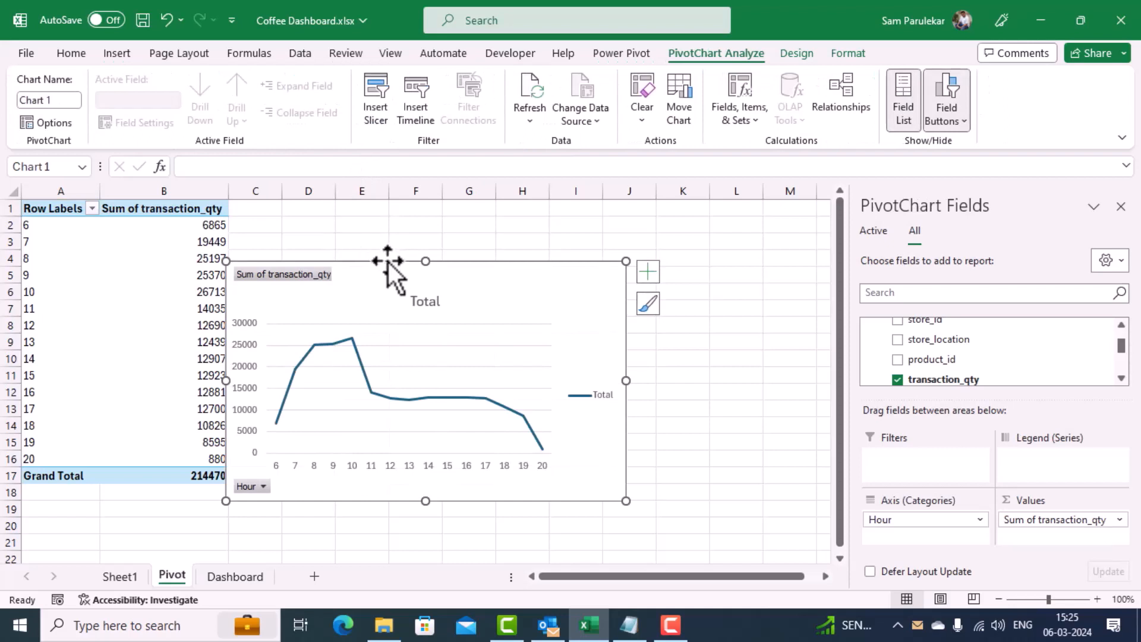
Step: Move the hourly line PivotChart from the Pivot sheet to cell A1 of the Dashboard sheet by cutting and pasting it
drag(391, 261, 423, 212)
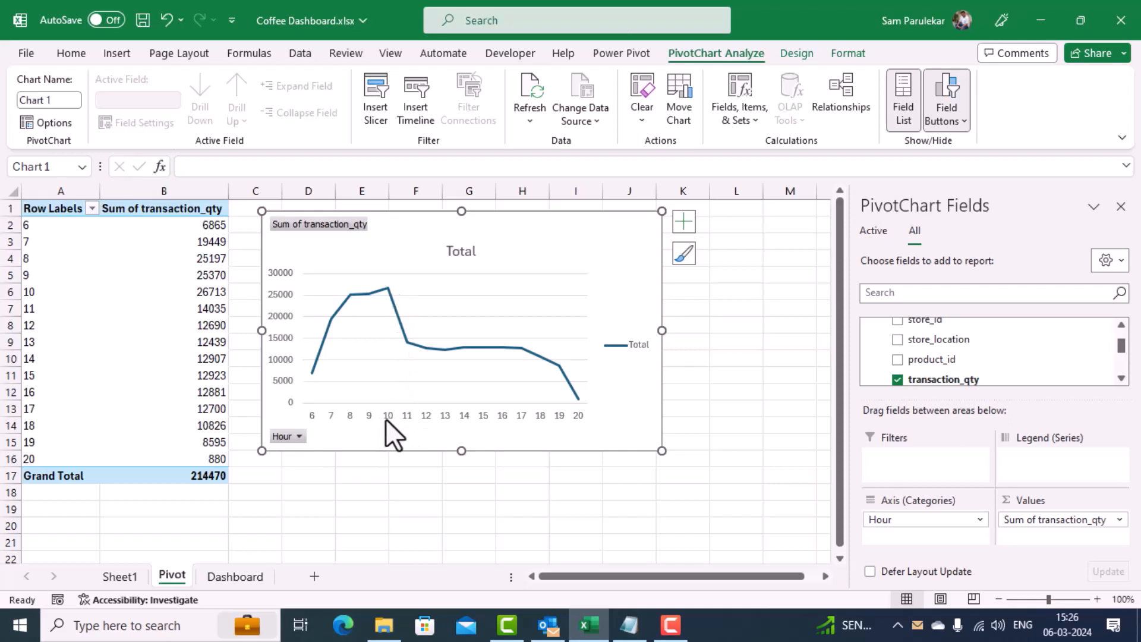
mouse_move(390, 290)
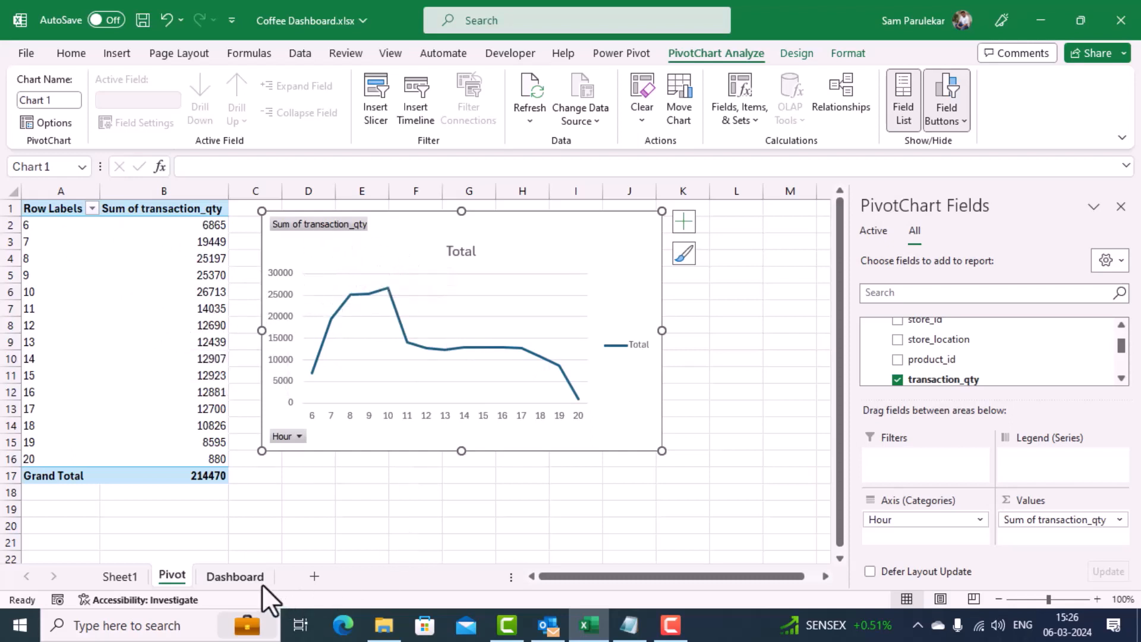
right_click(419, 237)
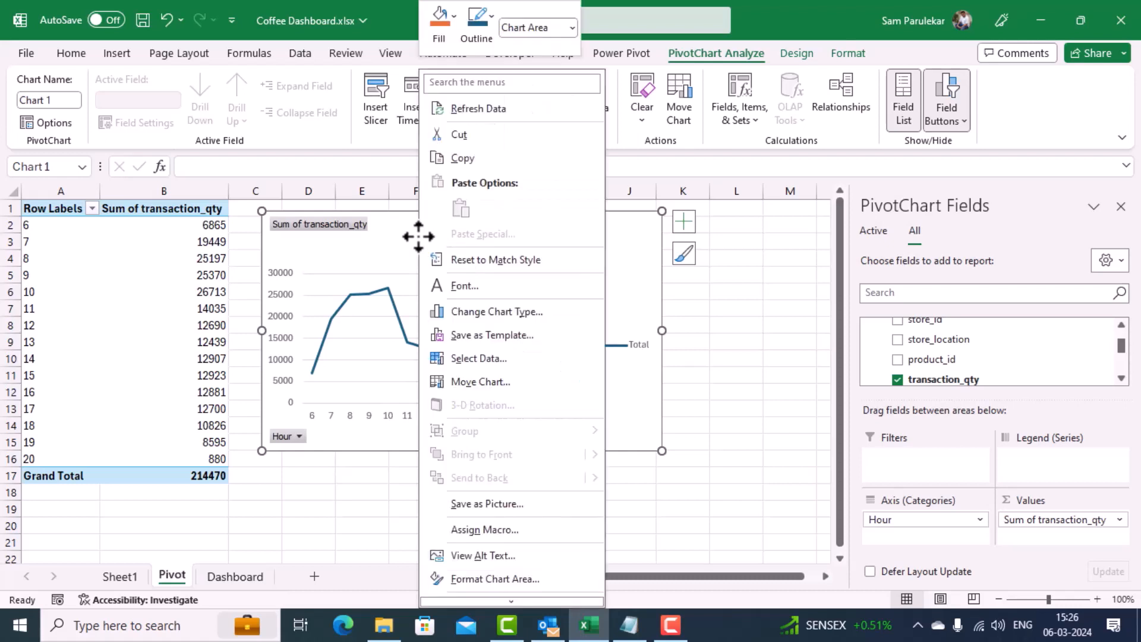
click(456, 136)
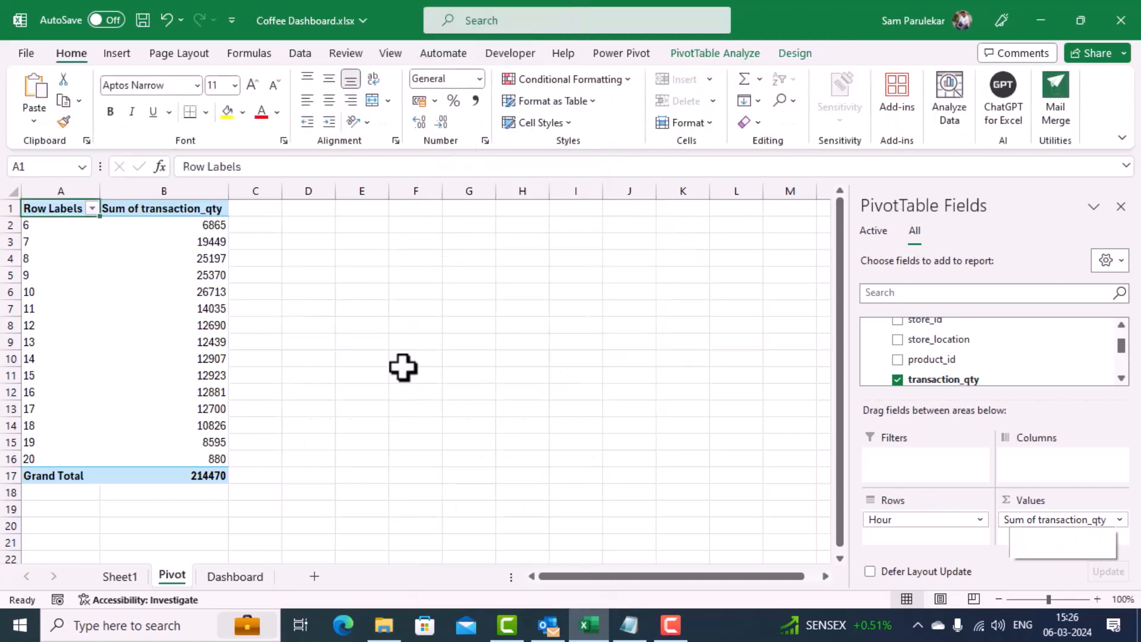
click(238, 578)
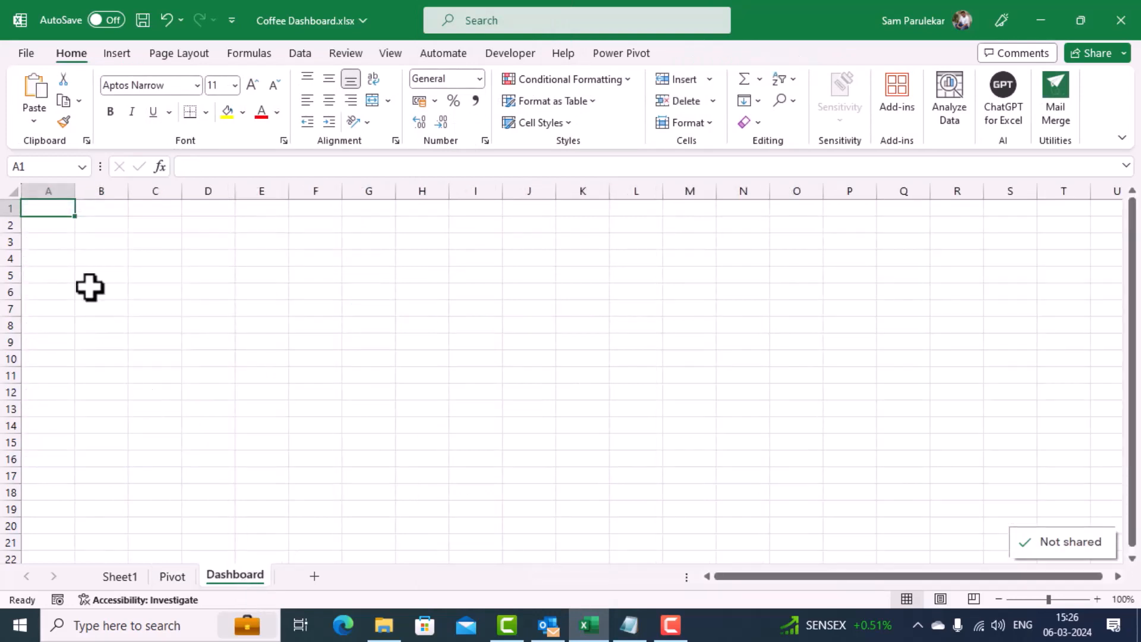
right_click(59, 207)
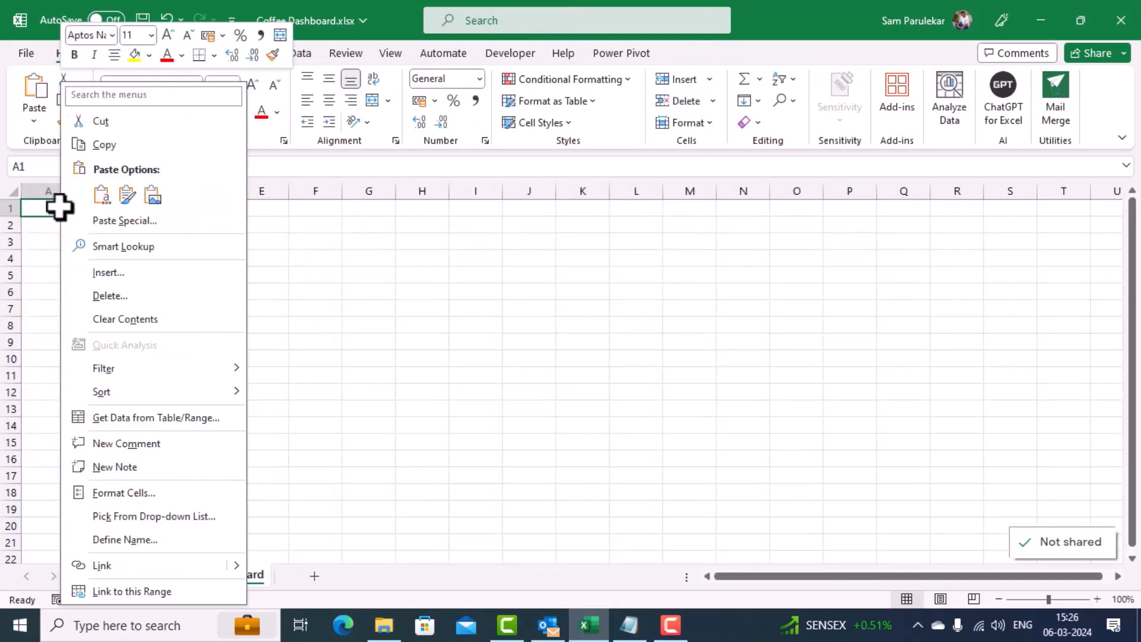
click(102, 201)
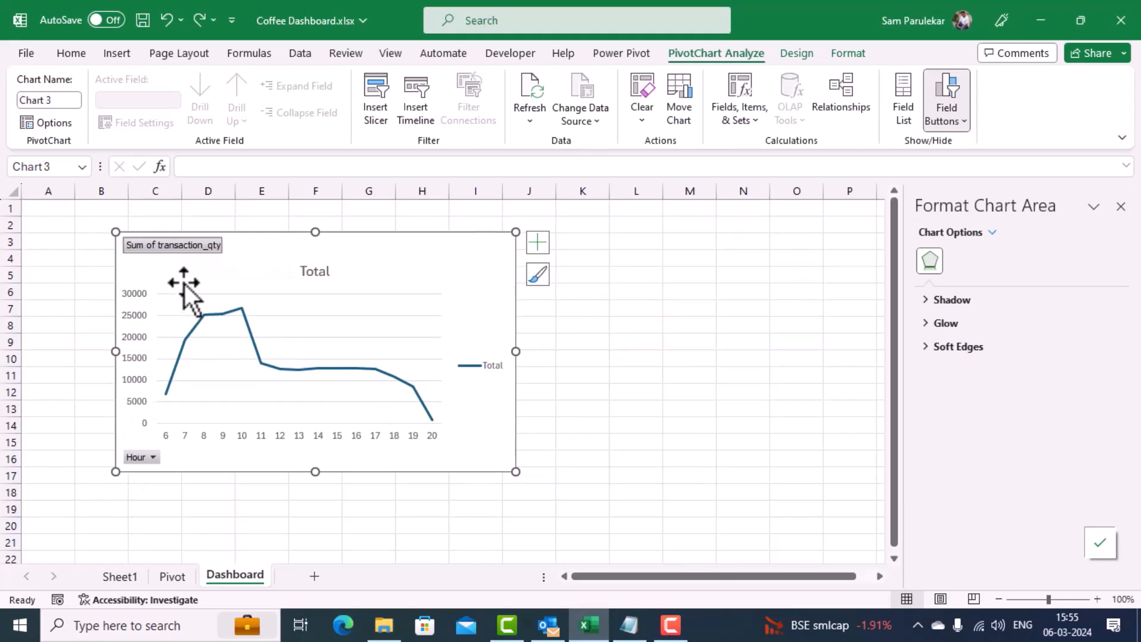
Step: Hide all field buttons on the Dashboard line chart and delete its legend
right_click(205, 247)
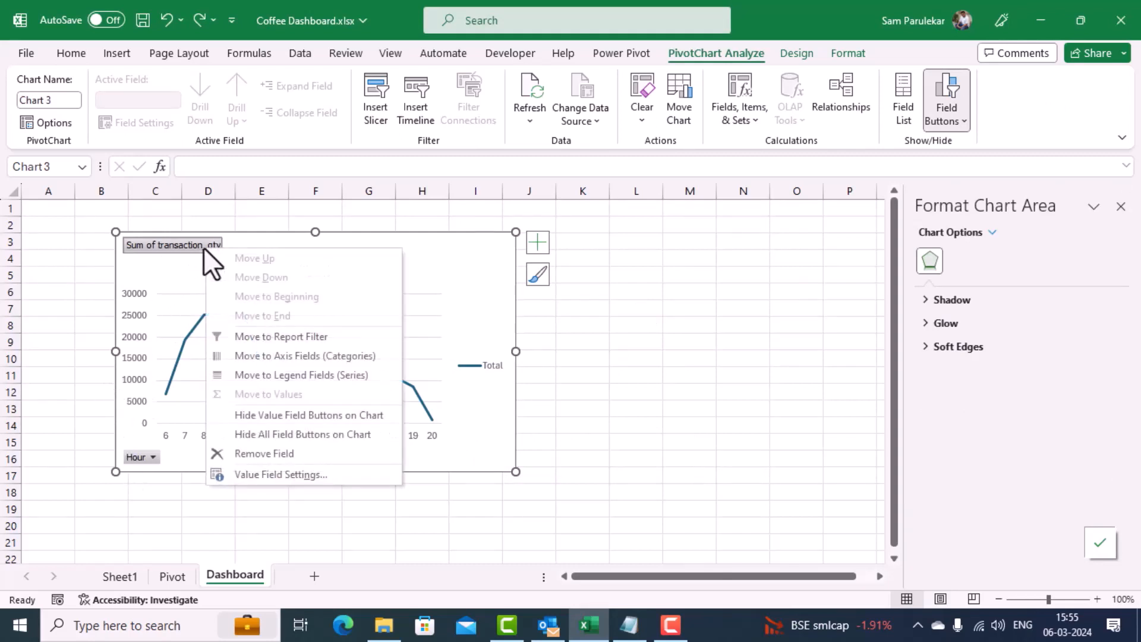
click(312, 435)
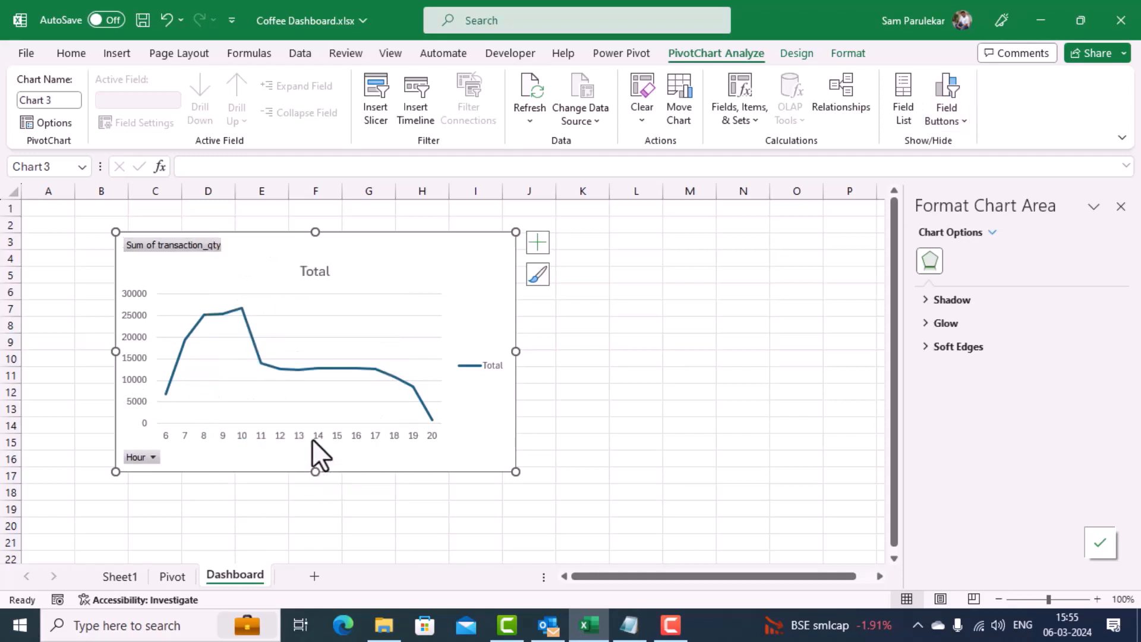
right_click(484, 366)
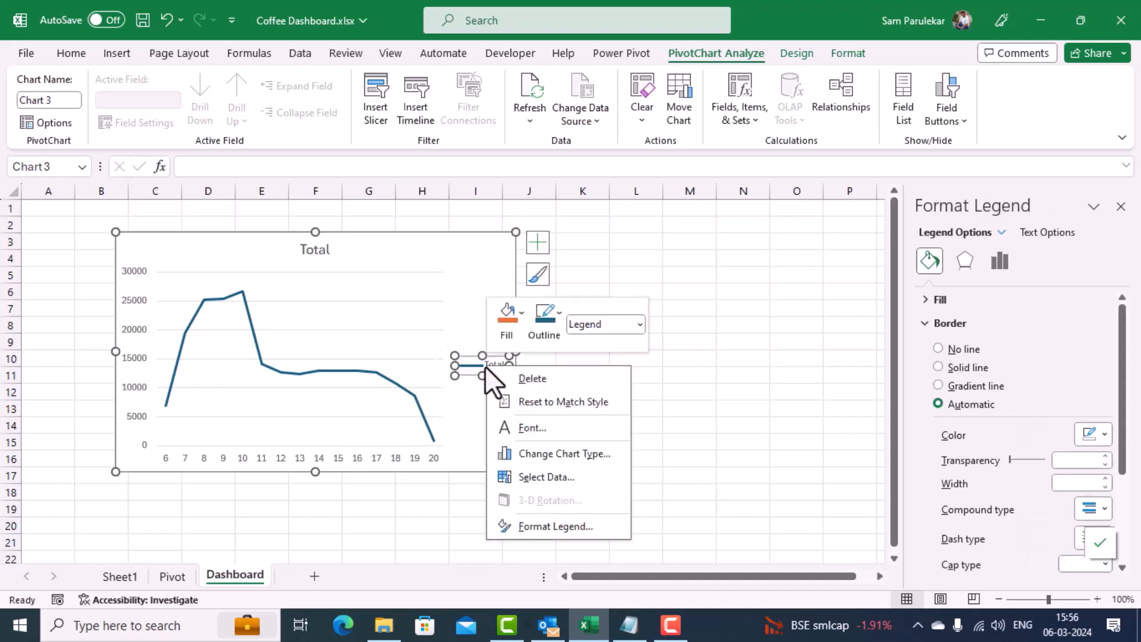
click(529, 378)
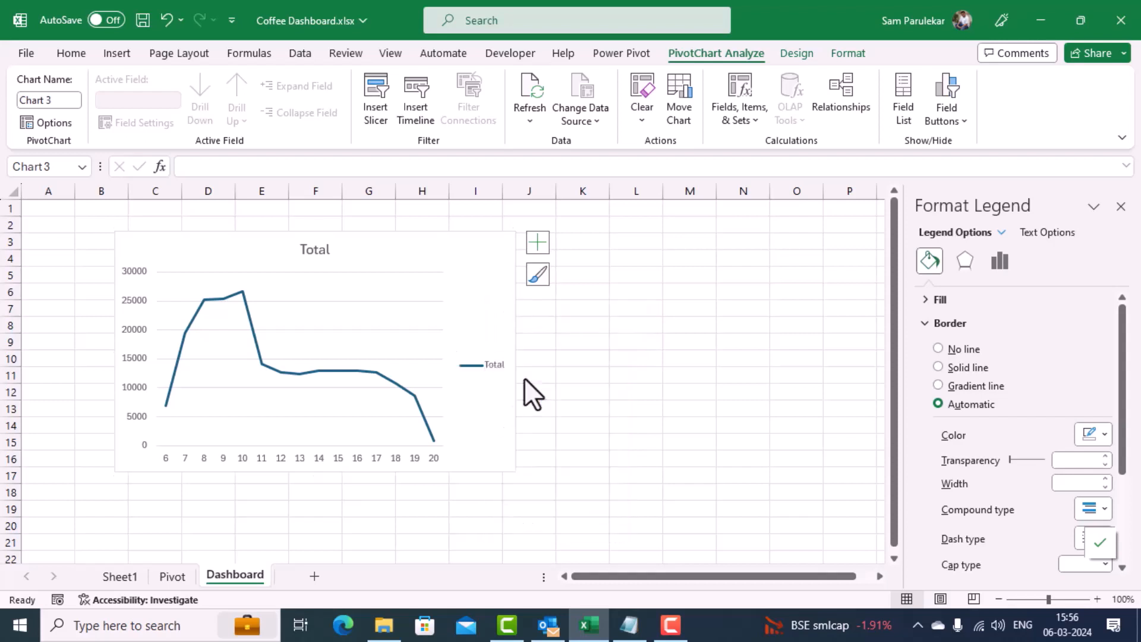
Step: Change the line chart's title to "Quantity Ordered Hour Wise"
click(317, 250)
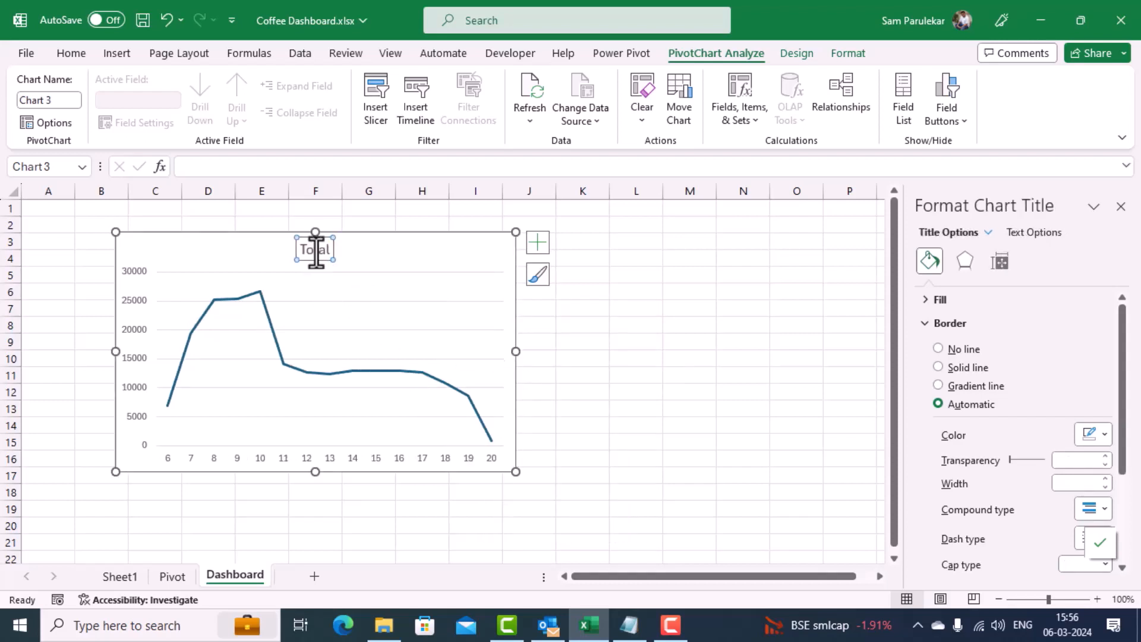
double_click(316, 250)
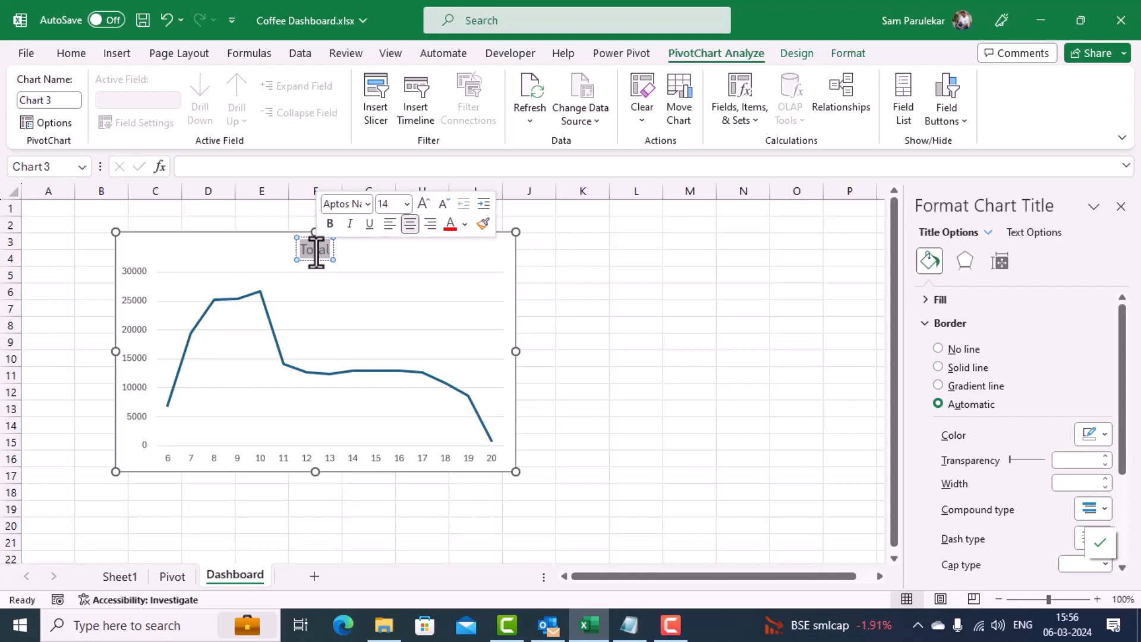
key(BackSpace)
text(Quan)
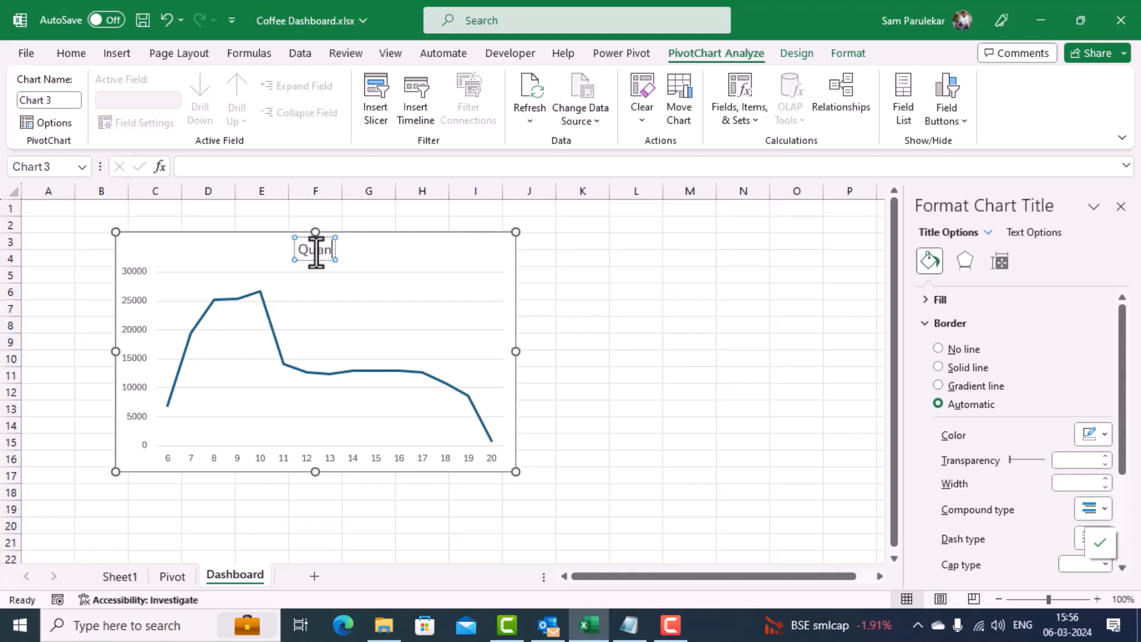
text(tity Order)
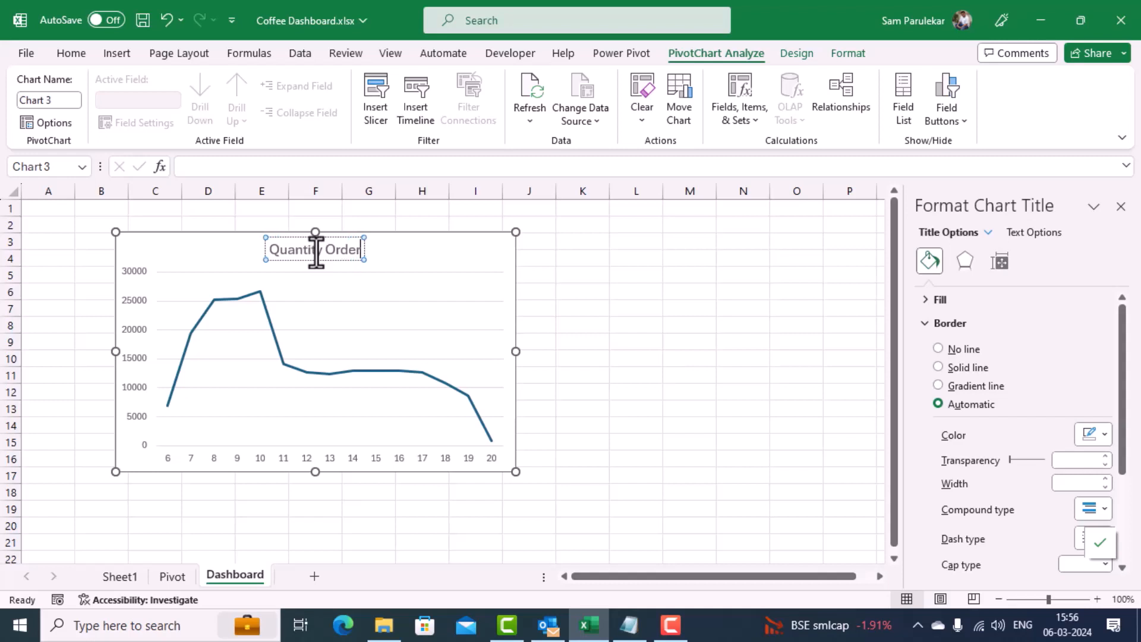
text(ed Hou)
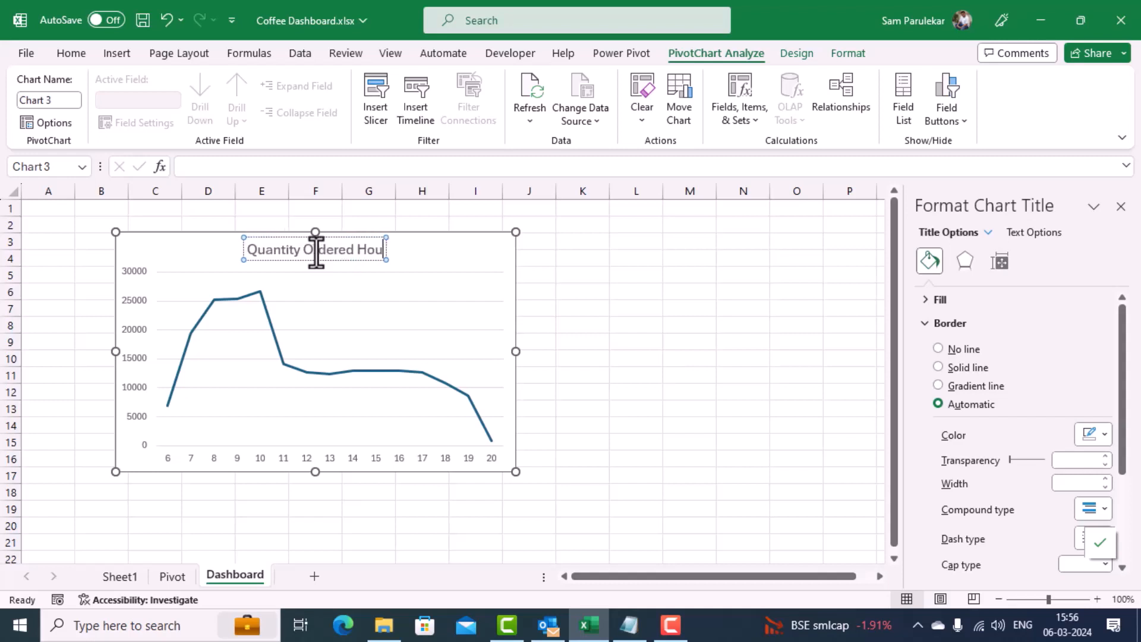
text(r Wise)
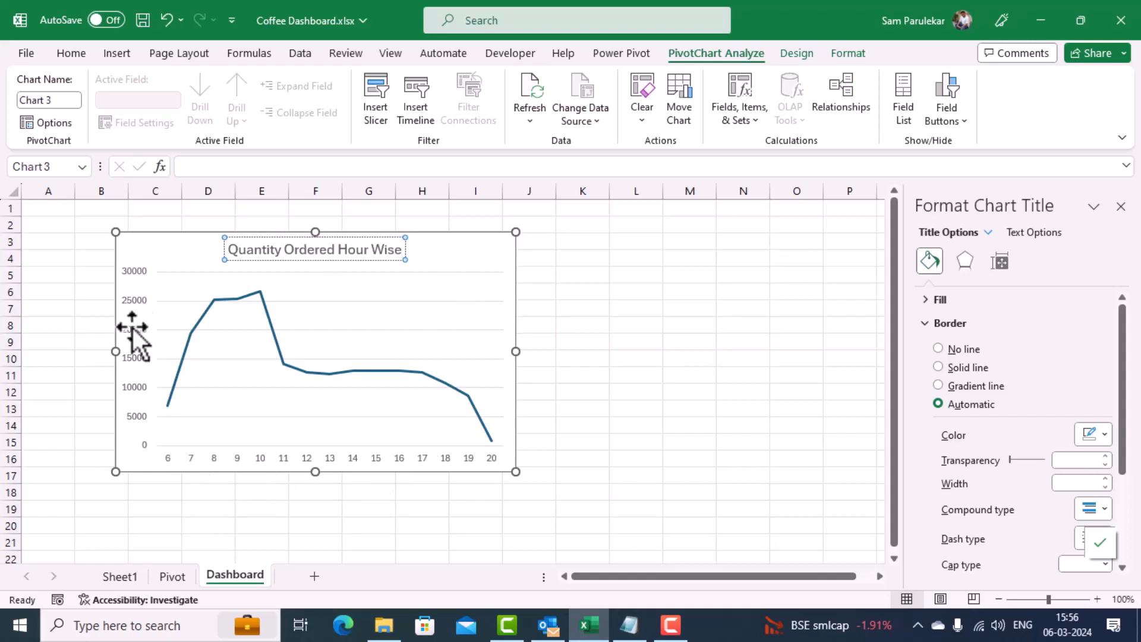
click(577, 293)
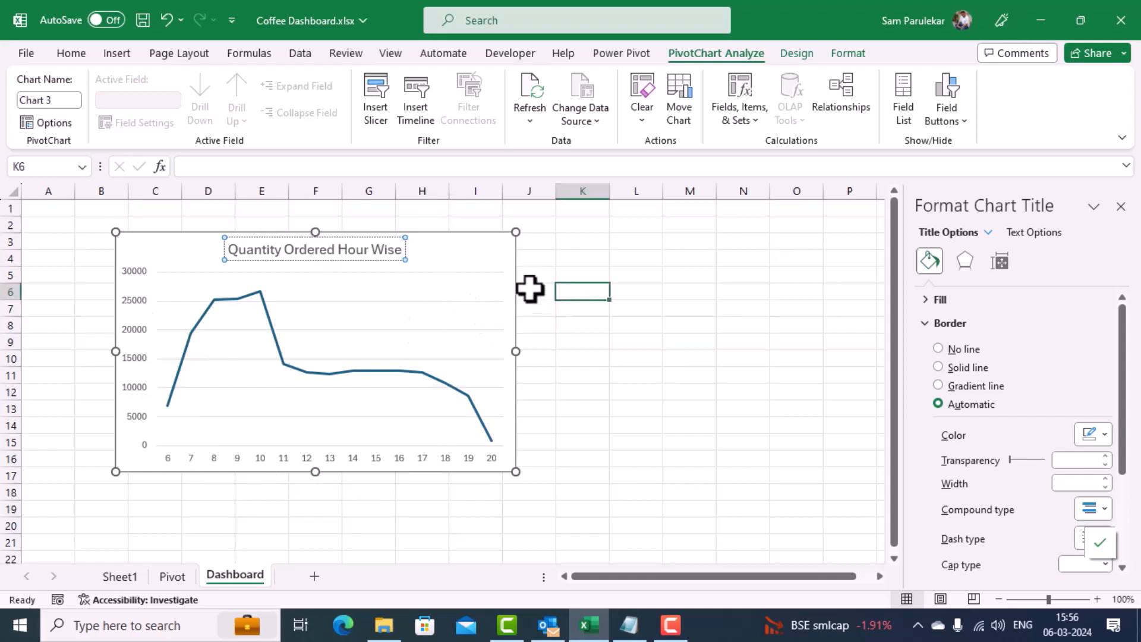
Step: Add axis titles to the line chart and name the horizontal axis "Hours"
click(492, 263)
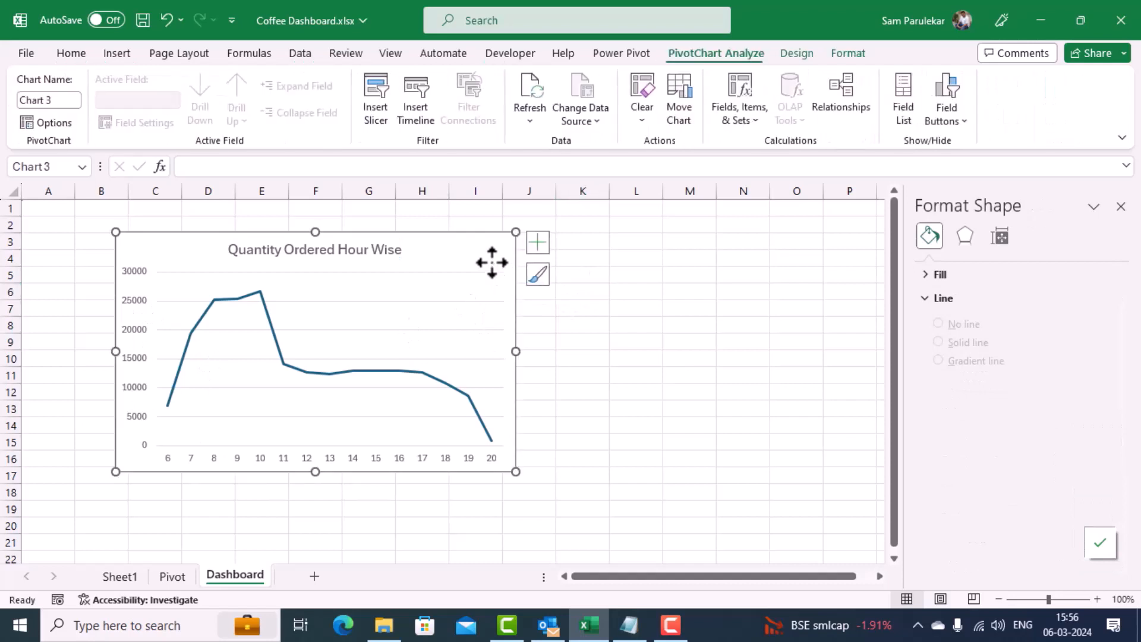
click(536, 245)
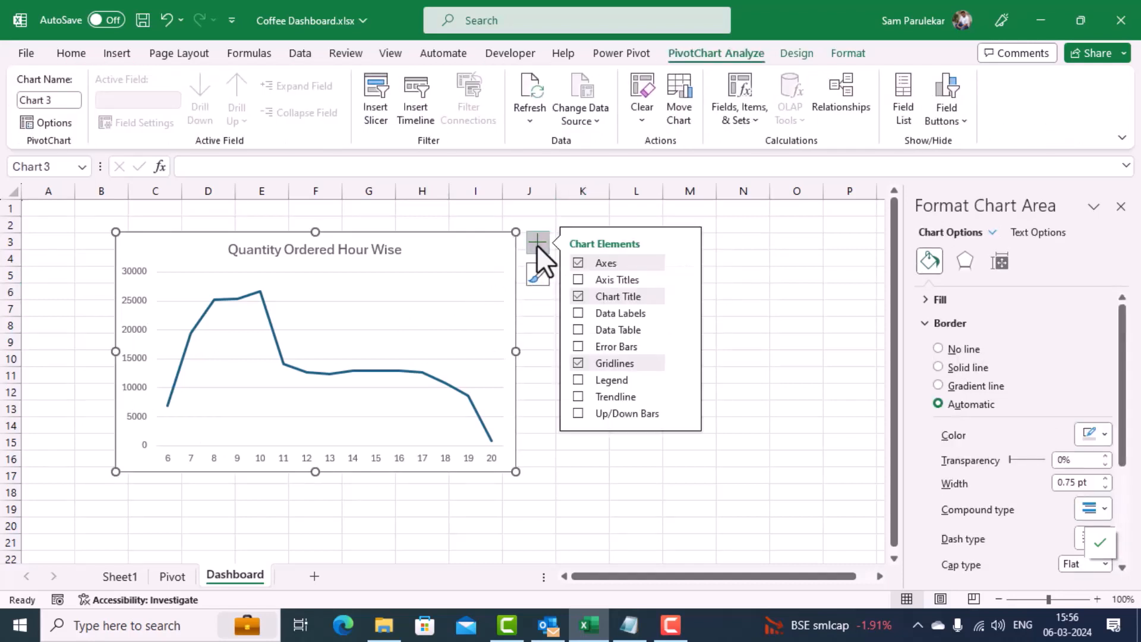
click(577, 280)
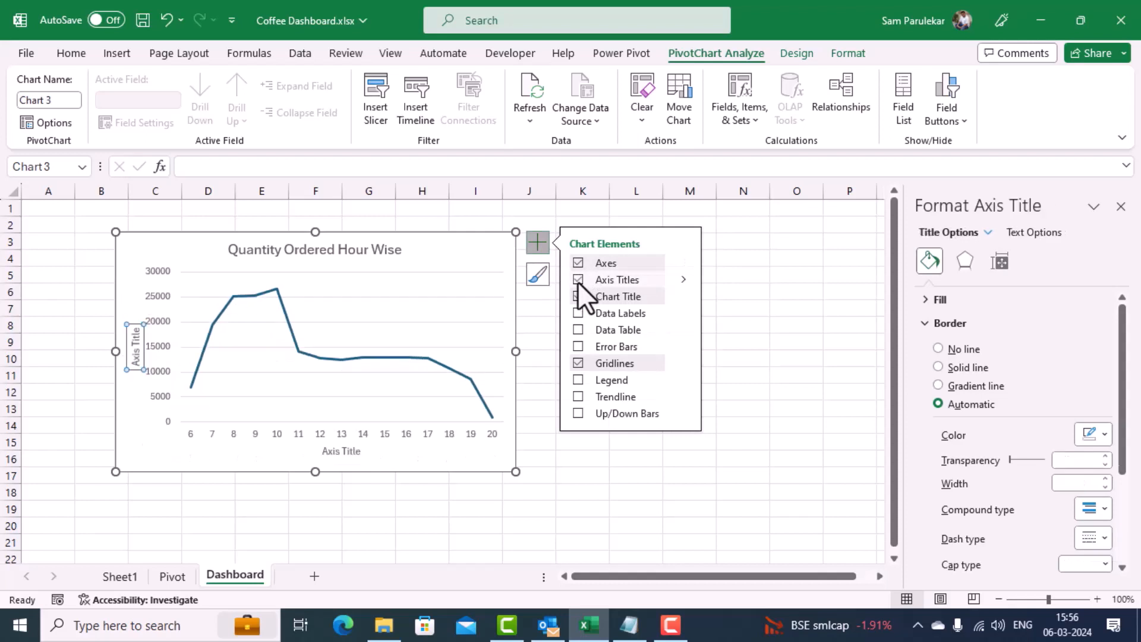
click(340, 451)
triple_click(339, 451)
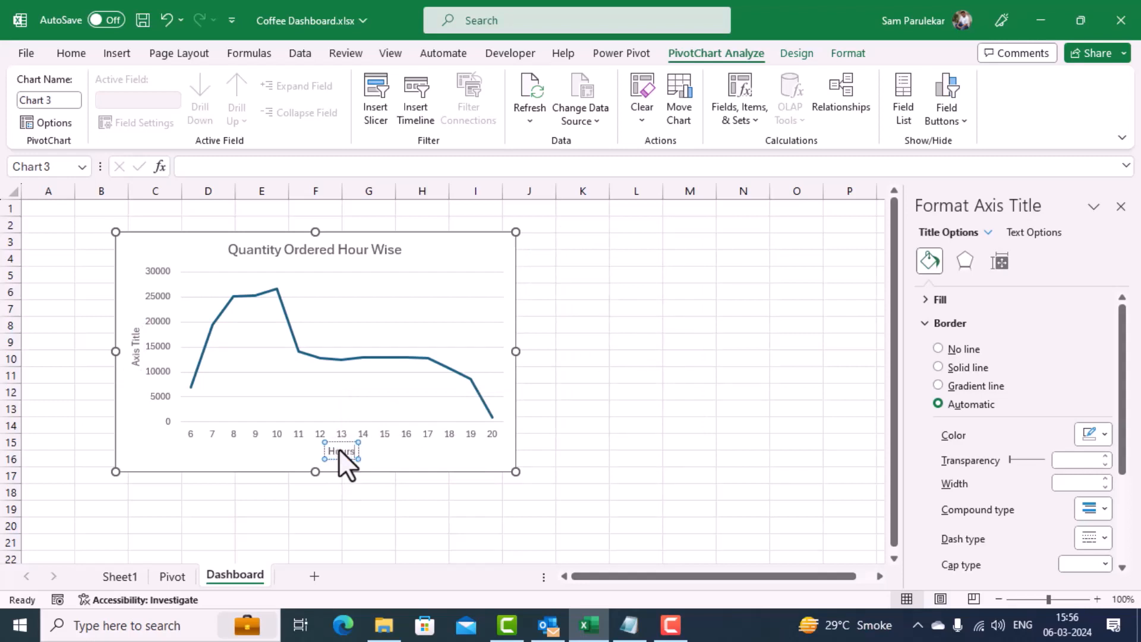
Step: Set the line chart's vertical axis title to "Quantity"
click(136, 340)
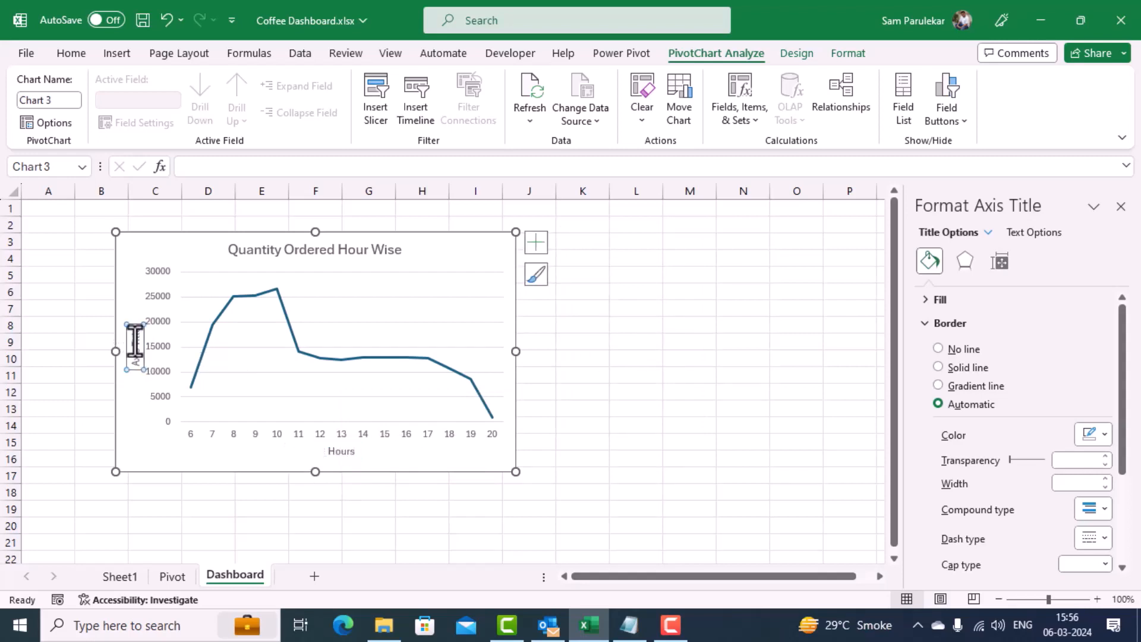
click(135, 341)
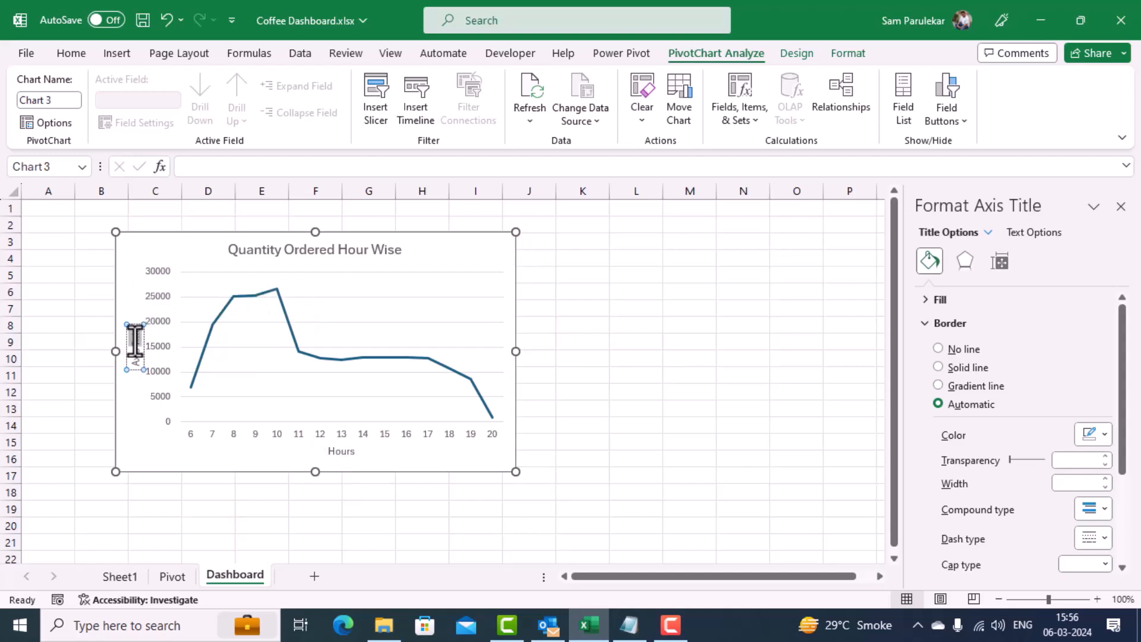
triple_click(136, 341)
text(Quantity)
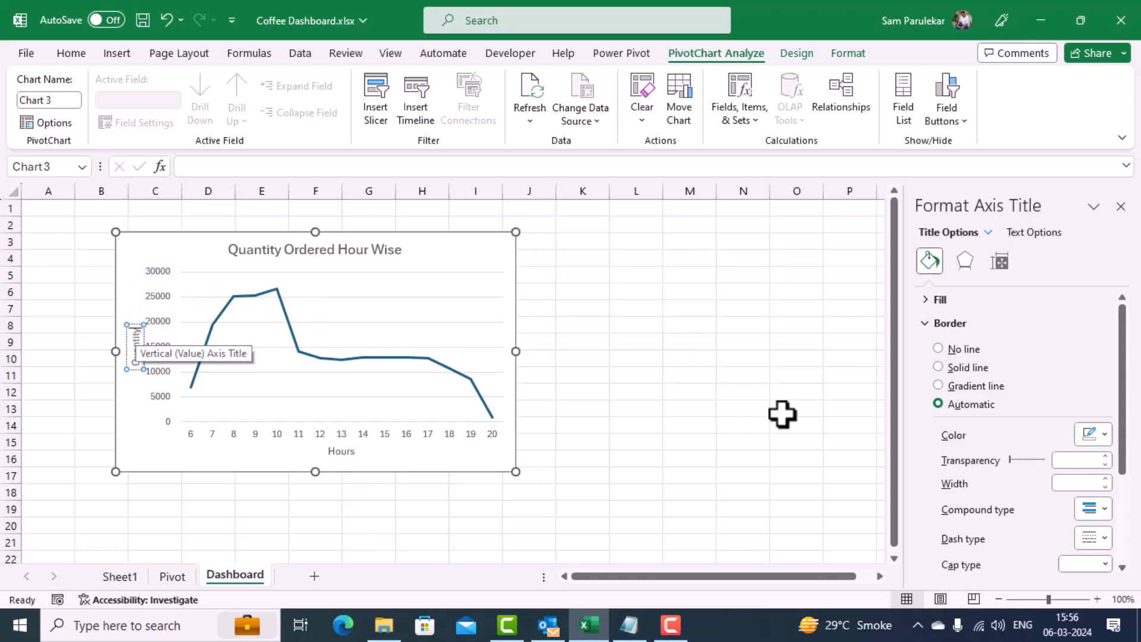
click(595, 338)
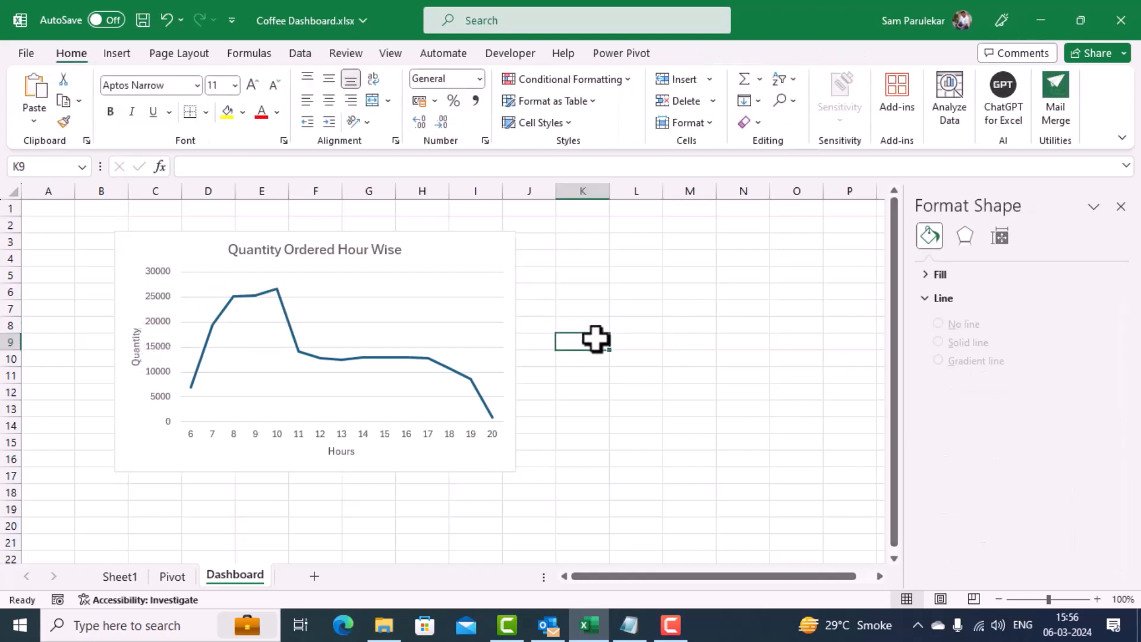
Step: Give the line chart's area rounded corners and set its border to No line
click(482, 251)
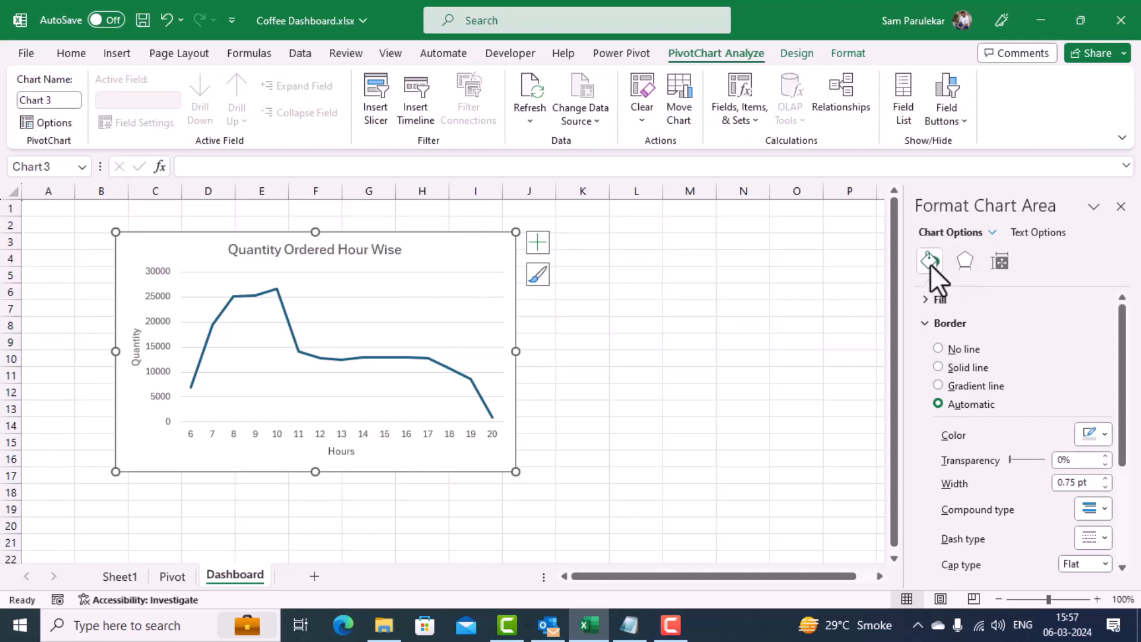
scroll(1129, 452, down, 5)
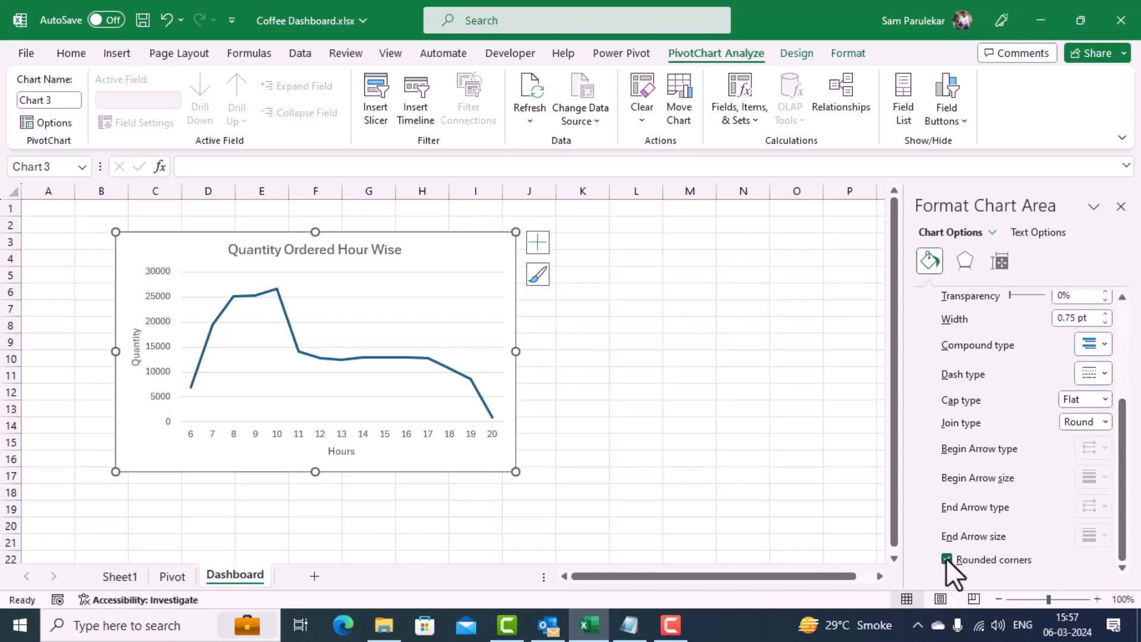
click(656, 389)
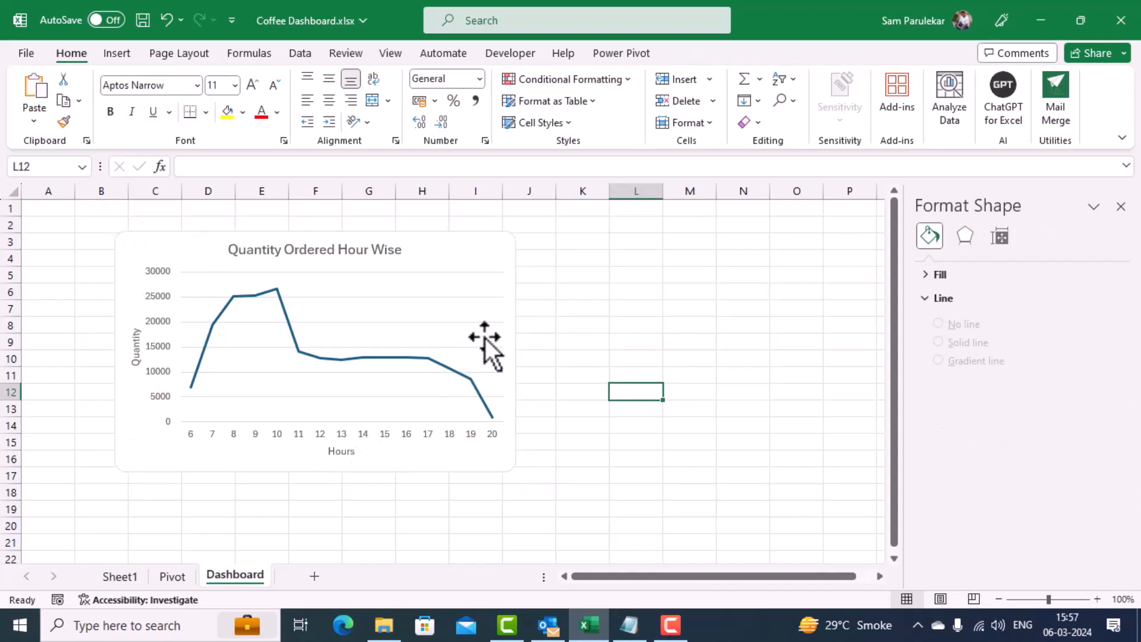
click(503, 250)
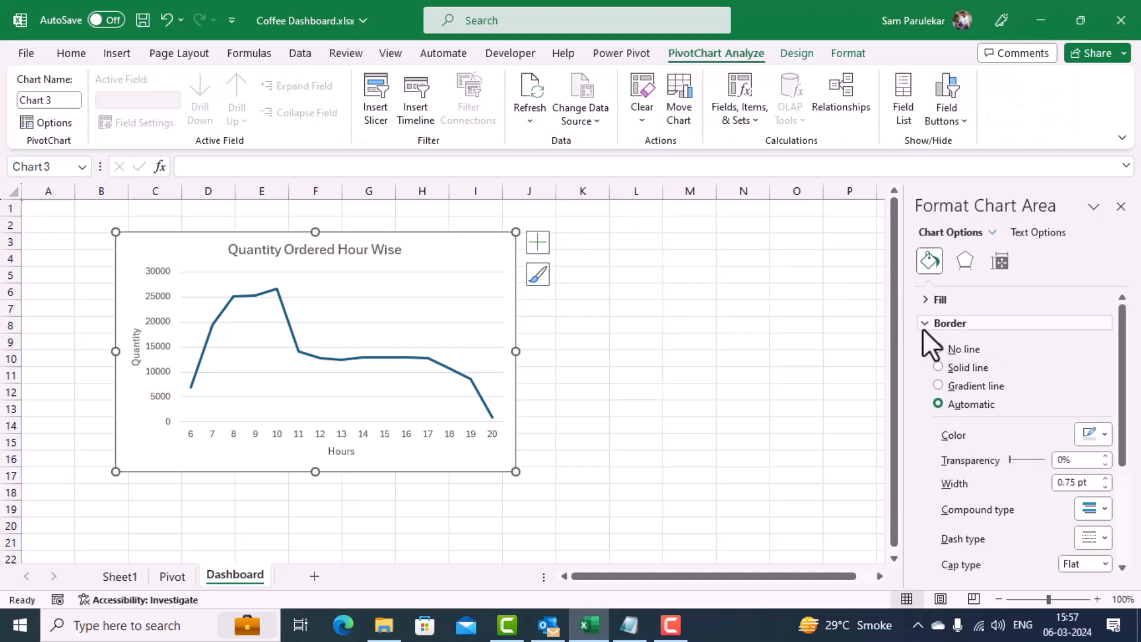
click(944, 349)
click(581, 389)
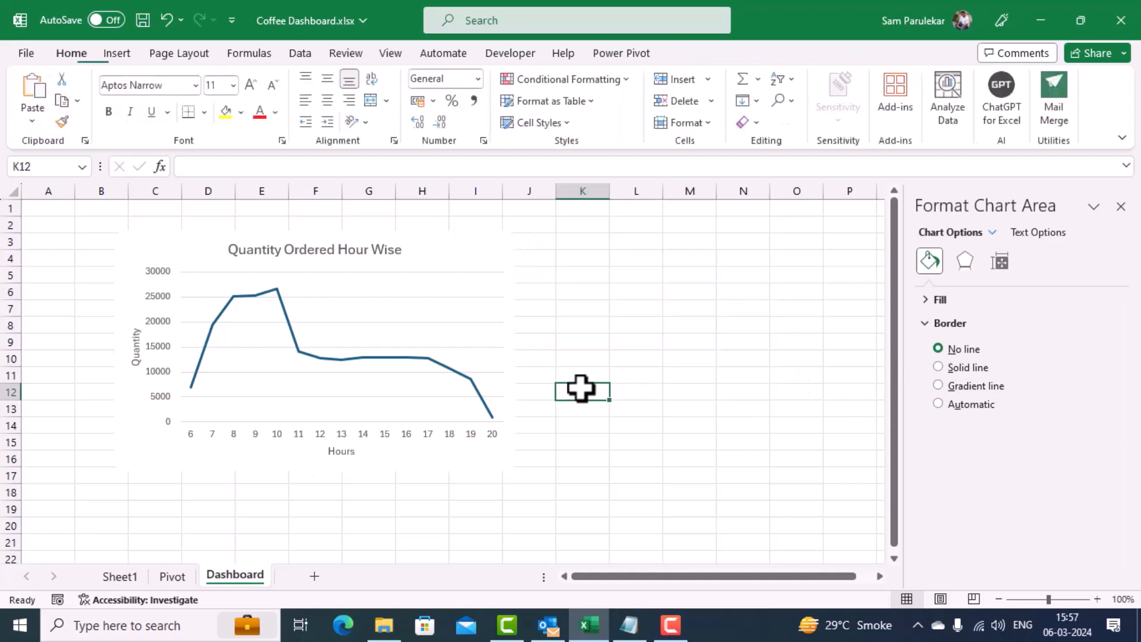
click(461, 304)
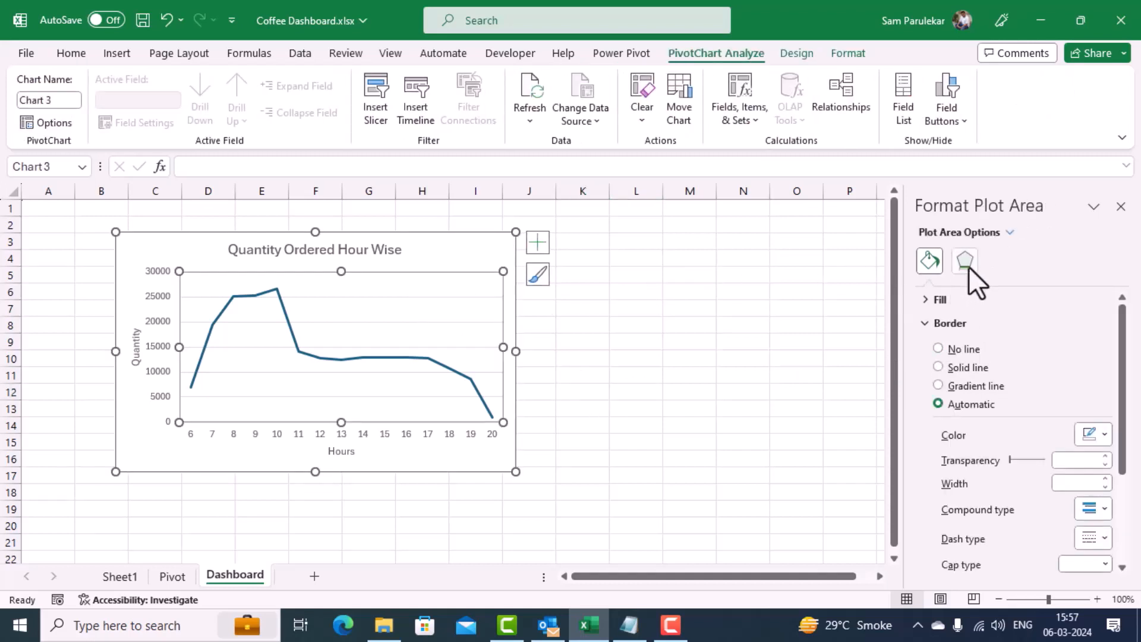
click(966, 265)
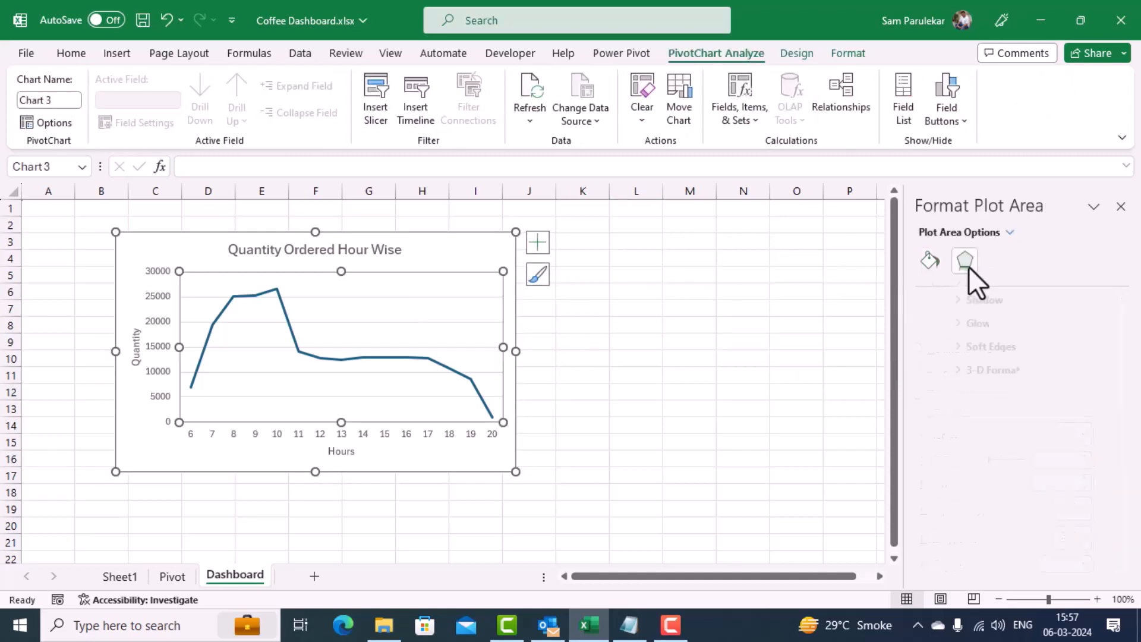
click(929, 303)
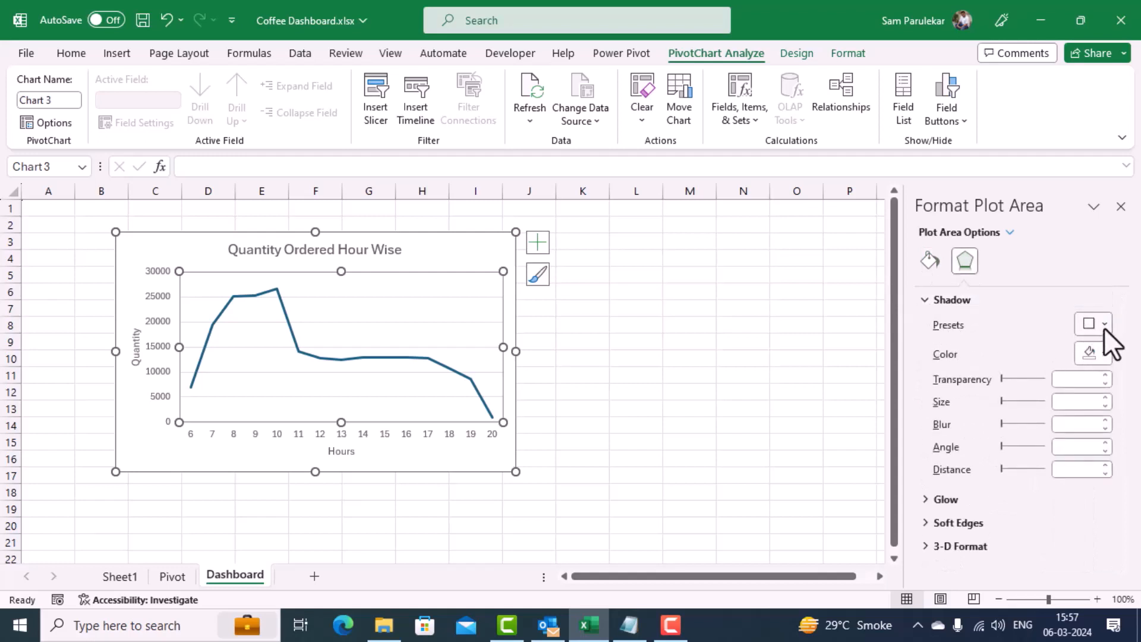
click(1103, 325)
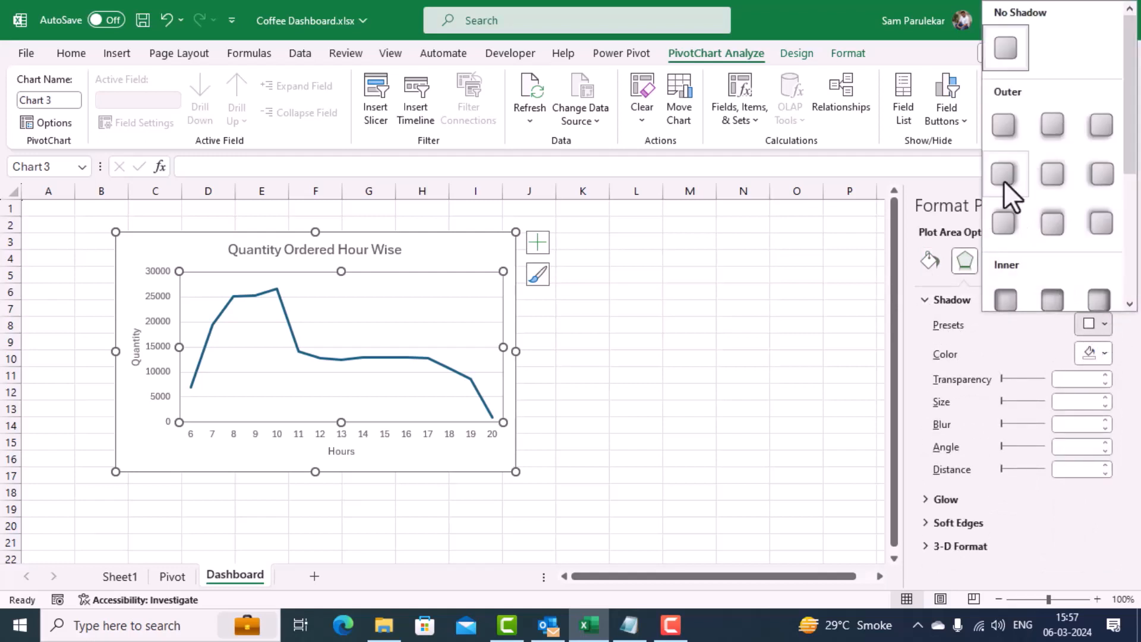
click(1003, 125)
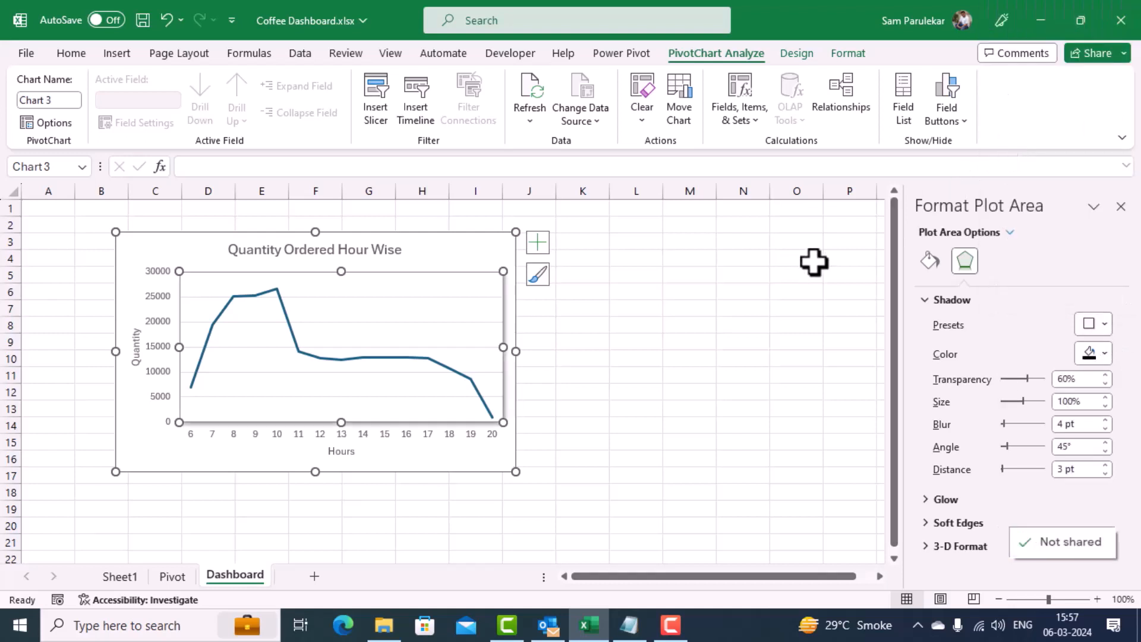
click(651, 362)
key(ctrl+z)
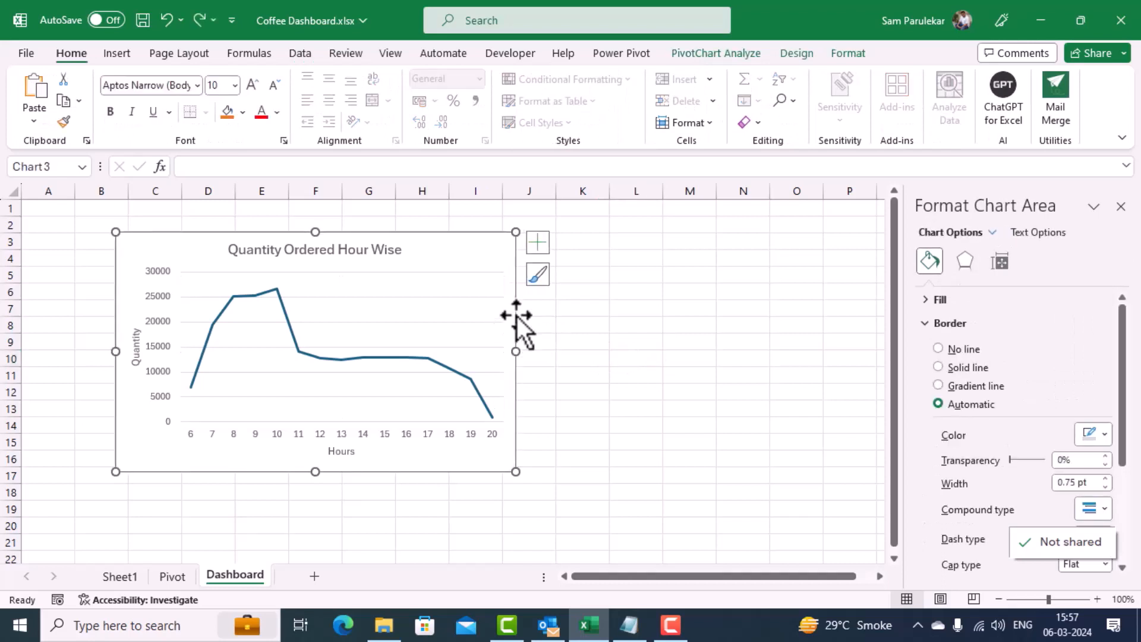
Step: Apply the first outer shadow preset to the line chart's chart area
click(526, 310)
click(509, 311)
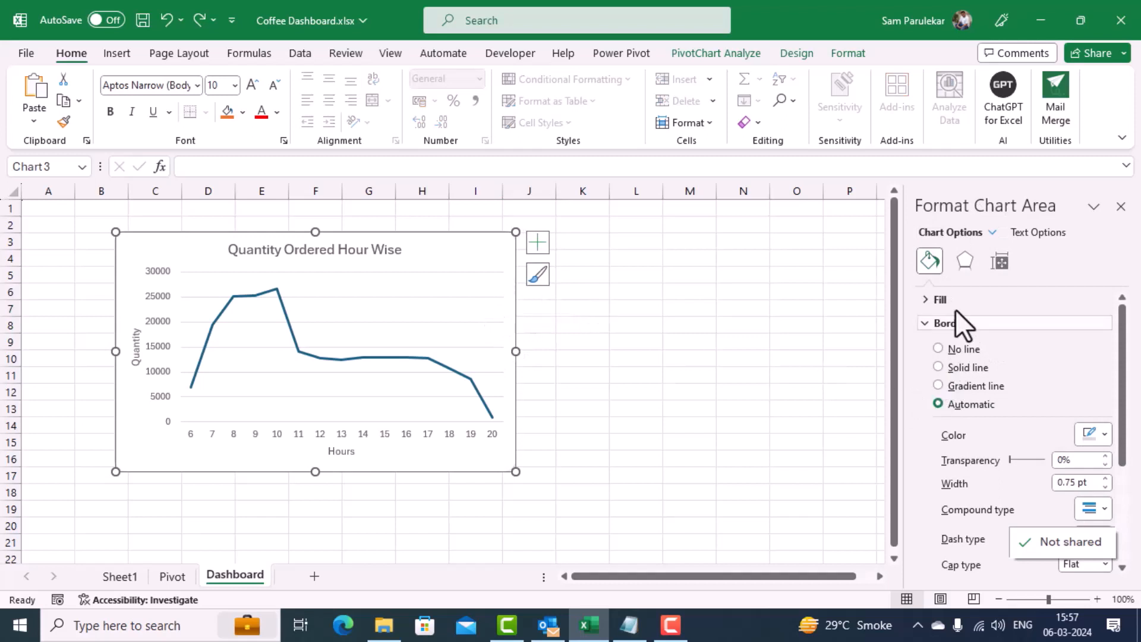
click(957, 266)
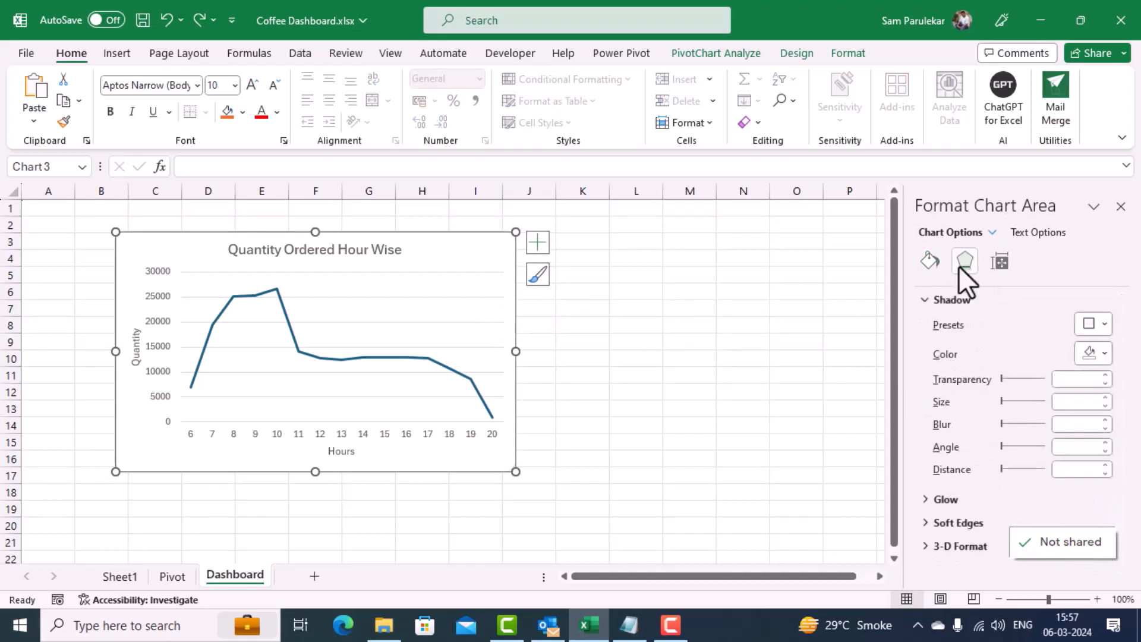
click(1107, 325)
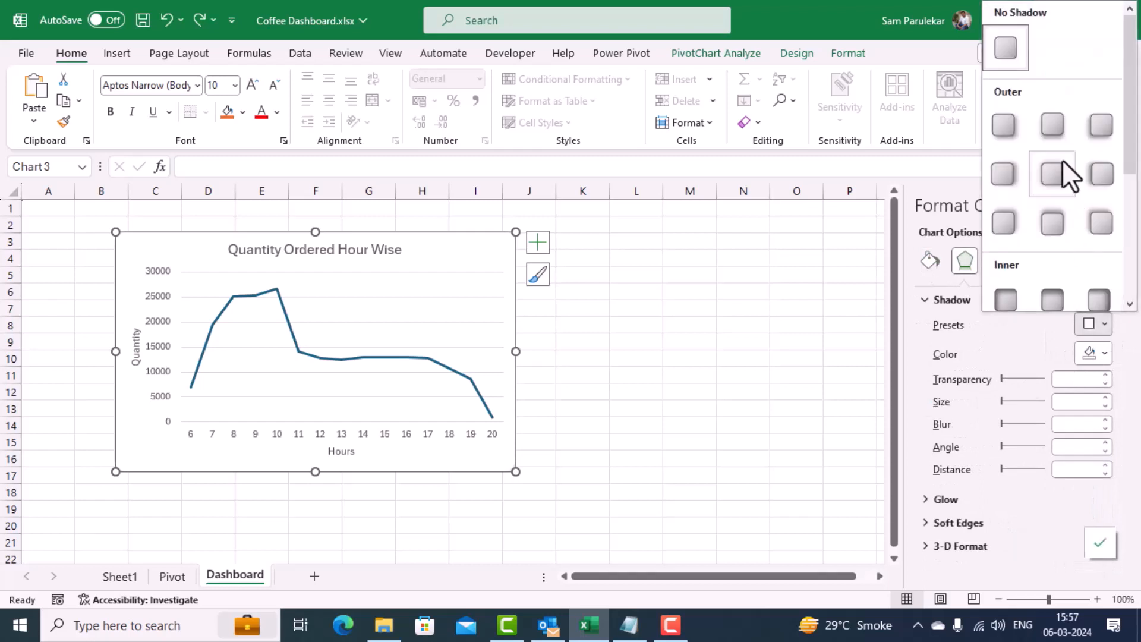
click(1000, 126)
click(648, 375)
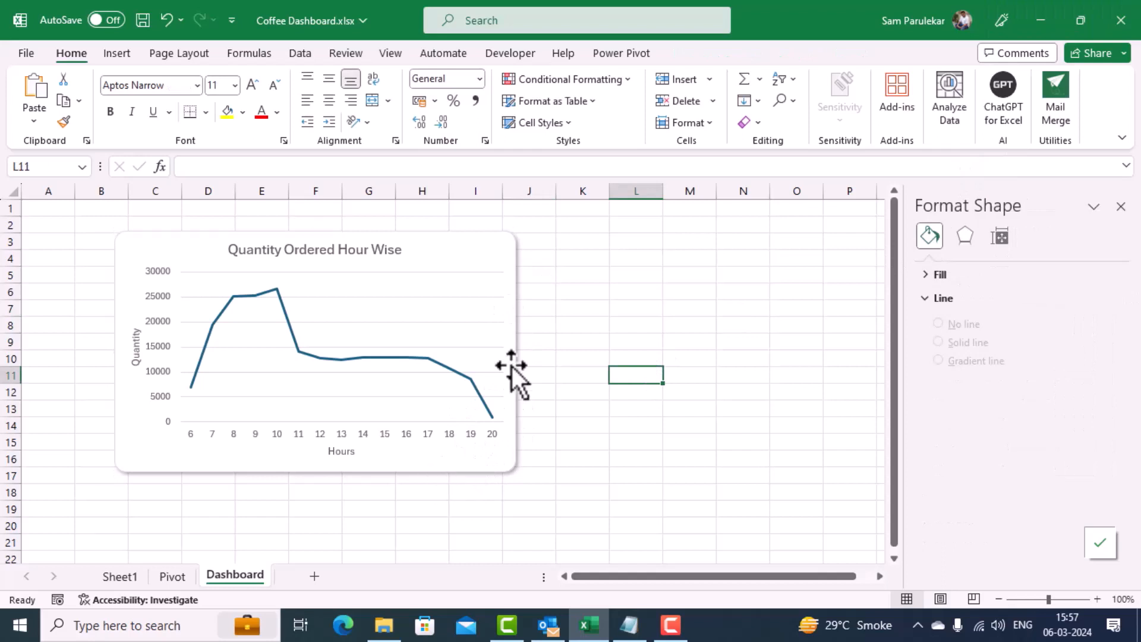
Step: Set the border of the line chart's chart area to No line
click(491, 245)
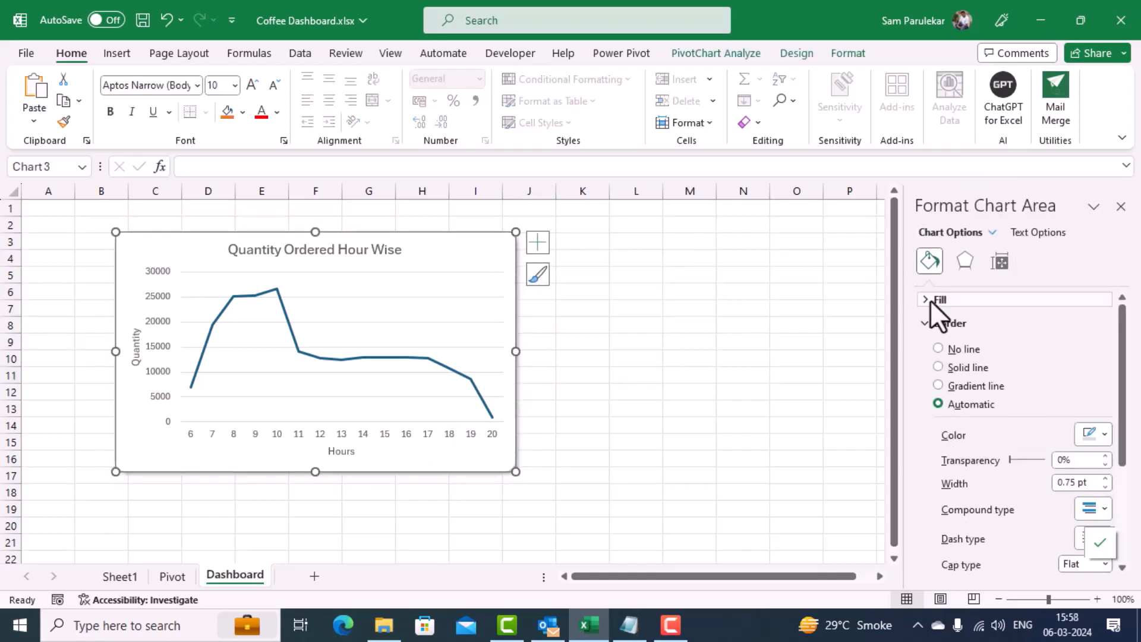
click(939, 349)
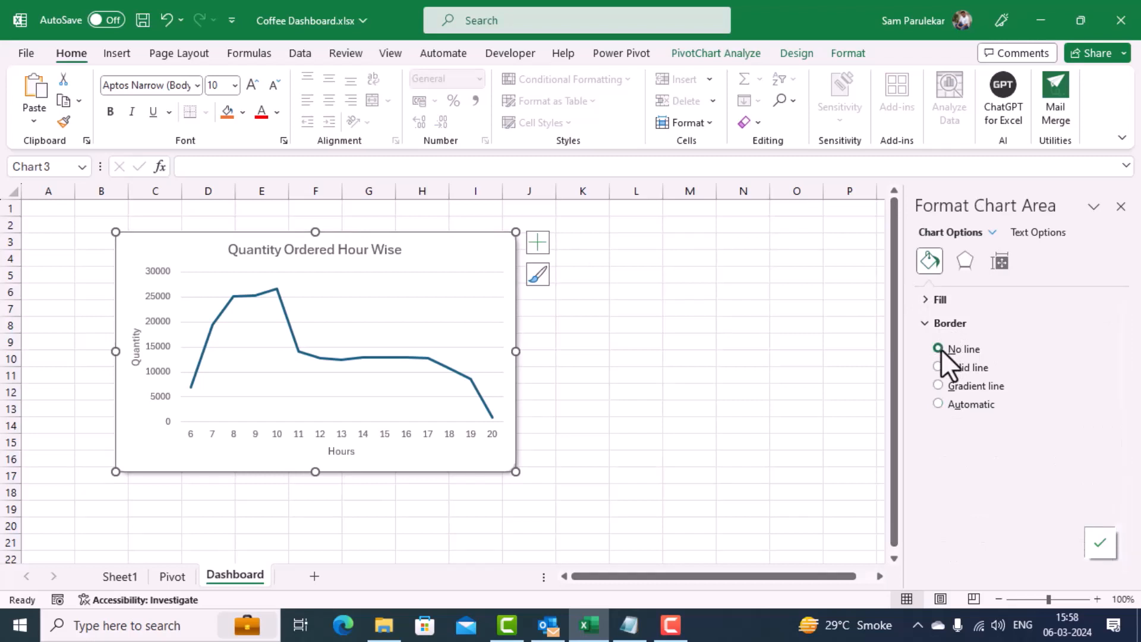
click(713, 358)
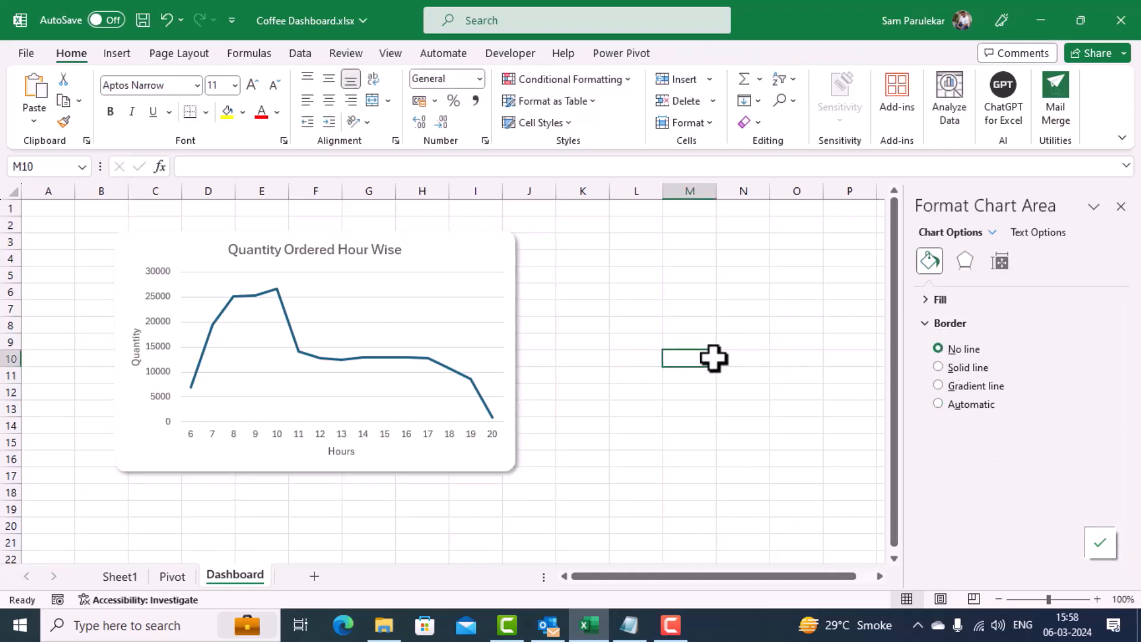
click(473, 284)
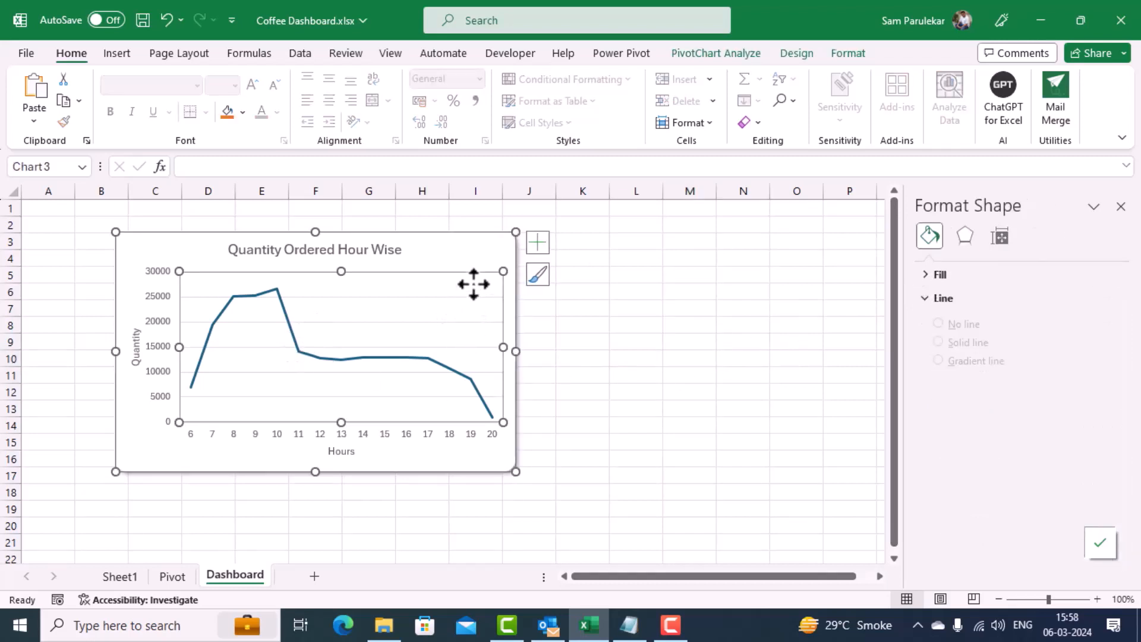
click(650, 390)
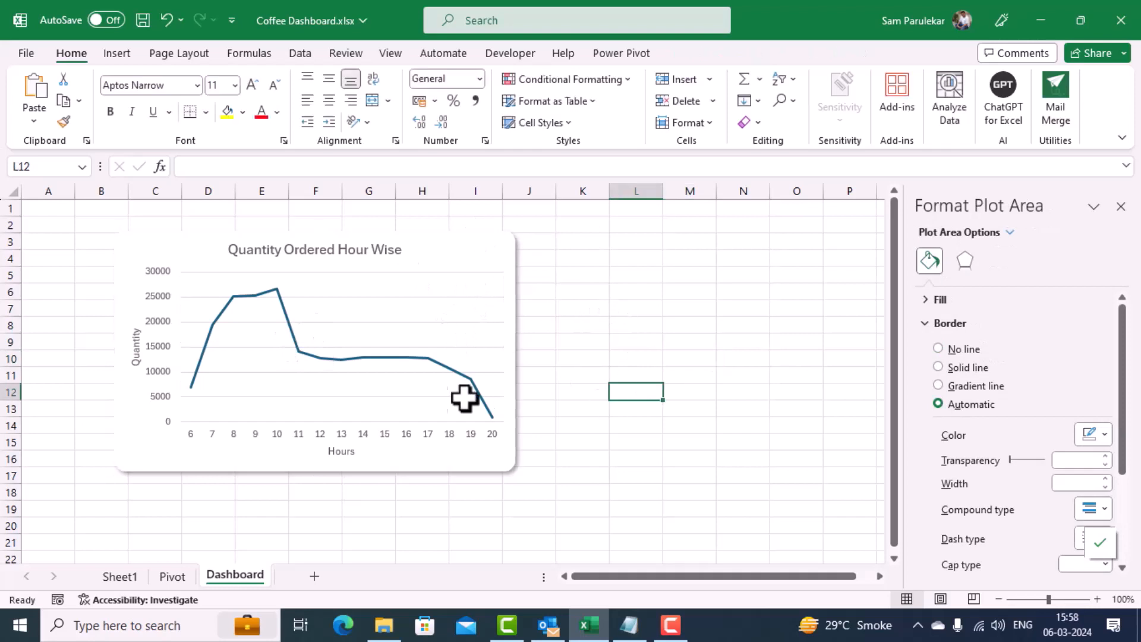
click(322, 360)
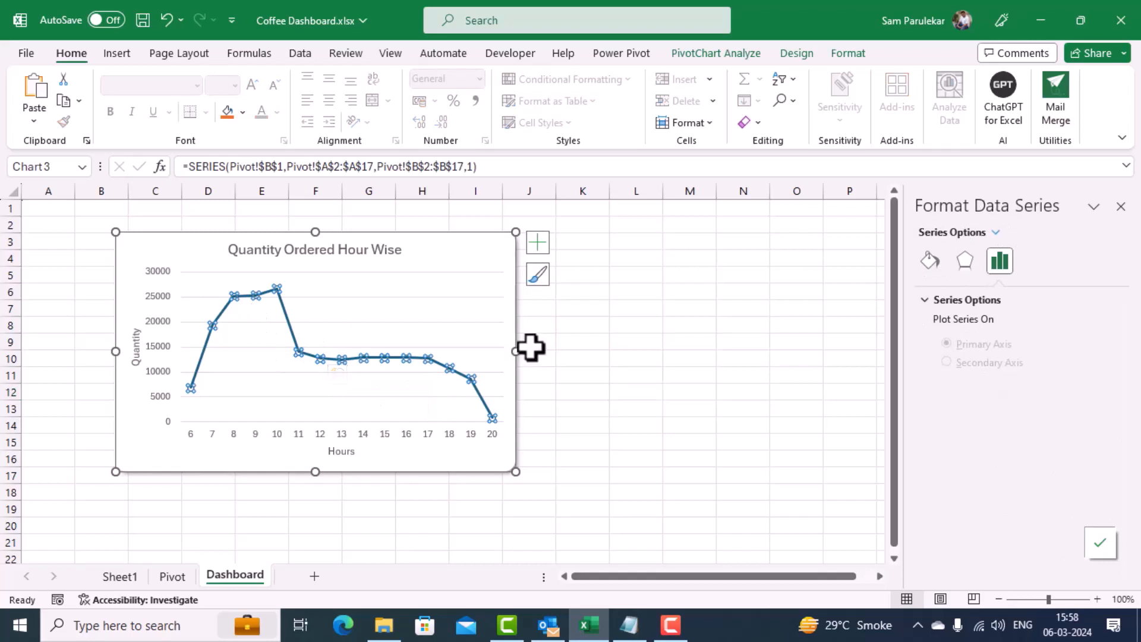
click(581, 359)
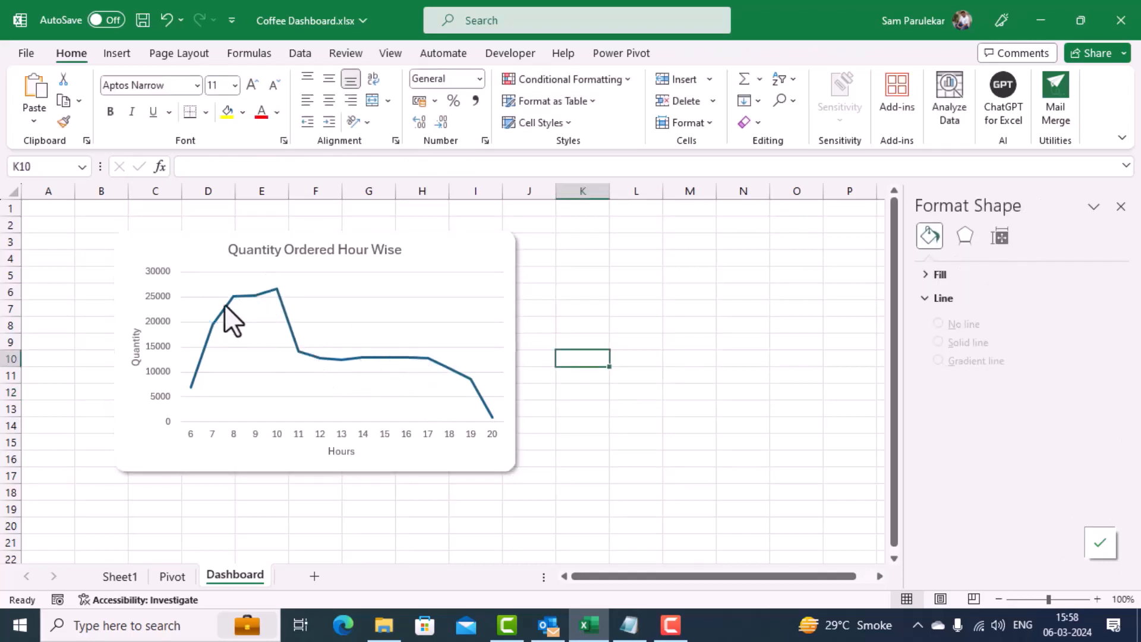
Step: Add built-in diamond markers to the data series of the Quantity Ordered Hour Wise line chart
click(297, 351)
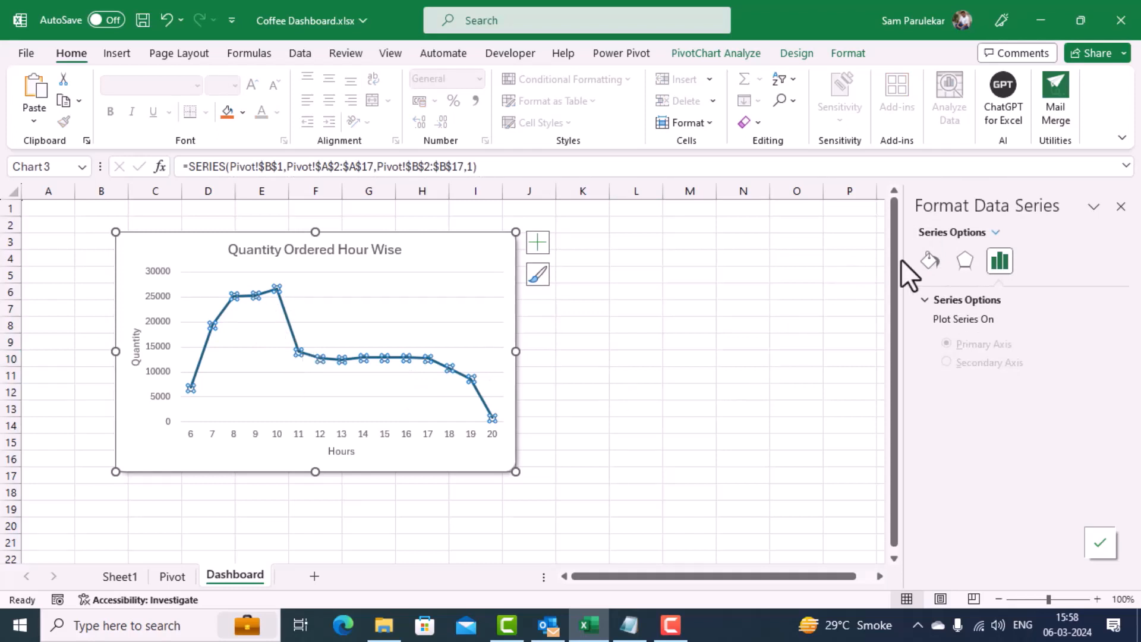
click(937, 265)
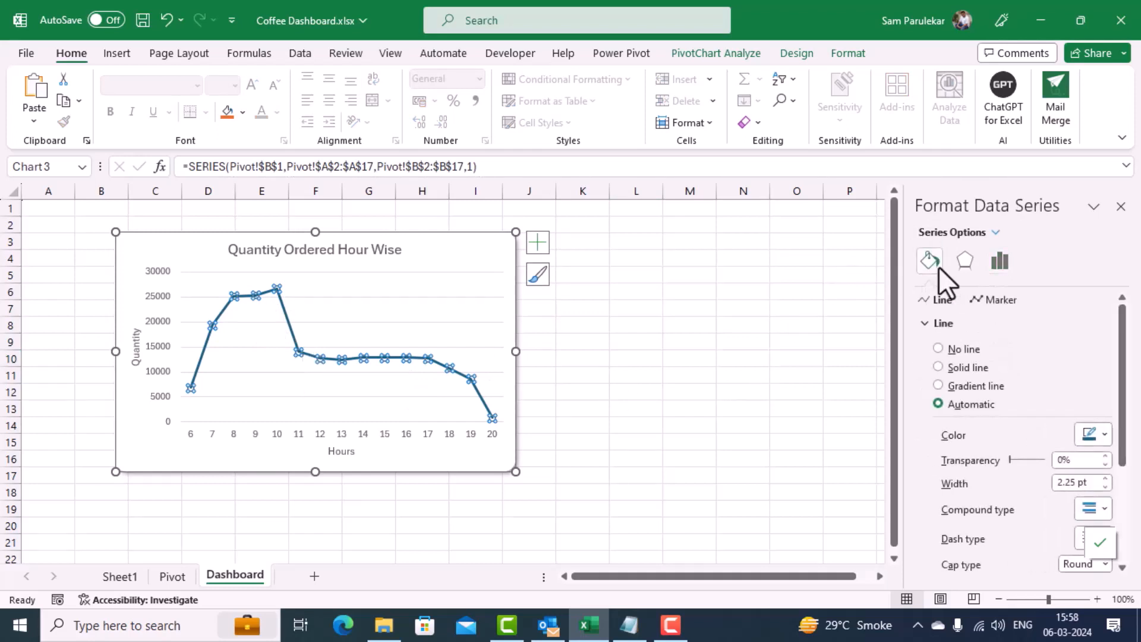
click(993, 304)
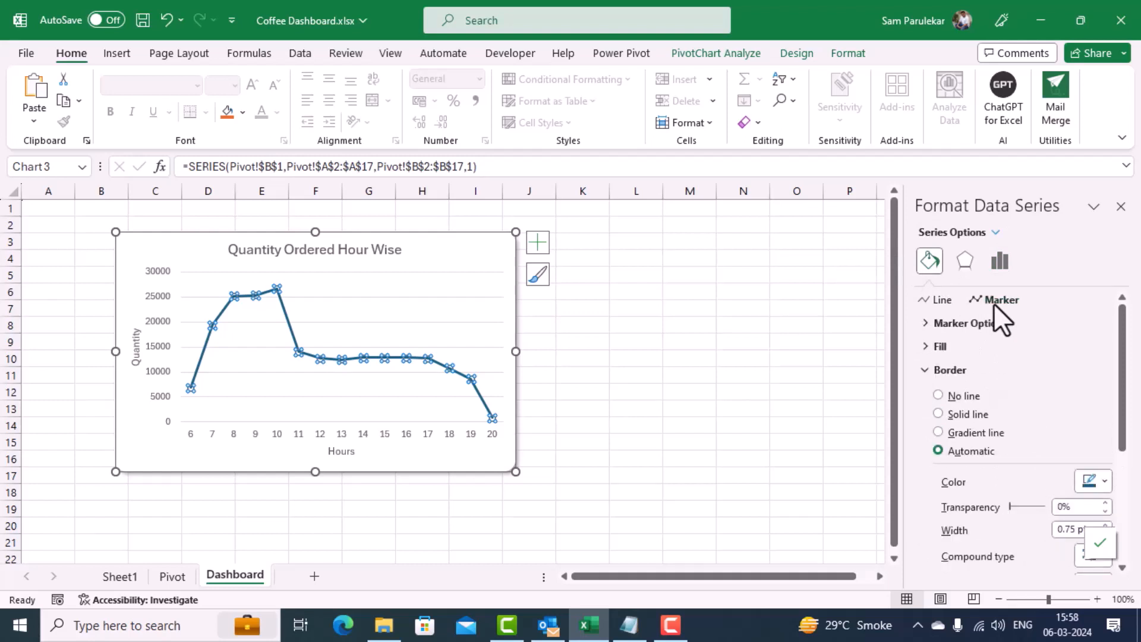
click(925, 322)
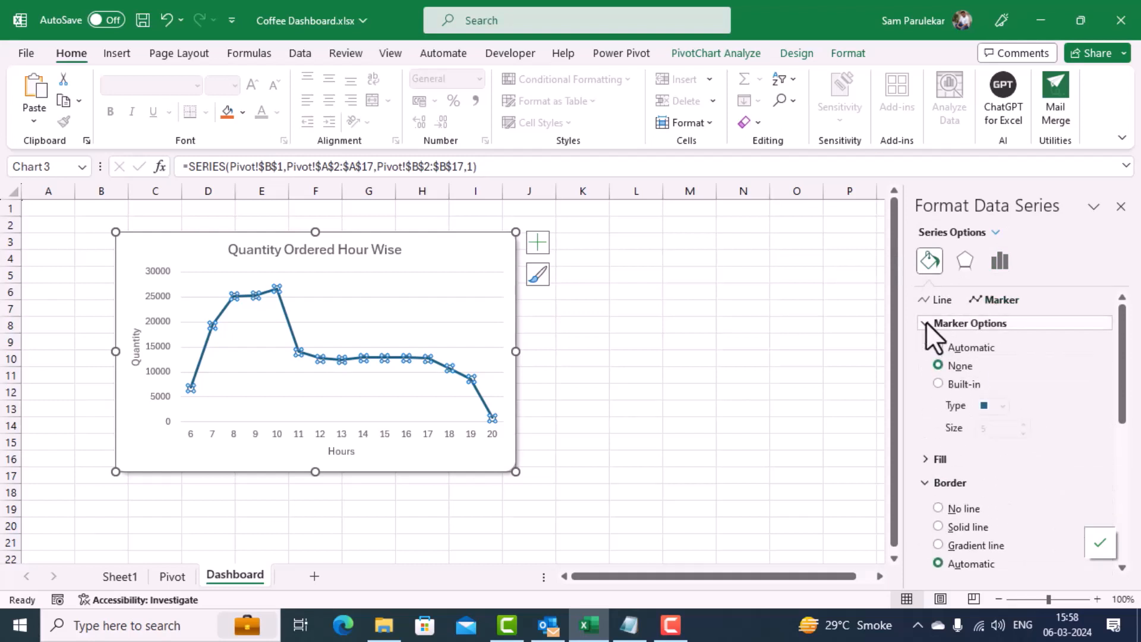
click(938, 384)
click(1004, 407)
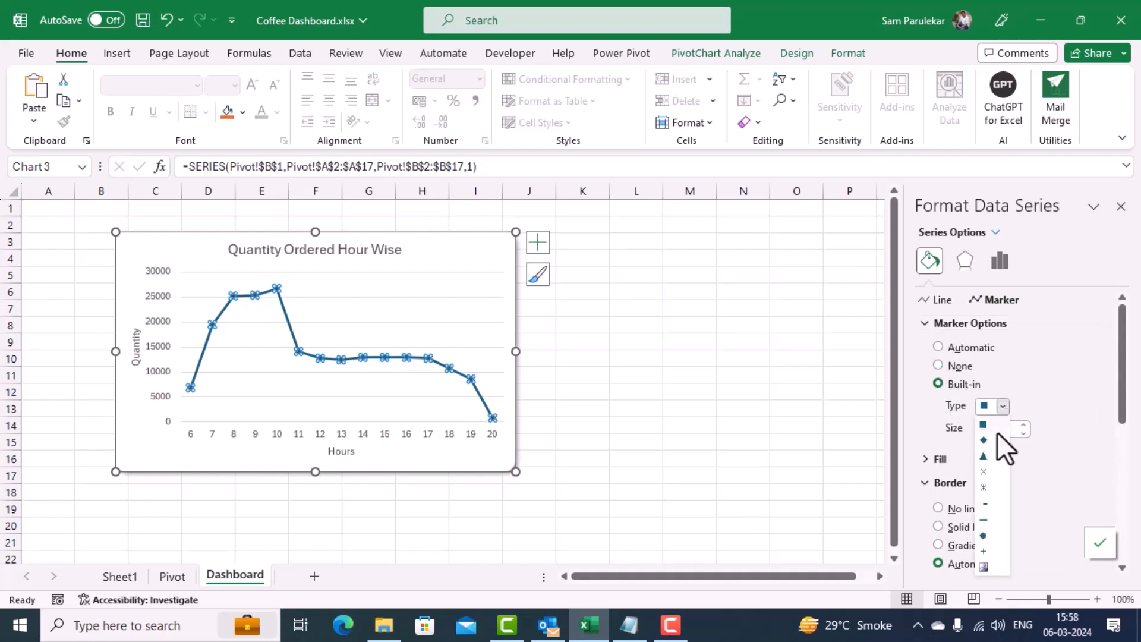
click(993, 440)
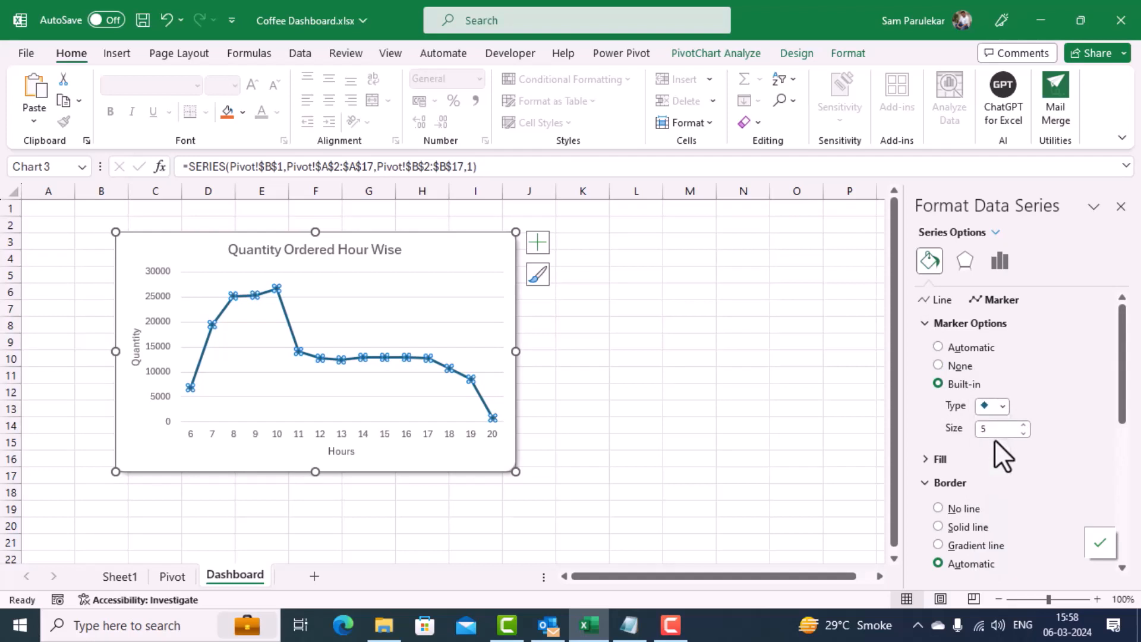
Step: Apply the first outer shadow preset to the line chart's data series
click(958, 265)
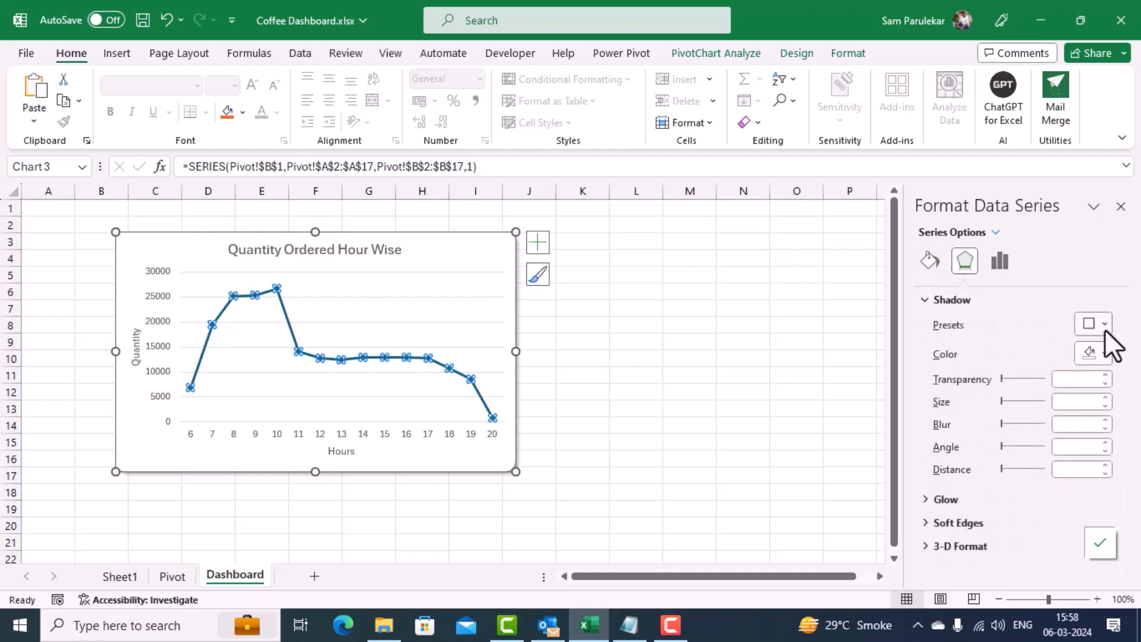
click(1103, 326)
click(1017, 140)
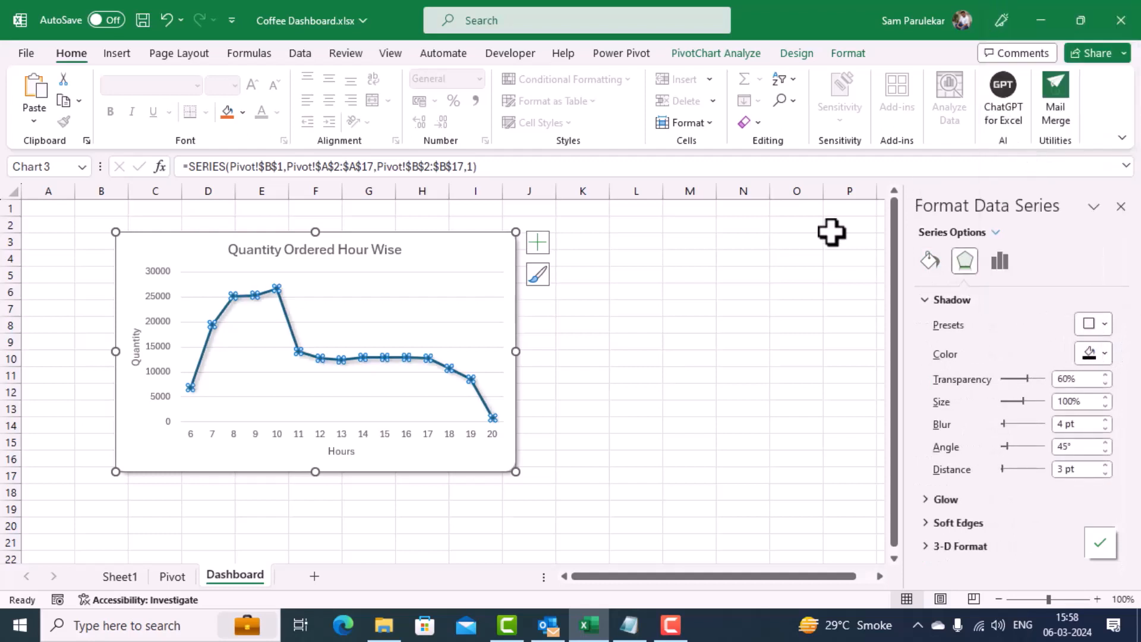
click(625, 358)
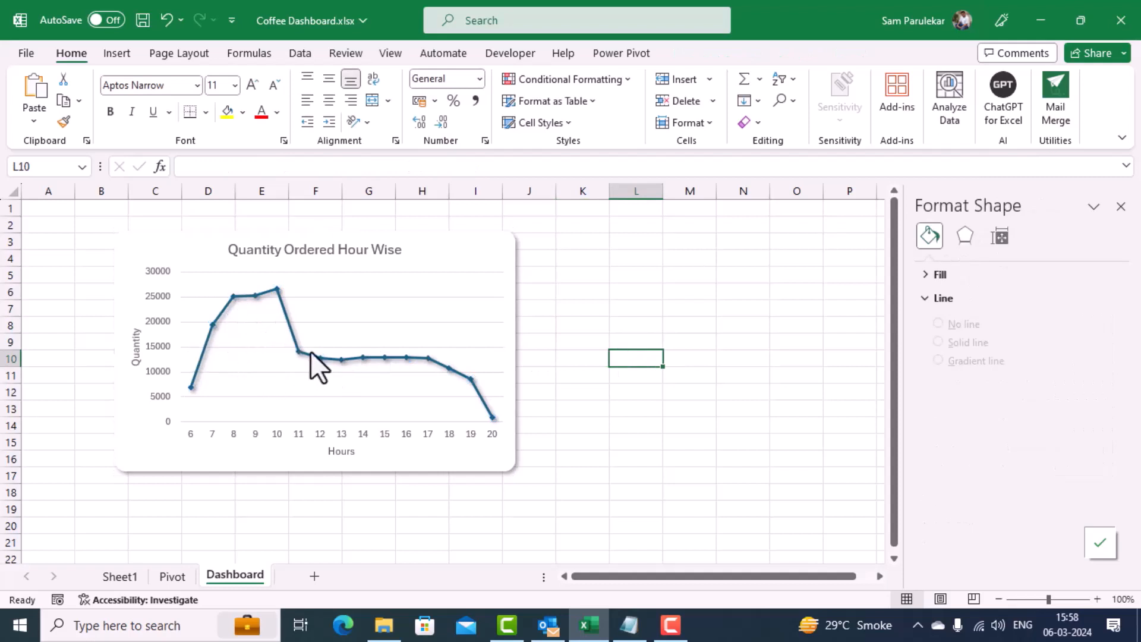
Step: Shrink the line chart and place it near the sheet's upper-left corner, covering about columns A to G and rows 3 to 14
click(446, 241)
drag(468, 262, 389, 267)
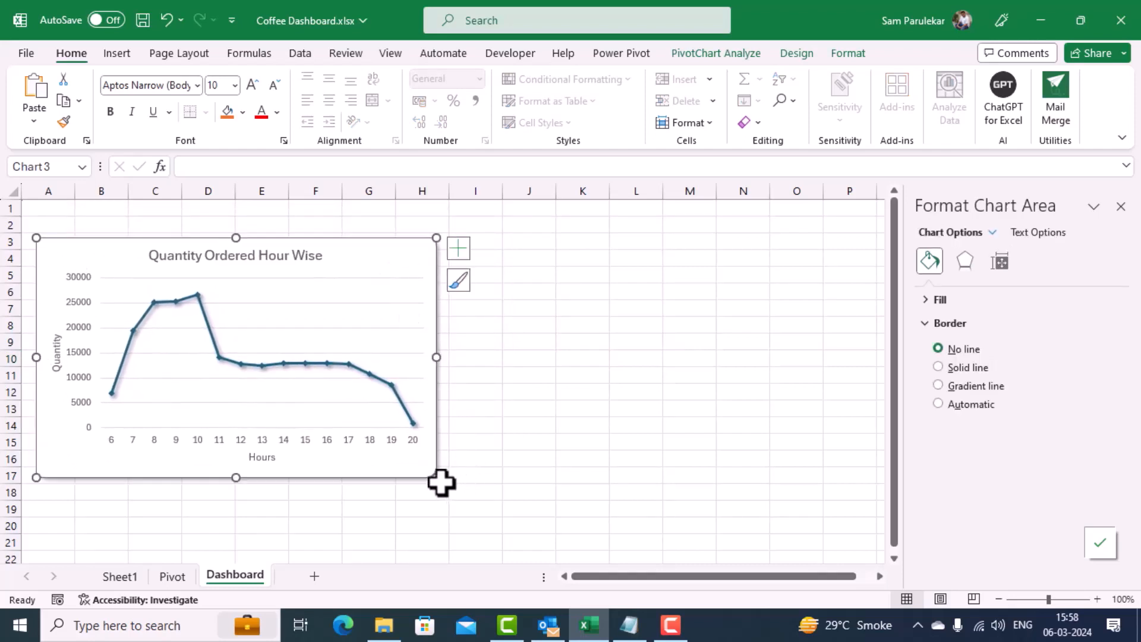
drag(434, 478, 380, 407)
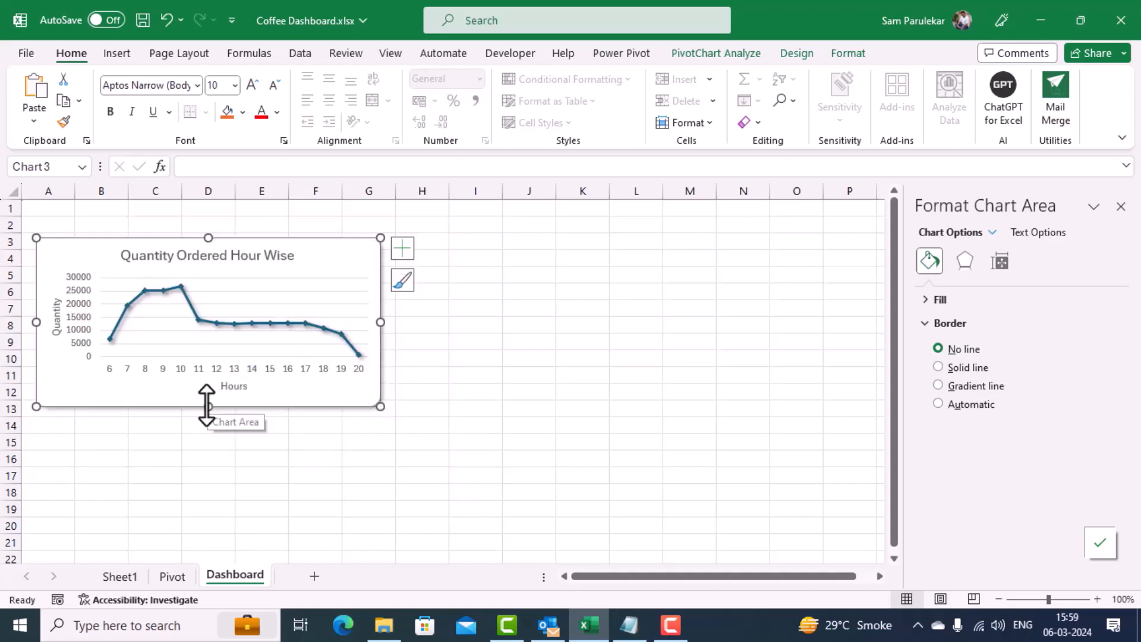
drag(208, 407, 208, 435)
drag(380, 336, 358, 336)
click(442, 340)
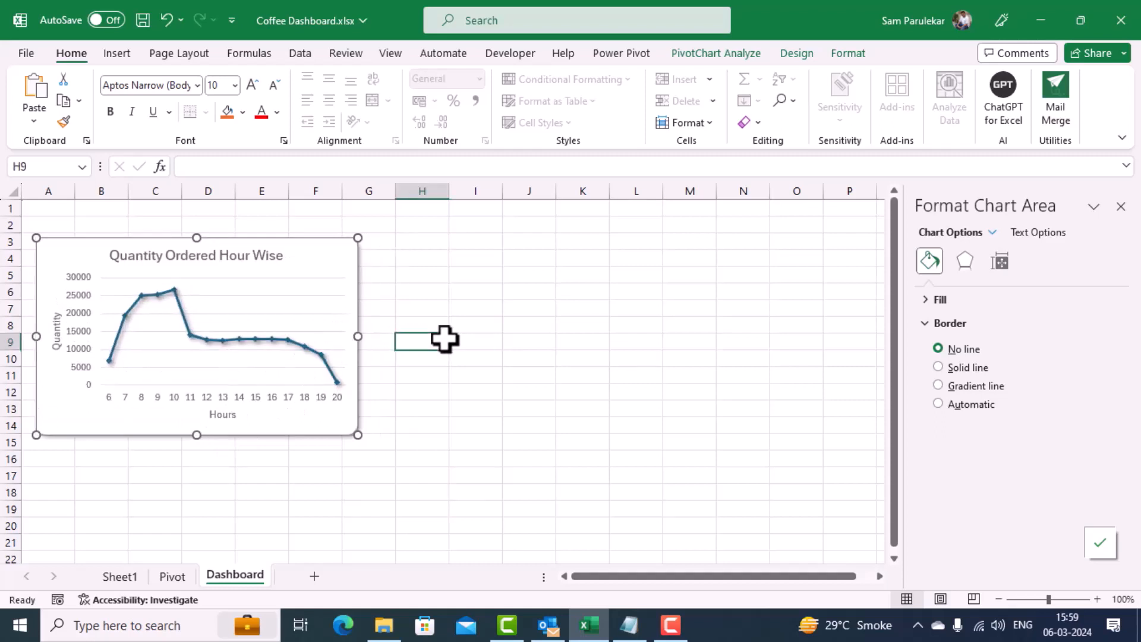
drag(320, 253, 329, 250)
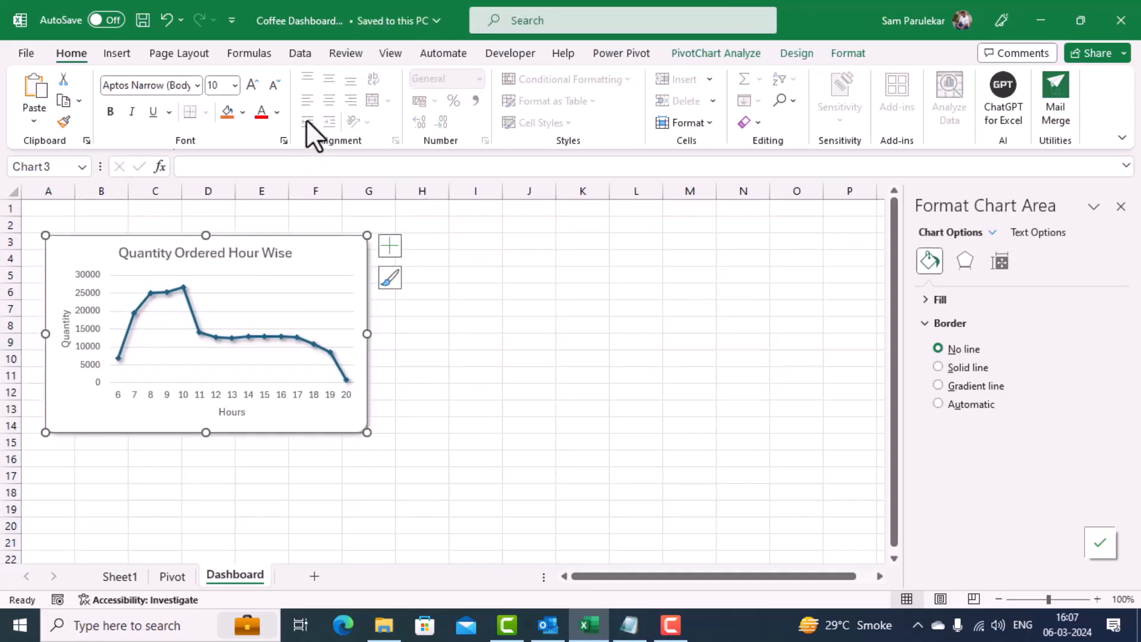
Step: Rename the hourly transaction quantity PivotTable on the Pivot sheet as QtyOrderedHourWise
click(172, 576)
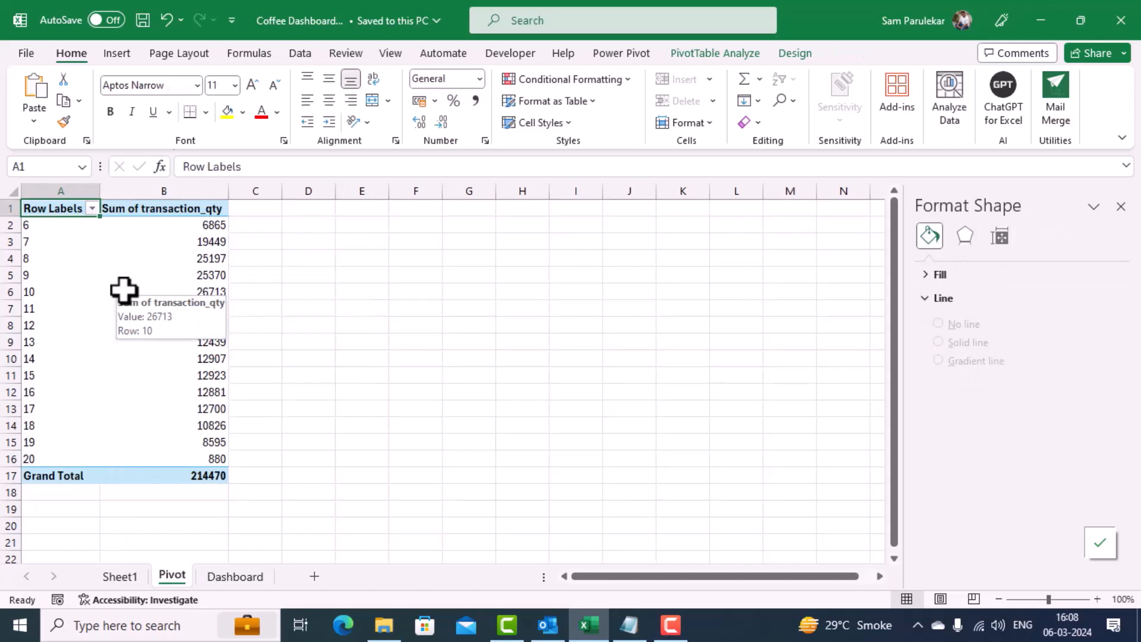
click(124, 290)
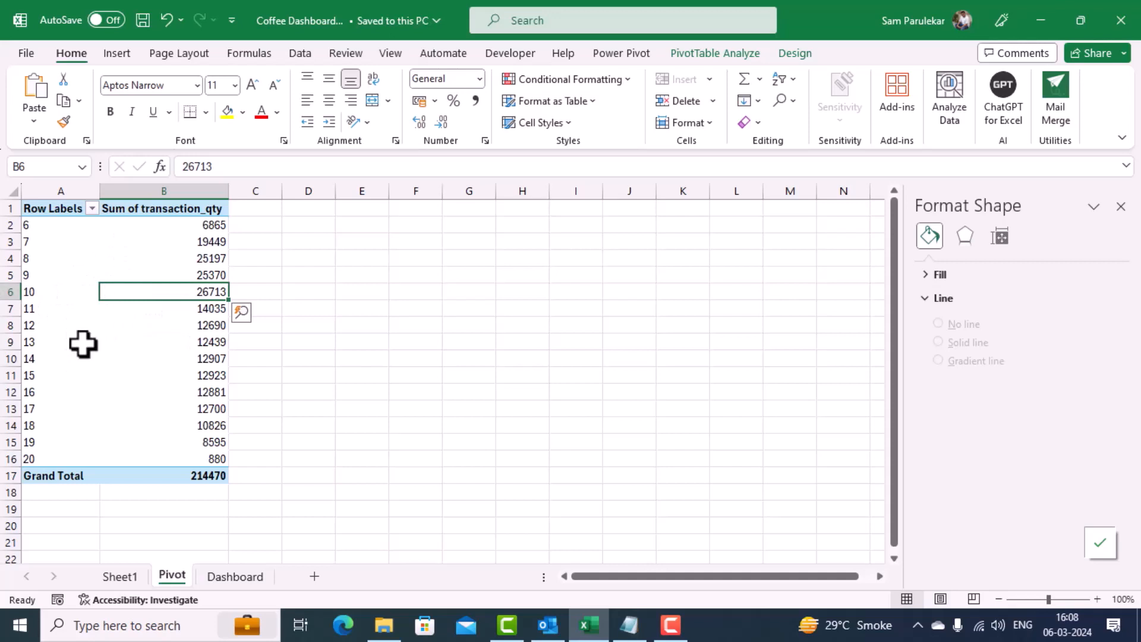
click(725, 52)
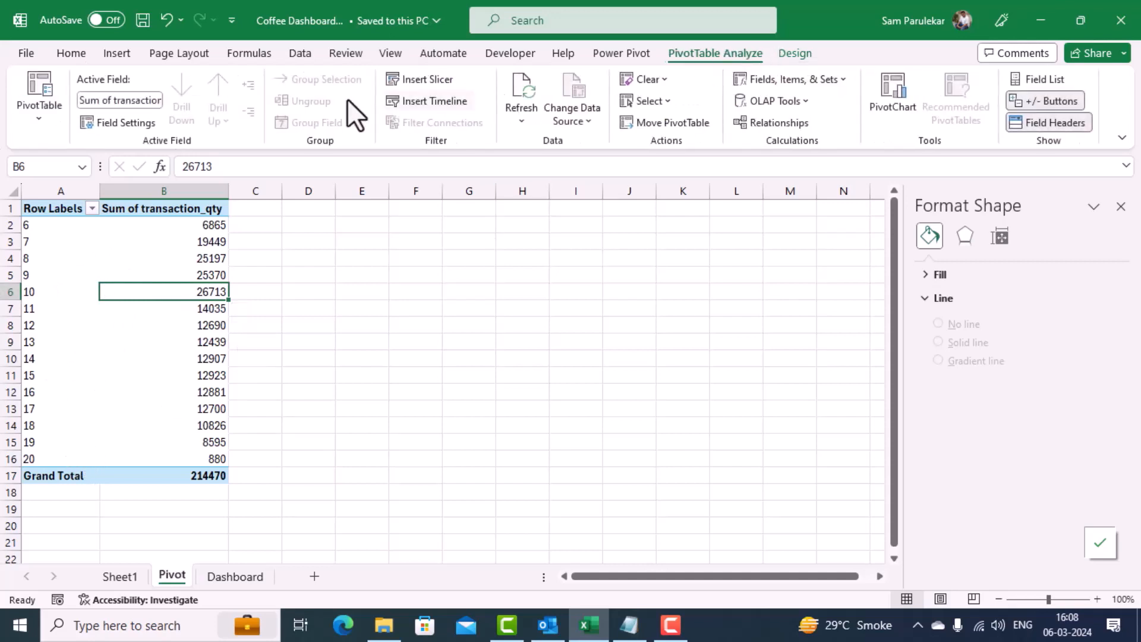
click(38, 117)
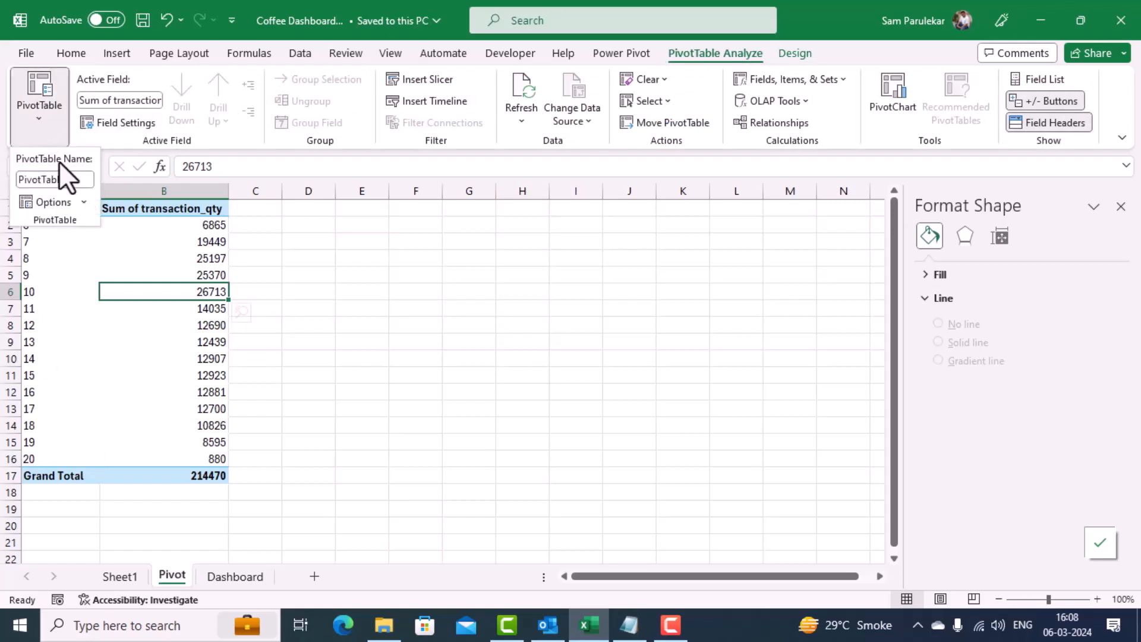
click(70, 179)
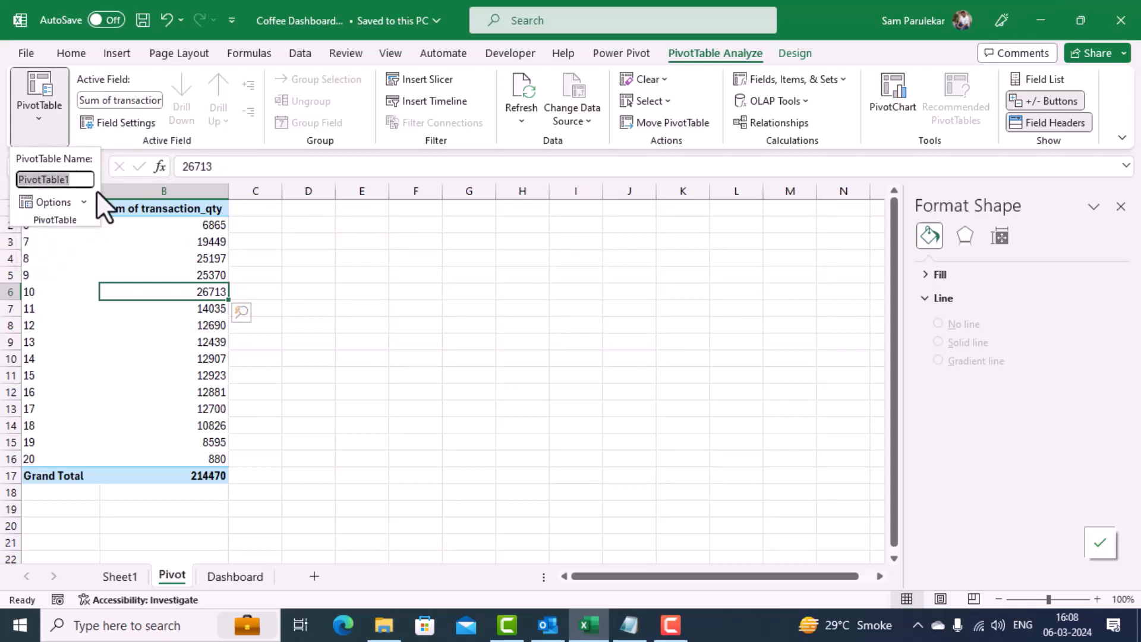
text(qTY)
key(BackSpace)
key(BackSpace)
key(BackSpace)
text(QtyOrderedHo)
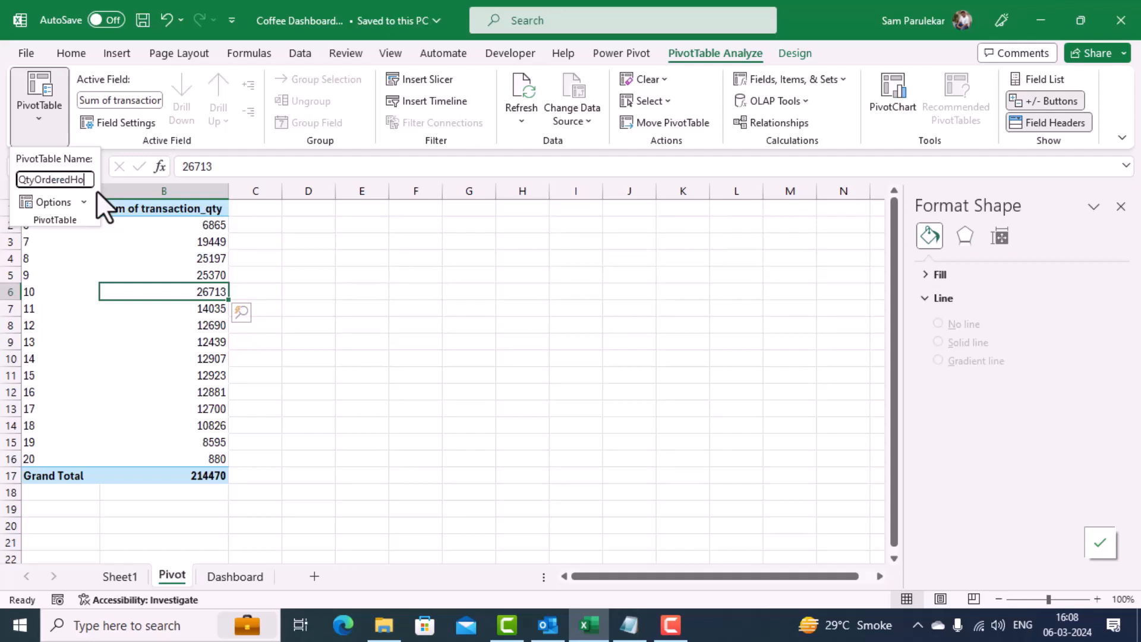
text(urWise)
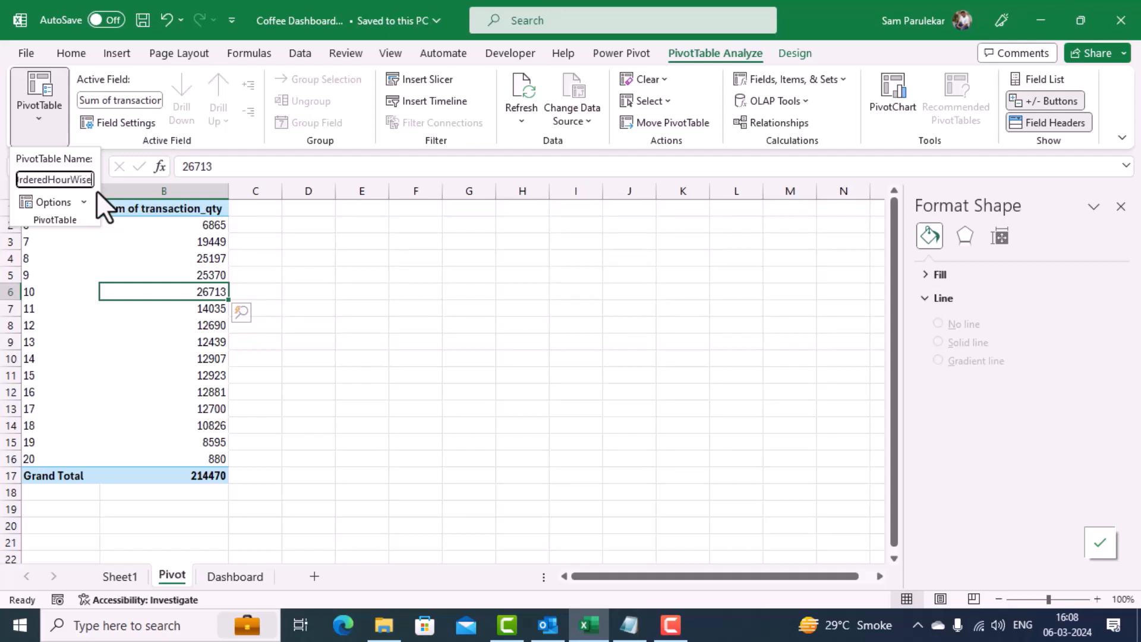
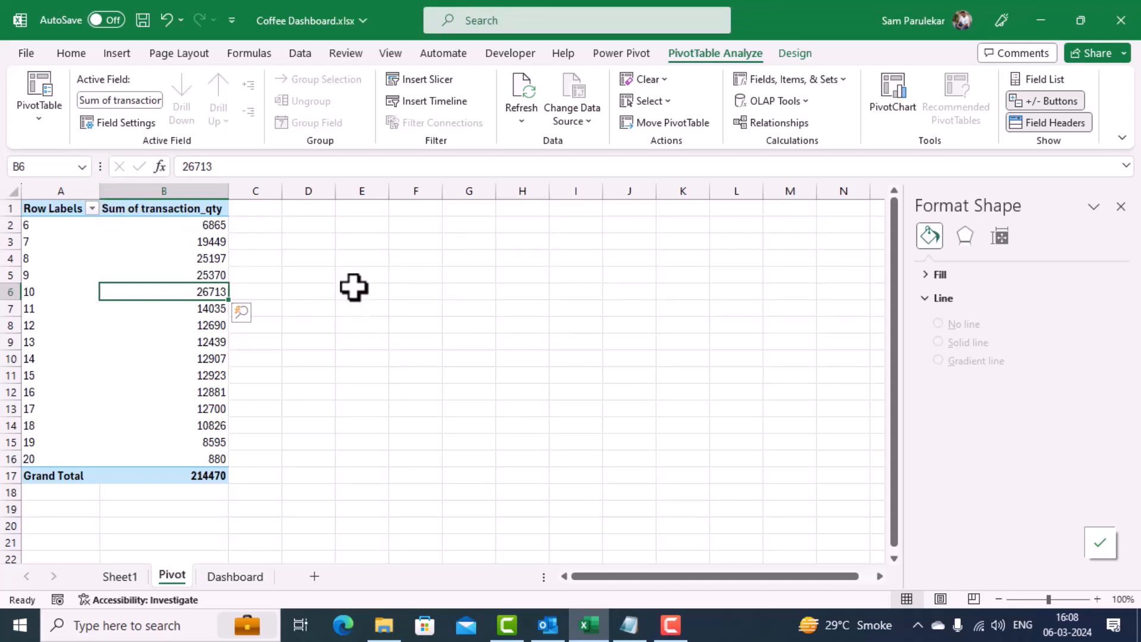
Step: Insert a new PivotTable from the workbook's Data Model at cell D2 of the Pivot sheet
click(118, 59)
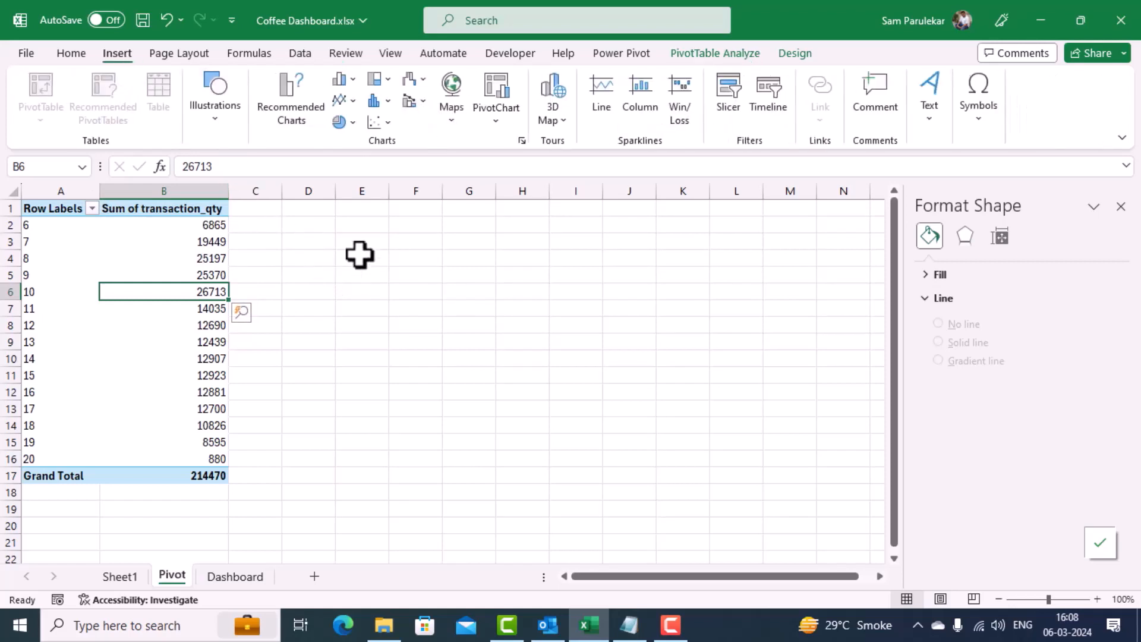
click(295, 224)
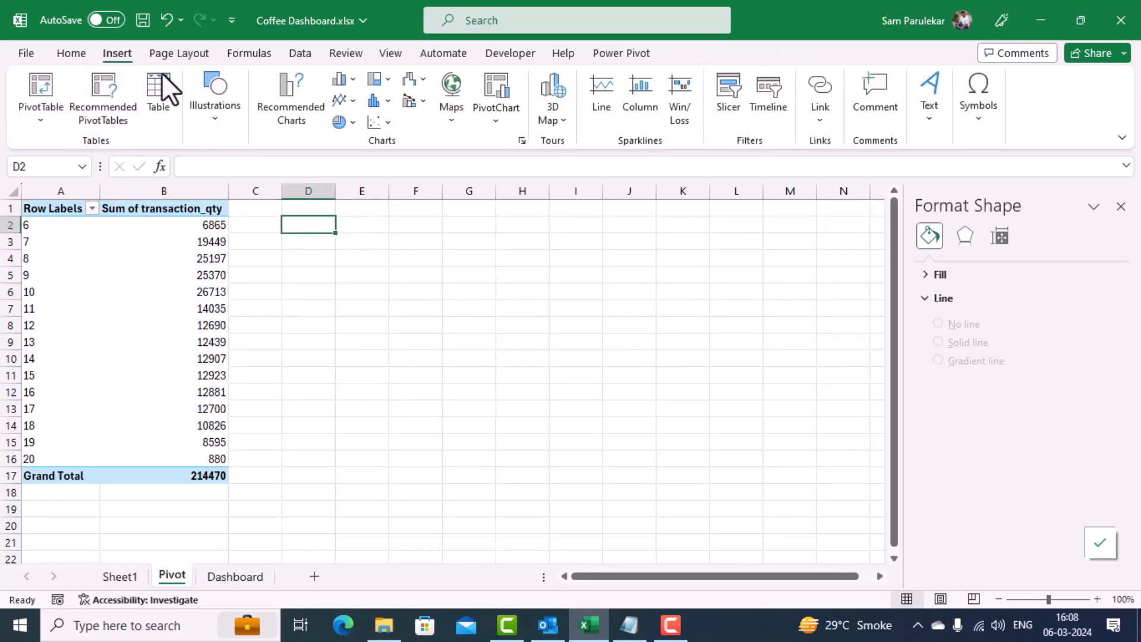
click(43, 126)
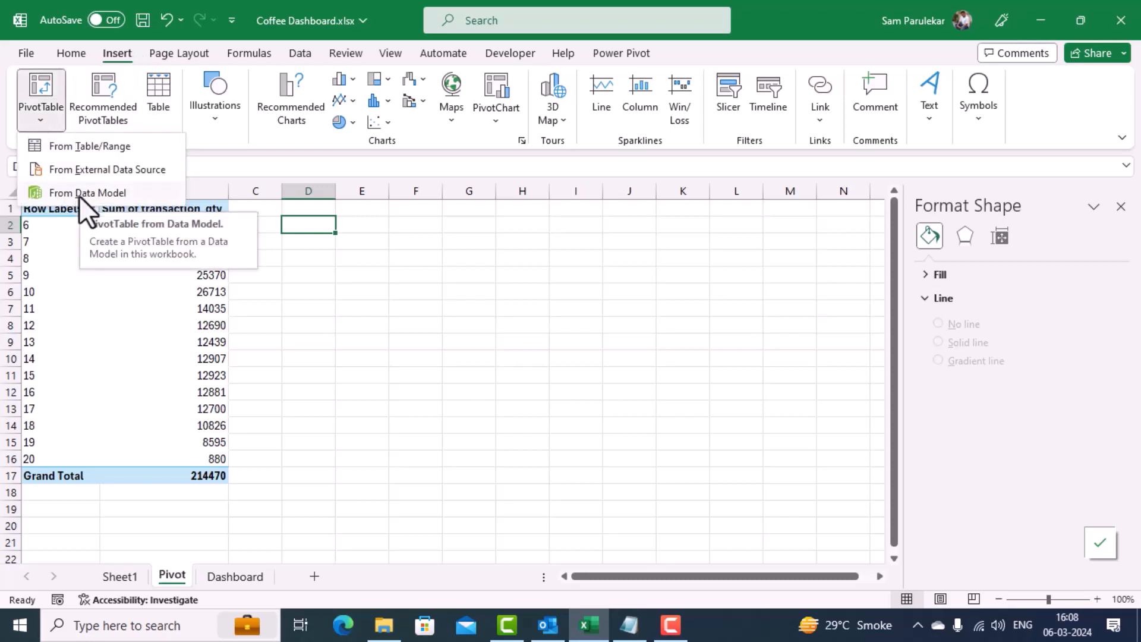
click(79, 196)
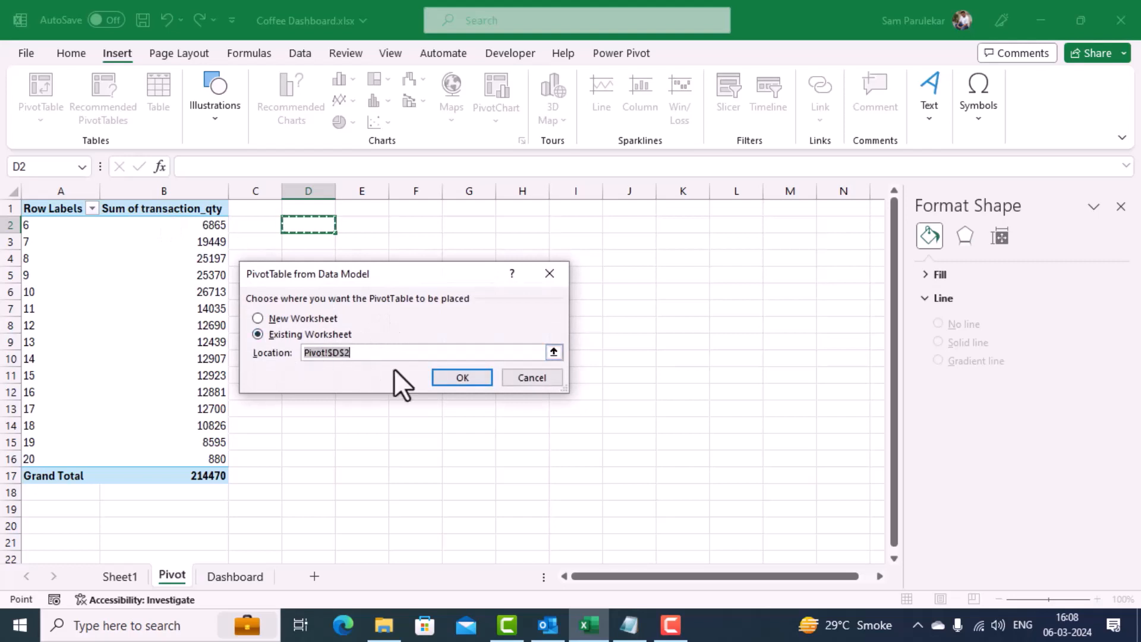
click(442, 379)
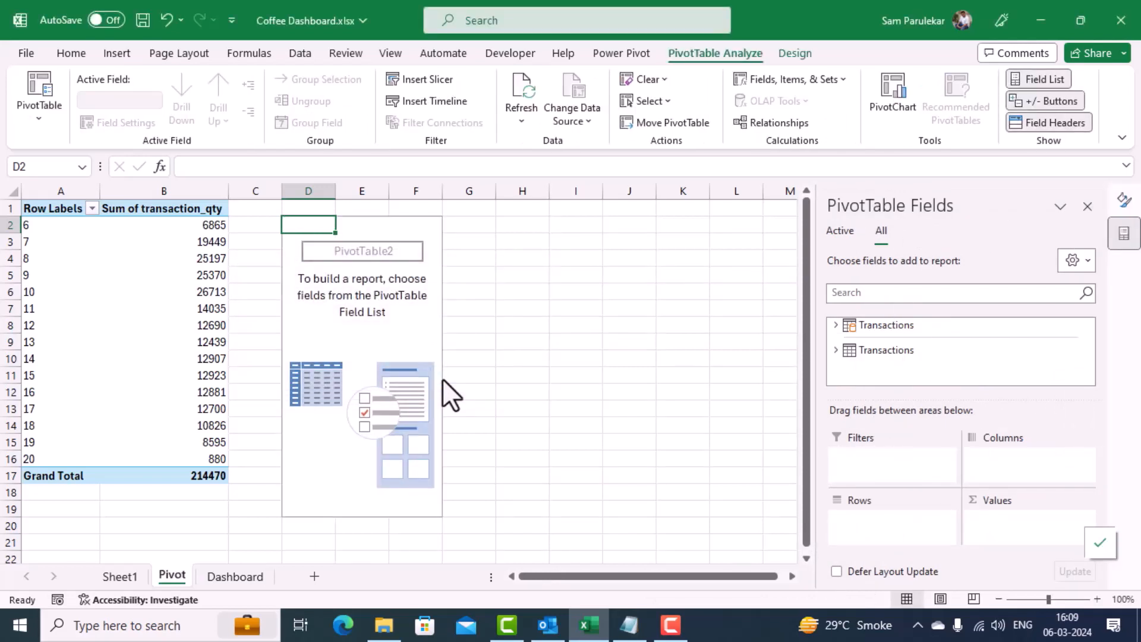
Step: Build the PivotTable at D2 from the Transactions table with Day Name as rows and Total Bill summed as values
click(835, 324)
scroll(922, 347, down, 1)
scroll(1004, 381, up, 1)
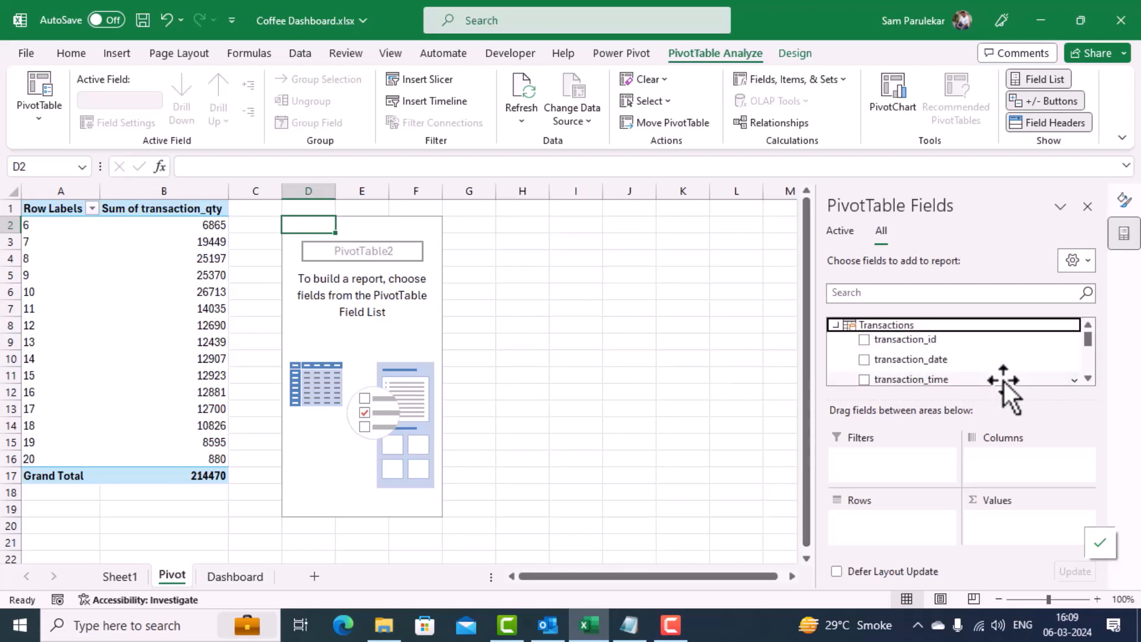
scroll(1004, 382, down, 4)
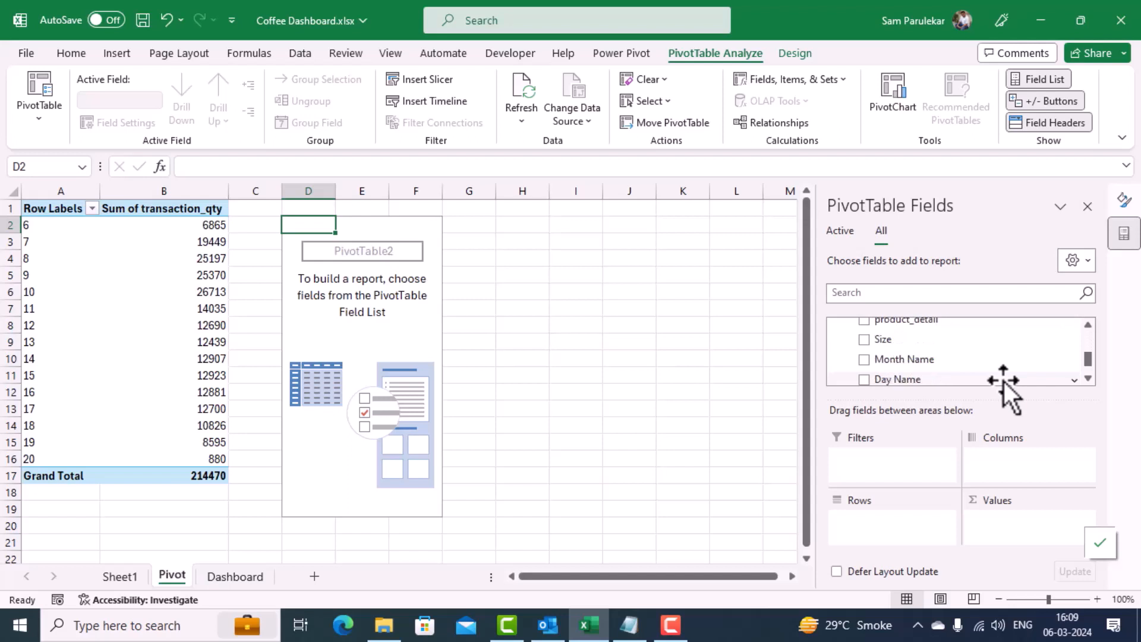
scroll(1003, 381, down, 1)
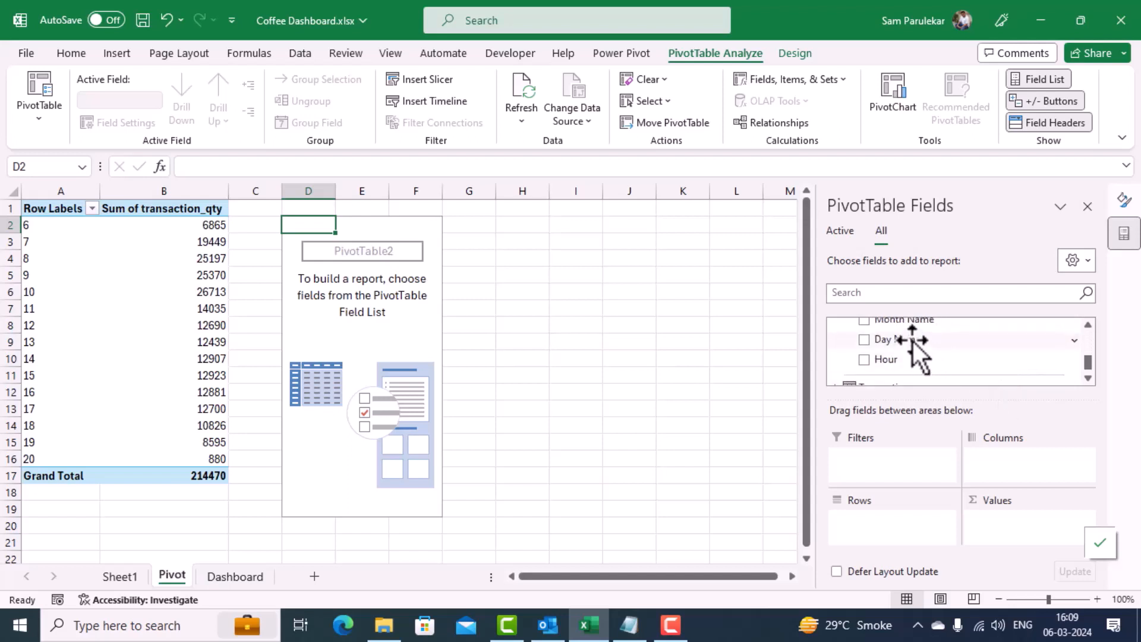
drag(911, 341, 888, 520)
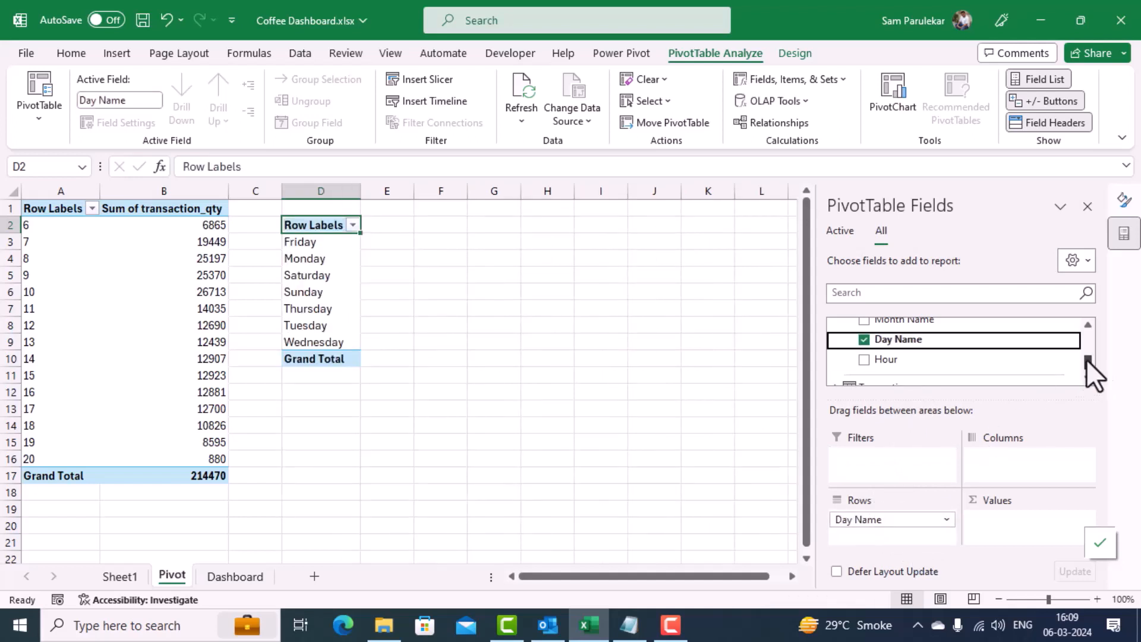
drag(1086, 360, 1088, 347)
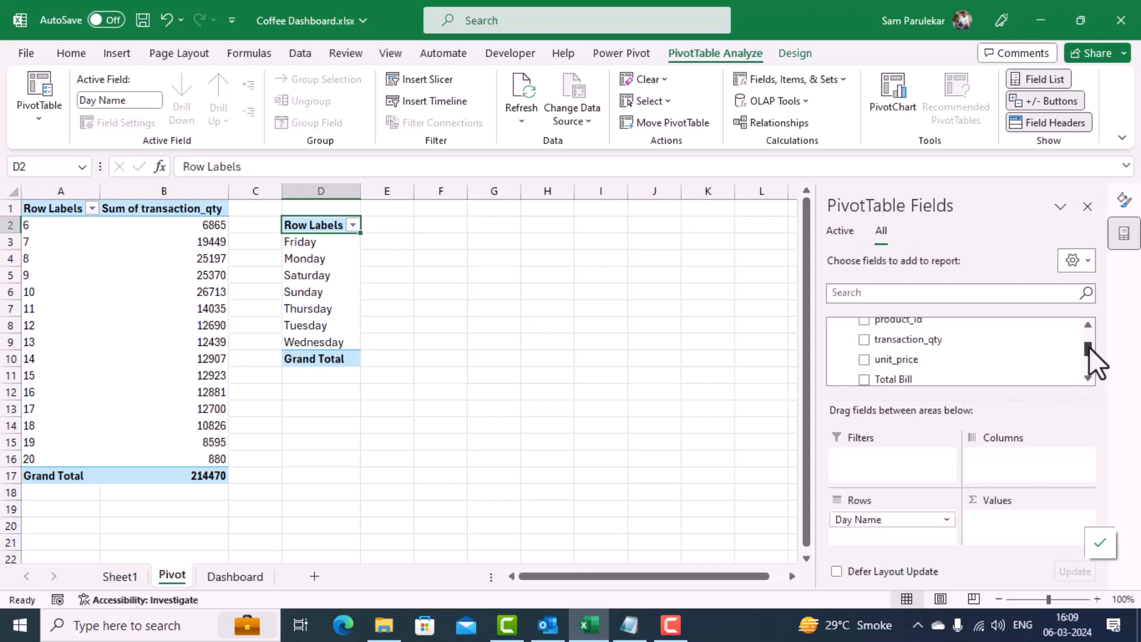
drag(896, 381, 998, 519)
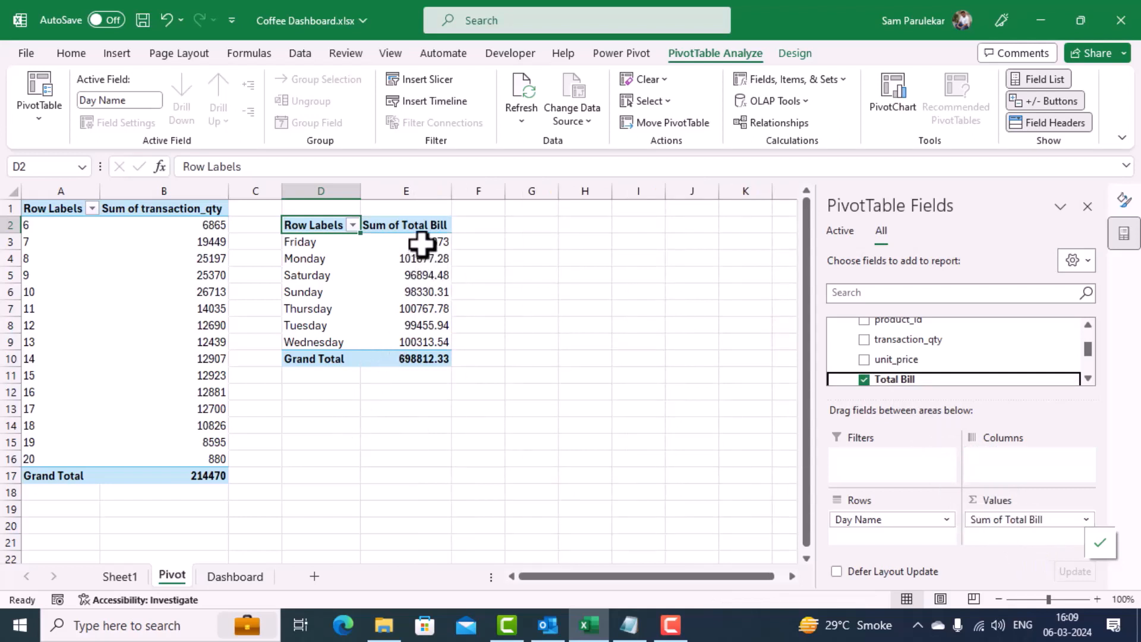
Step: Format the day-wise Total Bill sums, including the grand total, as accounting values in $ English (United States)
drag(423, 241, 415, 358)
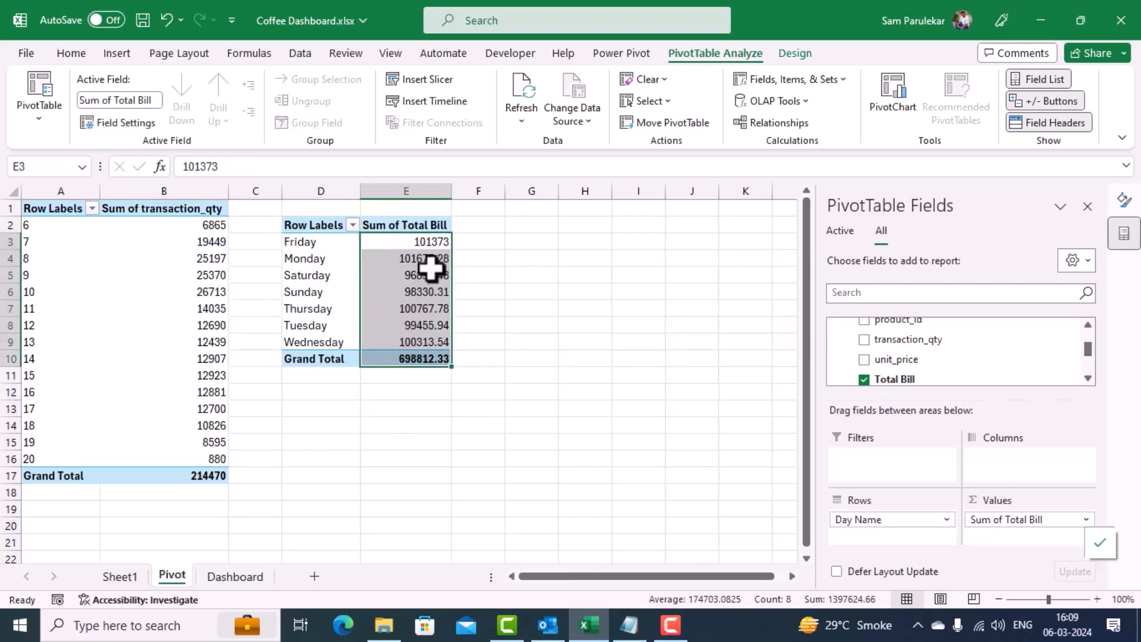
click(58, 48)
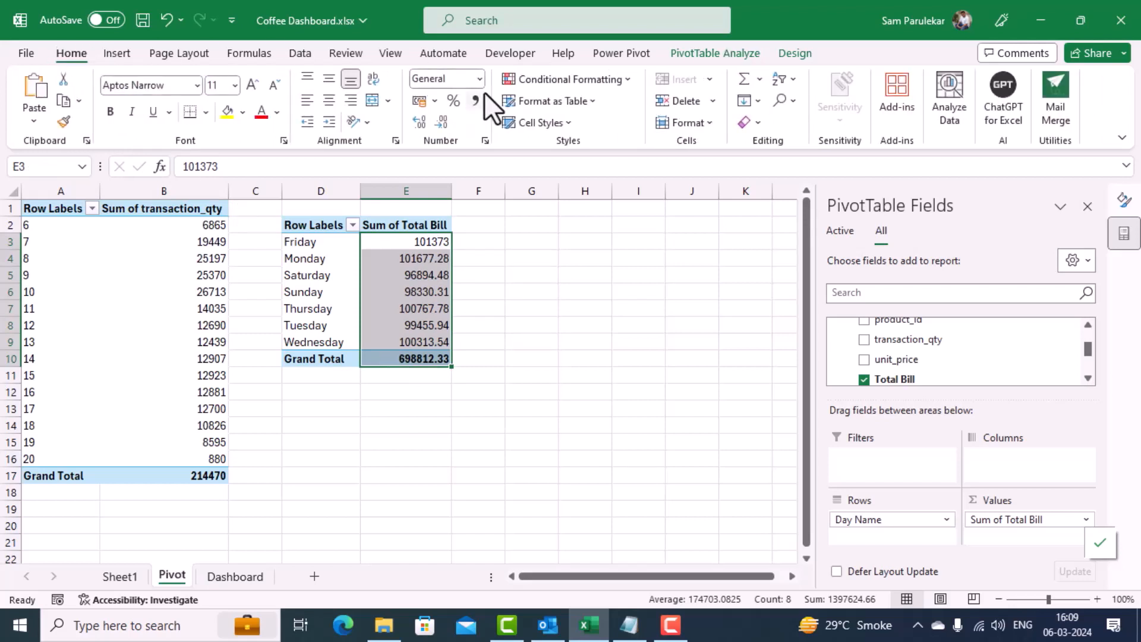
click(418, 106)
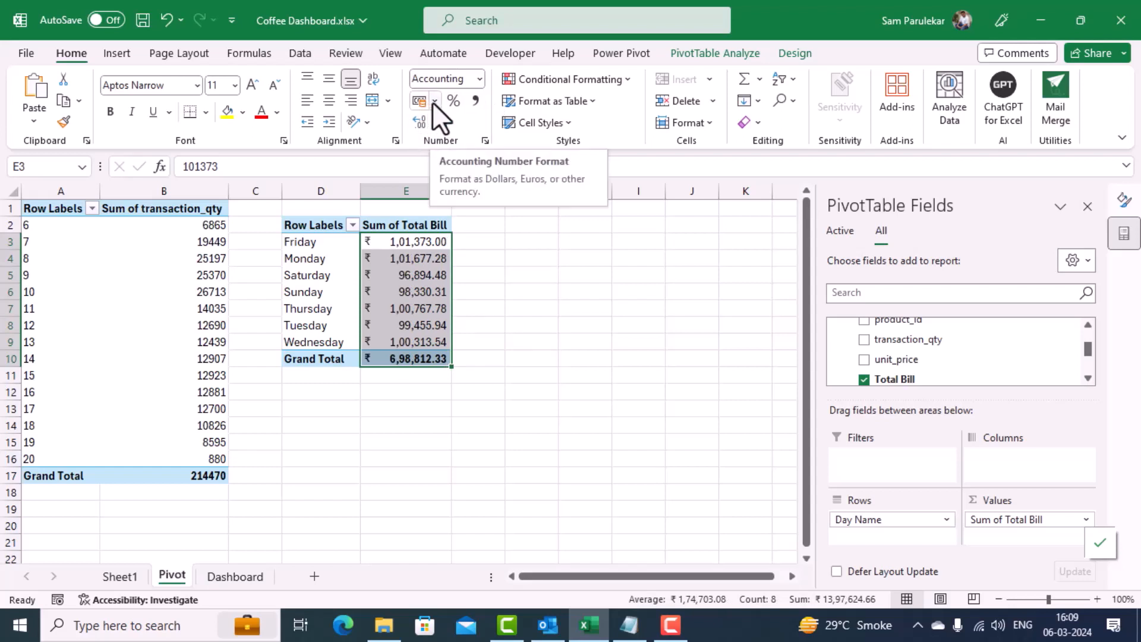
click(434, 101)
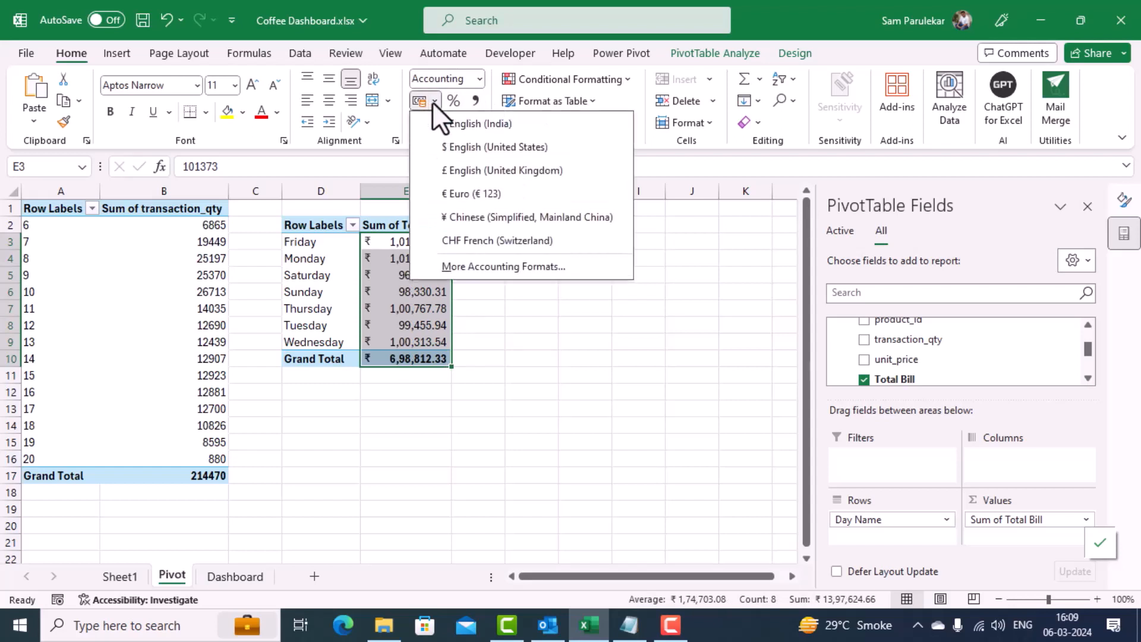
click(457, 147)
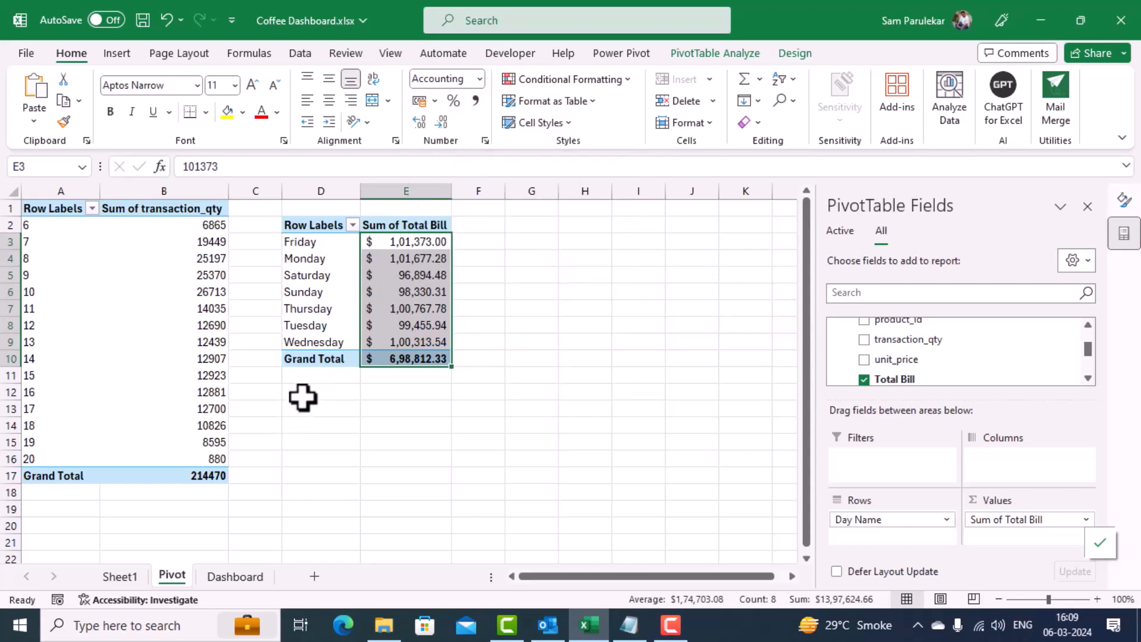
Step: Rename the day-wise total bill PivotTable as DaywiseTotalBill
click(288, 291)
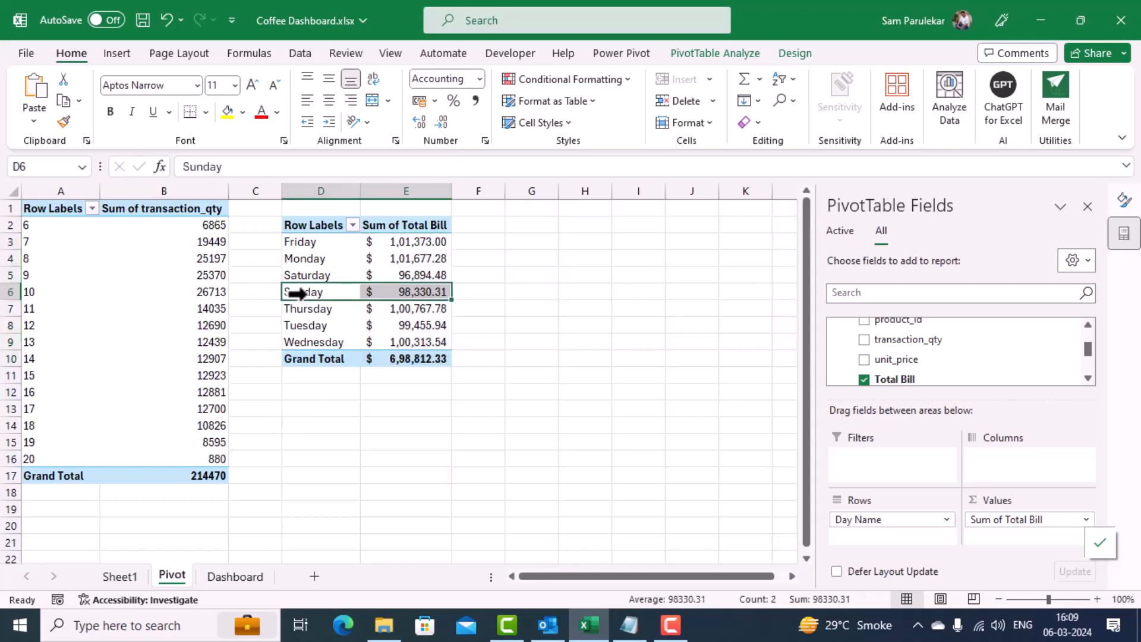
click(314, 257)
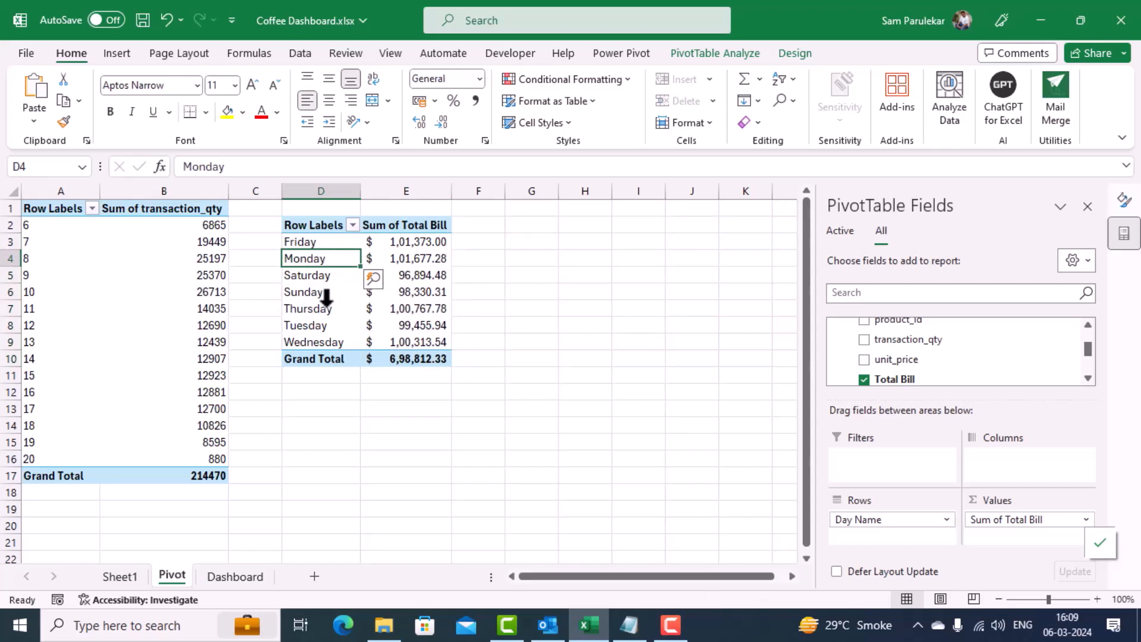
click(708, 62)
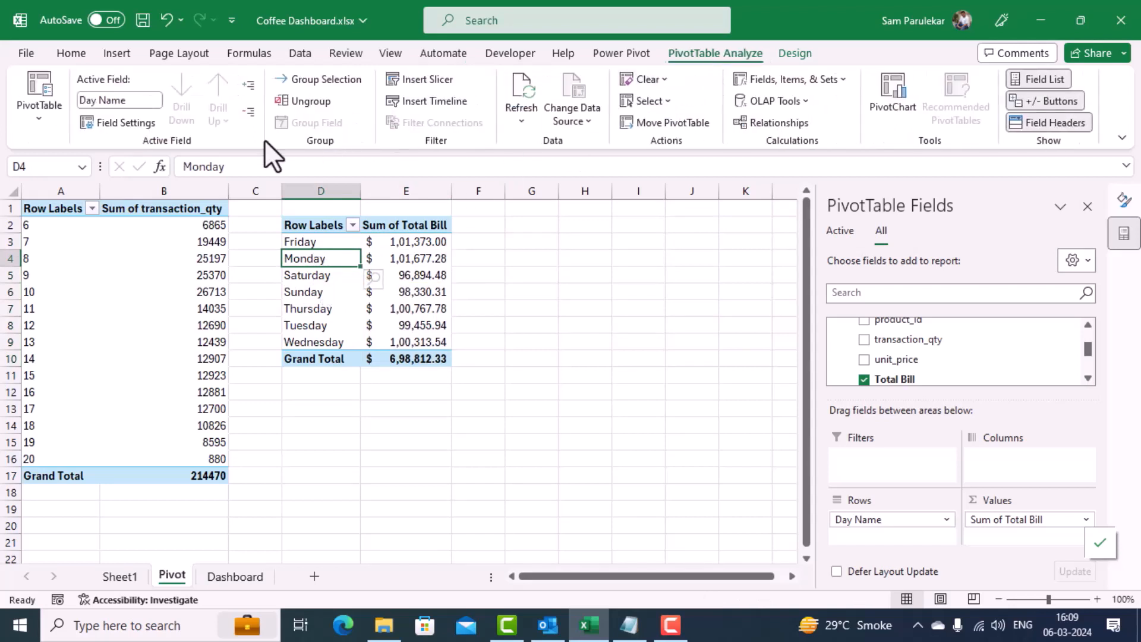
click(39, 119)
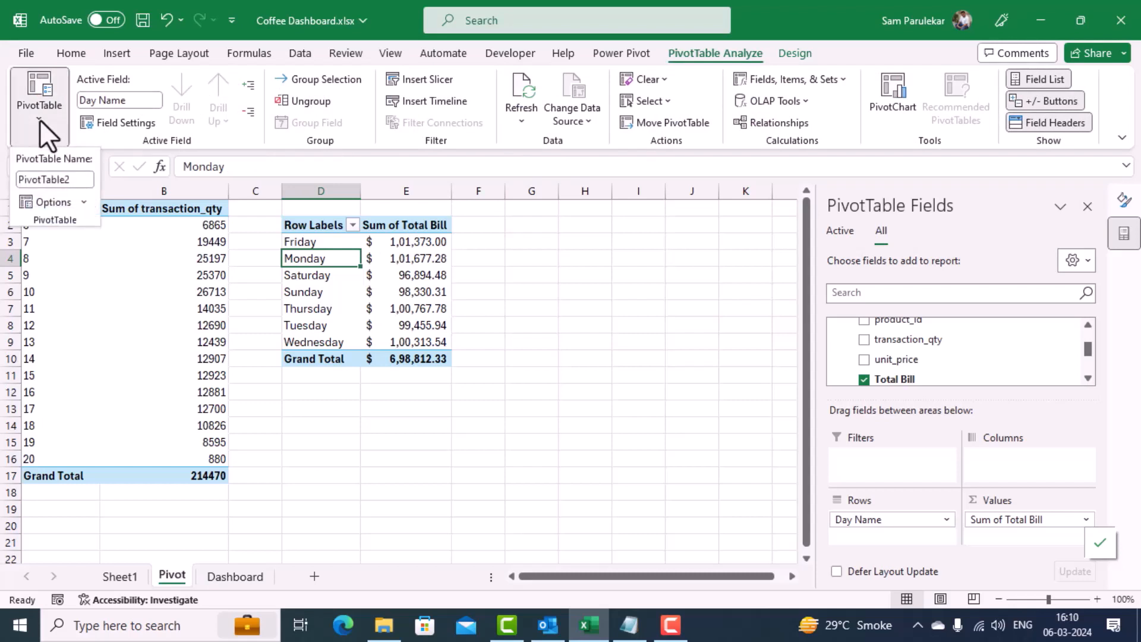
click(75, 179)
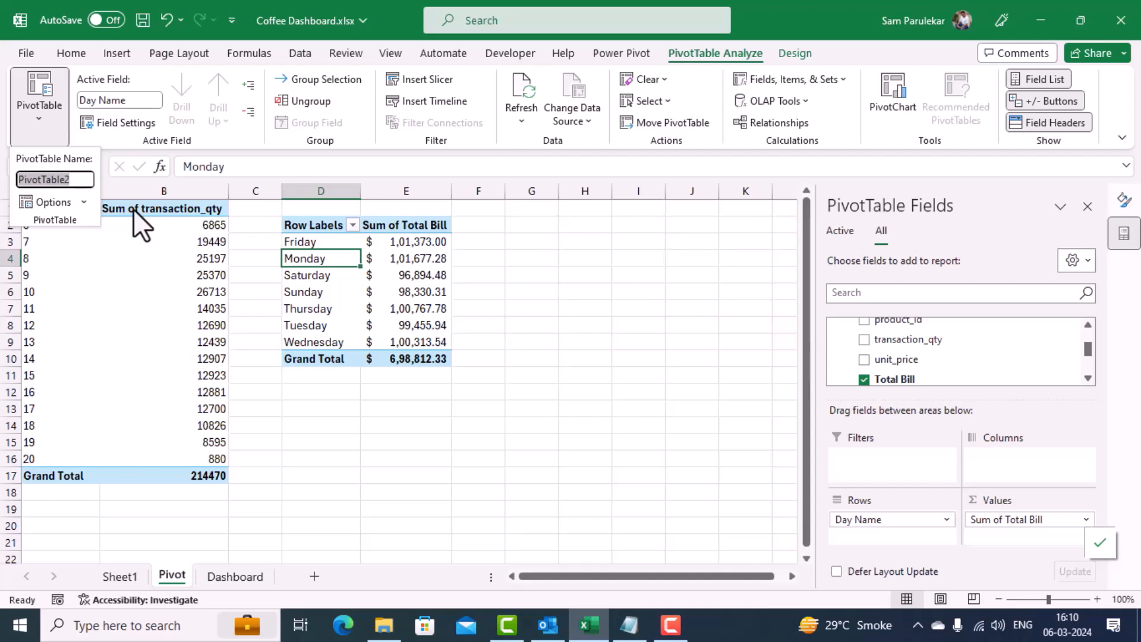
text(DaywiseTotal)
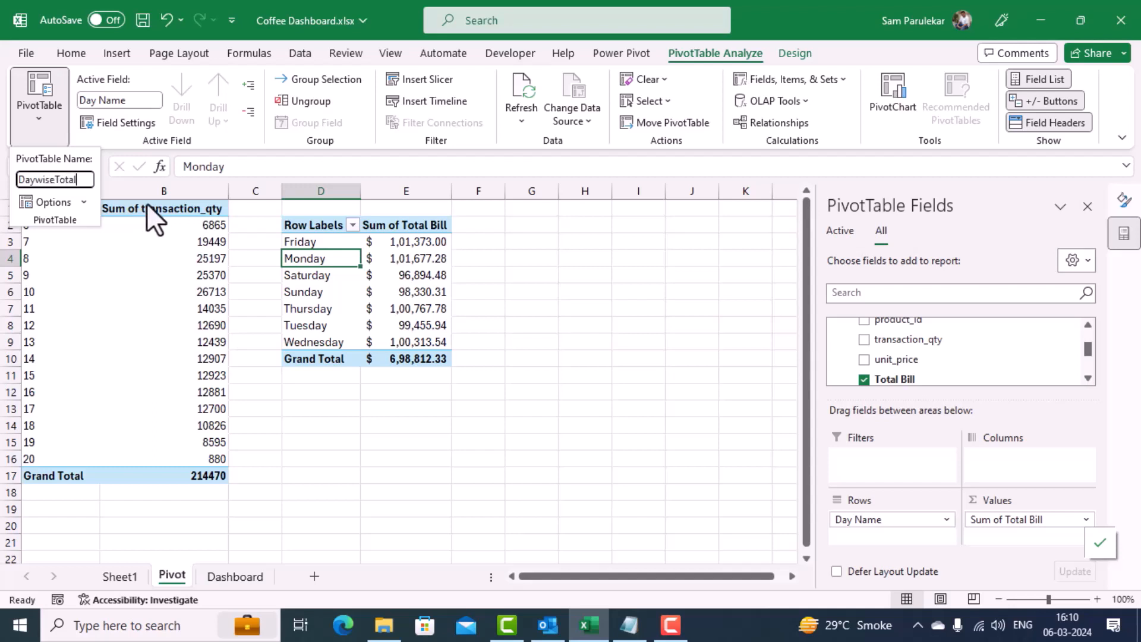
text(Bill)
key(Return)
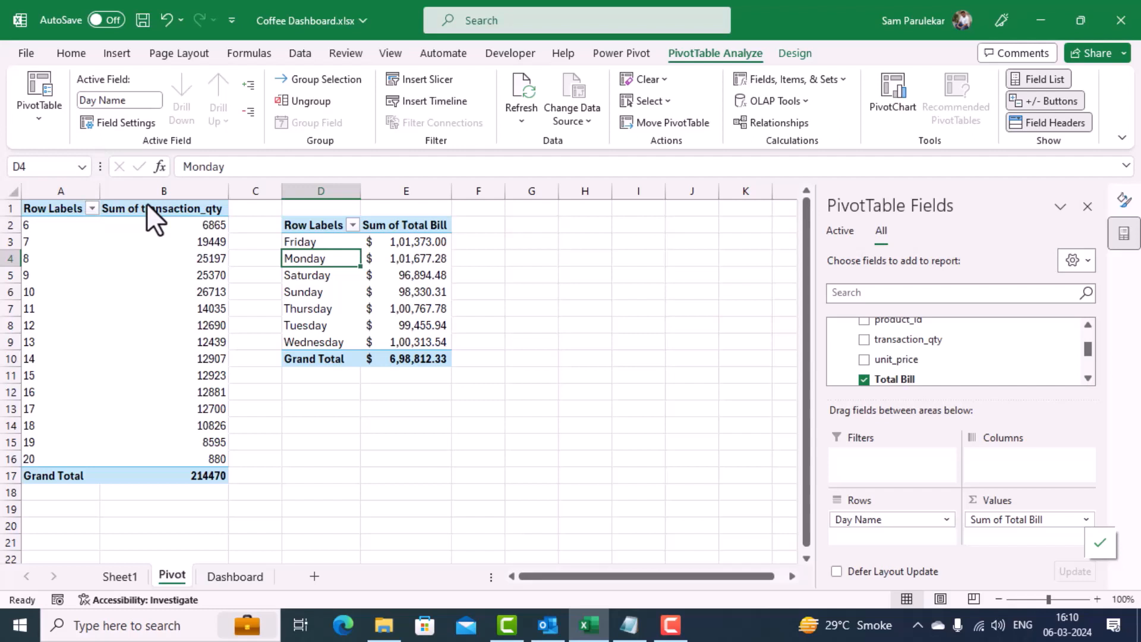
Step: Insert another PivotTable from the Data Model at cell D12, below the day-wise table
click(301, 398)
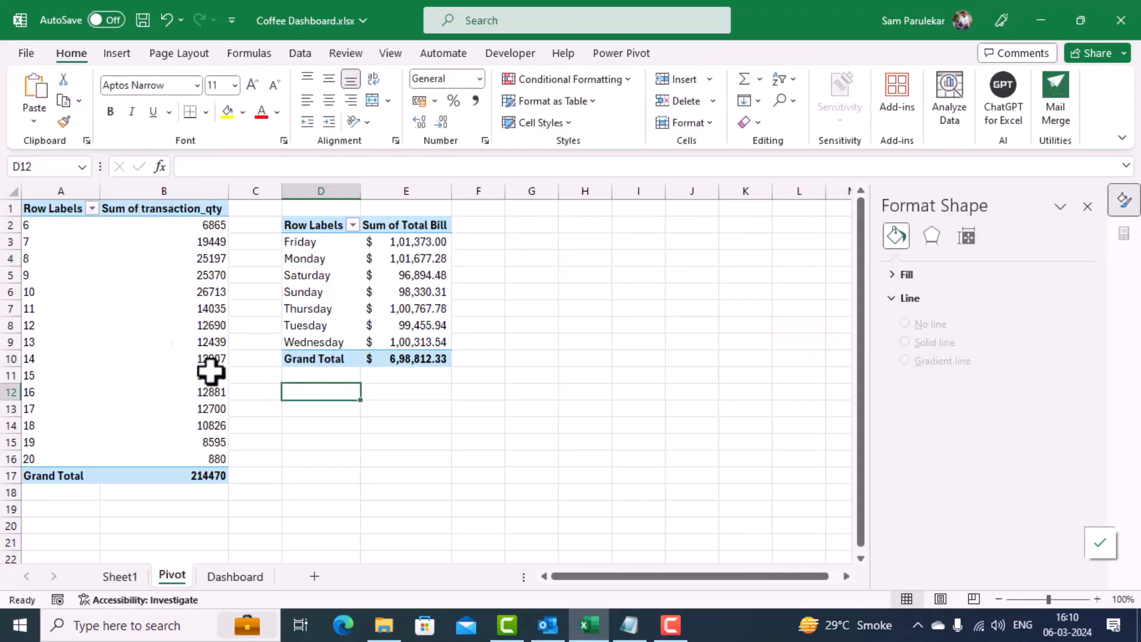
click(116, 57)
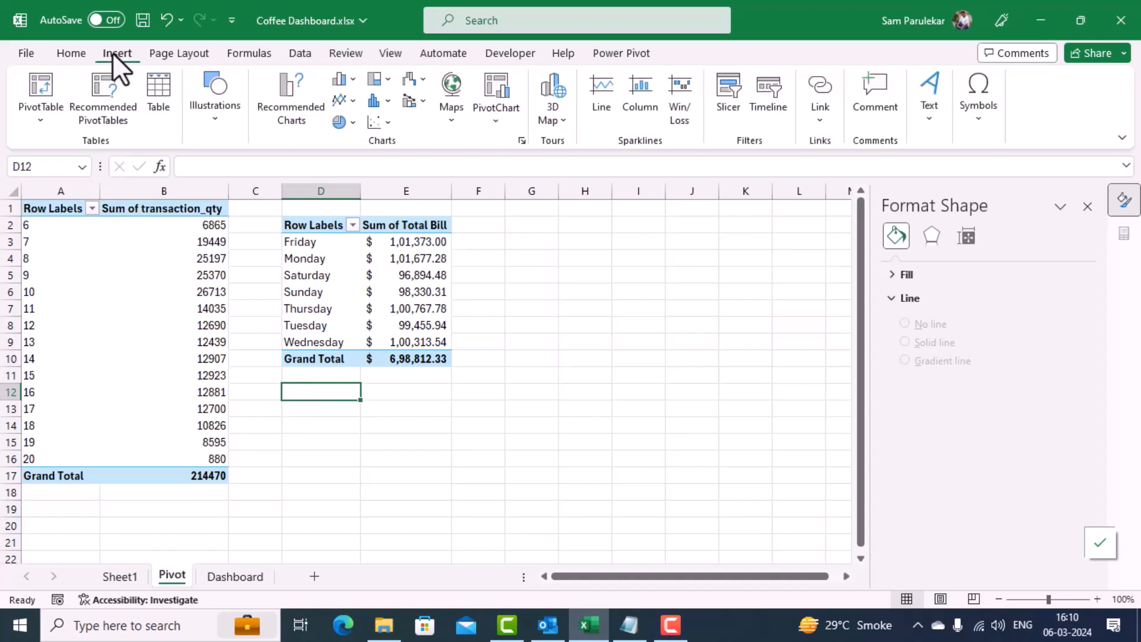
click(41, 120)
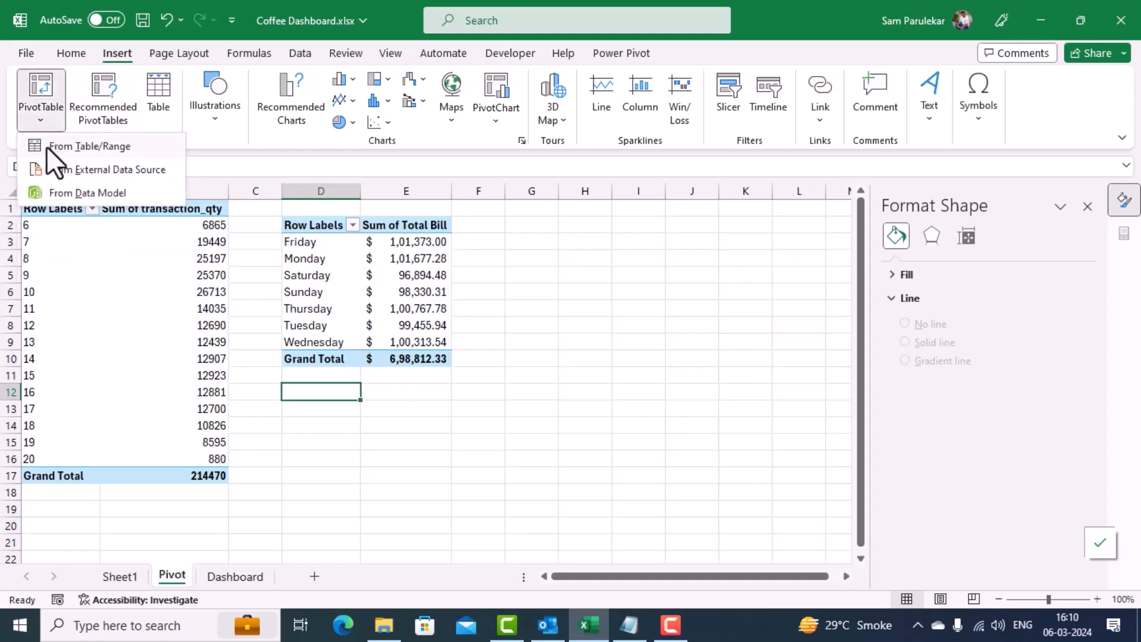
click(50, 192)
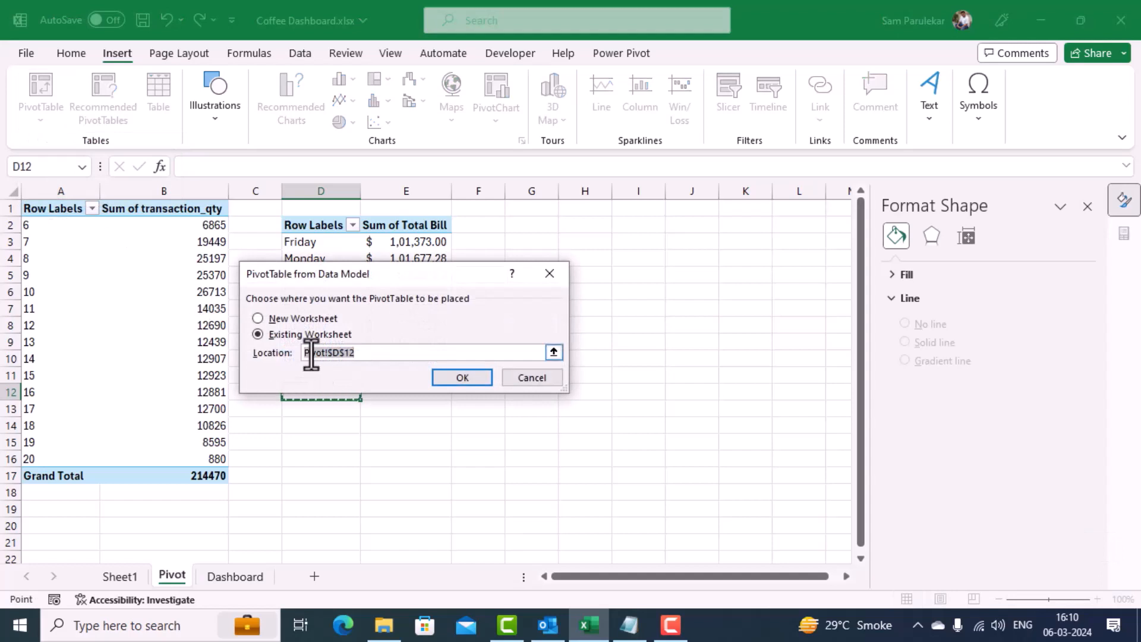
click(461, 378)
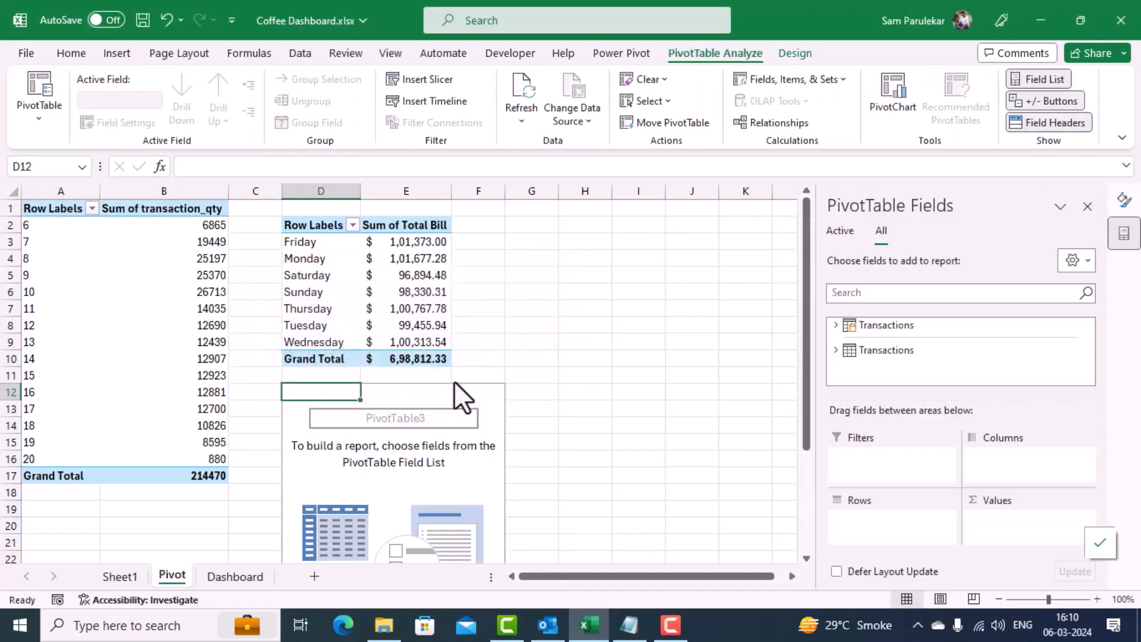
Step: Build the PivotTable at D12 from the Transactions table with Month Name as rows and Total Bill summed as values
click(833, 326)
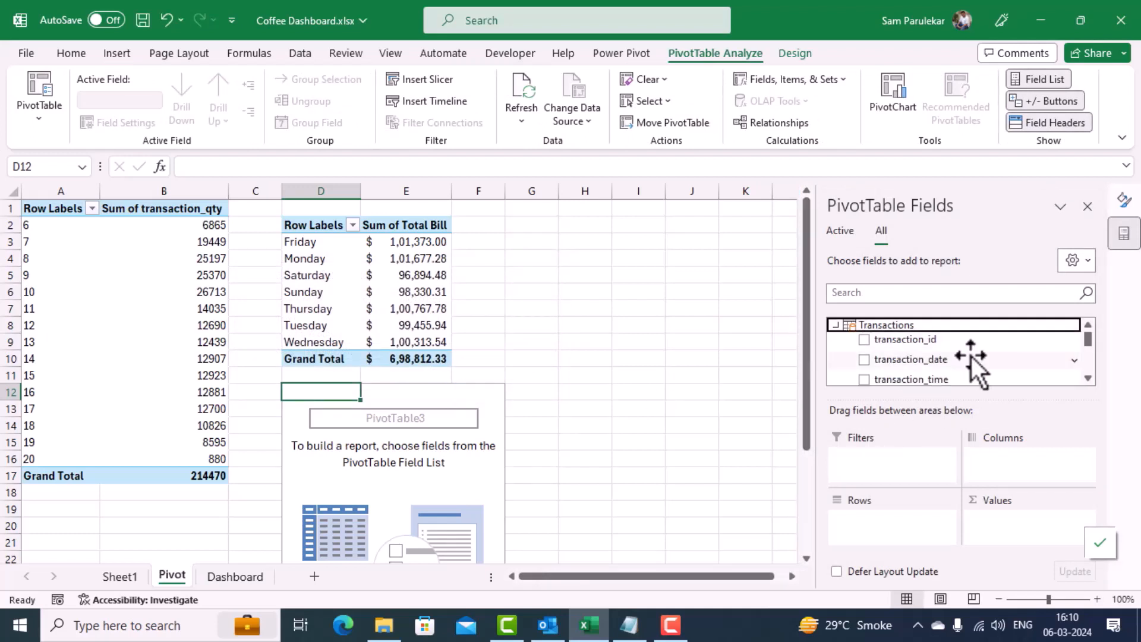
drag(1089, 342, 1089, 363)
drag(942, 360, 903, 517)
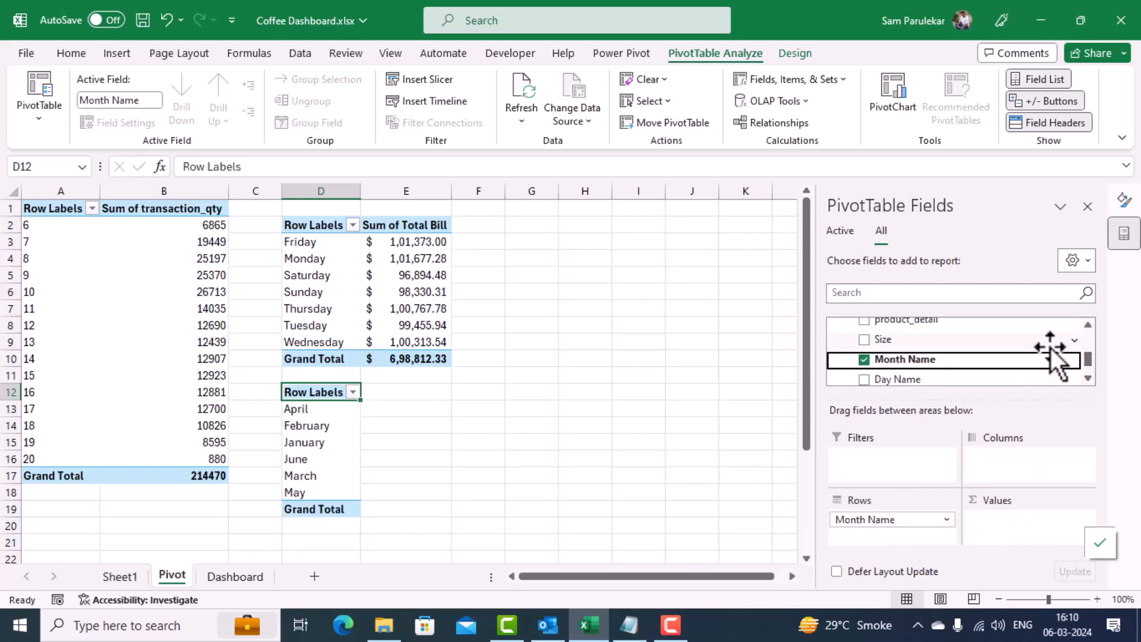
scroll(1086, 356, up, 1)
drag(1088, 354, 1089, 348)
drag(921, 356, 1013, 523)
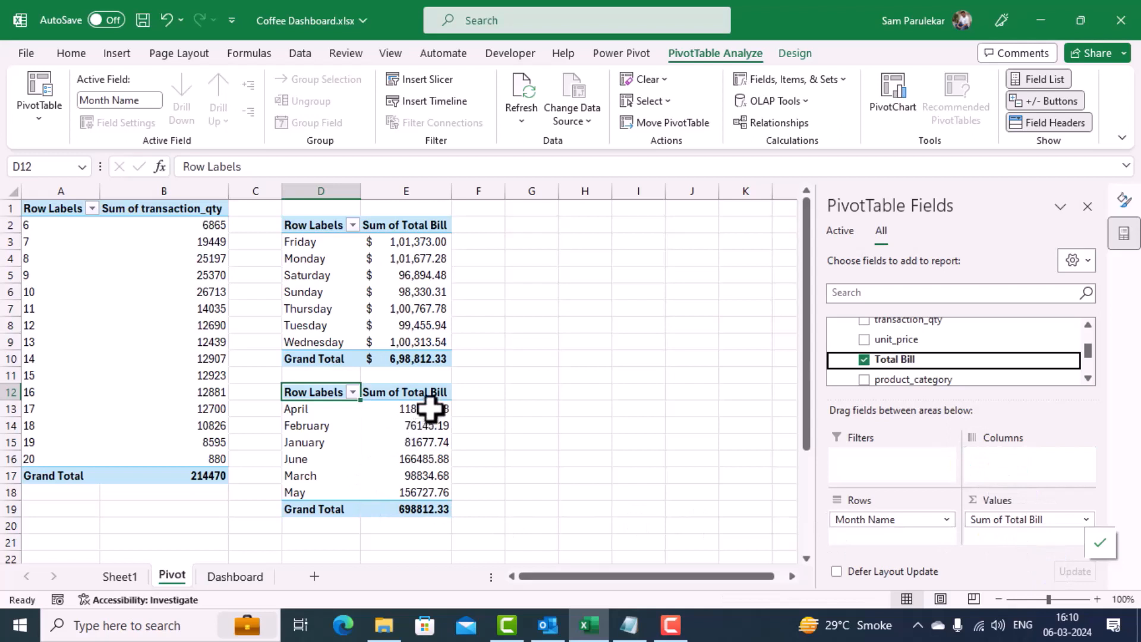
Step: Format the monthly Total Bill sums in E13:E19 as accounting values in $ English (United States)
drag(431, 408, 417, 505)
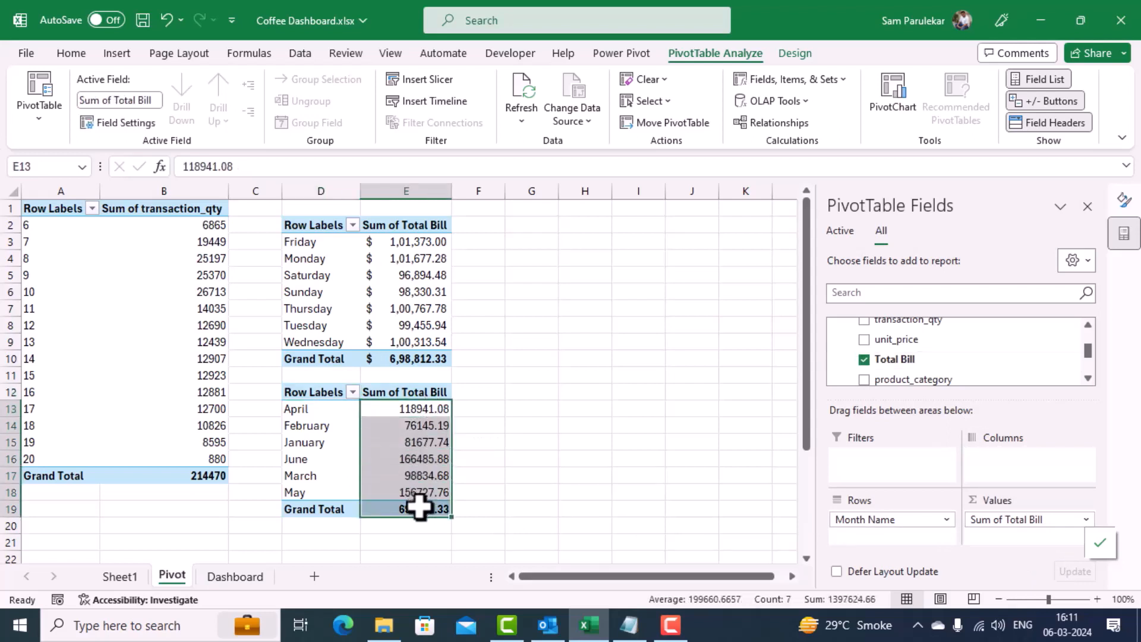
click(73, 51)
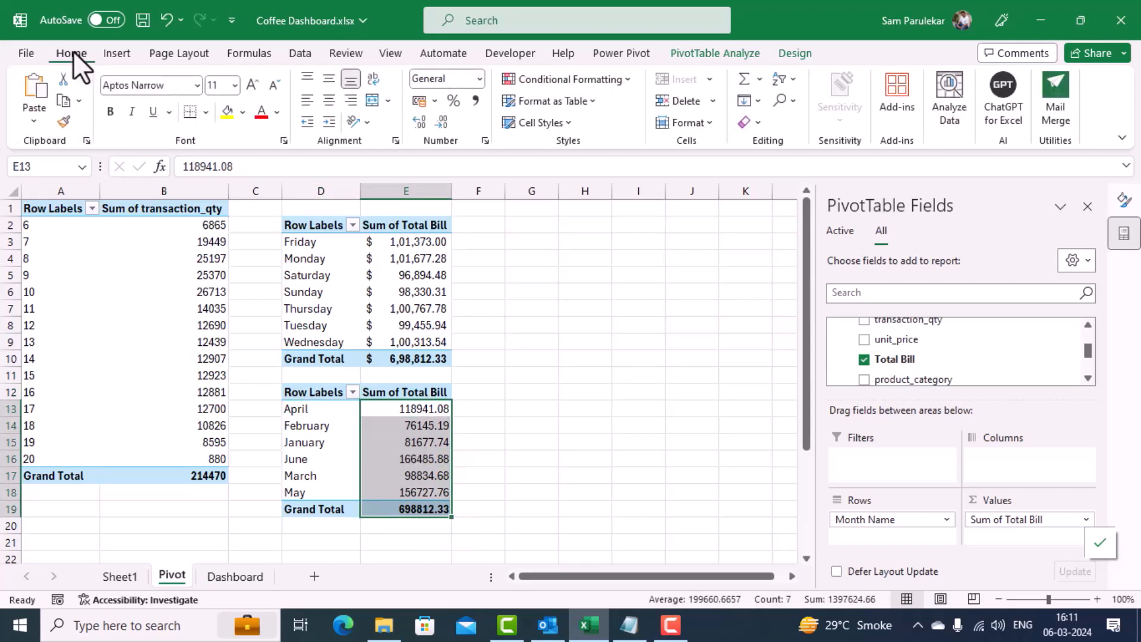
click(417, 101)
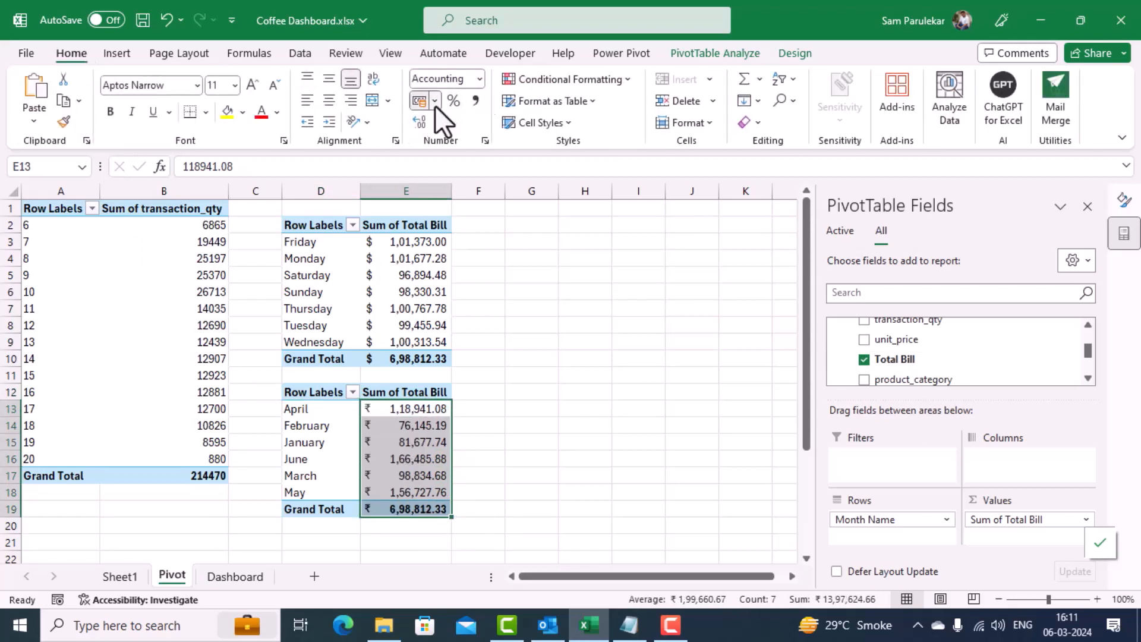
click(435, 103)
click(447, 149)
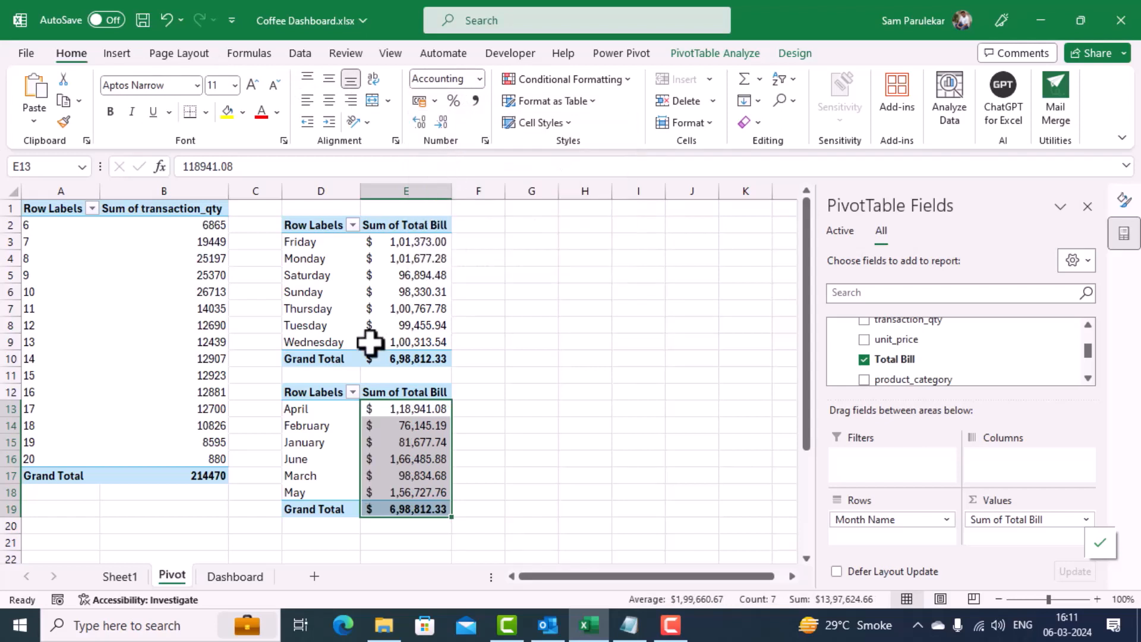
Step: Rename the month-wise total bill PivotTable as MonthwiseTotalBill
click(318, 442)
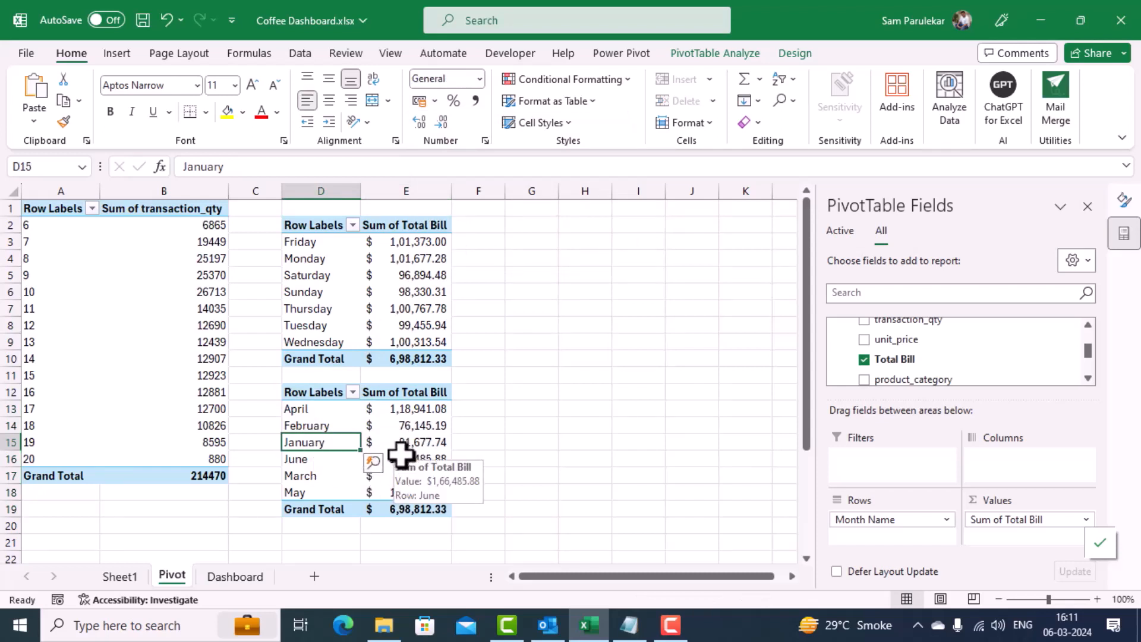
click(728, 57)
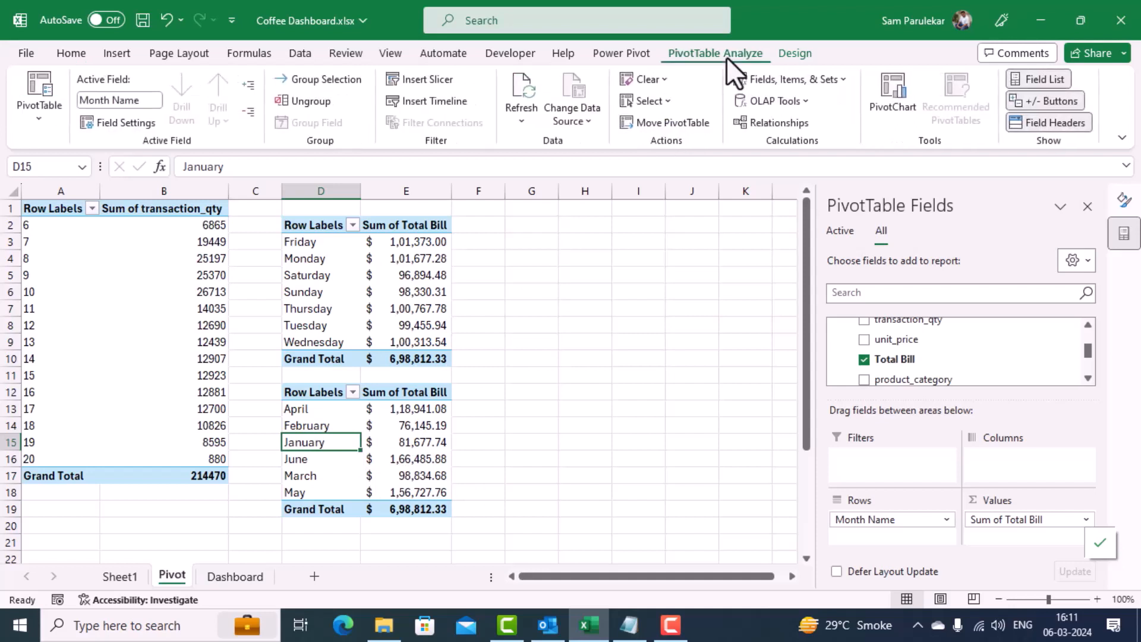
click(38, 119)
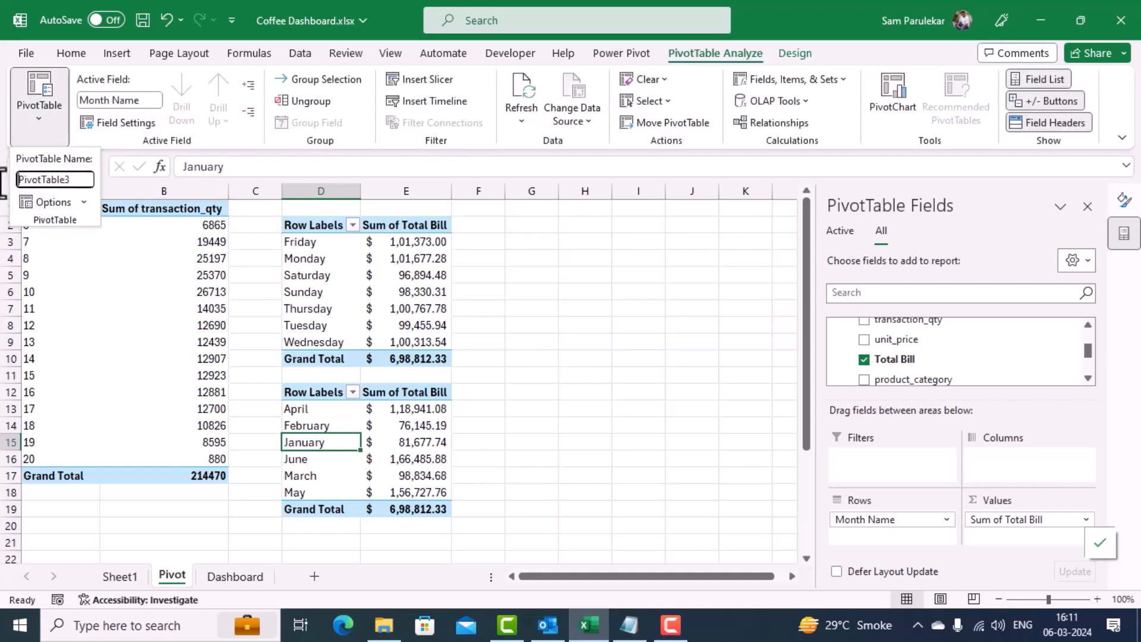
click(84, 184)
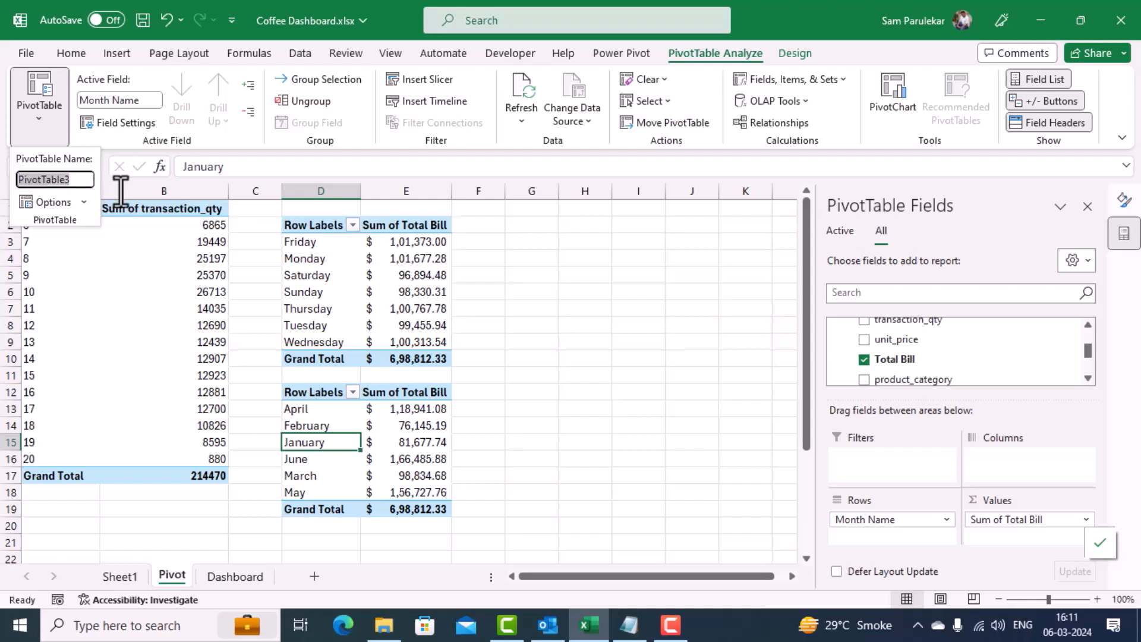
text(MonthwiseTotalB)
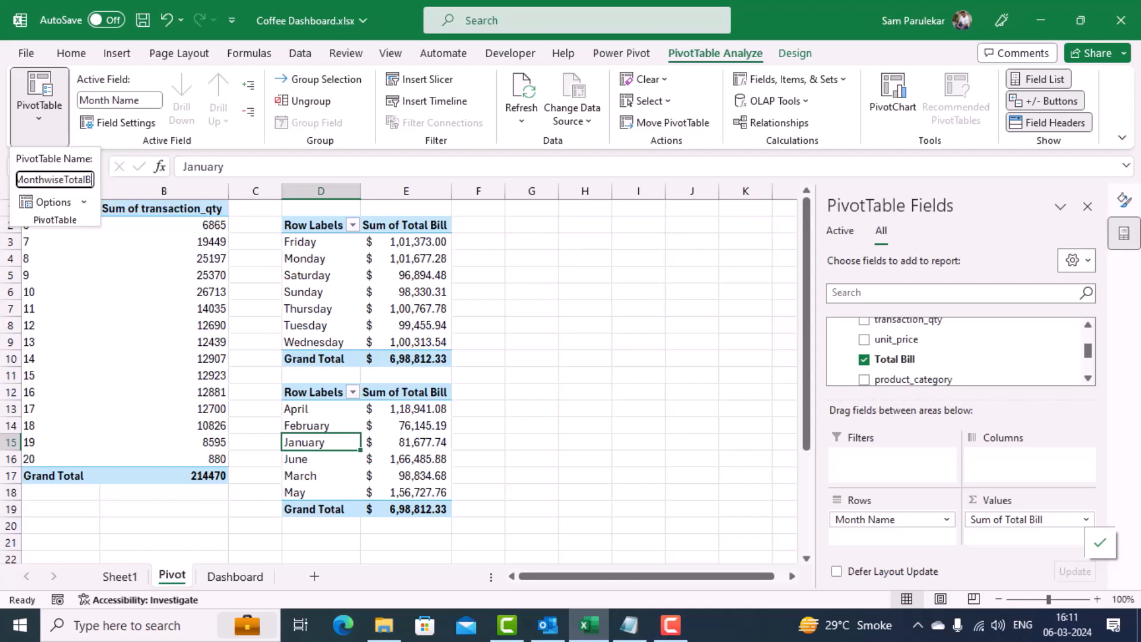
text(ill)
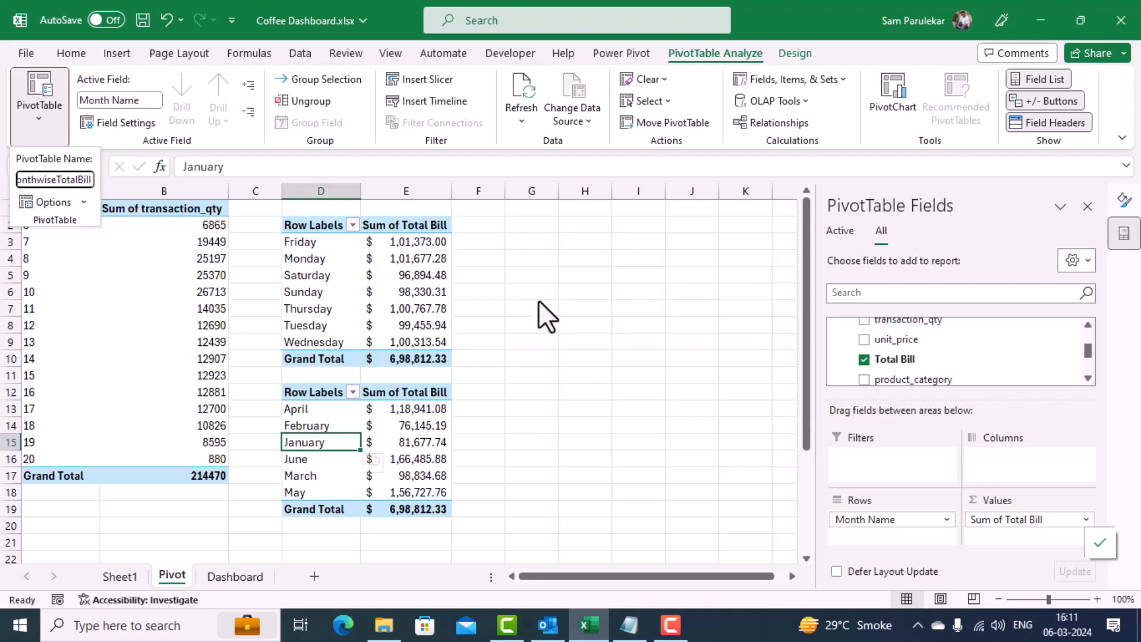
key(Return)
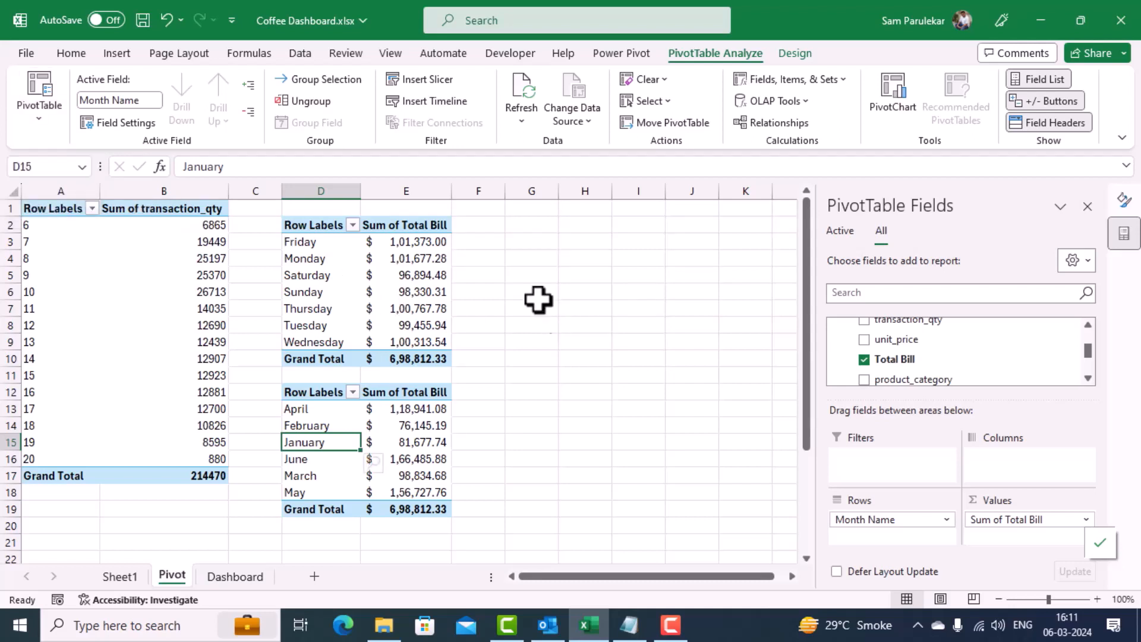
Step: Check the PivotTable names assigned to the month-wise, day-wise and hourly quantity tables
click(394, 426)
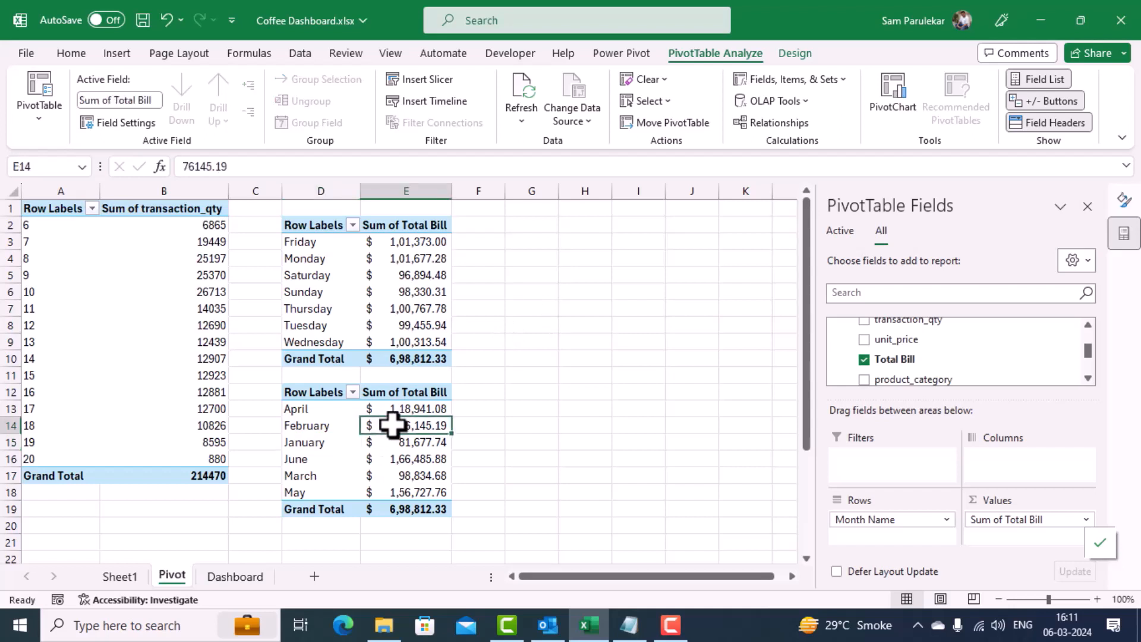
click(35, 118)
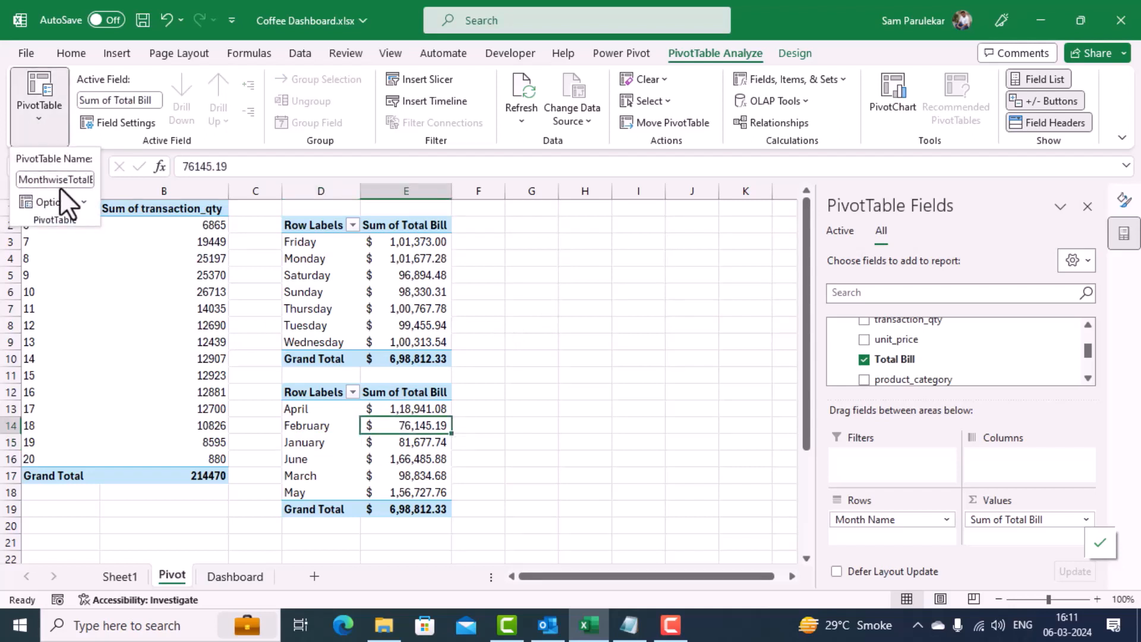
click(550, 372)
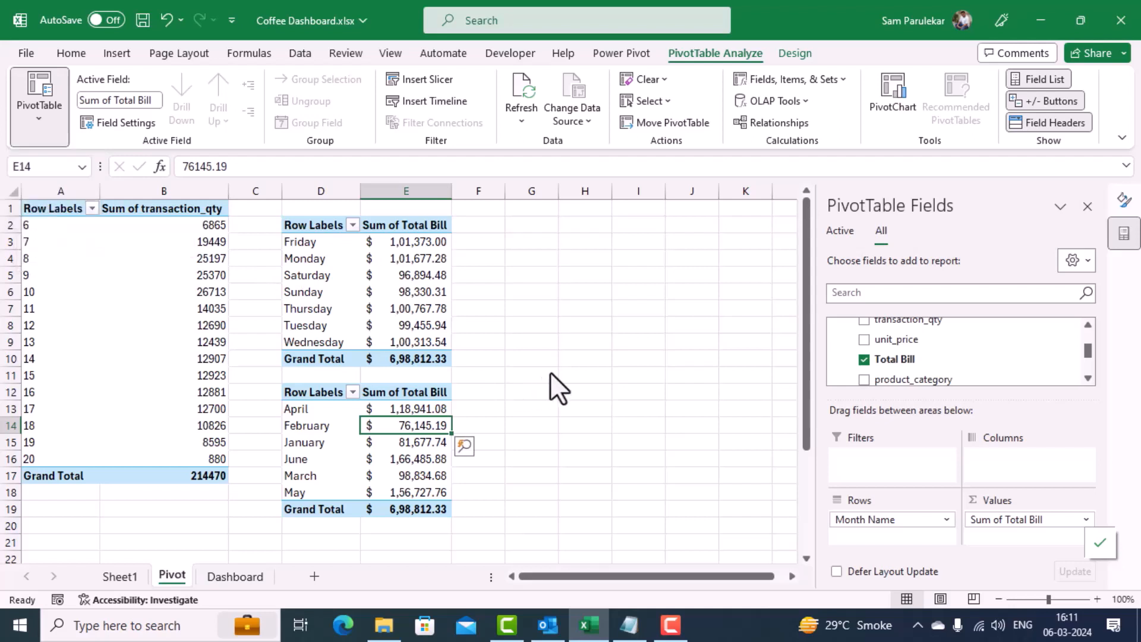
click(389, 294)
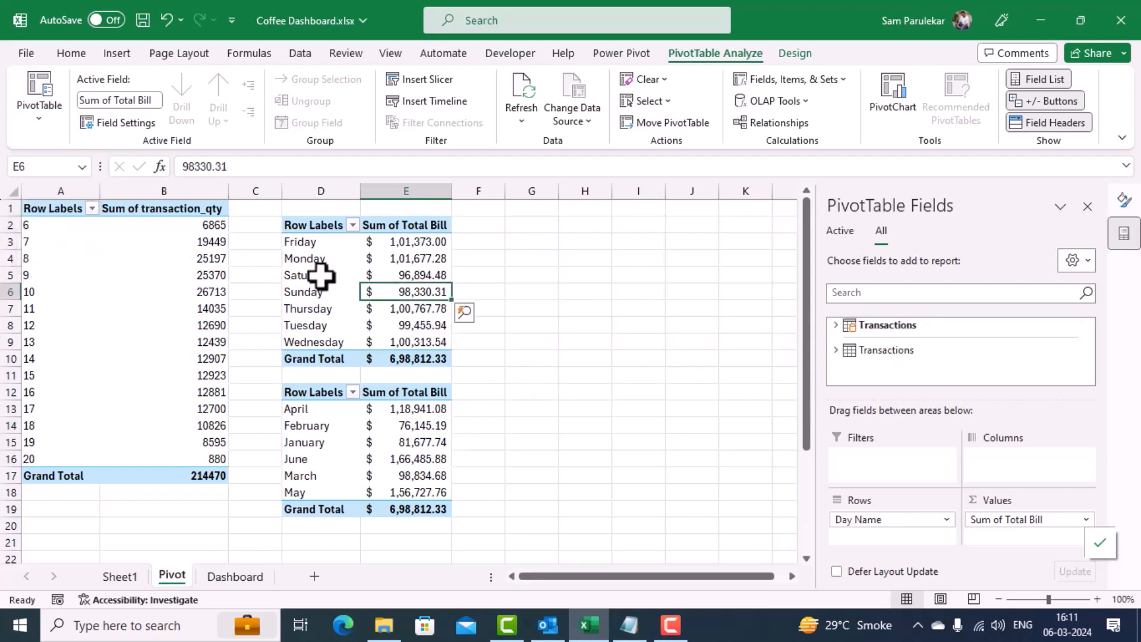
click(33, 121)
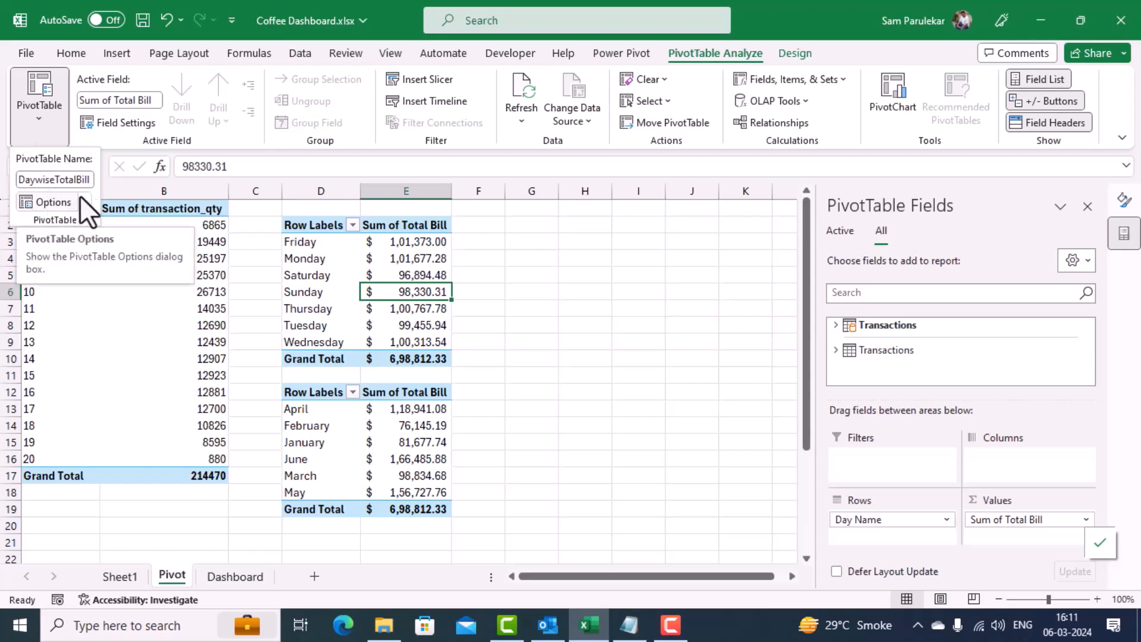
click(527, 330)
click(606, 337)
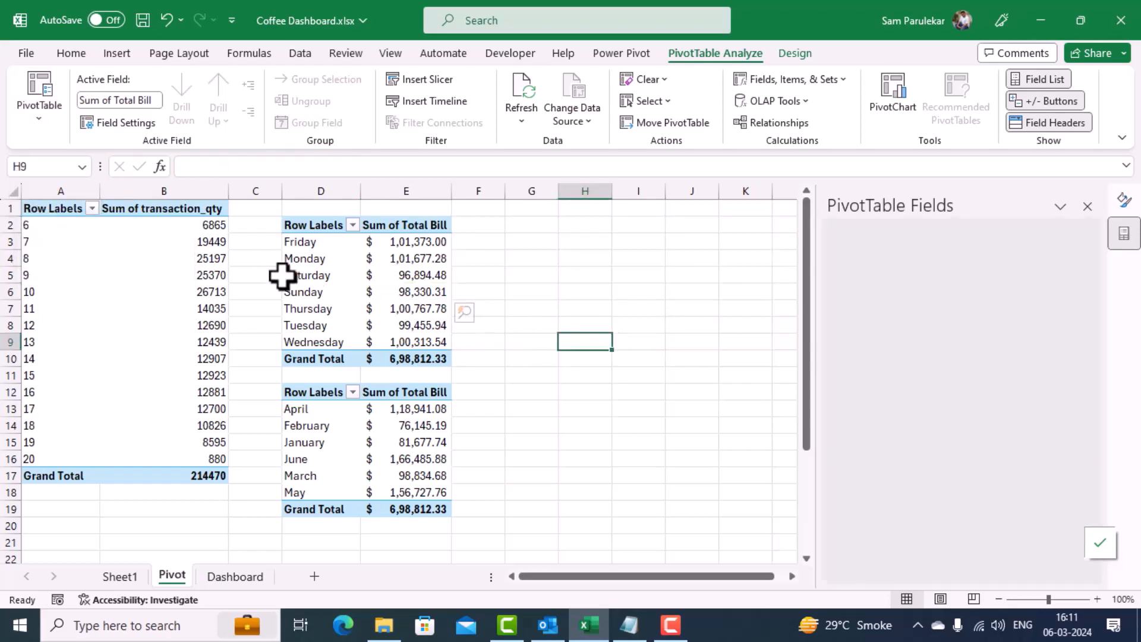
click(133, 260)
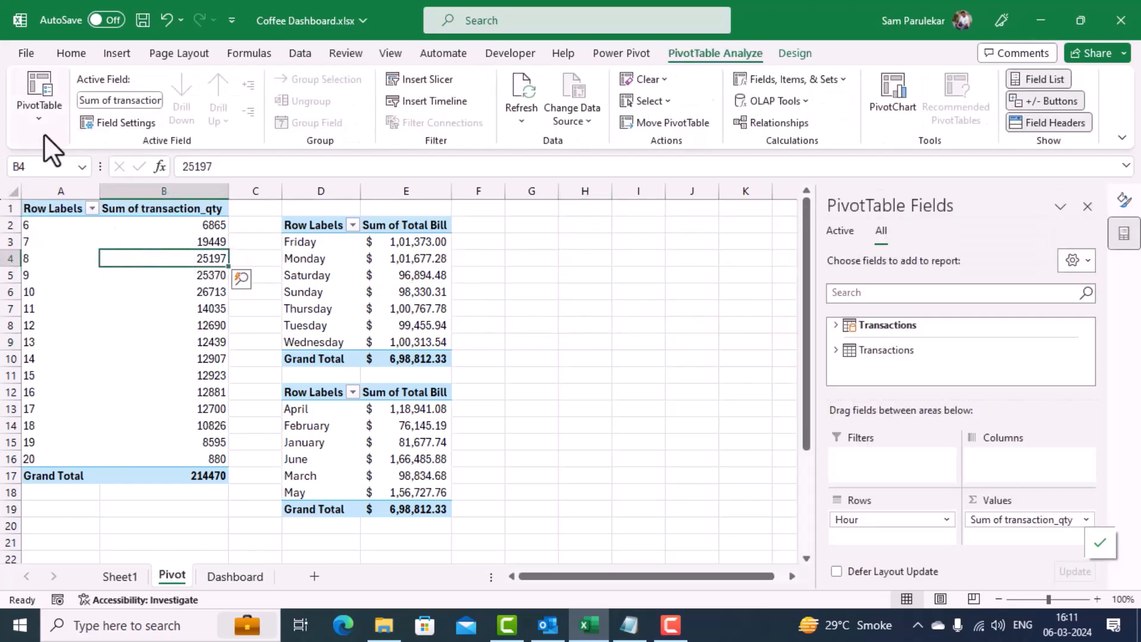
click(38, 120)
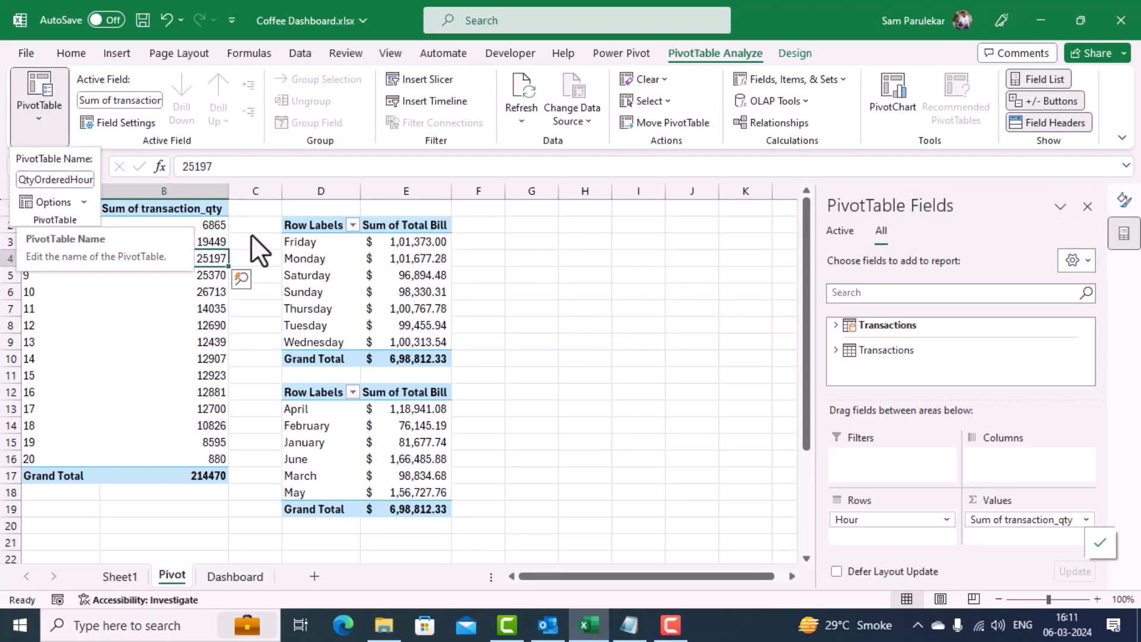
click(560, 358)
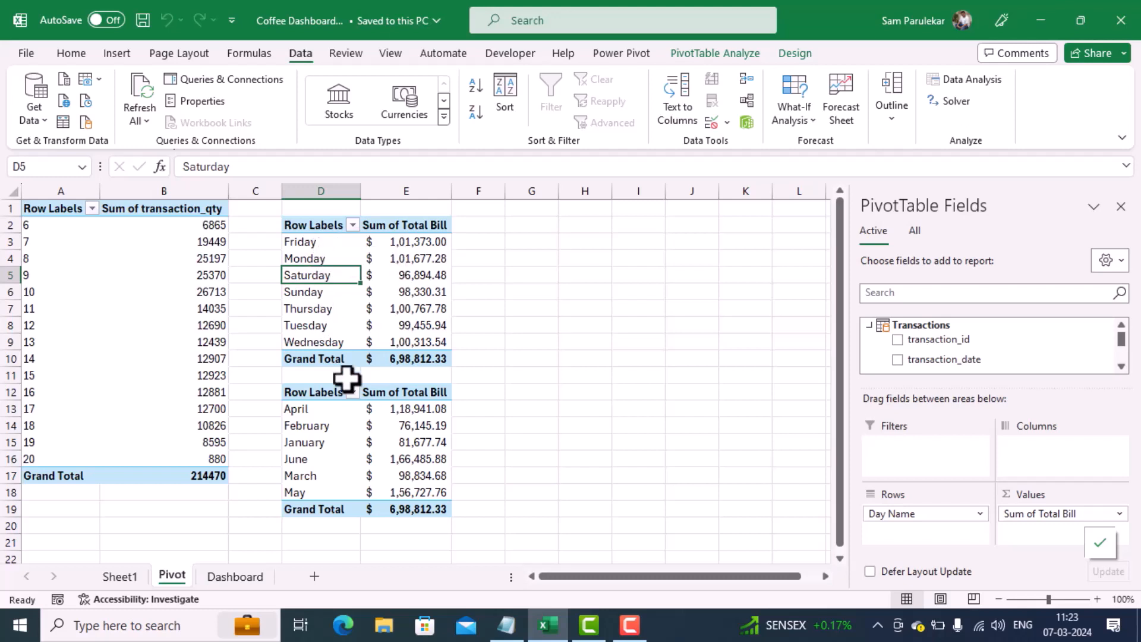
Step: Launch the Power Query Editor and open the Transactions query
click(338, 414)
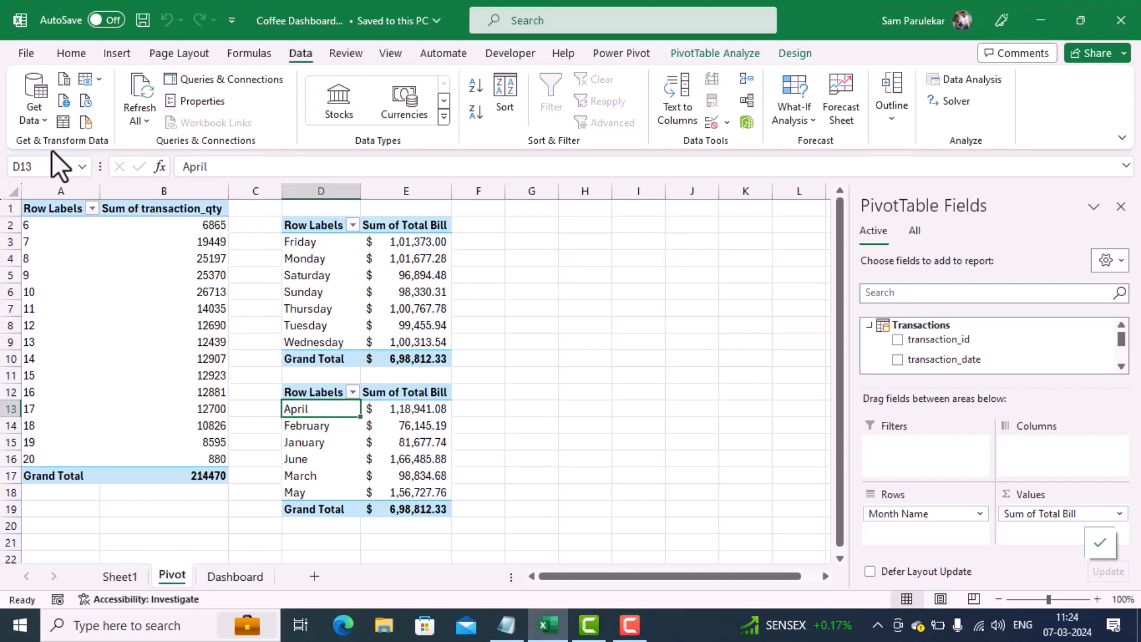
click(44, 118)
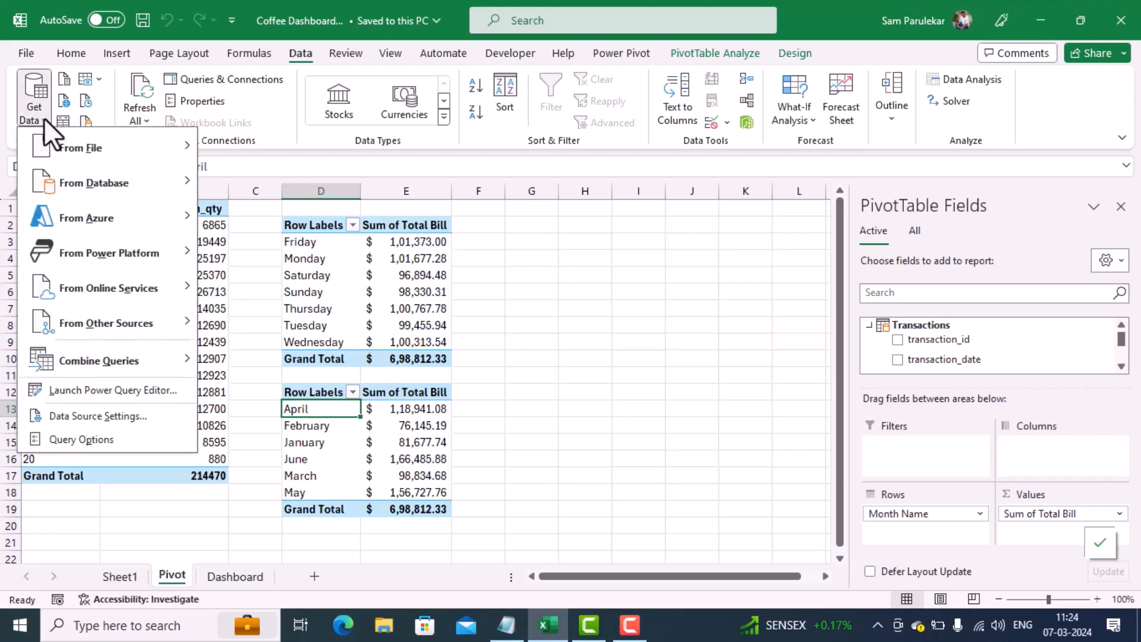
click(94, 389)
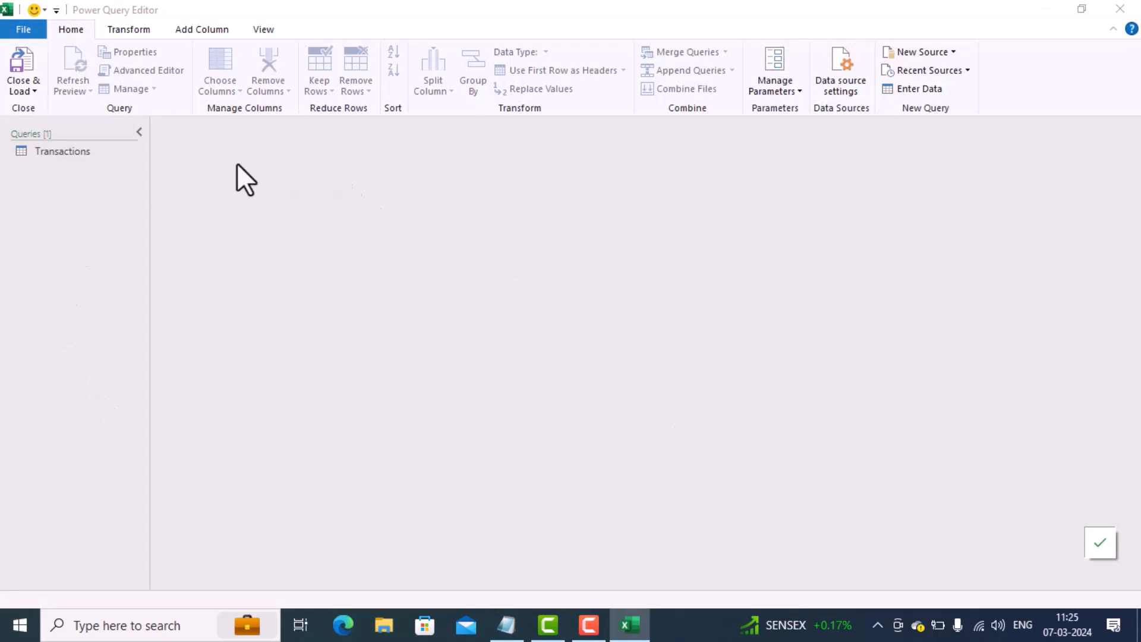
click(100, 152)
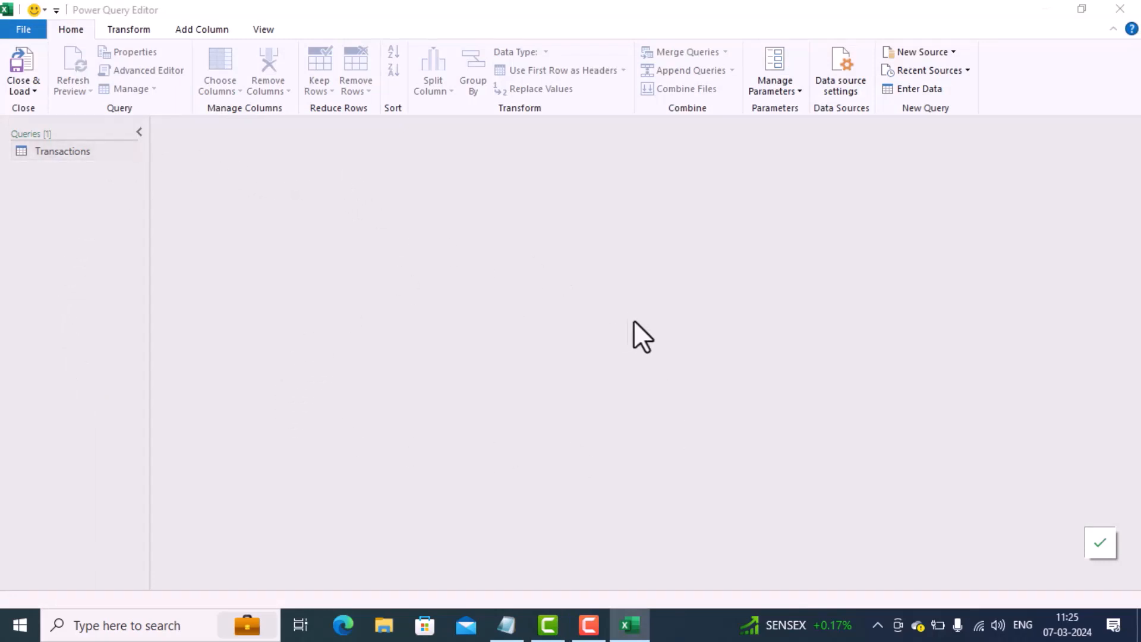
click(76, 156)
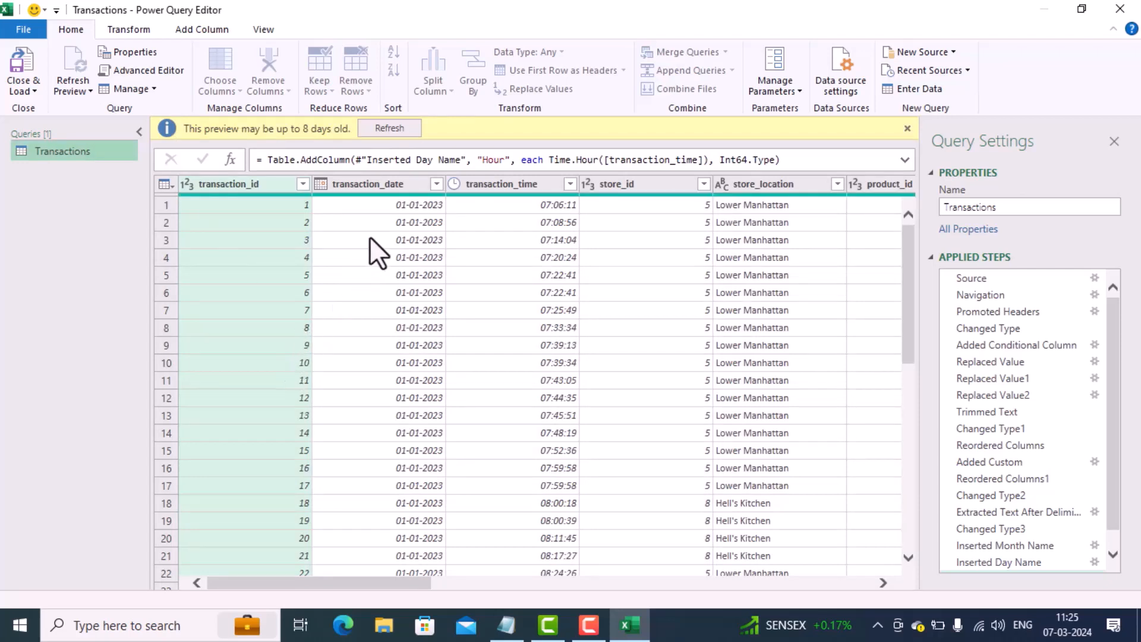
Step: Refresh the Transactions preview and add a Day of Week column derived from transaction_date
click(401, 183)
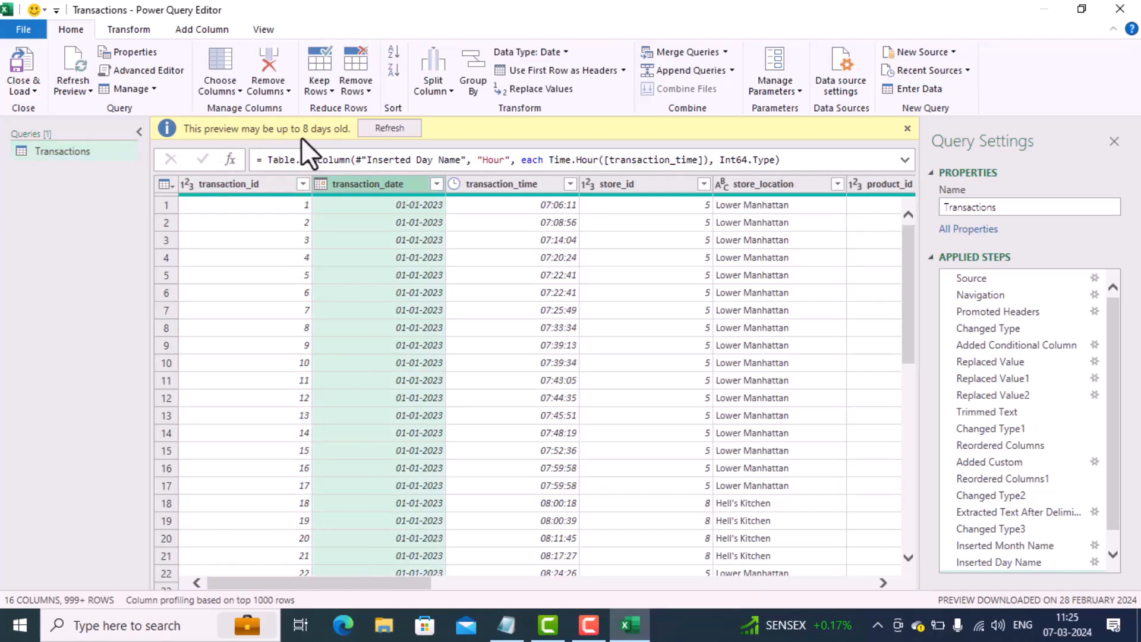
click(385, 128)
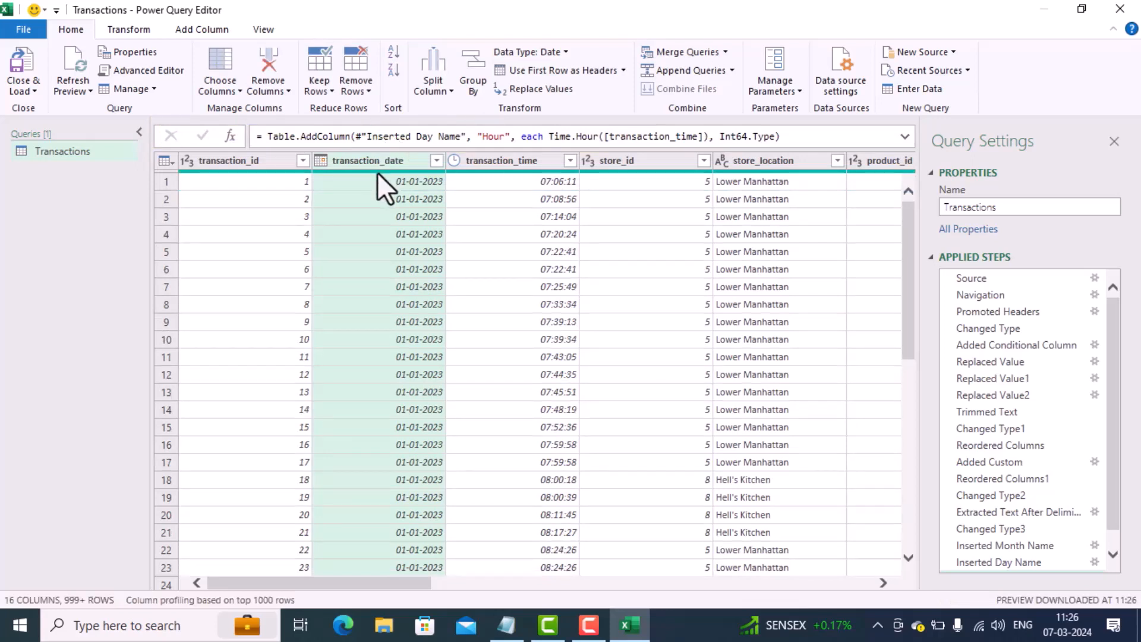
mouse_move(377, 173)
click(209, 28)
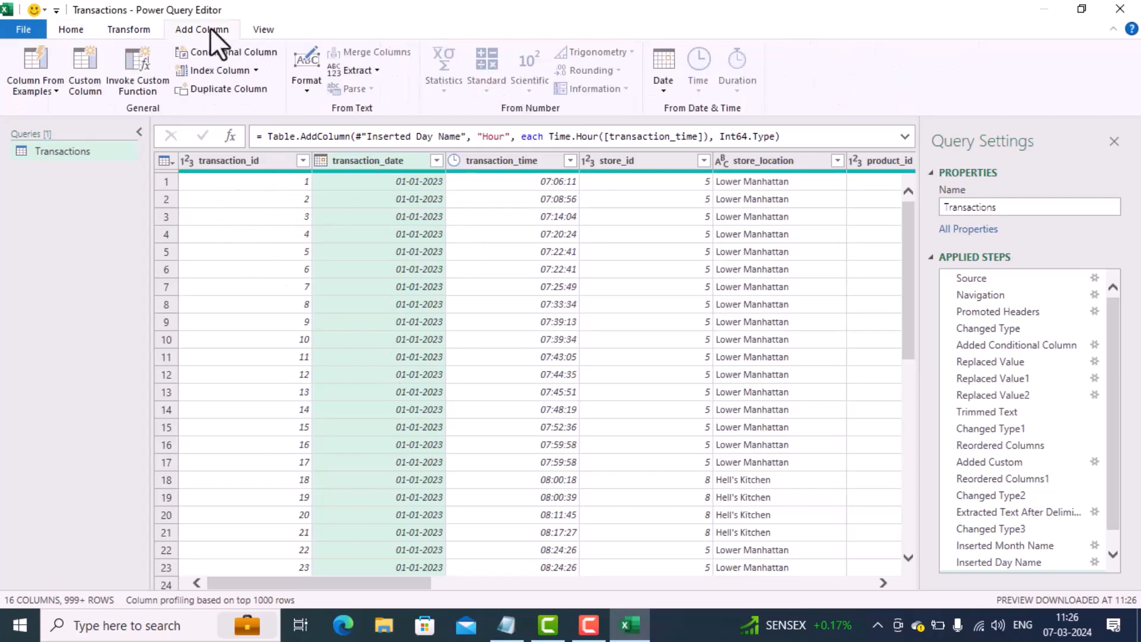
click(664, 86)
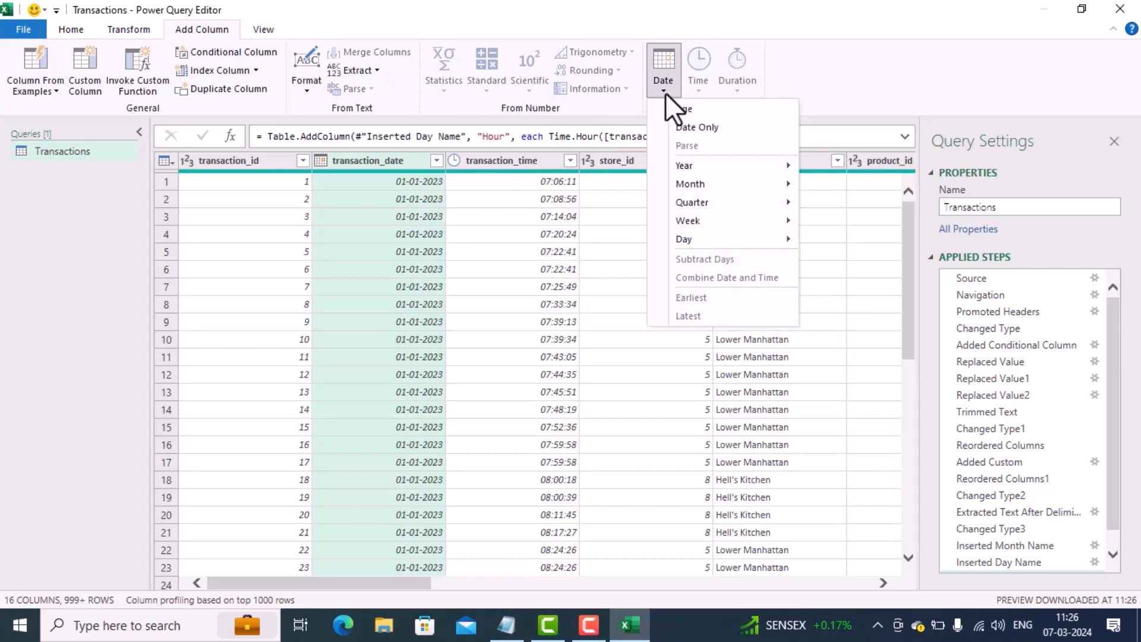
mouse_move(679, 244)
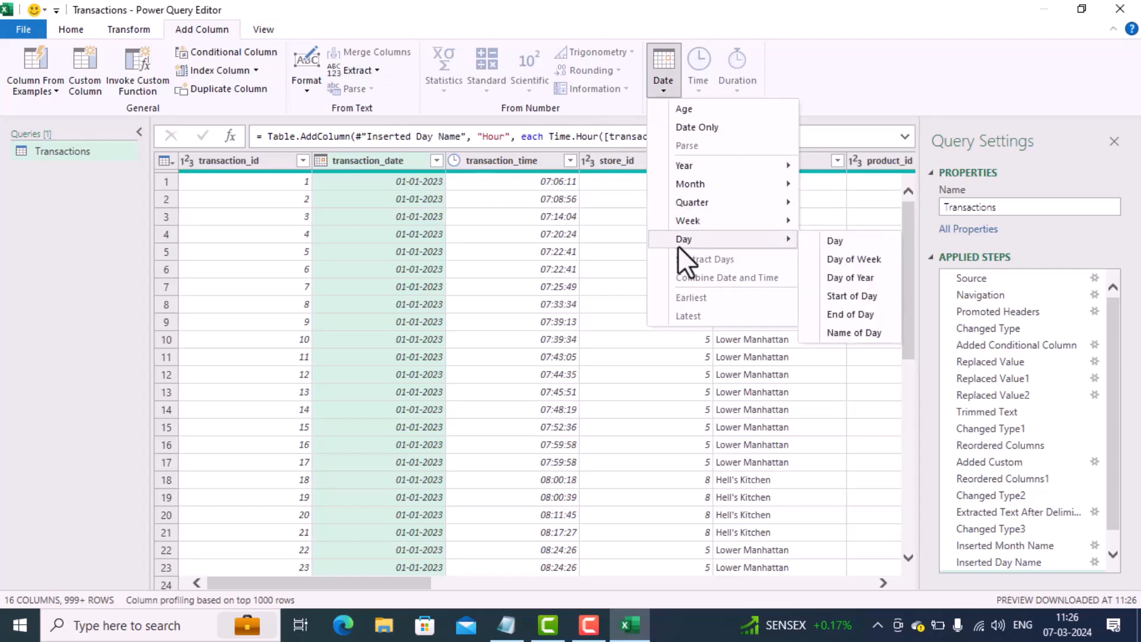
click(850, 265)
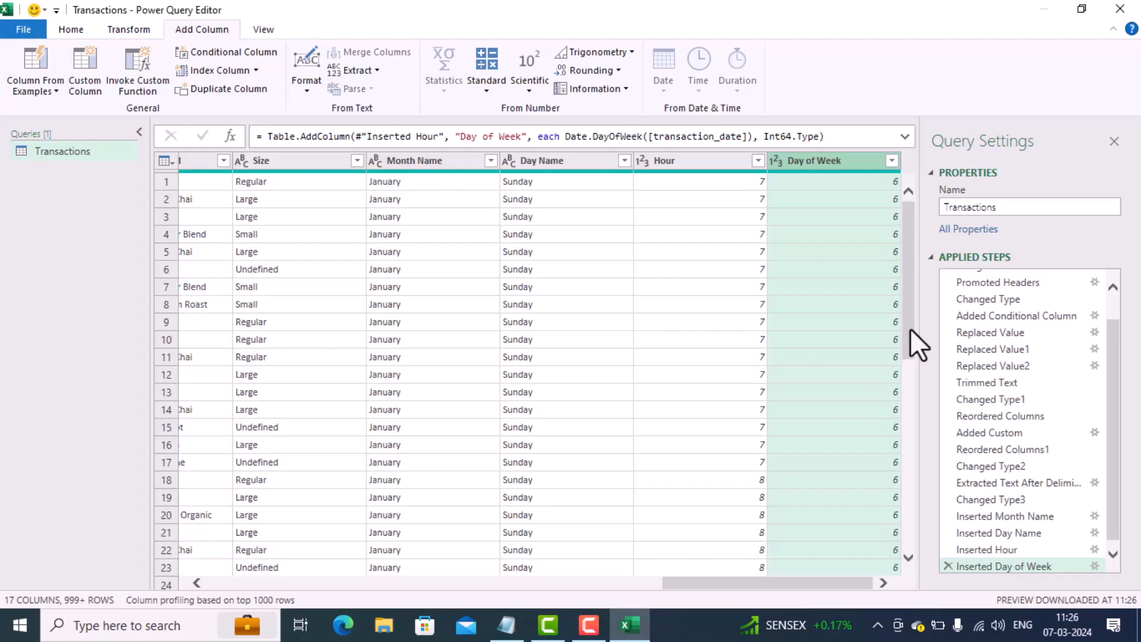
Step: Examine the Day of Week numbers against the Day Name values across the preview rows
drag(910, 328, 899, 599)
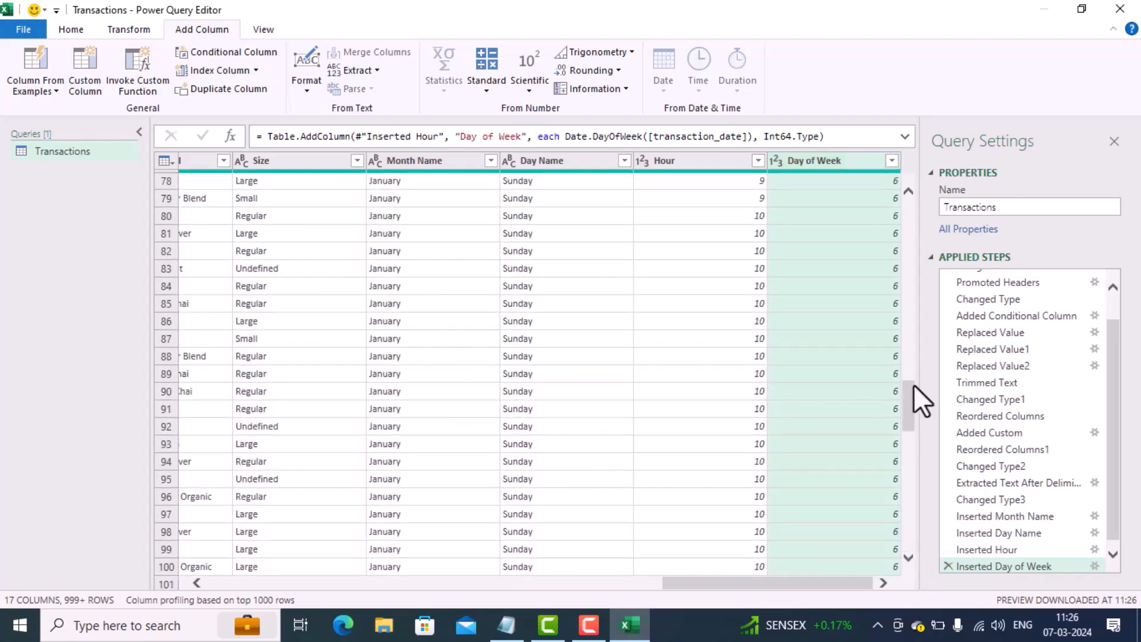
drag(906, 412, 906, 529)
drag(911, 462, 907, 561)
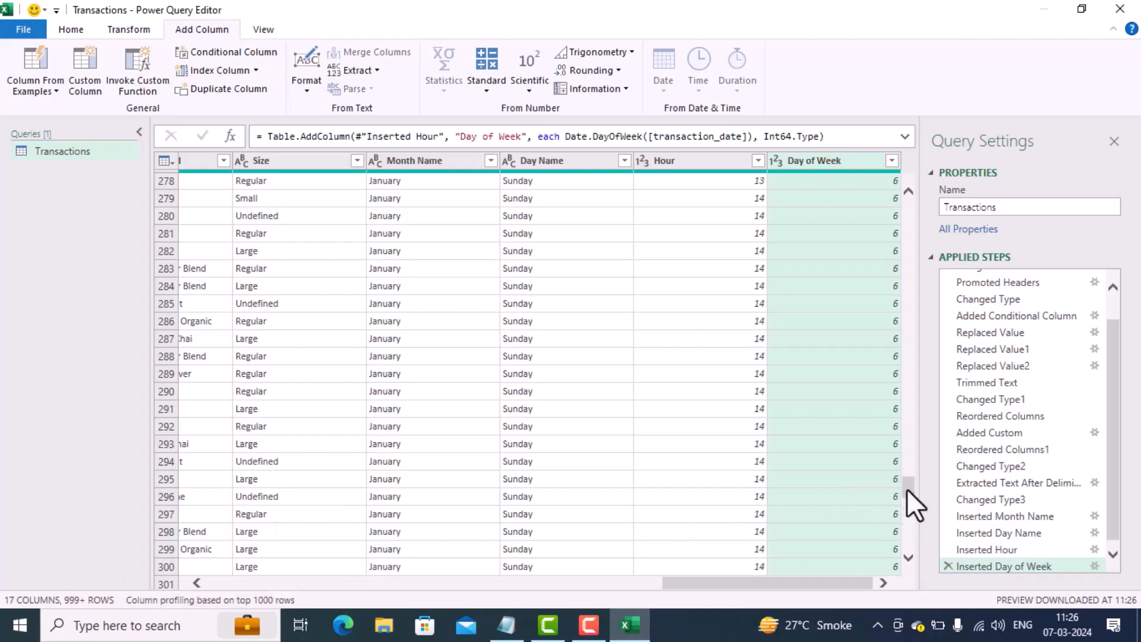
drag(907, 489, 913, 557)
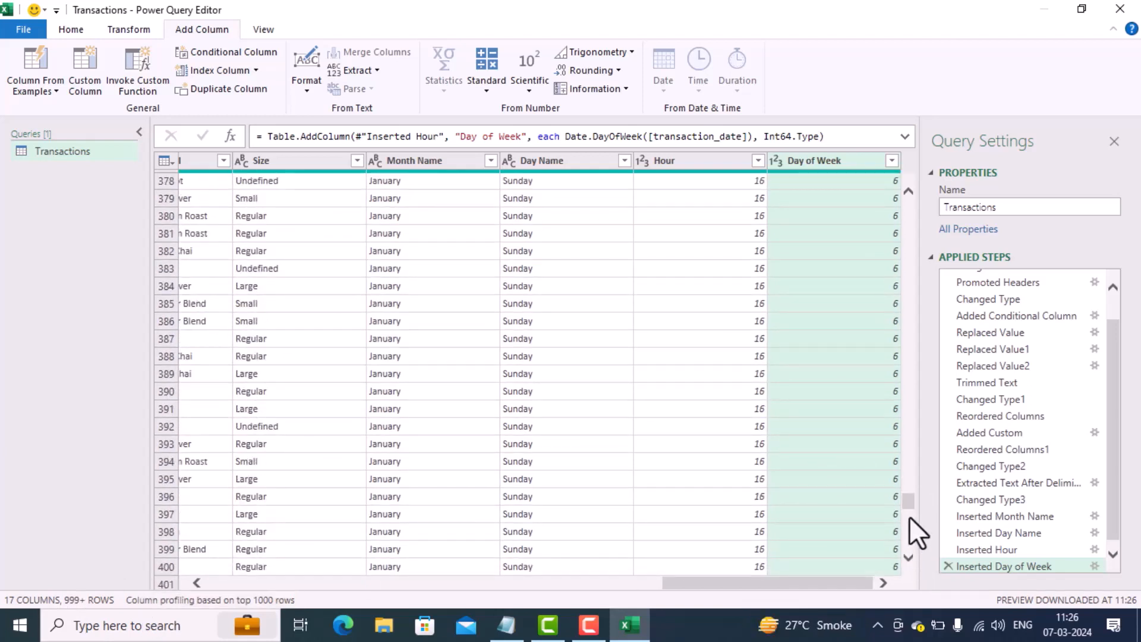
drag(911, 511, 914, 562)
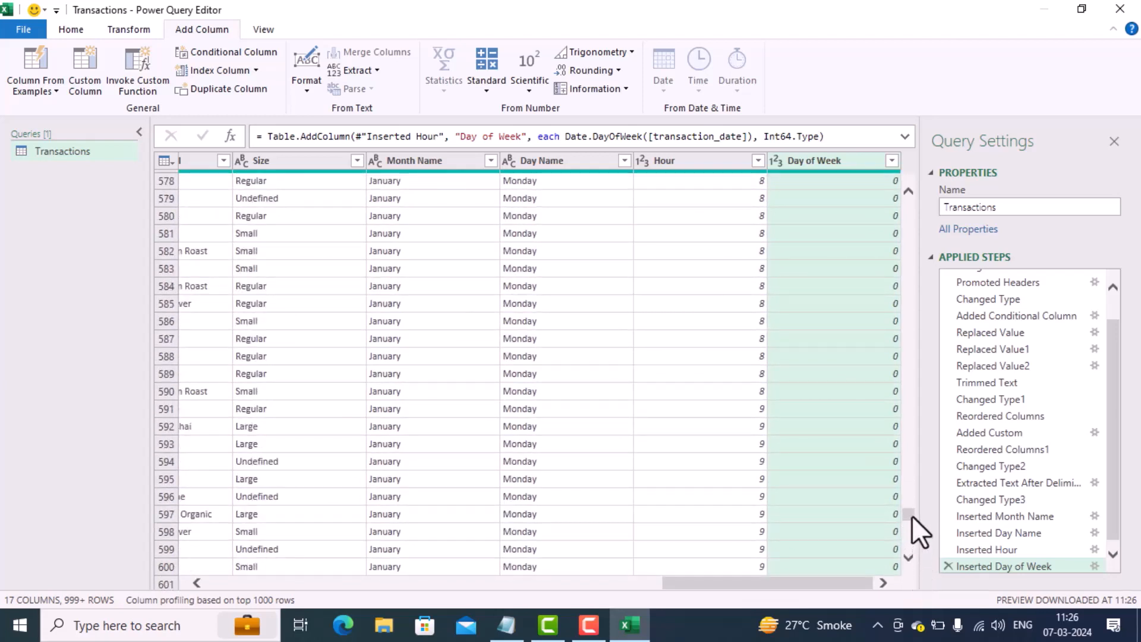
drag(911, 515, 914, 558)
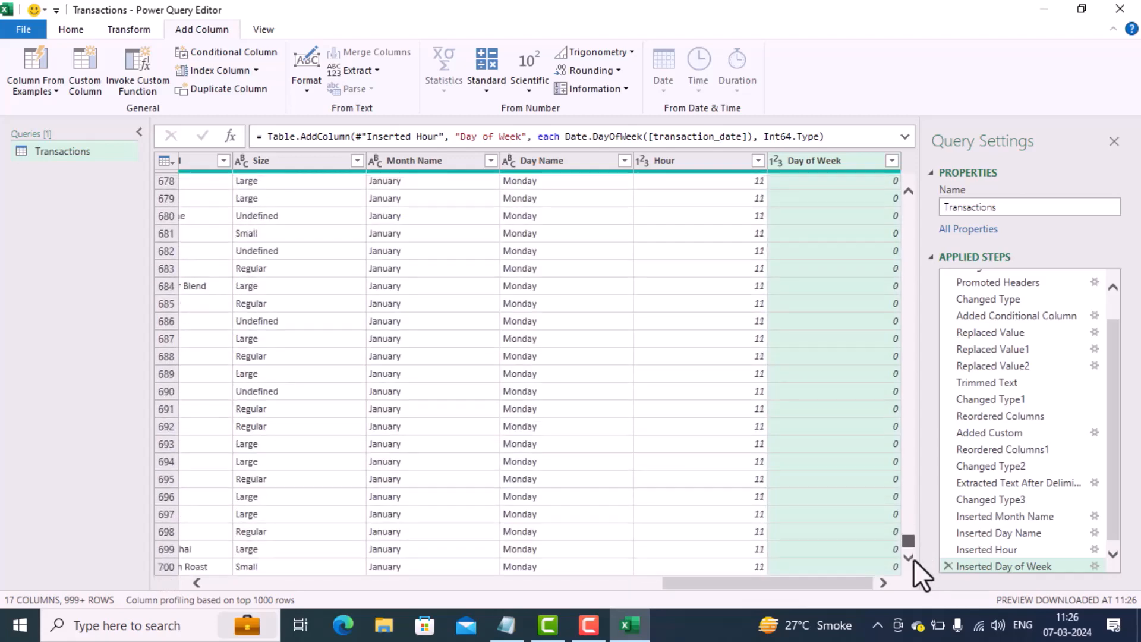
drag(910, 519, 907, 174)
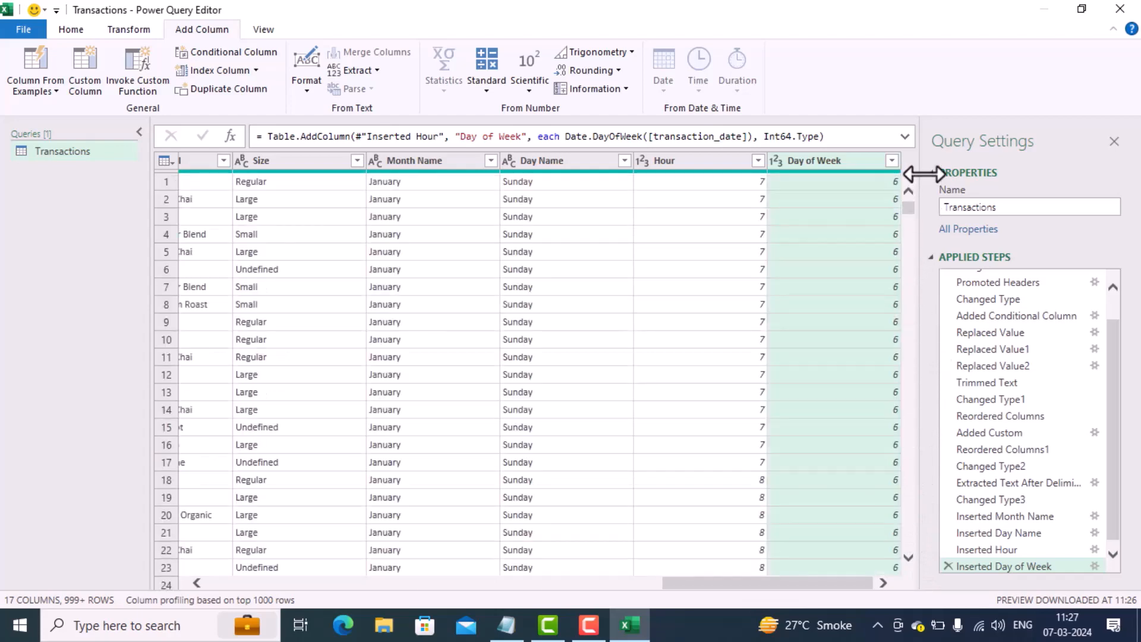
Step: Add a Month number column derived from transaction_date to the Transactions query
drag(687, 582, 219, 583)
click(381, 161)
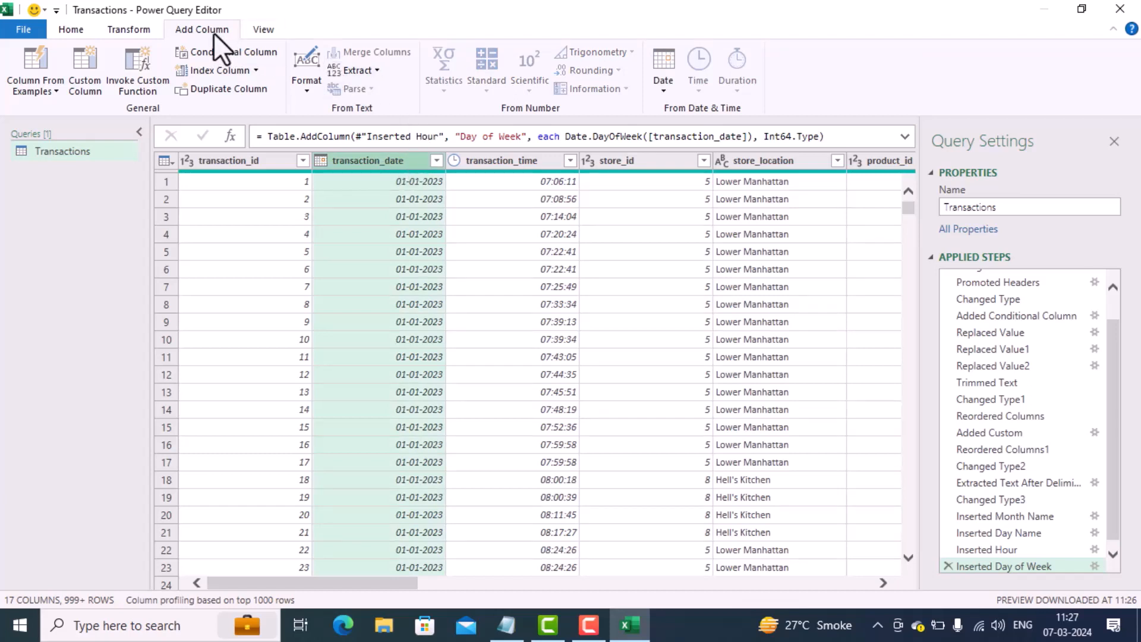
click(668, 90)
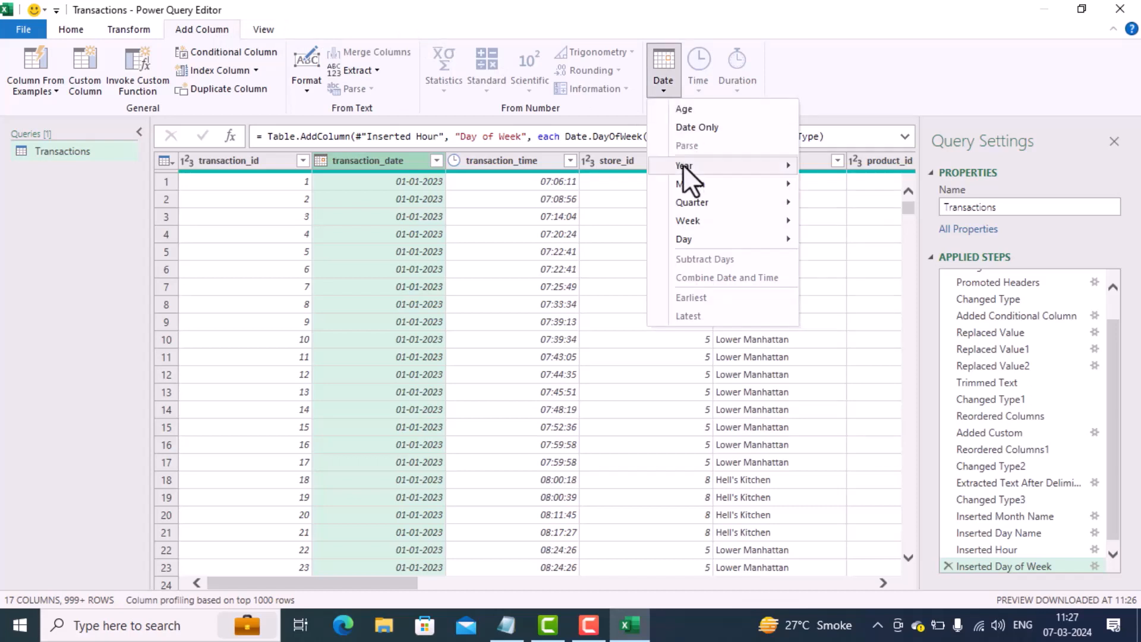
mouse_move(682, 184)
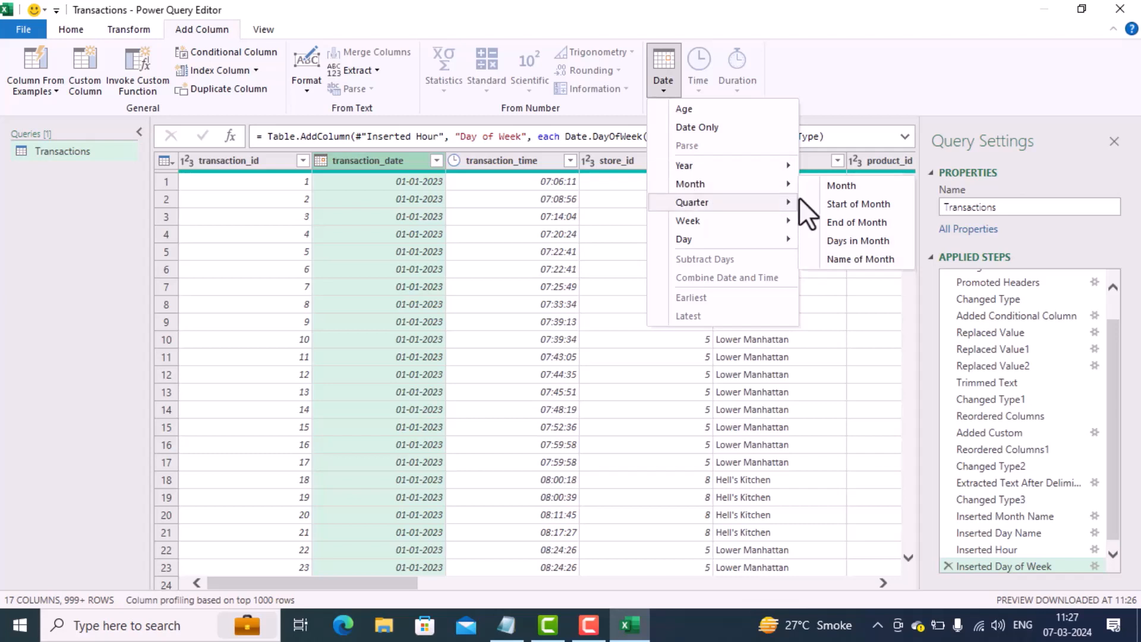
click(843, 191)
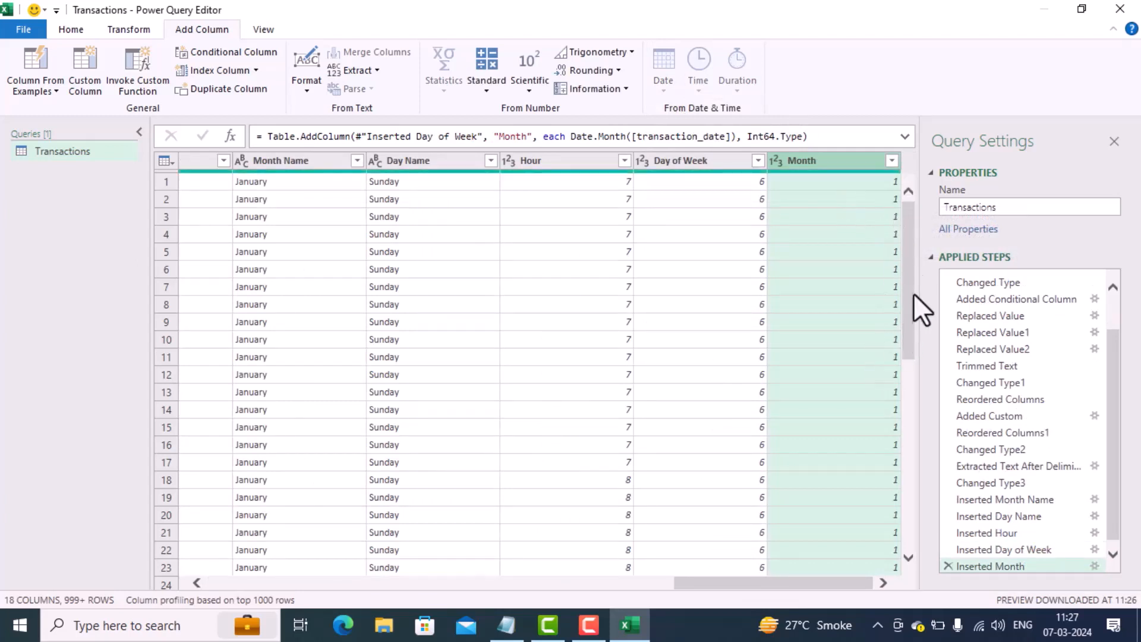
drag(911, 290, 919, 261)
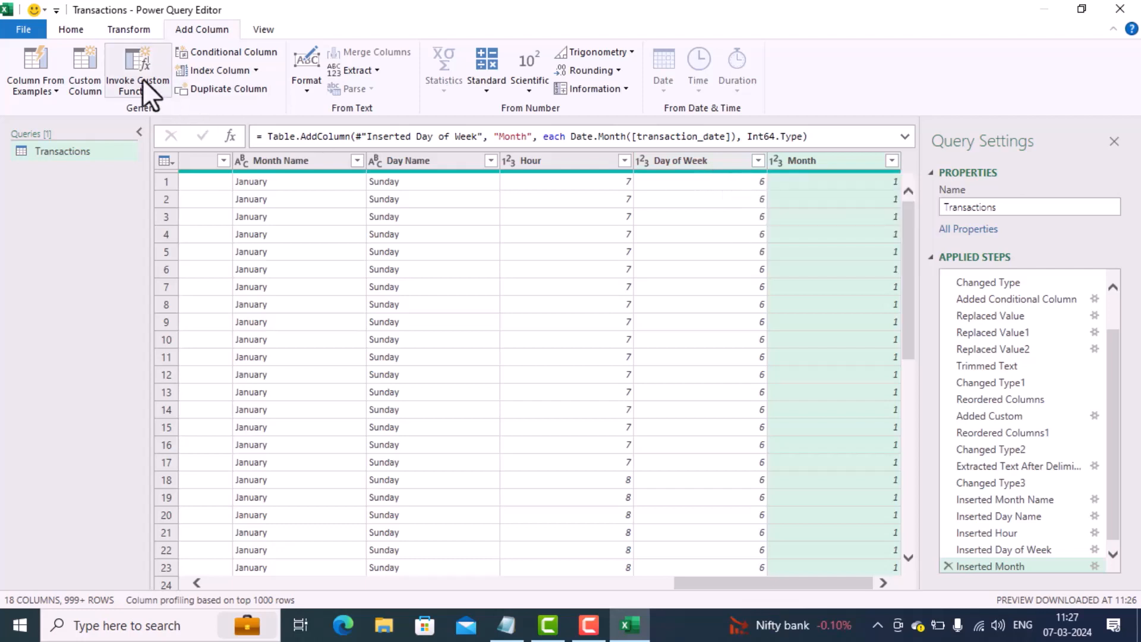
Step: Close the Power Query Editor and load the updated Transactions query into the workbook
click(71, 29)
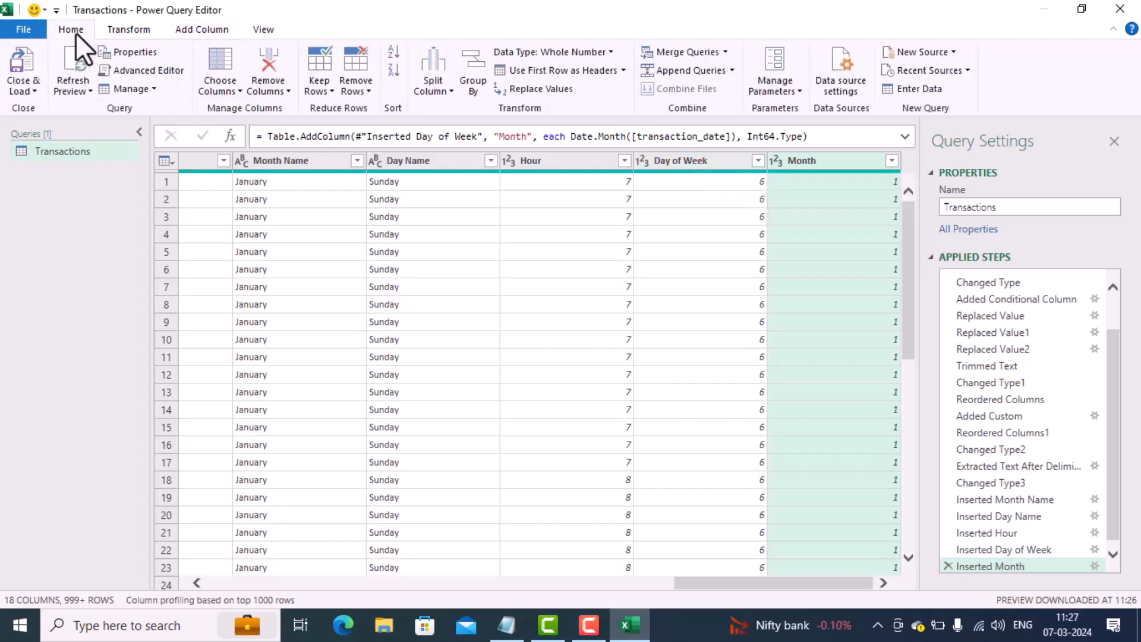
click(19, 89)
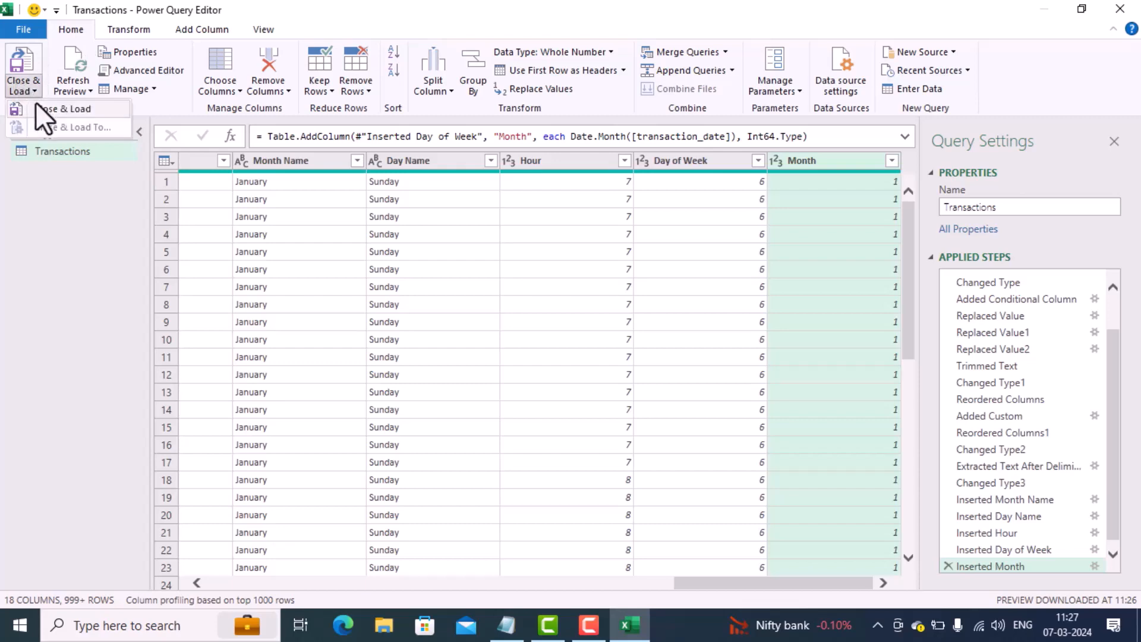
click(37, 104)
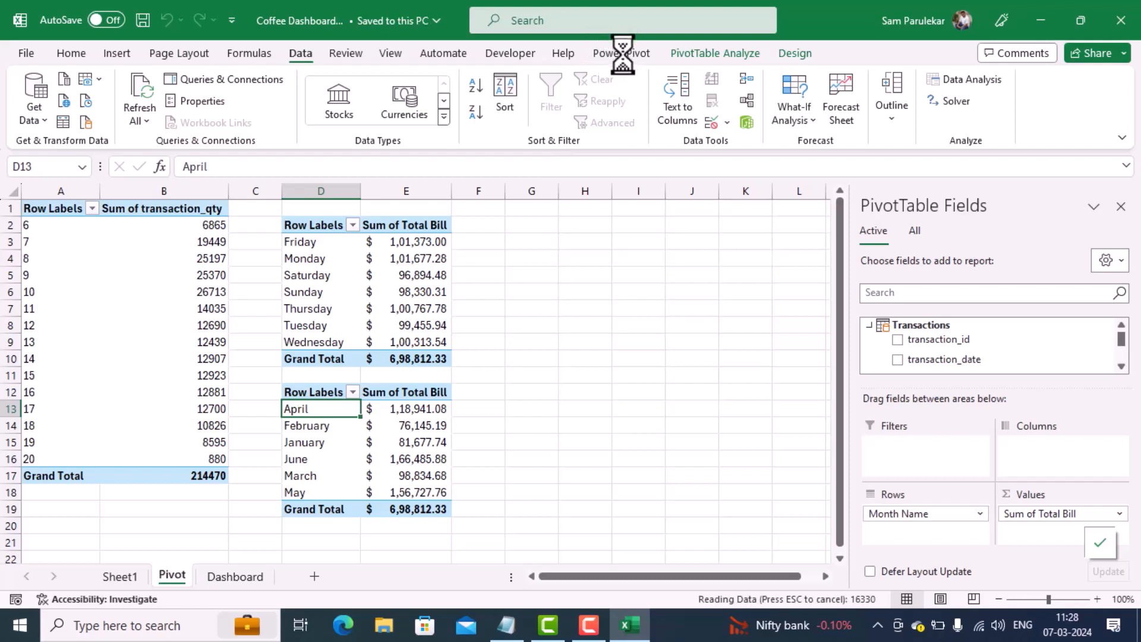
Step: Open the Power Pivot data model and sort the Transactions table's Month Name column by the Month column
click(622, 52)
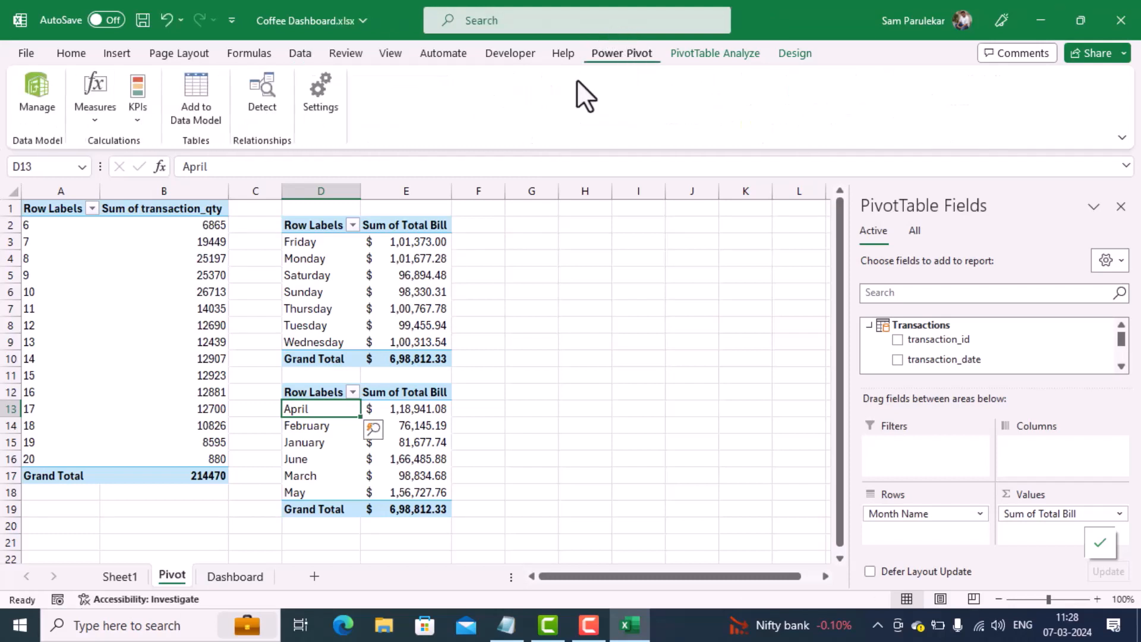
click(48, 95)
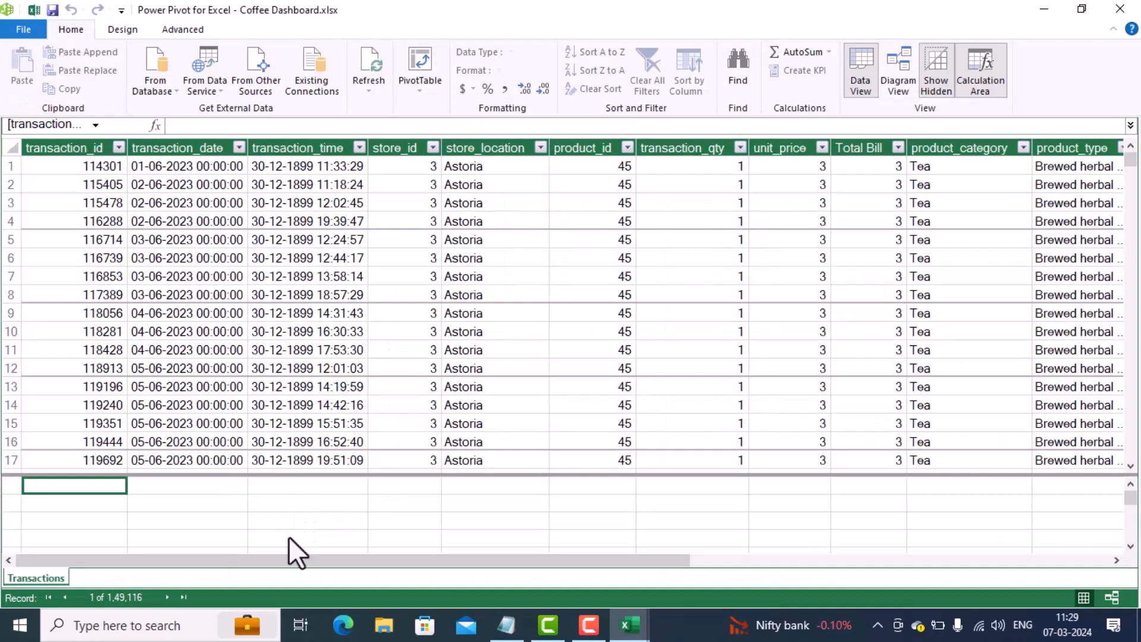
drag(294, 561, 630, 625)
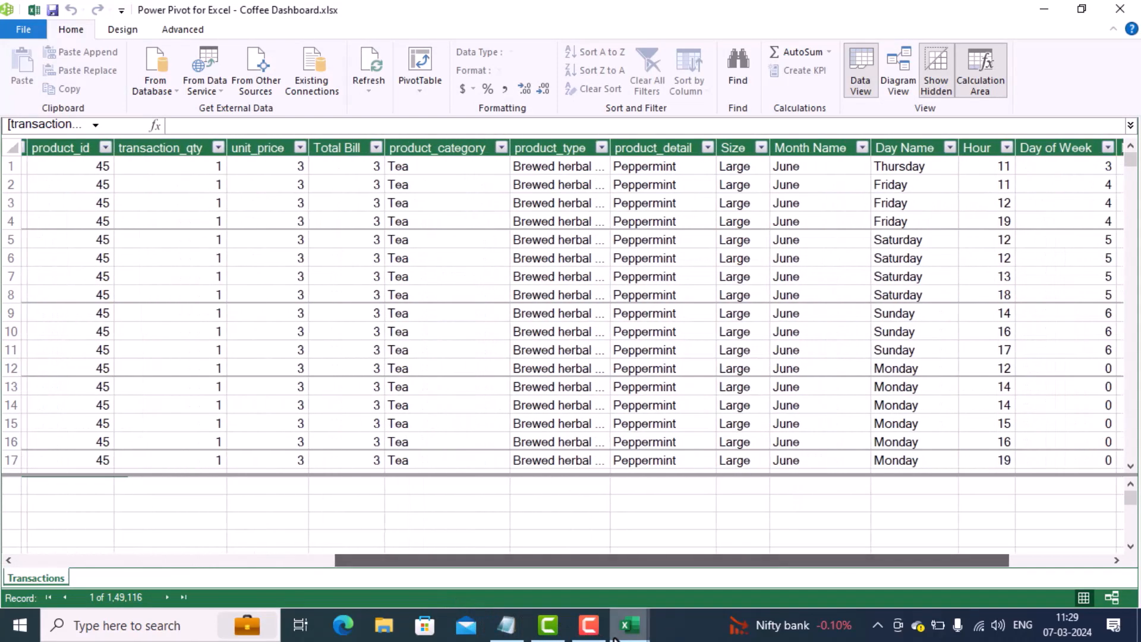
click(828, 143)
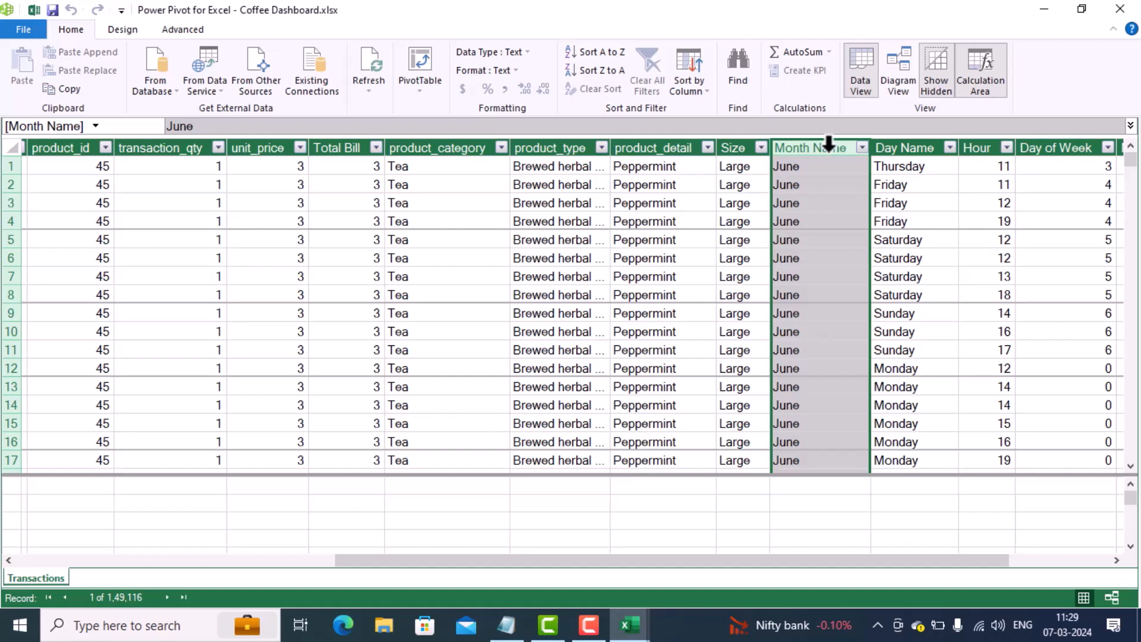
click(704, 88)
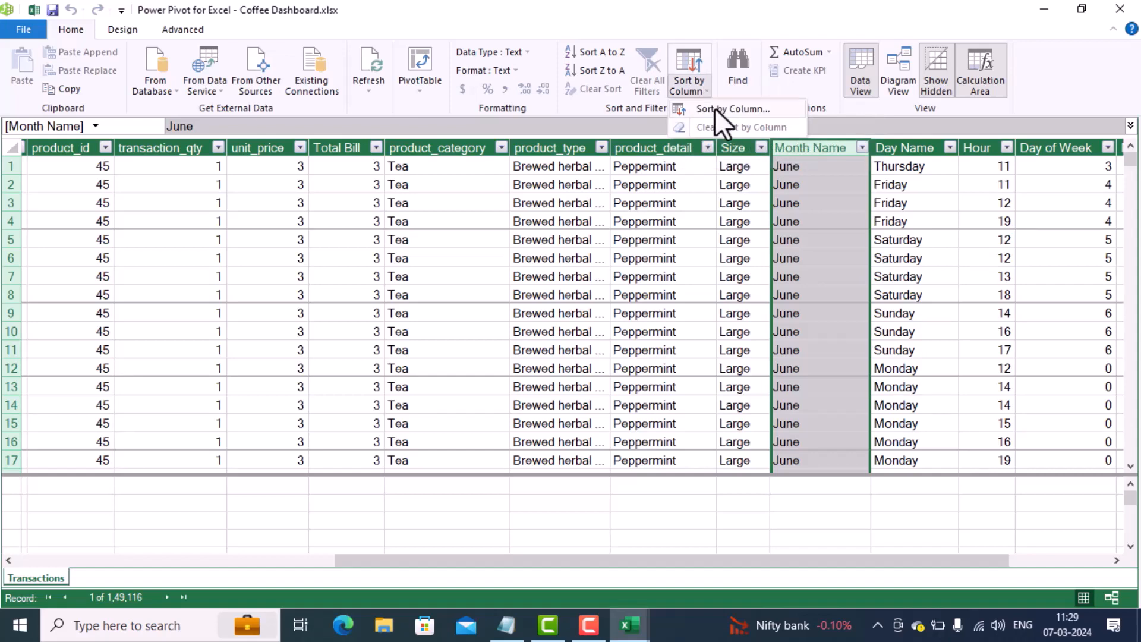
click(714, 108)
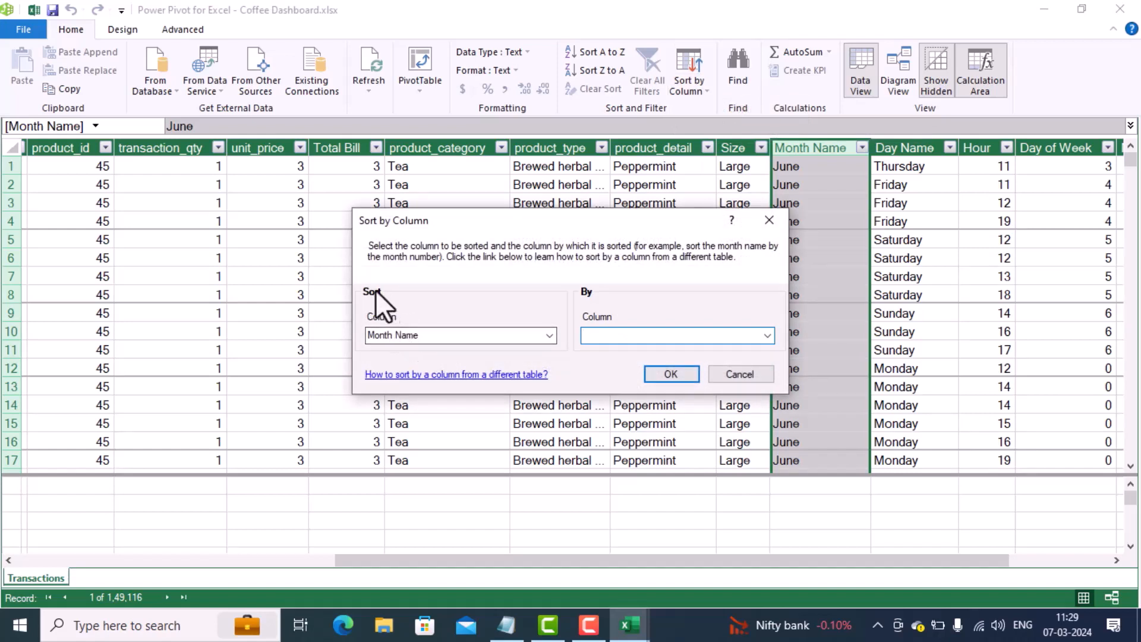
click(765, 335)
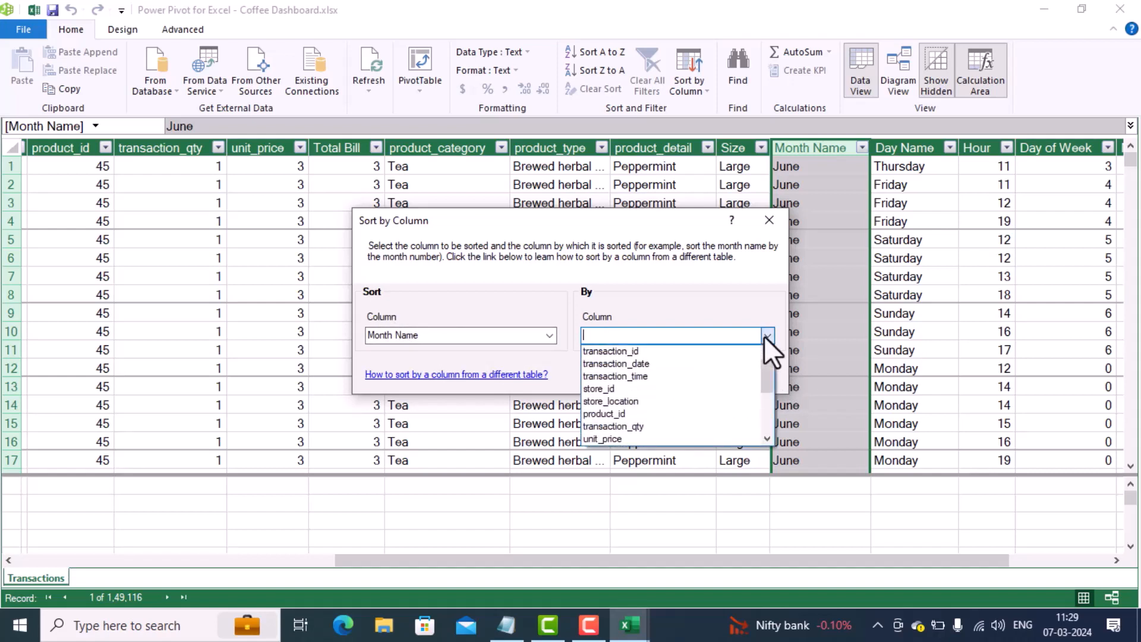
drag(765, 368, 762, 434)
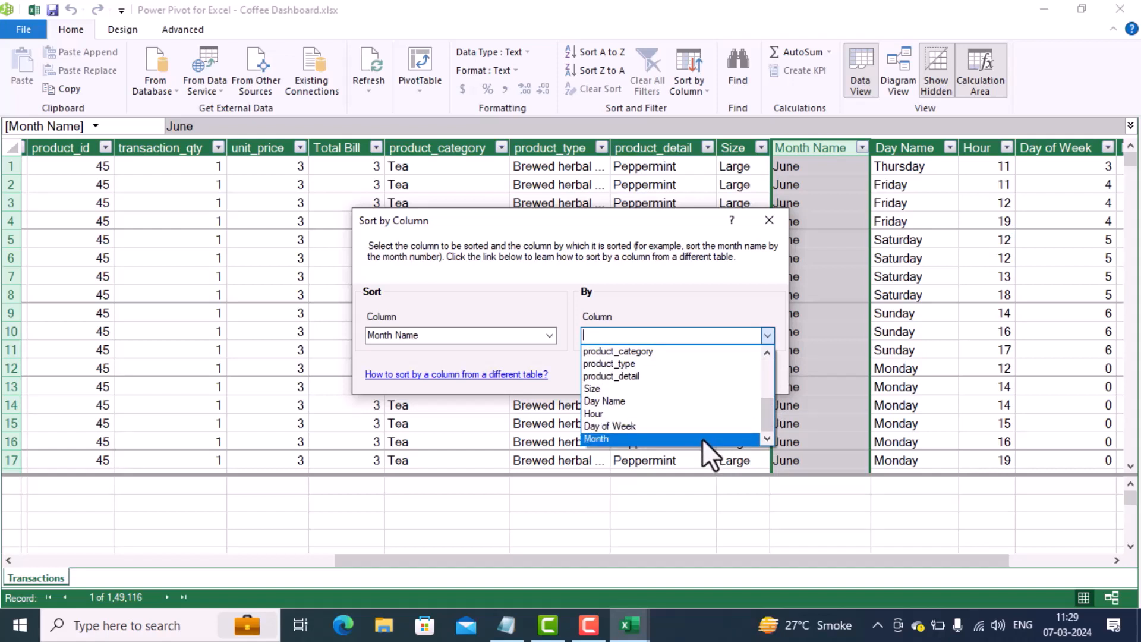
click(701, 439)
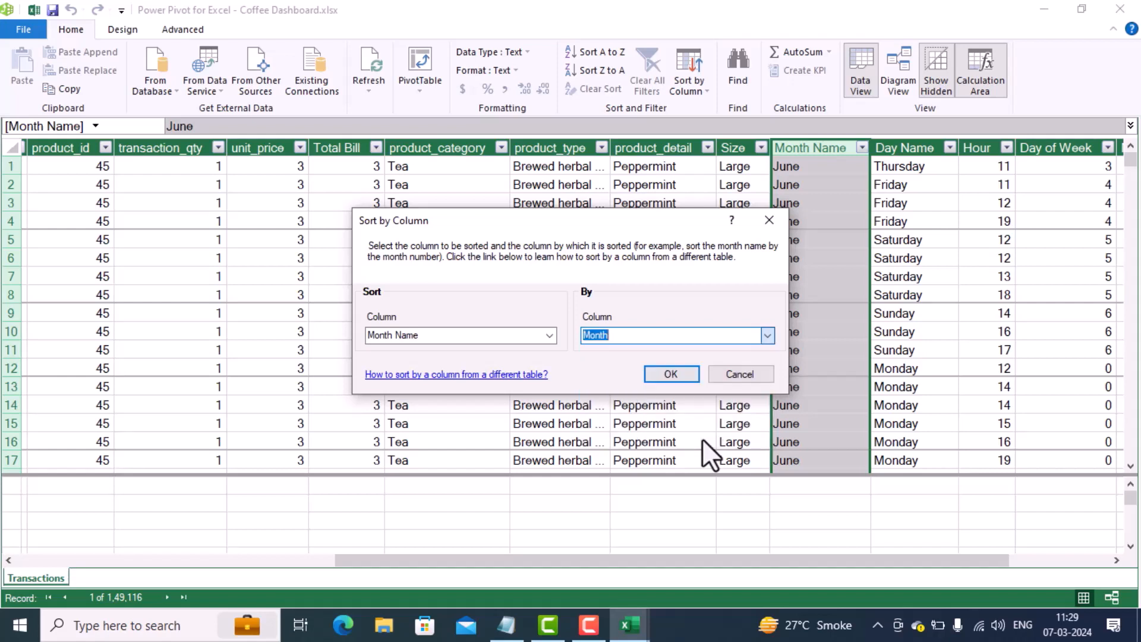
click(669, 379)
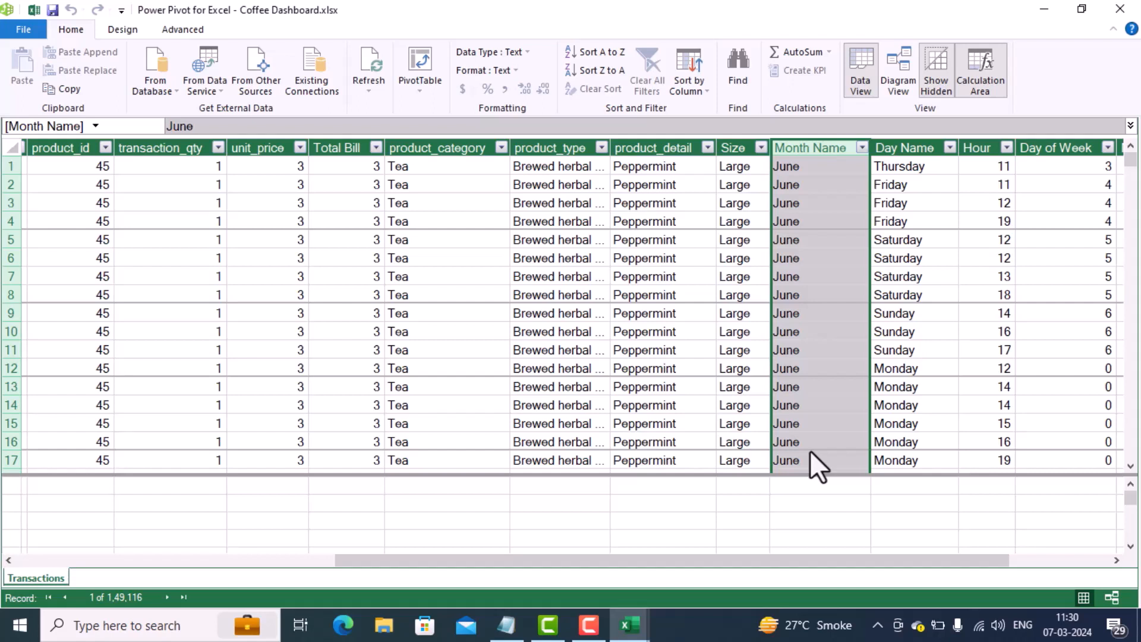
Step: Sort the Day Name column by the Day of Week column and close the Power Pivot window
click(924, 145)
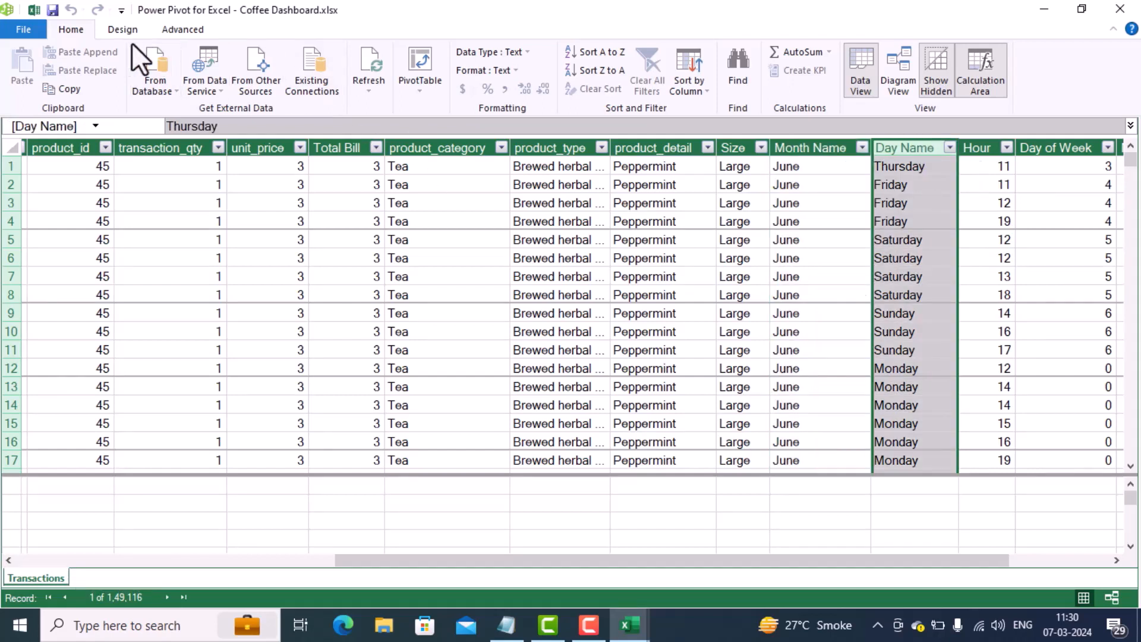
click(700, 95)
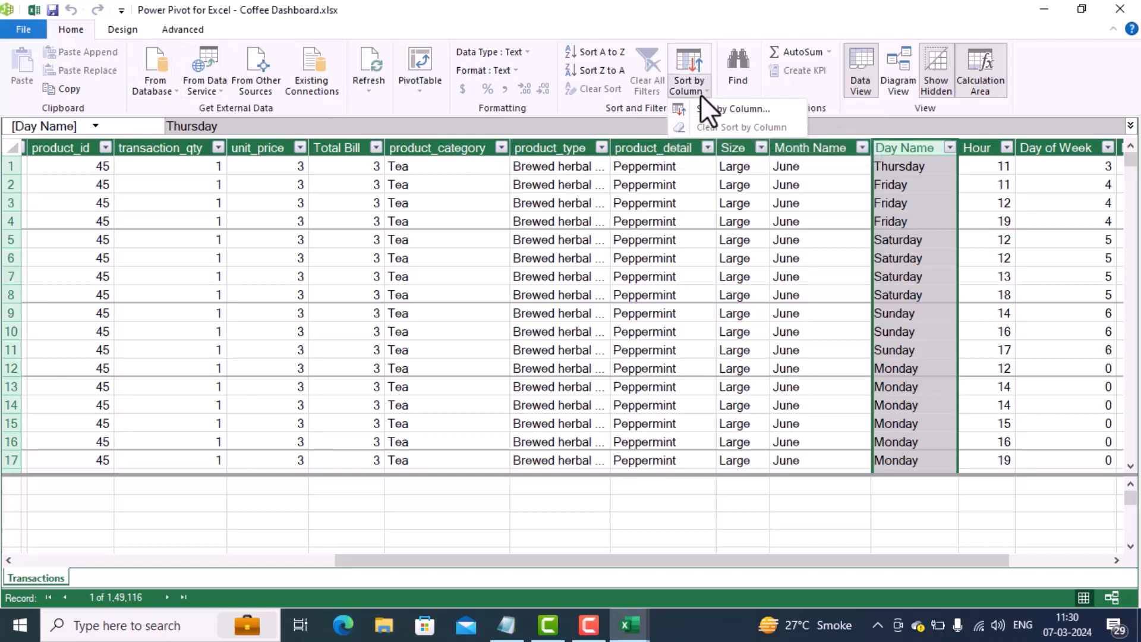
click(700, 108)
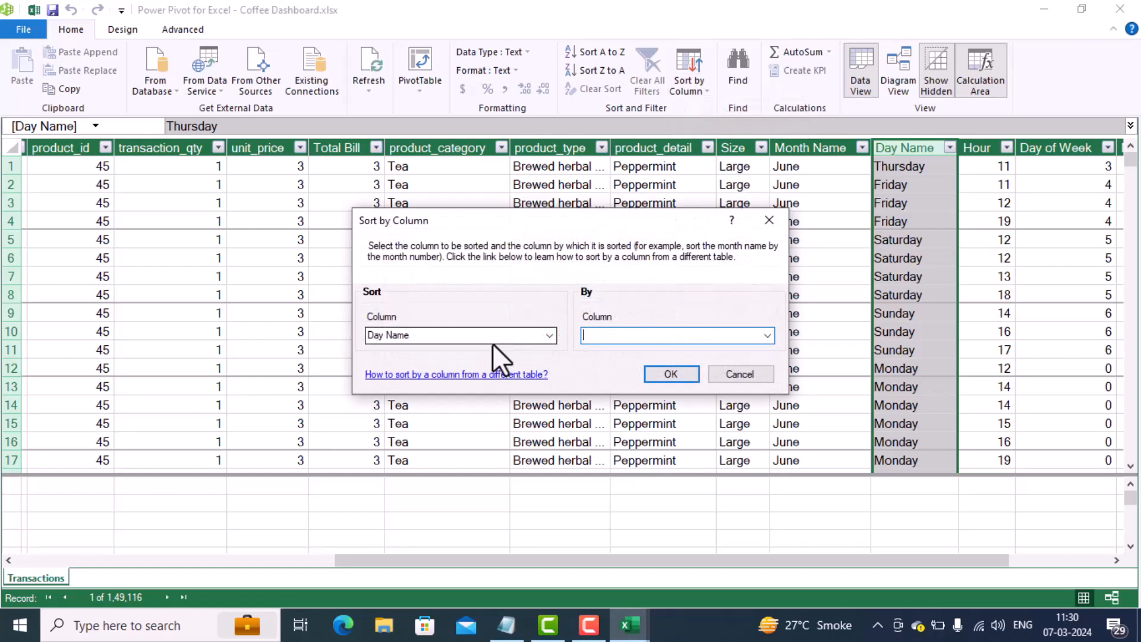
click(764, 337)
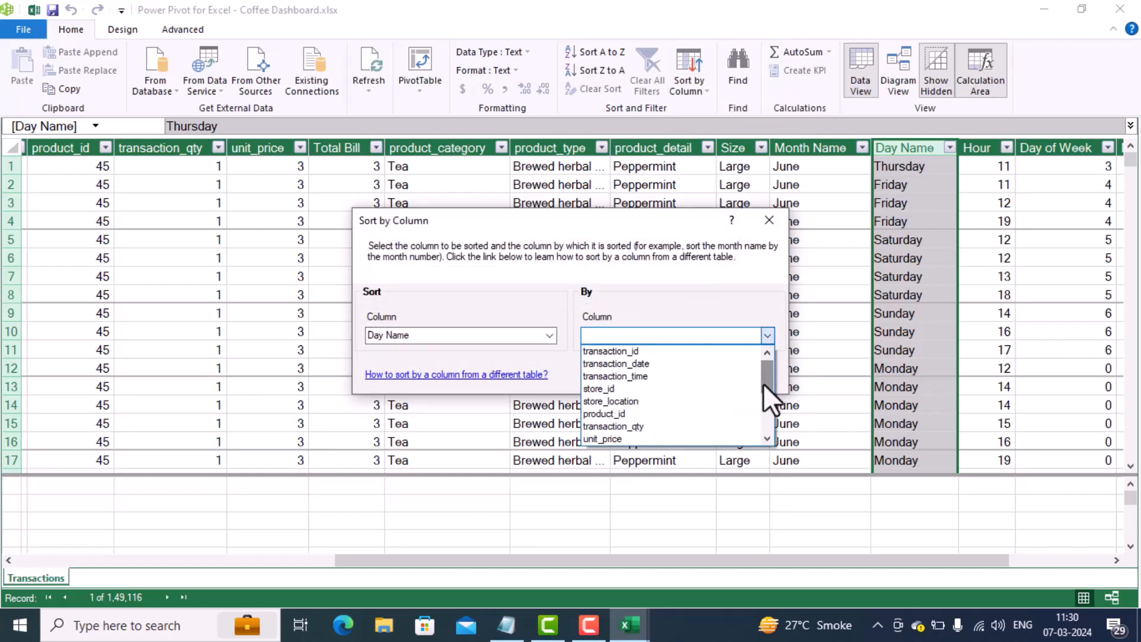
drag(763, 382, 765, 431)
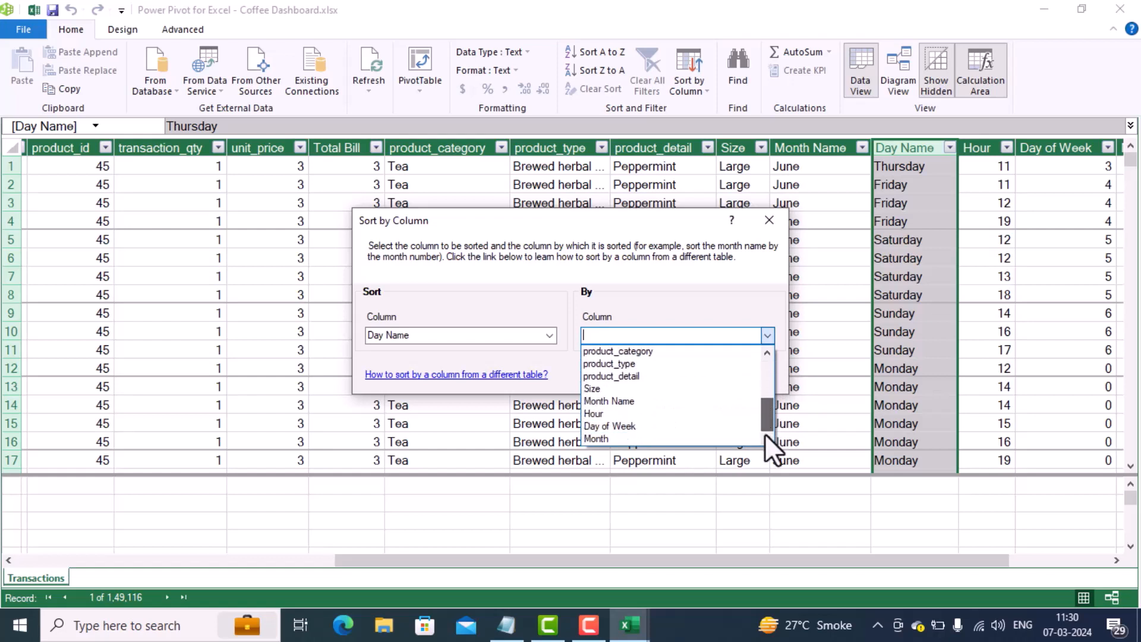
click(692, 426)
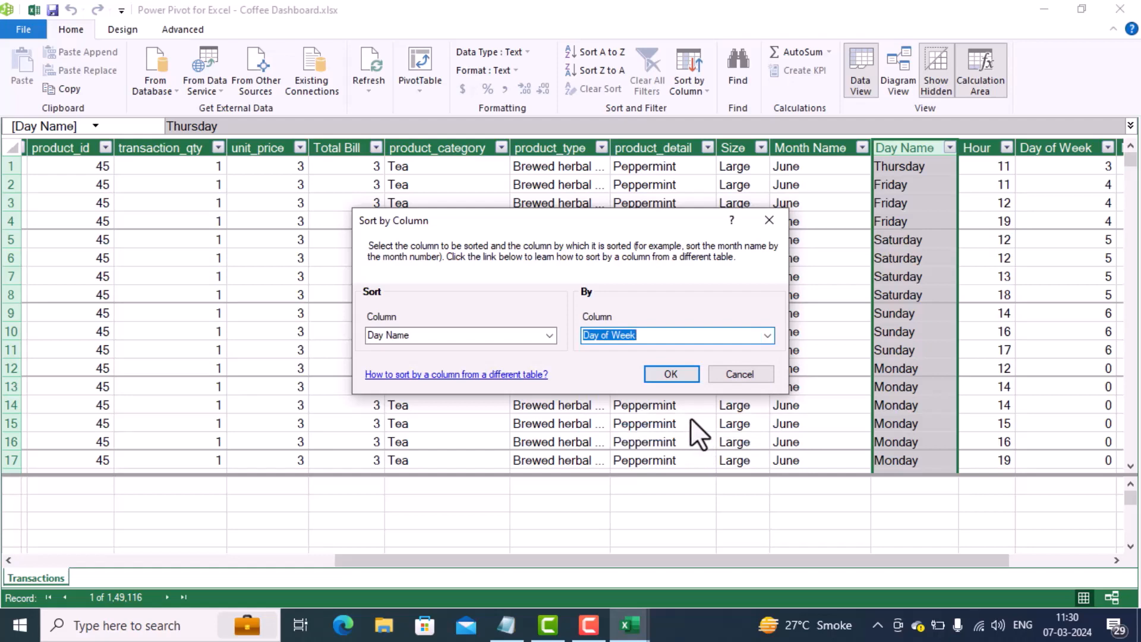
click(686, 379)
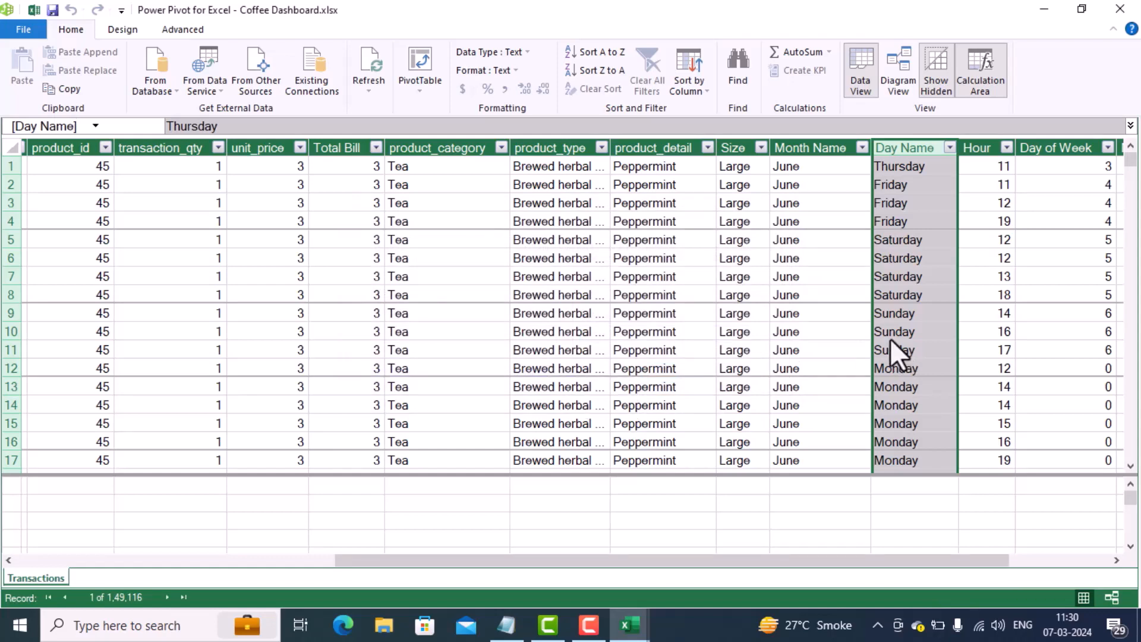
click(17, 31)
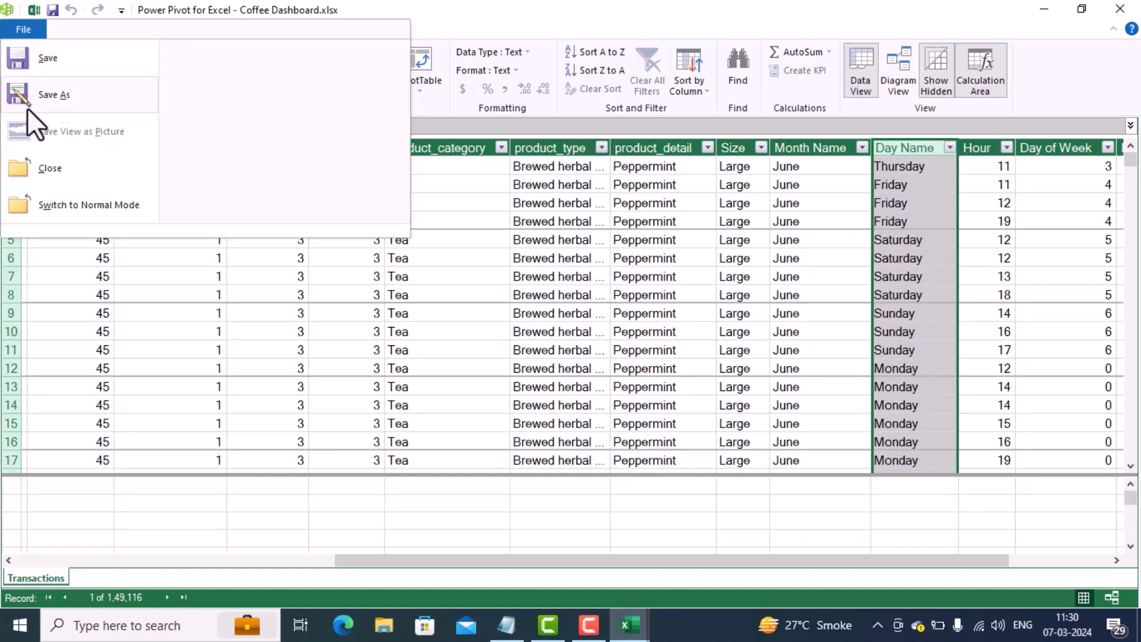
click(25, 168)
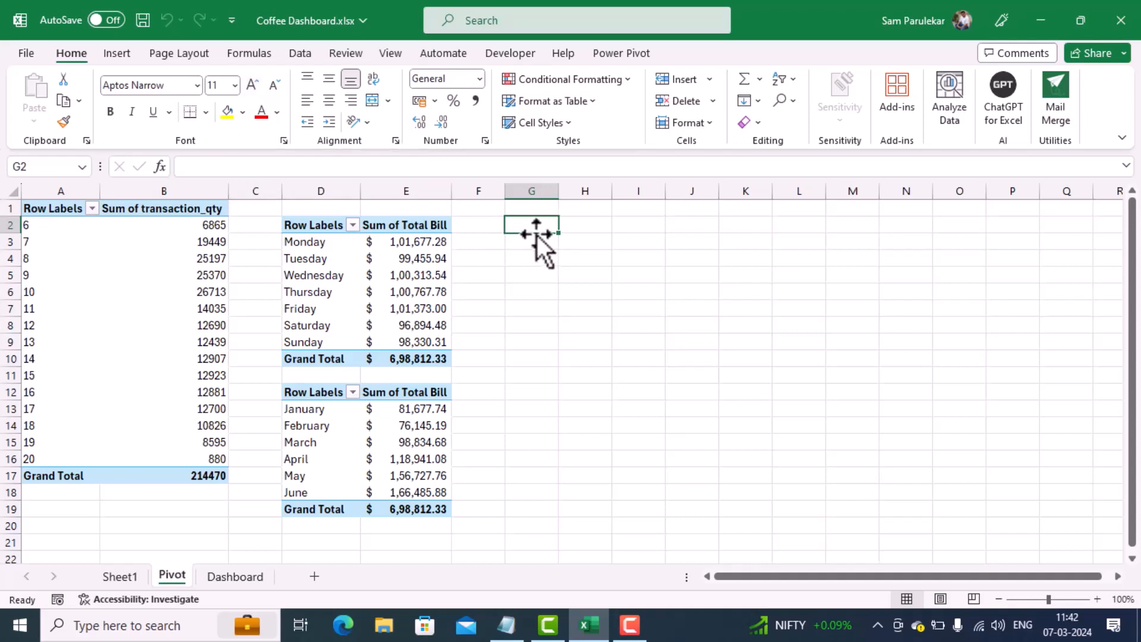
Step: Insert a PivotTable from the data model at cell G2 of the existing Pivot sheet
click(119, 58)
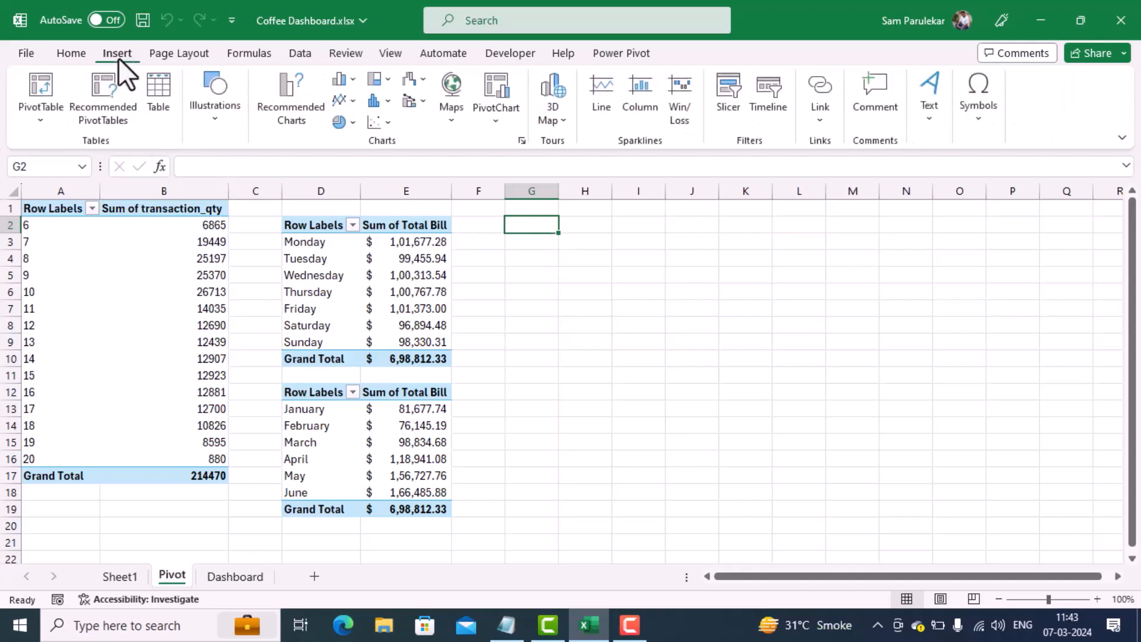
click(41, 121)
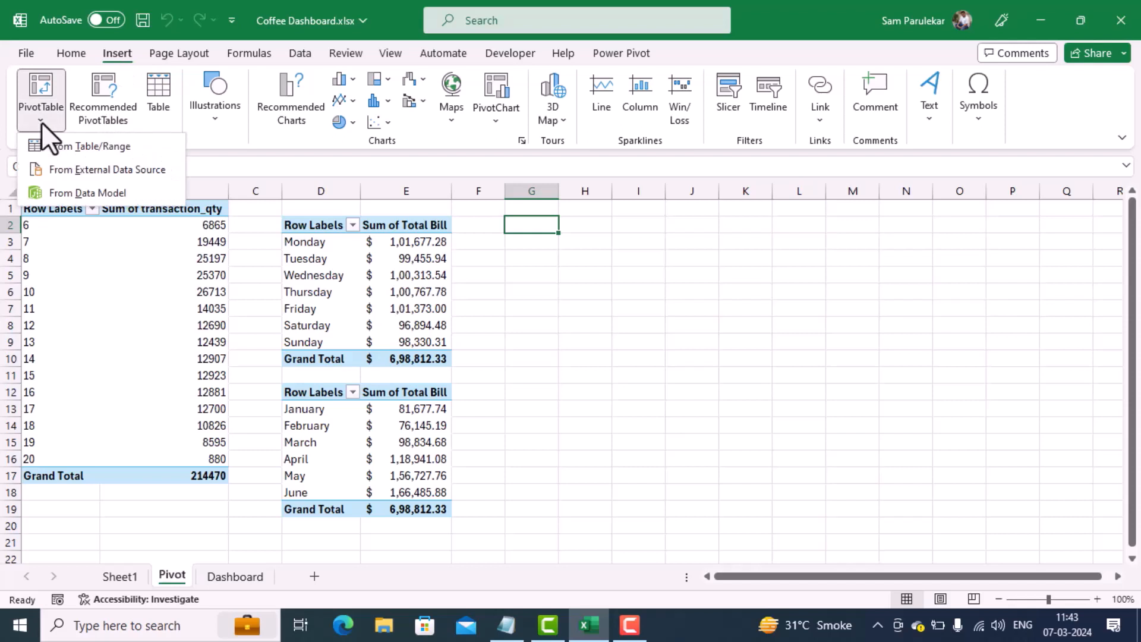
click(63, 189)
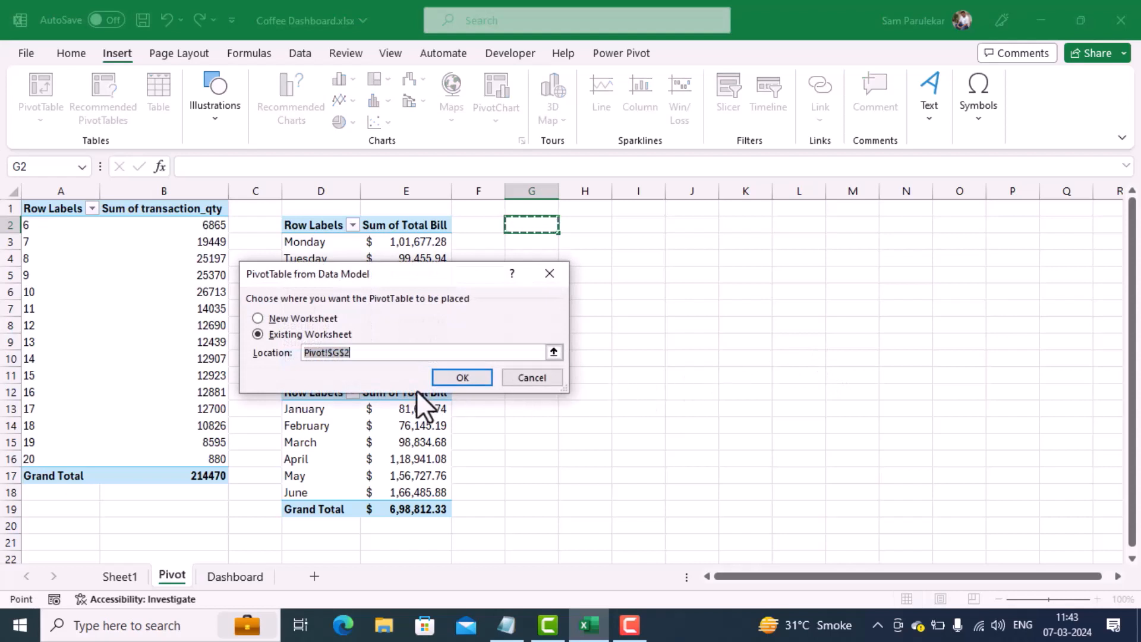
click(470, 376)
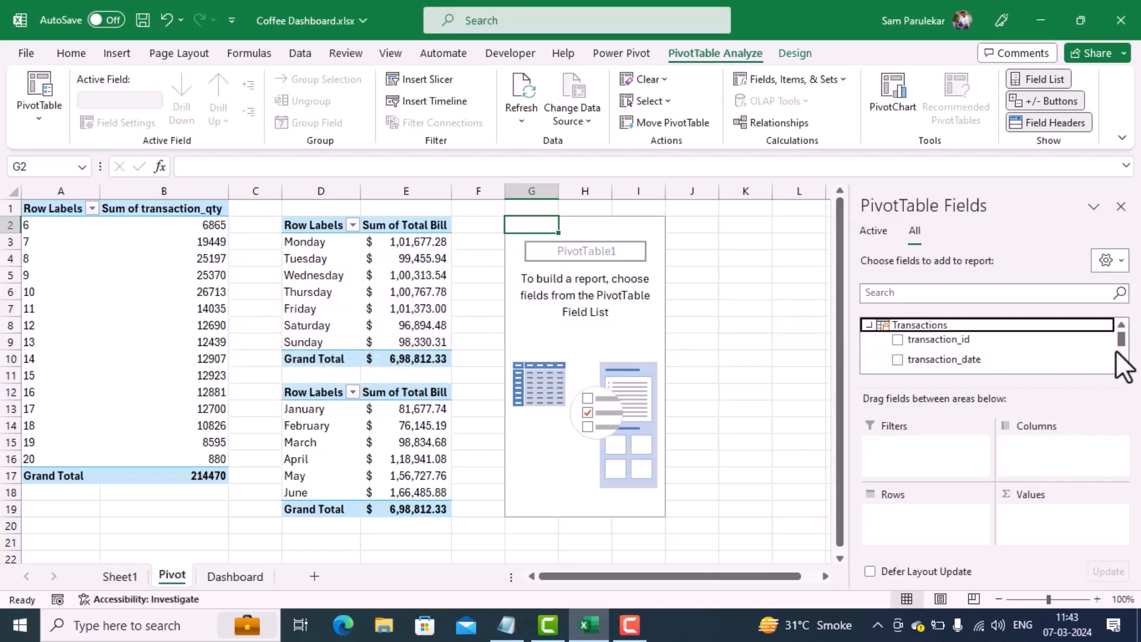
mouse_move(1121, 340)
mouse_down()
mouse_move(1120, 357)
mouse_move(1127, 333)
mouse_up()
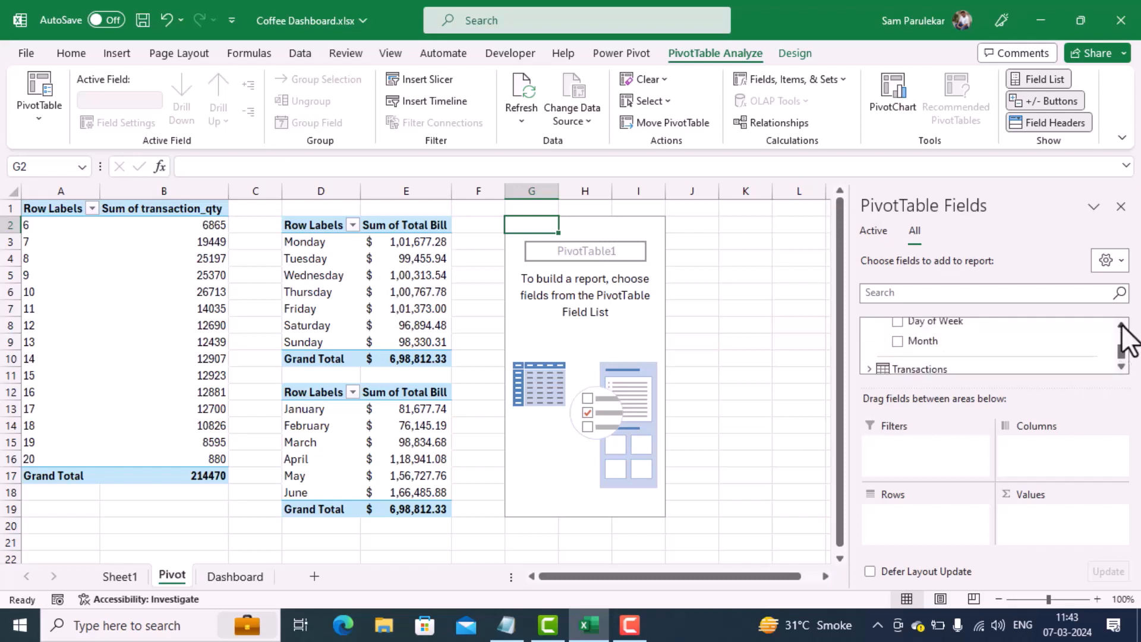
drag(947, 337, 926, 516)
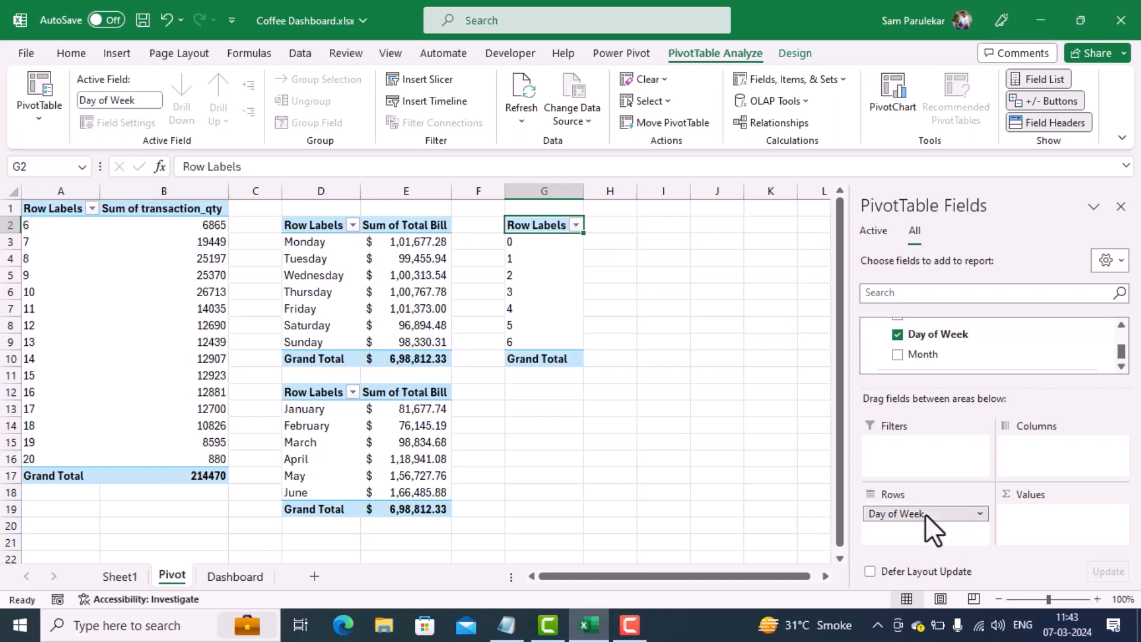
drag(925, 513, 989, 351)
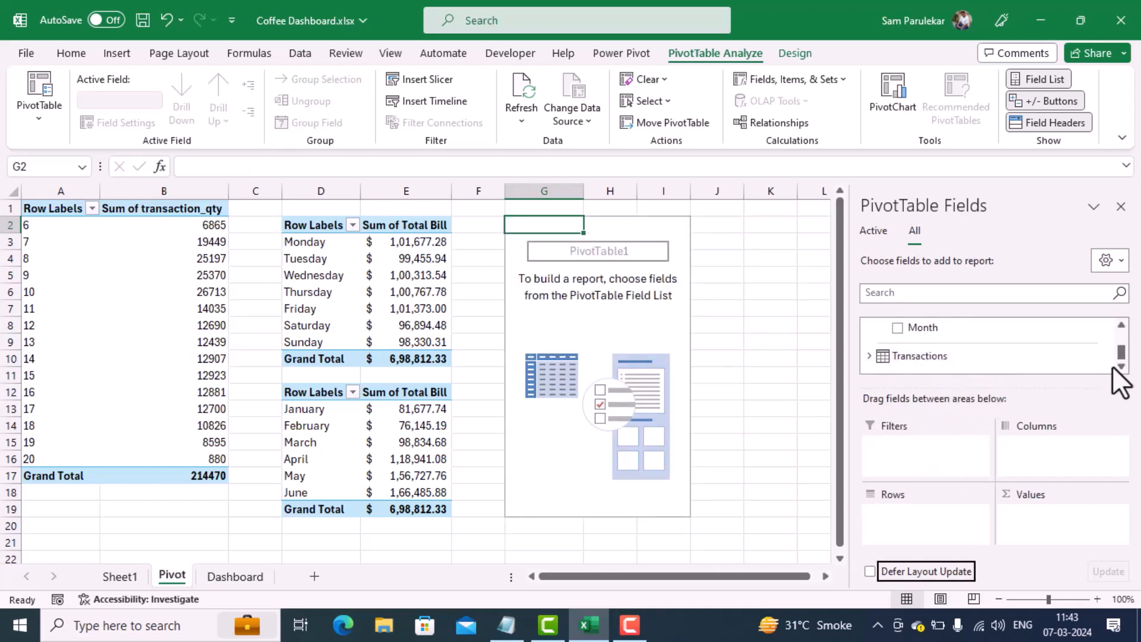
drag(1122, 355, 1120, 344)
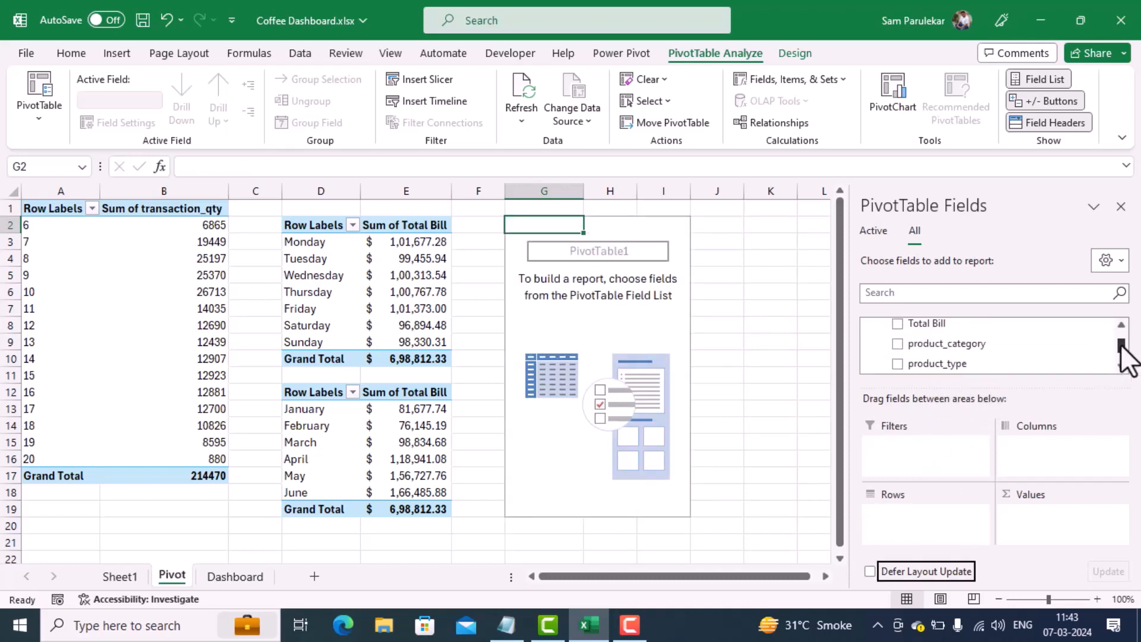
Step: Add the Day Name field to the rows of the new PivotTable at G2
scroll(1120, 351, up, 3)
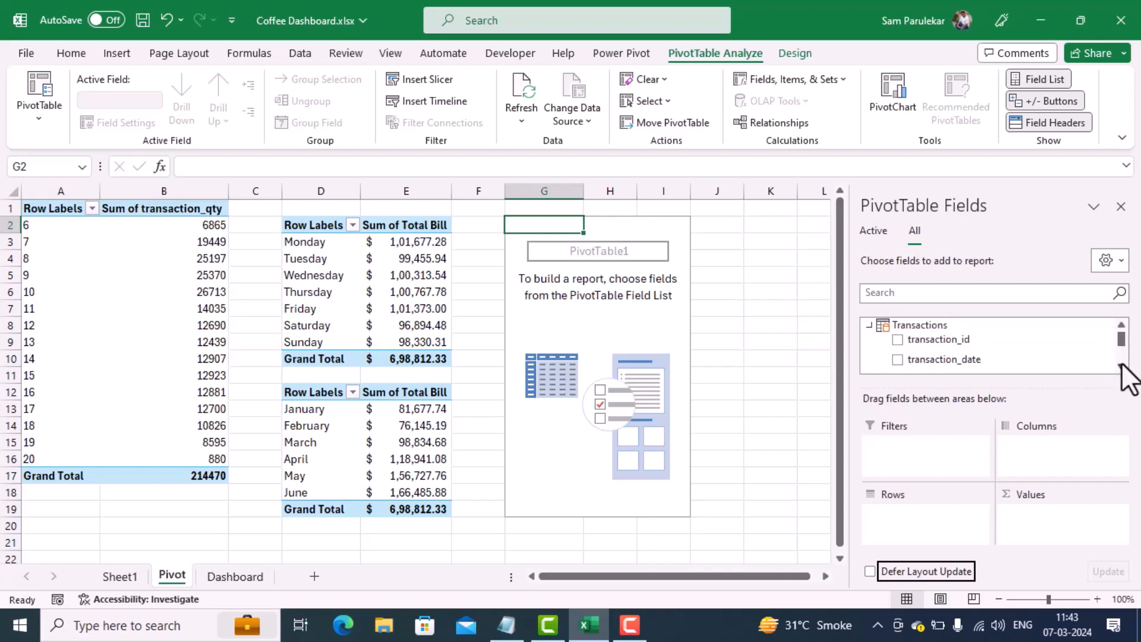
scroll(1121, 365, down, 4)
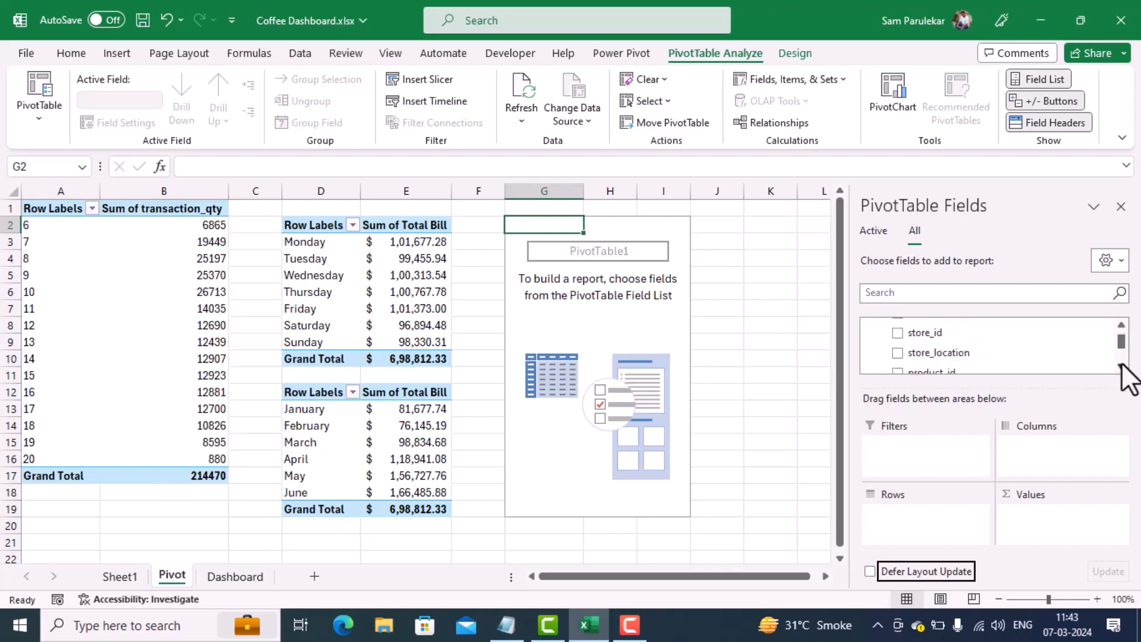
scroll(1121, 365, down, 4)
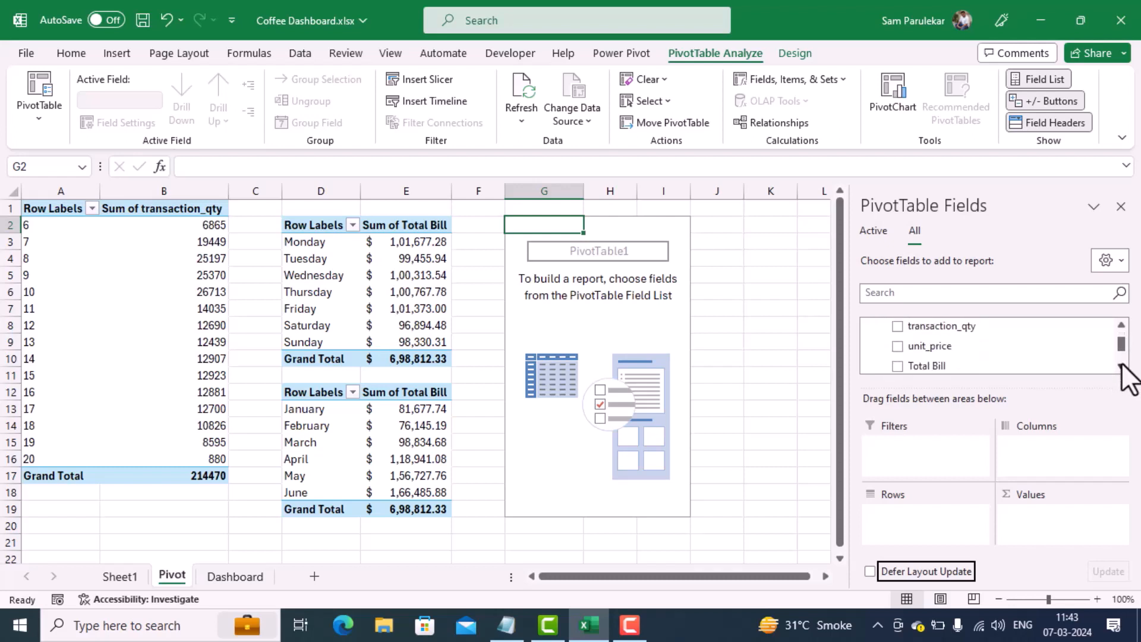
scroll(1121, 365, down, 4)
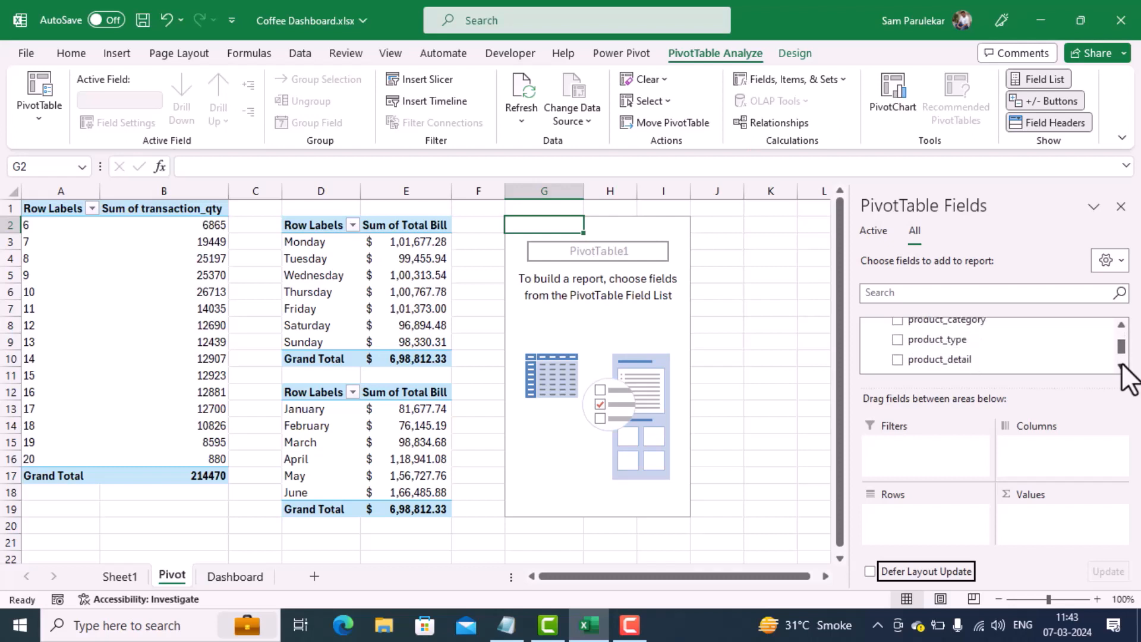
scroll(1121, 366, down, 4)
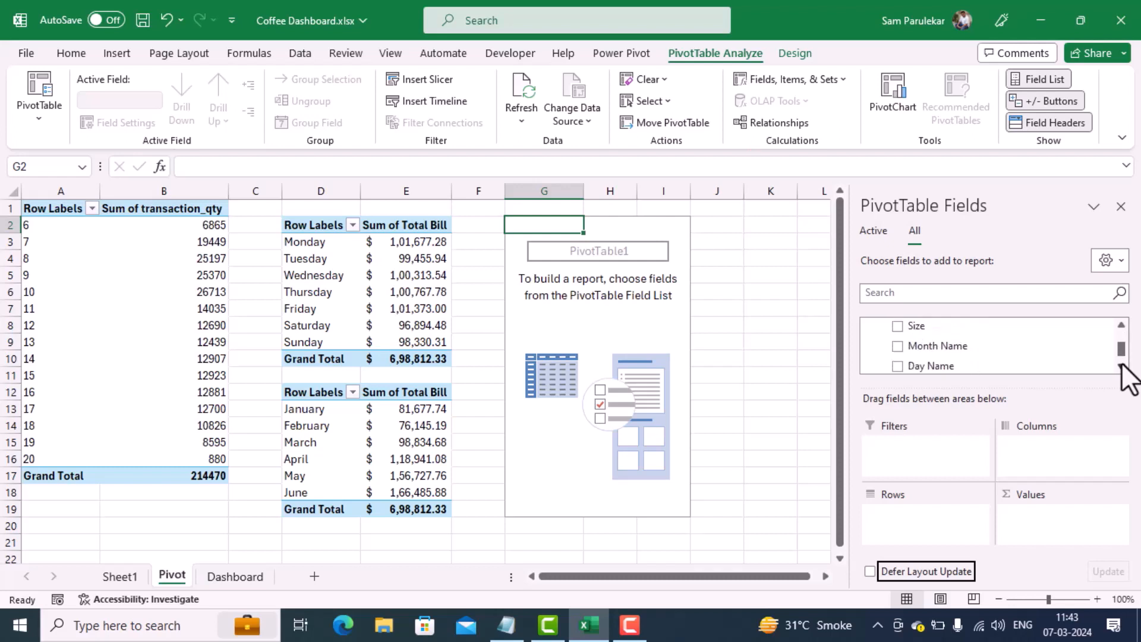
drag(966, 365, 929, 518)
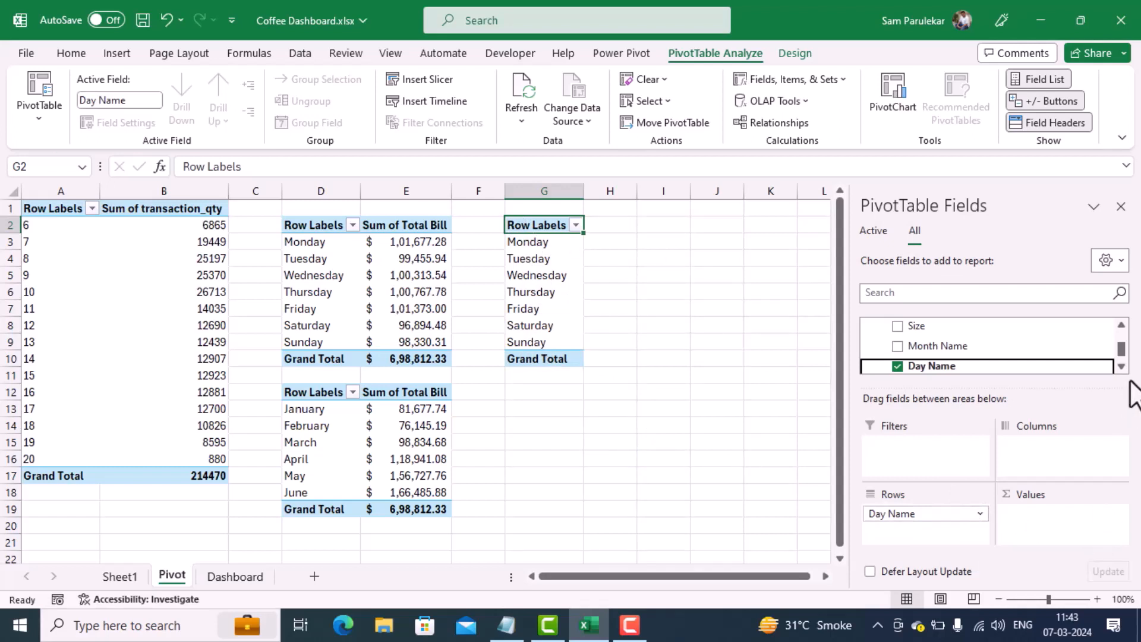
Step: Add transaction_id to the PivotTable's values and summarize it by Count
drag(1121, 350, 1120, 342)
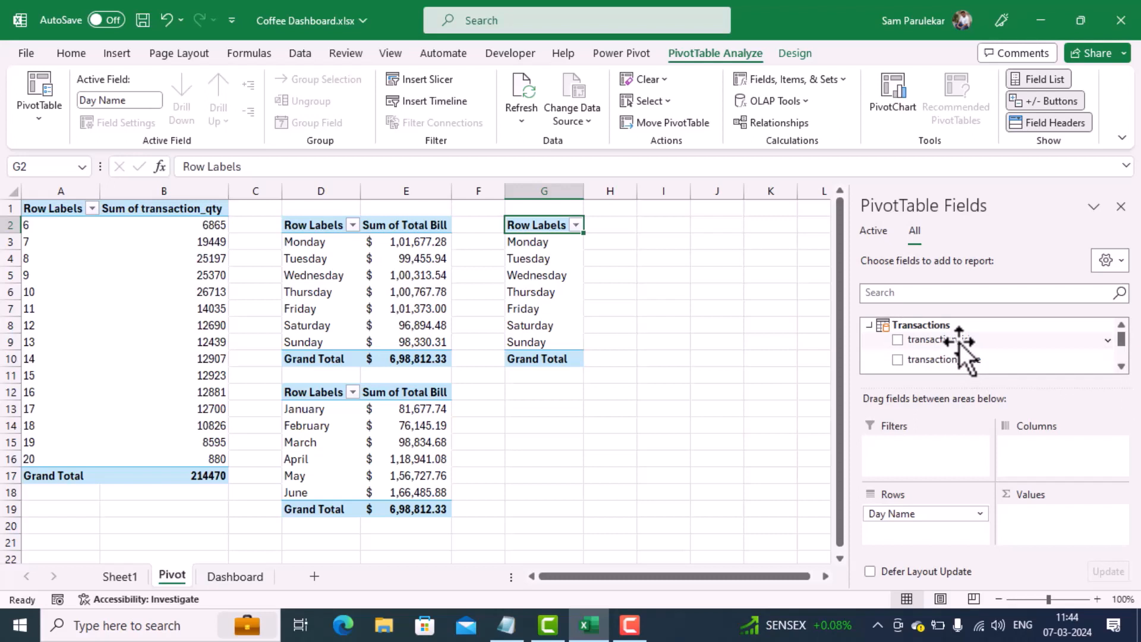
drag(959, 343, 1047, 515)
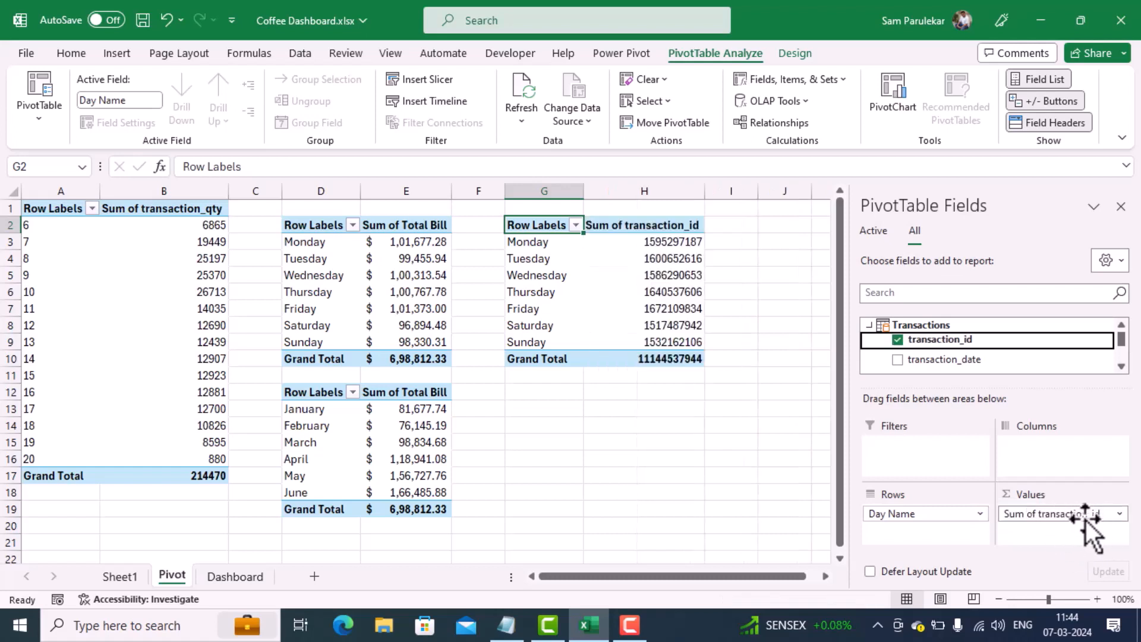
click(1120, 514)
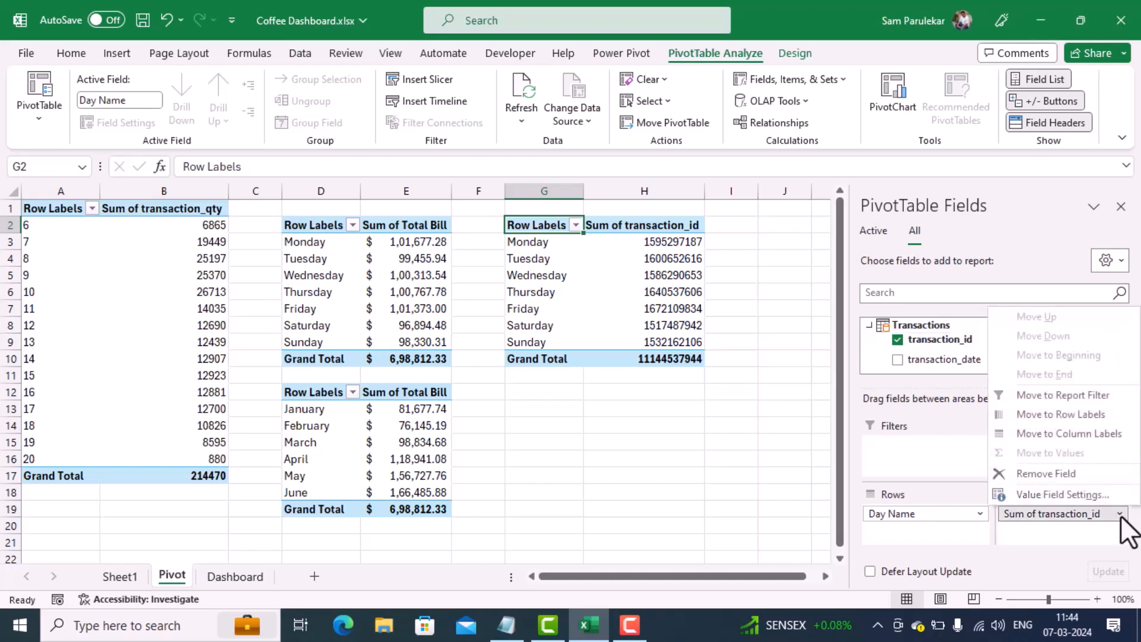
click(1082, 494)
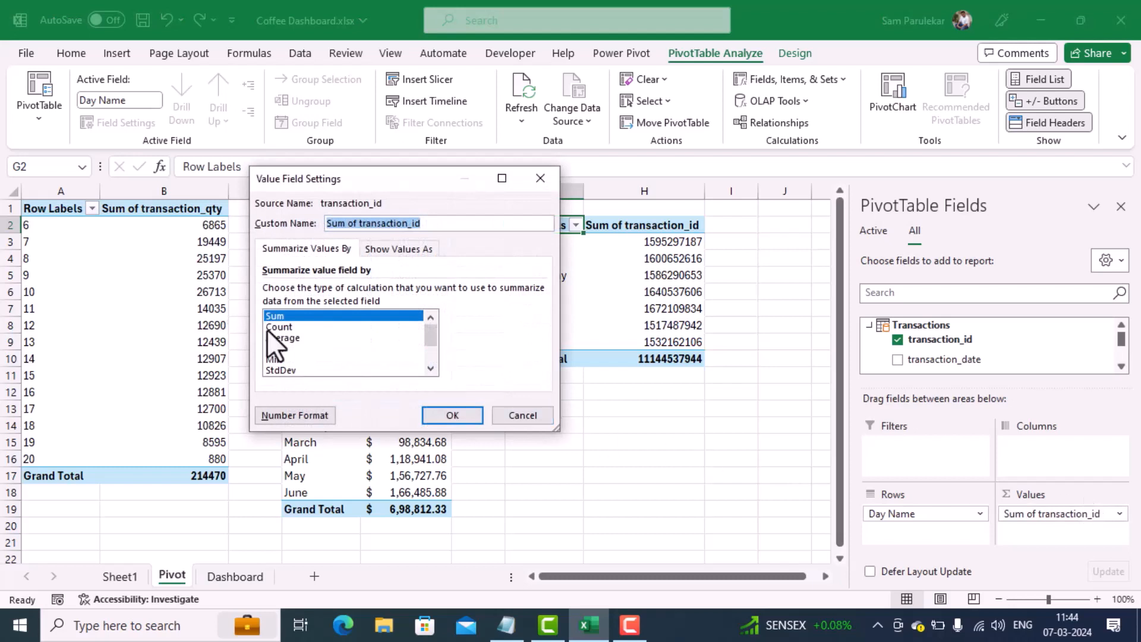
click(269, 328)
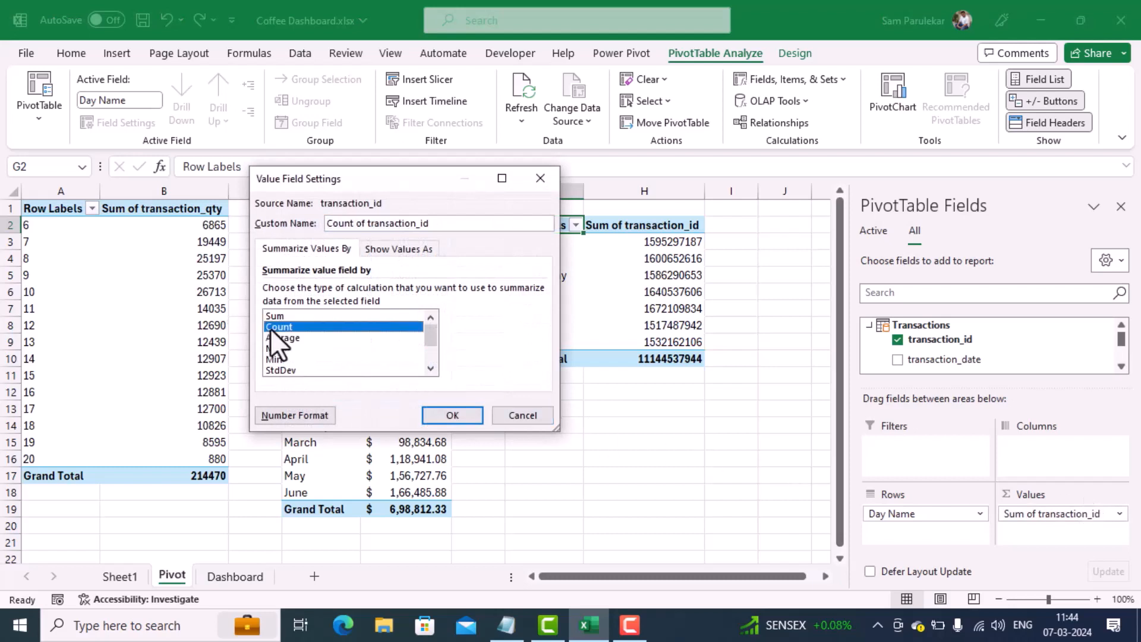
click(451, 410)
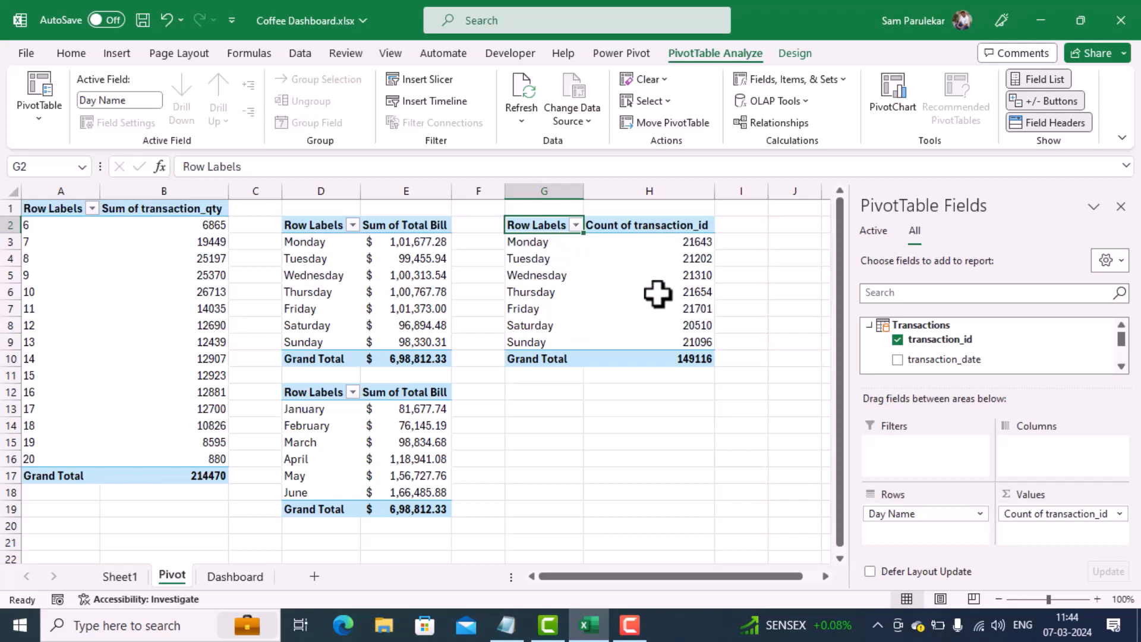
Step: Insert a 2-D clustered column chart from the PivotTable counting transactions by day name
mouse_move(699, 355)
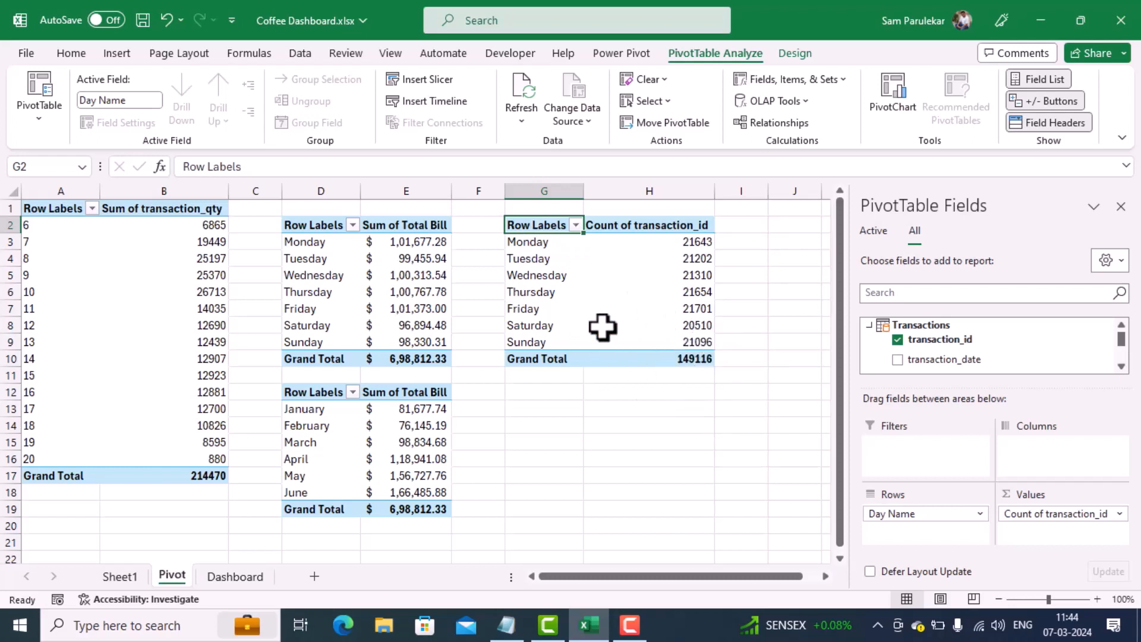
mouse_move(604, 328)
click(117, 55)
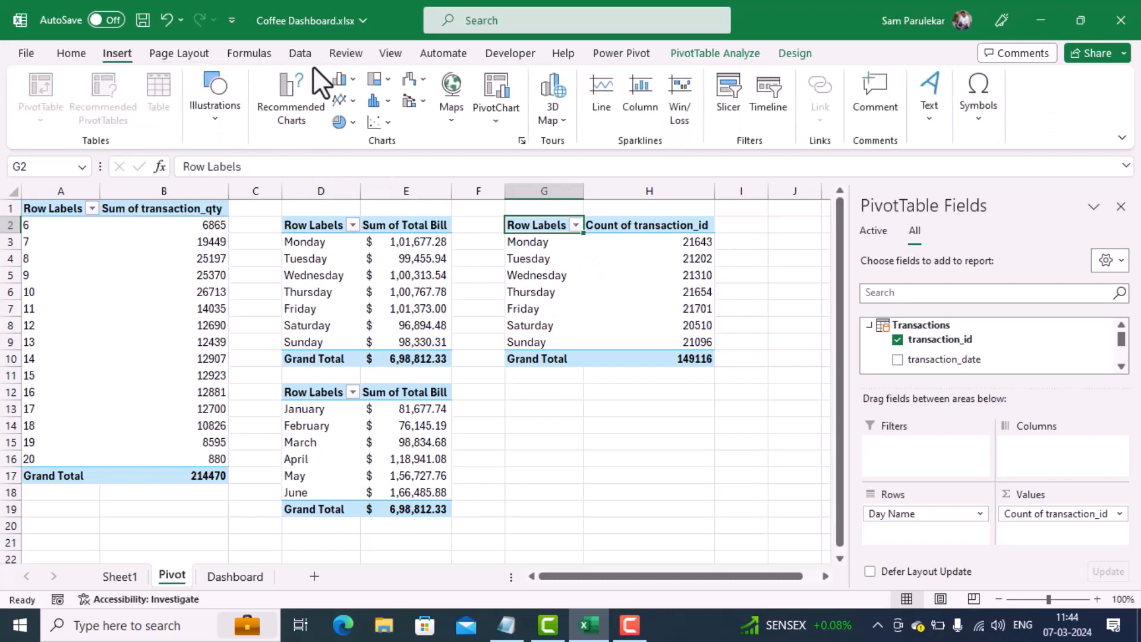
click(344, 85)
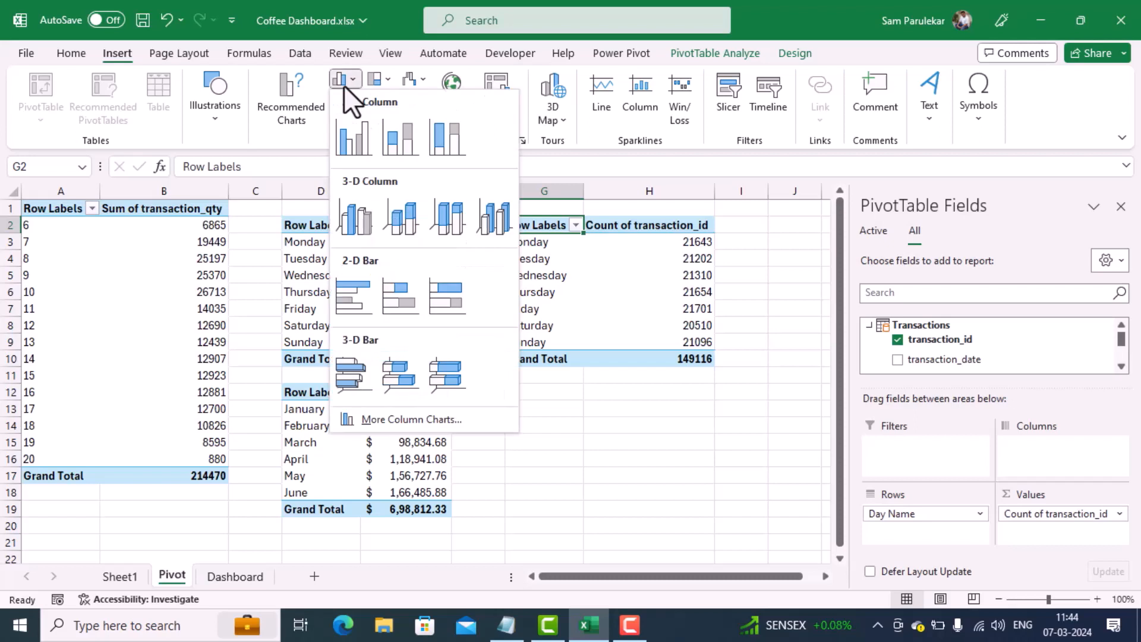
click(351, 137)
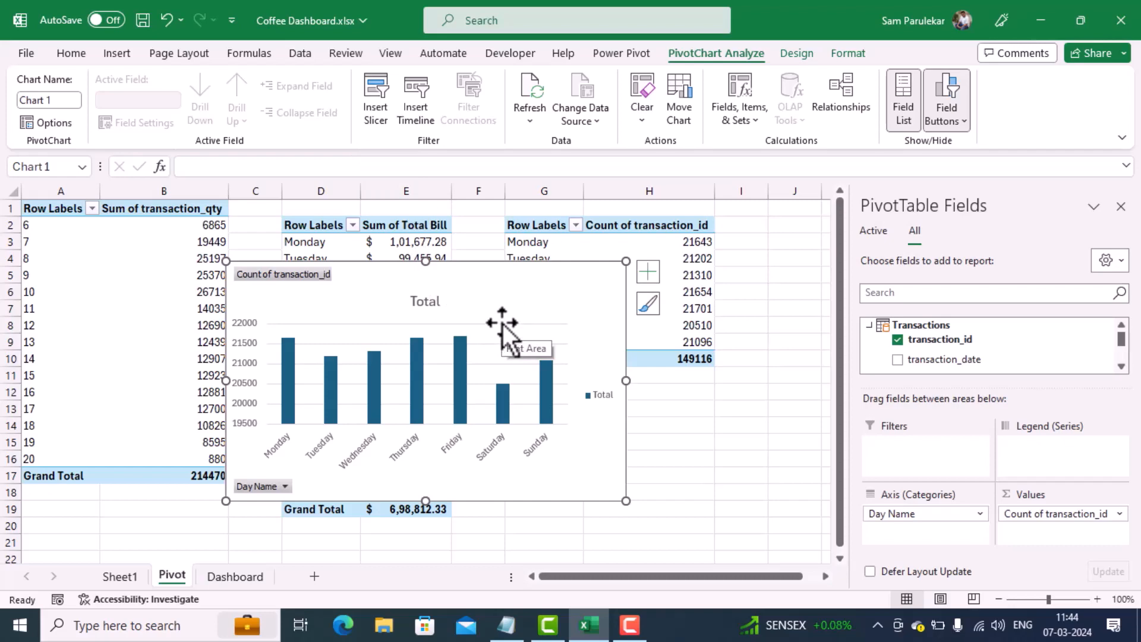
Step: Move the new column chart from the Pivot sheet to cell H3 of the Dashboard sheet
key(ctrl+x)
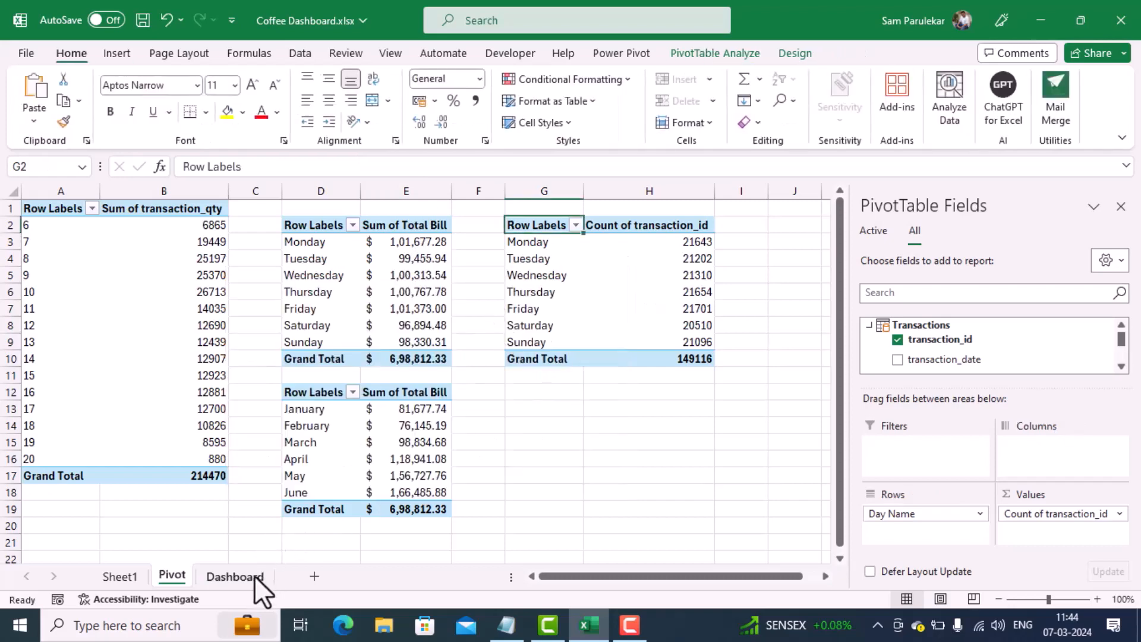
click(236, 575)
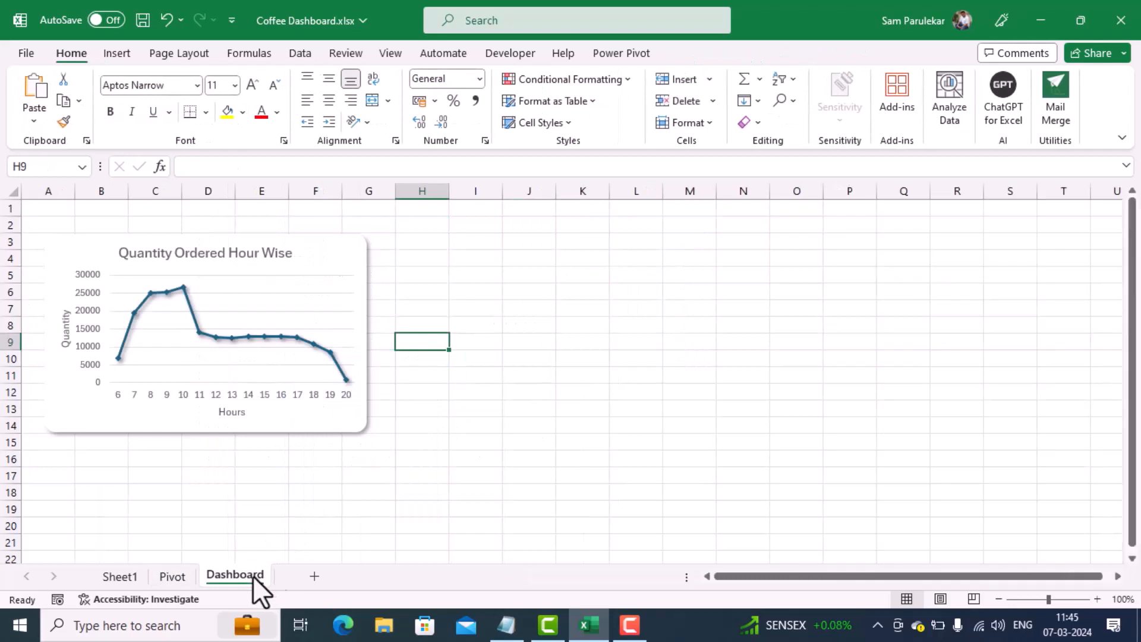
click(442, 245)
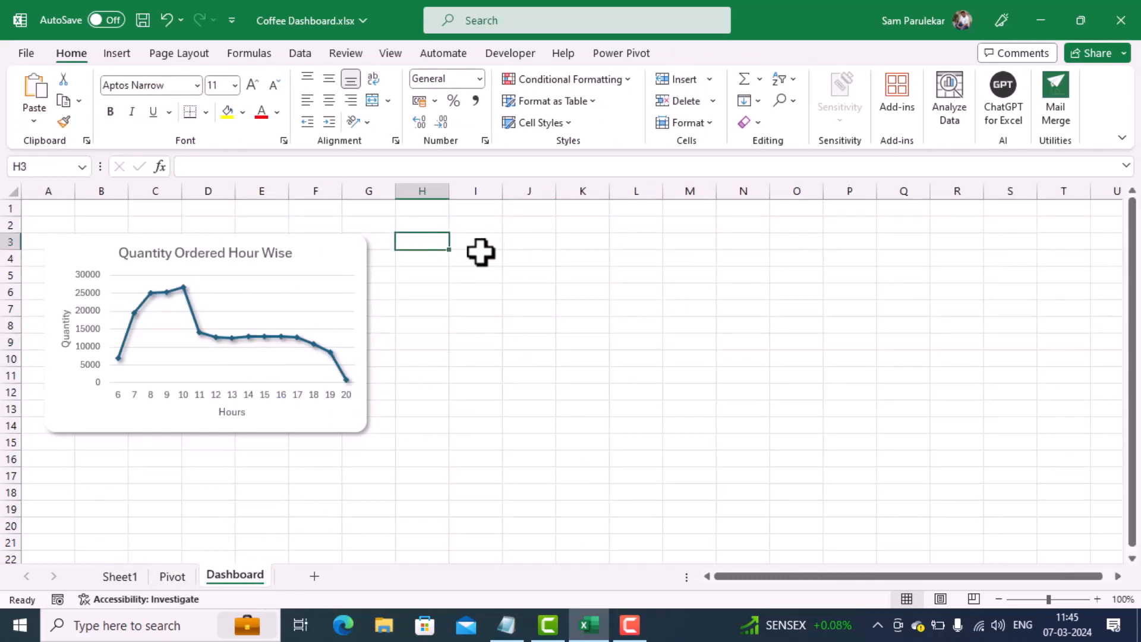
key(ctrl+v)
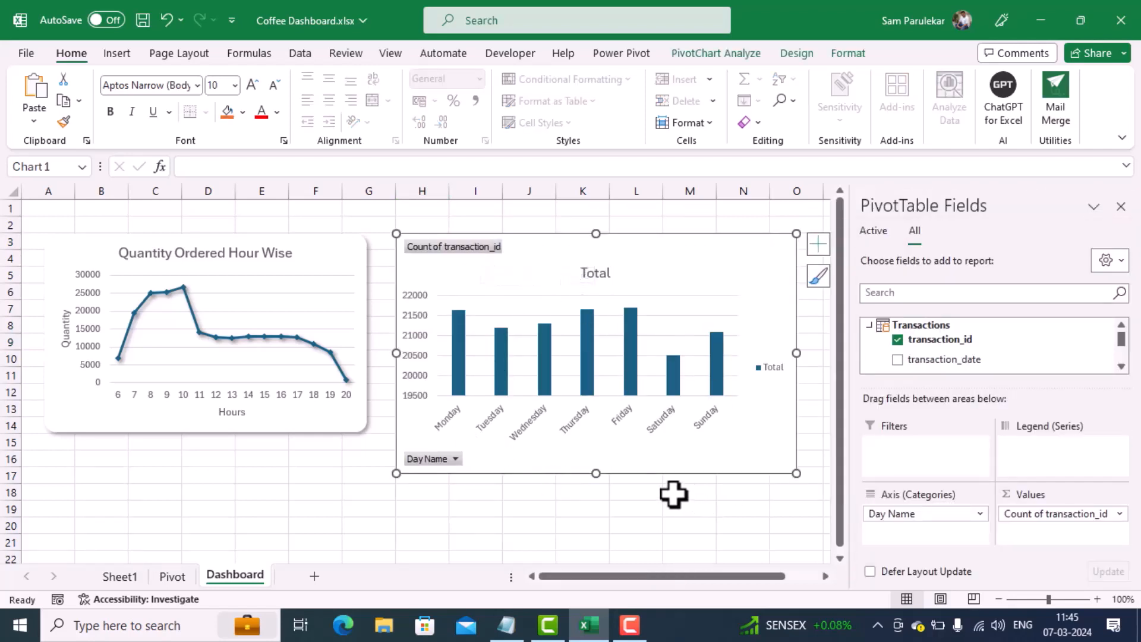
Step: Hide all field buttons on the column chart and delete its legend
right_click(467, 245)
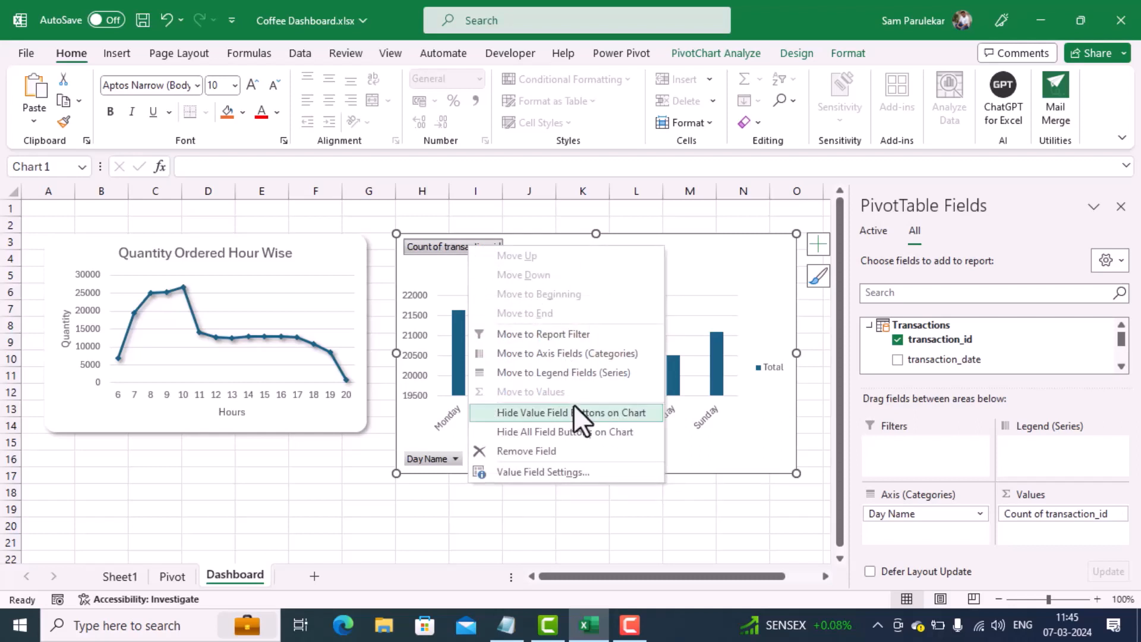
click(565, 437)
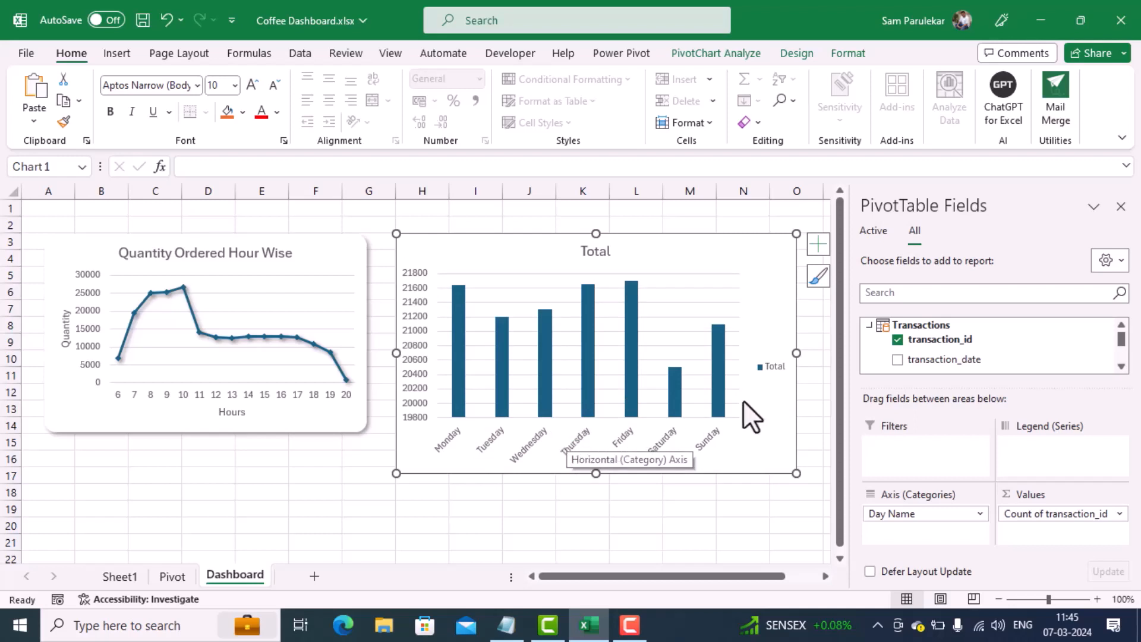
click(775, 370)
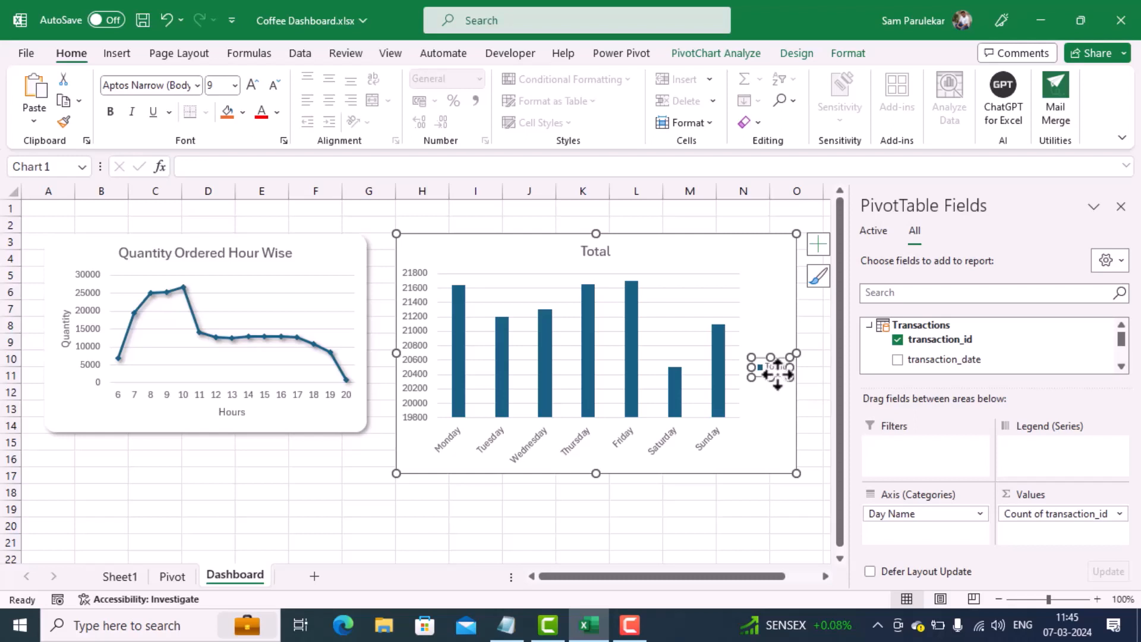
key(Delete)
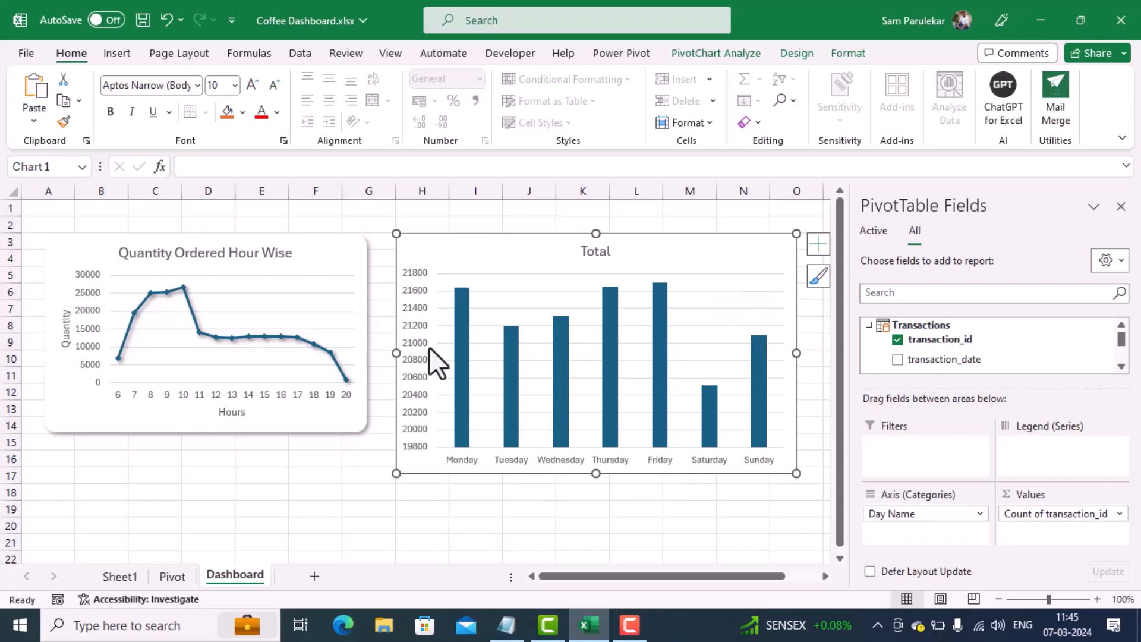
Step: Add axis titles to the column chart and name the horizontal axis "Day of Week"
click(812, 246)
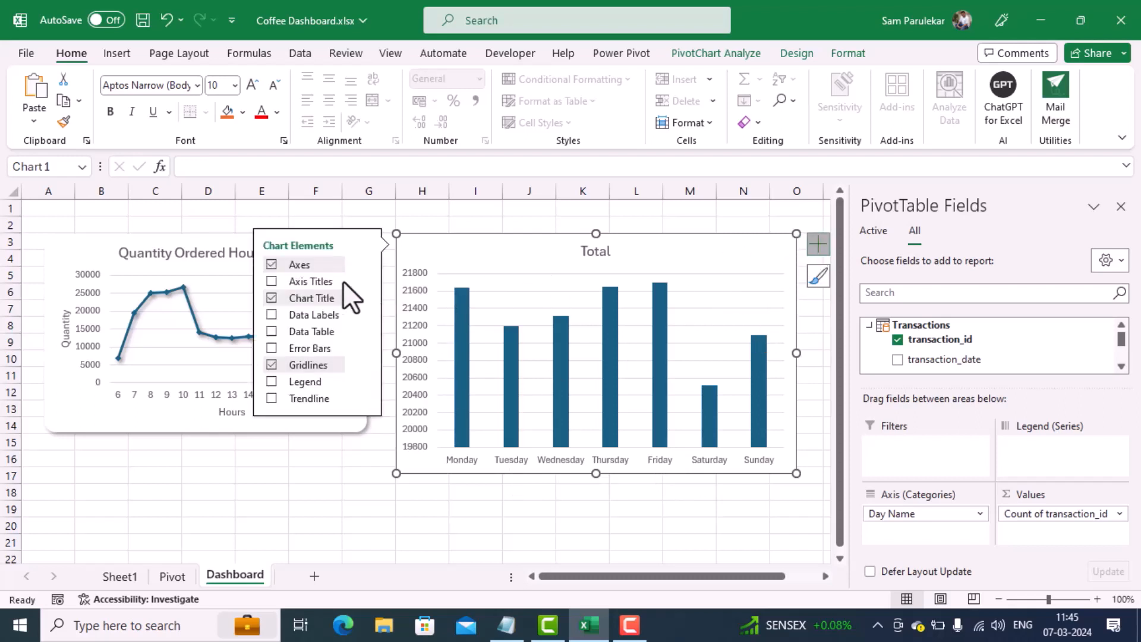
click(271, 282)
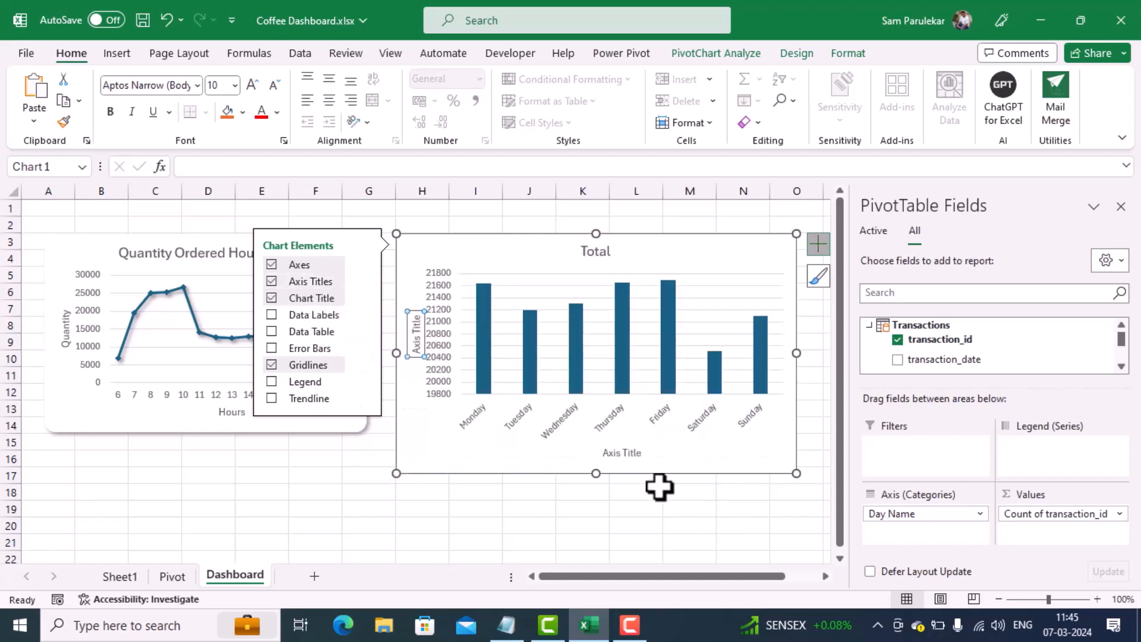
click(625, 453)
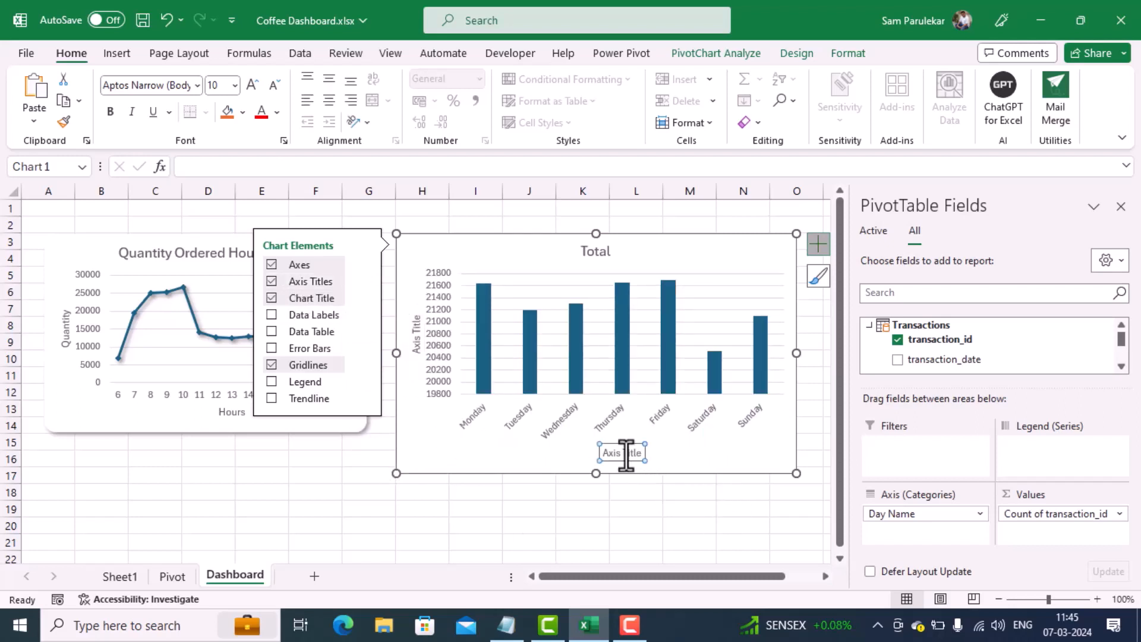
double_click(625, 453)
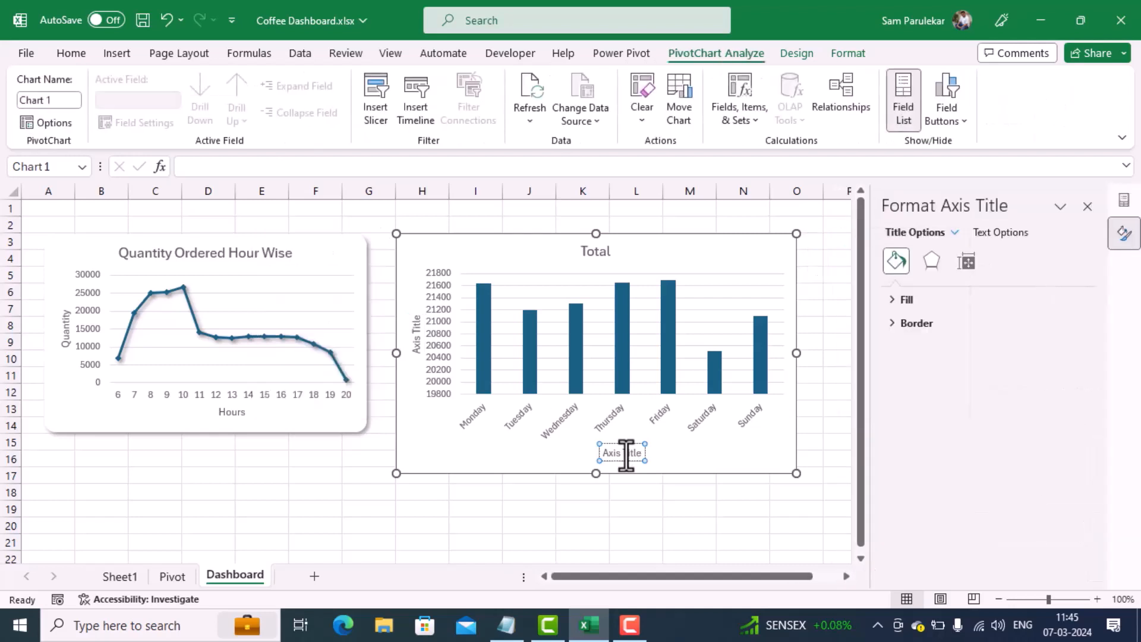
triple_click(625, 452)
text(Day of Week)
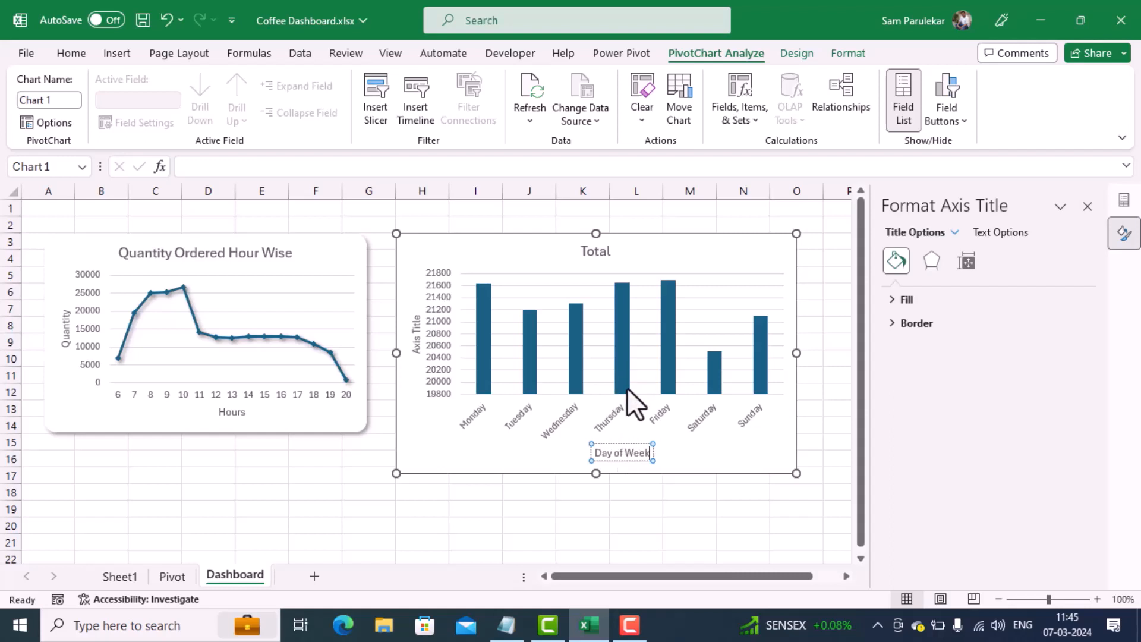
Step: Set the column chart's vertical axis title to "Orders placed"
click(415, 344)
click(415, 344)
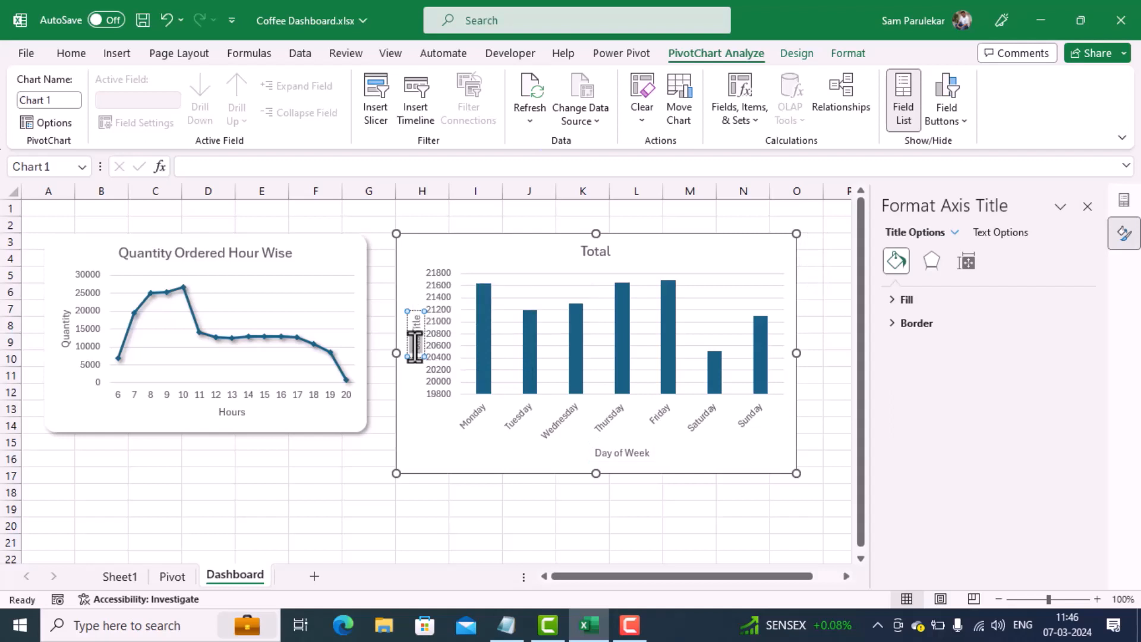
triple_click(415, 347)
text(Orders)
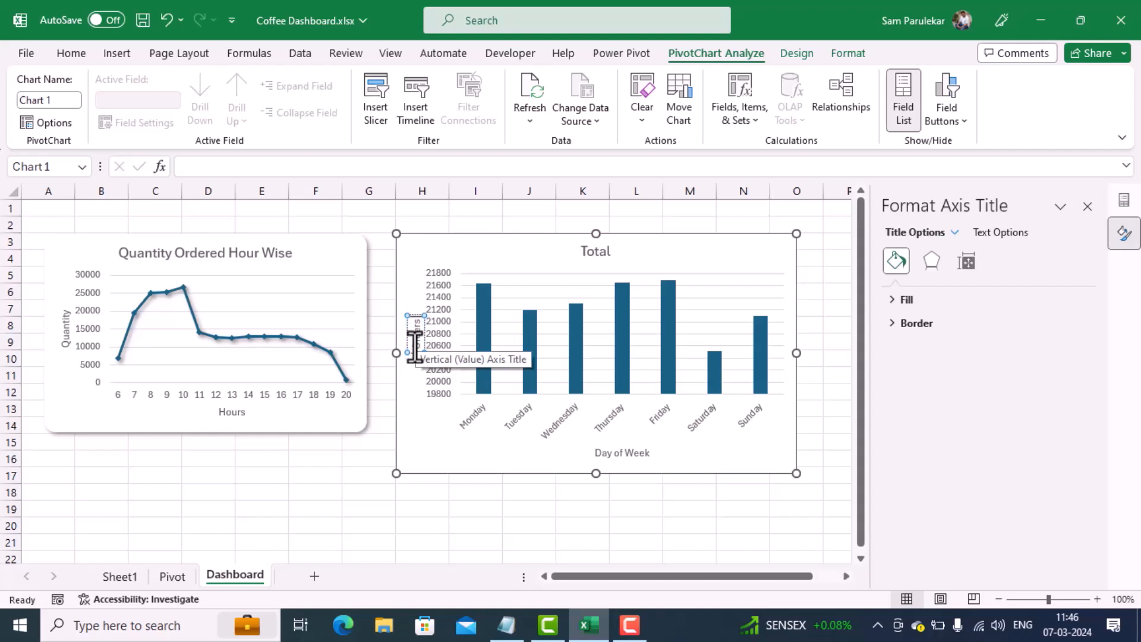
text( Placed)
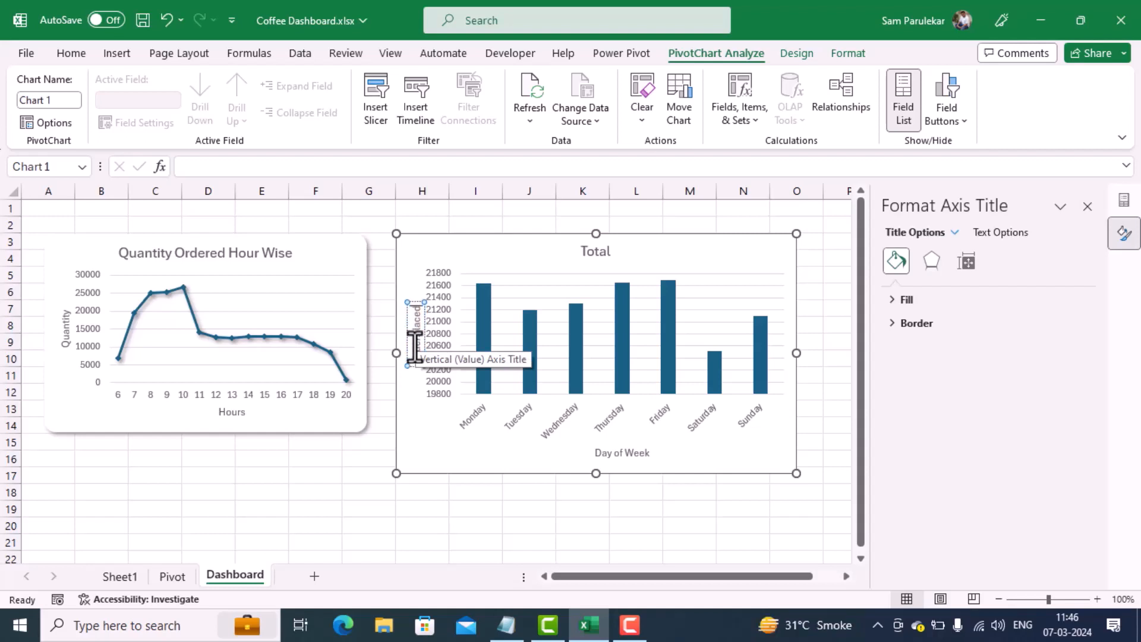
key(BackSpace)
key(BackSpace)
key(BackSpace)
key(BackSpace)
key(BackSpace)
key(BackSpace)
key(BackSpace)
text(placed)
Step: Replace the column chart's title with "Daywise Orders"
click(597, 252)
click(598, 252)
double_click(598, 252)
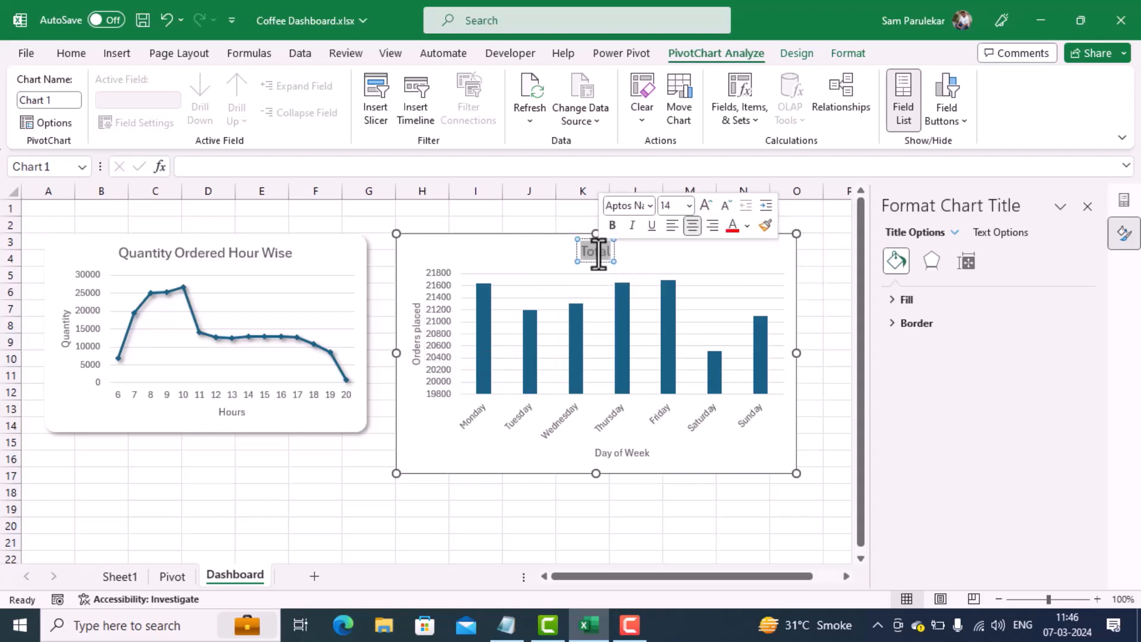
key(BackSpace)
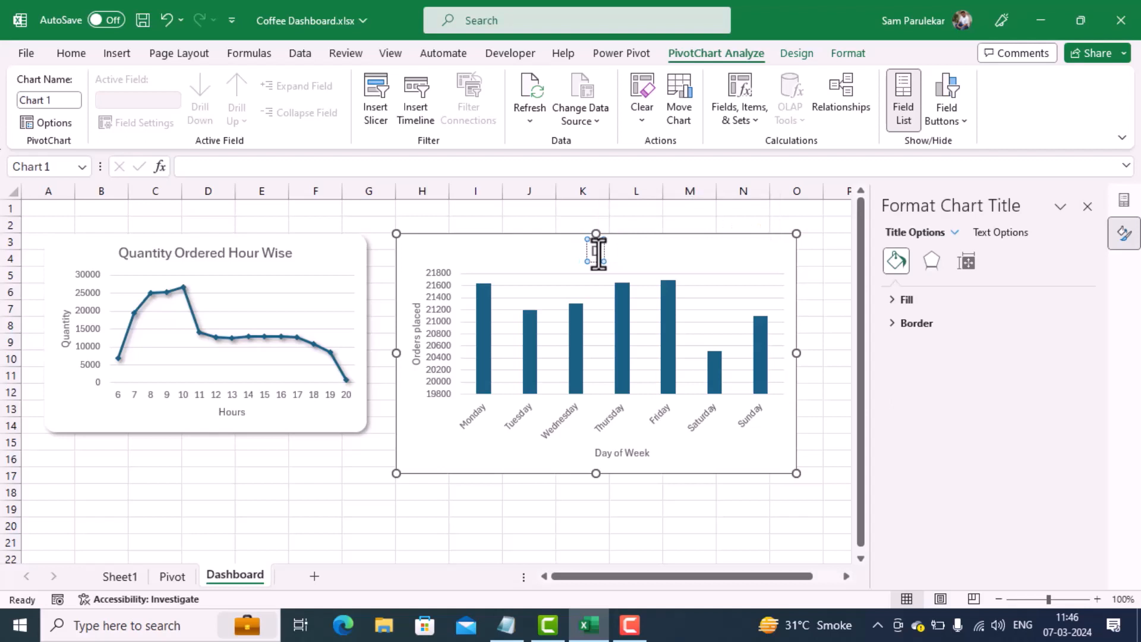
text(Dayw)
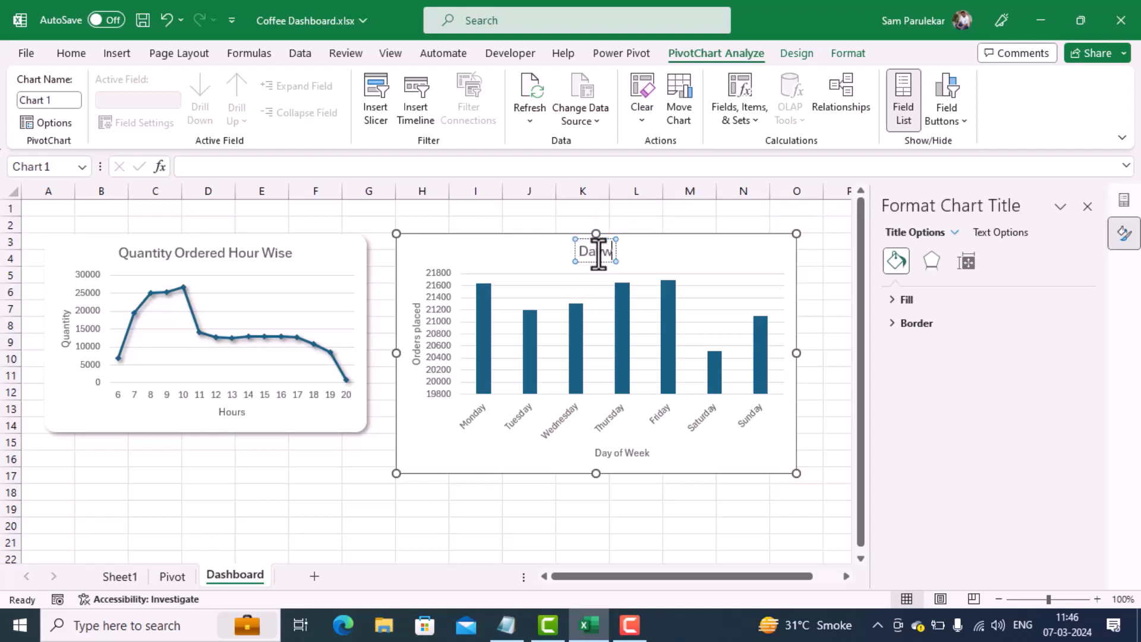
text(ise O)
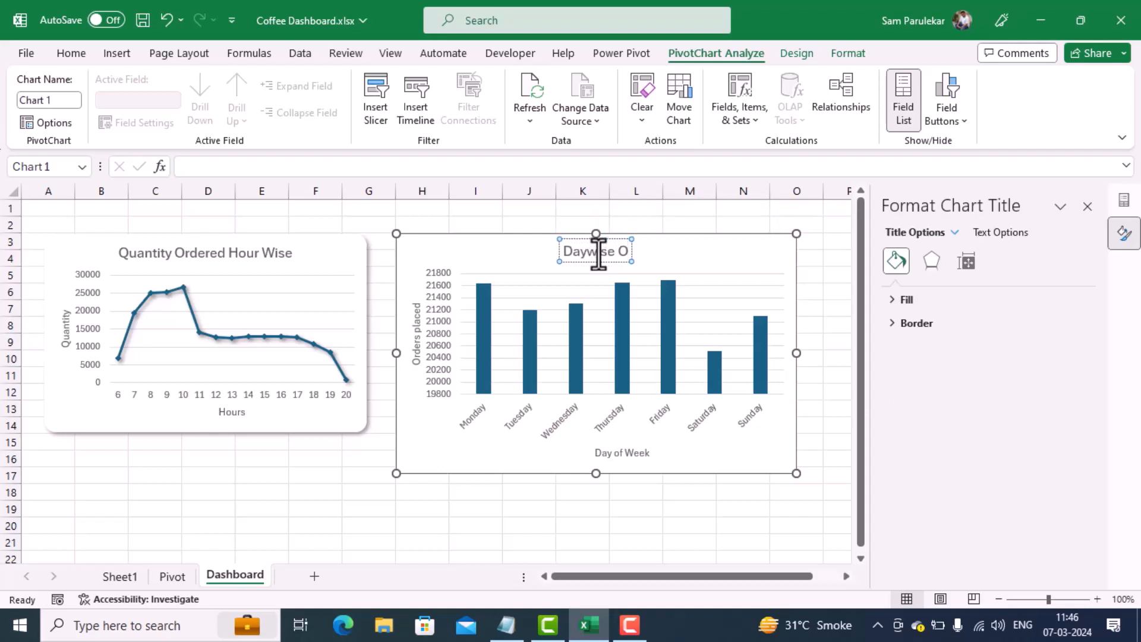
text(rders)
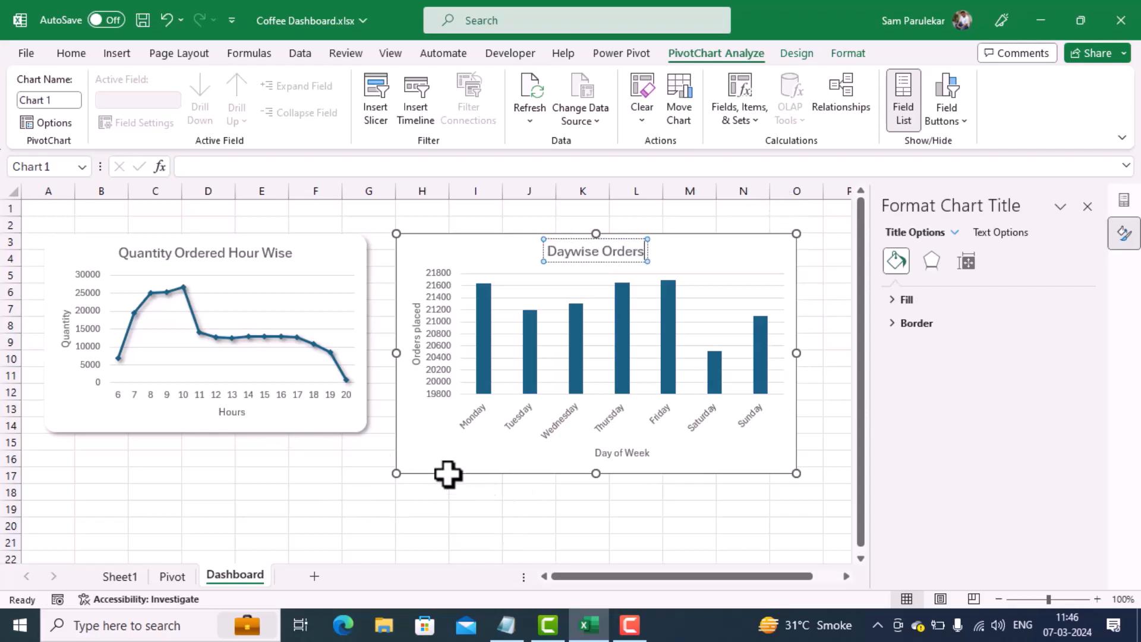
click(811, 272)
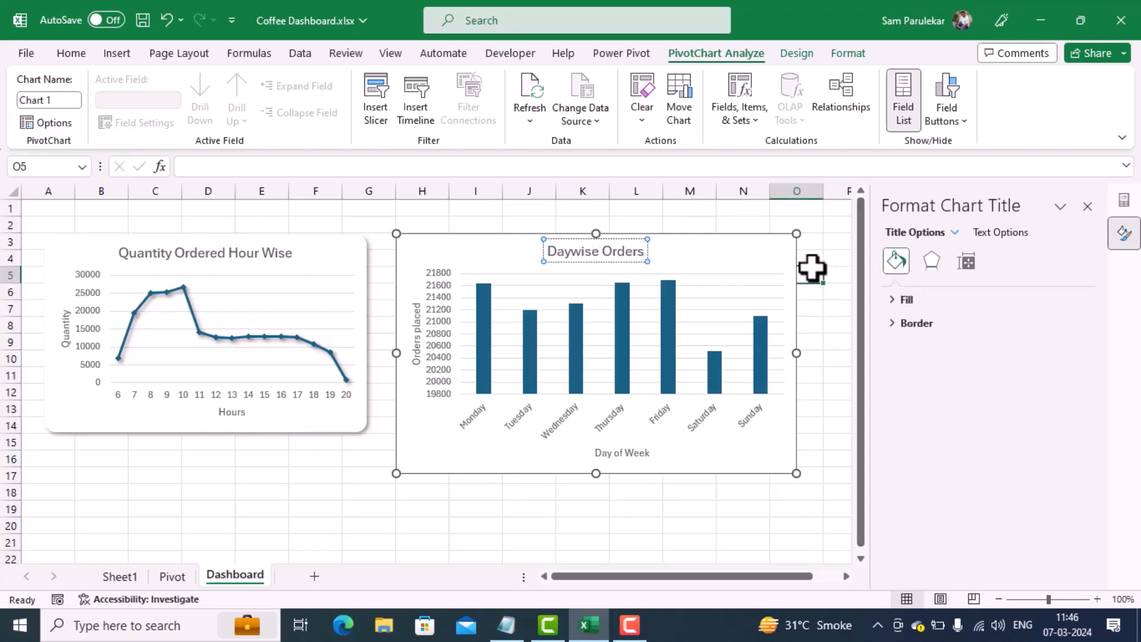
Step: Shift the Daywise Orders chart slightly on the sheet and give its border rounded corners
click(757, 255)
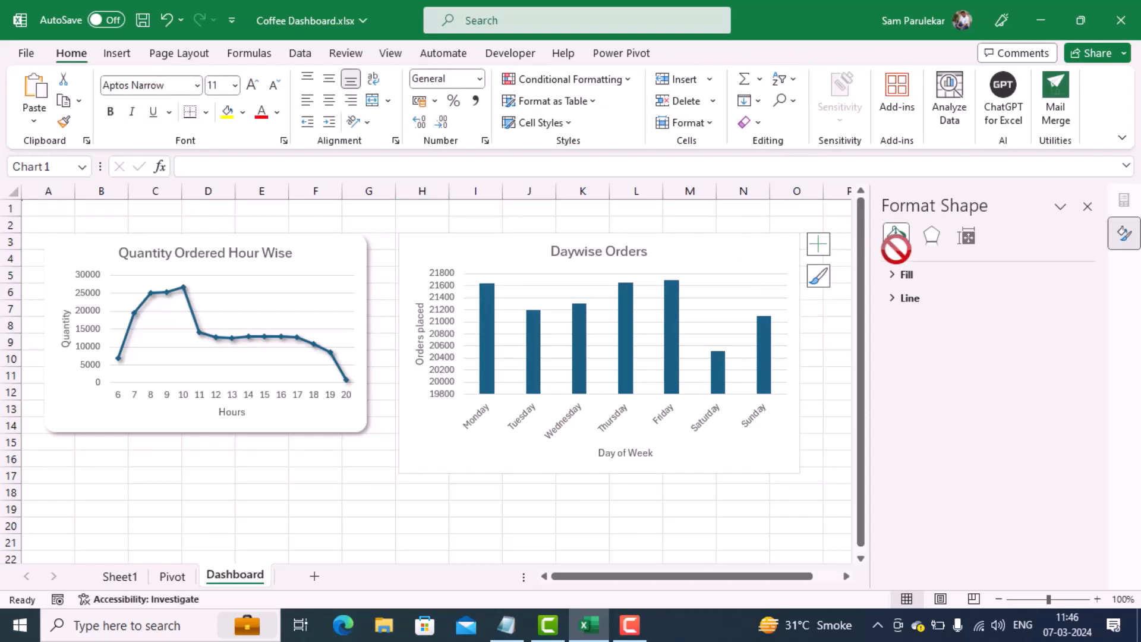
mouse_move(774, 254)
mouse_down()
mouse_move(777, 244)
mouse_move(758, 255)
mouse_up()
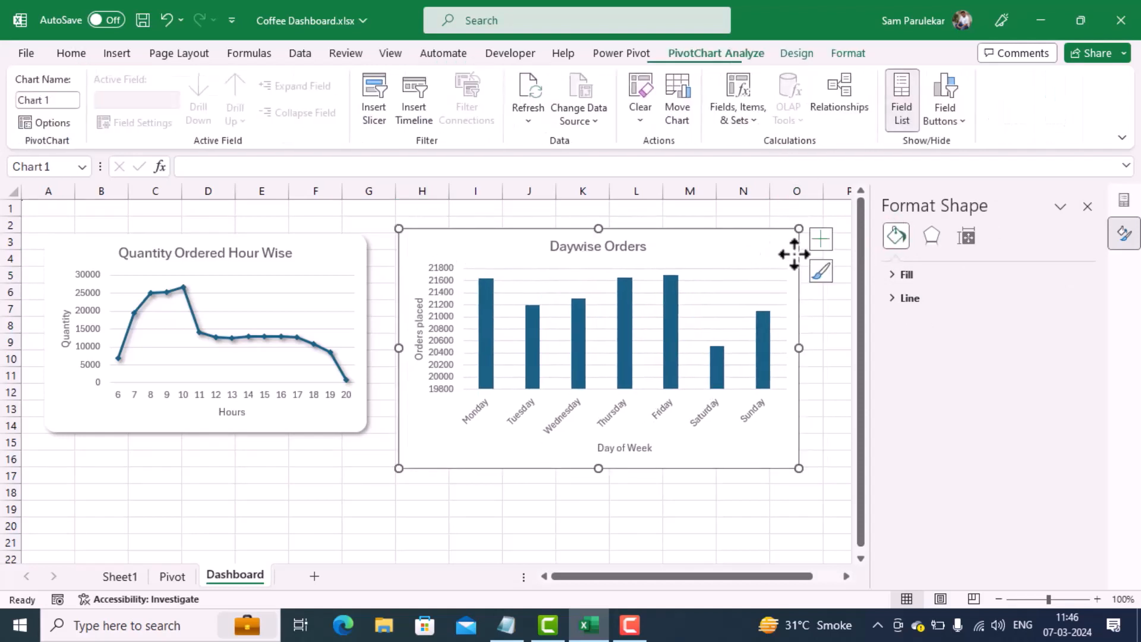
click(889, 298)
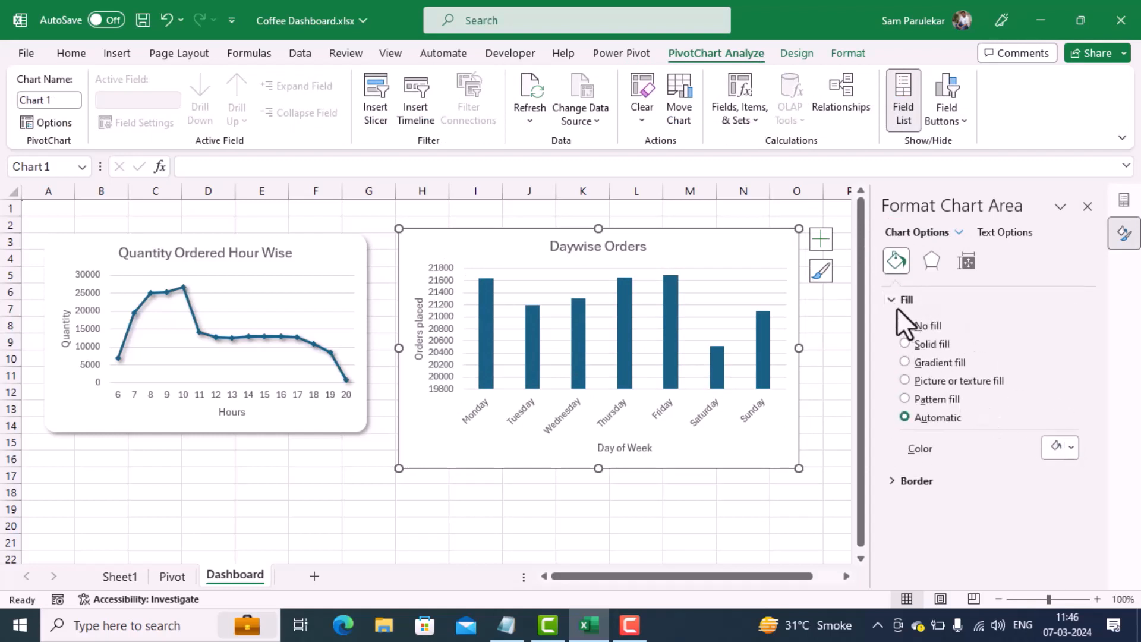
click(891, 481)
scroll(950, 468, down, 5)
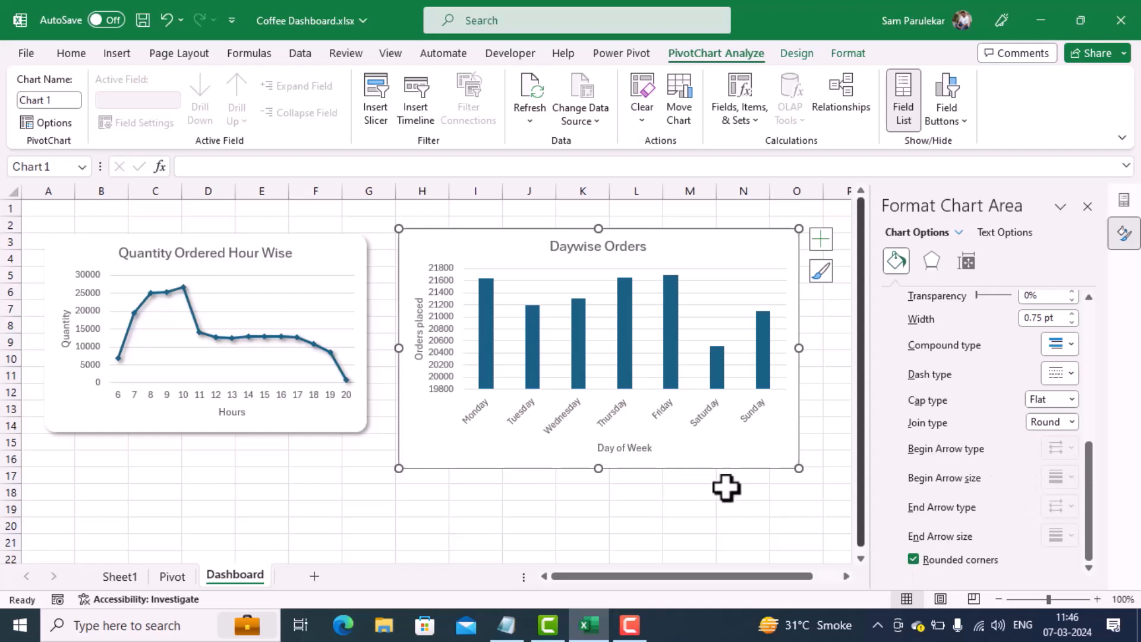
click(686, 495)
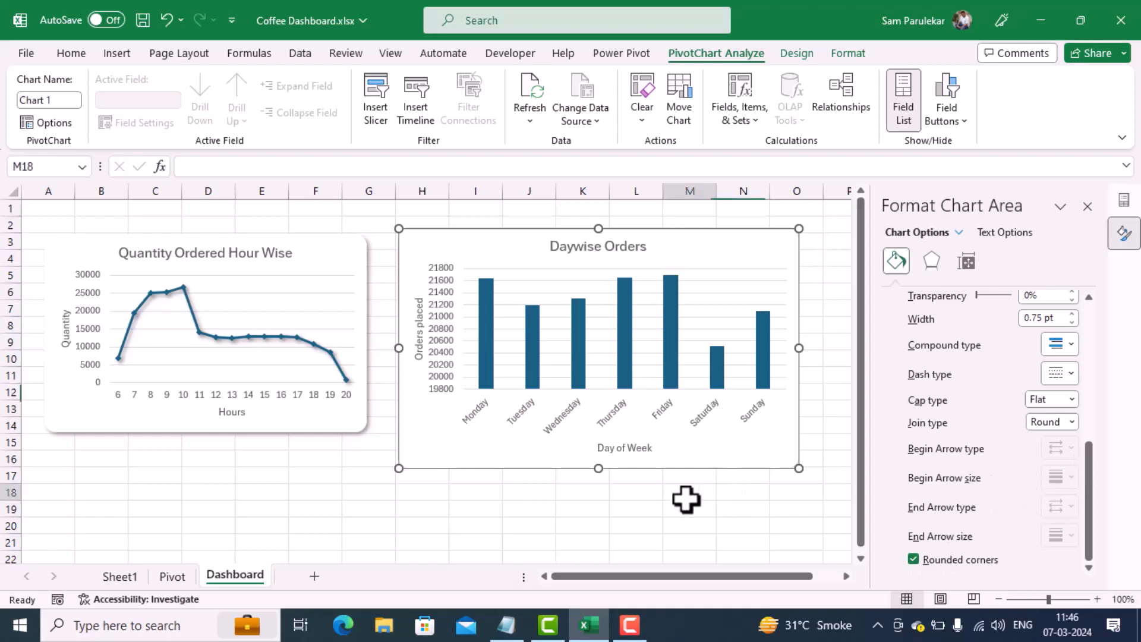
Step: Apply the first outer shadow preset to the Daywise Orders chart area
click(756, 441)
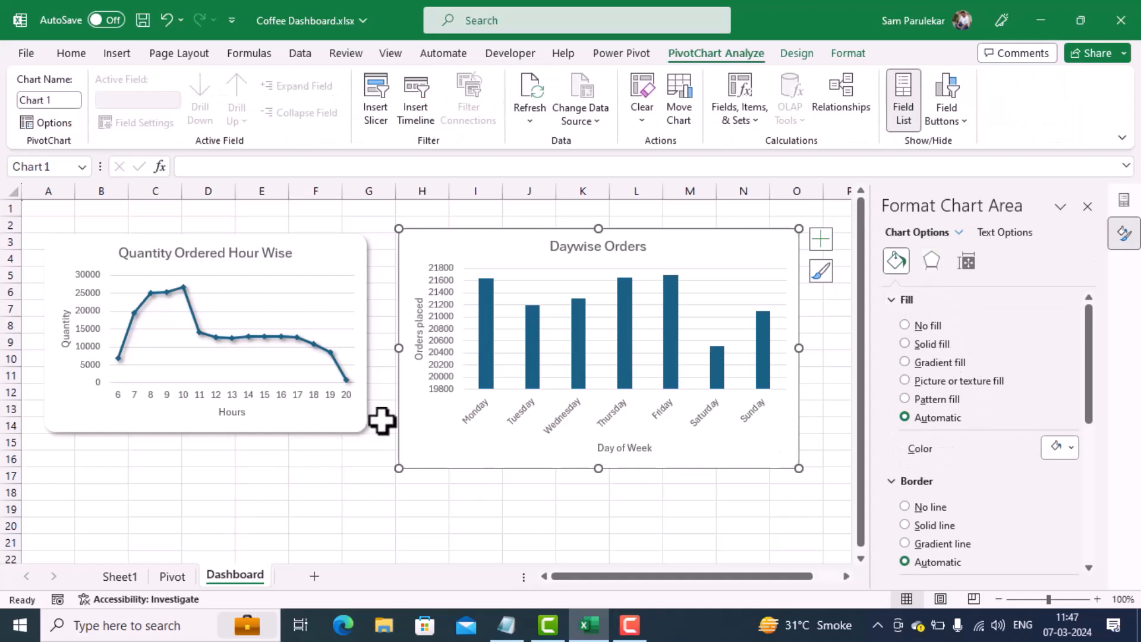
click(936, 259)
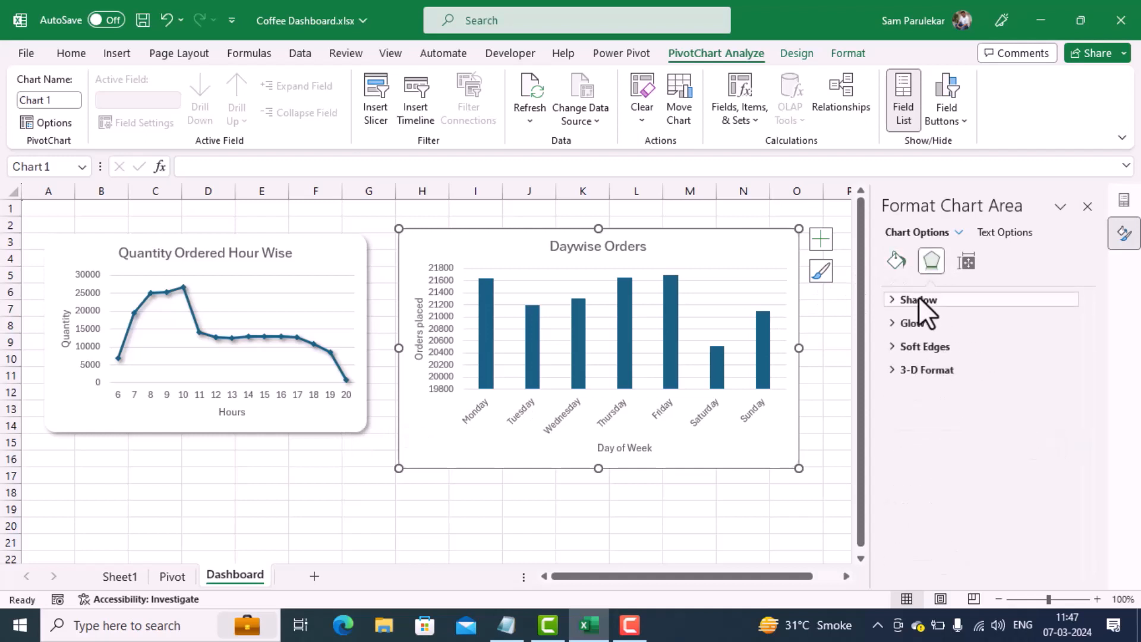
click(894, 305)
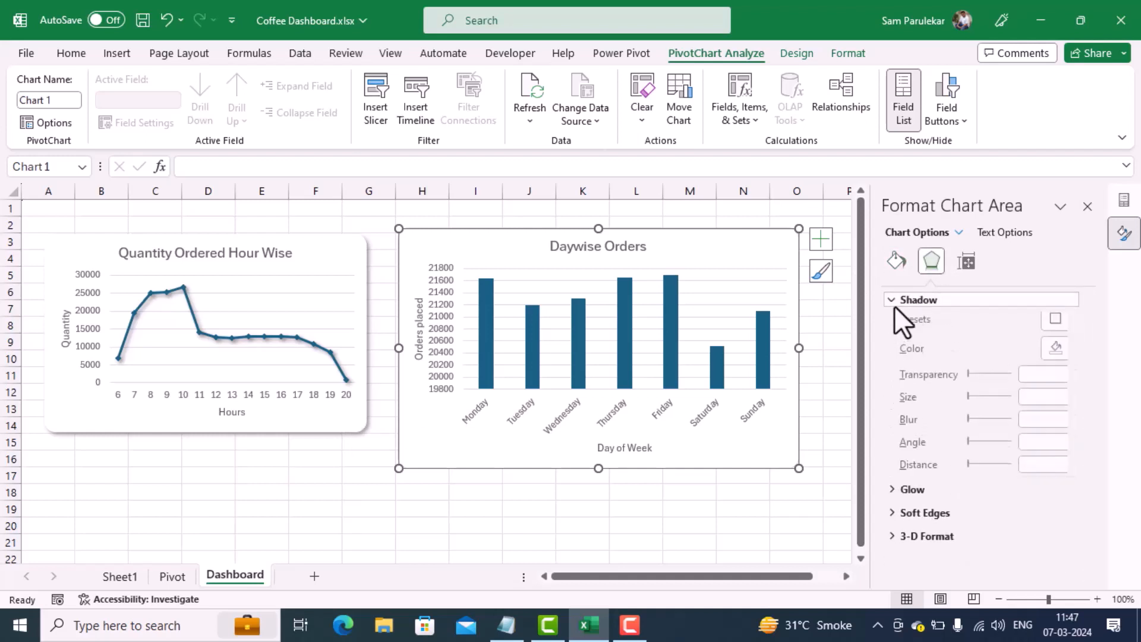
click(1070, 323)
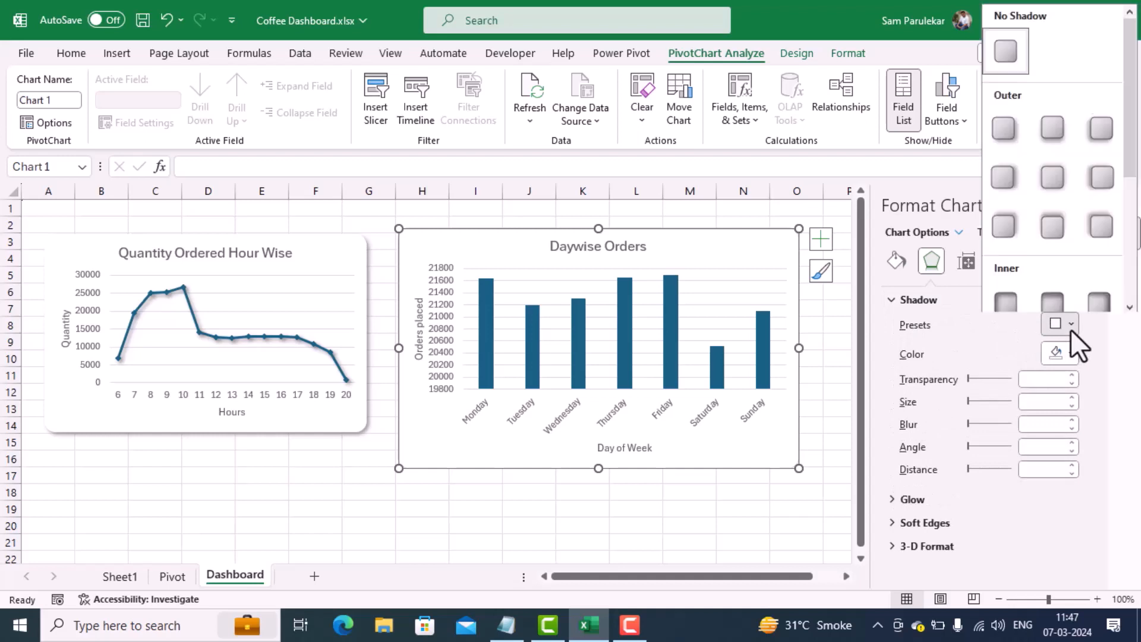
click(1006, 126)
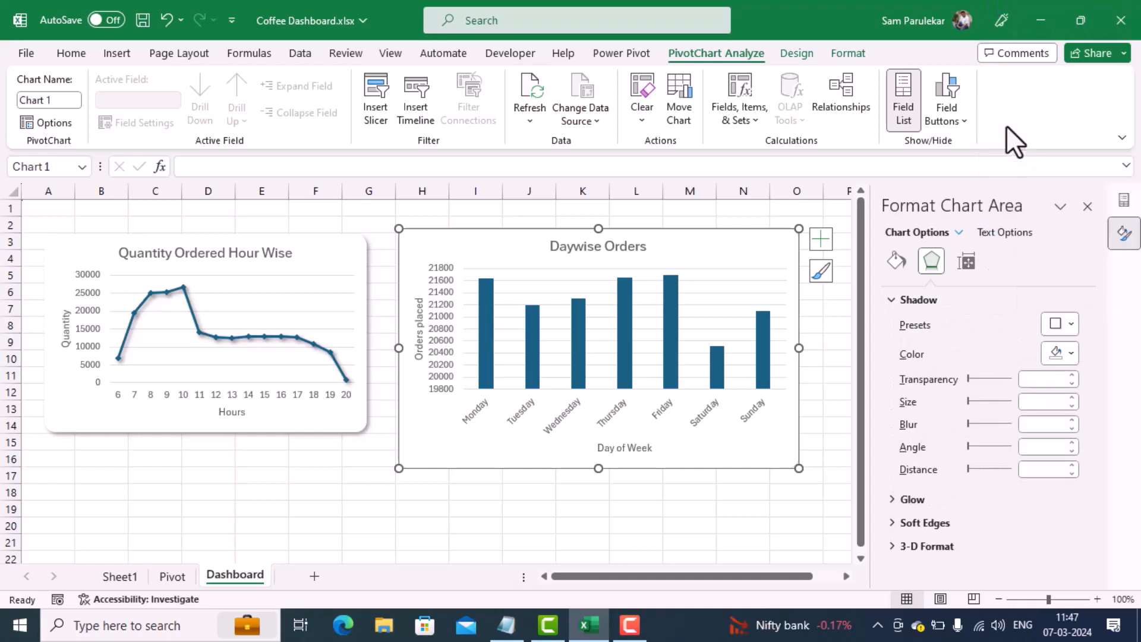
click(720, 506)
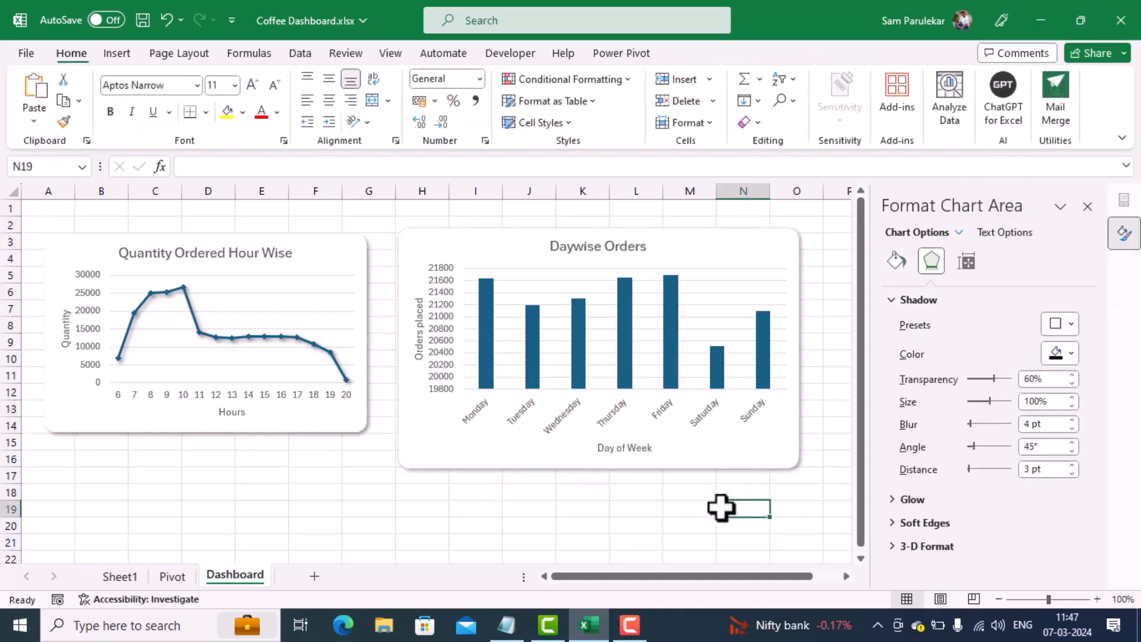
Step: Set the border of the Daywise Orders chart area to No line
click(745, 460)
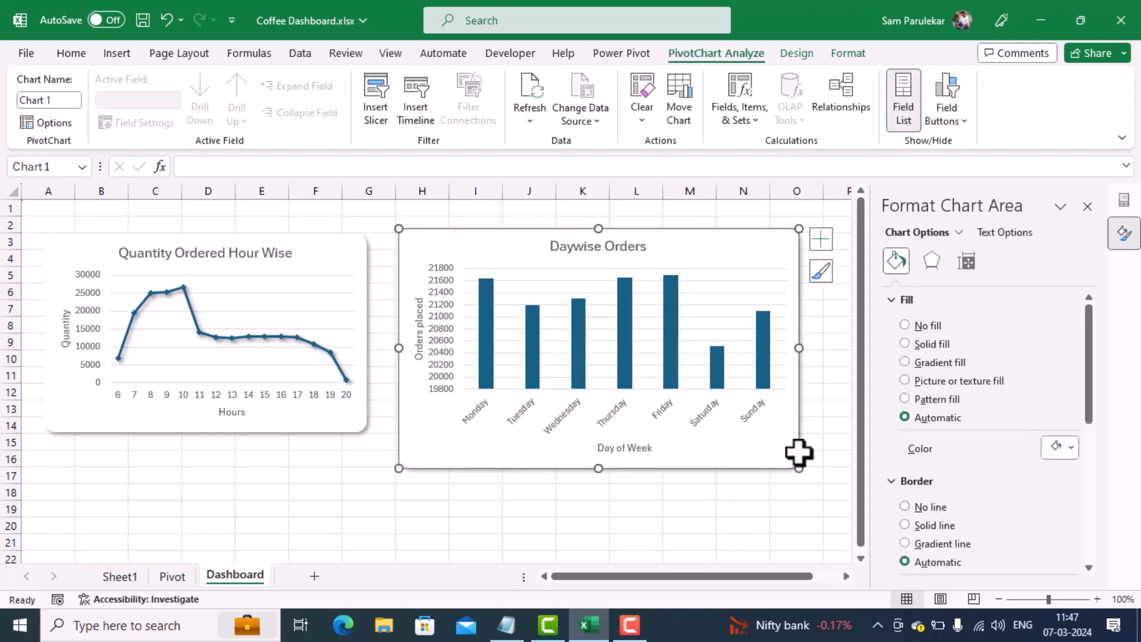
click(903, 506)
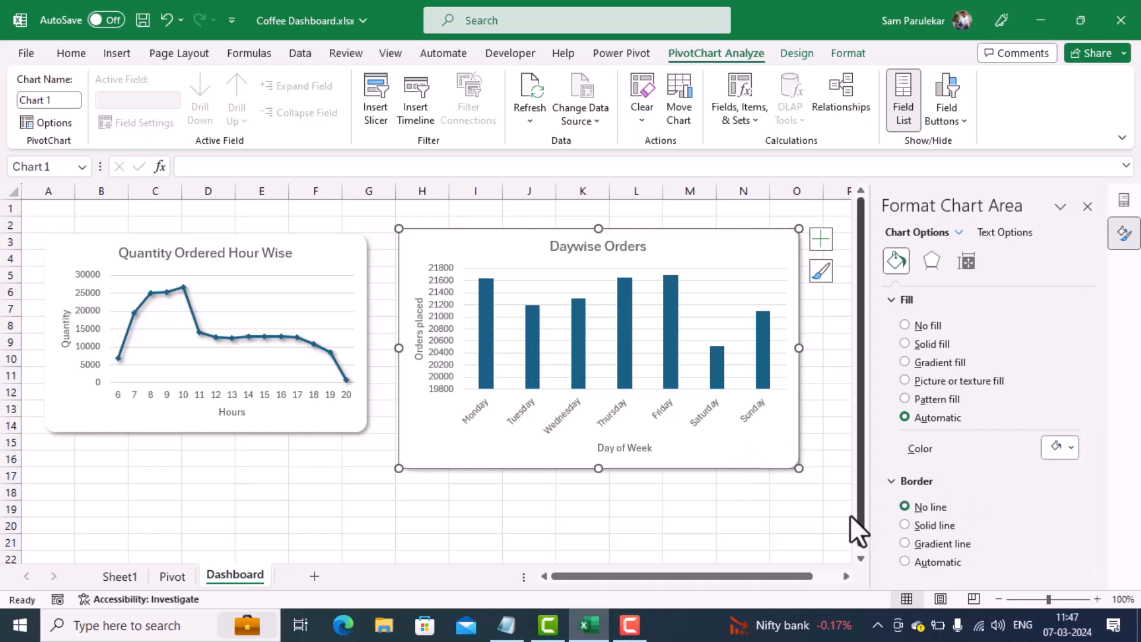
click(755, 512)
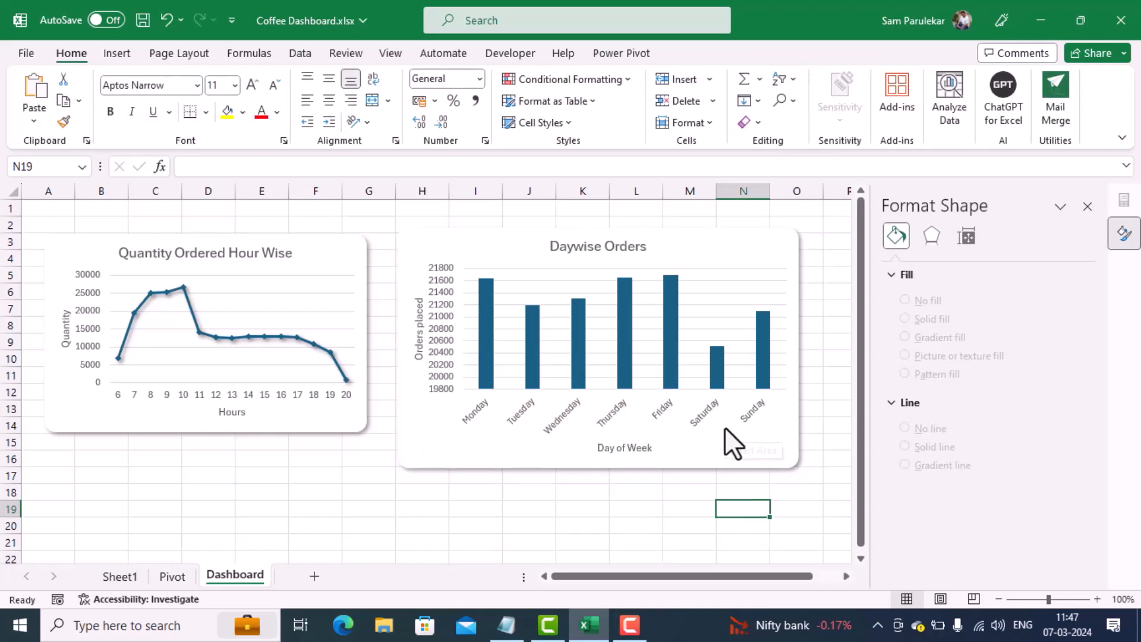
Step: Shrink the Daywise Orders chart to roughly the line chart's size and place it directly beside that chart with their upper edges aligned
click(740, 440)
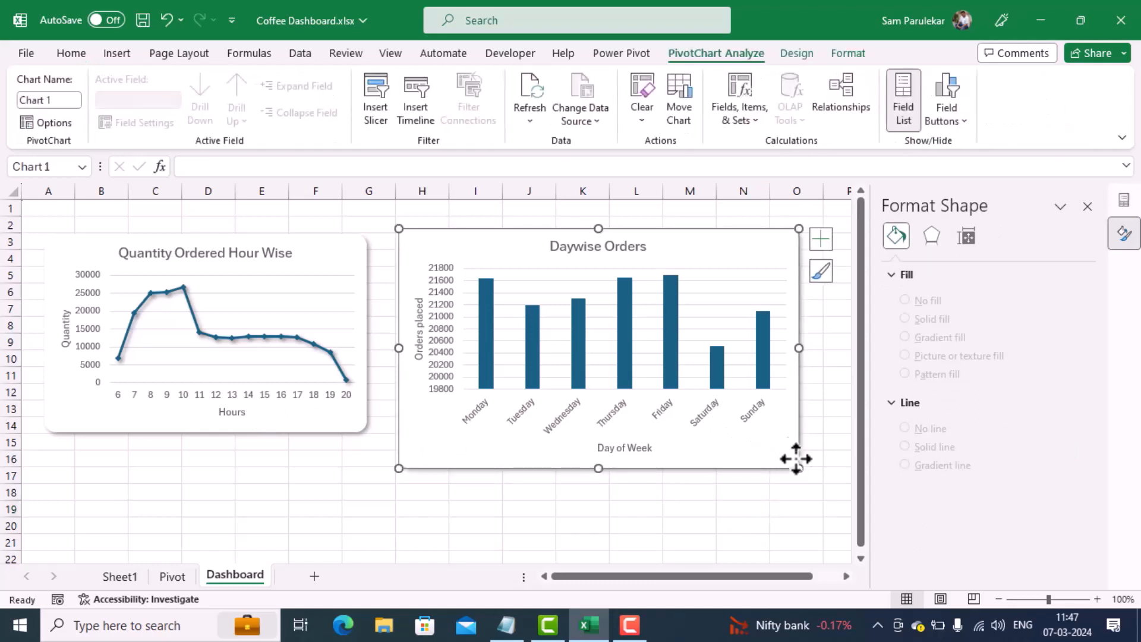
drag(792, 462, 755, 428)
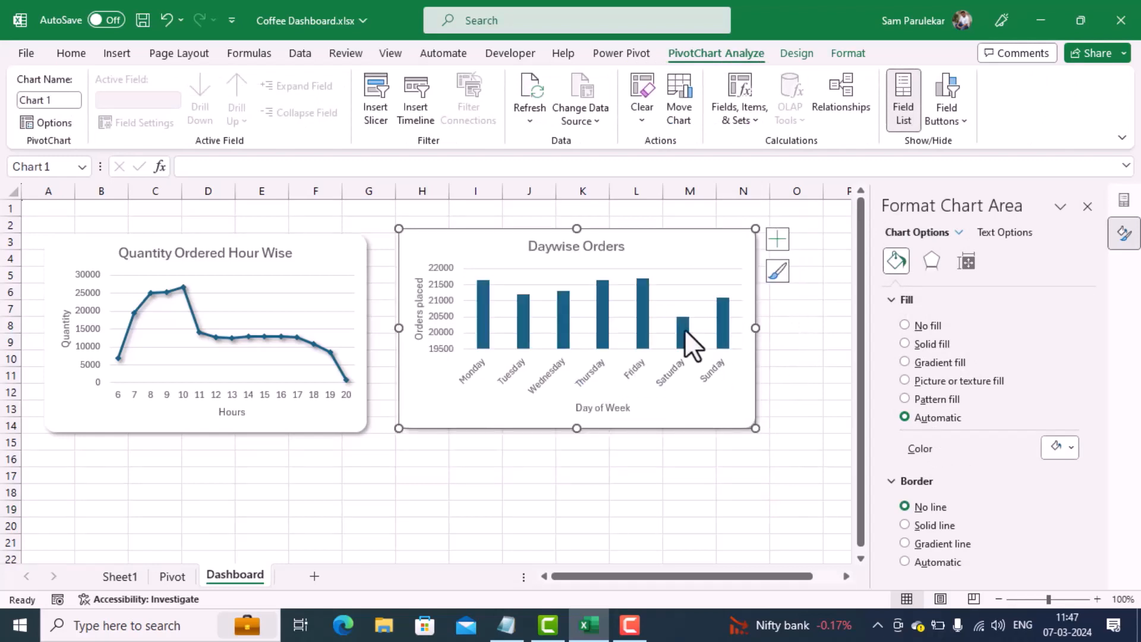
click(661, 300)
drag(674, 255, 660, 261)
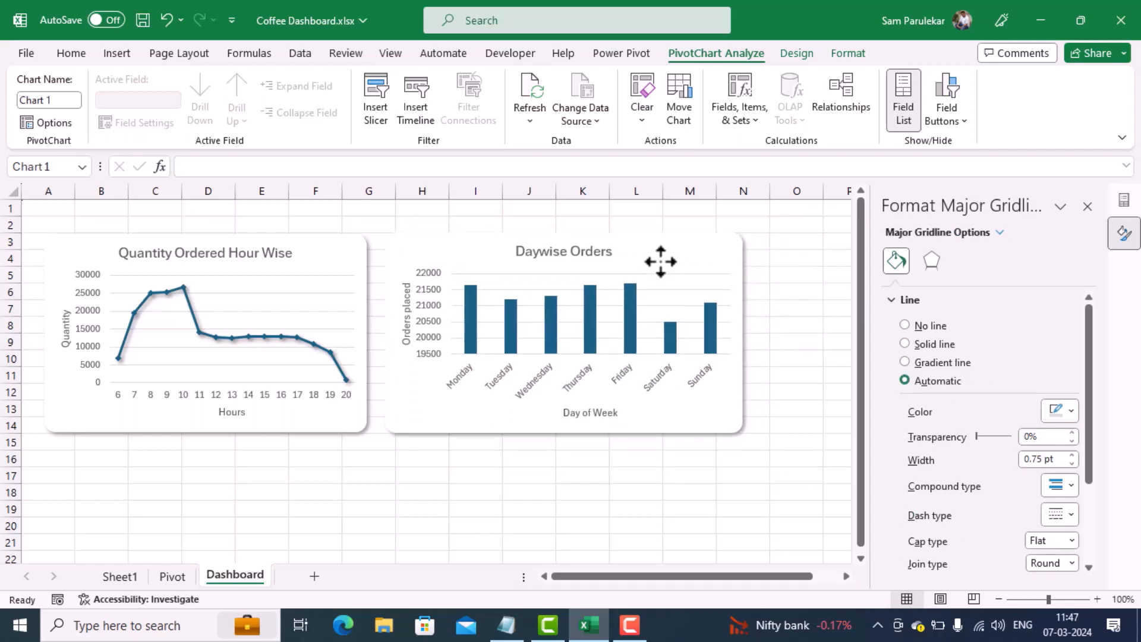
click(722, 474)
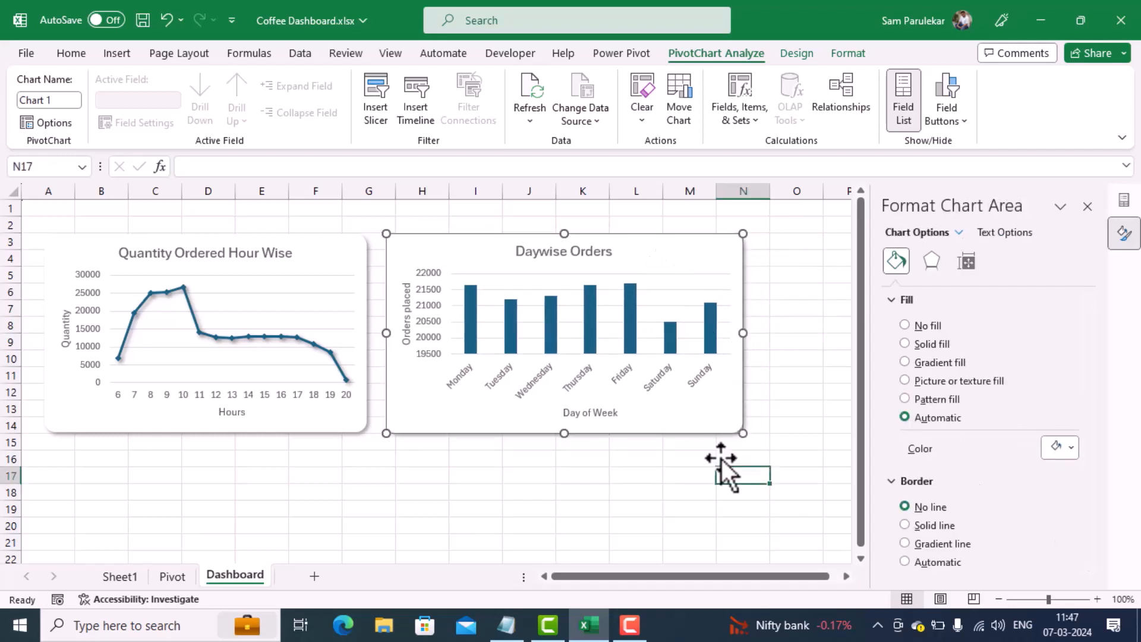
click(722, 415)
drag(737, 333, 717, 336)
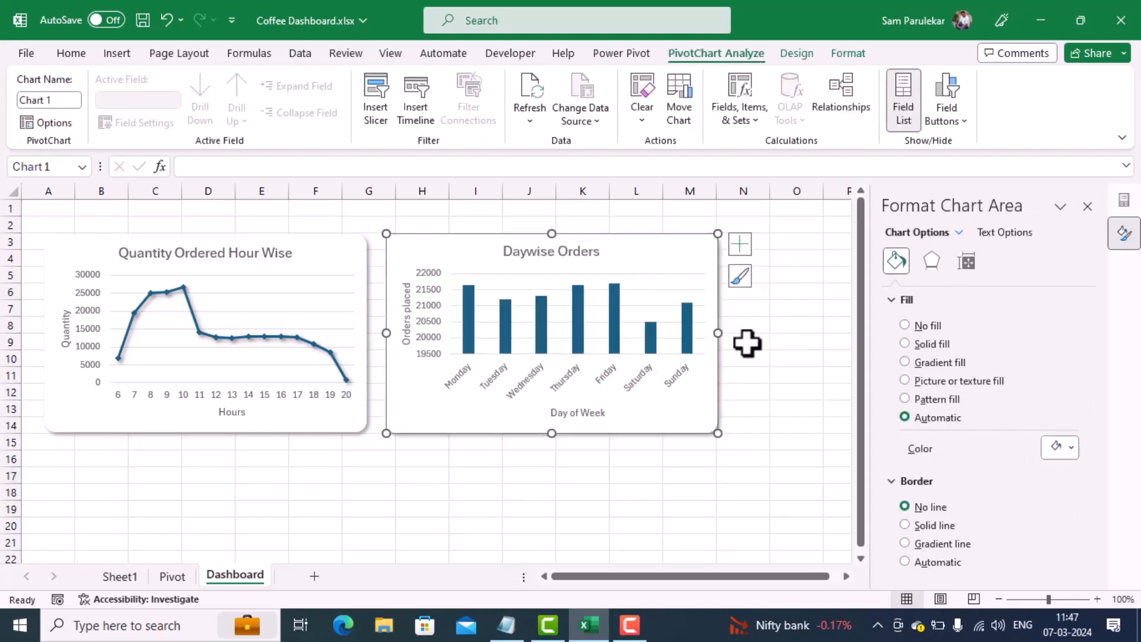
click(758, 355)
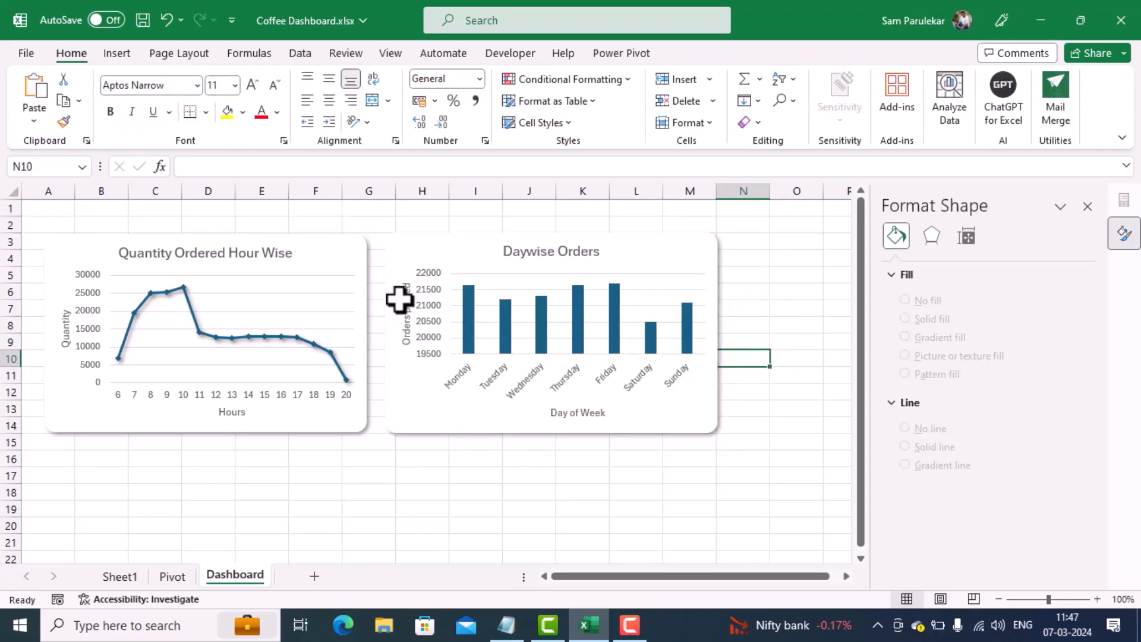
Step: Check the line chart's dimensions and match the Daywise Orders chart to them with a height of 6.27 cm and a width of 10.21 cm
click(334, 264)
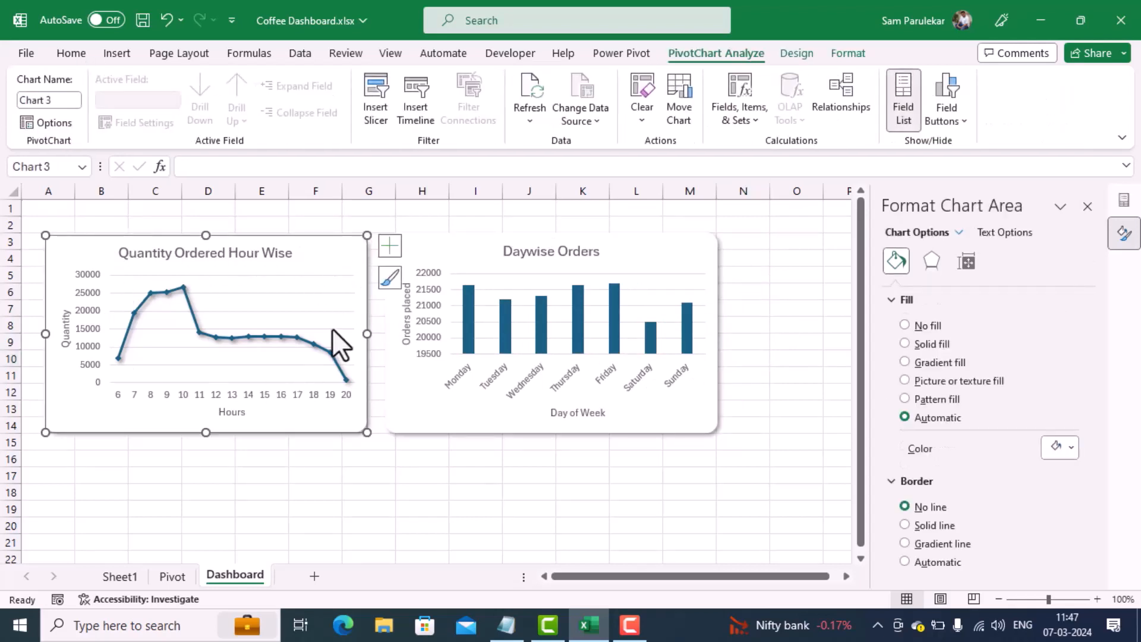
click(971, 265)
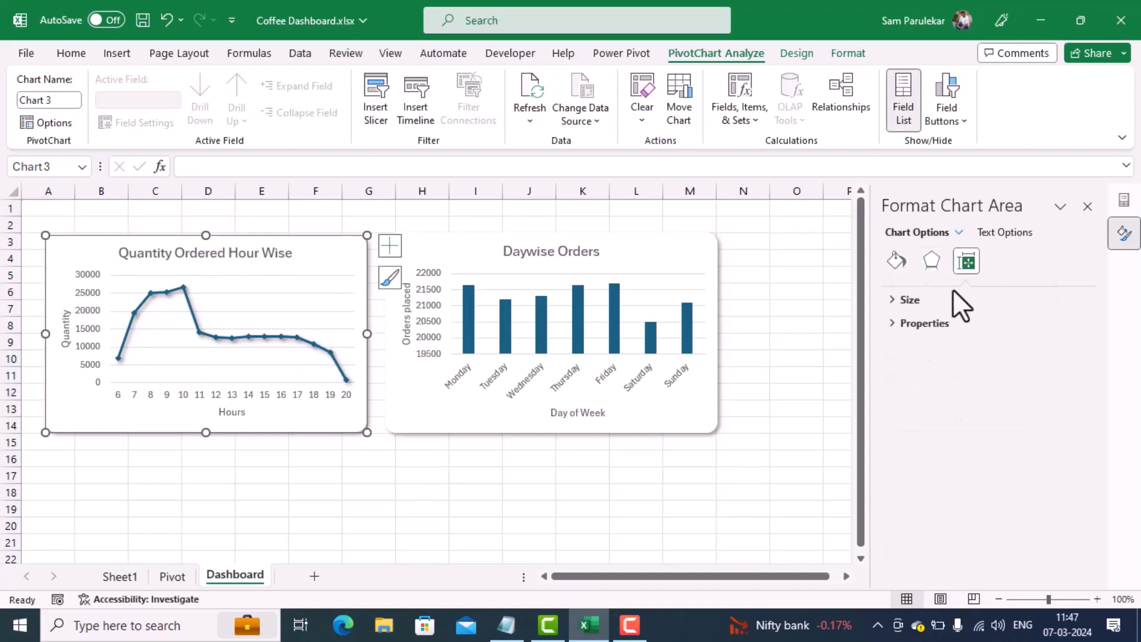
click(893, 303)
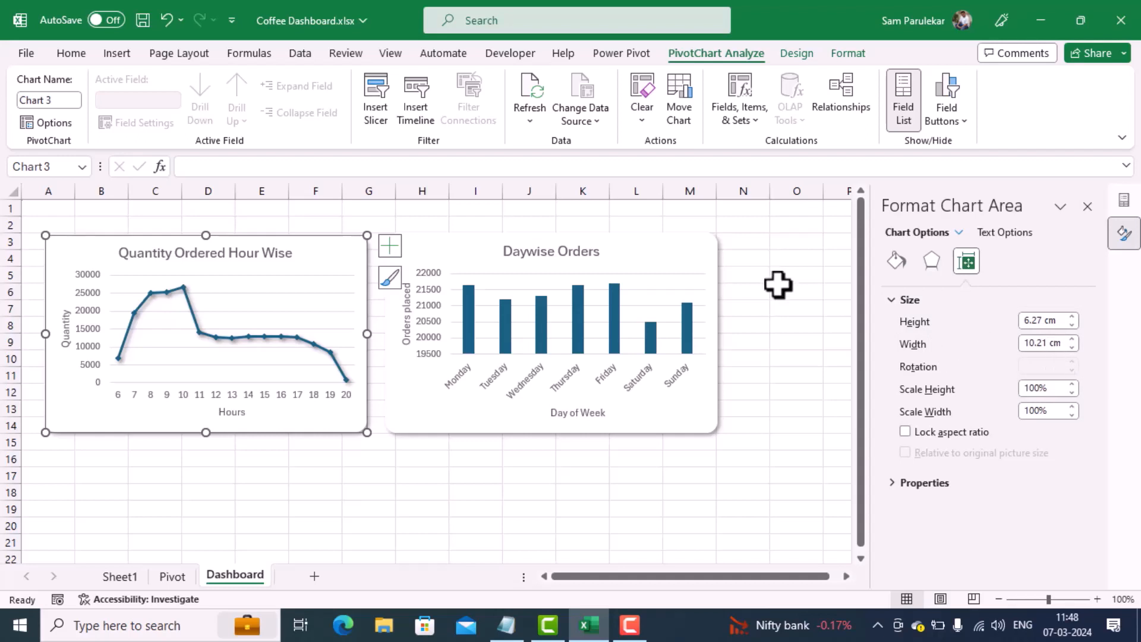
click(703, 259)
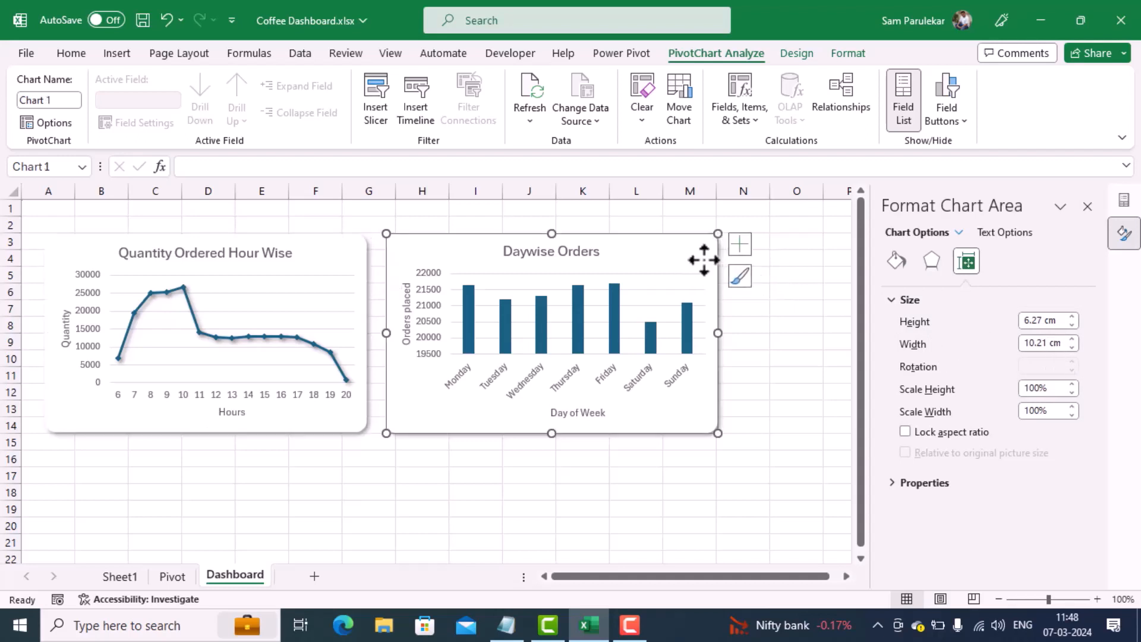
click(965, 262)
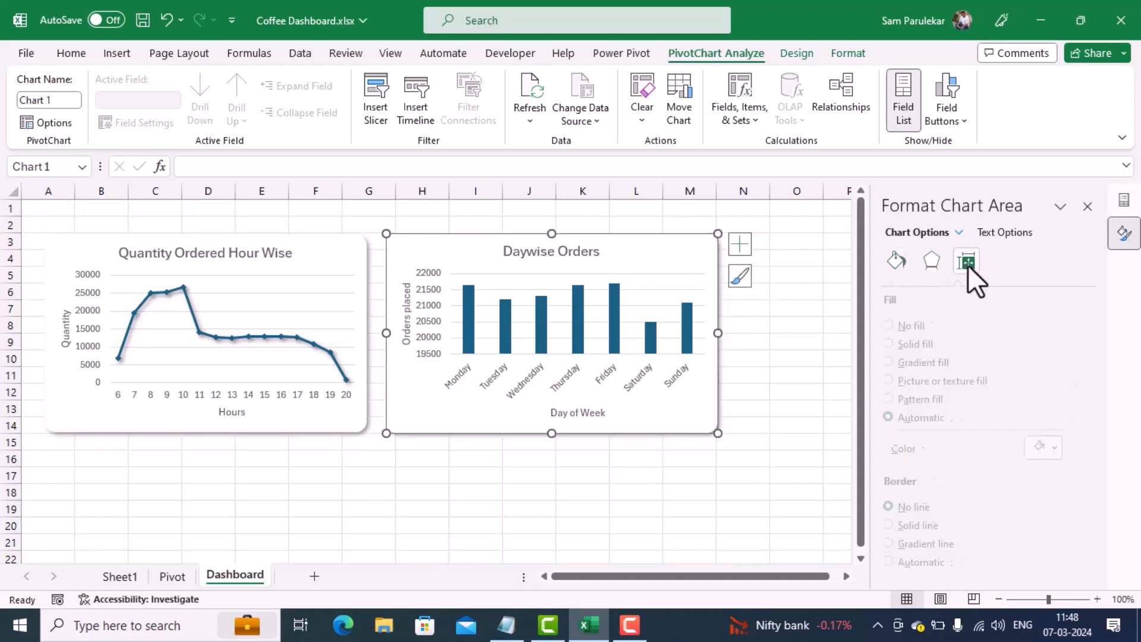
drag(1057, 321, 916, 320)
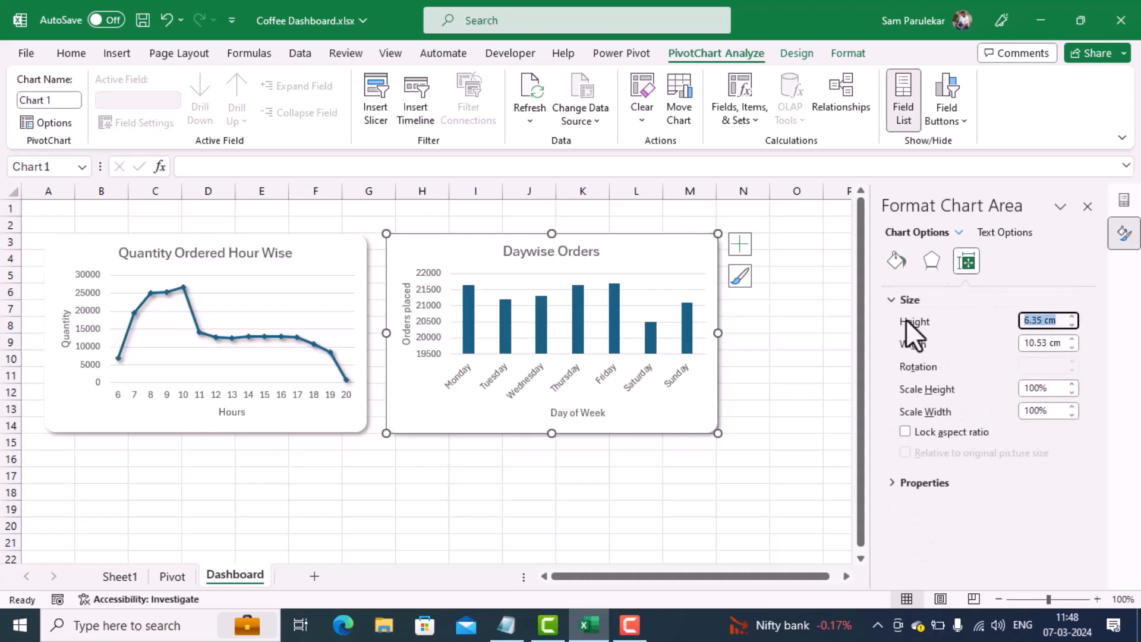
text(6.27)
drag(1046, 343, 955, 342)
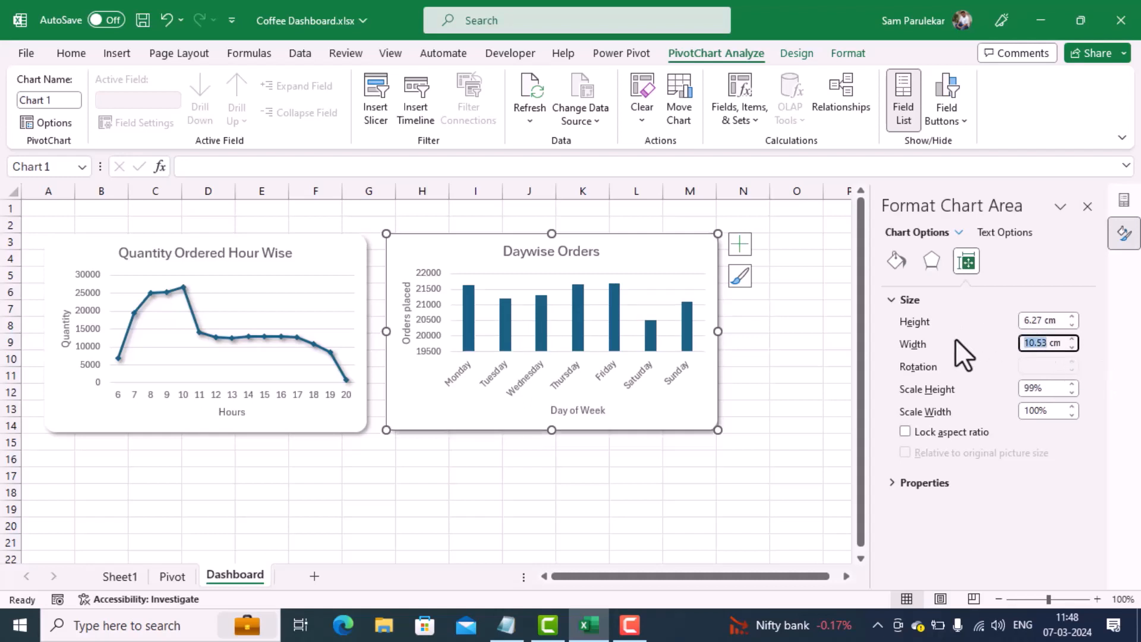
text(10.21)
key(Return)
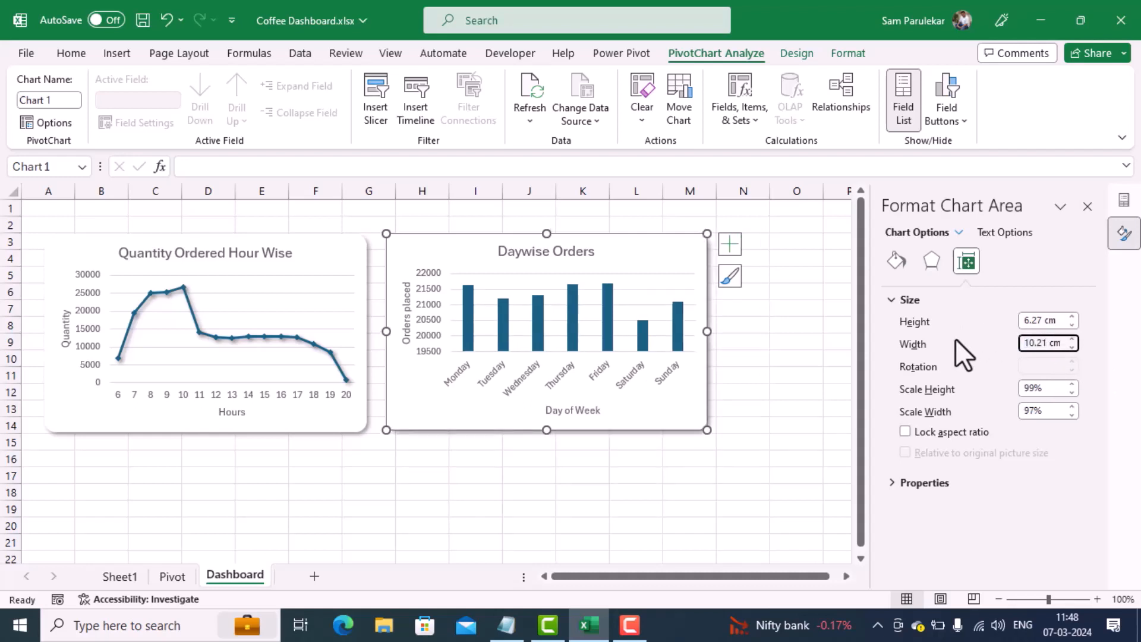
click(706, 476)
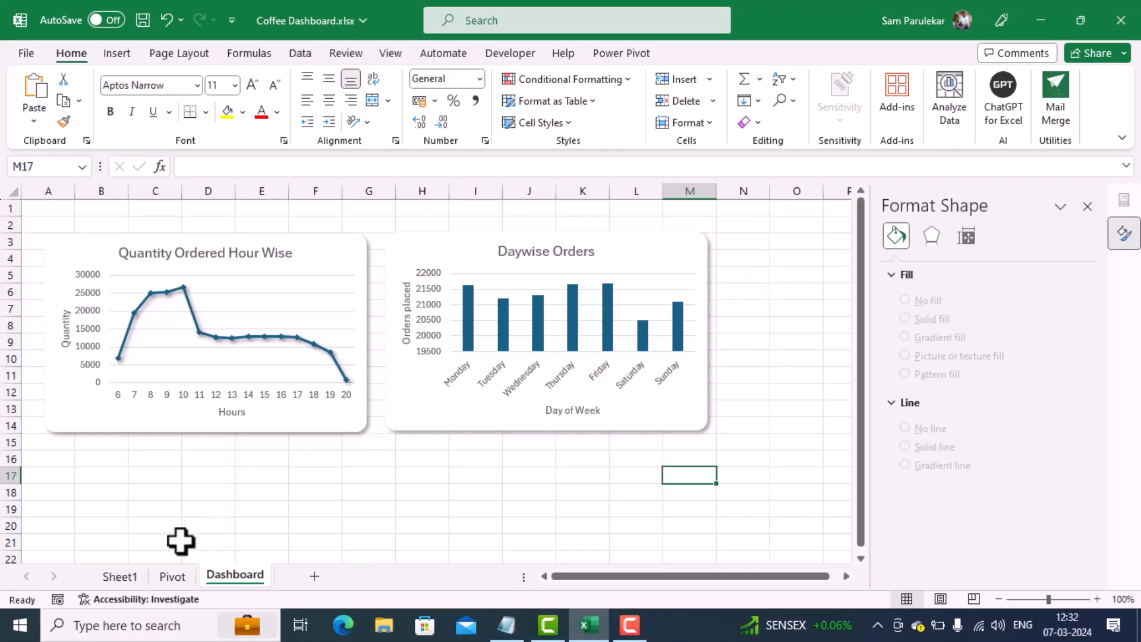
Step: Insert a PivotTable from the data model on the Pivot sheet at cell G12
click(172, 576)
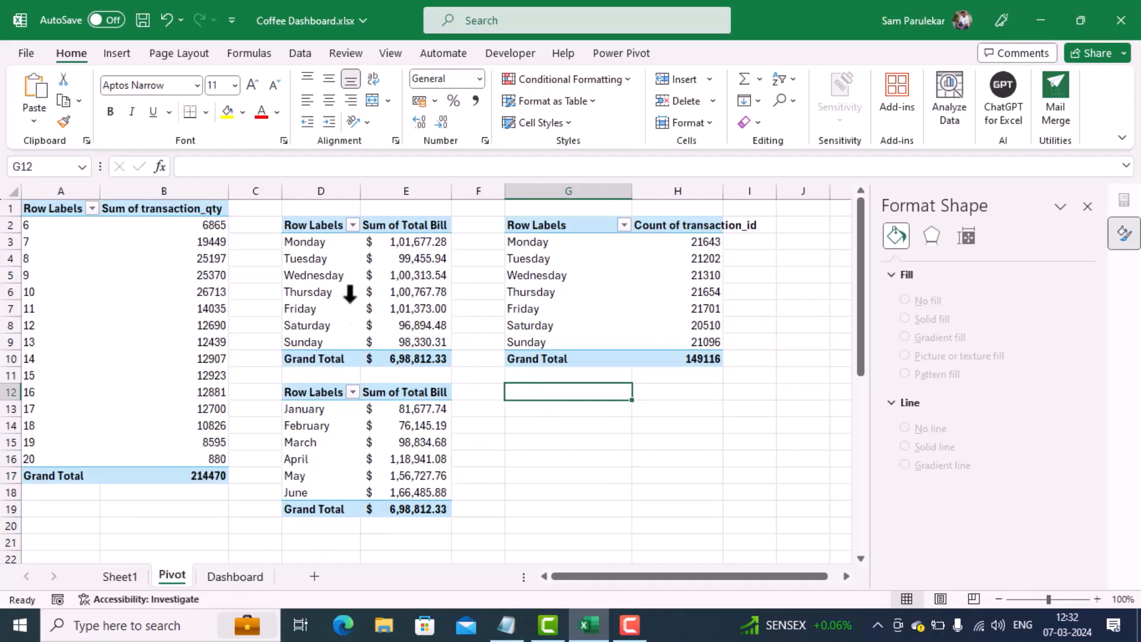
click(117, 59)
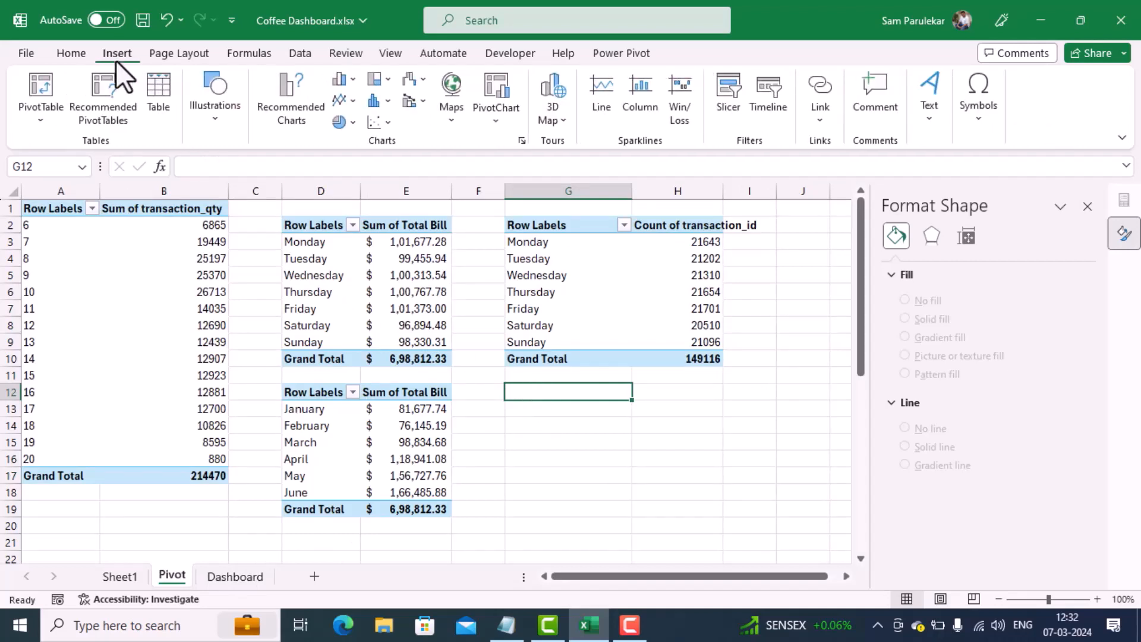
click(42, 123)
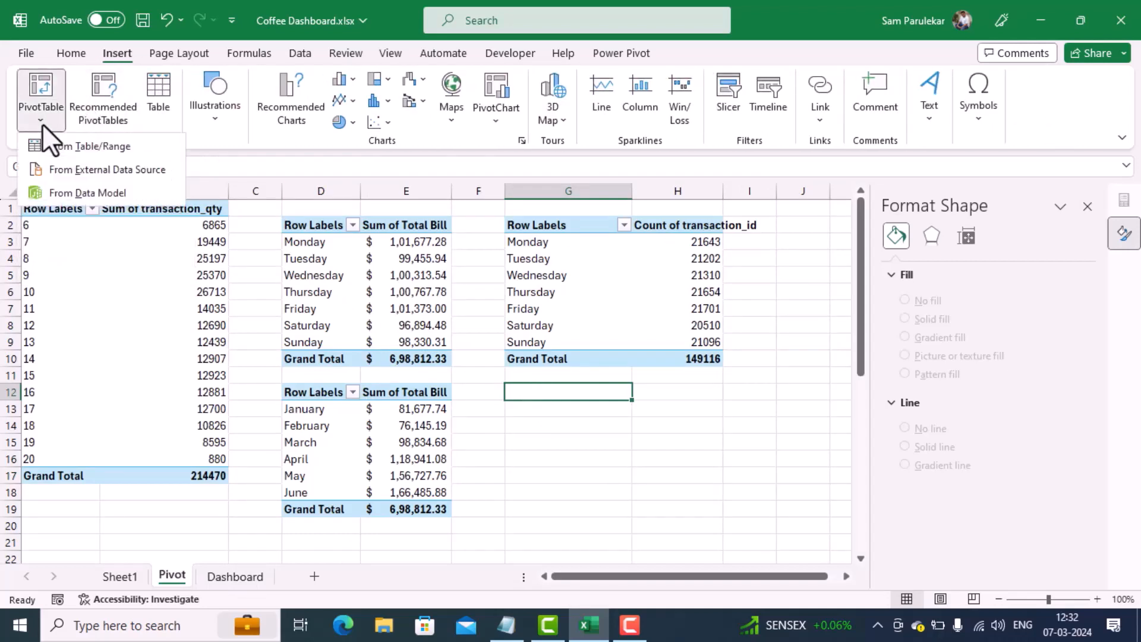
click(66, 196)
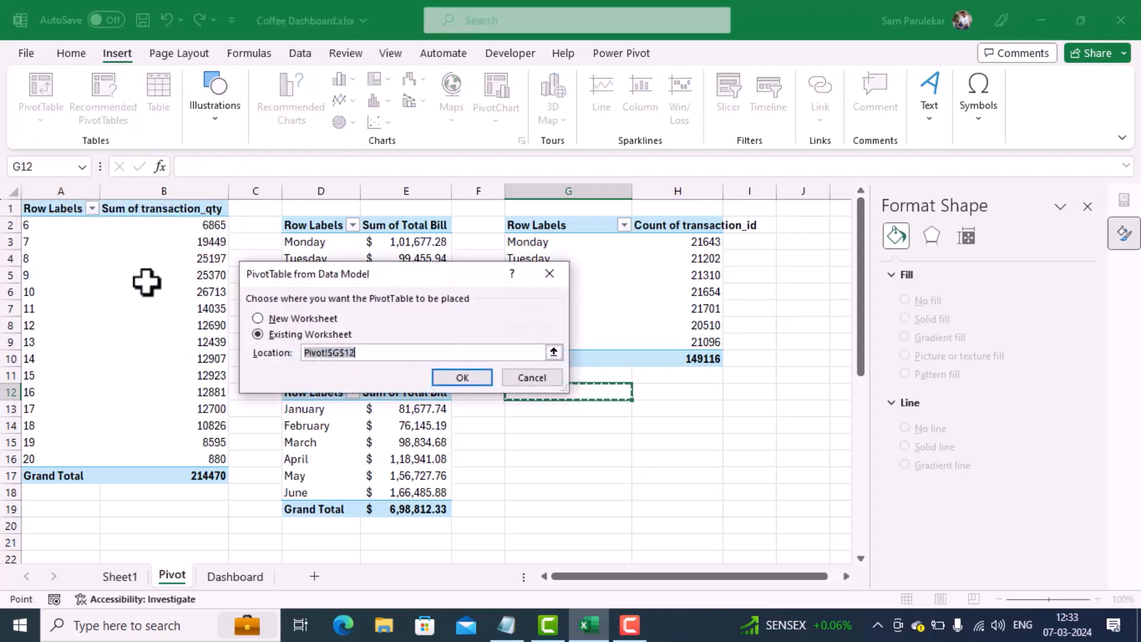
drag(304, 352, 355, 352)
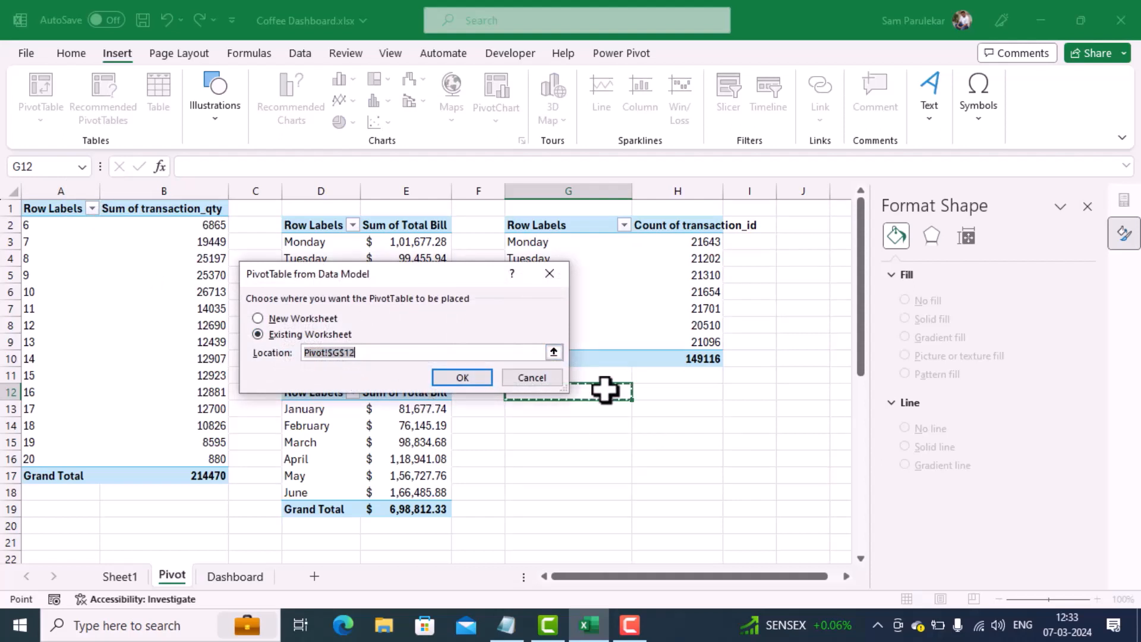
click(447, 375)
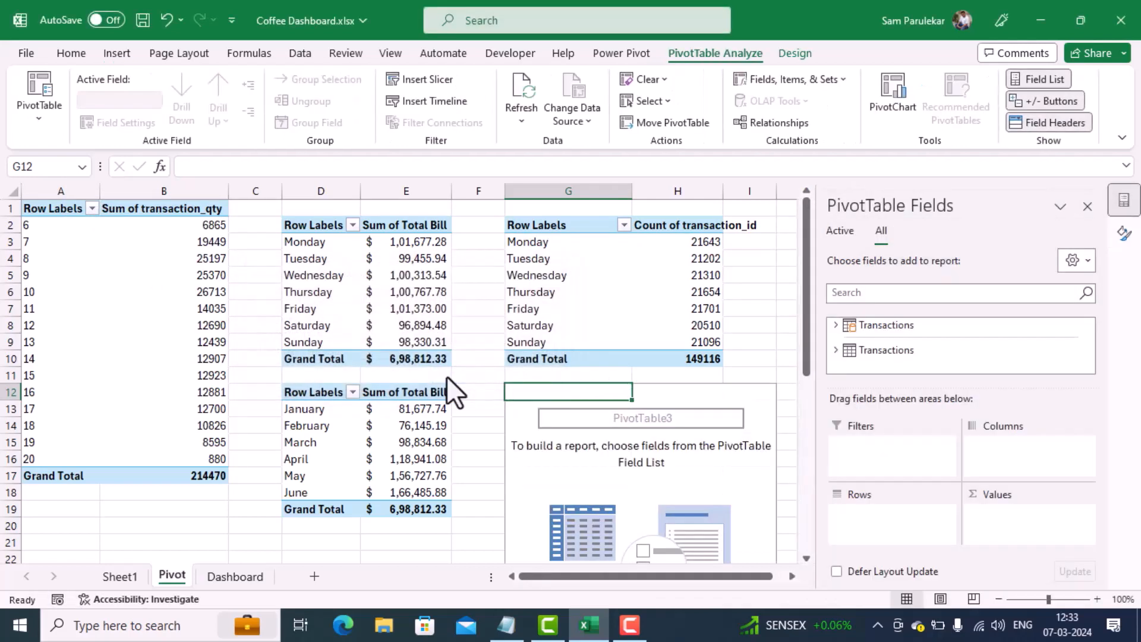
Step: Add product_category from the first Transactions table as rows and Total Bill as summed values in the new PivotTable
click(836, 327)
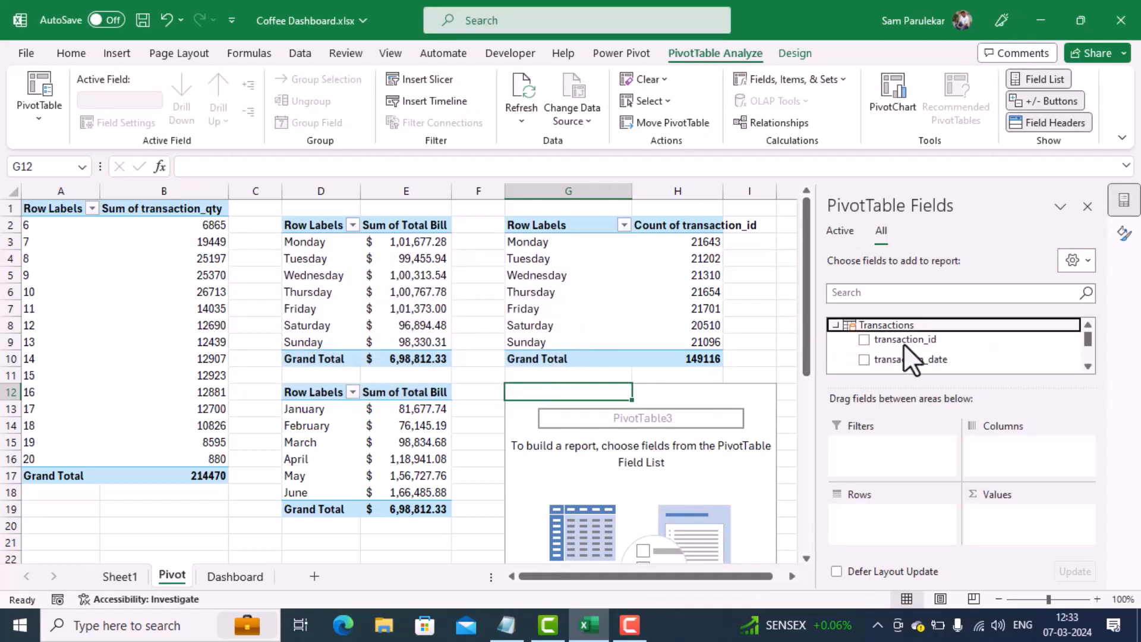
click(1087, 366)
click(1087, 366)
click(1087, 366)
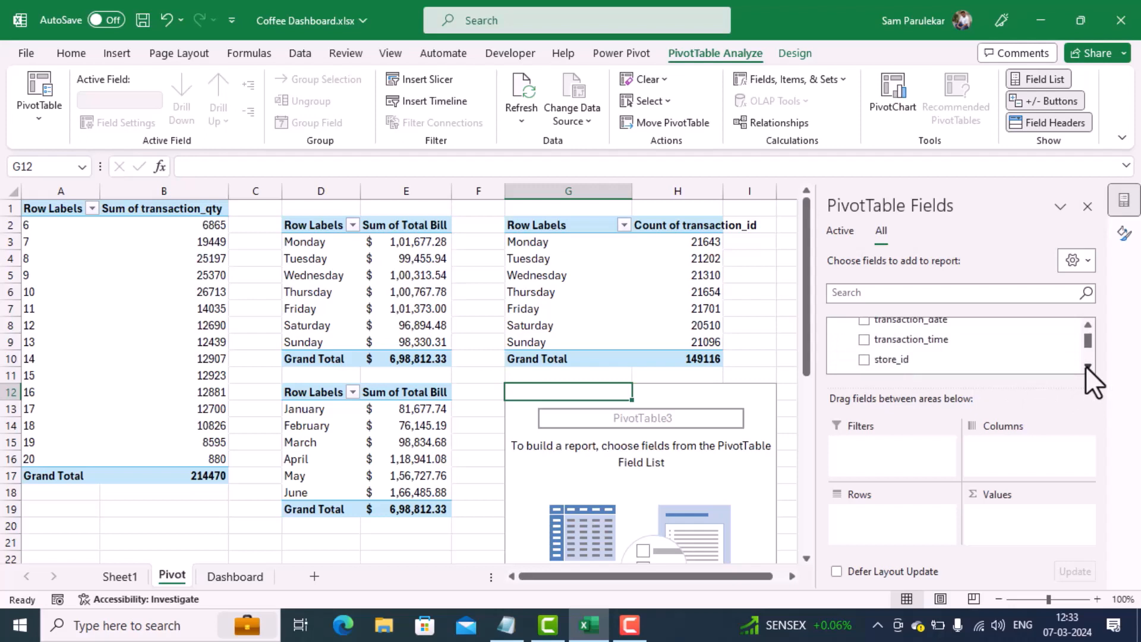
click(1087, 366)
click(1088, 366)
click(1087, 366)
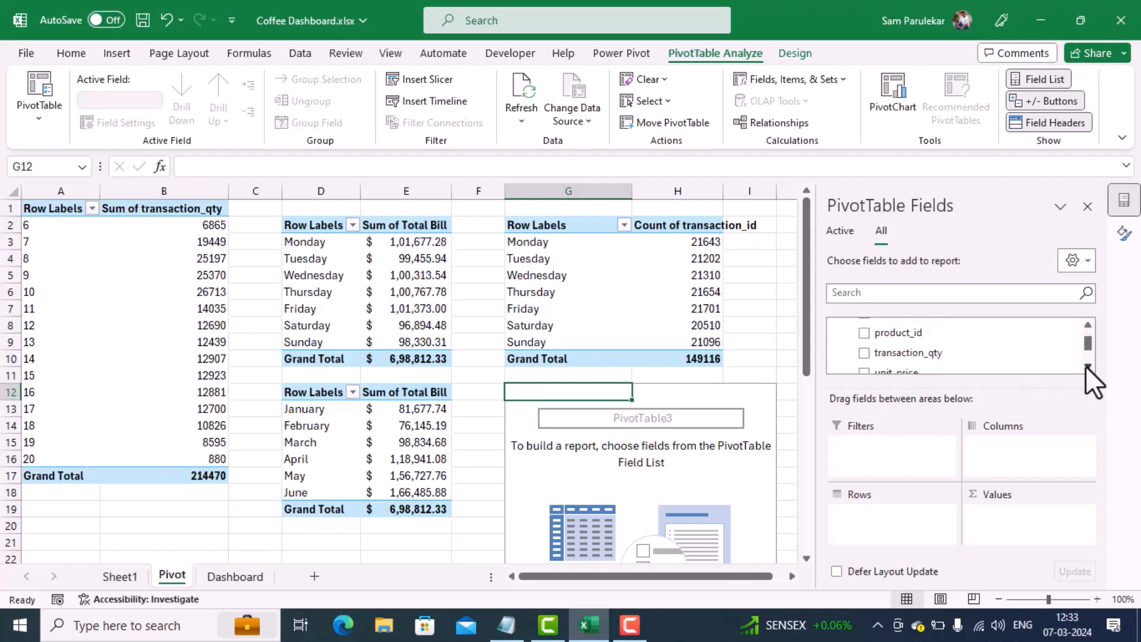
click(1087, 366)
click(1087, 366)
click(1087, 366)
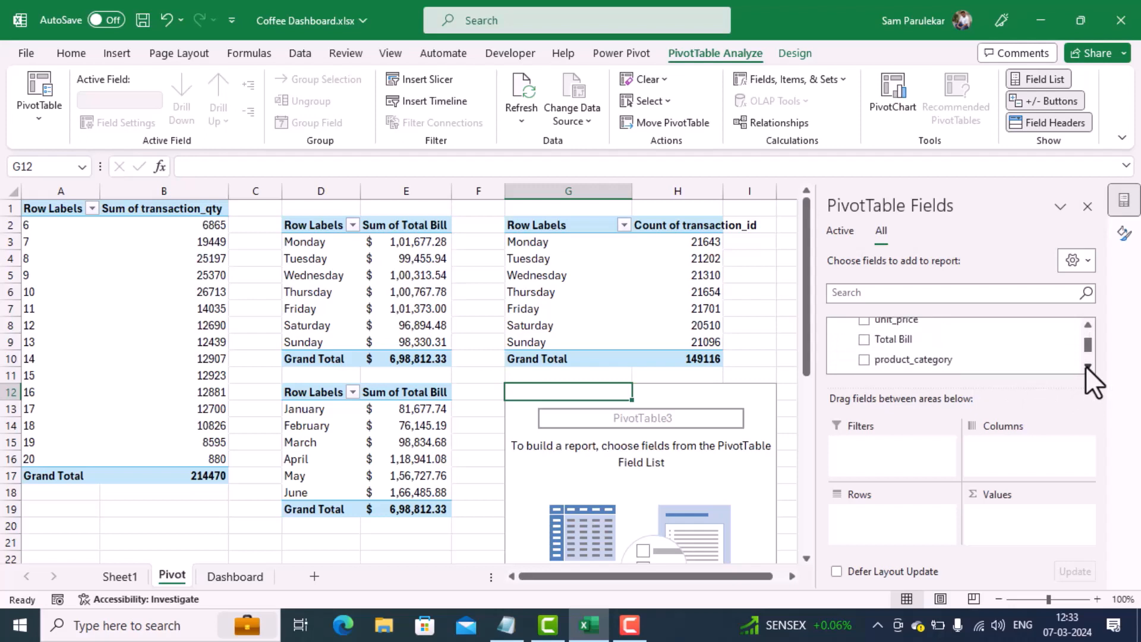
drag(947, 361, 901, 518)
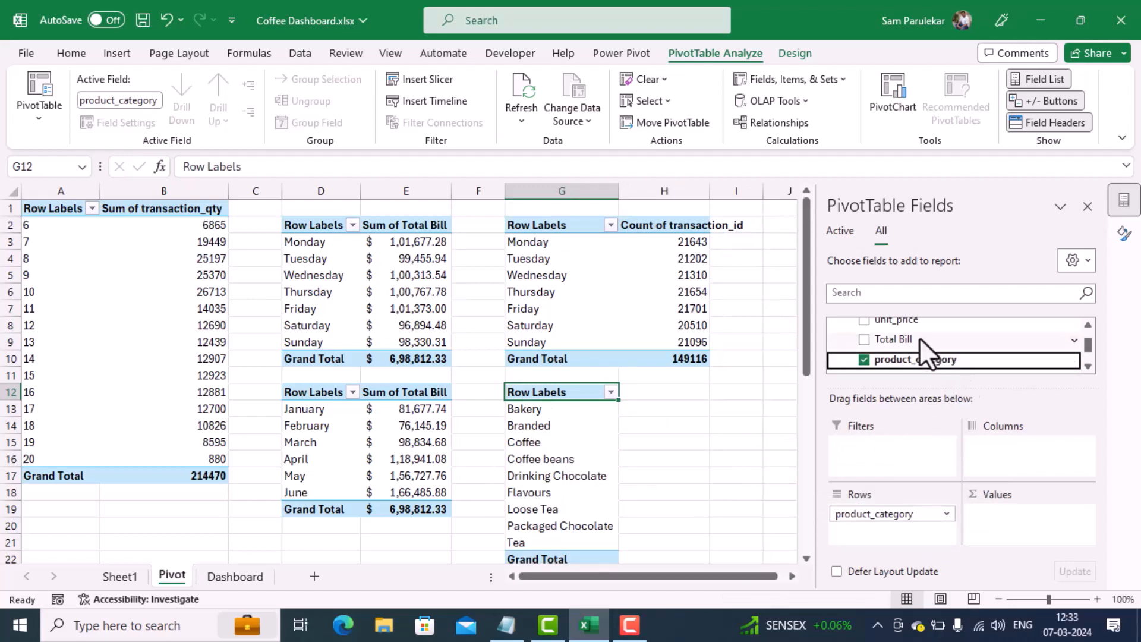
drag(917, 338, 1022, 522)
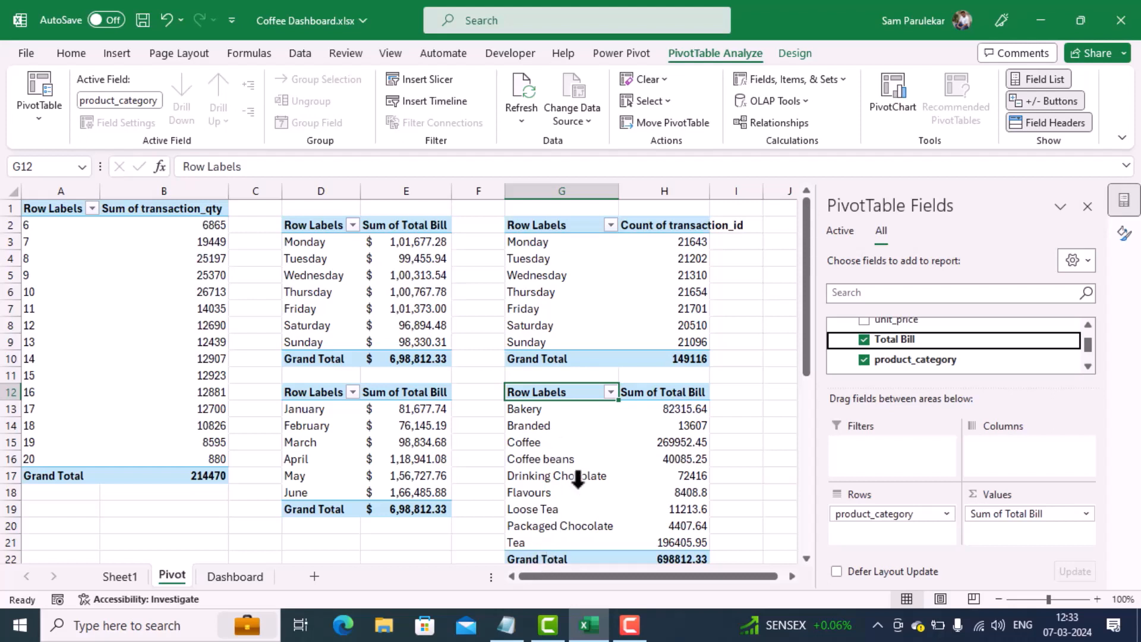
Step: Filter the product_category rows to the top 5 items by Sum of Total Bill
click(612, 395)
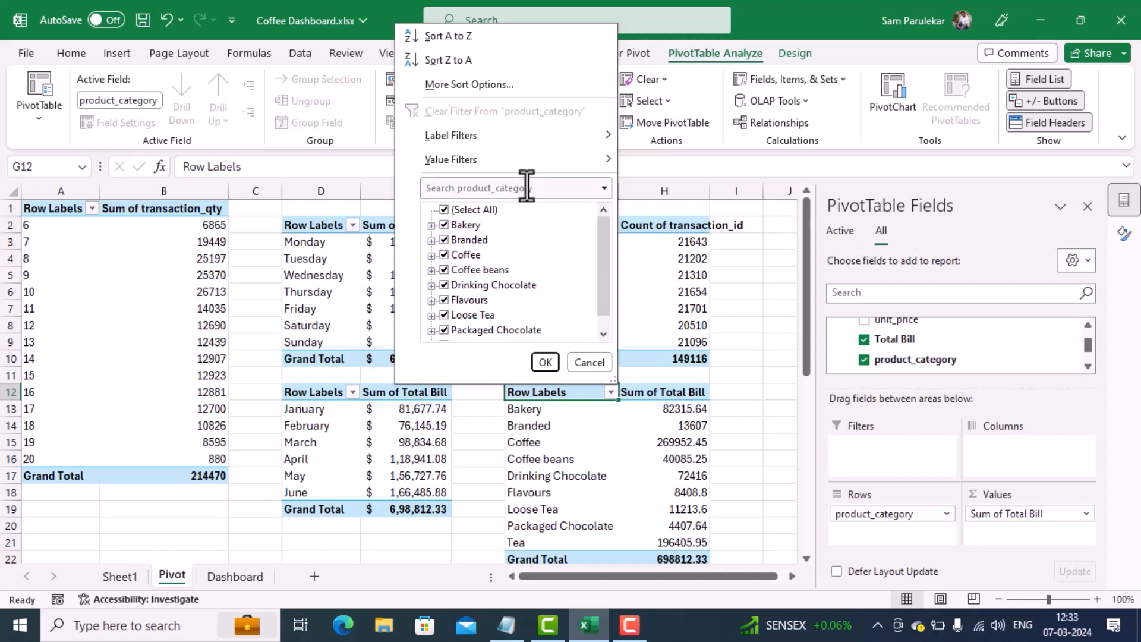
mouse_move(547, 166)
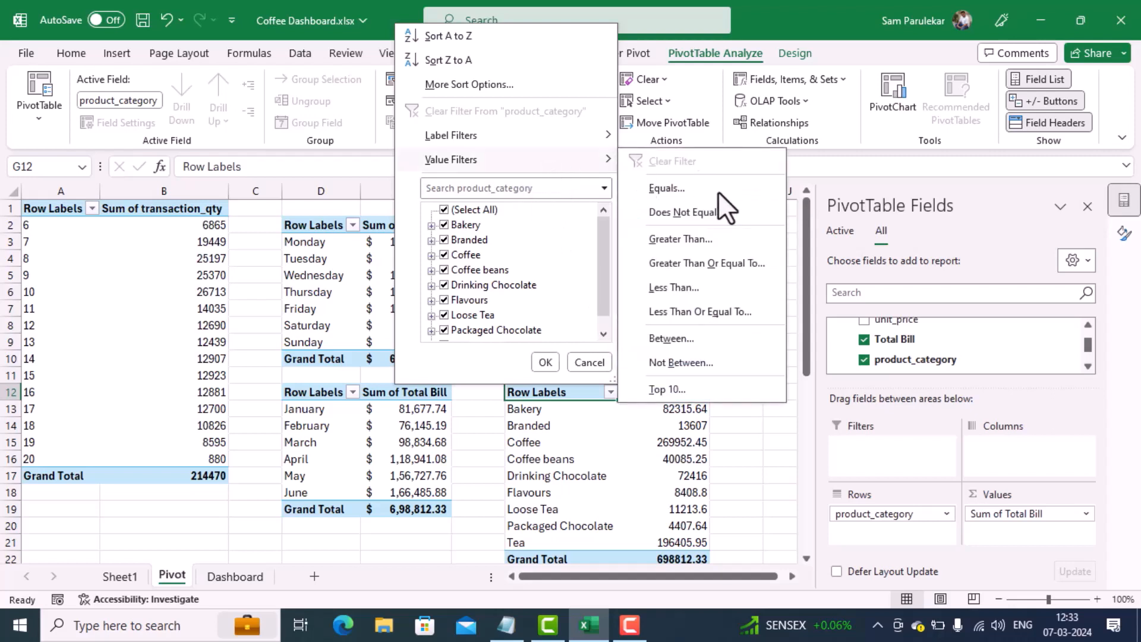
click(672, 392)
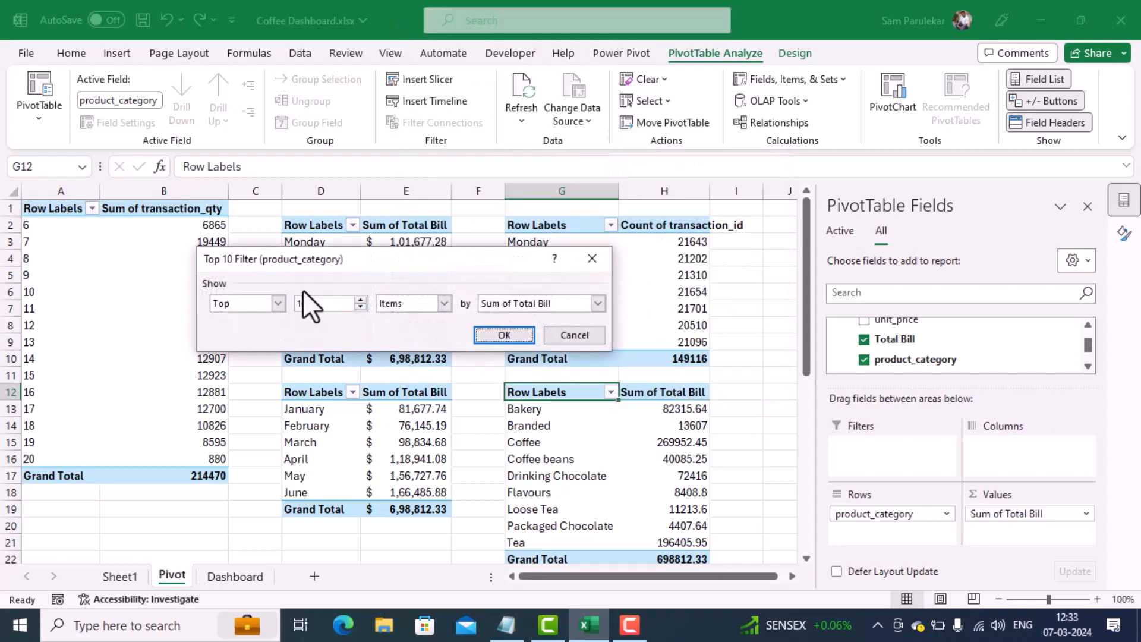
click(360, 307)
click(360, 307)
click(360, 307)
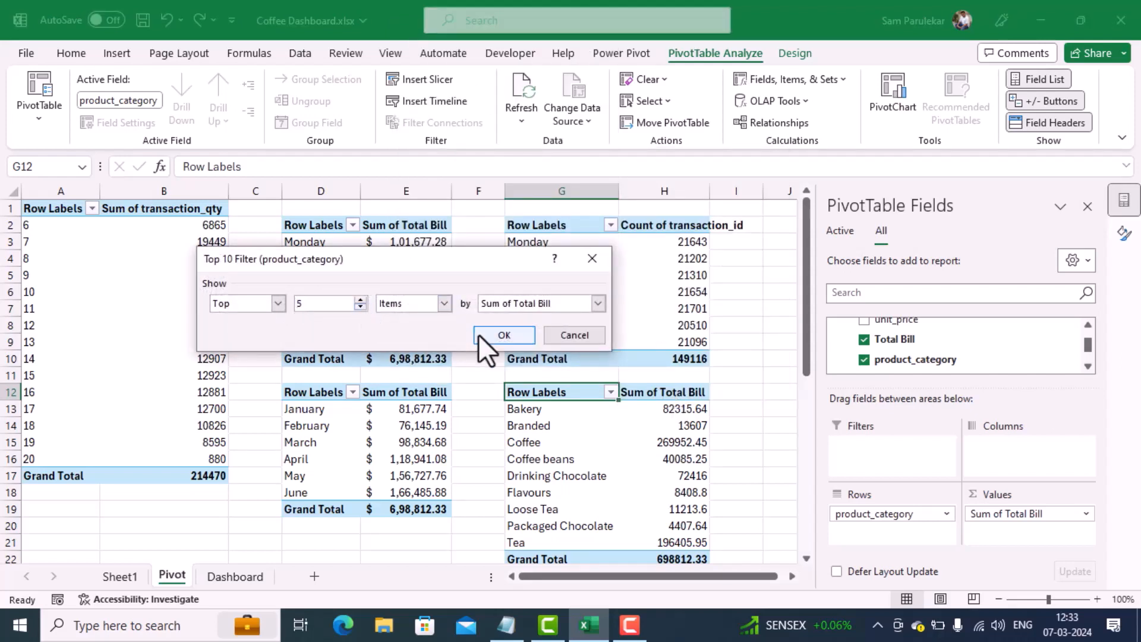
click(499, 335)
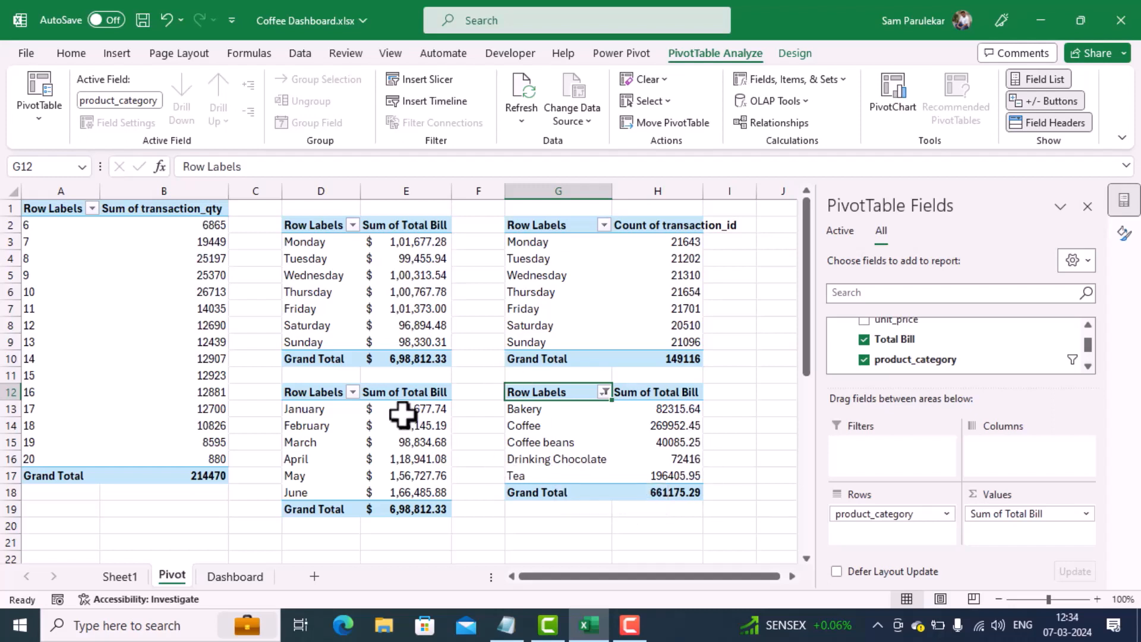
Step: Insert a 2-D clustered column chart from the product category PivotTable
click(119, 57)
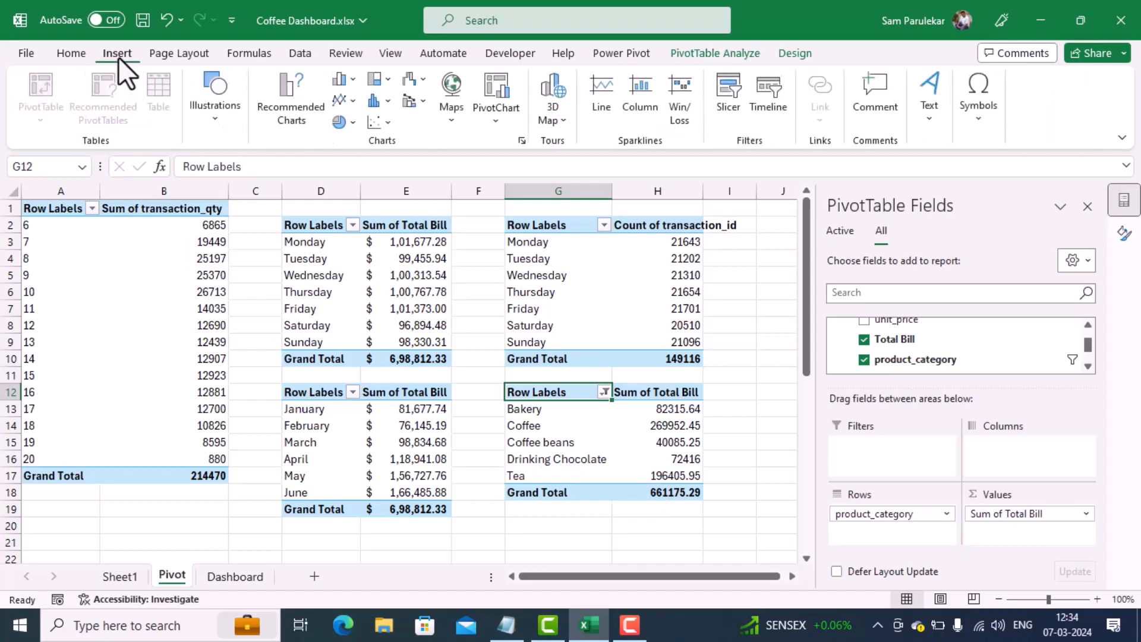
click(336, 83)
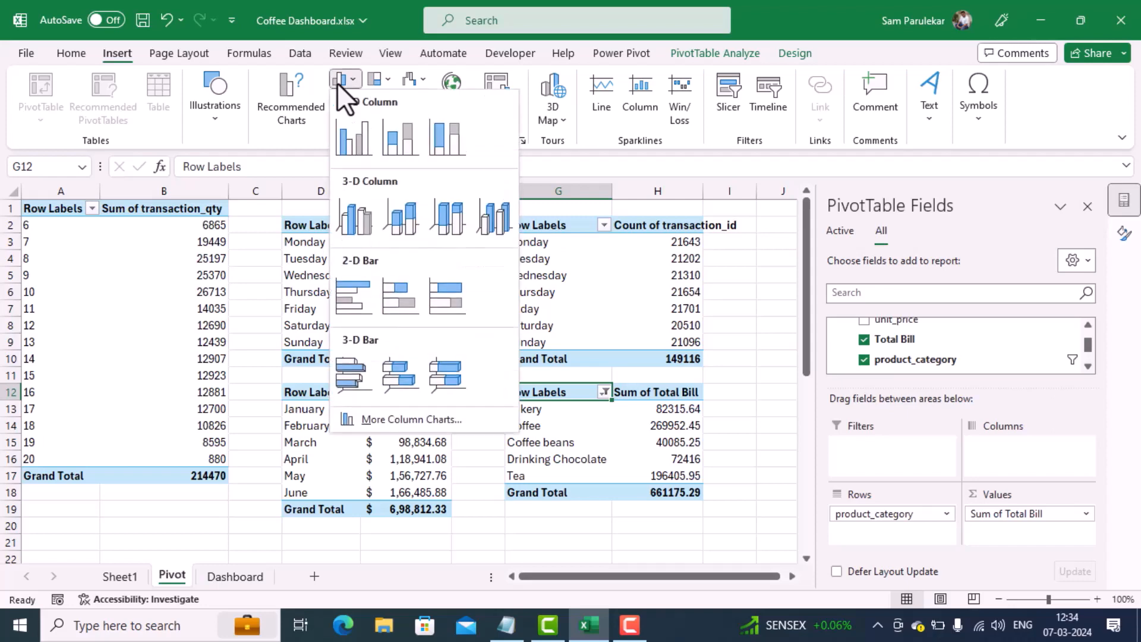
click(348, 140)
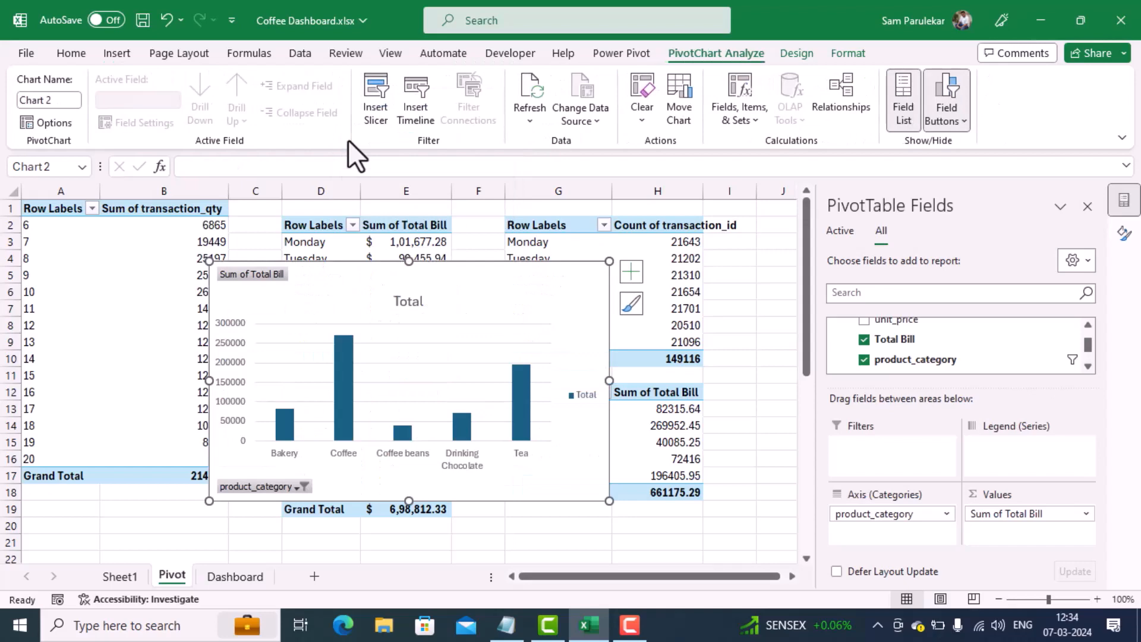
Step: Move the product category chart from the Pivot sheet to the Dashboard sheet, bringing it fully into view over the existing charts
key(Delete)
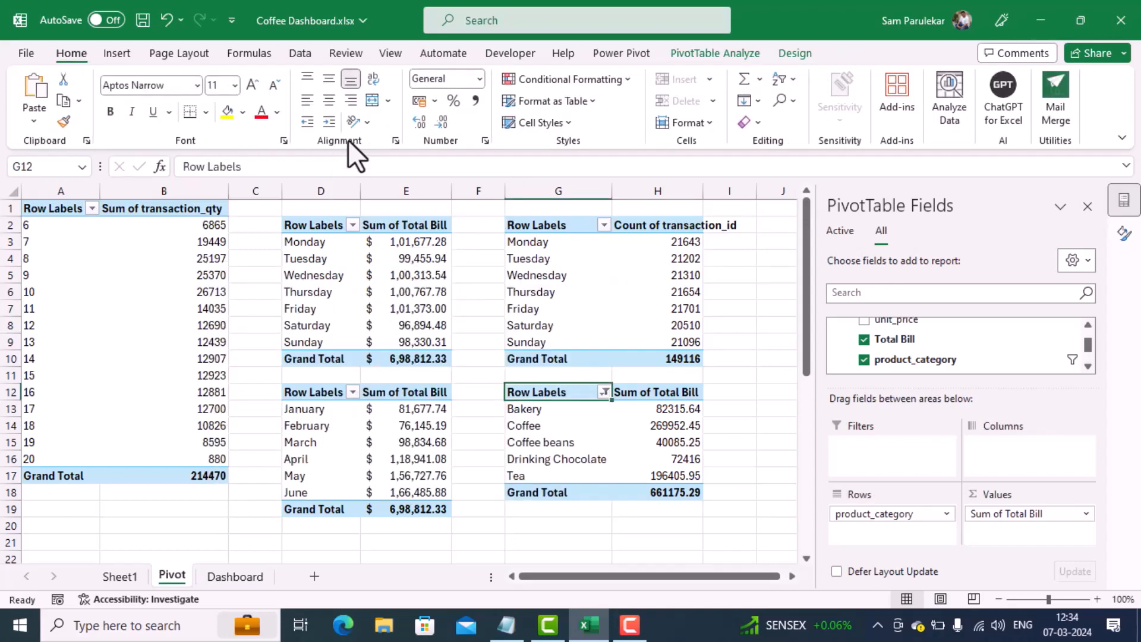
click(254, 573)
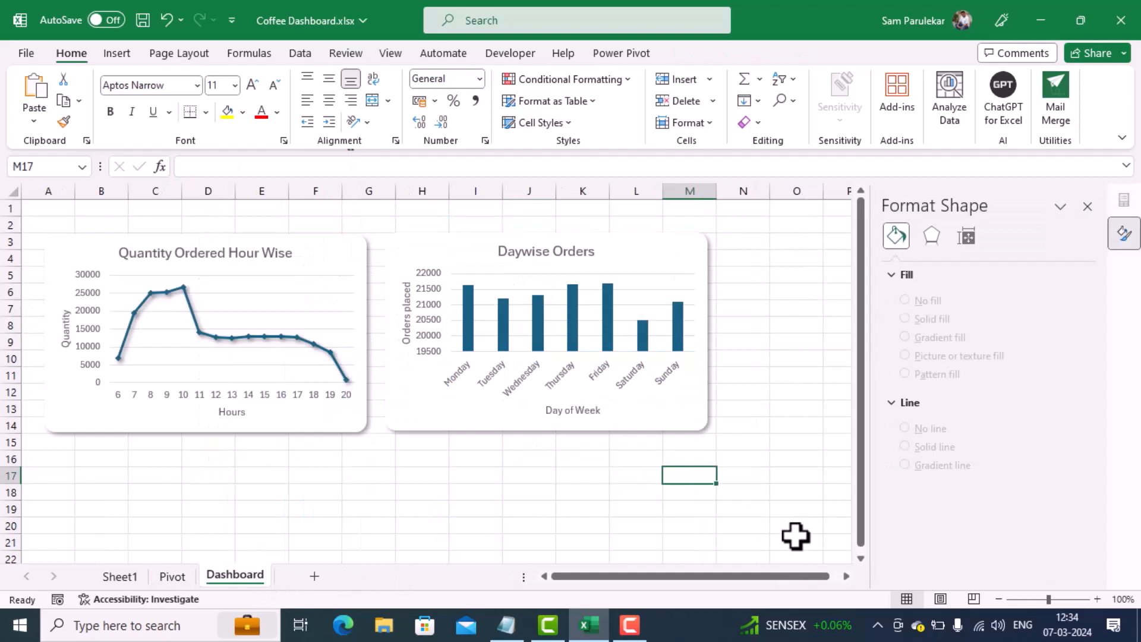
key(ctrl+v)
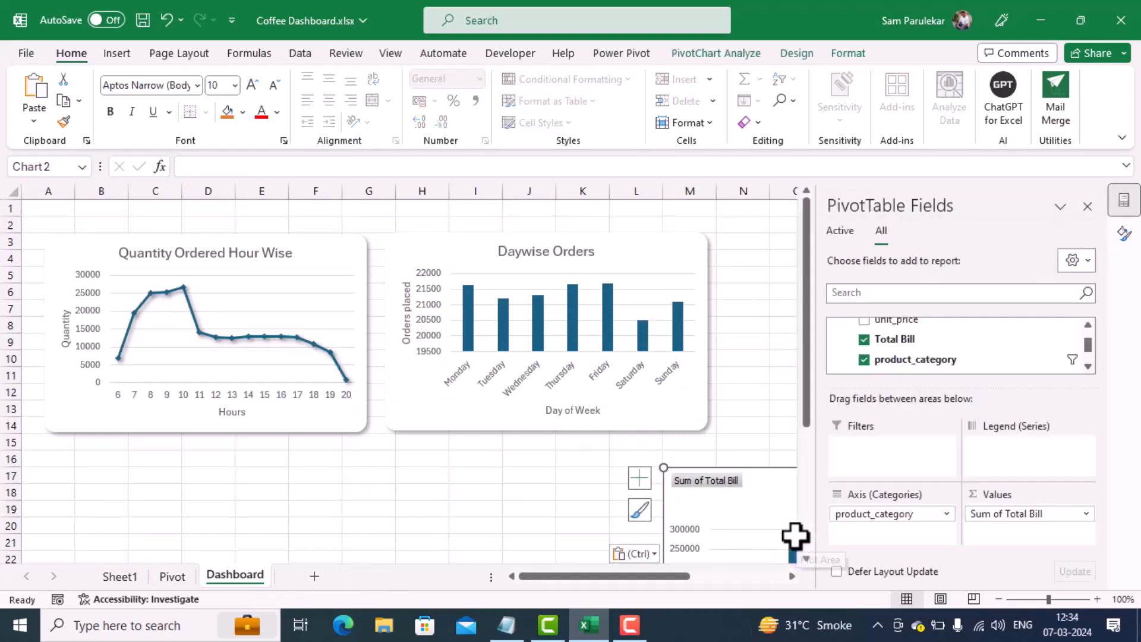
drag(757, 479, 340, 283)
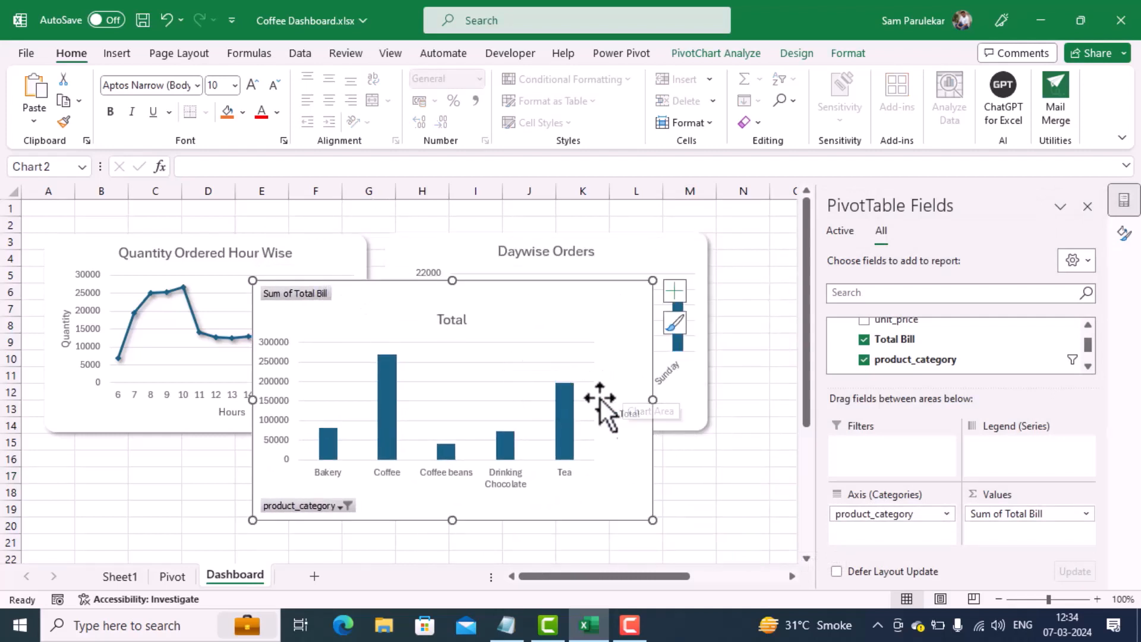
Step: Hide all field buttons on the product category chart and delete its Total legend
right_click(305, 294)
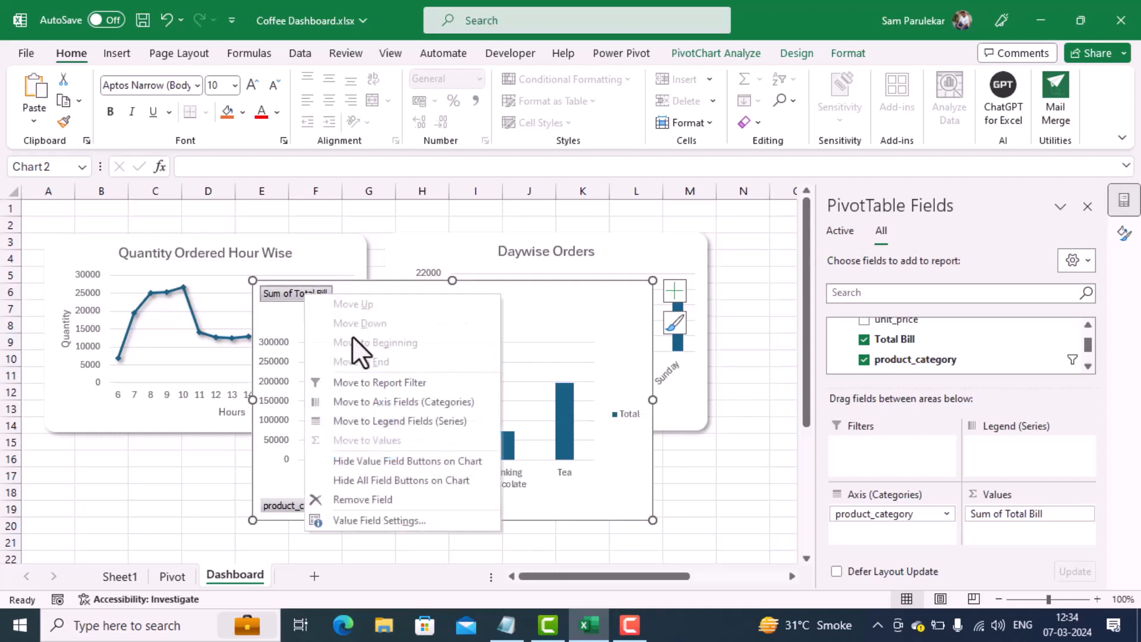
click(398, 479)
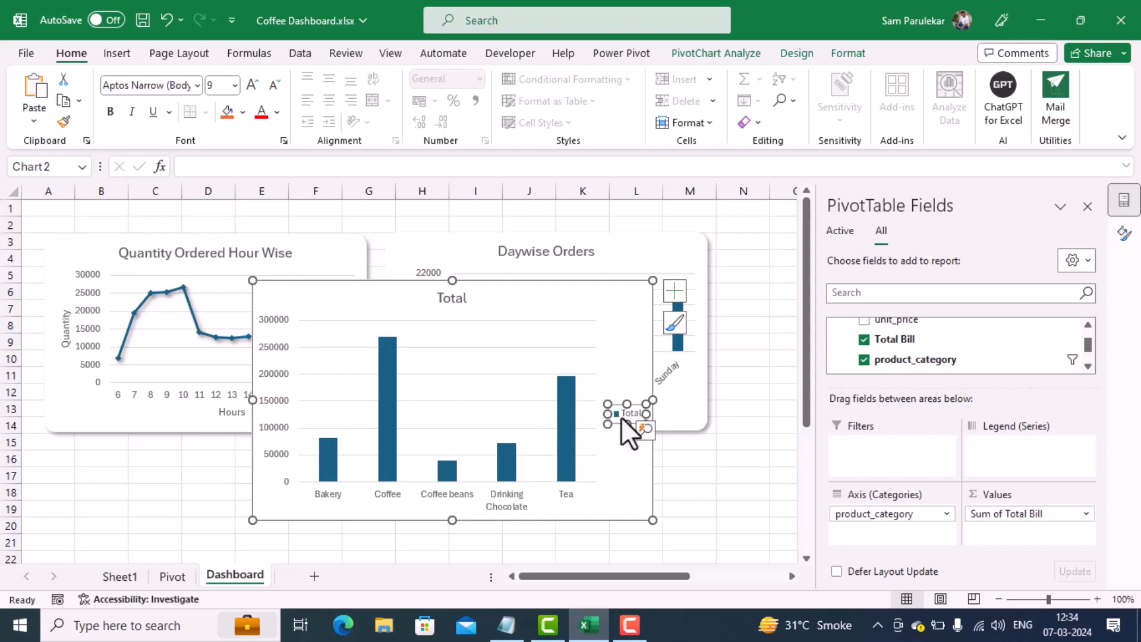
right_click(621, 416)
click(654, 430)
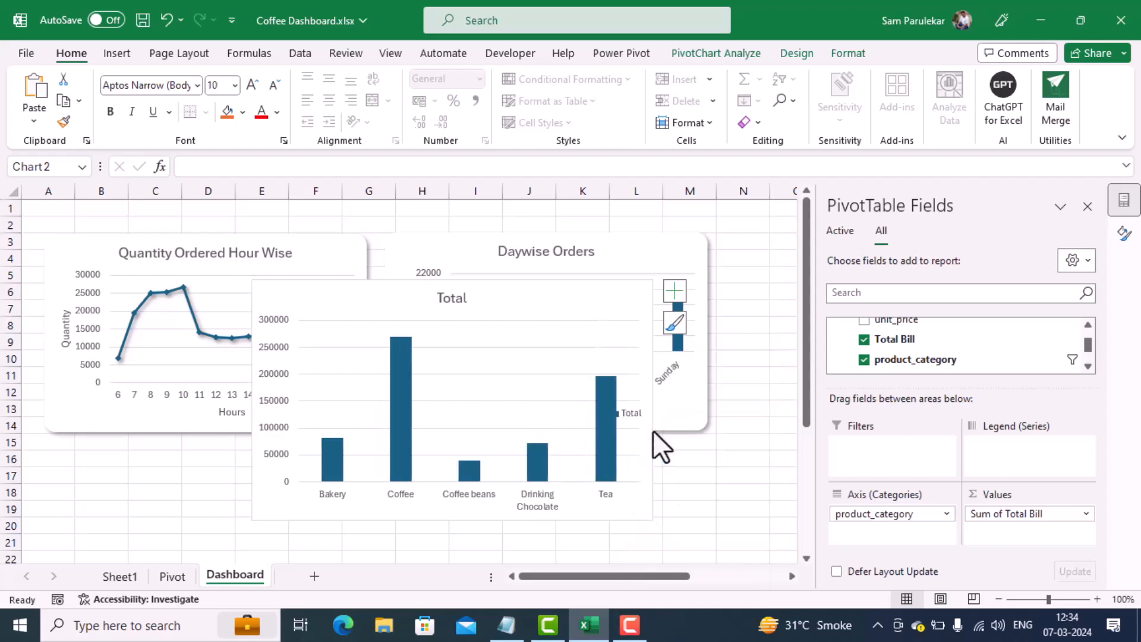
Step: Change the product category chart's title to "Sales of Top 5 Products"
double_click(448, 301)
double_click(445, 300)
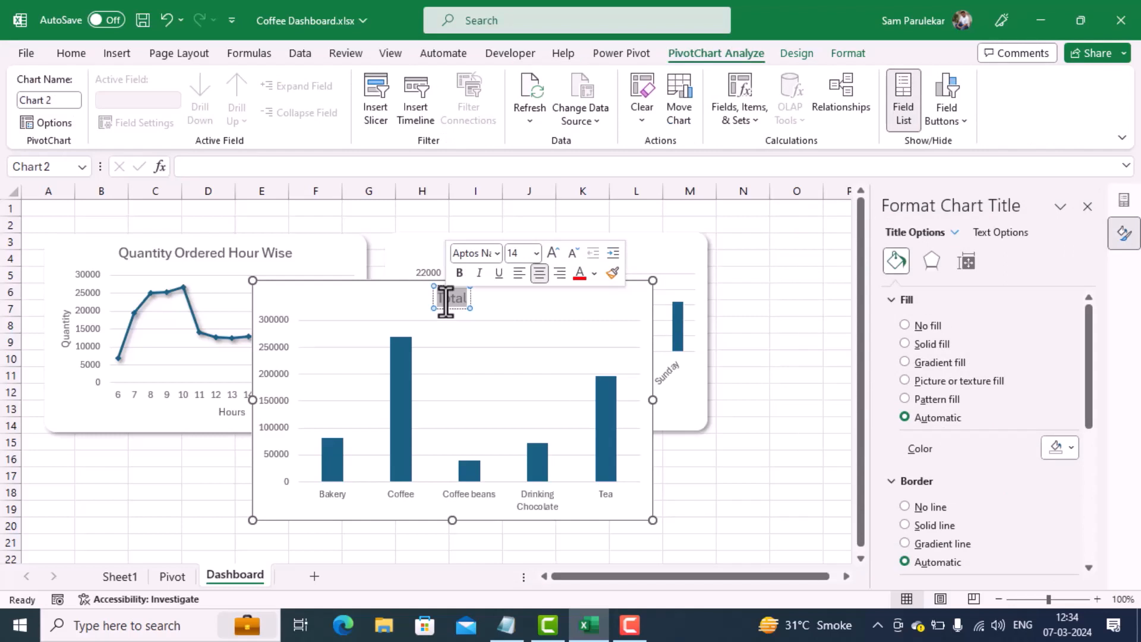
text(Sa)
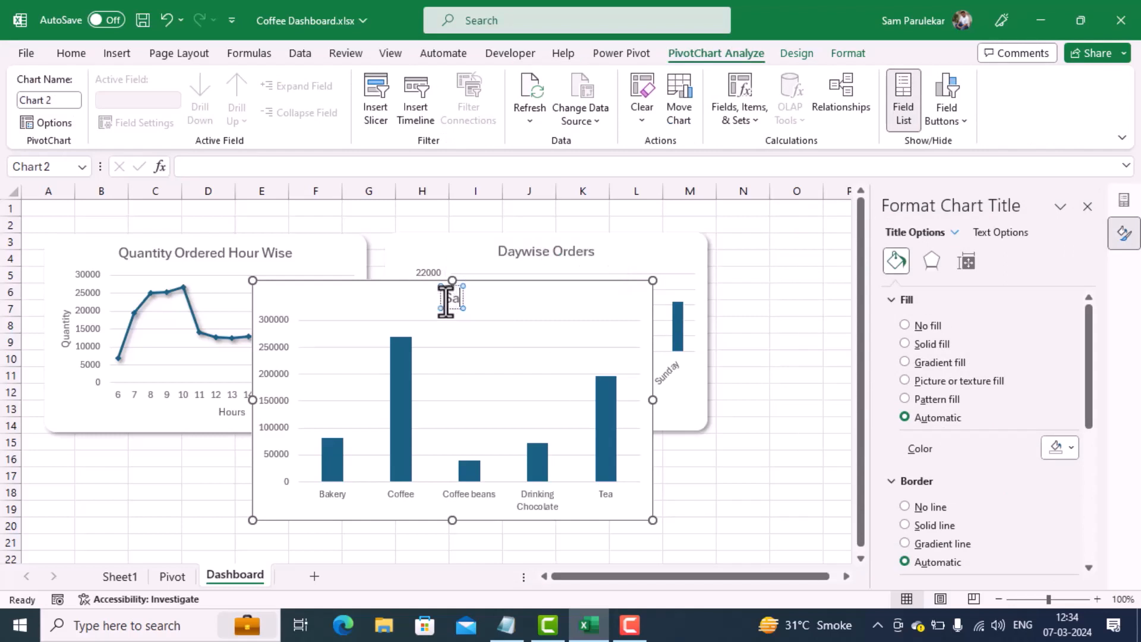
text(les)
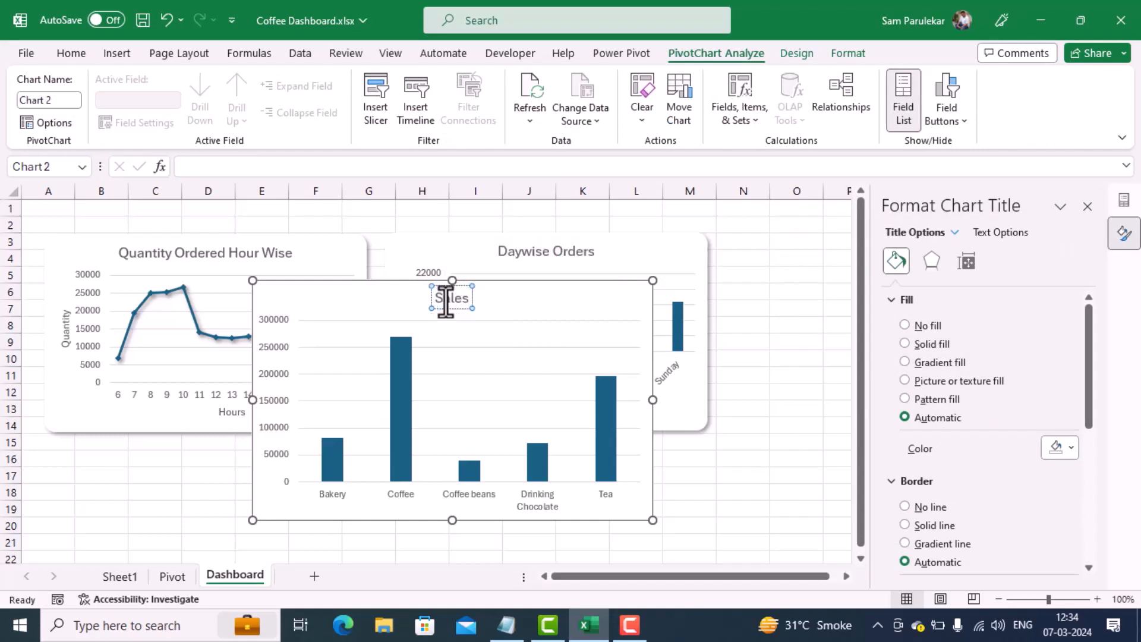
text( of T)
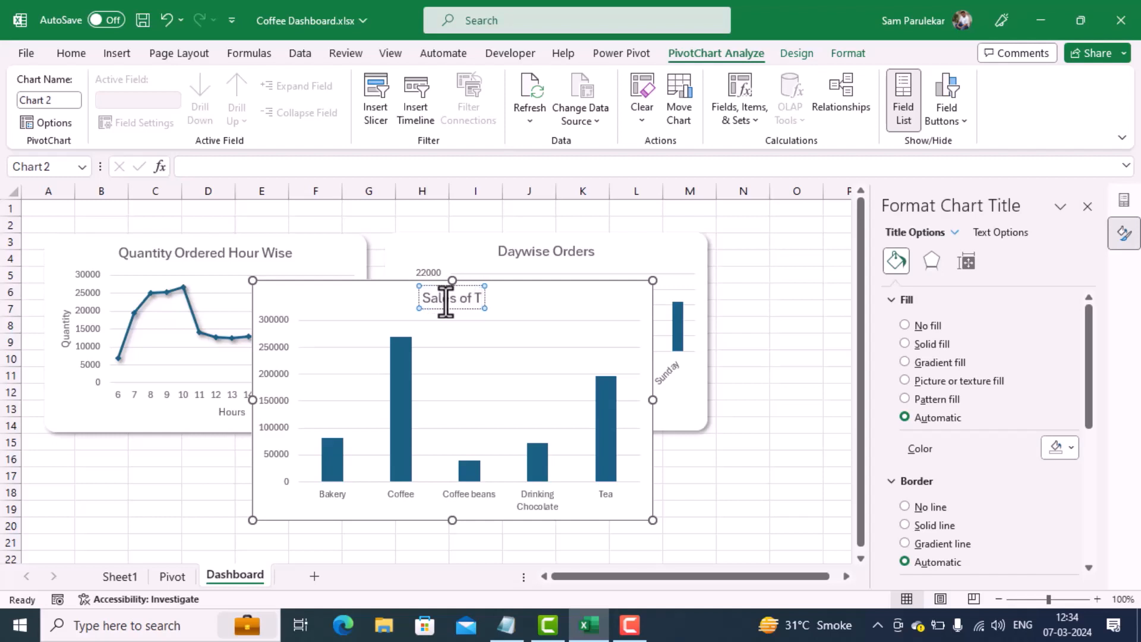
text(op 5)
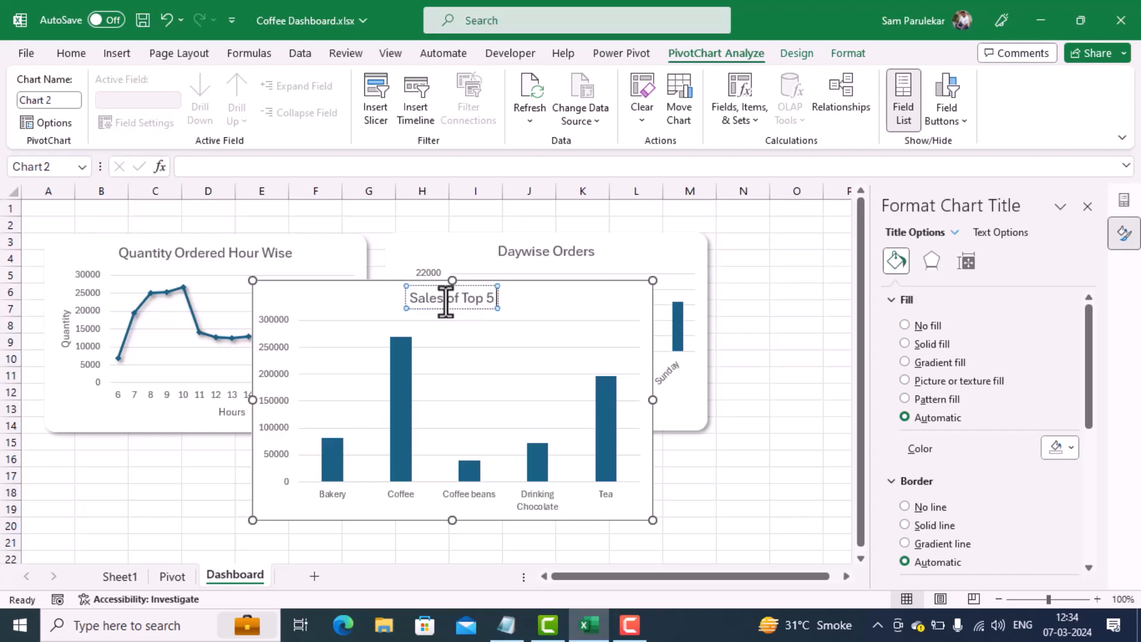
text( Pro)
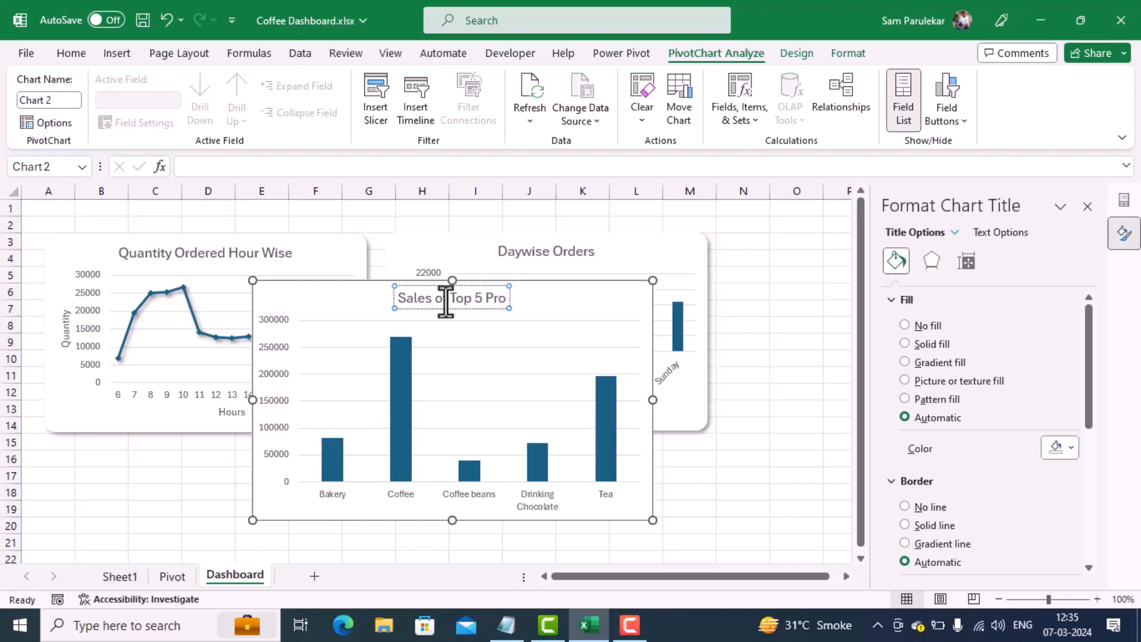
text(ducts)
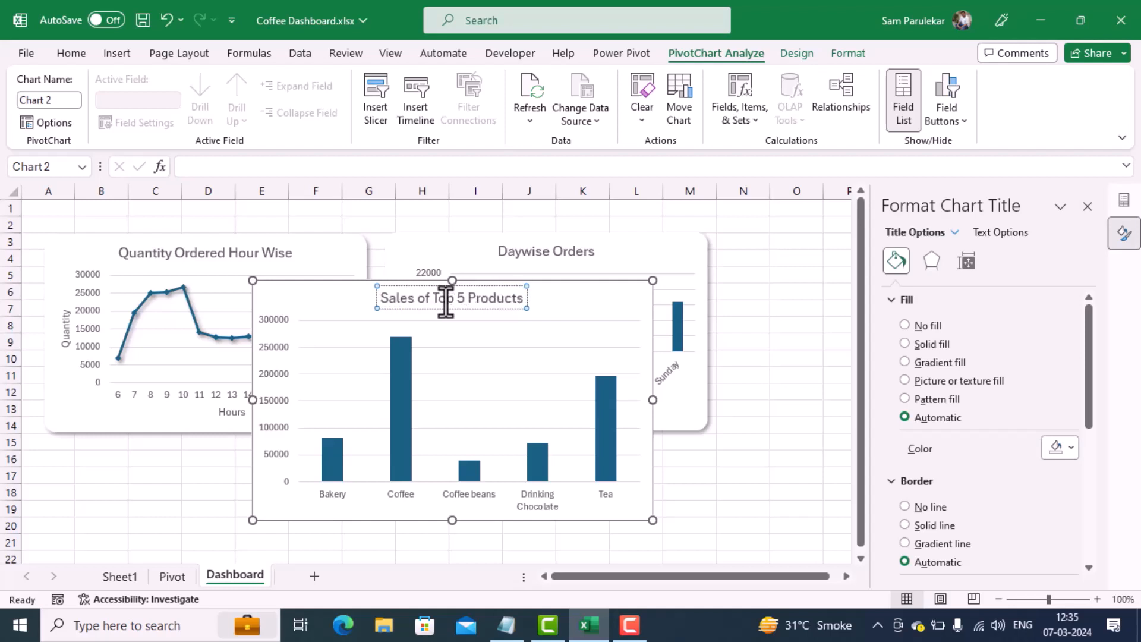
key(Return)
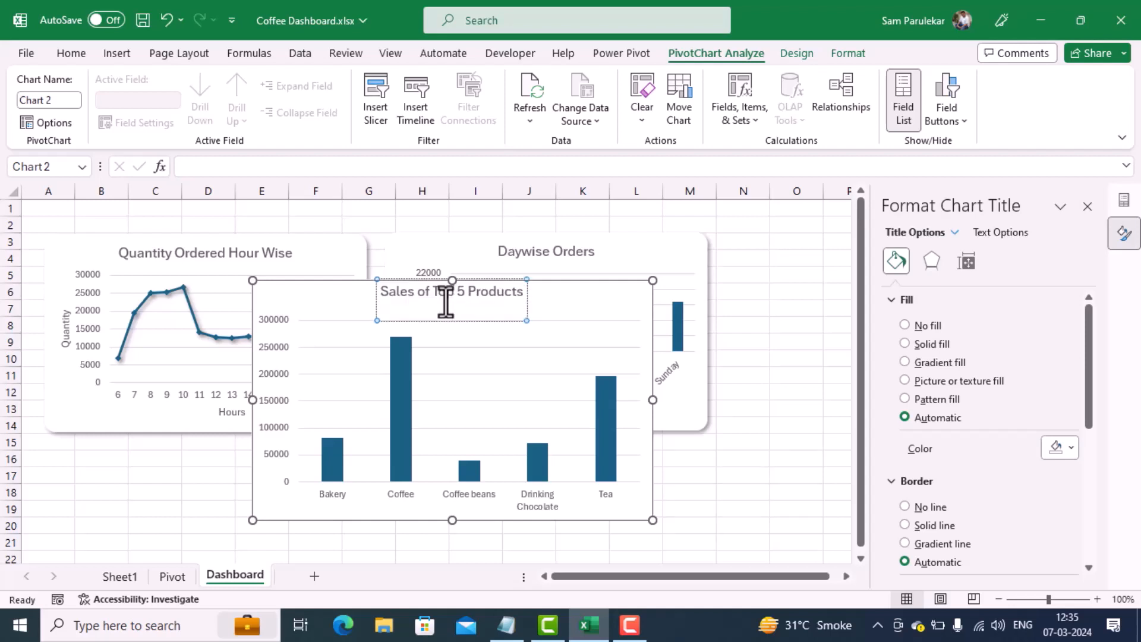
Step: Remove the extra blank line from the Sales of Top 5 Products chart title and add axis titles to the chart
key(BackSpace)
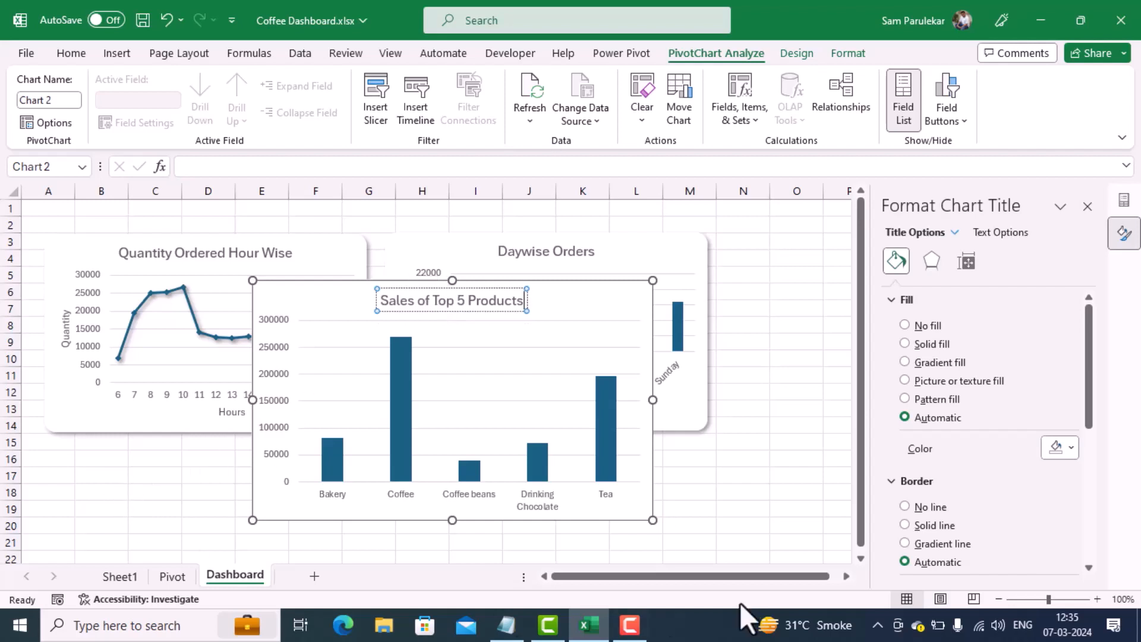
click(624, 293)
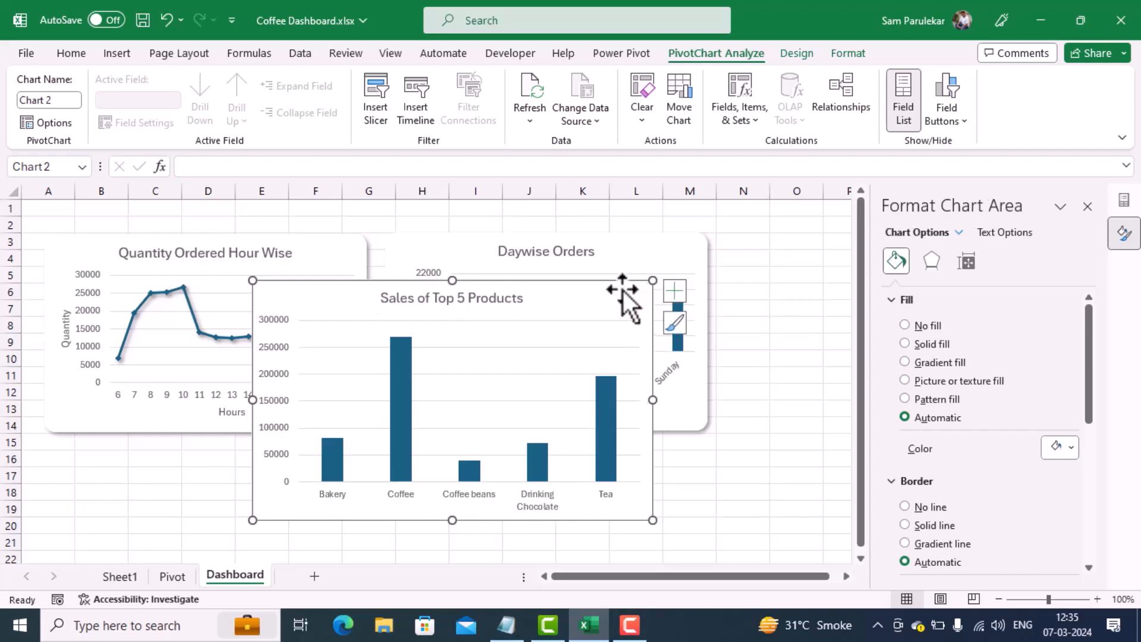
click(674, 291)
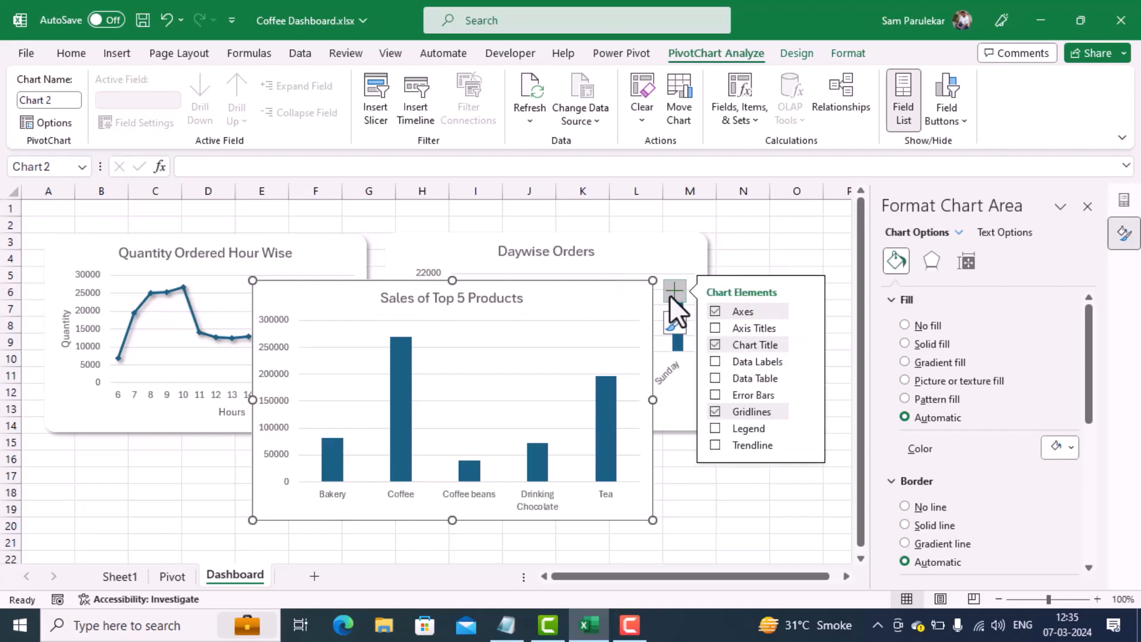
click(754, 331)
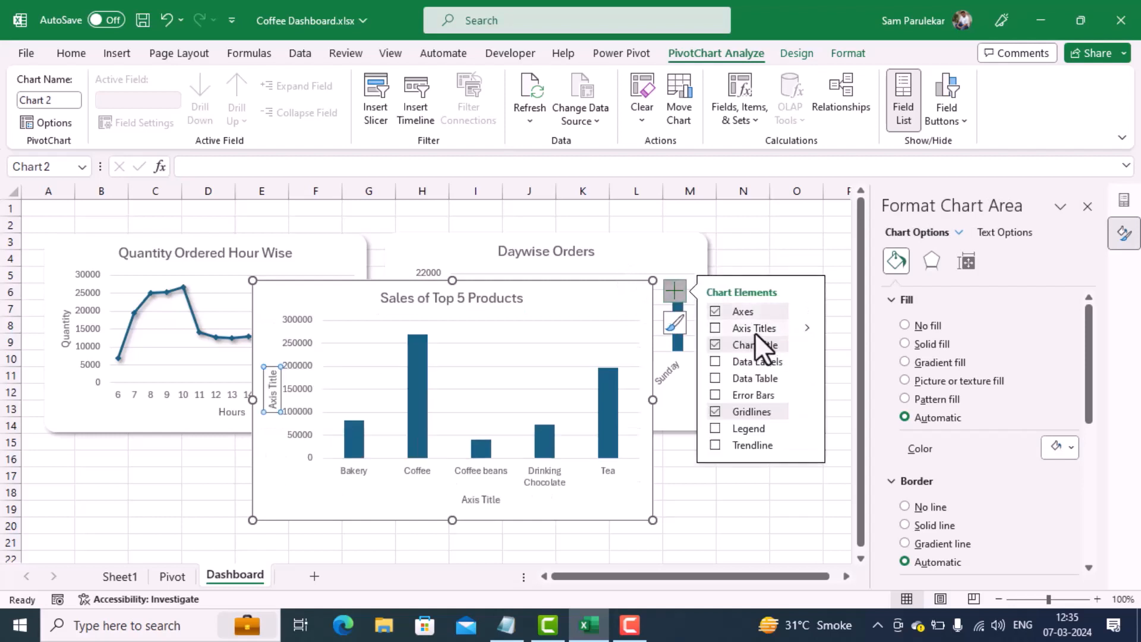
Step: Change the horizontal axis title of the Sales of Top 5 Products chart to "Products Category"
click(480, 499)
double_click(480, 500)
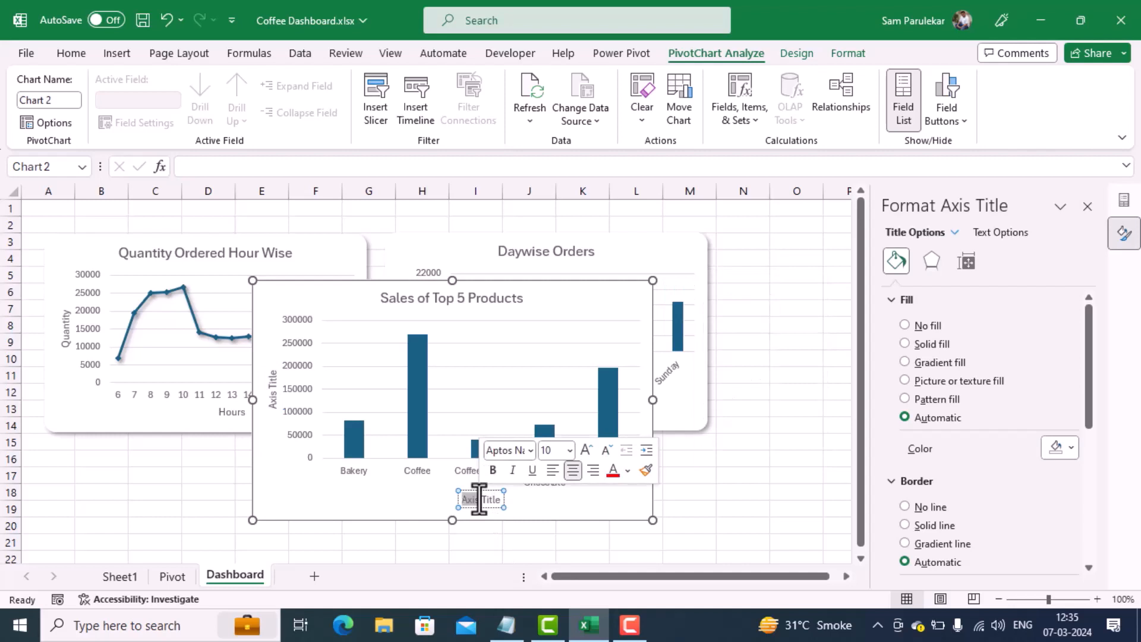
key(ctrl+a)
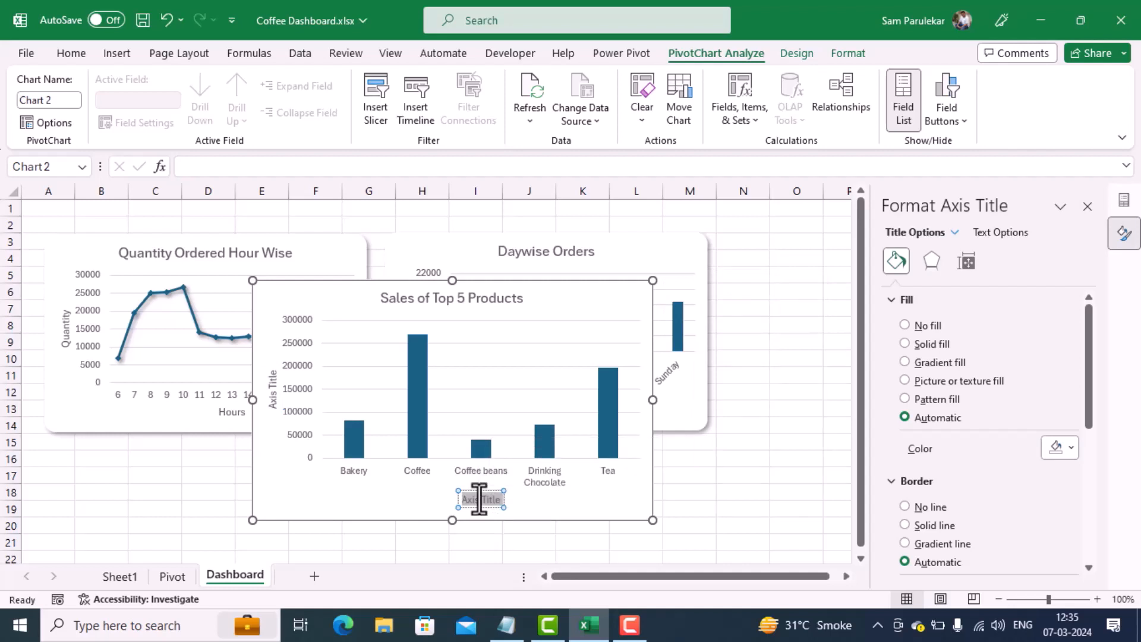
key(BackSpace)
text(Prod)
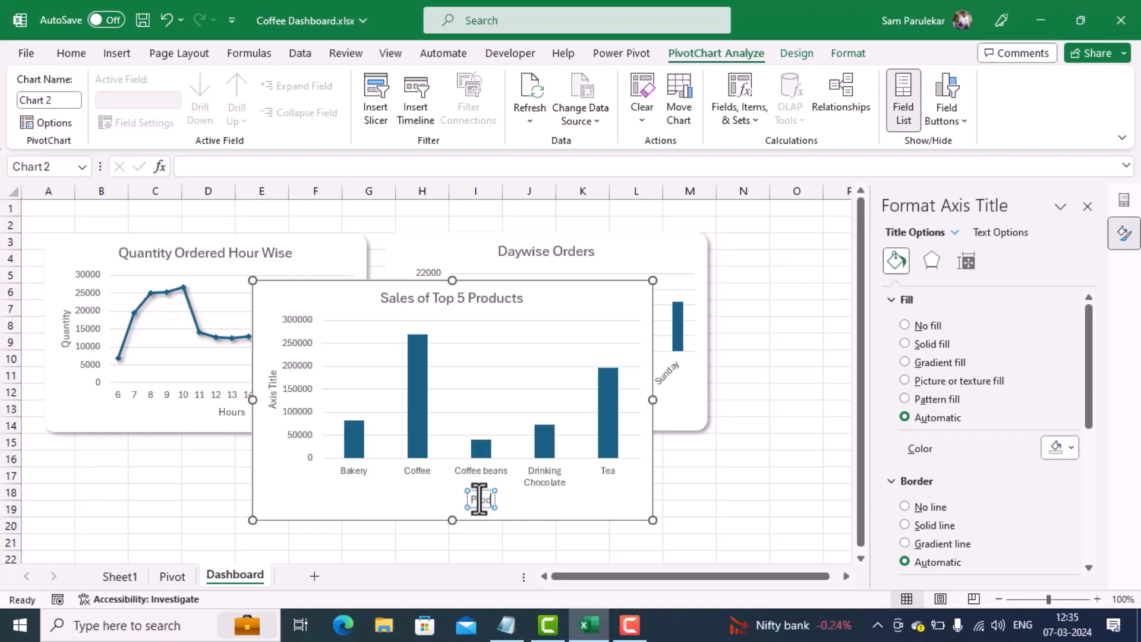
text(ucts Cat)
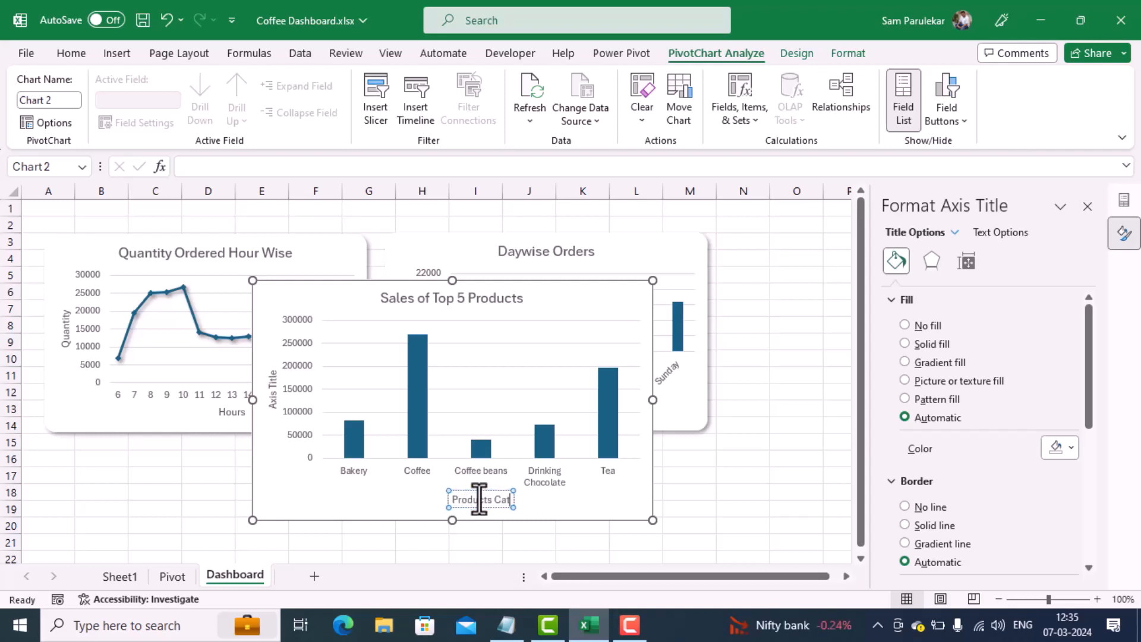
text(egory)
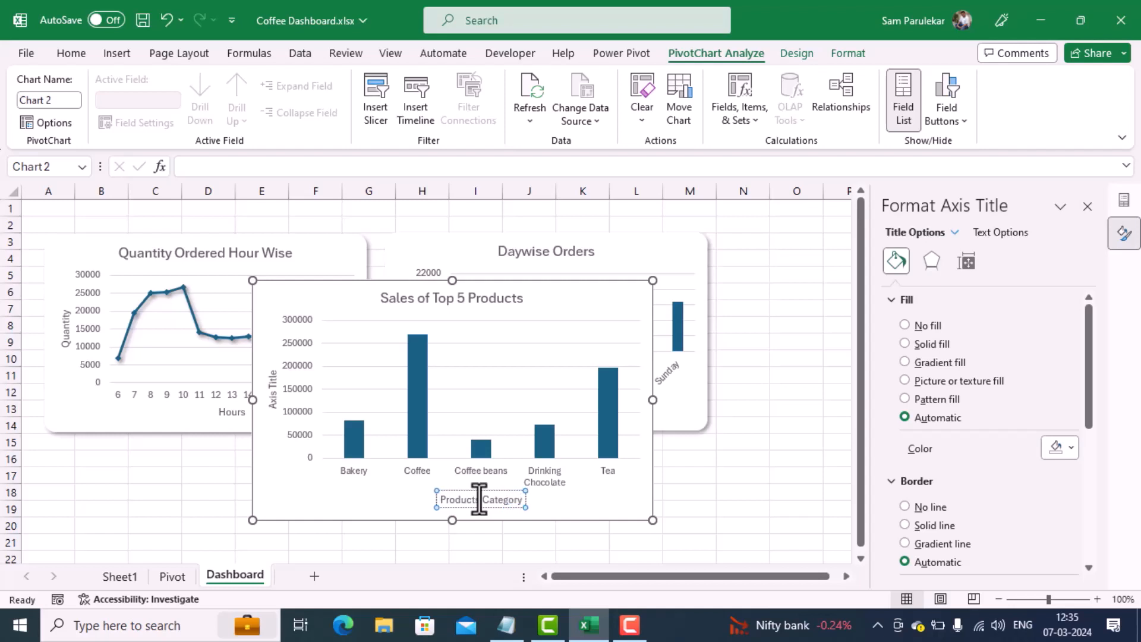
Step: Change the vertical axis title of the Sales of Top 5 Products chart to "Sales"
click(272, 399)
triple_click(272, 403)
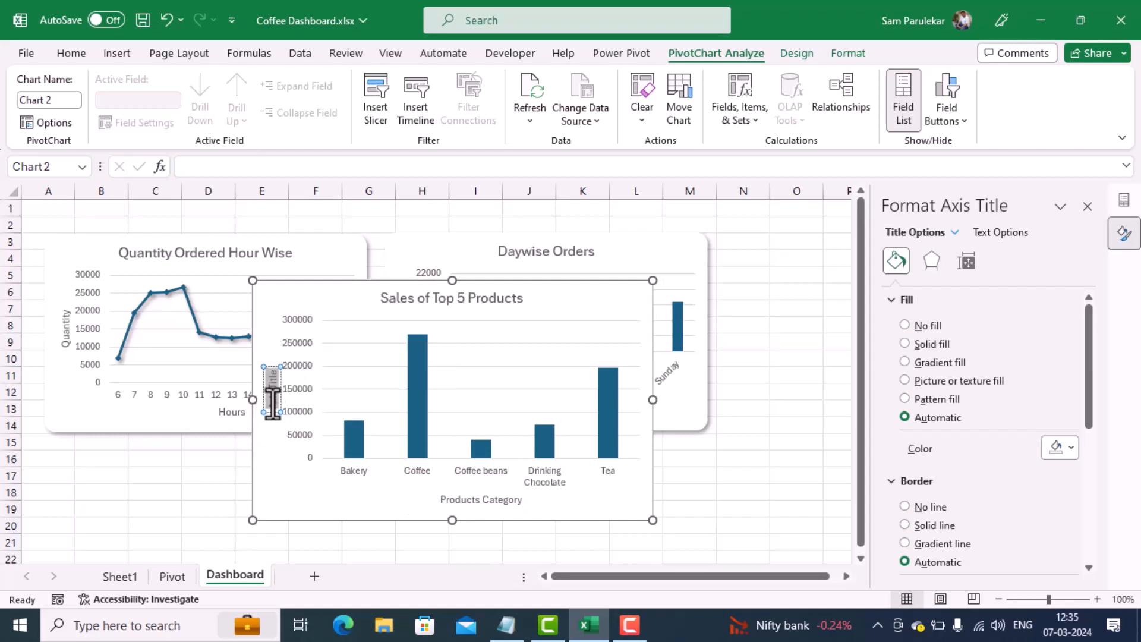
key(BackSpace)
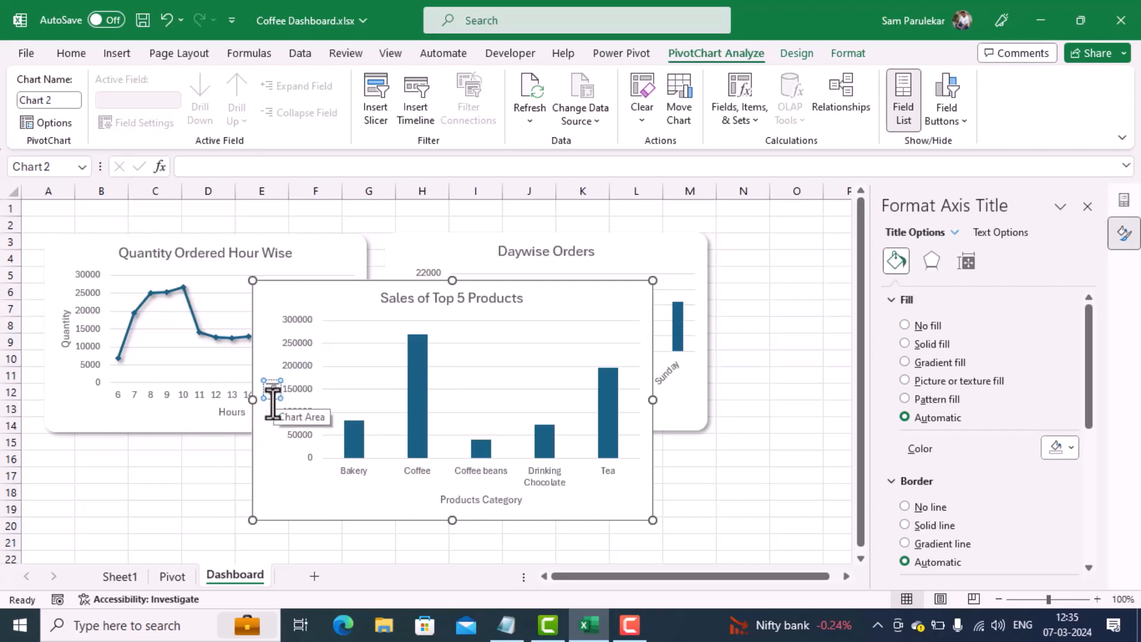
text(Sales)
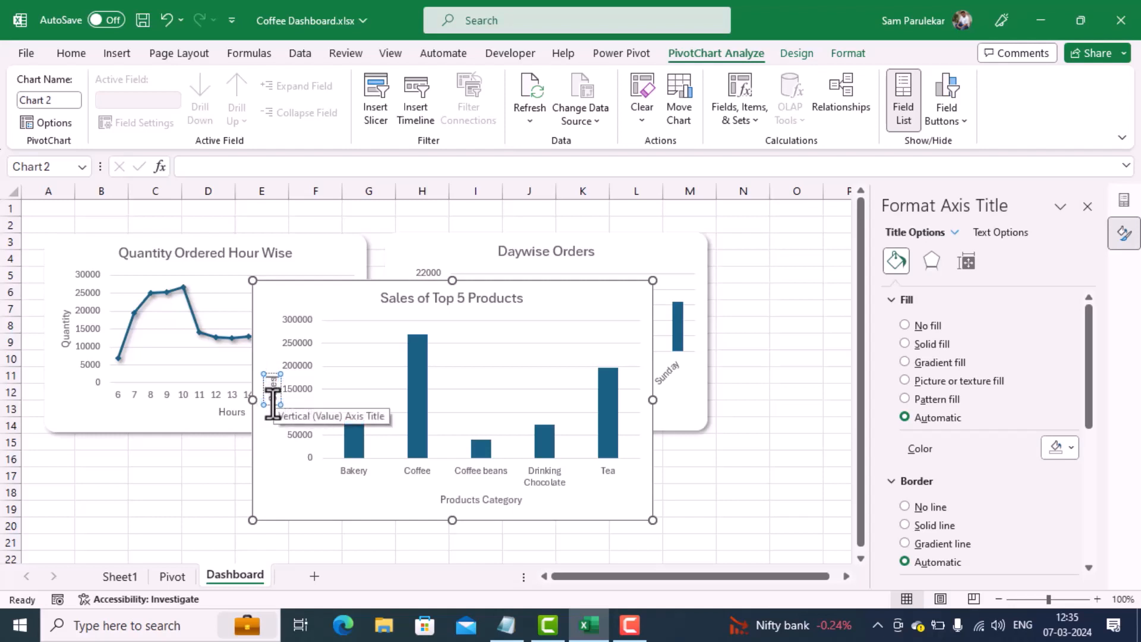
click(293, 488)
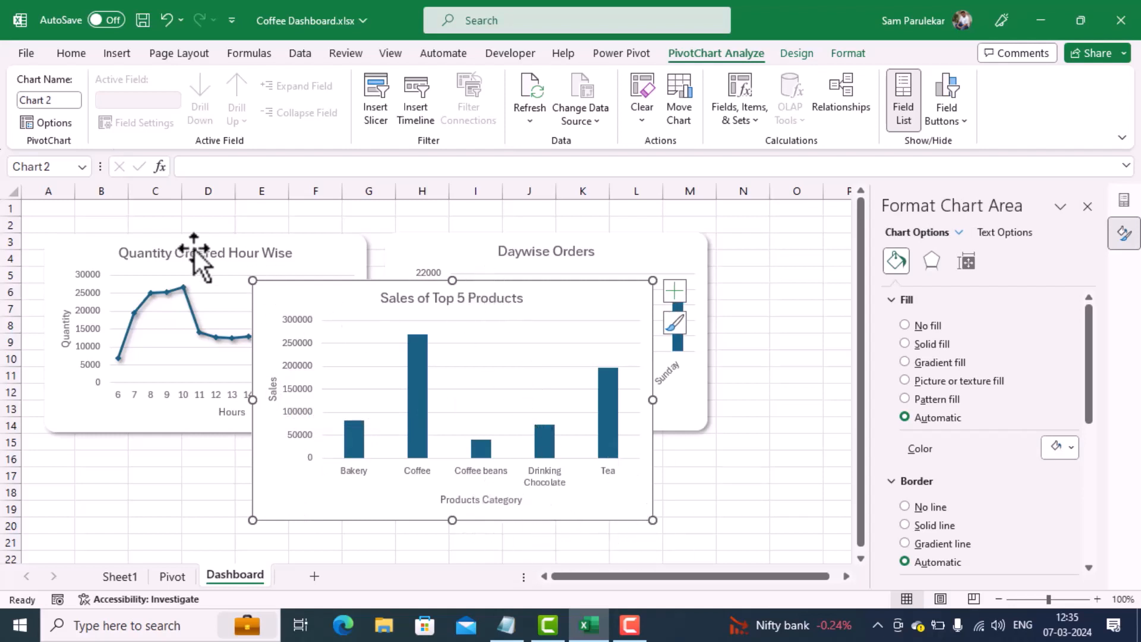
Step: Match the Sales of Top 5 Products chart to the Quantity Ordered Hour Wise chart's size: height 6.27 cm, width 10.21 cm
click(344, 248)
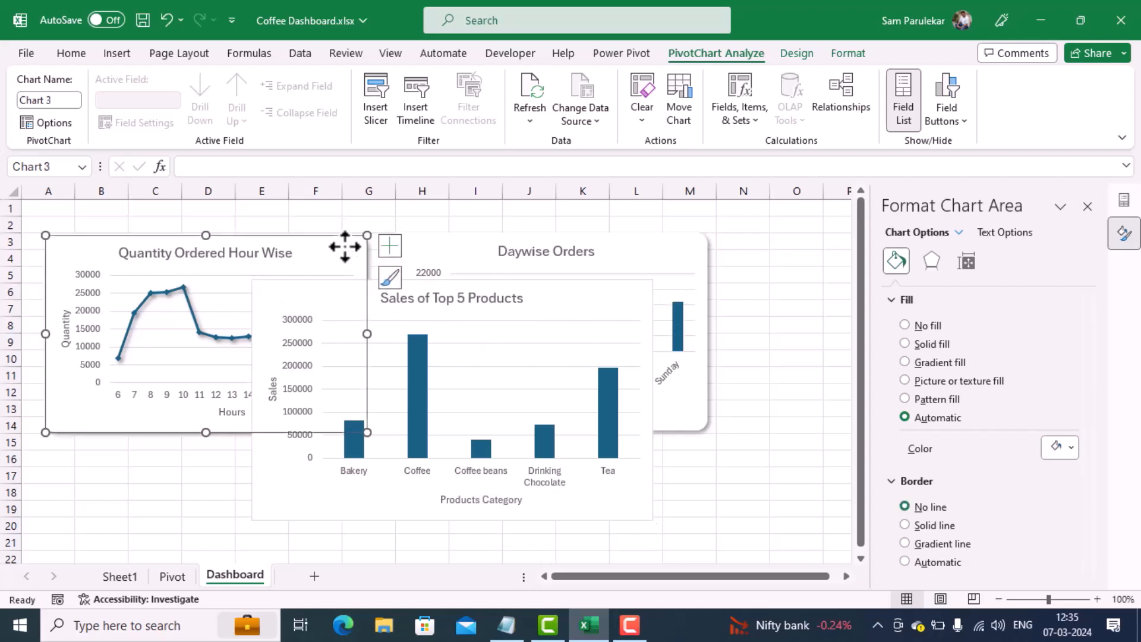
click(968, 260)
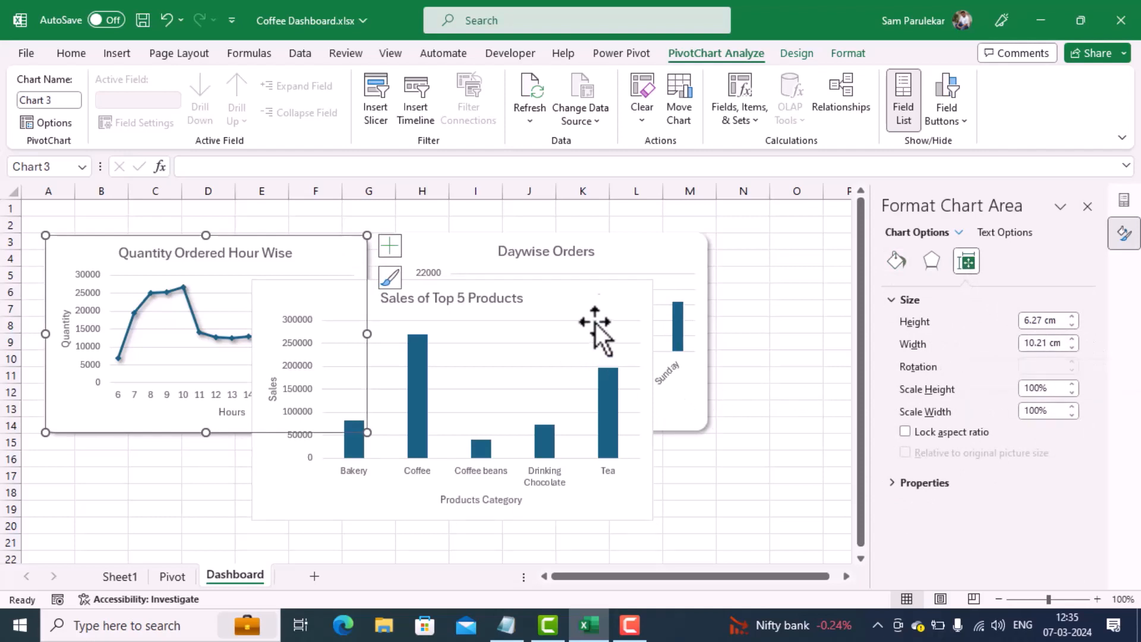
click(603, 301)
click(896, 260)
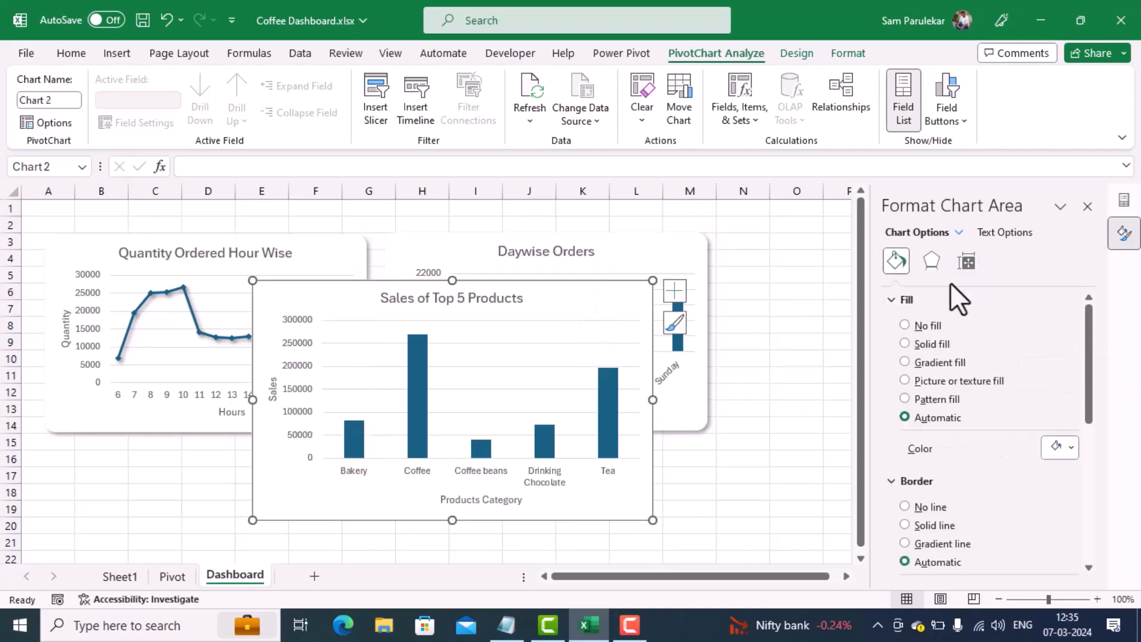
click(966, 263)
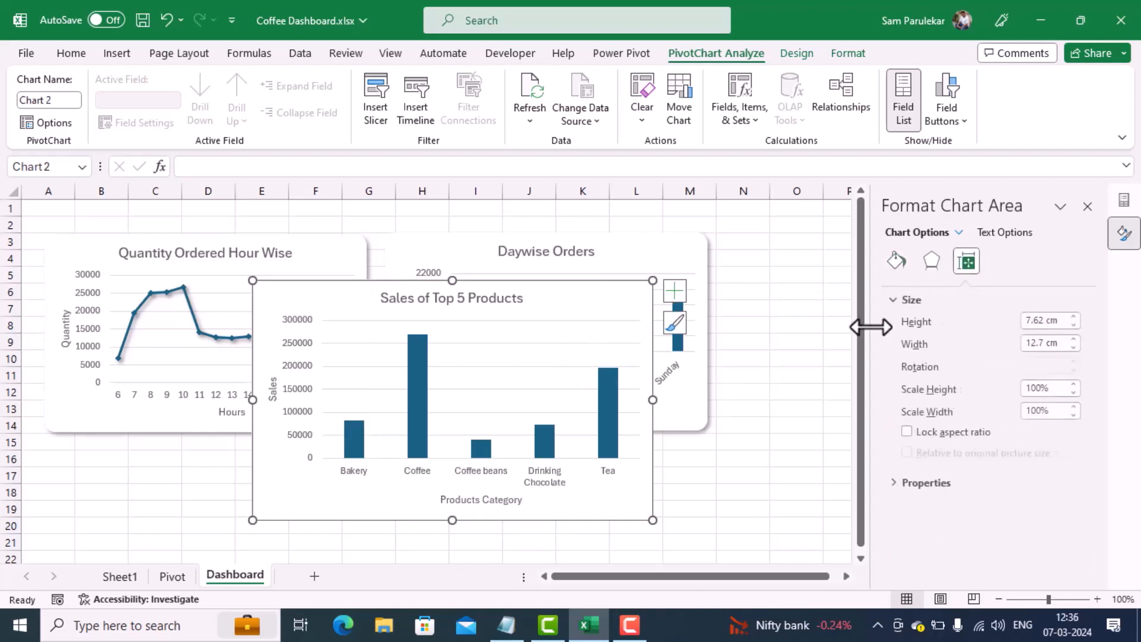
triple_click(1050, 321)
text(6)
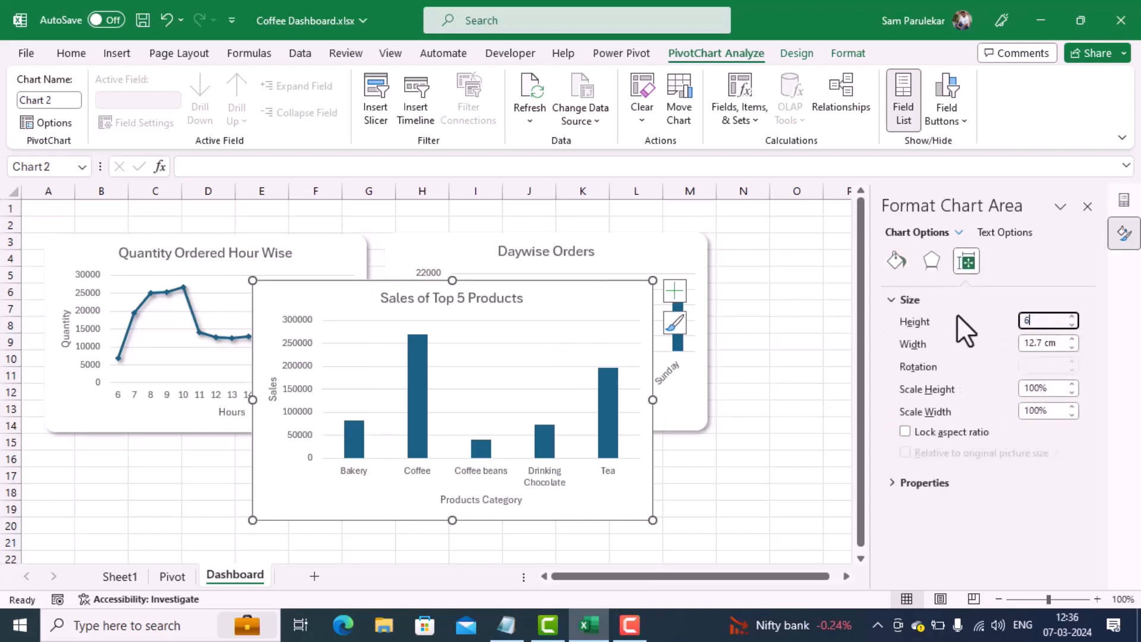
text(.27)
triple_click(1058, 344)
text(10.21)
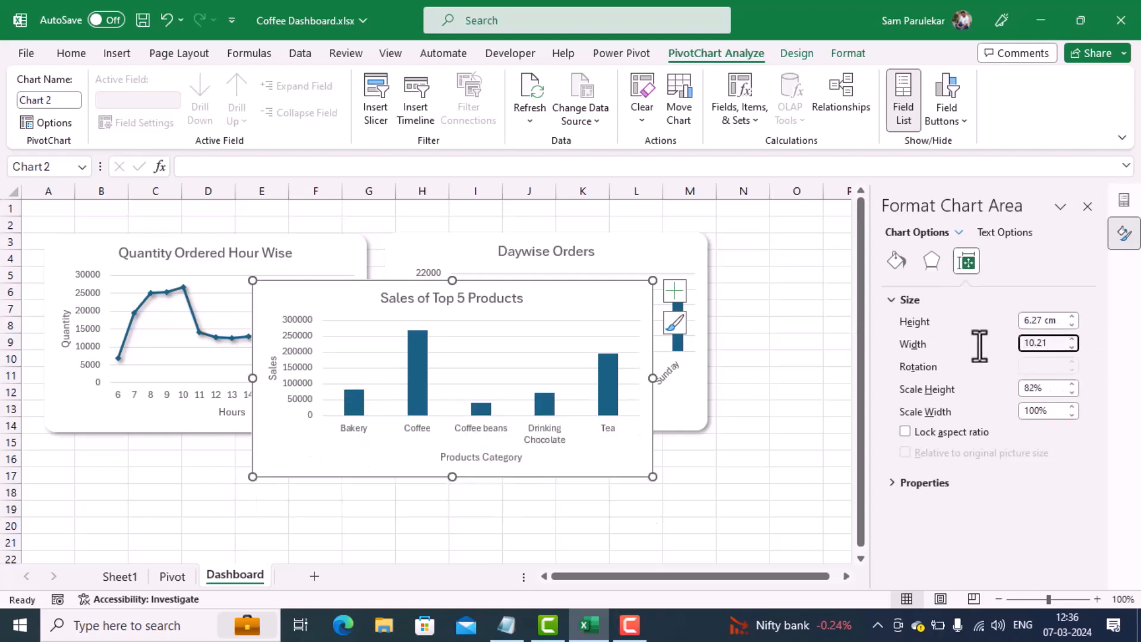
key(Return)
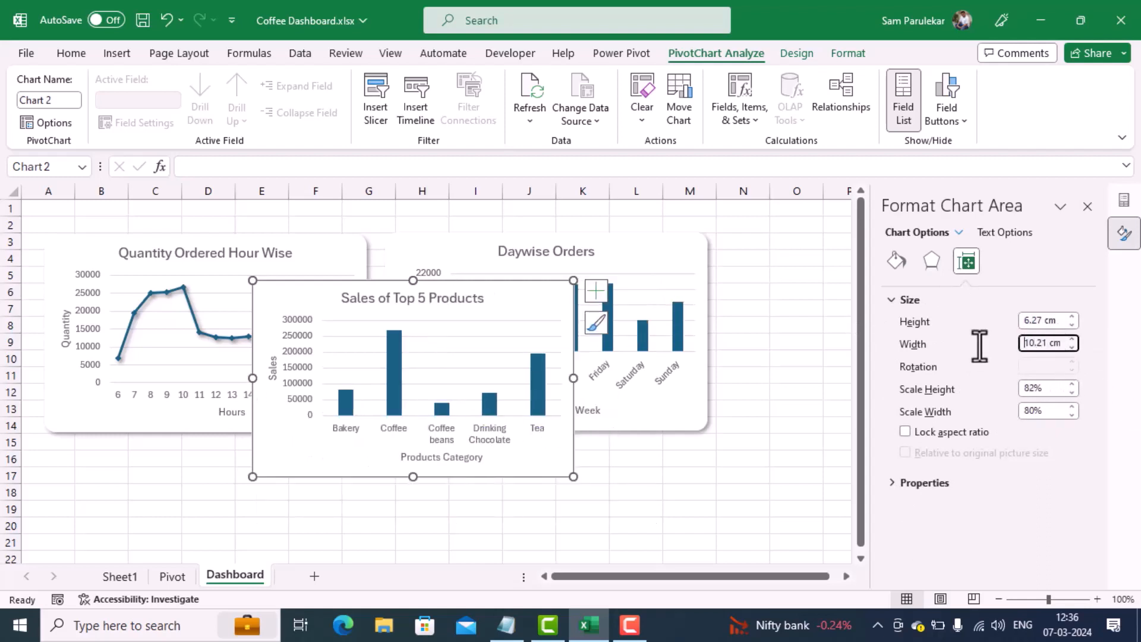
Step: Give the Sales of Top 5 Products chart rounded corners and set its border to No line
click(896, 262)
drag(1087, 409, 1094, 562)
click(949, 562)
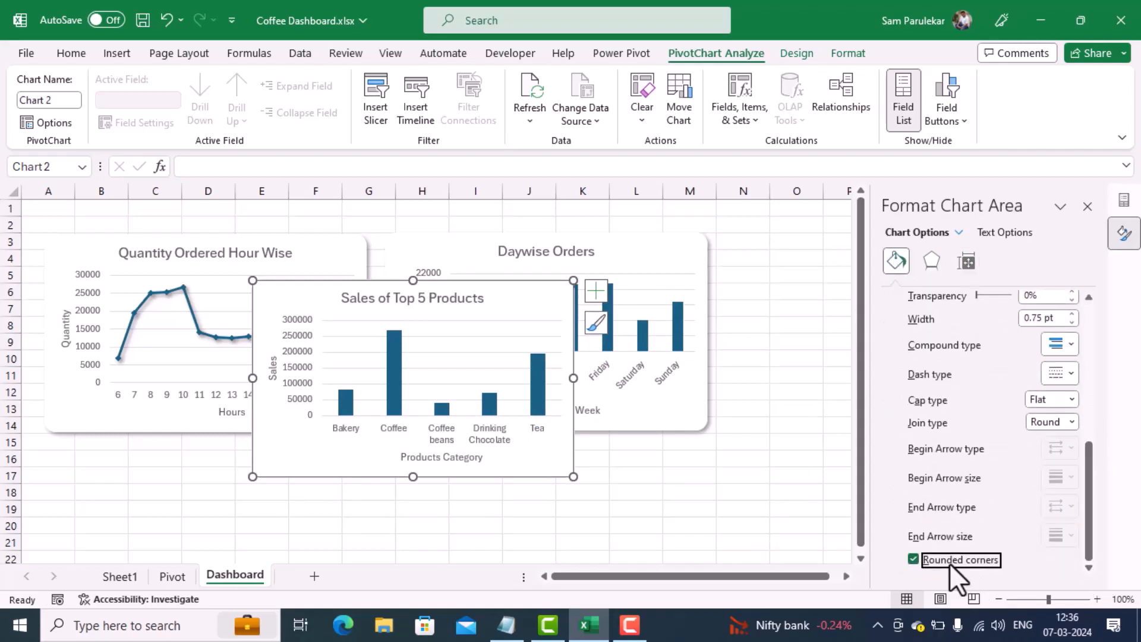
click(634, 523)
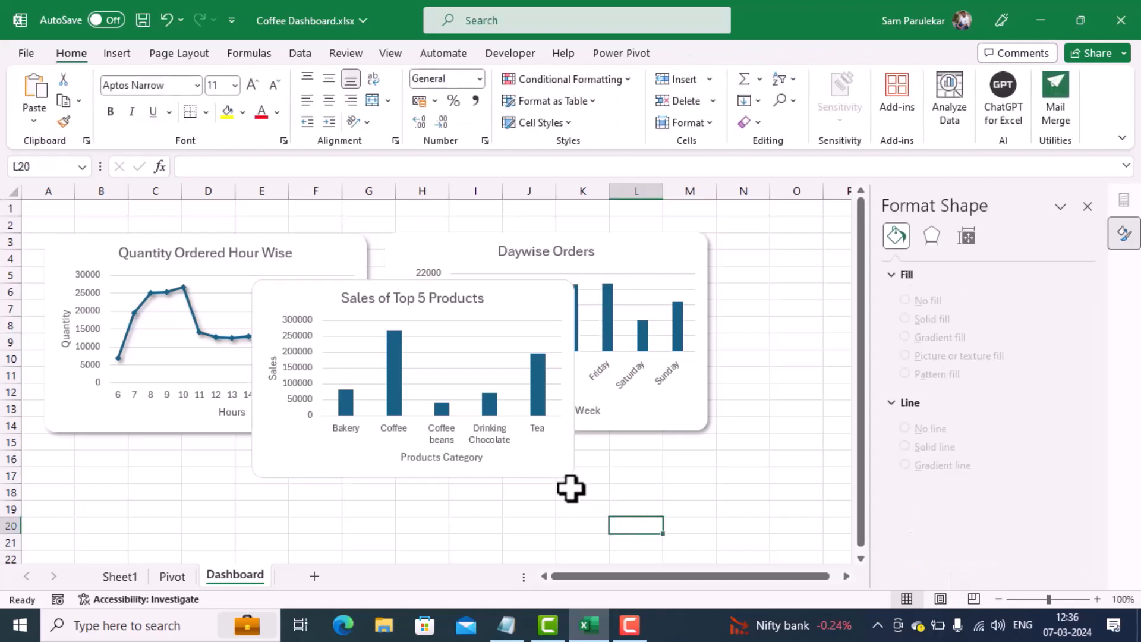
click(550, 456)
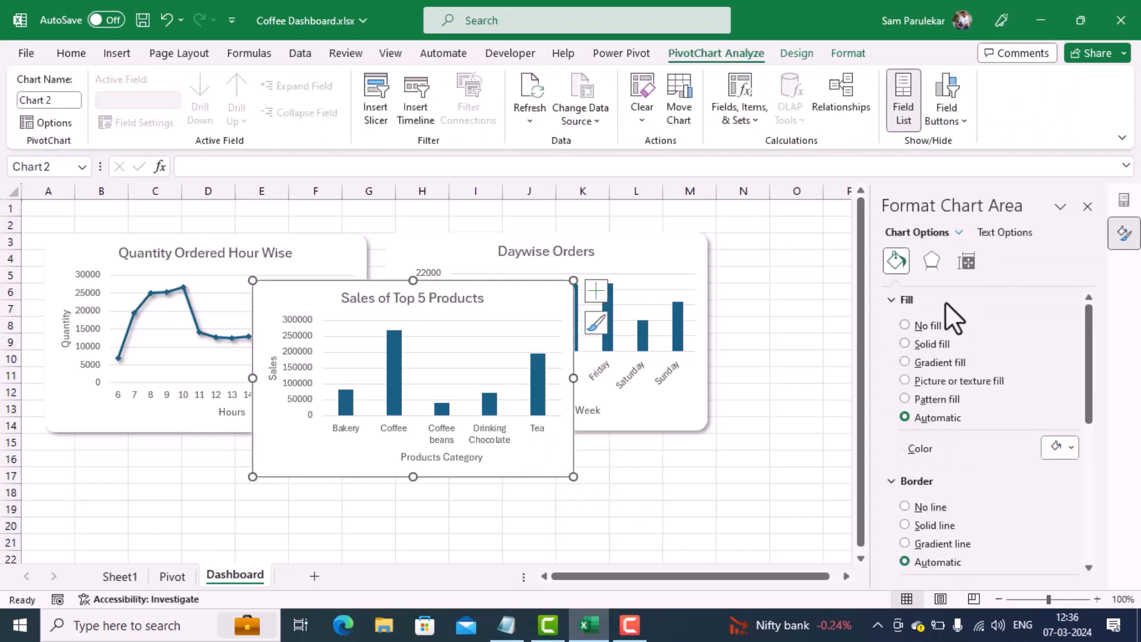
click(914, 505)
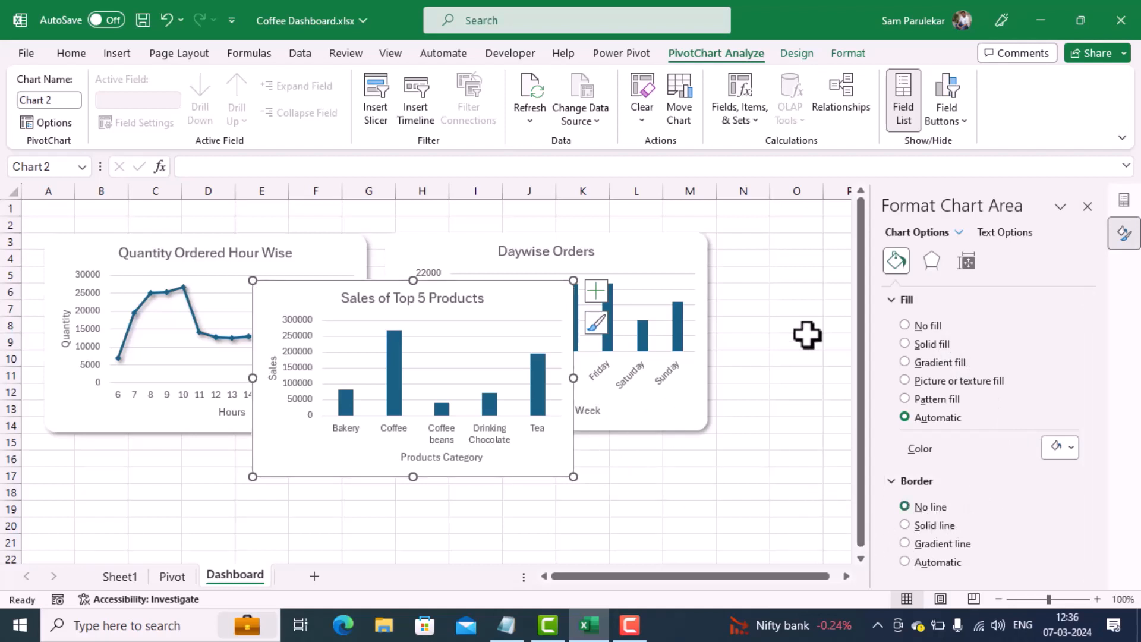
Step: Apply the first outer shadow preset to the Sales of Top 5 Products chart and close the formatting pane
click(922, 262)
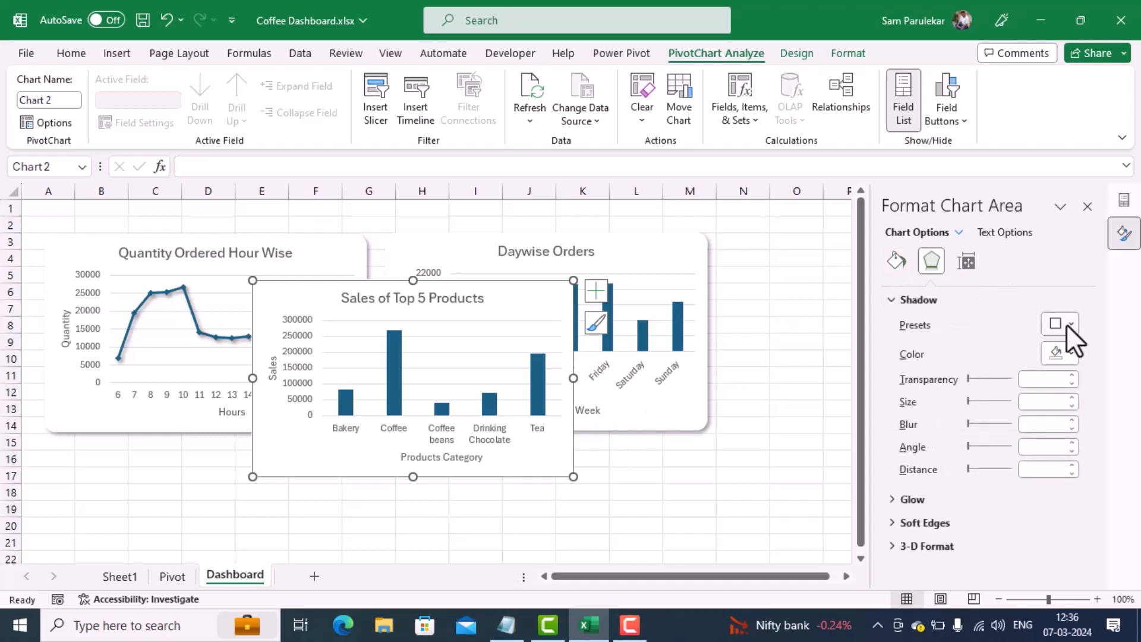
click(1070, 325)
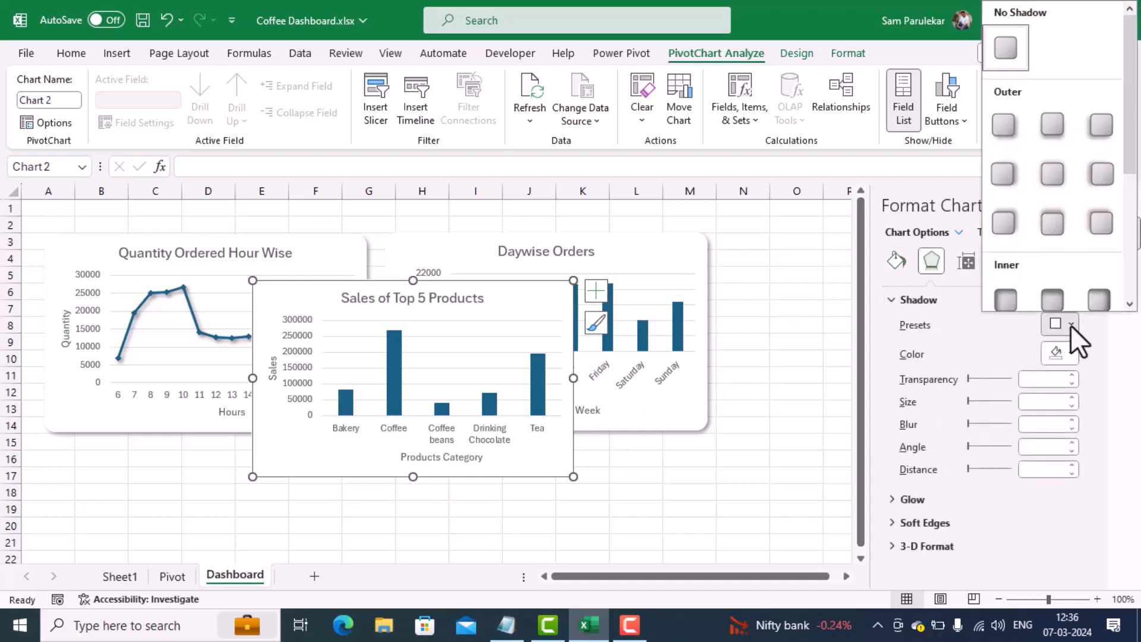
click(1007, 135)
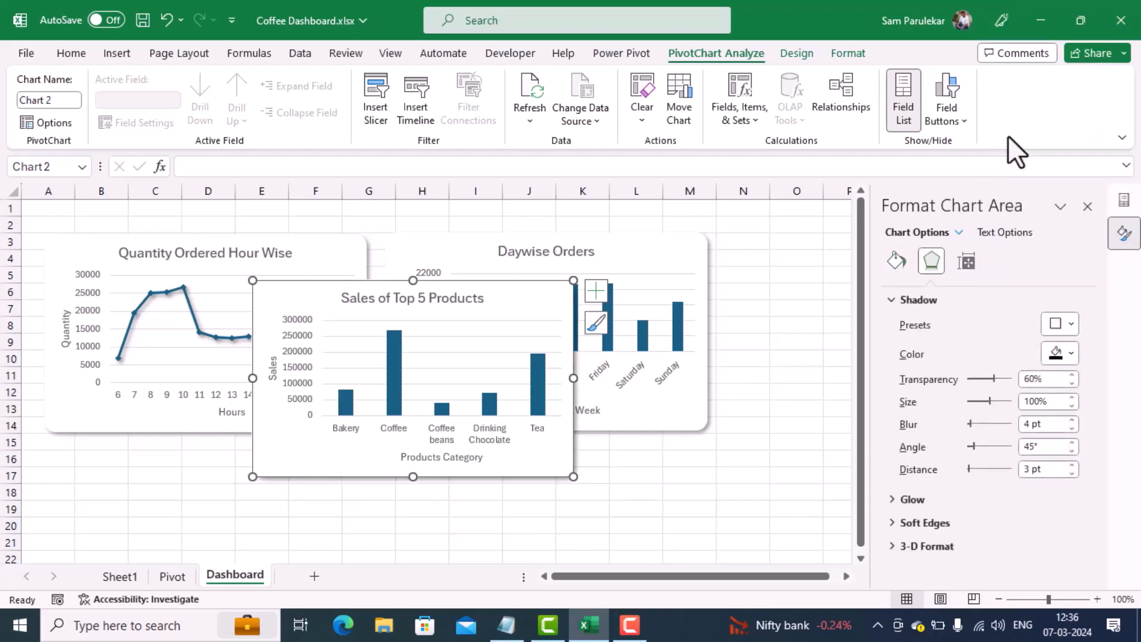
click(636, 478)
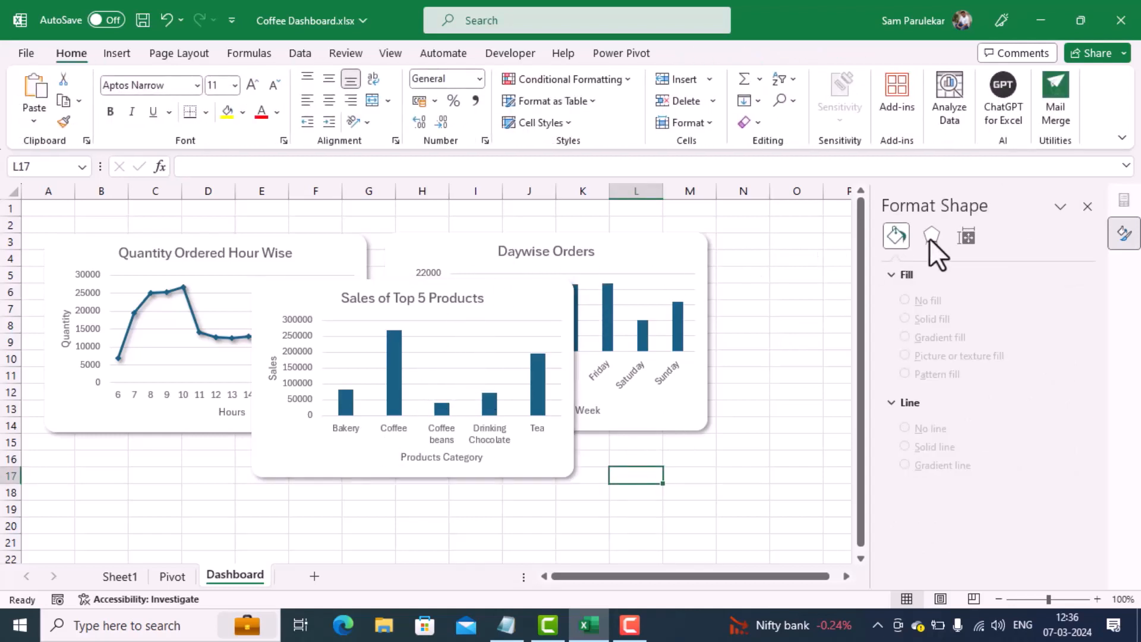
click(1086, 206)
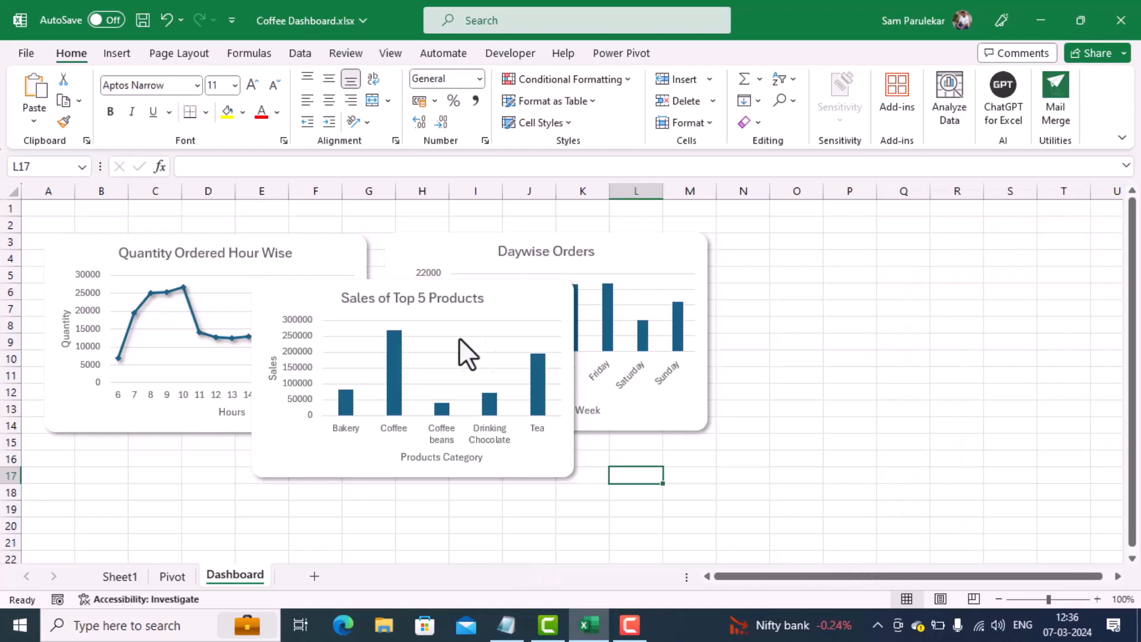
Step: Undock the PivotTable Fields pane and float it over the Quantity Ordered Hour Wise chart, freeing the sheet's columns beyond P
click(506, 284)
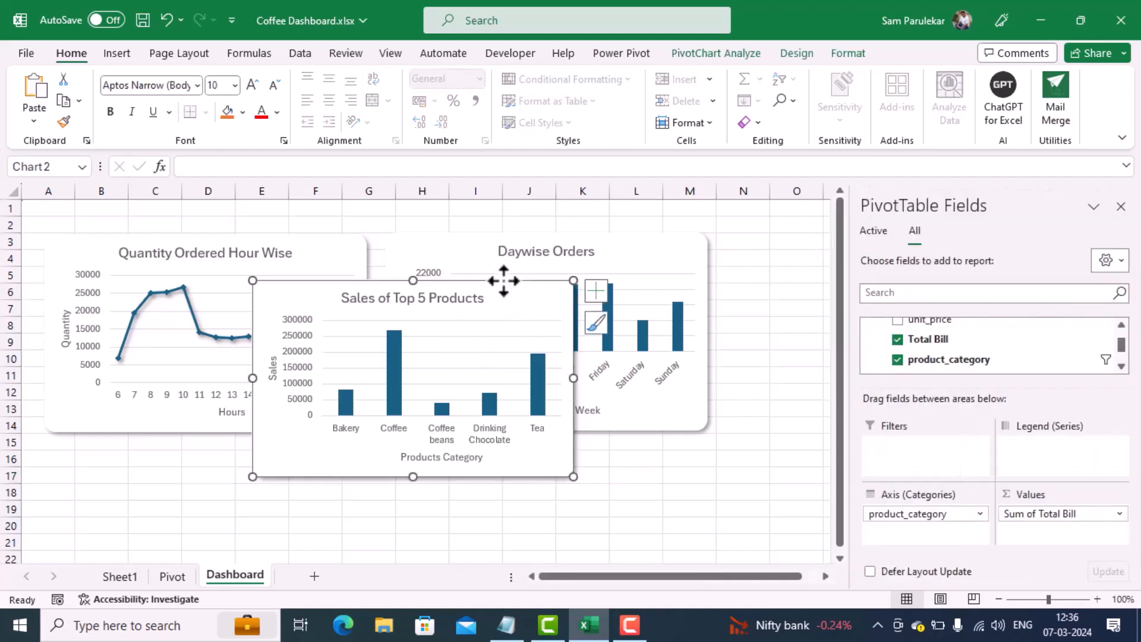
drag(525, 288, 929, 234)
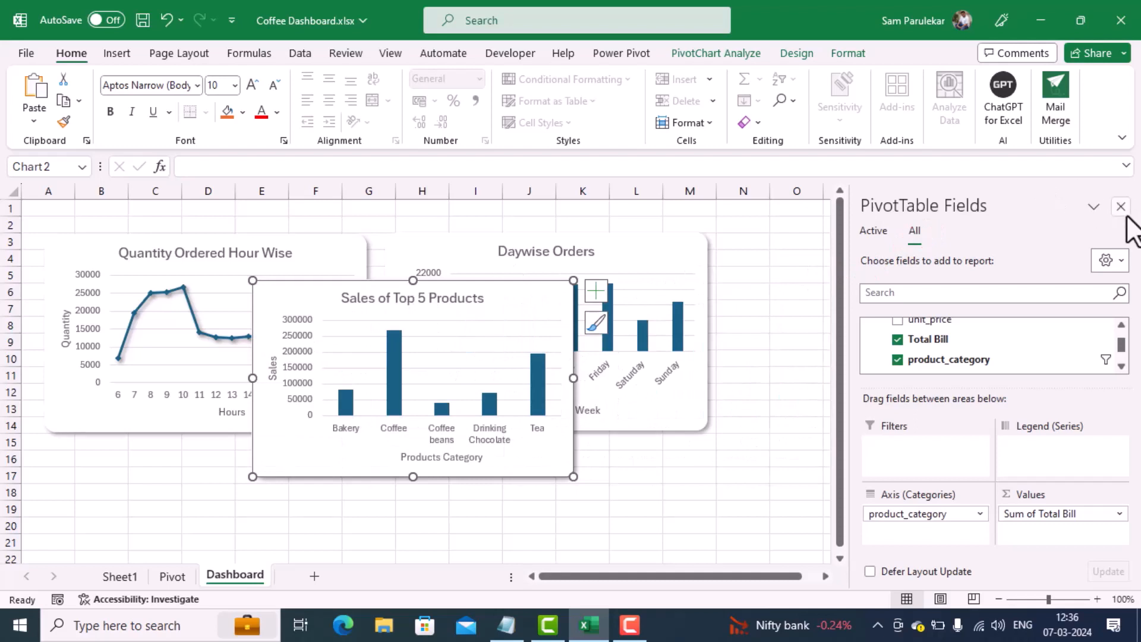
click(1093, 207)
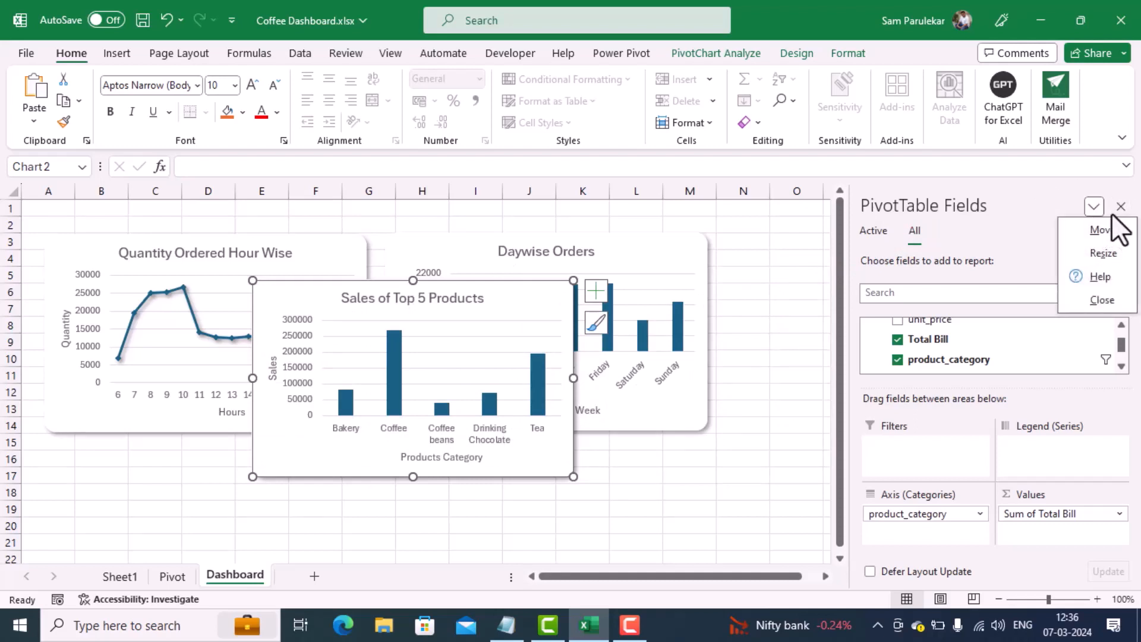
click(1099, 232)
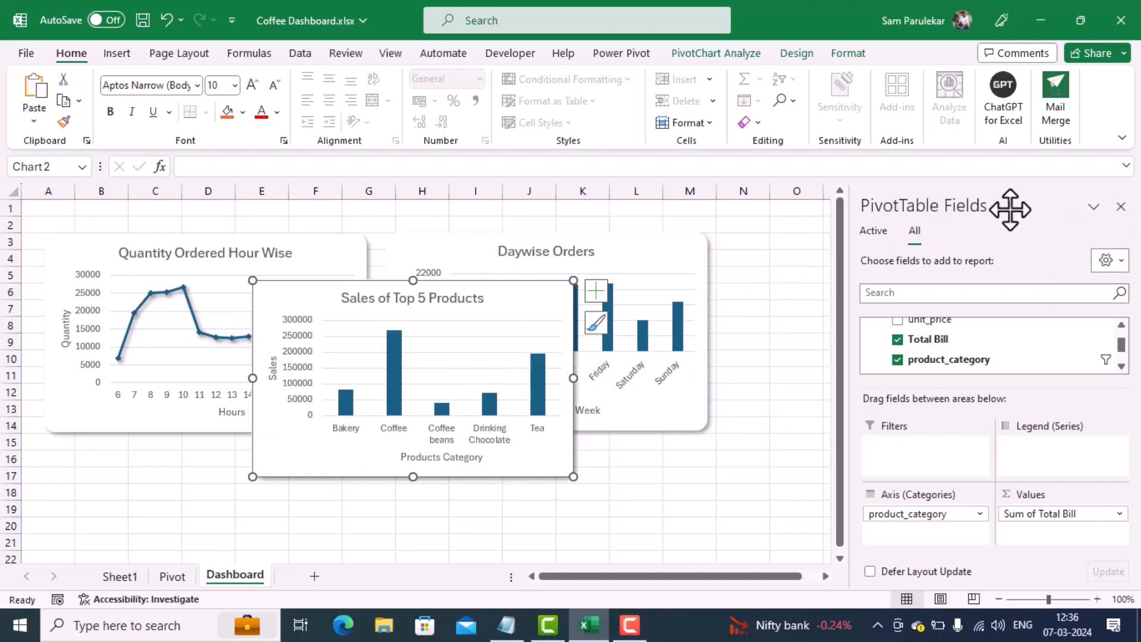
click(184, 216)
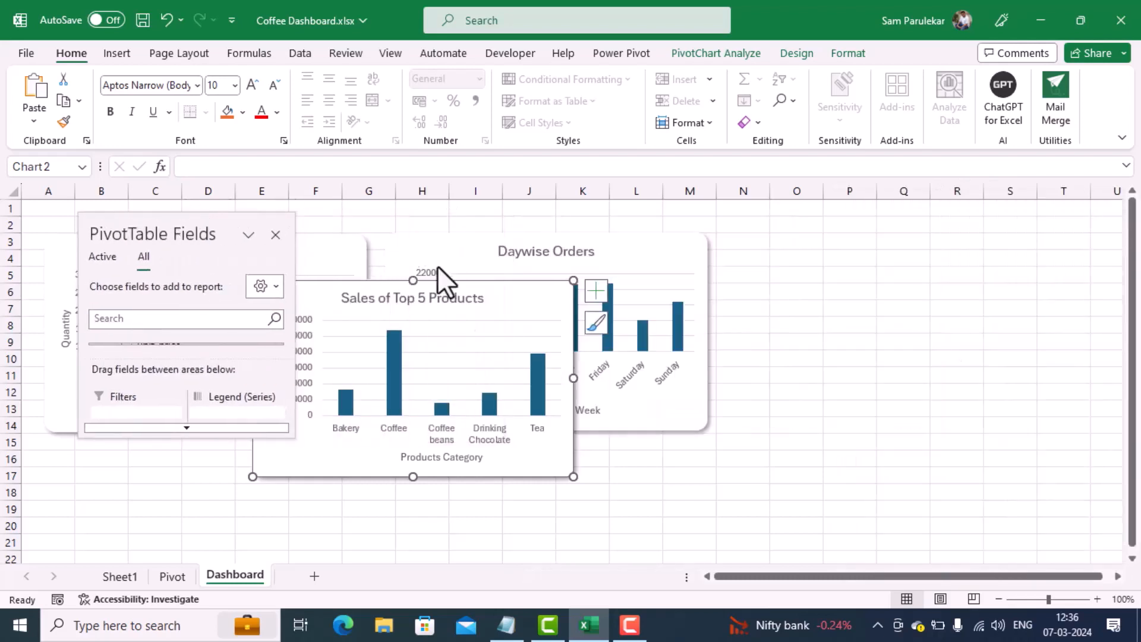
Step: Move the Sales of Top 5 Products chart to about columns O to U, and shift the Daywise Orders chart closer beside it
drag(449, 275, 978, 241)
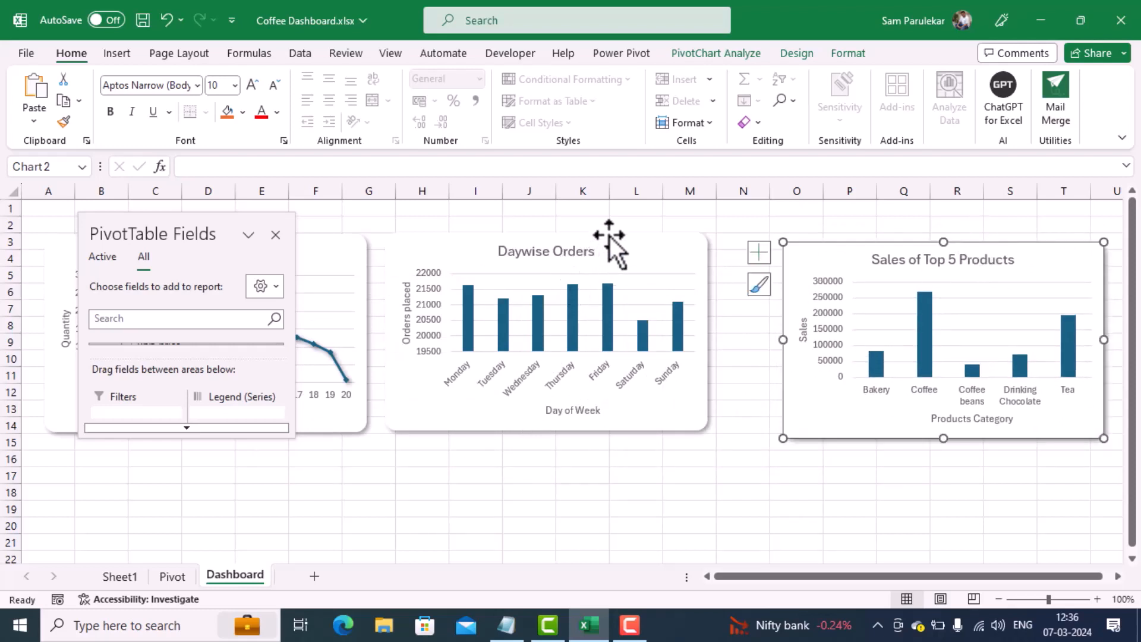
drag(609, 236, 658, 238)
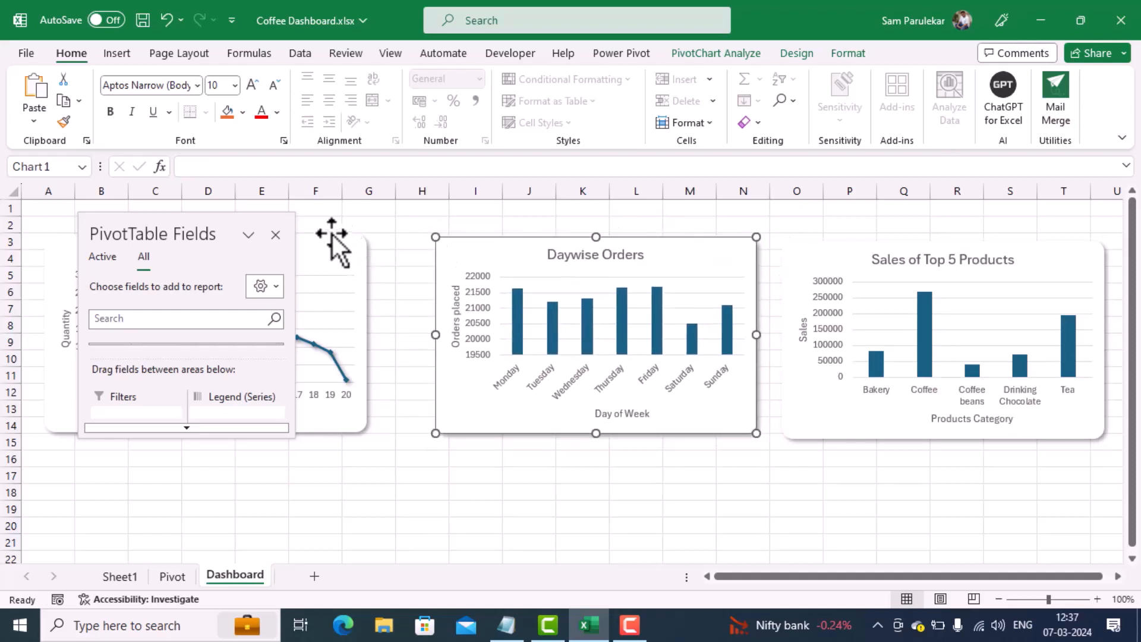
Step: Move the Quantity Ordered Hour Wise chart to about columns B to H, rows 3 to 15, and shift the floating PivotTable Fields pane off it
drag(332, 234, 388, 234)
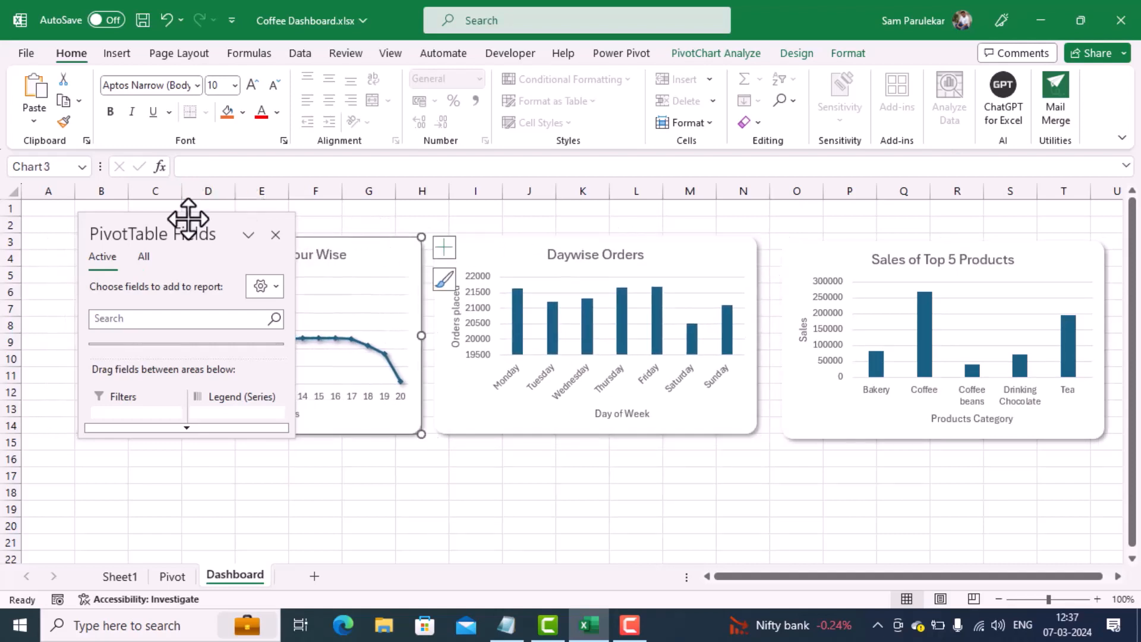
drag(186, 224, 562, 244)
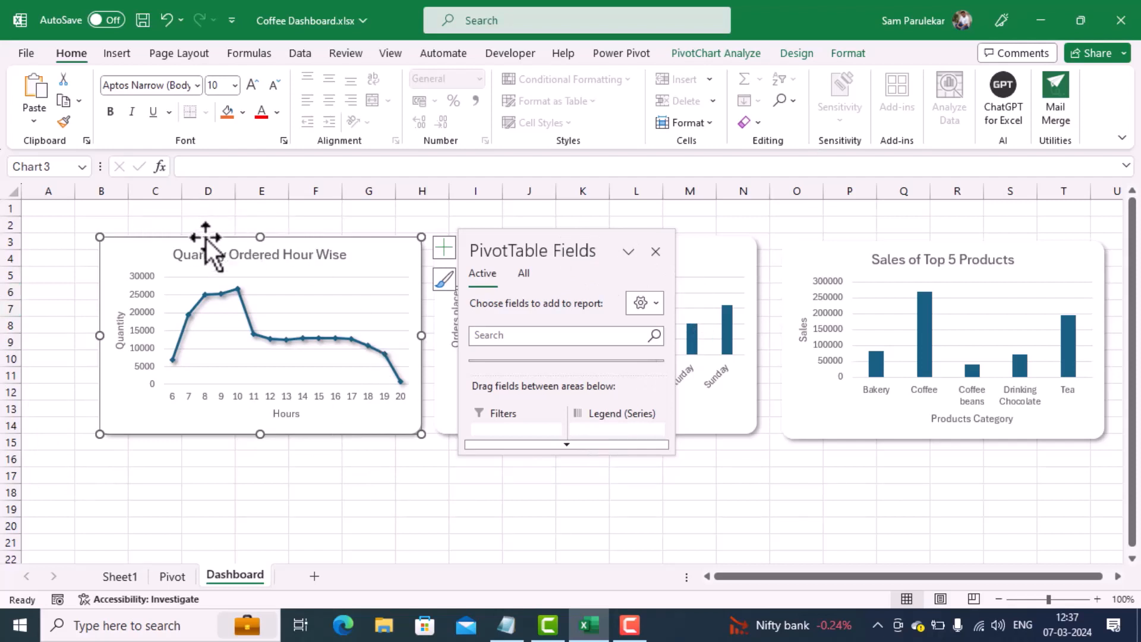
drag(206, 238, 202, 242)
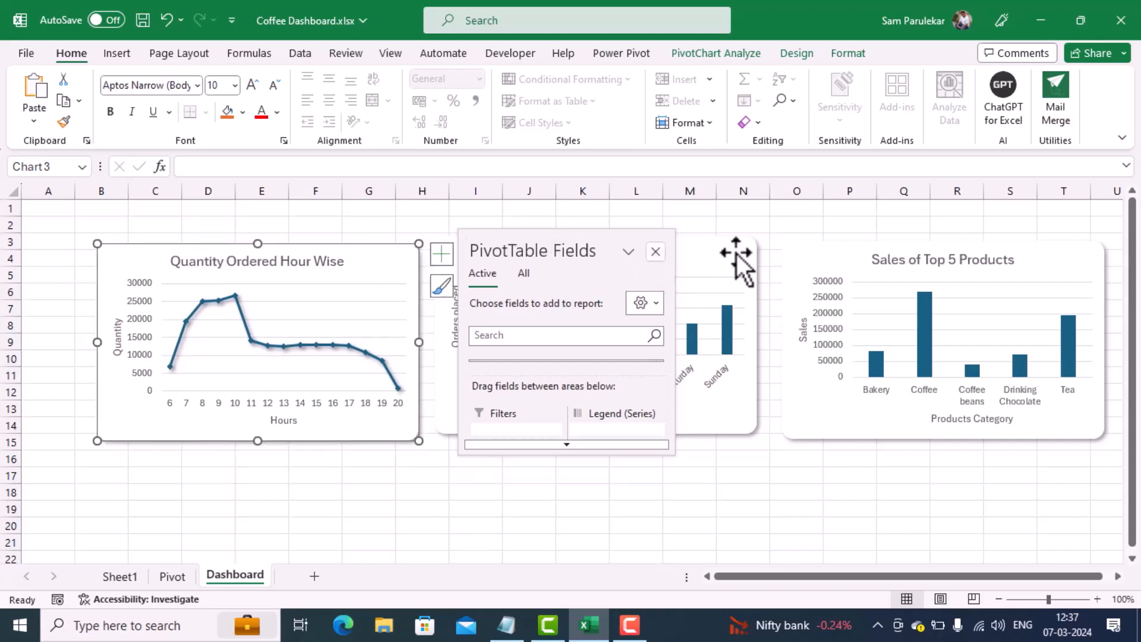
Step: Nudge the Daywise Orders and Sales of Top 5 Products charts slightly down to about row 4, and close the PivotTable Fields pane
drag(730, 238, 729, 244)
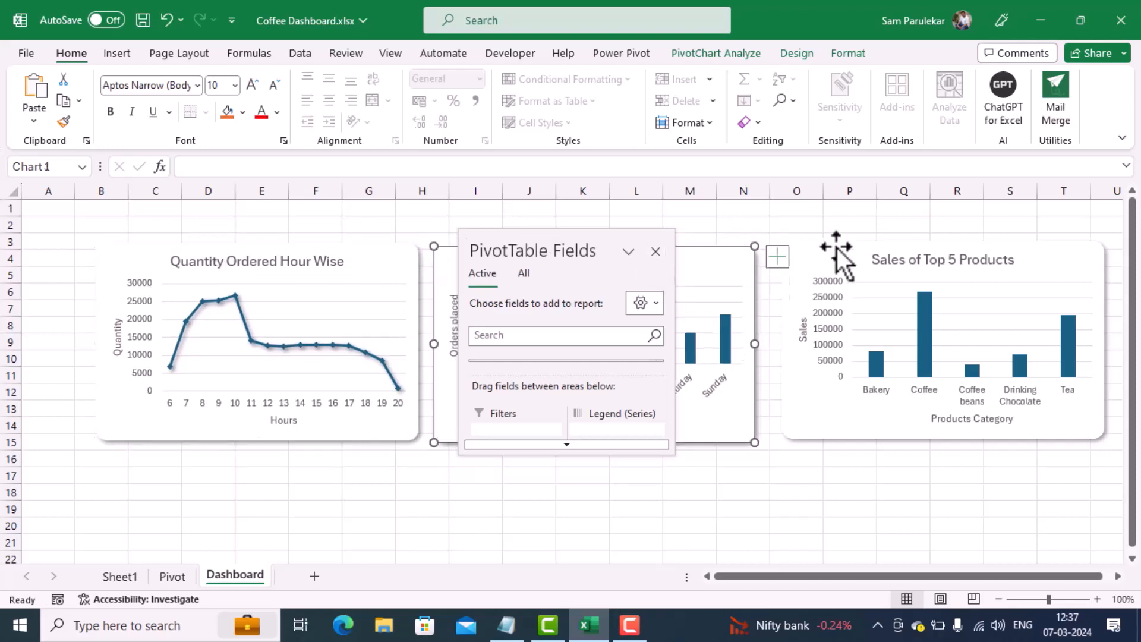
drag(972, 243, 973, 248)
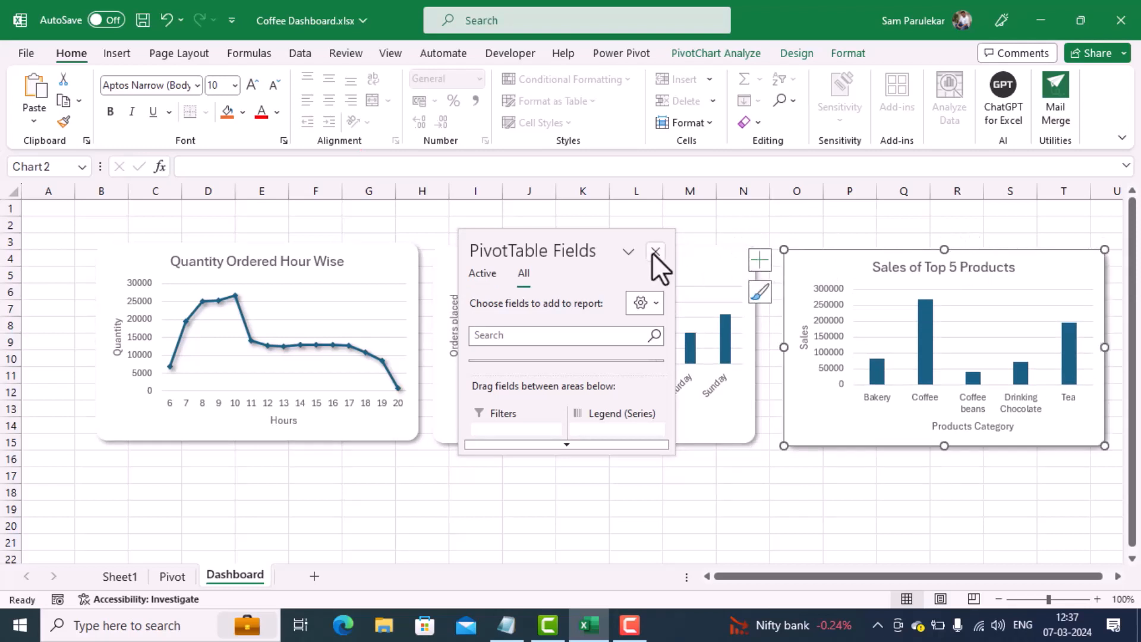
click(655, 252)
click(487, 491)
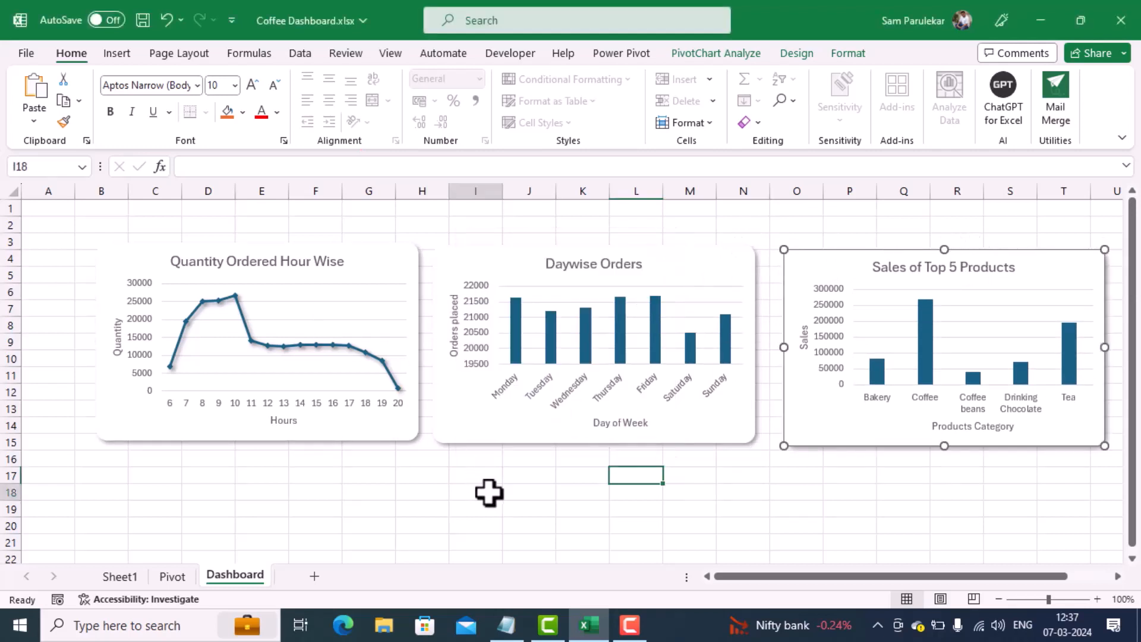
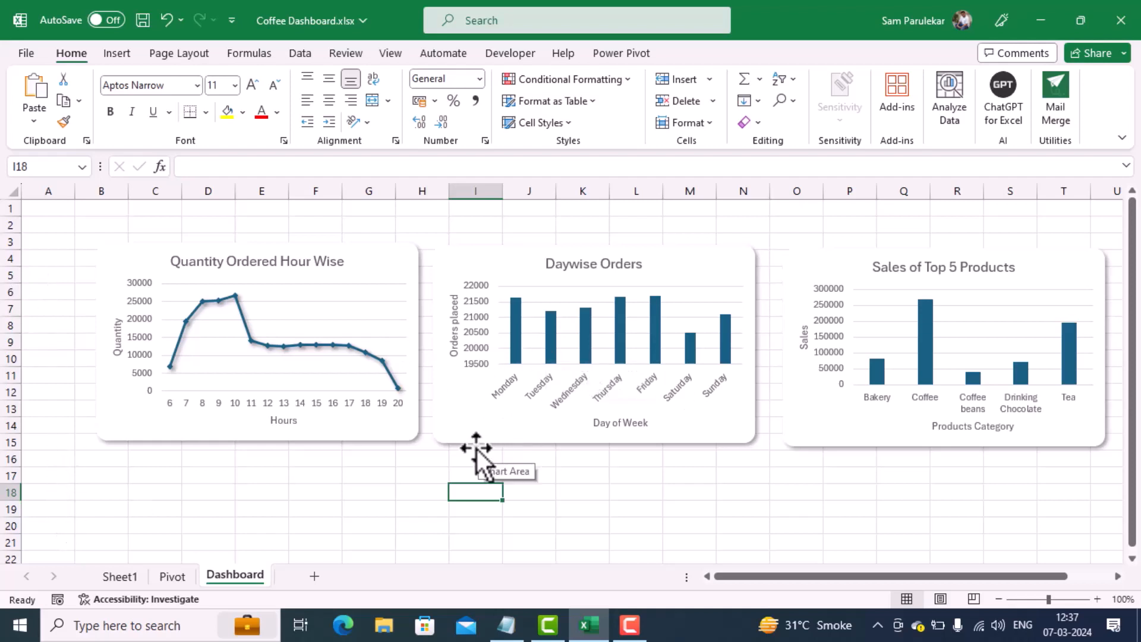
scroll(274, 485, down, 1)
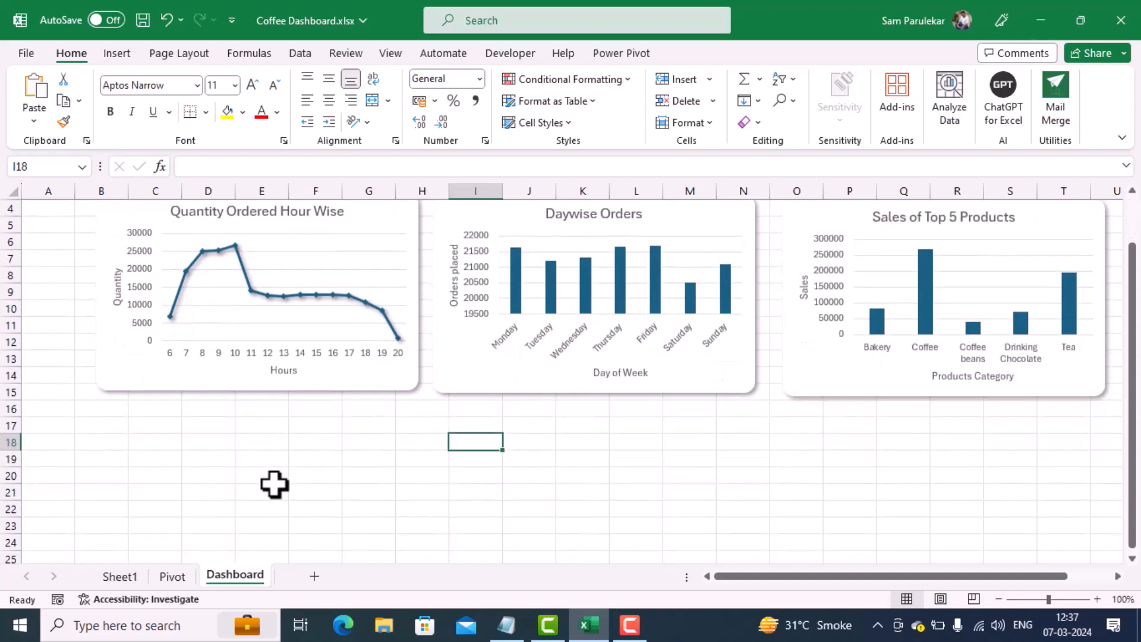
scroll(274, 485, up, 1)
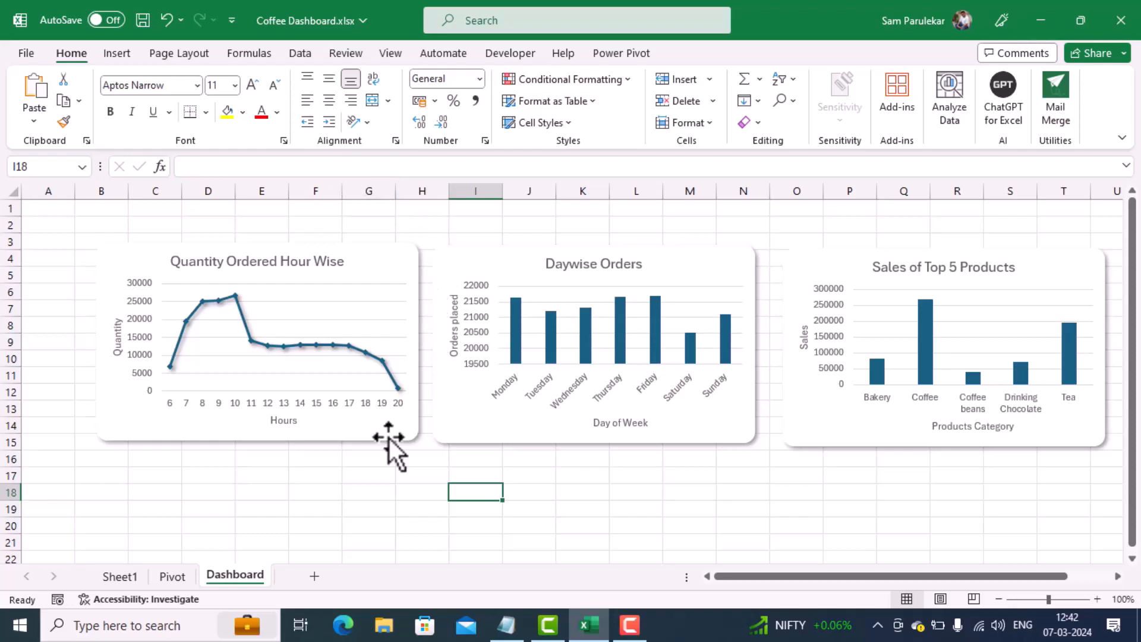
Step: Insert a PivotTable from the data model at cell J2 of the existing Pivot sheet
click(181, 581)
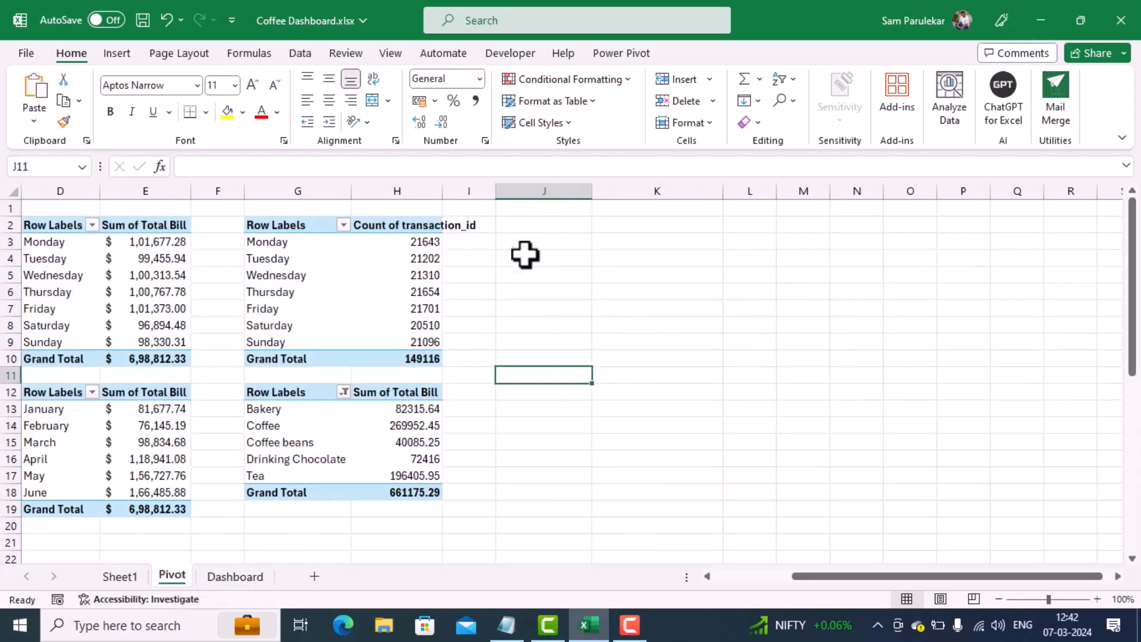
click(543, 236)
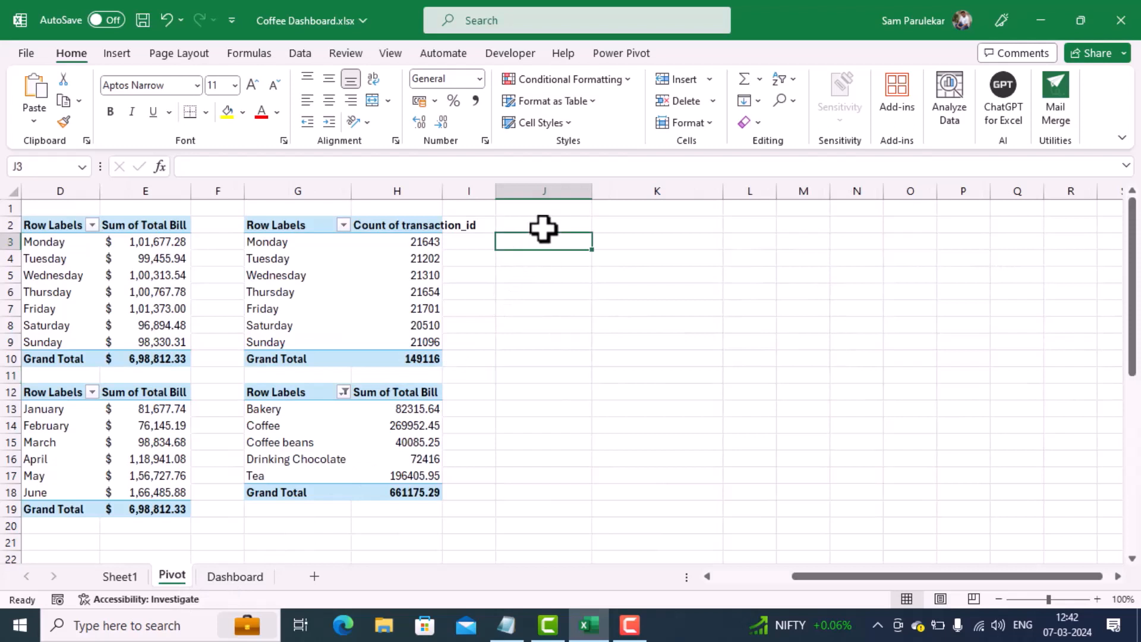
click(543, 230)
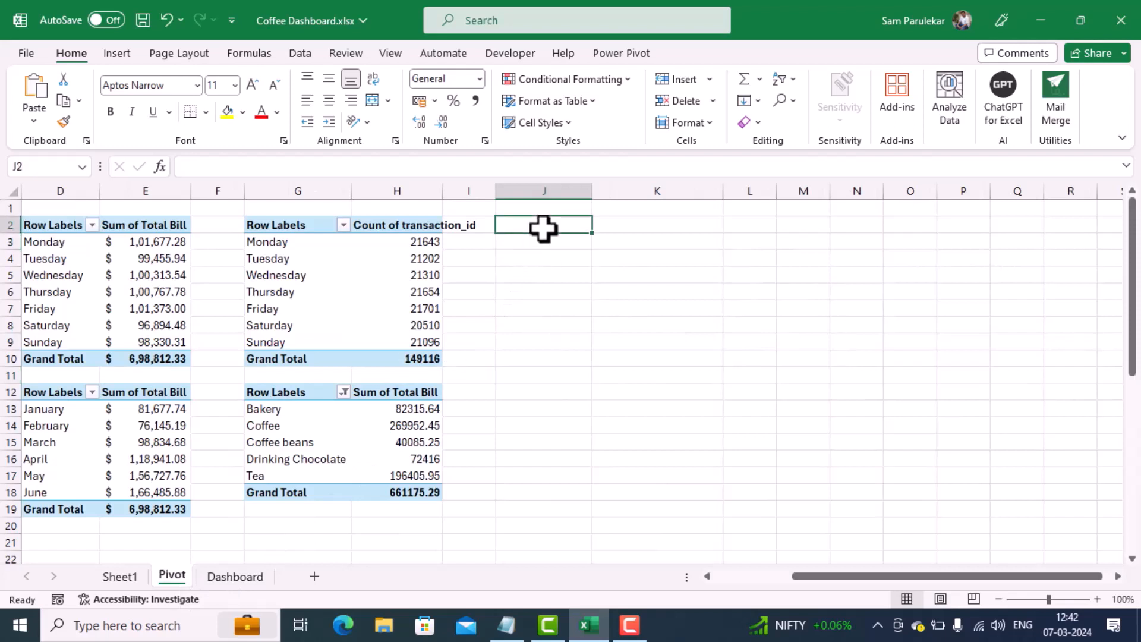
click(116, 57)
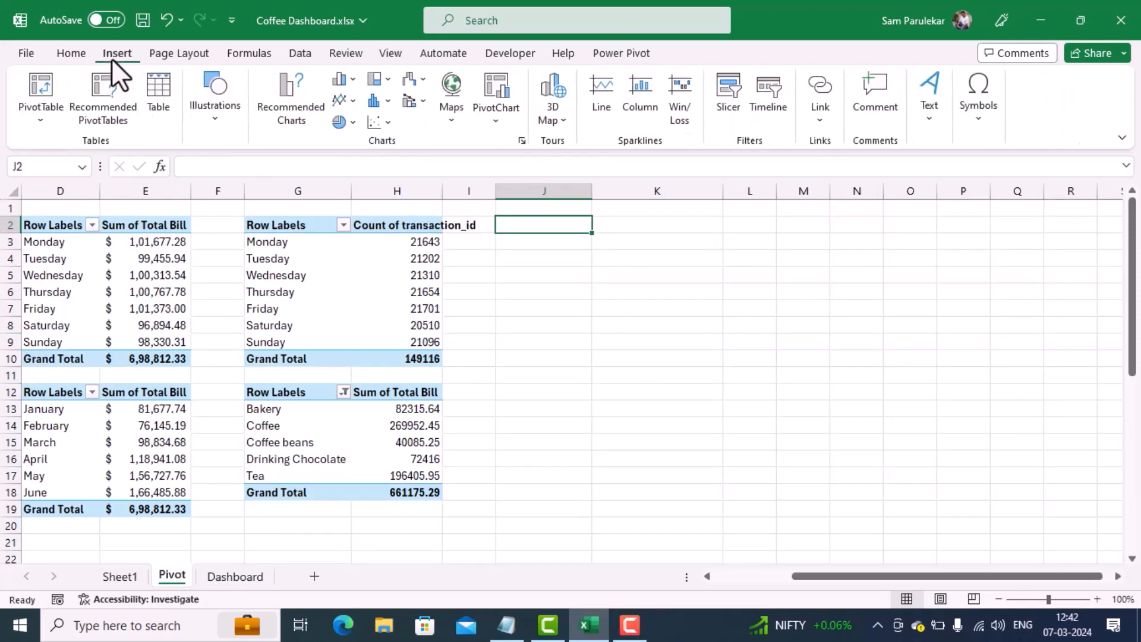
click(44, 129)
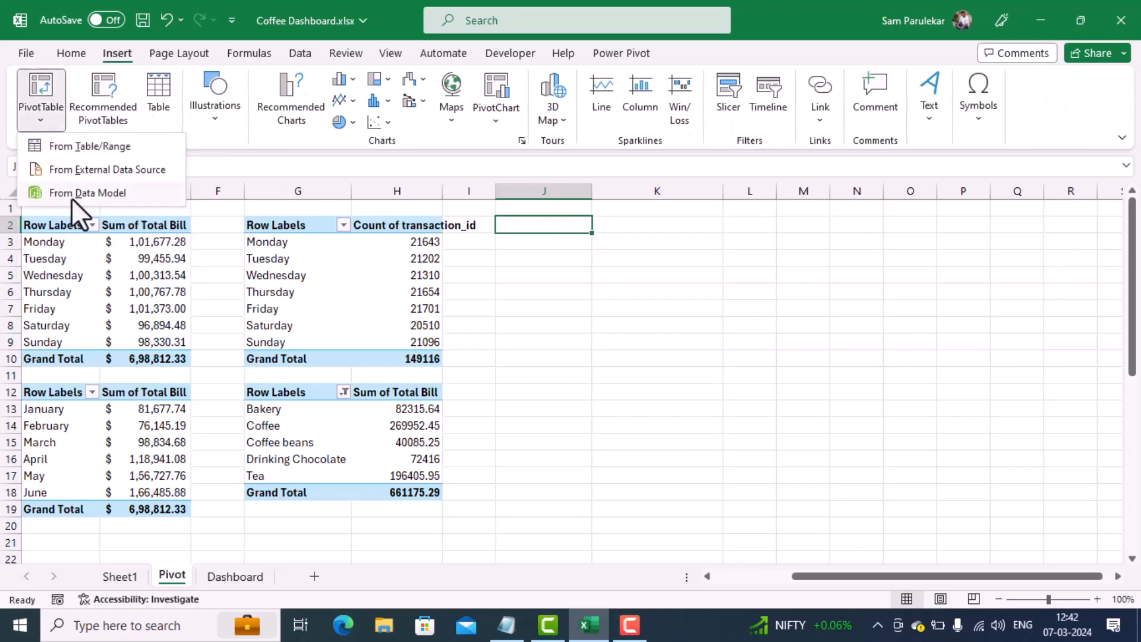
click(71, 192)
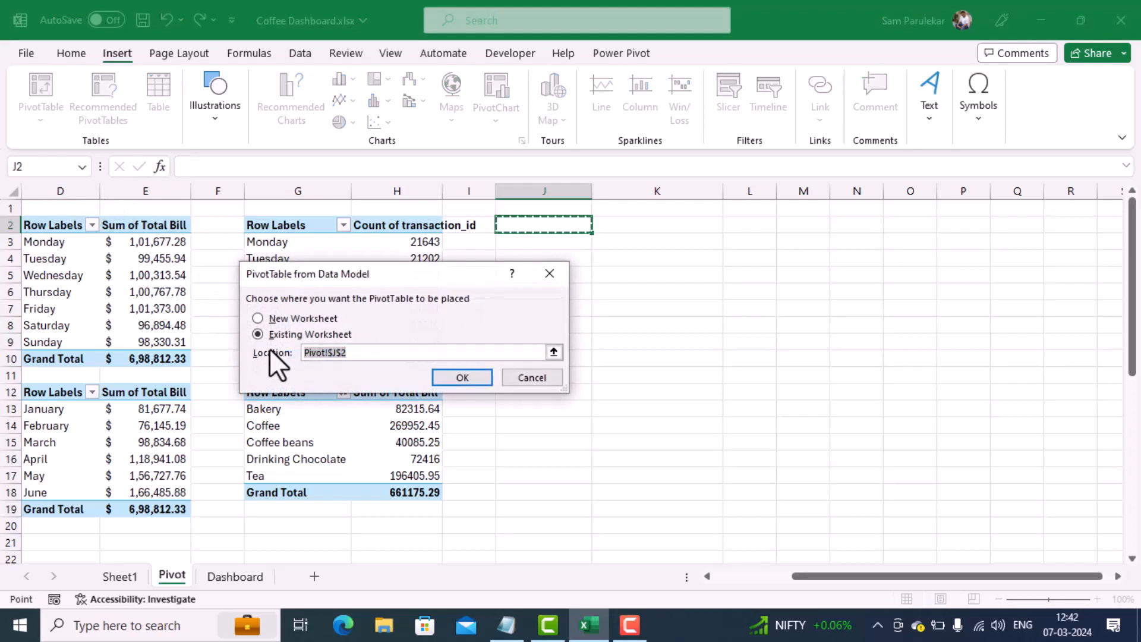
click(463, 379)
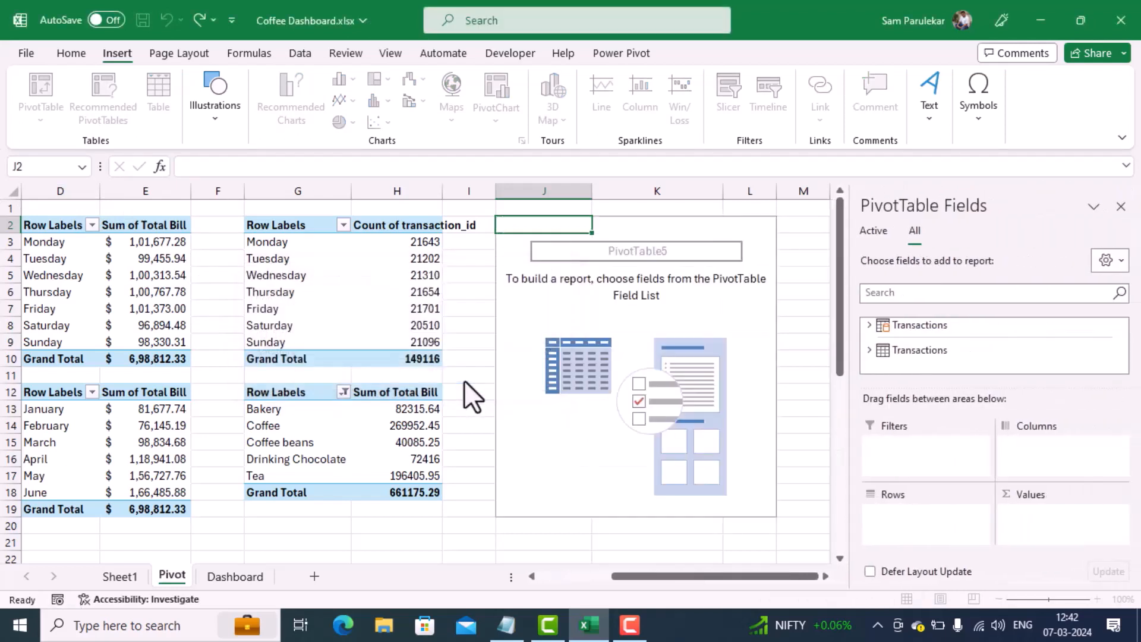
Step: Add store_location from the first Transactions table as the new PivotTable's rows and transaction_id as its values
click(870, 325)
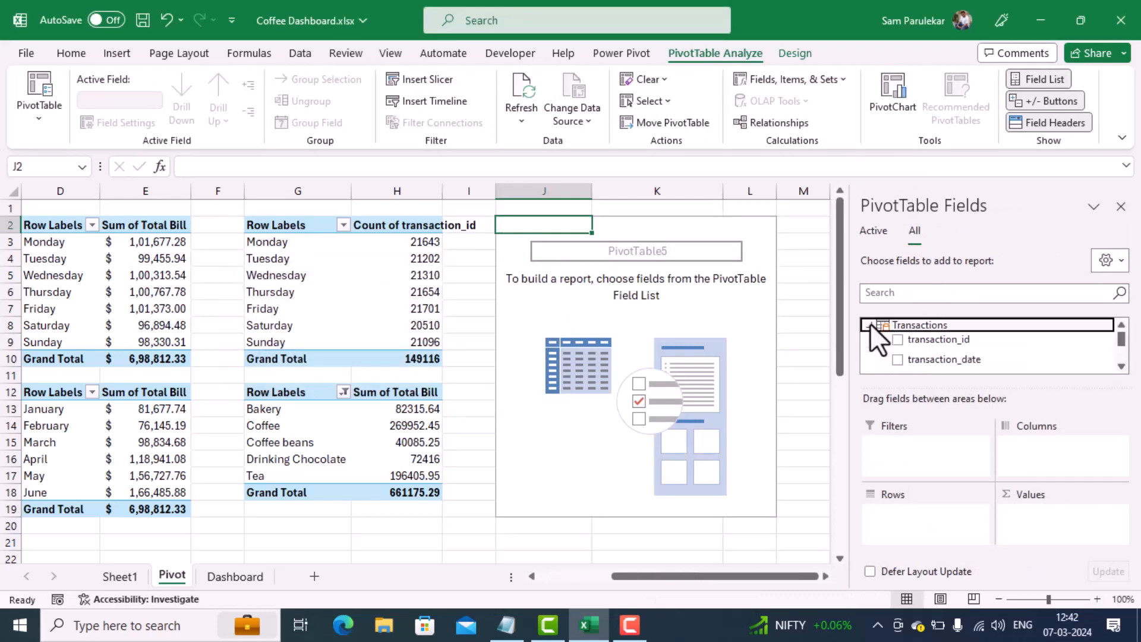
scroll(1121, 366, down, 5)
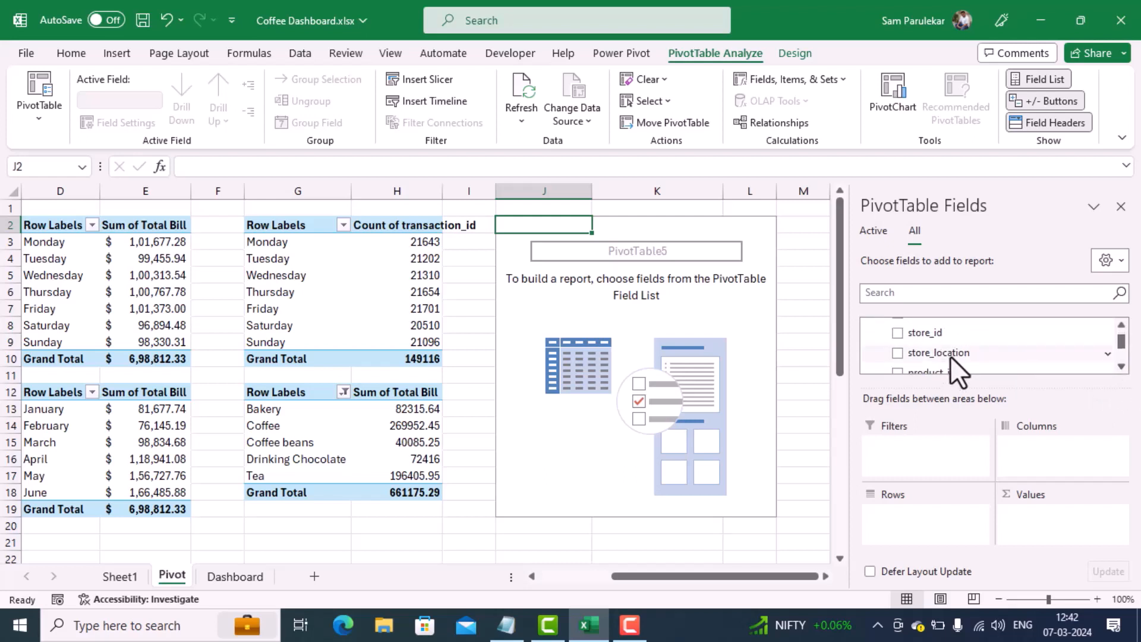
drag(950, 355, 915, 515)
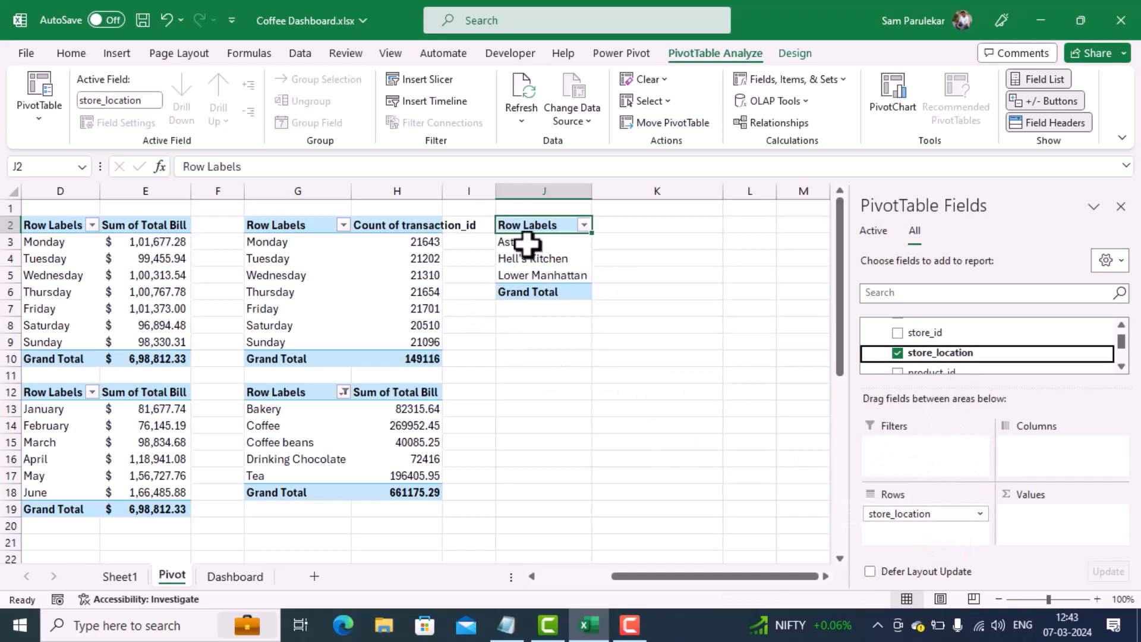
click(1120, 326)
click(1121, 326)
click(1120, 326)
click(1121, 326)
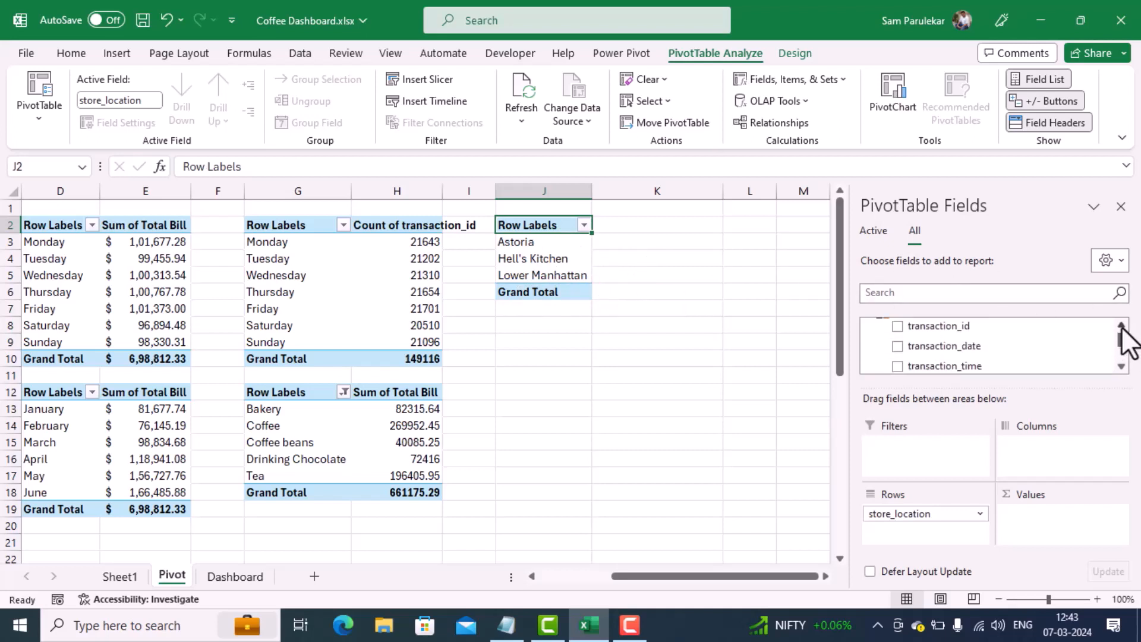
drag(928, 326, 1047, 514)
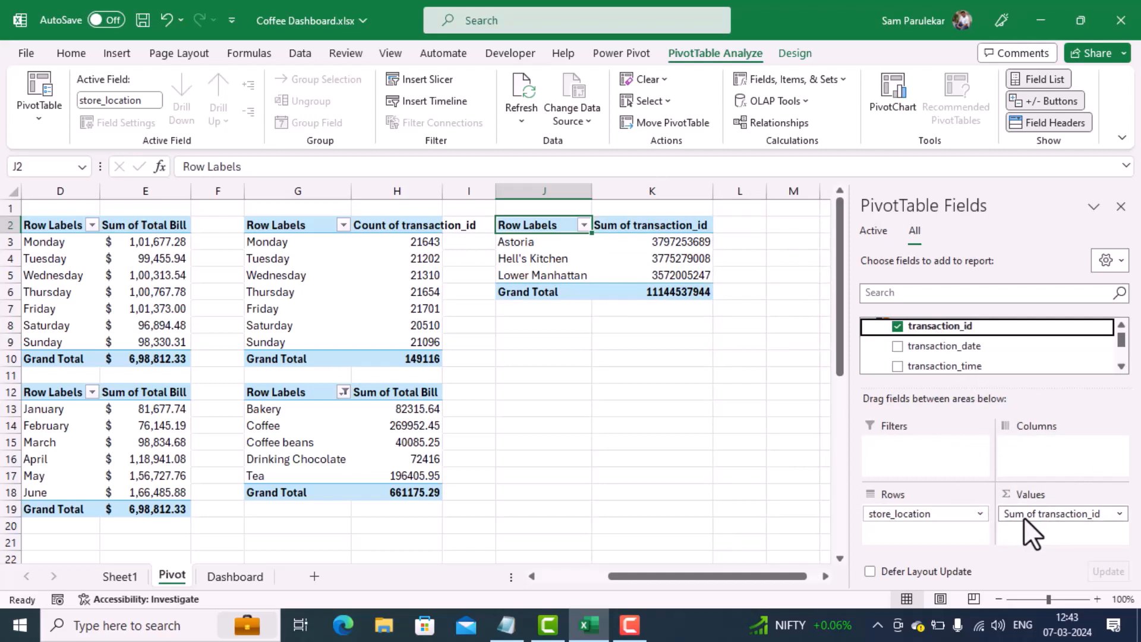
Step: Summarize the transaction_id values in the store location PivotTable by Count
click(1119, 515)
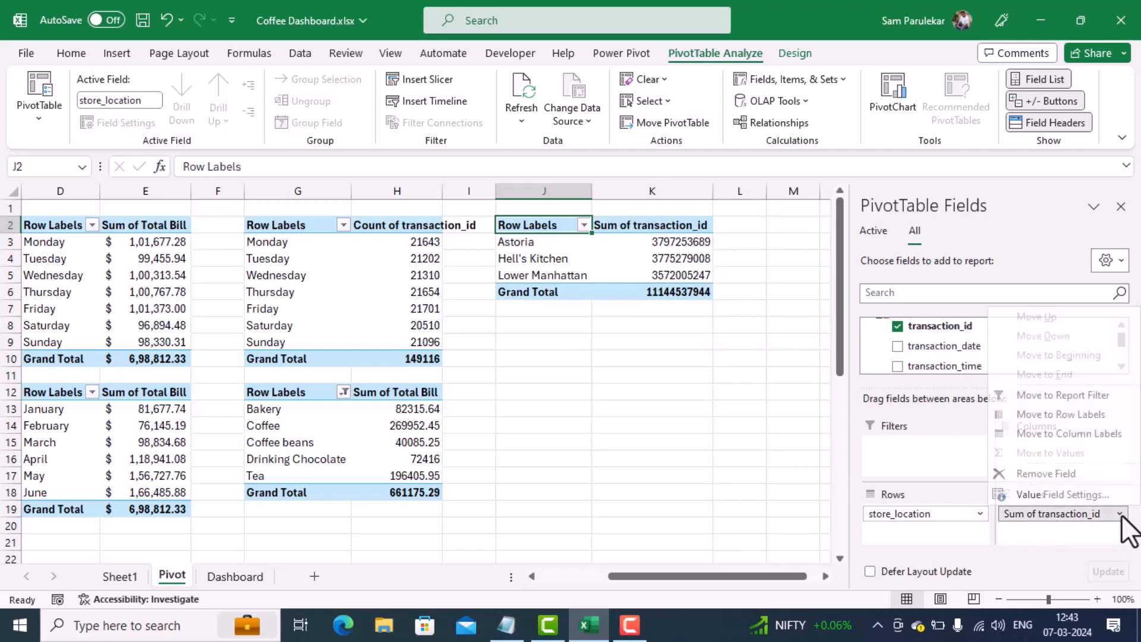
click(1076, 495)
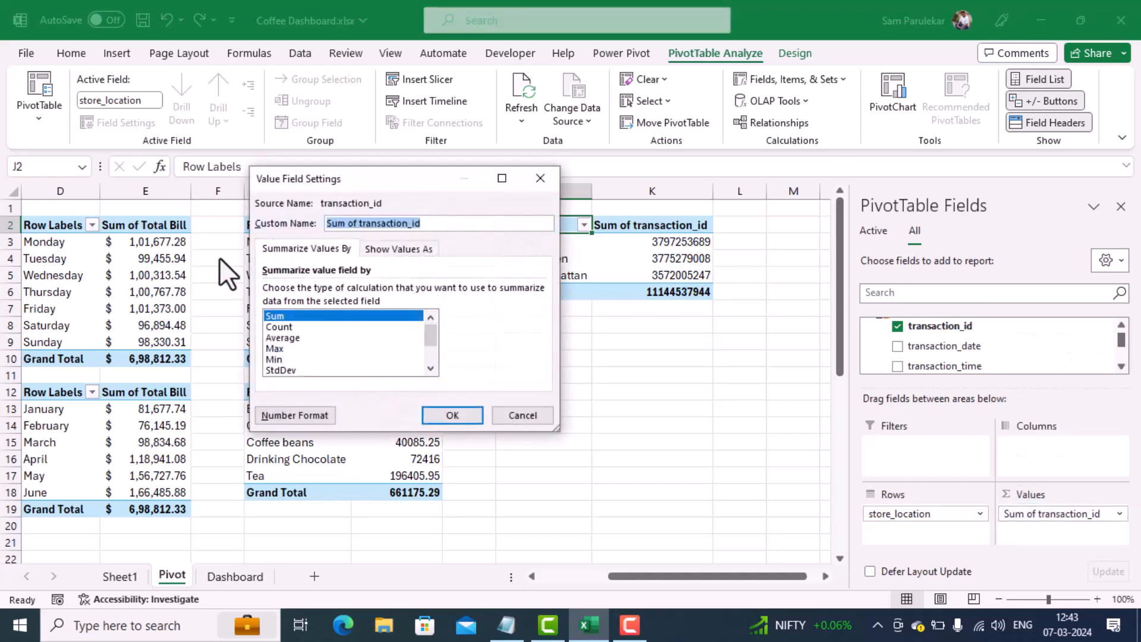
click(273, 326)
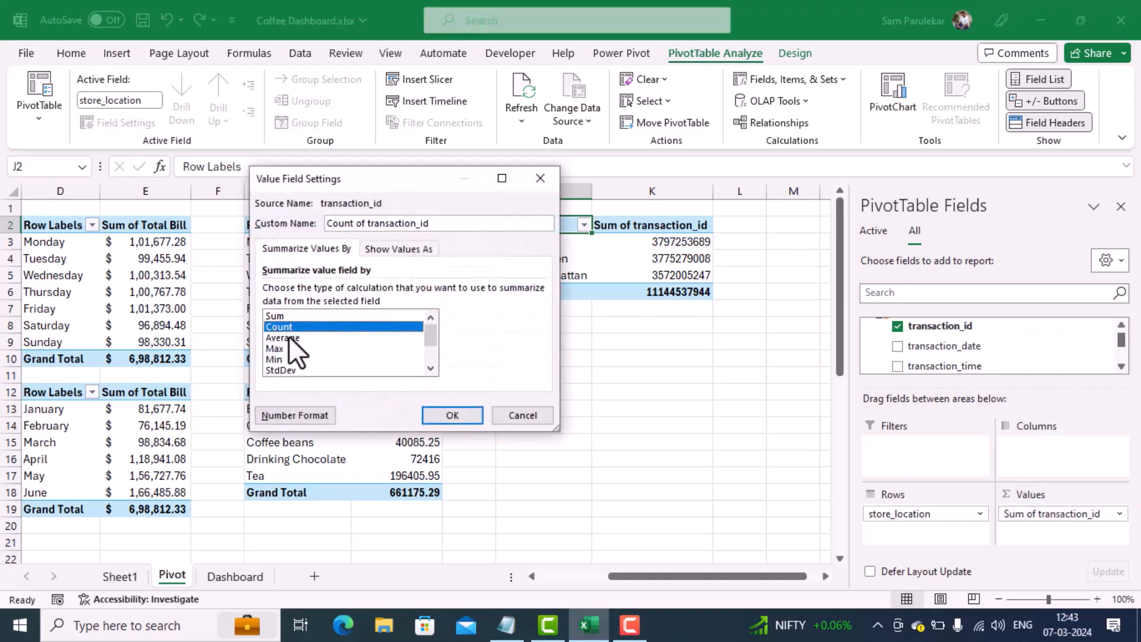
click(469, 416)
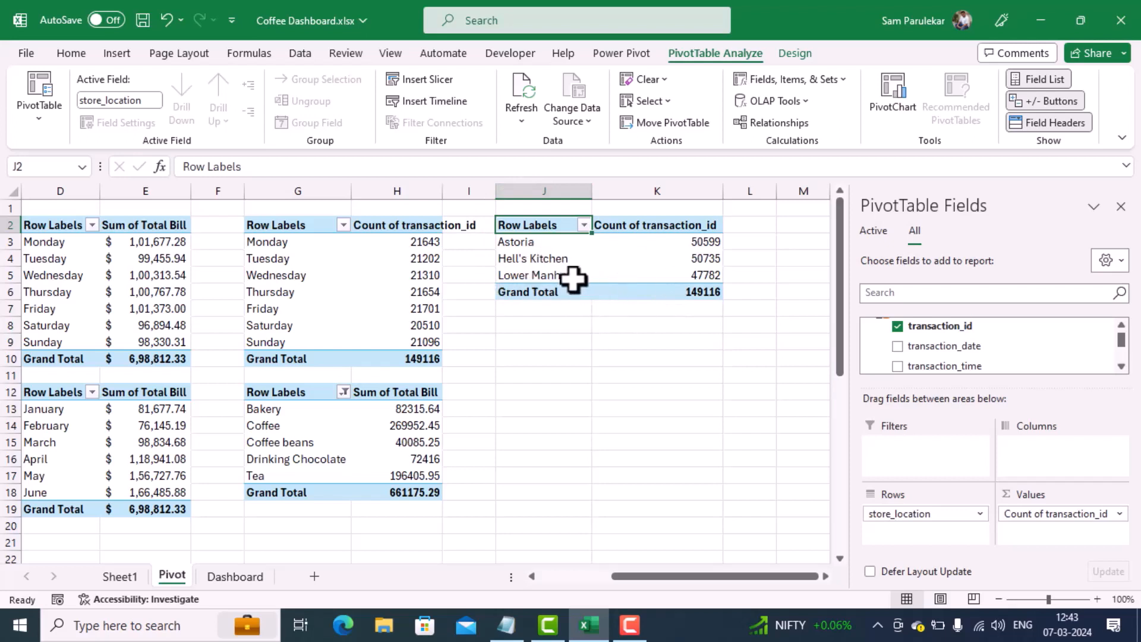
Step: Insert a 2-D clustered column PivotChart based on the store location PivotTable
click(538, 258)
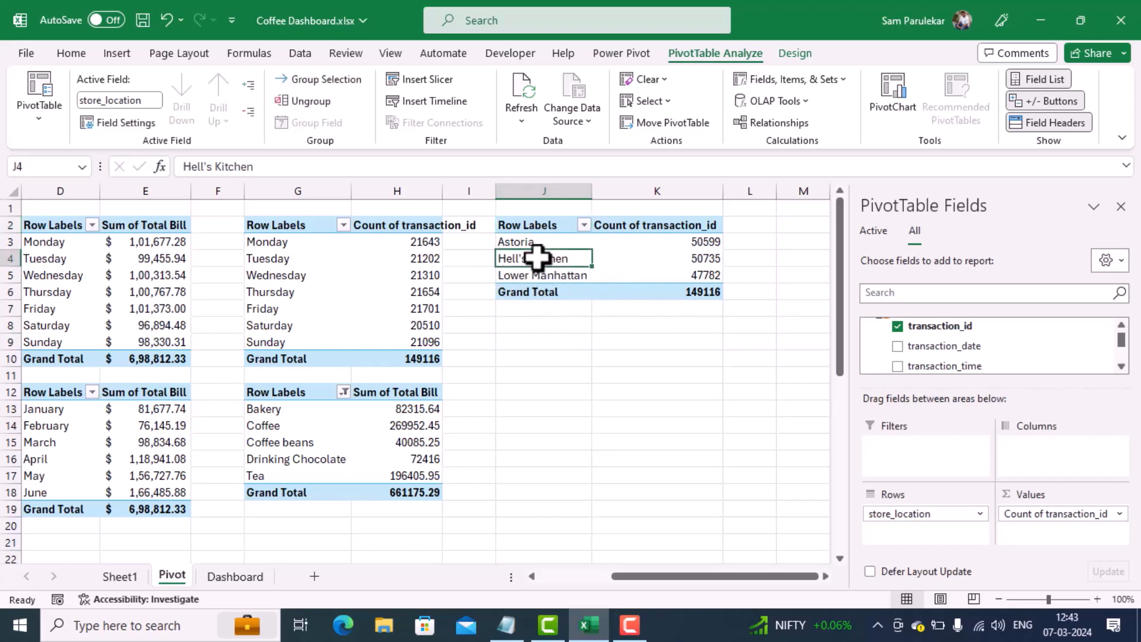
click(119, 60)
click(334, 84)
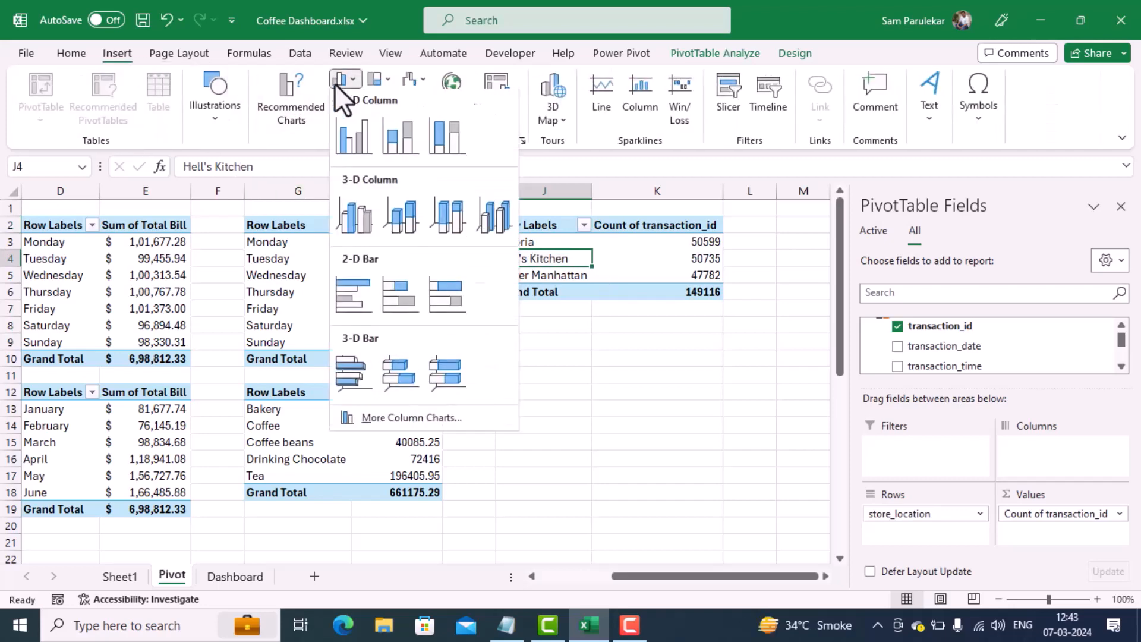
click(347, 133)
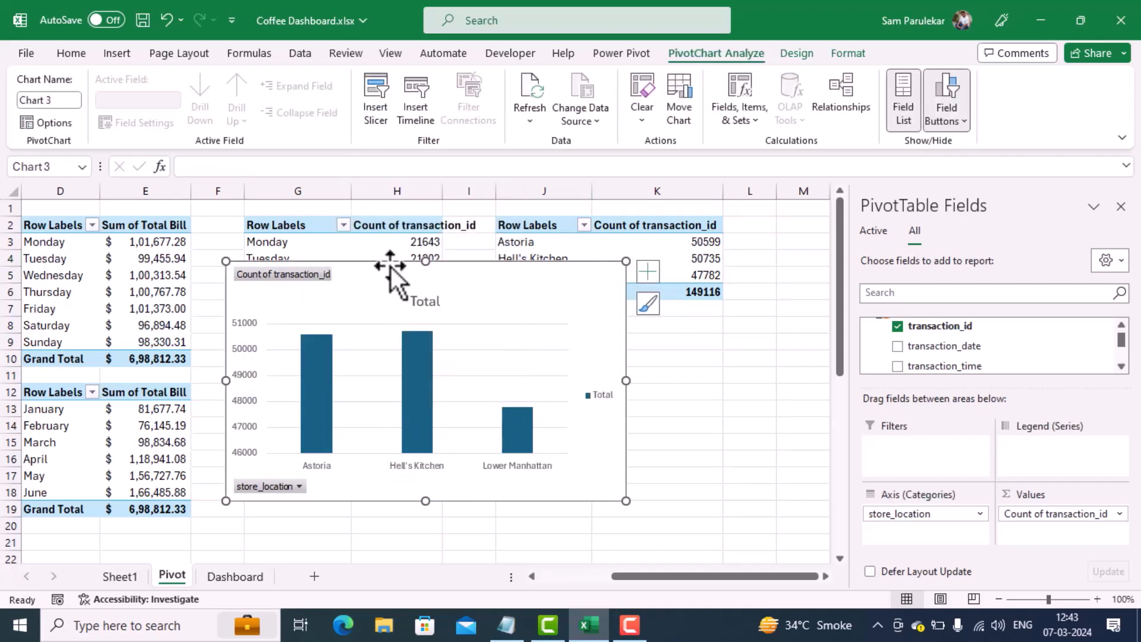
Step: Cut the store location chart from the Pivot sheet and paste it onto the Dashboard sheet
key(ctrl+x)
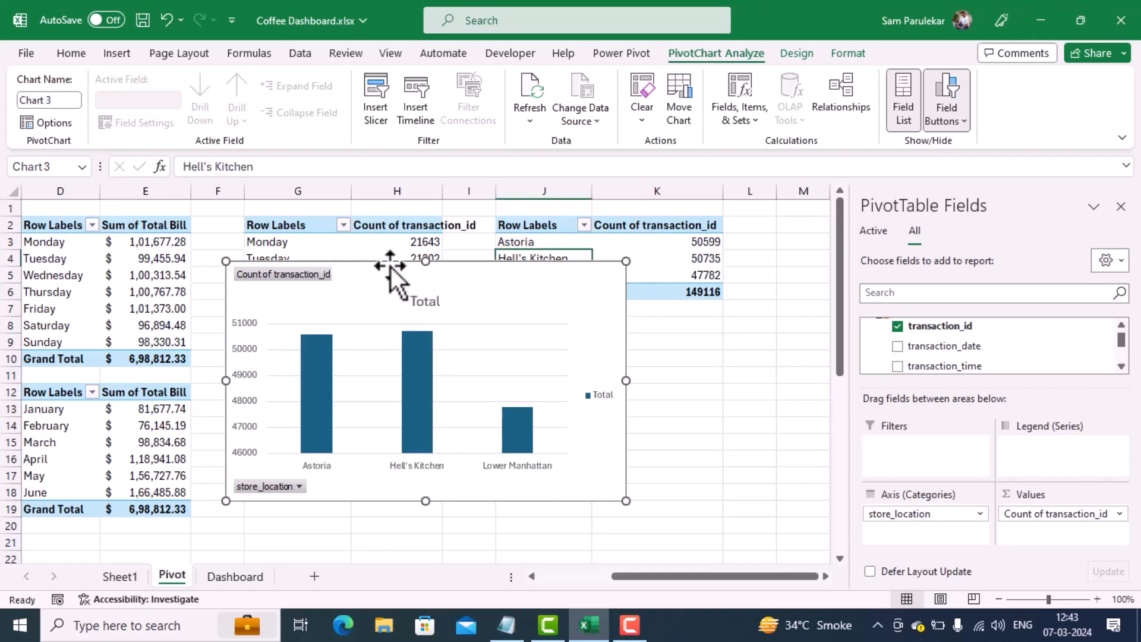
click(237, 575)
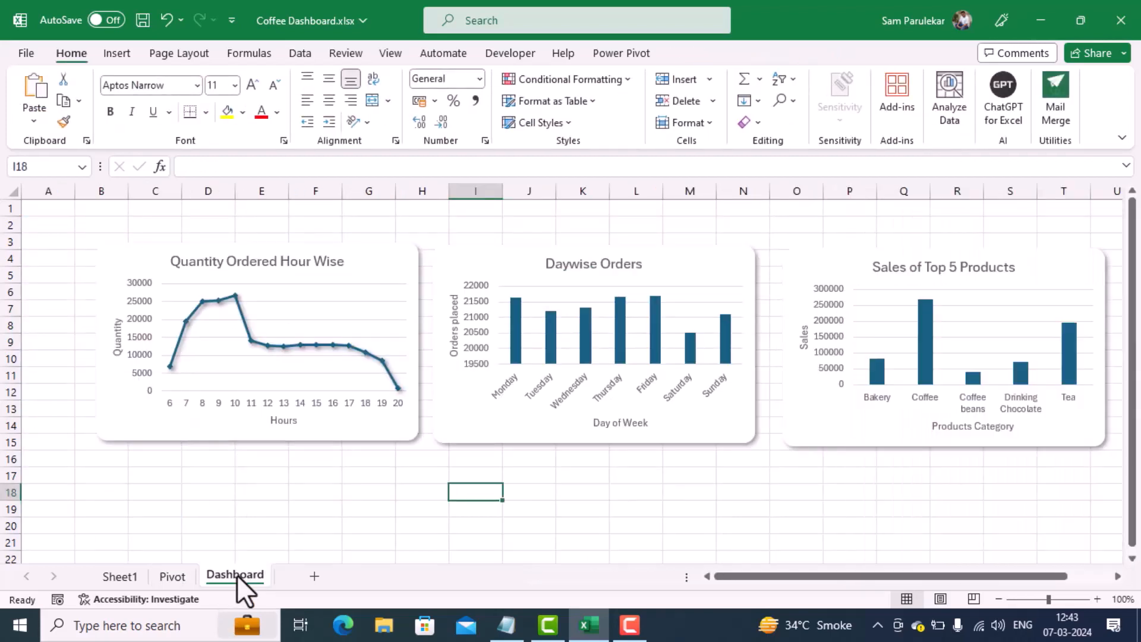
key(ctrl+v)
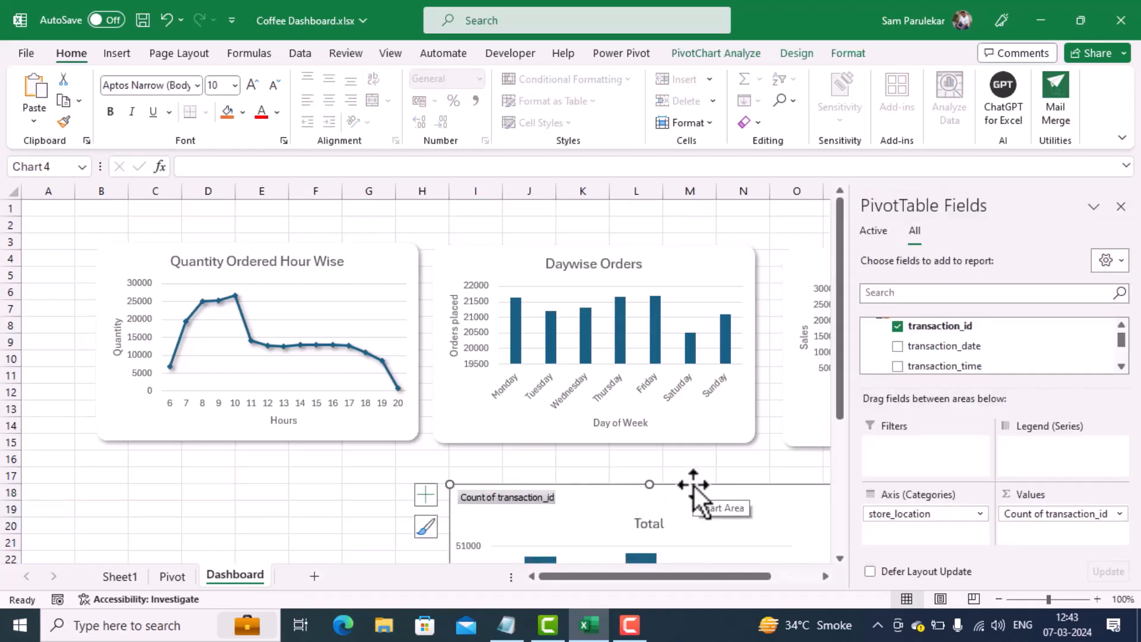
Step: Move the store location chart up to about columns B to I, rows 5 to 18, over the Quantity Ordered Hour Wise chart
drag(694, 484, 445, 190)
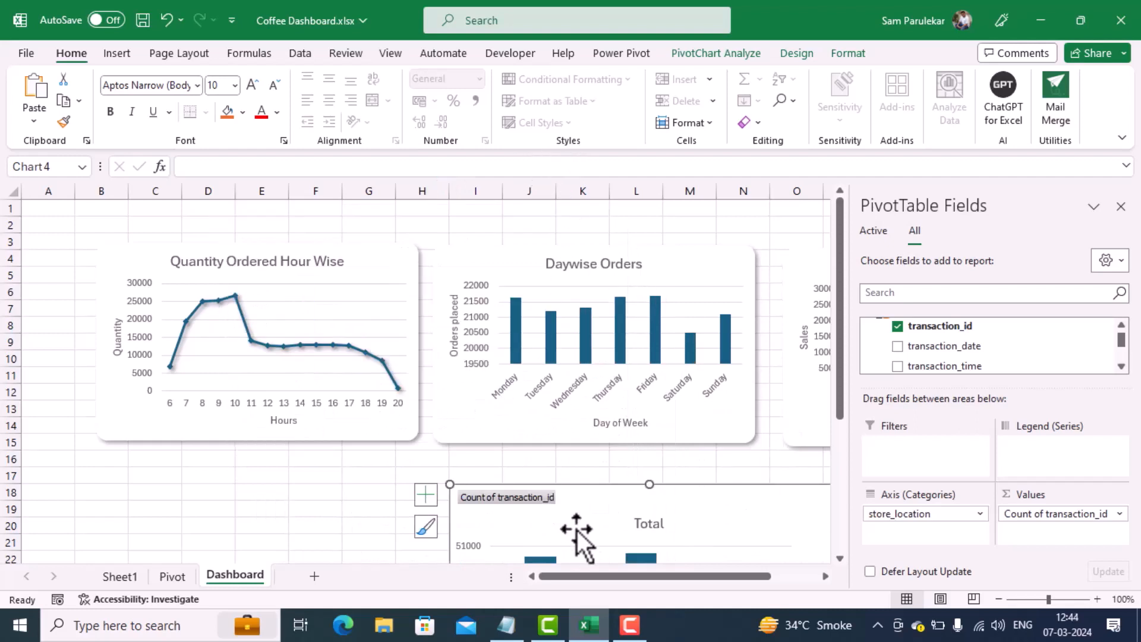
drag(600, 487, 262, 262)
click(598, 489)
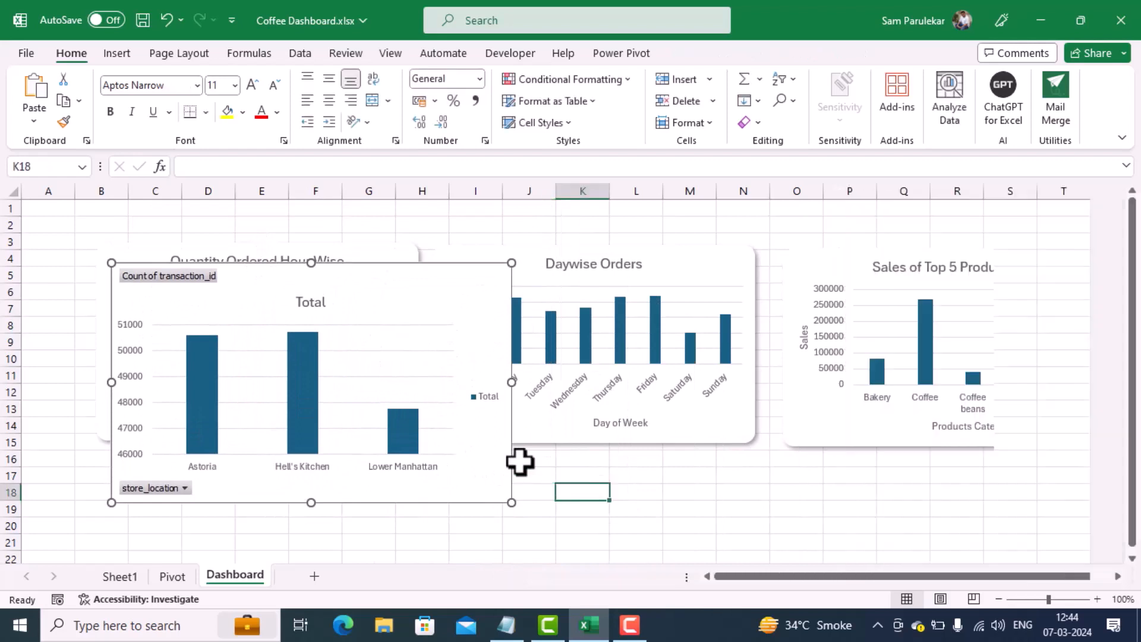
Step: Hide all field buttons on the store location chart and delete its legend
click(450, 309)
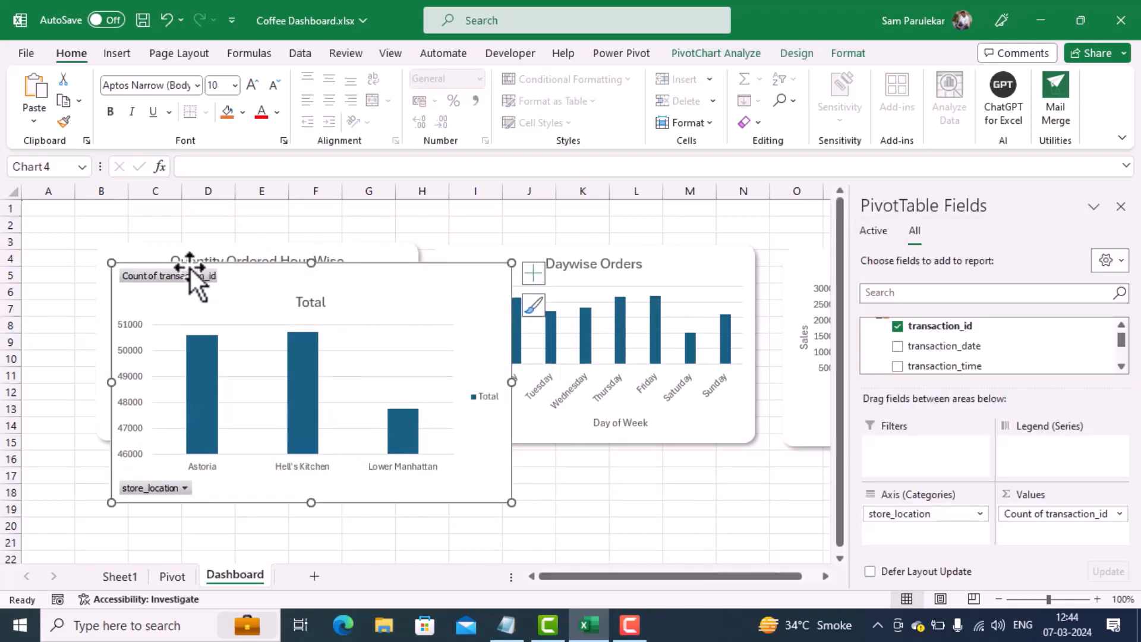
right_click(173, 275)
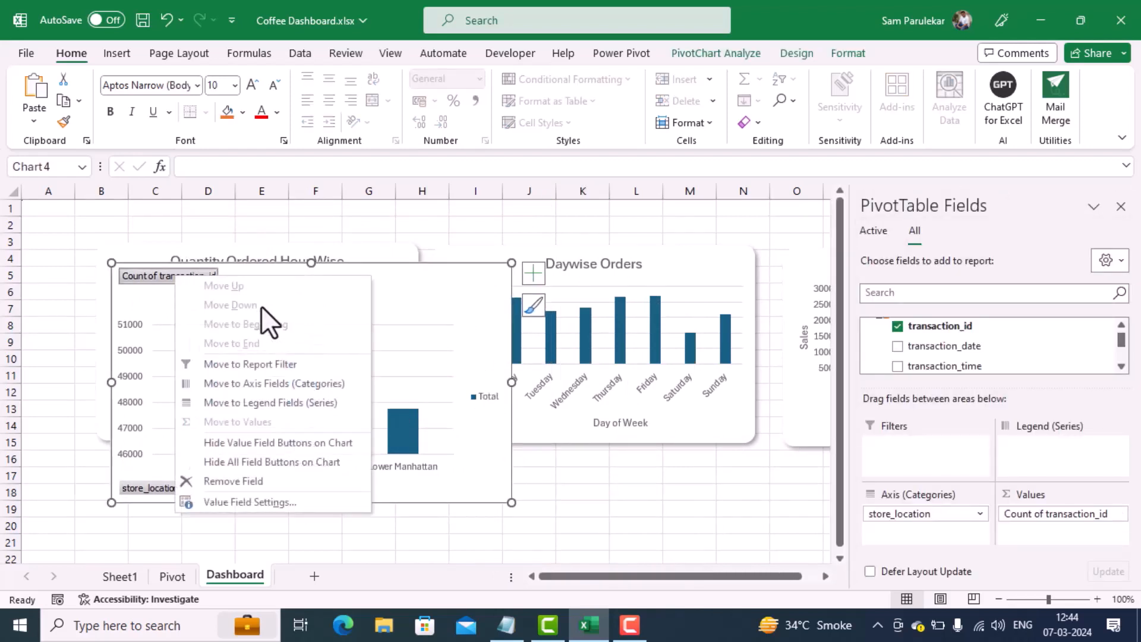
click(272, 461)
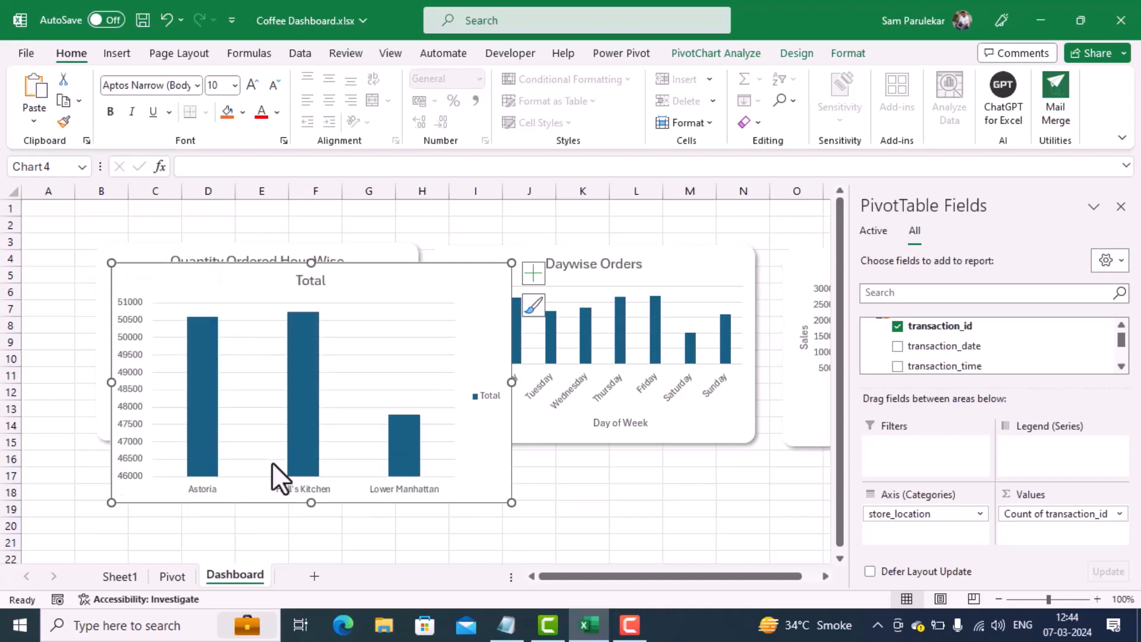
right_click(490, 393)
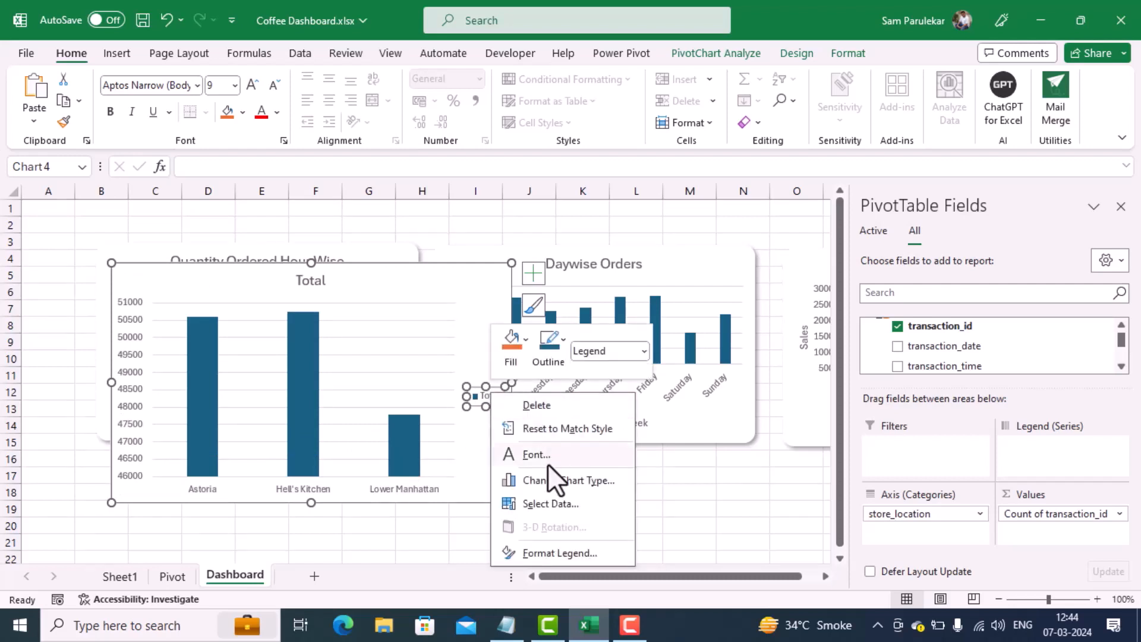
click(558, 405)
Step: Change the store location chart's title to Location Wise Footfall
click(312, 281)
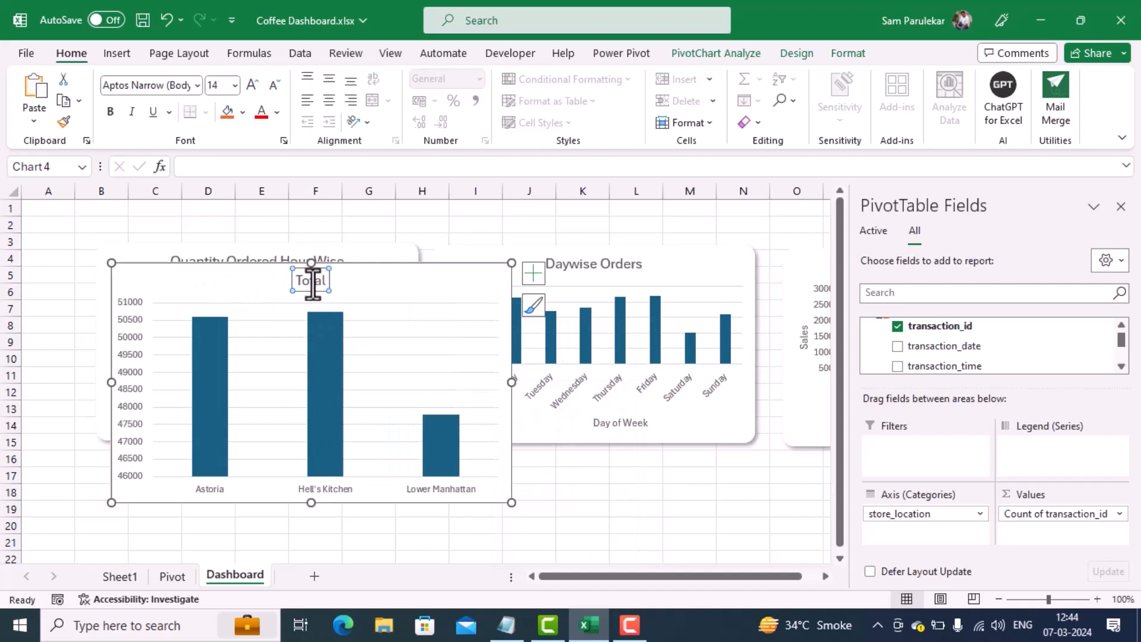
double_click(312, 281)
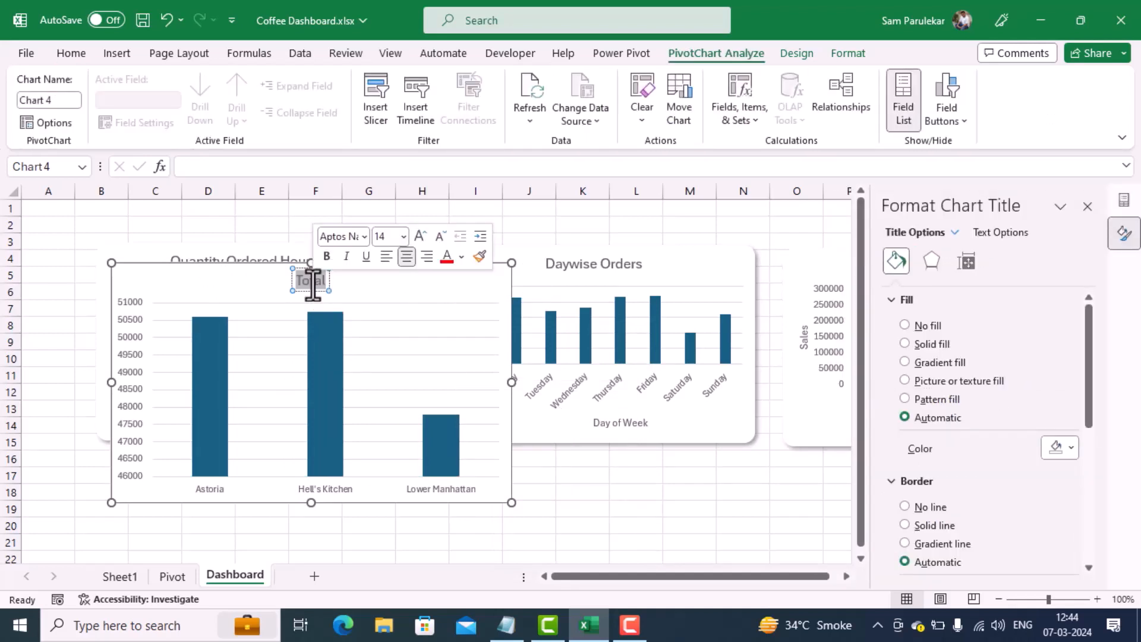
key(Delete)
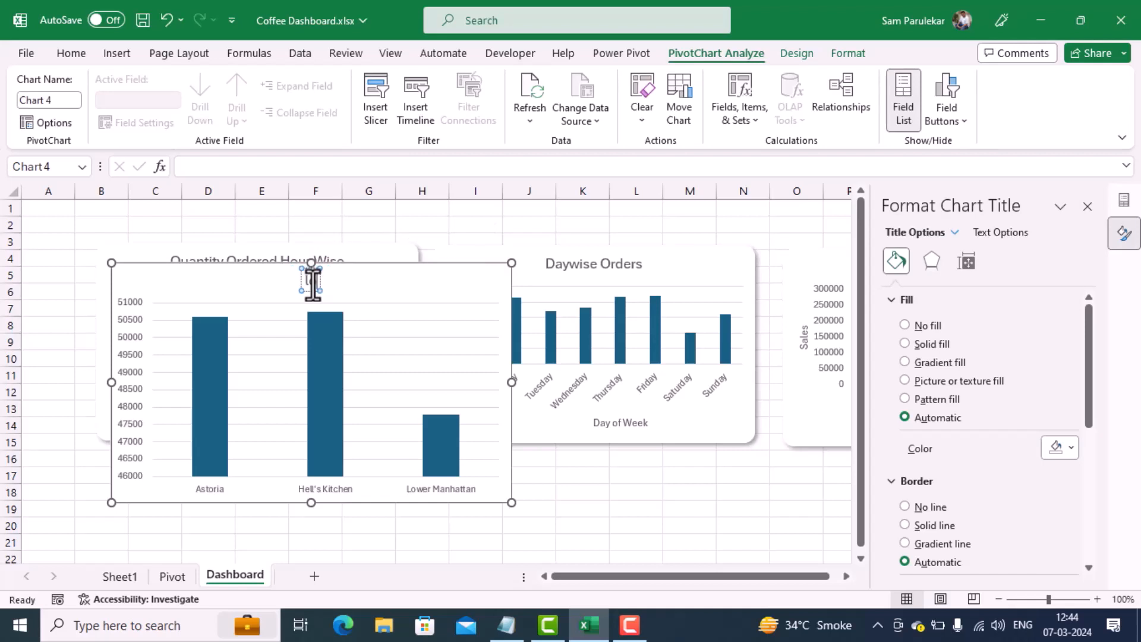
text(locat)
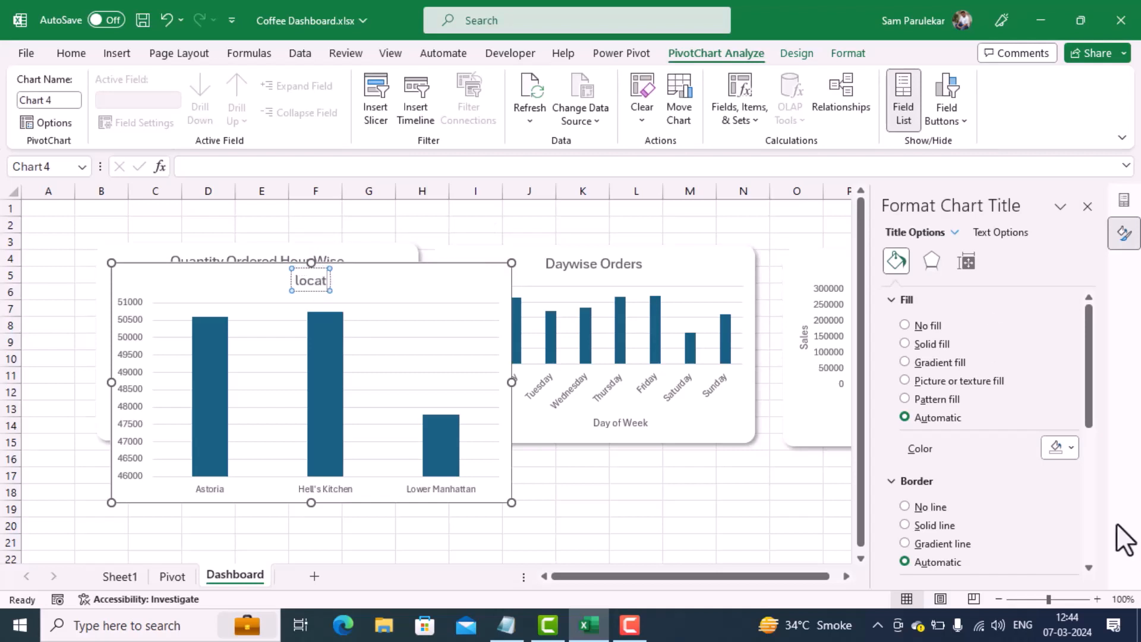
text(ion)
key(BackSpace)
key(BackSpace)
key(BackSpace)
key(BackSpace)
key(BackSpace)
key(BackSpace)
key(BackSpace)
key(BackSpace)
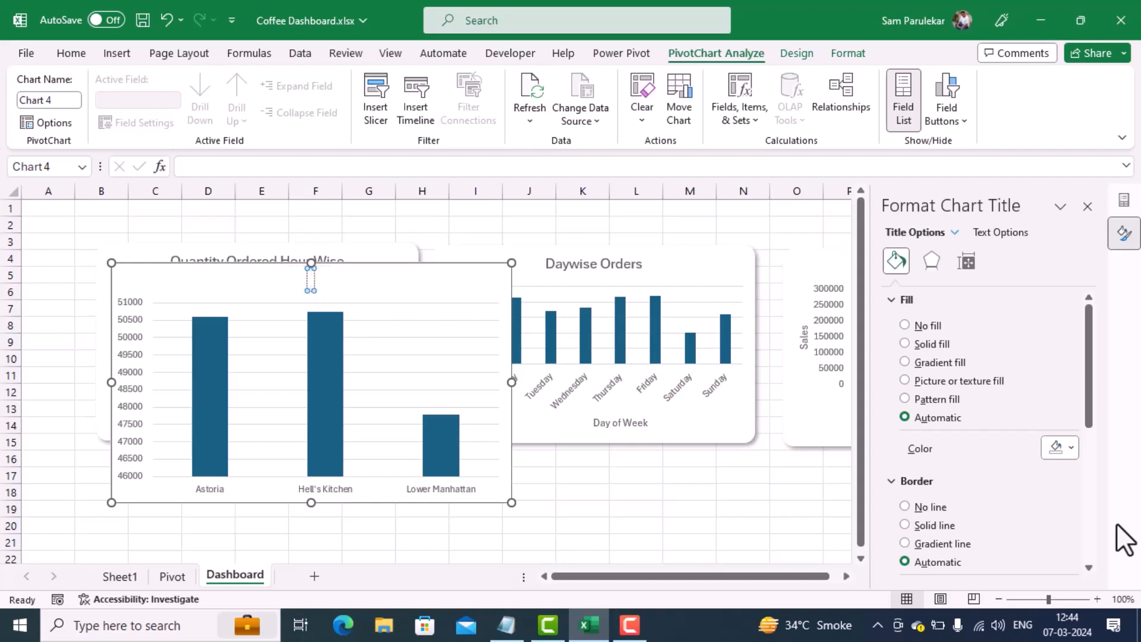
text(Locat)
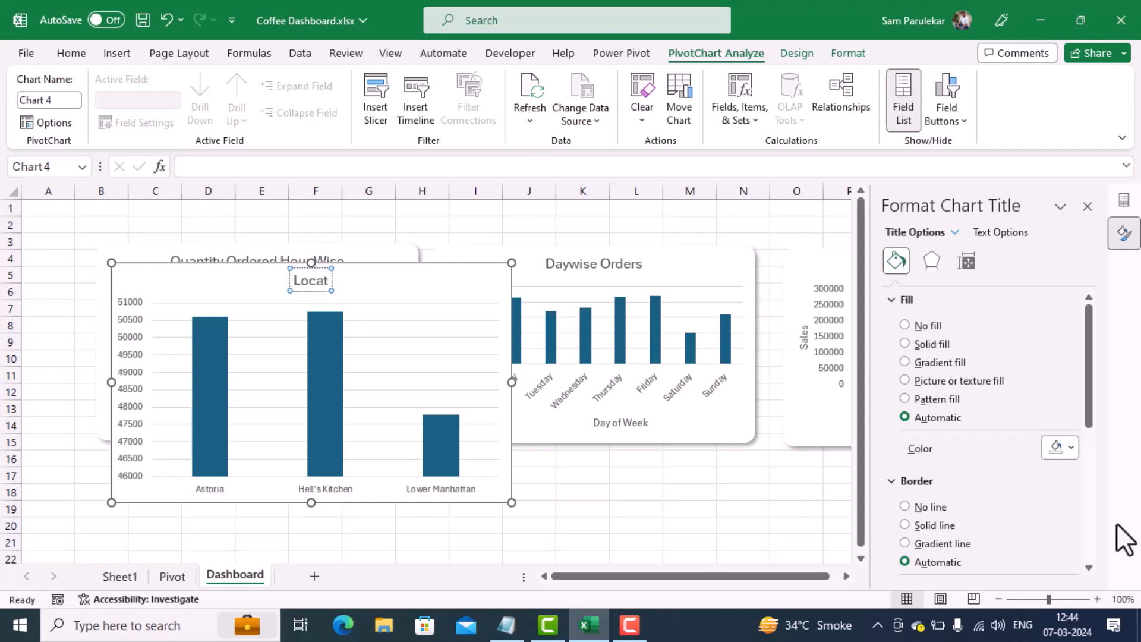
text(ion)
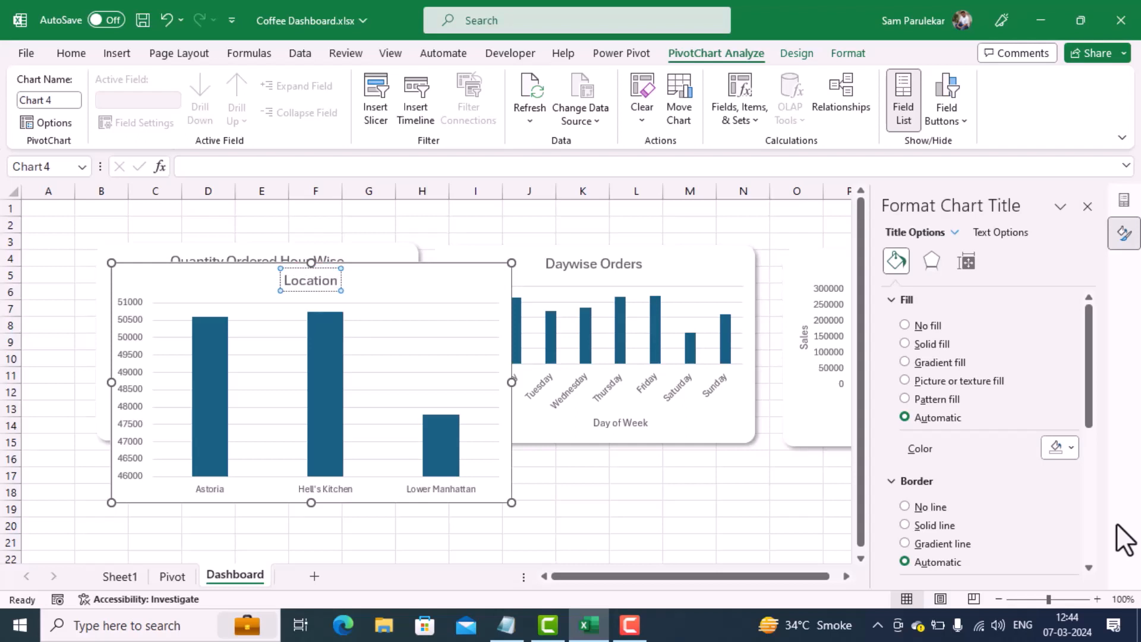
text( Wise)
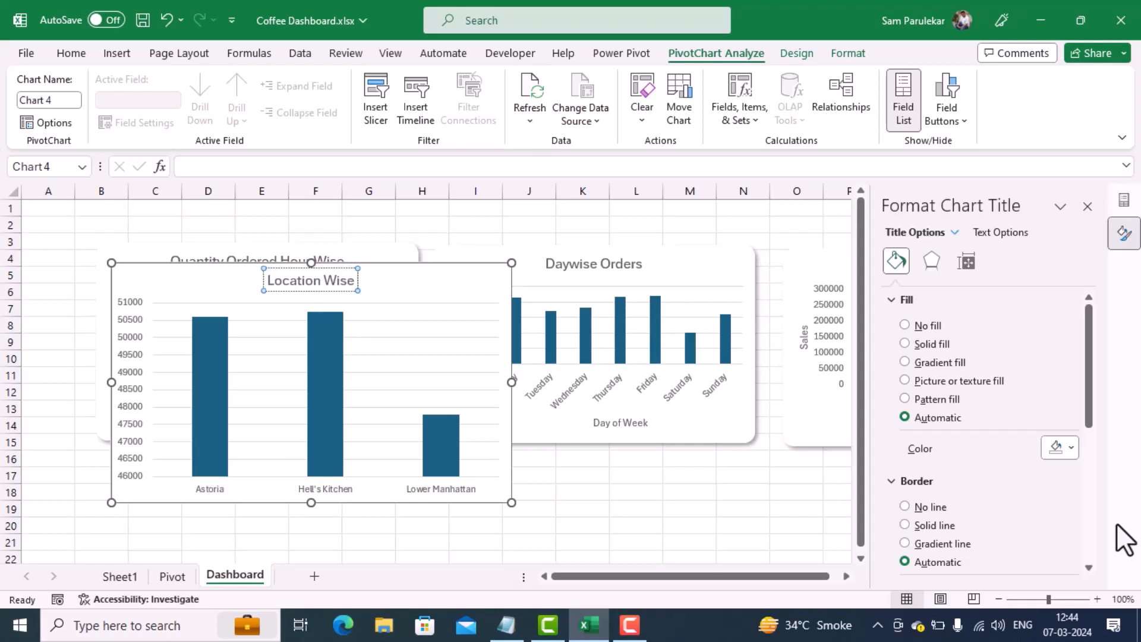
text( Footfall)
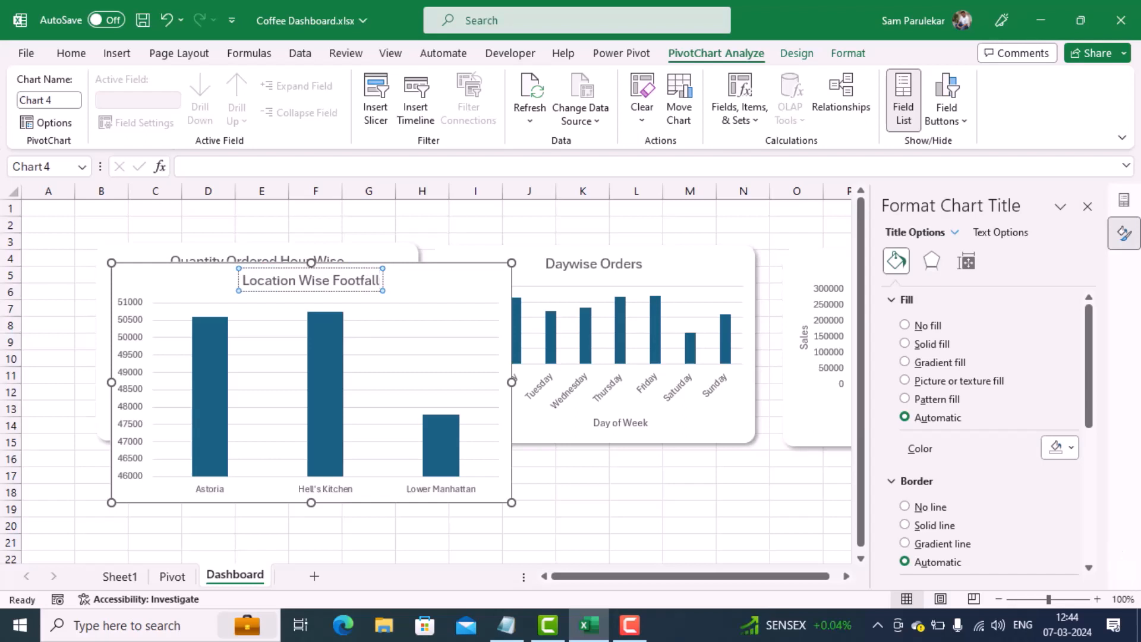
click(593, 492)
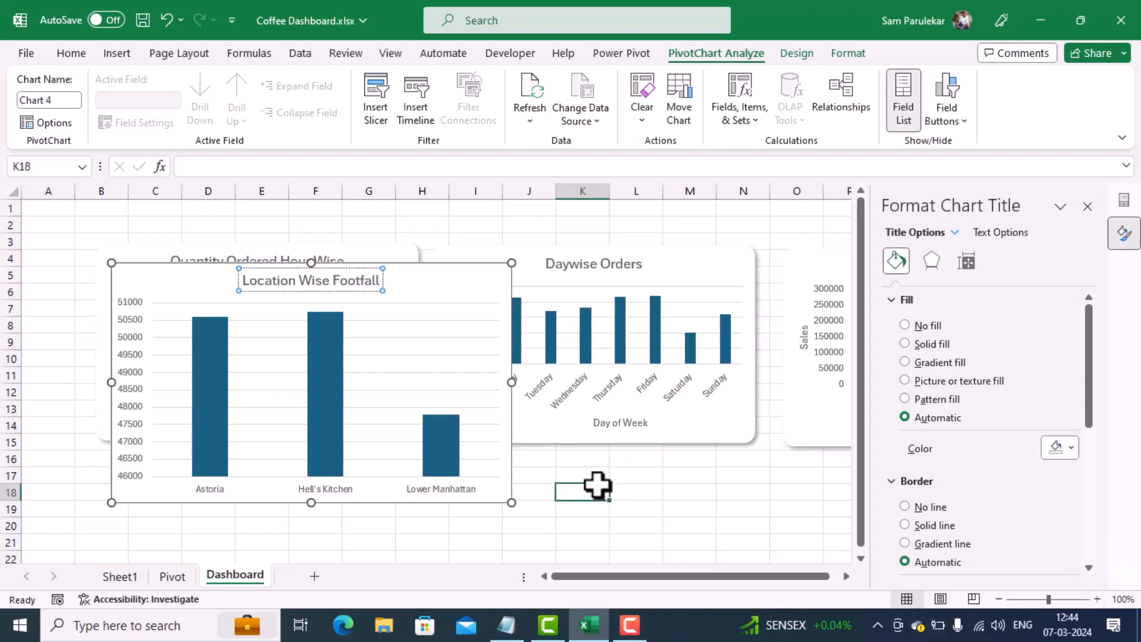
Step: Add axis titles to the Location Wise Footfall chart and name the horizontal axis Store Locations
click(462, 285)
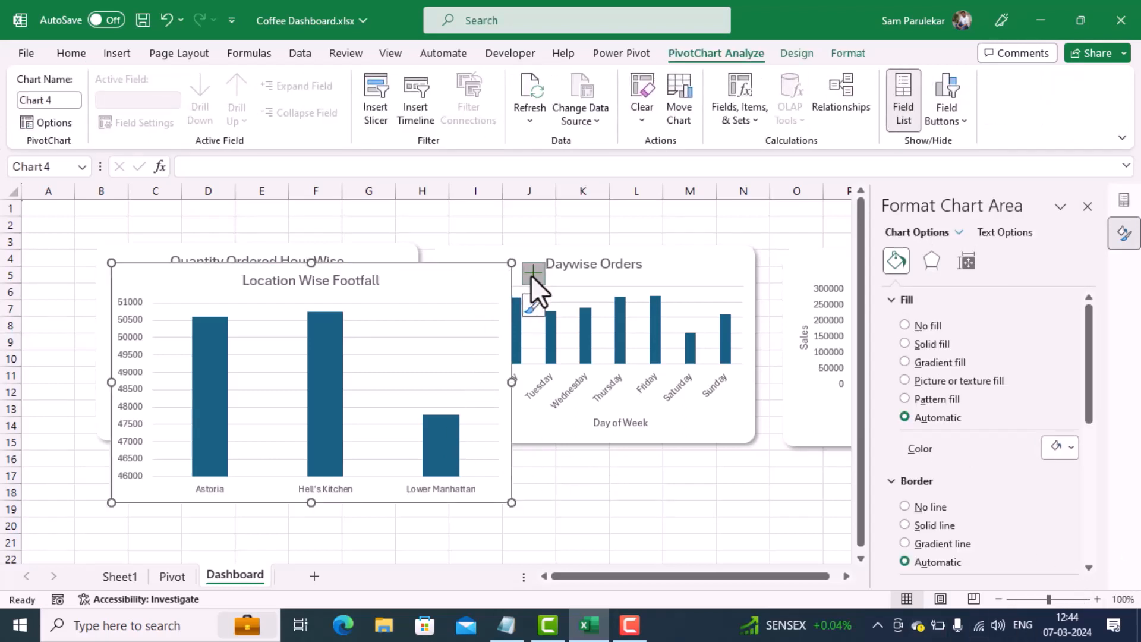
click(532, 273)
click(573, 310)
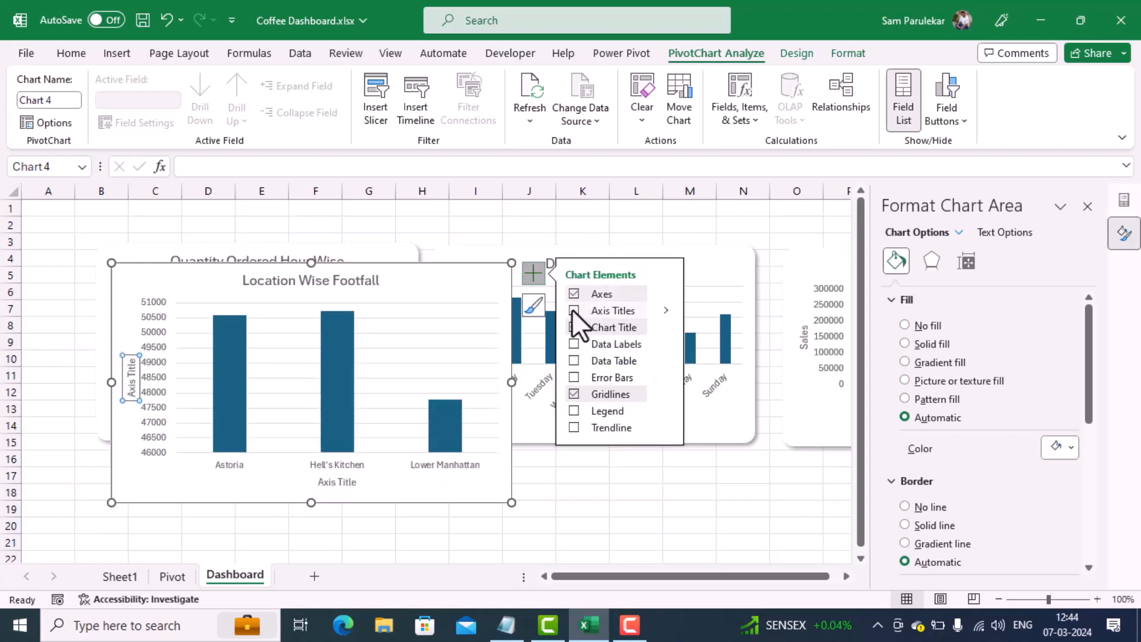
click(337, 481)
click(336, 481)
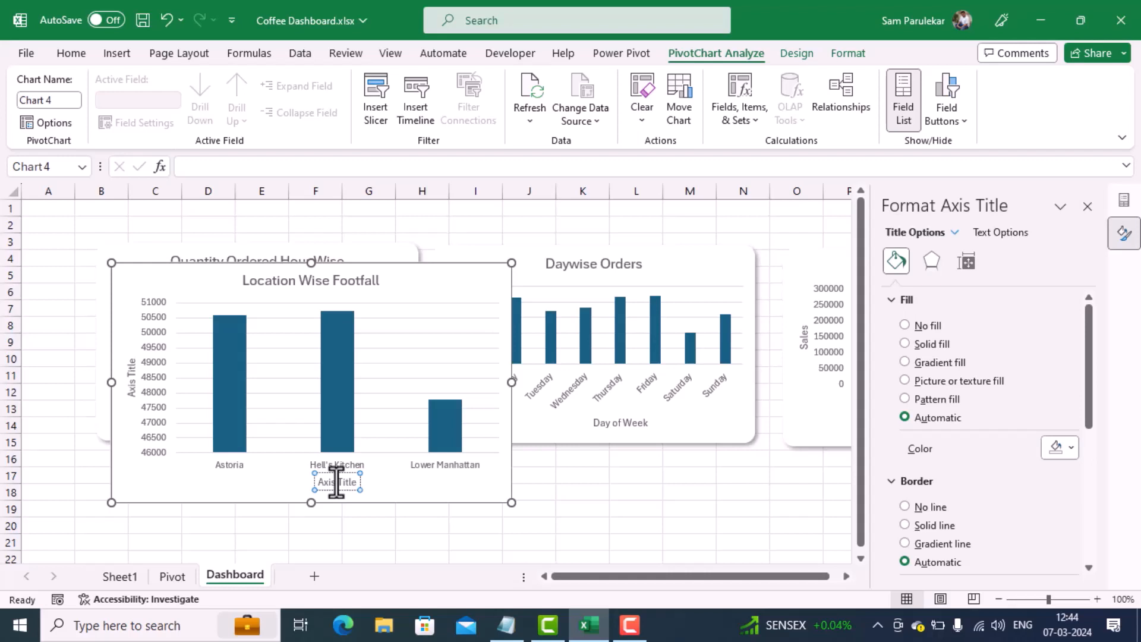
triple_click(336, 481)
text(Loca)
key(BackSpace)
key(BackSpace)
key(BackSpace)
key(BackSpace)
text(Store Locations)
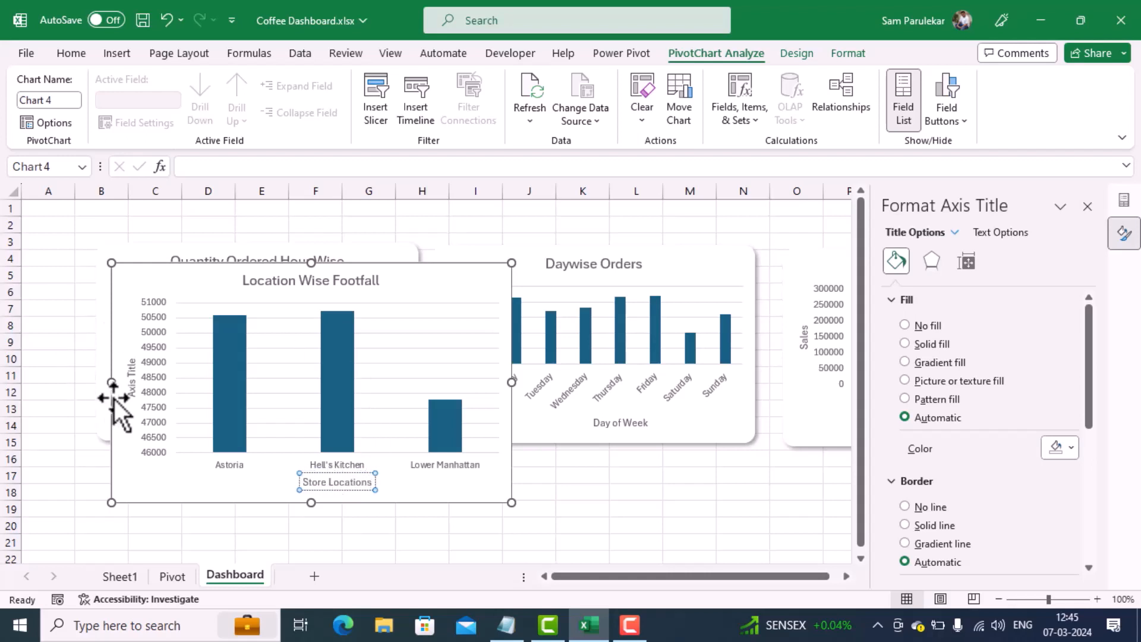
Step: Name the vertical axis of the Location Wise Footfall chart FootFall
click(134, 378)
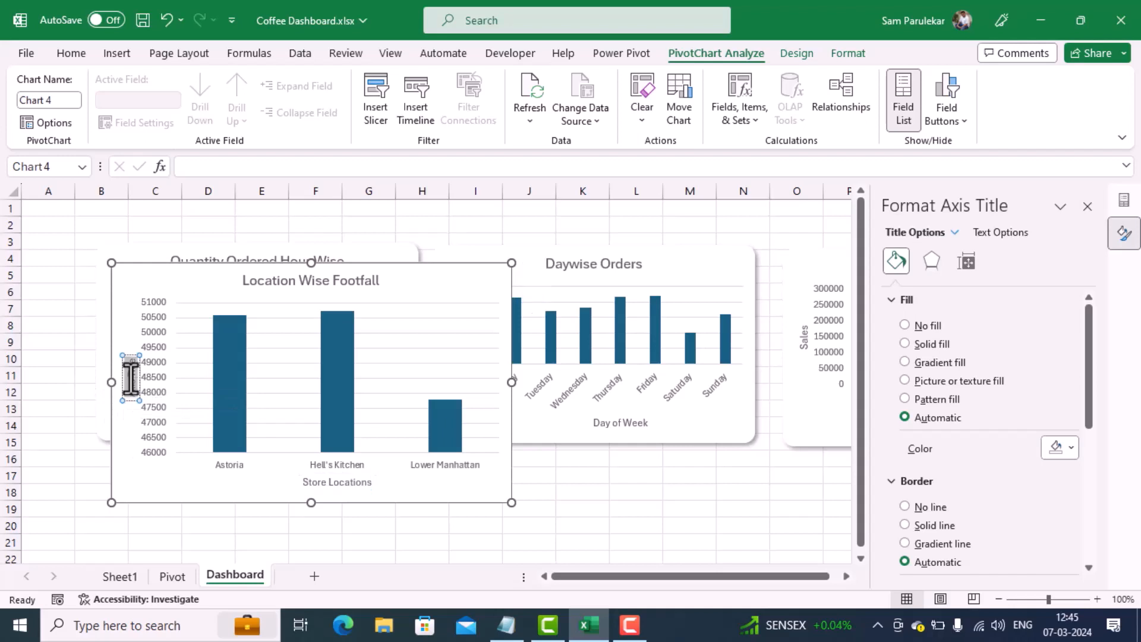
text(Footf)
click(206, 484)
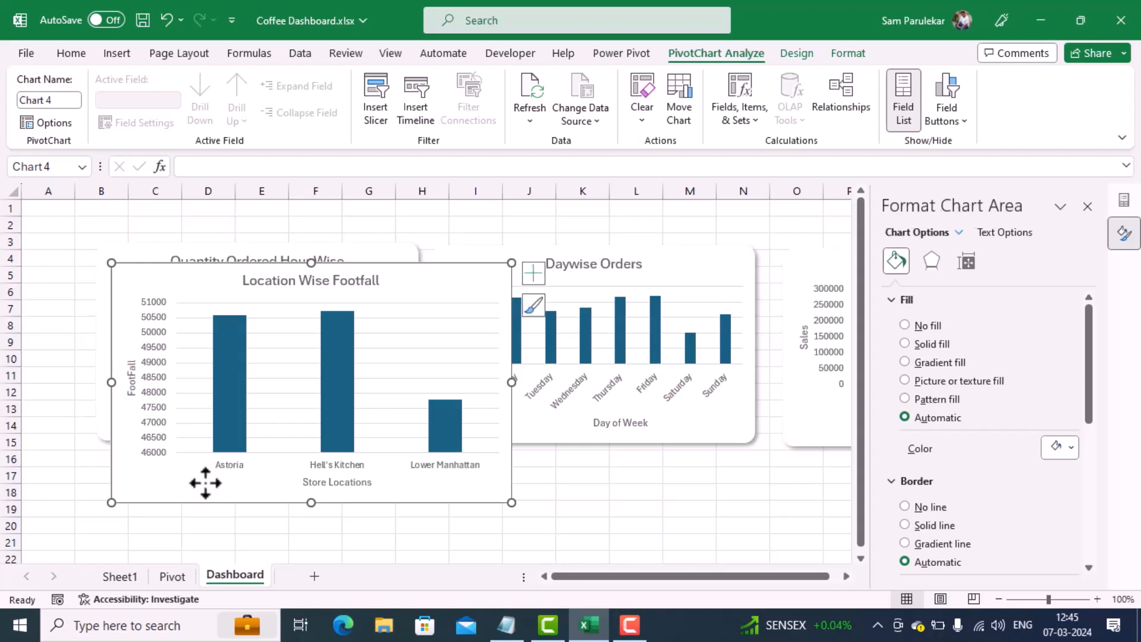
Step: Match the Location Wise Footfall chart to the Daywise Orders chart's size, with height 6.27 cm and width 10.21 cm
click(716, 440)
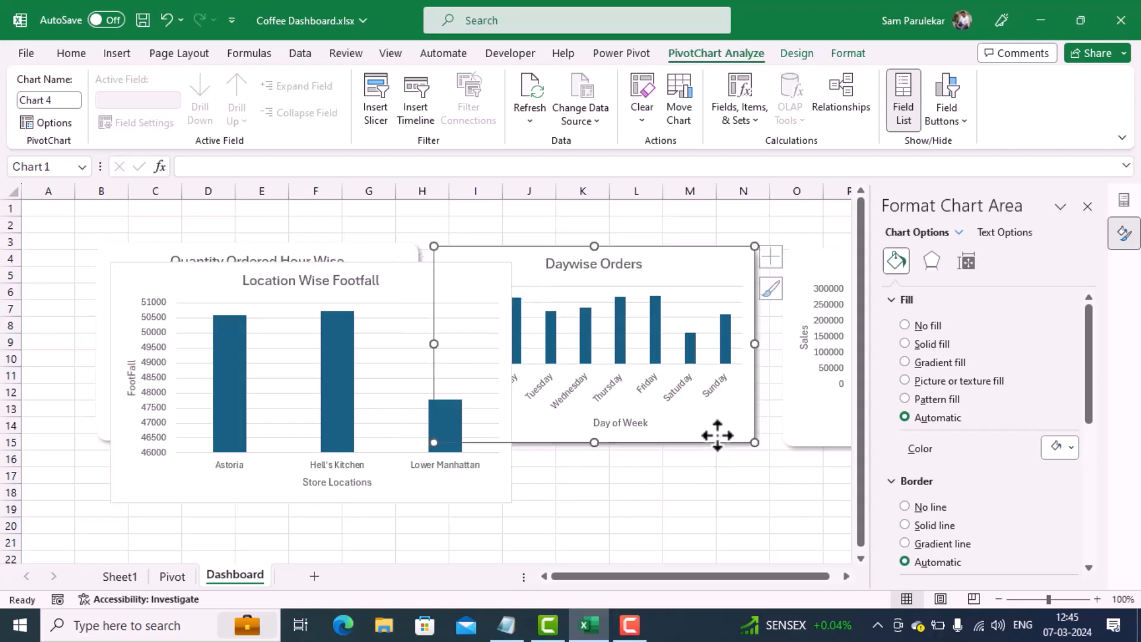
click(966, 261)
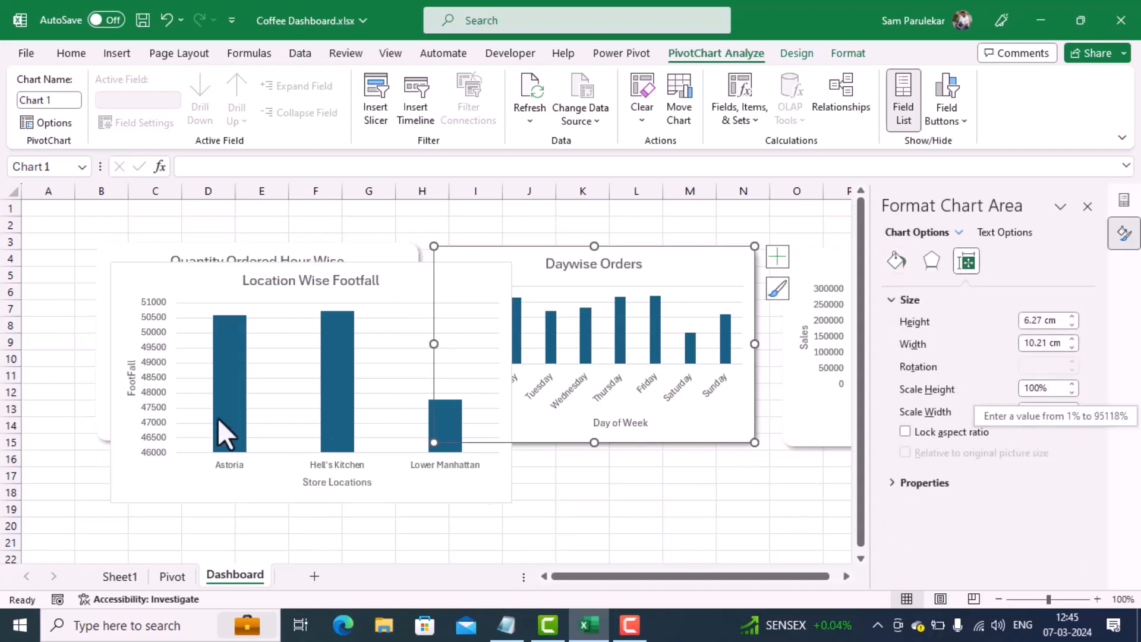
click(419, 287)
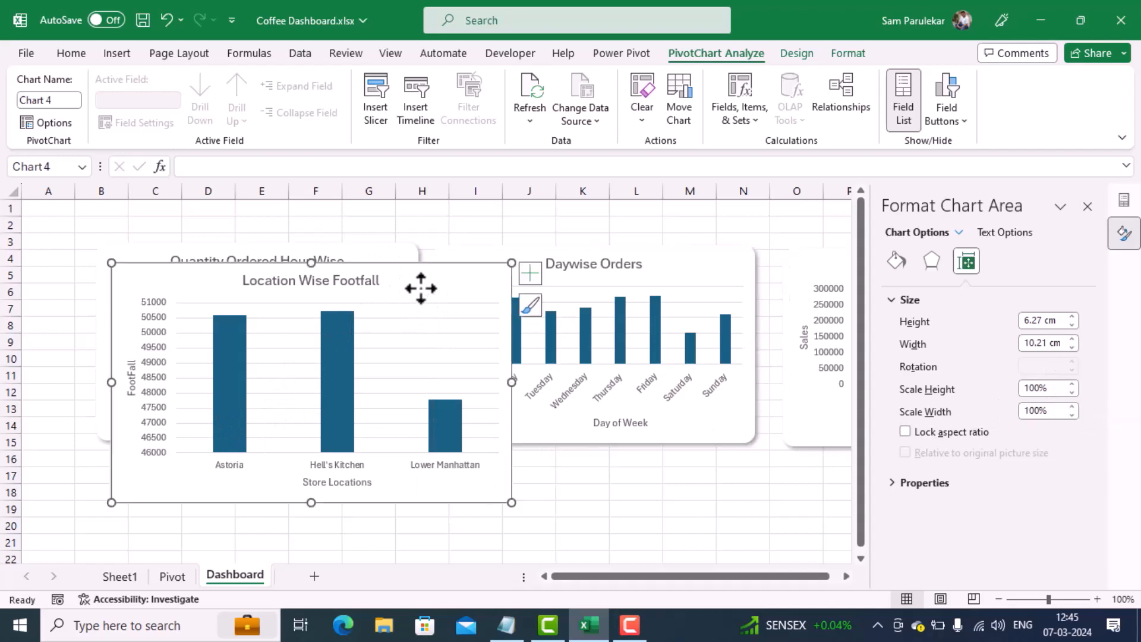
click(967, 262)
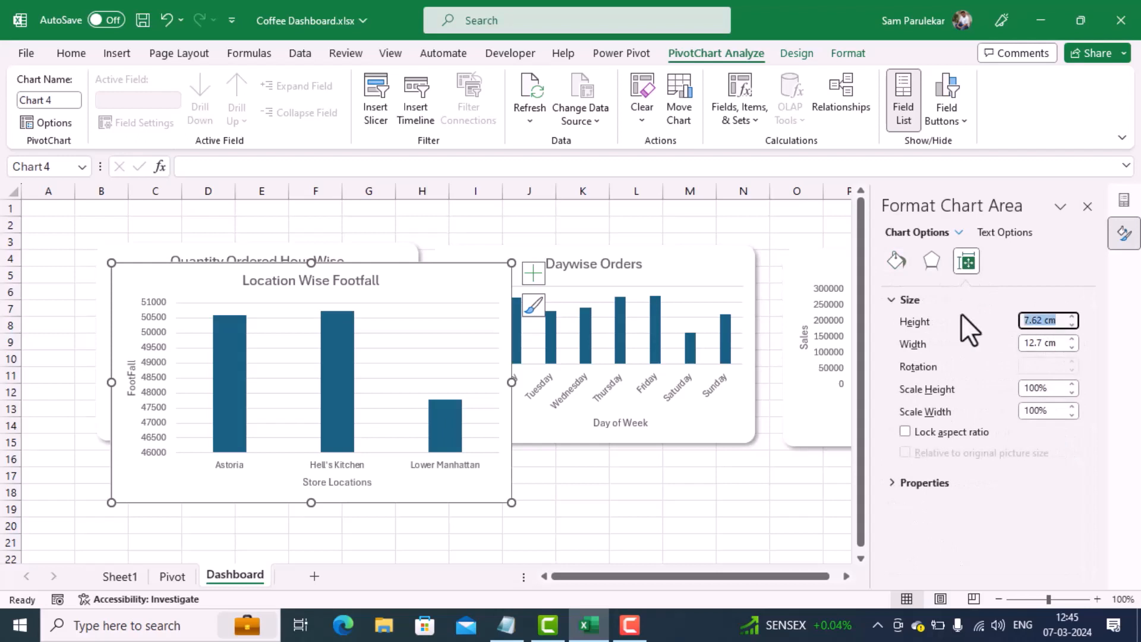
text(6.27)
key(Tab)
text(1)
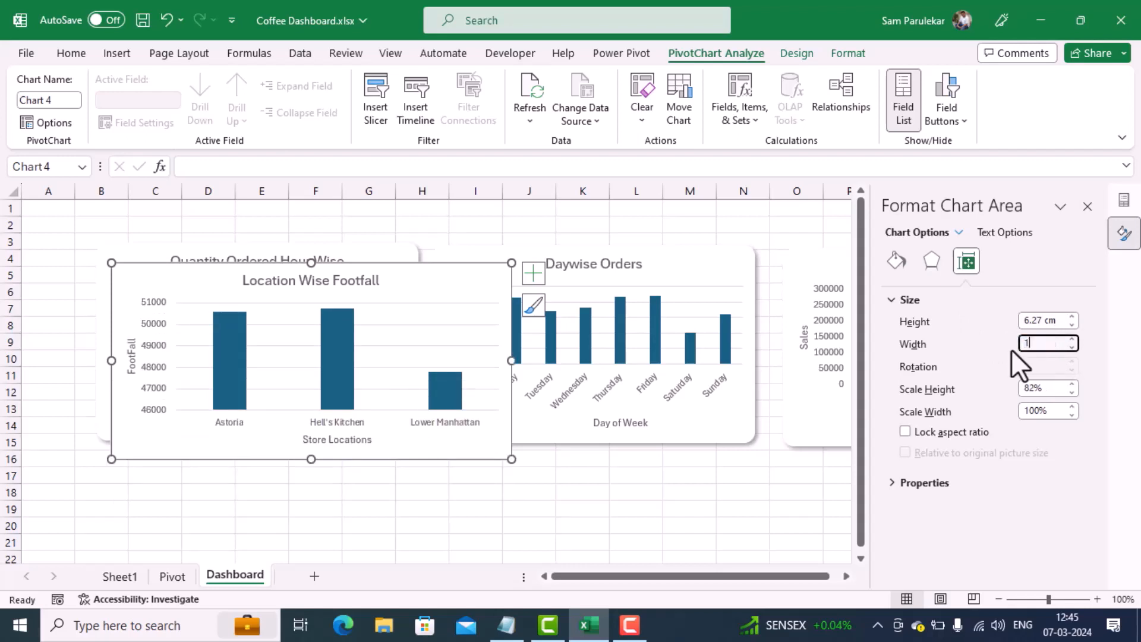
key(Return)
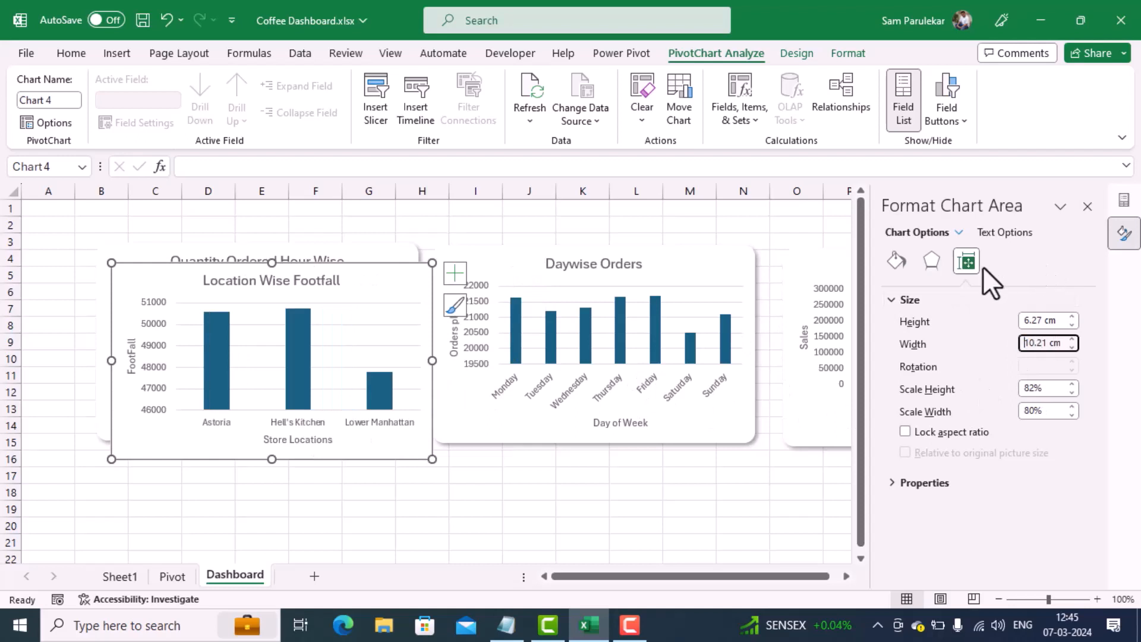
Step: Give the Location Wise Footfall chart area rounded corners and no border line
click(896, 266)
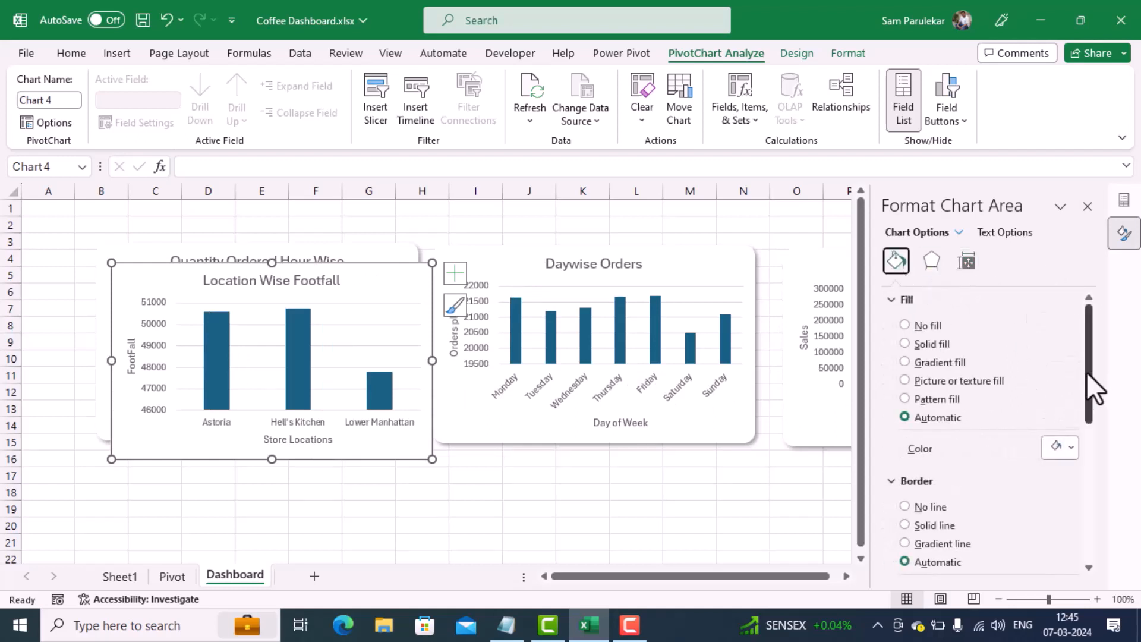
drag(1086, 372, 1134, 576)
click(926, 558)
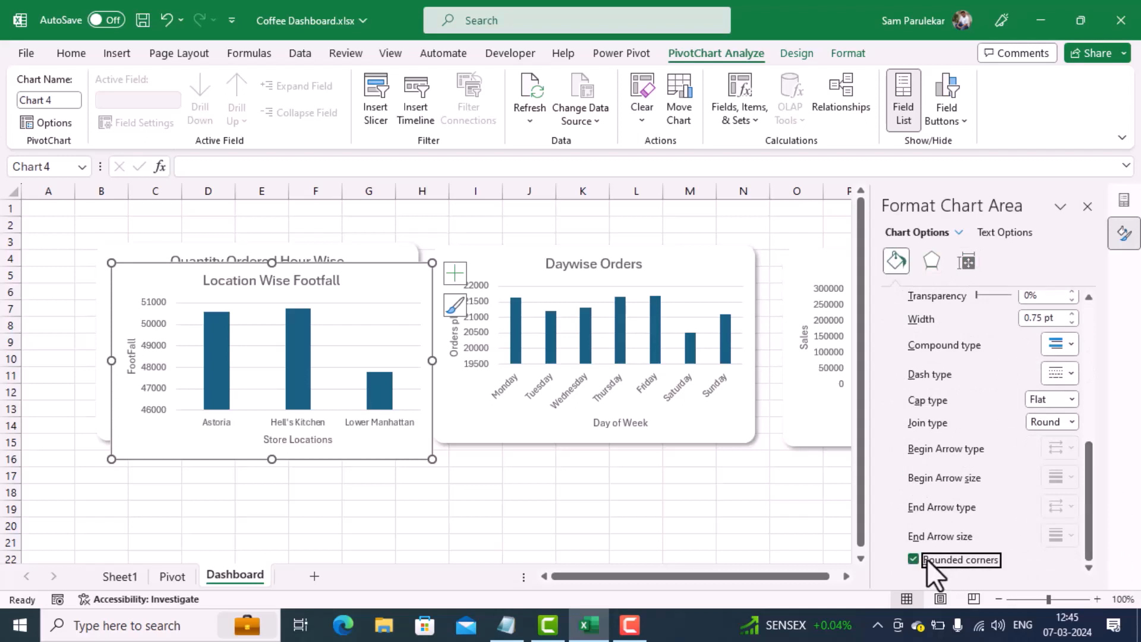
drag(1090, 495, 1087, 306)
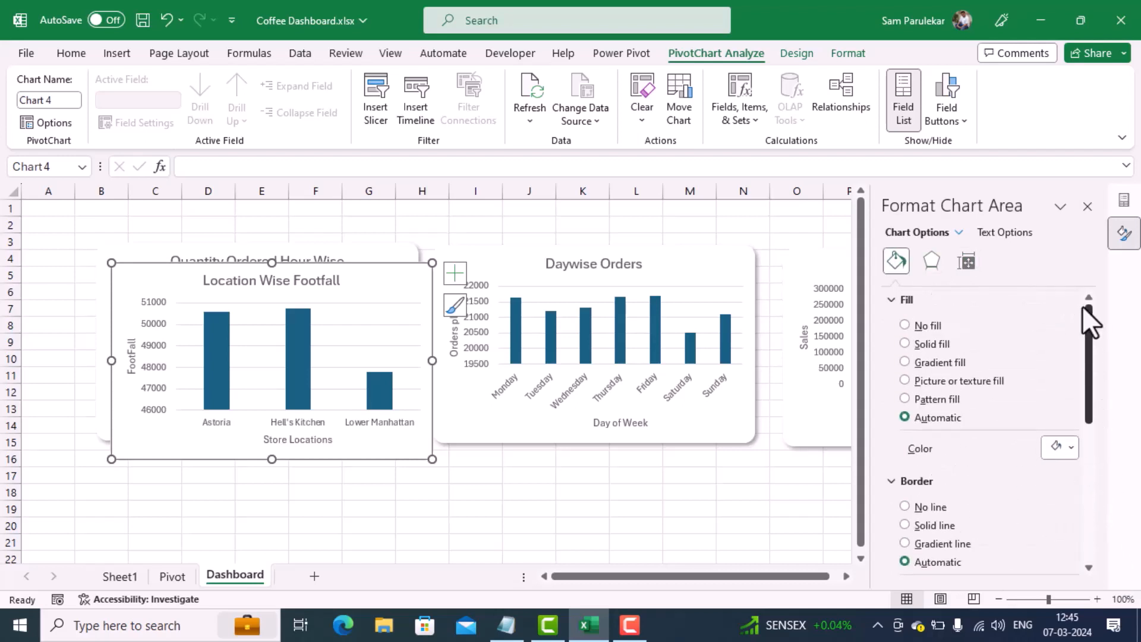
click(936, 507)
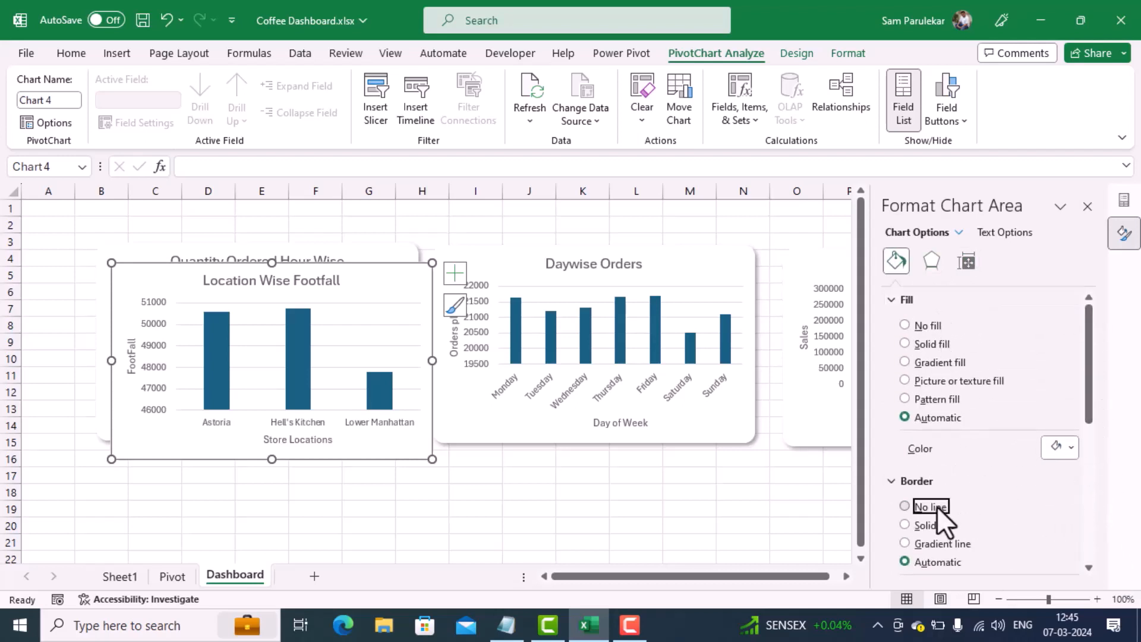
Step: Apply the outer shadow preset with a 45° angle, 4 pt blur and 3 pt distance to the Location Wise Footfall chart
click(927, 261)
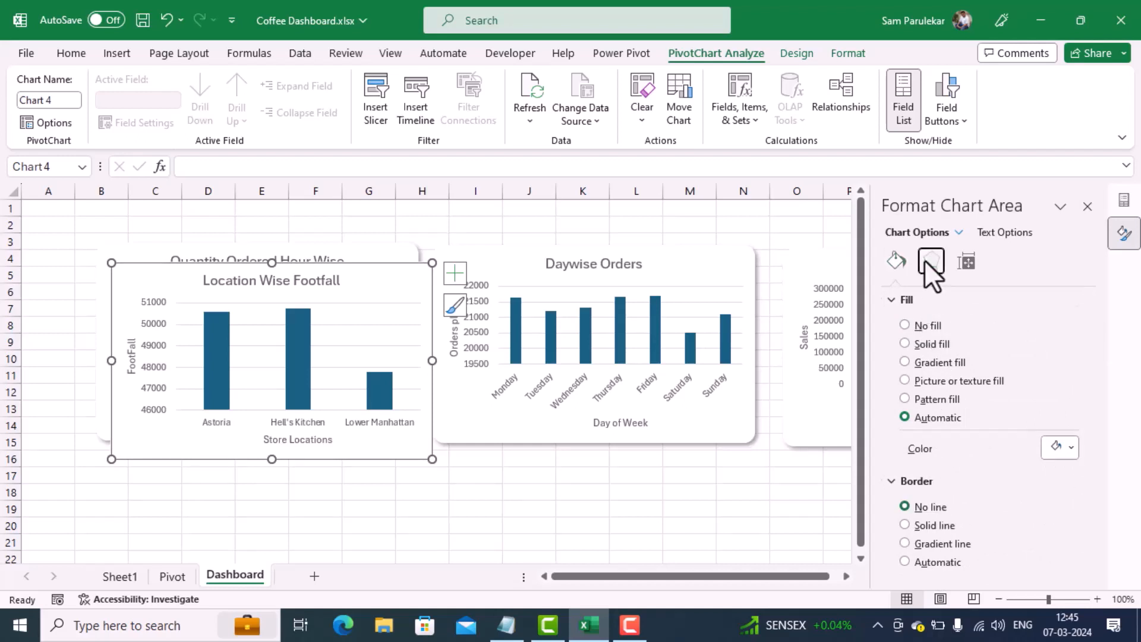
click(1070, 327)
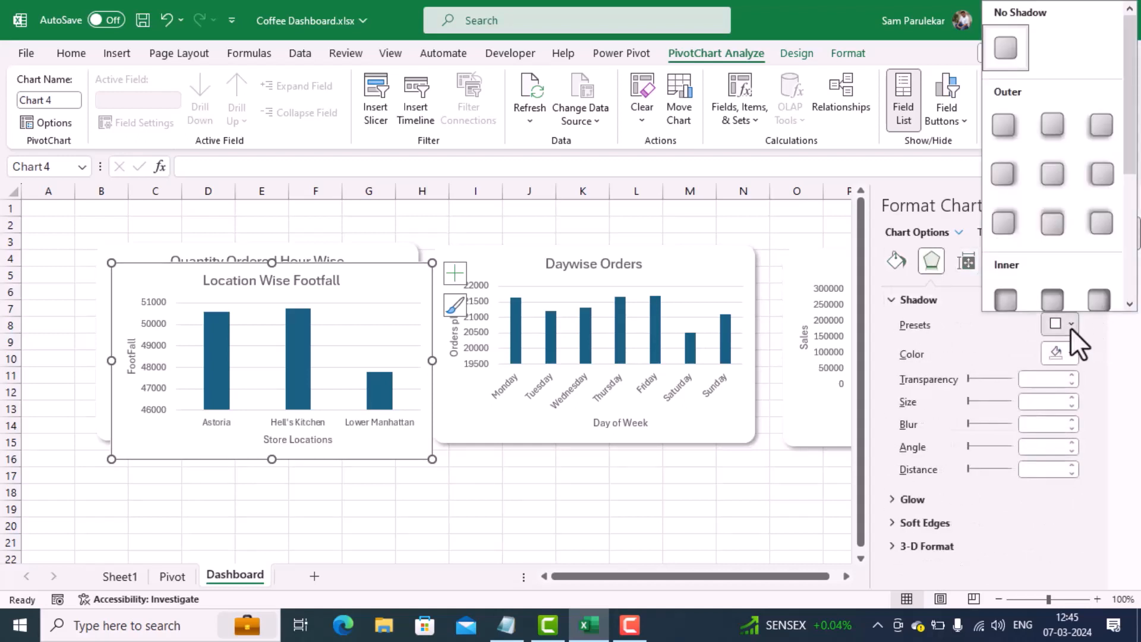
click(1011, 137)
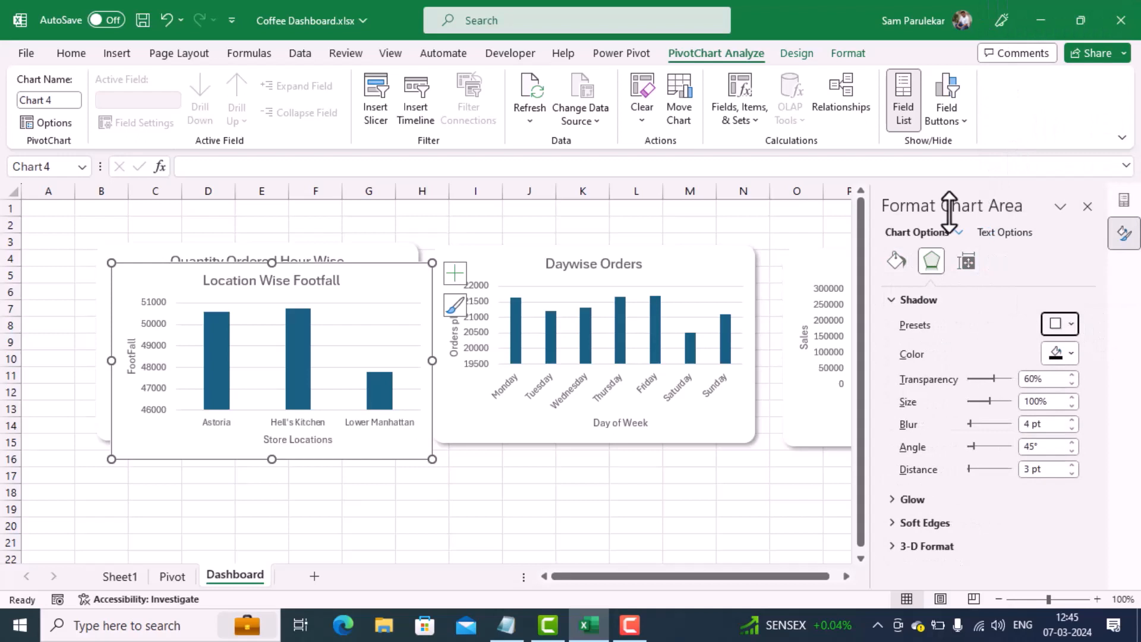
click(612, 504)
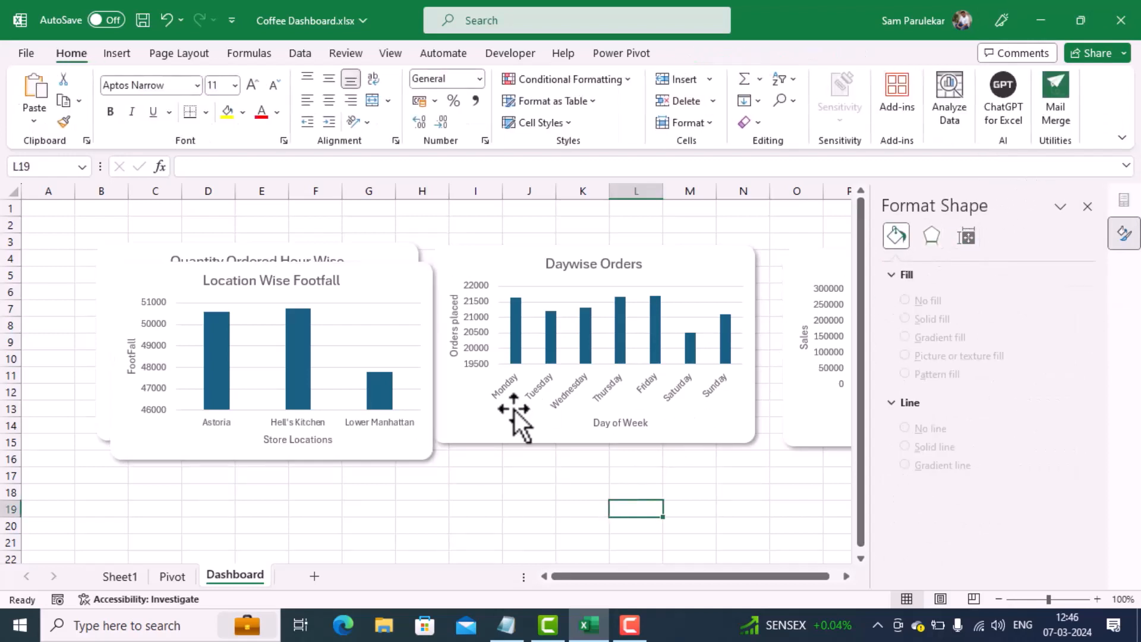
Step: Move the Location Wise Footfall chart directly below the Quantity Ordered Hour Wise chart, starting at about row 16
scroll(515, 414, down, 1)
click(394, 219)
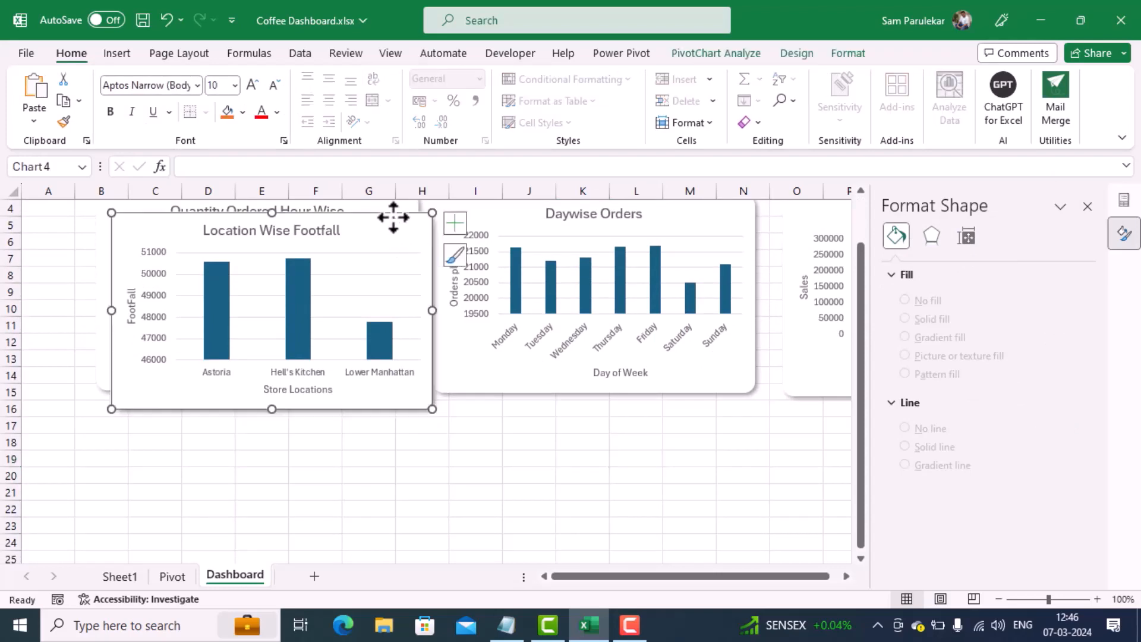
drag(395, 216, 378, 414)
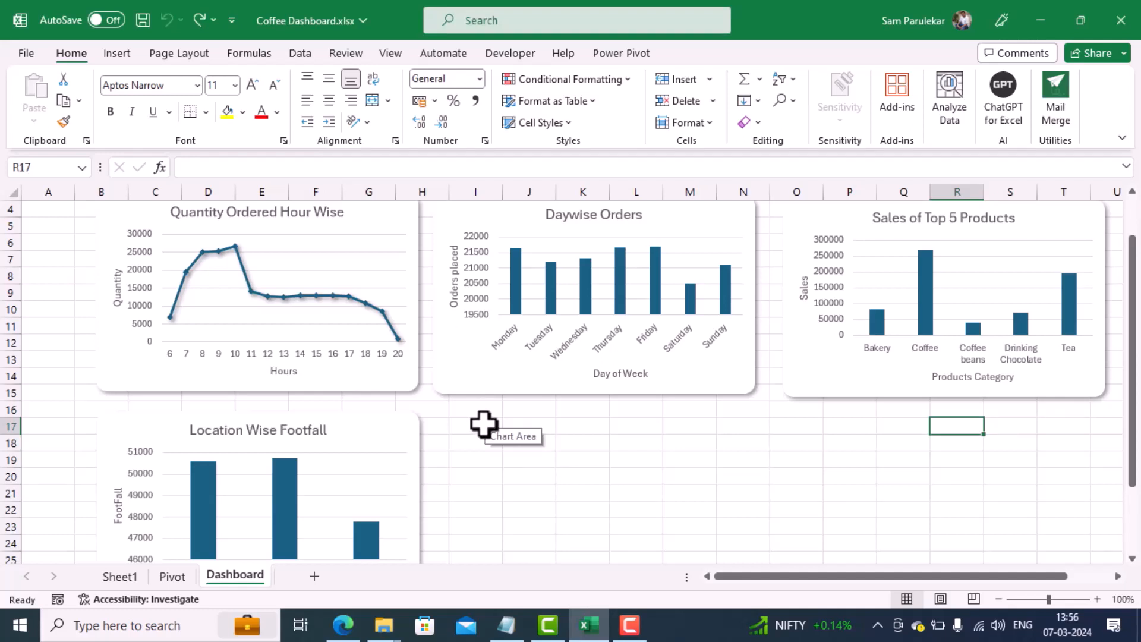
Step: Insert a PivotTable from the data model at cell J8 of the Pivot sheet
click(180, 575)
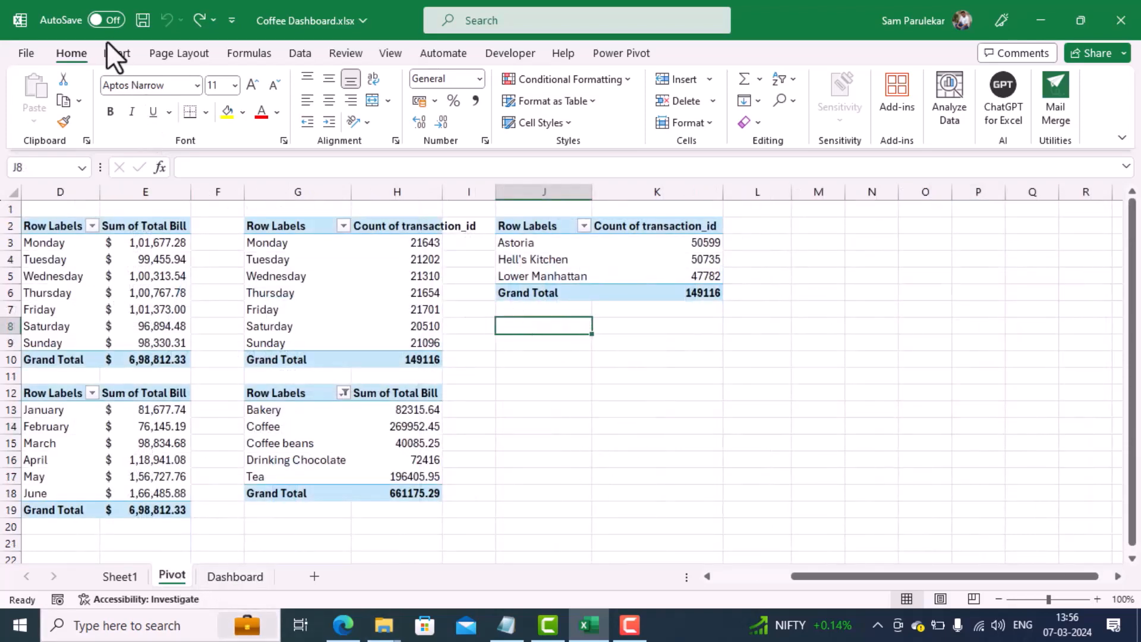
click(122, 54)
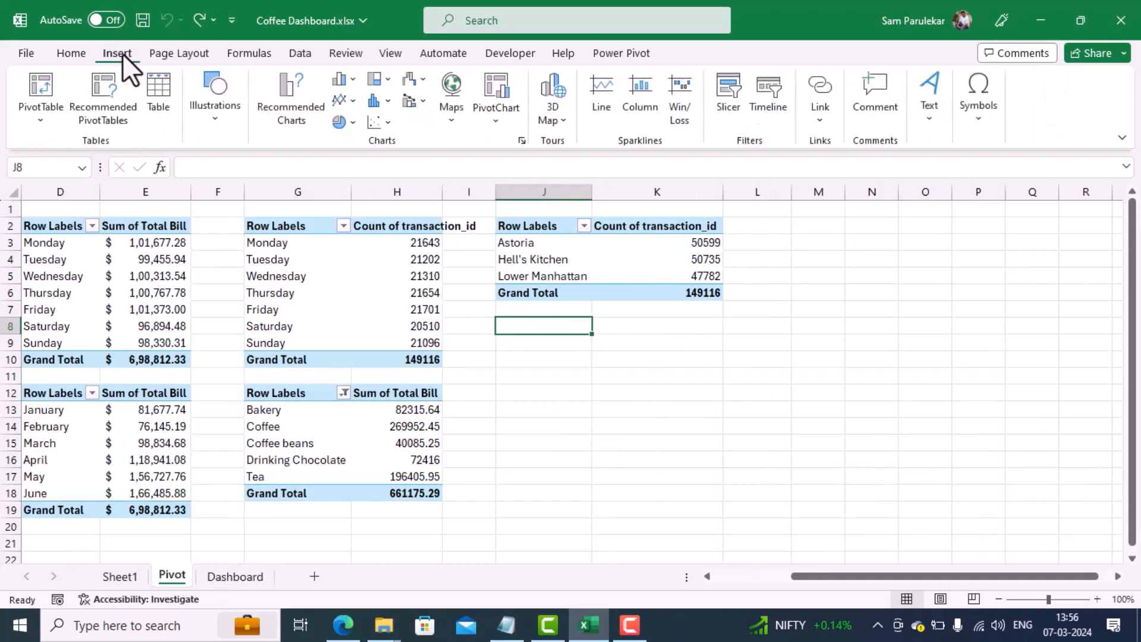
click(40, 122)
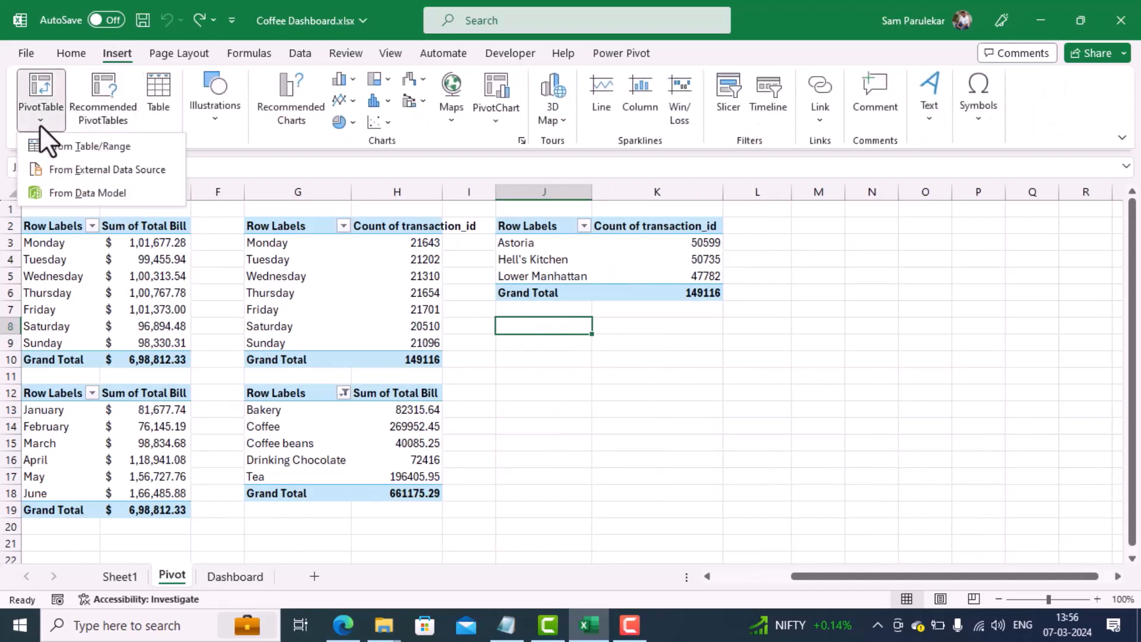
click(63, 194)
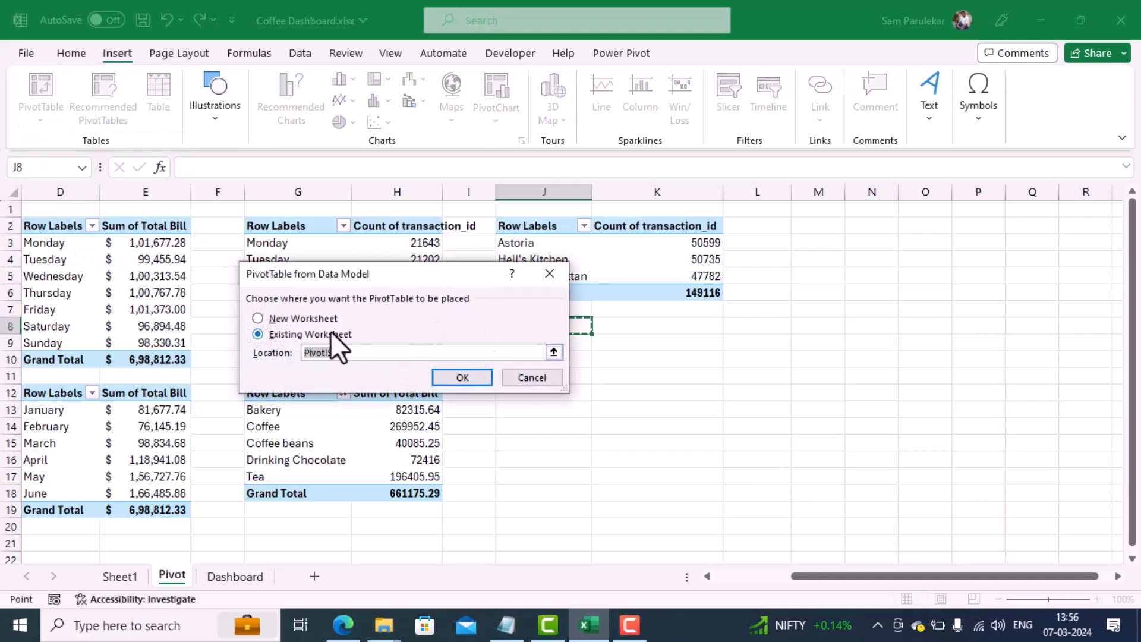
click(451, 378)
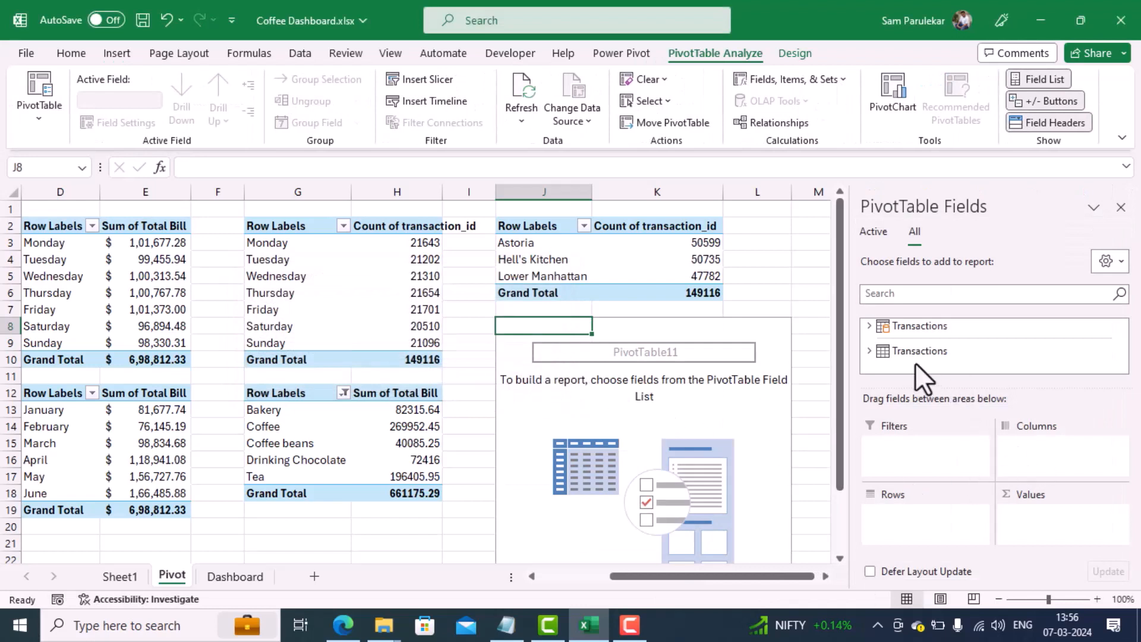
Step: Add Size to the rows and transaction_id to the values of the new PivotTable at J8
click(869, 327)
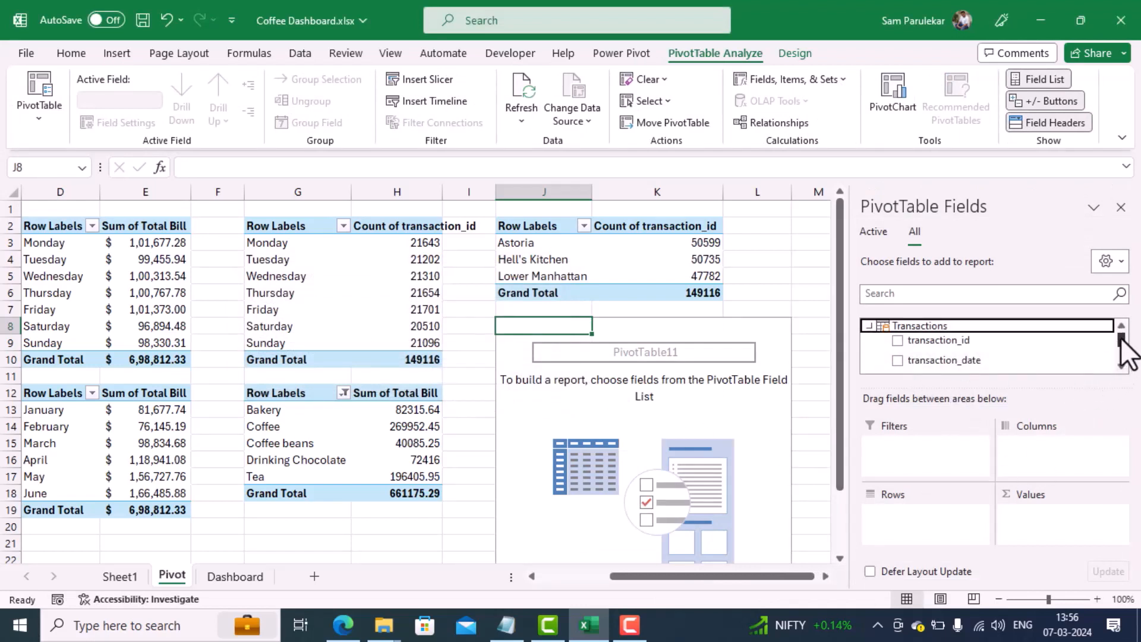
drag(1121, 340, 1120, 350)
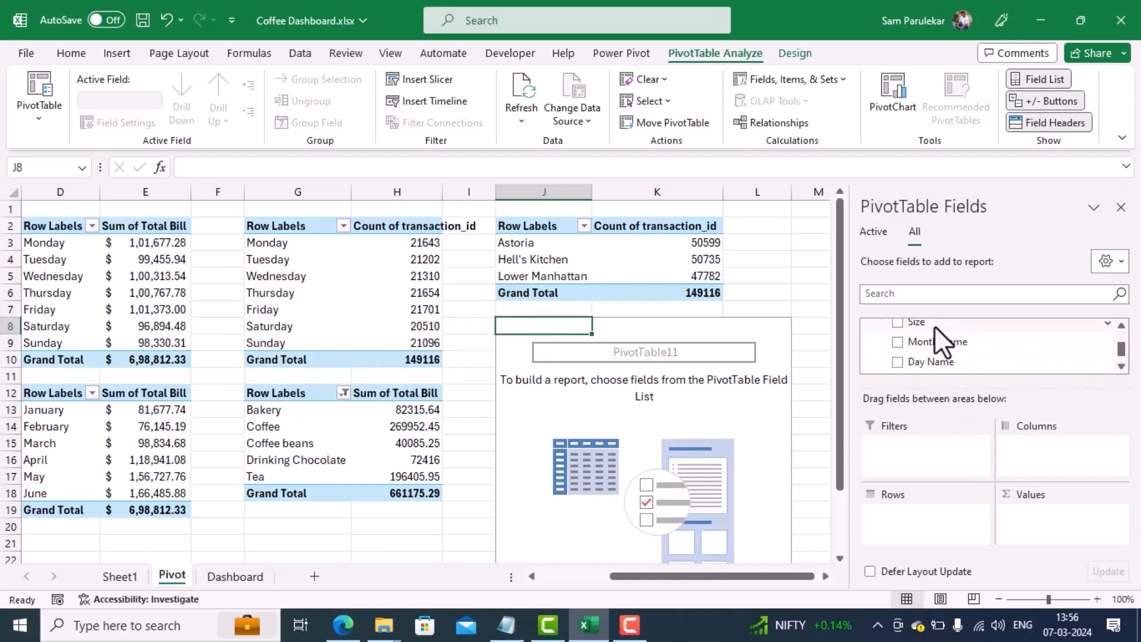
drag(929, 335, 906, 517)
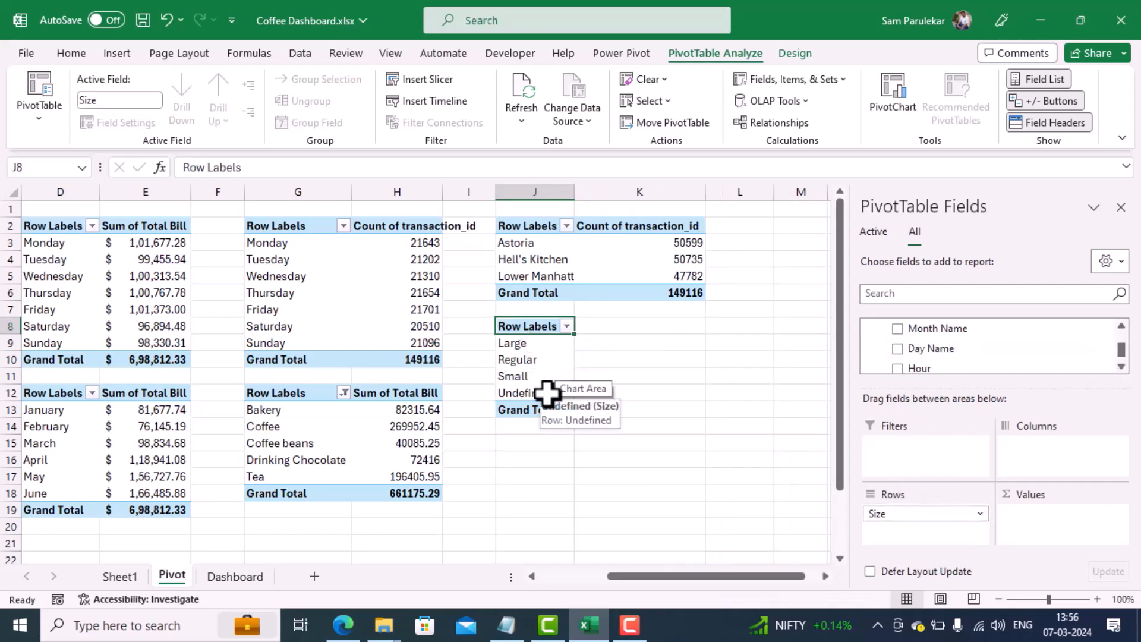
scroll(1121, 351, up, 5)
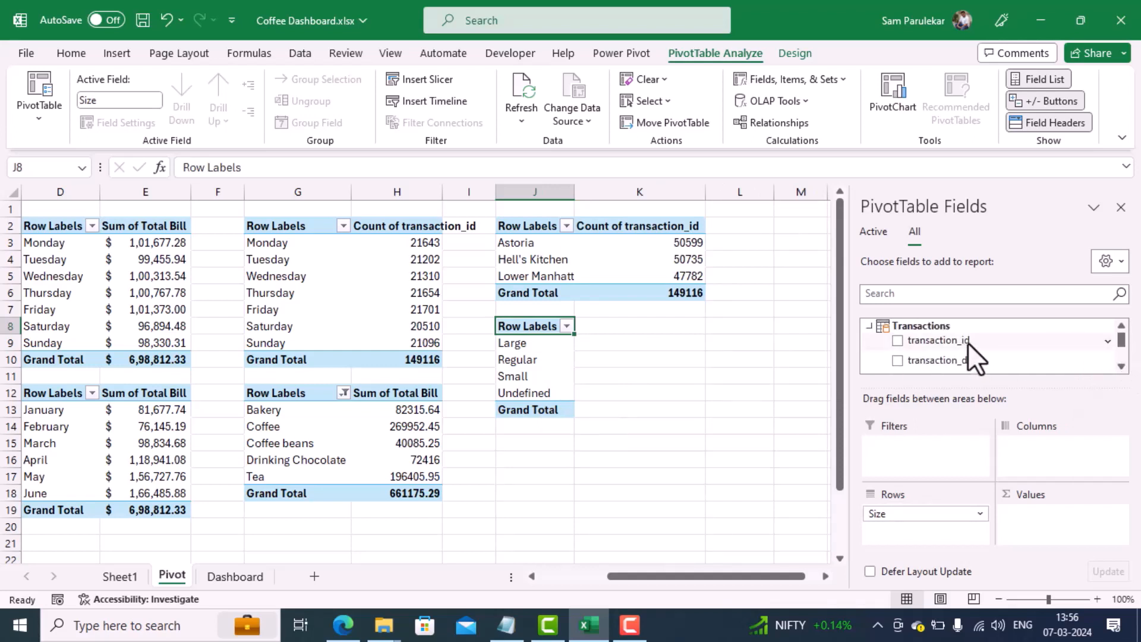
drag(967, 342, 1055, 512)
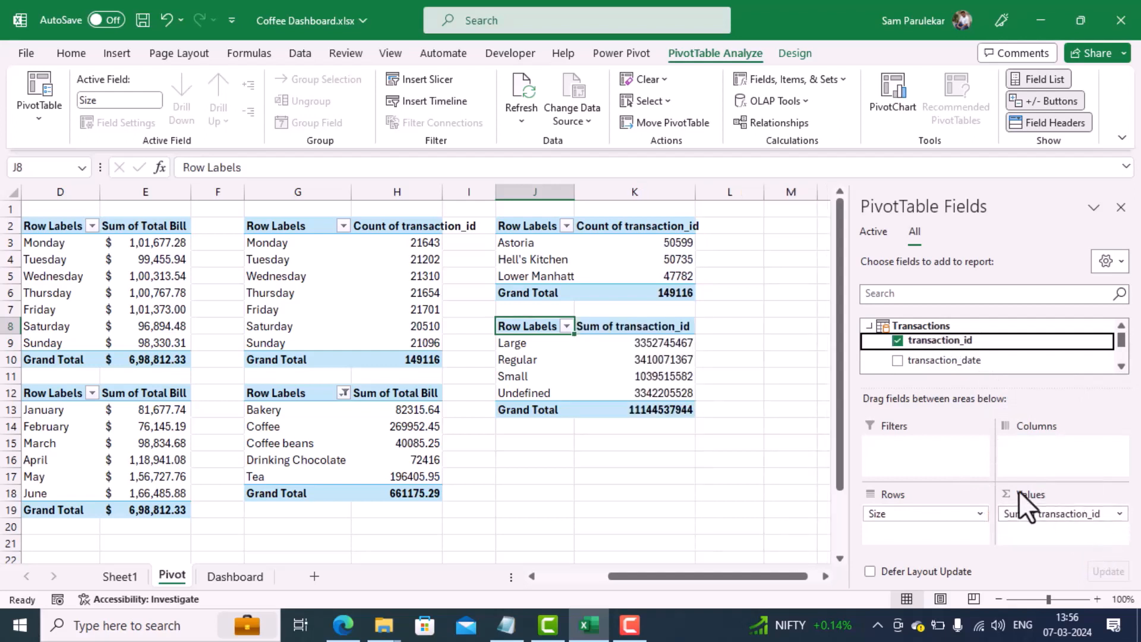
Step: Summarize the transaction_id values of the size PivotTable by Count
mouse_move(640, 397)
click(1117, 513)
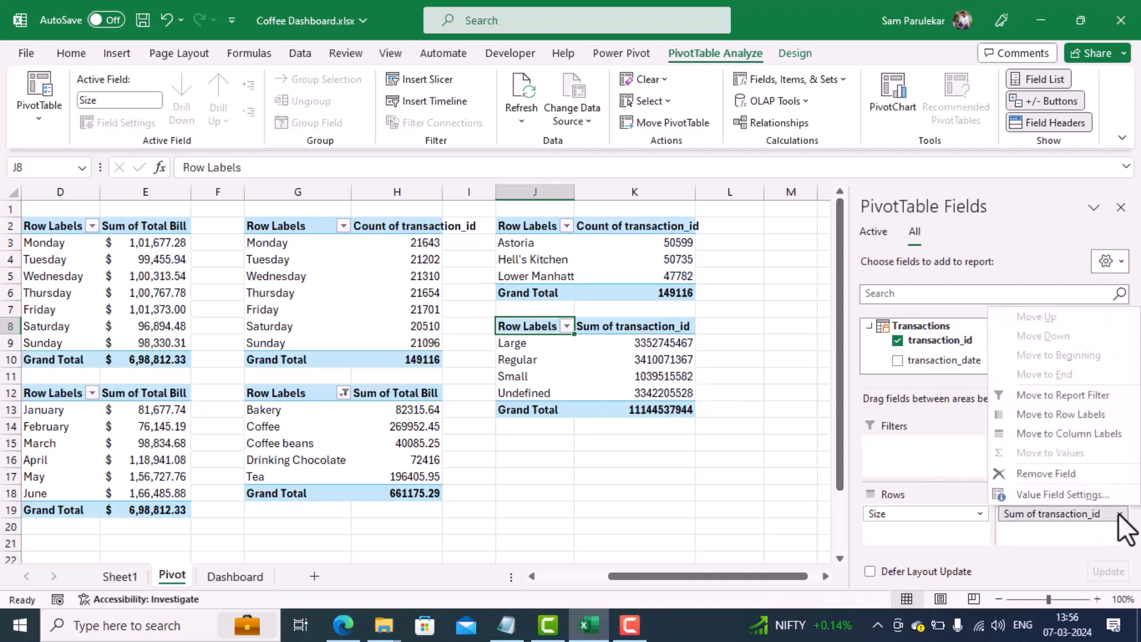
click(1093, 500)
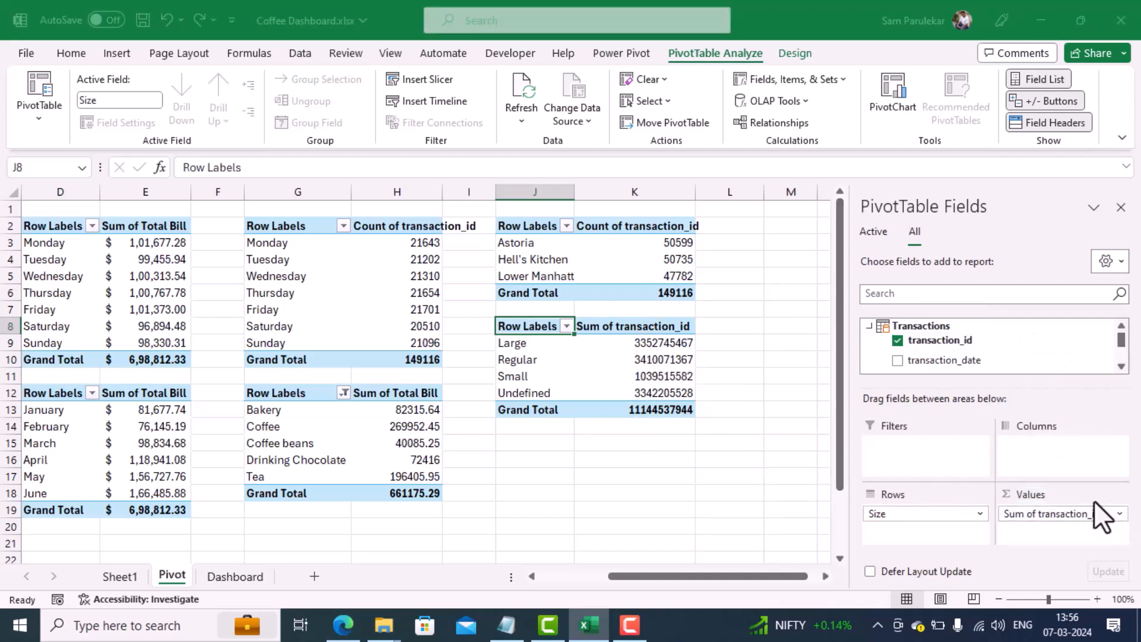
click(268, 326)
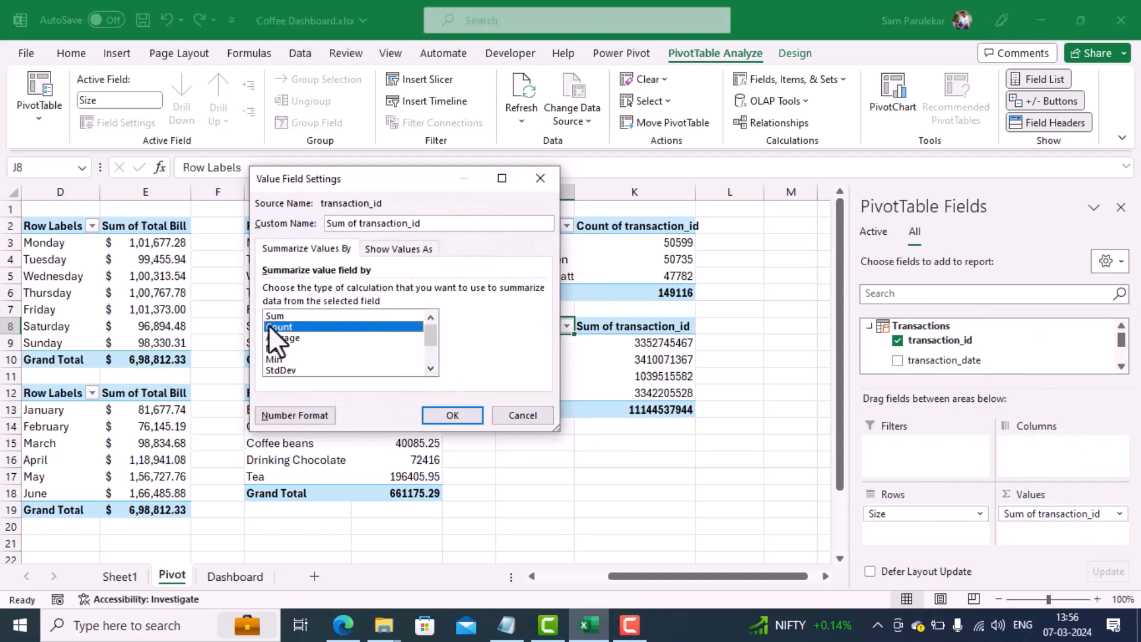
click(448, 413)
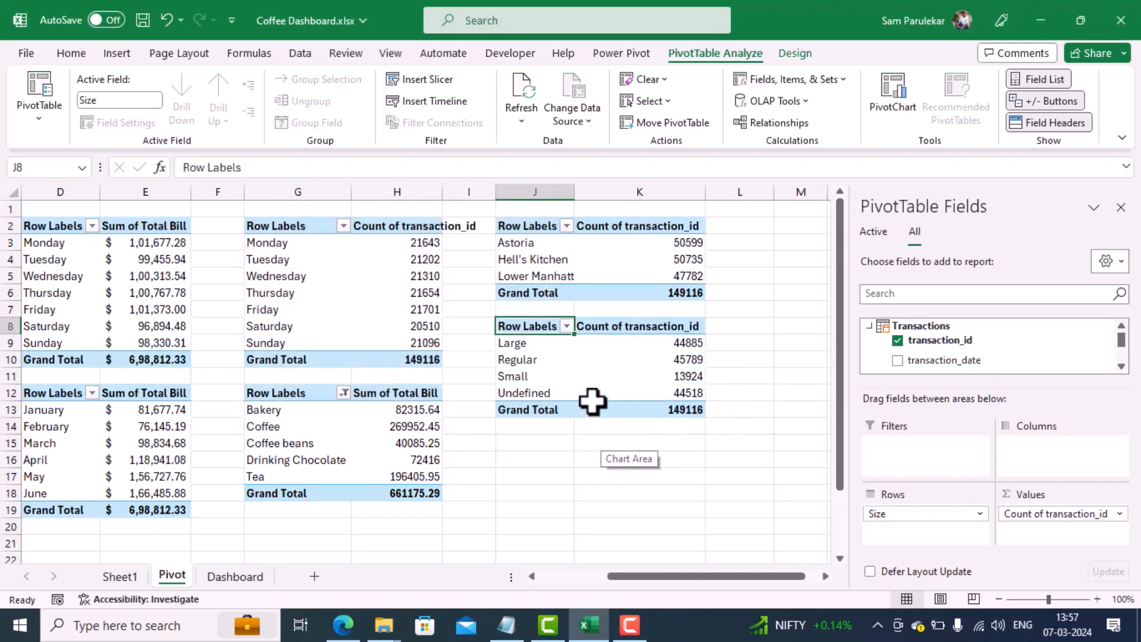
Step: Insert a clustered column PivotChart based on the size PivotTable
mouse_move(584, 394)
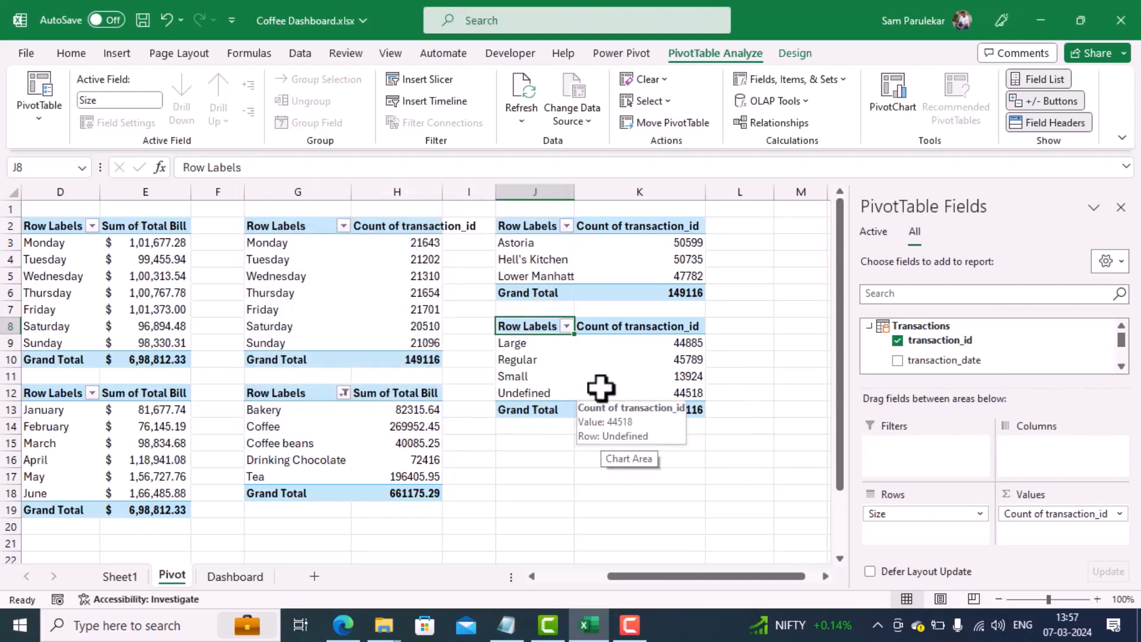
click(529, 360)
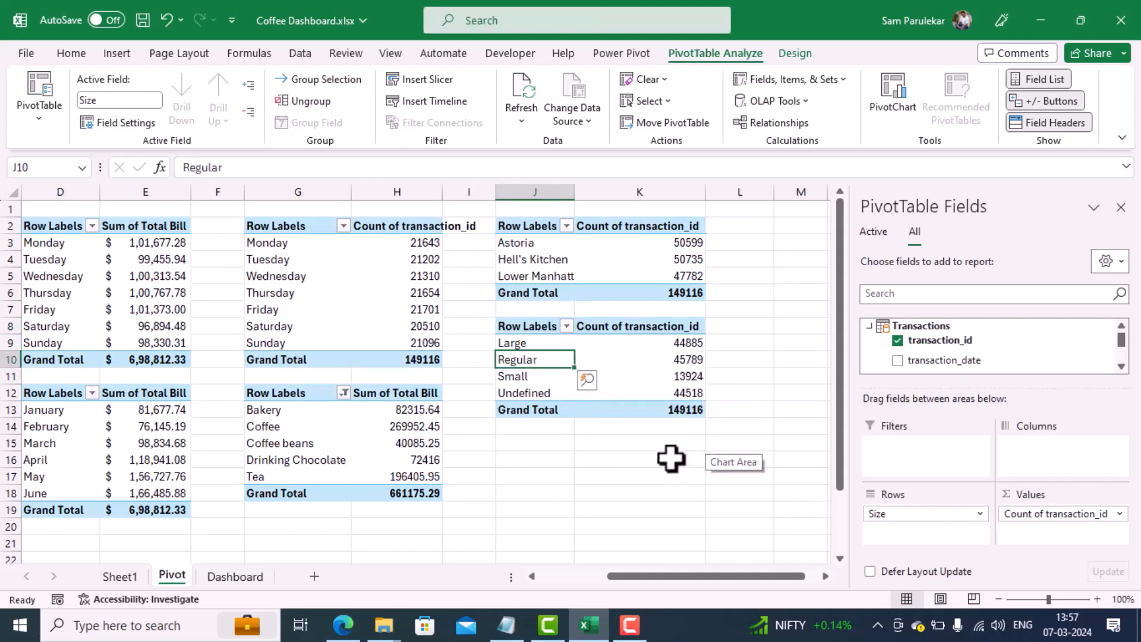
click(525, 376)
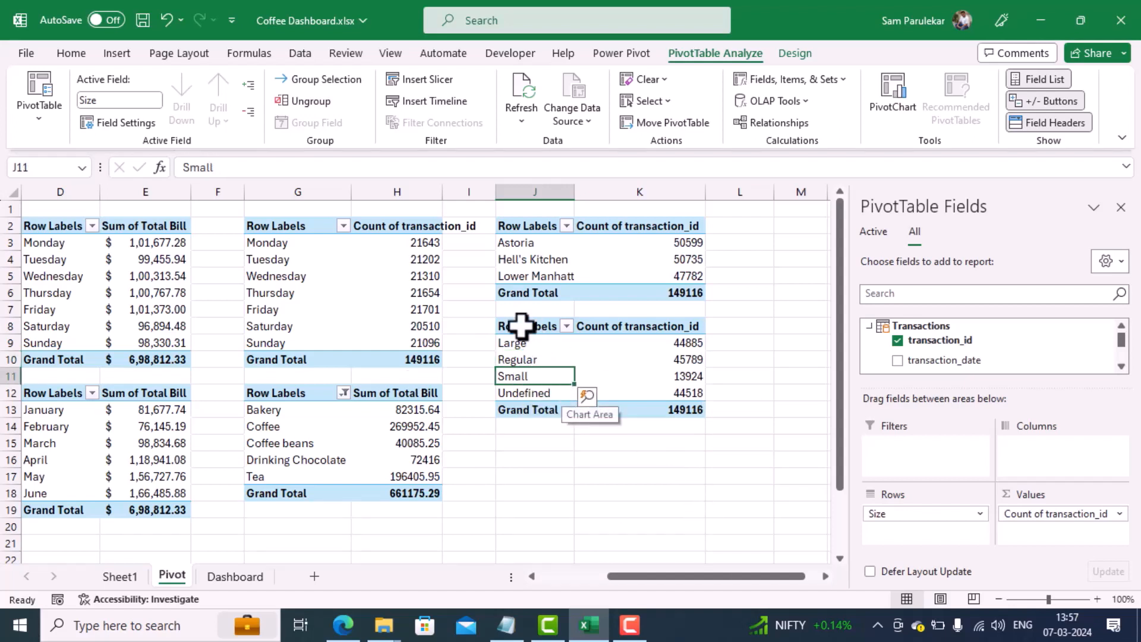
click(110, 53)
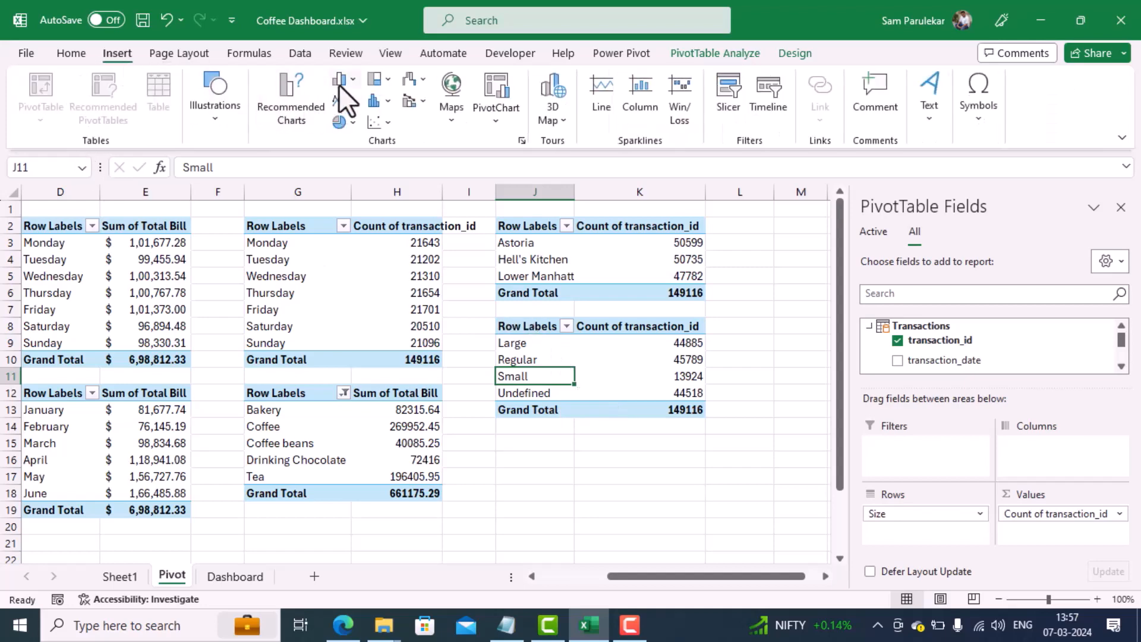
click(339, 80)
click(347, 136)
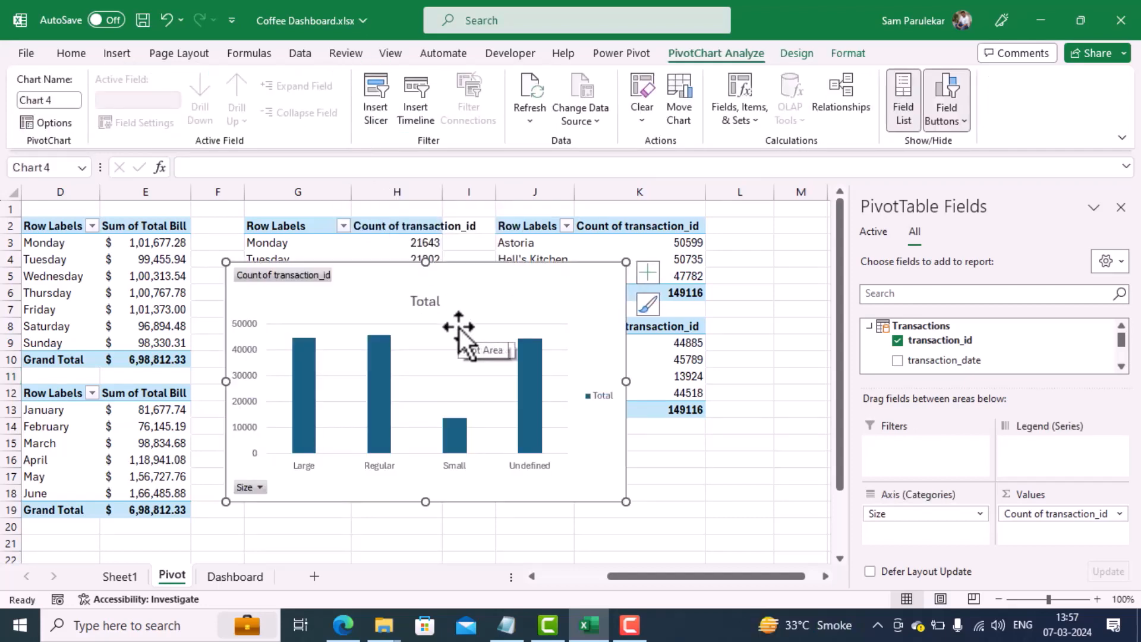
Step: Move the size PivotChart to the Dashboard sheet, close the field list, and place the chart in columns D to K from about row 7
key(ctrl+x)
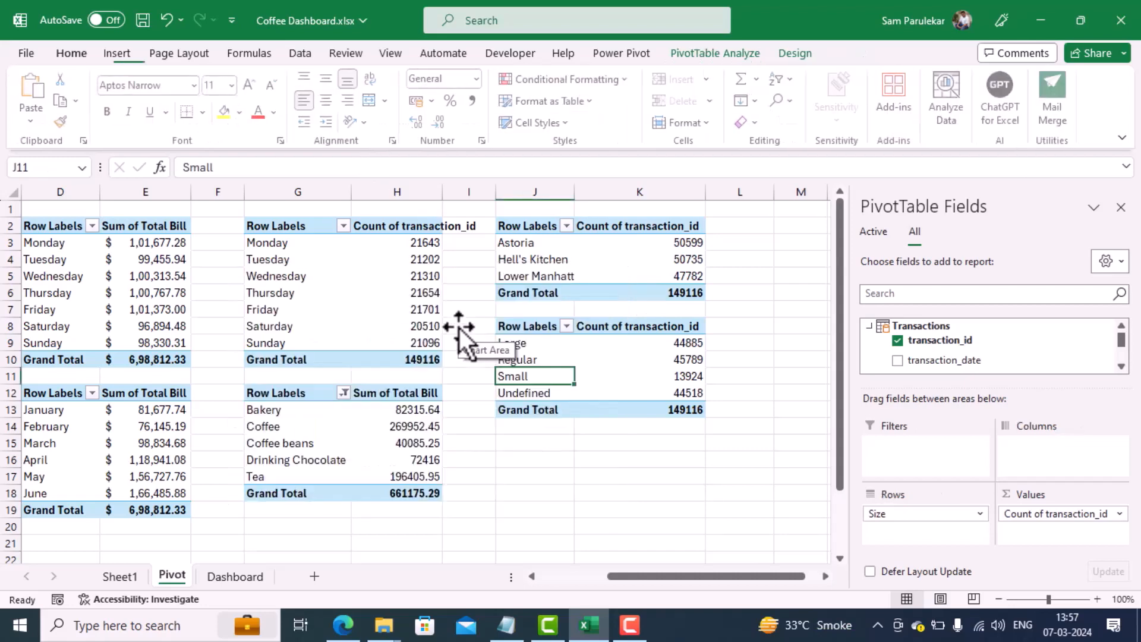
click(229, 580)
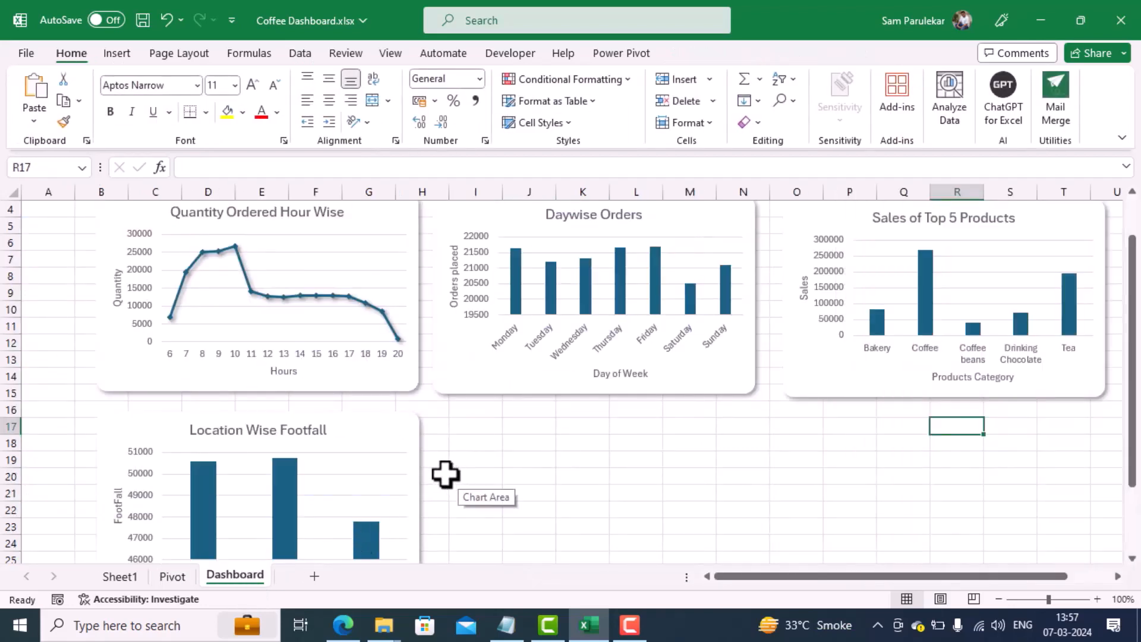
key(ctrl+v)
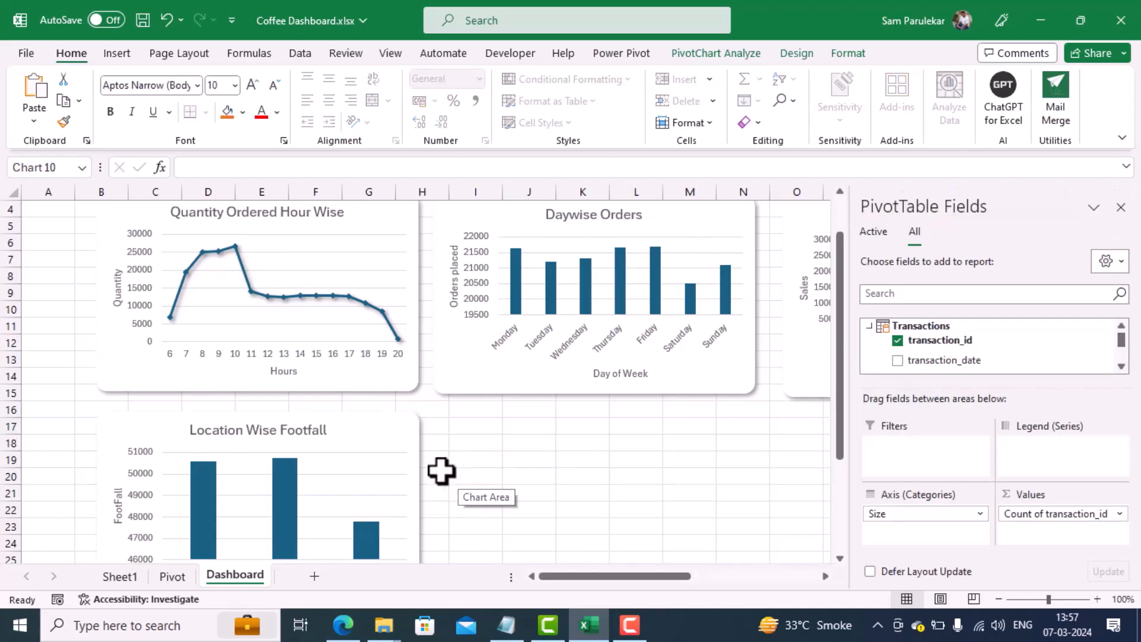
click(1121, 208)
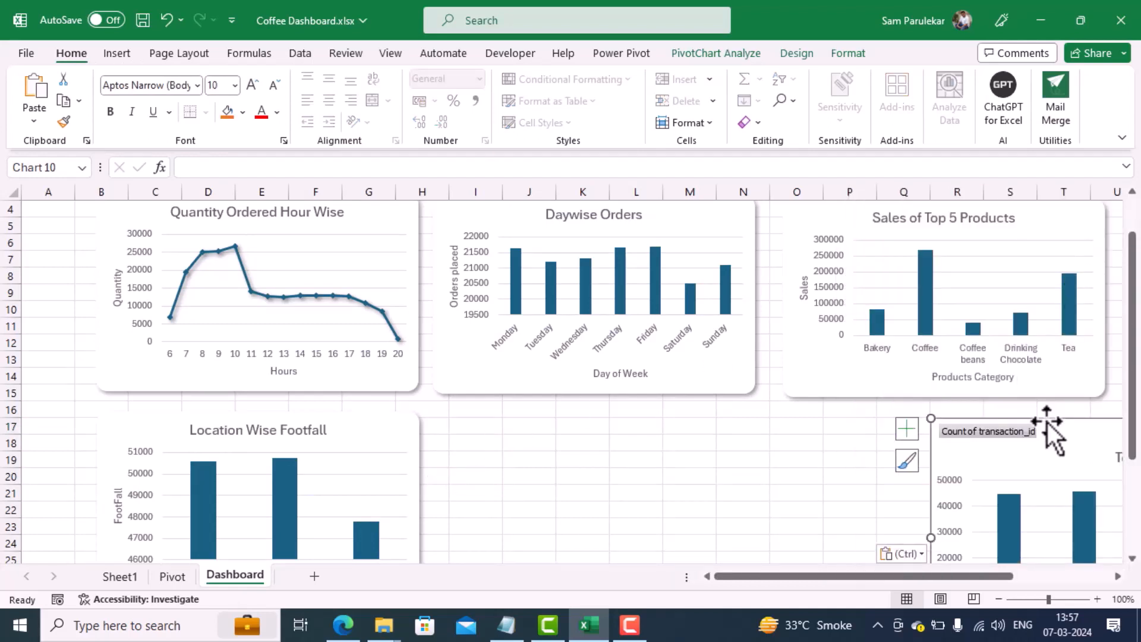
drag(1044, 427, 305, 252)
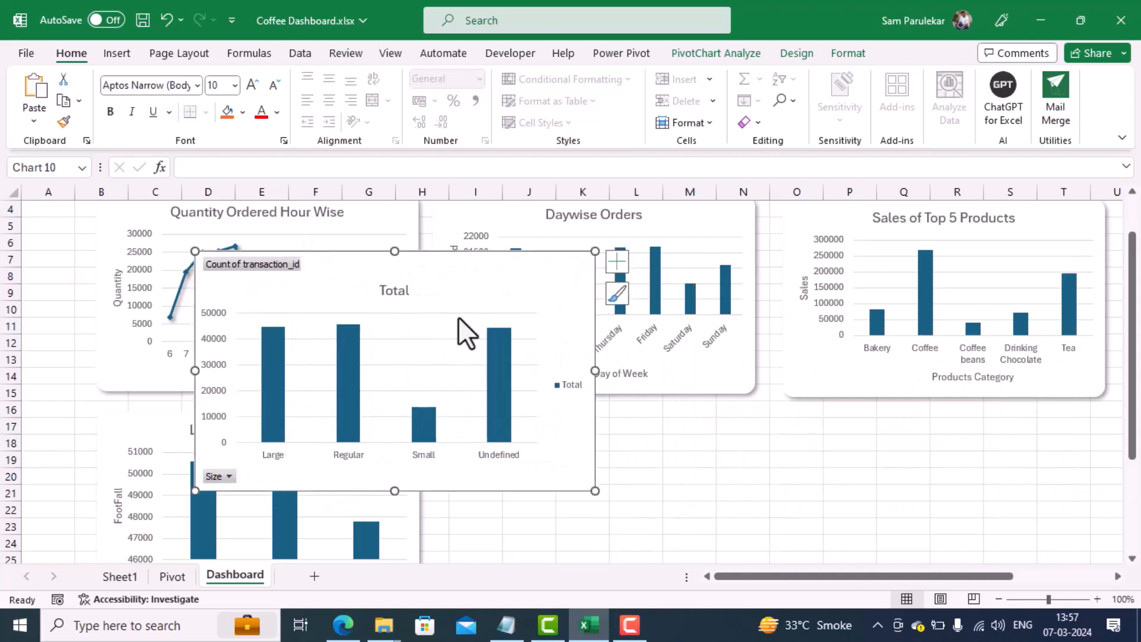
Step: Hide all field buttons on the size PivotChart and delete its legend
right_click(276, 267)
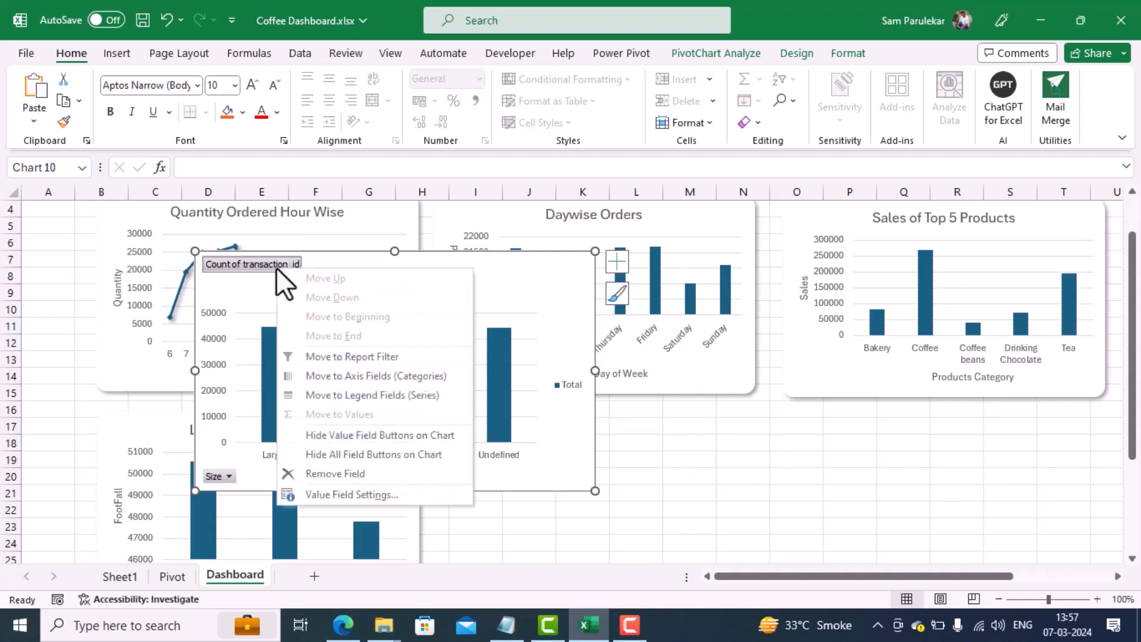
click(399, 454)
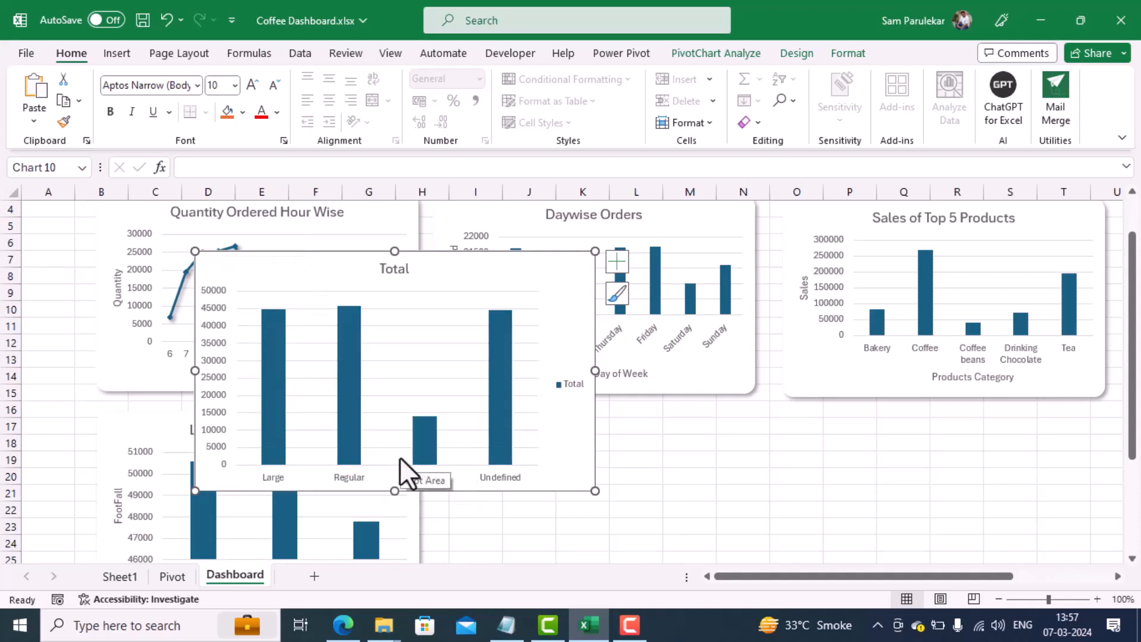
click(572, 386)
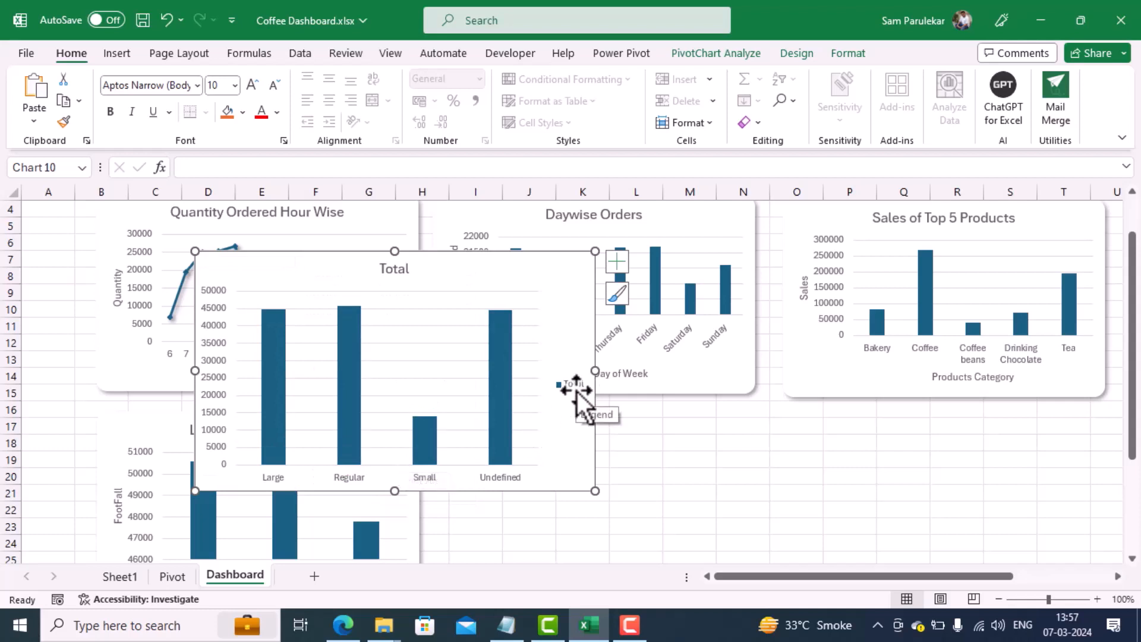
right_click(575, 391)
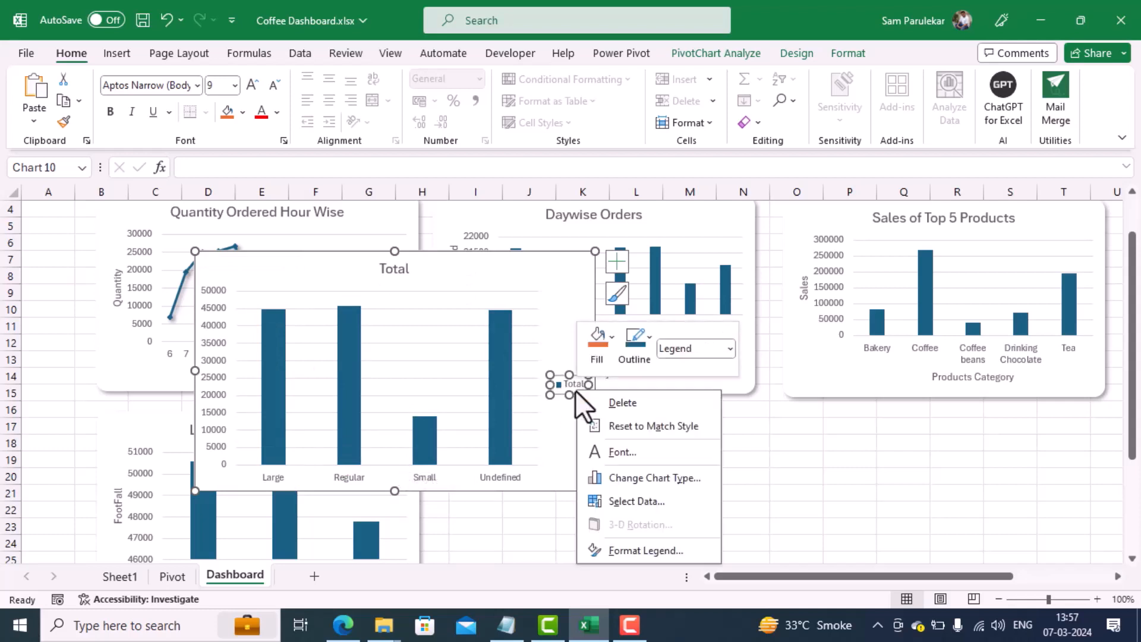
click(615, 401)
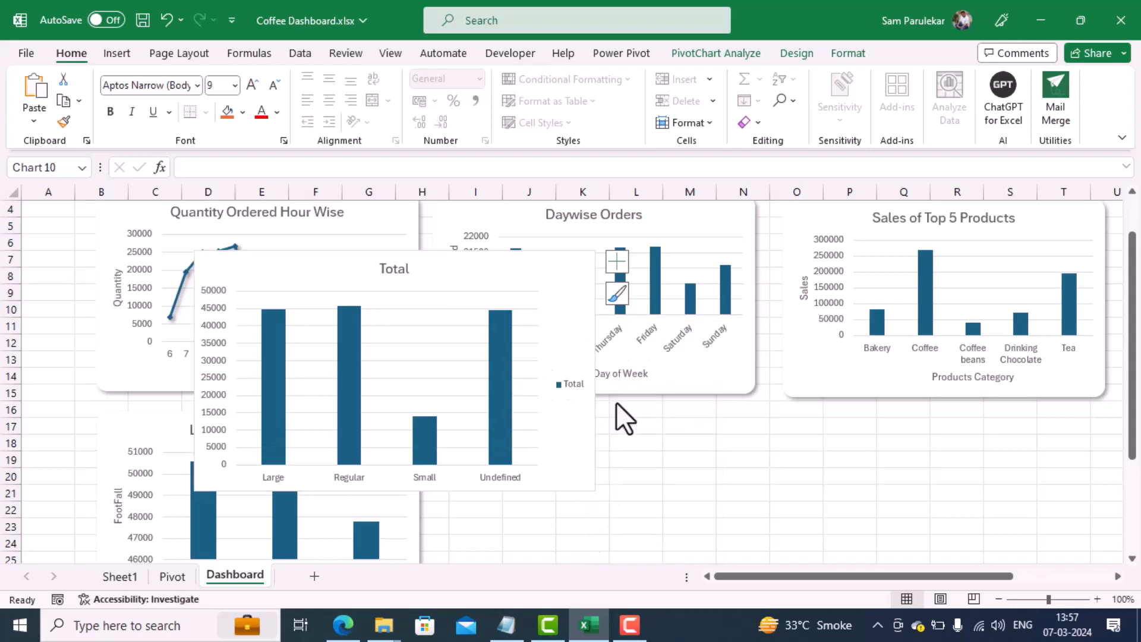
Step: Change the size PivotChart's title to "Sizewise Orders placed"
double_click(387, 269)
double_click(386, 271)
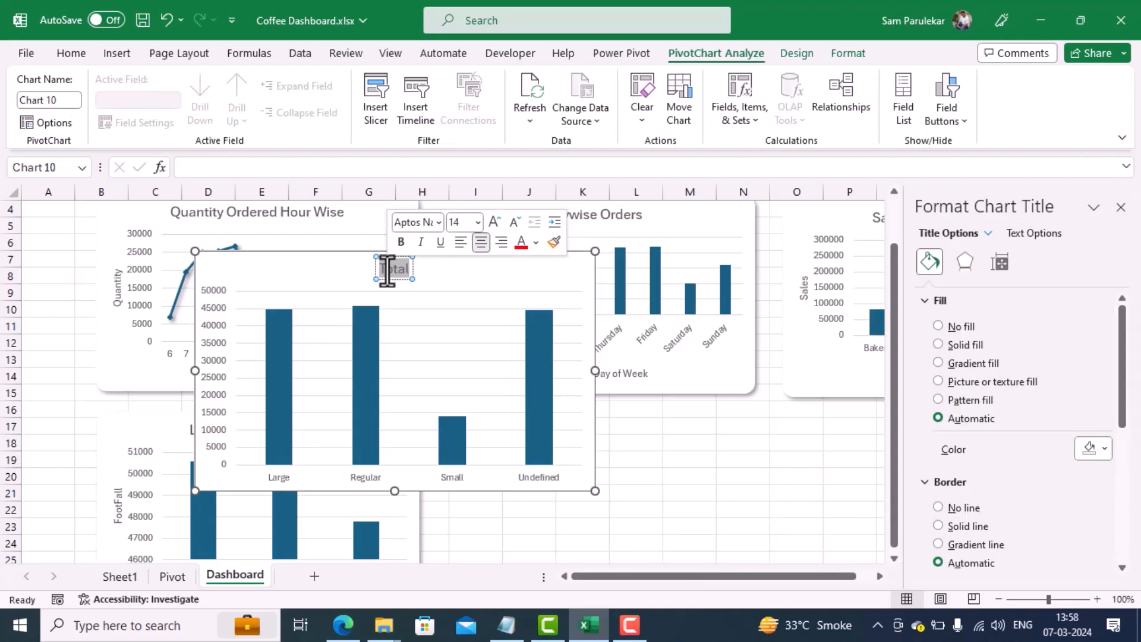
text(Size)
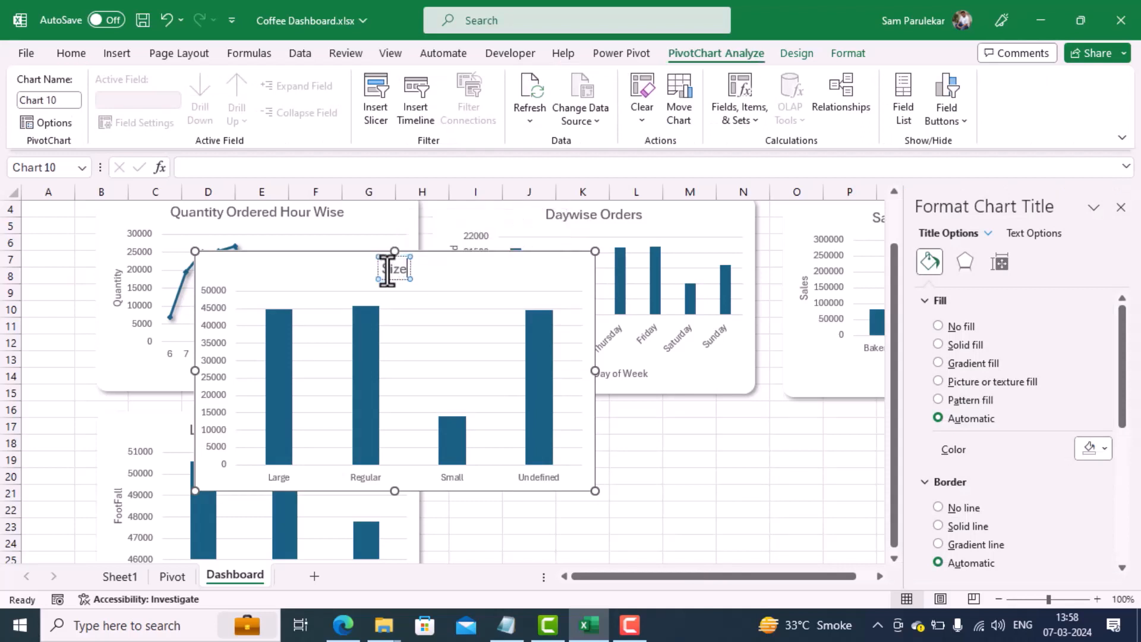
text(wise Orders la)
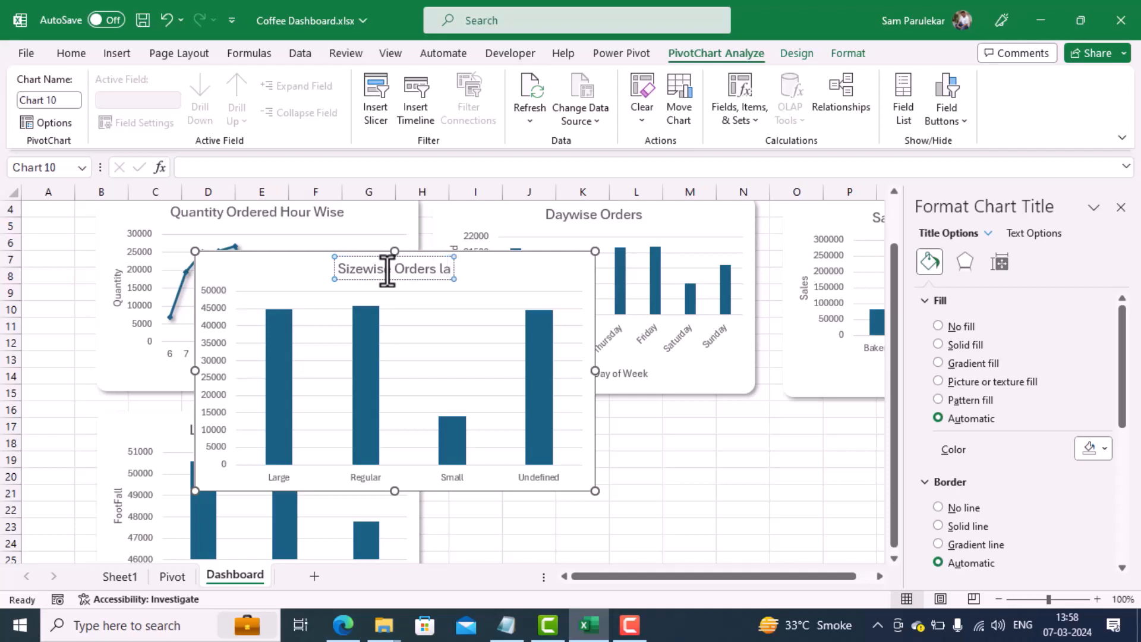
key(BackSpace)
key(BackSpace)
text(placed)
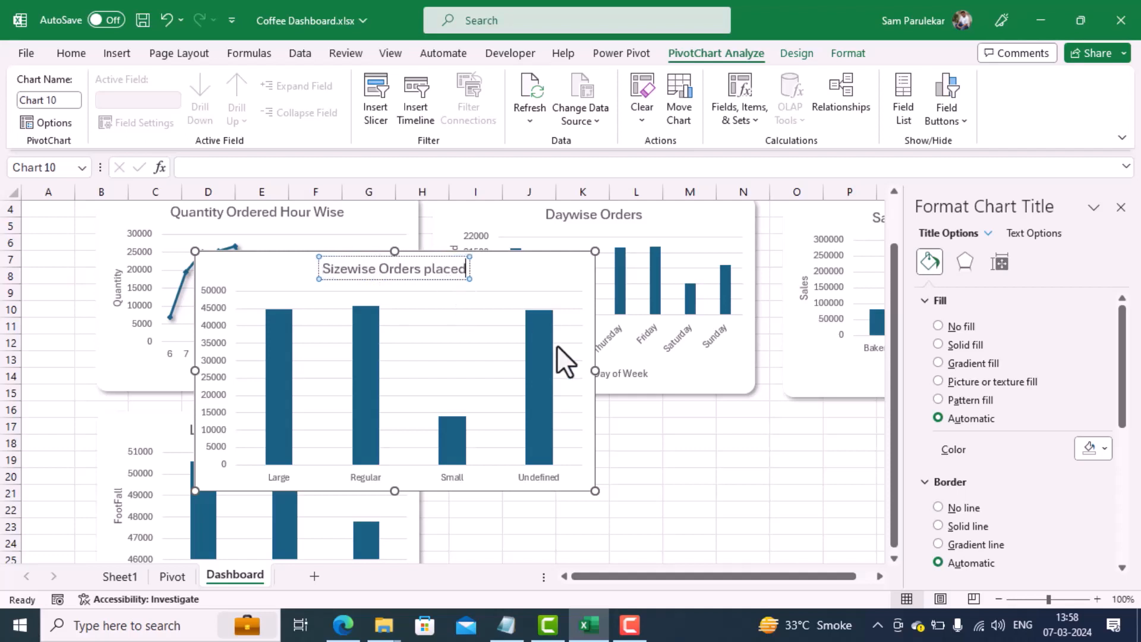
click(649, 446)
Step: Add axis titles to the Sizewise Orders placed chart and name the horizontal axis "Sizes"
click(570, 376)
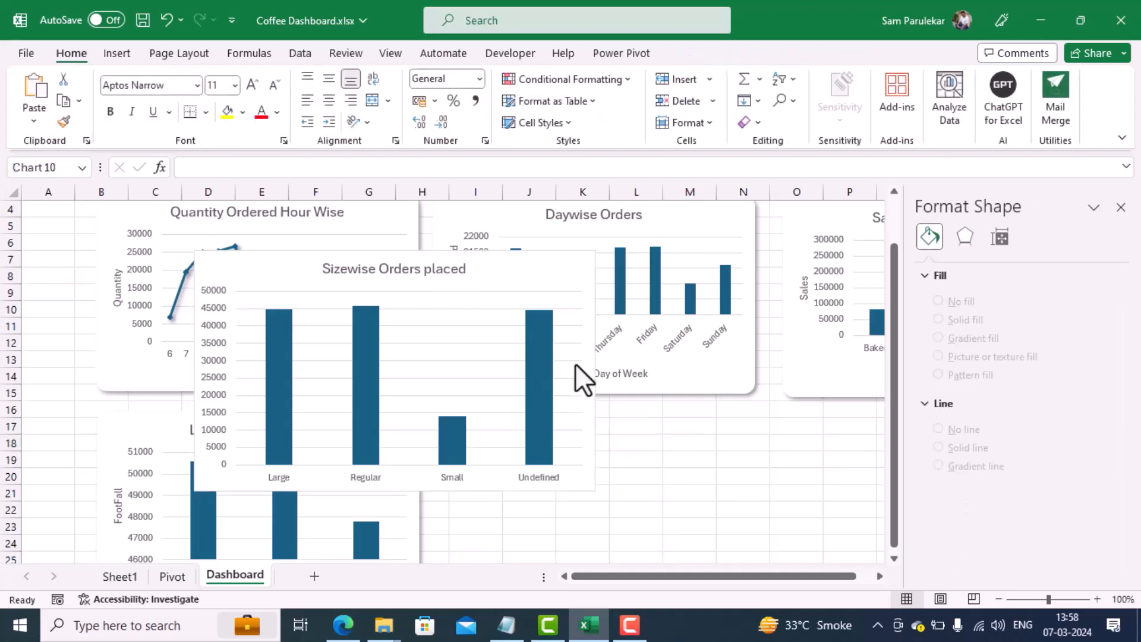
click(618, 261)
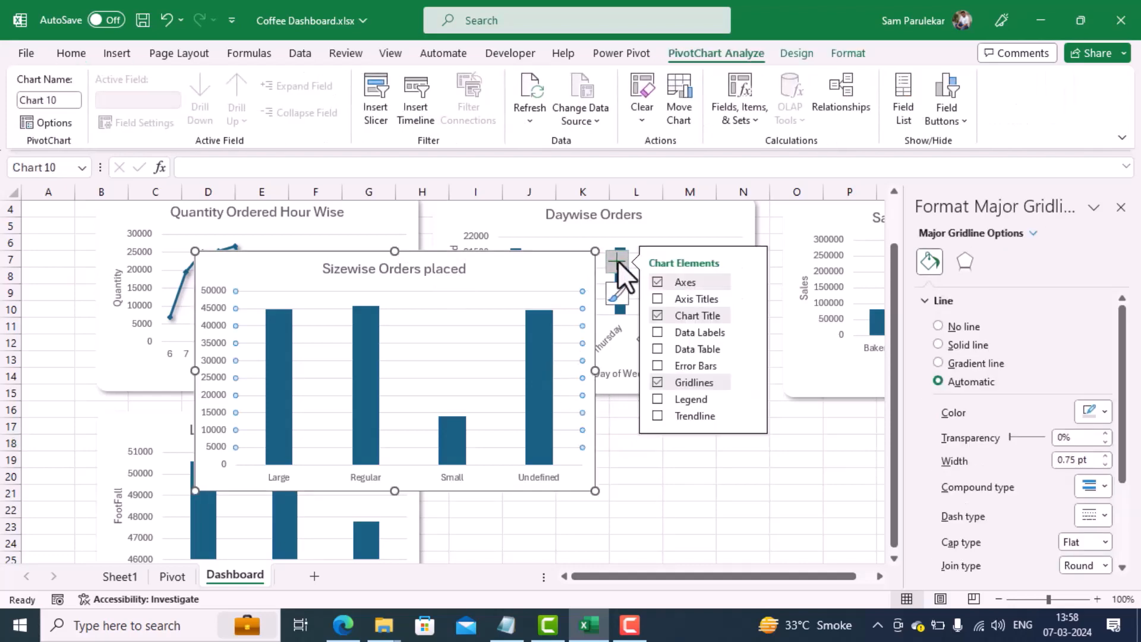
click(658, 299)
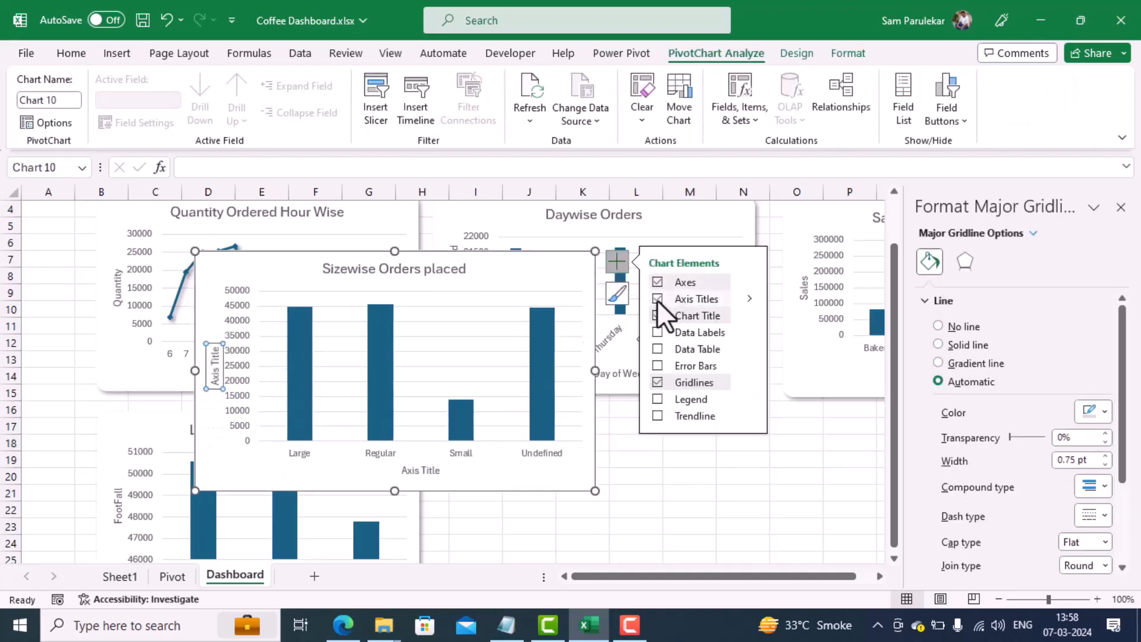
click(435, 474)
double_click(435, 474)
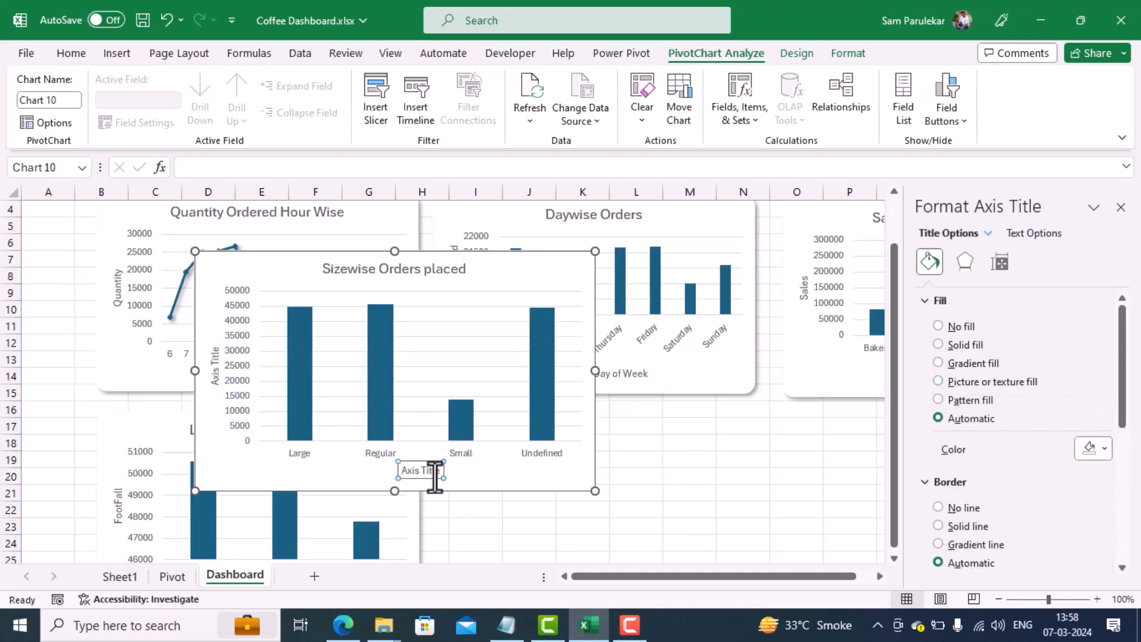
key(ctrl+a)
text(Siz)
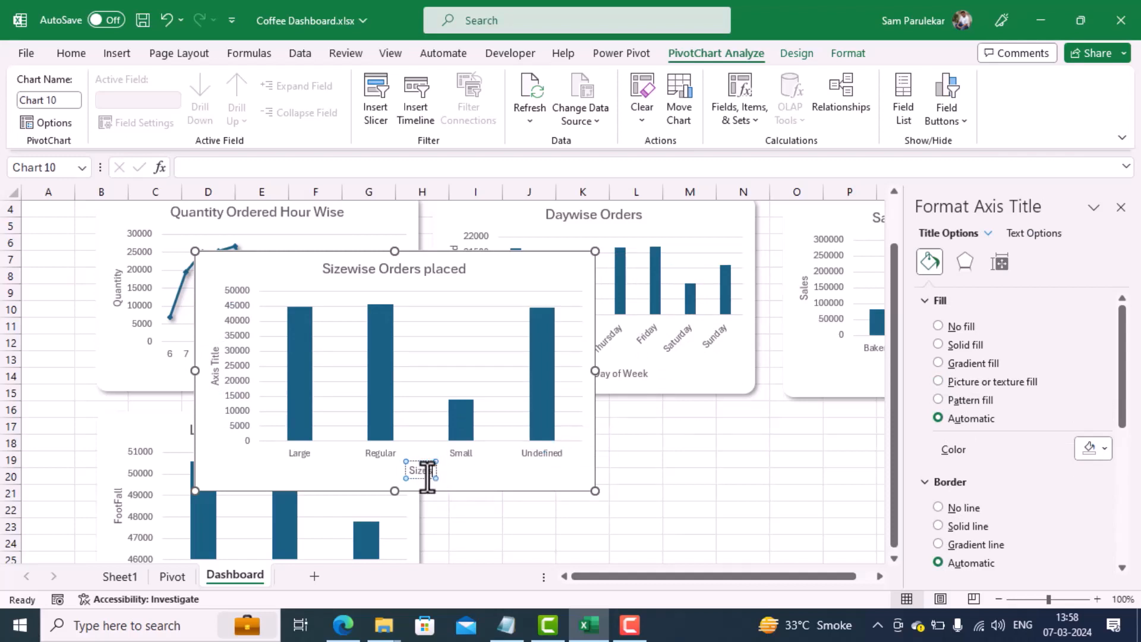
Step: Change the vertical axis title of the Sizewise Orders placed chart to "Orders Placed"
click(214, 379)
triple_click(213, 381)
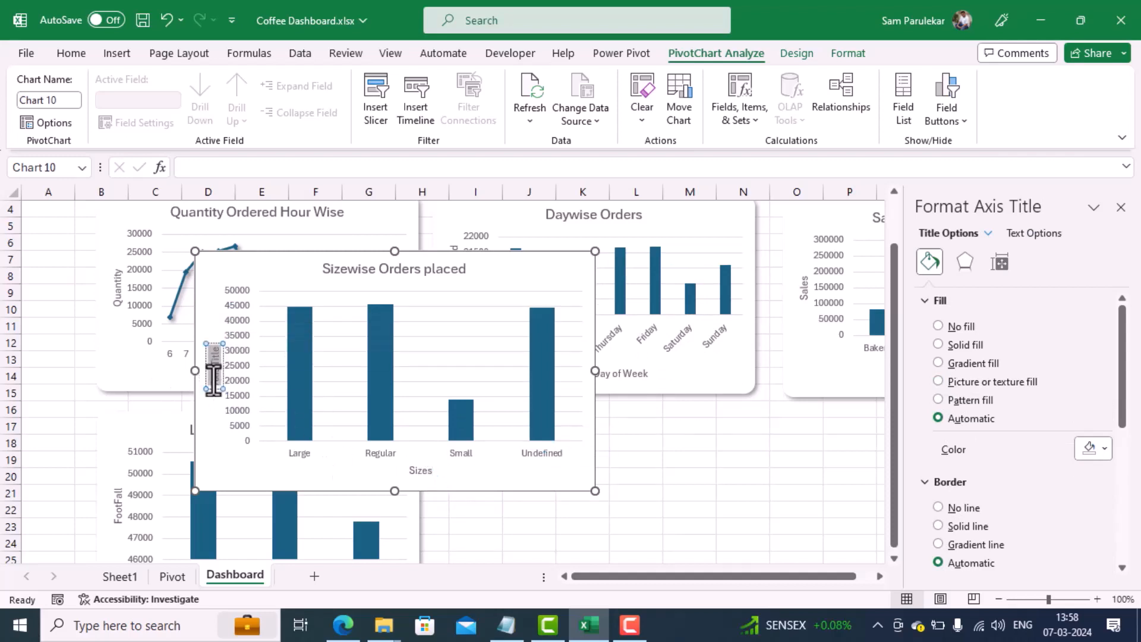
text(Orders)
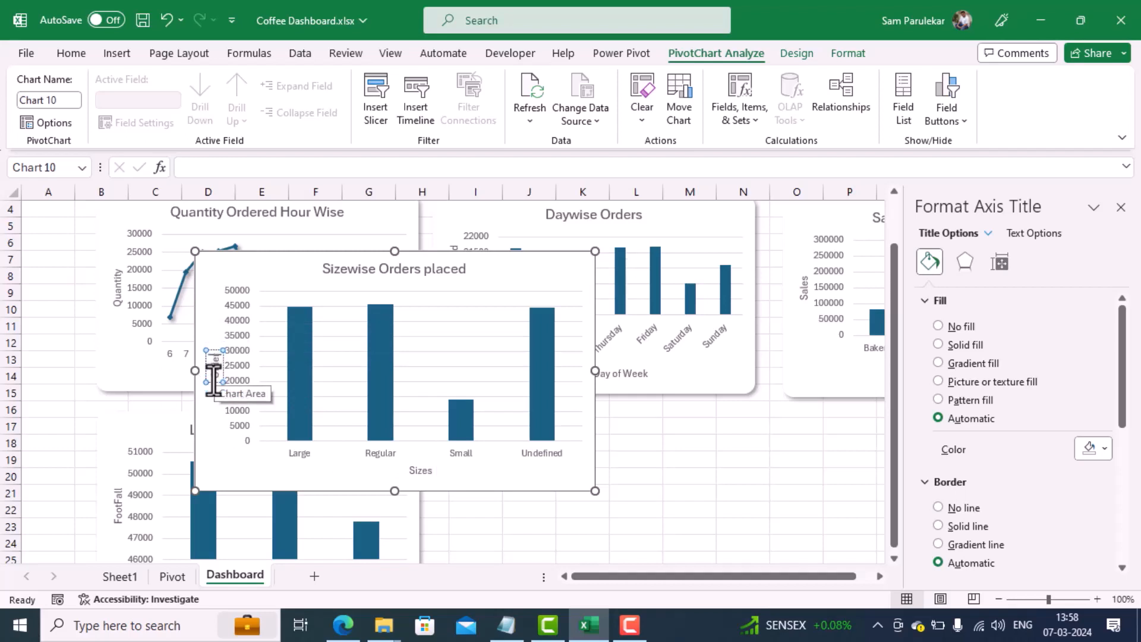
text( Placed)
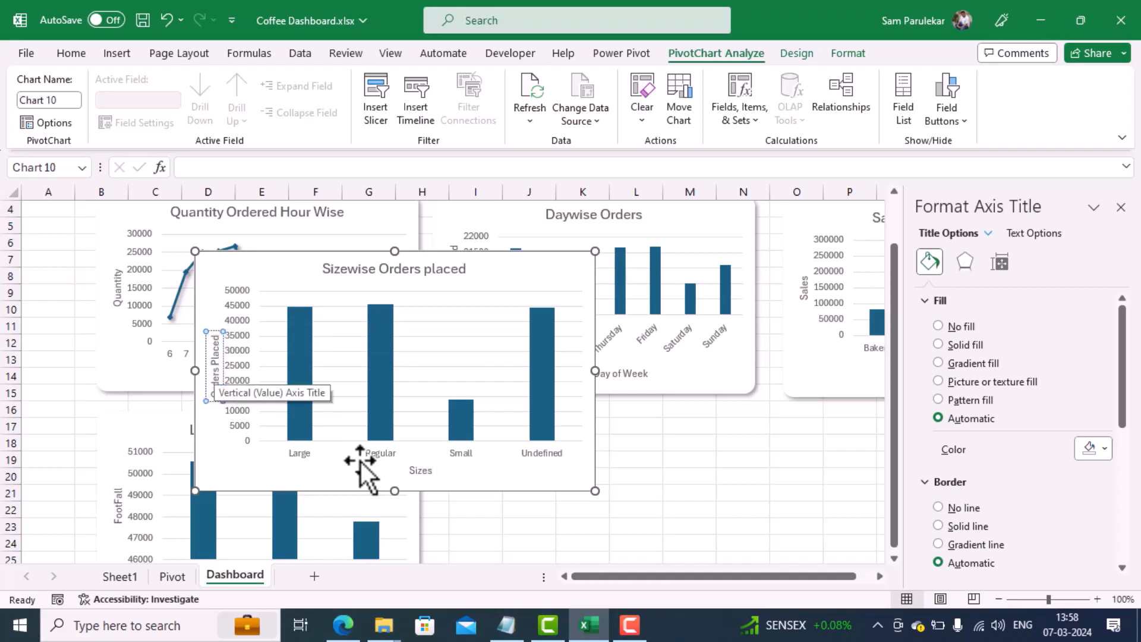
click(629, 493)
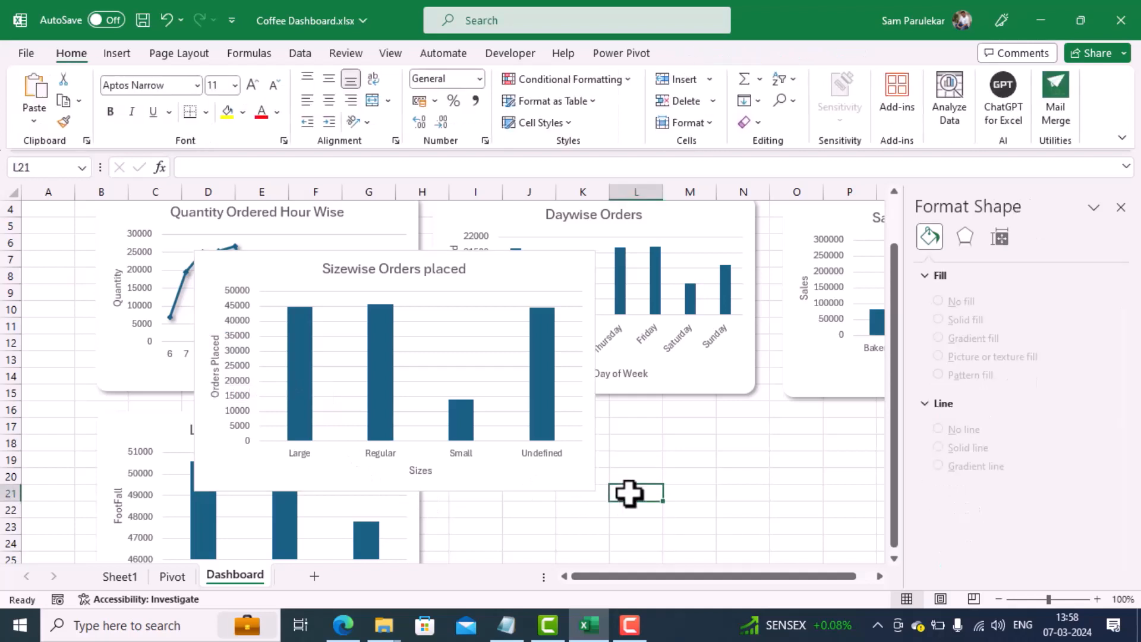
Step: Match the Sizewise Orders placed chart to the Daywise Orders chart's size by setting height 6.27 cm and width 10.21 cm
click(706, 380)
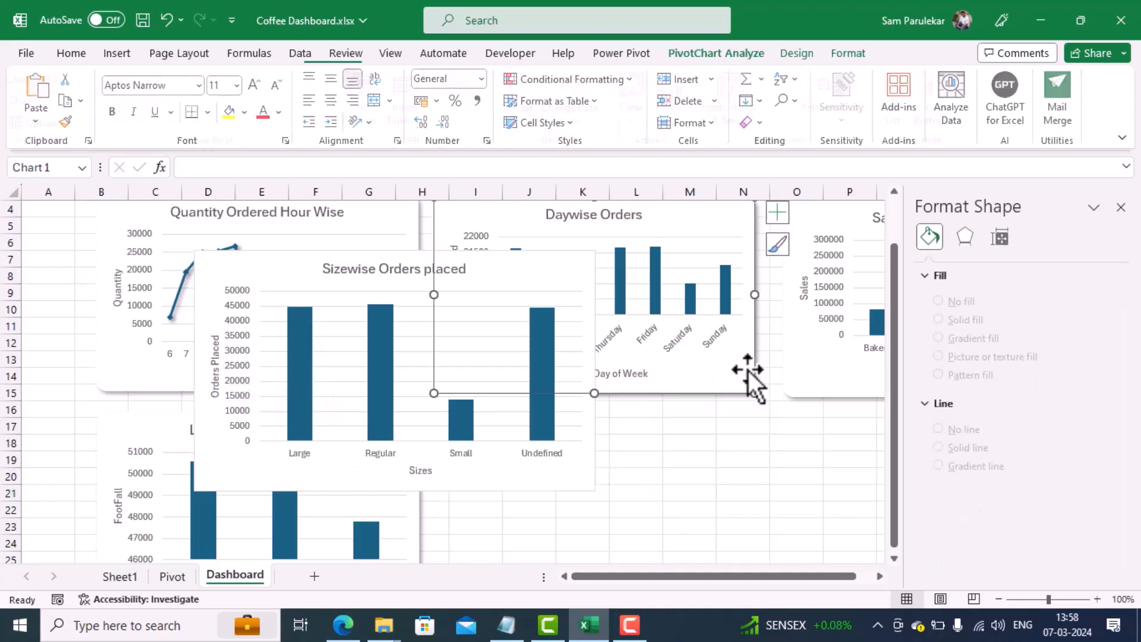
click(1001, 262)
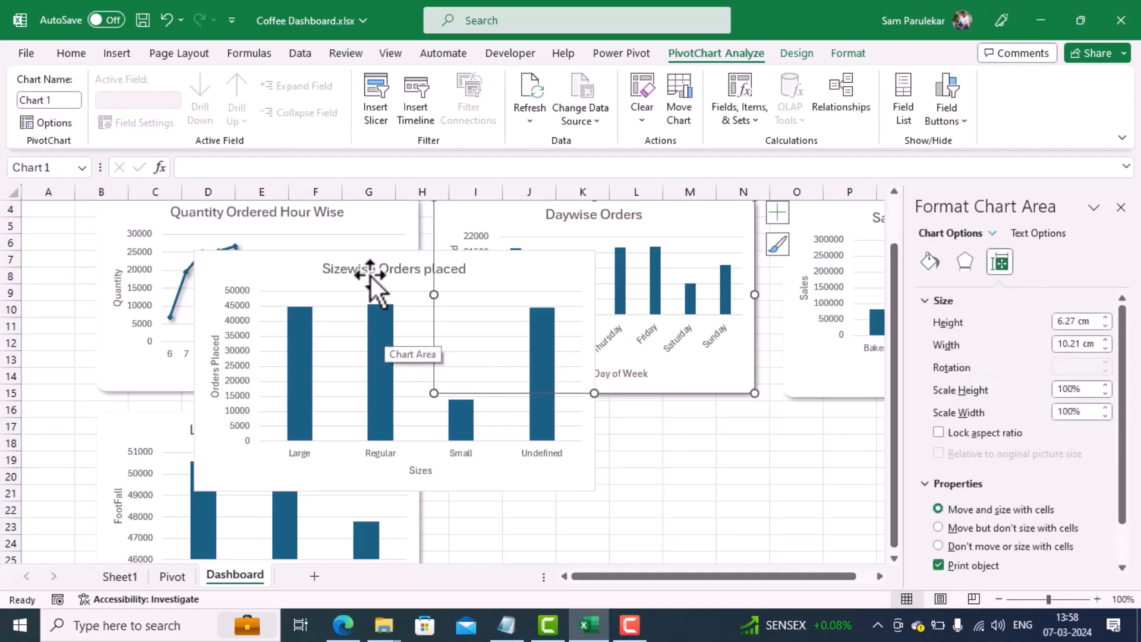
click(312, 260)
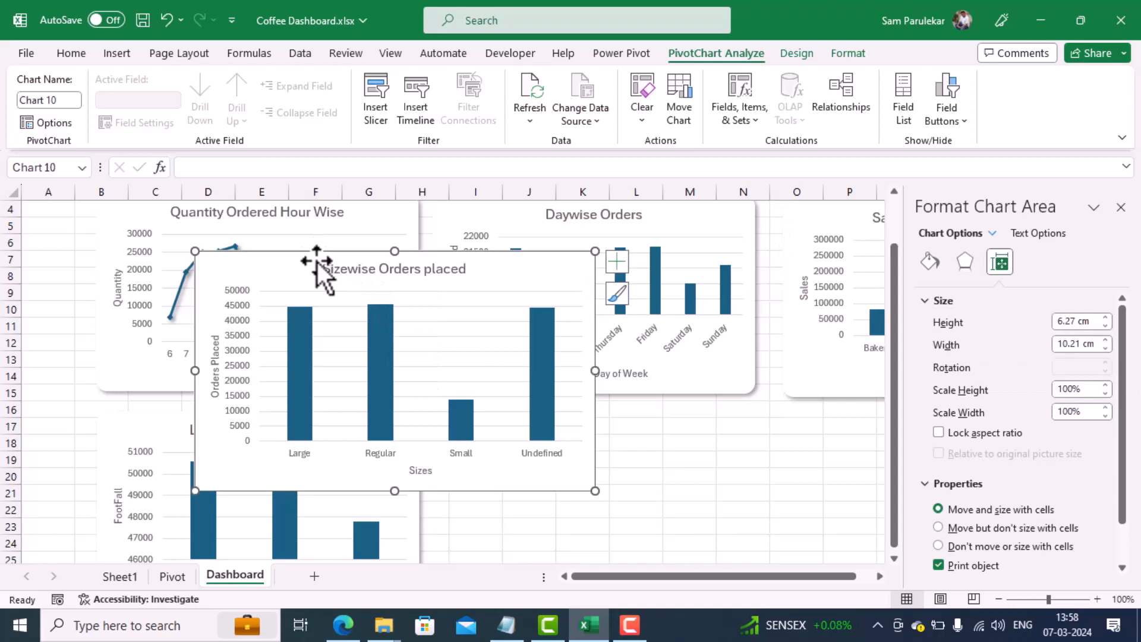
click(999, 267)
triple_click(1090, 325)
text(6.2)
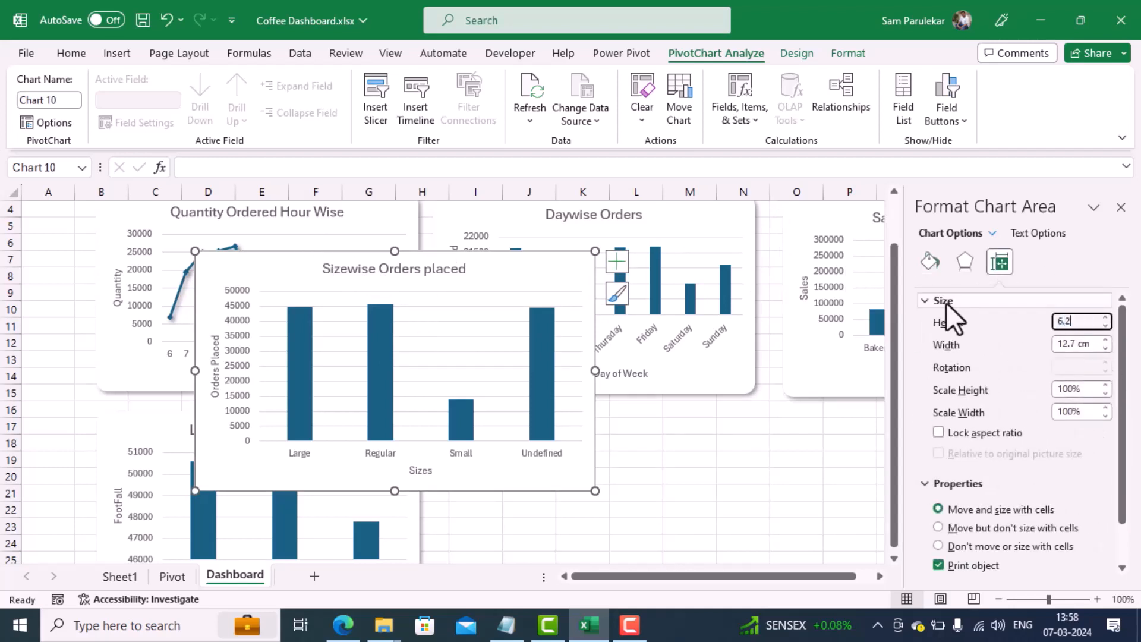
text(7)
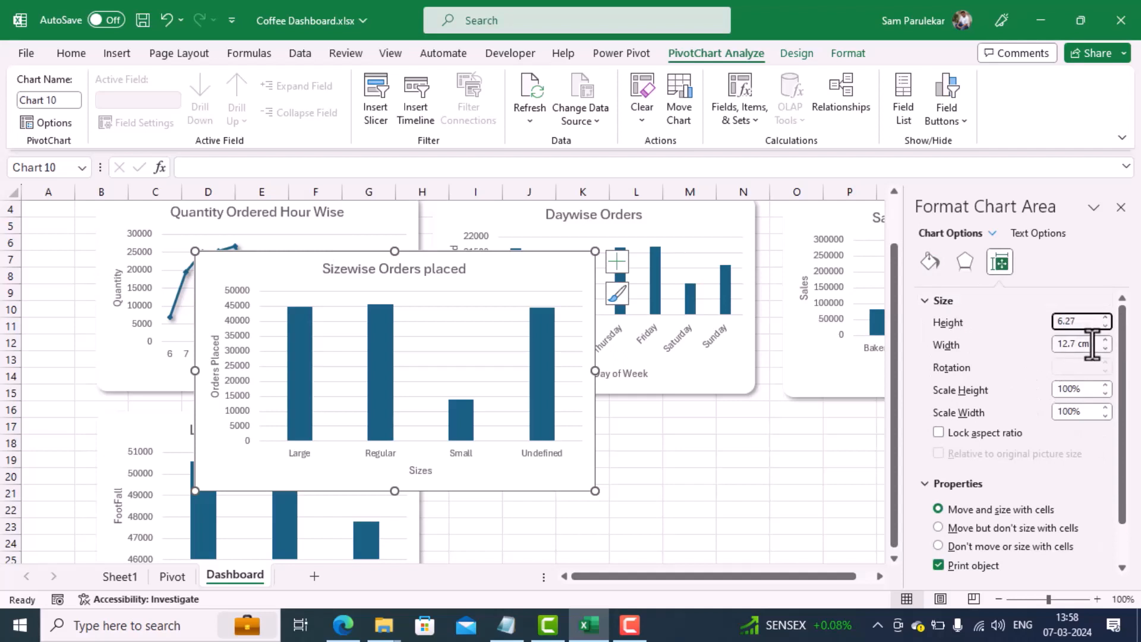
key(Tab)
text(10)
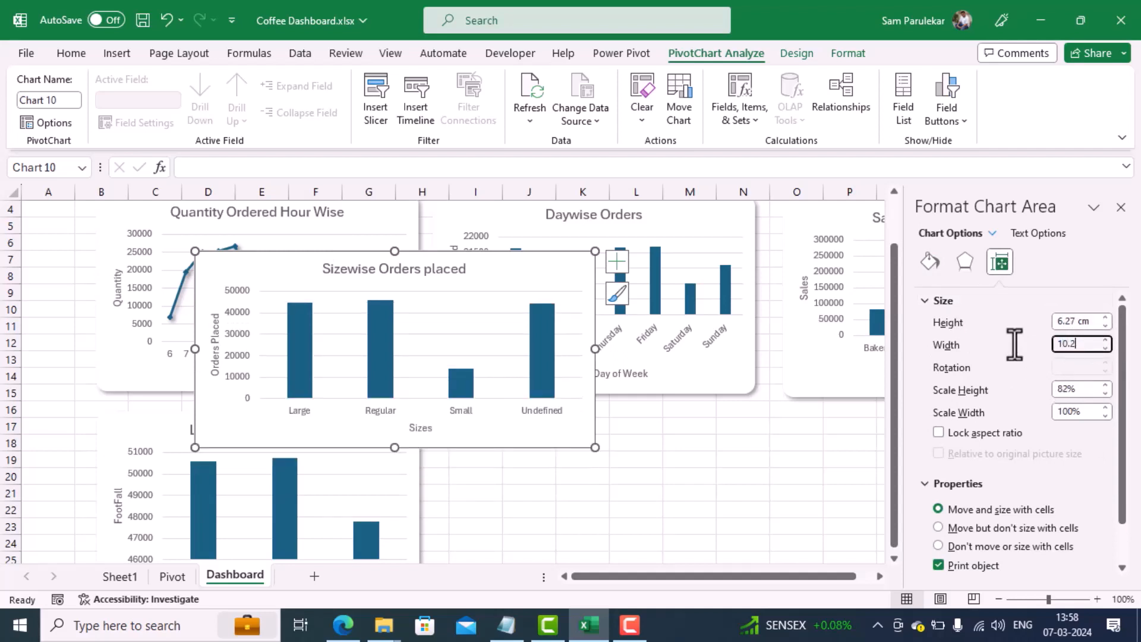
text(.21)
key(Return)
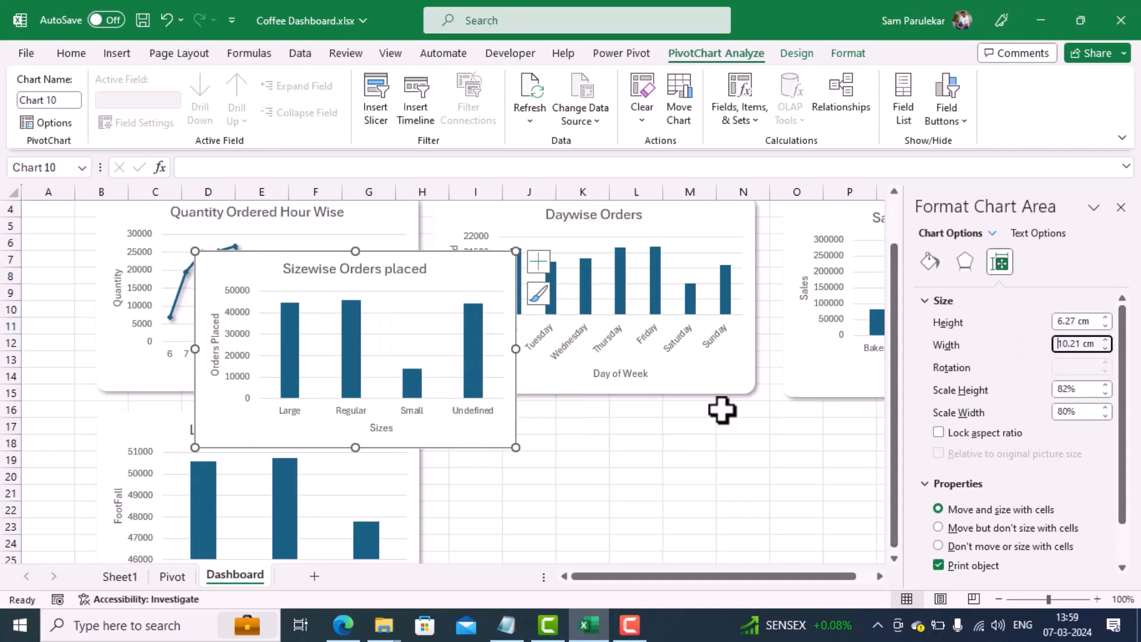
click(594, 461)
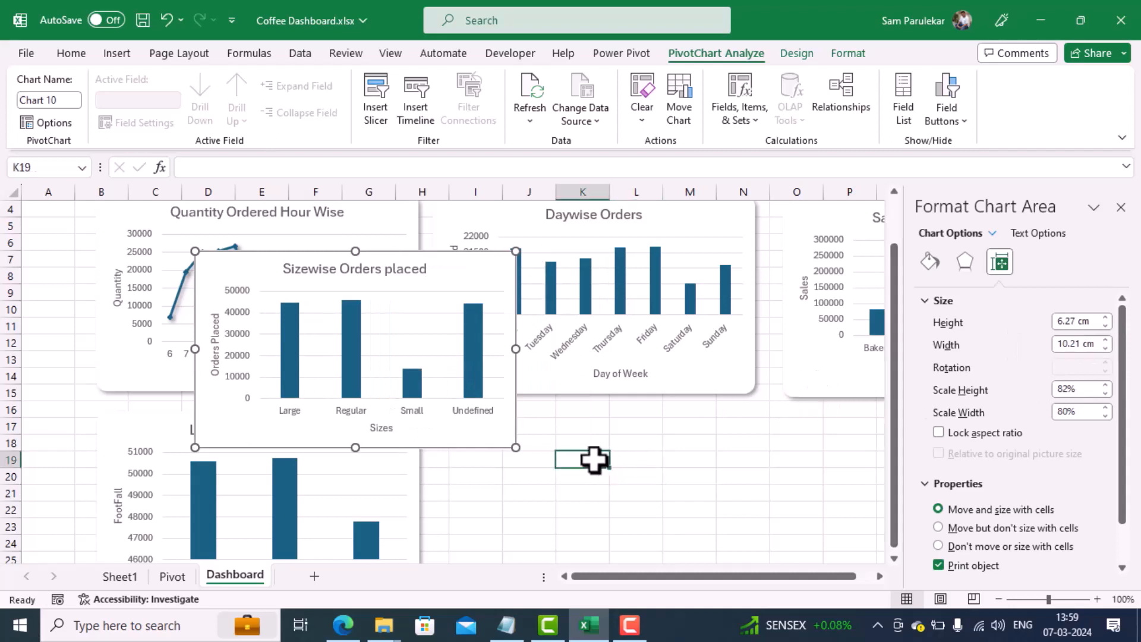
Step: Give the Sizewise Orders placed chart rounded corners and the first outer shadow preset, offset to the bottom right
click(440, 437)
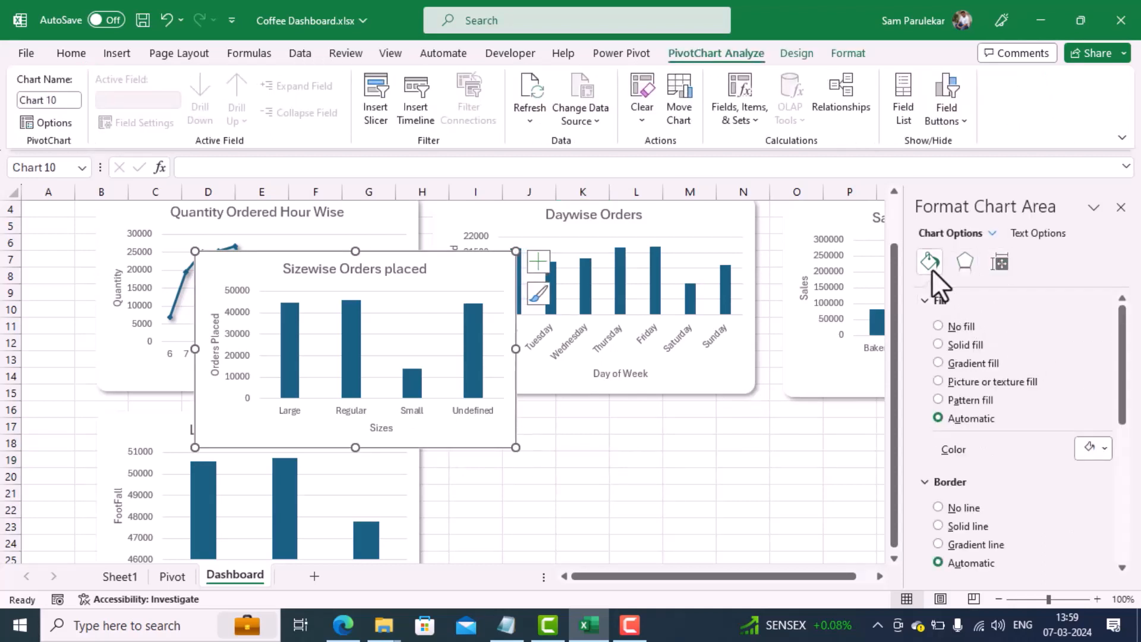
drag(1123, 413, 1099, 534)
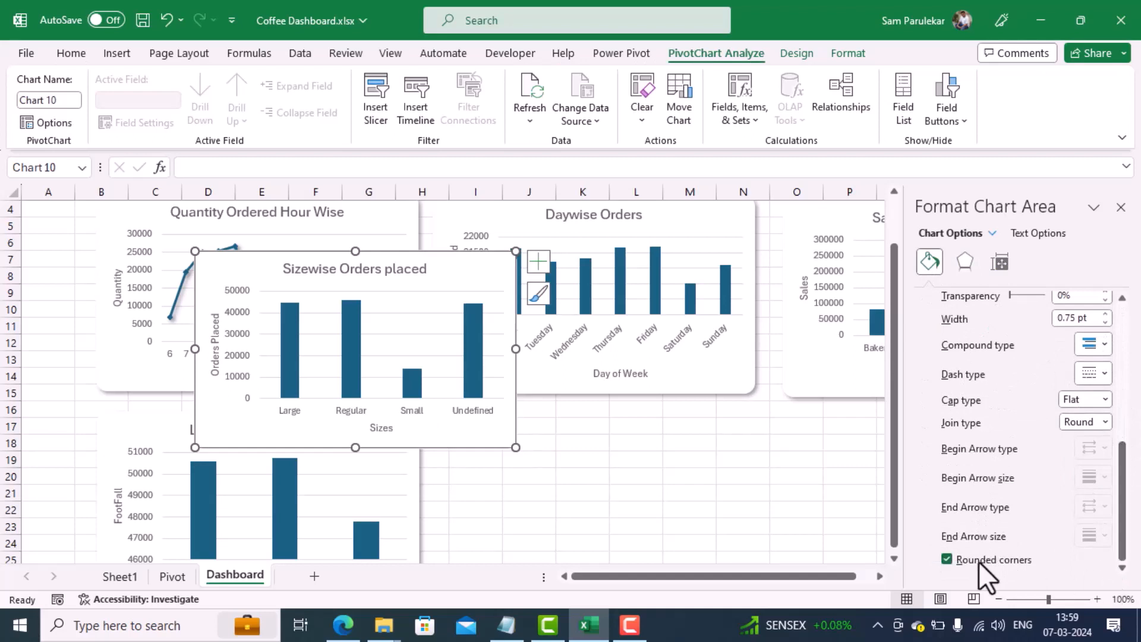
click(962, 262)
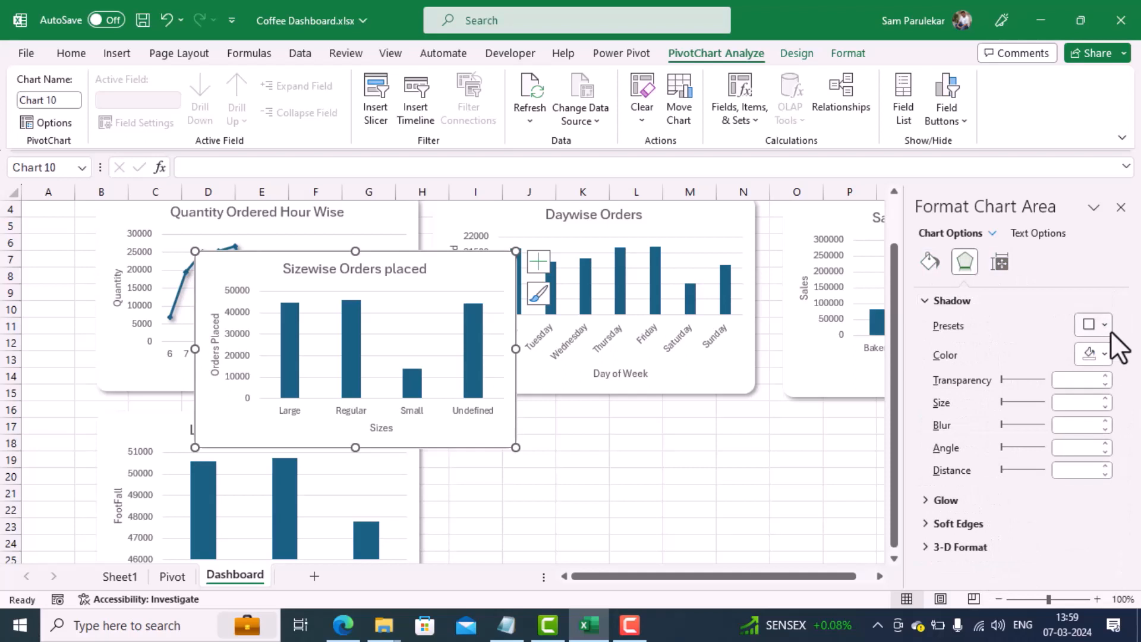
click(1110, 331)
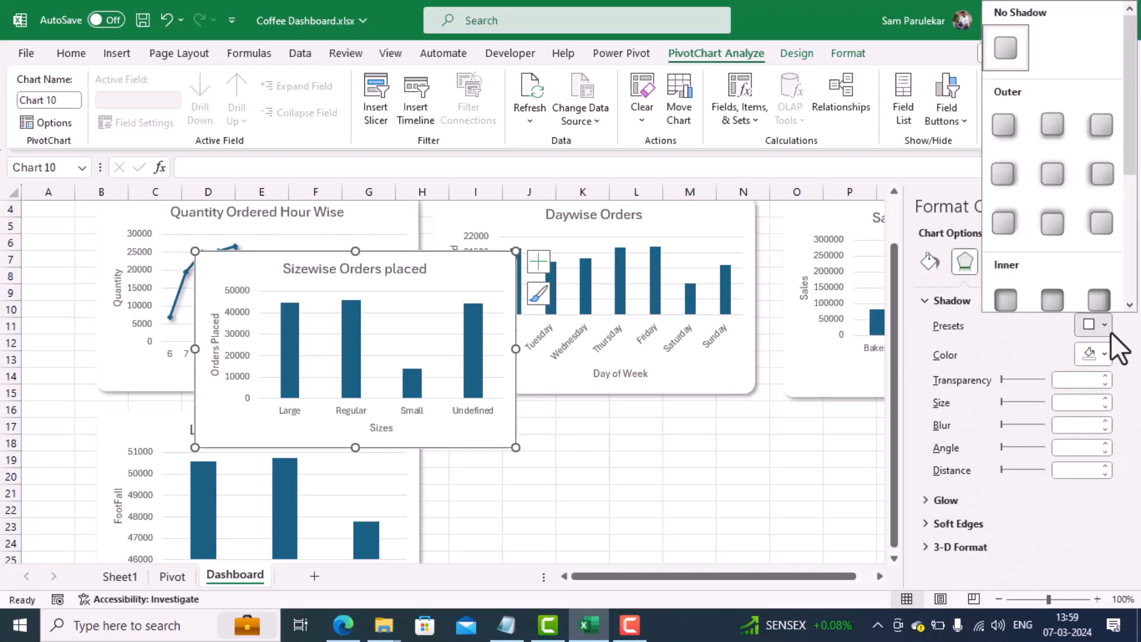
click(996, 127)
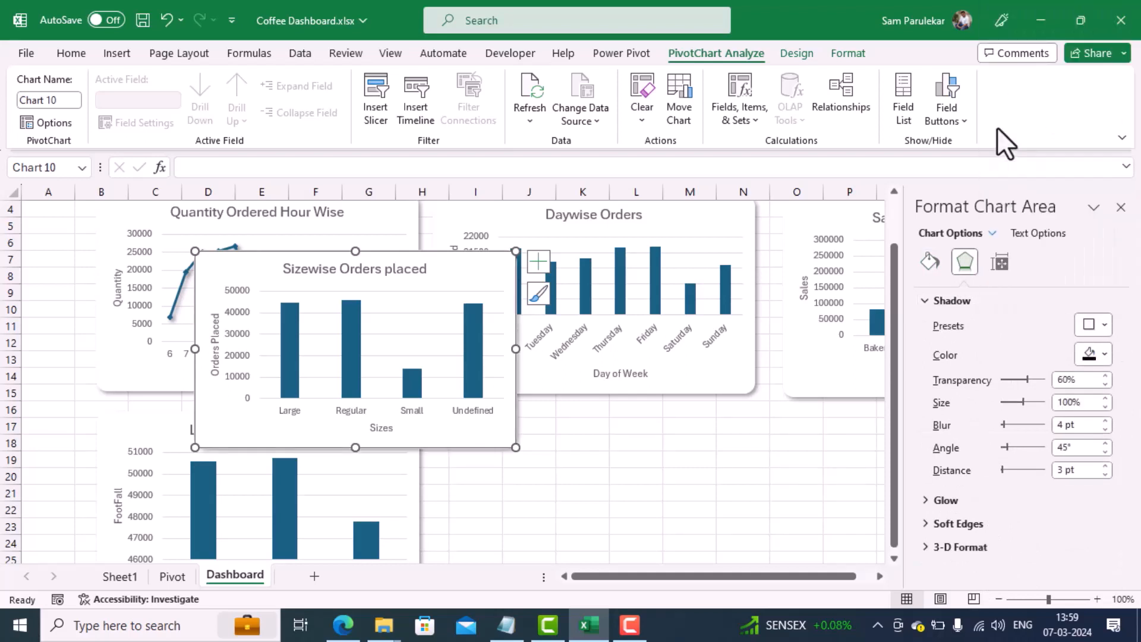
click(573, 421)
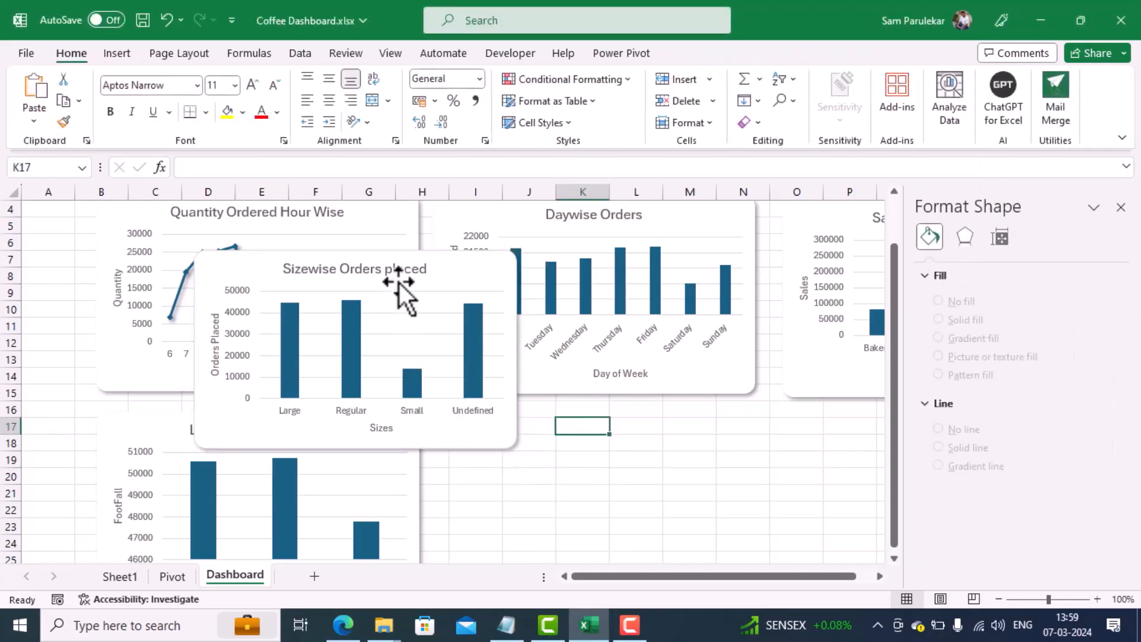
Step: Set the border of the Sizewise Orders placed chart to no line
click(462, 270)
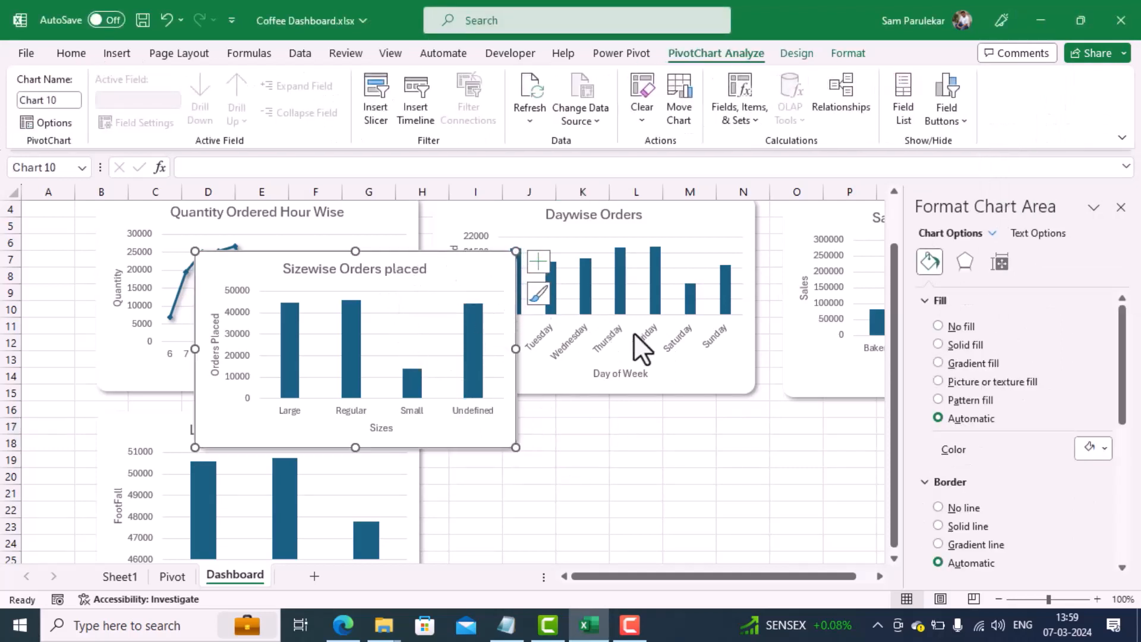
click(944, 507)
click(707, 514)
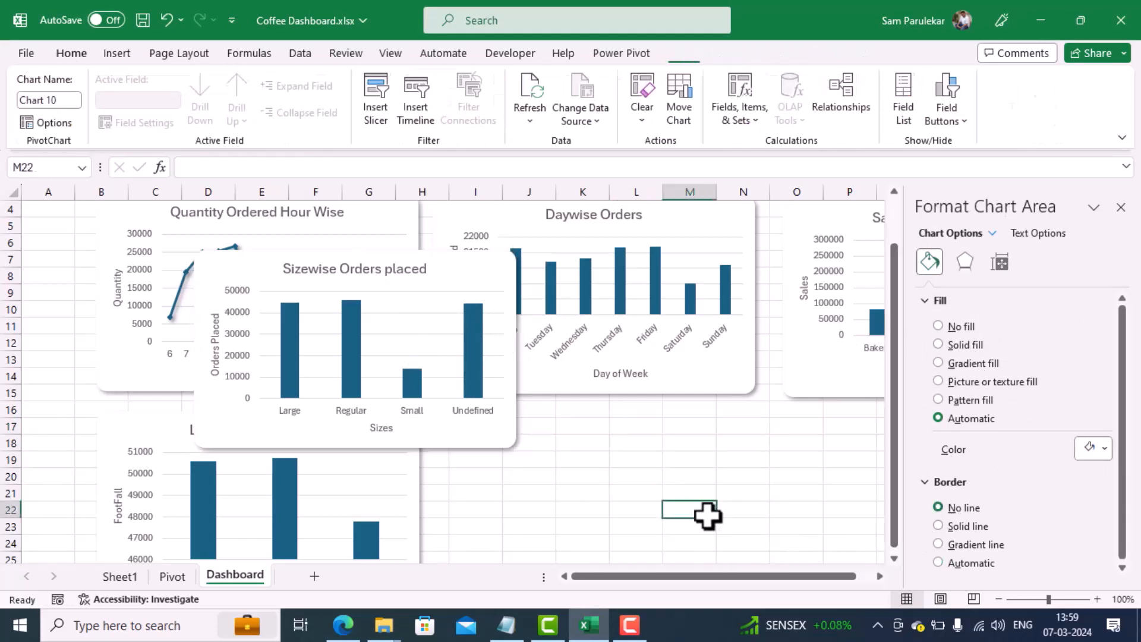
Step: Check the border settings of the Daywise Orders and sales charts, and set the Location Wise Footfall plot area border to no line
click(706, 387)
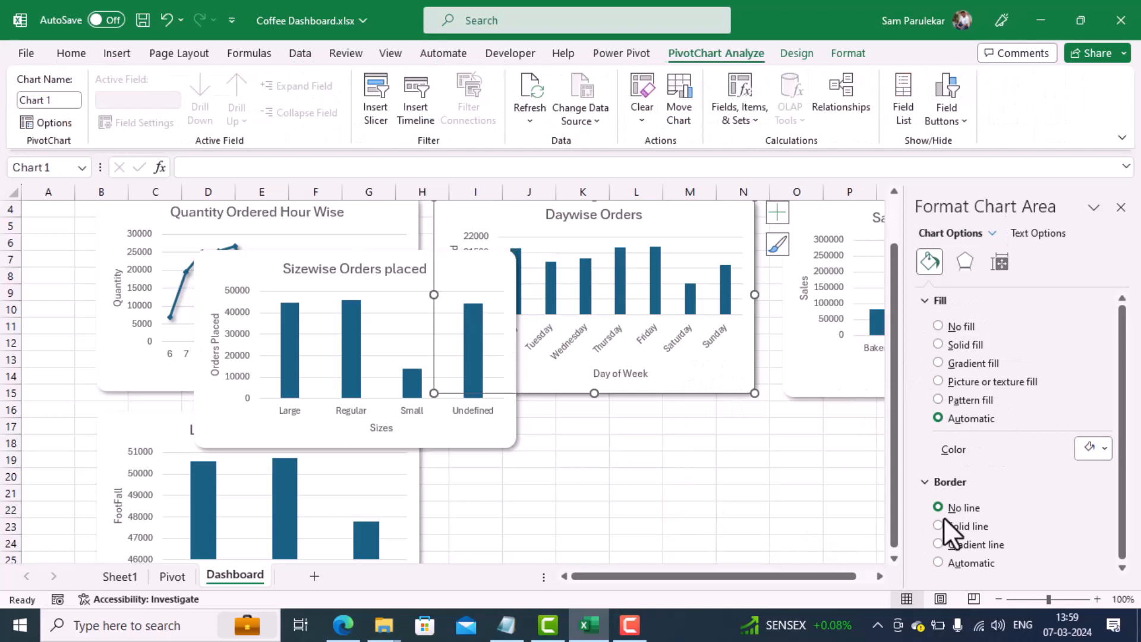
click(875, 396)
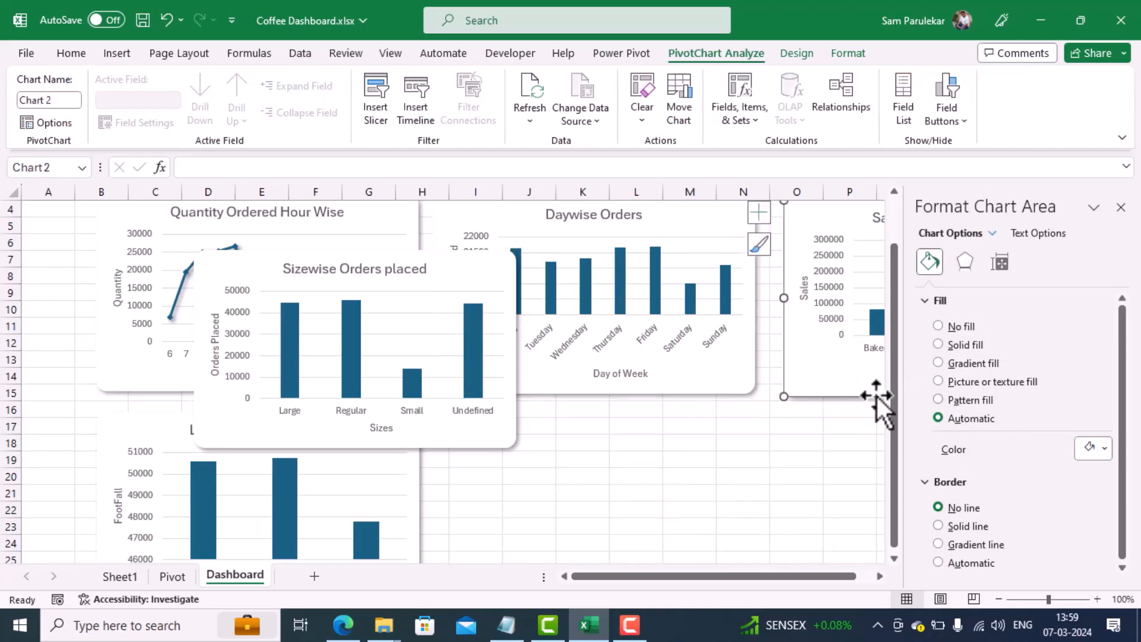
click(423, 512)
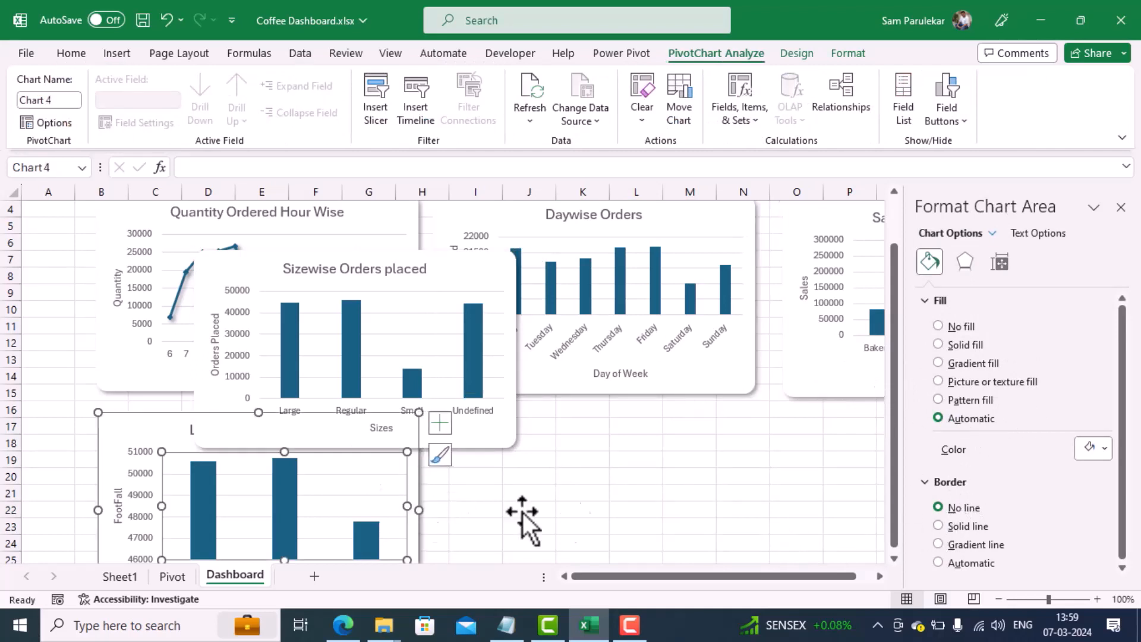
click(949, 506)
click(692, 507)
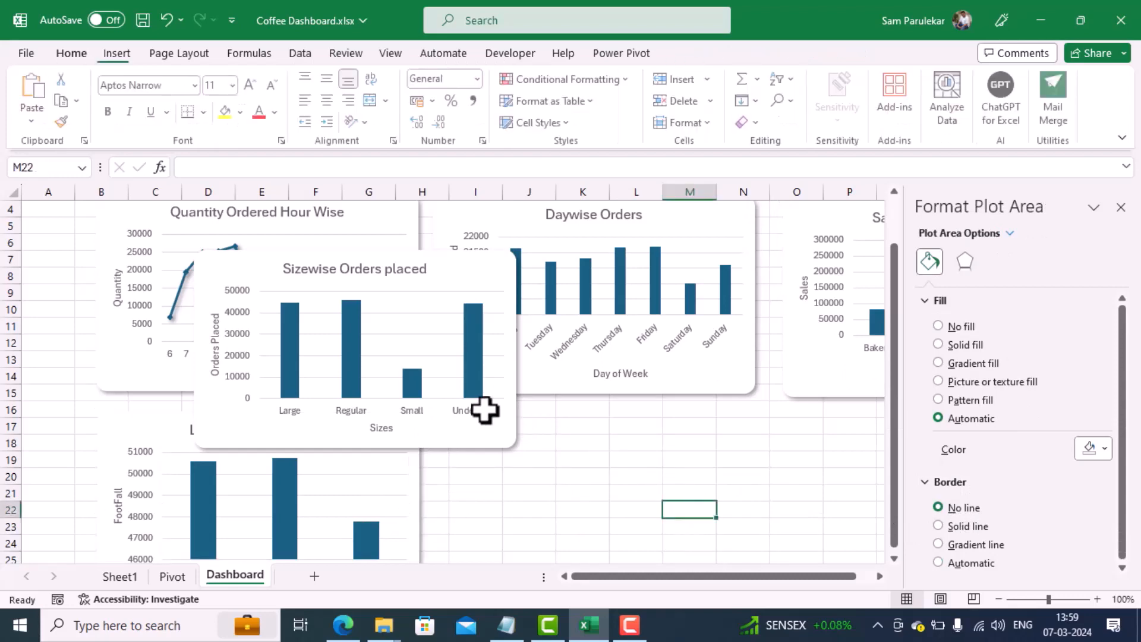
Step: Move the Sizewise Orders placed chart beside the Location Wise Footfall chart, directly below the Daywise Orders chart
click(485, 410)
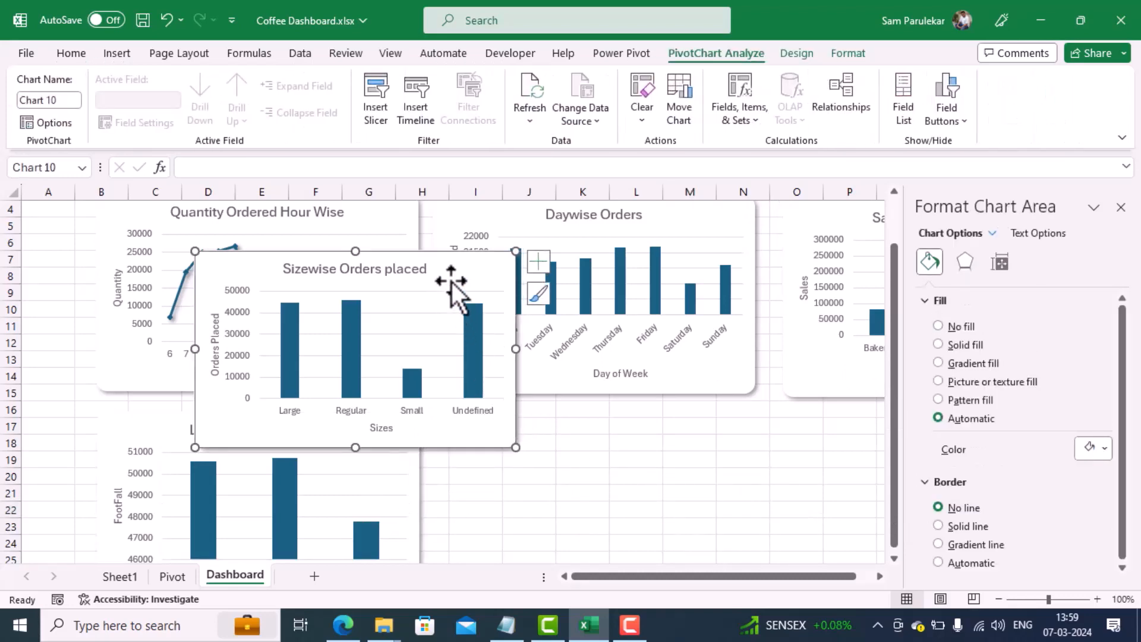
drag(451, 280, 687, 443)
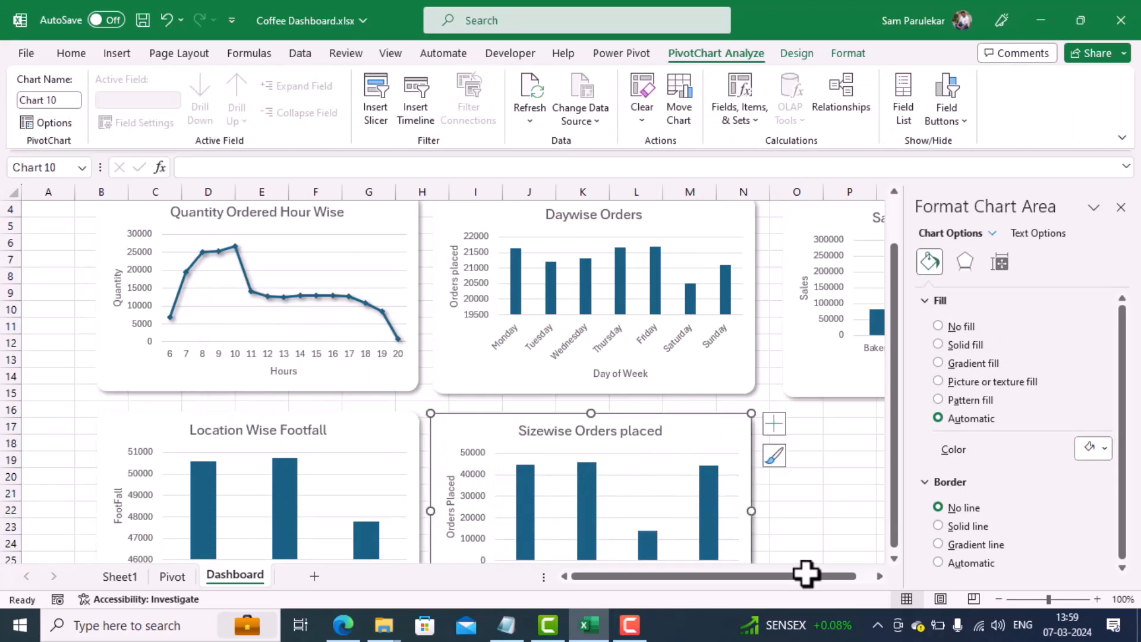
scroll(815, 496, down, 3)
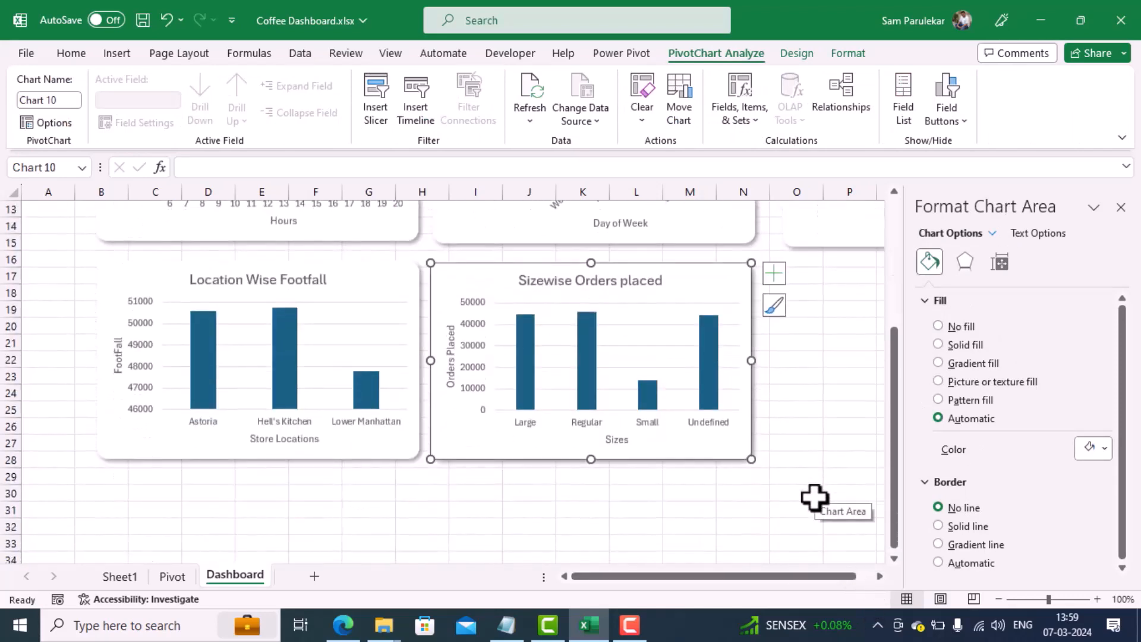
scroll(814, 496, up, 1)
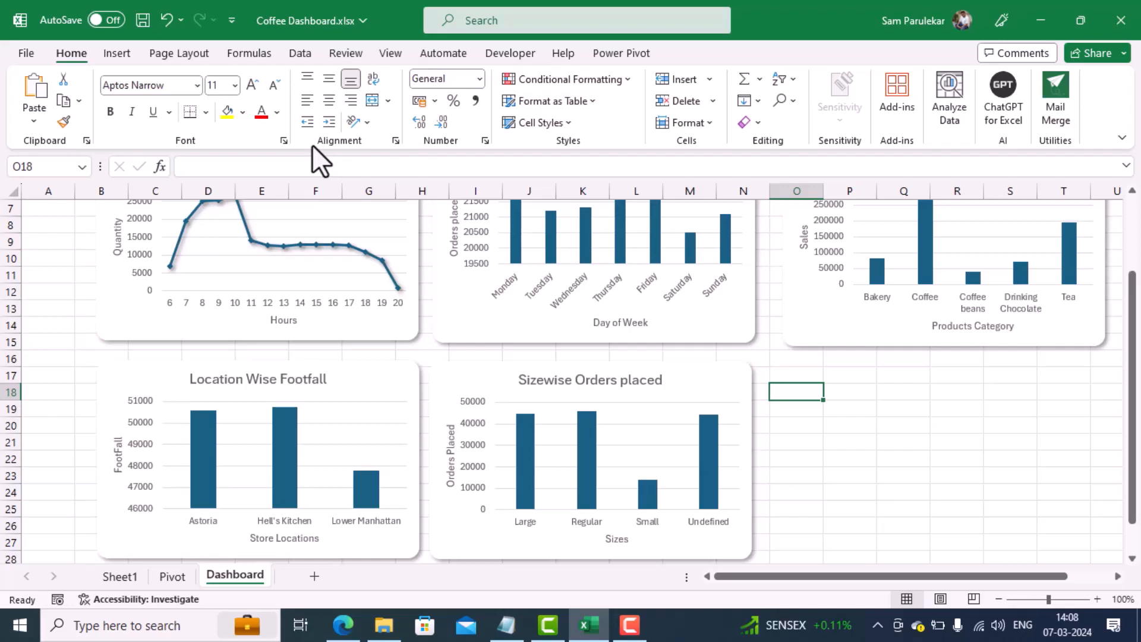
Step: Insert a PivotTable from the data model at cell J15 of the Pivot sheet, below the size summary
click(168, 580)
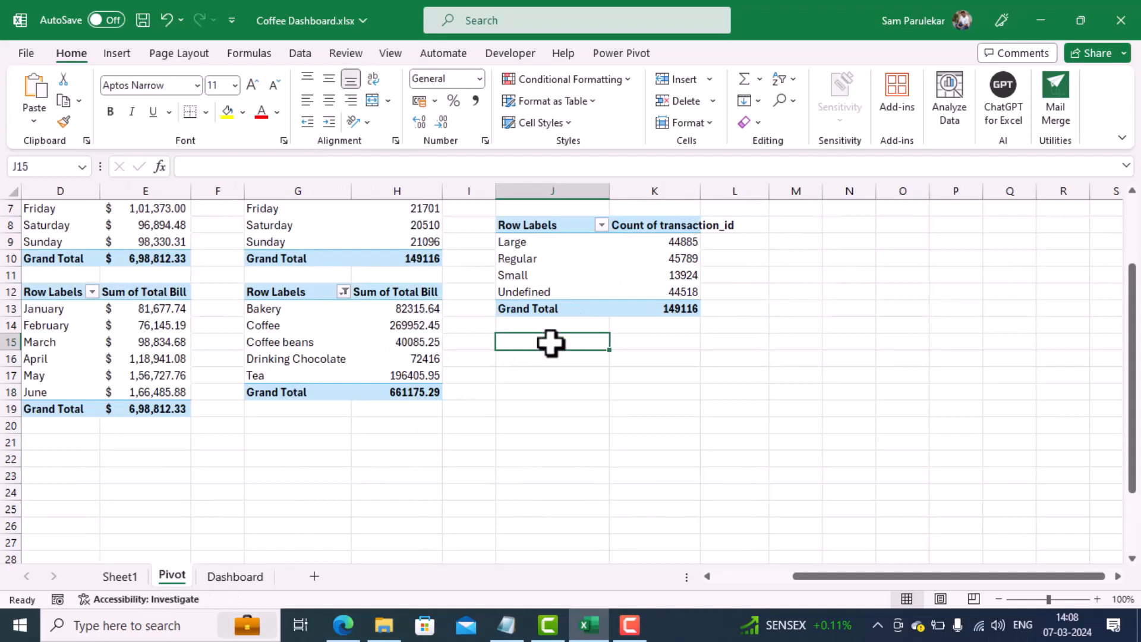
click(116, 49)
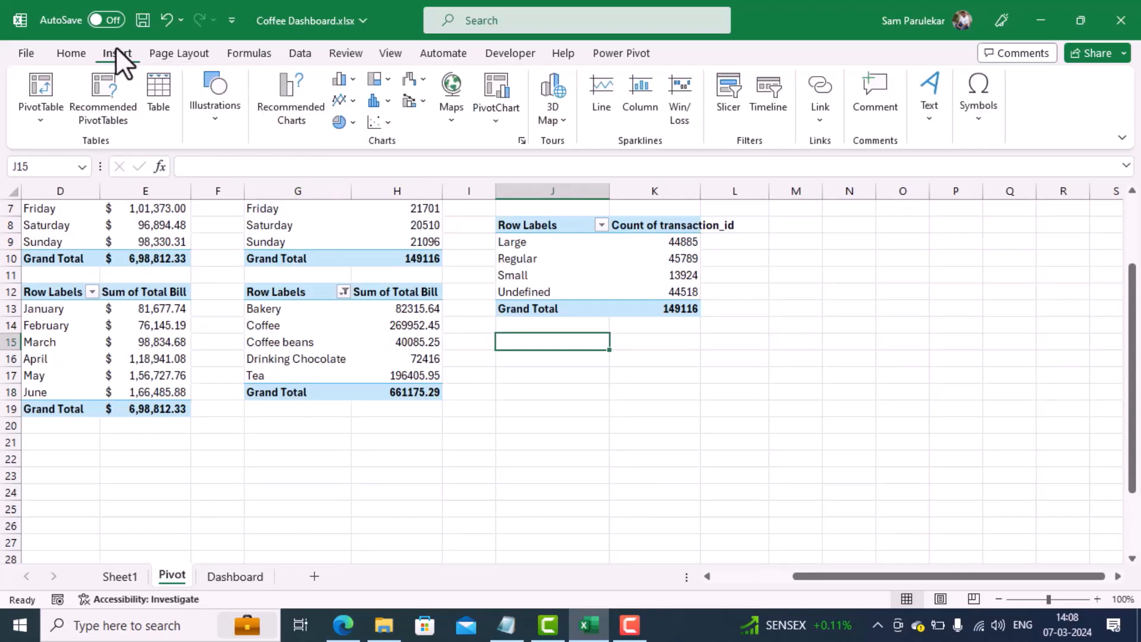
click(40, 118)
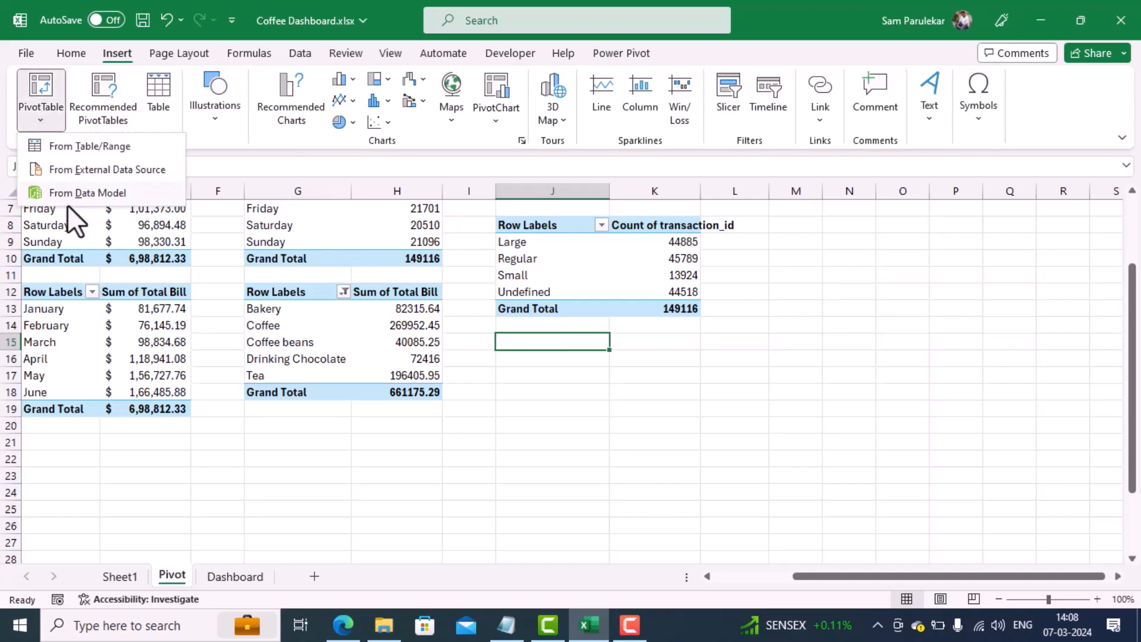
click(74, 191)
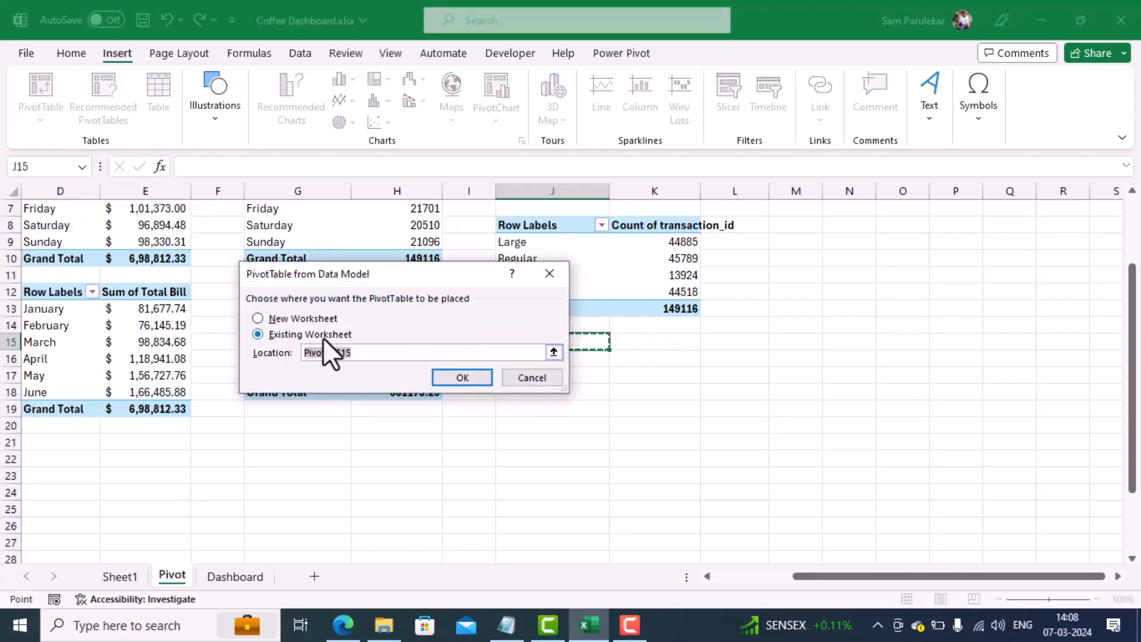
click(463, 378)
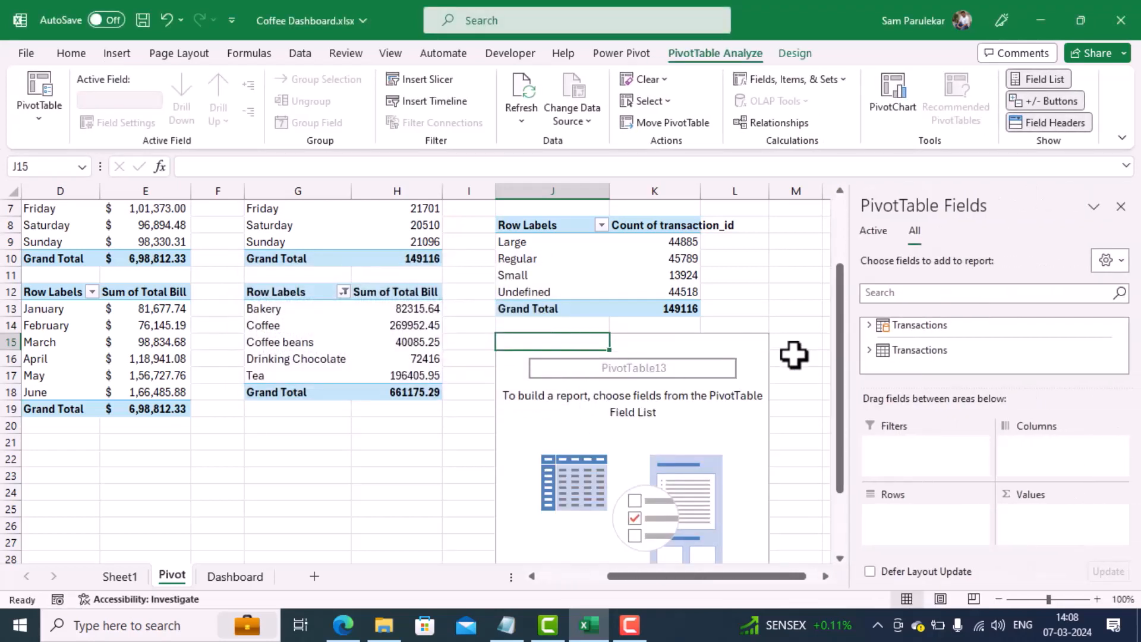
Step: Use product_category from the first Transactions table as the row field of the new PivotTable
click(870, 325)
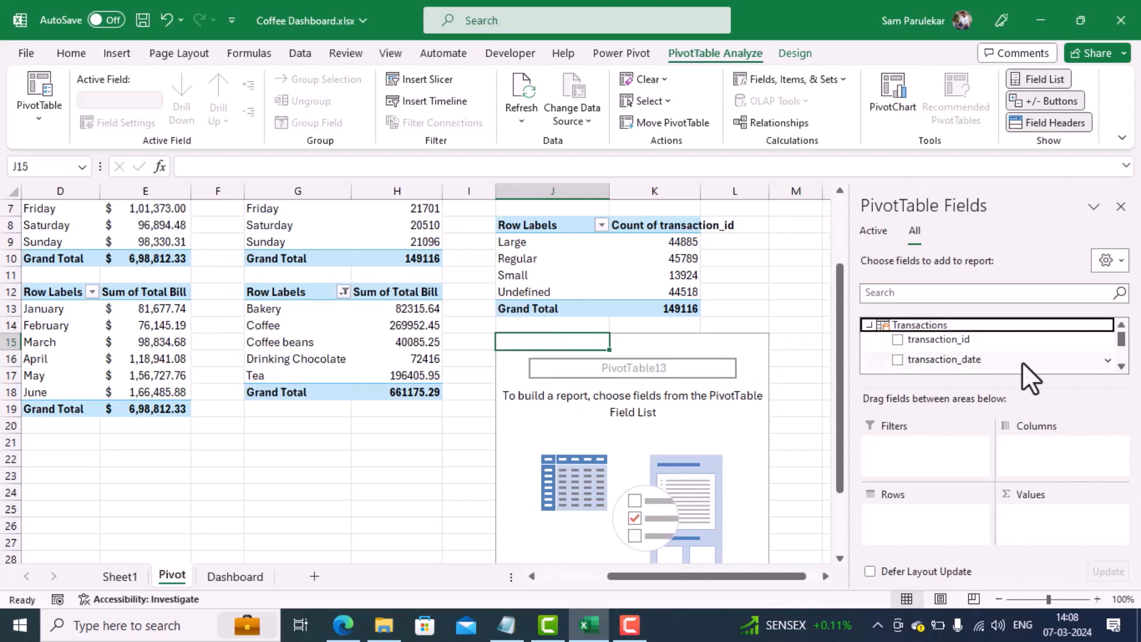
scroll(1123, 351, down, 3)
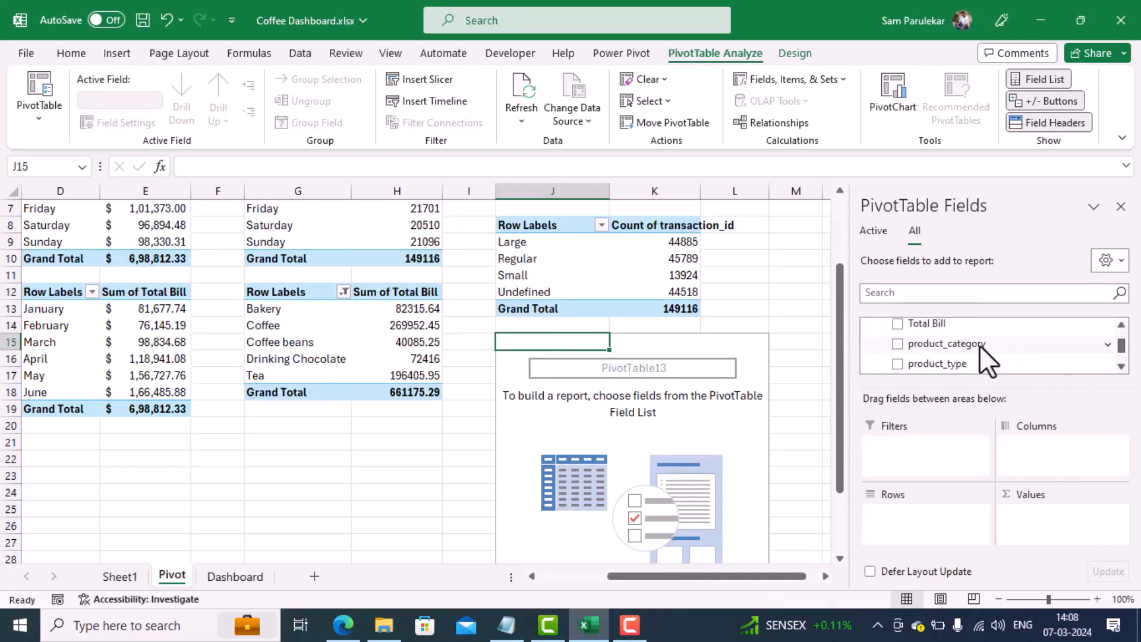
drag(979, 349, 921, 517)
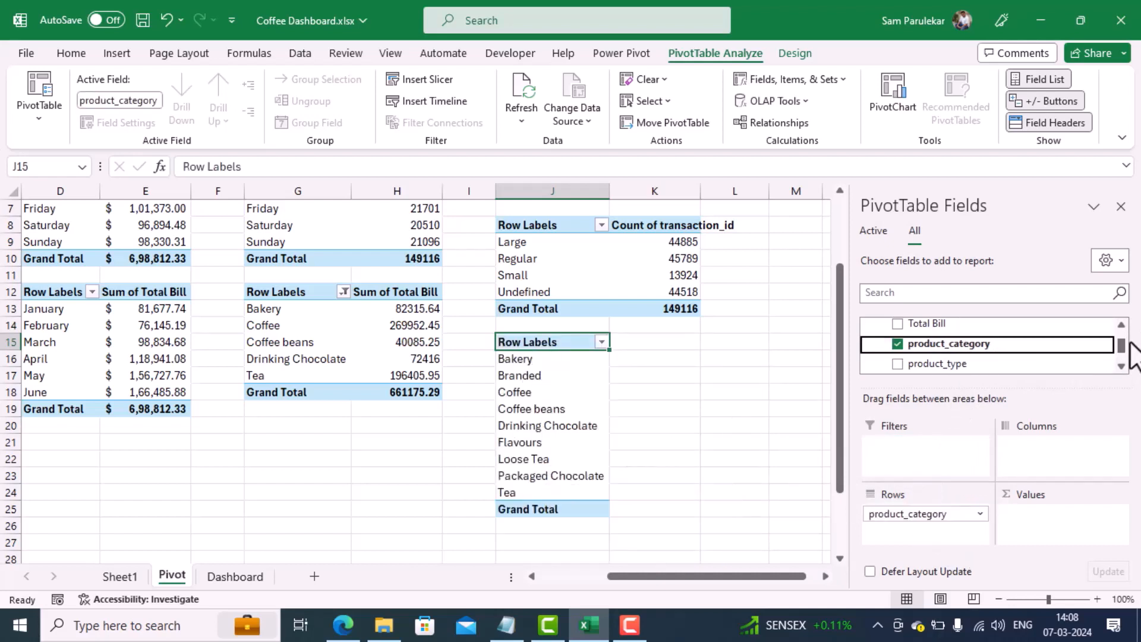
Step: Add Total Bill to the values of the product_category PivotTable so it is summed per category
scroll(1122, 366, down, 3)
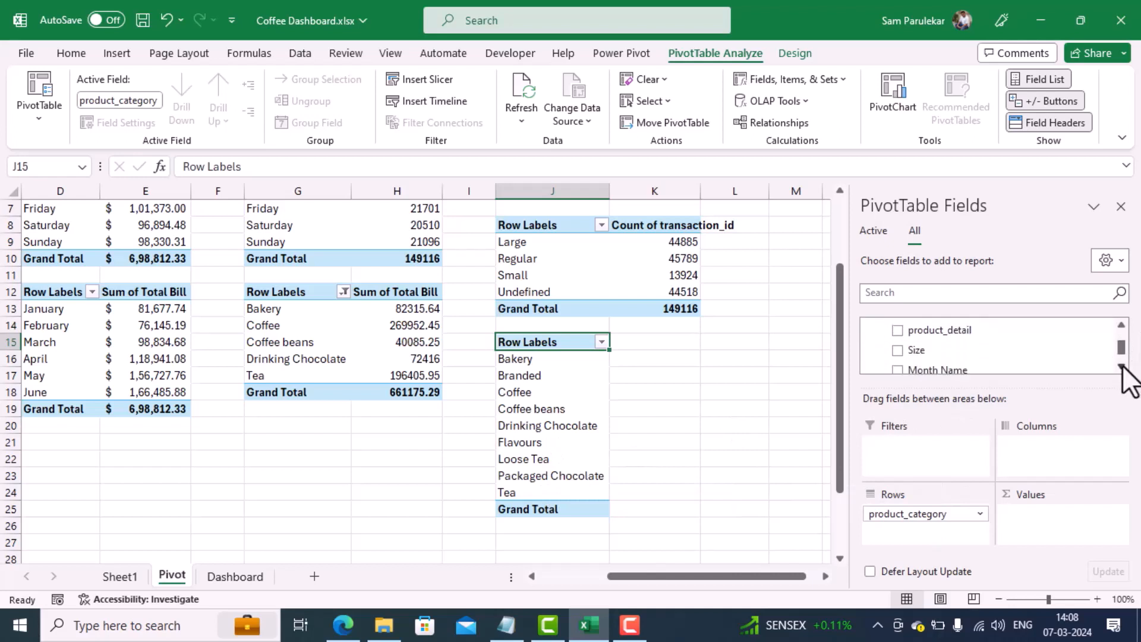
drag(1120, 350, 1121, 341)
click(1121, 367)
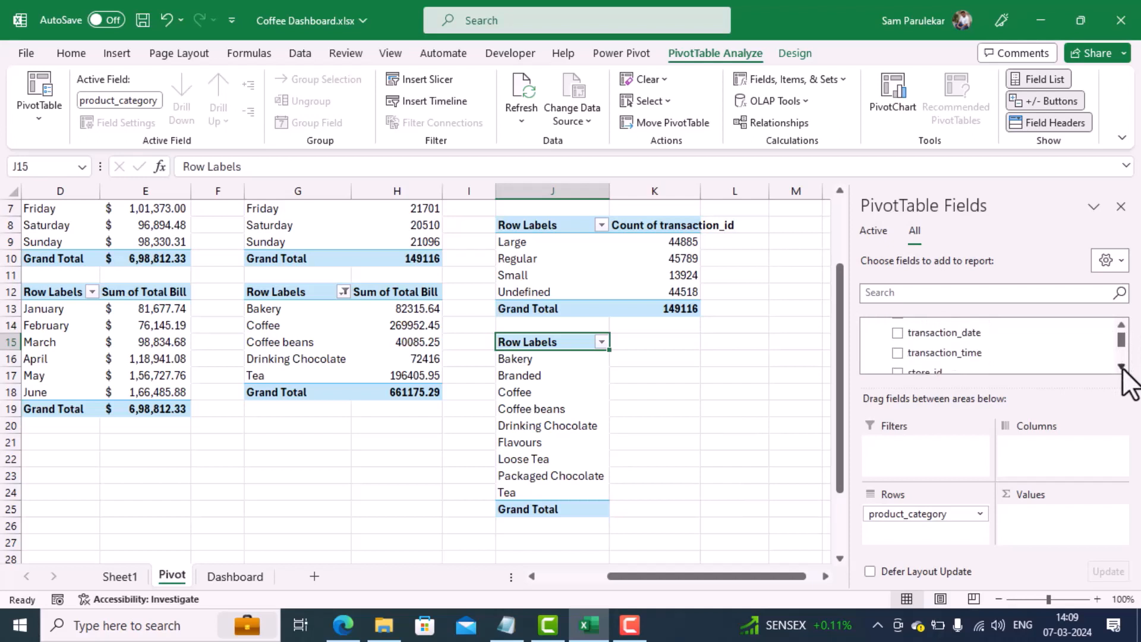
click(1121, 366)
click(1121, 366)
click(1121, 367)
click(1121, 366)
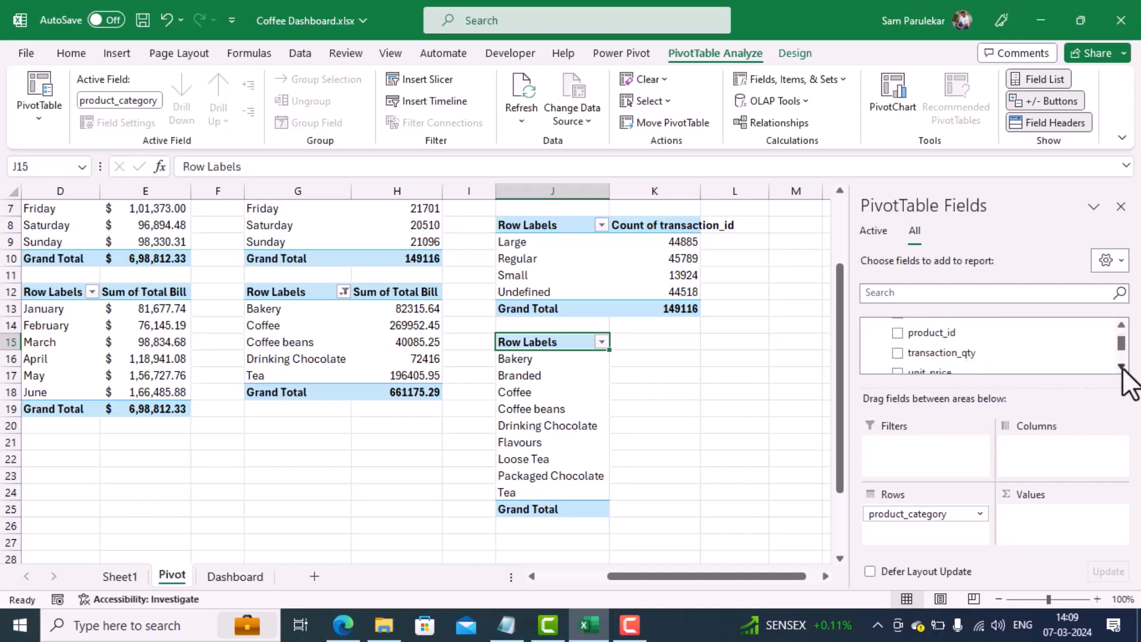
click(1121, 367)
click(1121, 366)
drag(925, 363, 1053, 518)
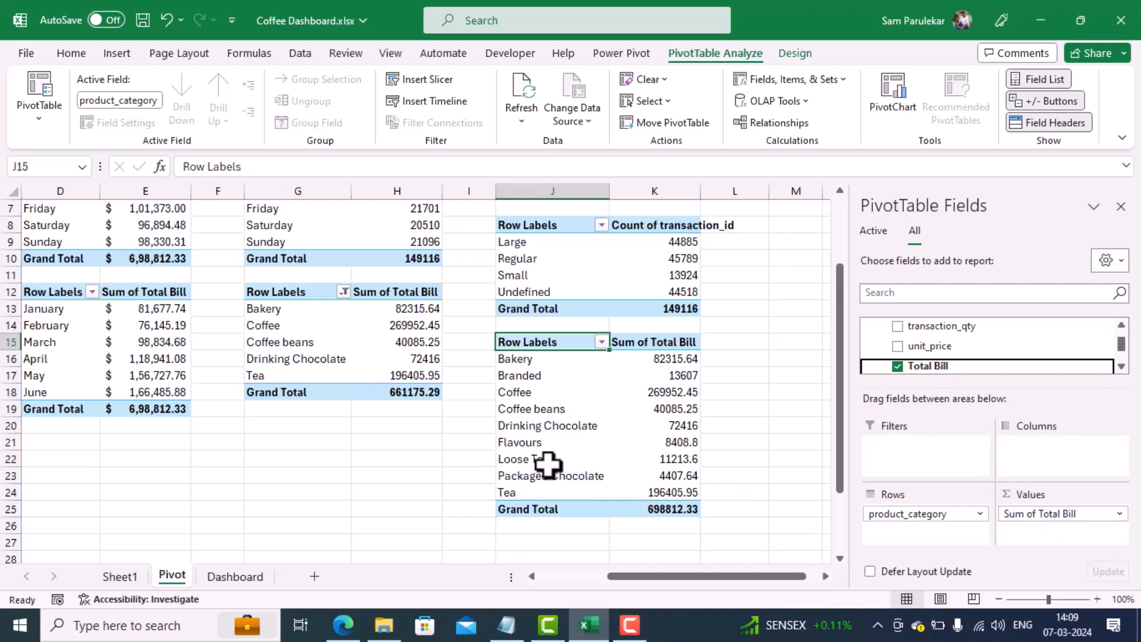
Step: Insert a 2-D pie PivotChart from the product_category summary
click(109, 59)
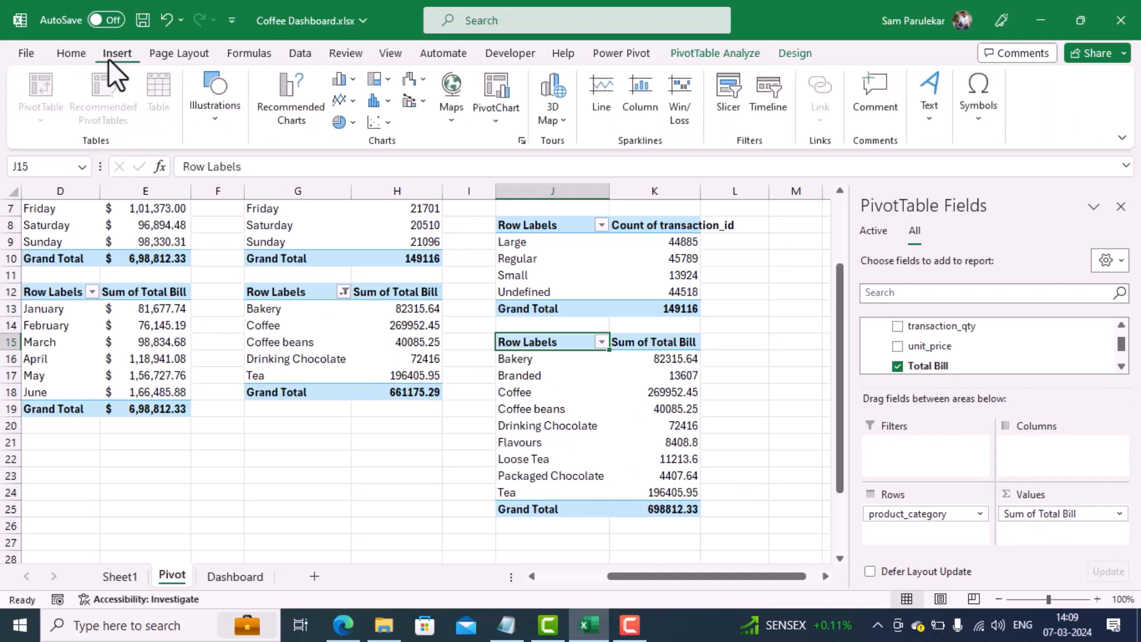
click(341, 122)
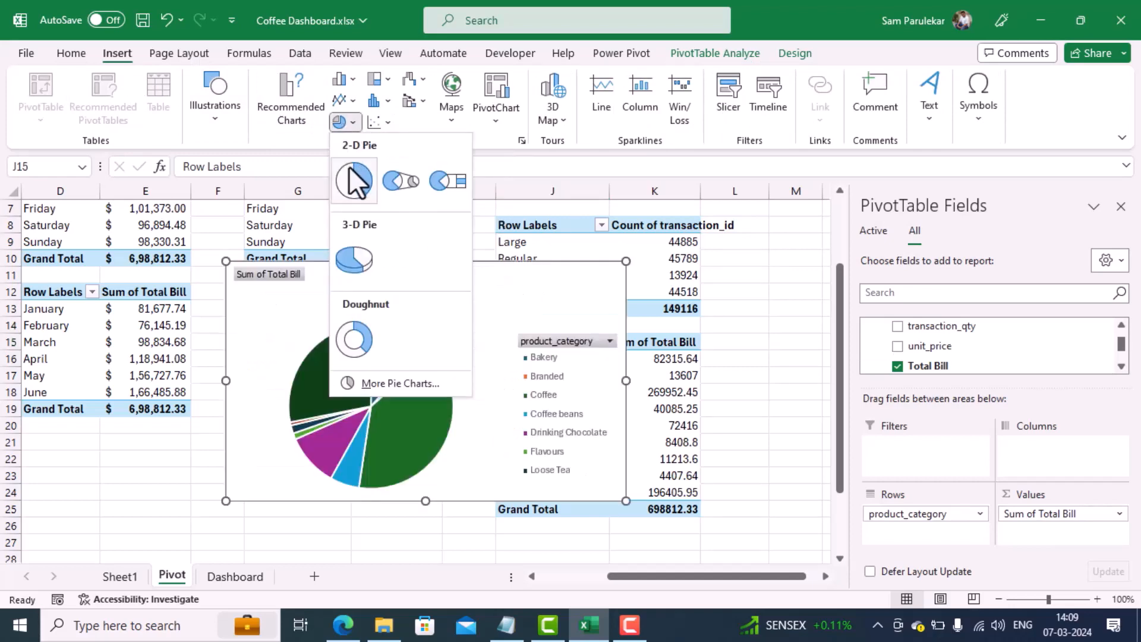
click(354, 182)
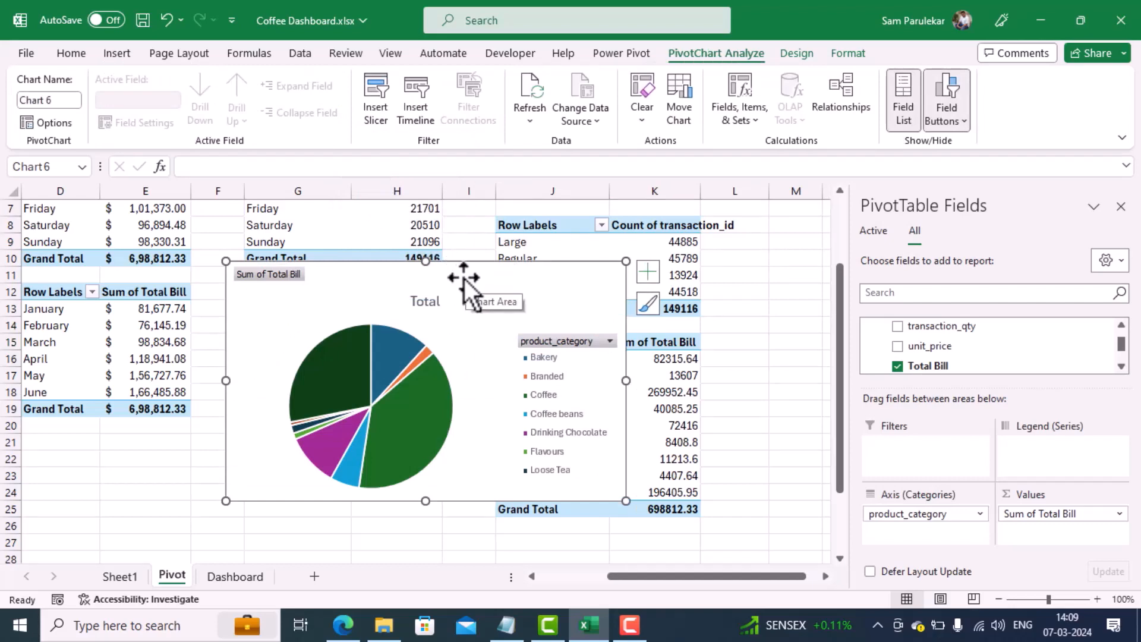
Step: Transfer the product_category pie chart to the Dashboard sheet, place it over the middle of the existing charts, and close the field list
key(Delete)
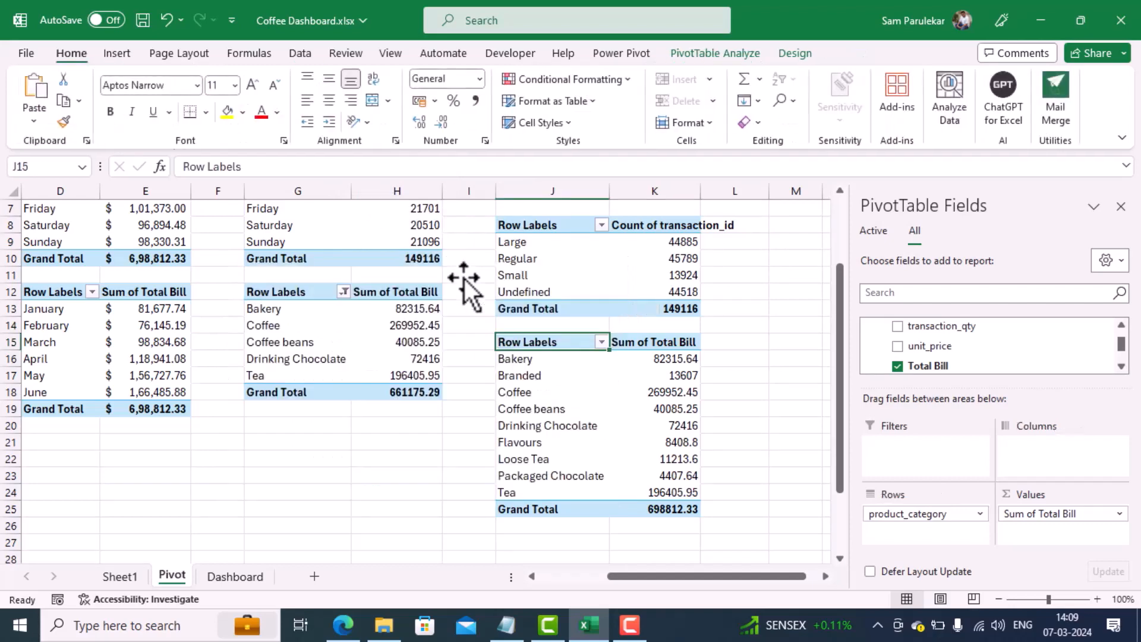
click(234, 576)
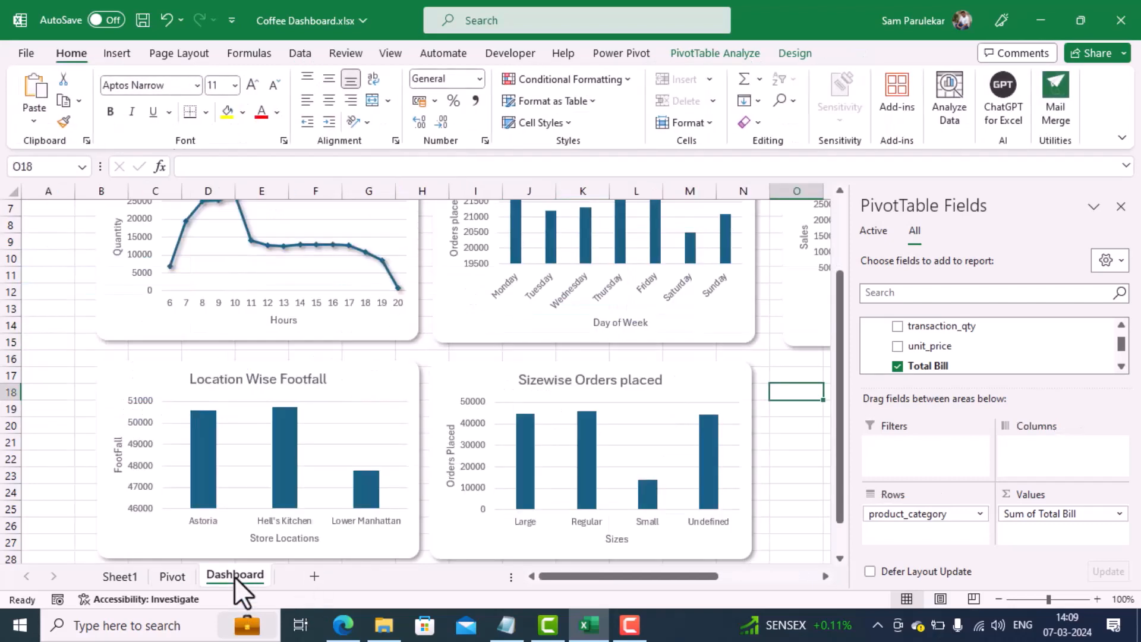
mouse_move(373, 502)
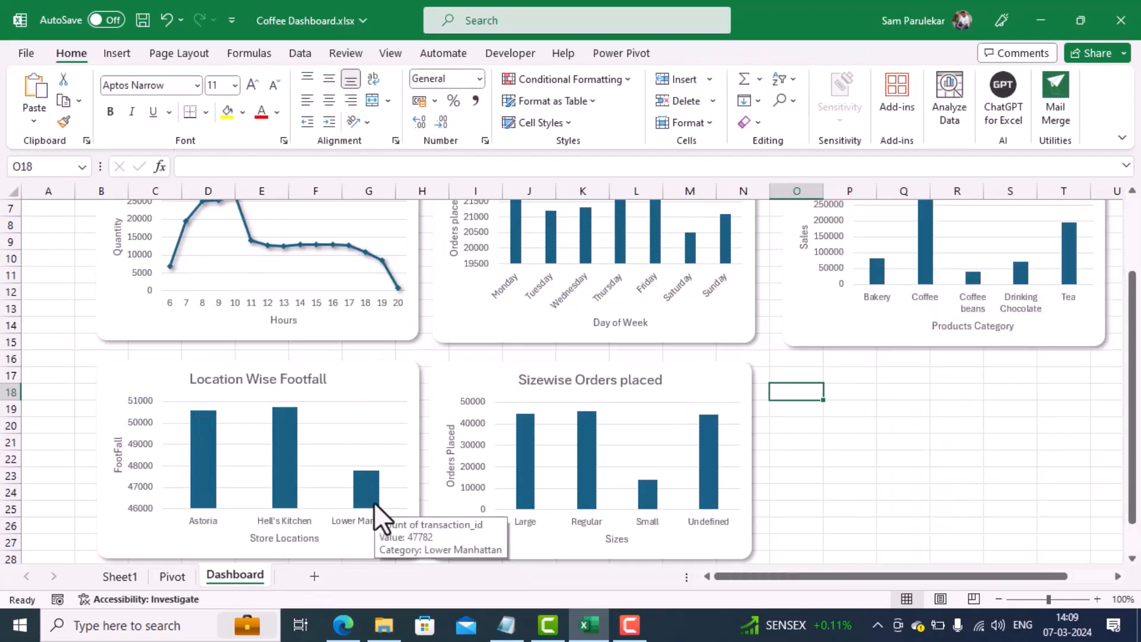
key(ctrl+v)
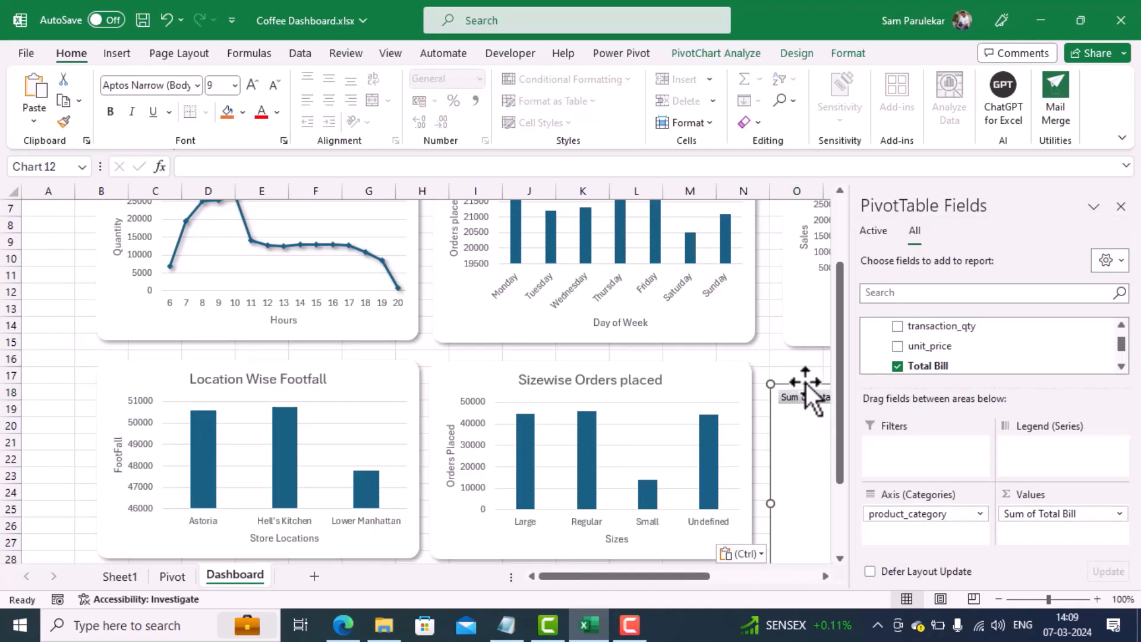
drag(804, 387, 268, 256)
click(1121, 207)
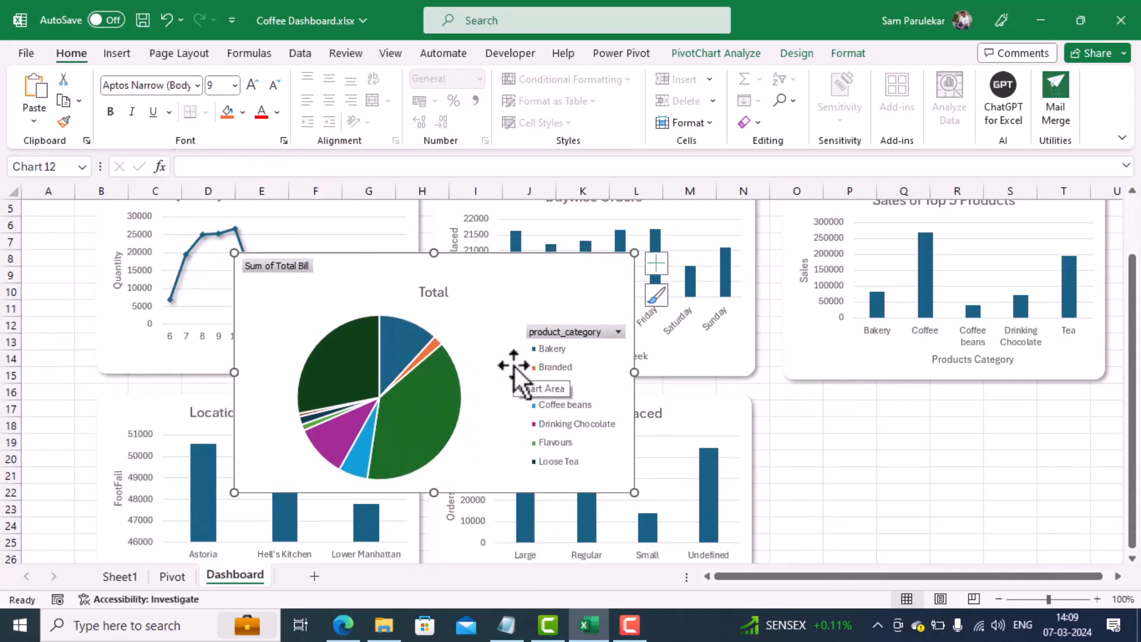
Step: Size the pie chart to 6.27 cm high and 10.21 cm wide like the Top 5 Products chart, and check against the Daywise Orders chart
click(822, 347)
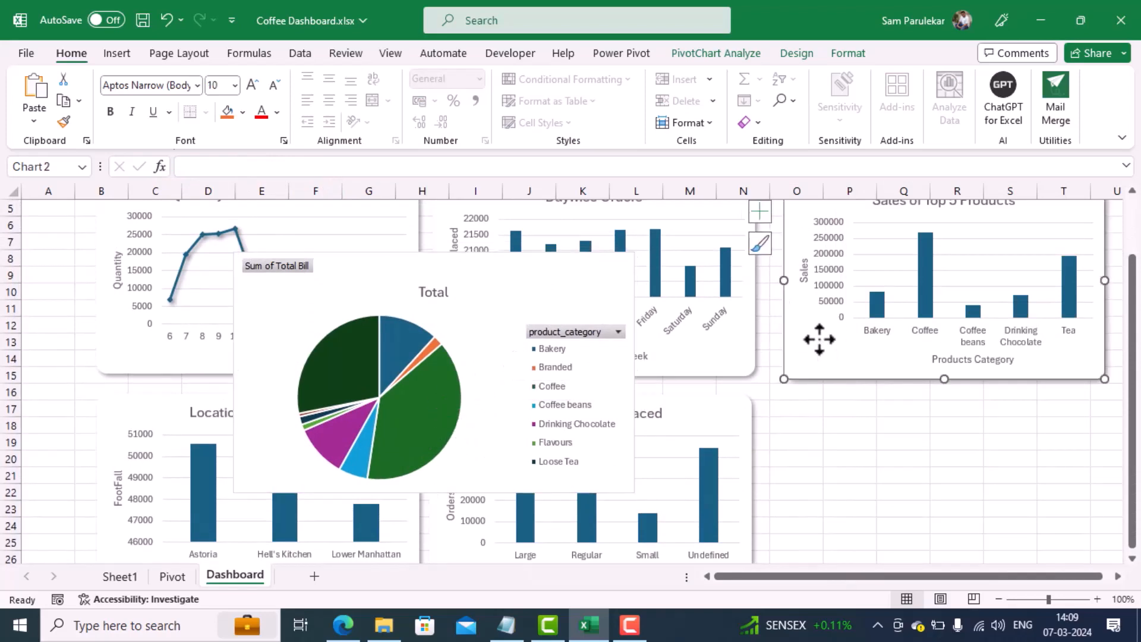
right_click(818, 339)
click(901, 509)
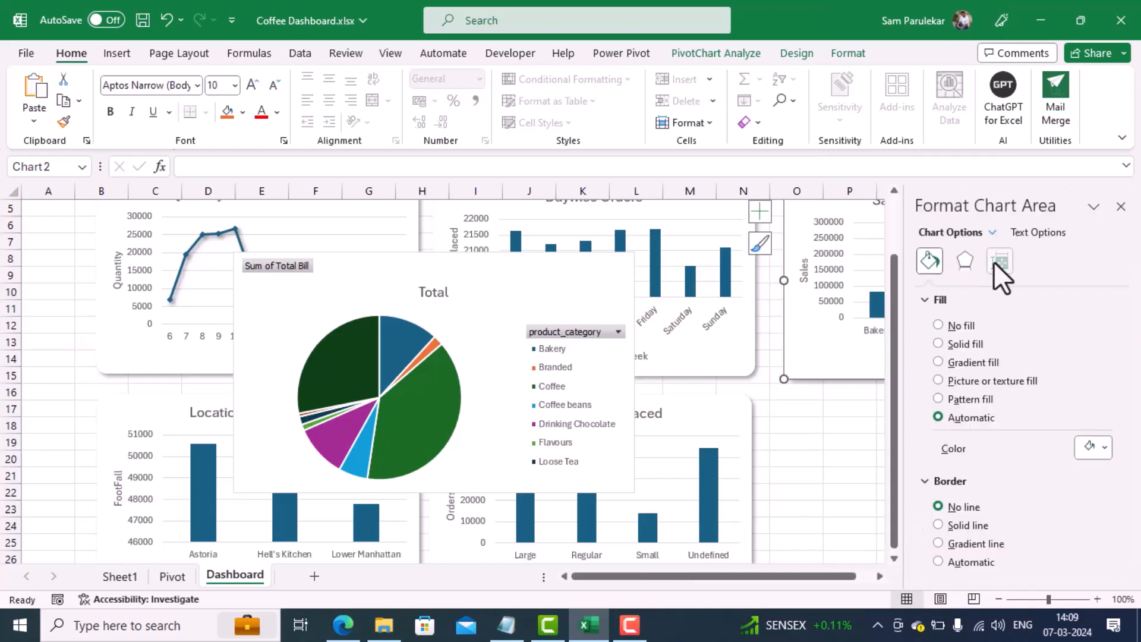
click(995, 261)
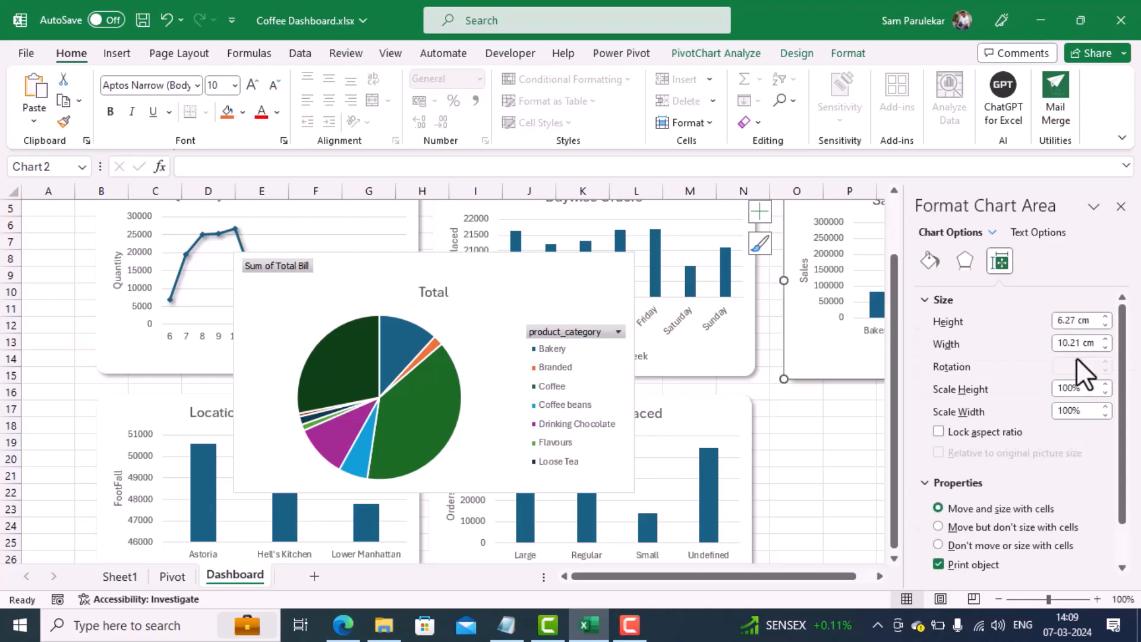
click(601, 288)
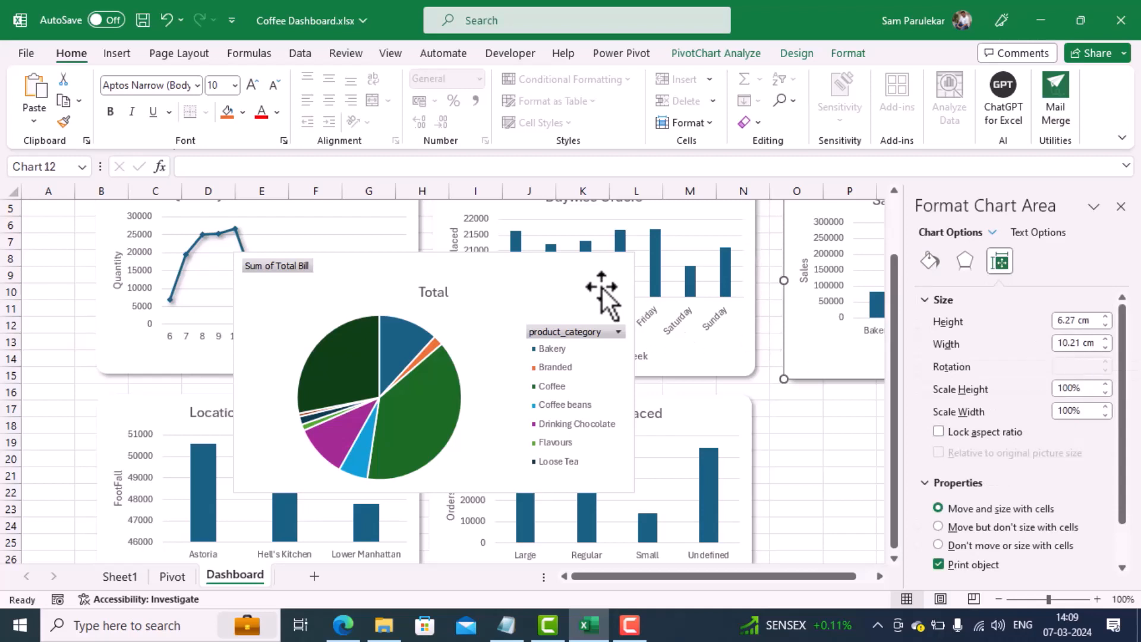
click(1000, 262)
click(1091, 322)
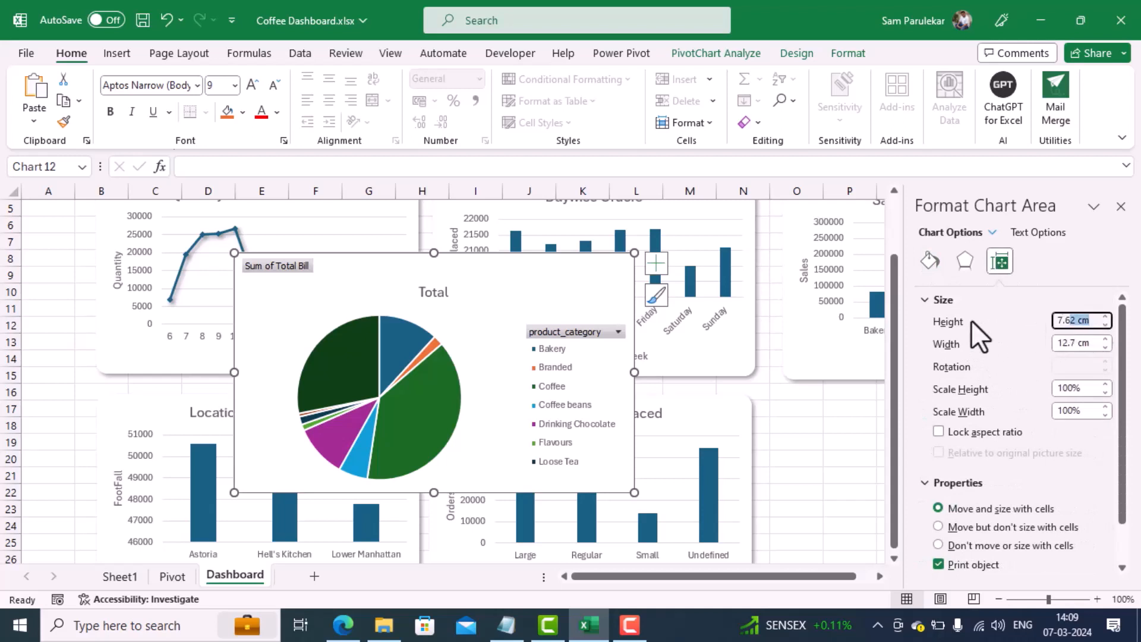
text(6.27)
key(Tab)
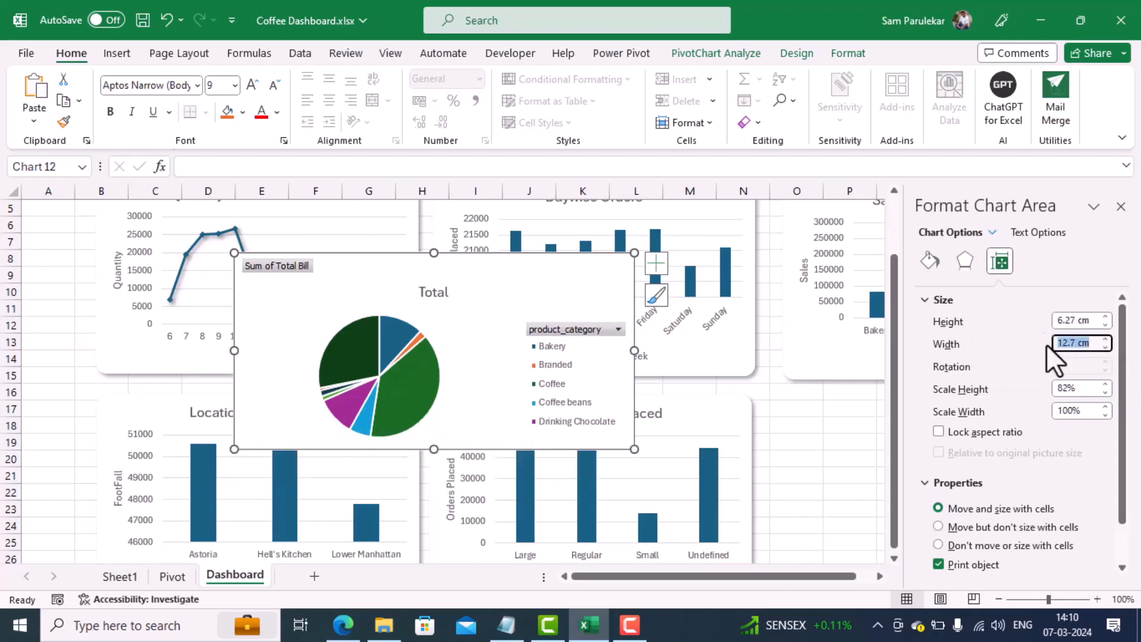
text(10.21)
key(Return)
click(720, 362)
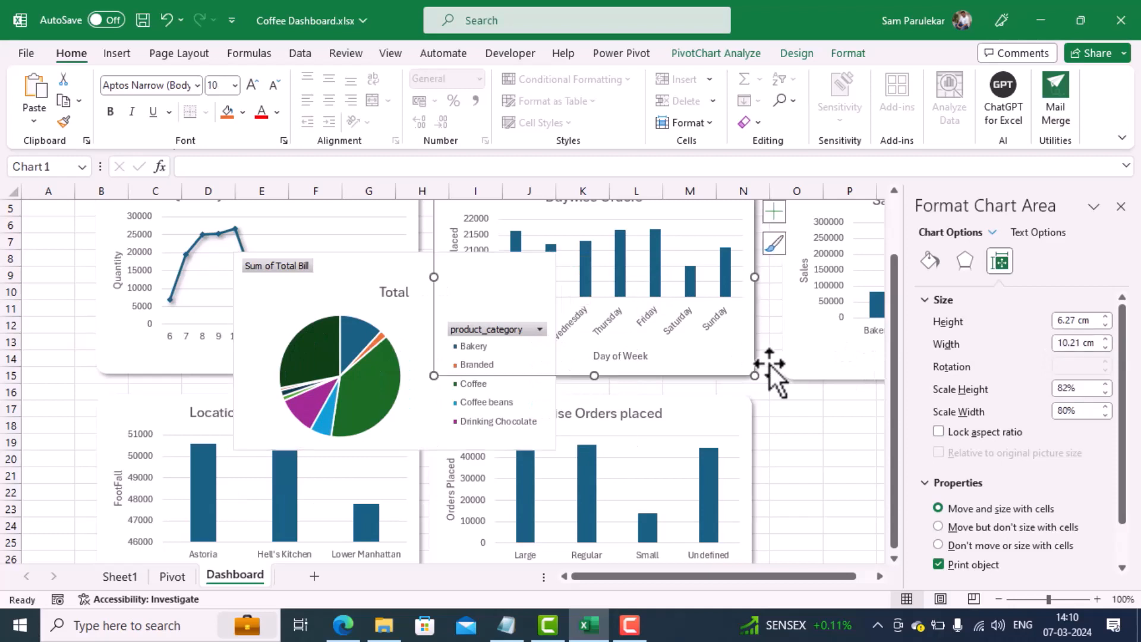
click(999, 262)
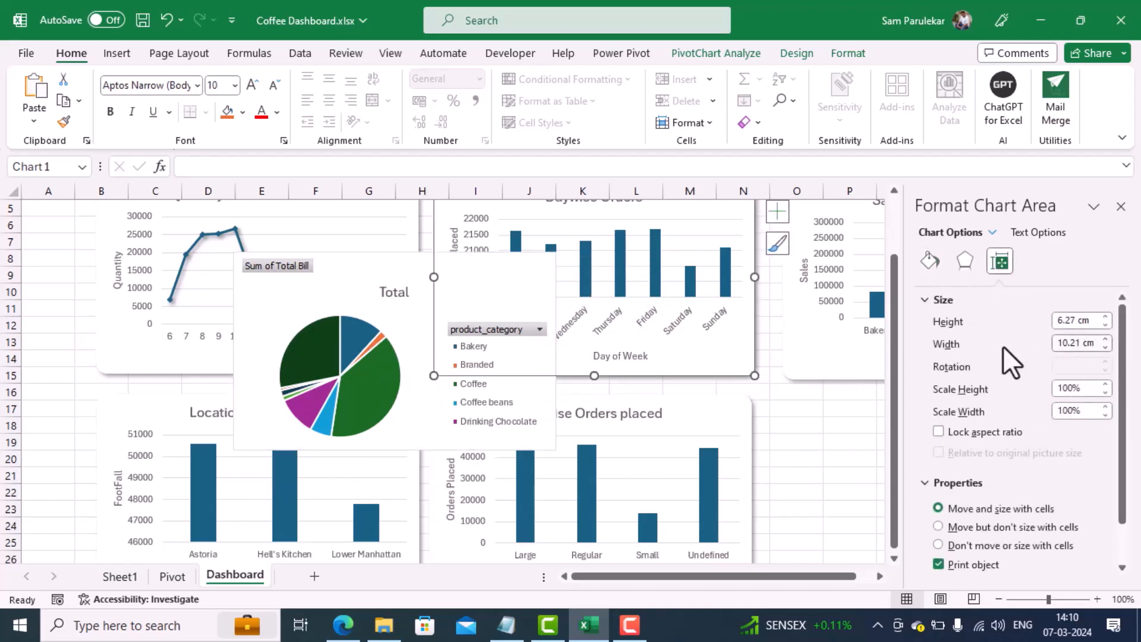
Step: Give the product_category pie chart rounded corners and set its border to no line
click(357, 278)
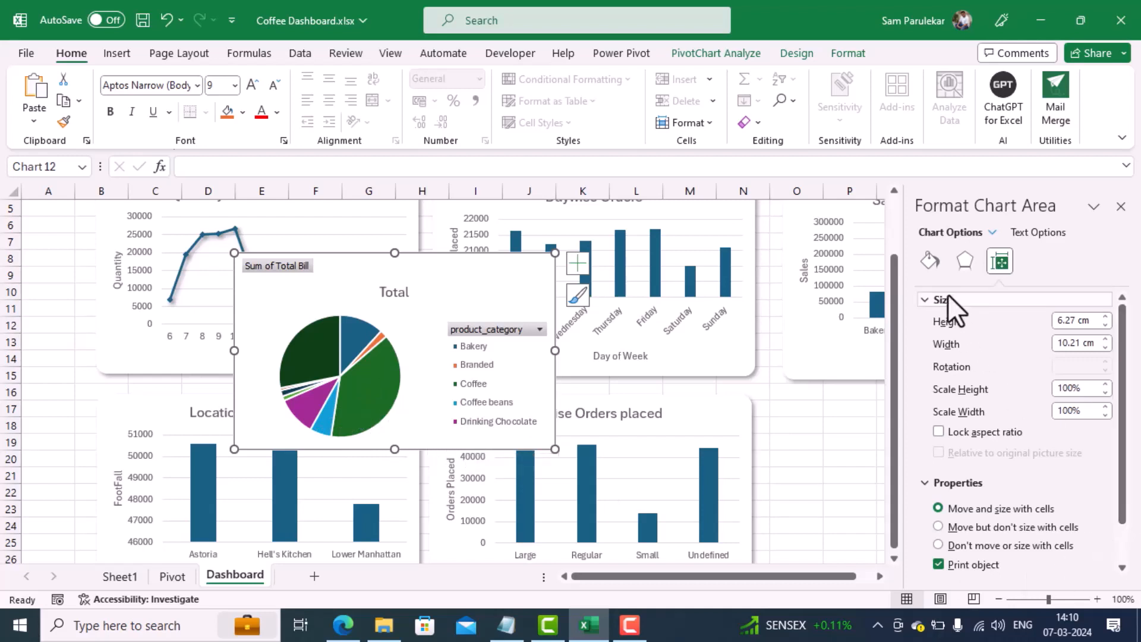
click(930, 260)
scroll(1128, 408, down, 6)
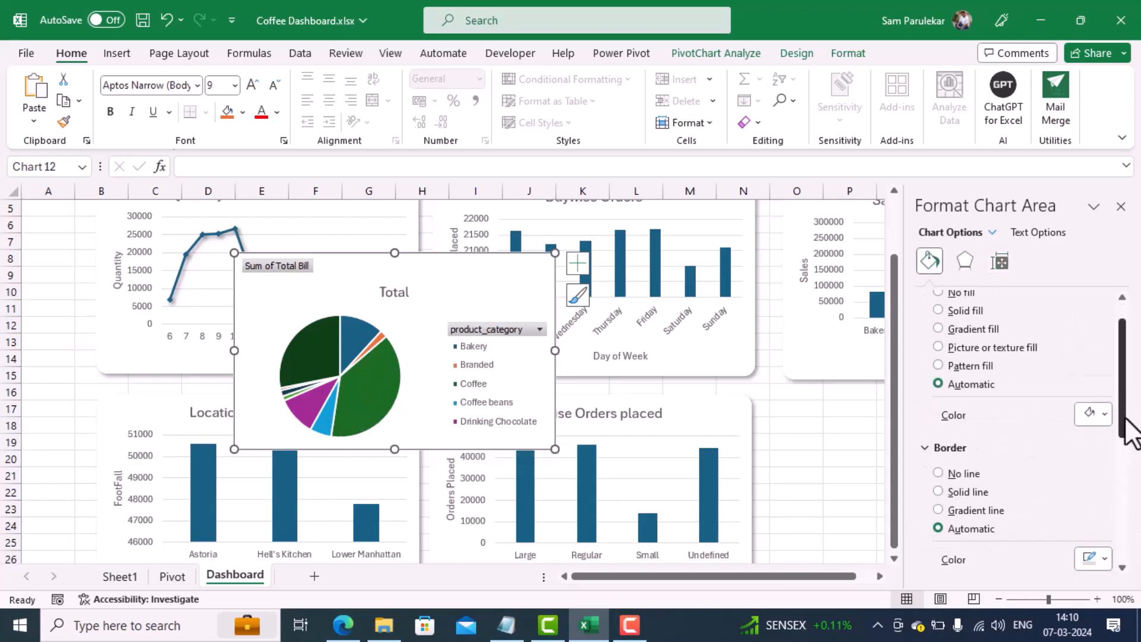
click(985, 564)
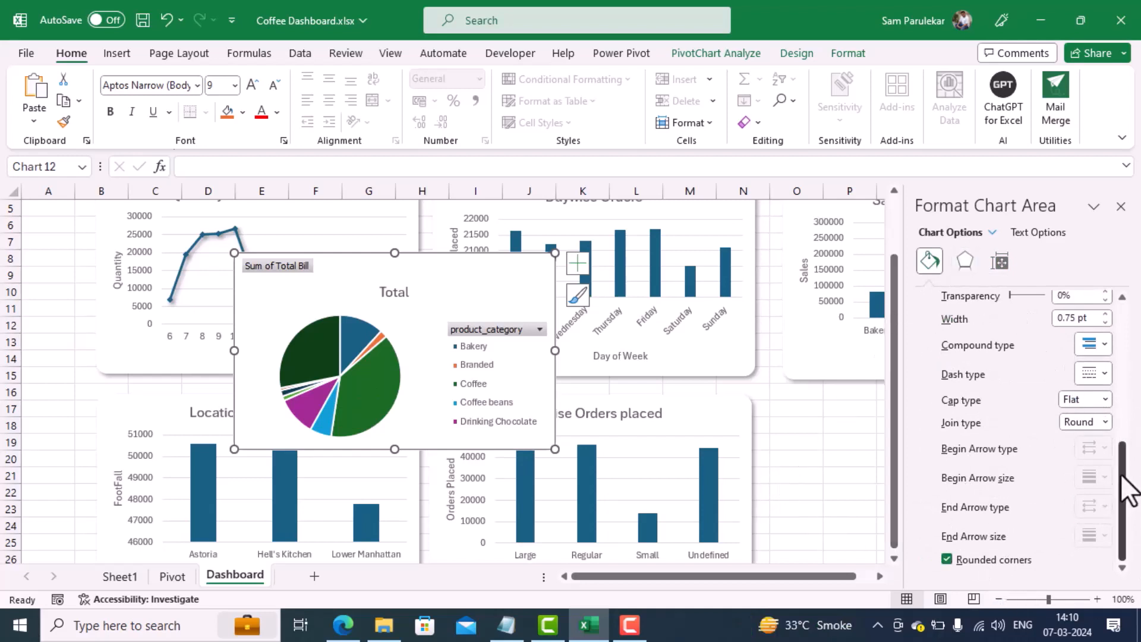
scroll(1122, 357, up, 6)
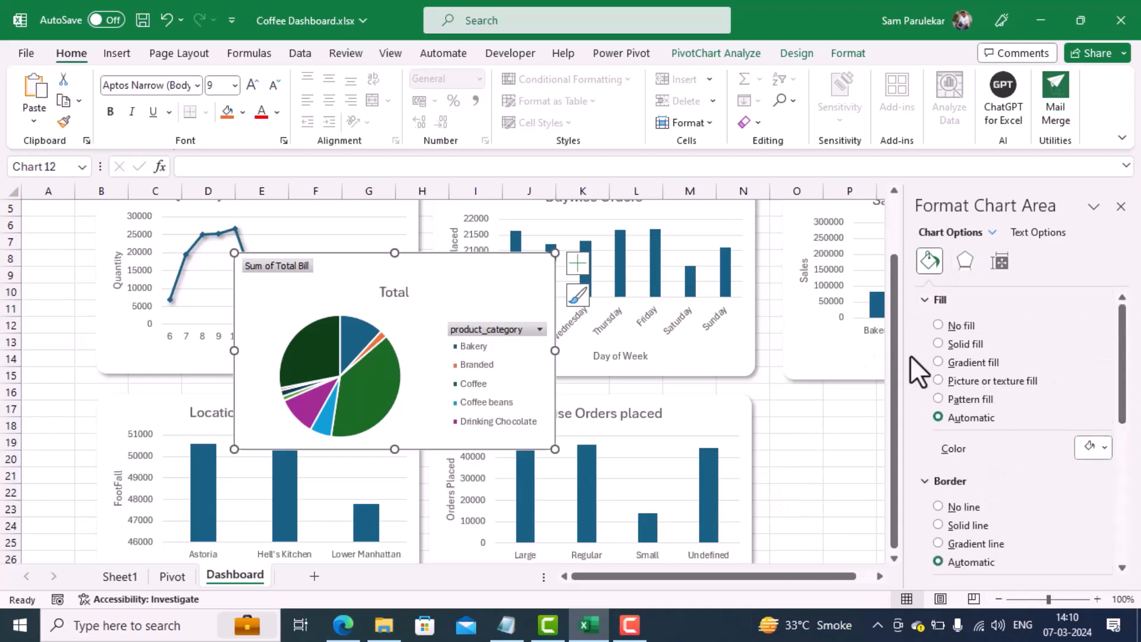
click(960, 508)
Step: Apply the first outer shadow preset, offset to the bottom right, to the product_category pie chart
click(963, 260)
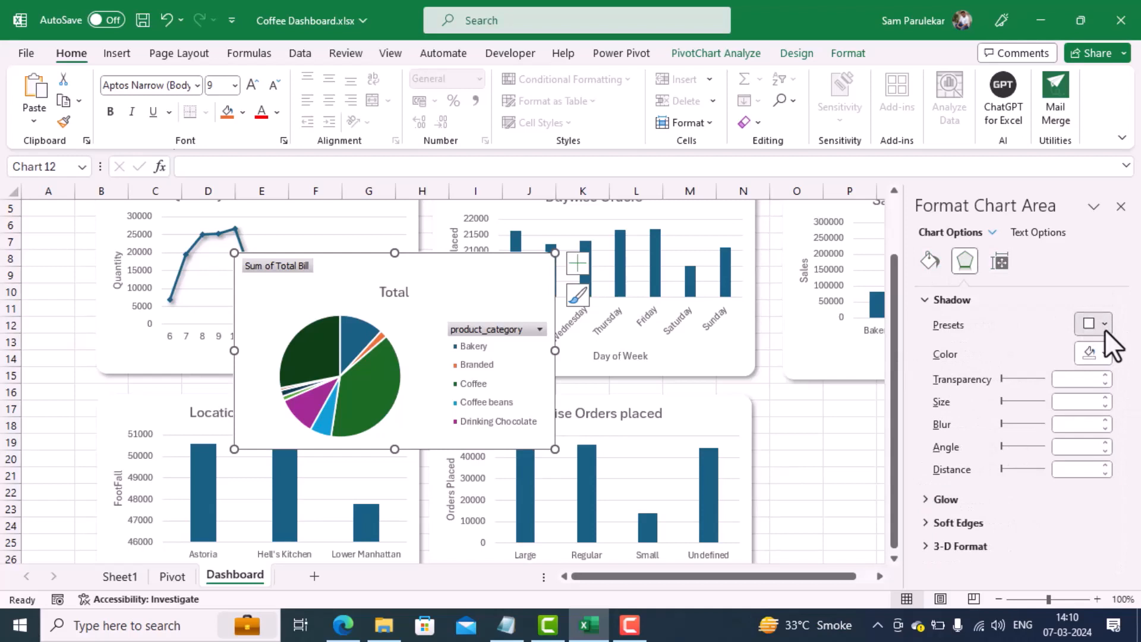
click(1103, 324)
click(1014, 131)
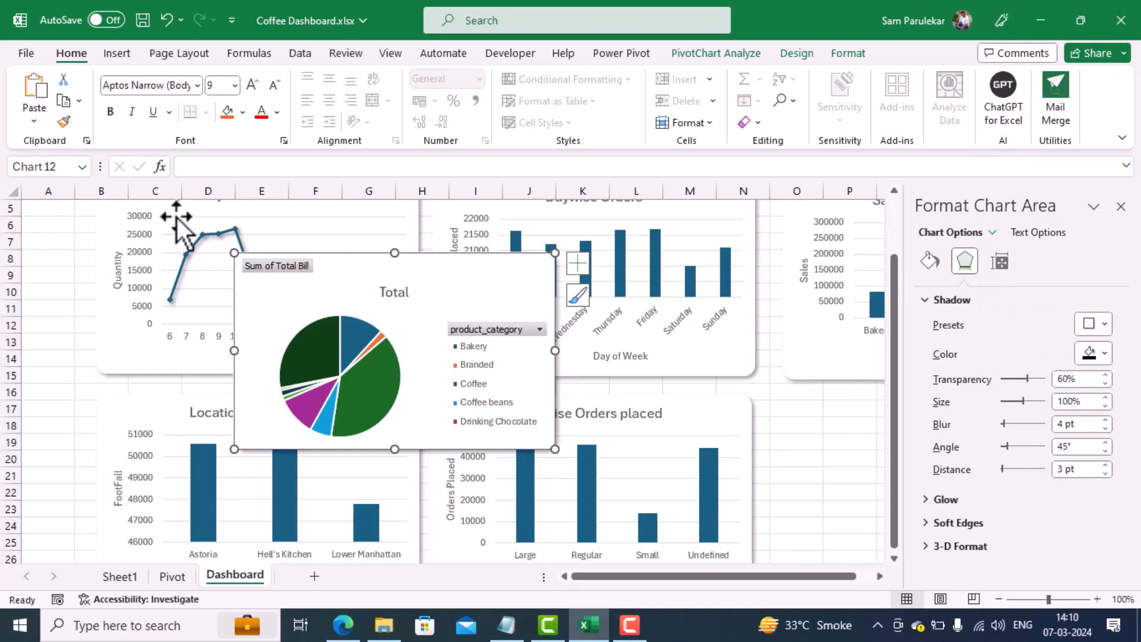
Step: Hide all field buttons on the product_category pie chart and title it "Category Wise Product Sales"
right_click(281, 267)
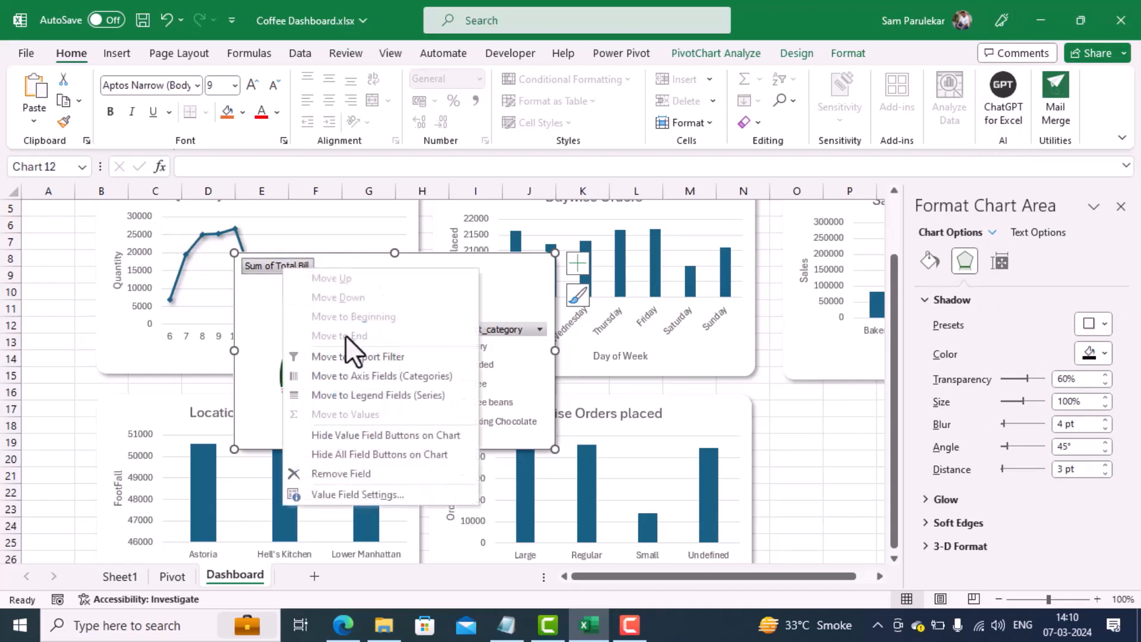
click(364, 458)
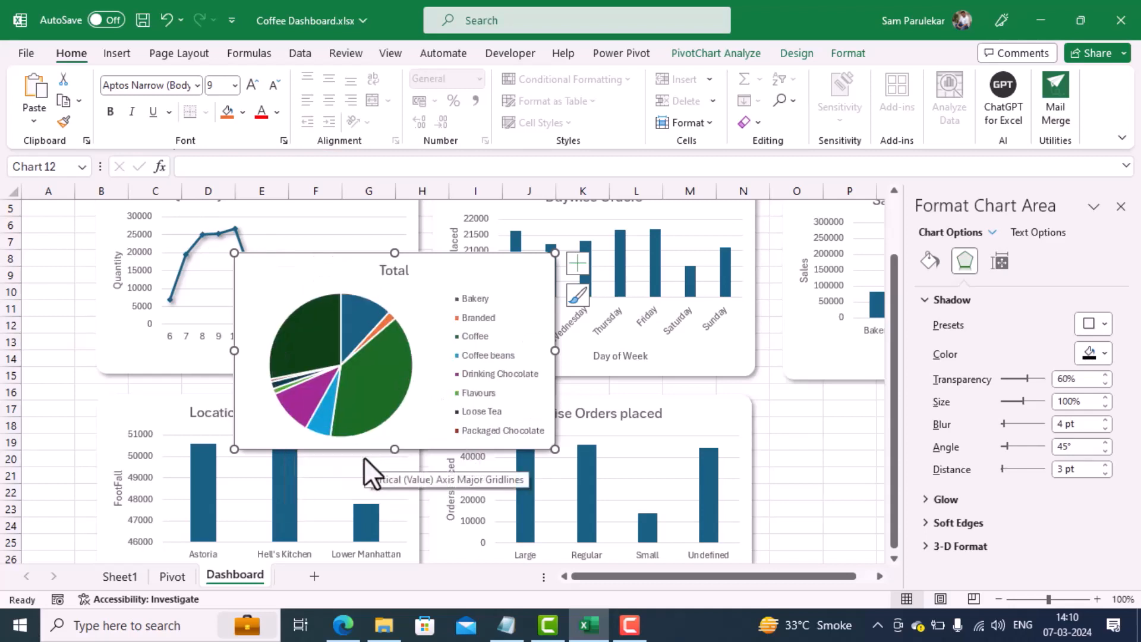
click(385, 275)
double_click(383, 272)
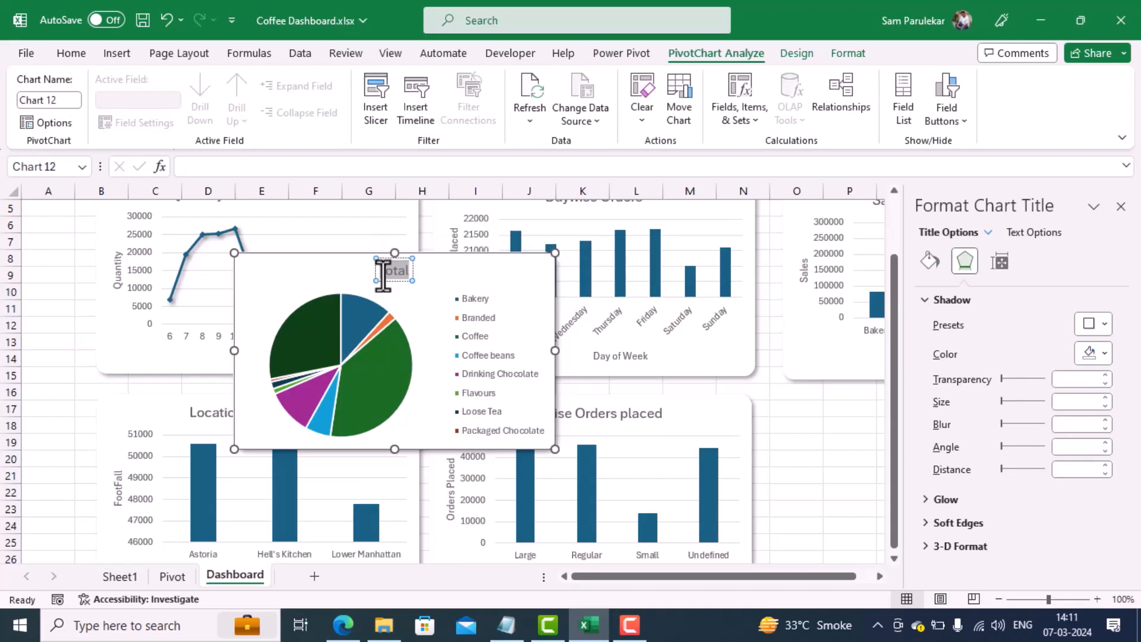
text(Cate)
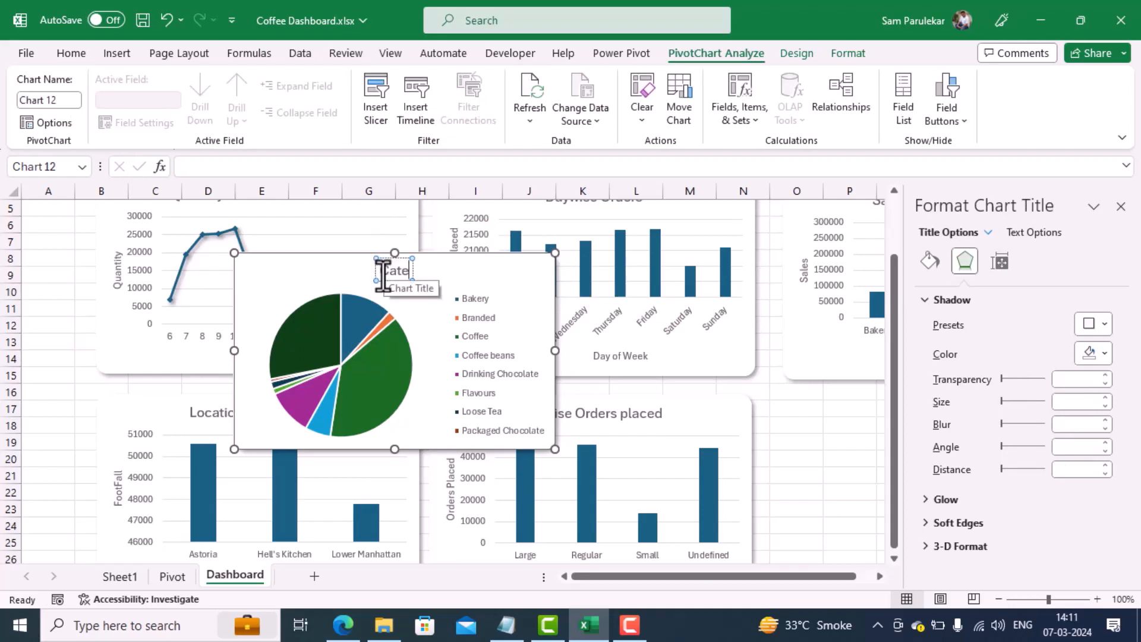
text(gory)
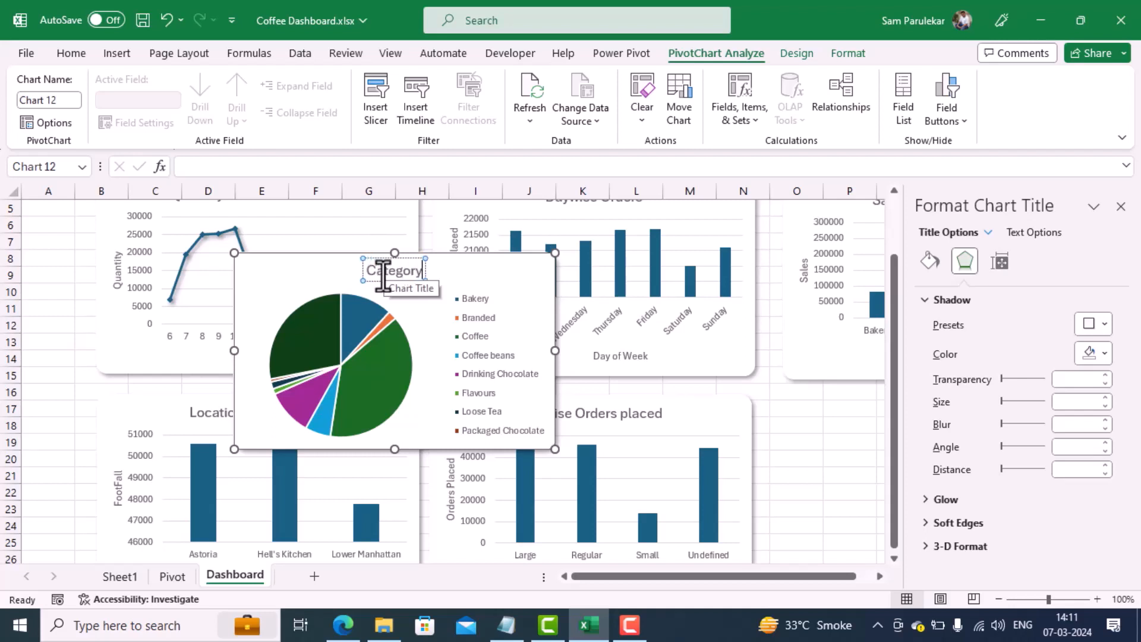
text( Wise)
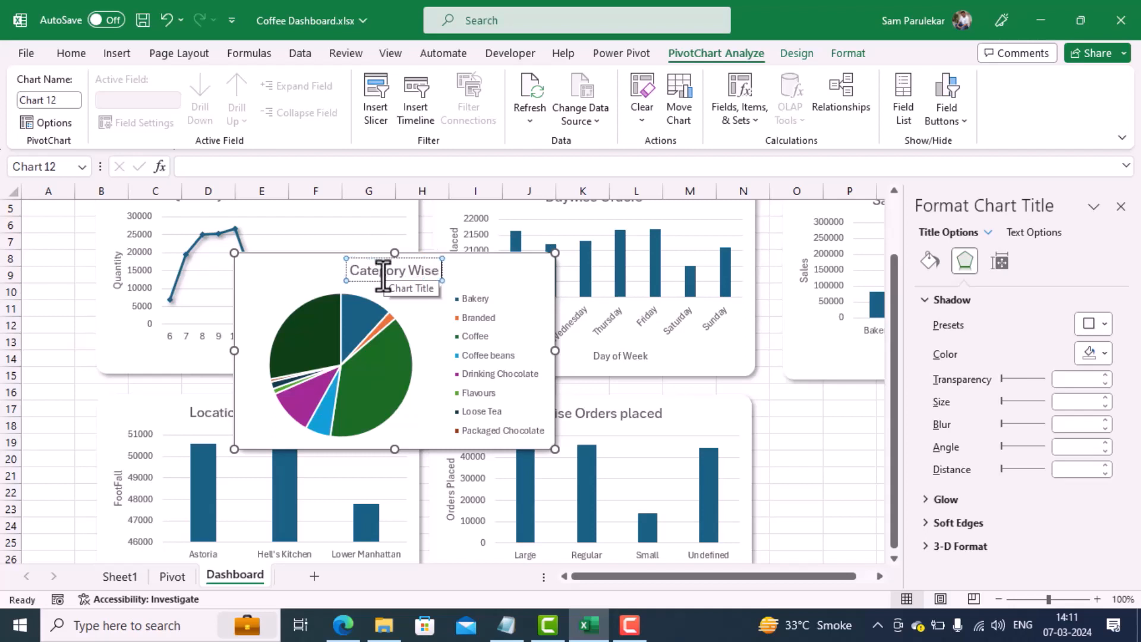
text( Product)
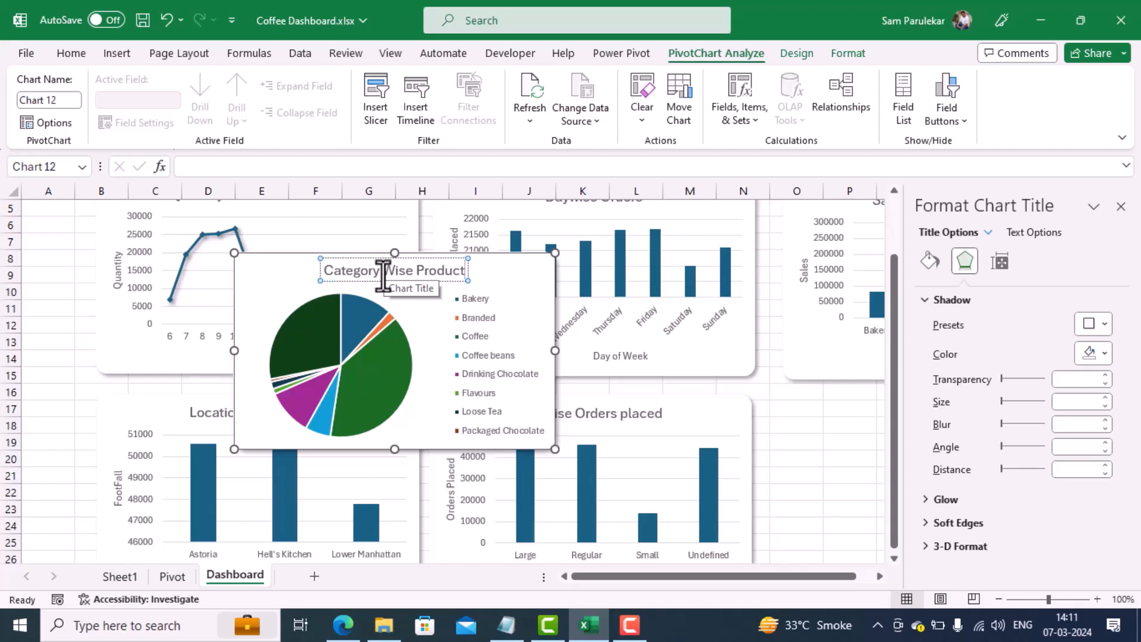
text( Sales)
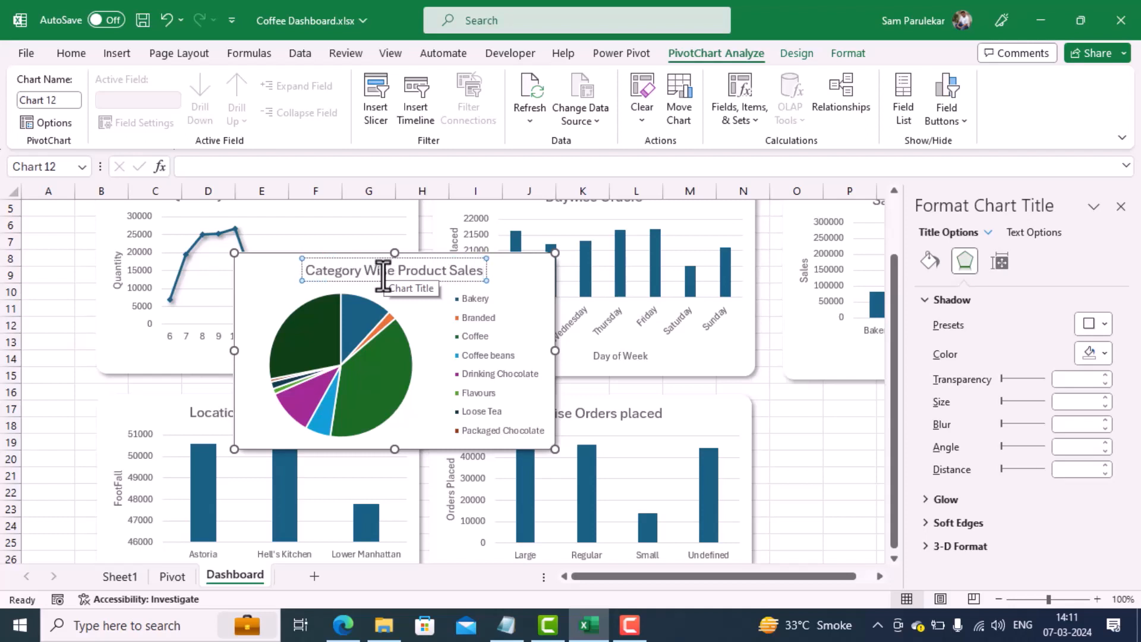
click(836, 456)
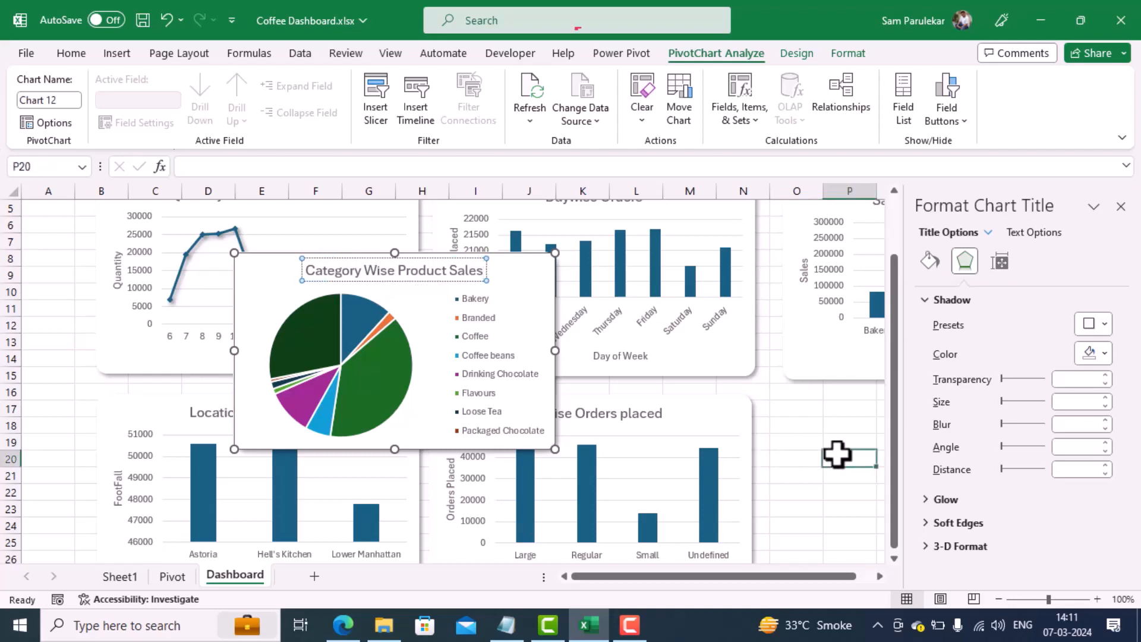
Step: Close the formatting pane and move the Category Wise Product Sales chart below the Sales of Top 5 Products chart
click(1123, 207)
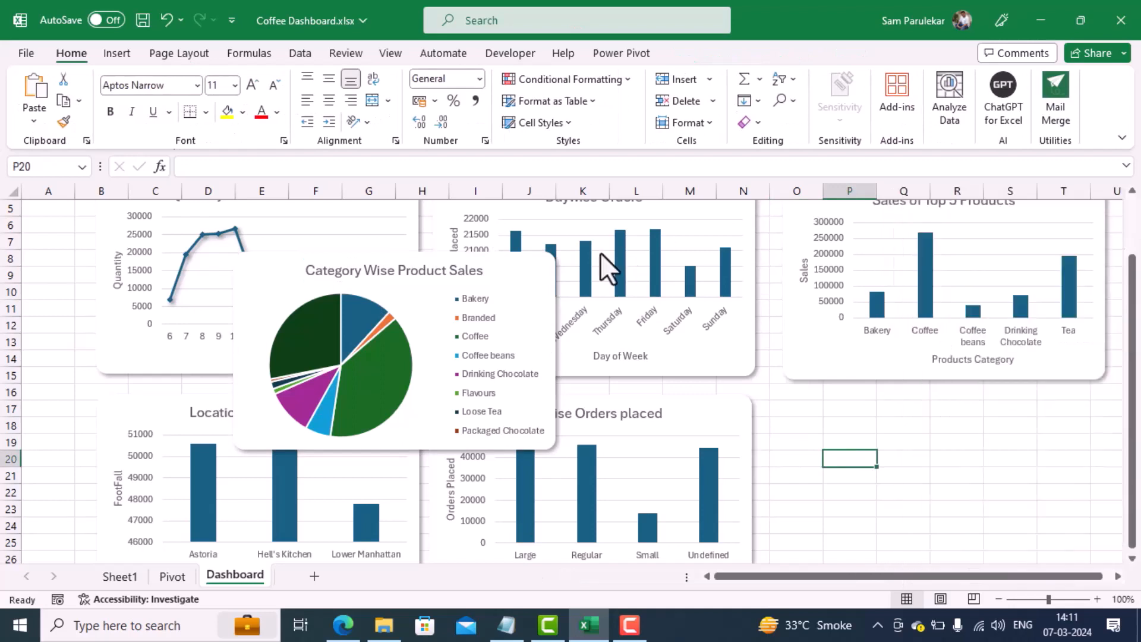
click(526, 264)
mouse_move(509, 268)
mouse_down()
mouse_move(836, 392)
mouse_move(1006, 416)
mouse_move(1060, 403)
mouse_up()
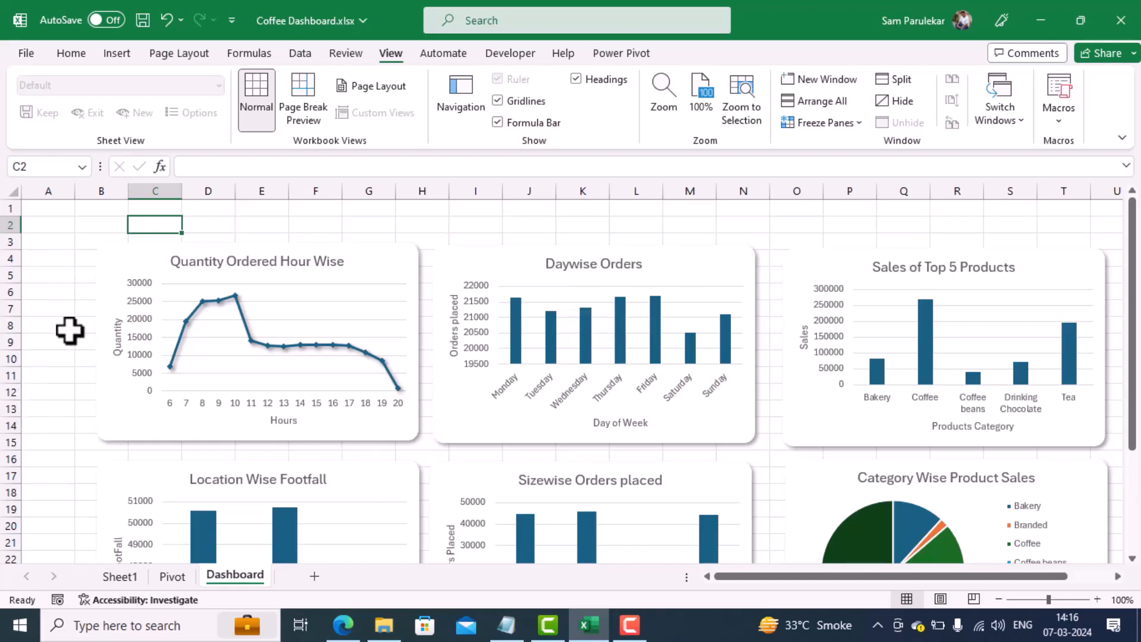
Step: Size the Quantity Ordered Hour Wise chart to 6.03 cm high and 10 cm wide
click(381, 256)
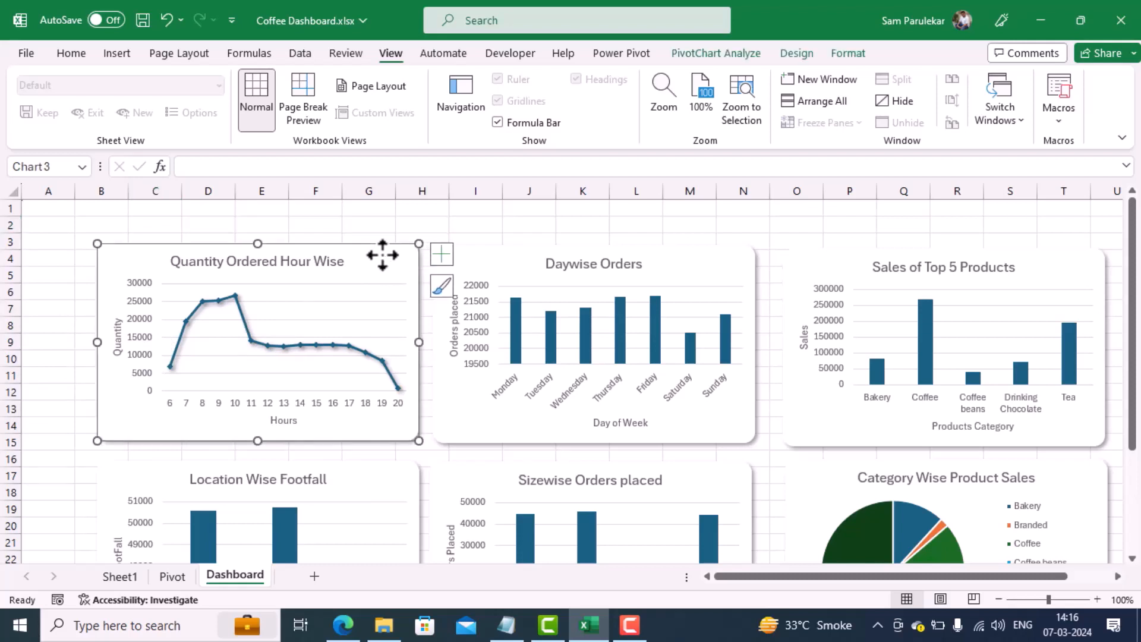
right_click(382, 255)
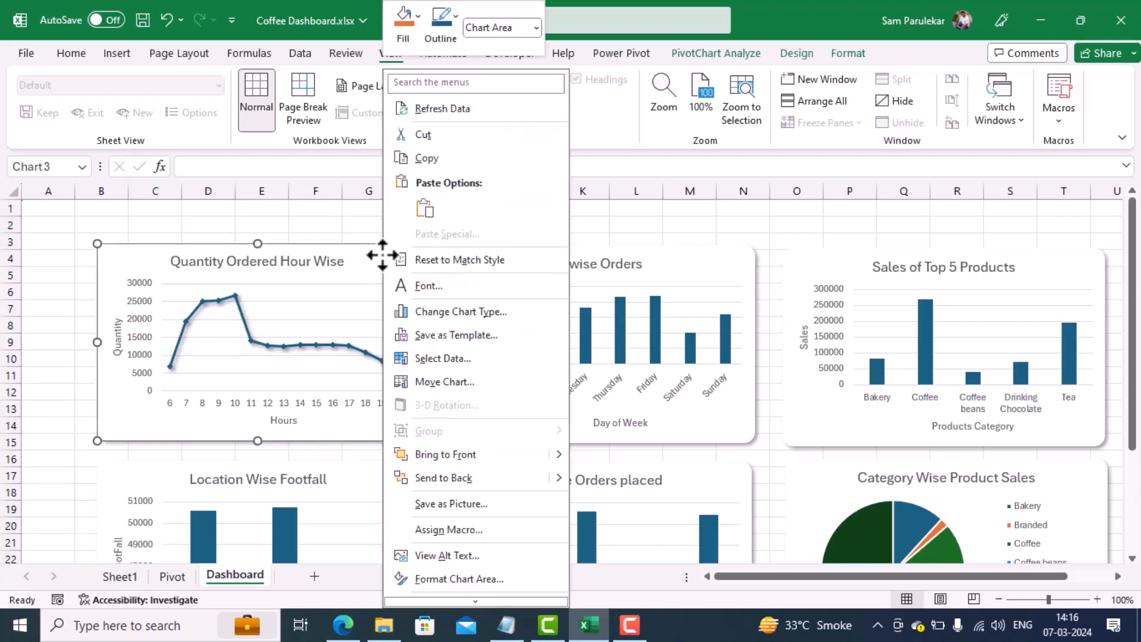
click(445, 581)
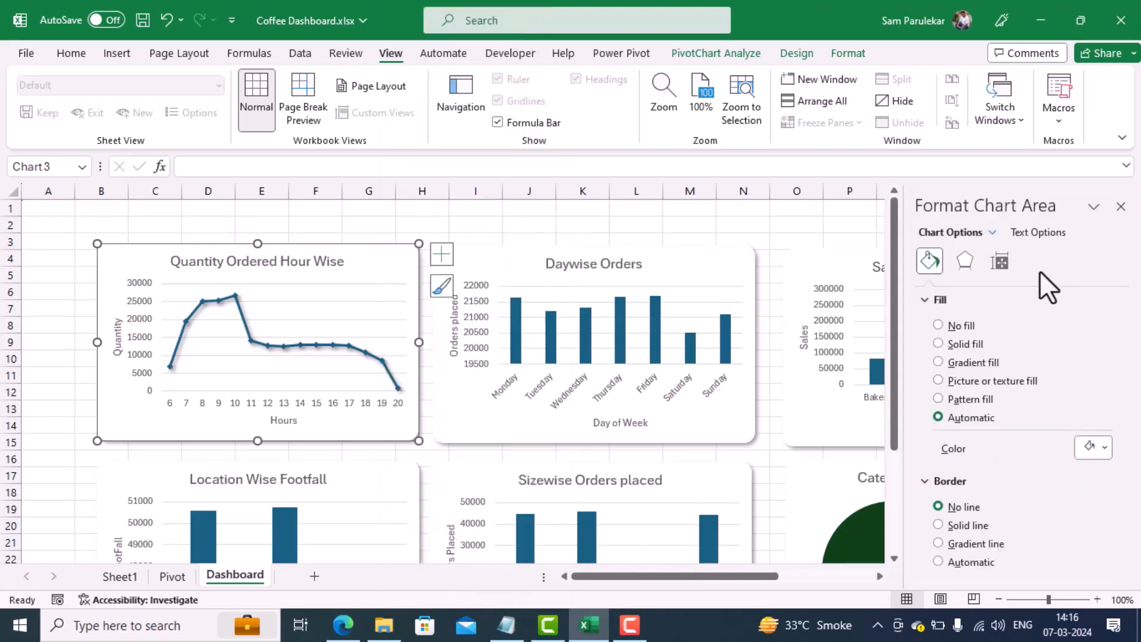
click(1005, 267)
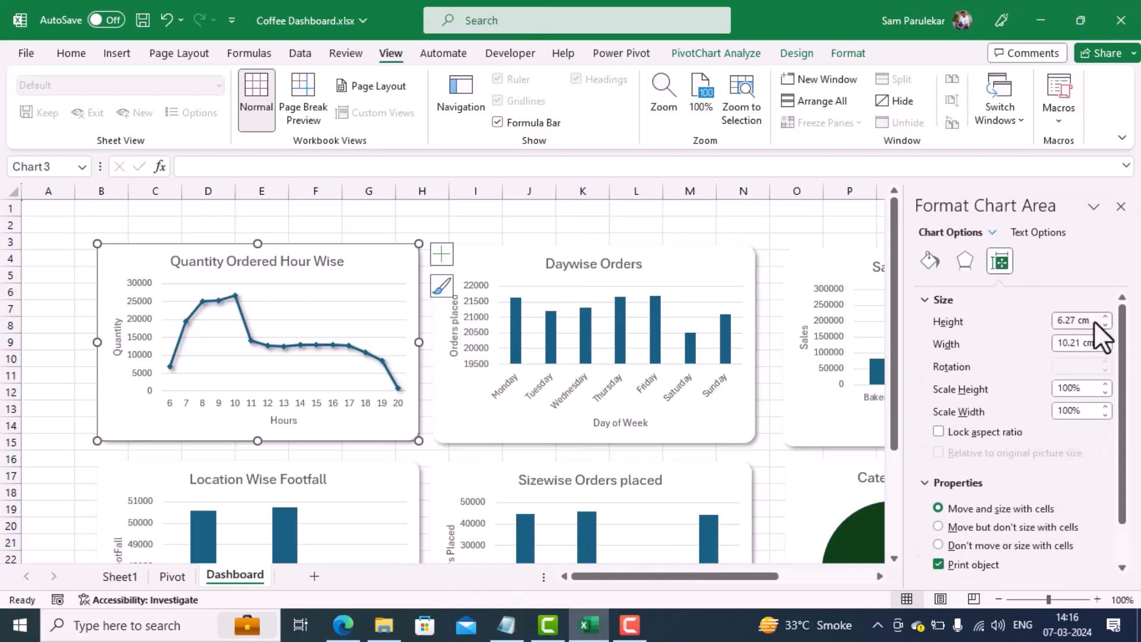
drag(1089, 321, 1048, 324)
text(6.03)
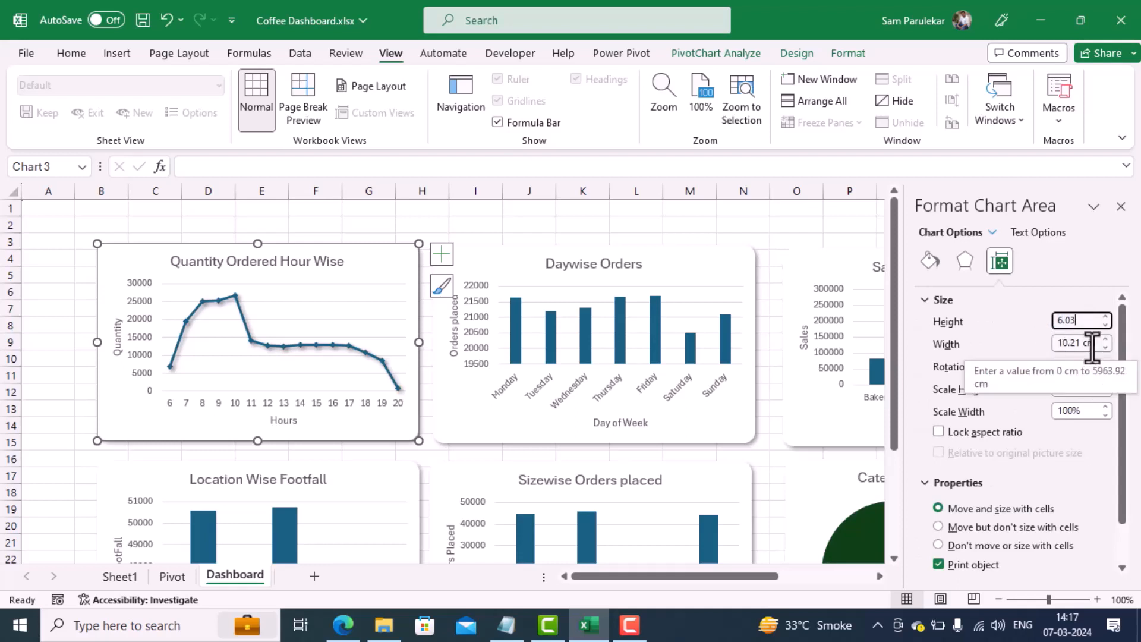
drag(1059, 344, 1077, 343)
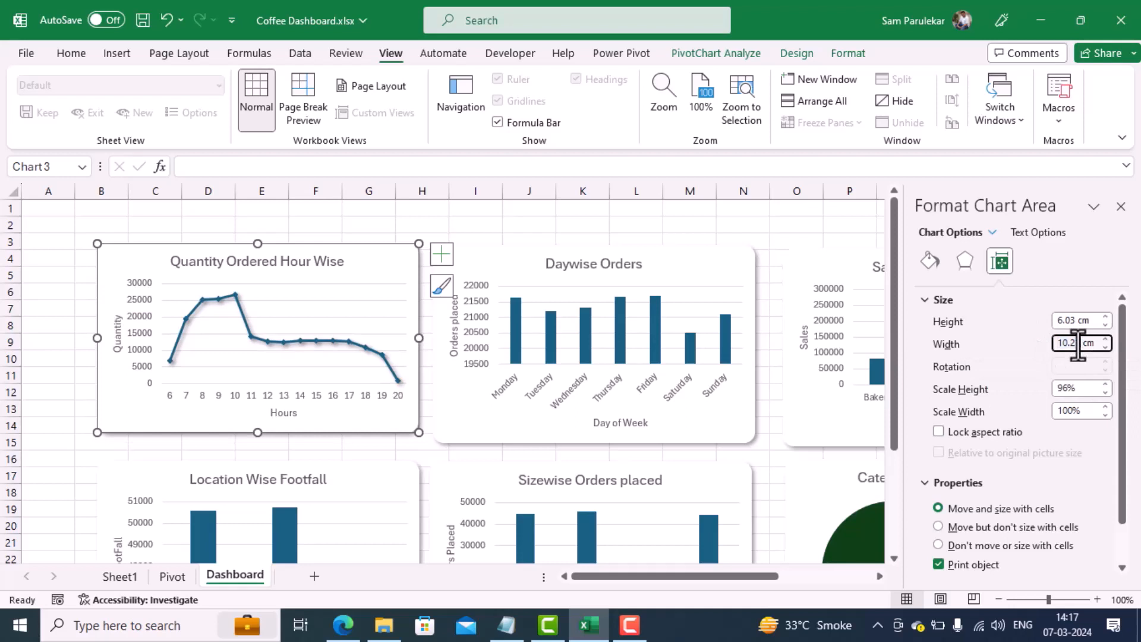
key(BackSpace)
key(Return)
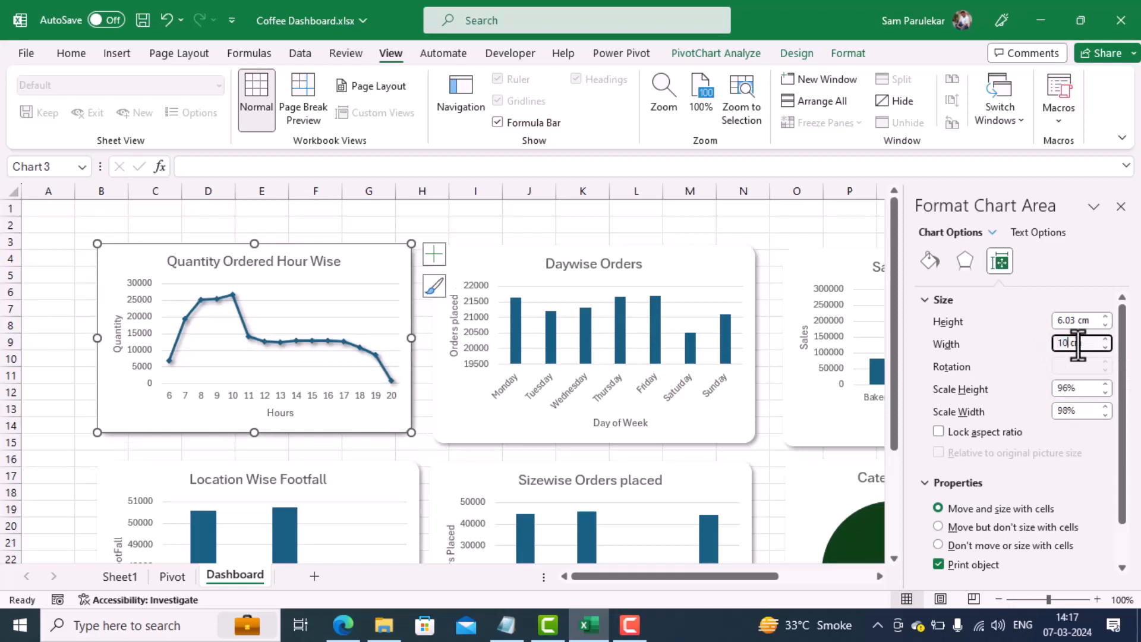
Step: Size the other five dashboard charts together to 6.03 cm high and 10 cm wide, and close the formatting pane
click(724, 283)
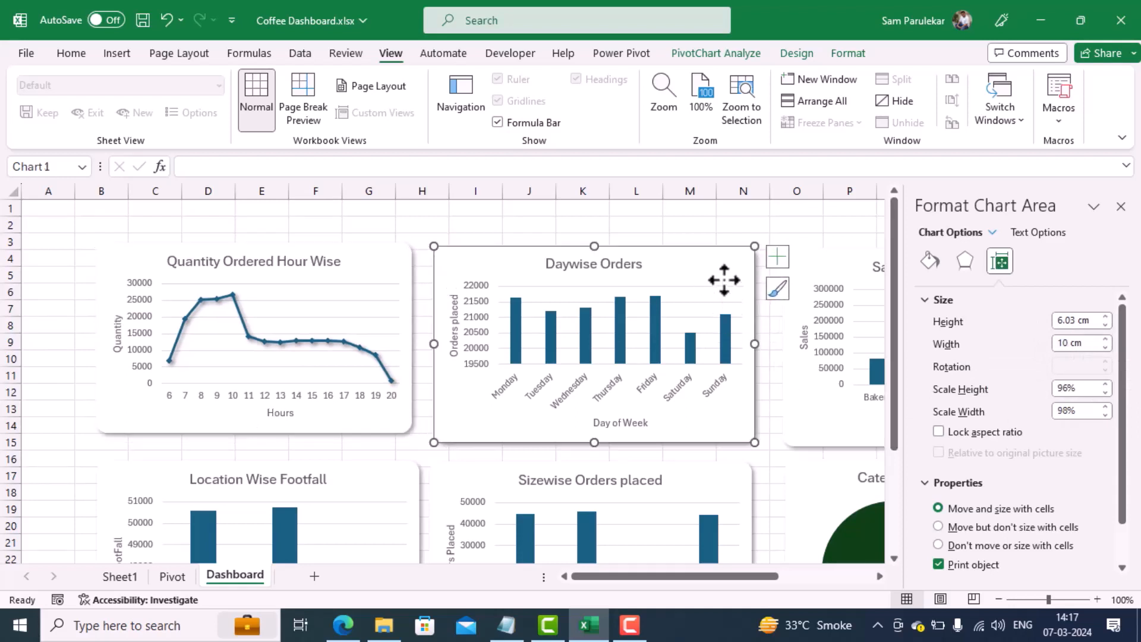
ctrl+click(830, 265)
ctrl+click(809, 484)
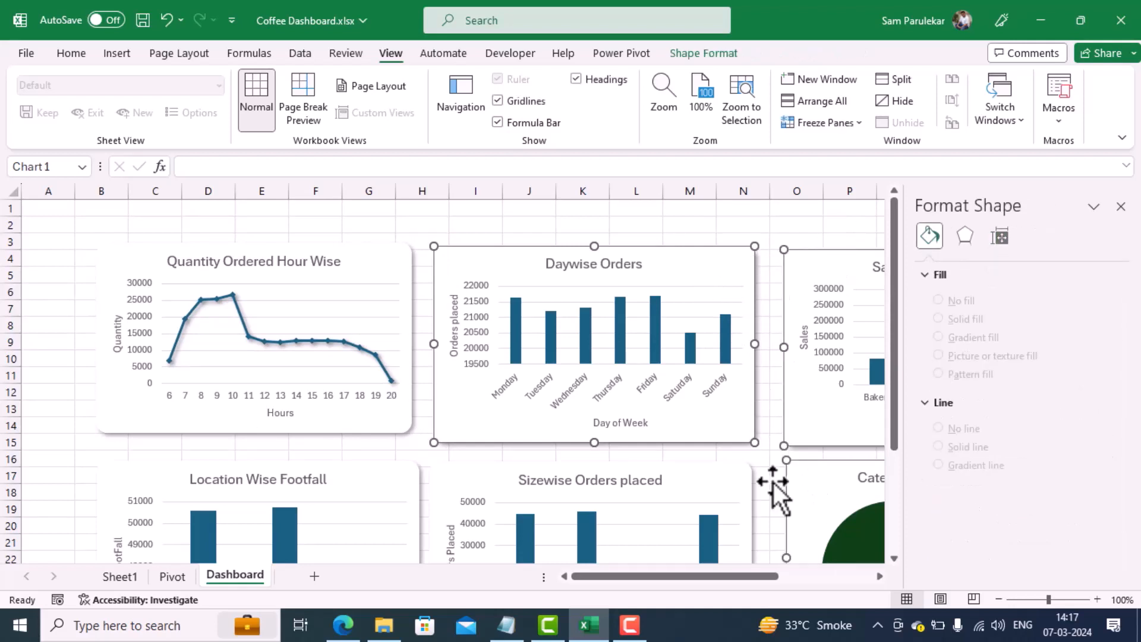
ctrl+click(595, 477)
ctrl+click(389, 484)
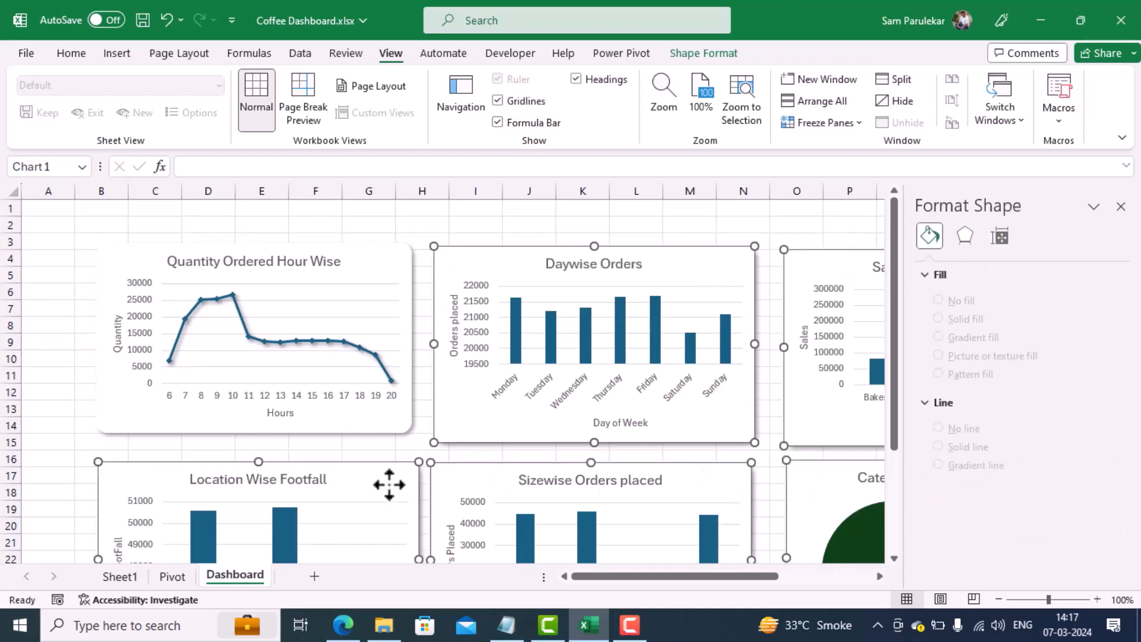
click(1000, 237)
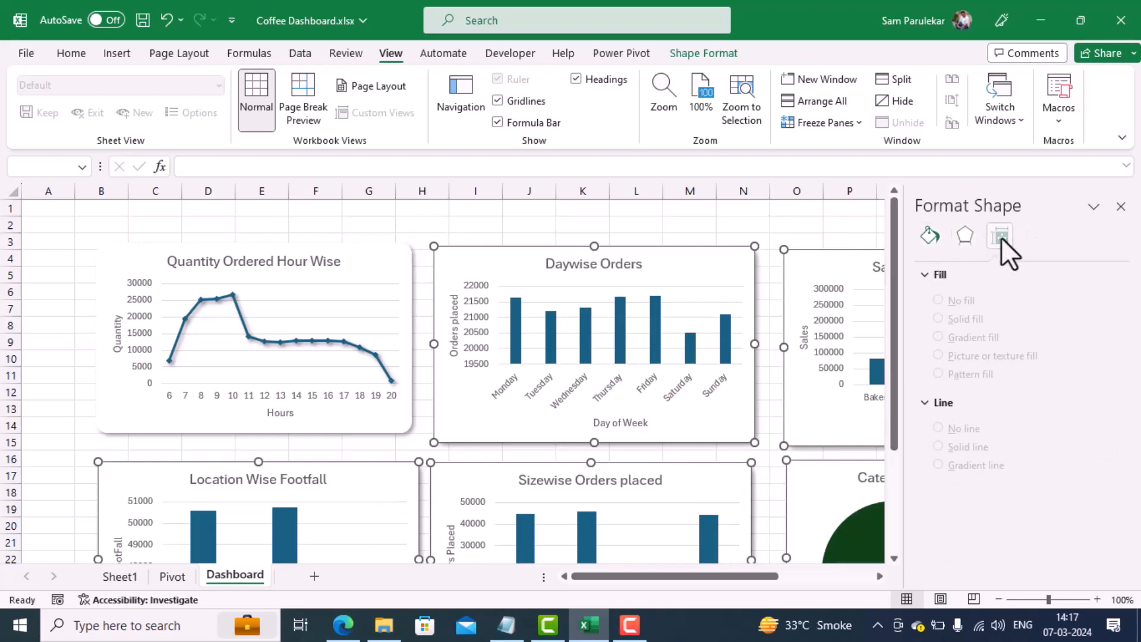
click(1088, 295)
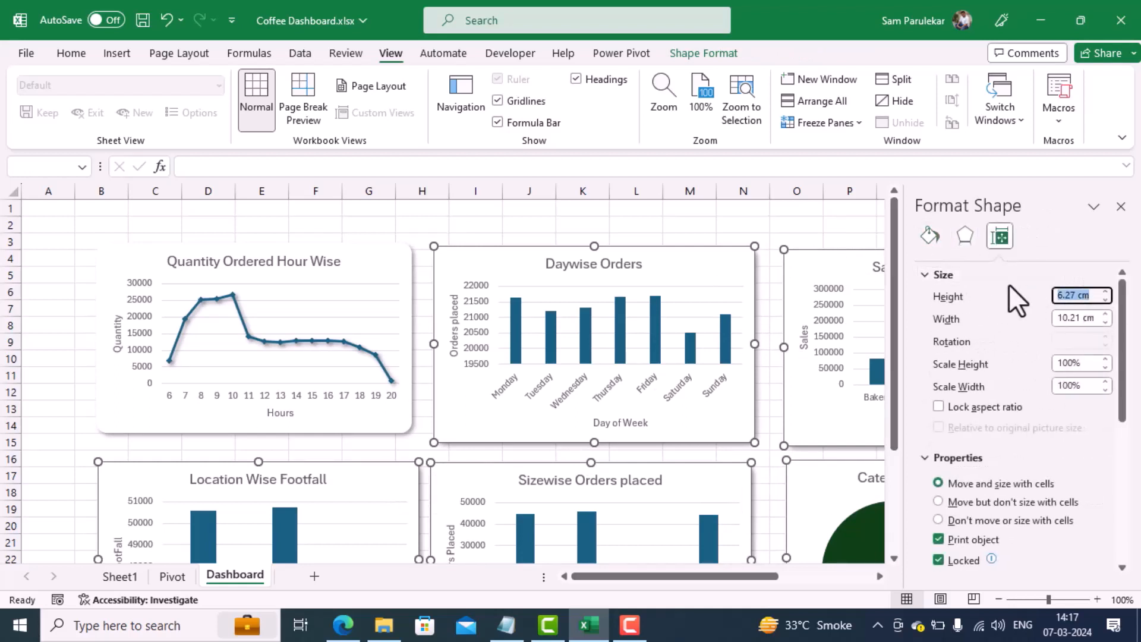
text(6.03)
click(1097, 315)
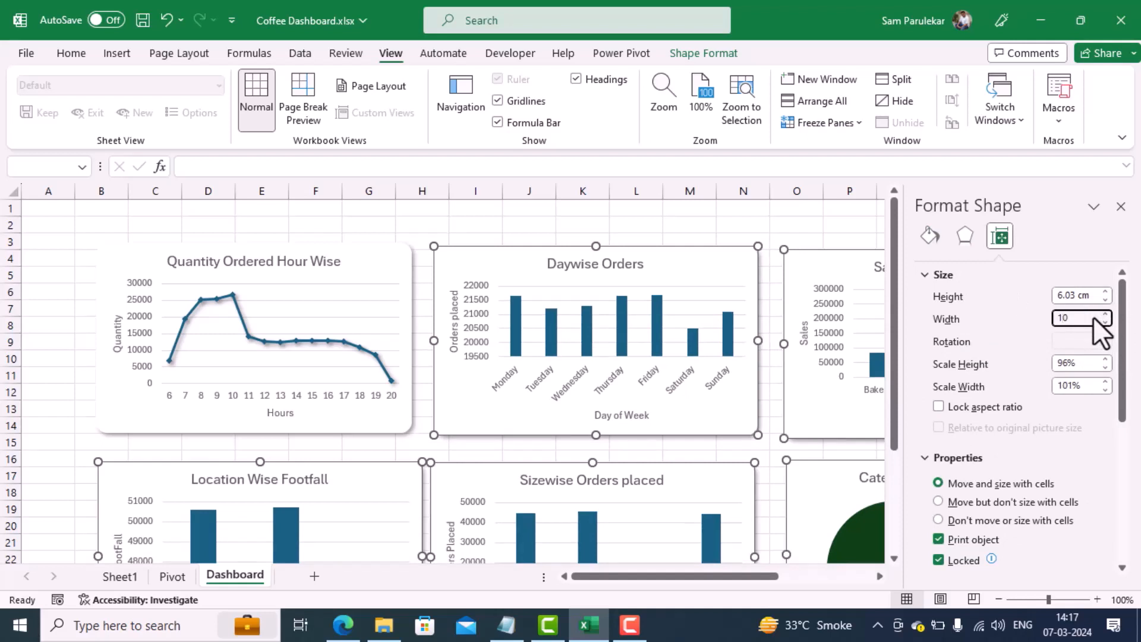
key(Return)
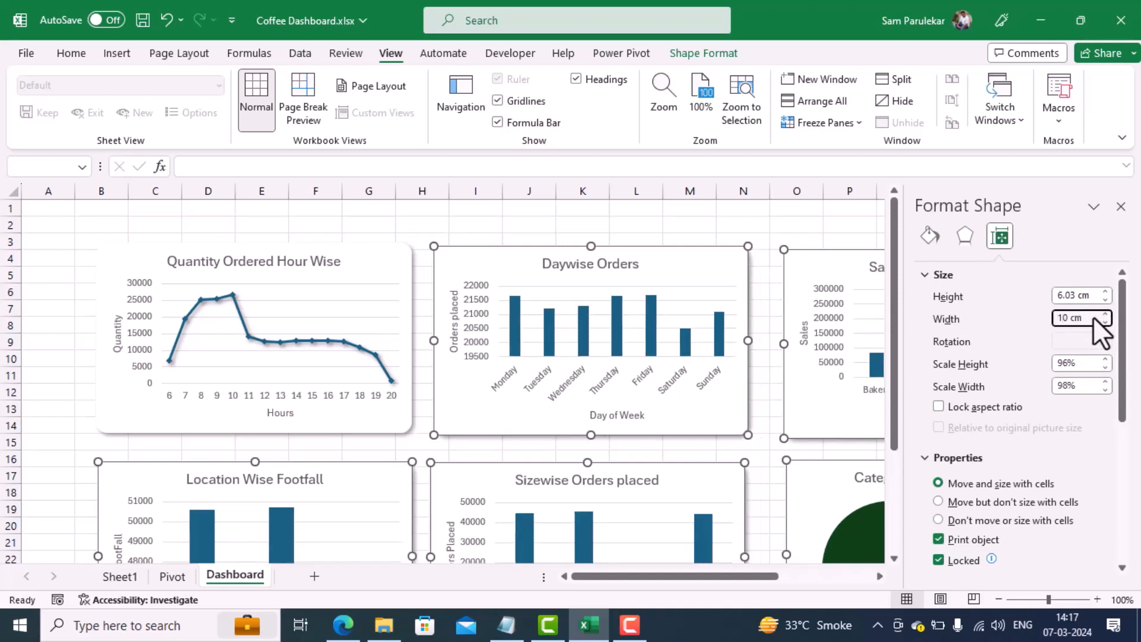
click(1121, 208)
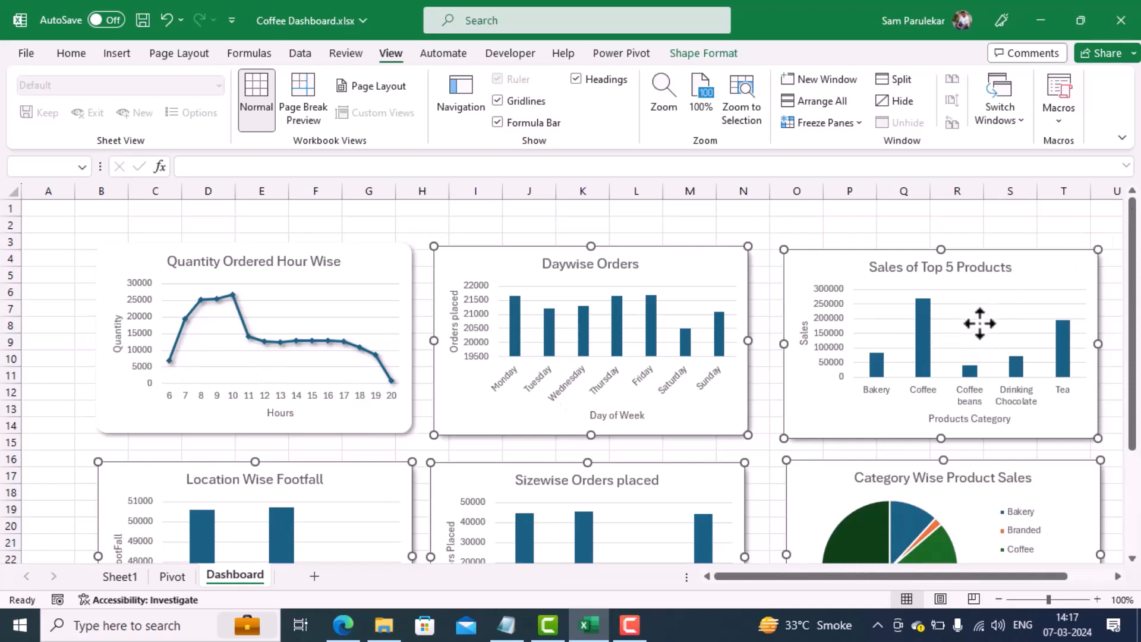
Step: Shift the five selected charts slightly to the right together, and move the Daywise Orders chart alone a little further right
drag(1007, 284, 1029, 284)
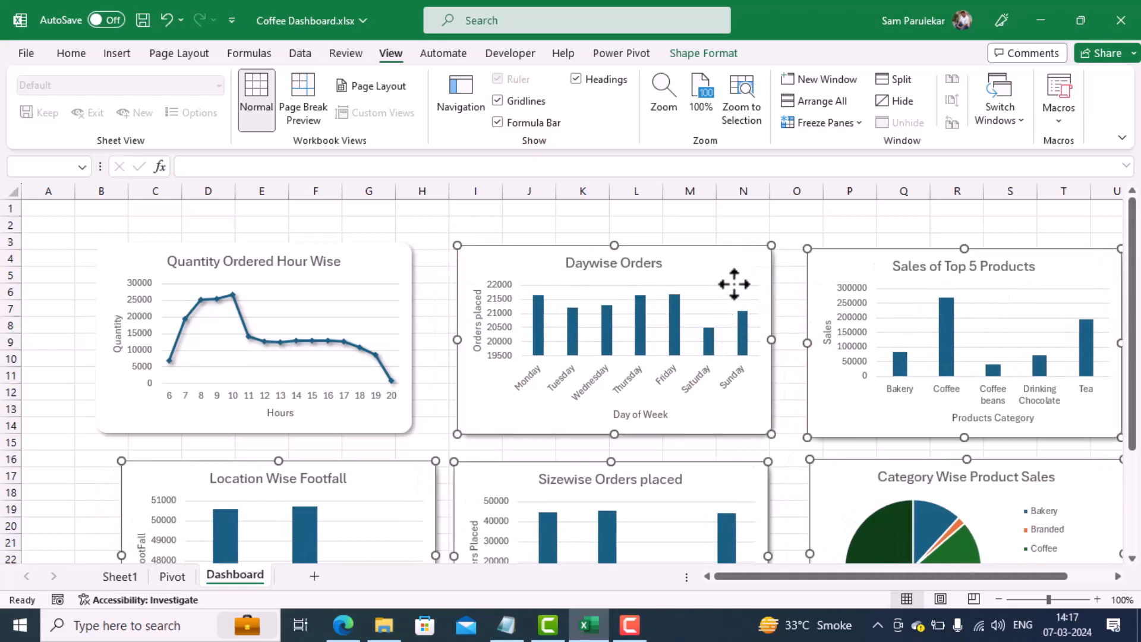
click(741, 224)
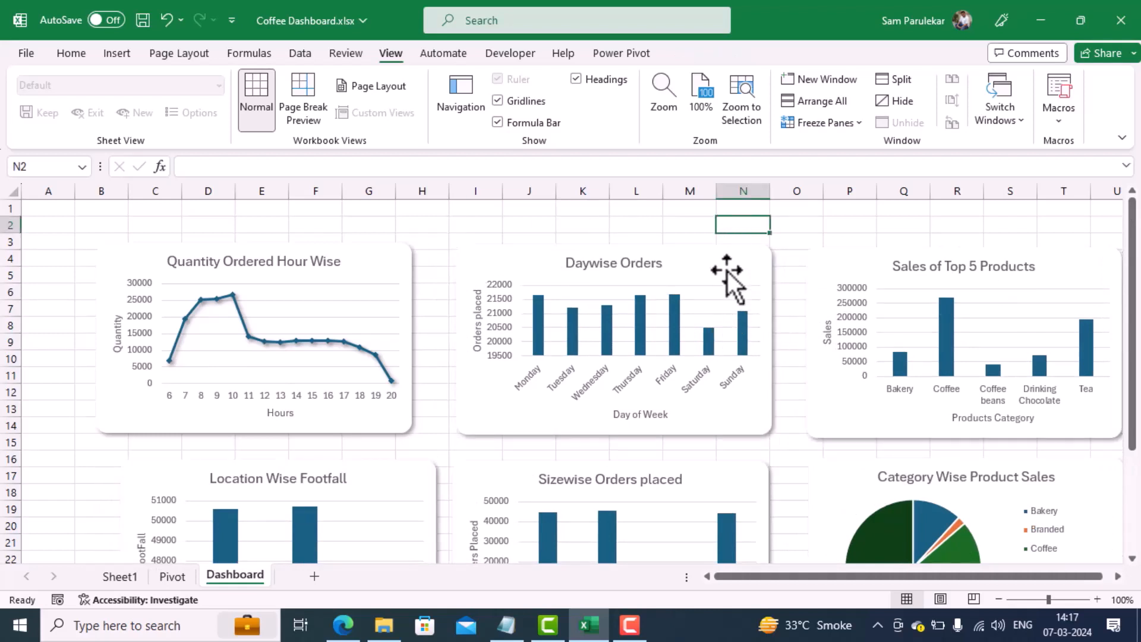
drag(726, 270, 746, 269)
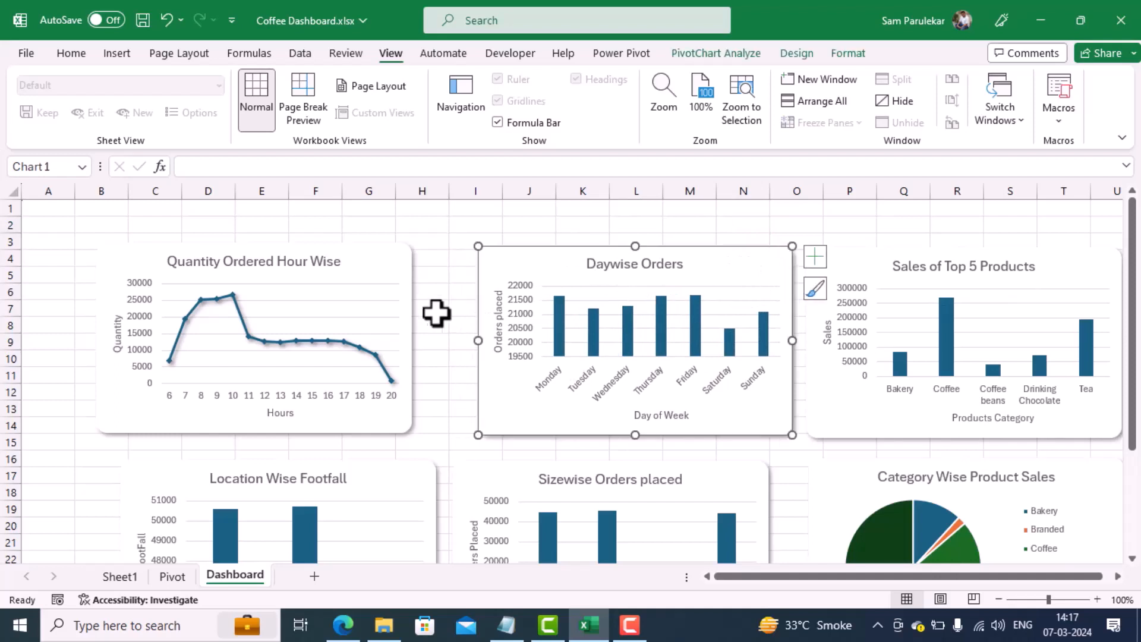
Step: Move the Quantity Ordered Hour Wise chart right, level with Daywise Orders, and align the Location Wise Footfall chart beneath it
click(390, 303)
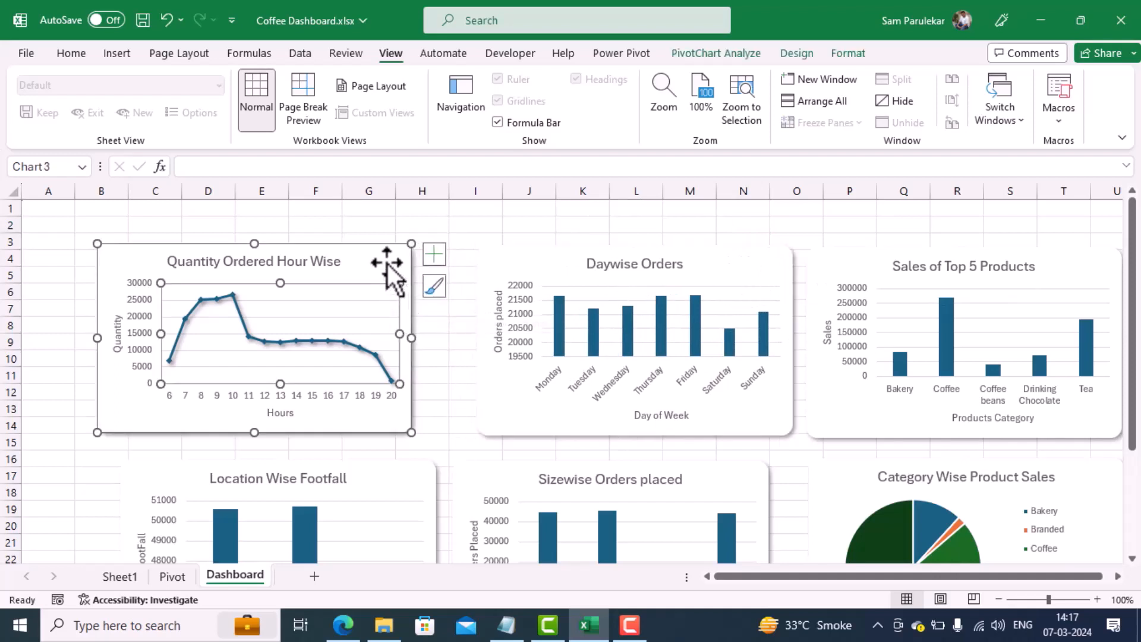
drag(390, 269, 422, 272)
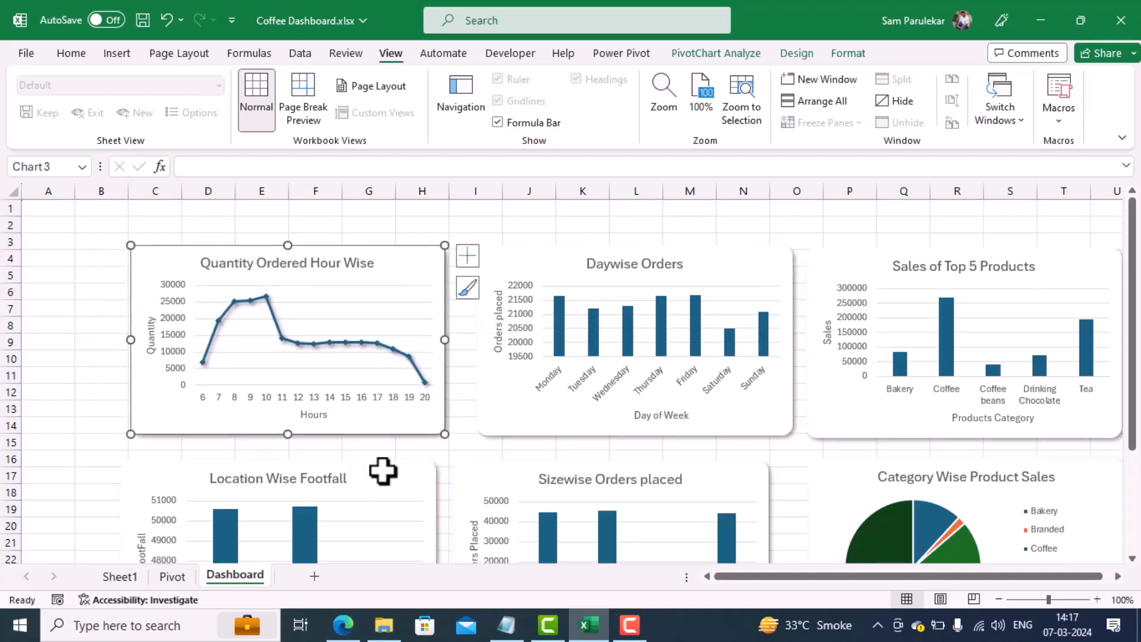
click(382, 473)
mouse_move(382, 472)
mouse_down()
mouse_move(406, 469)
mouse_move(389, 466)
mouse_up()
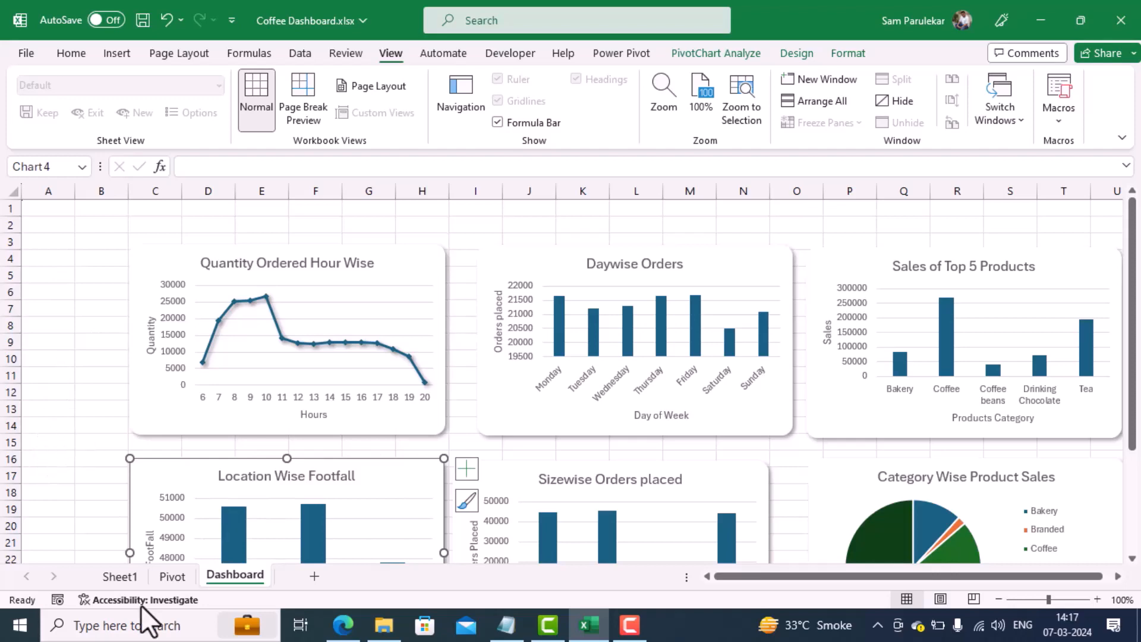
Step: Insert Day Name and Month Name slicers for the product category Total Bill PivotTable on the Pivot sheet
click(171, 576)
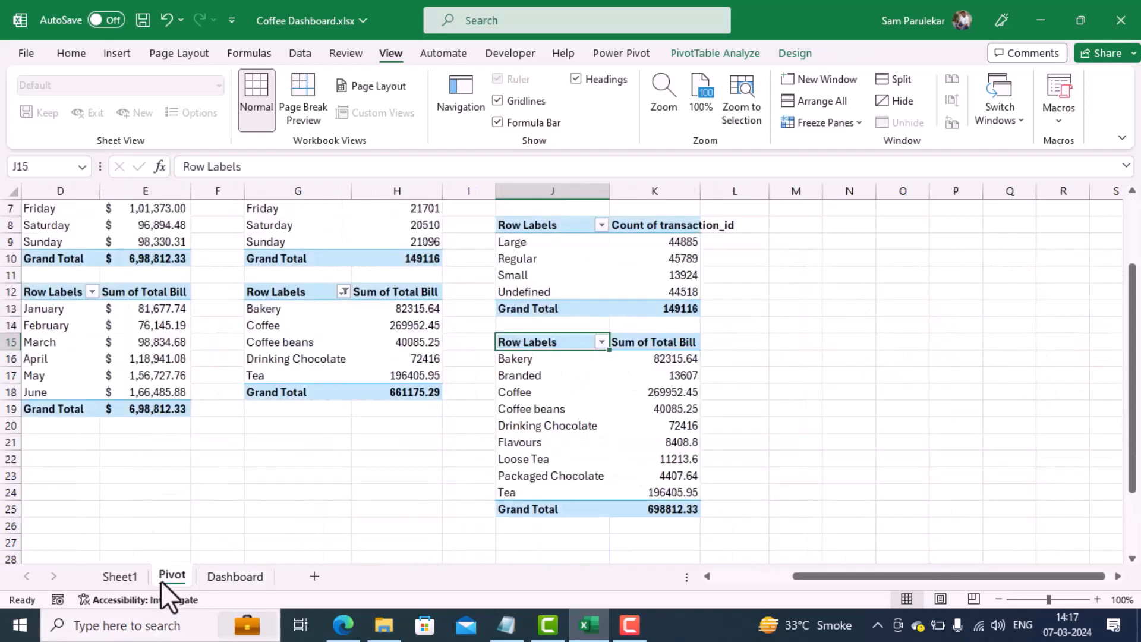
click(538, 393)
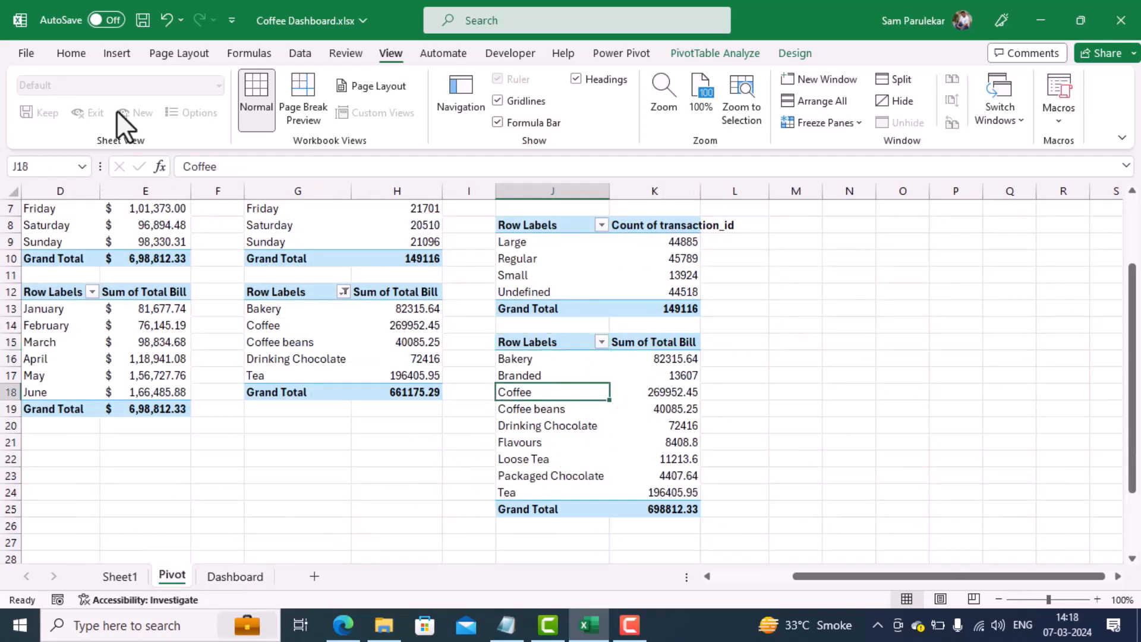
click(123, 56)
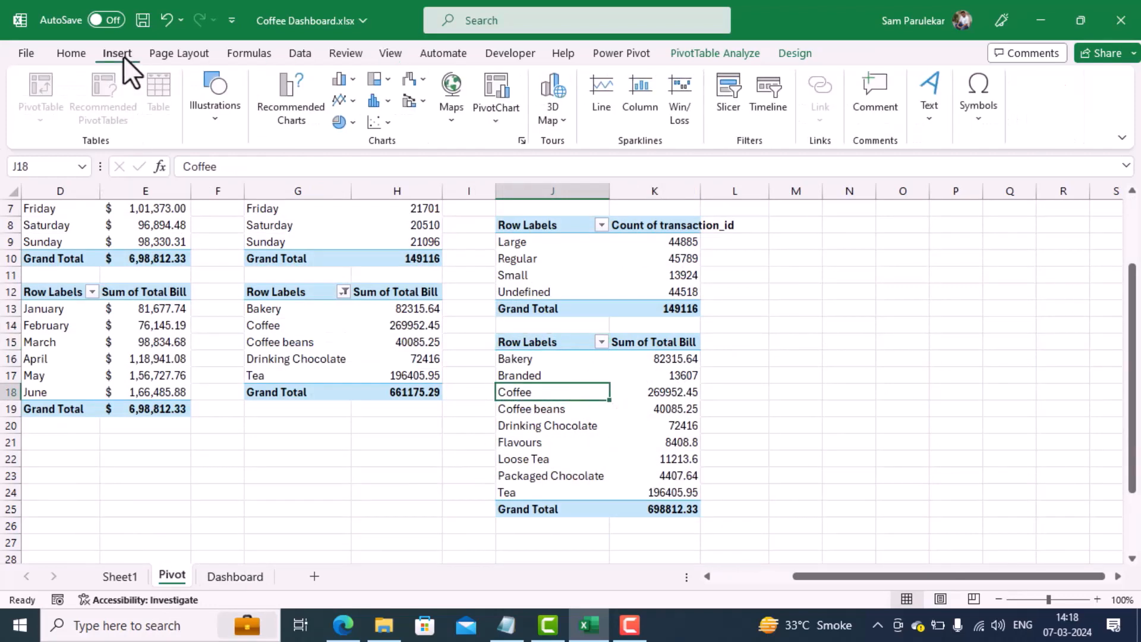
click(719, 111)
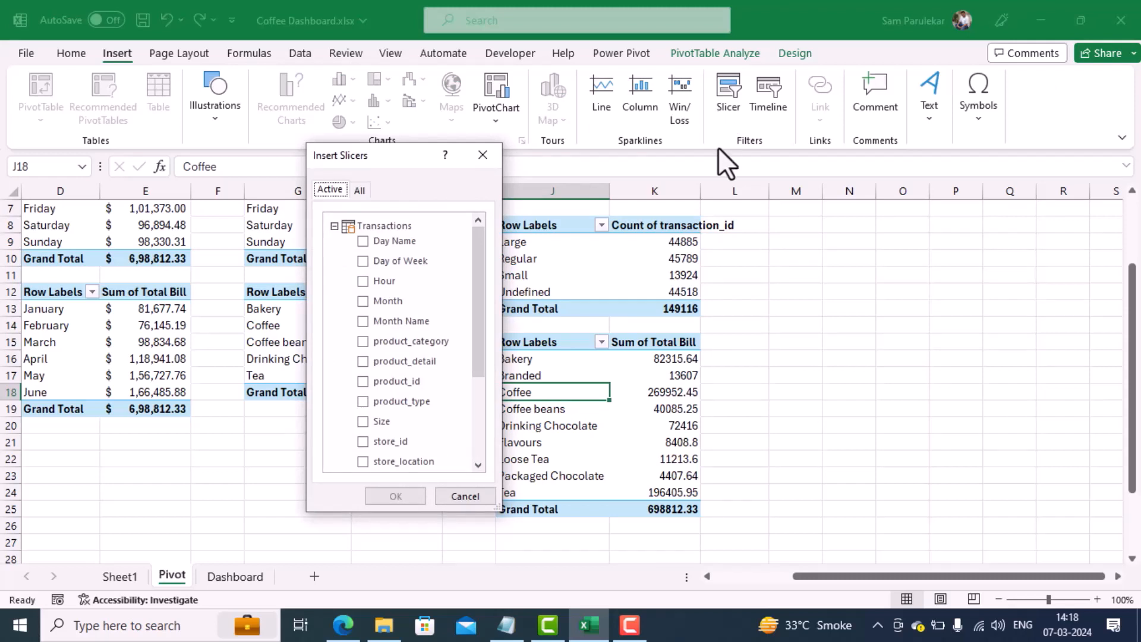
click(363, 241)
click(363, 322)
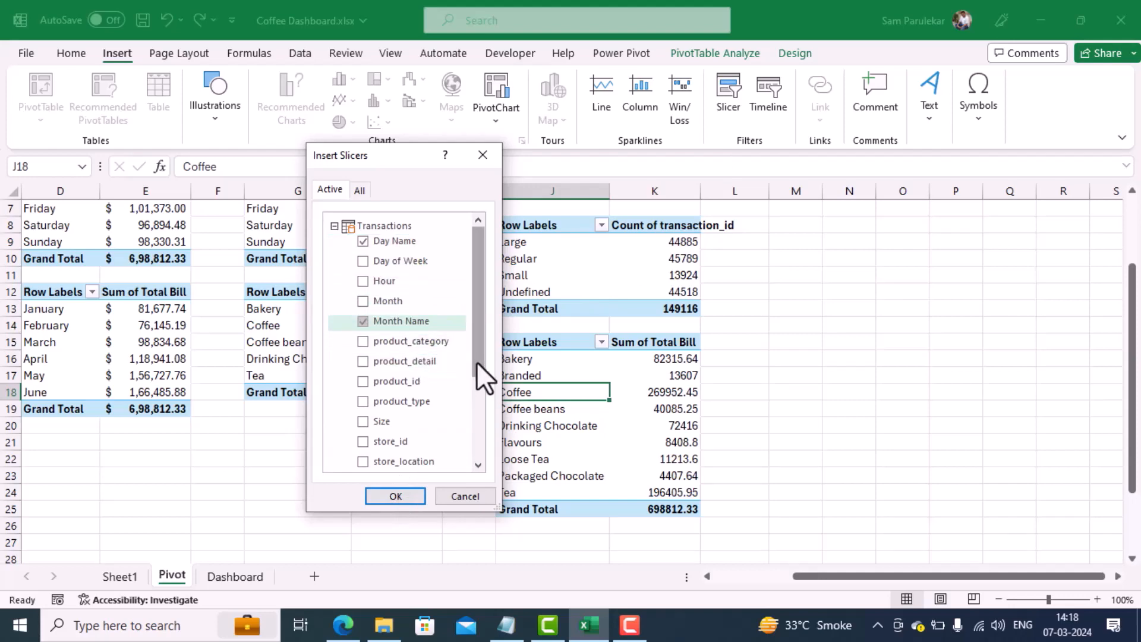
click(395, 495)
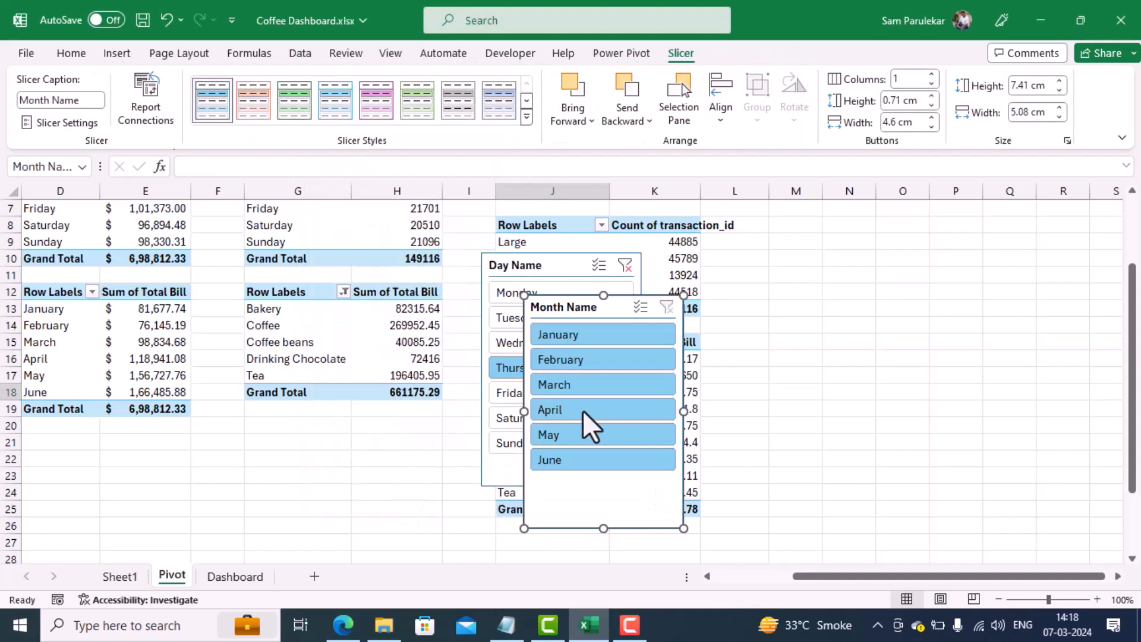
Step: Cut the Day Name slicer from the Pivot sheet and paste it on the Dashboard sheet beside the Quantity Ordered Hour Wise chart
click(543, 267)
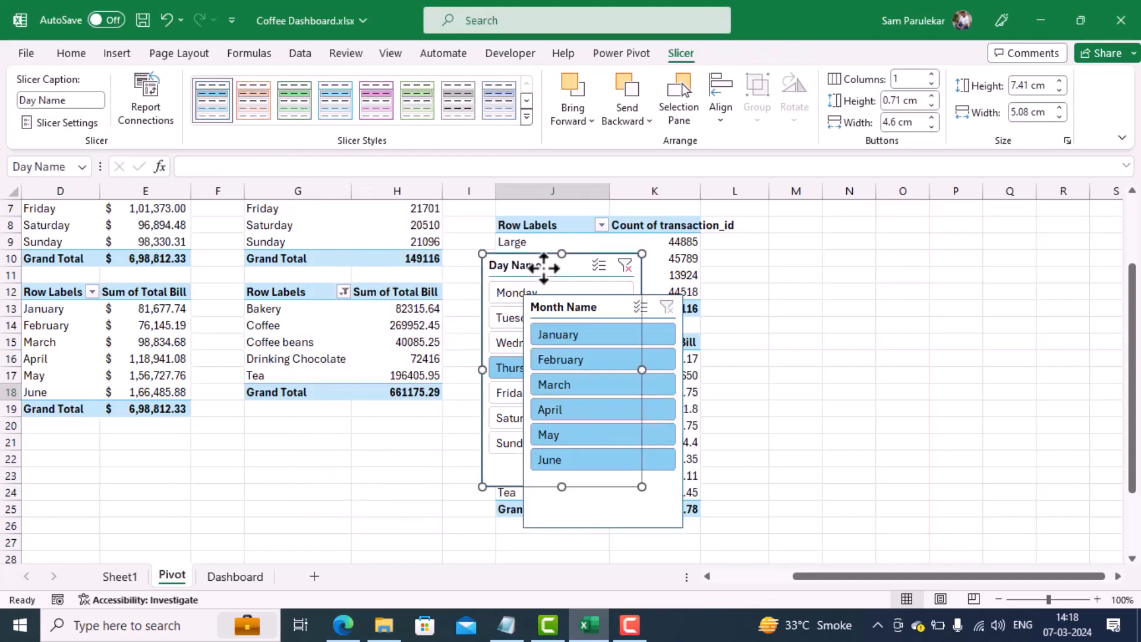
key(Delete)
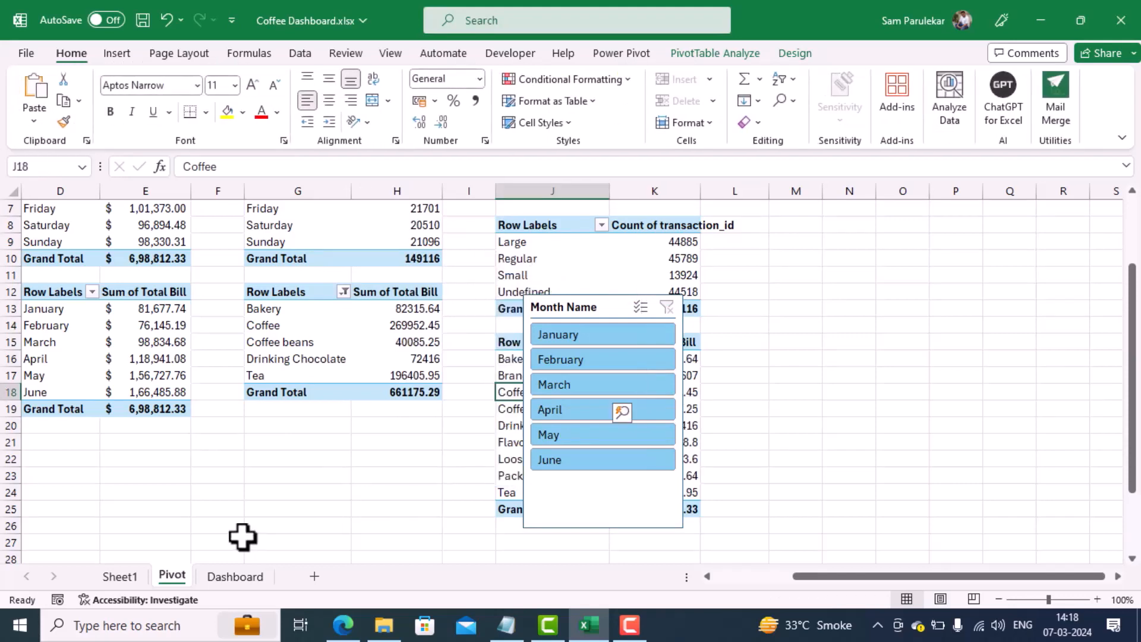
click(235, 576)
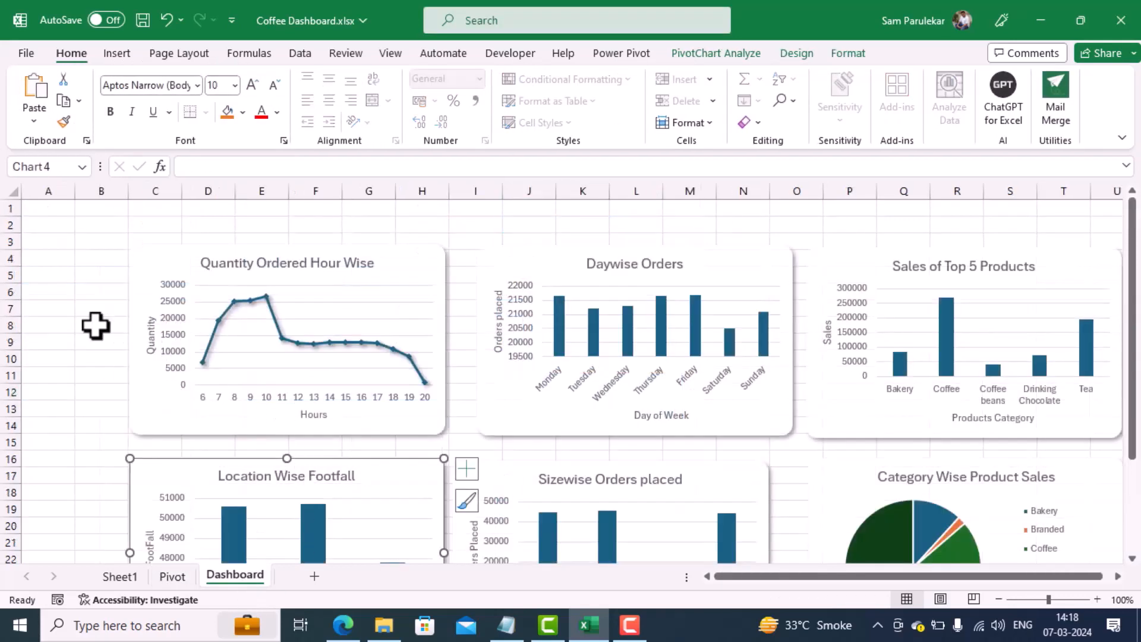
key(ctrl+v)
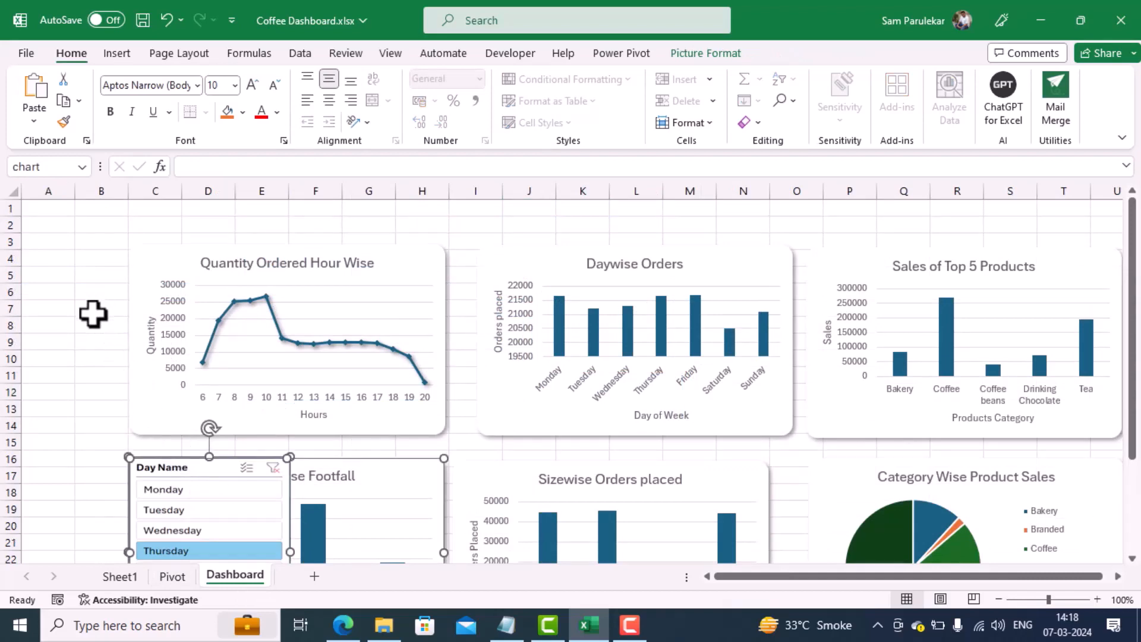
key(ctrl+z)
click(92, 274)
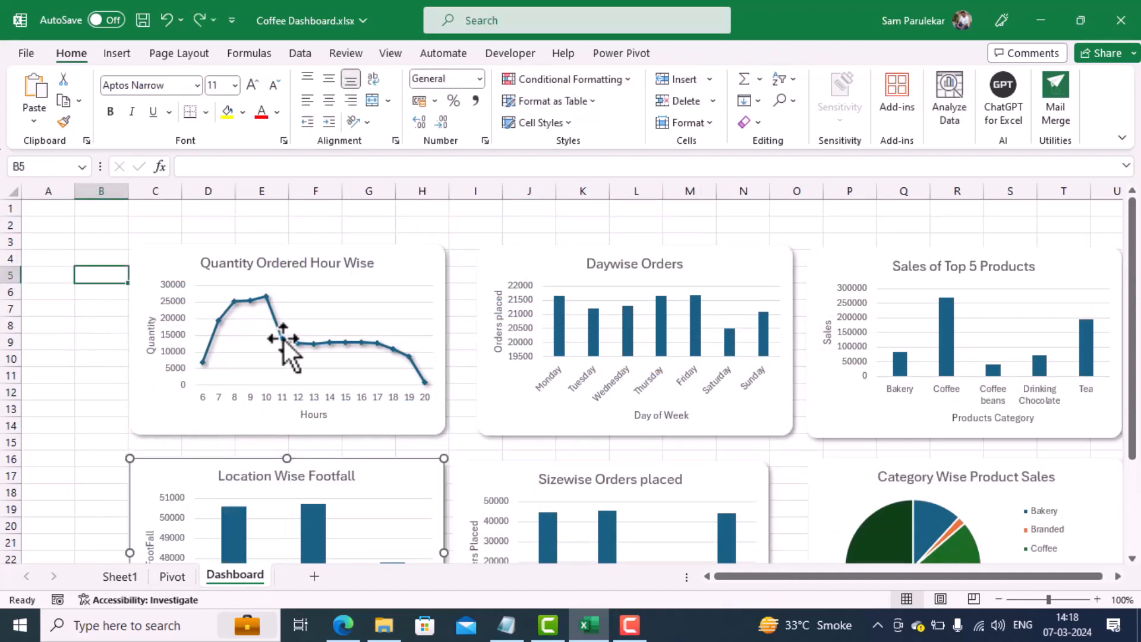
key(ctrl+v)
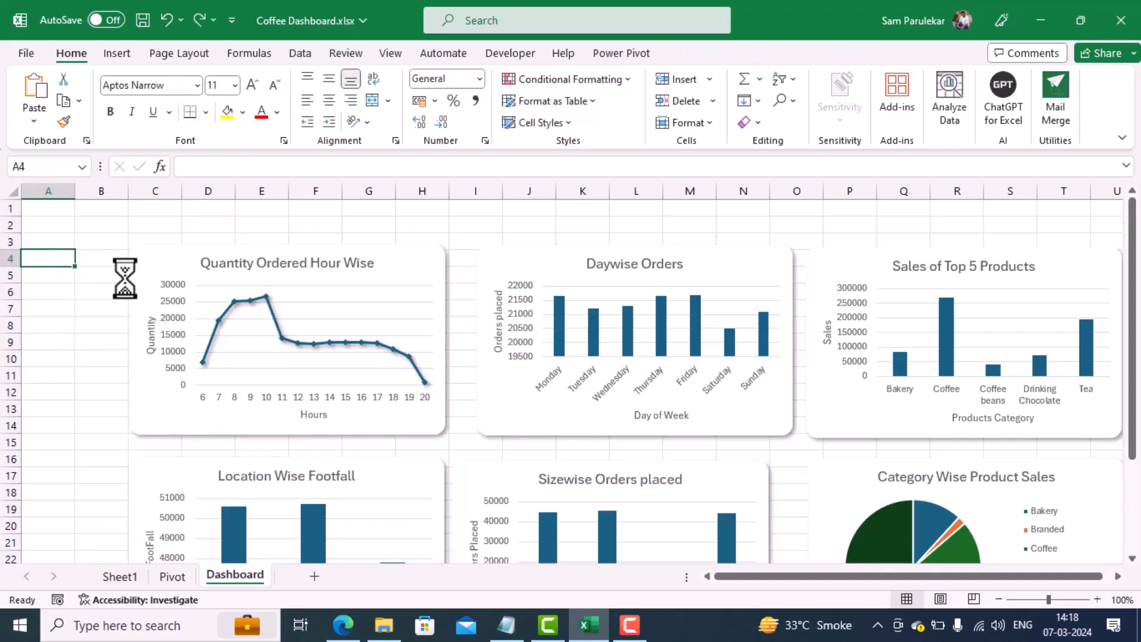
Step: Cut the Month Name slicer from the Pivot sheet and paste it at cell A19 of the Dashboard sheet
click(46, 514)
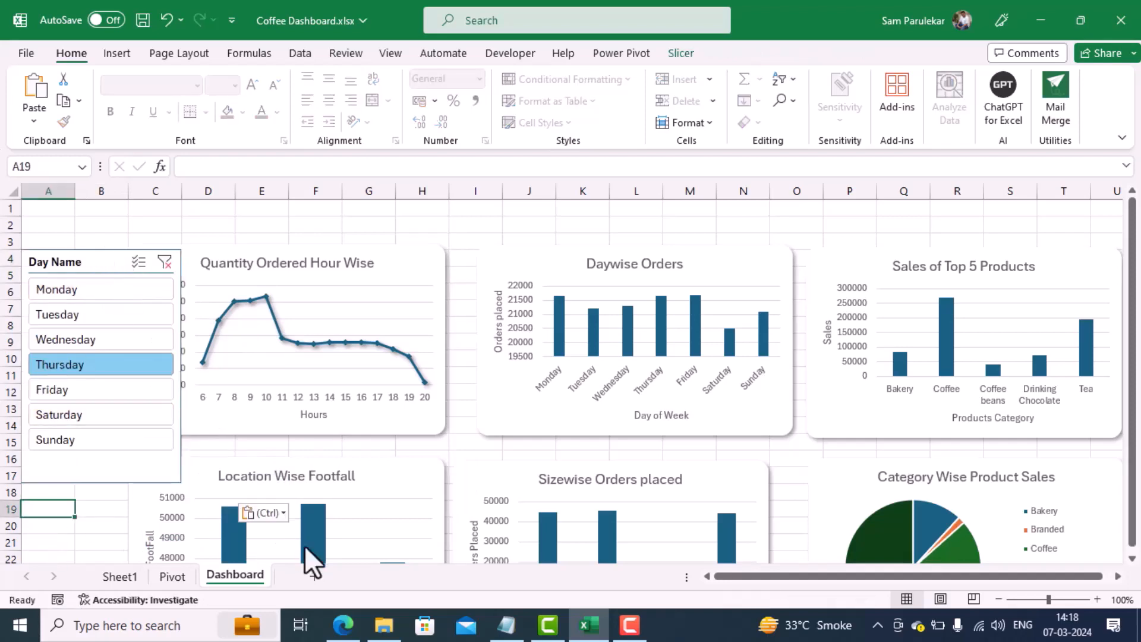
click(168, 574)
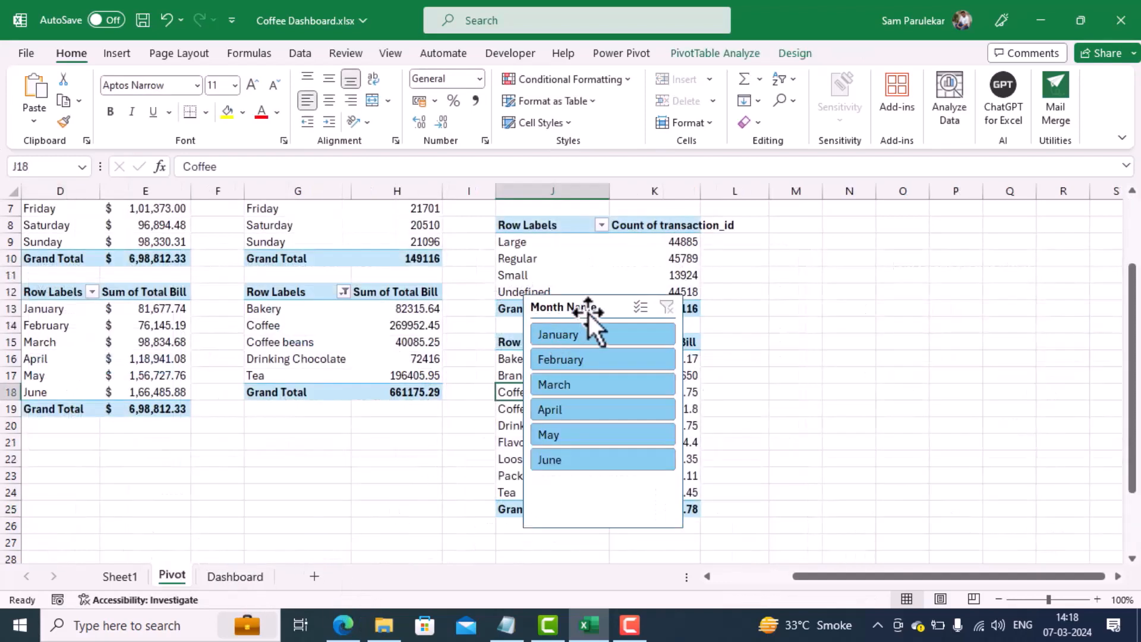
click(606, 300)
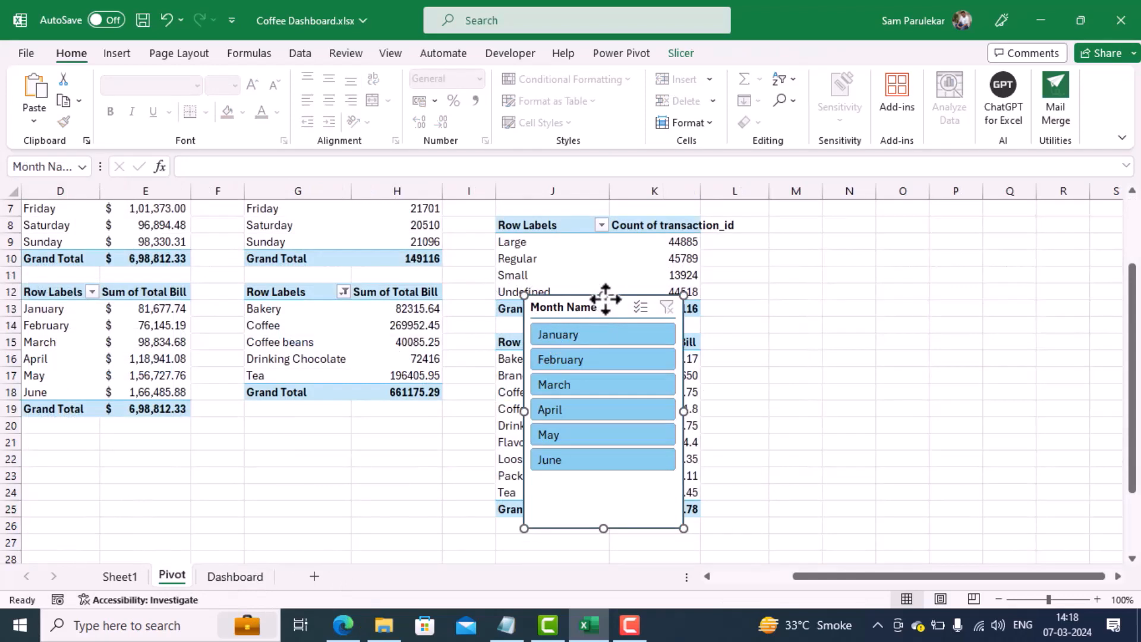
key(ctrl+x)
click(235, 575)
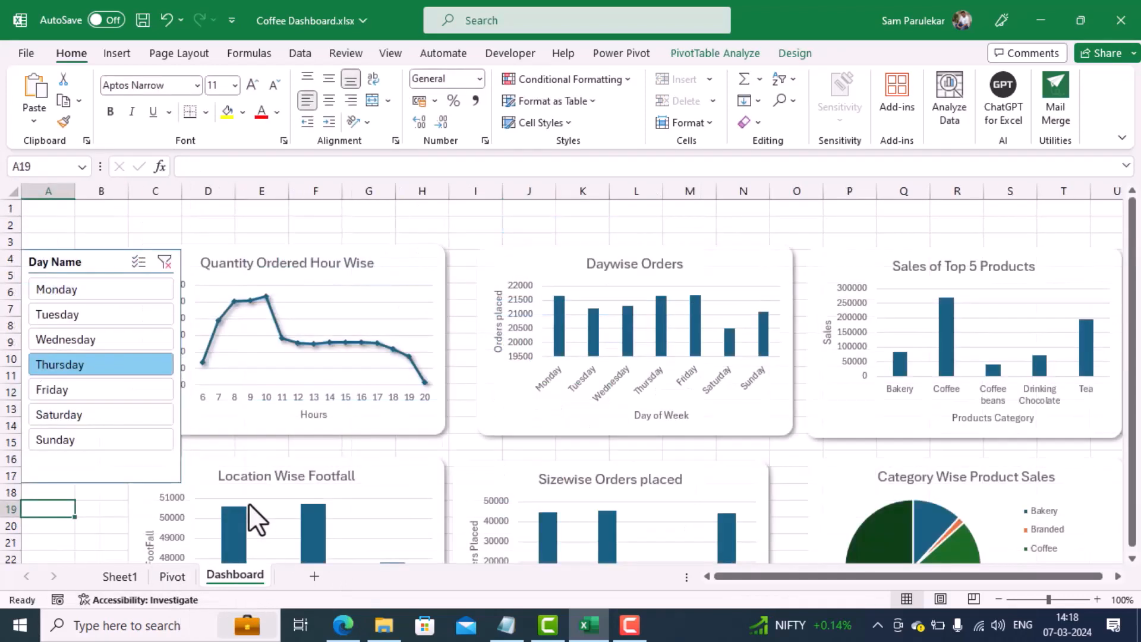
key(ctrl+v)
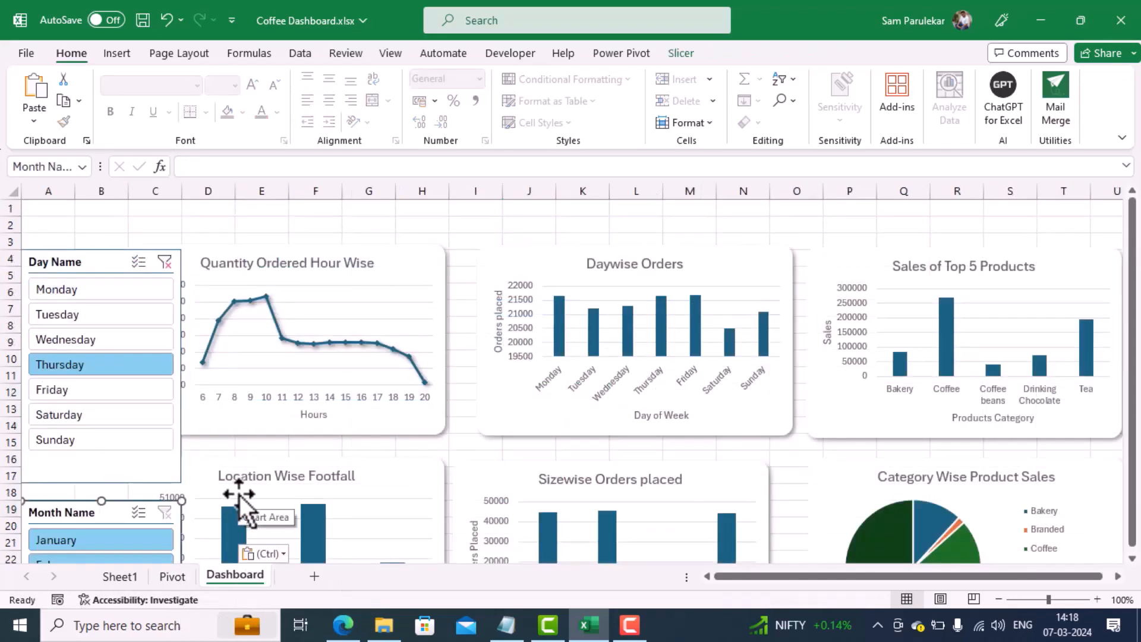
Step: Size the Day Name slicer to 5.9 cm high and 2.83 cm wide
click(87, 260)
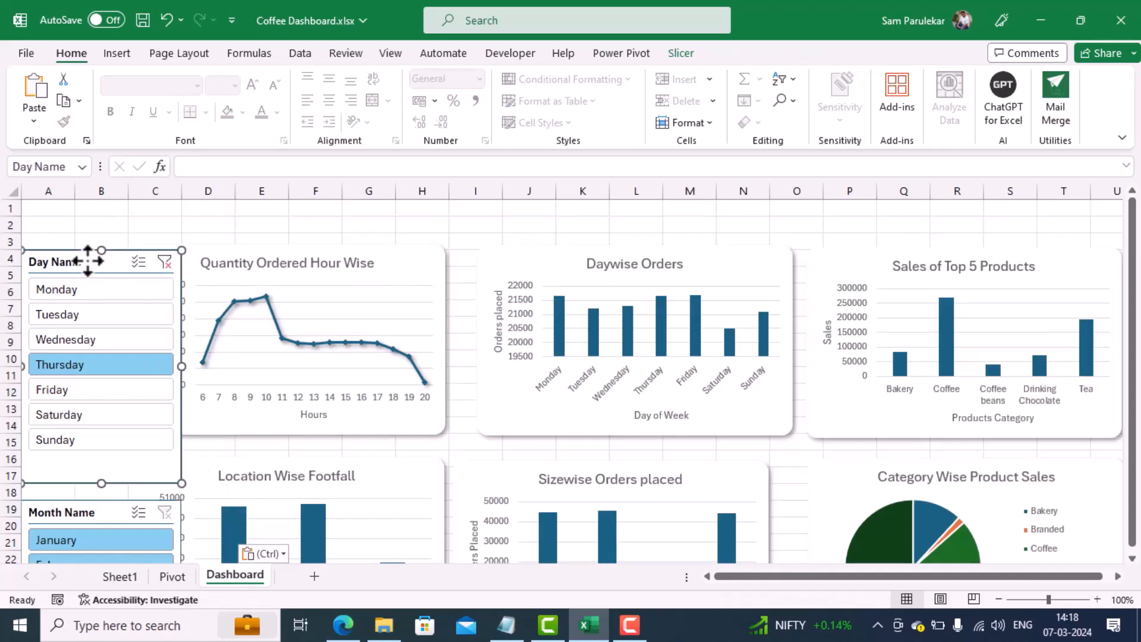
right_click(87, 260)
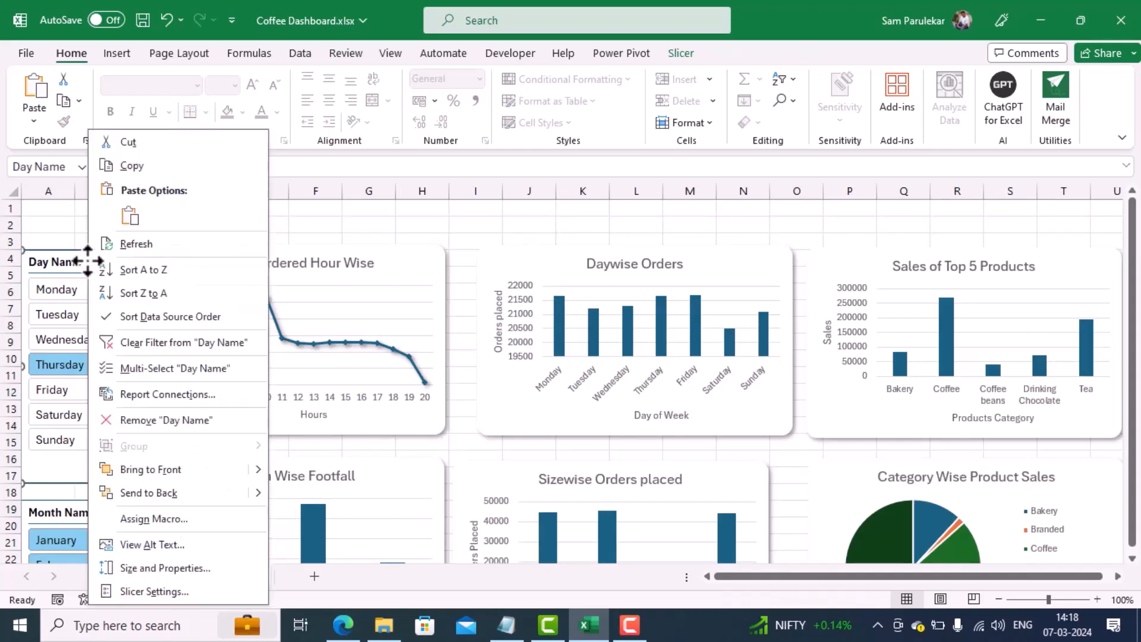
click(181, 570)
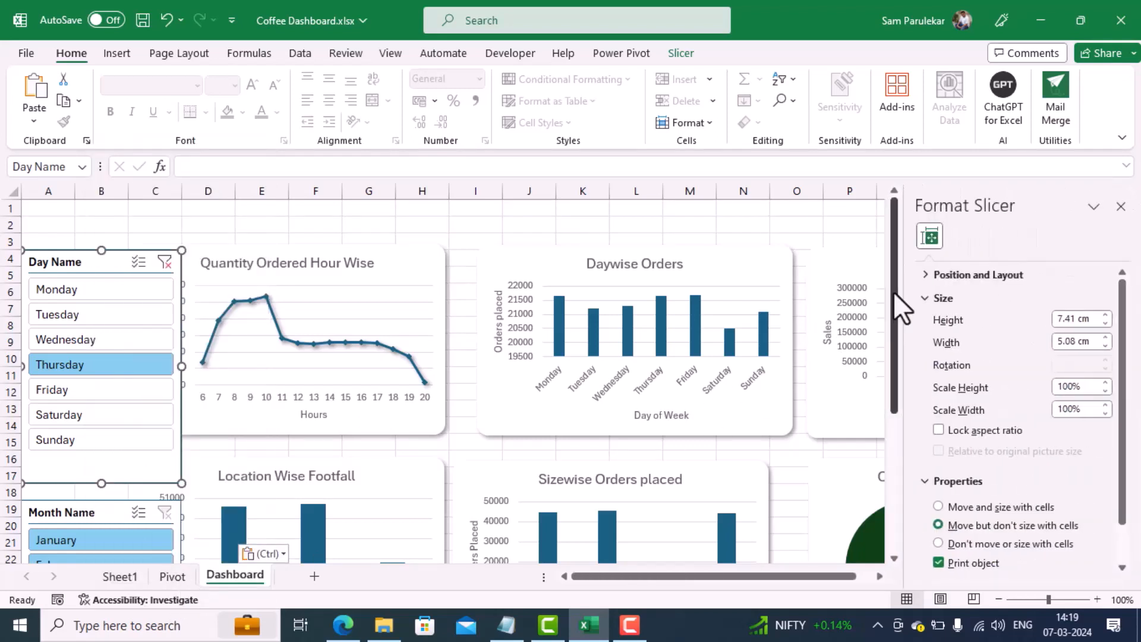
click(1086, 319)
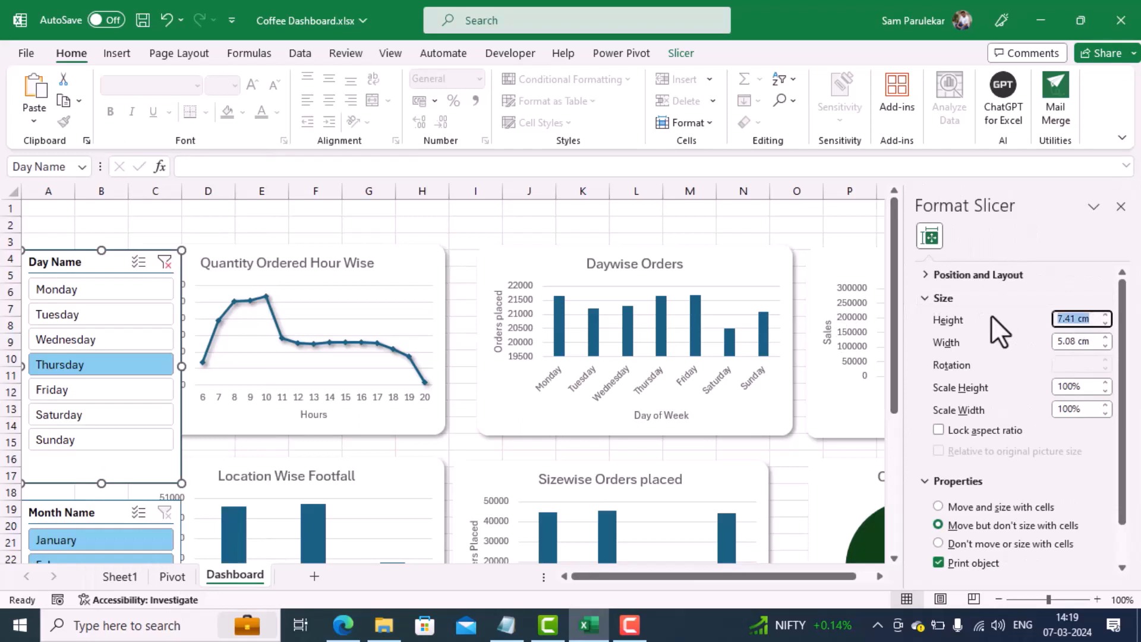
text(5.)
click(1090, 341)
key(ctrl+a)
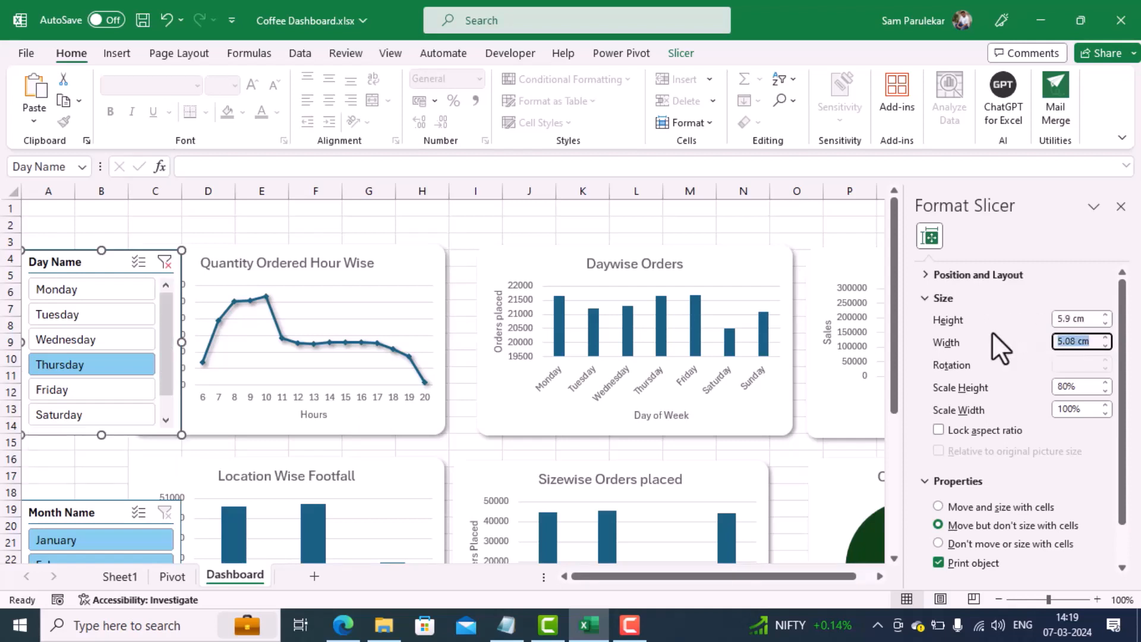
text(2.83)
key(Return)
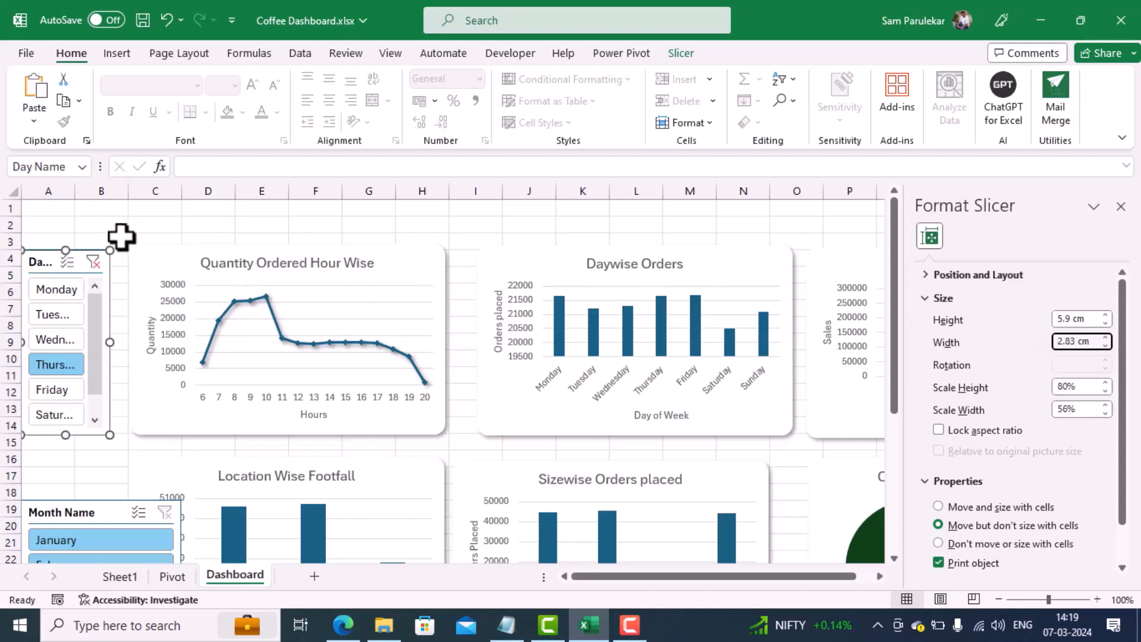
Step: Size the Month Name slicer to 5.9 cm high and 2.83 cm wide, and move it up directly beneath the Day Name slicer
click(90, 512)
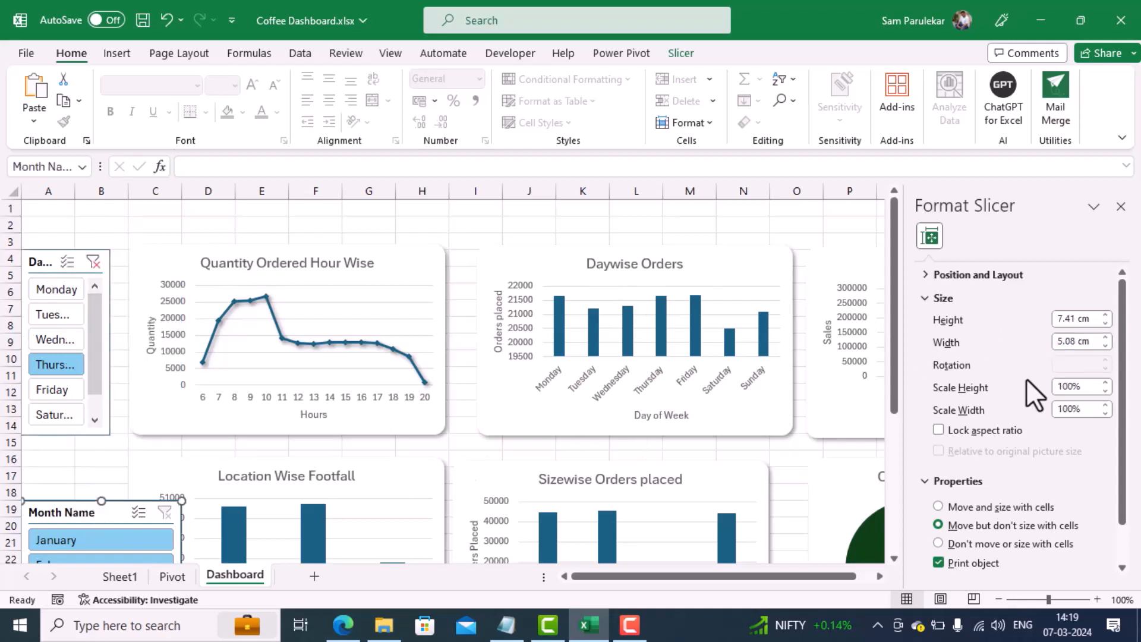
click(1088, 319)
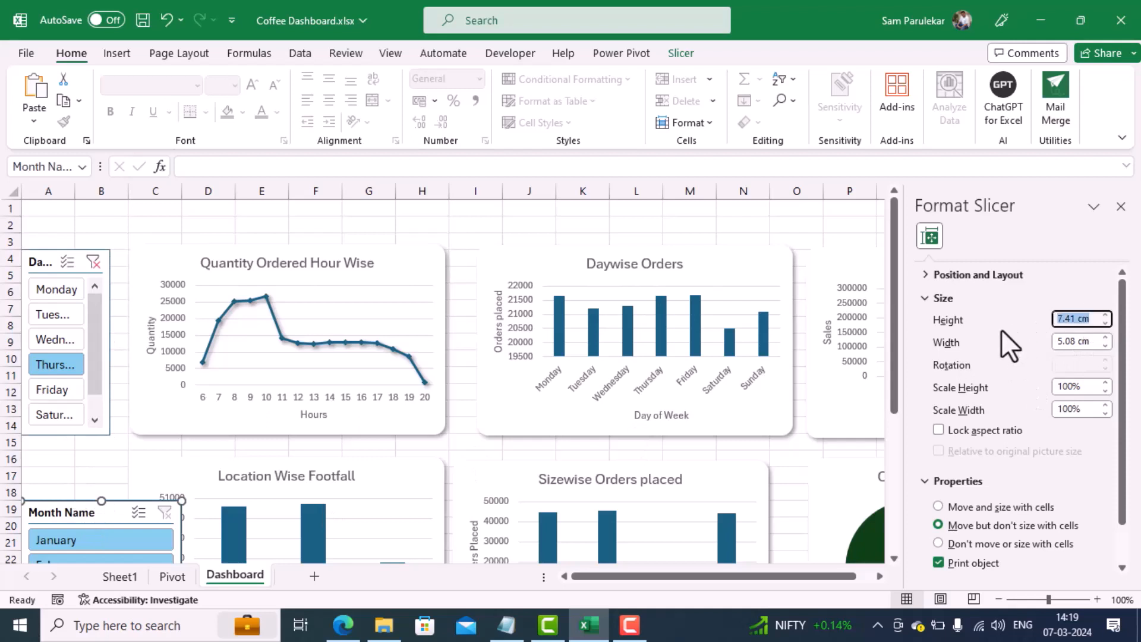
text(5.9)
click(1087, 342)
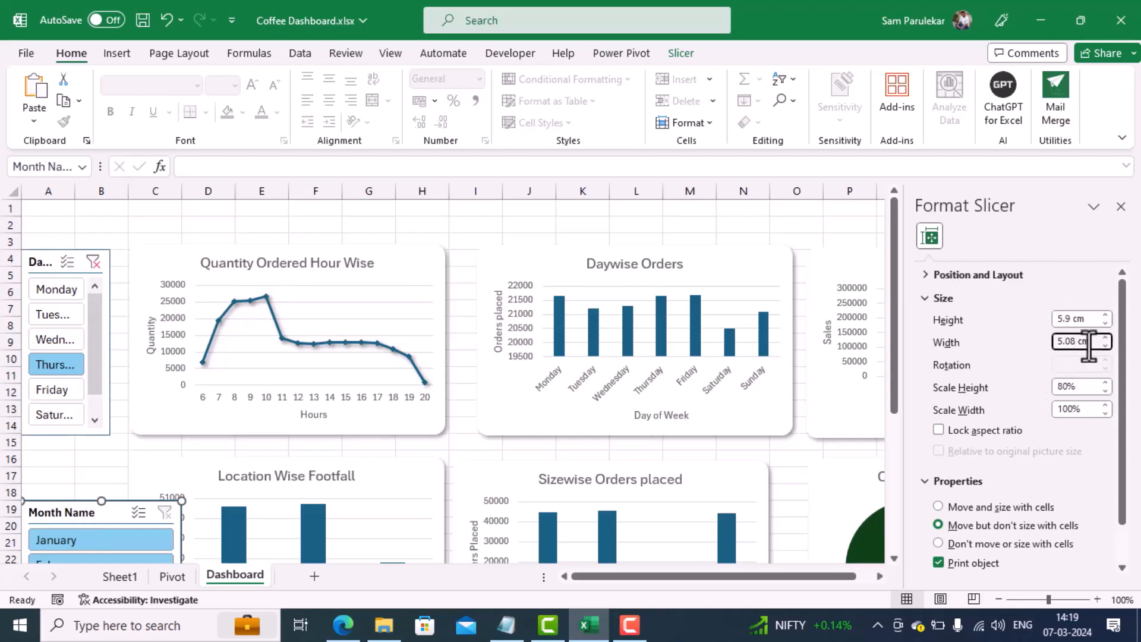
drag(1078, 343, 1026, 350)
key(Return)
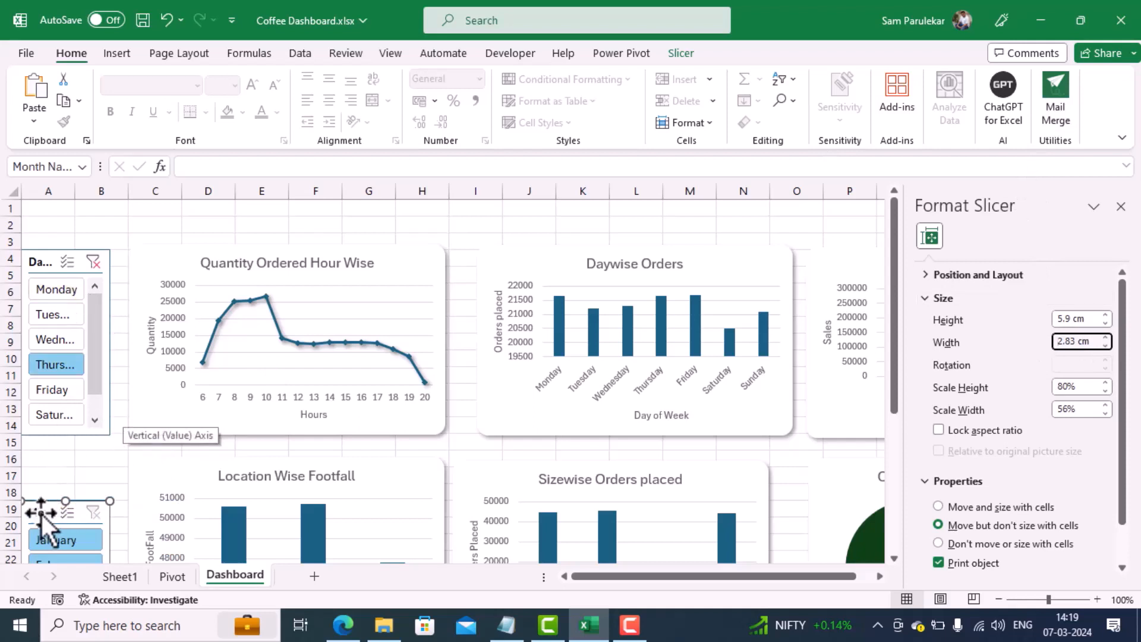
drag(41, 512, 40, 445)
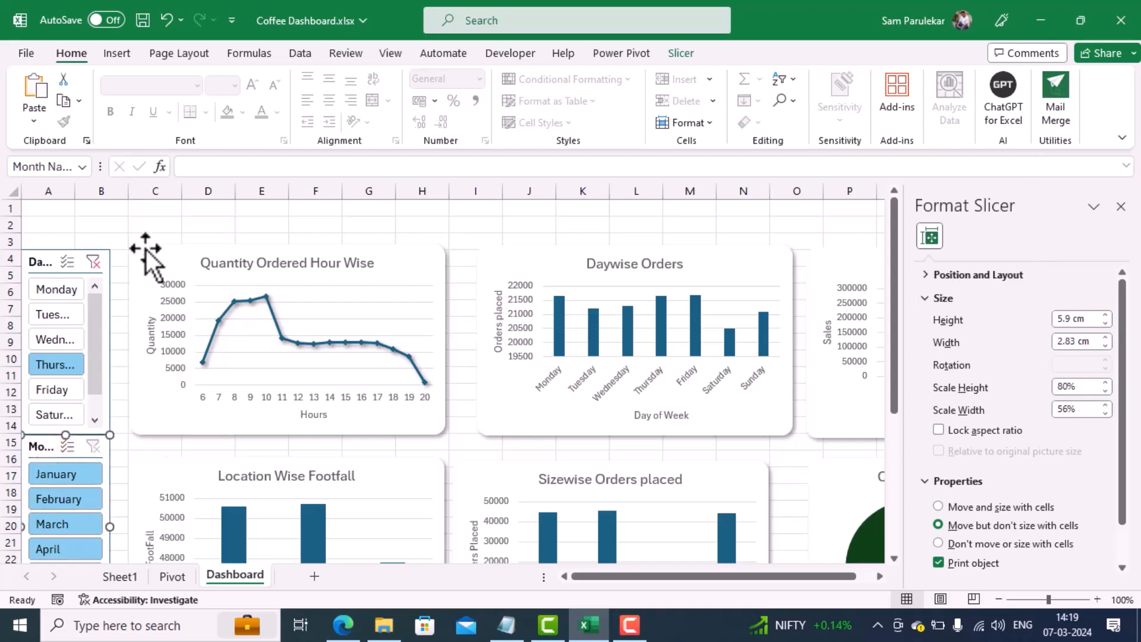
click(1120, 207)
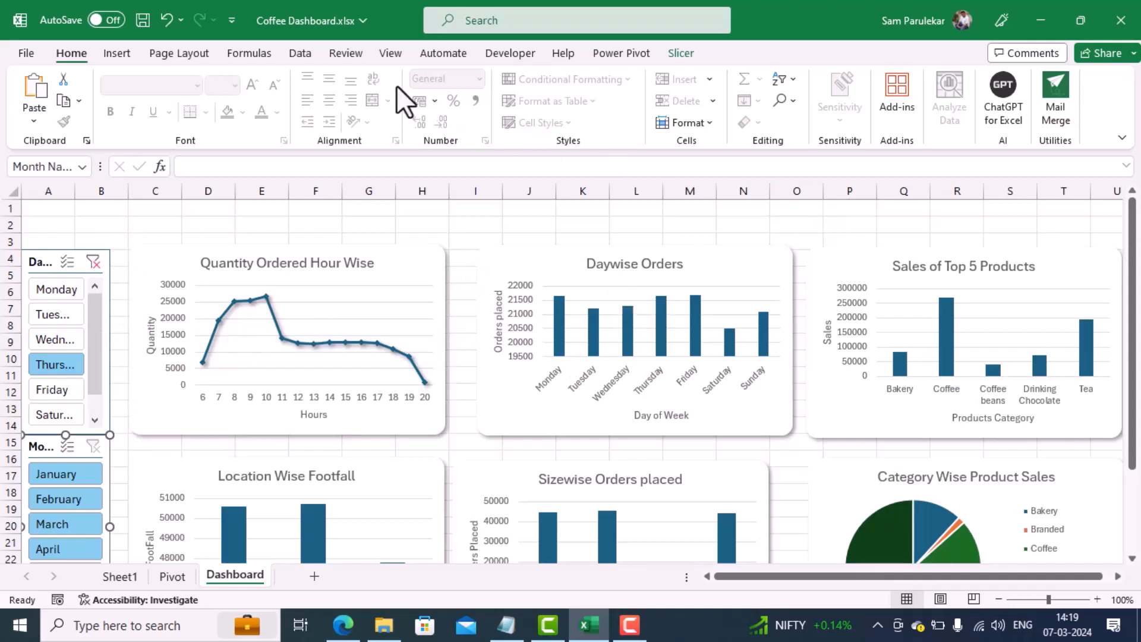
Step: Hide the Dashboard sheet's gridlines and the formula bar, and switch to full-screen mode
click(385, 53)
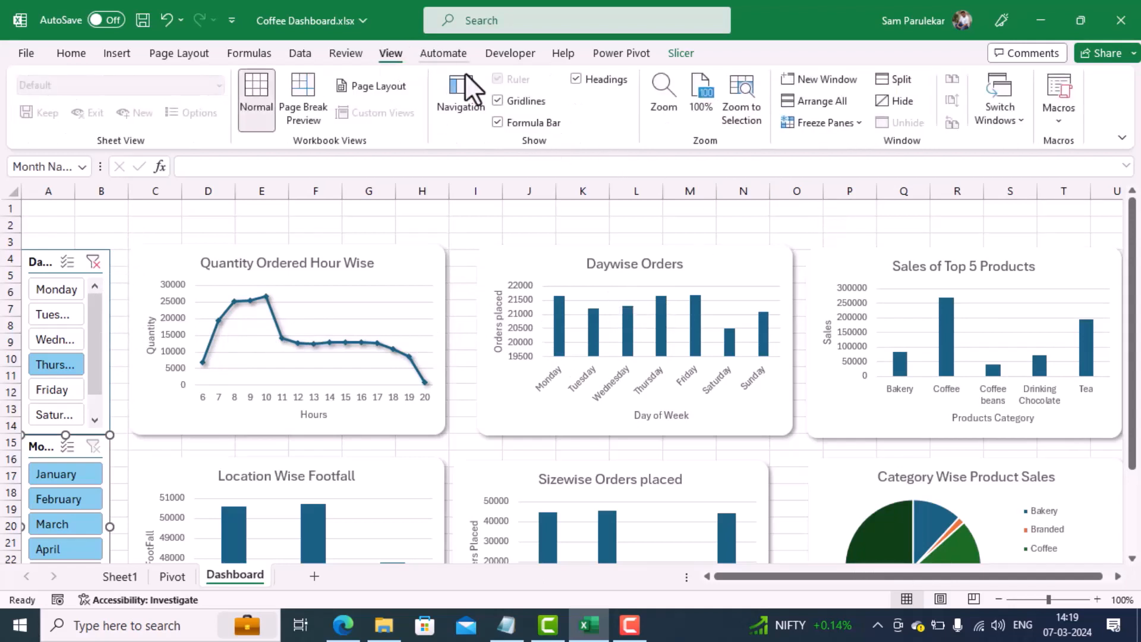
click(501, 102)
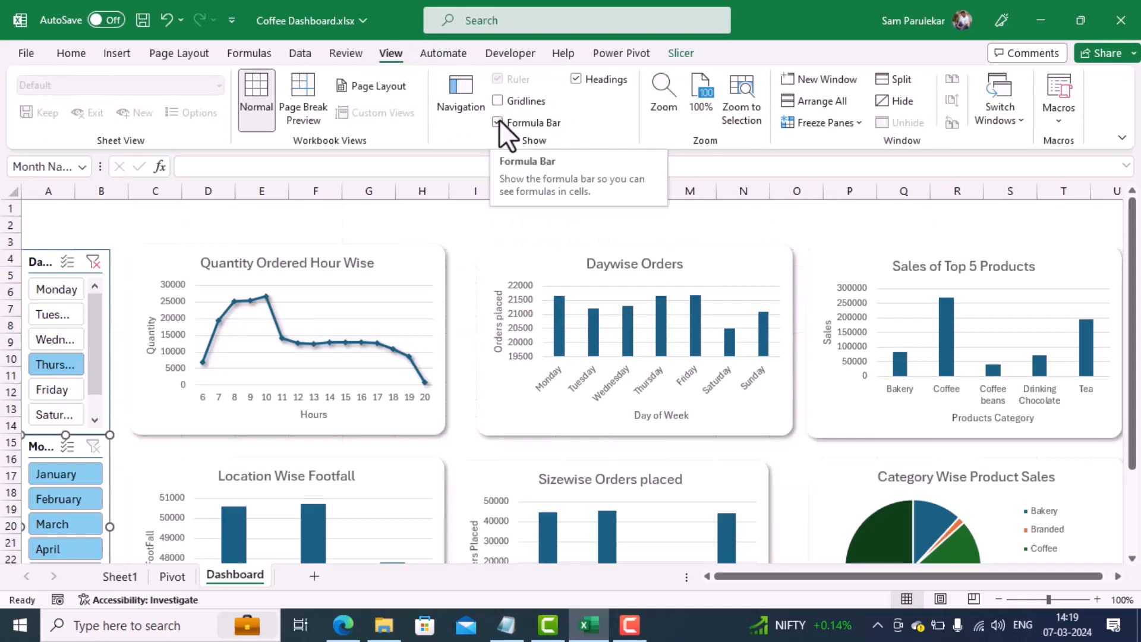
click(499, 119)
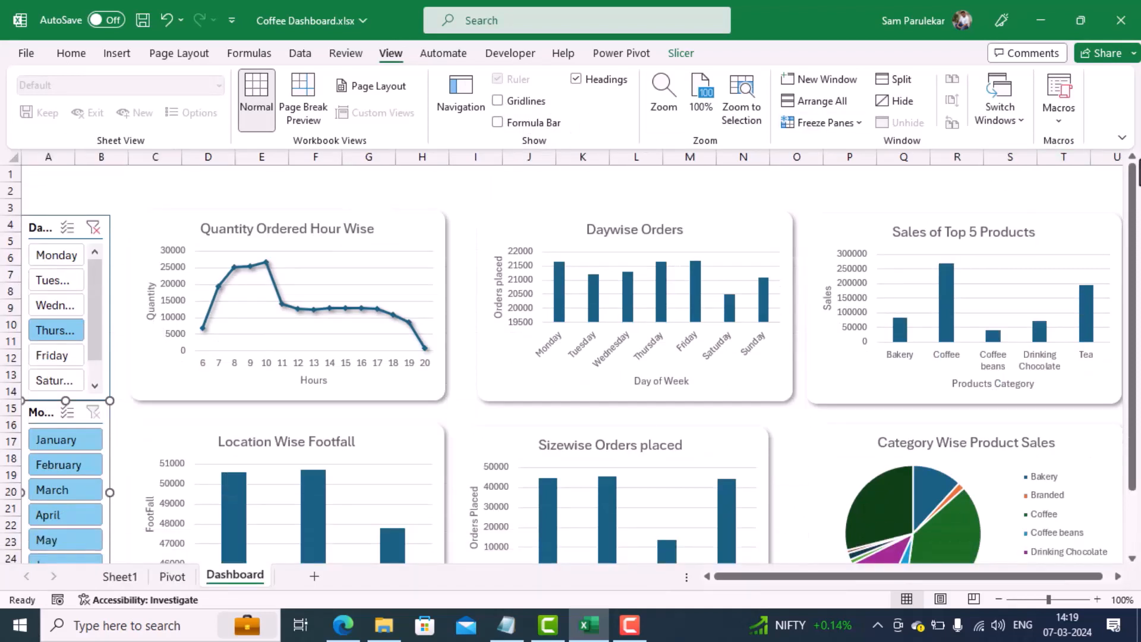
click(1122, 137)
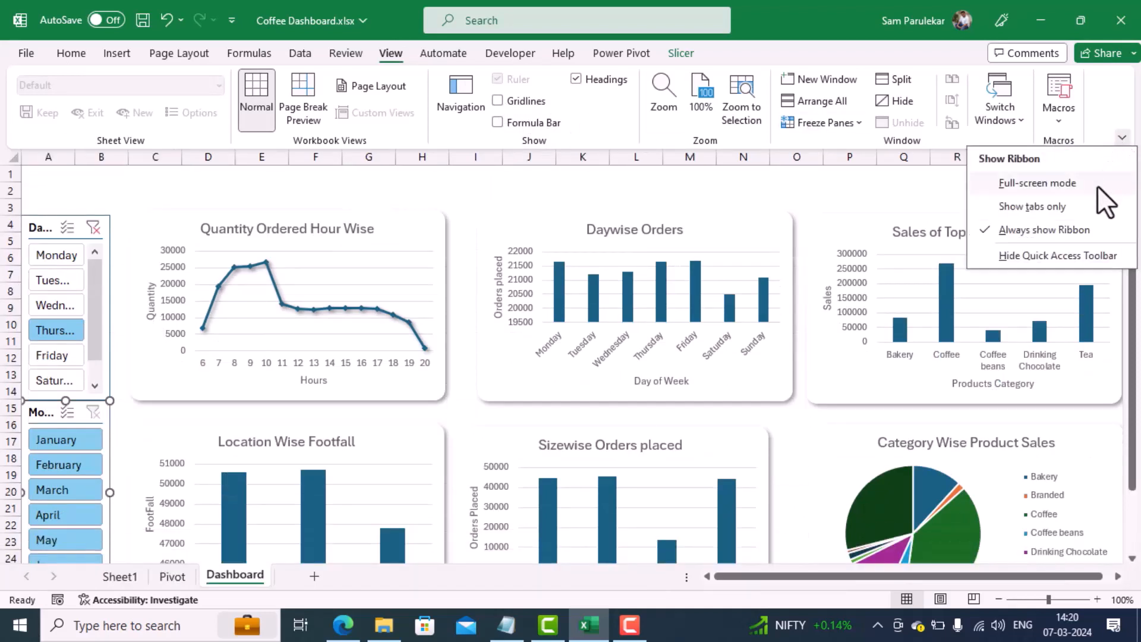
click(1040, 184)
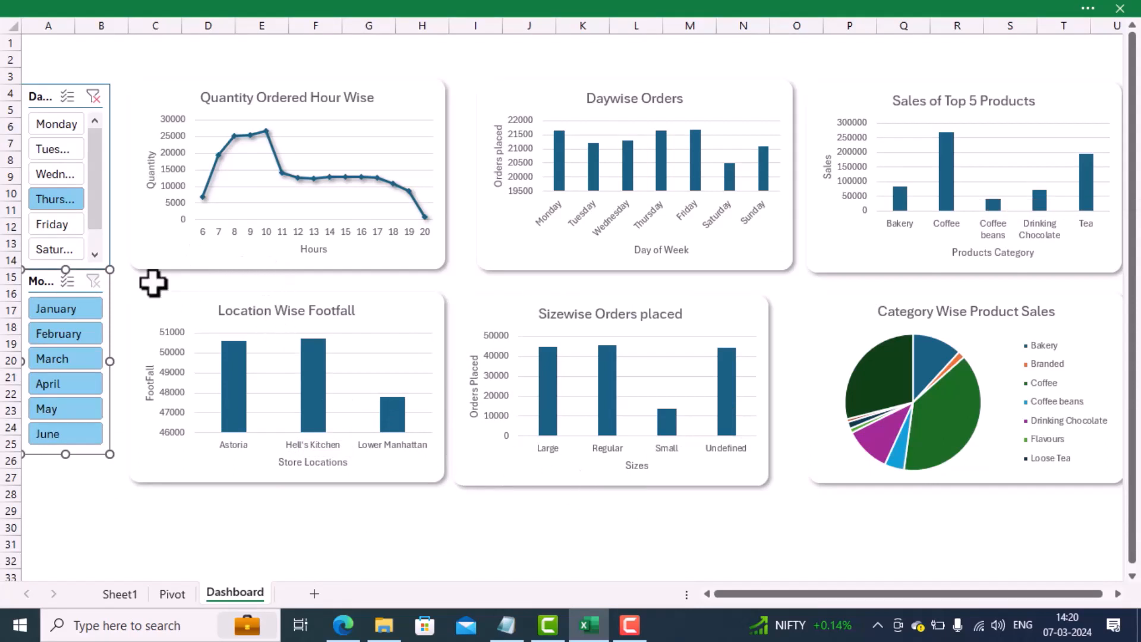
Step: Widen the Day Name and Month Name slicers slightly and position the Month Name slicer directly beneath the Day Name slicer
ctrl+click(108, 226)
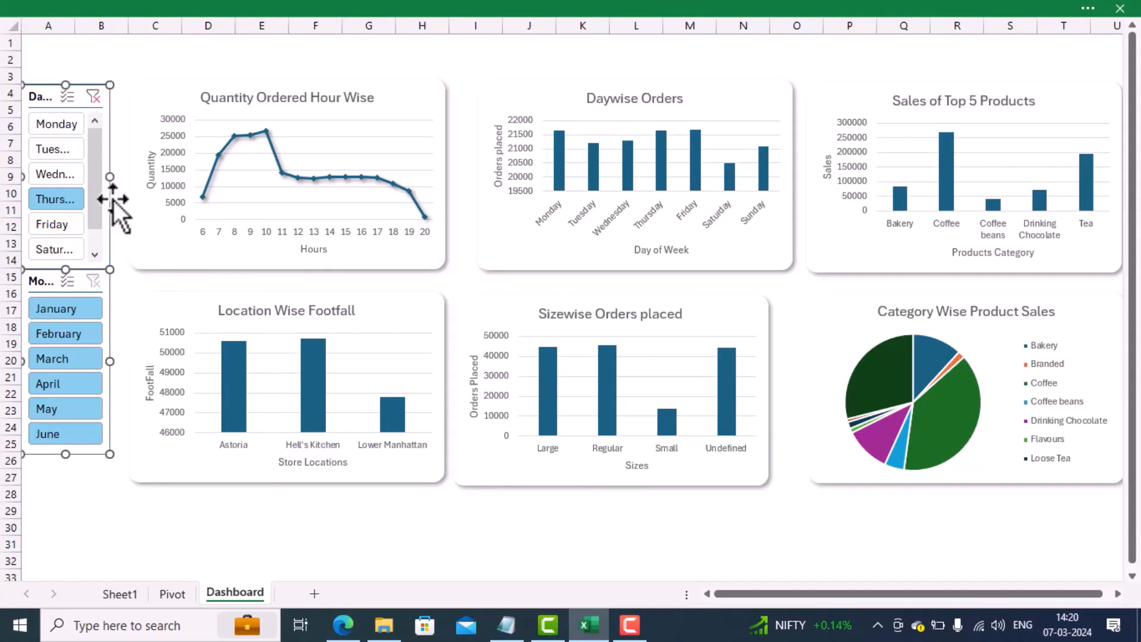
drag(110, 176, 116, 176)
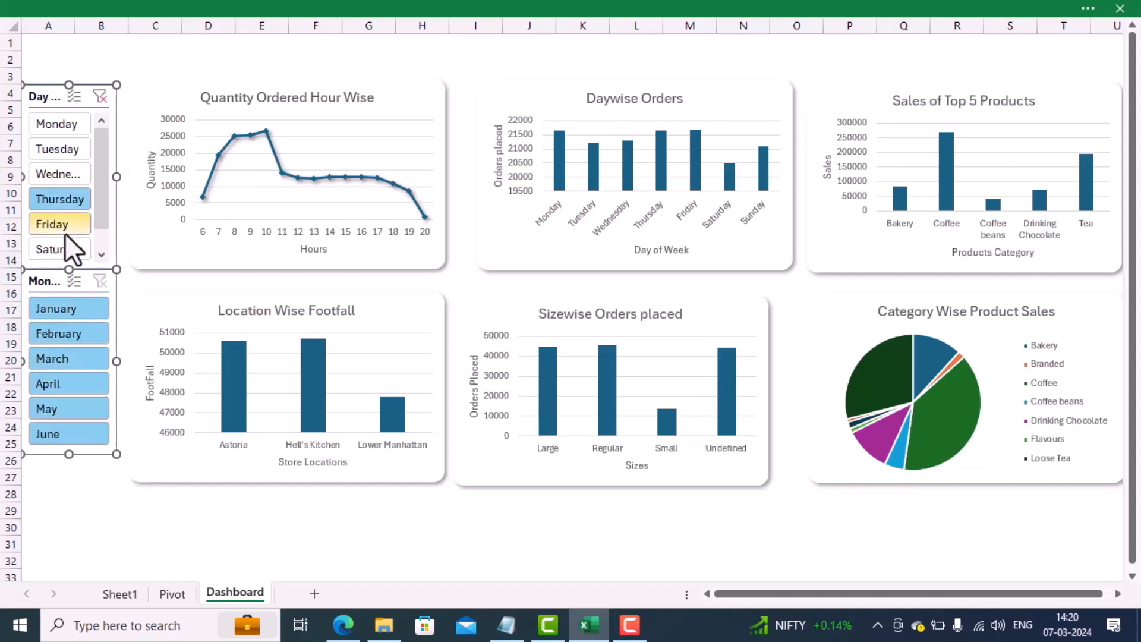
drag(56, 282, 44, 301)
click(59, 494)
click(61, 265)
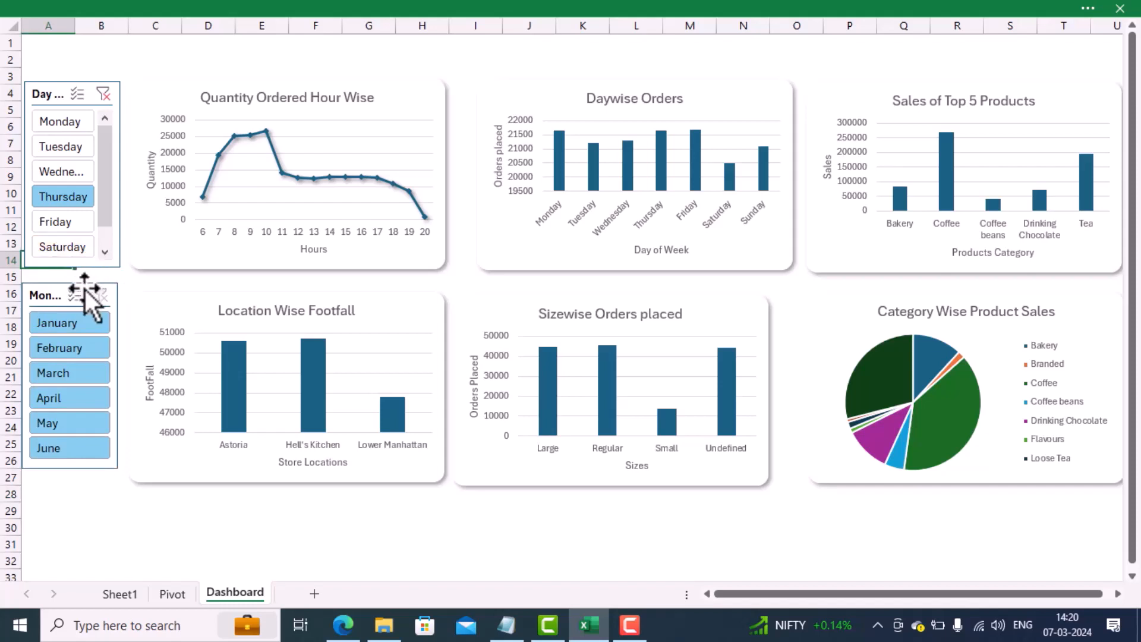
click(46, 290)
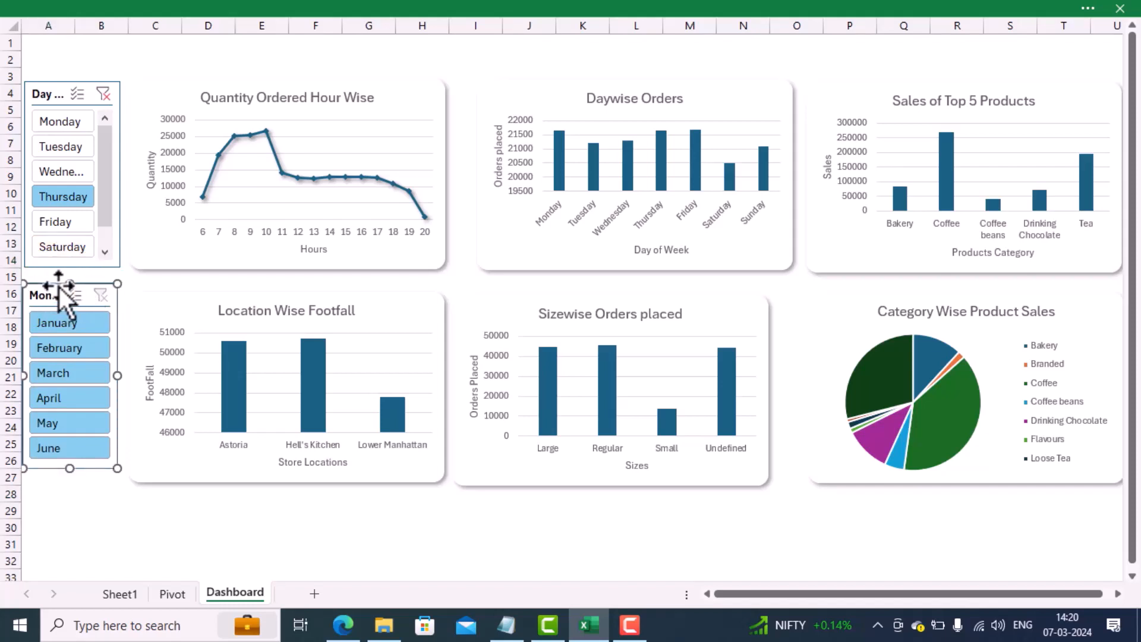
drag(58, 286, 54, 284)
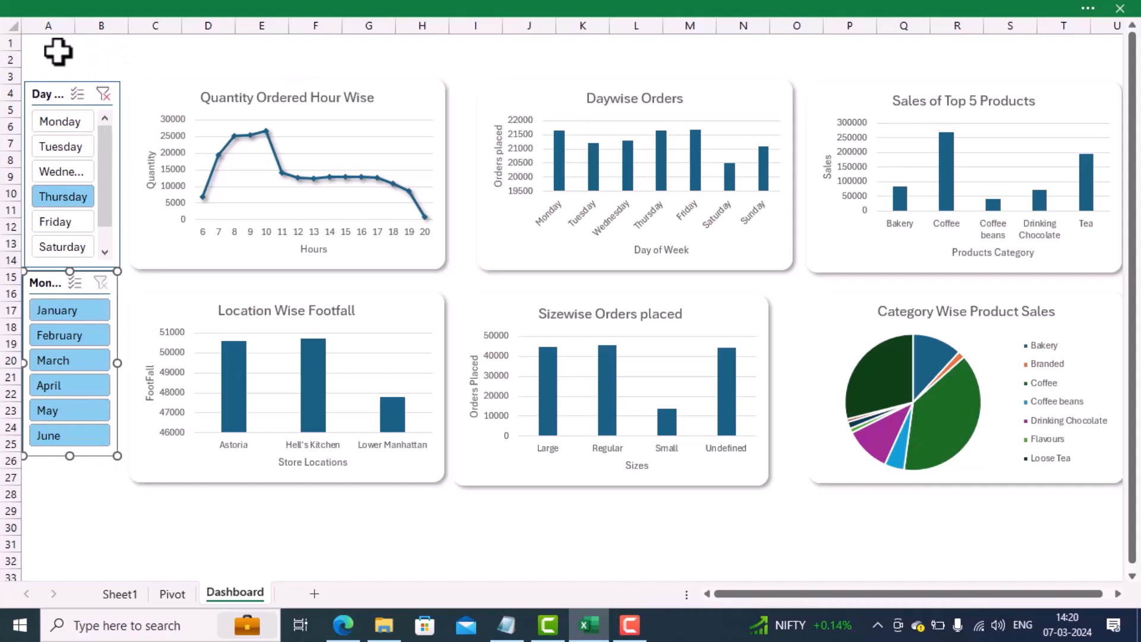
Step: Move both slicers and all six charts down together so they start at about row 7, leaving the rows above empty
drag(55, 54, 963, 438)
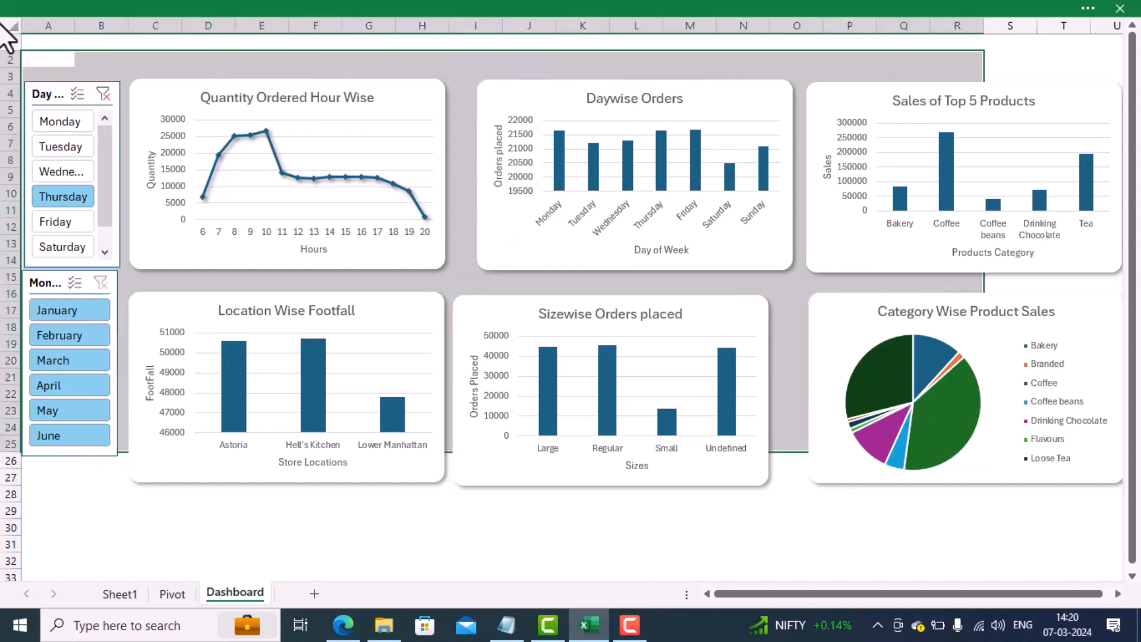
click(48, 93)
ctrl+click(49, 287)
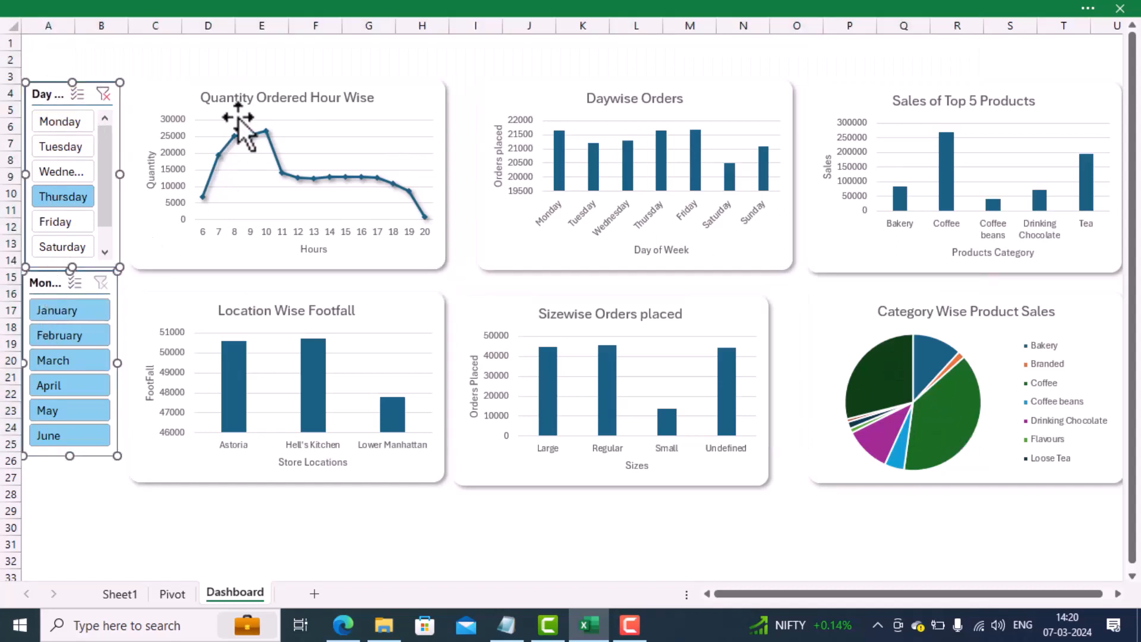
ctrl+click(257, 85)
ctrl+click(334, 314)
ctrl+click(518, 191)
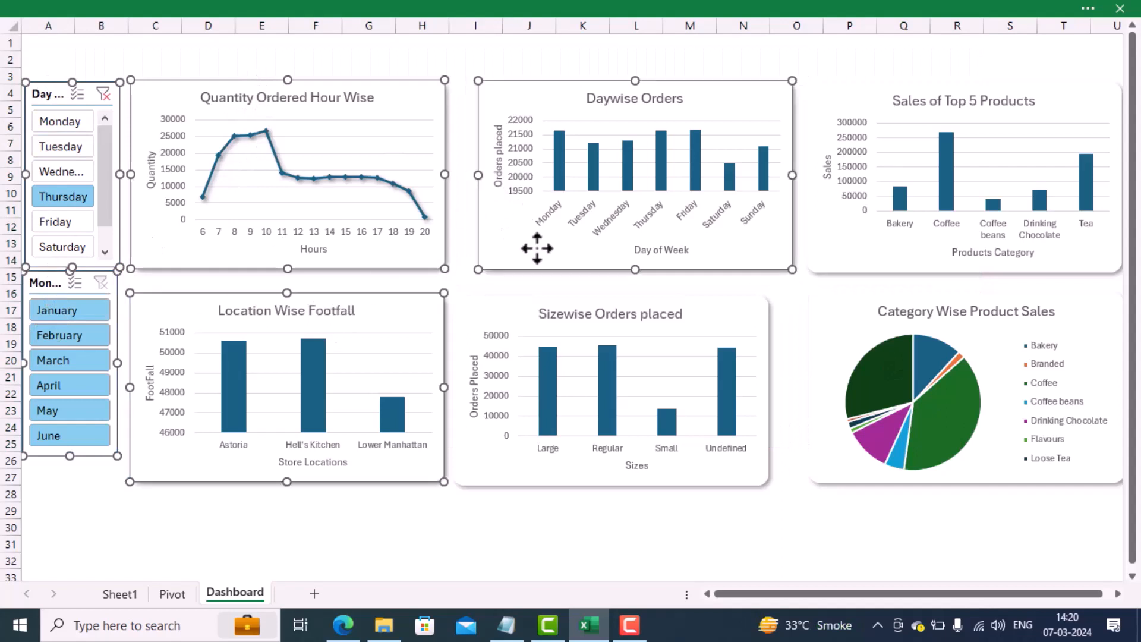
ctrl+click(592, 347)
ctrl+click(859, 238)
ctrl+click(856, 324)
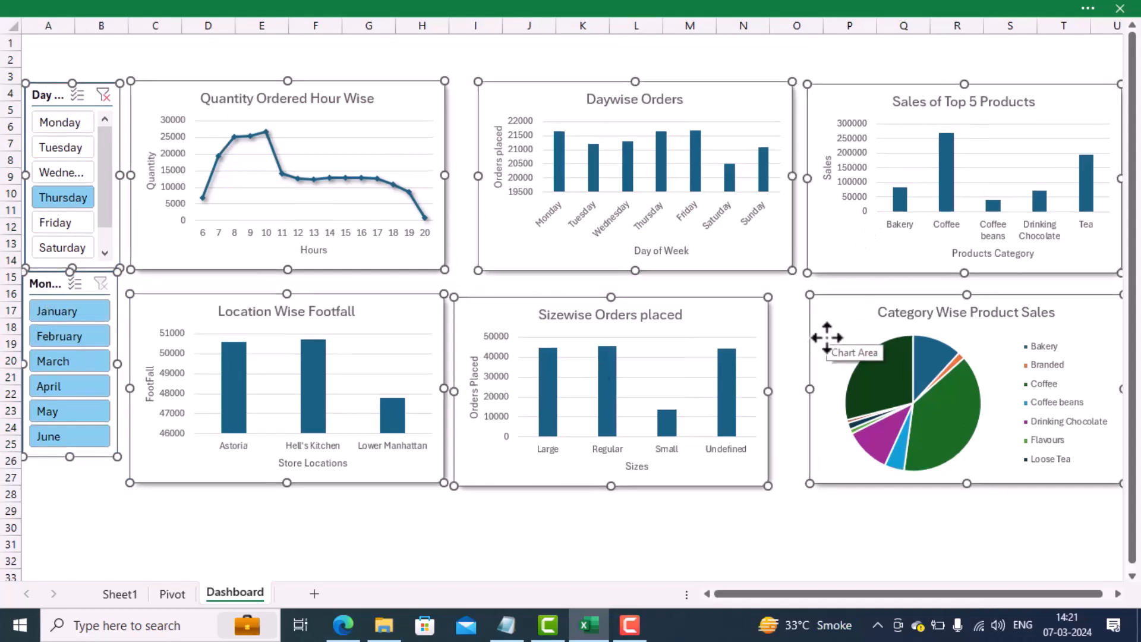
key(Down)
key(Down)
key(Down)
key(Down)
key(Down)
key(Down)
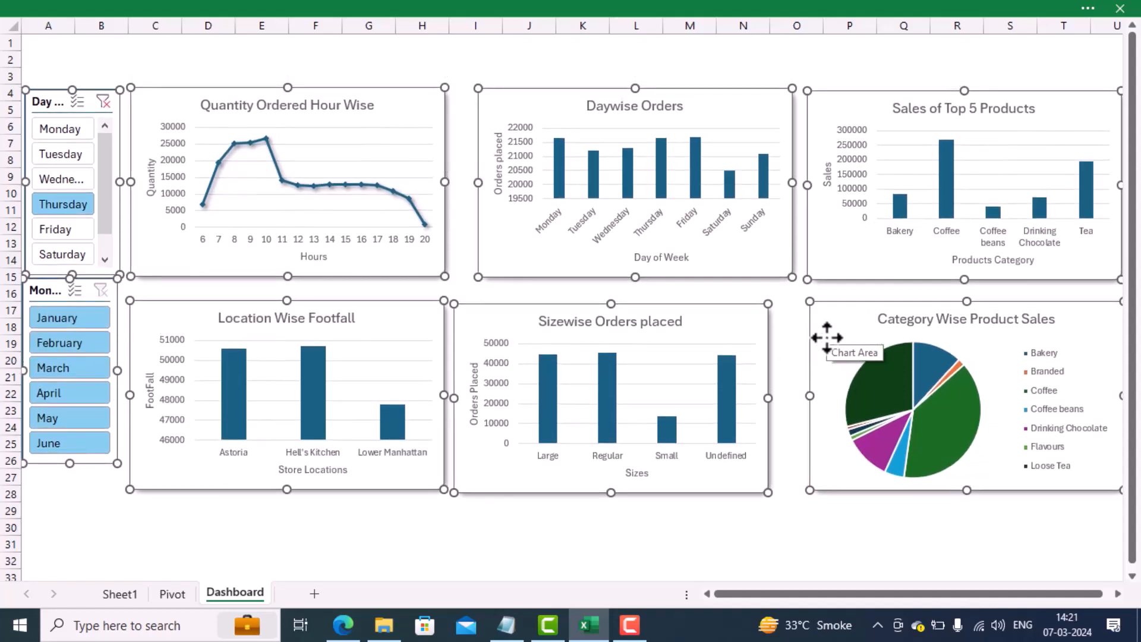
drag(540, 109, 533, 153)
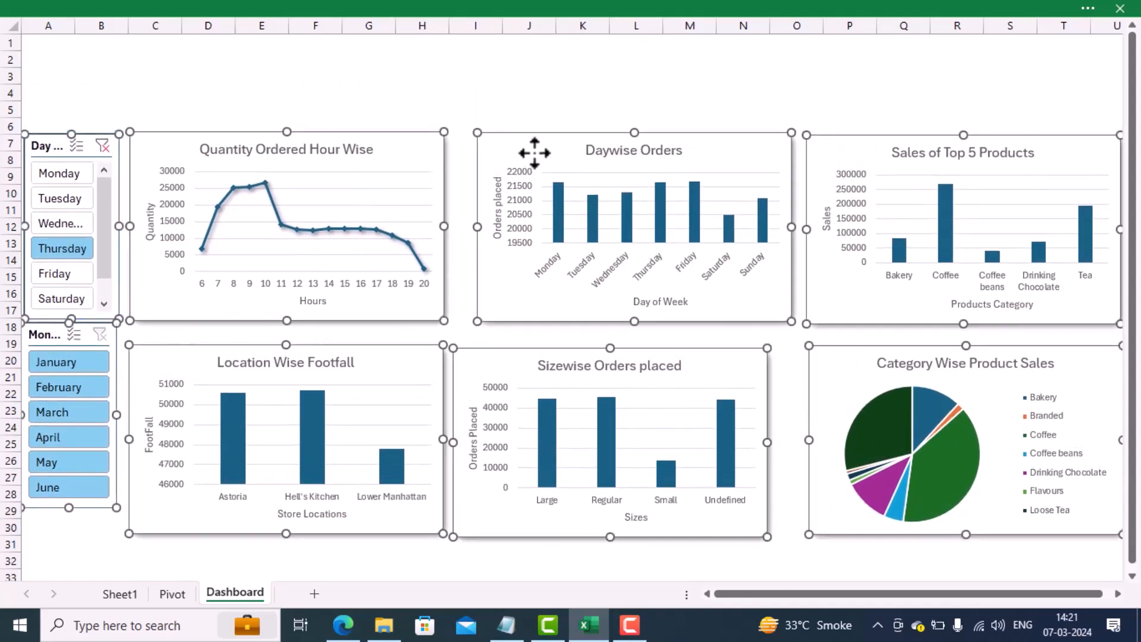
click(535, 76)
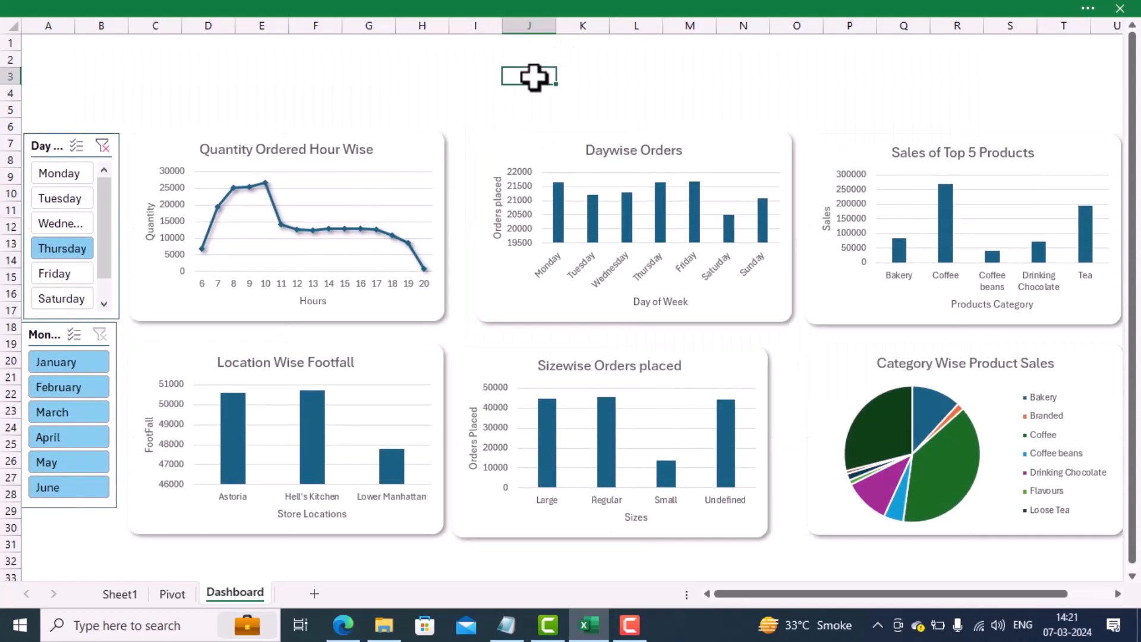
Step: With the ribbon set to always show, distribute the three upper-row charts horizontally and align their tops
click(414, 157)
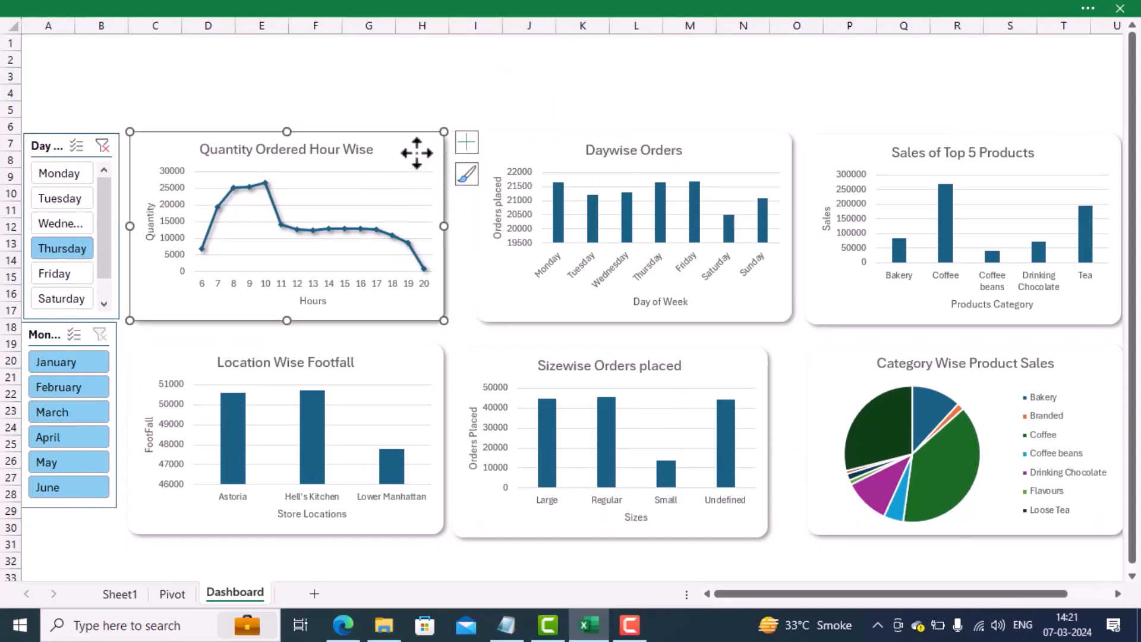
ctrl+click(535, 152)
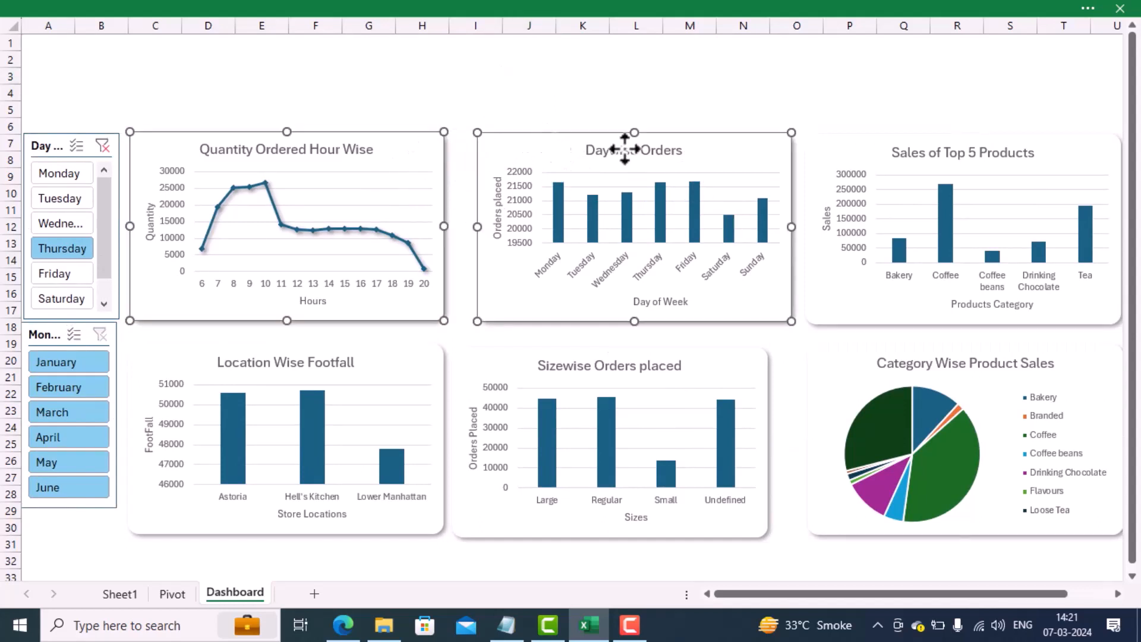
ctrl+click(825, 144)
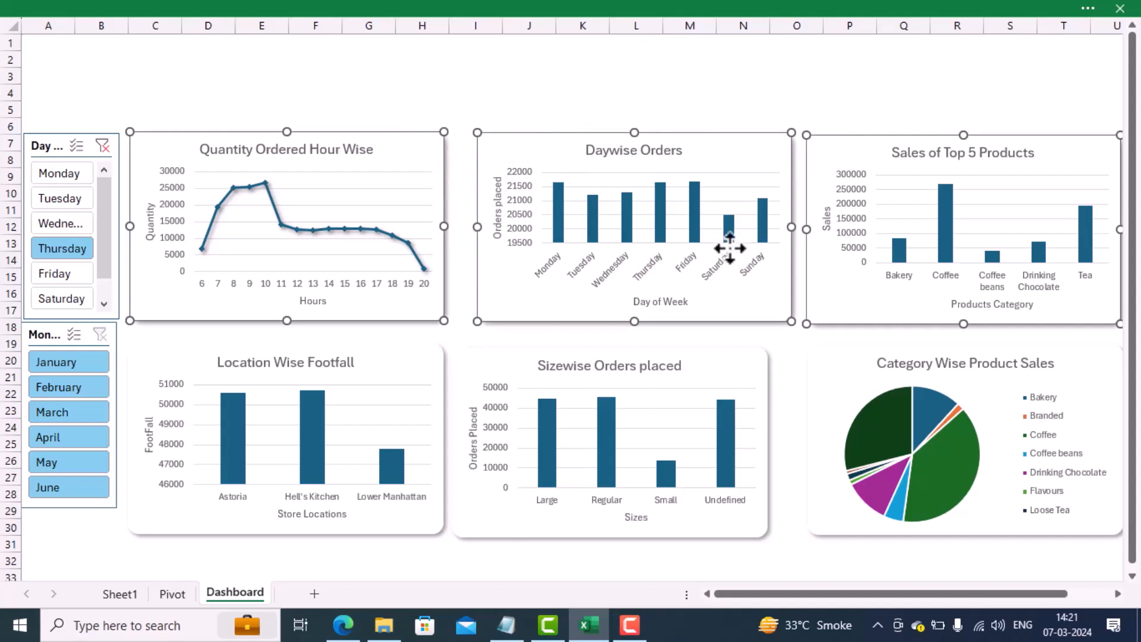
click(1087, 9)
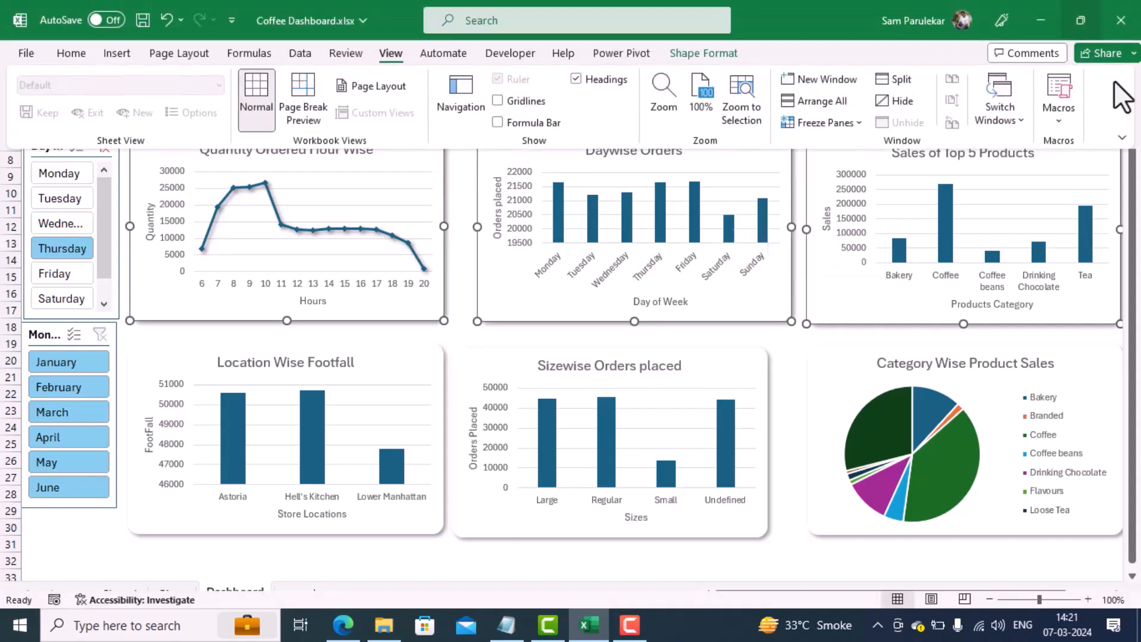
click(1119, 139)
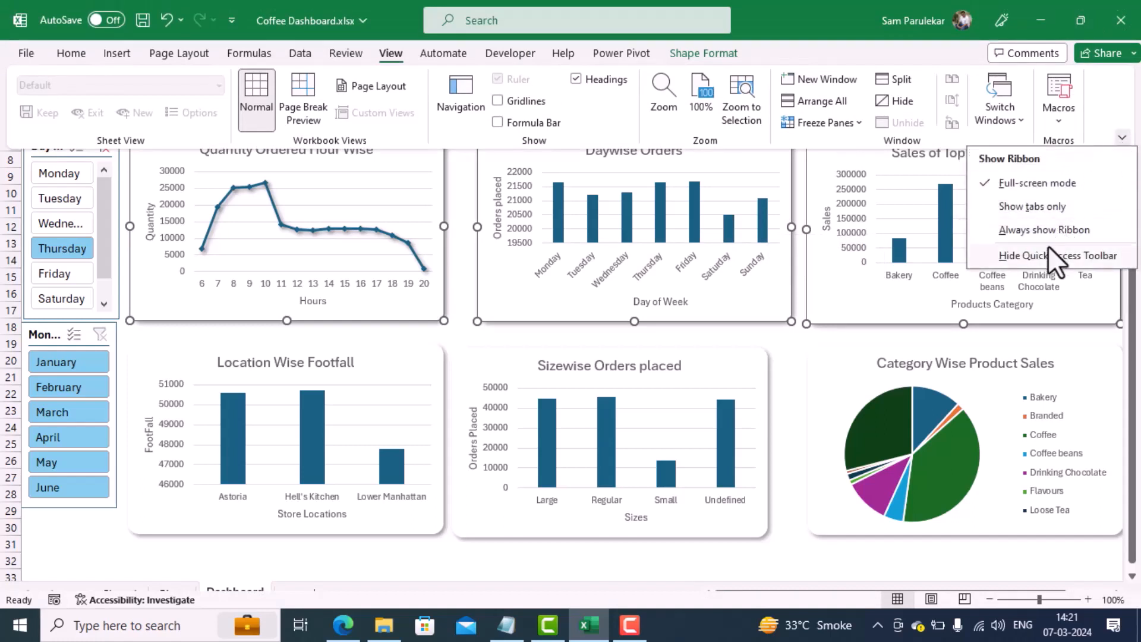
click(1047, 229)
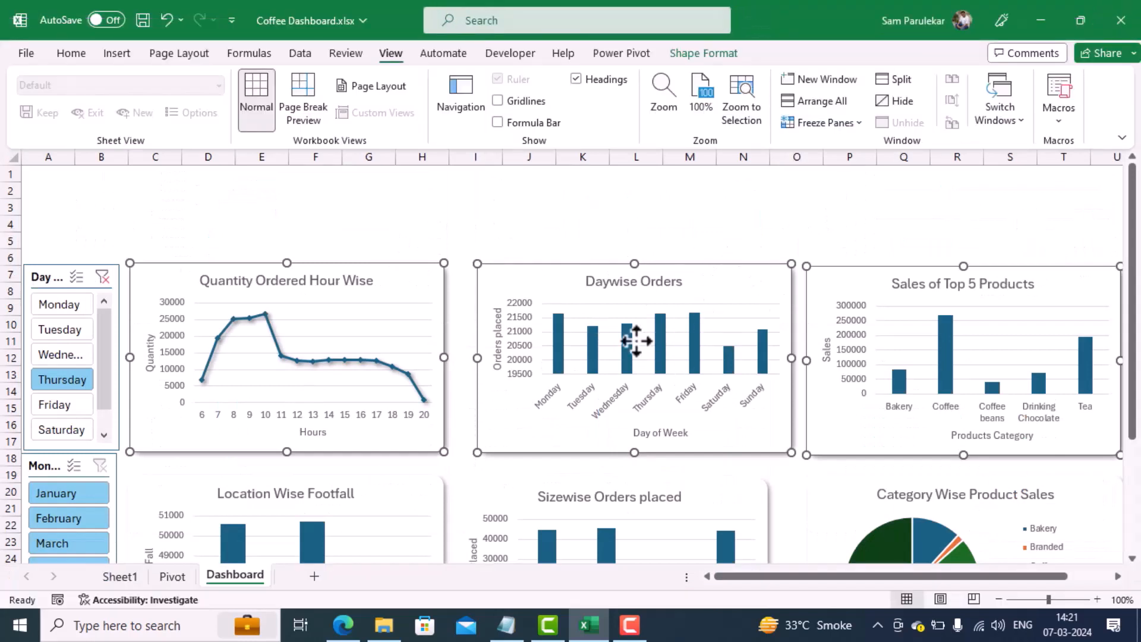
click(712, 54)
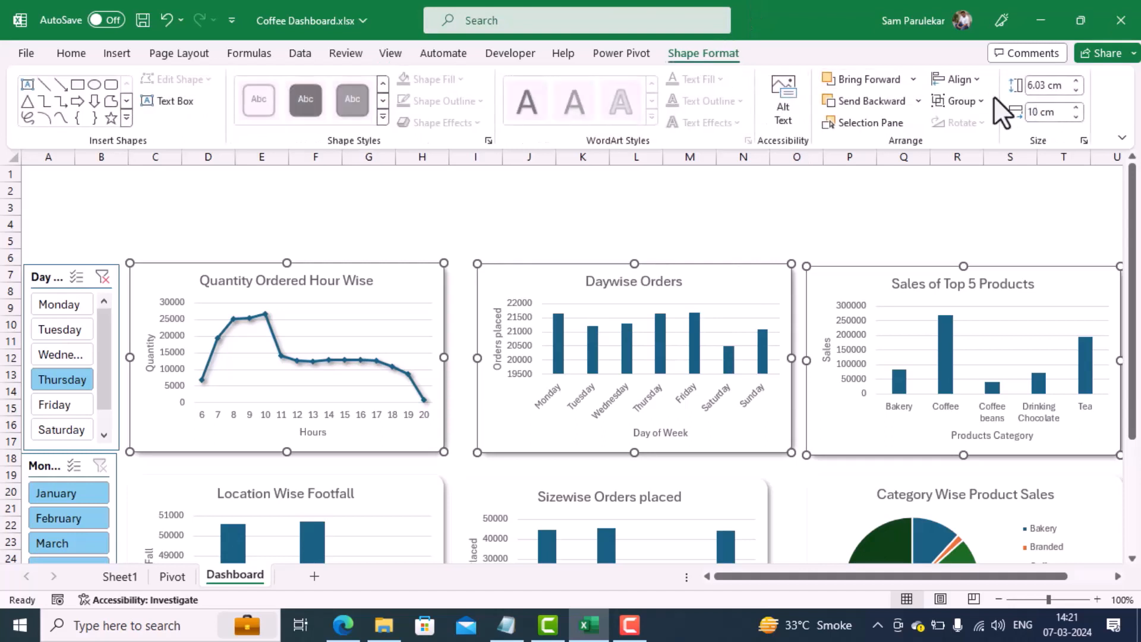
click(972, 76)
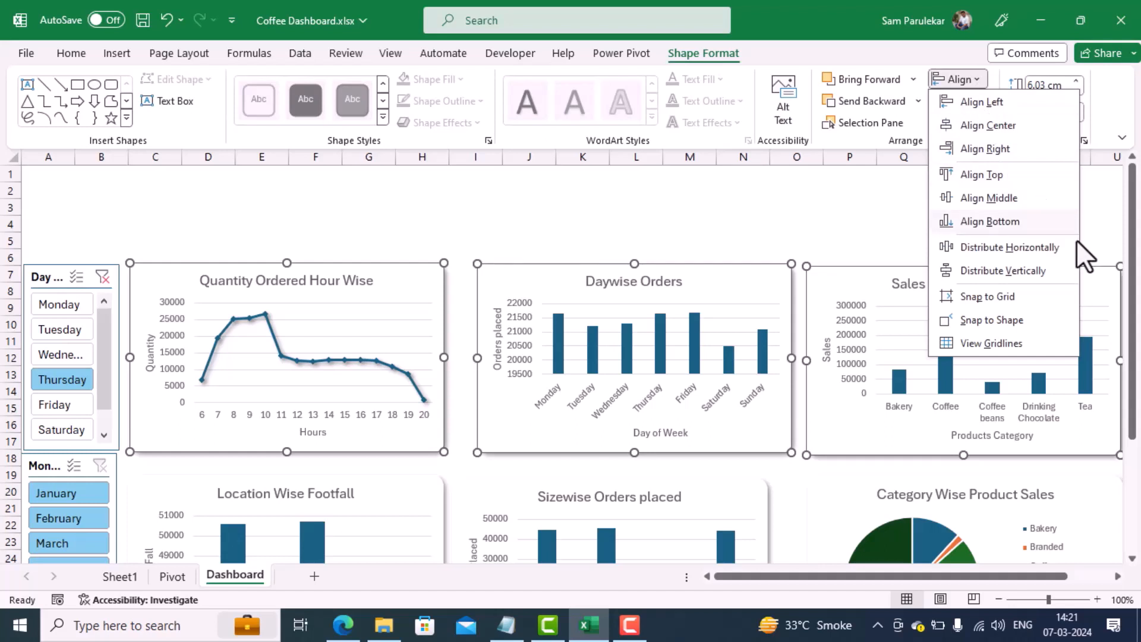
click(1056, 247)
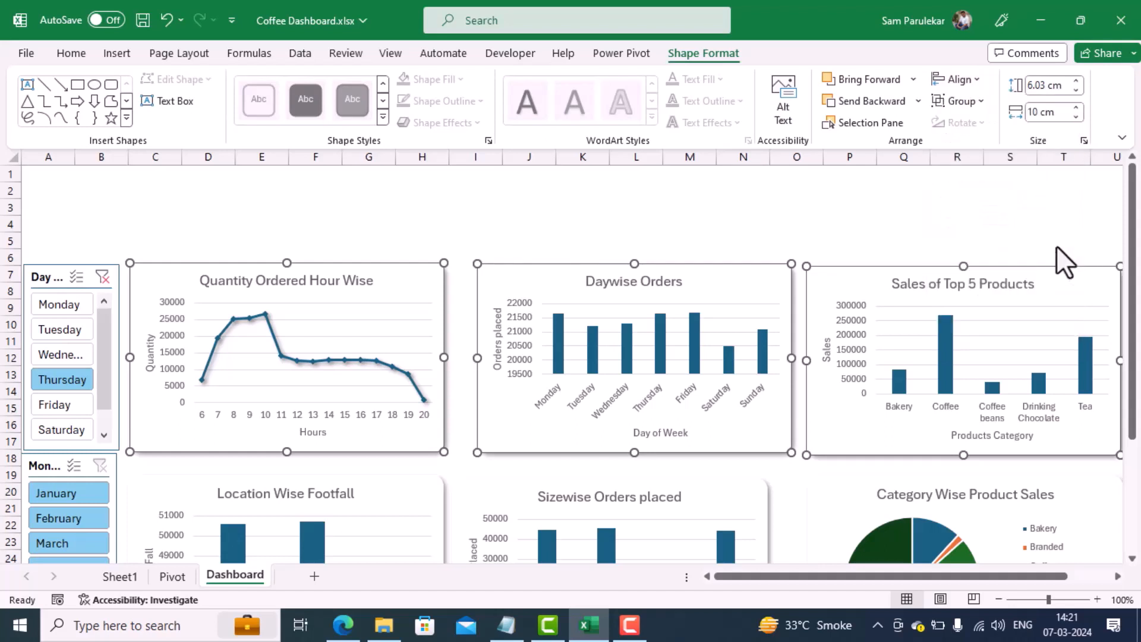
click(975, 77)
click(998, 180)
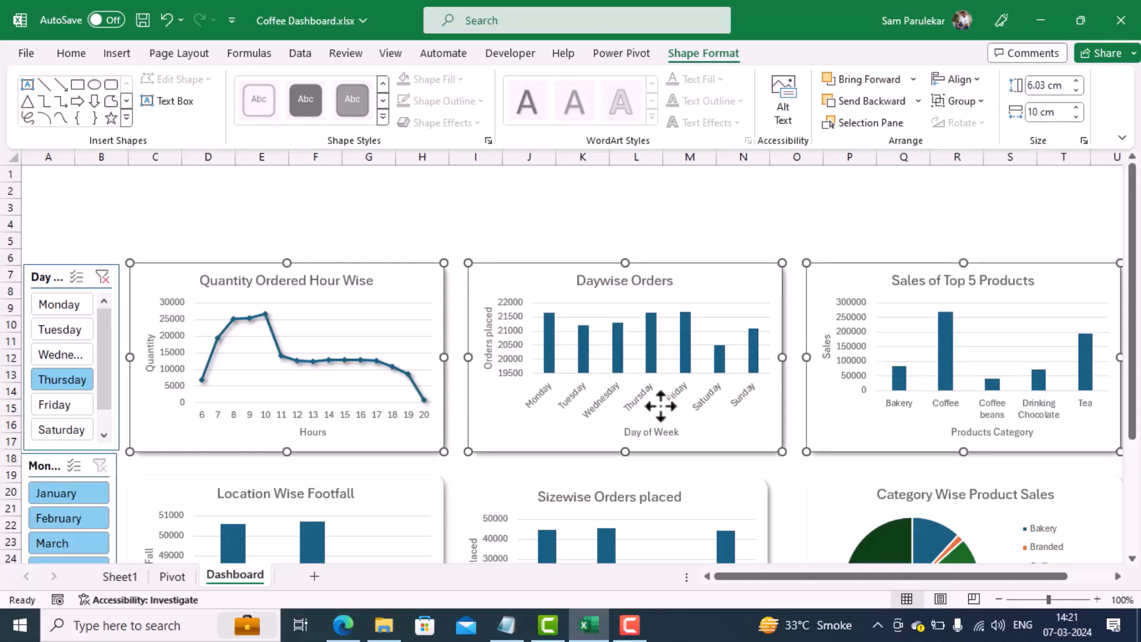
Step: Align the Quantity Ordered Hour Wise and Location Wise Footfall charts with each other using Align Center
click(406, 508)
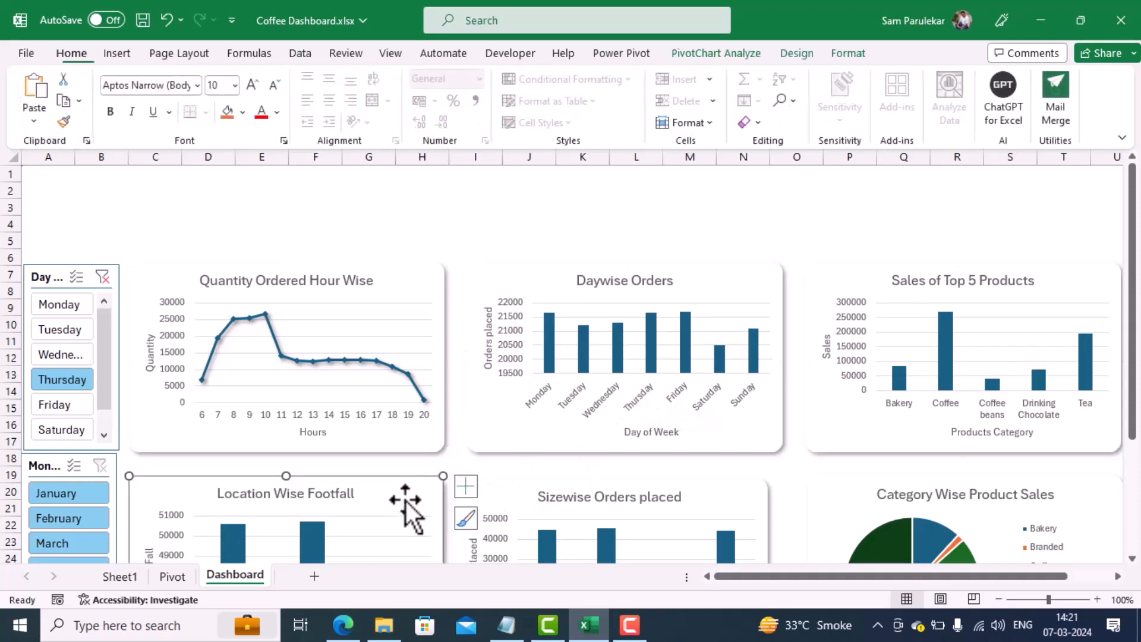
click(333, 375)
ctrl+click(373, 495)
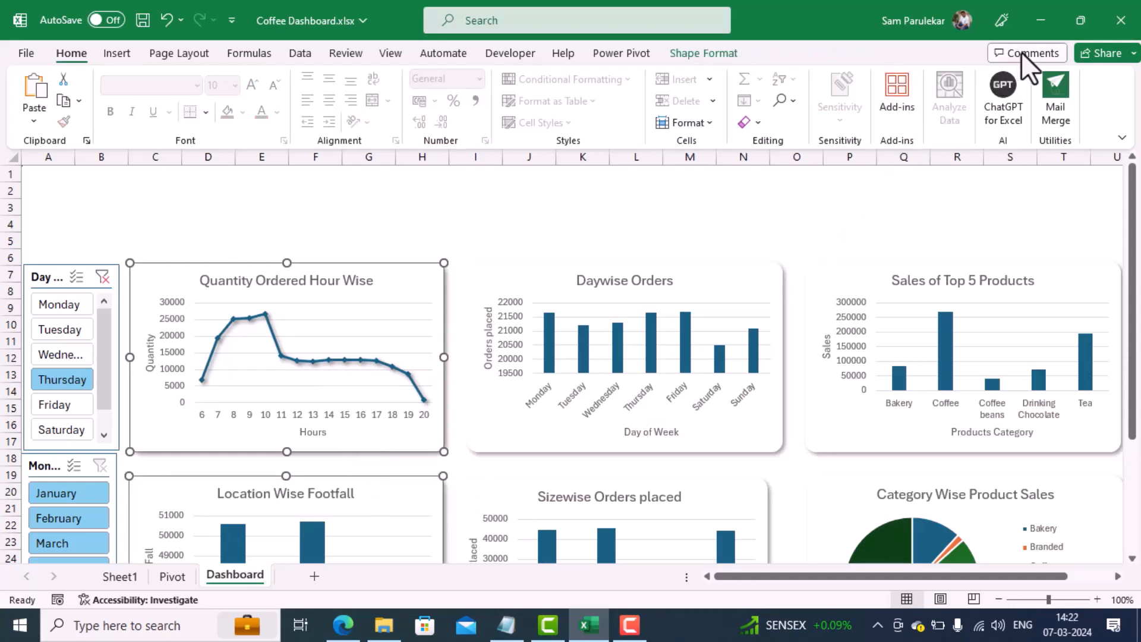
click(689, 55)
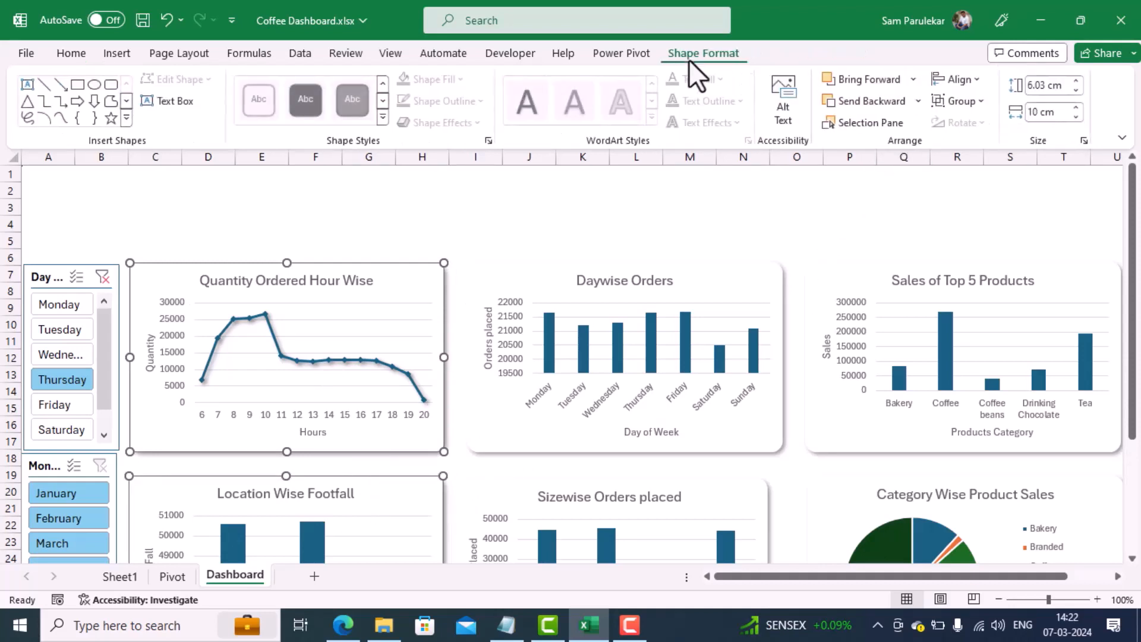
click(958, 79)
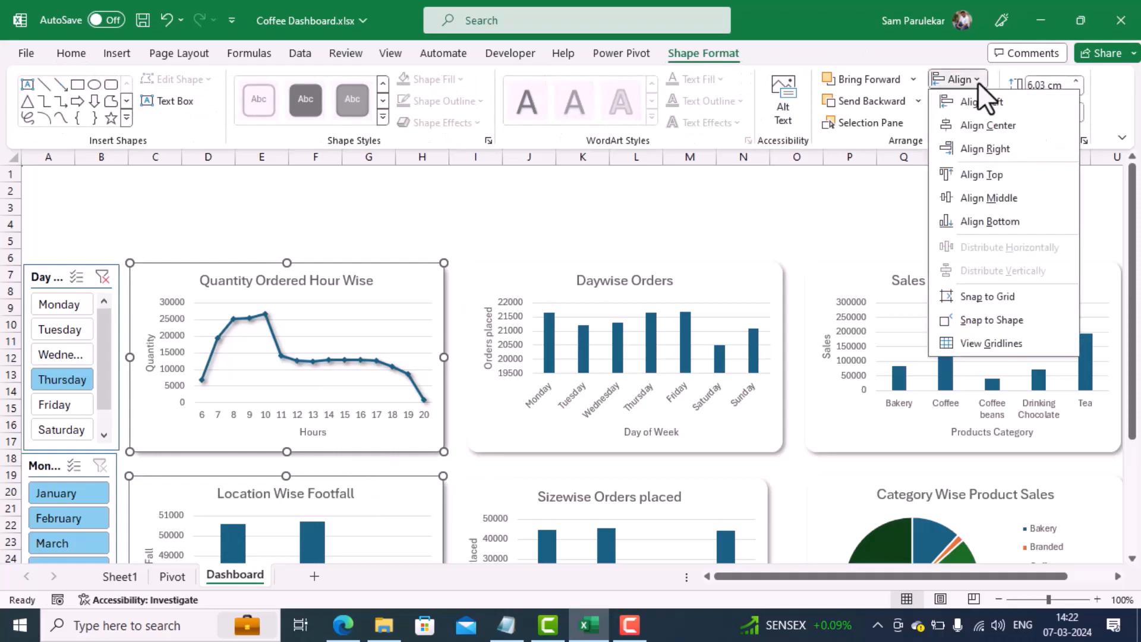
click(983, 126)
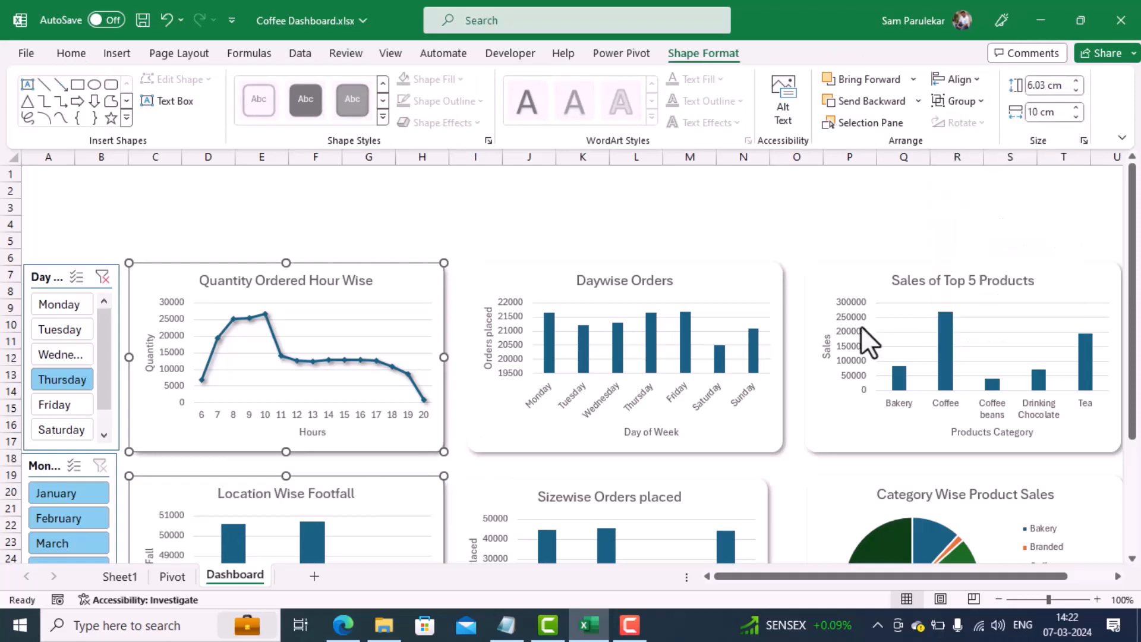
Step: Align the Daywise Orders and Sizewise Orders placed charts with each other using Align Center
click(650, 432)
ctrl+click(677, 505)
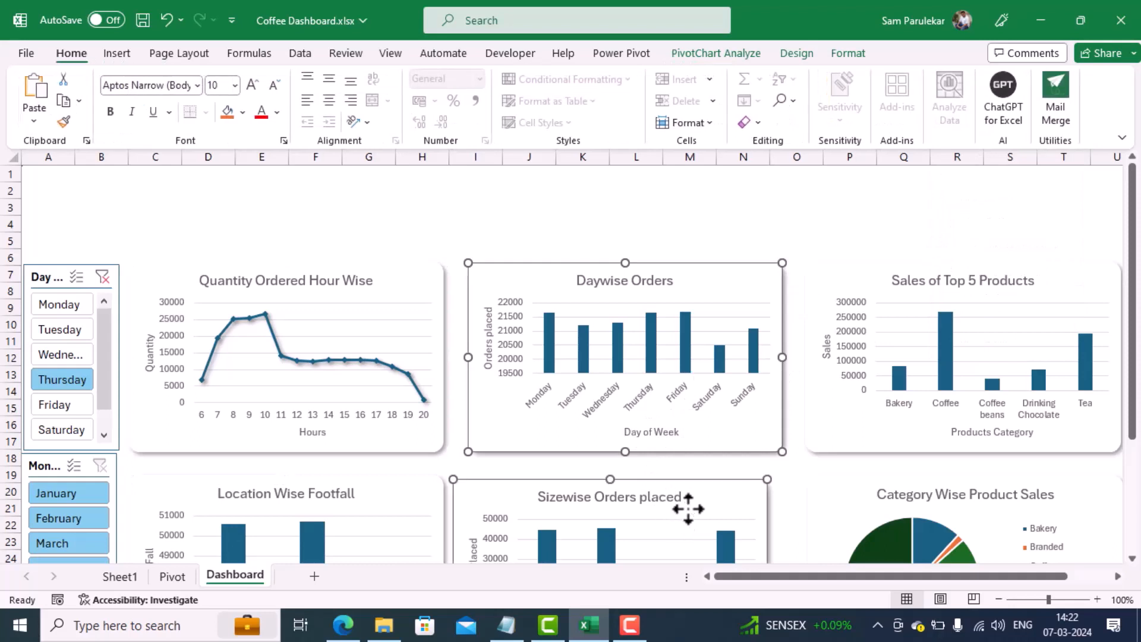
click(715, 54)
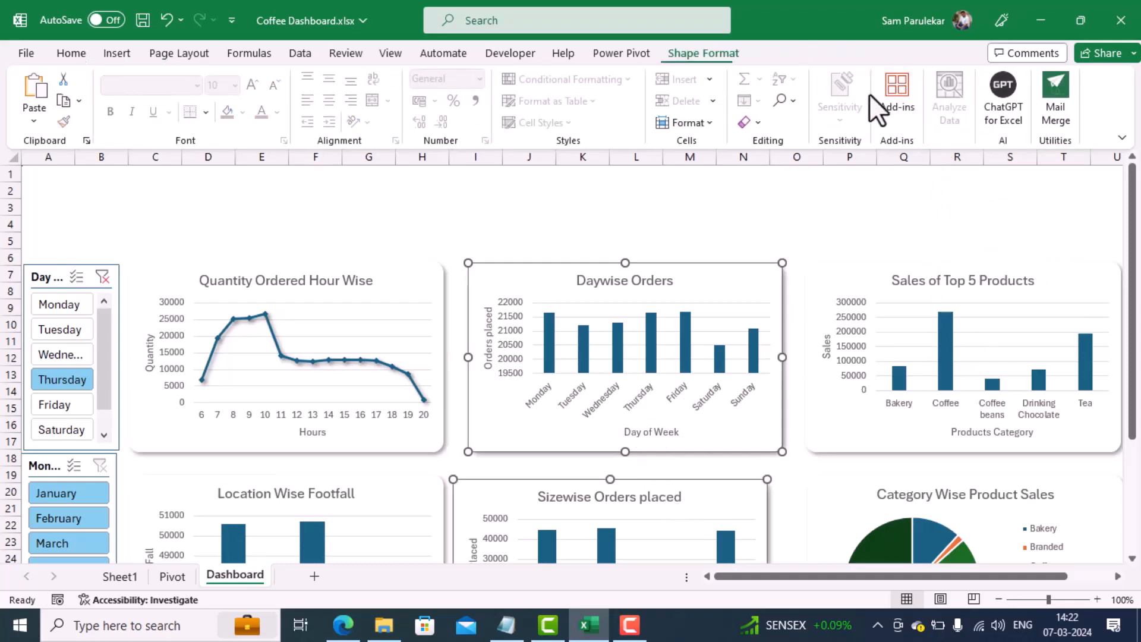
click(971, 77)
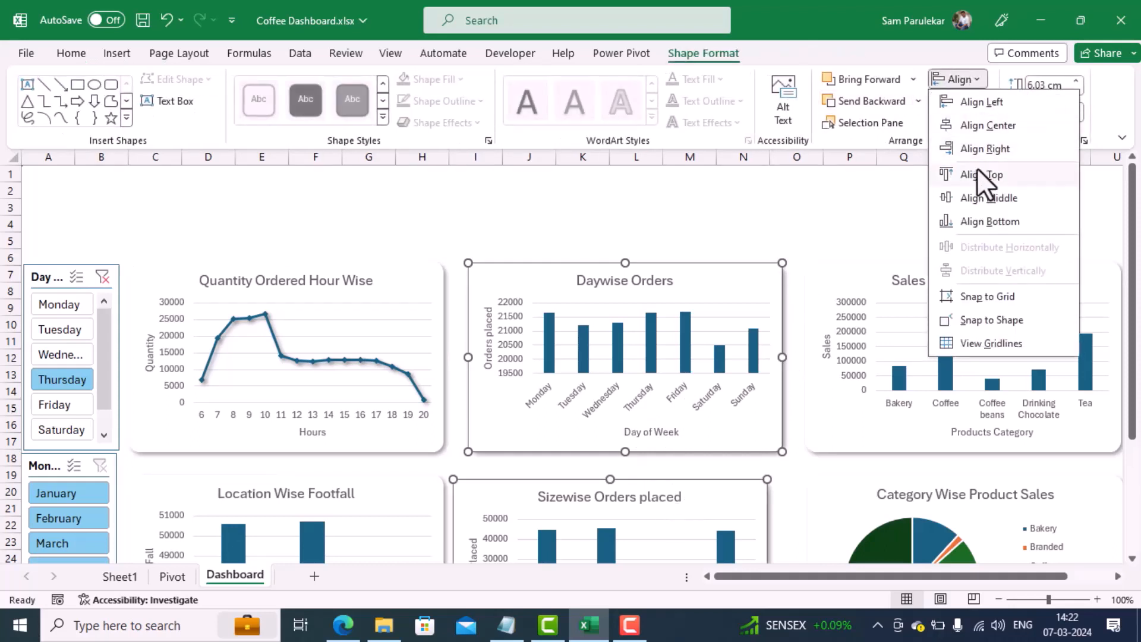
click(997, 131)
Step: Align the Sales of Top 5 Products and Category Wise Product Sales charts with each other using Align Center
click(963, 387)
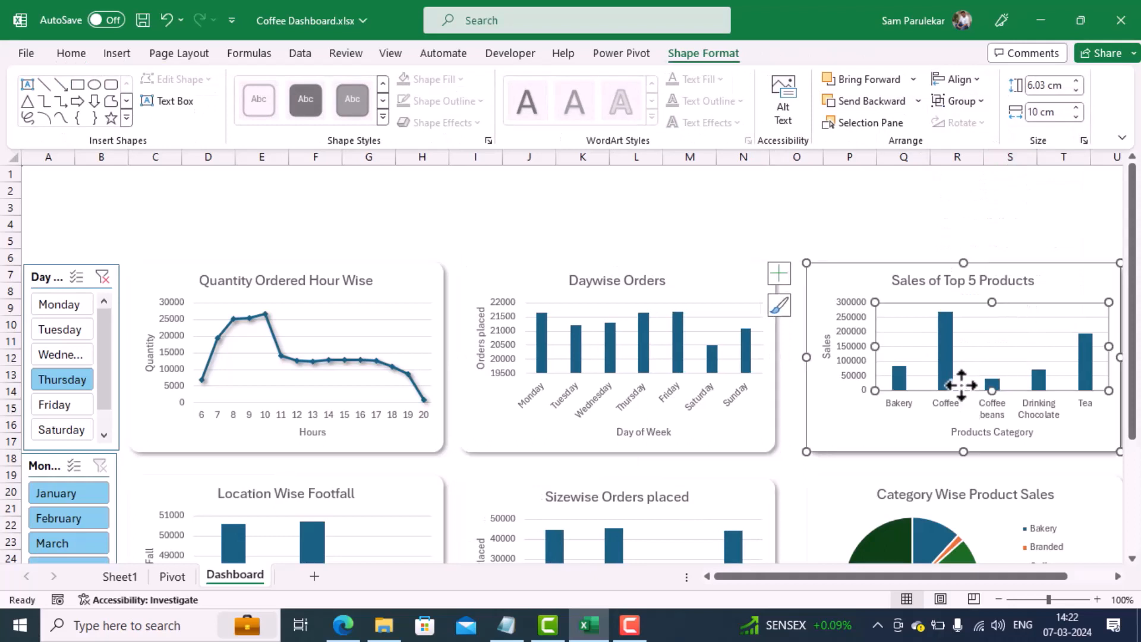
ctrl+click(936, 496)
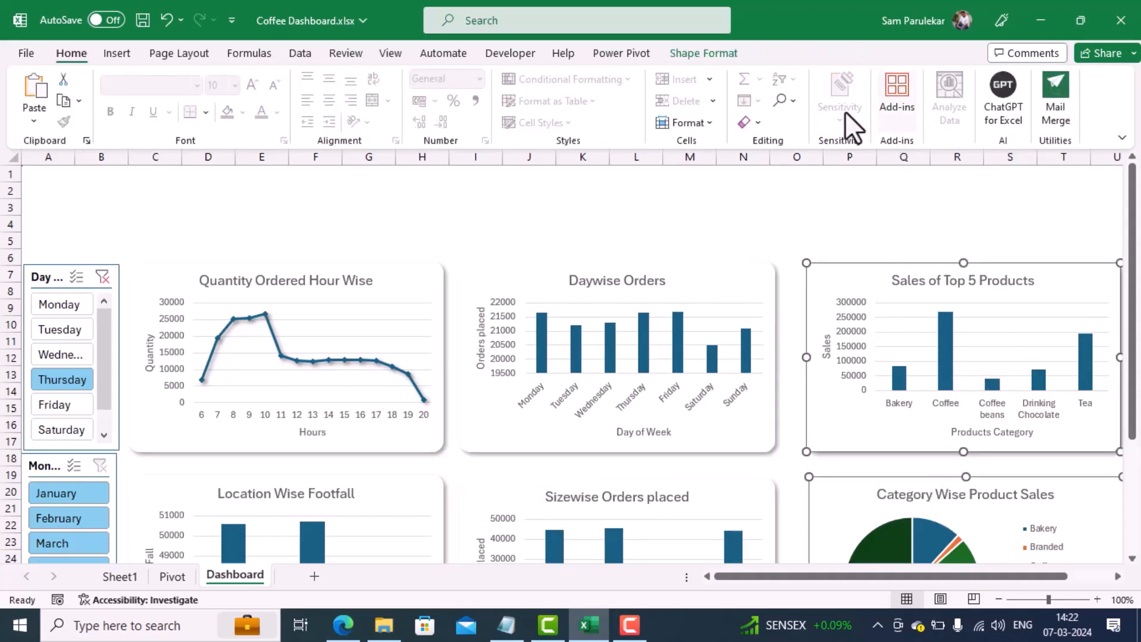
click(706, 52)
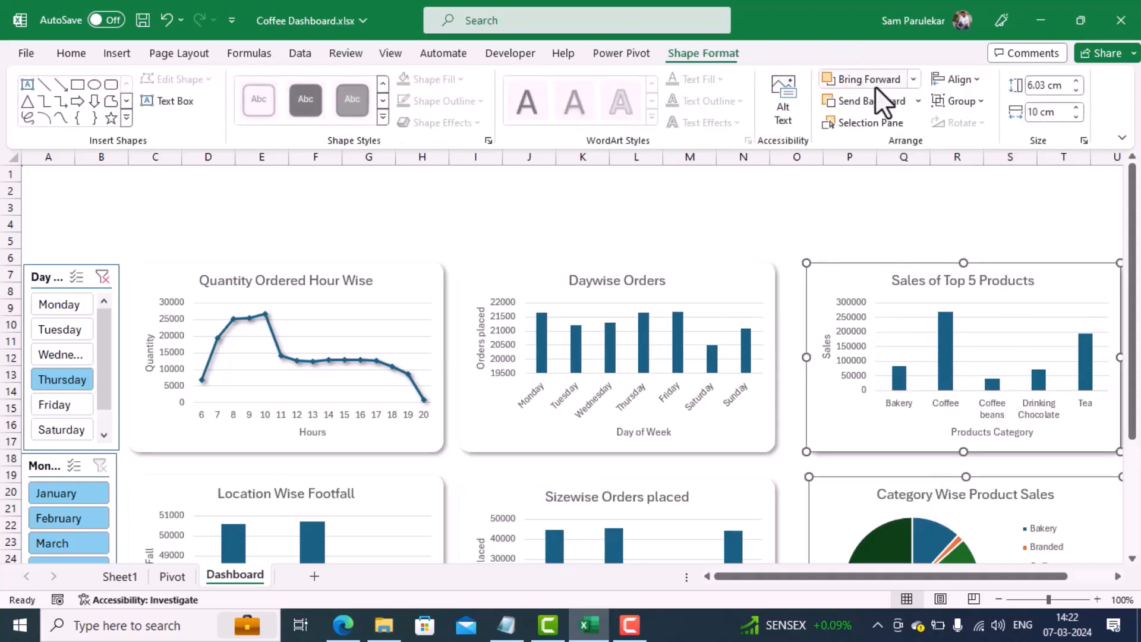
click(974, 82)
click(978, 125)
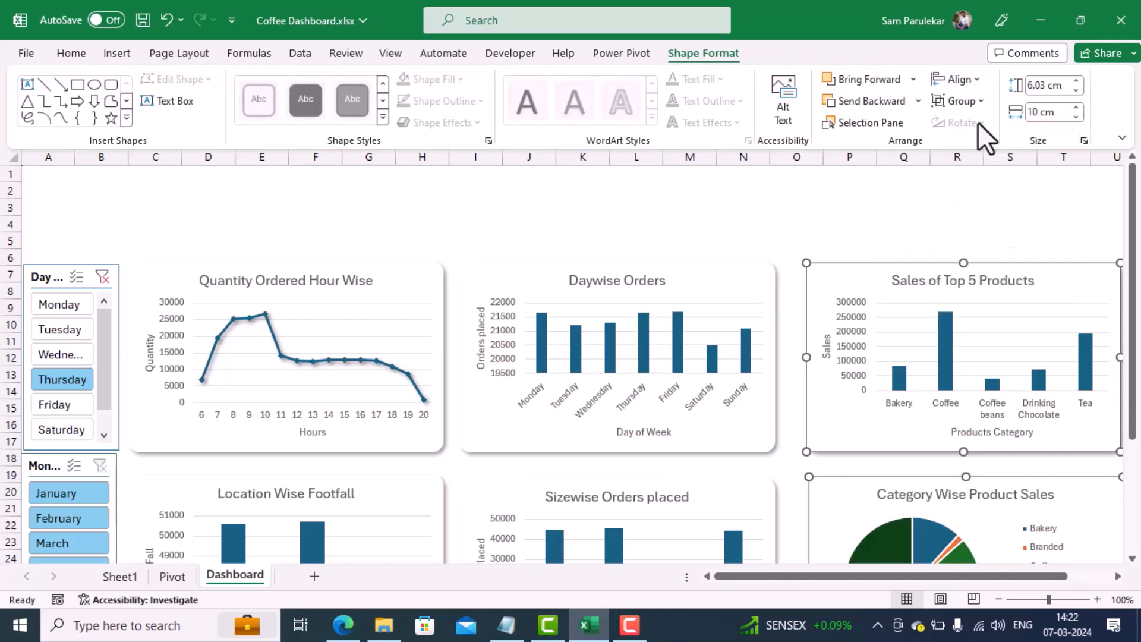
Step: Deselect the charts and return the Dashboard sheet to full-screen mode
click(799, 191)
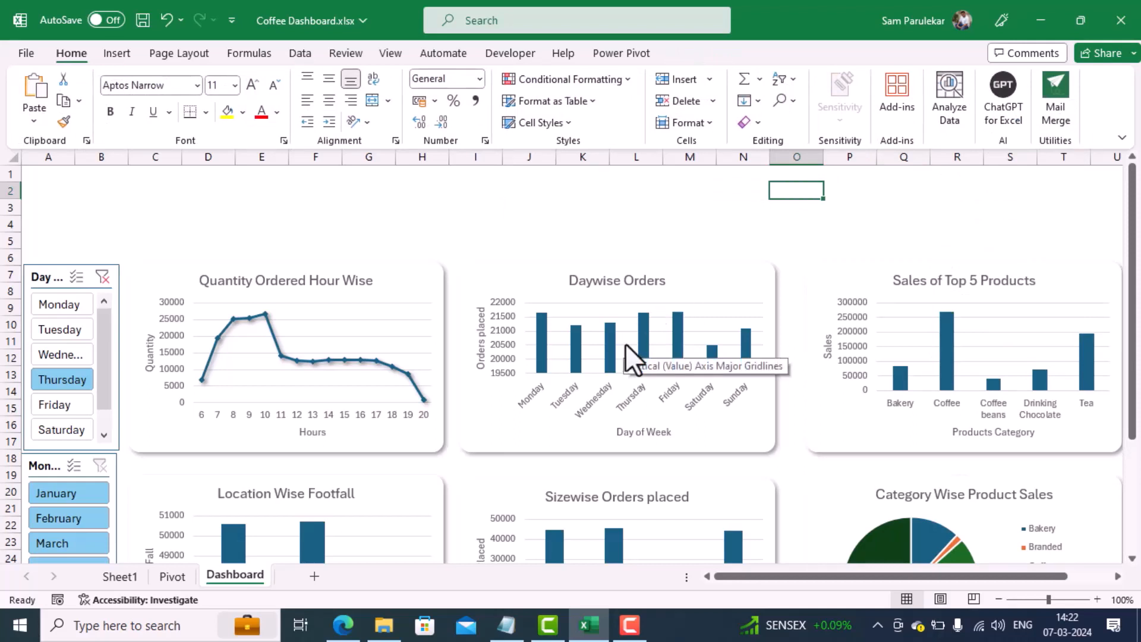
click(1122, 138)
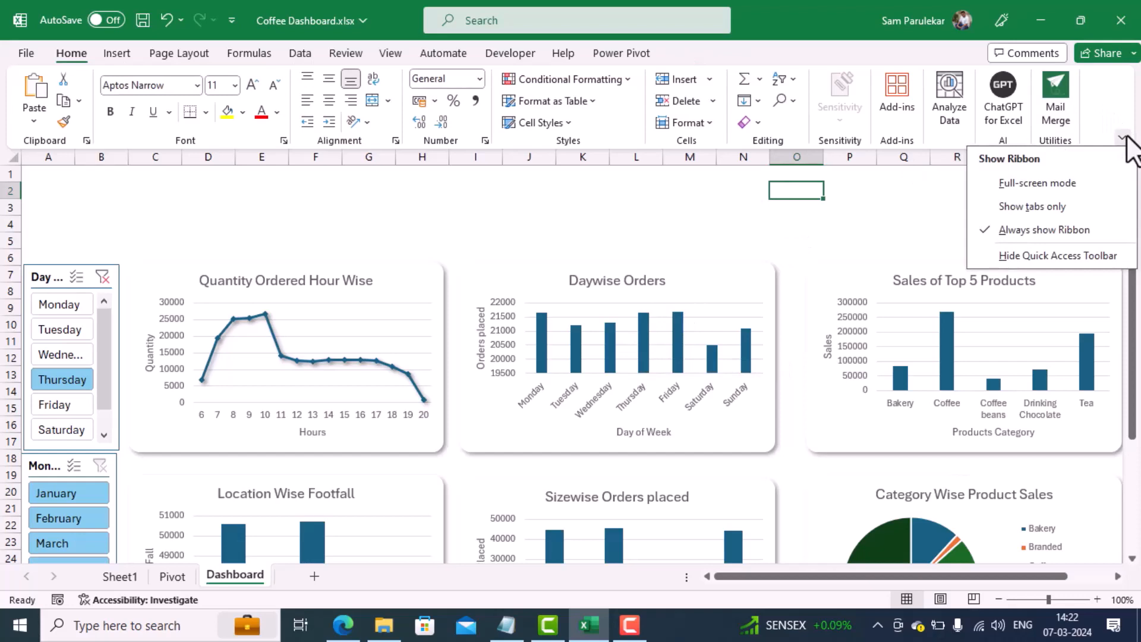
click(1044, 182)
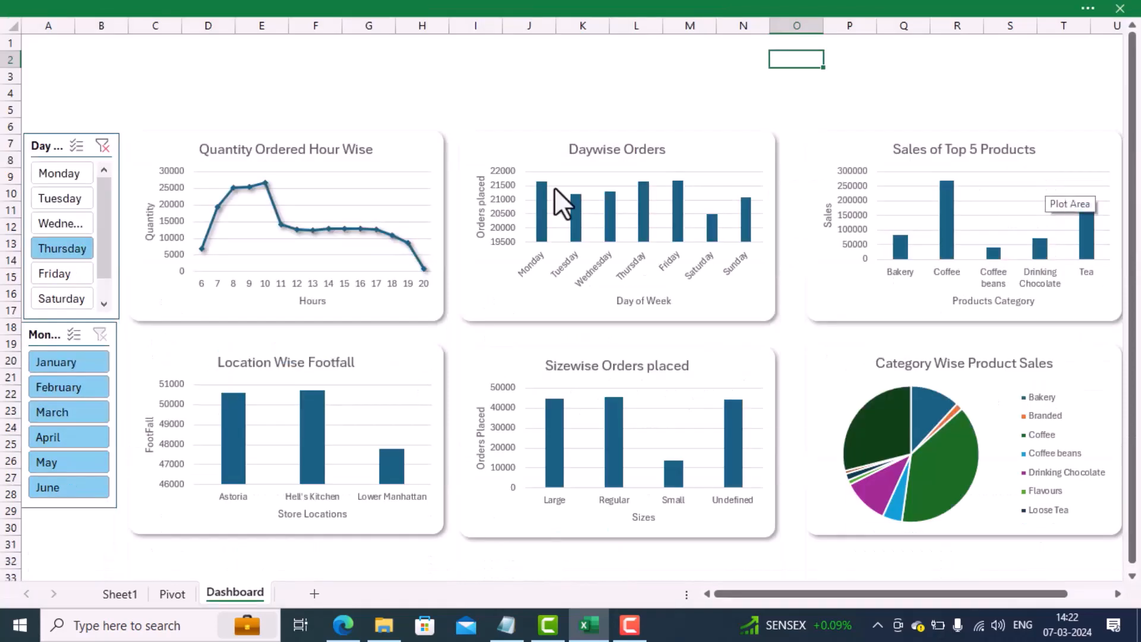
Step: Test the slicers by filtering on Monday and Tuesday, and on January, February and March, leaving Tuesday and March selected
click(58, 173)
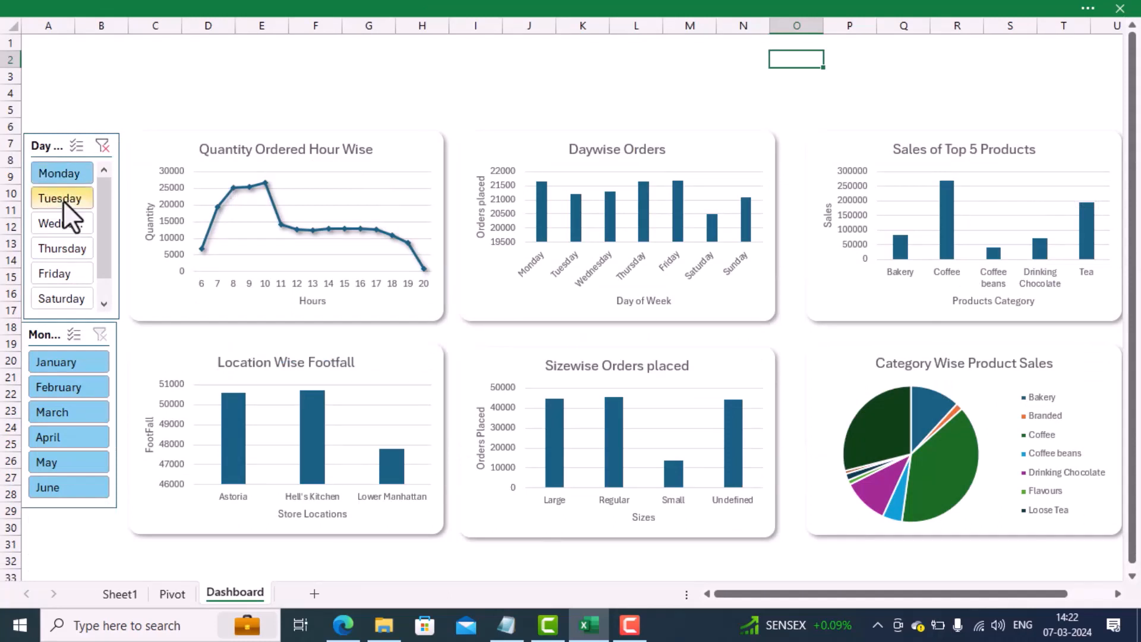
click(63, 201)
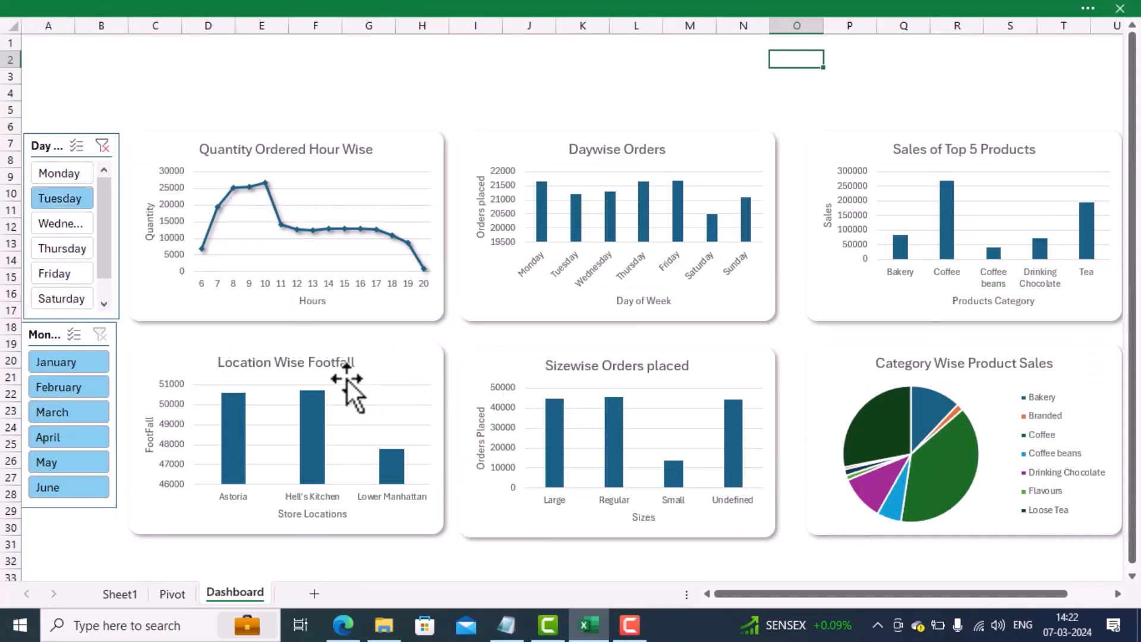
click(51, 361)
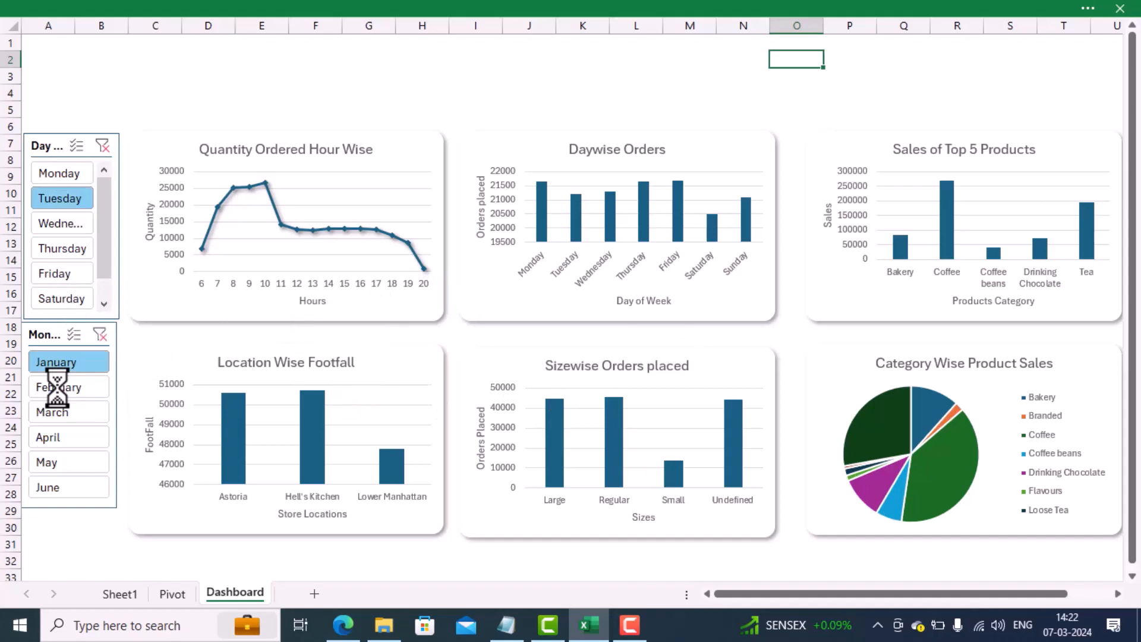
click(57, 387)
click(55, 413)
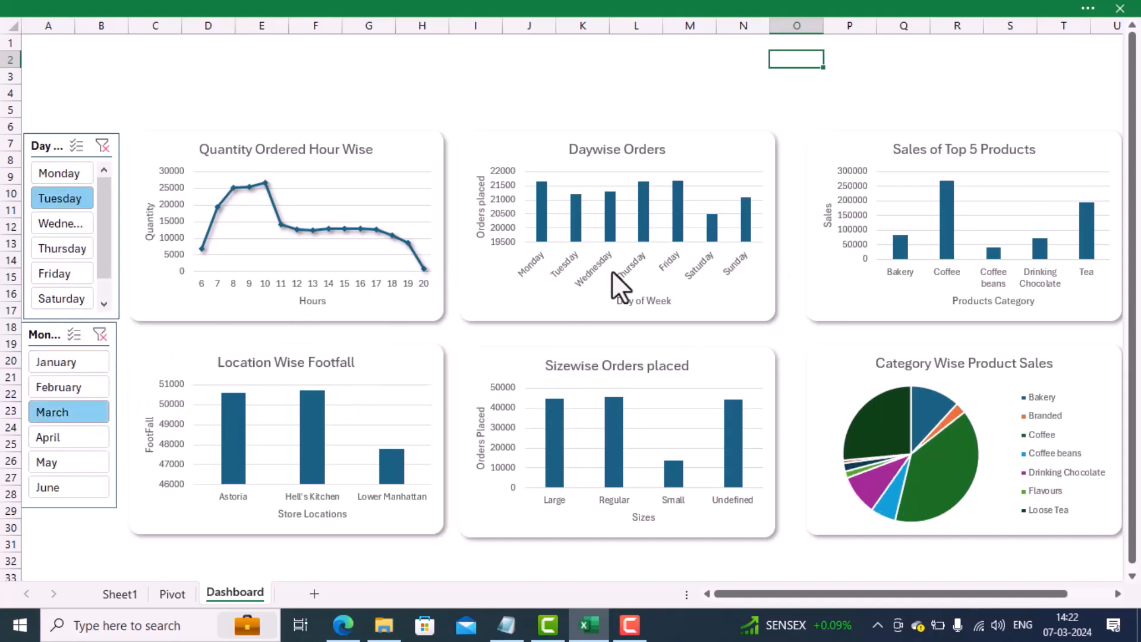
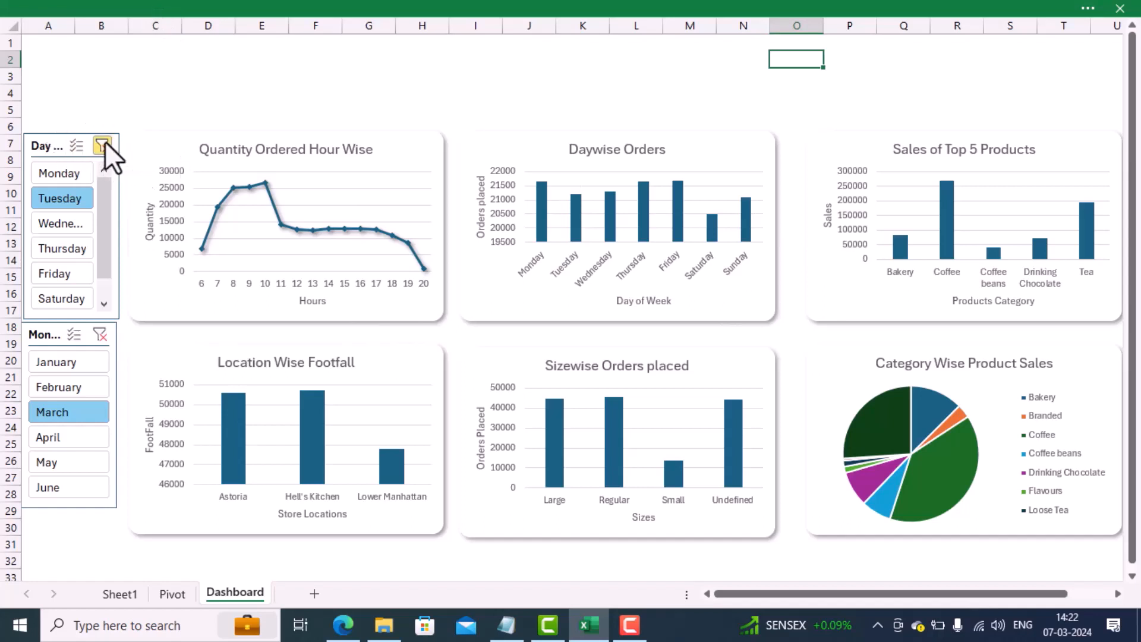
Step: Clear both slicer filters and select DaywiseTotalBill, MonthwiseTotalBill and PivotTable1 as report connections for the Day Name slicer
key(alt+c)
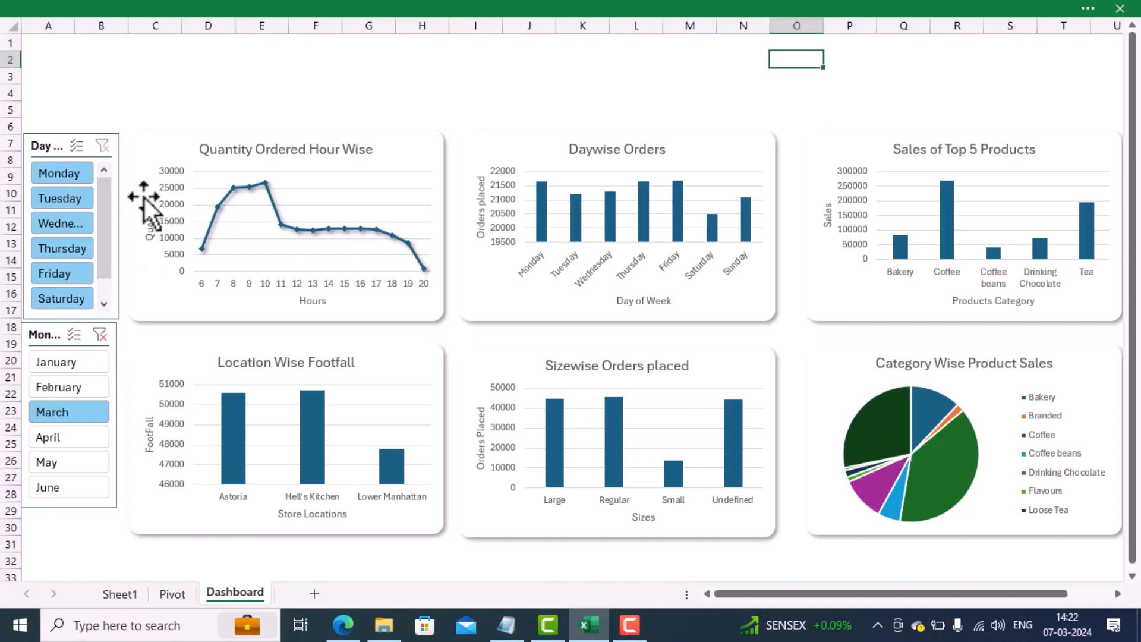
click(54, 141)
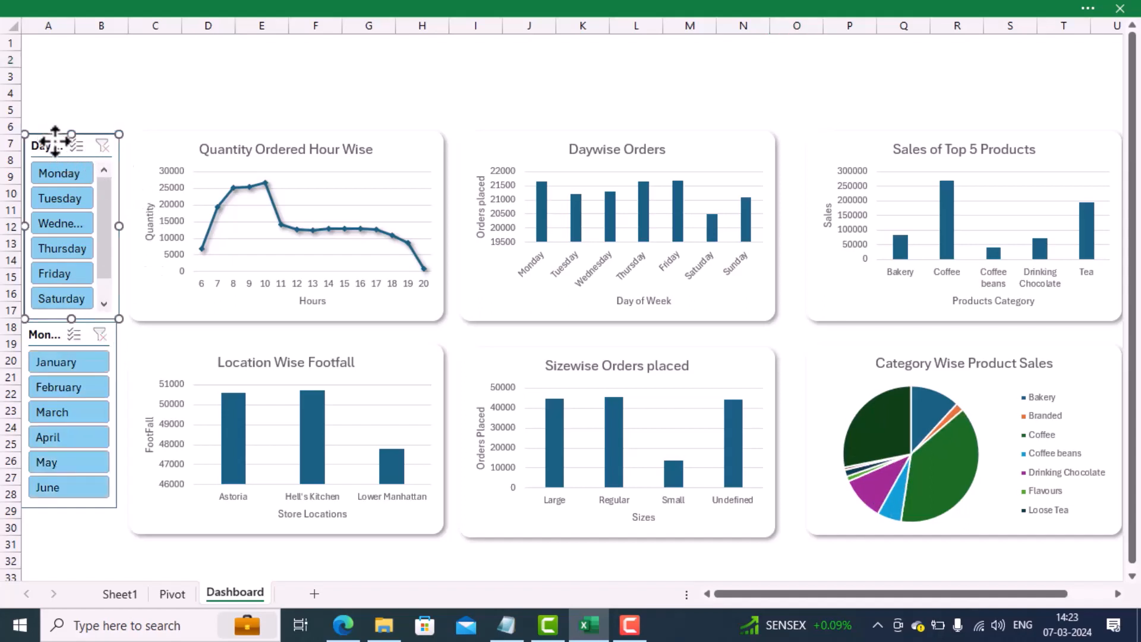
right_click(55, 141)
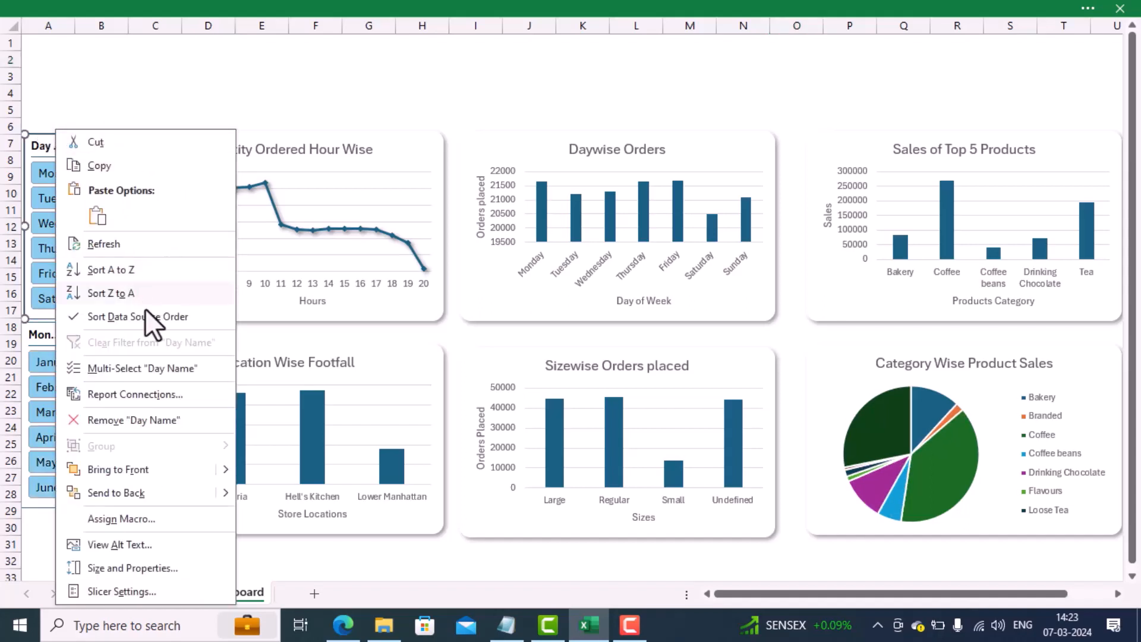
click(152, 395)
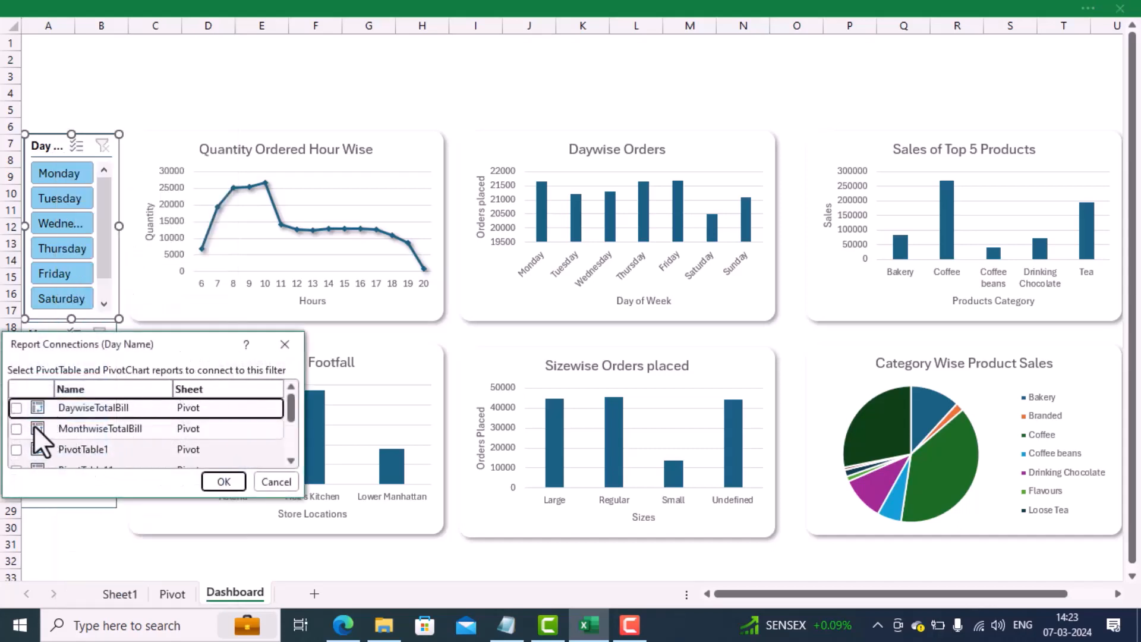
click(16, 407)
click(16, 429)
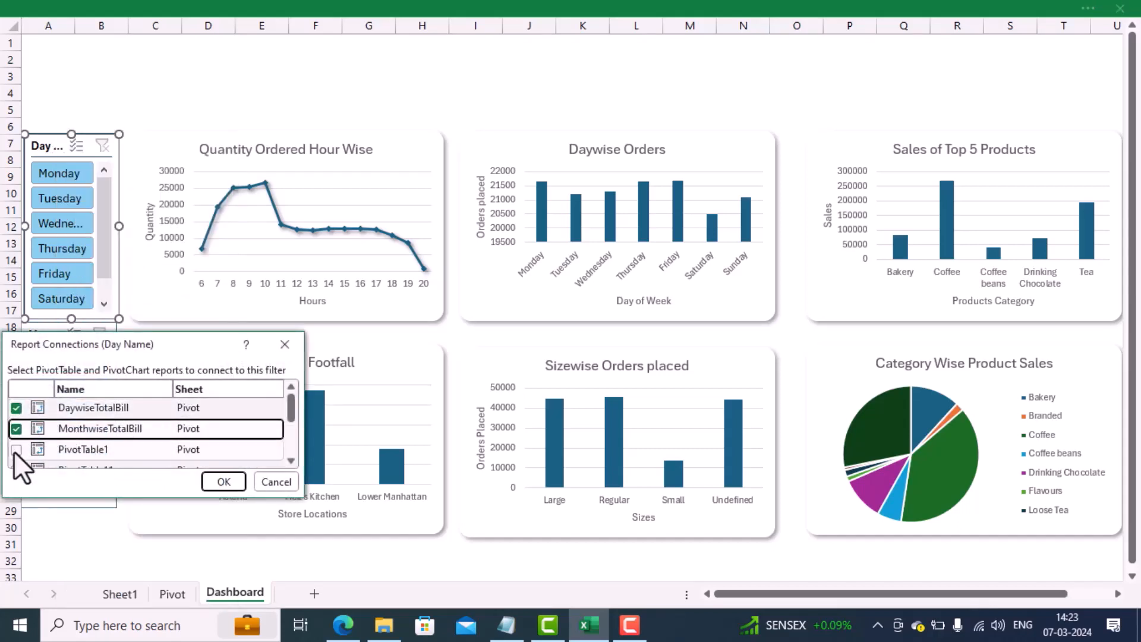
click(16, 449)
Step: Add PivotTable3, PivotTable5, QtyOrderedHourWise and PivotTable11 to the Day Name slicer's report connections and apply them
scroll(34, 449, down, 2)
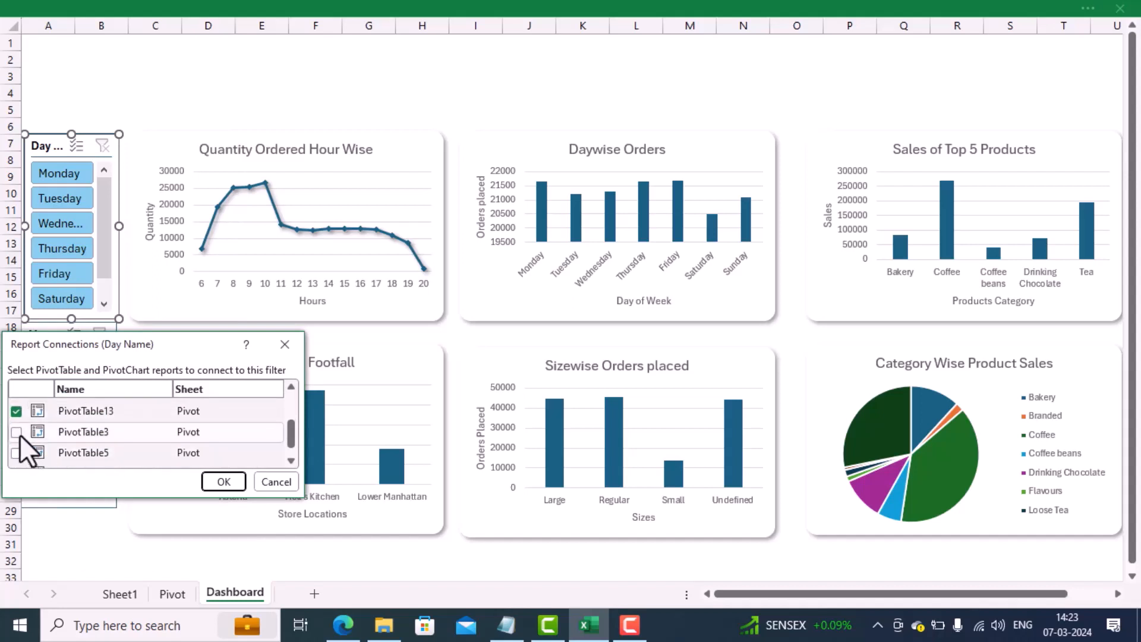
click(16, 432)
click(14, 453)
scroll(31, 450, down, 1)
click(18, 457)
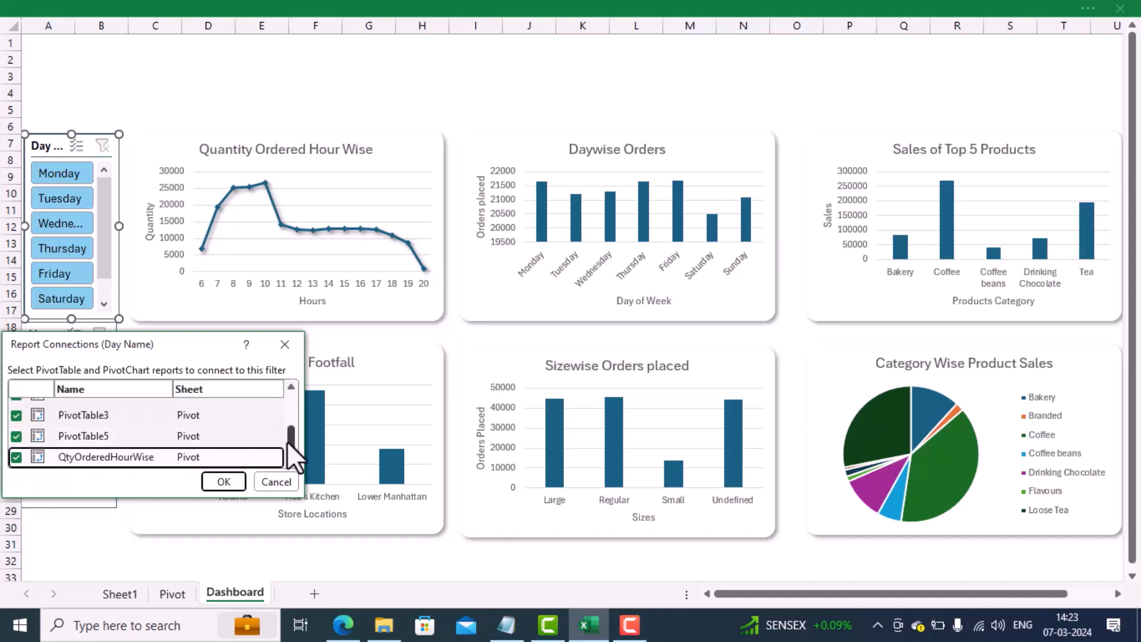
drag(291, 440, 290, 423)
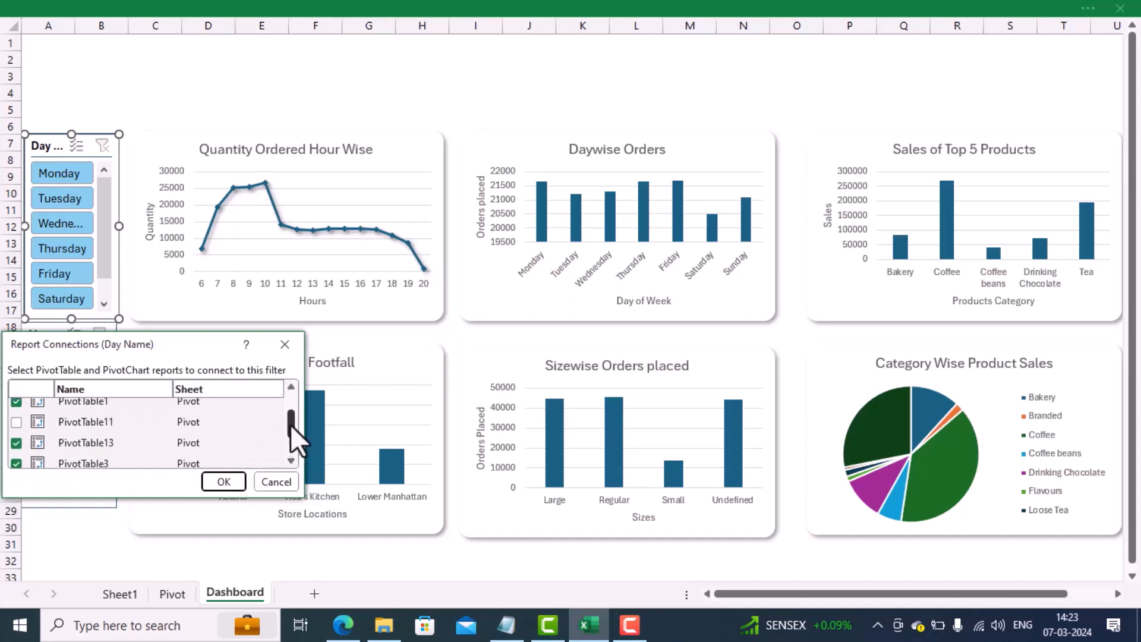
click(16, 421)
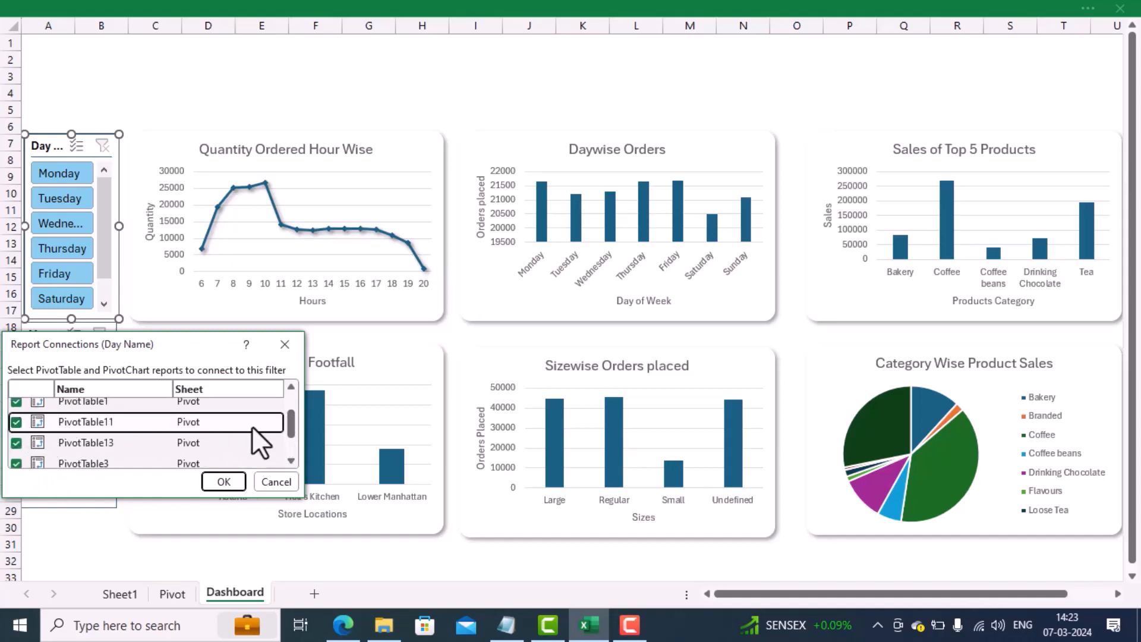
drag(291, 424, 288, 451)
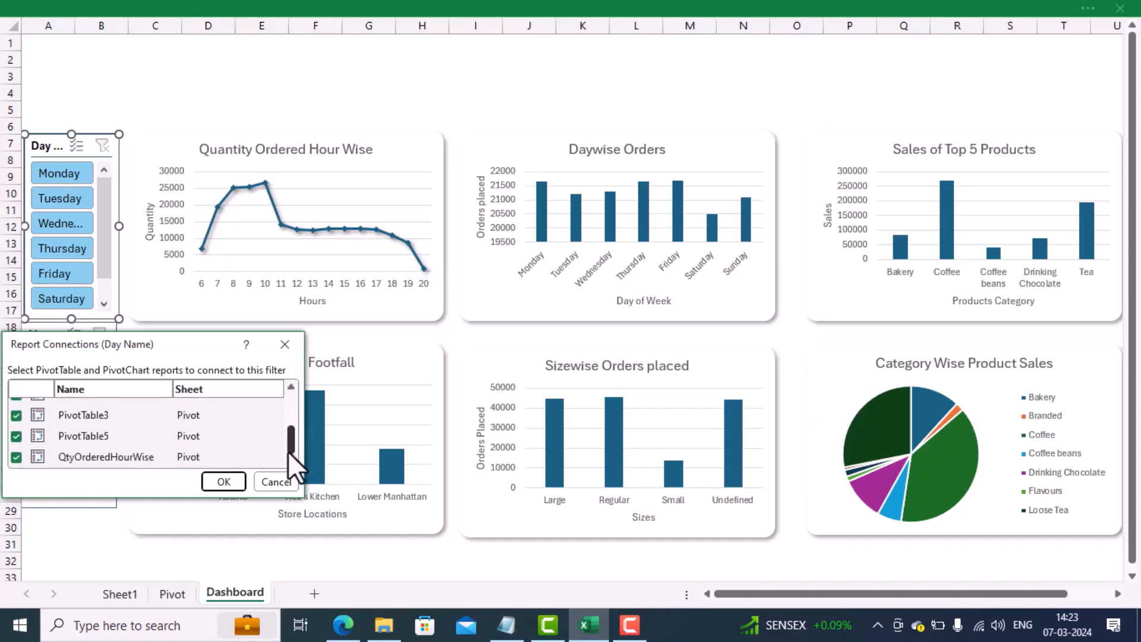
click(234, 476)
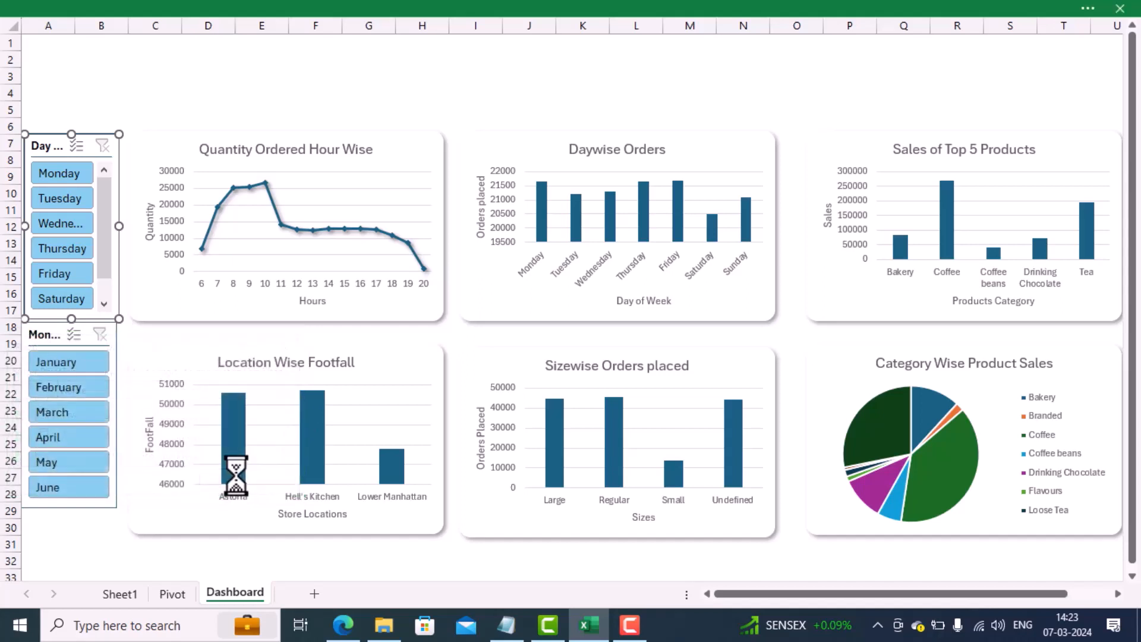
Step: Select DaywiseTotalBill, MonthwiseTotalBill and PivotTable1 as report connections for the Month Name slicer
click(55, 336)
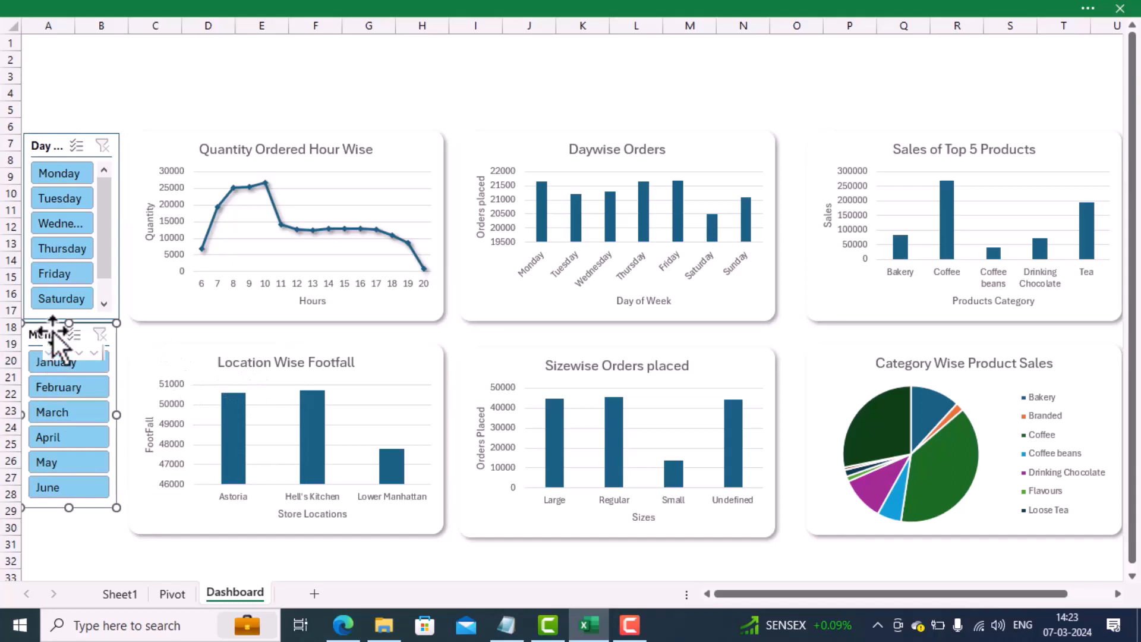
right_click(52, 331)
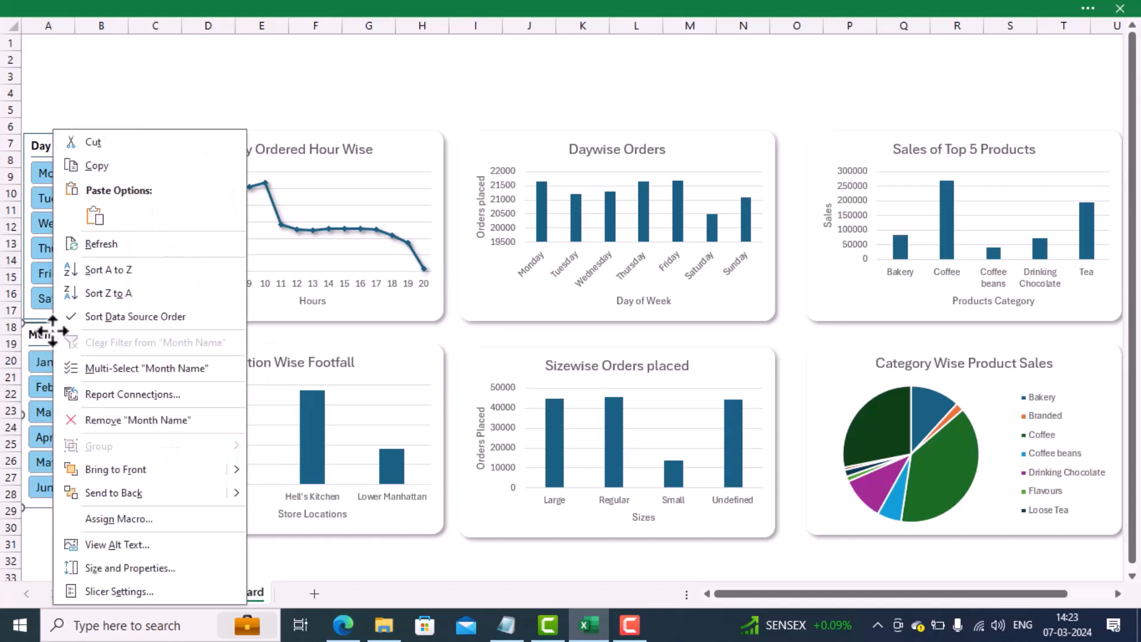
click(129, 393)
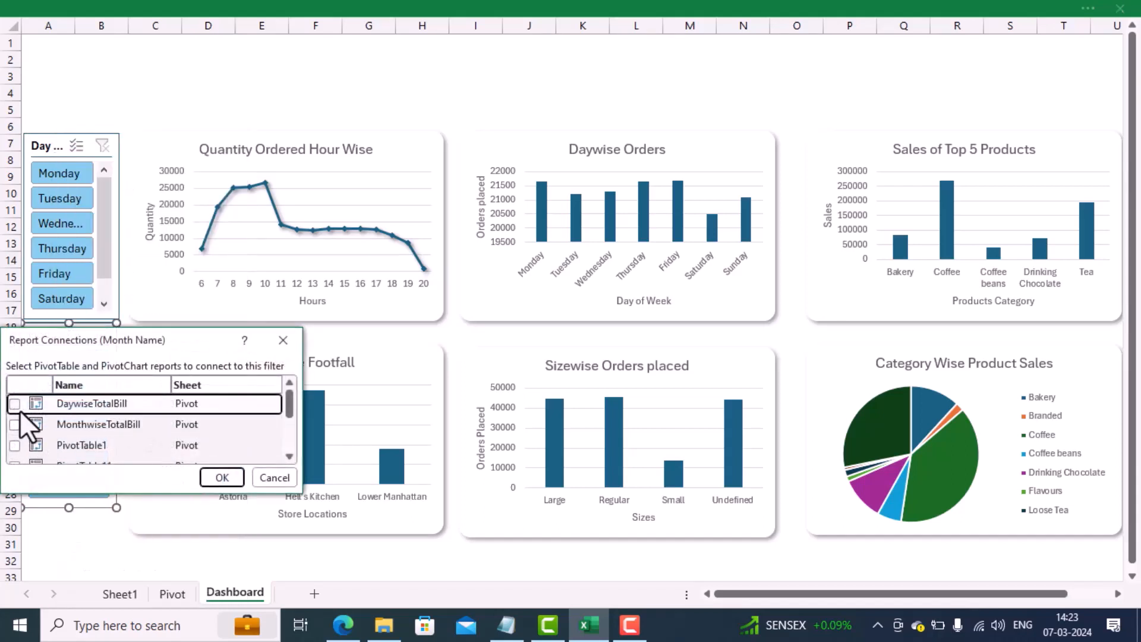
click(15, 404)
click(14, 424)
click(14, 444)
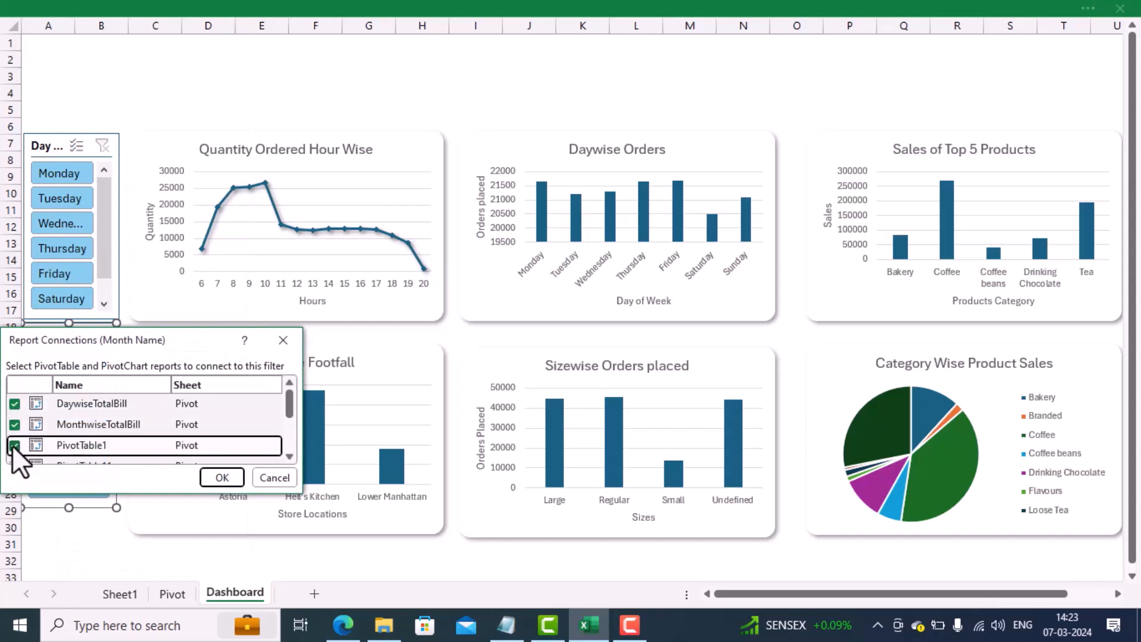
Step: Connect the Month Name slicer to the remaining pivot reports, including PivotTable3, PivotTable5 and QtyOrderedHourWise, and apply the connections
scroll(40, 448, down, 1)
click(14, 425)
scroll(16, 420, down, 2)
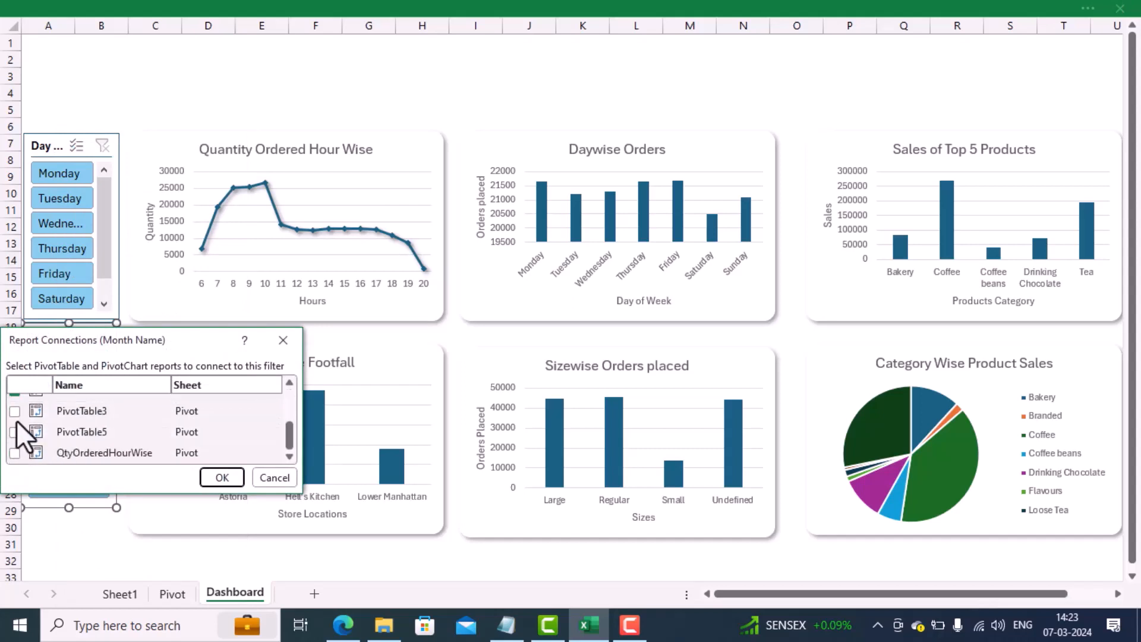
click(14, 410)
click(14, 432)
click(14, 452)
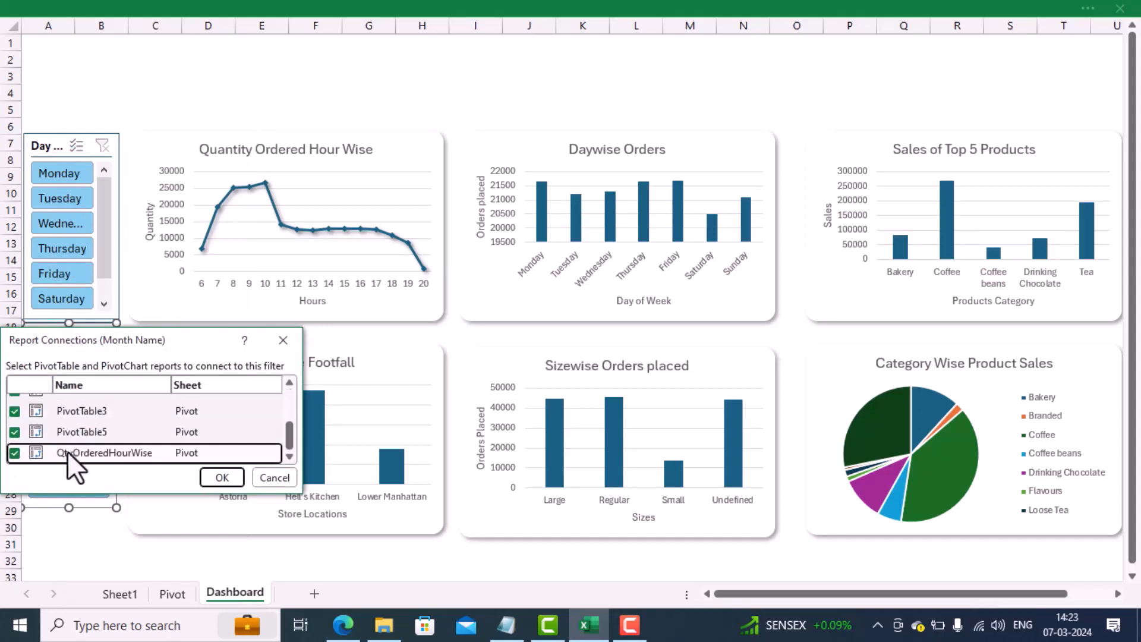
scroll(81, 451, up, 3)
scroll(81, 451, down, 3)
scroll(81, 451, up, 3)
scroll(81, 451, down, 3)
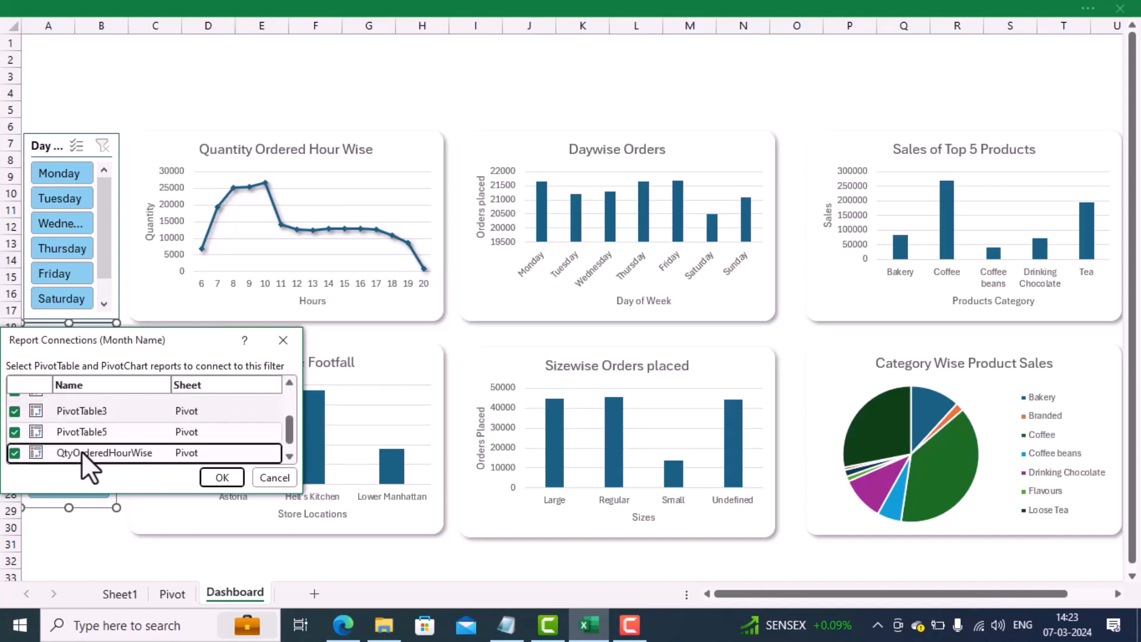
click(222, 478)
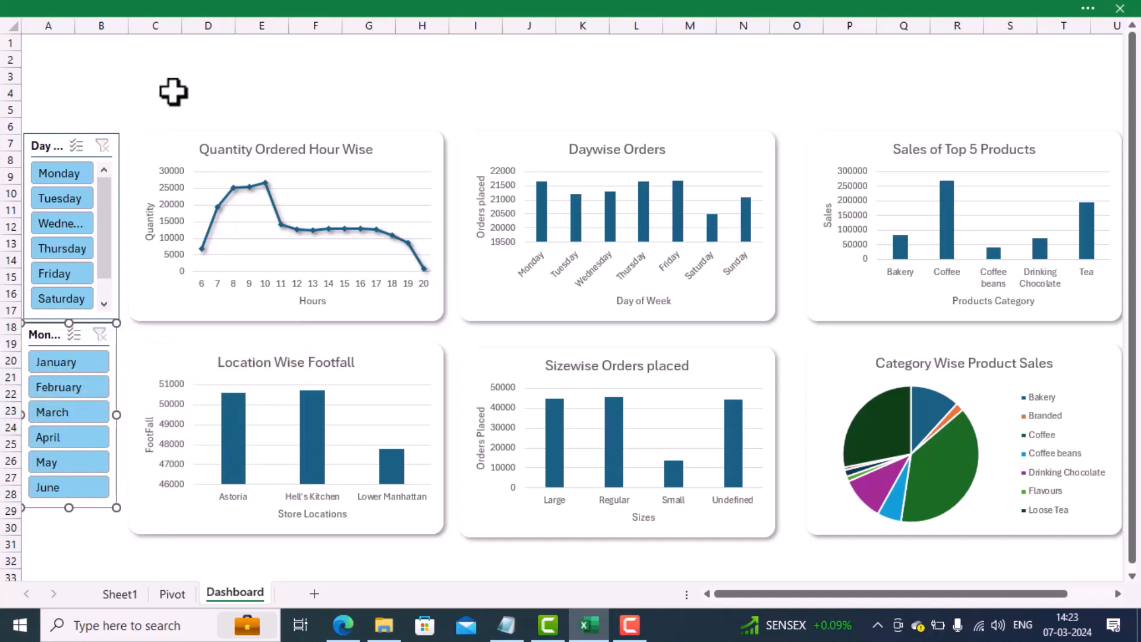
Step: Test the Day Name slicer on all charts by filtering on Monday and Tuesday in turn, and clear the filter
click(41, 173)
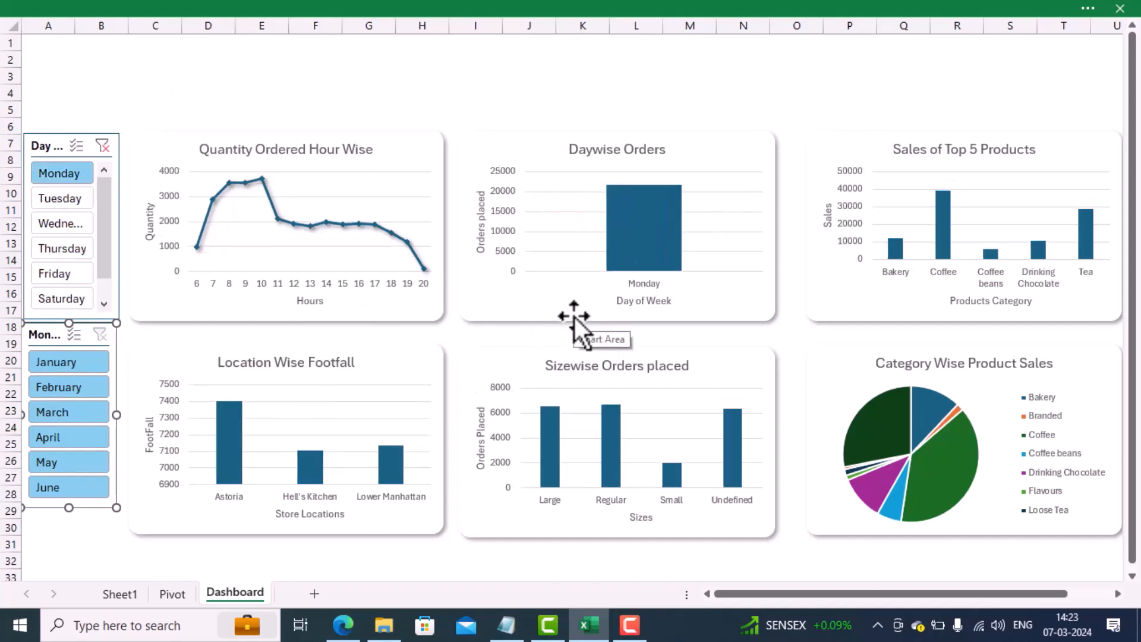
click(57, 205)
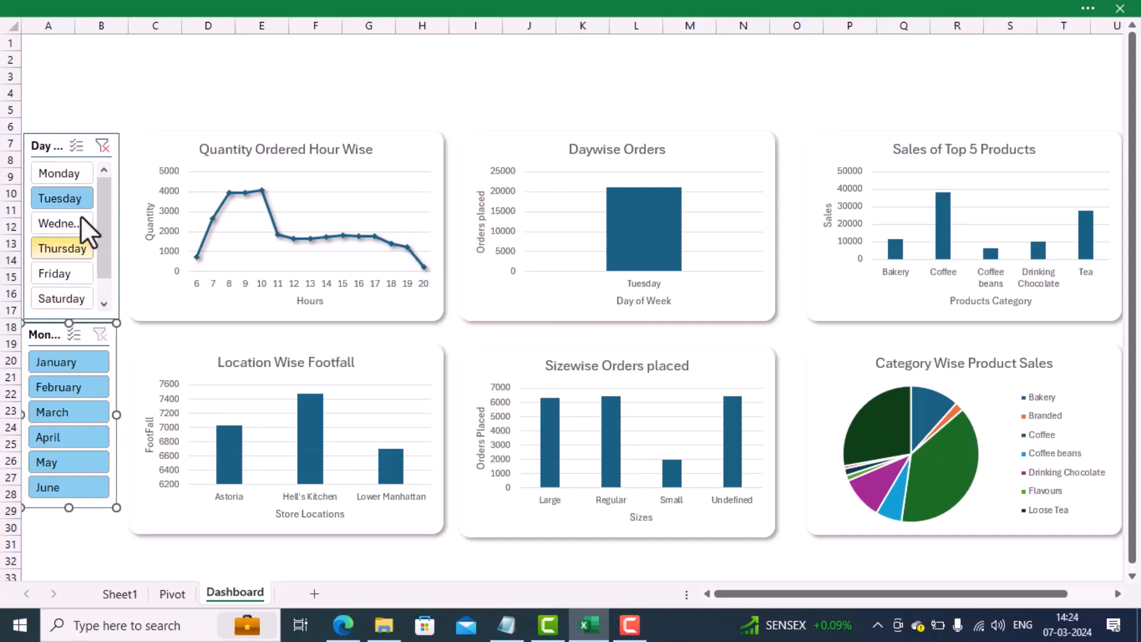
click(101, 143)
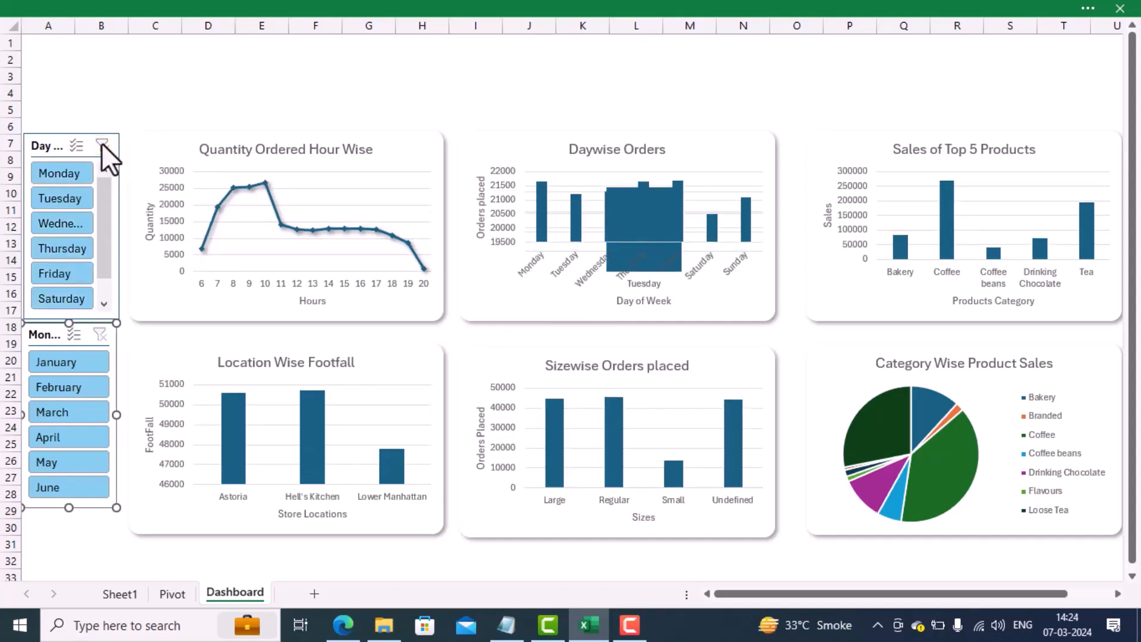
Step: Test the Month Name slicer on all charts by filtering on January and February in turn, and clear the filter
click(55, 361)
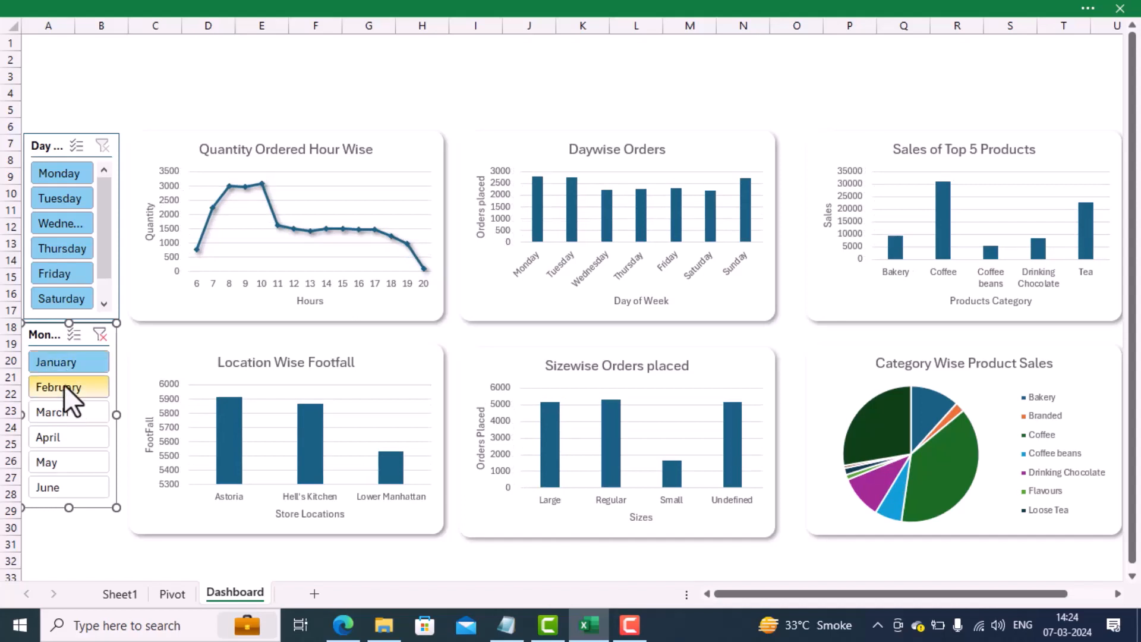
click(63, 385)
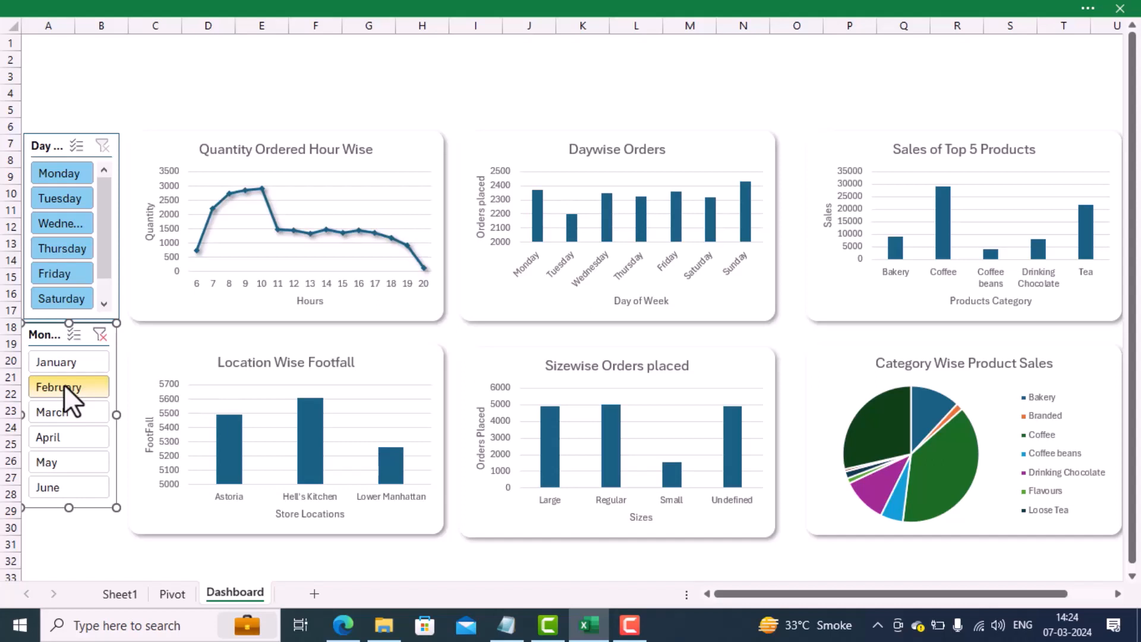
click(104, 337)
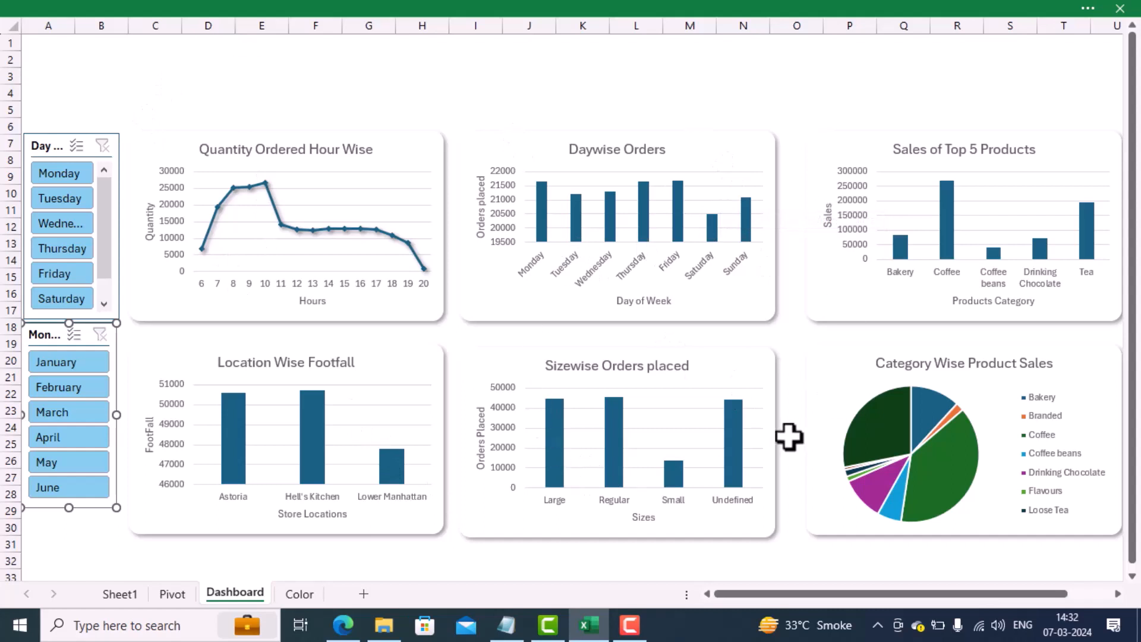
Step: Leave full-screen mode and set the ribbon to always show
click(1088, 10)
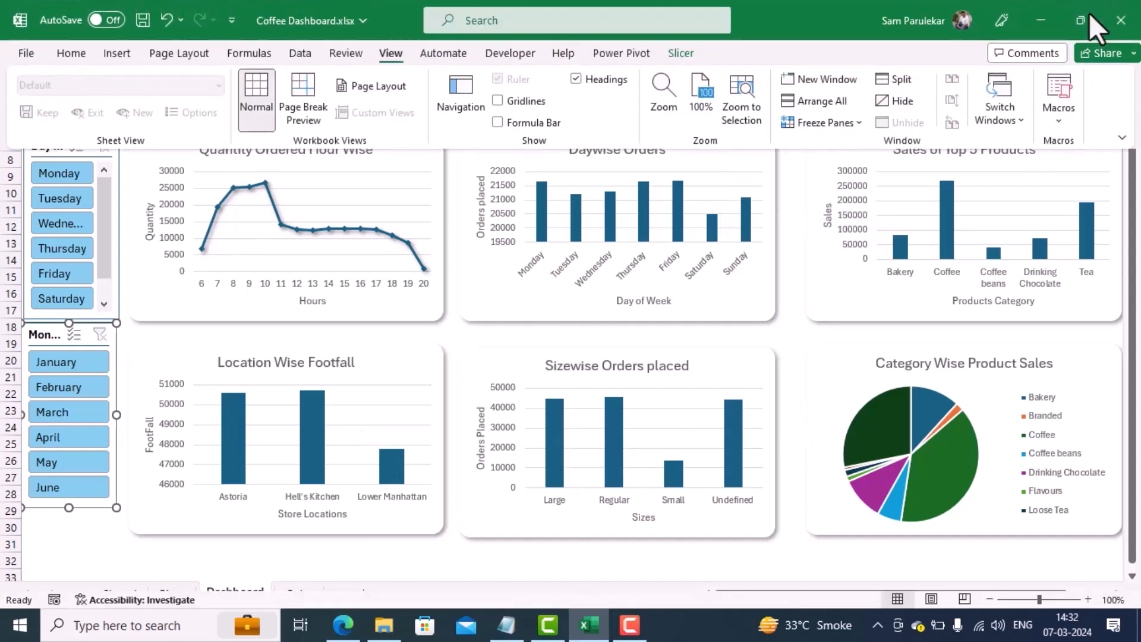
click(1122, 137)
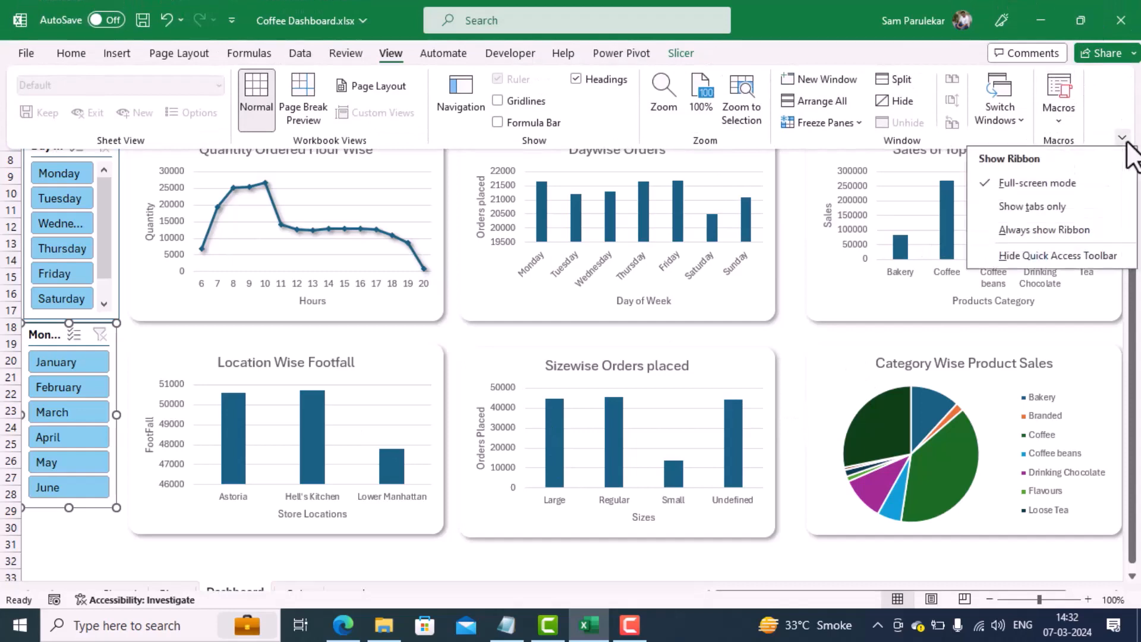
click(1061, 230)
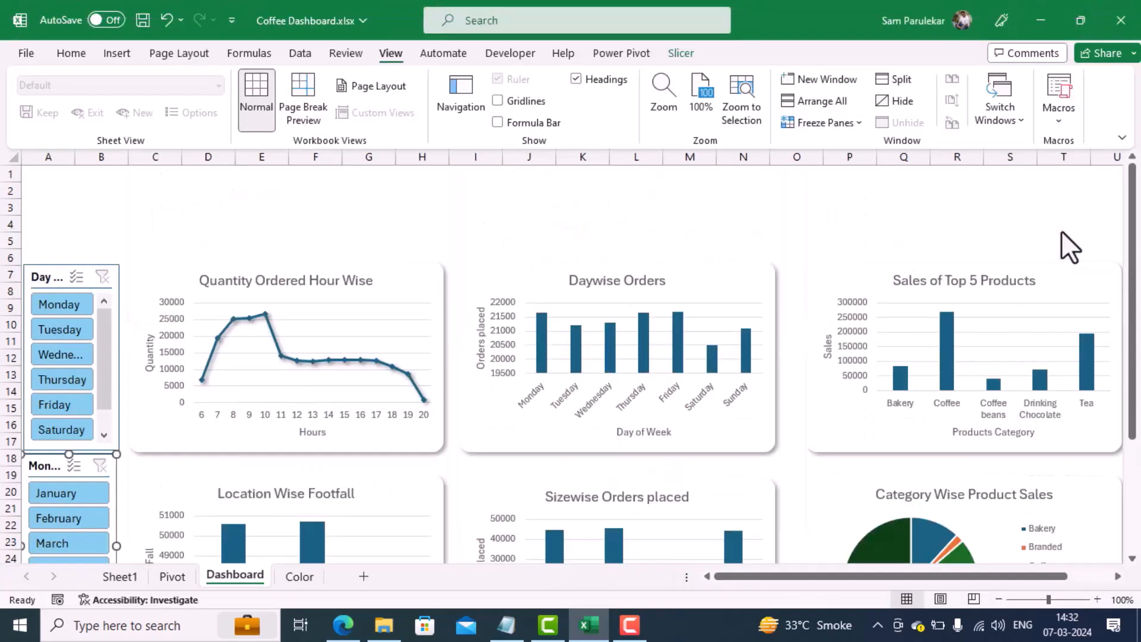
Step: Copy the hex code #F2F2F2 from cell C5 of the coffee color scheme on the Color sheet
click(301, 577)
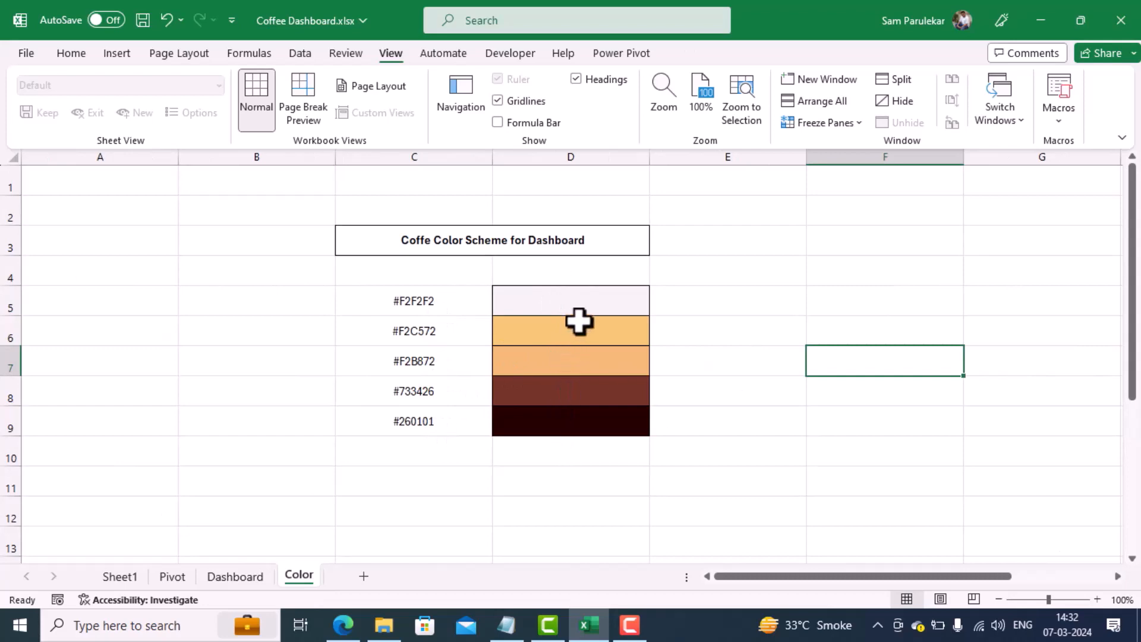
click(581, 302)
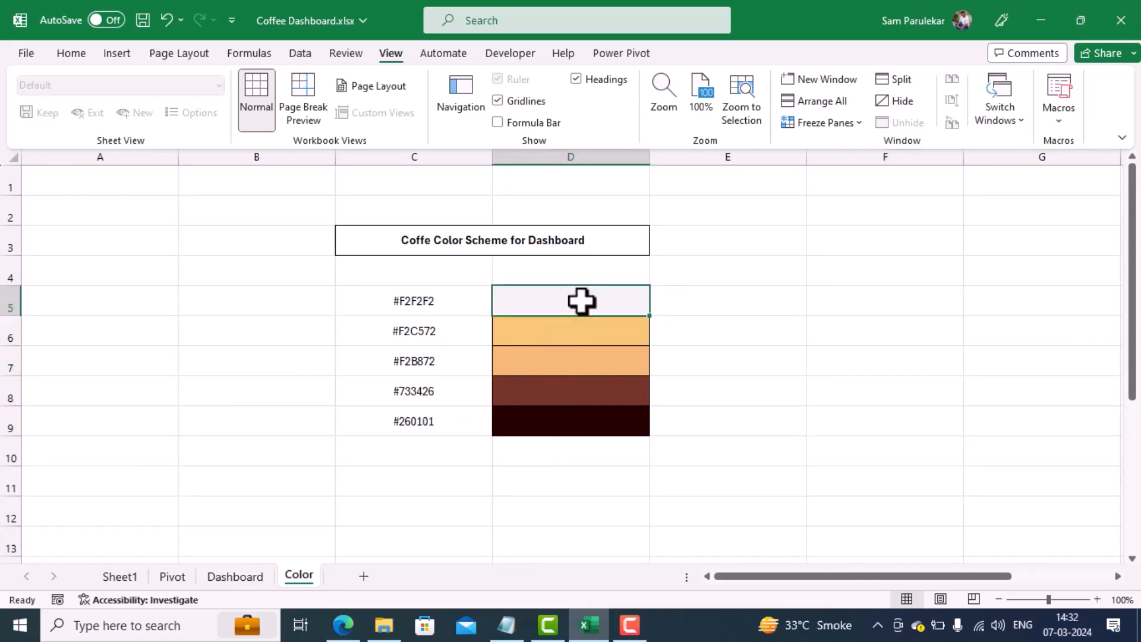
click(253, 575)
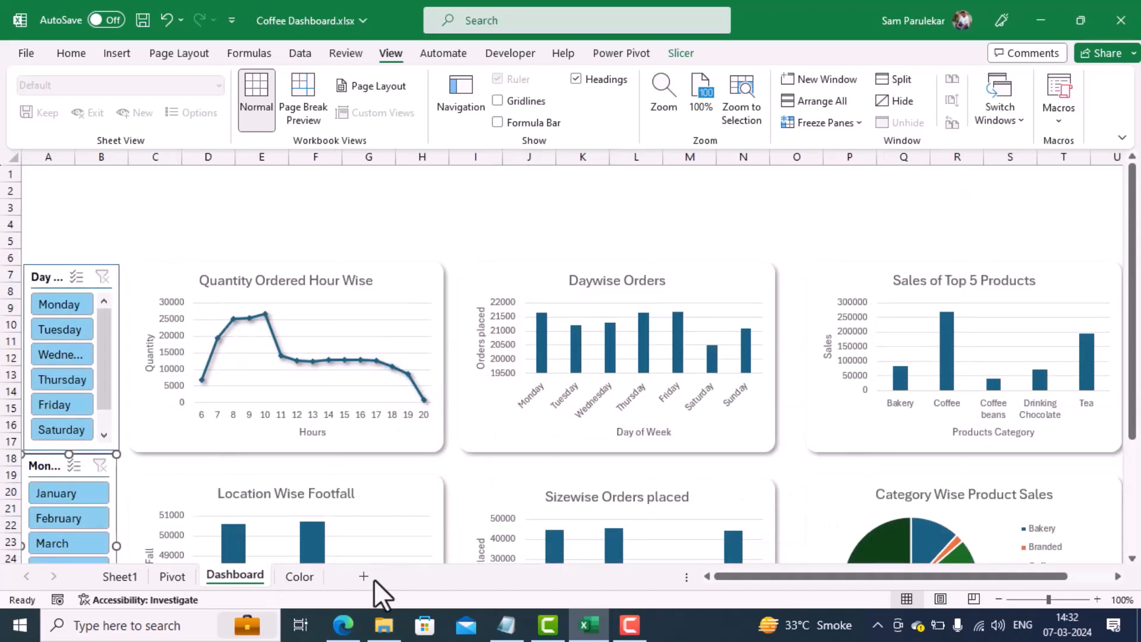
click(299, 577)
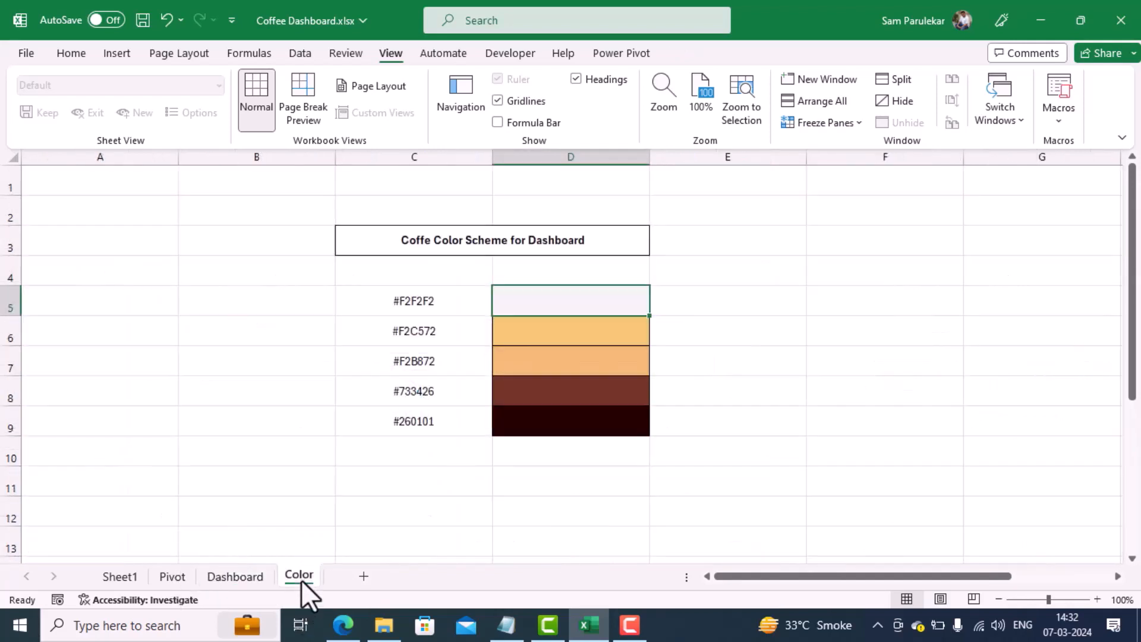
click(426, 304)
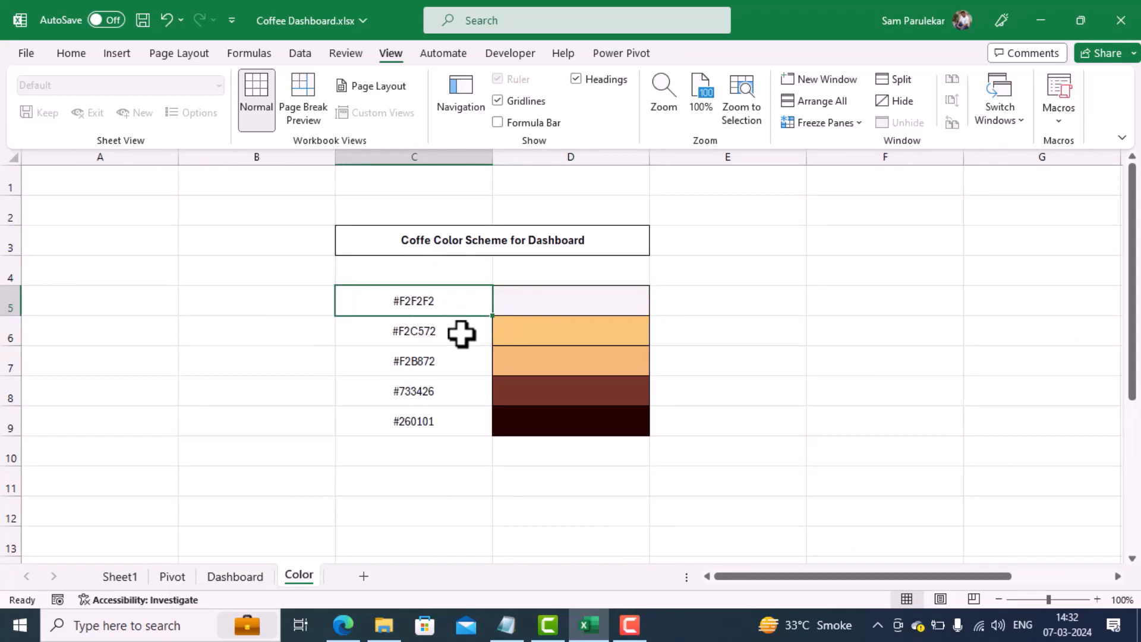
key(ctrl+c)
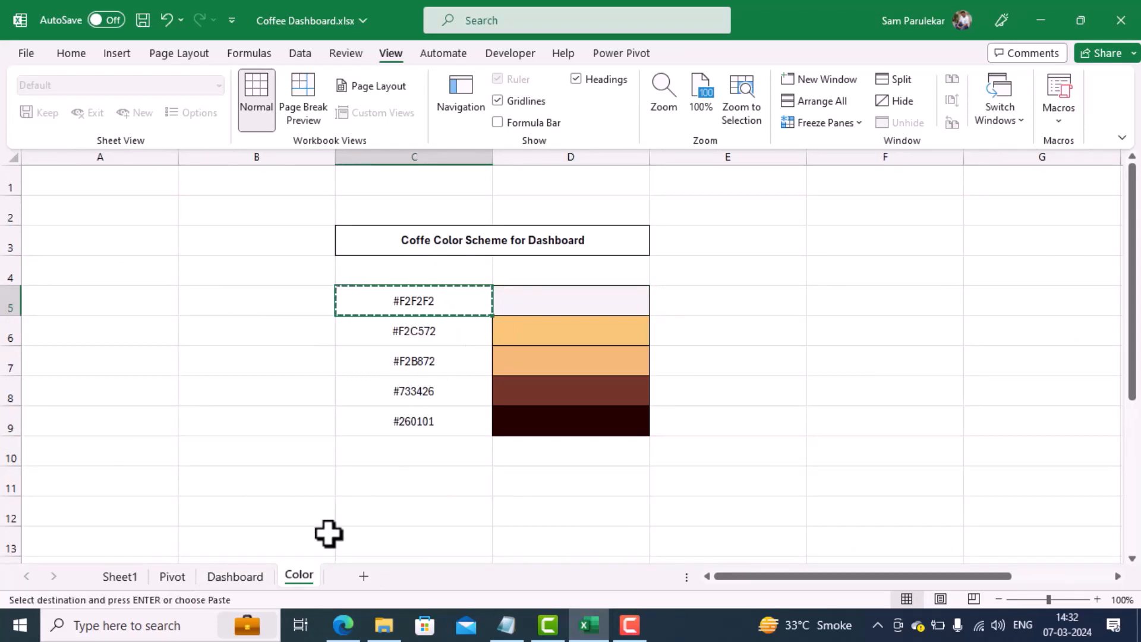
Step: Return to the Dashboard sheet and select all of its cells
click(240, 578)
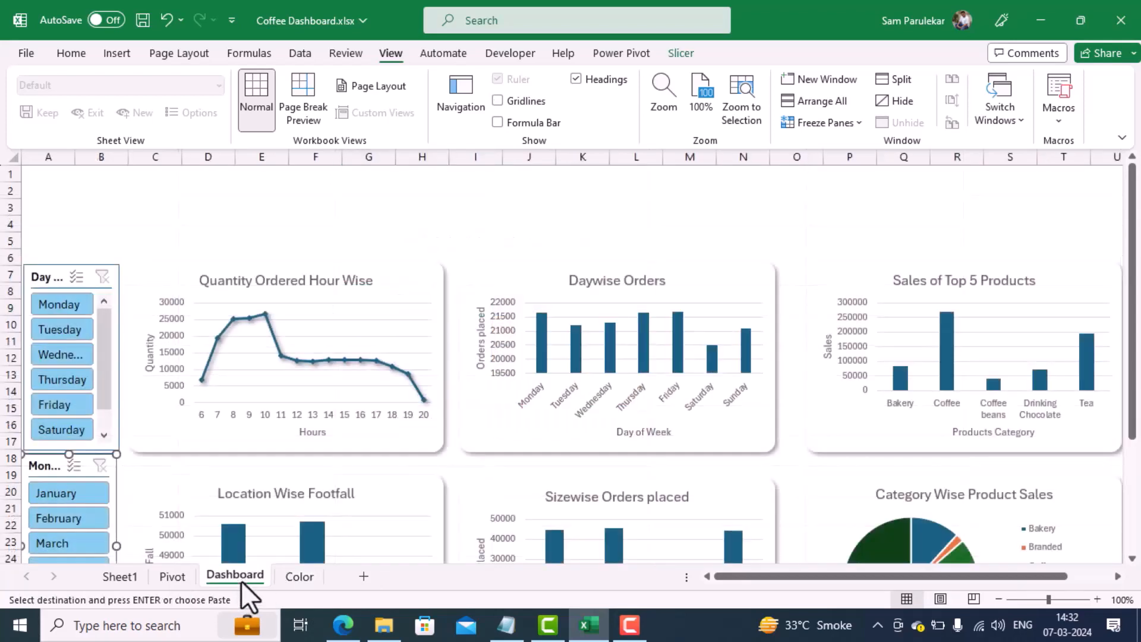
click(10, 158)
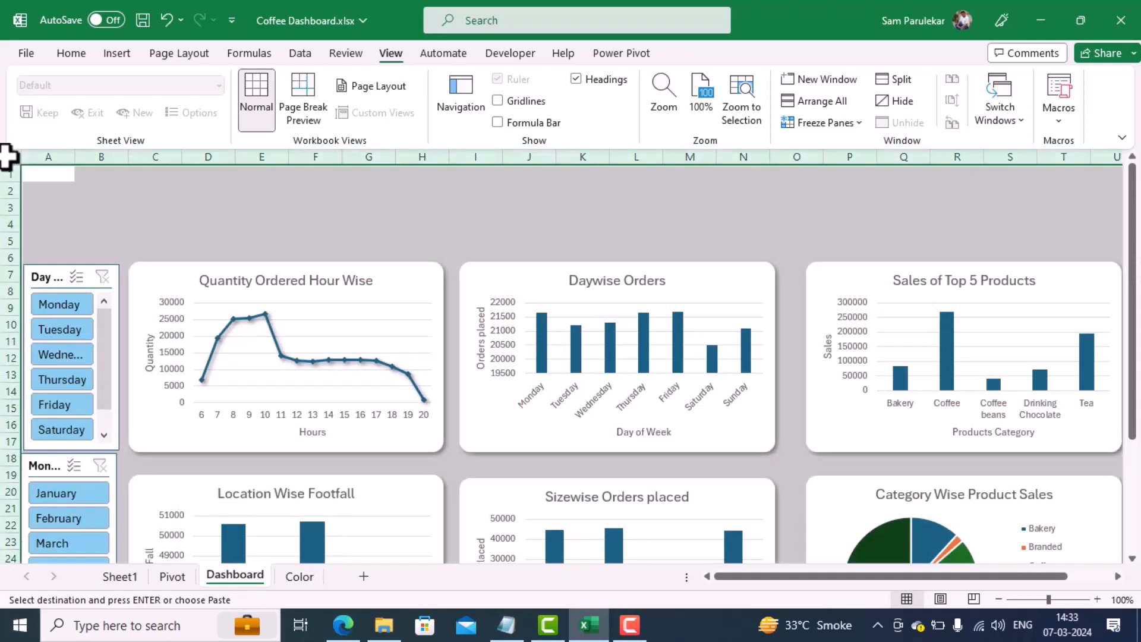
click(71, 53)
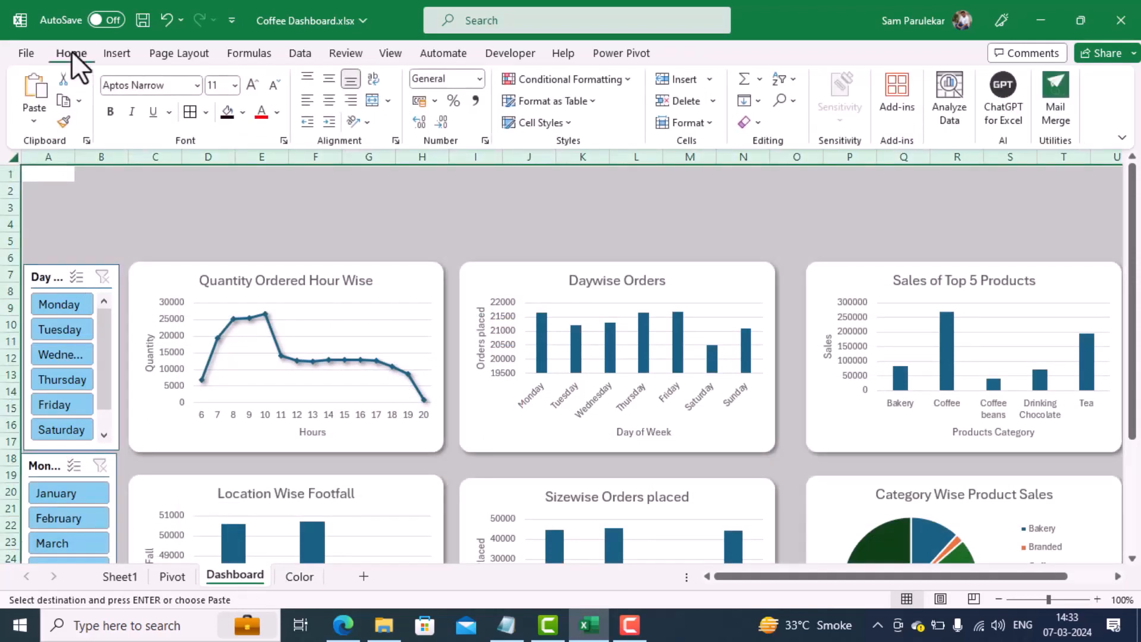
click(241, 115)
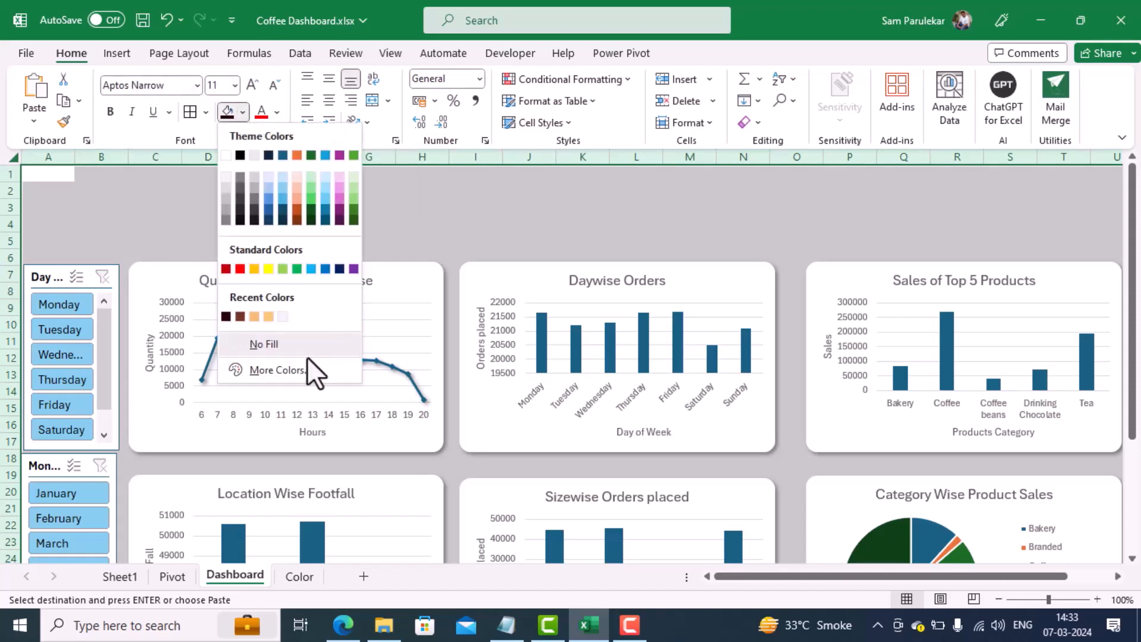
click(292, 372)
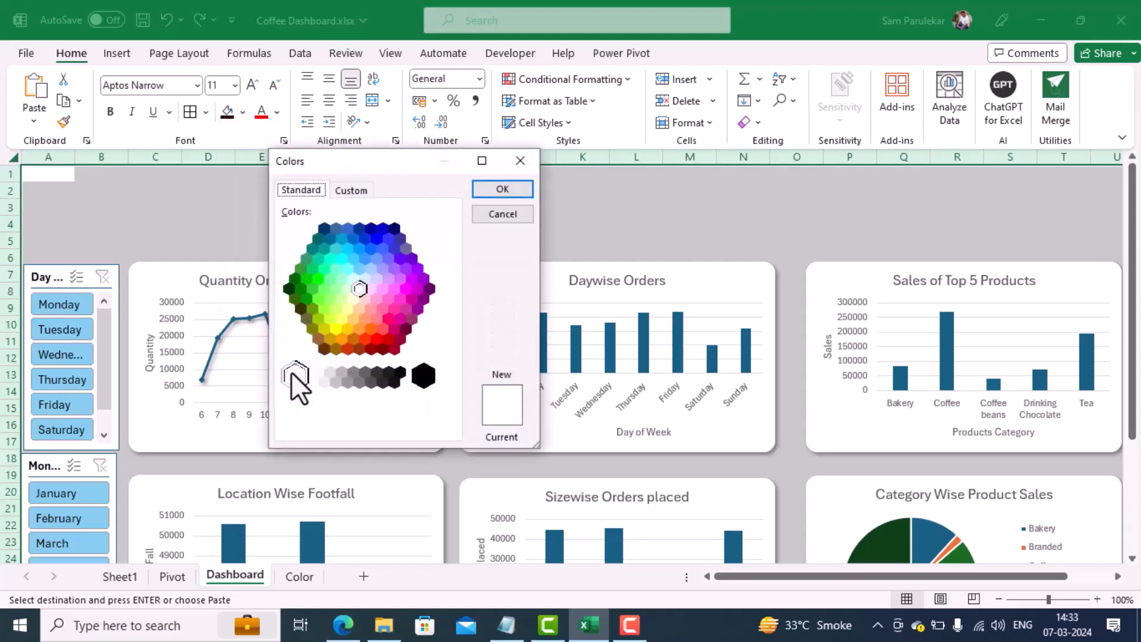
click(352, 190)
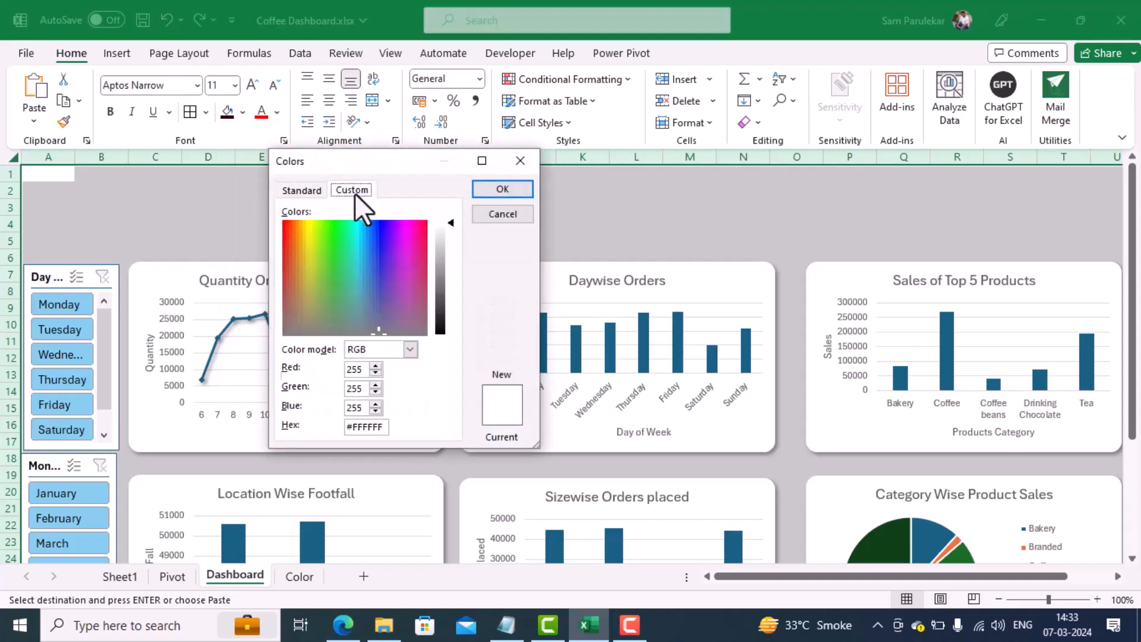
drag(379, 429, 270, 423)
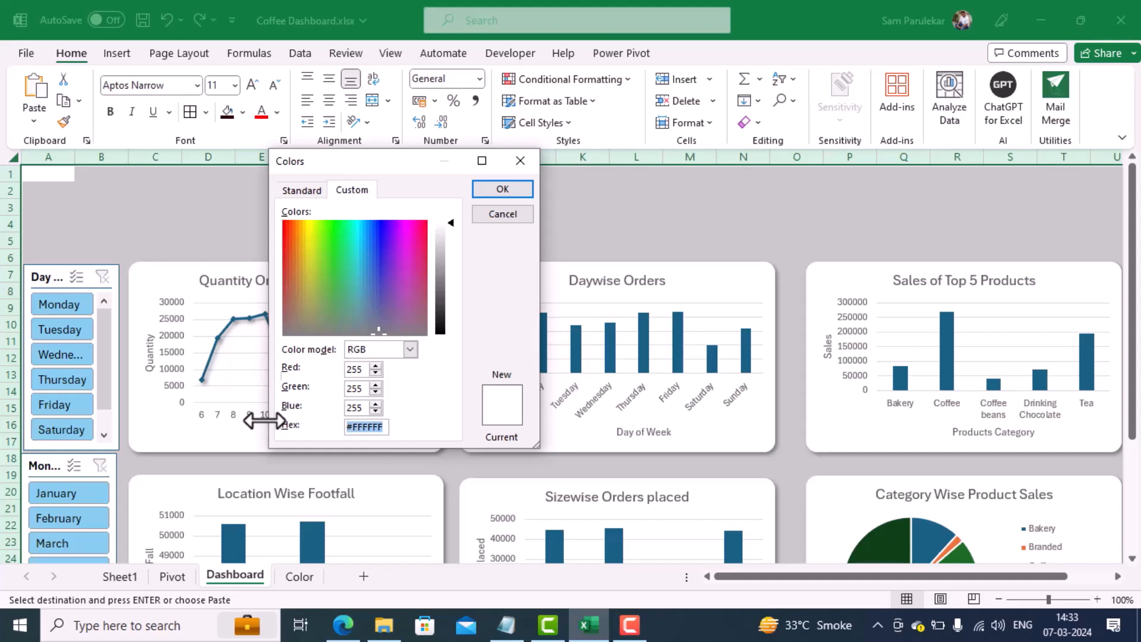
text(#F2F2F2)
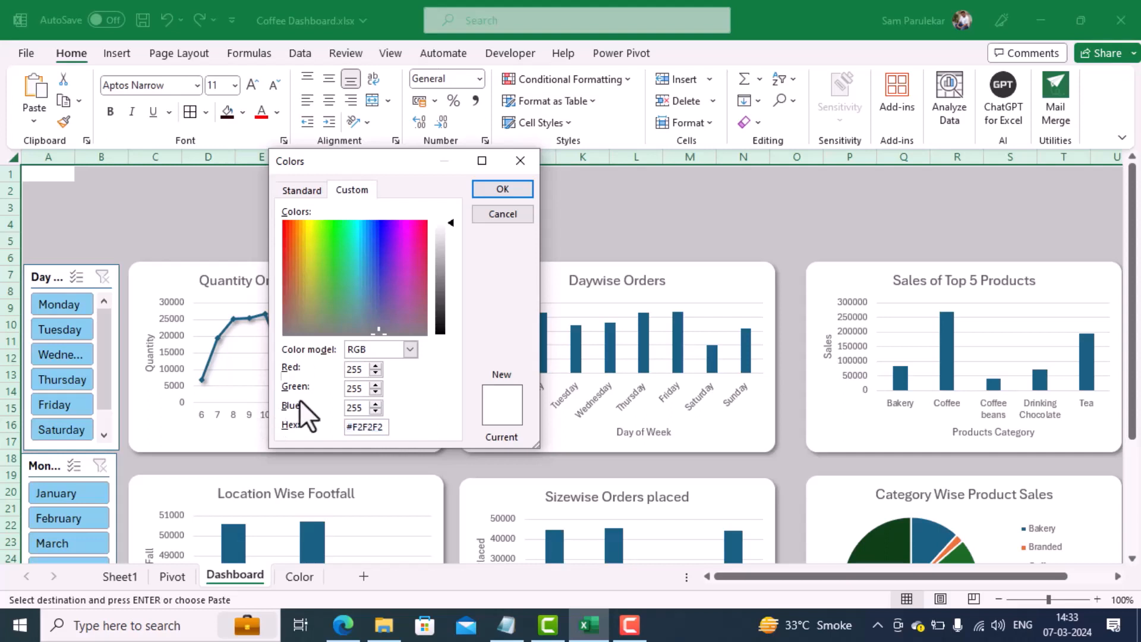
click(516, 215)
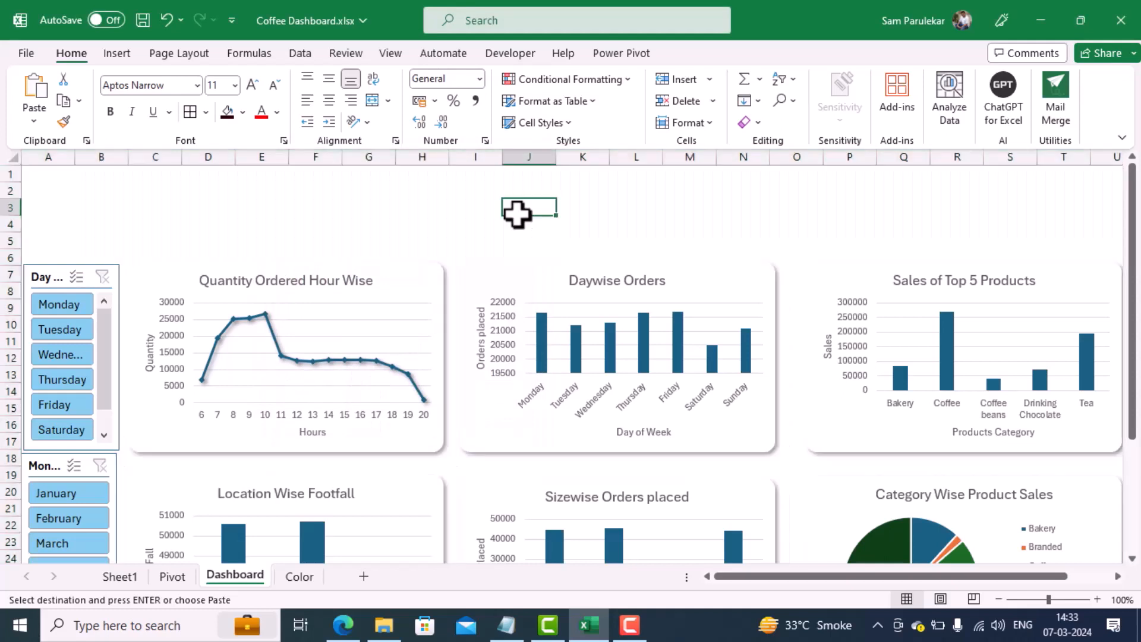
Step: Fill all cells of the Dashboard sheet with the pale off-white from the recently used colors
click(13, 157)
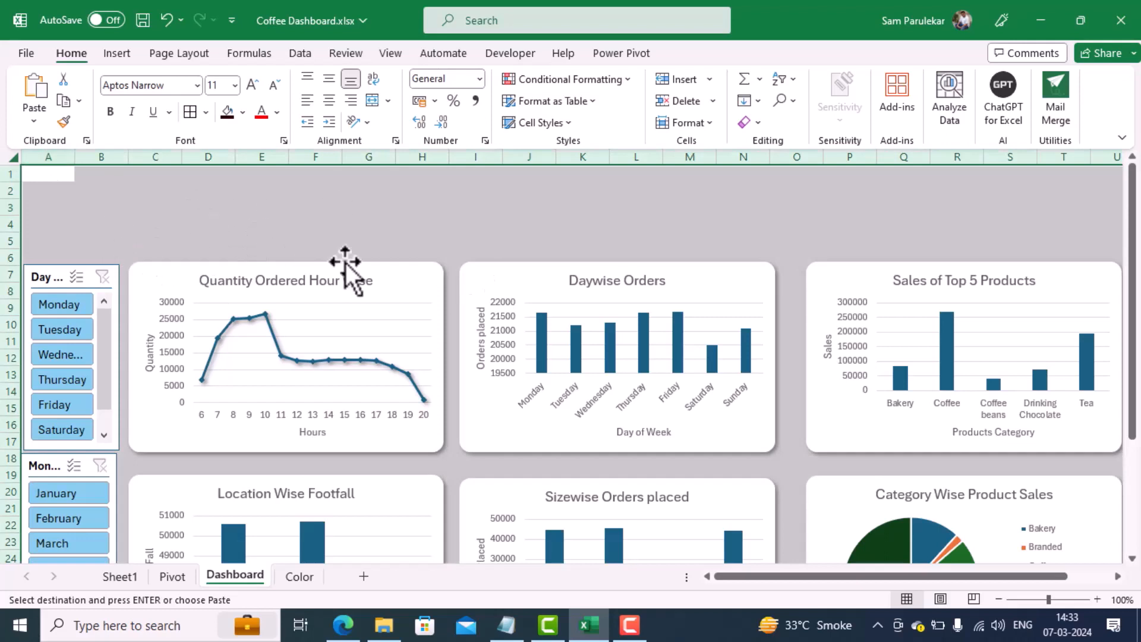
click(242, 113)
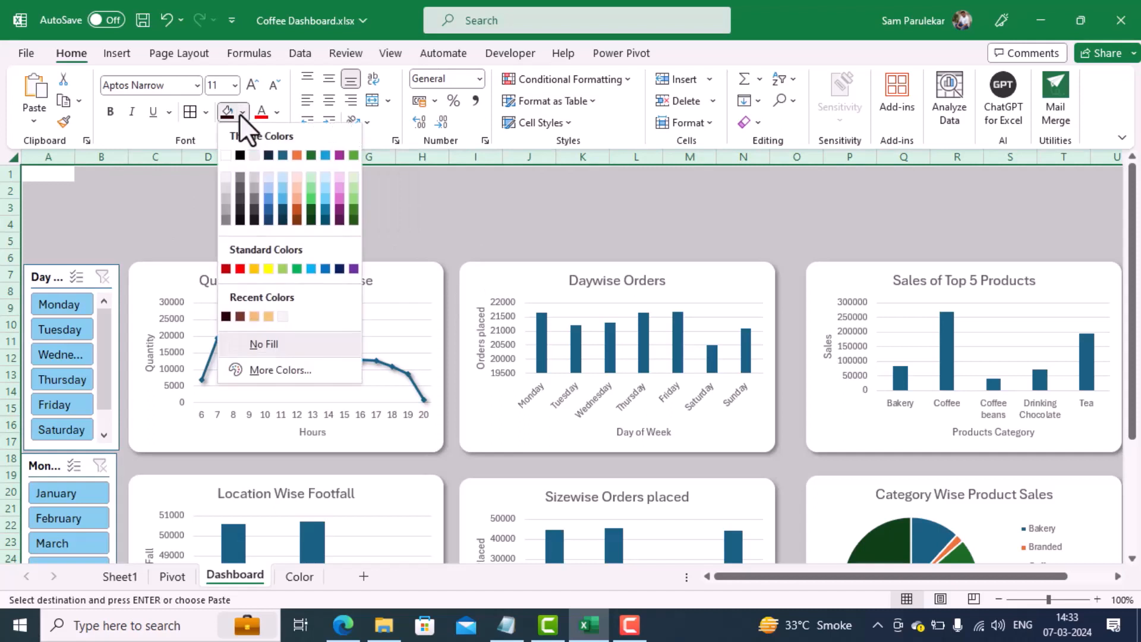
click(280, 316)
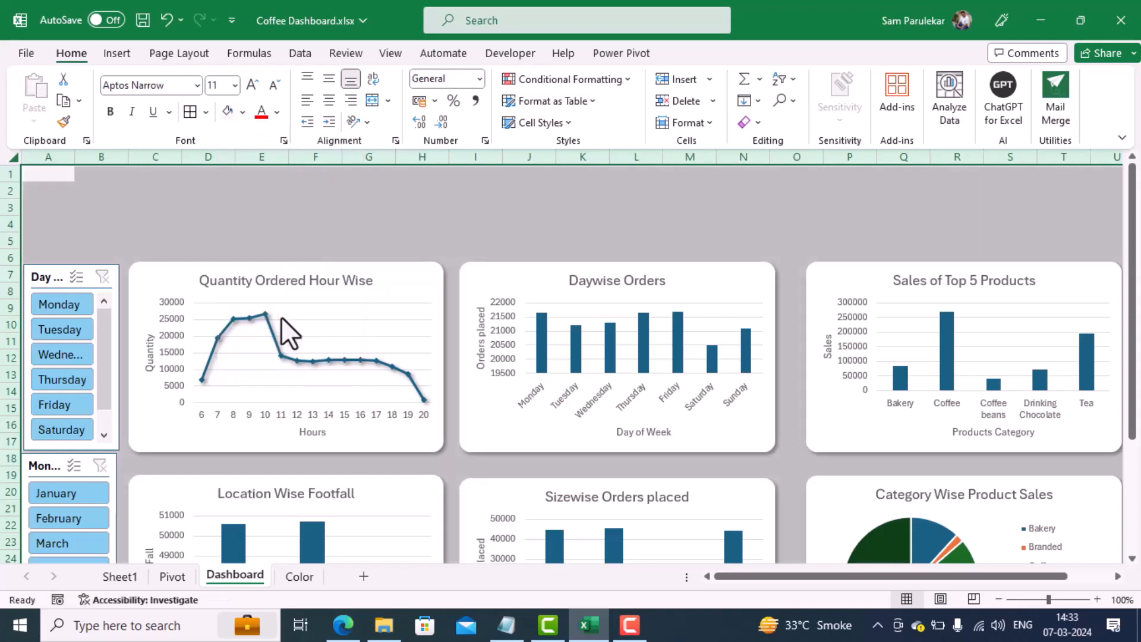
click(533, 226)
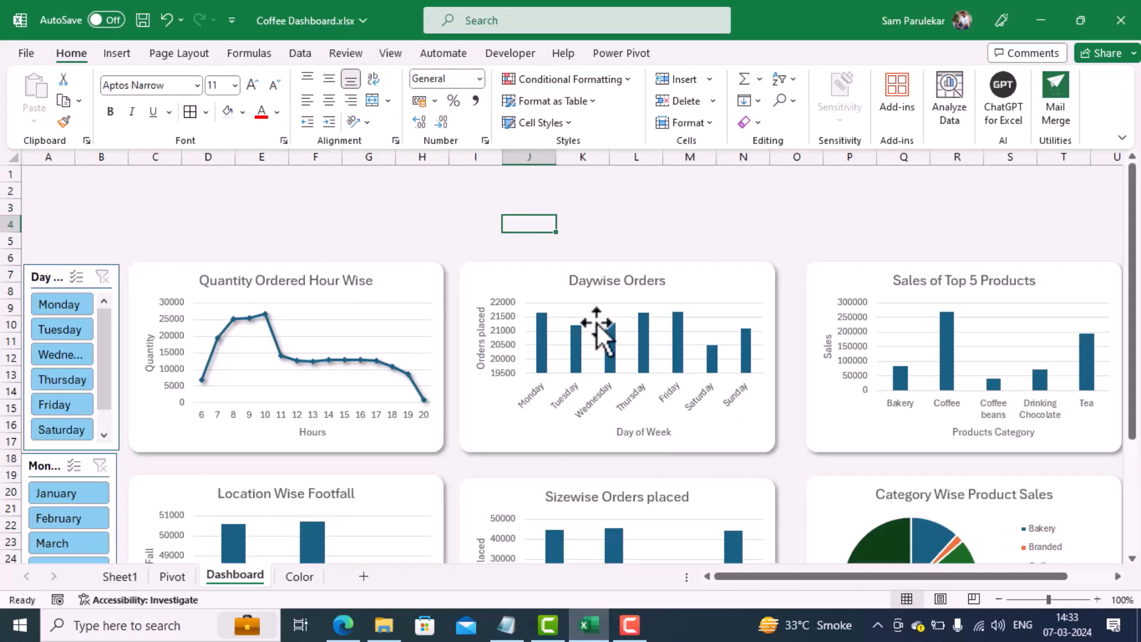
Step: Try to format all six charts together, checking their shared fill, effect and size options
scroll(597, 323, down, 1)
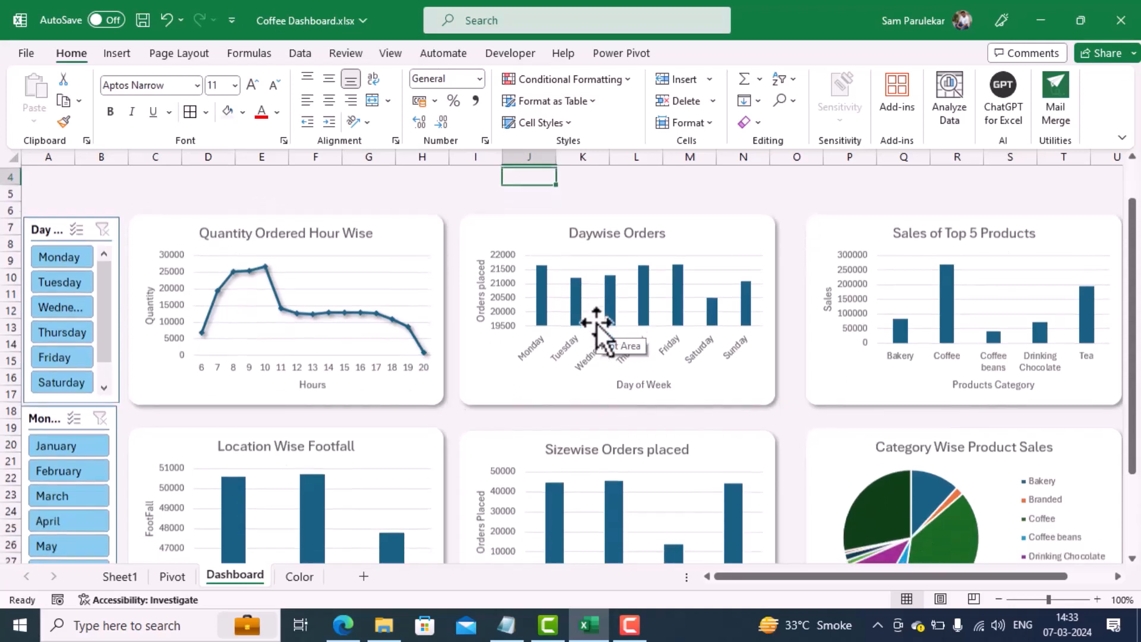
click(422, 215)
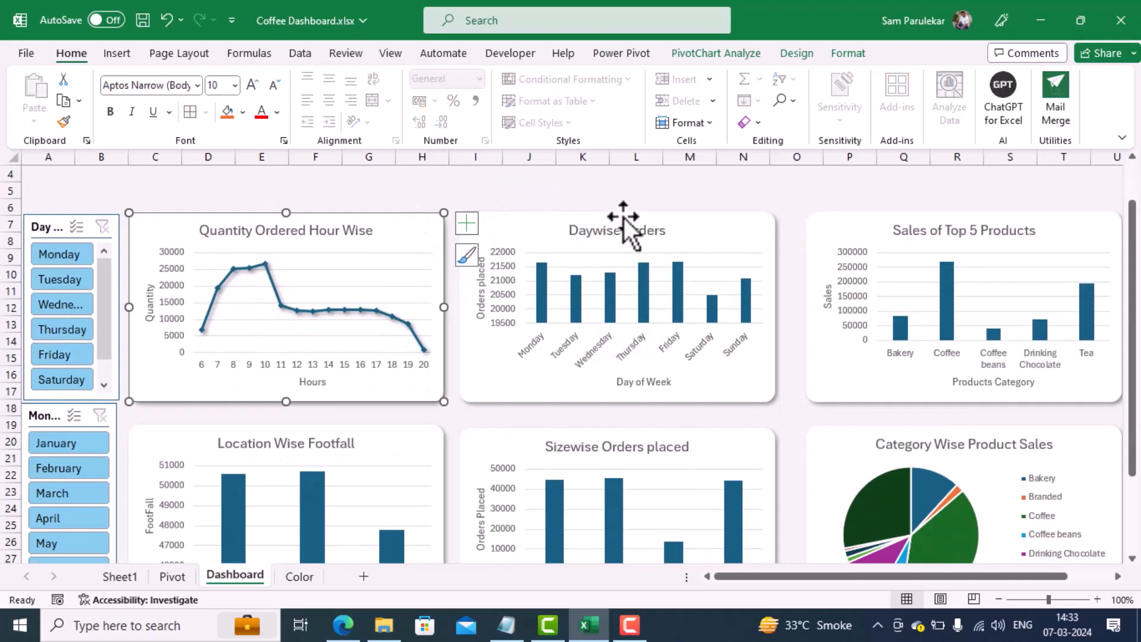
ctrl+click(680, 219)
ctrl+click(834, 218)
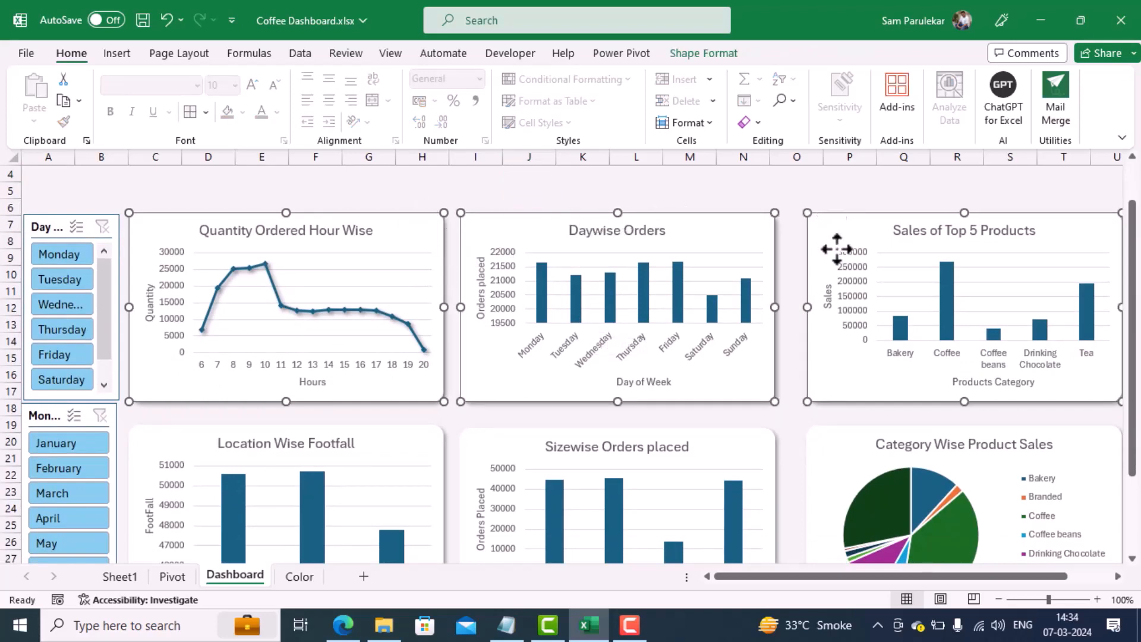
ctrl+click(833, 432)
ctrl+click(722, 438)
ctrl+click(400, 438)
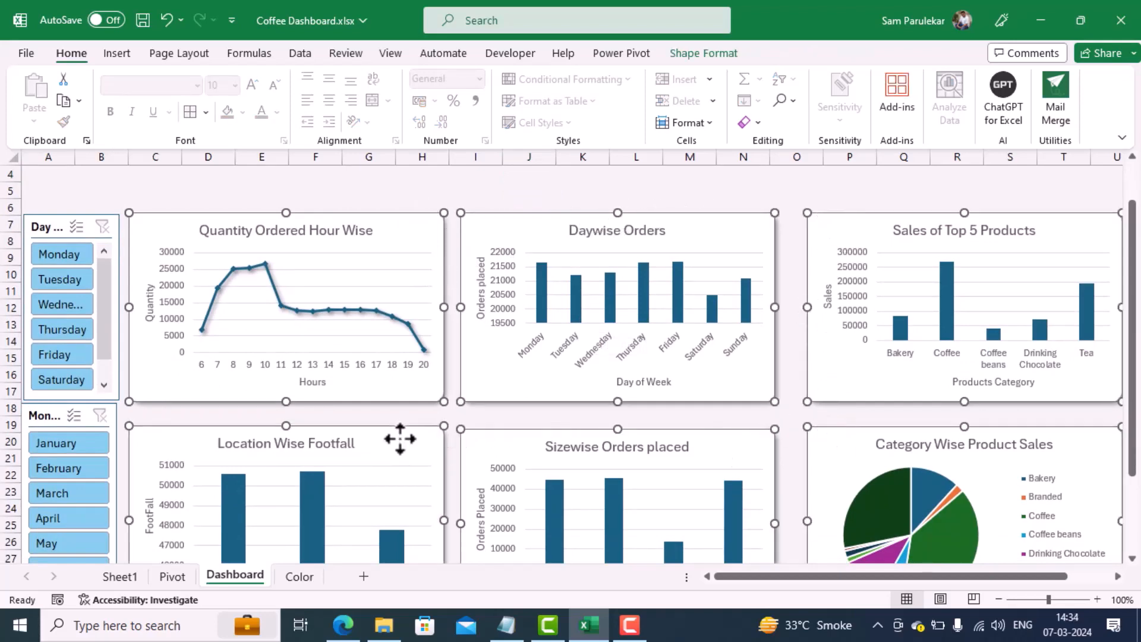
right_click(400, 438)
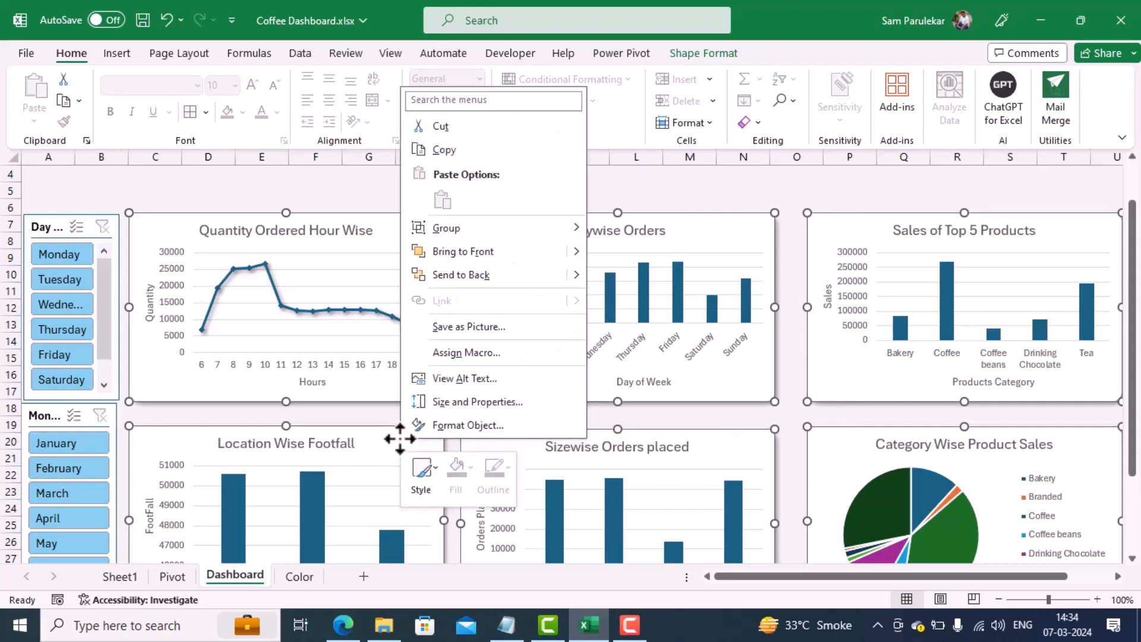
click(451, 426)
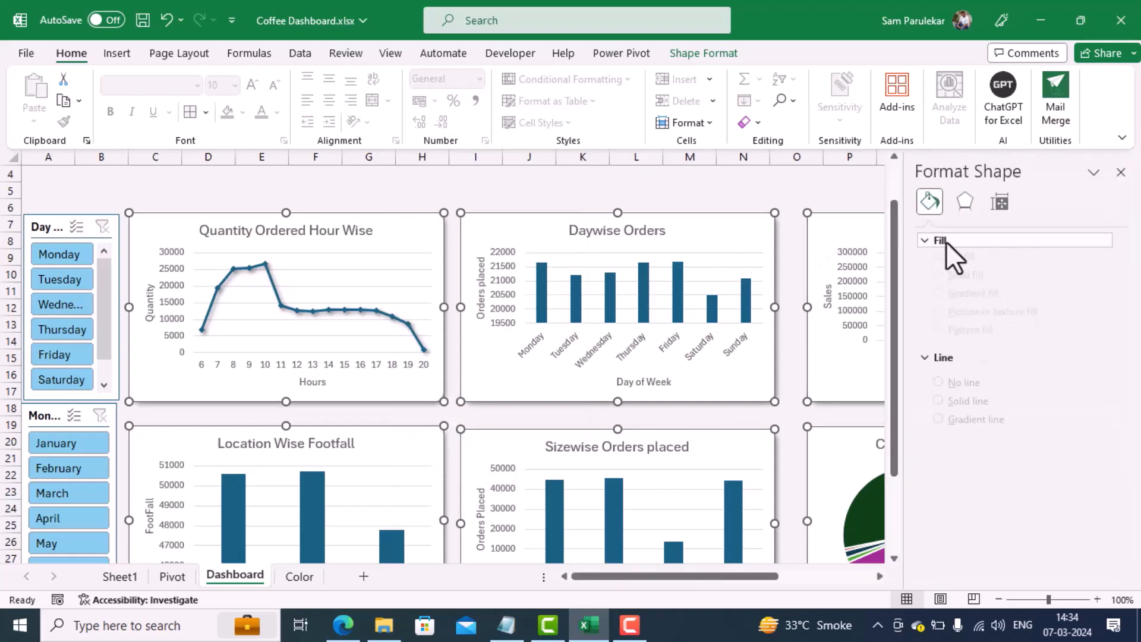
click(961, 202)
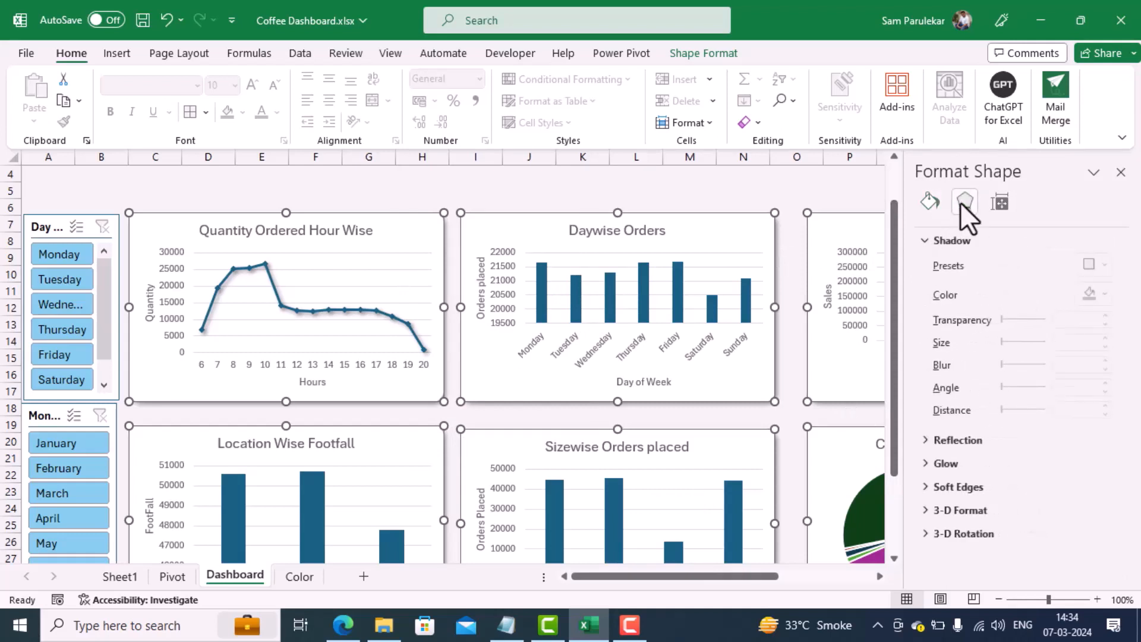
click(999, 199)
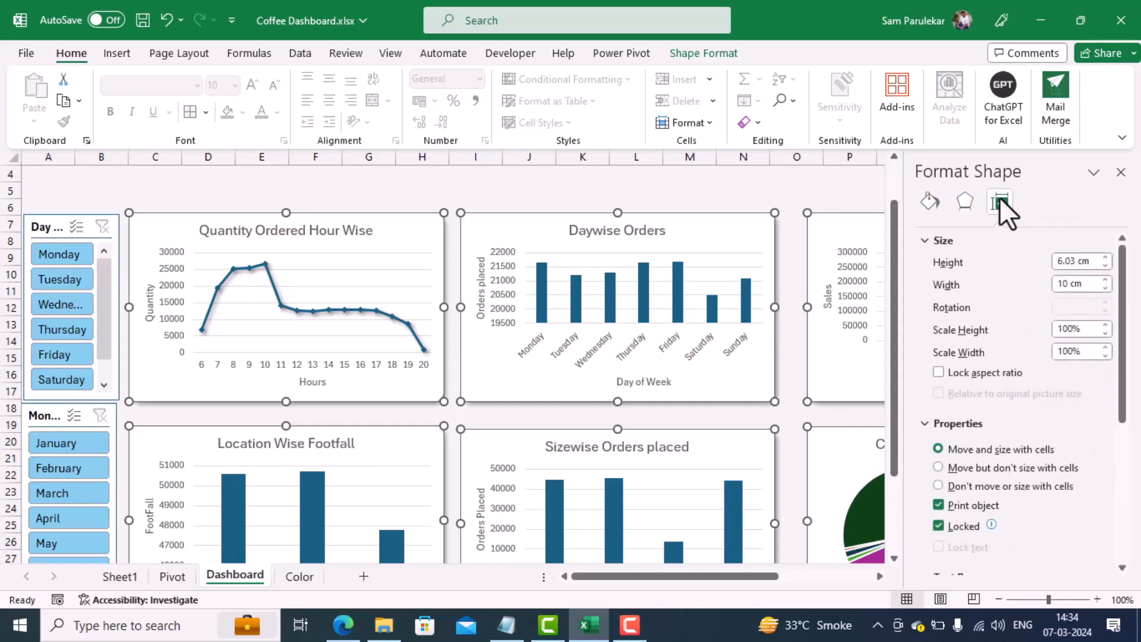
click(756, 189)
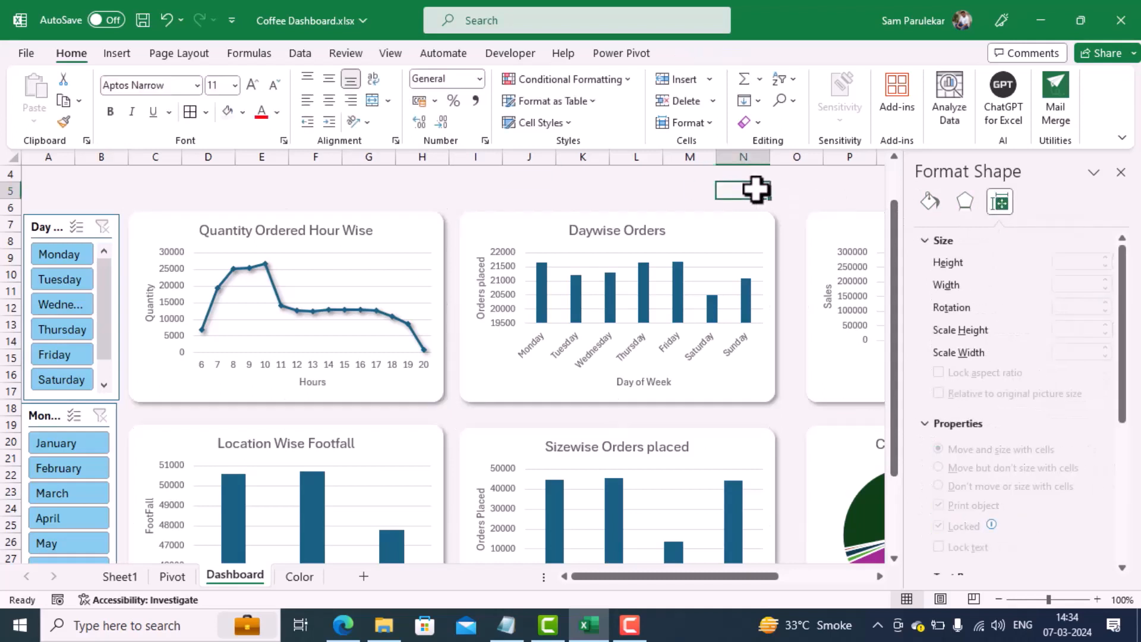
Step: Give the Quantity Ordered Hour Wise chart area a solid fill in the recently used light golden orange
click(412, 229)
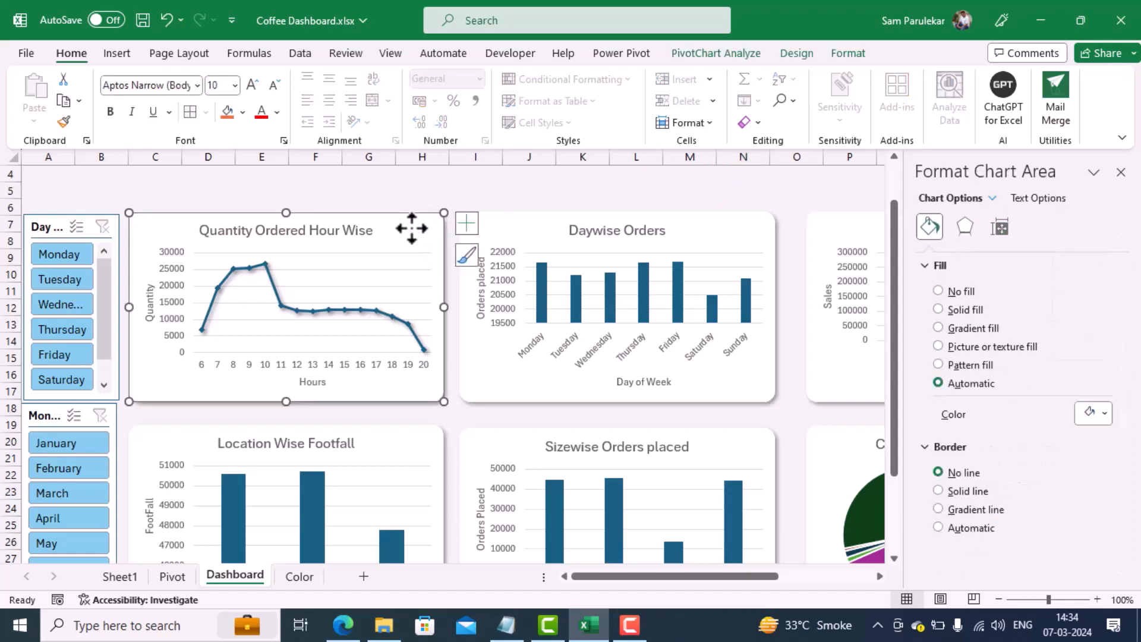
click(964, 314)
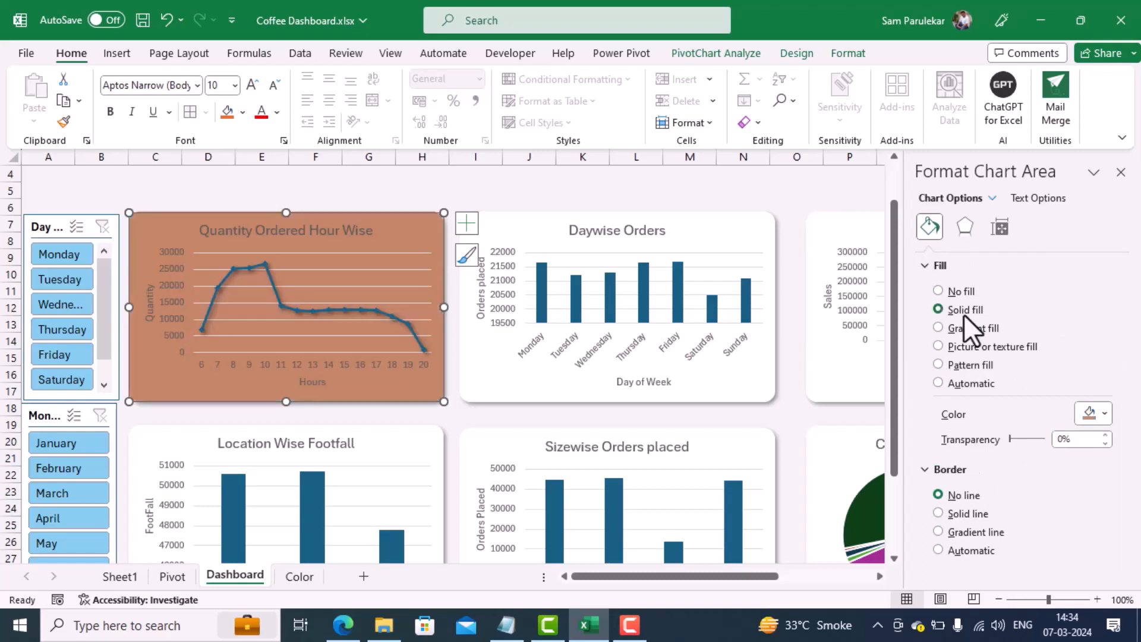
click(1103, 419)
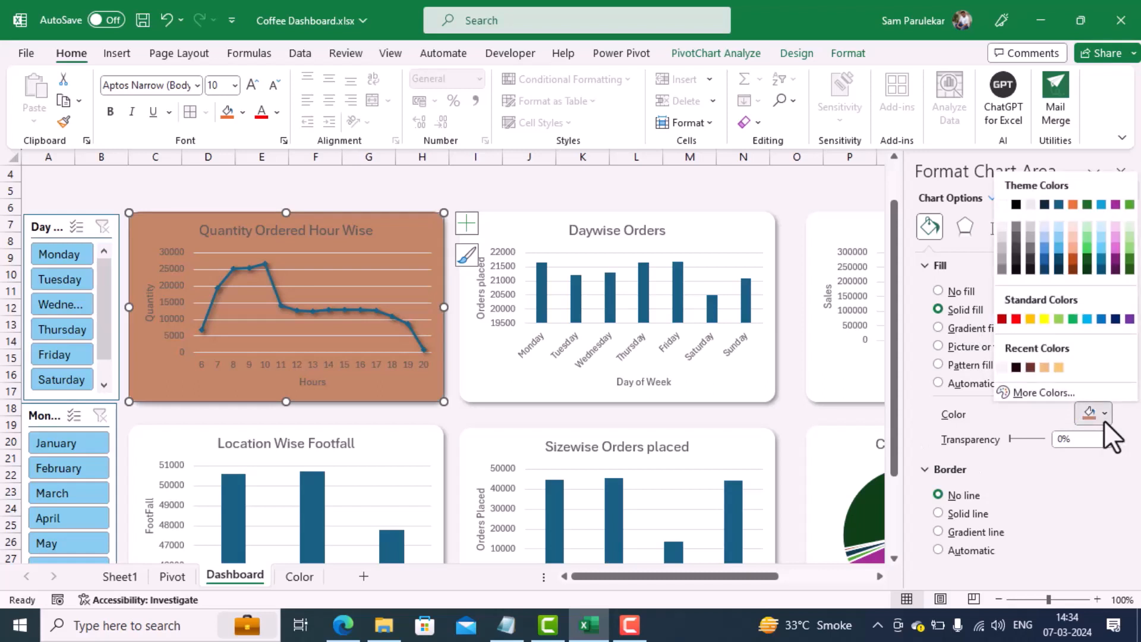
click(1055, 366)
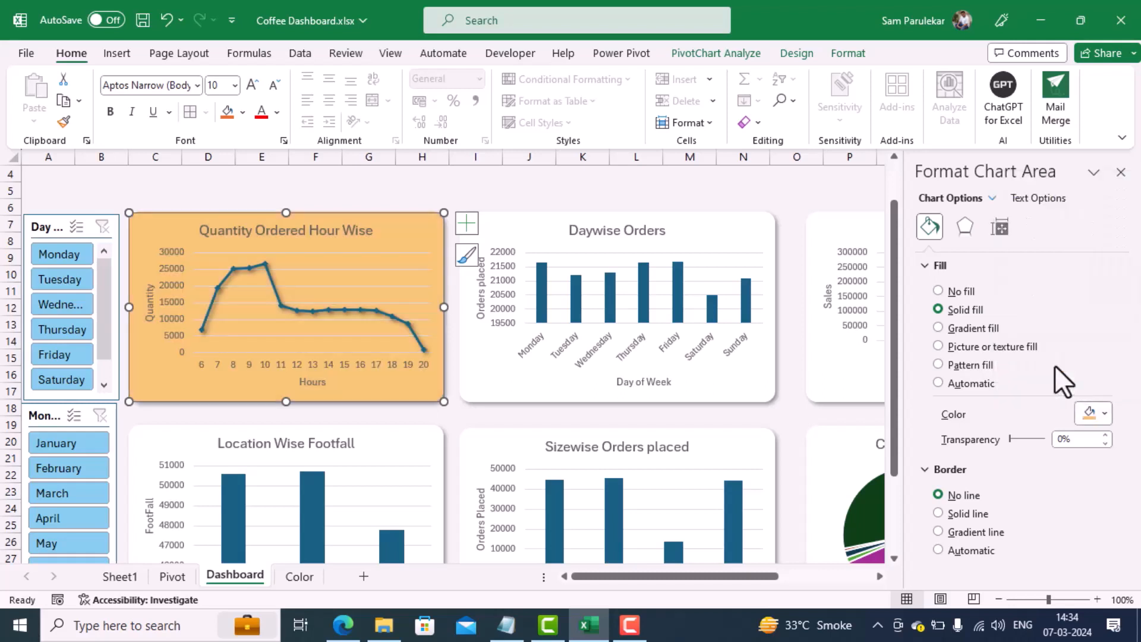
Step: Apply the same solid orange fill to the Daywise Orders, Sales of Top 5 Products, Category Wise Product Sales and Sizewise Orders placed charts
click(743, 234)
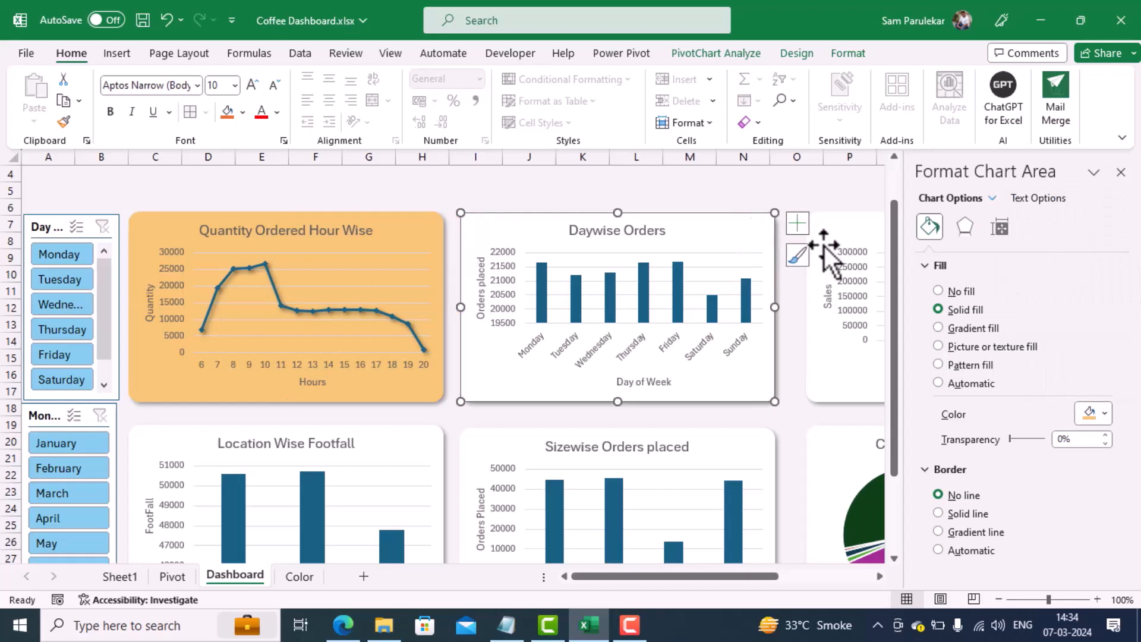
click(963, 309)
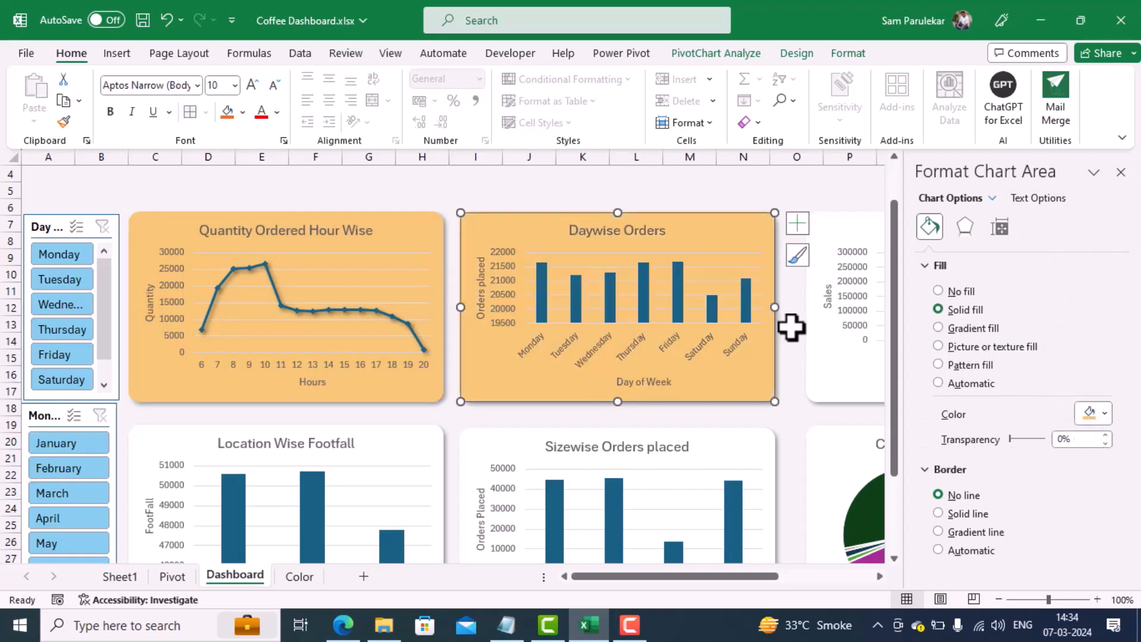
click(814, 363)
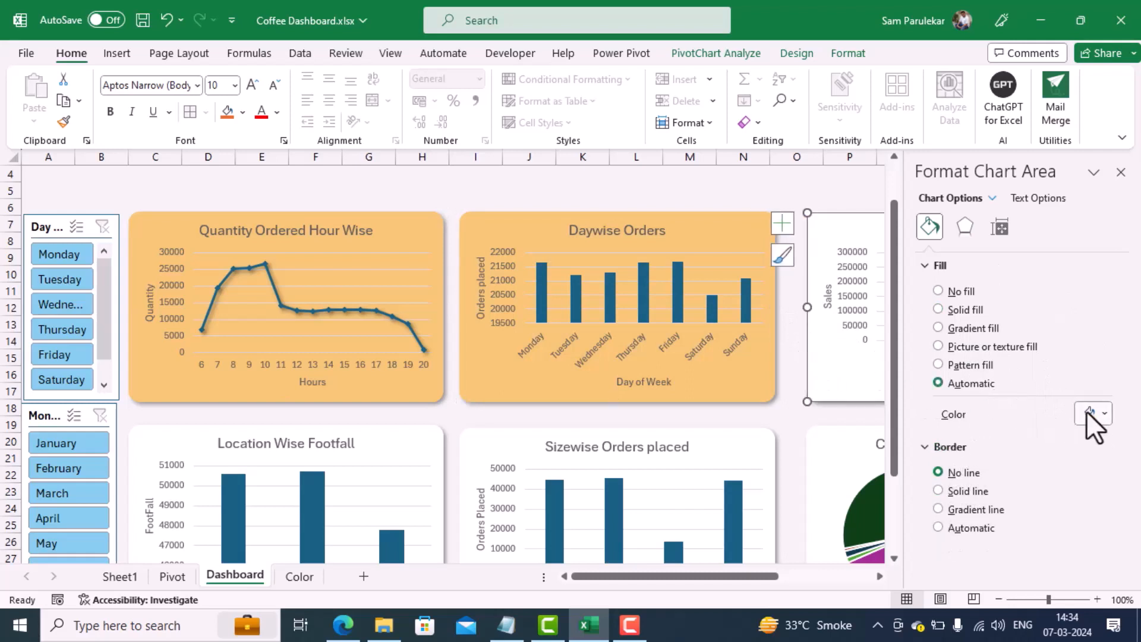
click(950, 309)
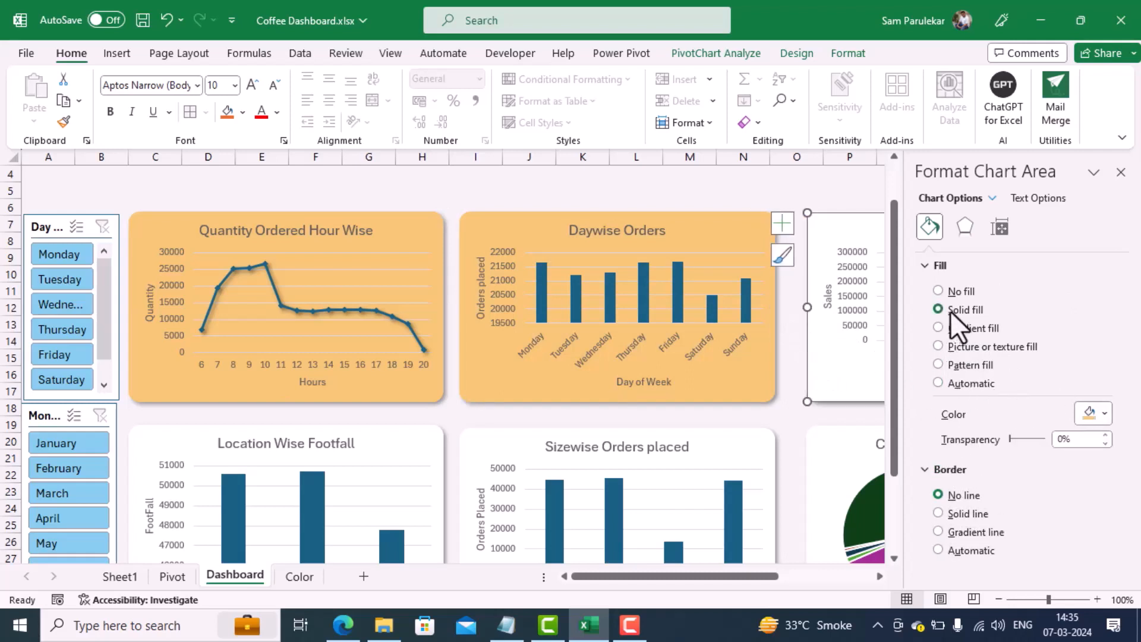
click(835, 455)
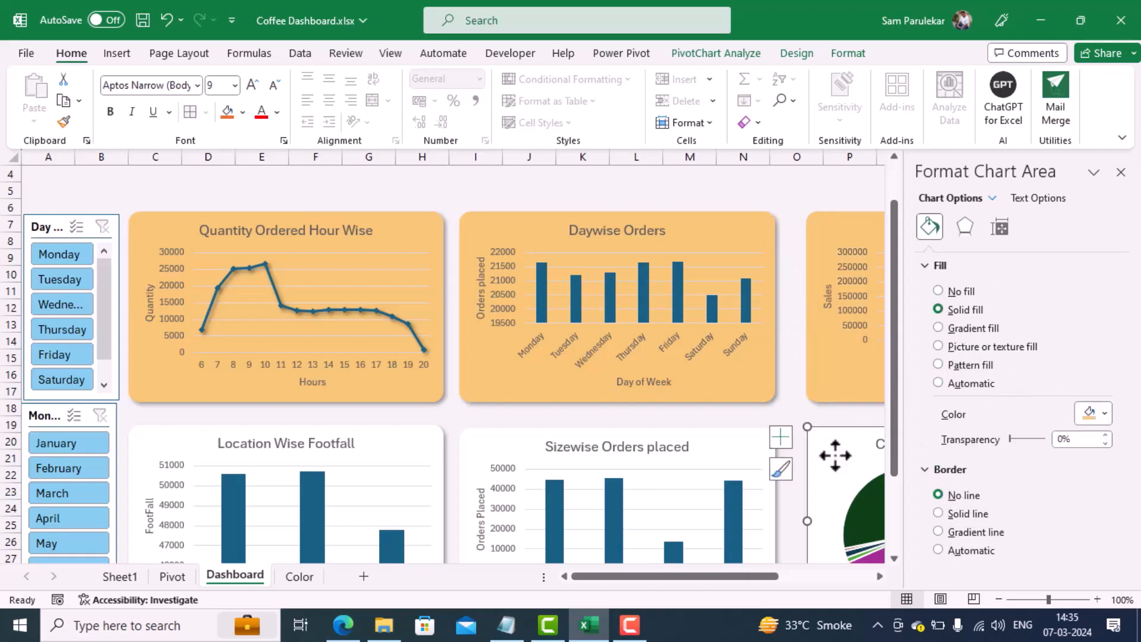
click(950, 306)
click(733, 450)
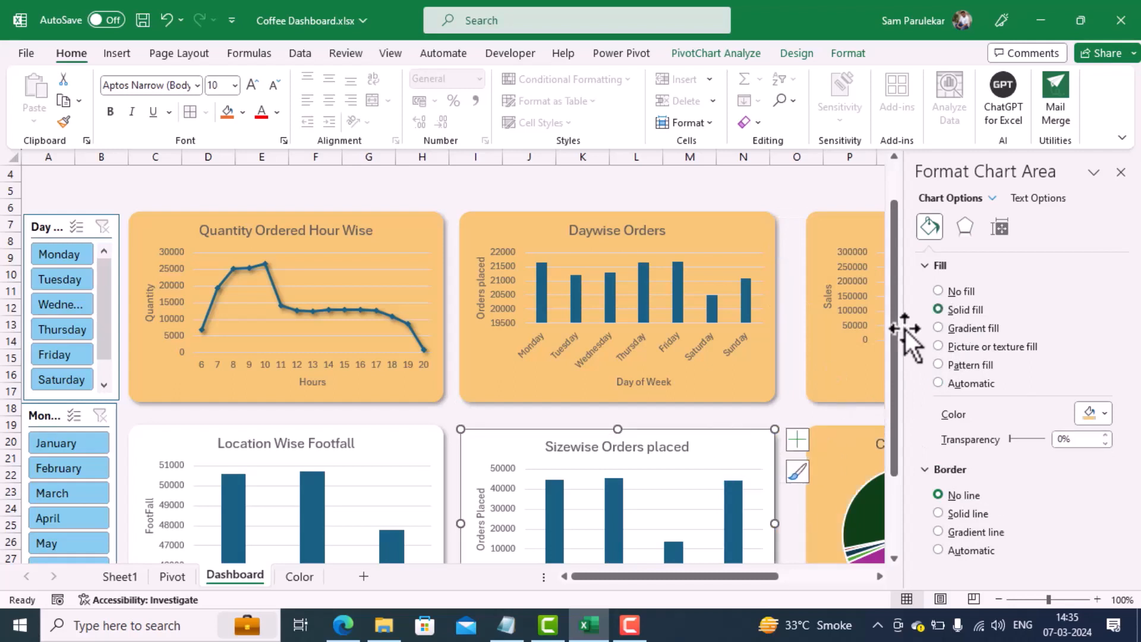
click(954, 309)
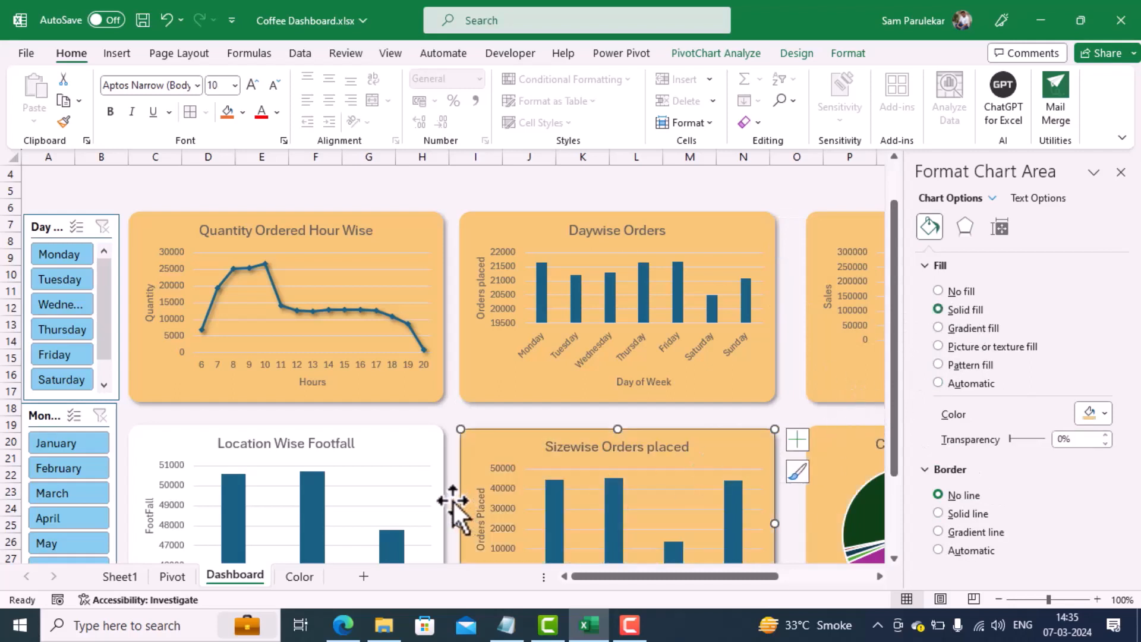
Step: Try to apply the solid fill to the plot area of the Location Wise Footfall chart
click(424, 472)
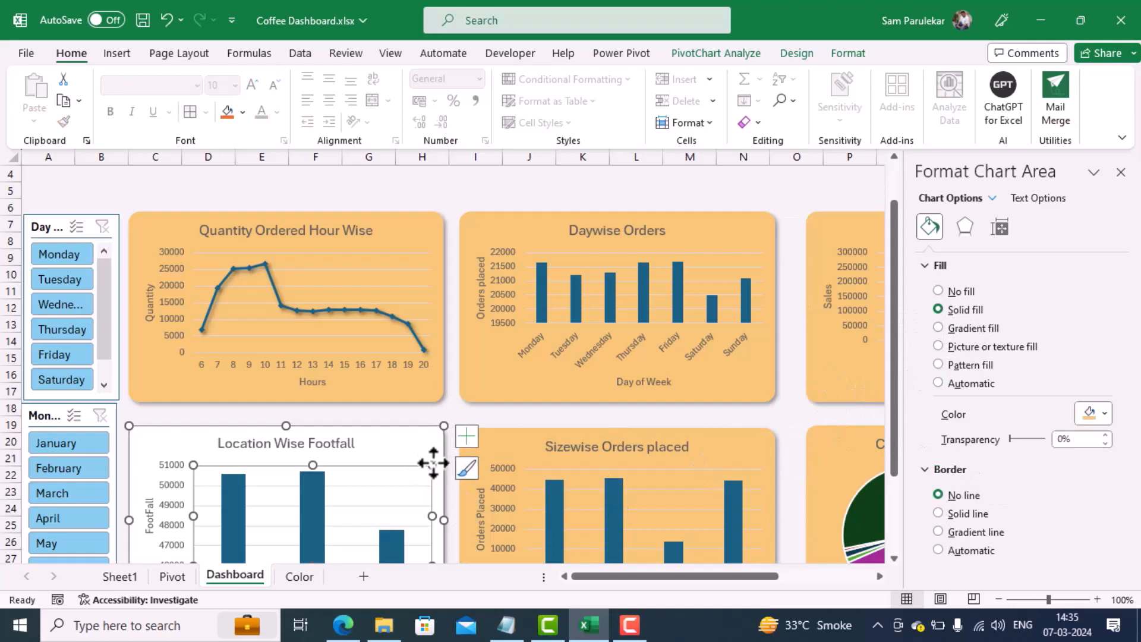
click(968, 309)
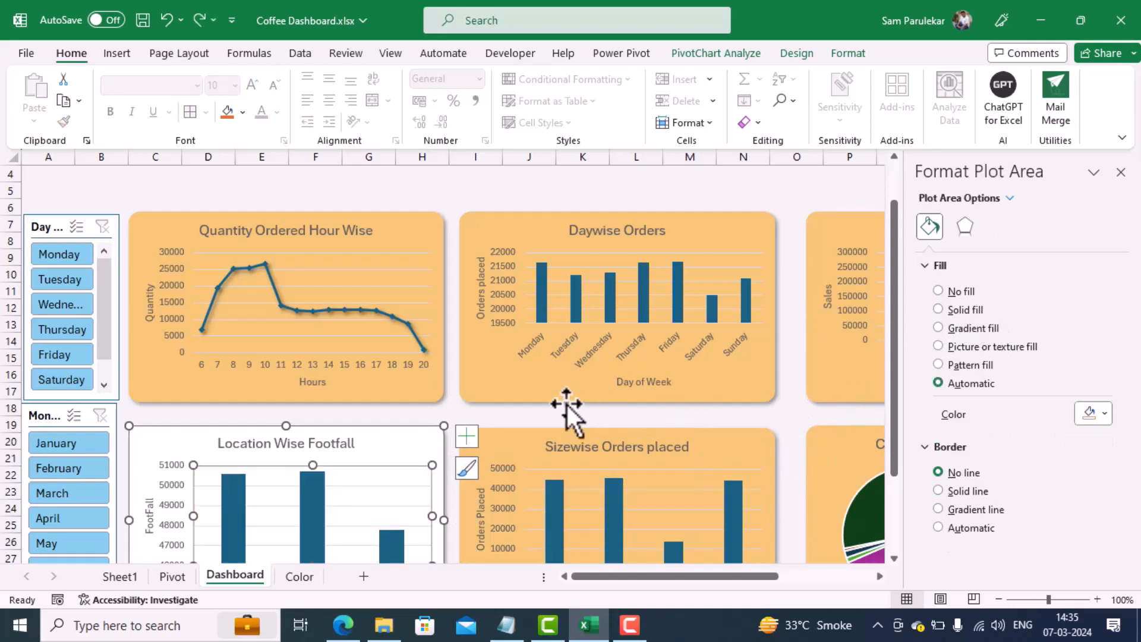
Step: Give the Location Wise Footfall chart area the same light golden orange solid fill as the other charts
click(450, 408)
click(412, 439)
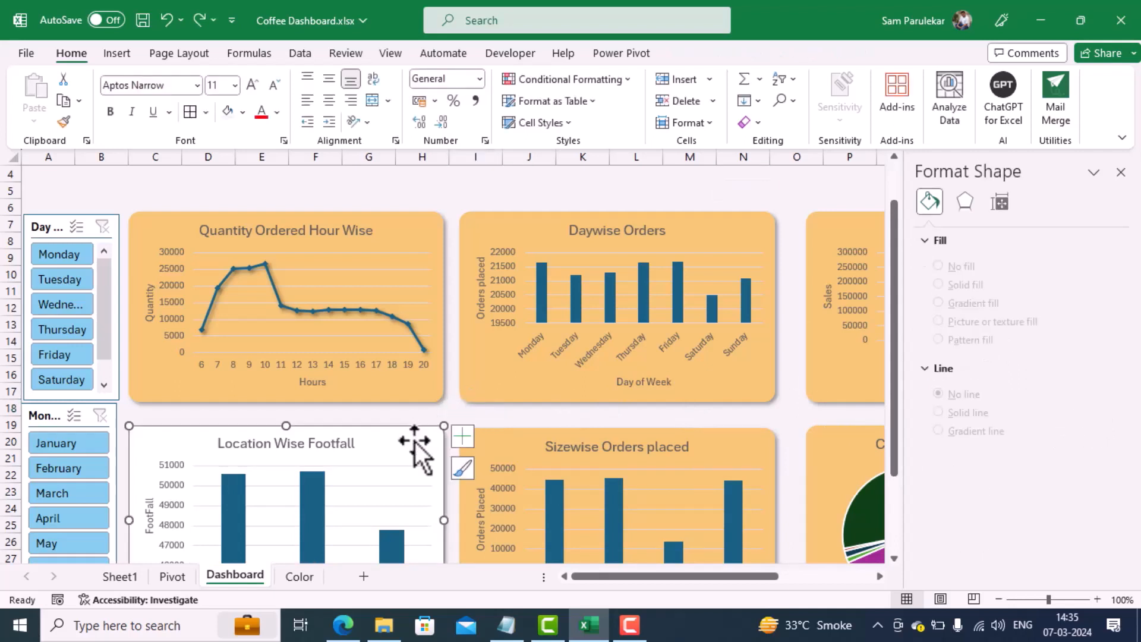
click(964, 309)
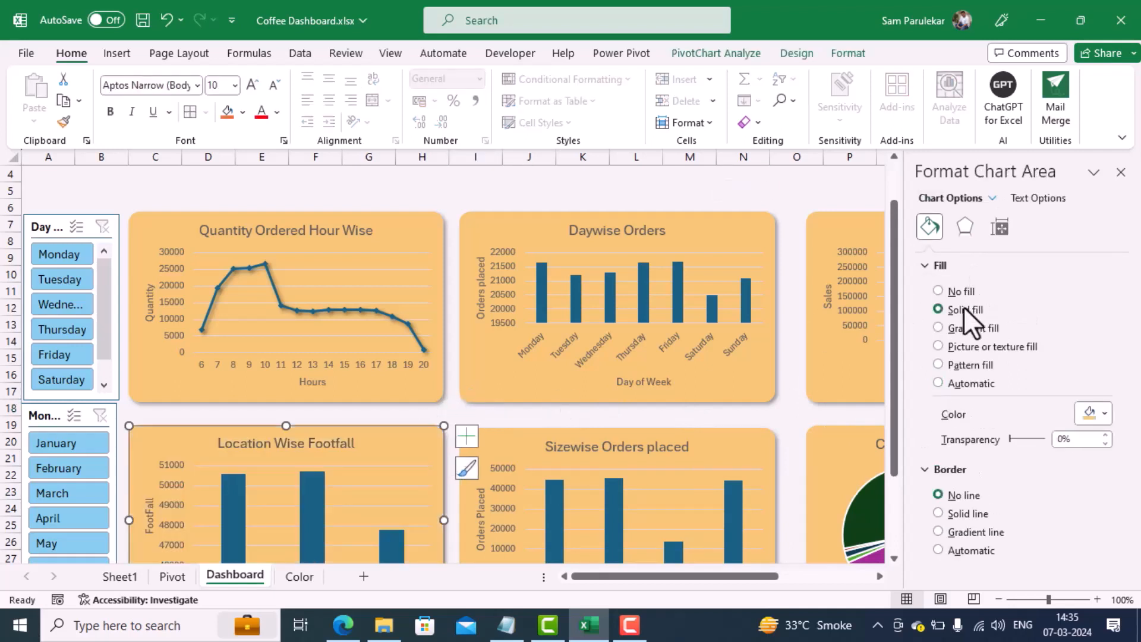
click(310, 178)
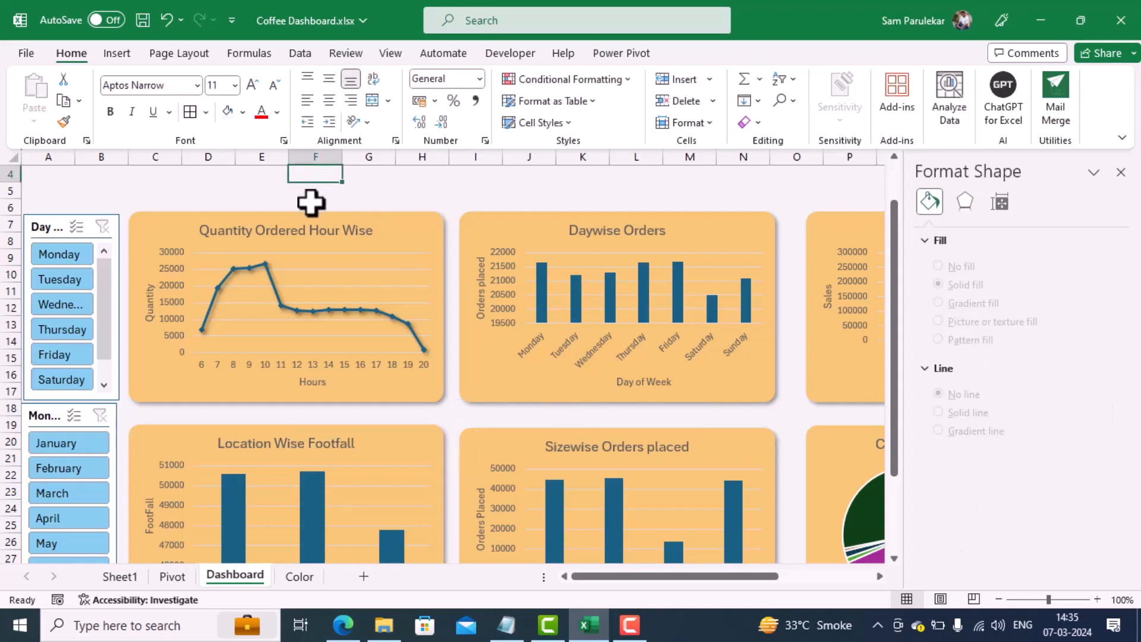
Step: Recolor the line of the Quantity Ordered Hour Wise chart with the recently used reddish brown
click(290, 308)
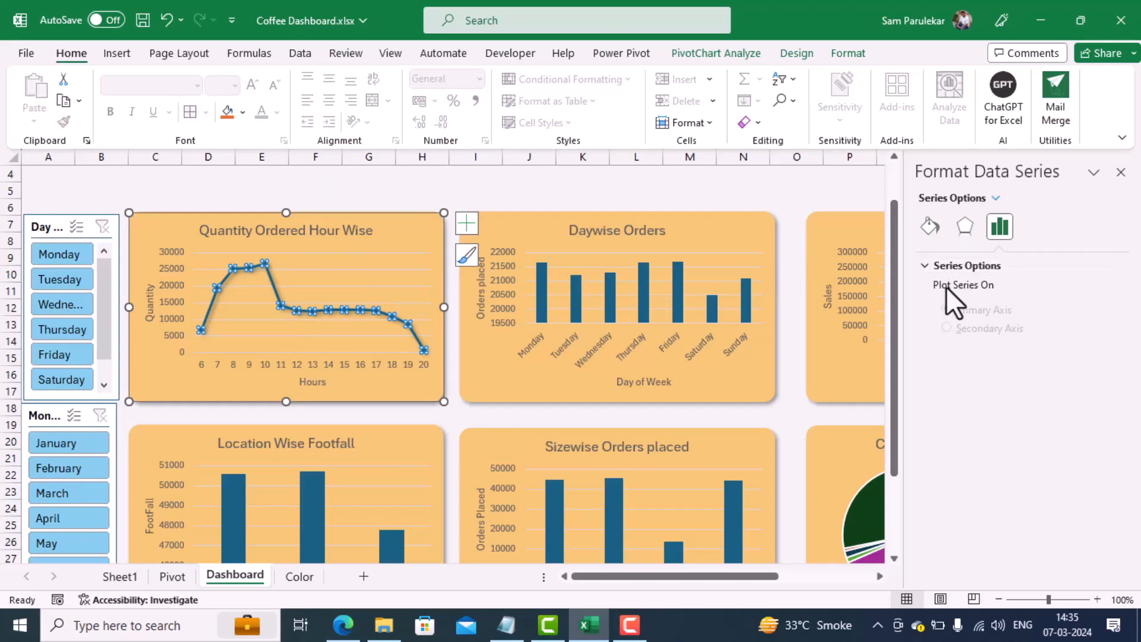
click(927, 226)
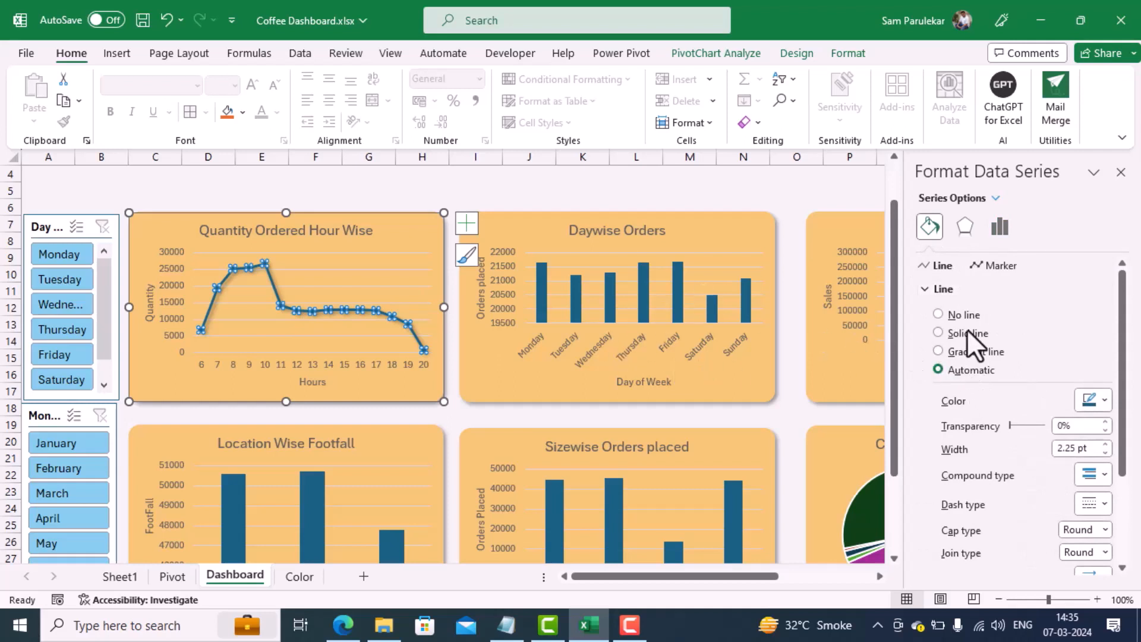
click(1104, 400)
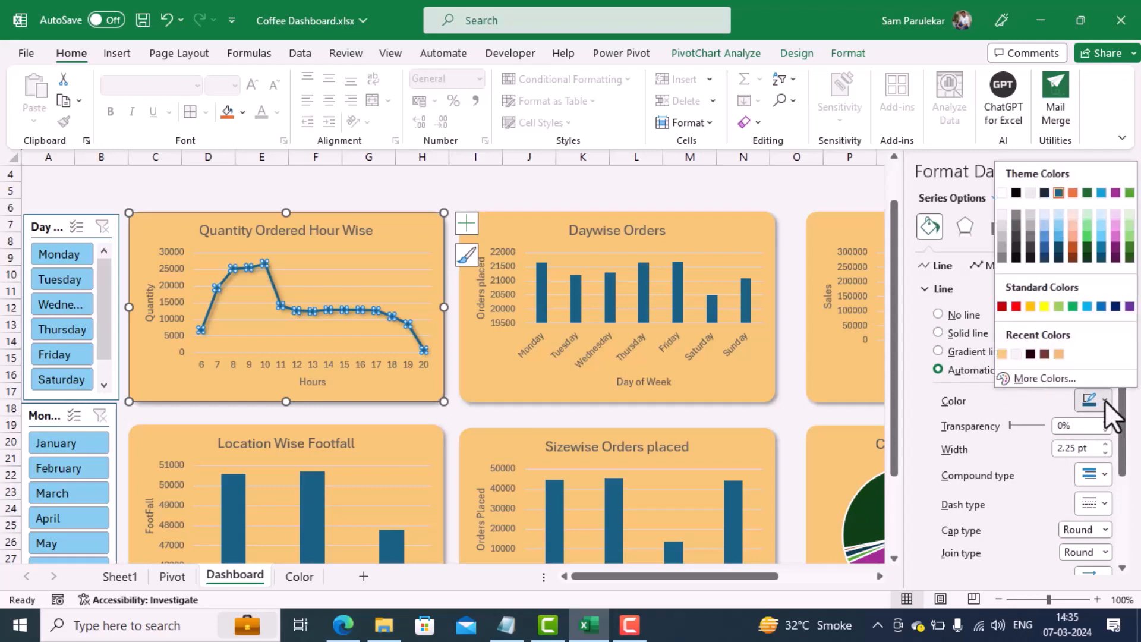
click(1046, 357)
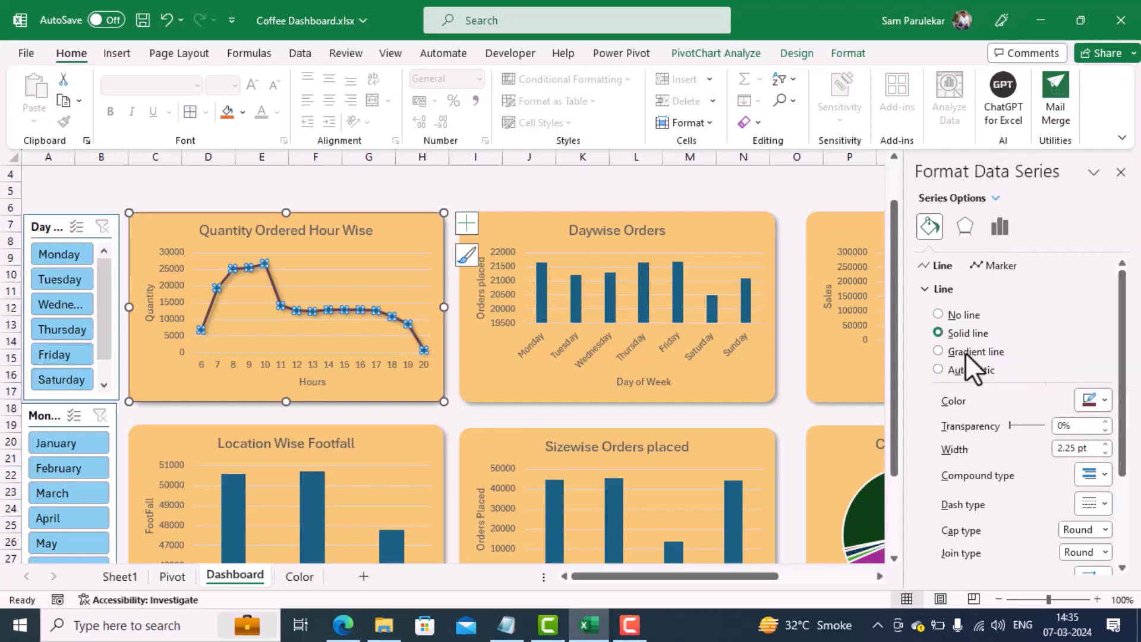
click(505, 190)
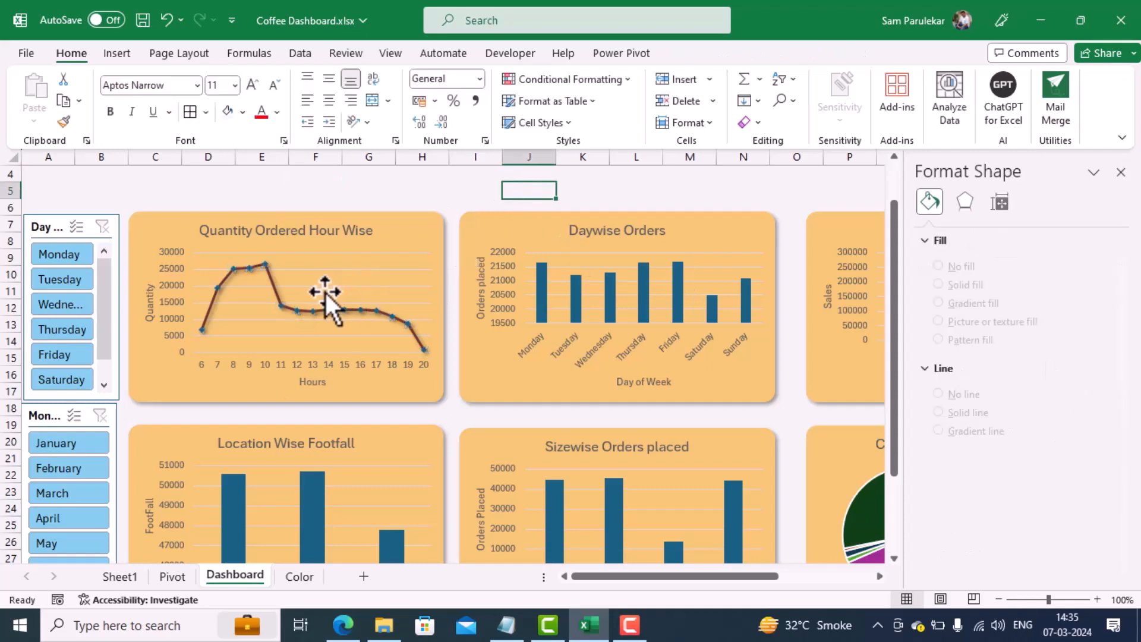
Step: Fill the columns of the Daywise Orders chart with the same recently used reddish brown
click(546, 284)
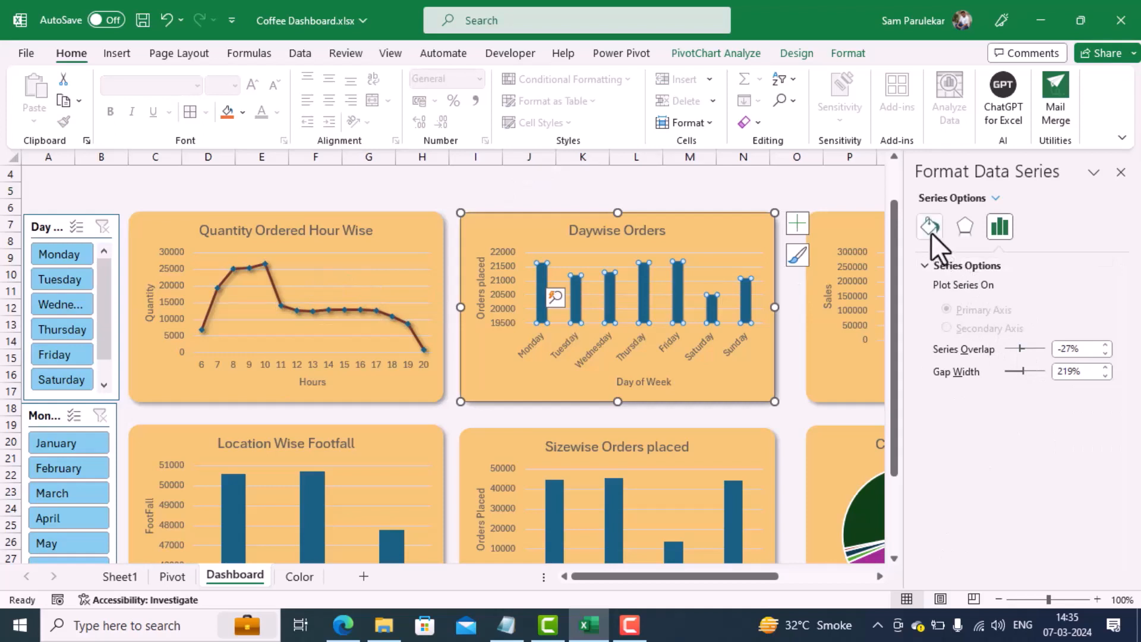
click(930, 232)
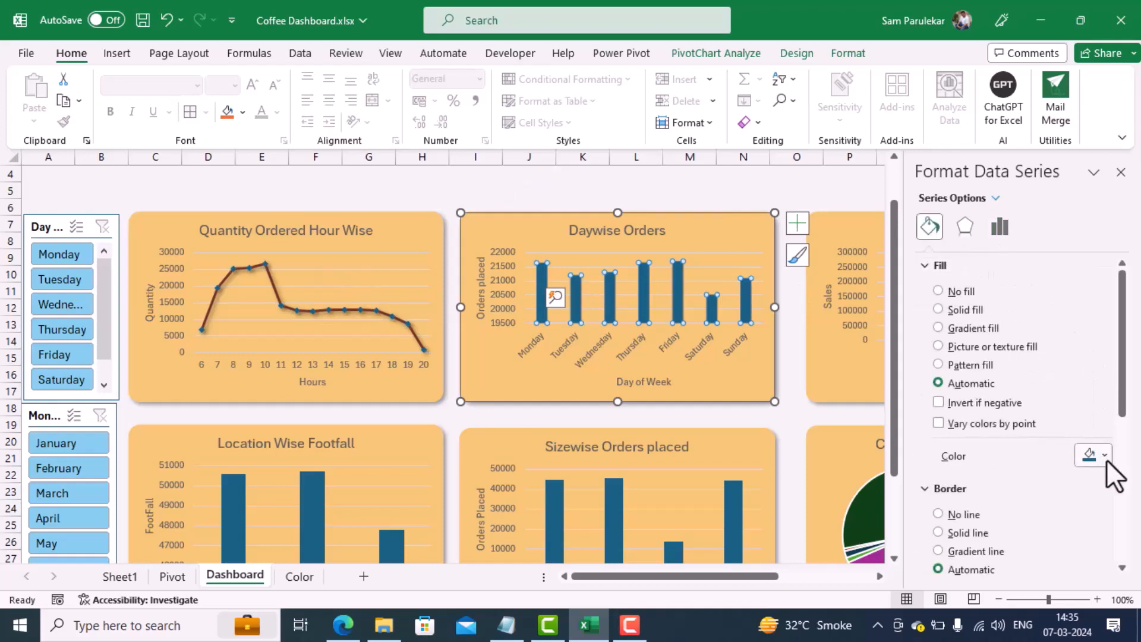
click(1106, 459)
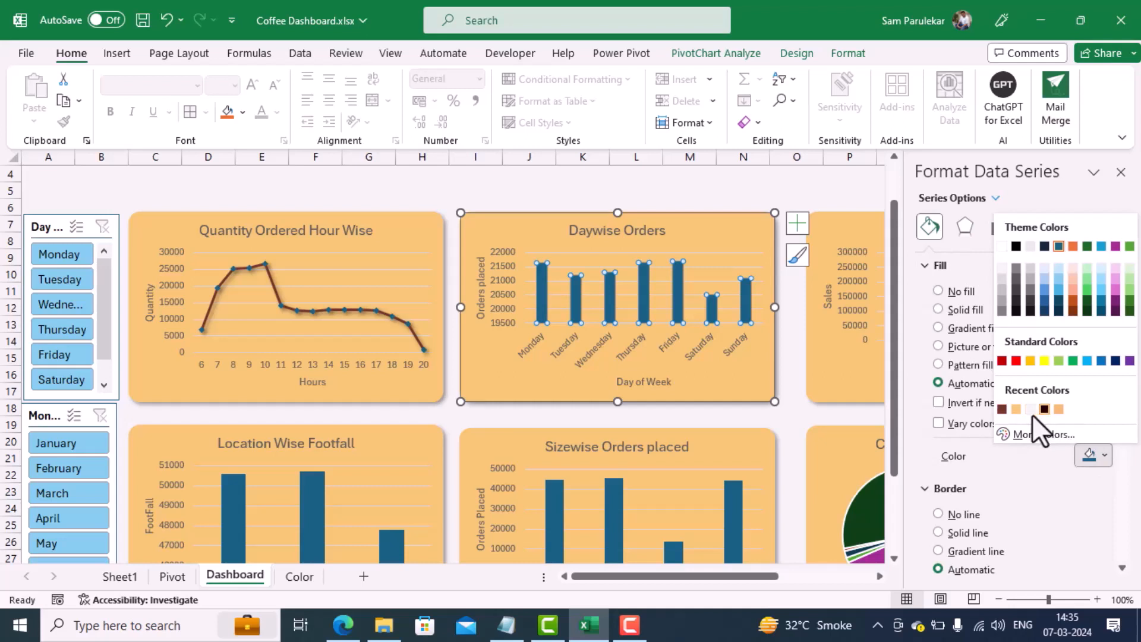
click(1003, 410)
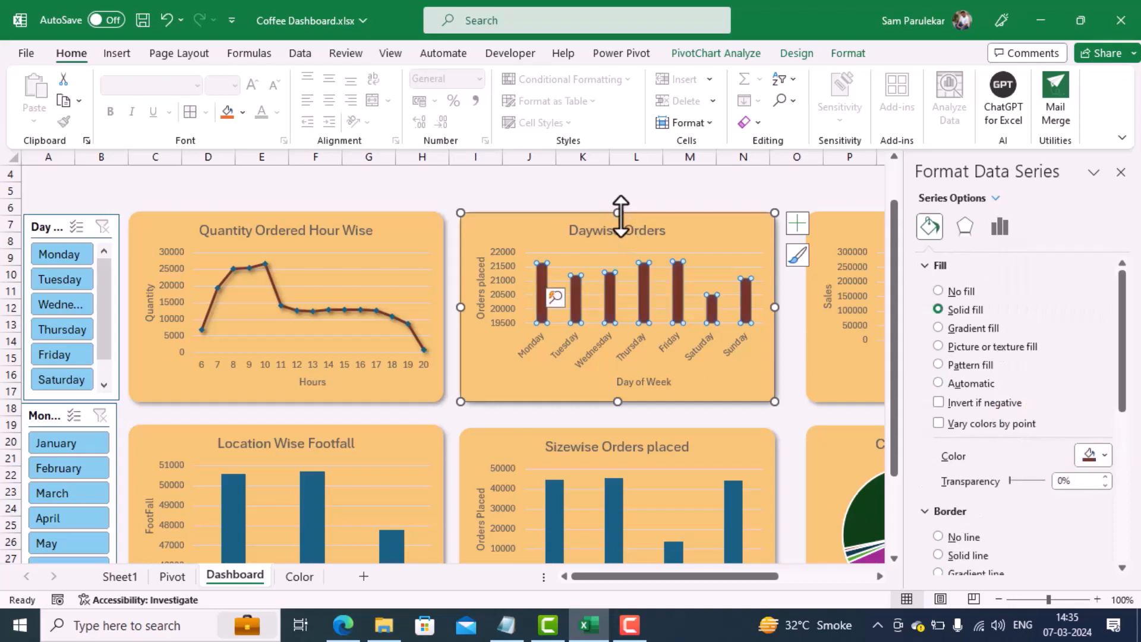
Step: Fill the columns of the Location Wise Footfall chart with the recently used reddish brown
click(315, 488)
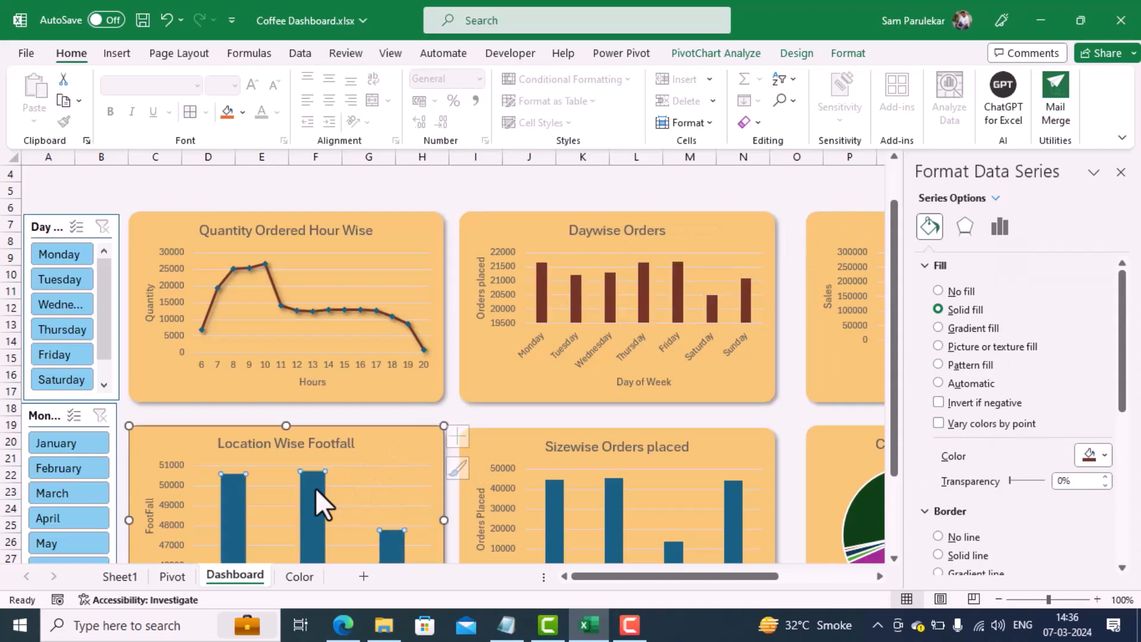
click(930, 225)
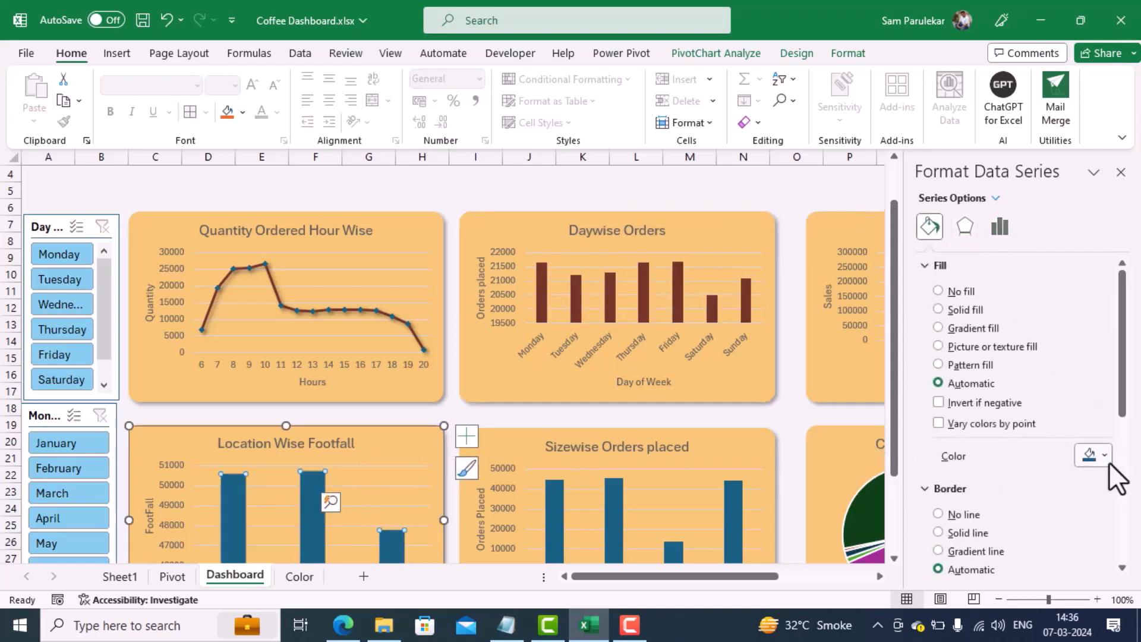
click(1104, 457)
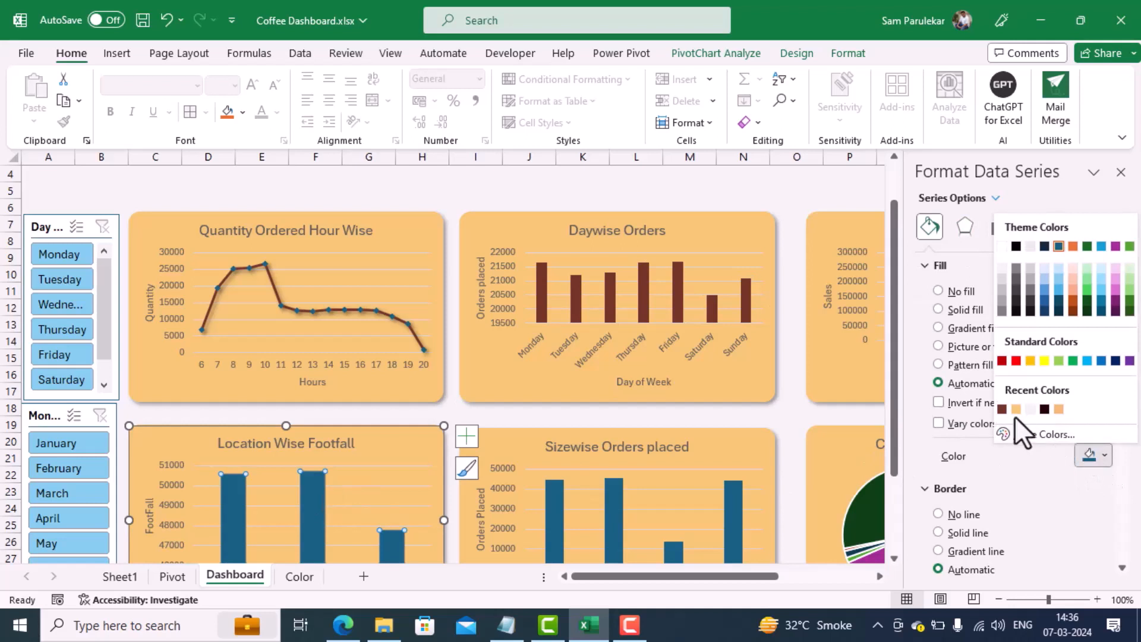
click(1000, 410)
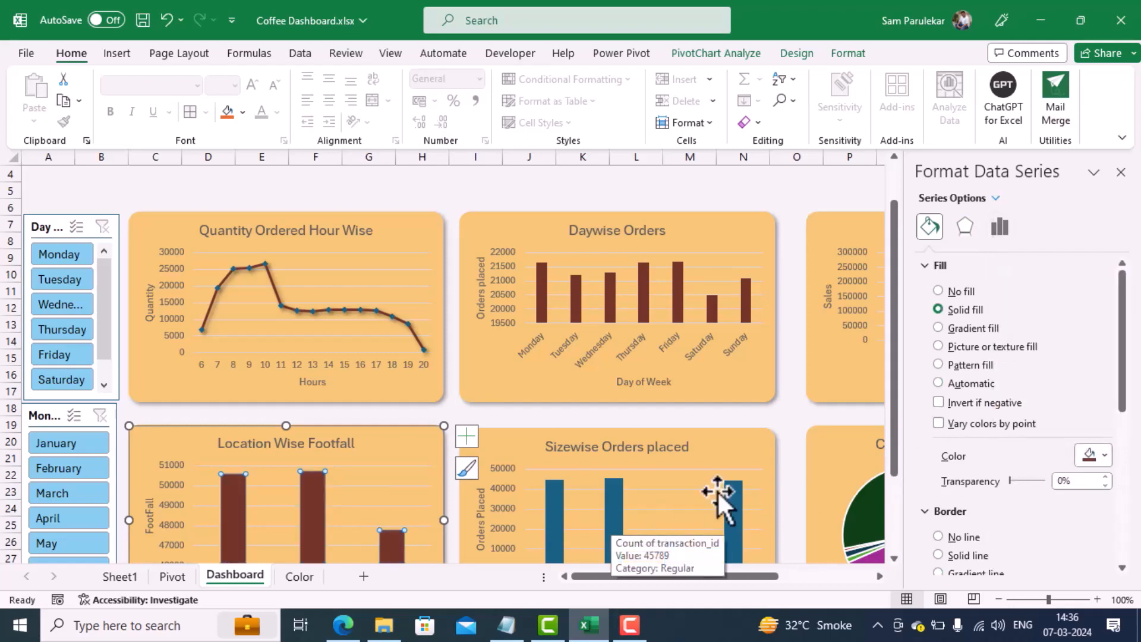
Step: Try the near-black recent color on the Location Wise Footfall columns and return them to reddish brown
click(1103, 458)
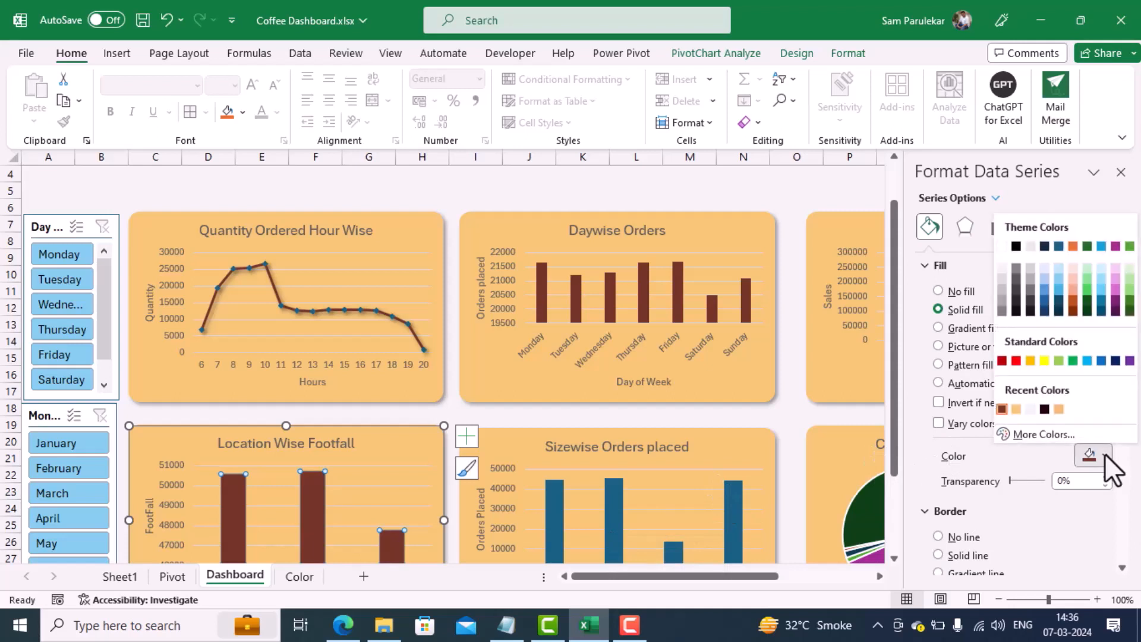
click(1044, 409)
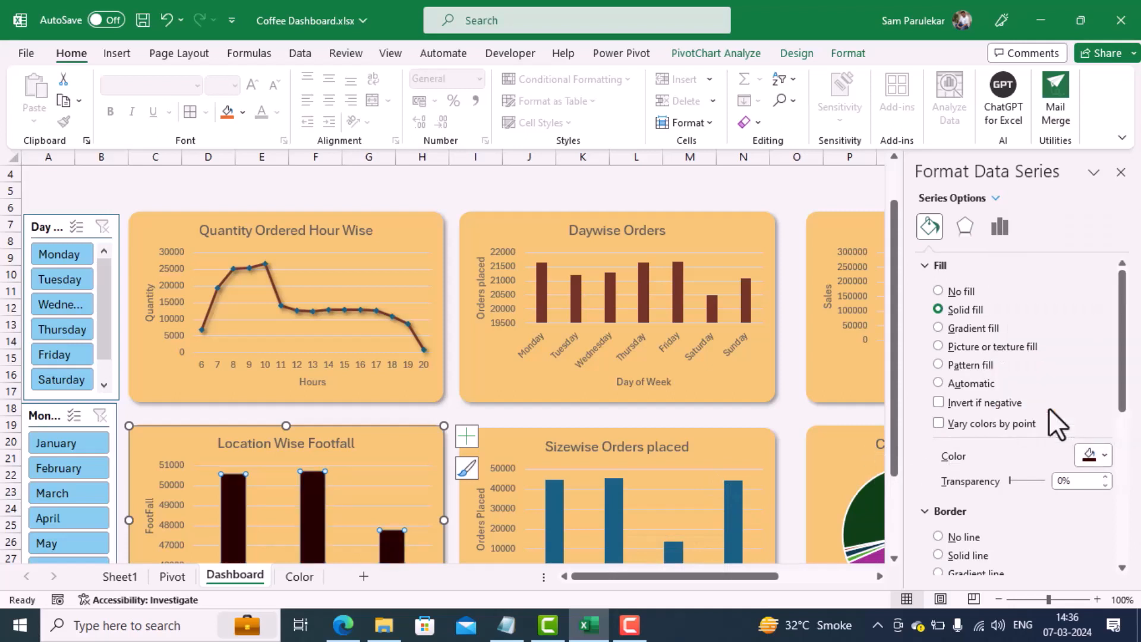
click(1100, 458)
click(1019, 409)
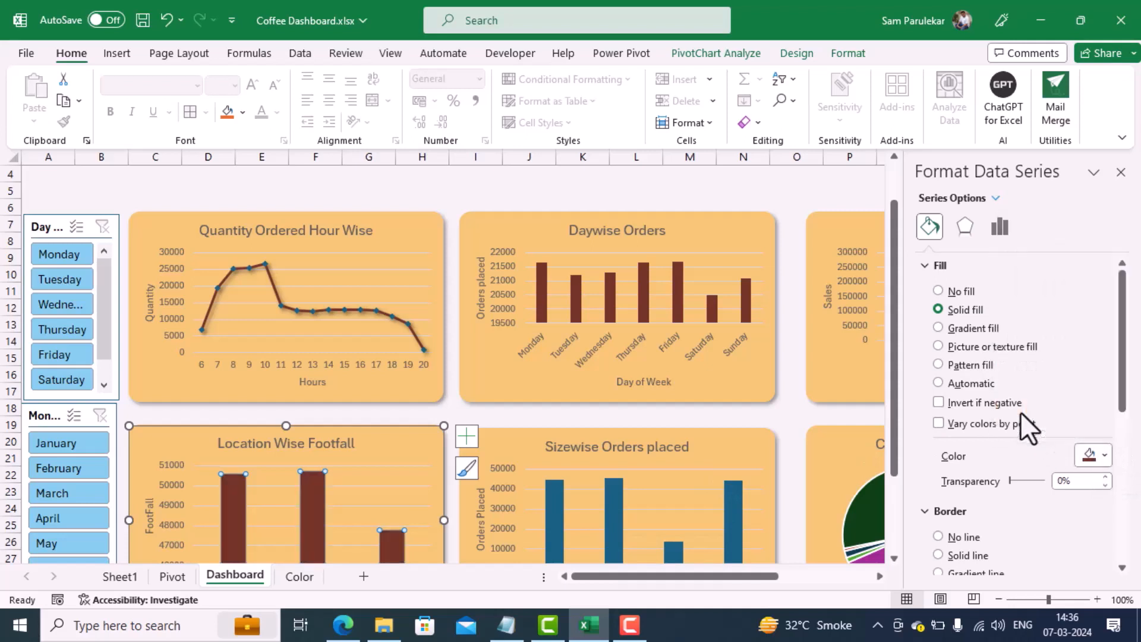
Step: Check which fill color the Daywise Orders columns use in the color palette
click(549, 510)
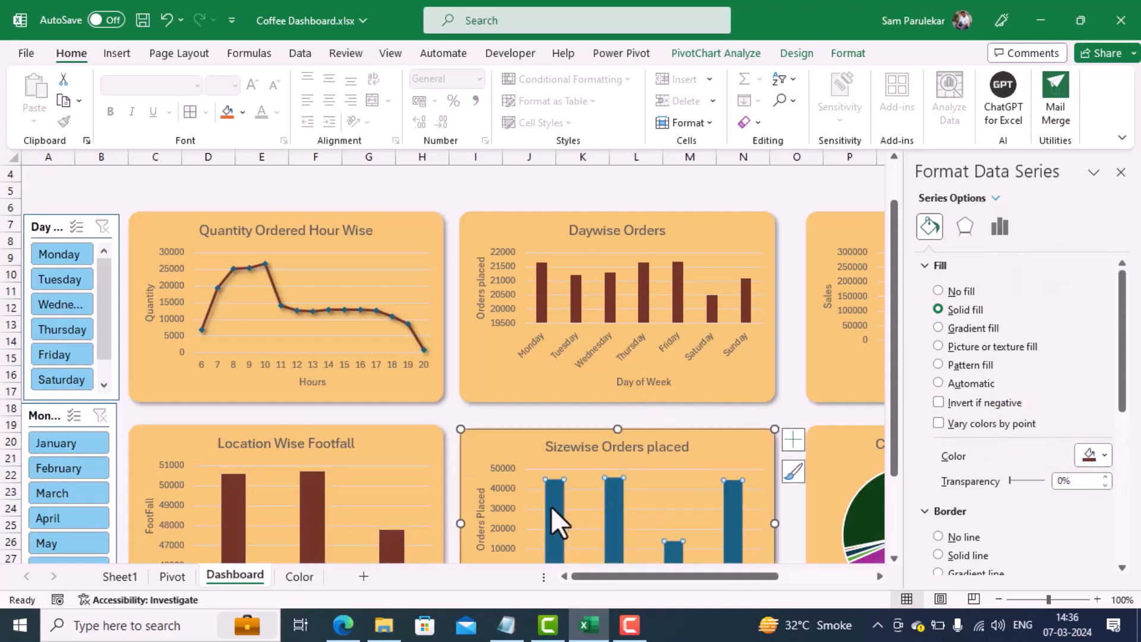
click(539, 291)
click(926, 224)
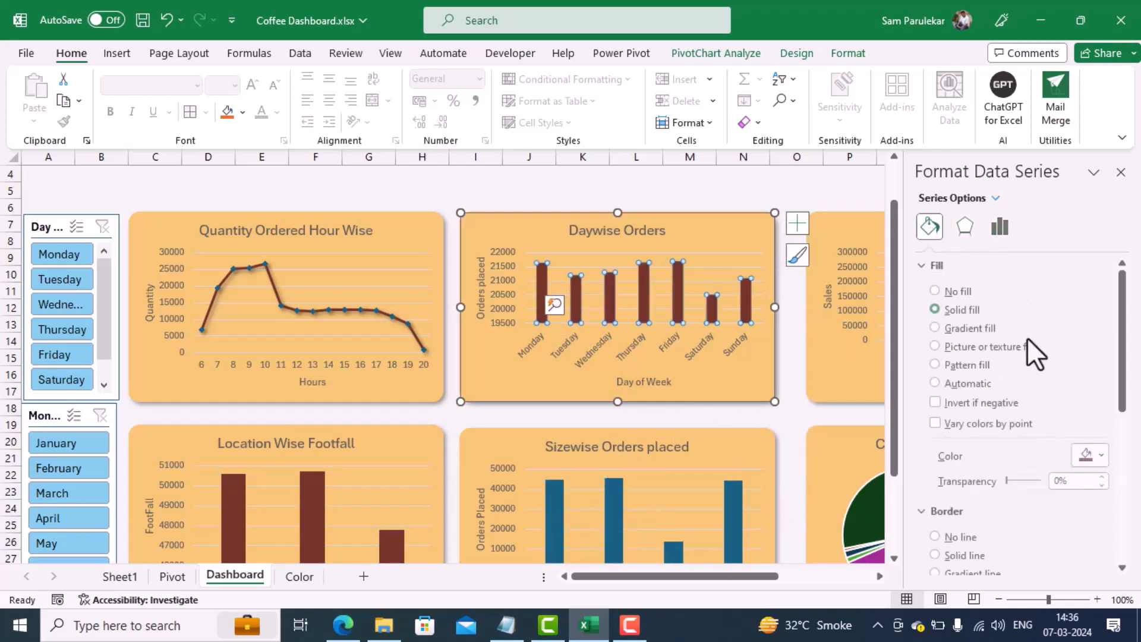
click(1089, 461)
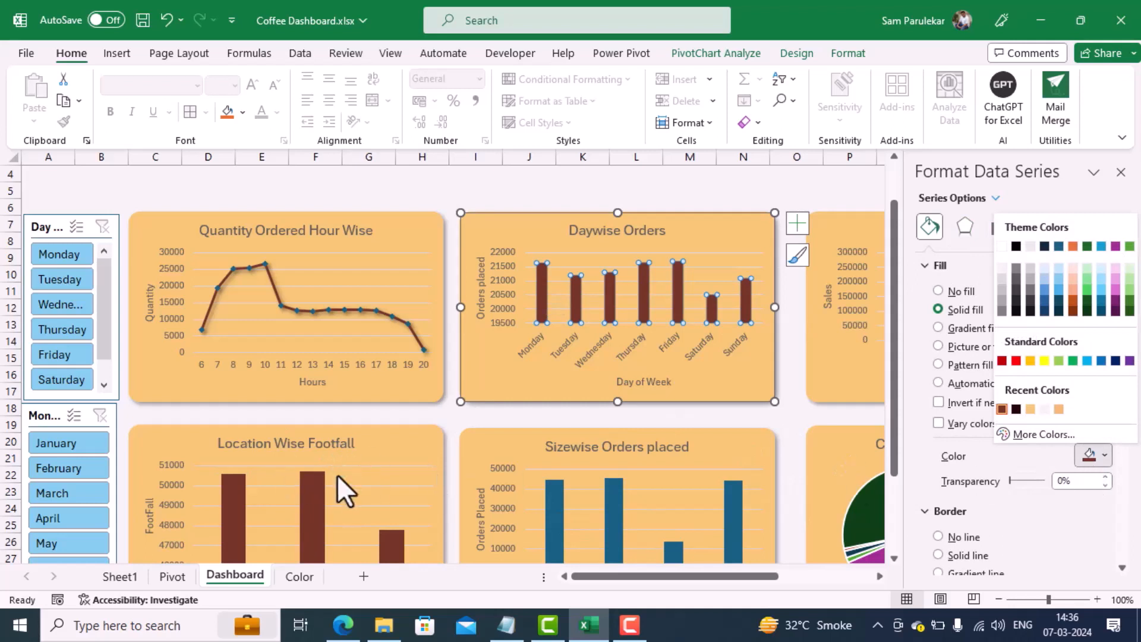
key(Escape)
Step: Fill the columns of the Sizewise Orders placed chart with the recently used reddish brown and close the formatting pane
click(552, 490)
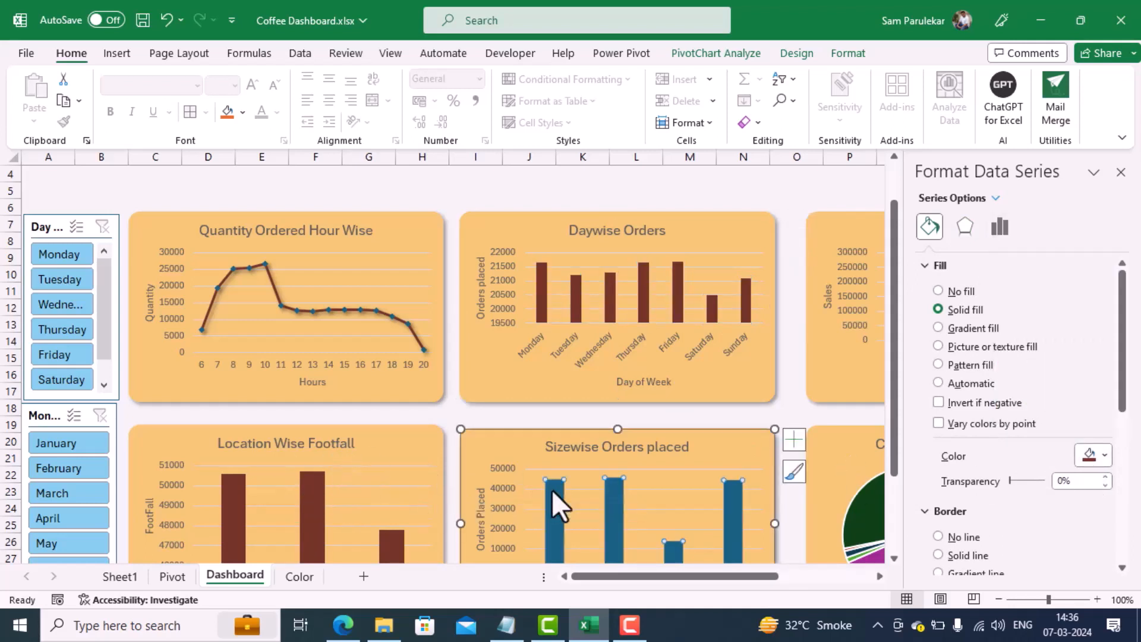
scroll(611, 463, down, 3)
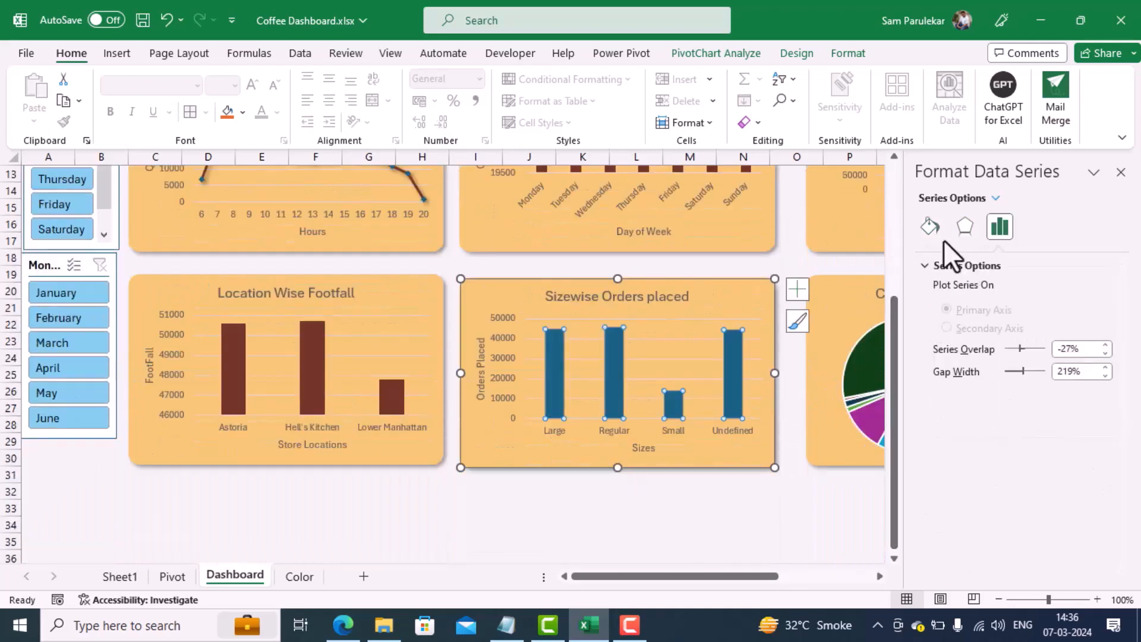
click(932, 230)
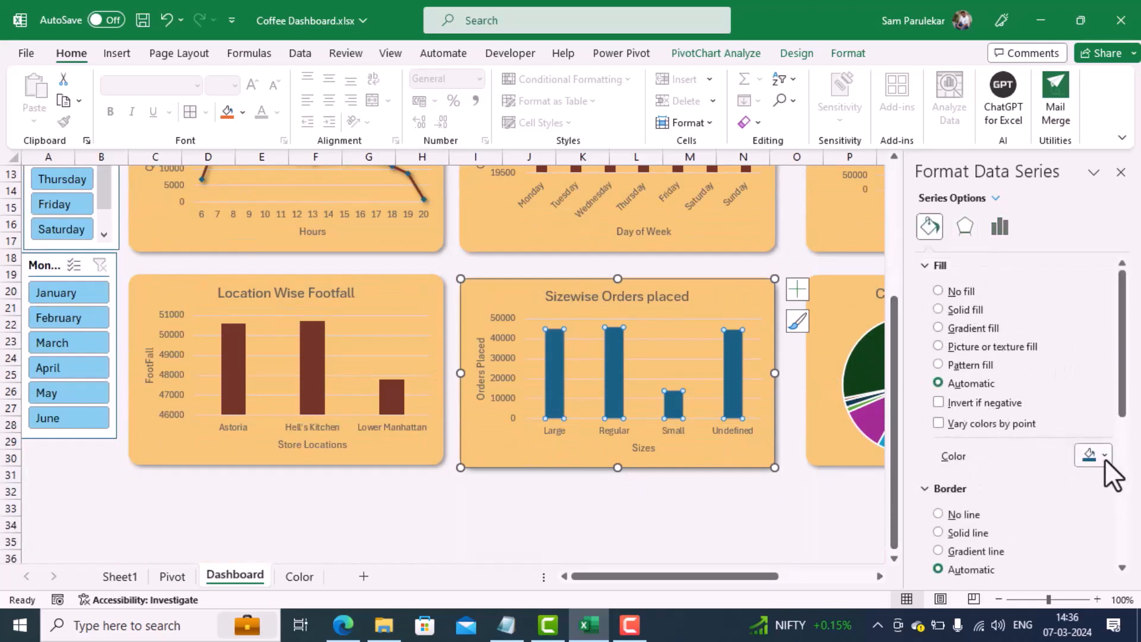
click(1089, 455)
click(1001, 409)
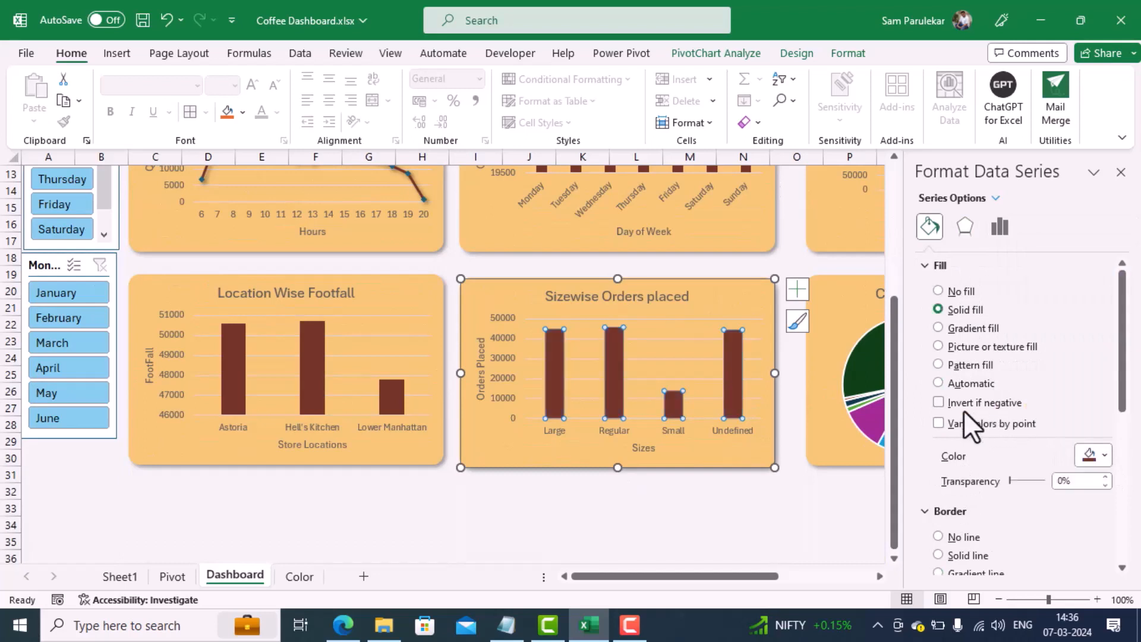
click(664, 545)
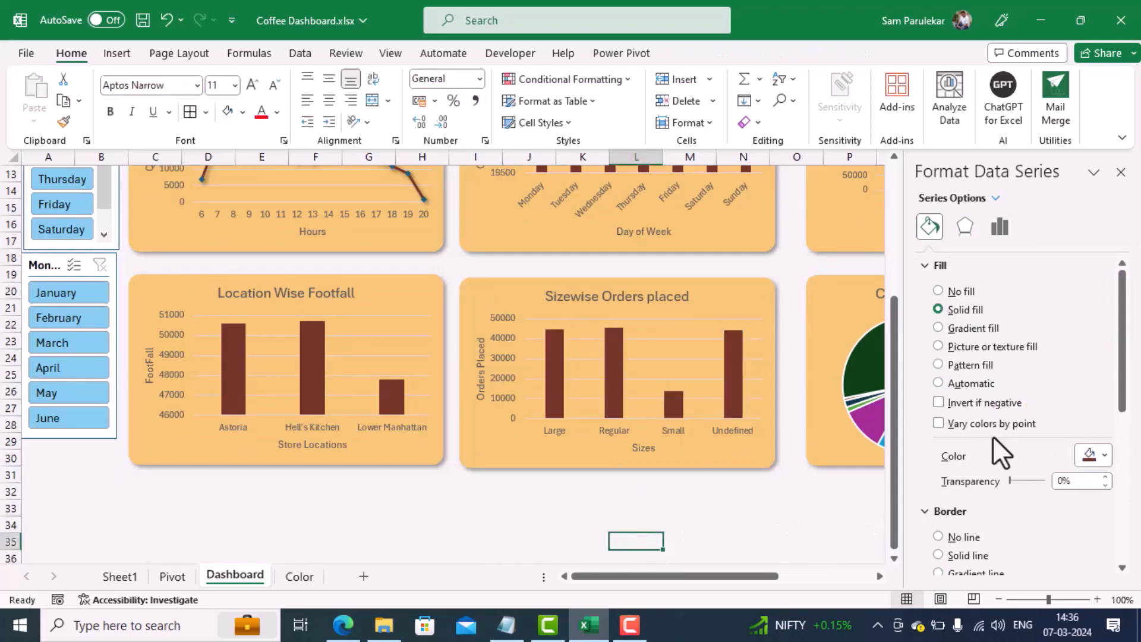
click(1120, 171)
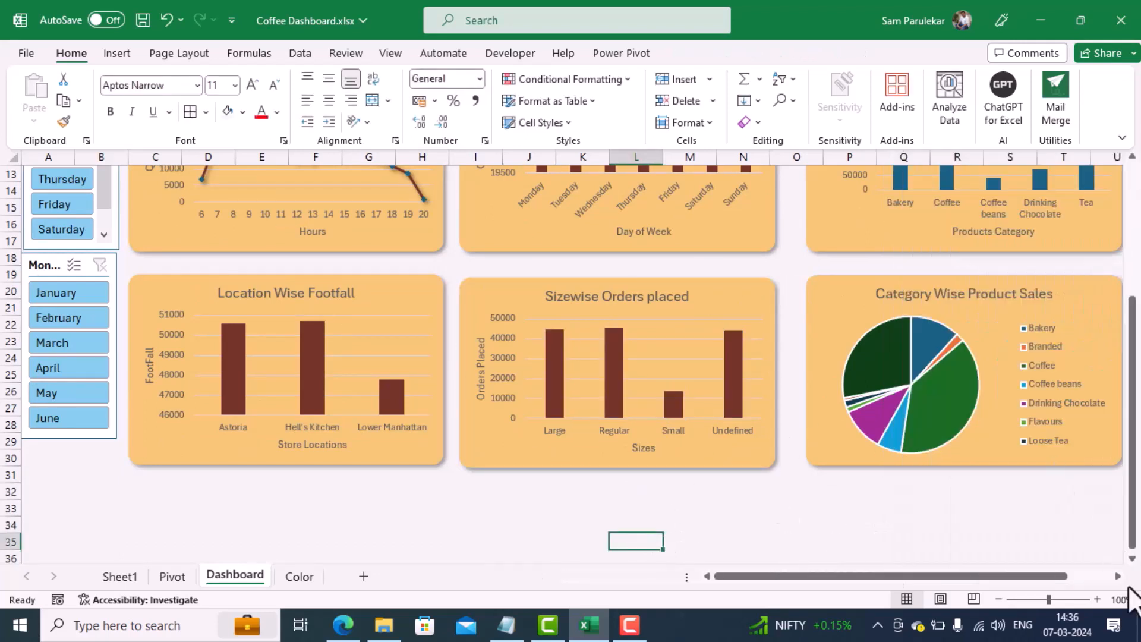
Step: Open the fill and border formatting settings for the pie series of the Category Wise Product Sales chart
click(1108, 577)
drag(1089, 564, 423, 522)
scroll(835, 401, up, 4)
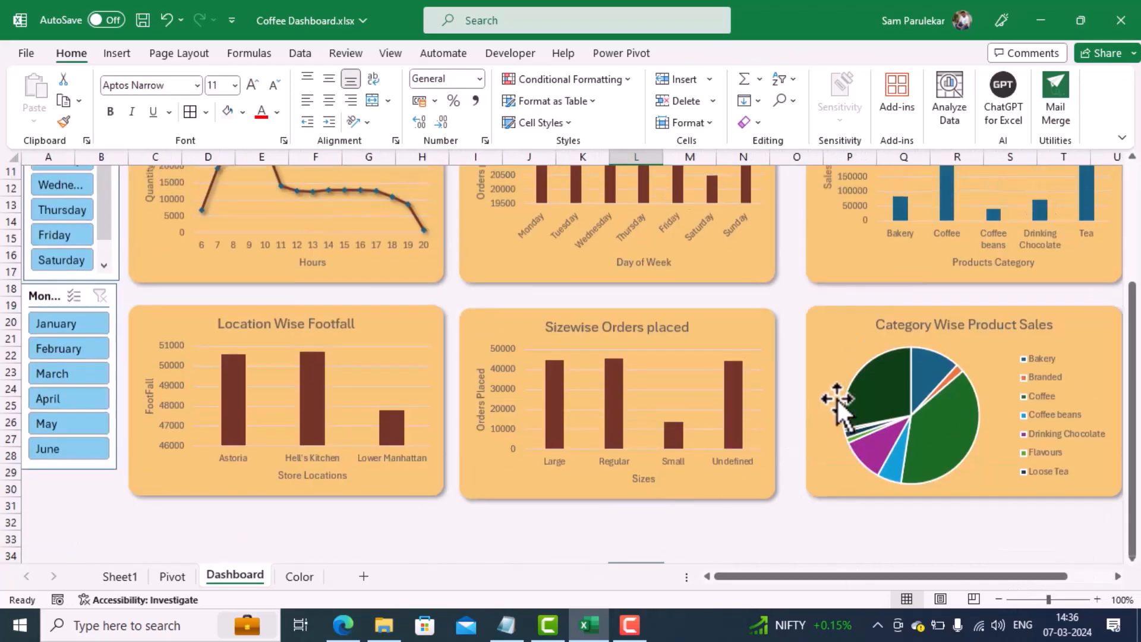
scroll(836, 401, down, 2)
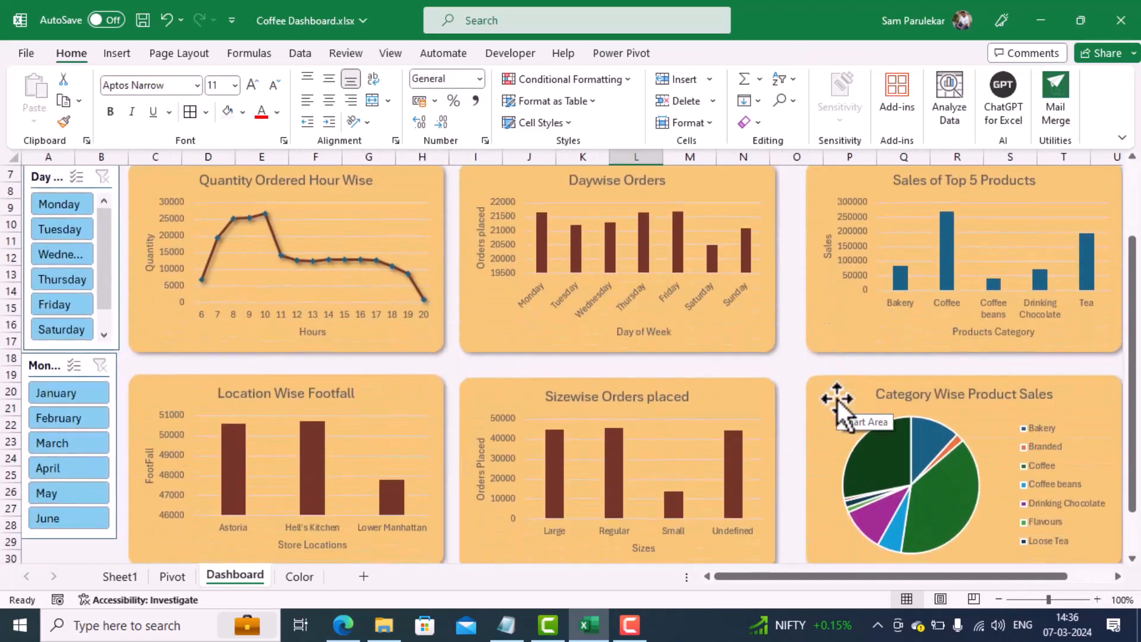
click(885, 435)
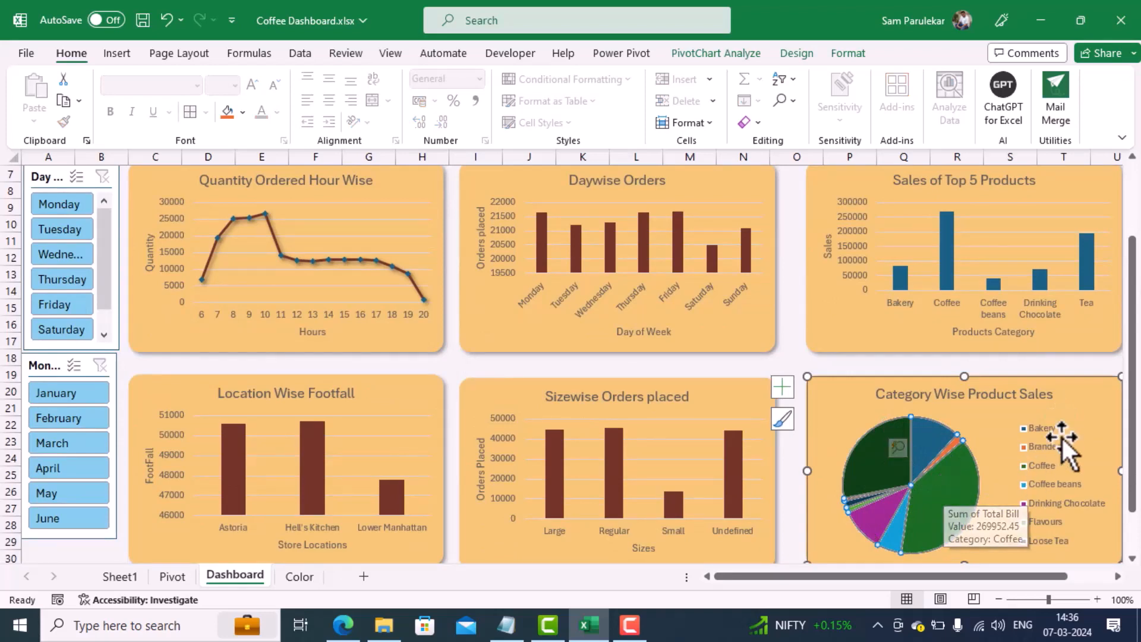
mouse_move(968, 500)
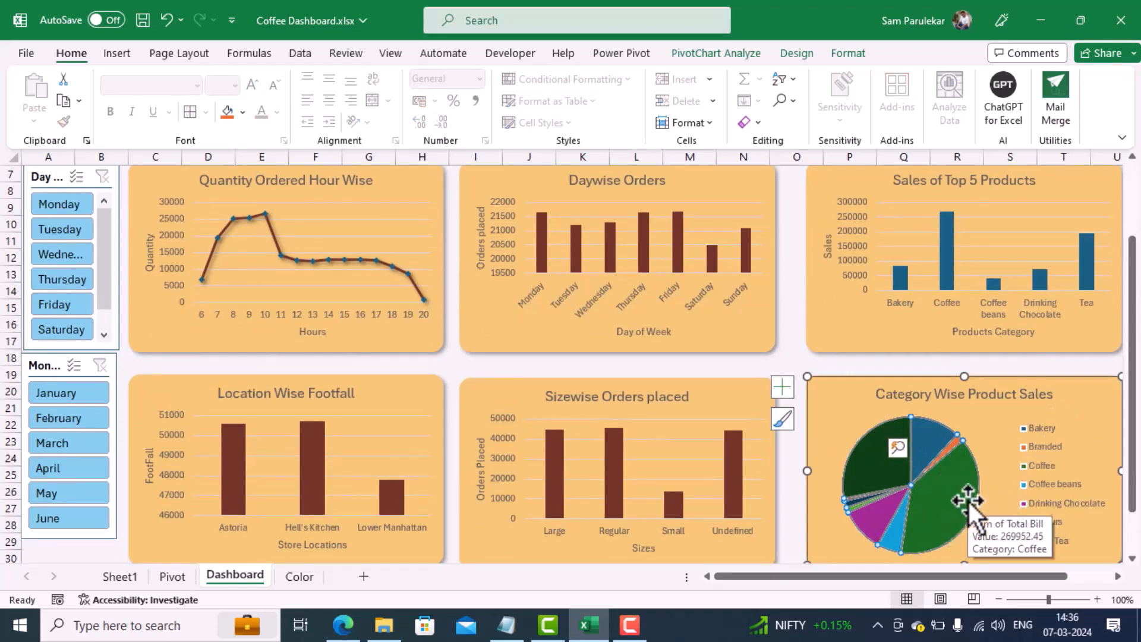
right_click(940, 485)
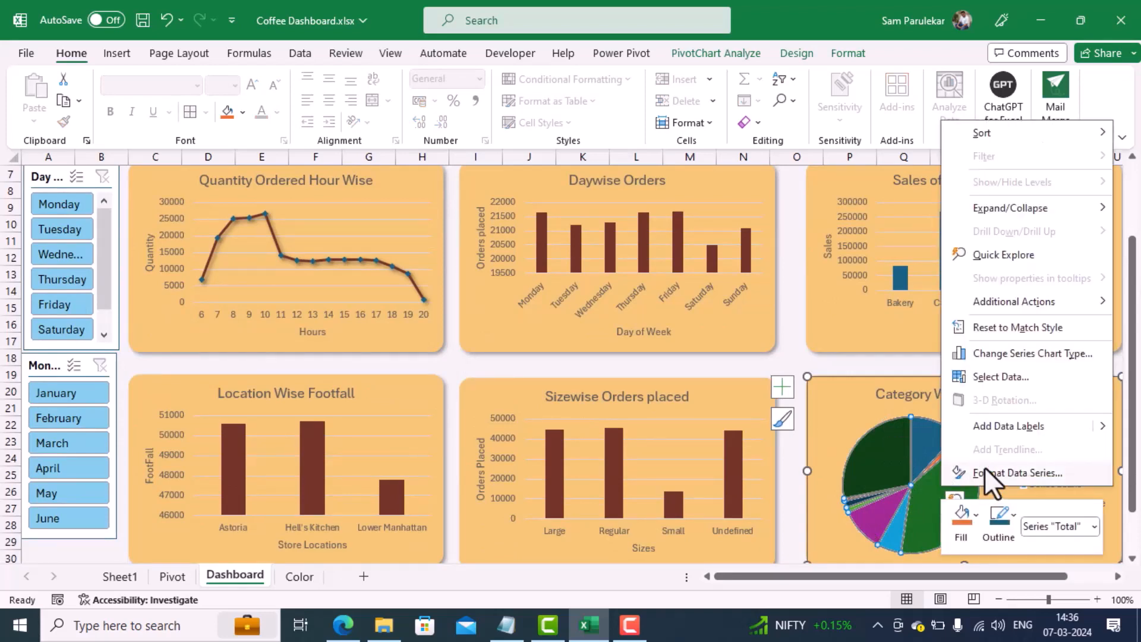
click(984, 471)
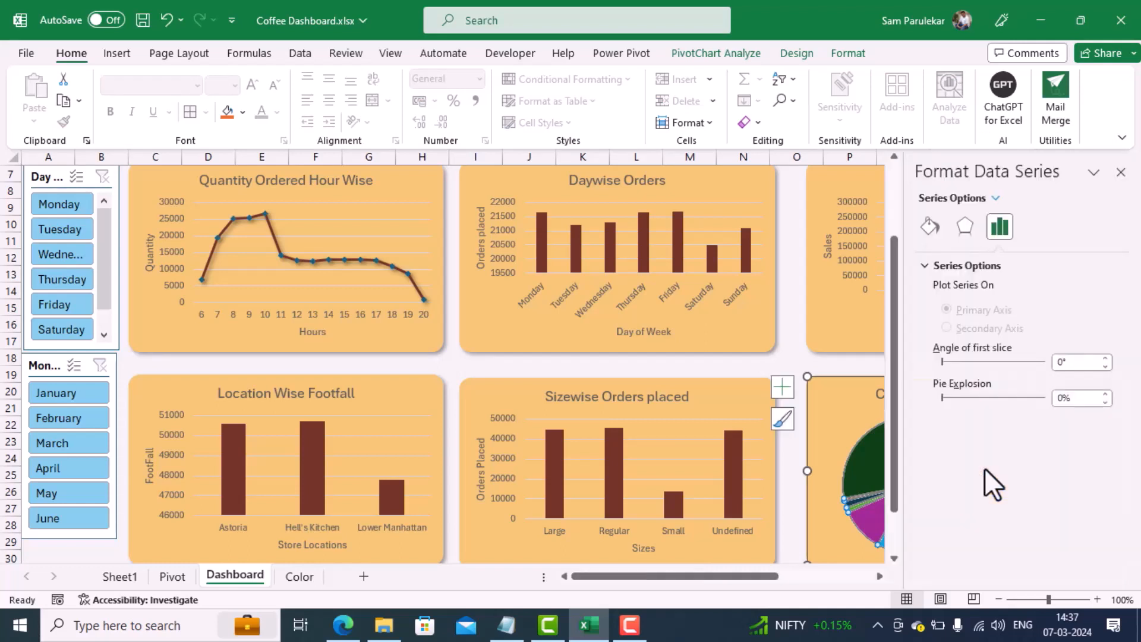
click(929, 227)
scroll(1126, 427, down, 5)
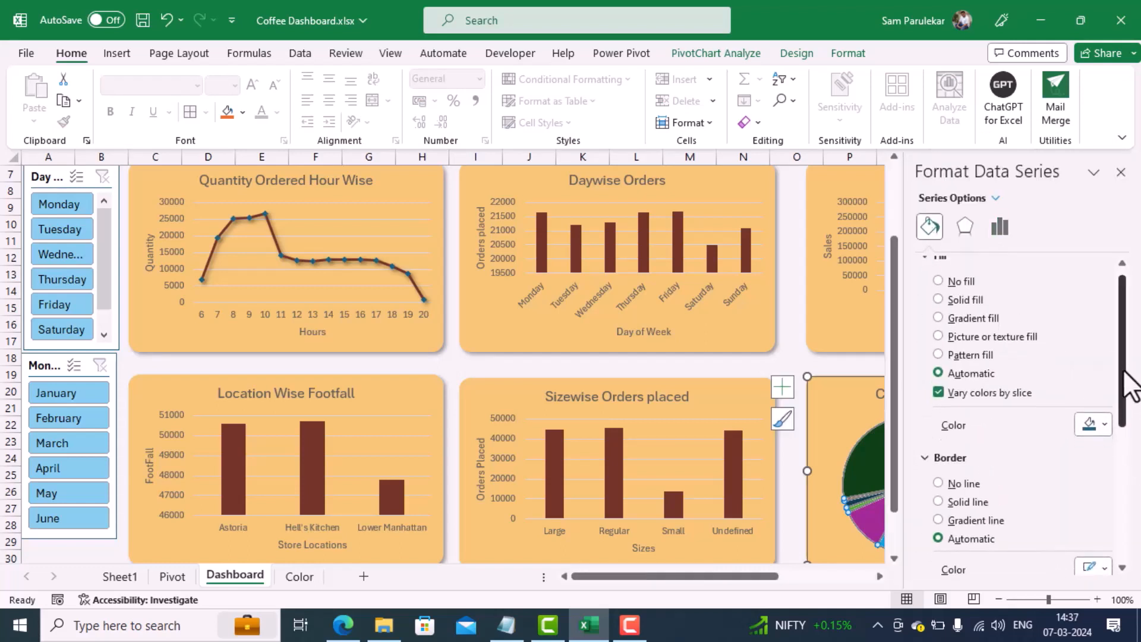
drag(1126, 481, 1138, 392)
scroll(1109, 437, up, 2)
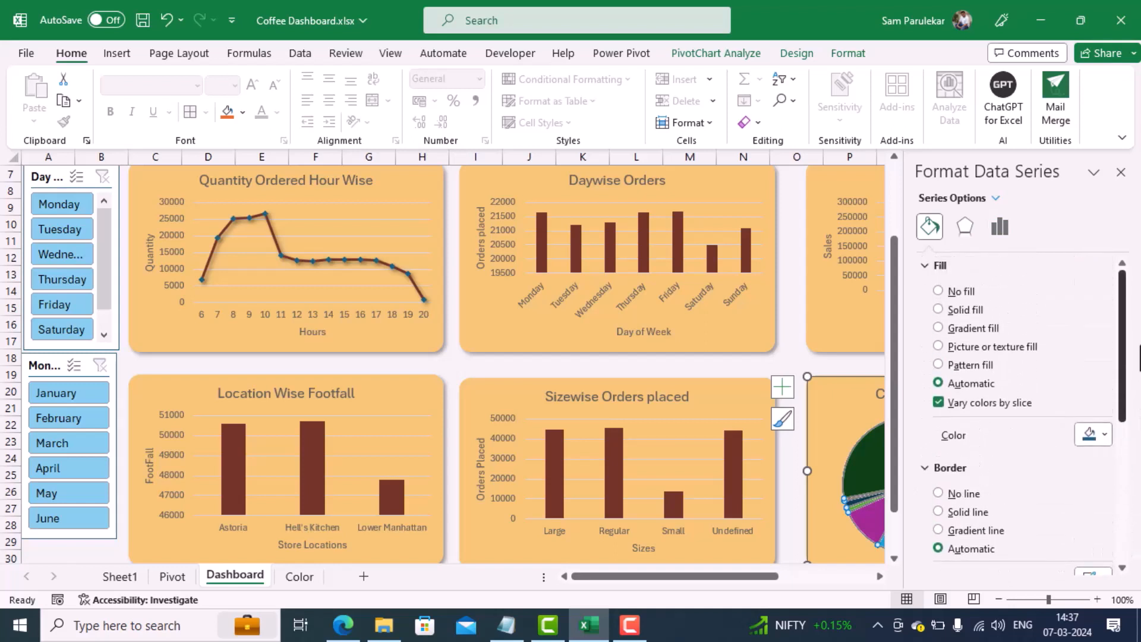
Step: Try the recently used reddish brown fill on the whole Category Wise Product Sales pie and undo it
click(1107, 435)
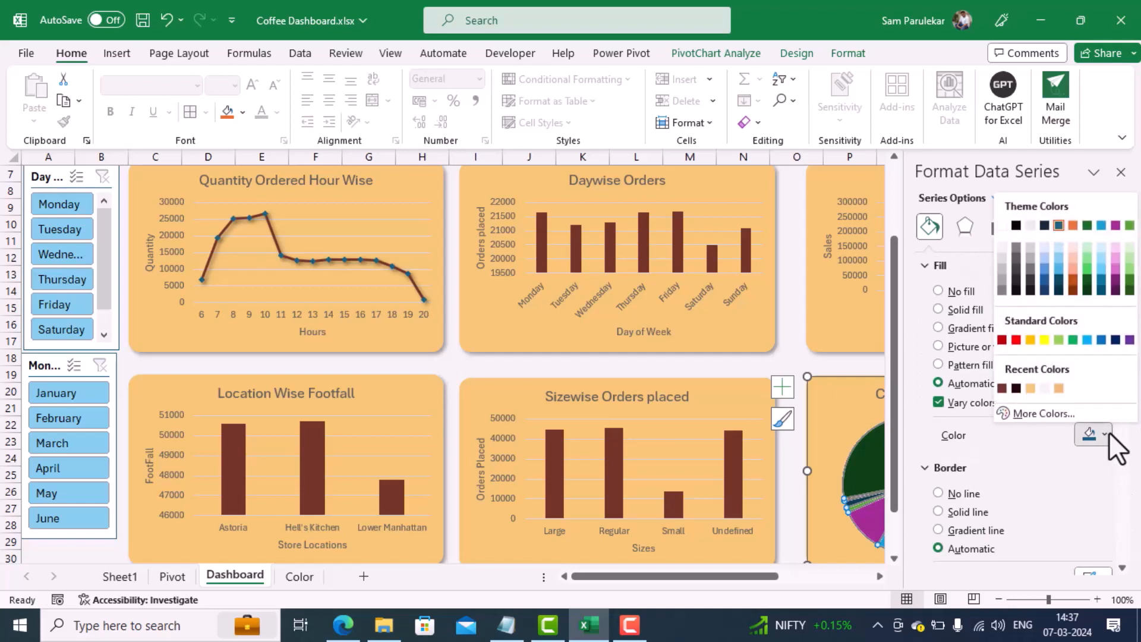
click(1004, 389)
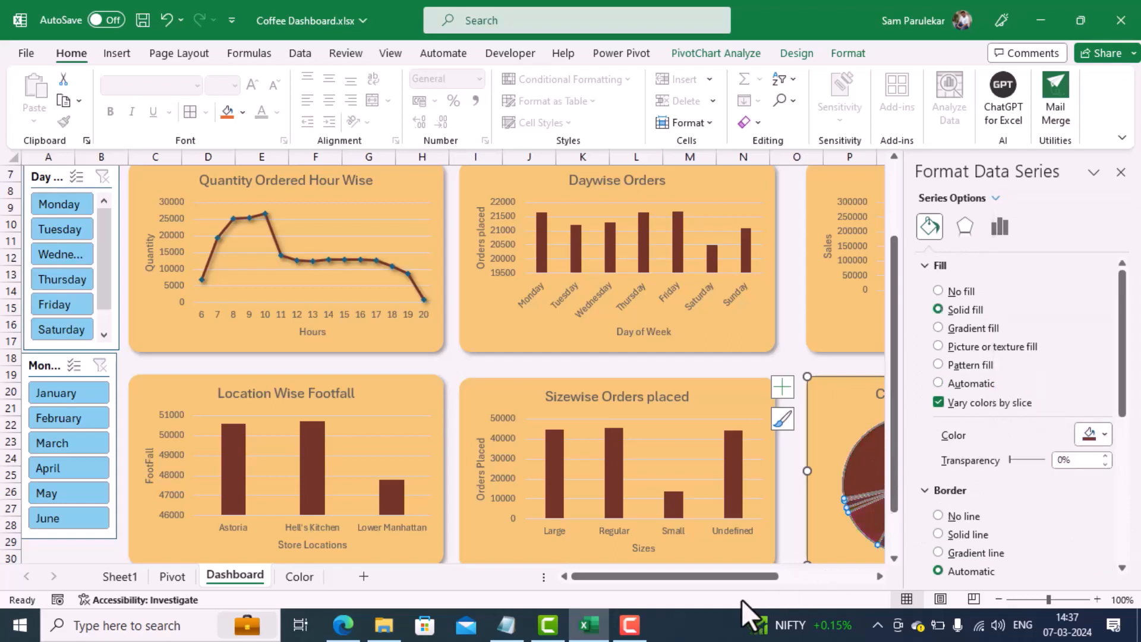
drag(740, 580, 808, 579)
key(ctrl+z)
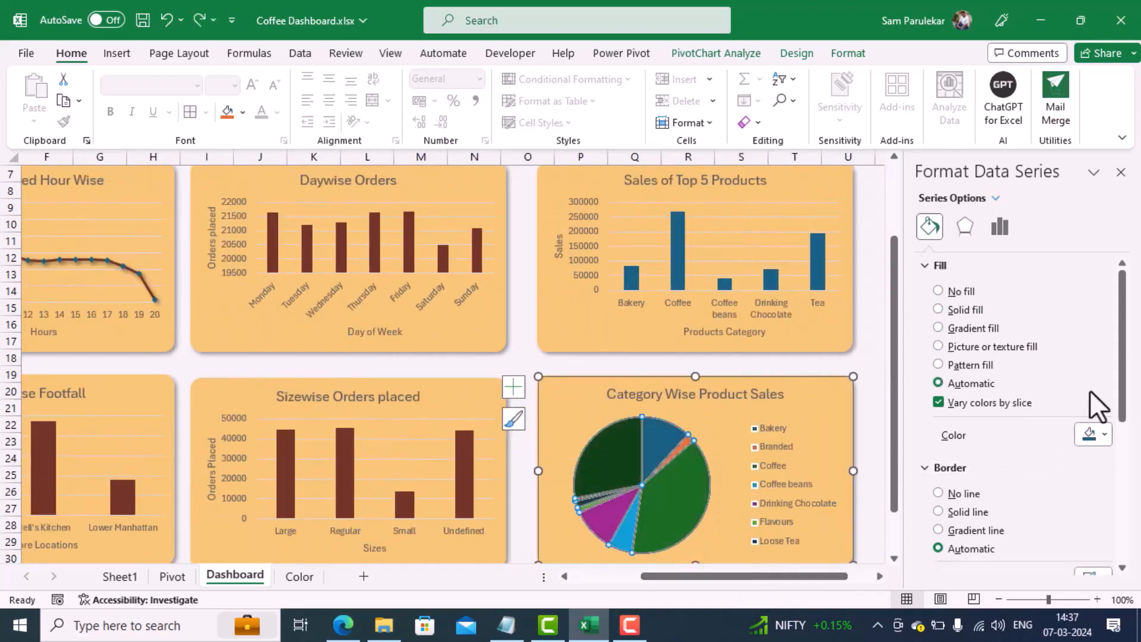
Step: Give the Category Wise Product Sales pie slices a solid line border, keeping colors varied by slice
click(1012, 403)
click(977, 402)
scroll(1032, 404, down, 2)
scroll(1033, 407, down, 3)
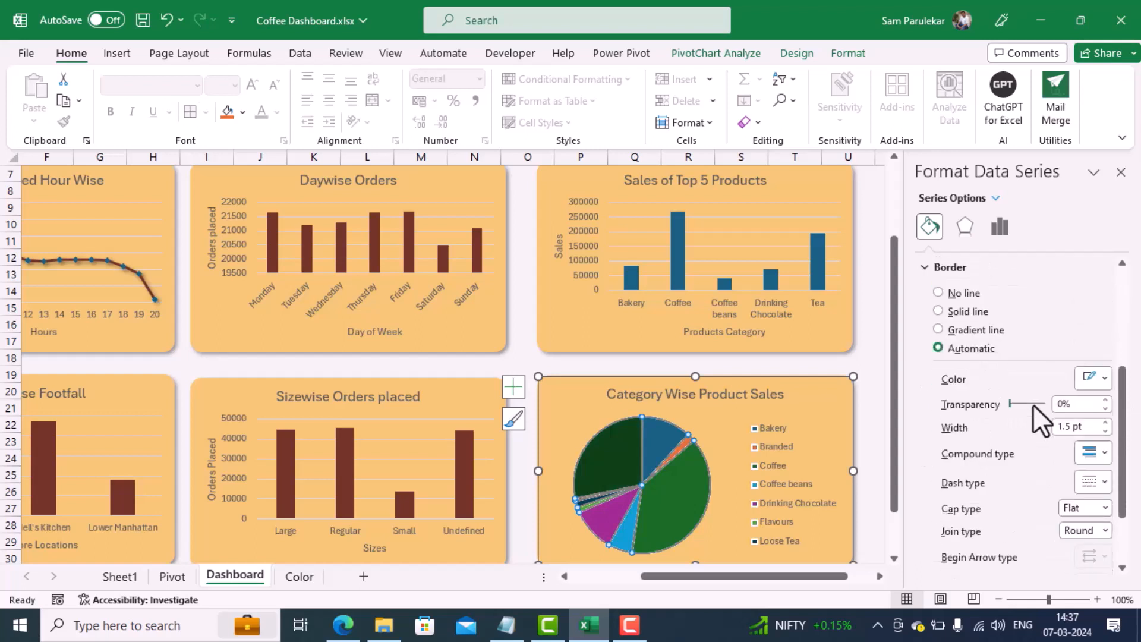
click(938, 310)
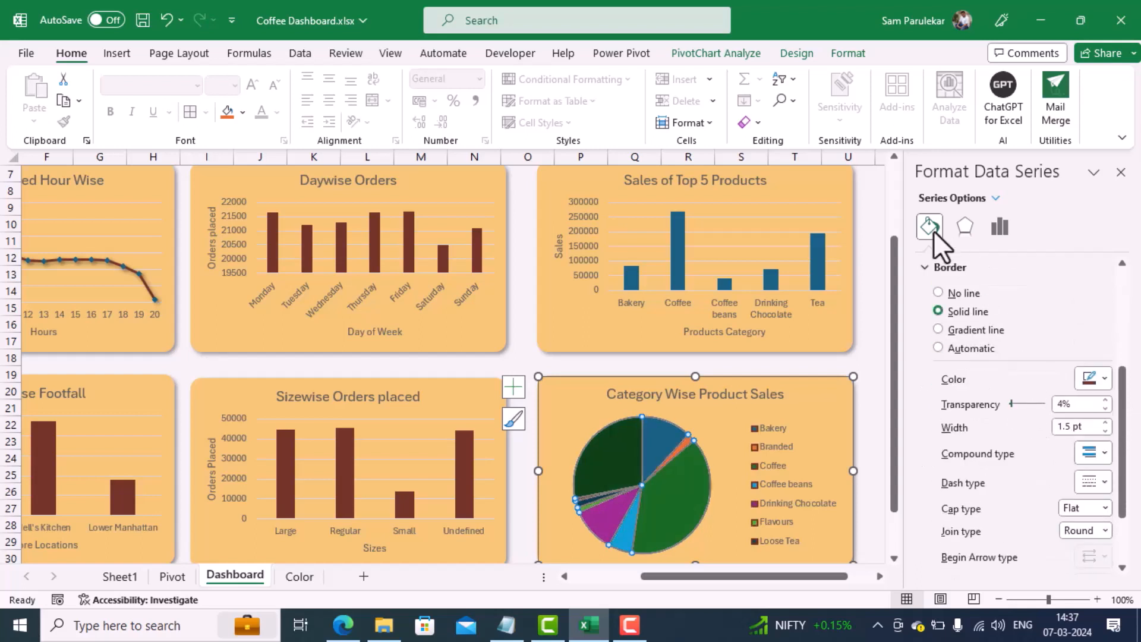
click(966, 227)
click(1004, 229)
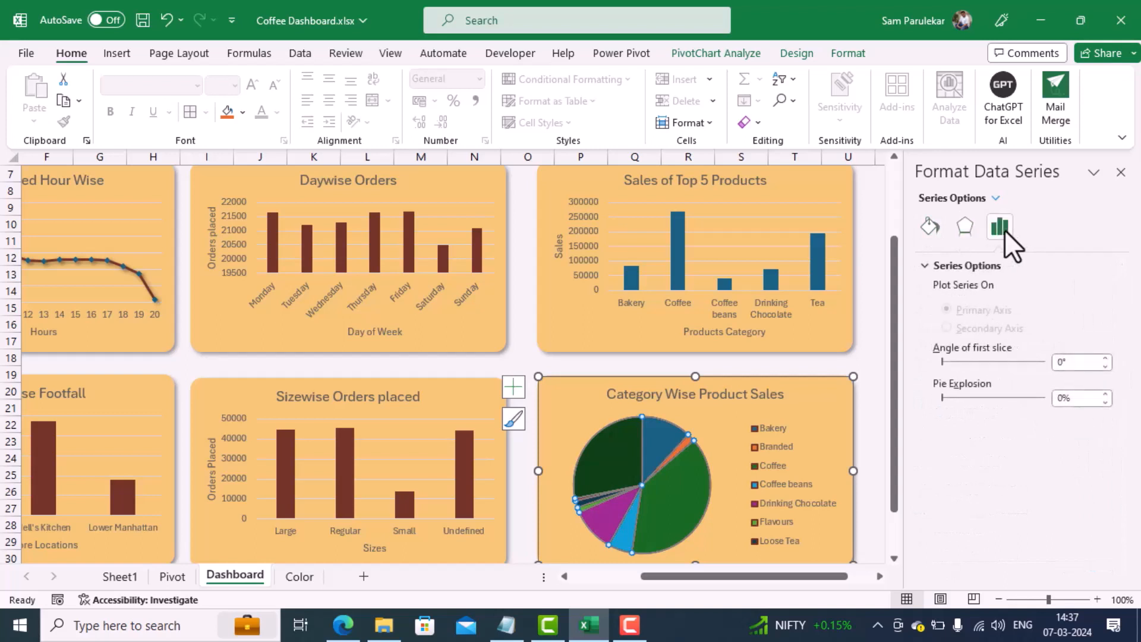
click(963, 232)
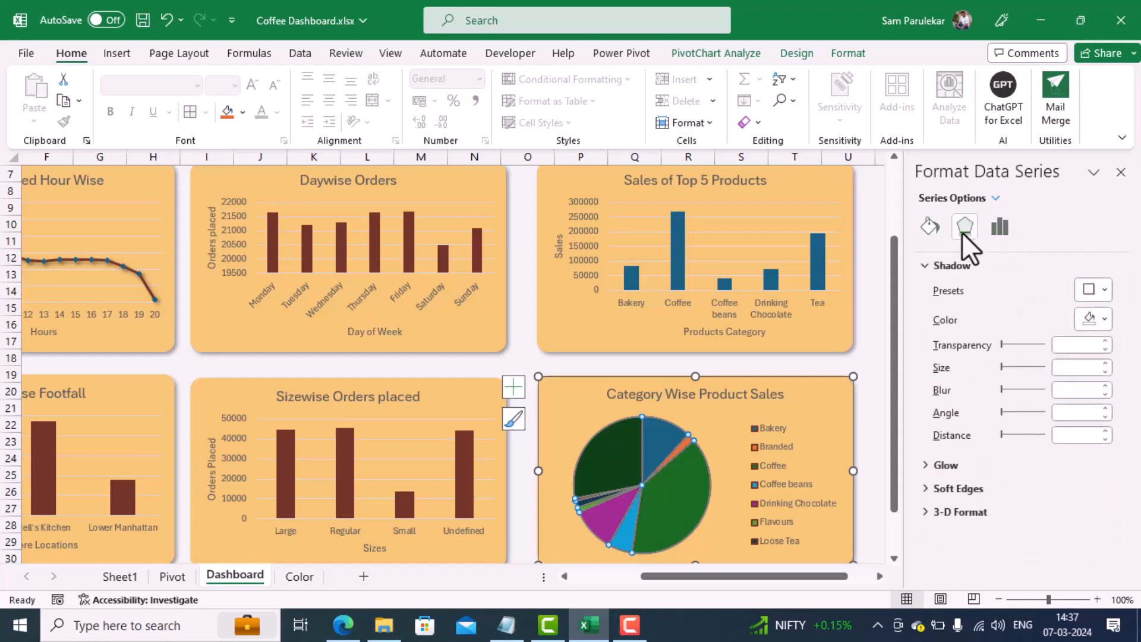
Step: Select only the Bakery slice of the Category Wise Product Sales pie and fill it with the recently used reddish brown
click(703, 401)
click(671, 430)
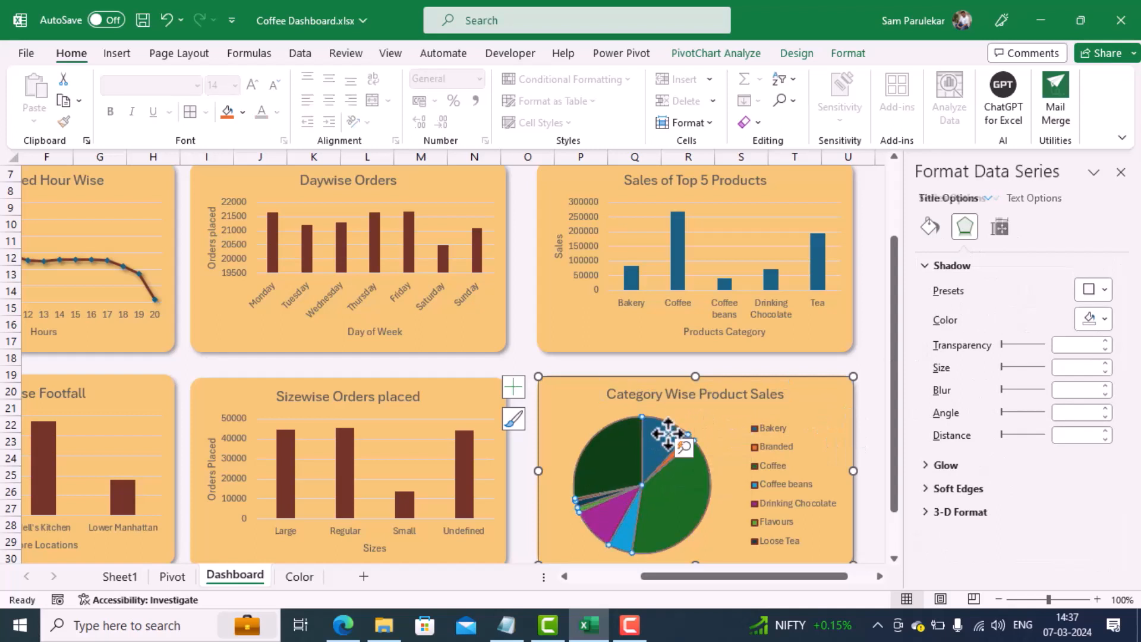
click(694, 421)
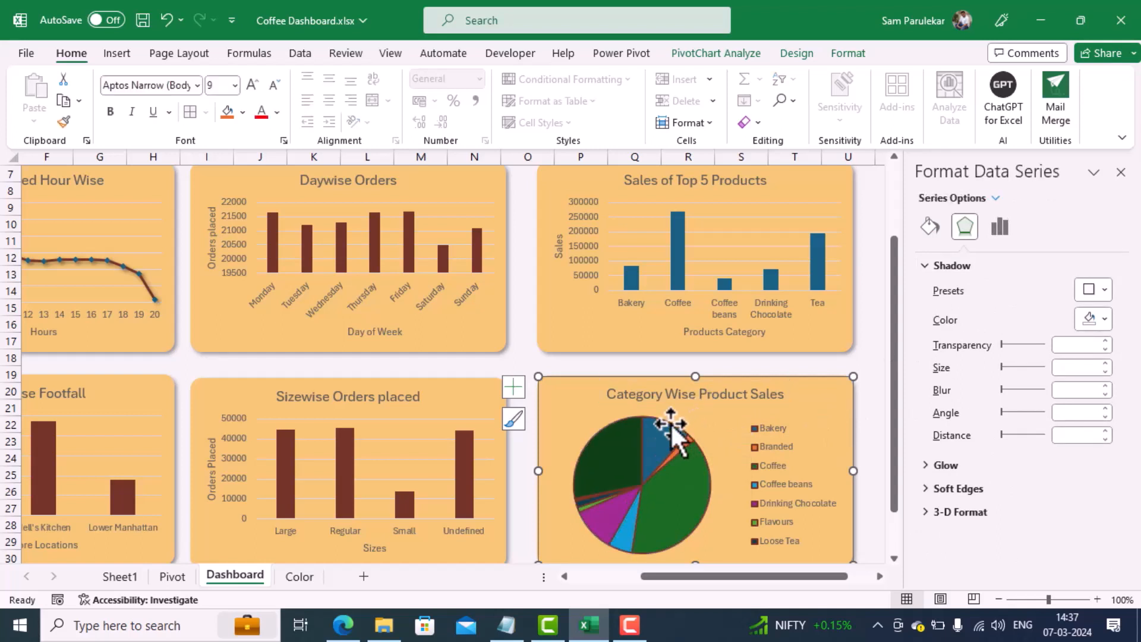
click(667, 422)
double_click(667, 425)
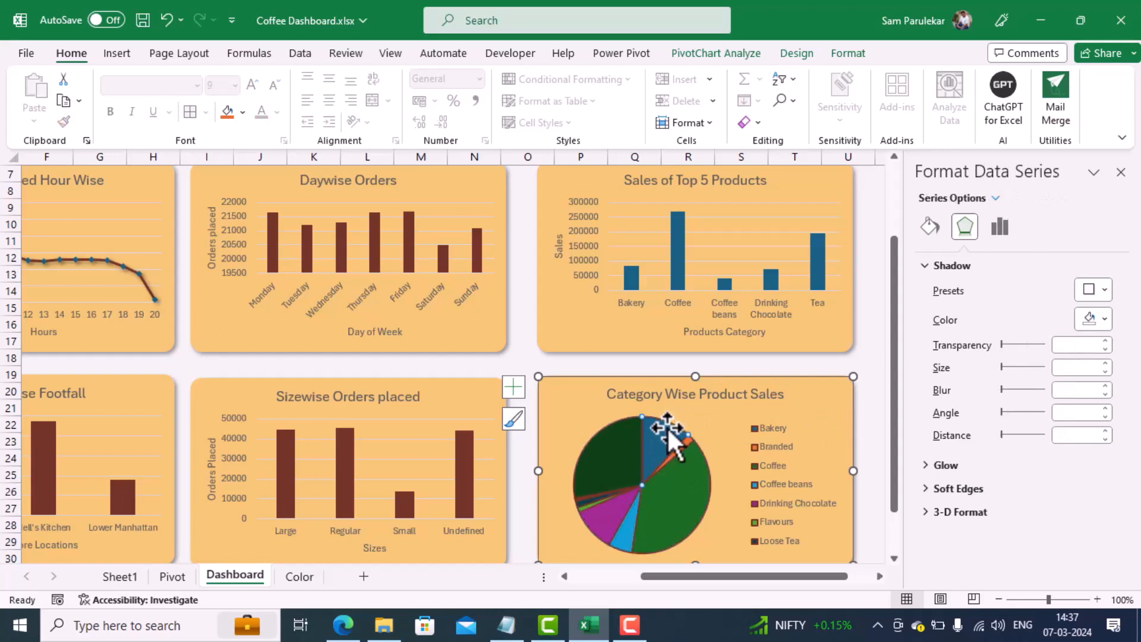
click(579, 357)
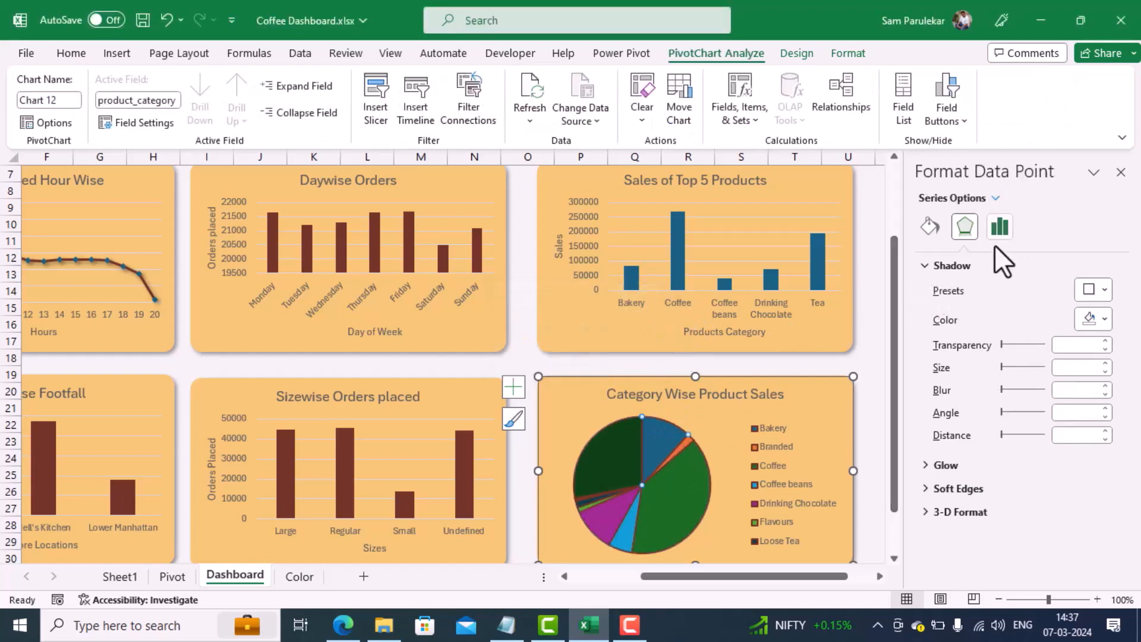
click(930, 228)
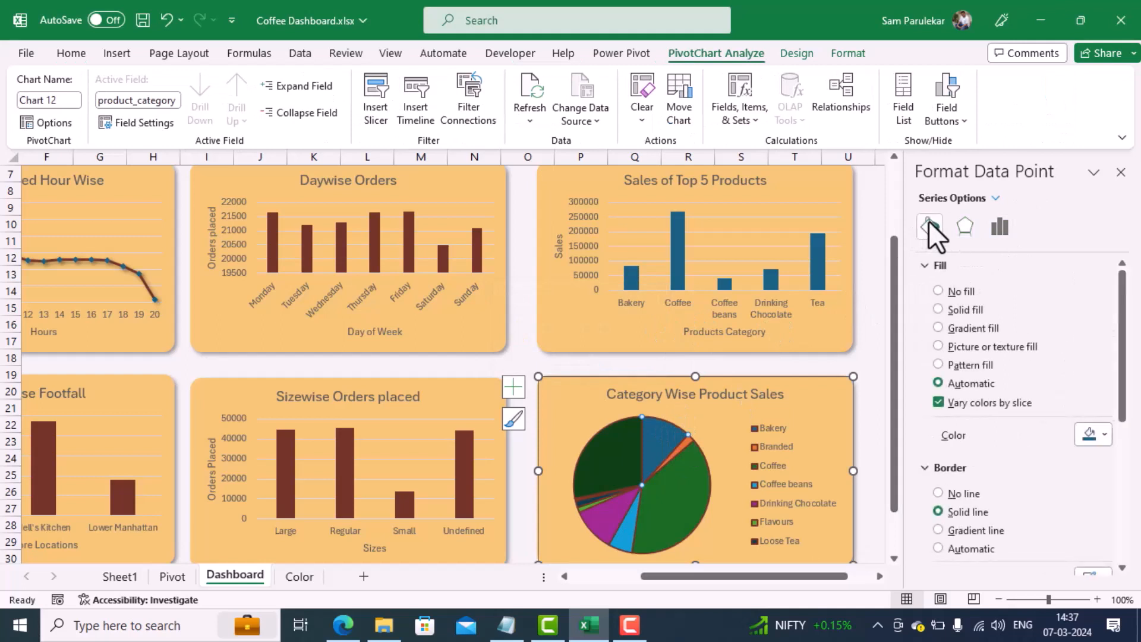
click(1102, 435)
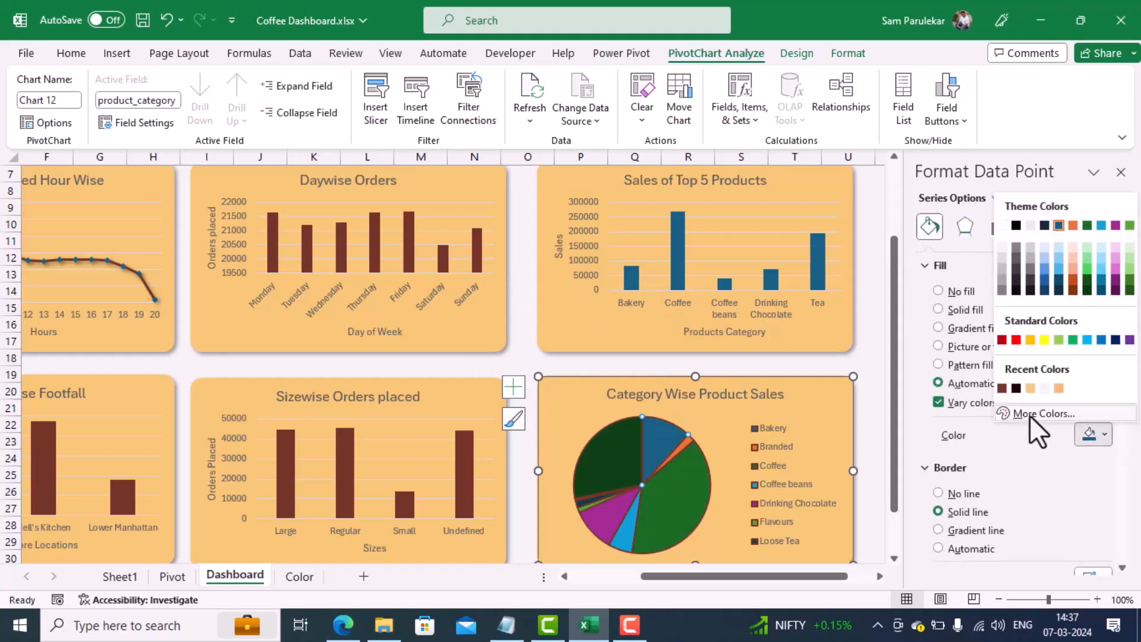
click(1000, 388)
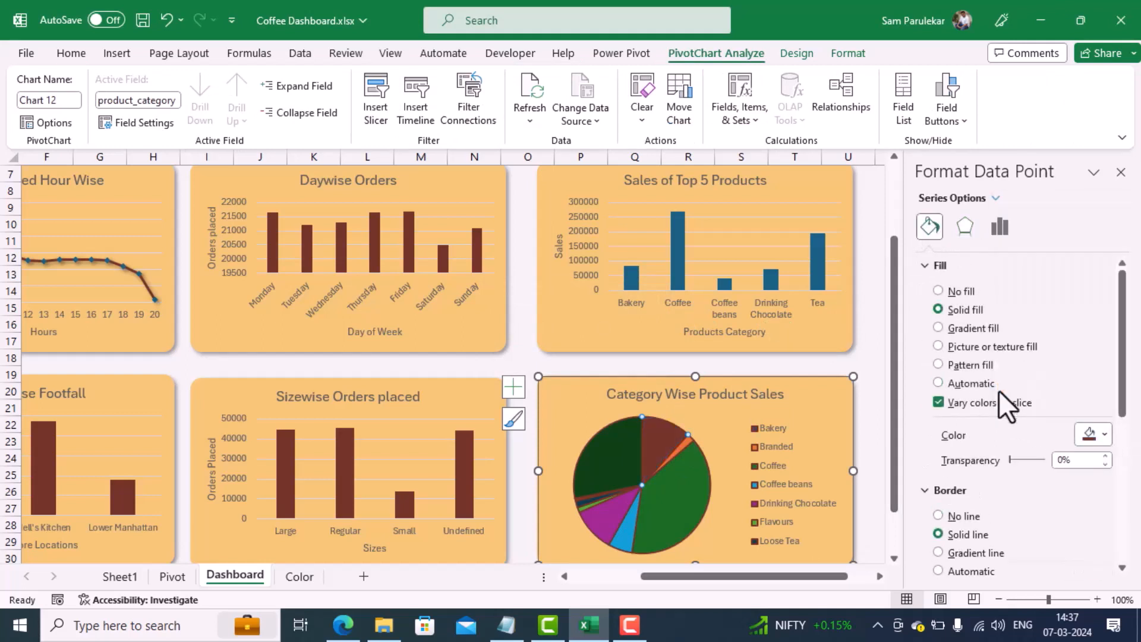
Step: Fill the Coffee slice of the Category Wise Product Sales pie with the near-black recent color
click(679, 498)
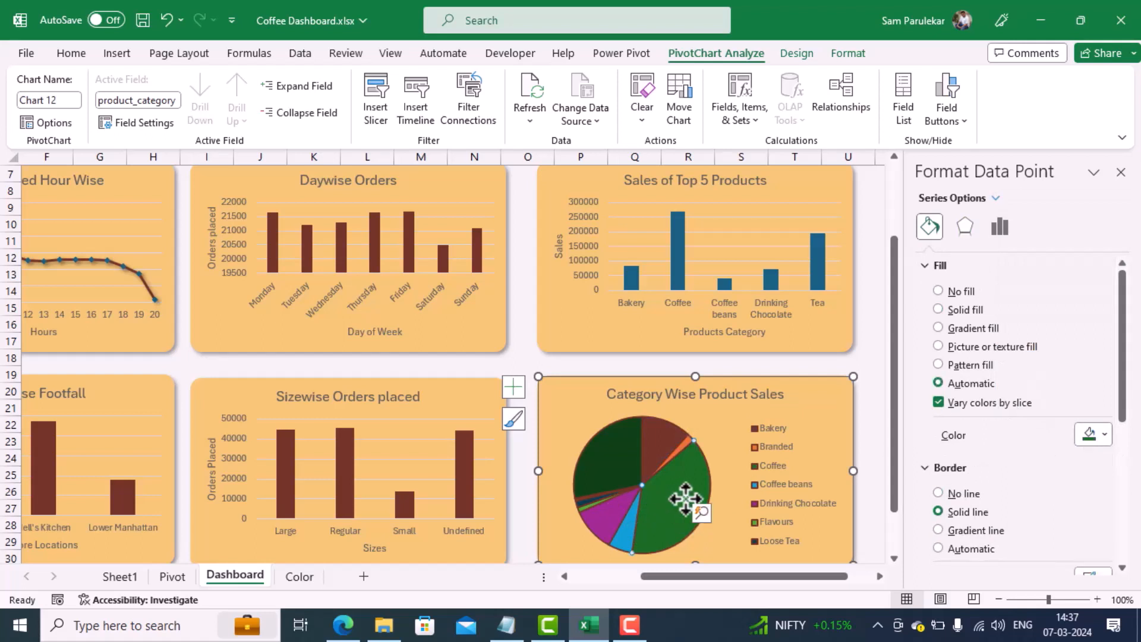
double_click(684, 497)
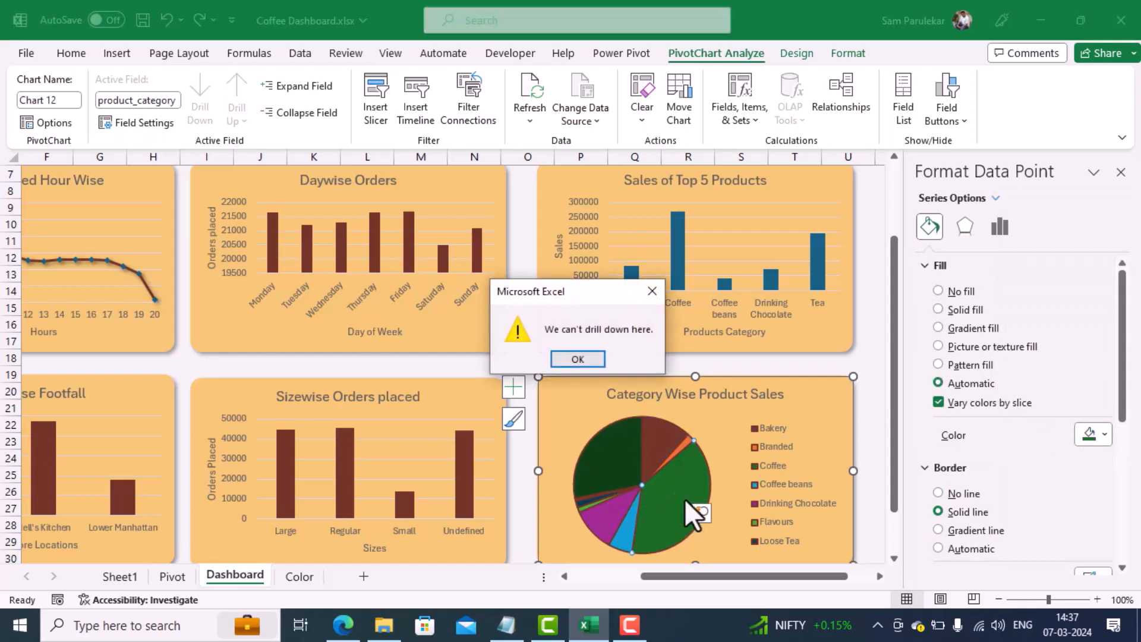
click(588, 360)
click(1104, 436)
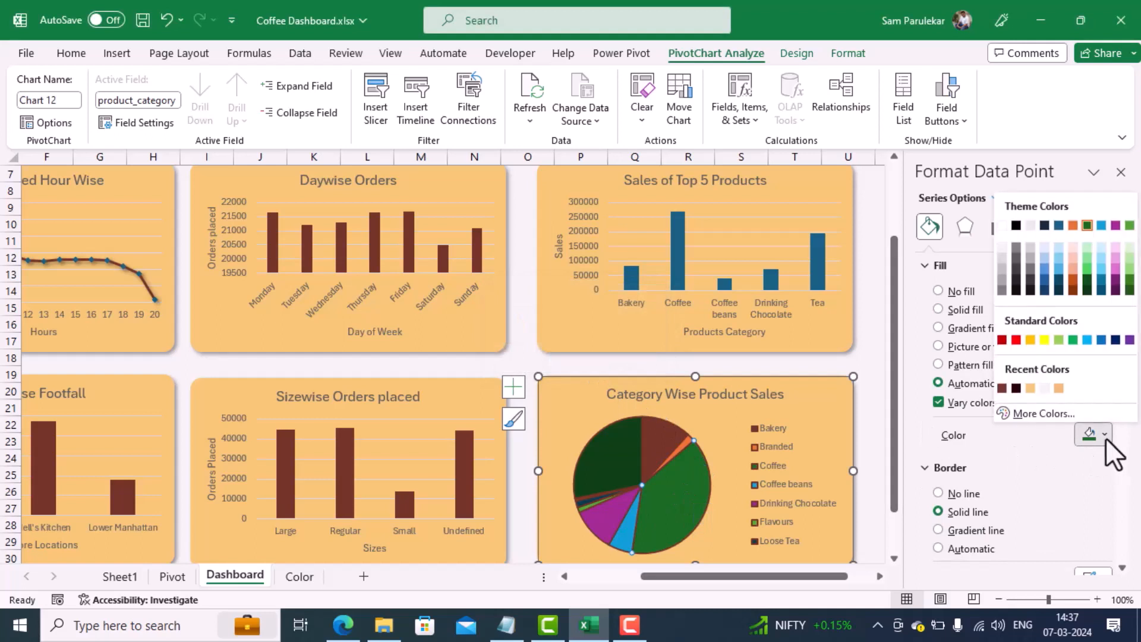
click(1016, 388)
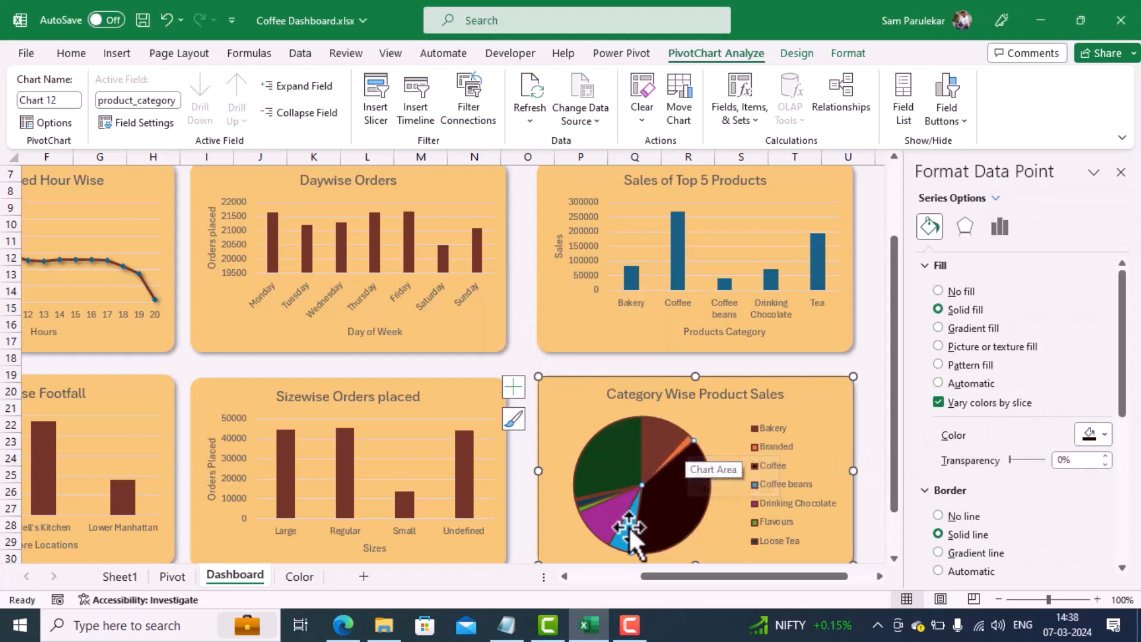
Step: Fill the Tea slice of the Category Wise Product Sales pie with the off-white recent color
click(614, 465)
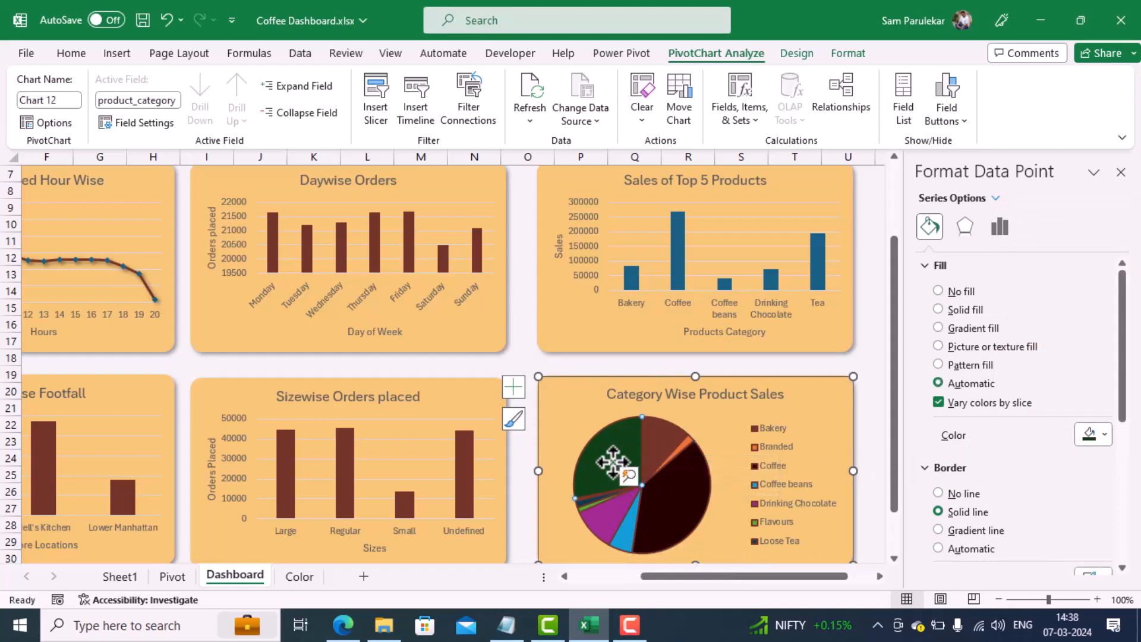
click(1105, 435)
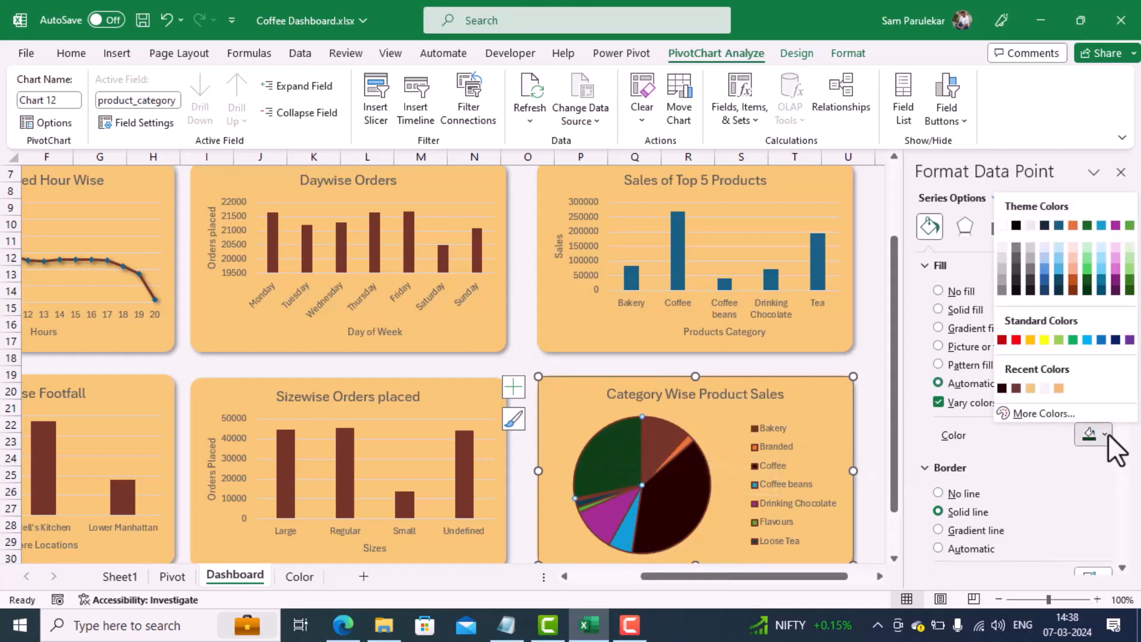
click(1044, 388)
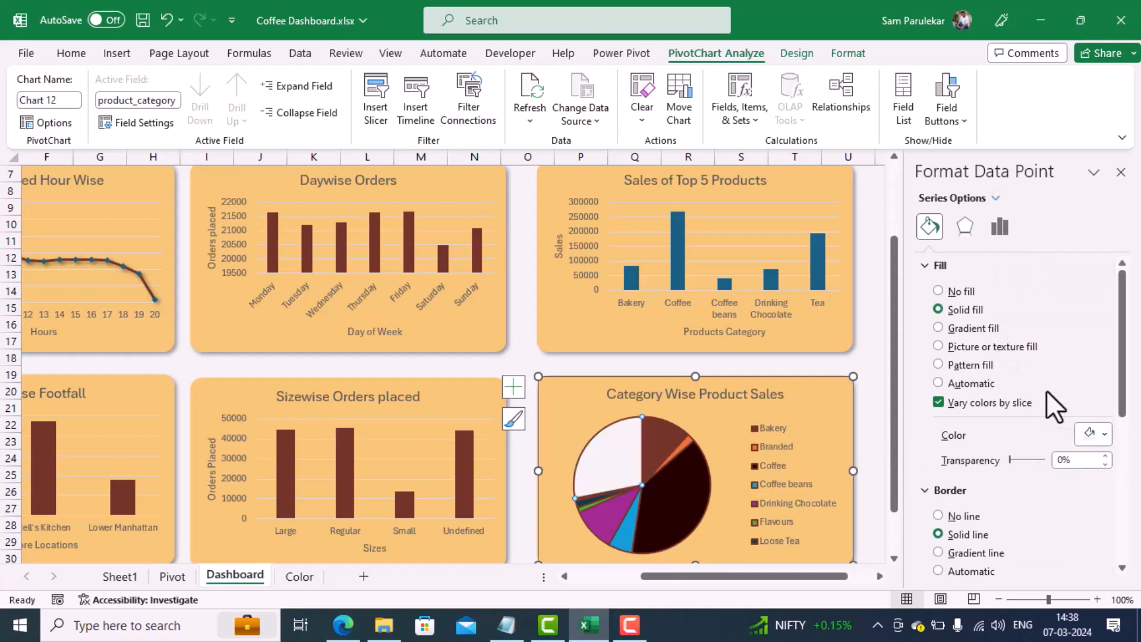
Step: Fill the thin Loose Tea slice of the pie with a light shade of the orange theme color
click(592, 502)
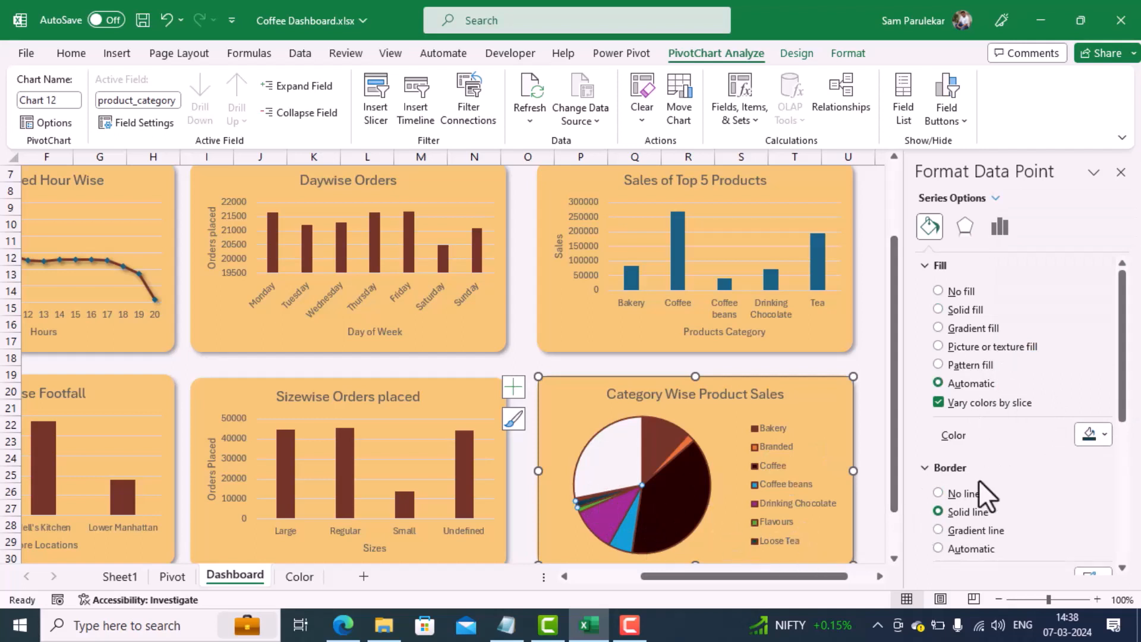
click(1103, 435)
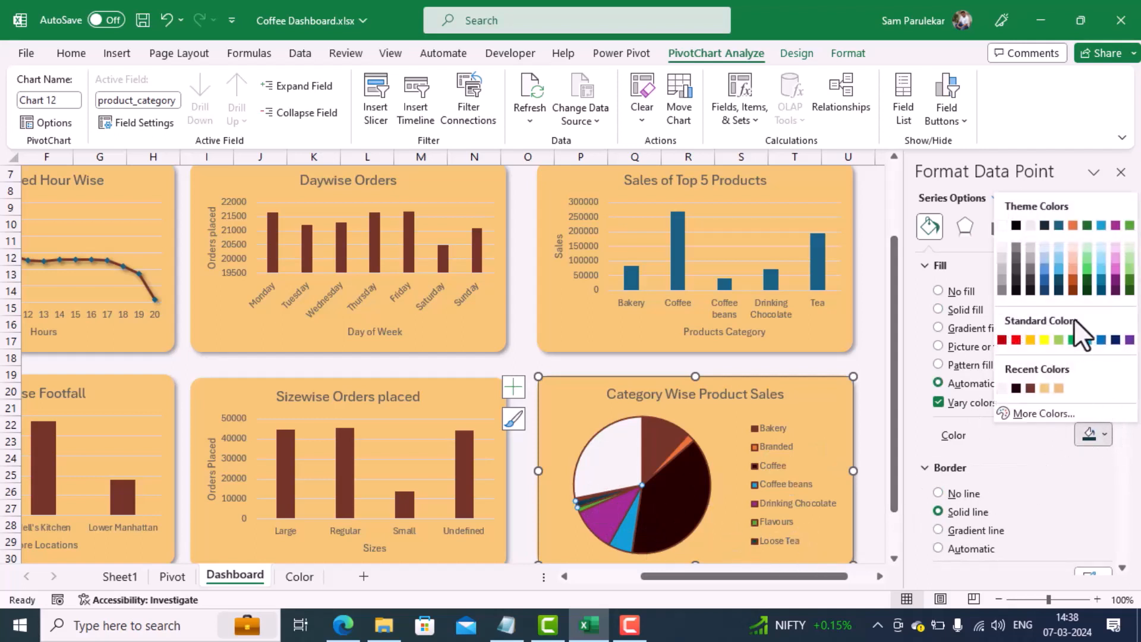
click(1073, 269)
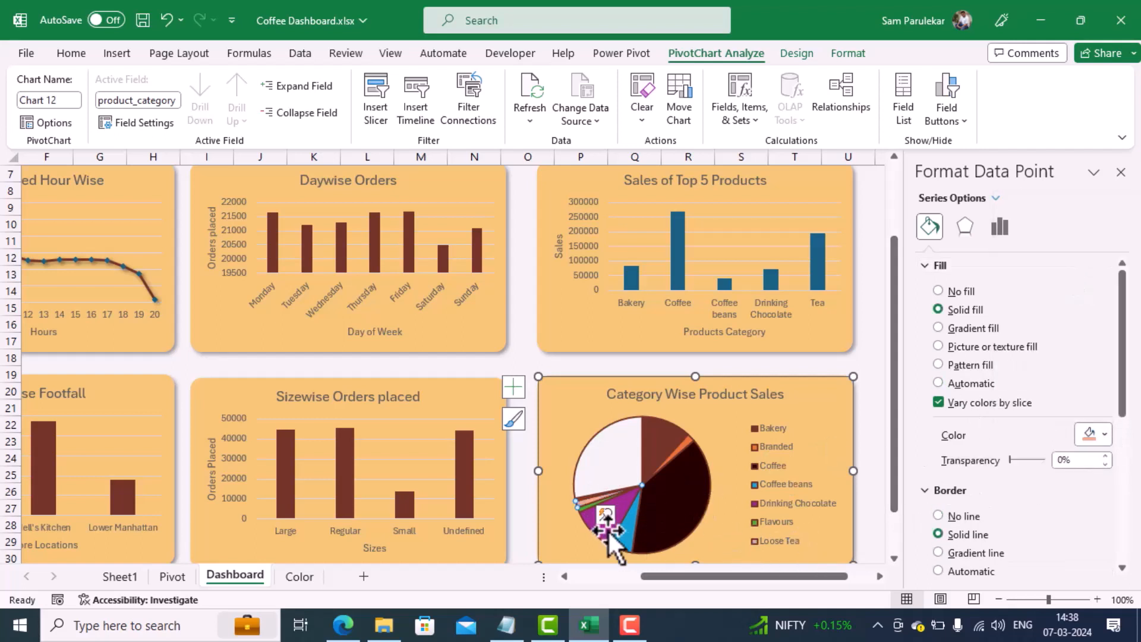
Step: Fill the thin Flavours slice of the pie with a darker shade of the orange theme color
click(591, 508)
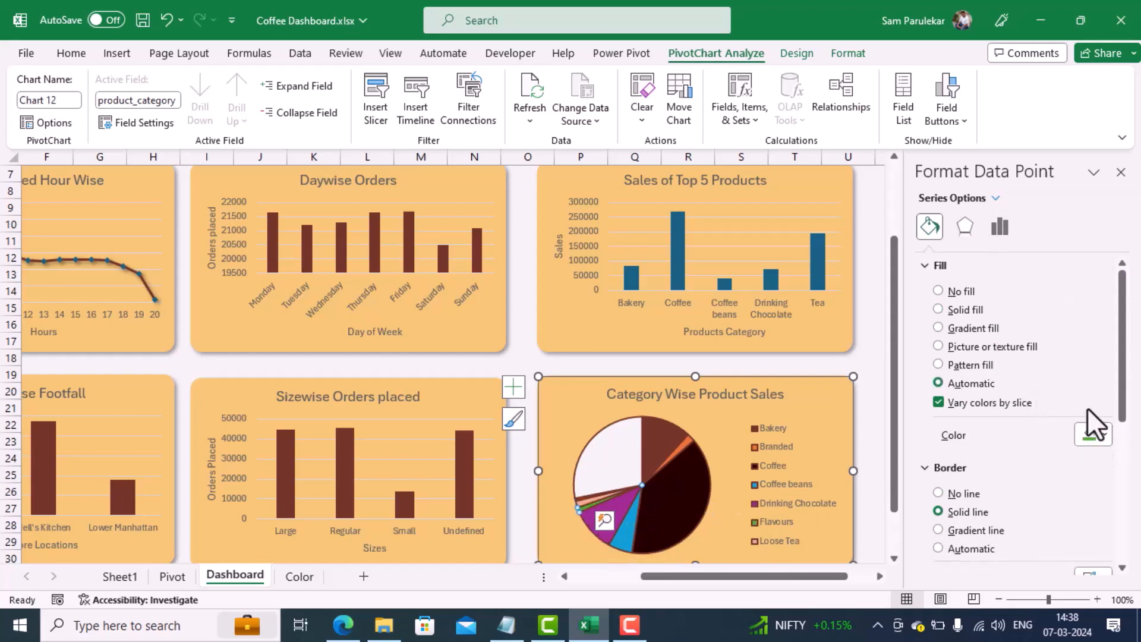
click(1103, 433)
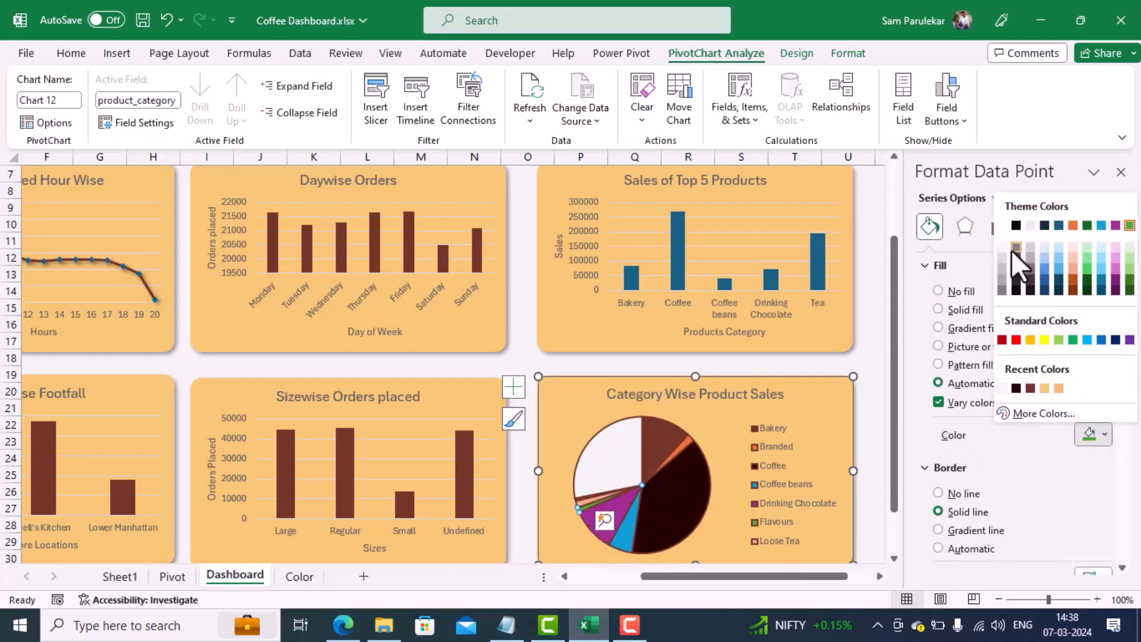
click(1074, 283)
click(606, 522)
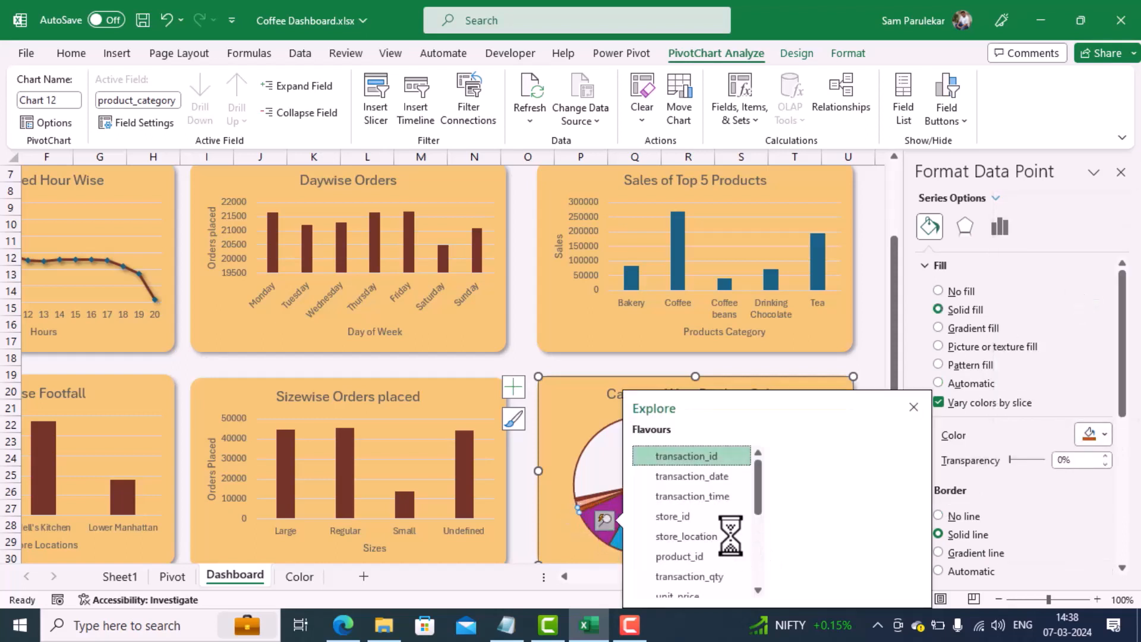
Step: Fill the Coffee beans slice of the Category Wise Product Sales pie with the lightest shade of the orange theme color
click(619, 546)
click(964, 383)
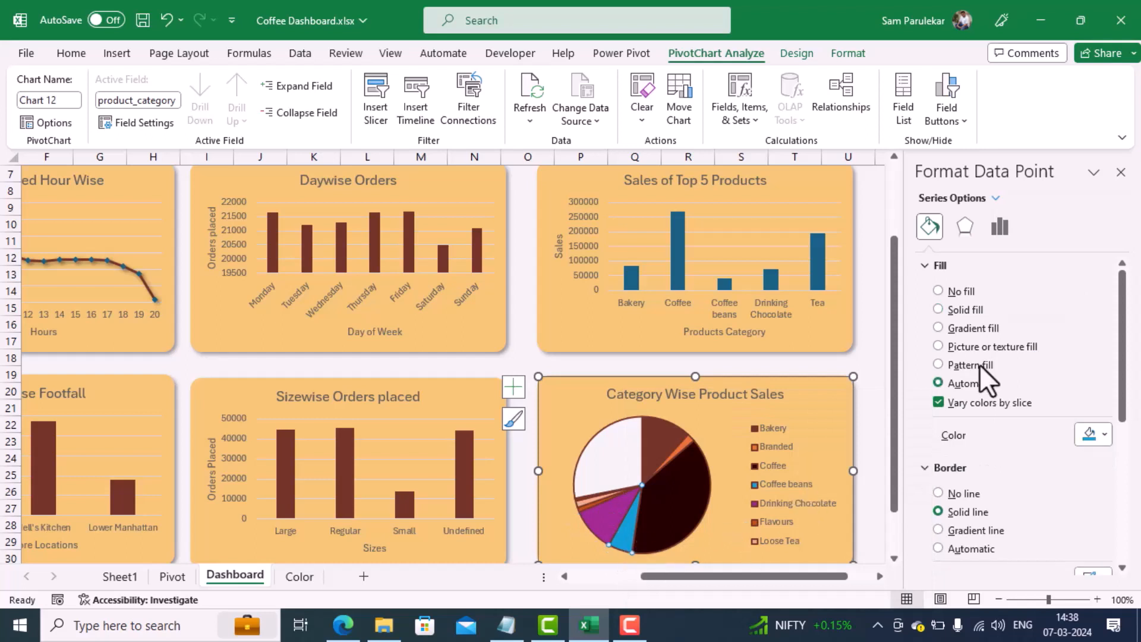
click(1101, 438)
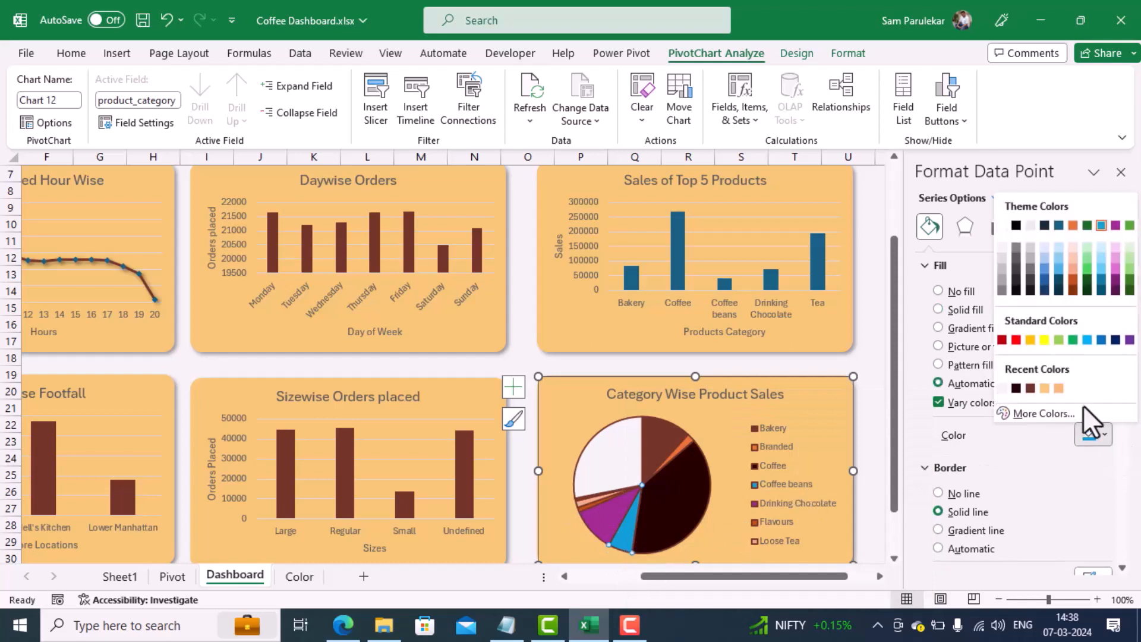
click(1072, 291)
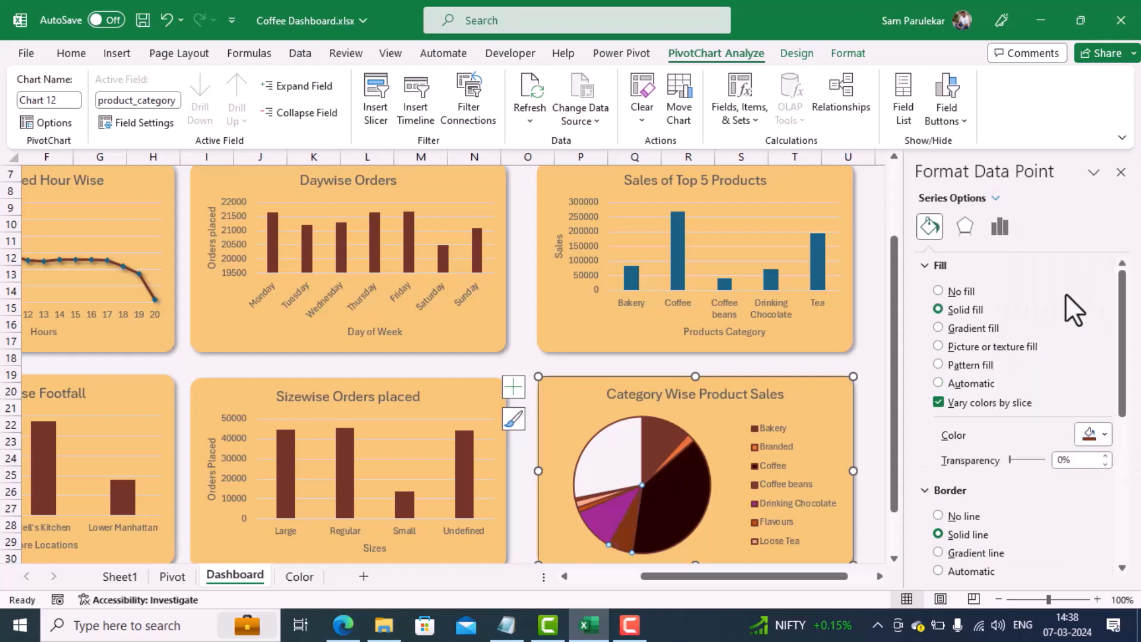
click(1104, 437)
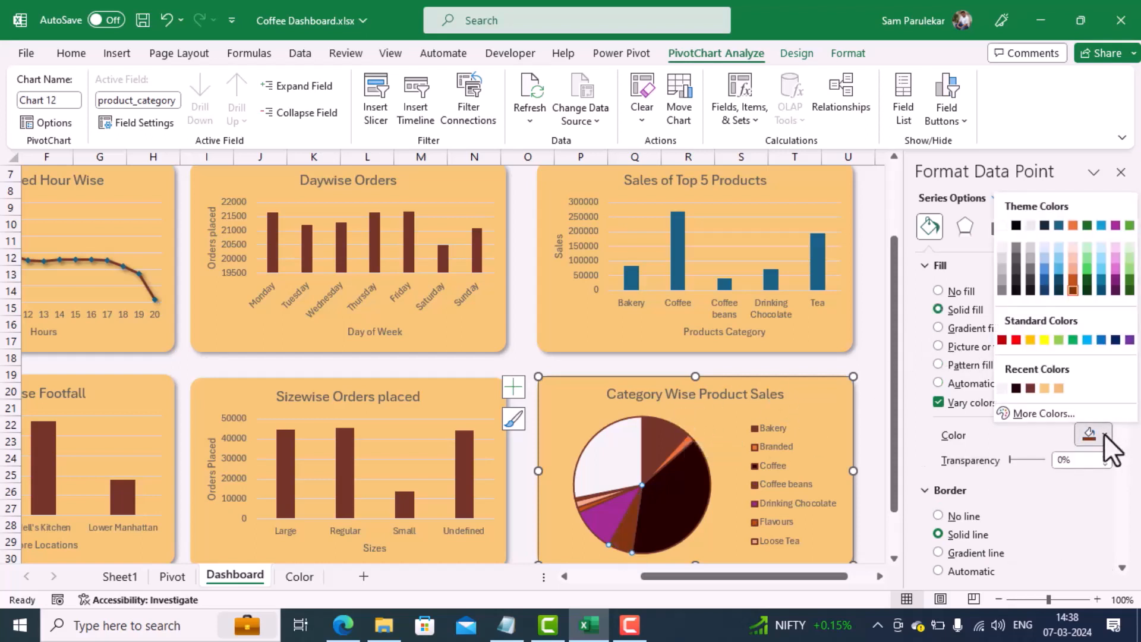
click(1071, 245)
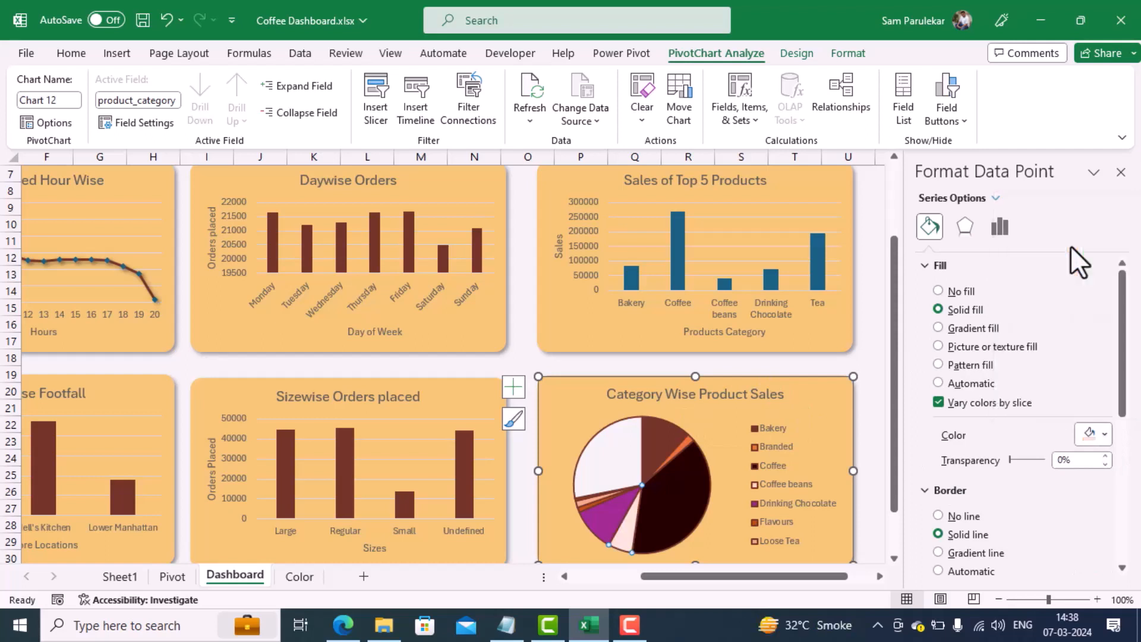
Step: Make the Quantity Ordered Hour Wise chart title bold with a near-black font color
click(830, 359)
scroll(838, 410, up, 1)
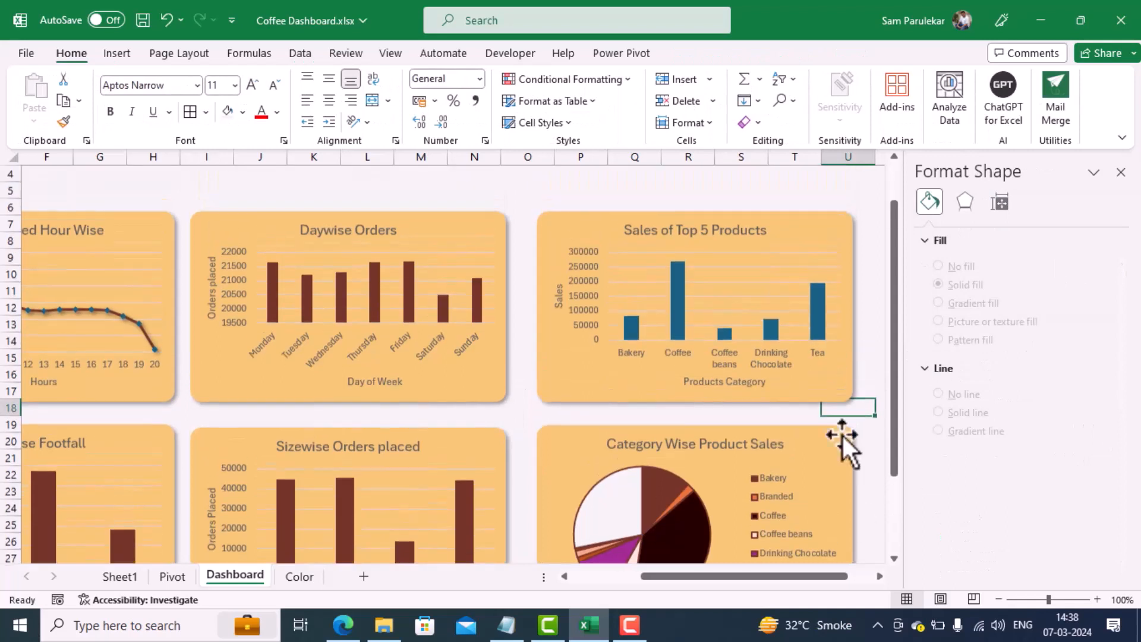
drag(796, 578, 738, 580)
click(315, 227)
click(315, 227)
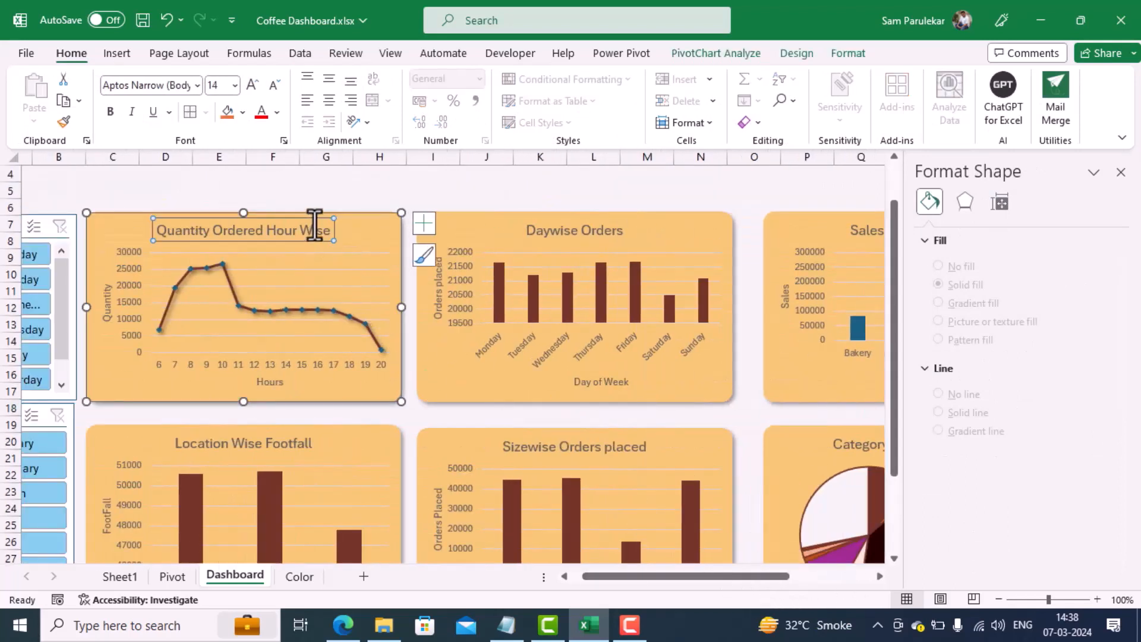
click(277, 112)
click(270, 345)
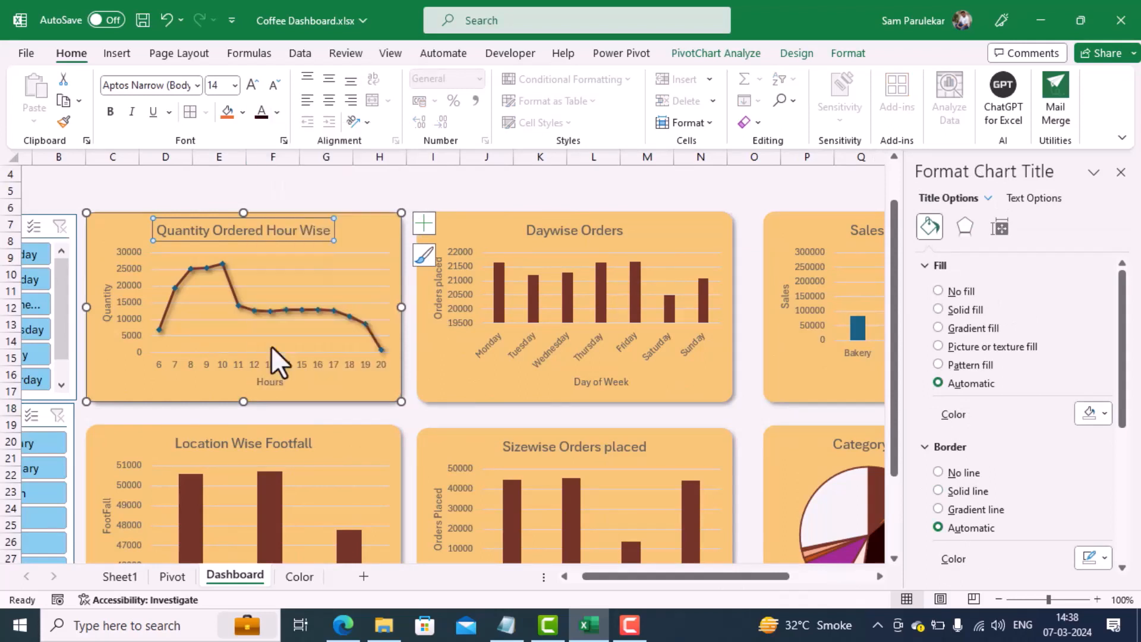
click(110, 113)
Step: Make the Daywise Orders chart title bold with the near-black font color, leaving its background unfilled
click(579, 231)
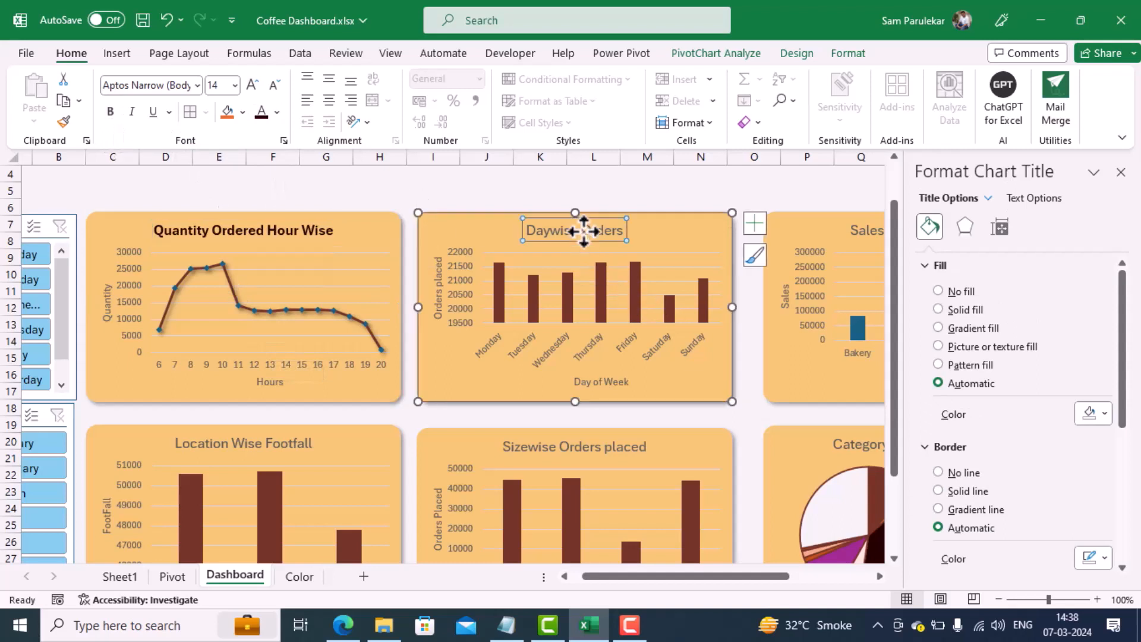
click(225, 112)
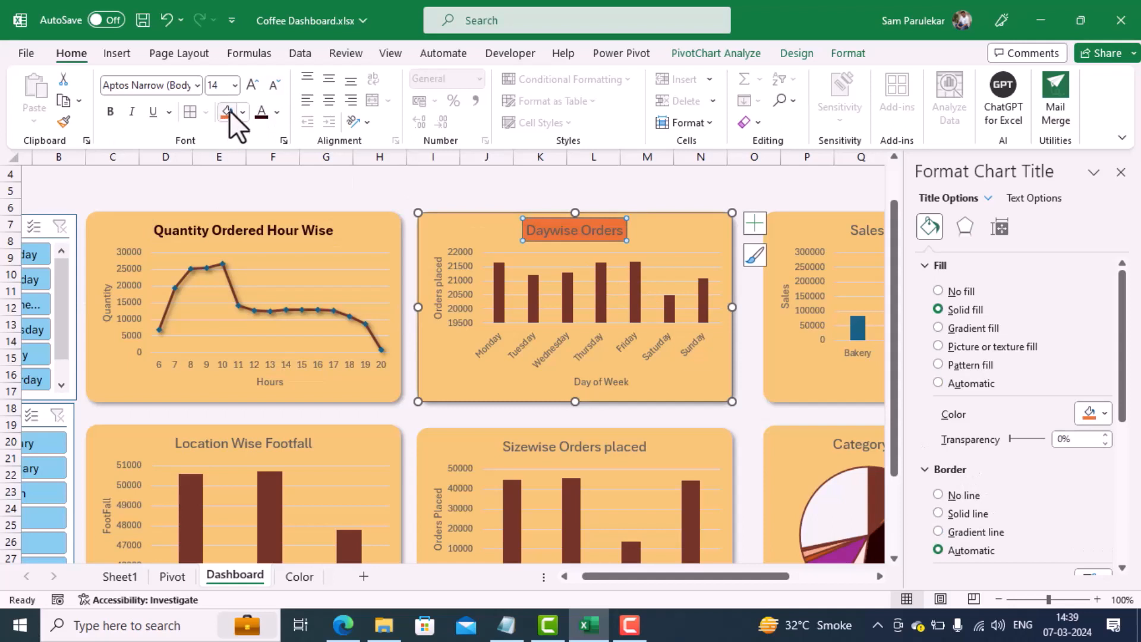
key(ctrl+z)
click(261, 112)
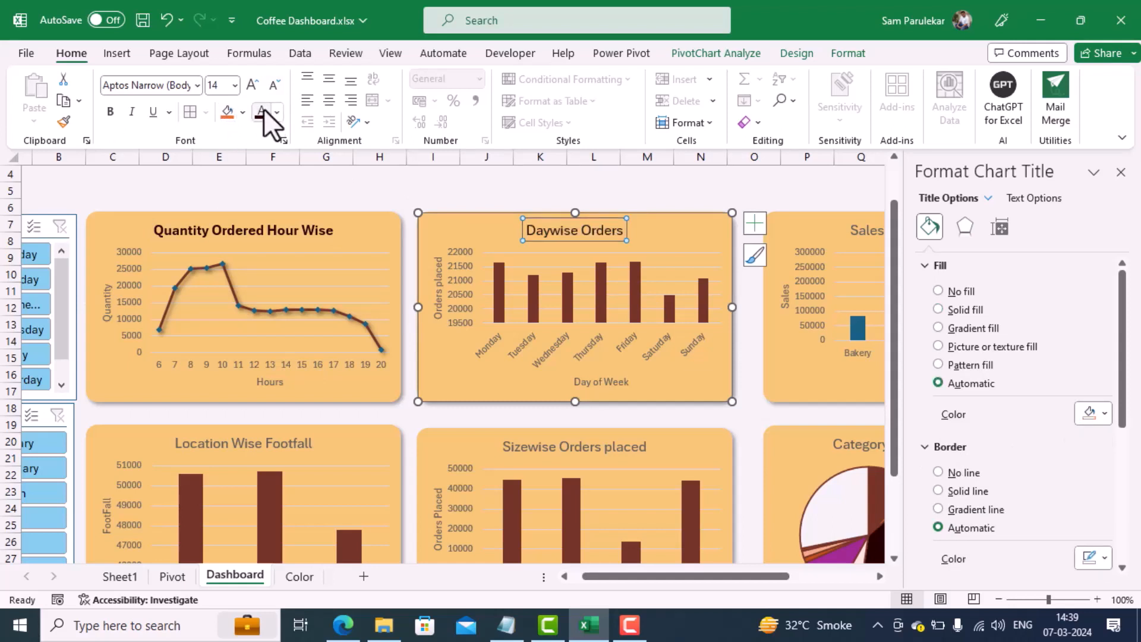
click(108, 111)
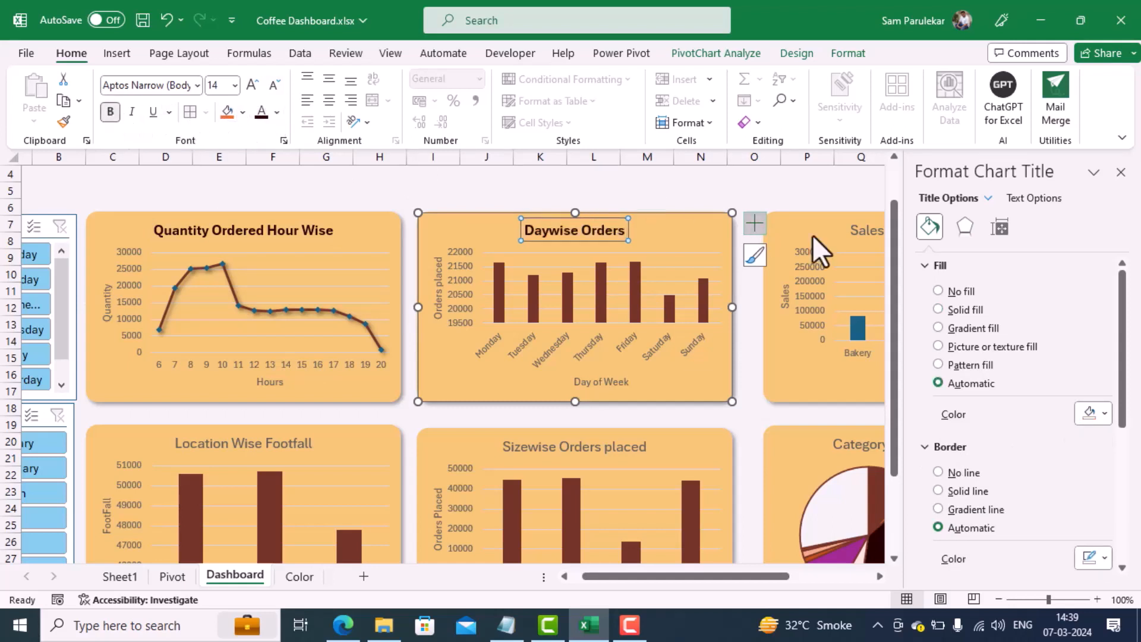
Step: Make the Sales of Top 5 Products chart title bold and near-black
click(864, 236)
click(110, 113)
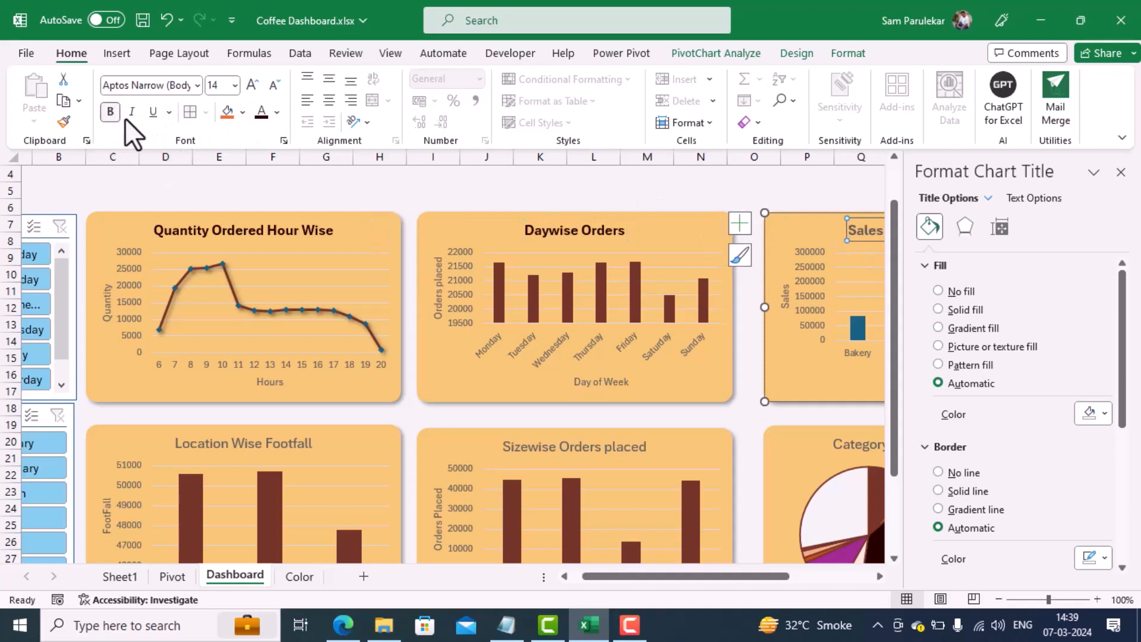
click(262, 113)
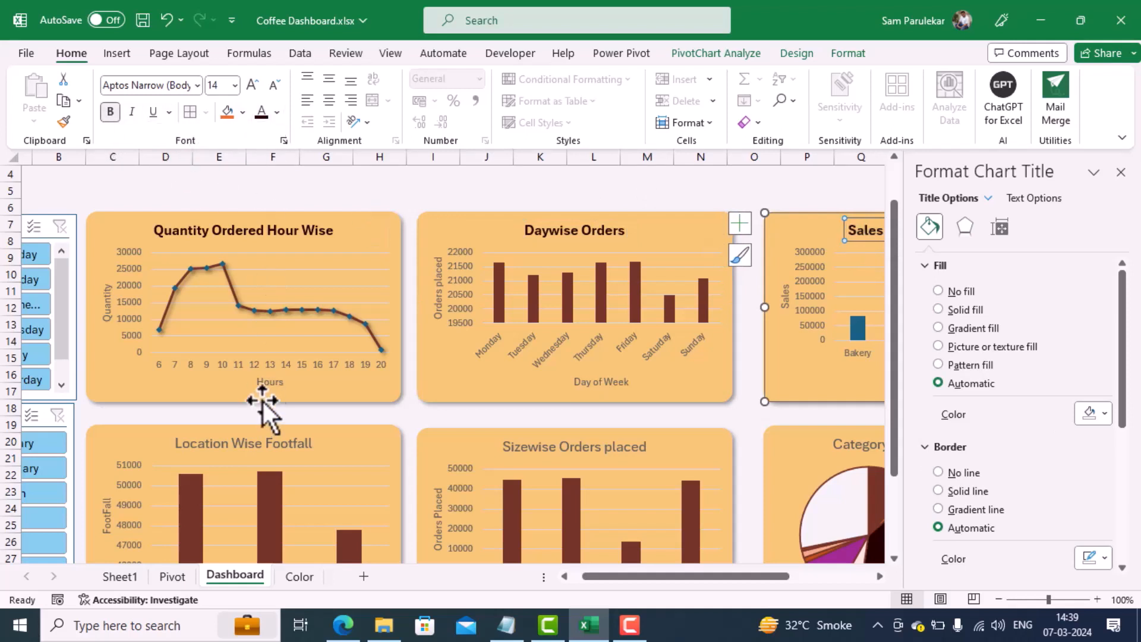
Step: Make the Location Wise Footfall and Sizewise Orders placed chart titles bold and near-black
click(251, 445)
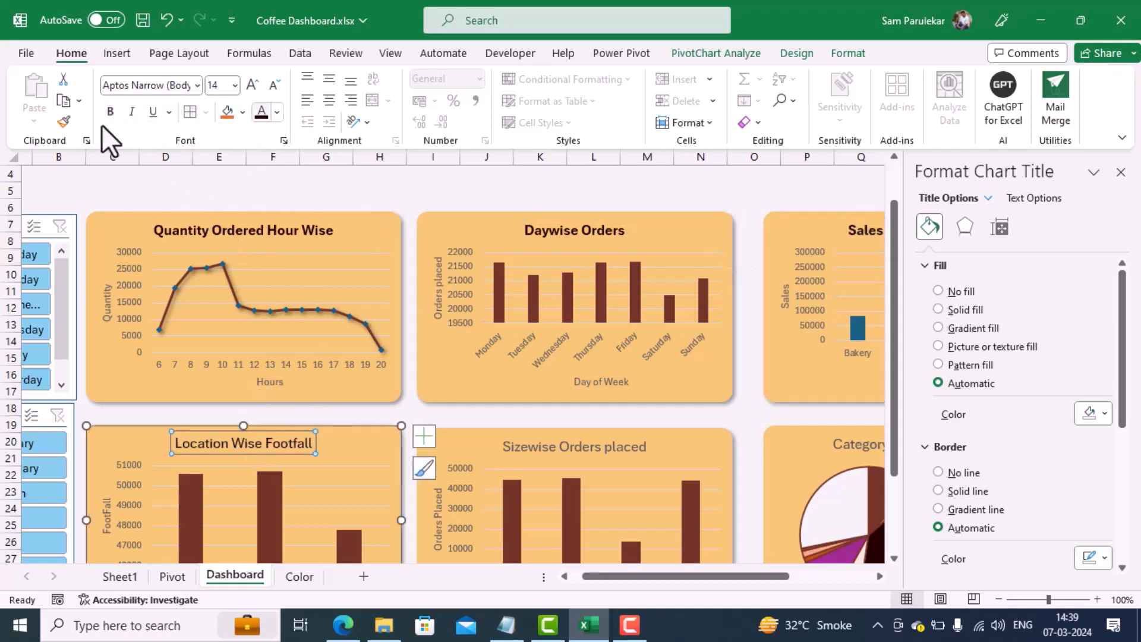
click(110, 112)
click(594, 447)
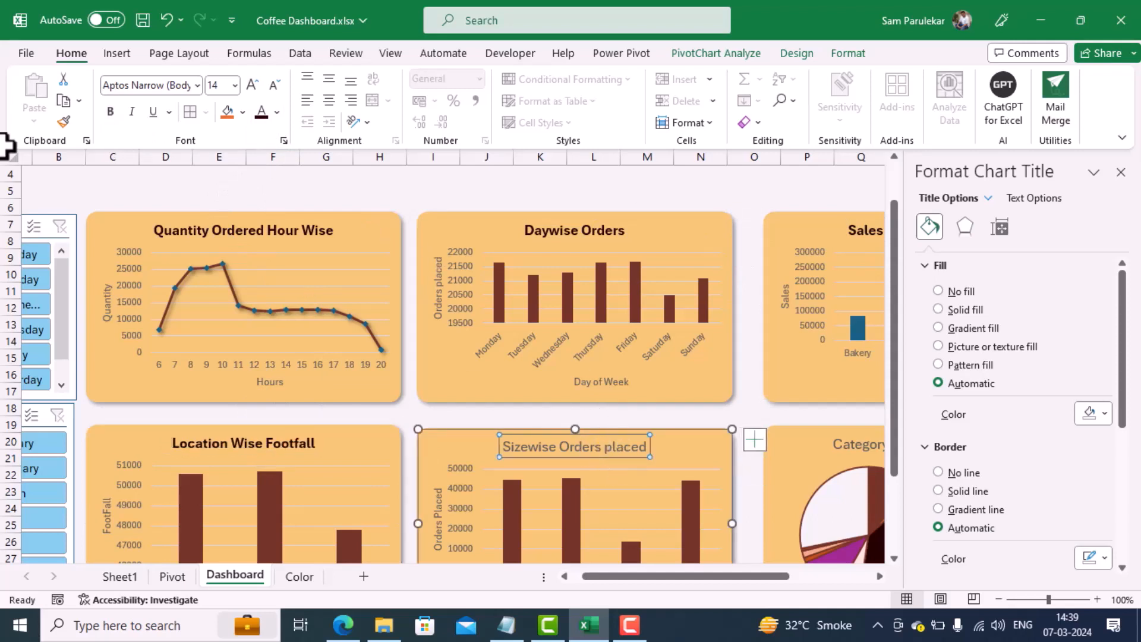
click(256, 110)
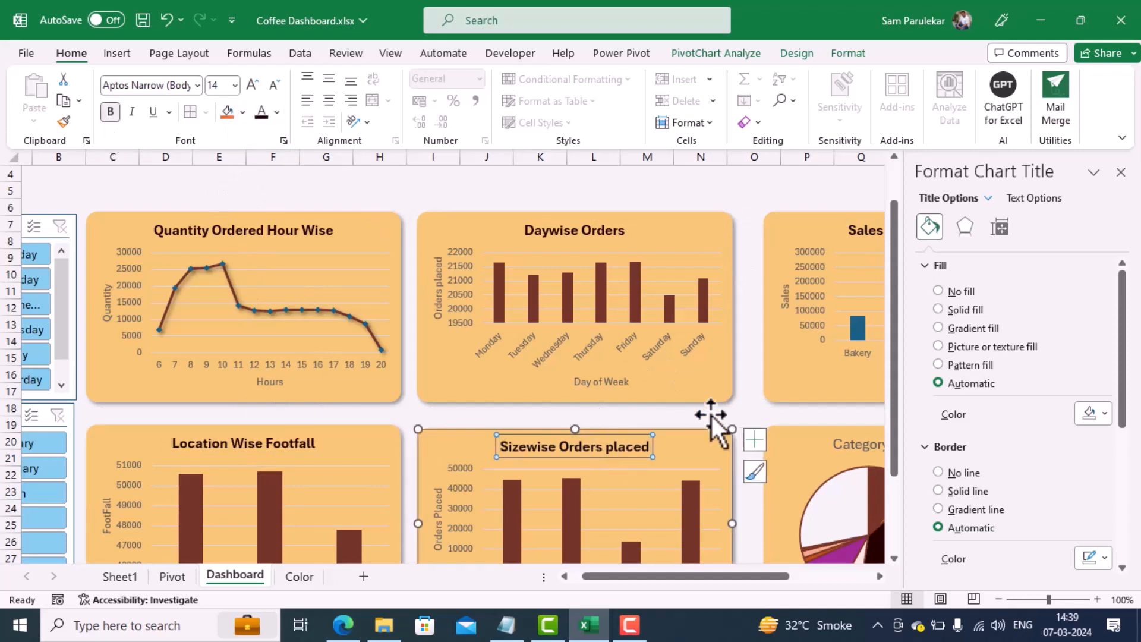
Step: Make the Category Wise Product Sales chart title bold and near-black
click(855, 442)
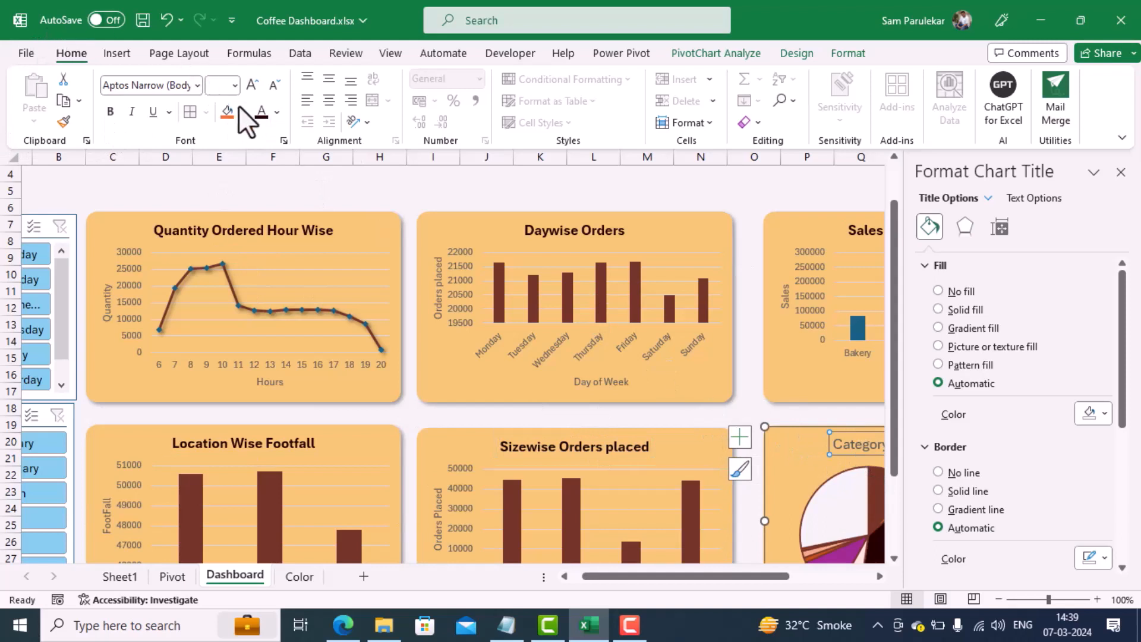
click(262, 112)
click(110, 111)
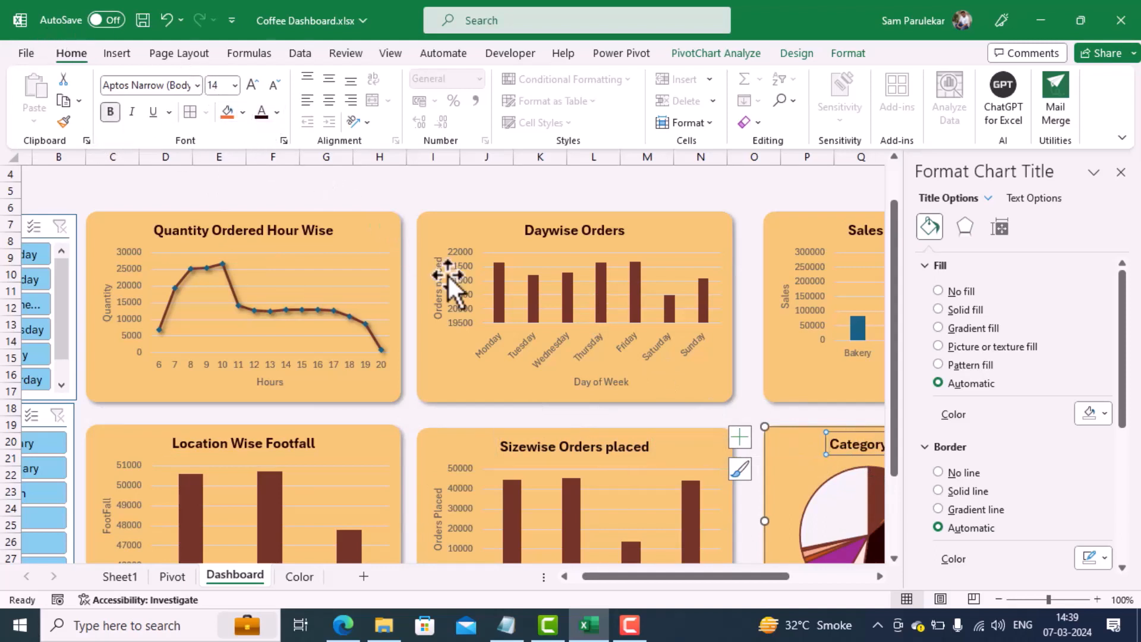
Step: Make the Hours and Quantity axis titles of the Quantity Ordered Hour Wise chart bold and near-black
click(269, 385)
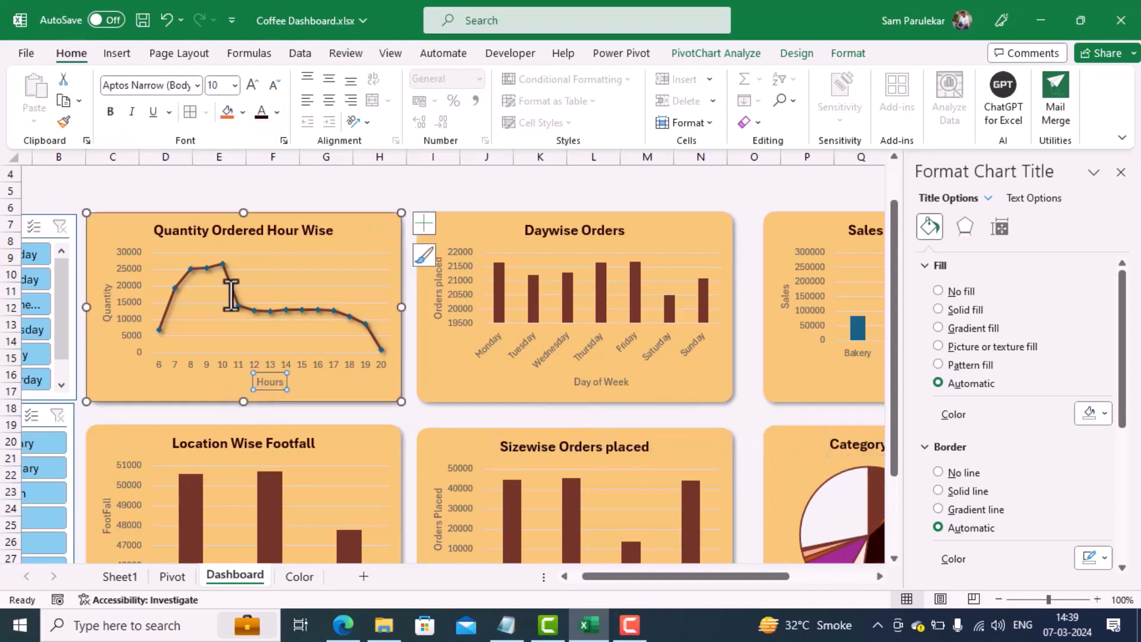
click(261, 116)
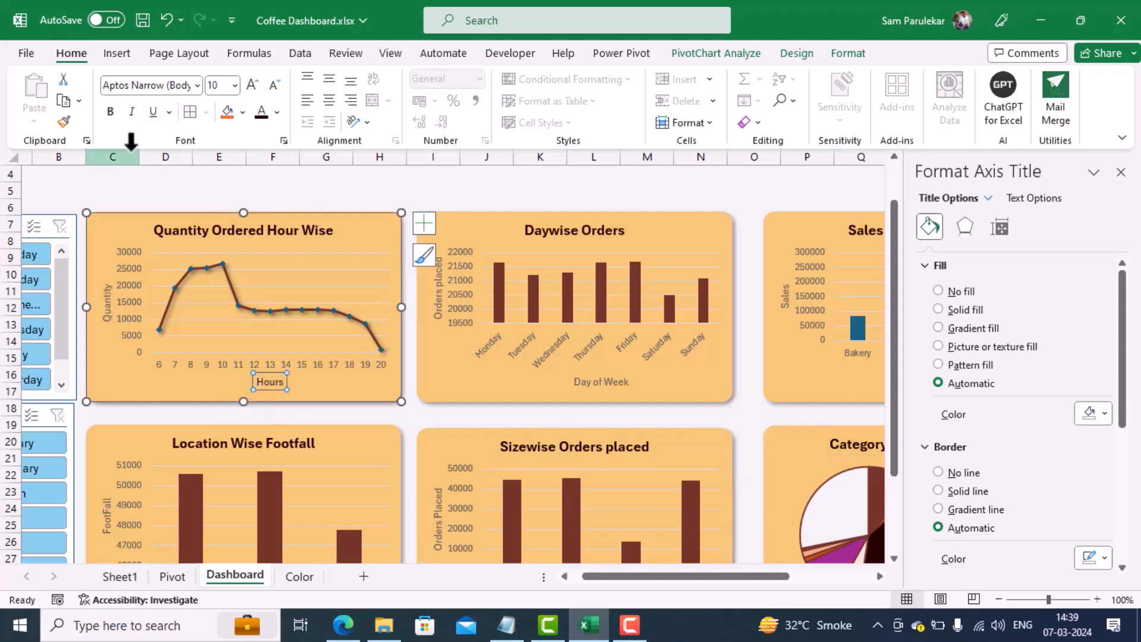
click(108, 113)
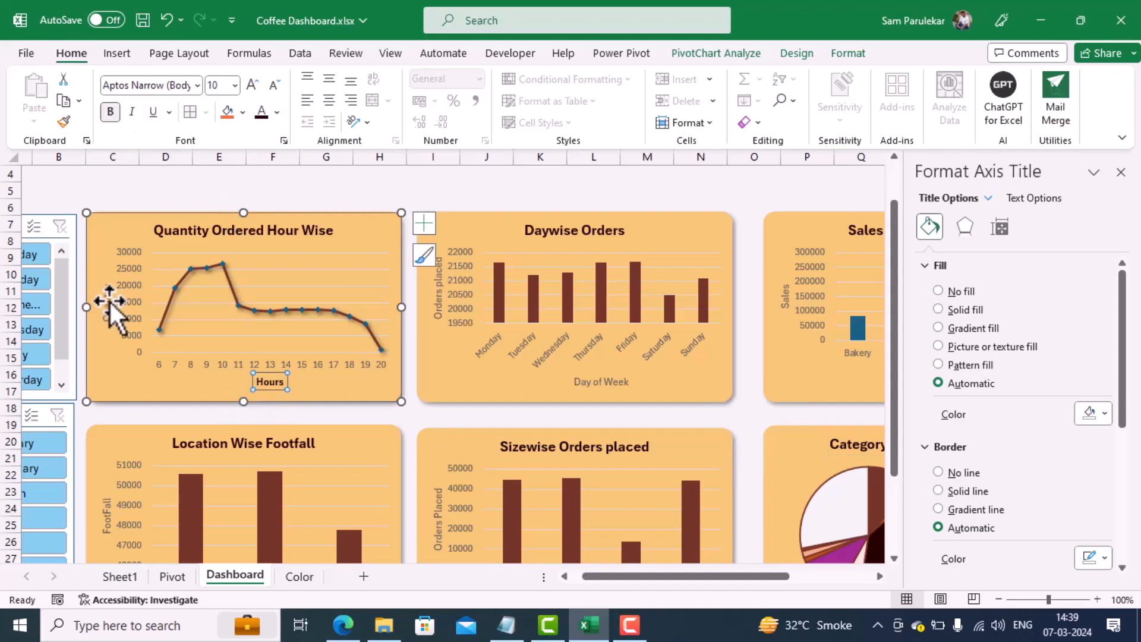
click(108, 300)
click(113, 114)
click(256, 114)
Step: Make the Orders placed and Day of Week axis titles of the Daywise Orders chart bold and near-black, and close the formatting pane
click(436, 304)
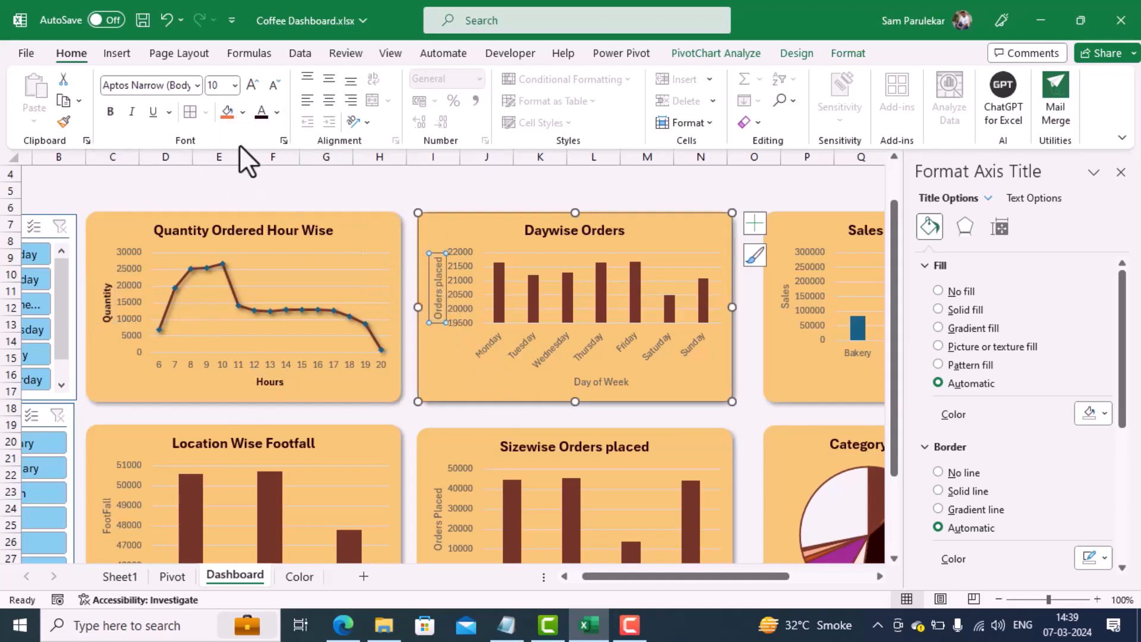
click(110, 111)
click(612, 381)
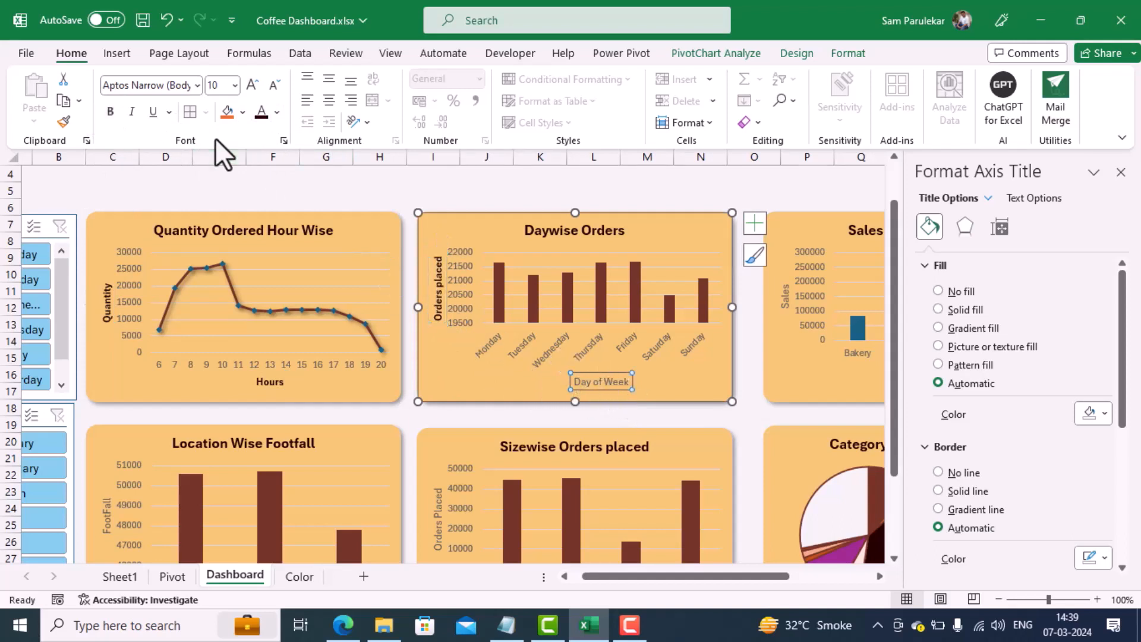
click(108, 111)
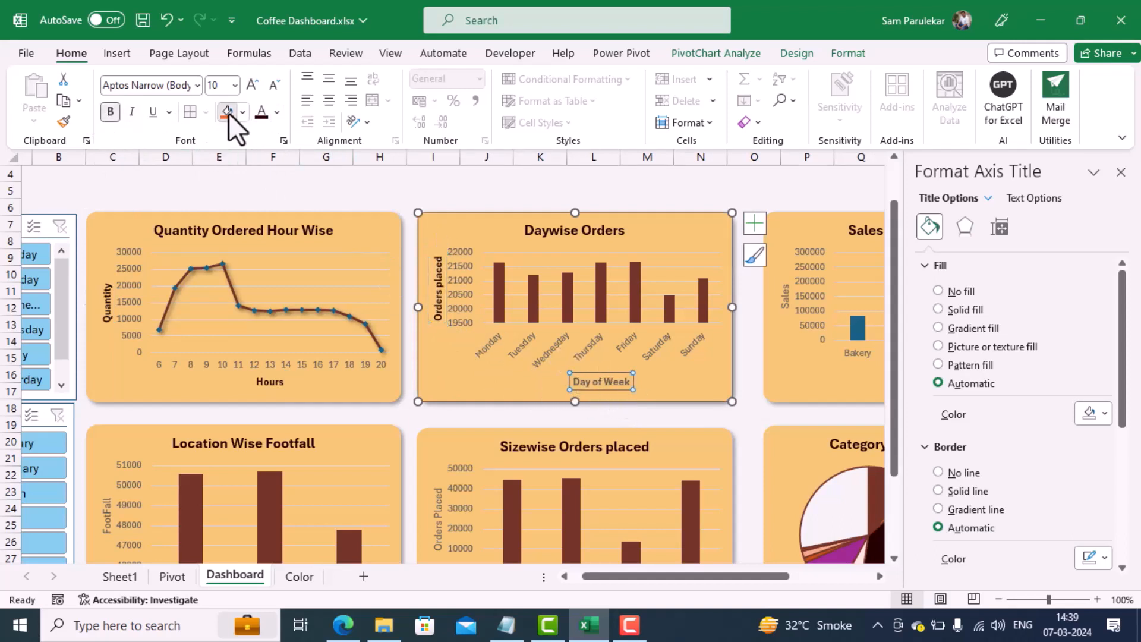
click(227, 111)
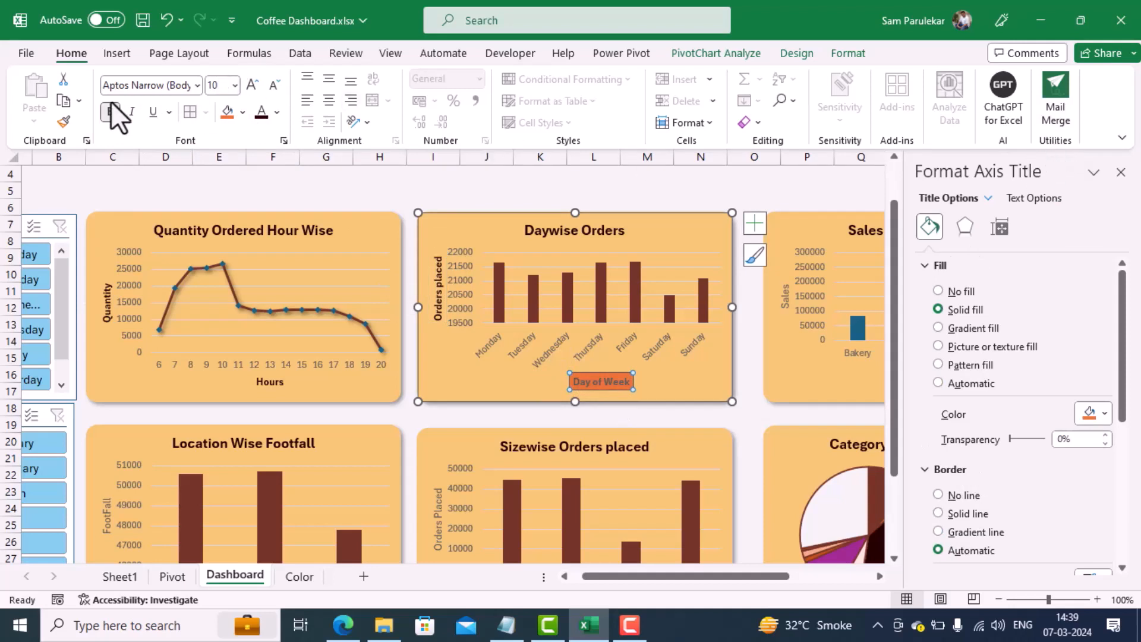
key(ctrl+z)
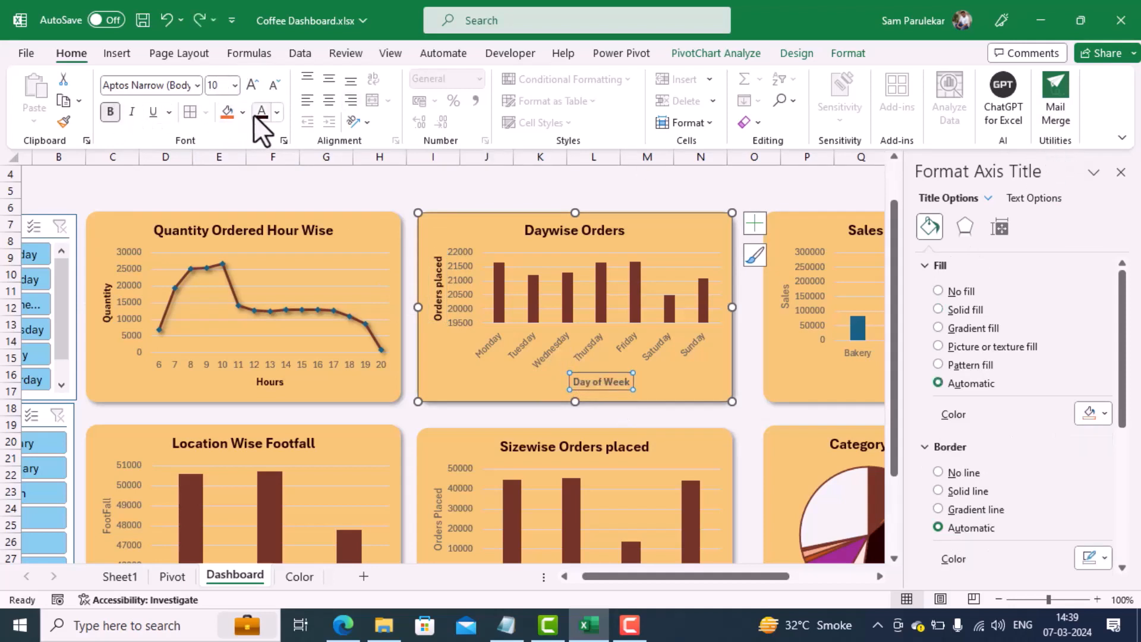
click(1121, 172)
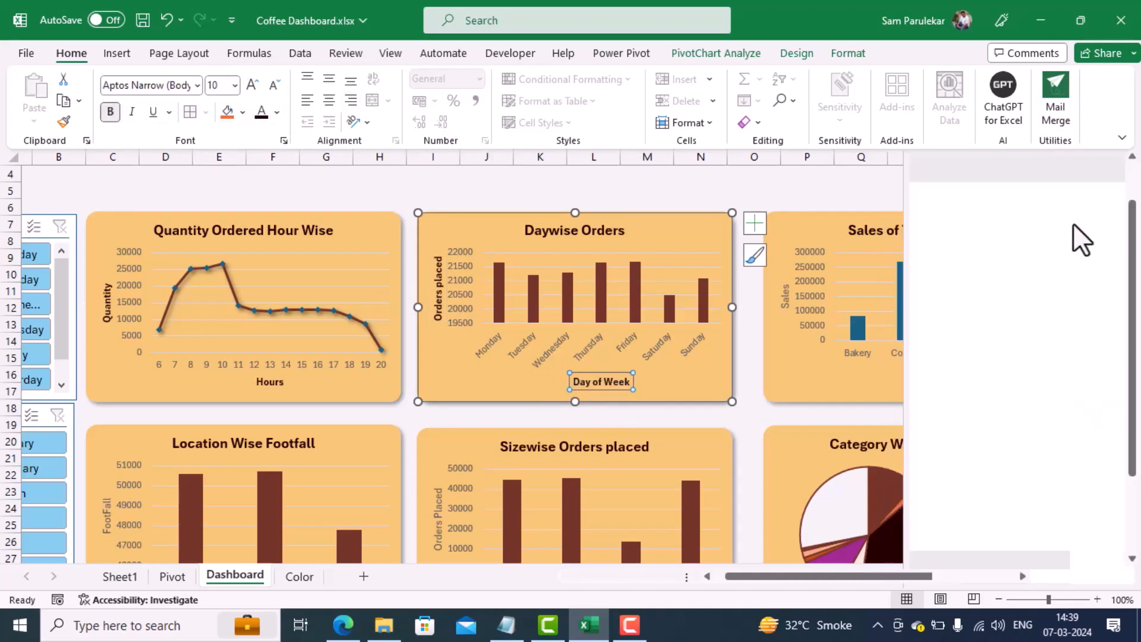
Step: Make the Products Category and Sales axis titles of the Sales of Top 5 Products chart bold and near-black
click(949, 380)
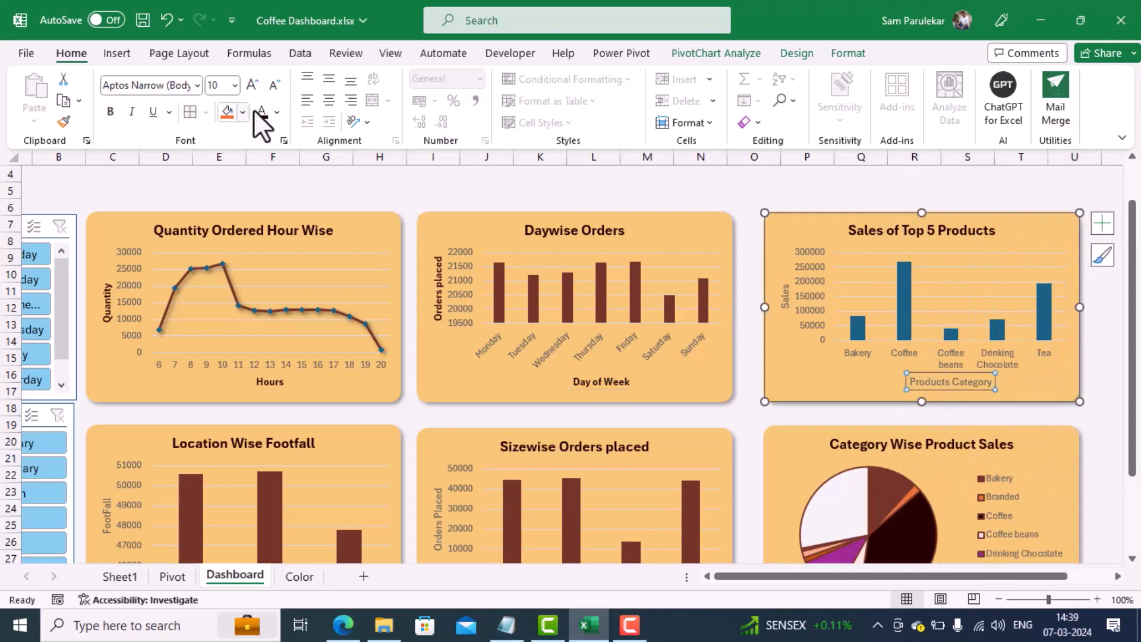
click(109, 111)
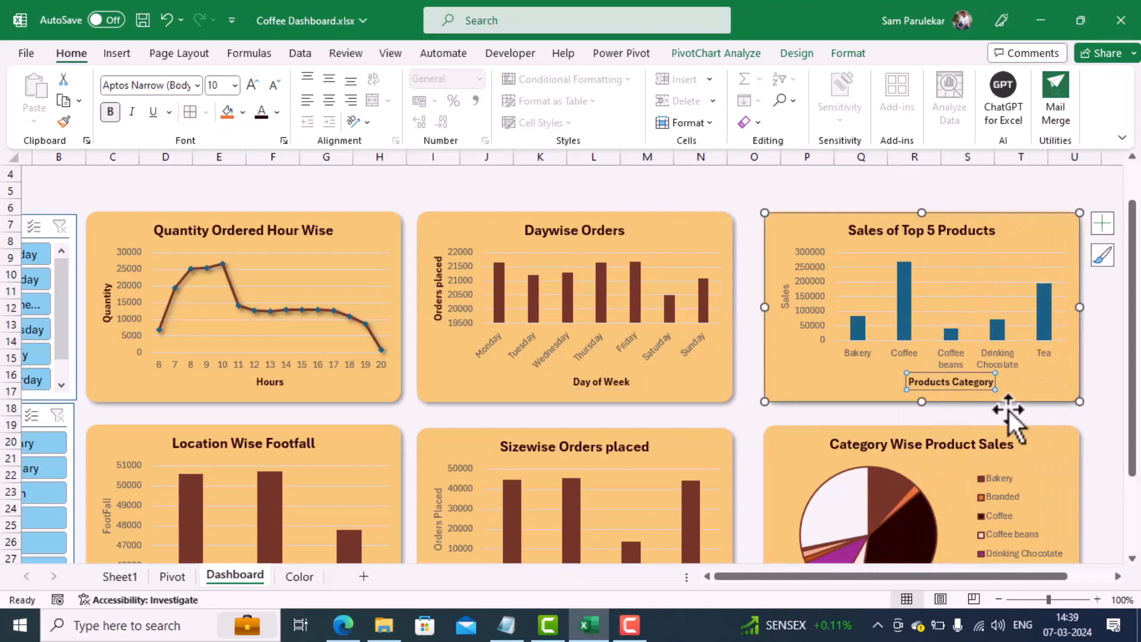
click(785, 301)
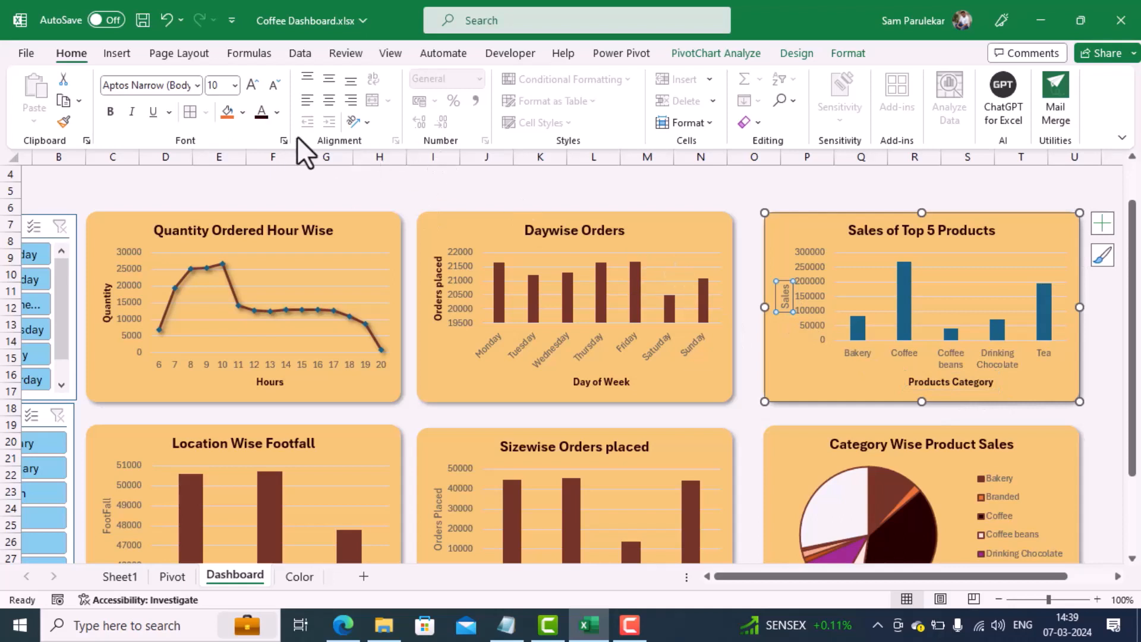
click(110, 112)
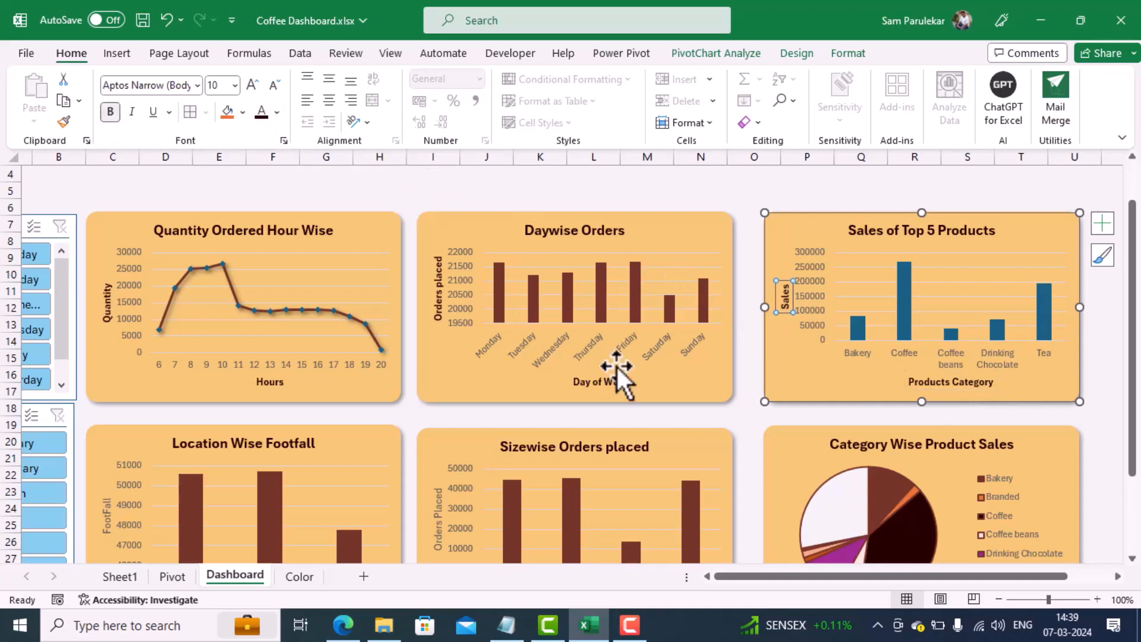
Step: Make the Sizes axis title and the Store Locations and FootFall axis titles of the lower bar charts bold and near-black
scroll(616, 373, down, 2)
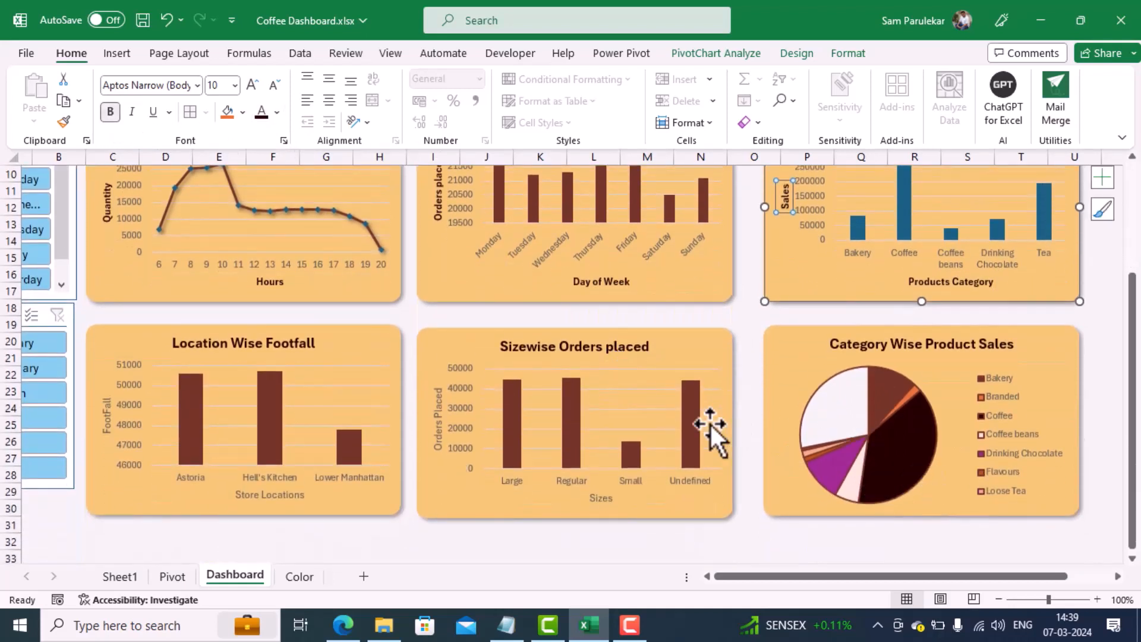
click(602, 500)
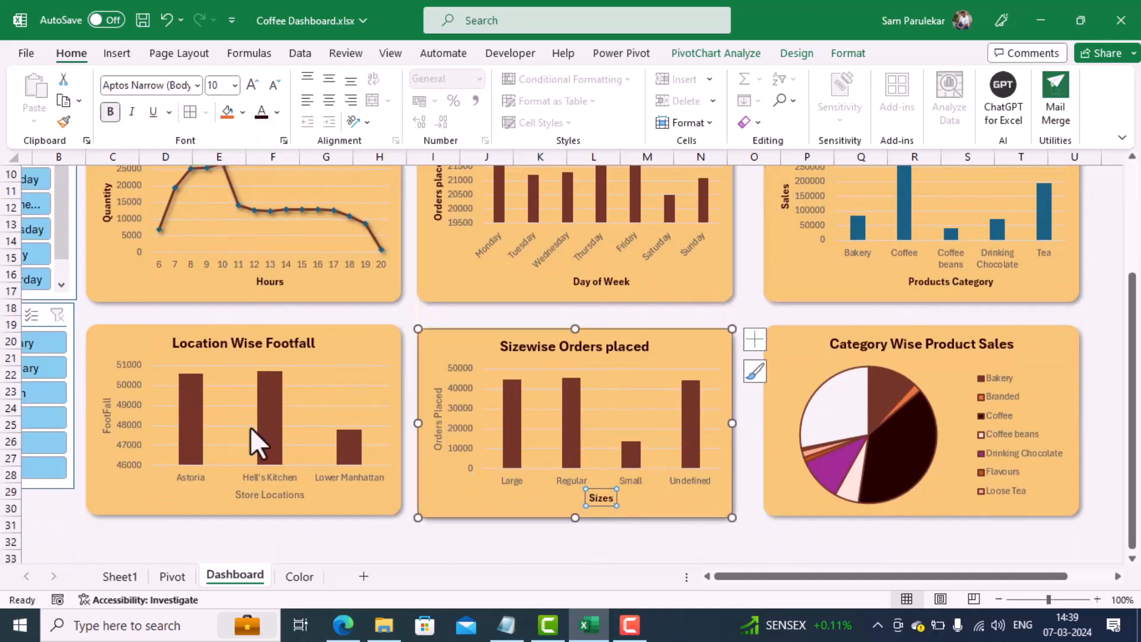
click(262, 495)
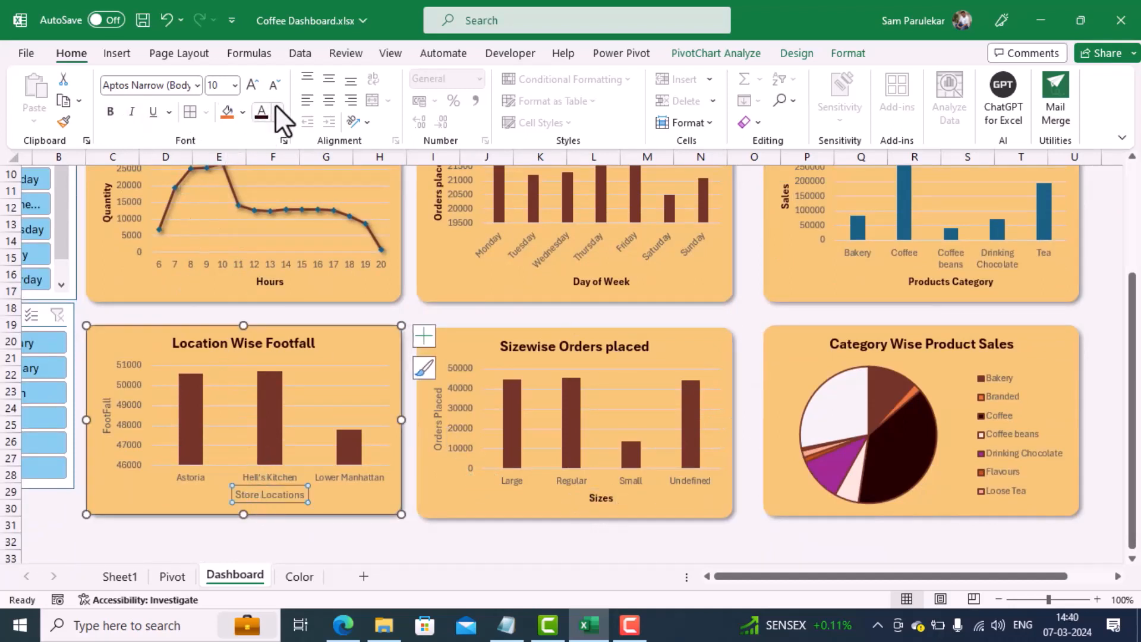
click(110, 114)
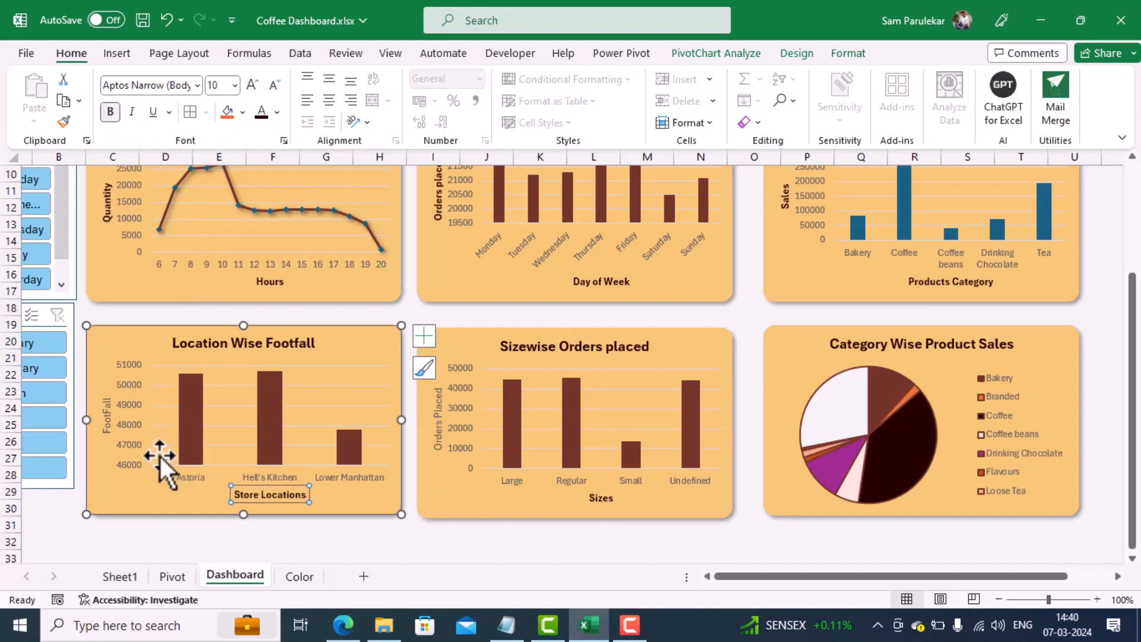
click(105, 428)
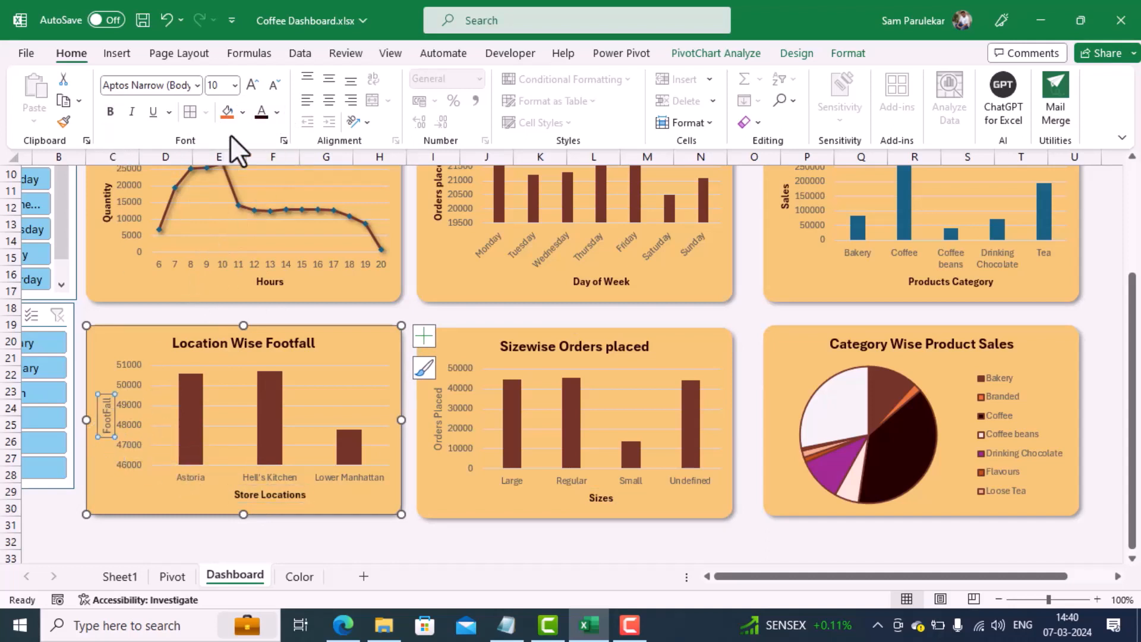
click(259, 116)
click(109, 107)
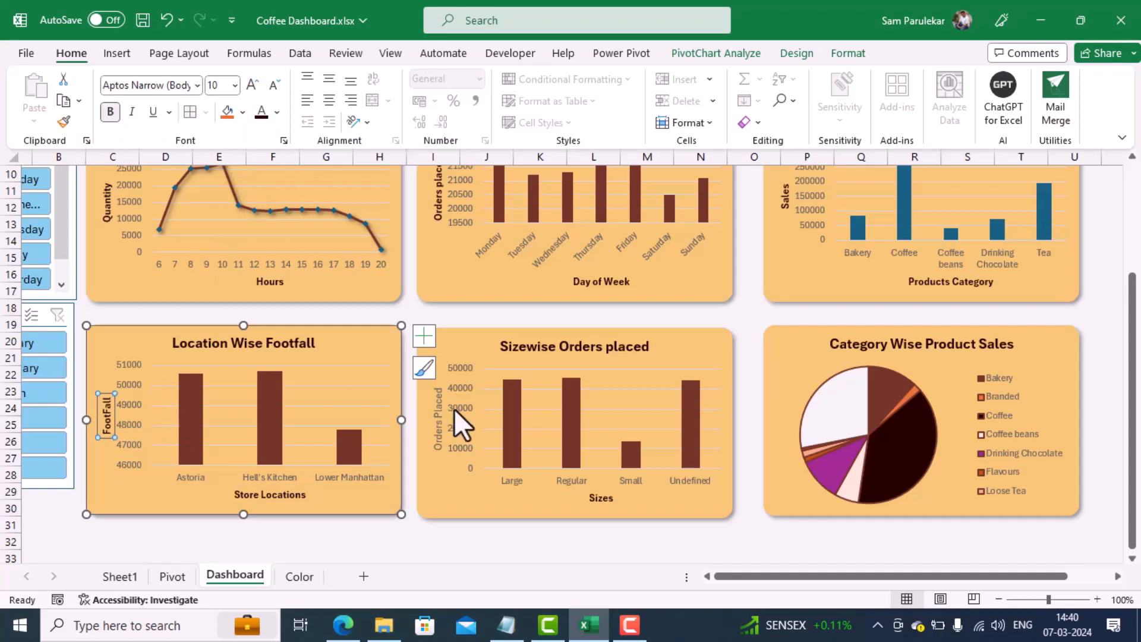
Step: Make the Orders Placed axis title of the Sizewise Orders placed chart bold and near-black, and deselect the chart
click(440, 412)
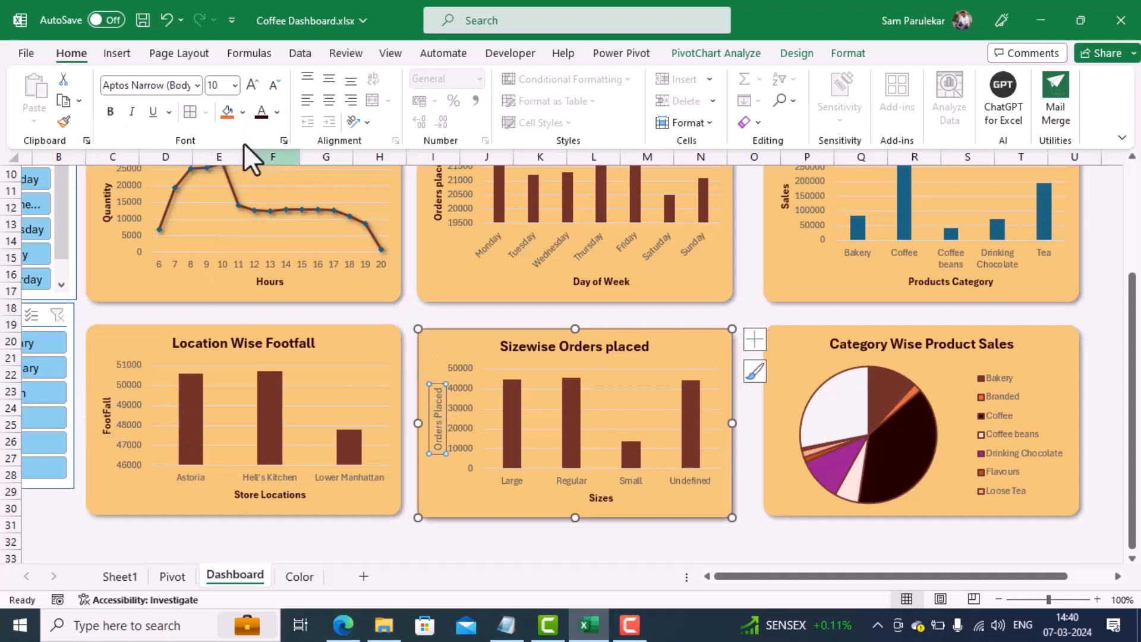
click(261, 112)
click(109, 108)
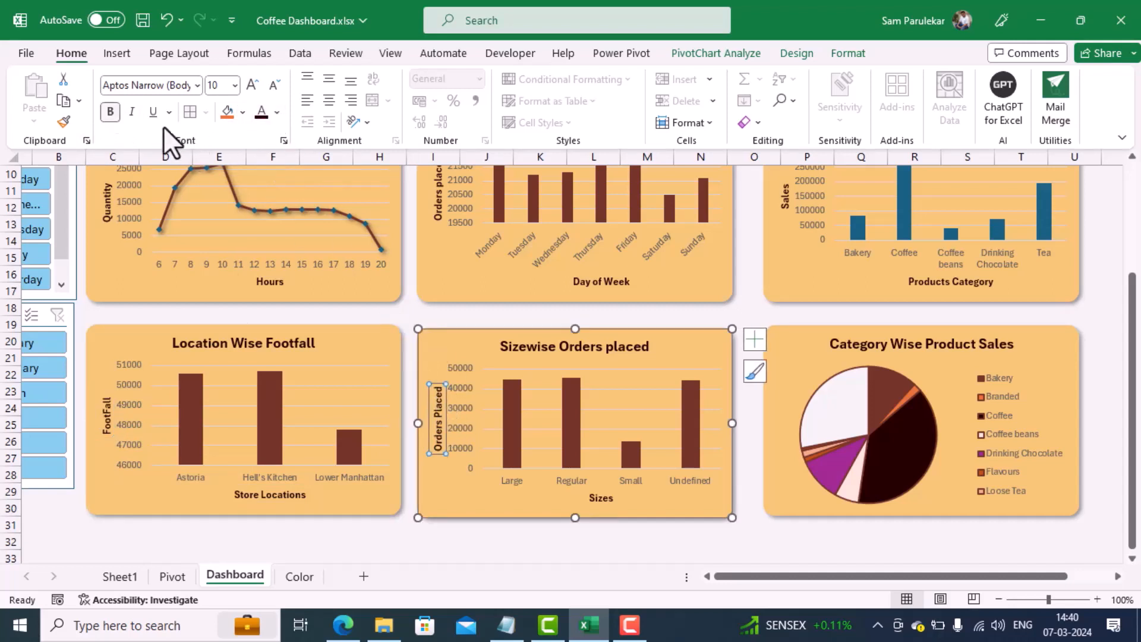
click(555, 538)
scroll(559, 541, up, 3)
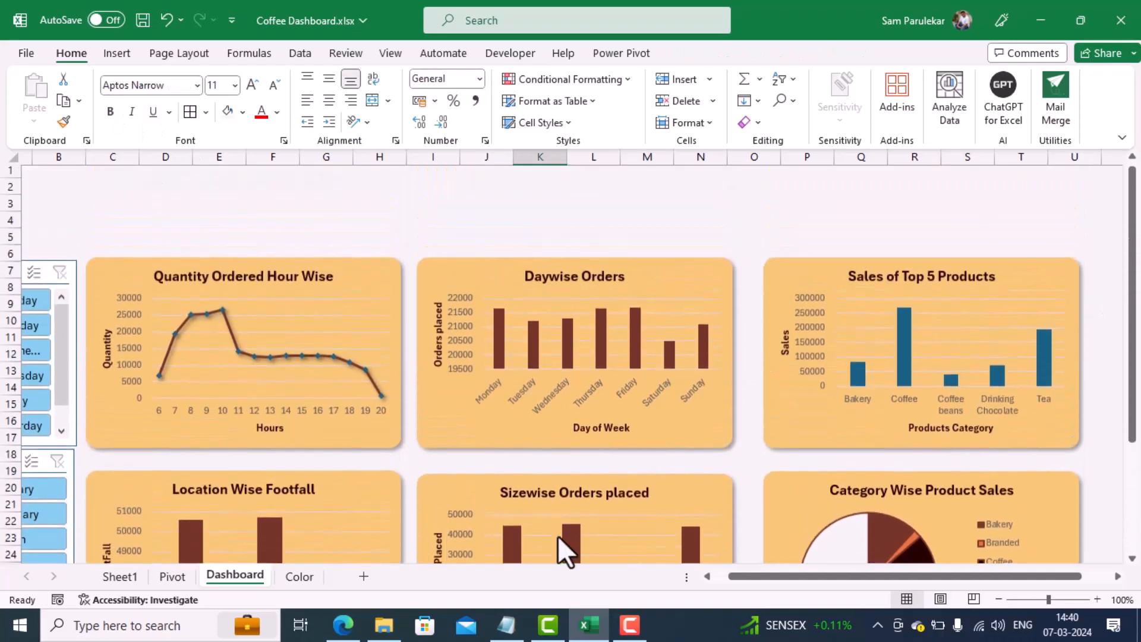
scroll(560, 539, down, 1)
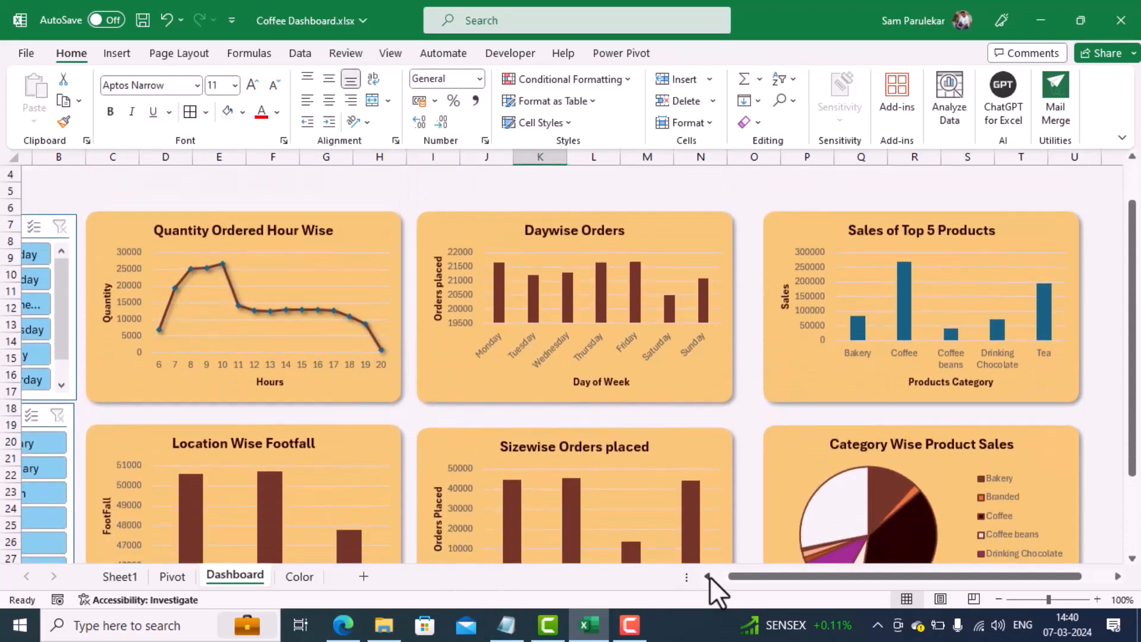
Step: Apply the dark orange slicer style to the Day Name slicer
drag(739, 575, 698, 566)
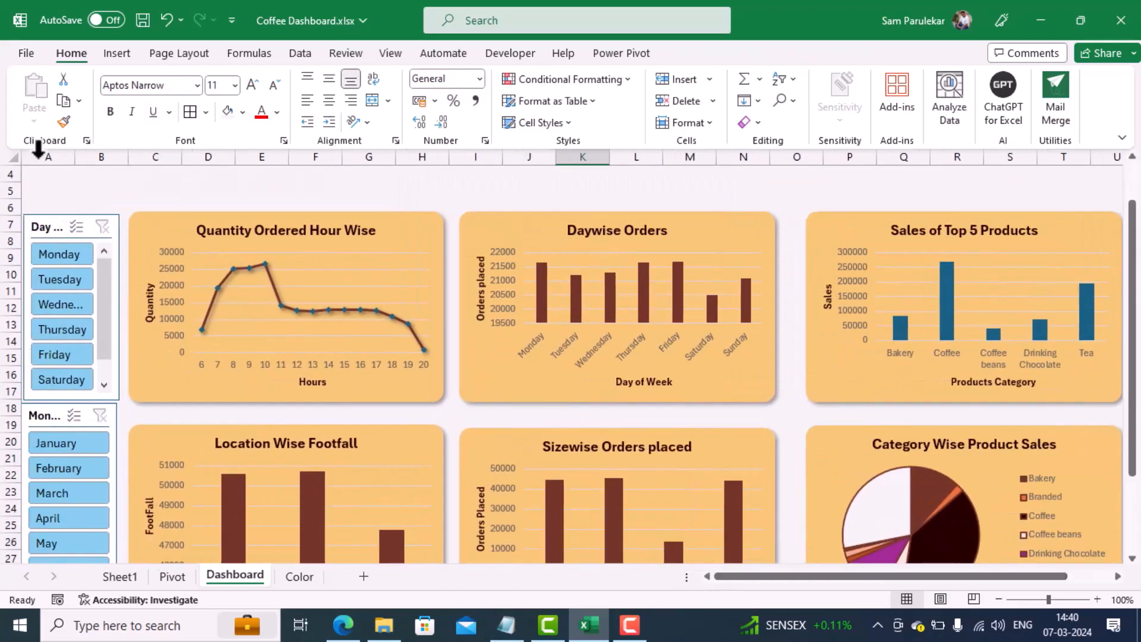
click(46, 223)
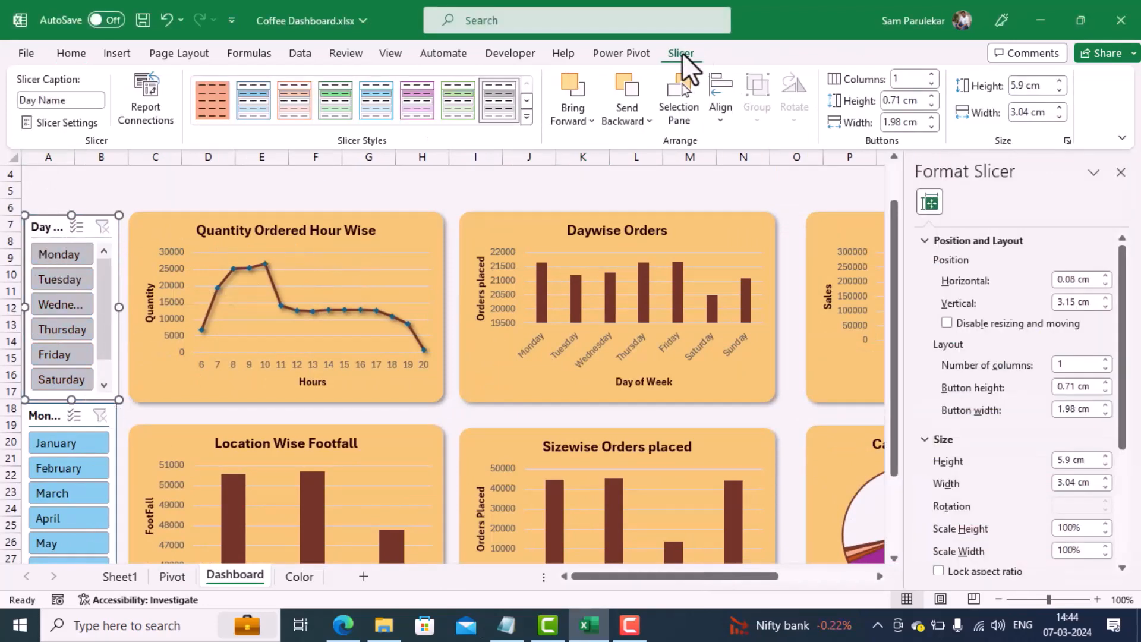
click(527, 117)
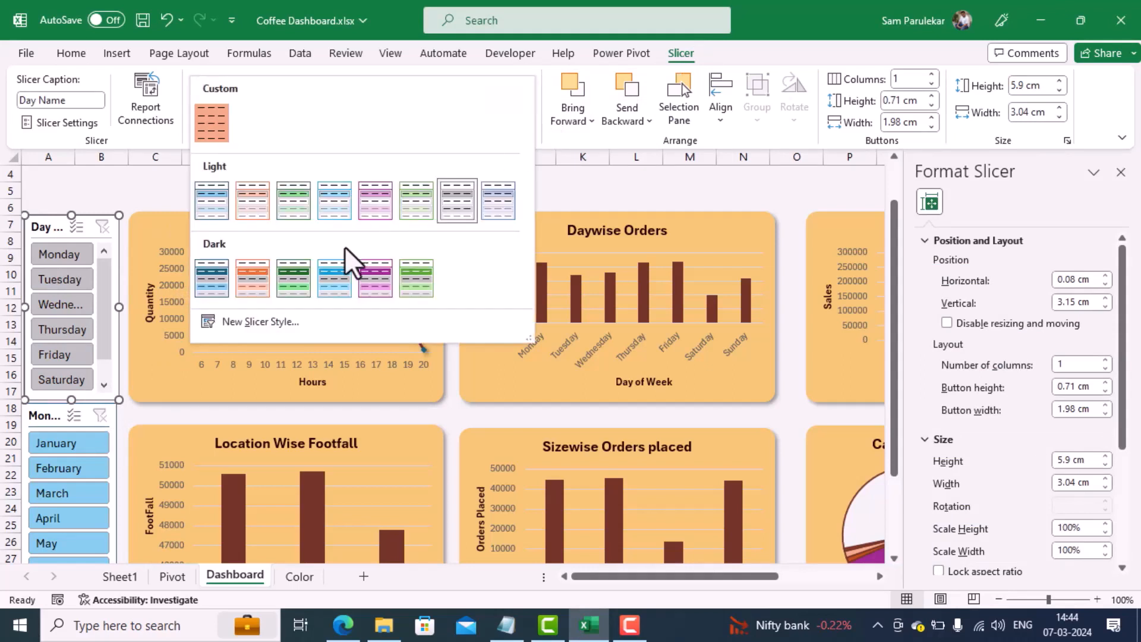
click(257, 280)
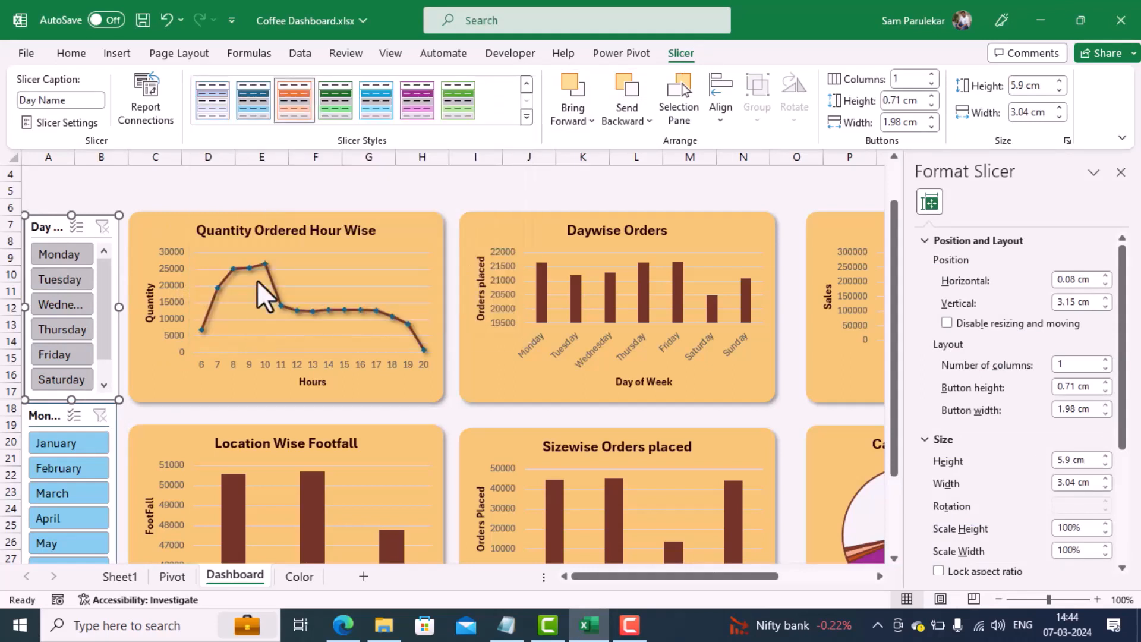
Step: Apply the same dark orange slicer style to the Month Name slicer and close the formatting pane
click(51, 419)
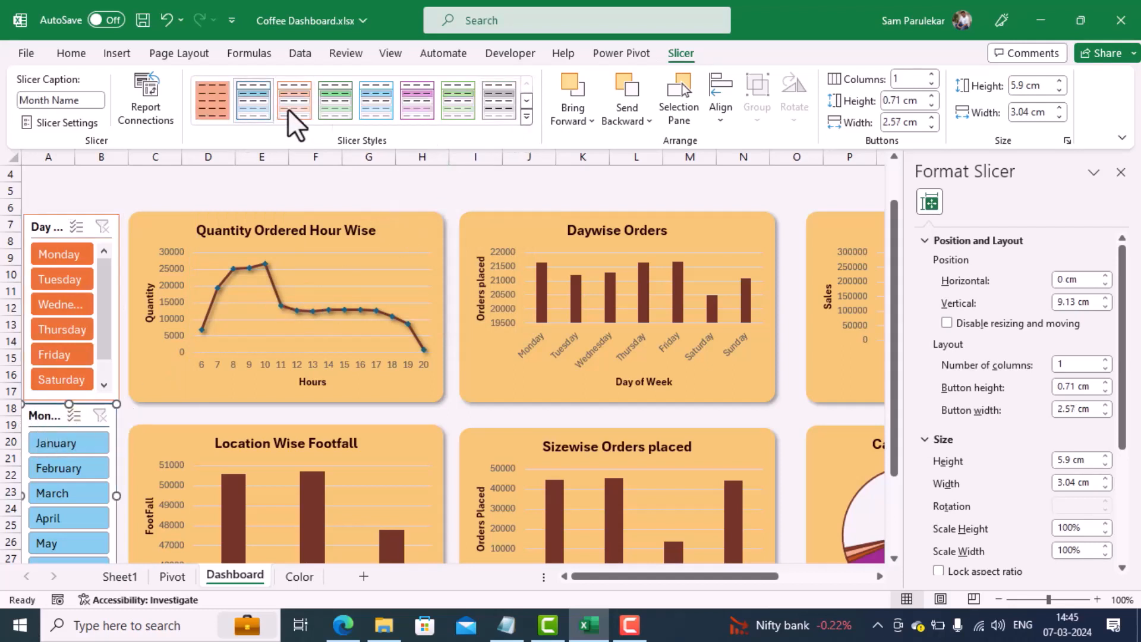
click(527, 117)
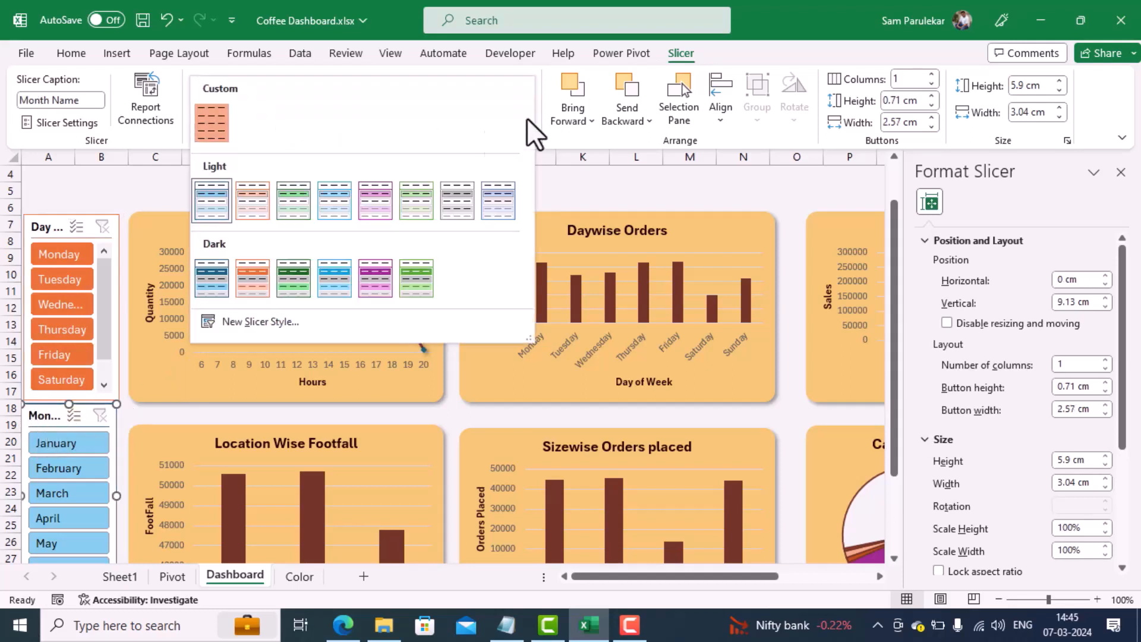
click(246, 287)
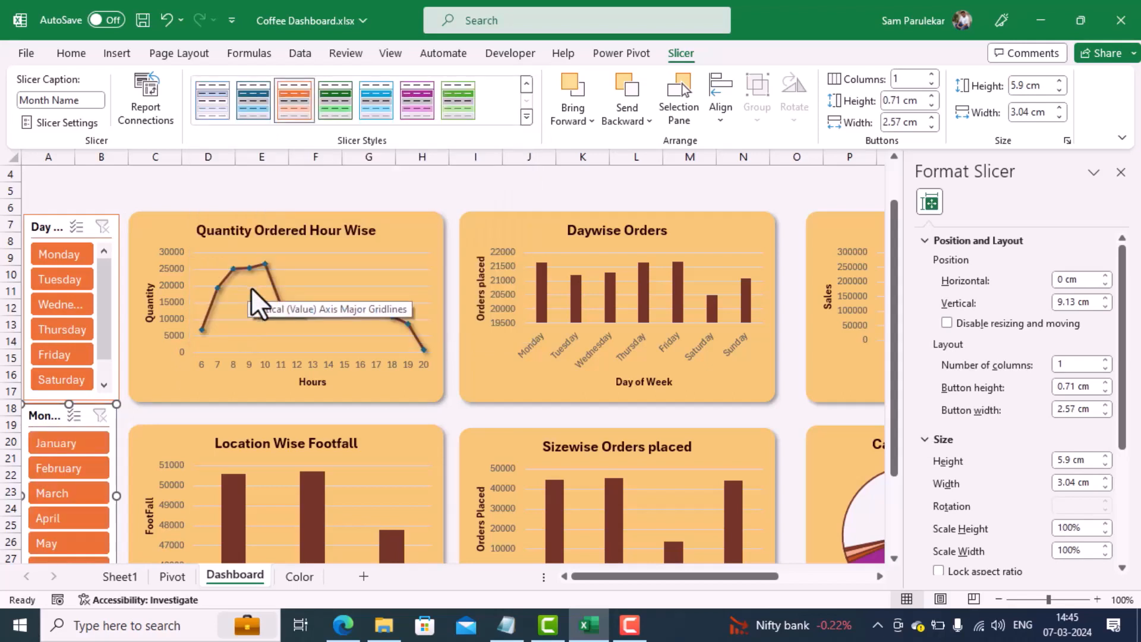
click(1120, 172)
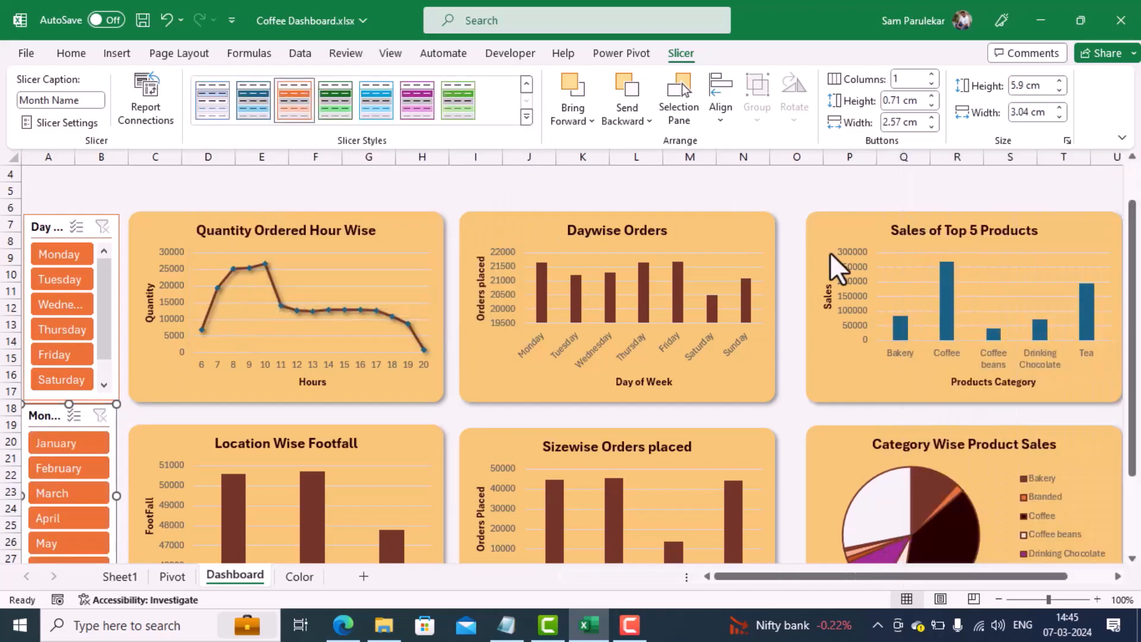
Step: Test the slicers by filtering the dashboard to Monday and January, and clear the filters
click(45, 253)
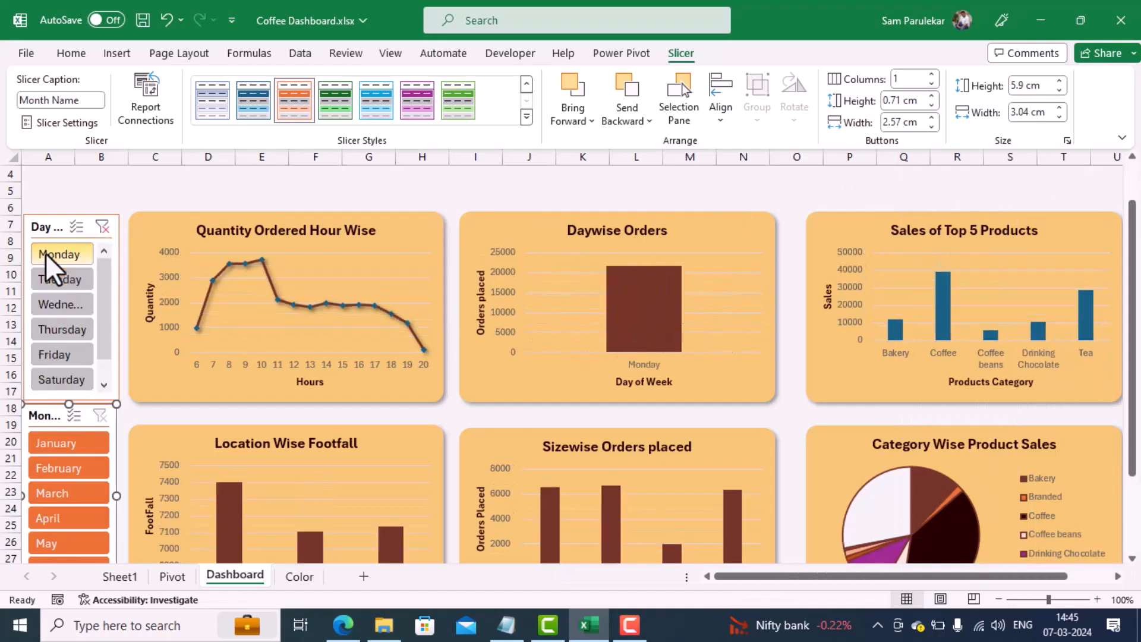
click(78, 443)
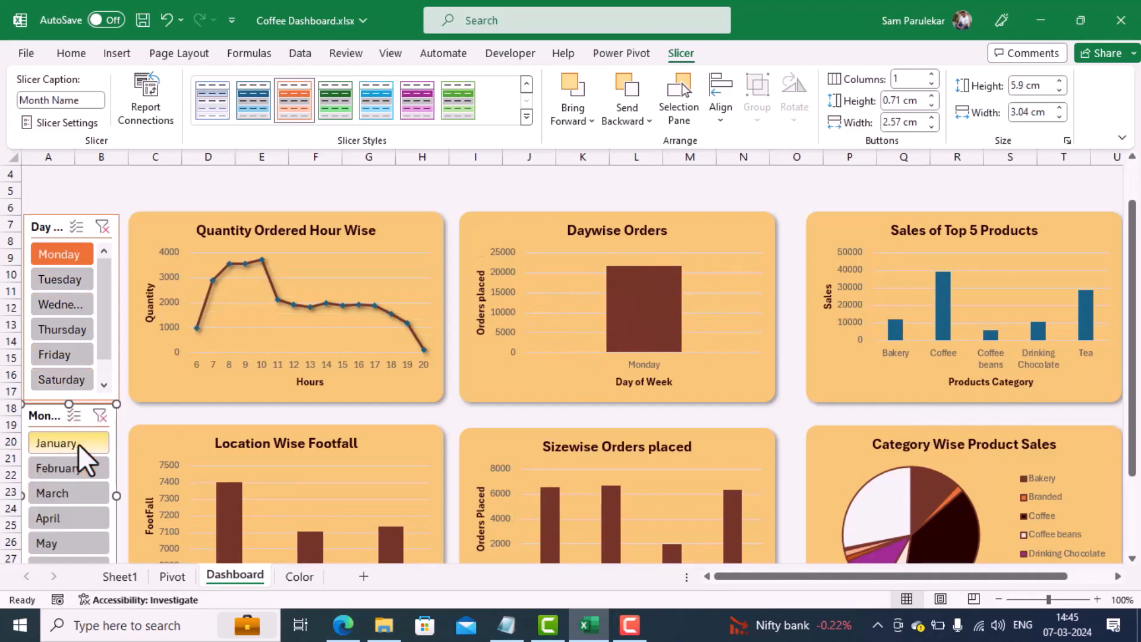
click(103, 225)
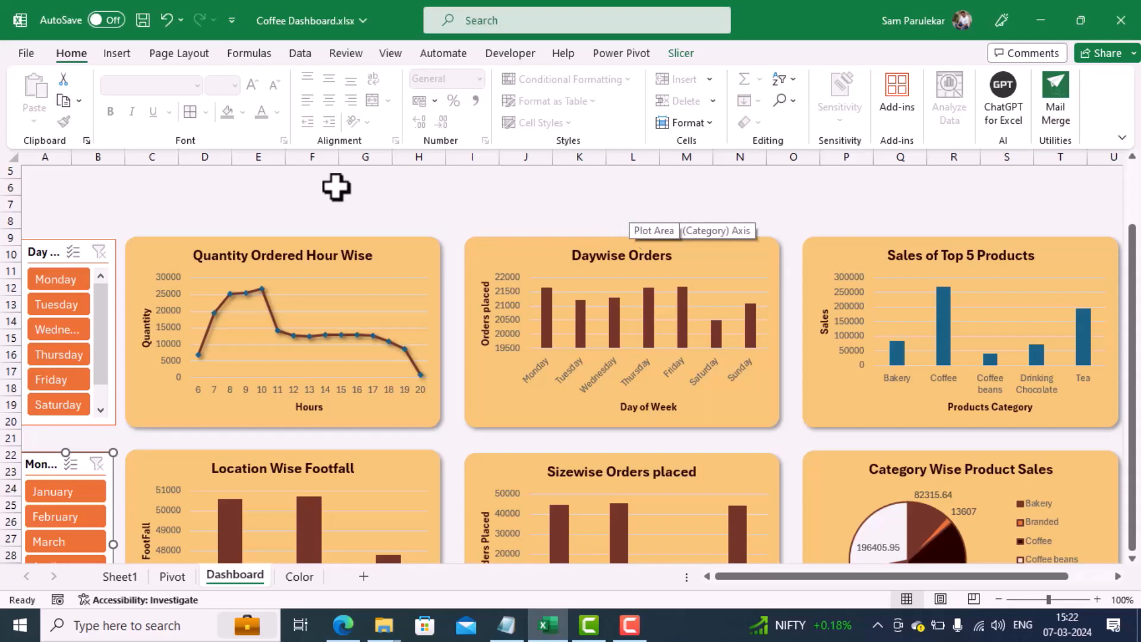
Step: Create a new Power Pivot measure in the Transactions table and name it Sales
click(621, 55)
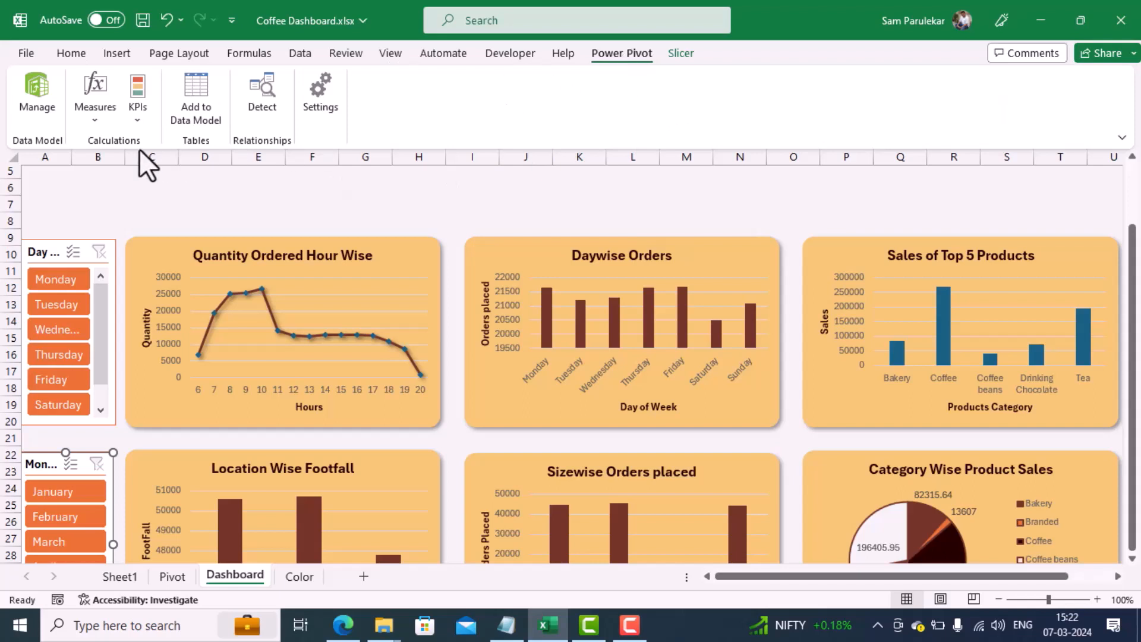
click(91, 111)
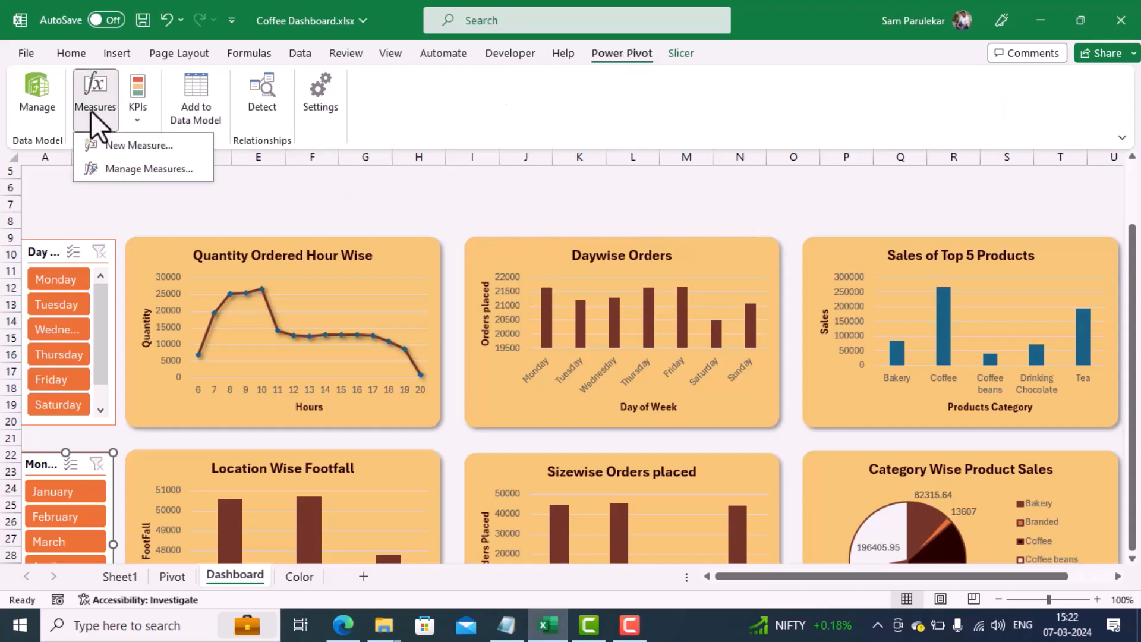
click(120, 147)
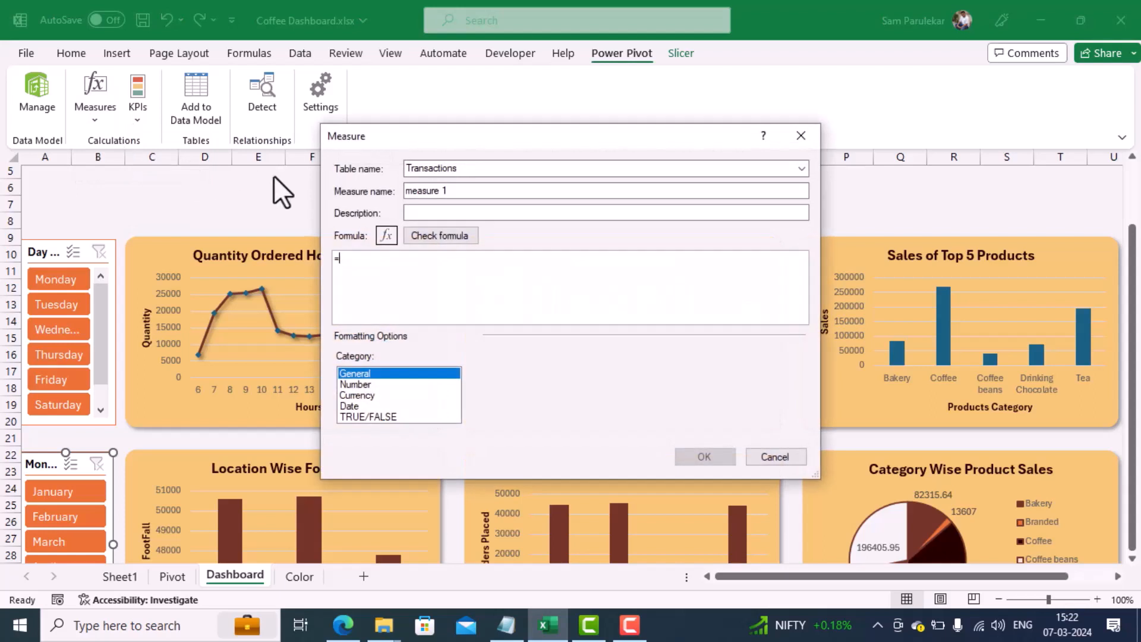
drag(458, 194, 282, 183)
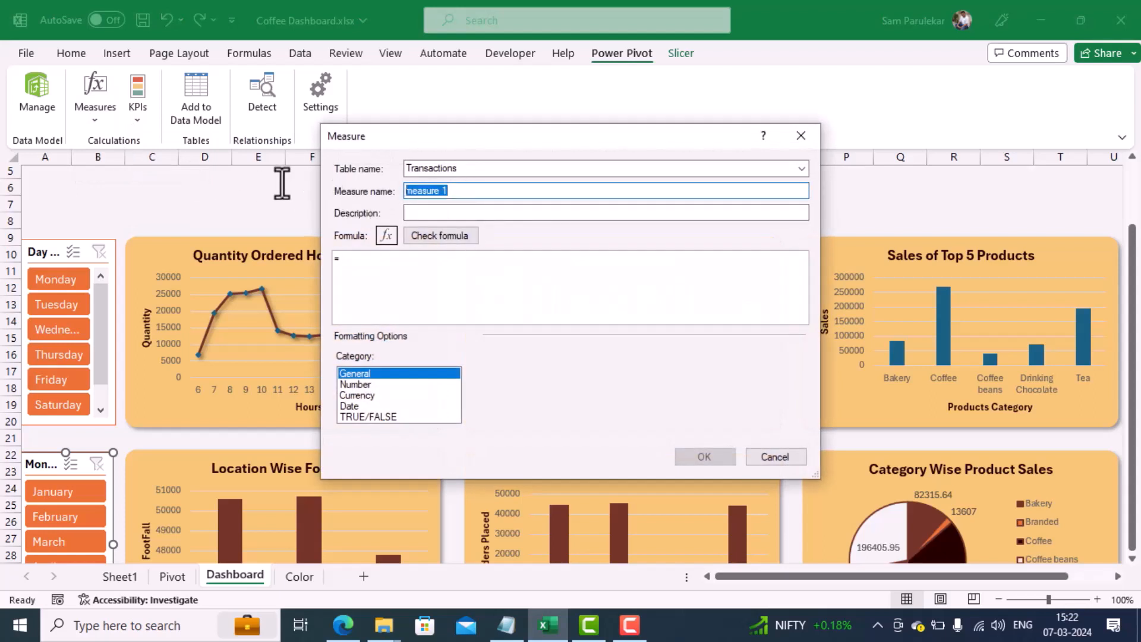
text(Sales)
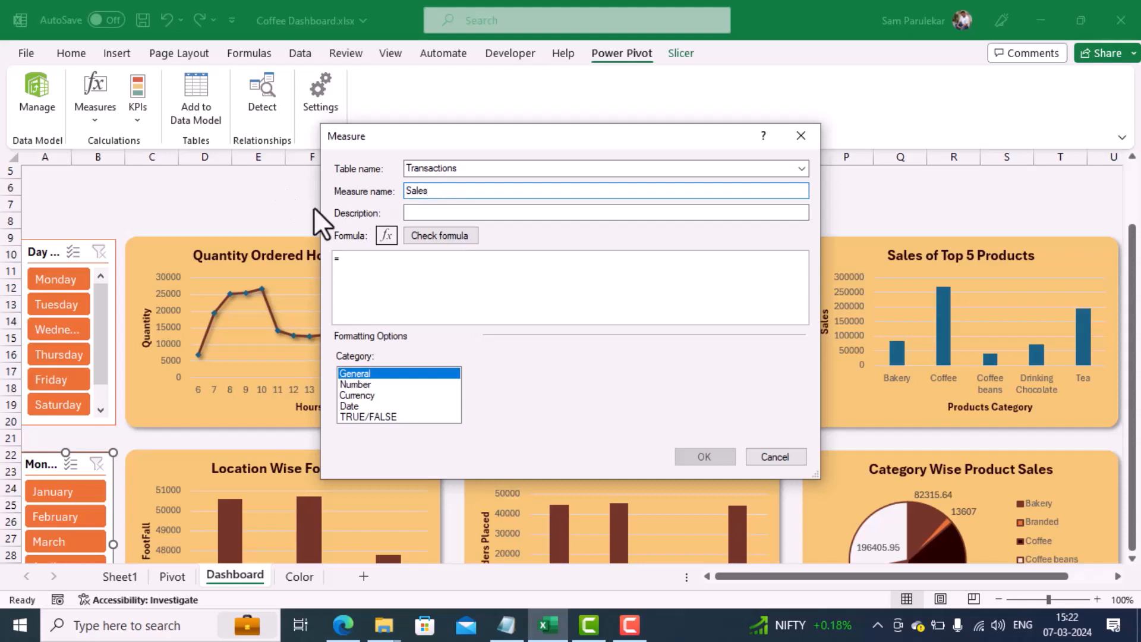
Step: Enter the formula =sum([Total Bill]) for the Sales measure and check it for errors
click(347, 259)
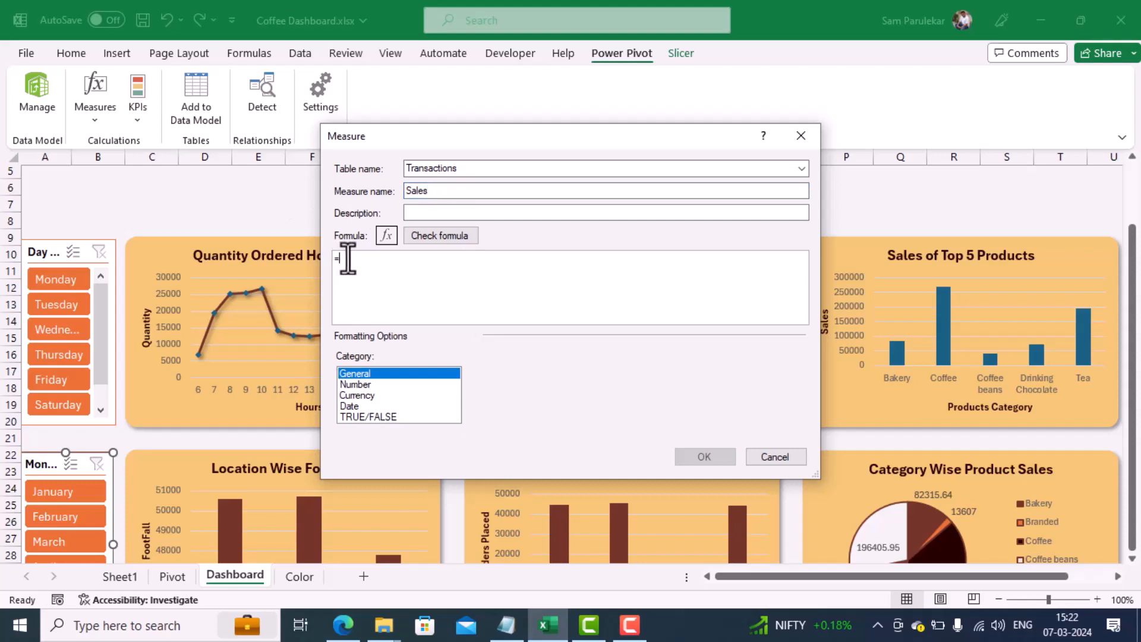
text(sum)
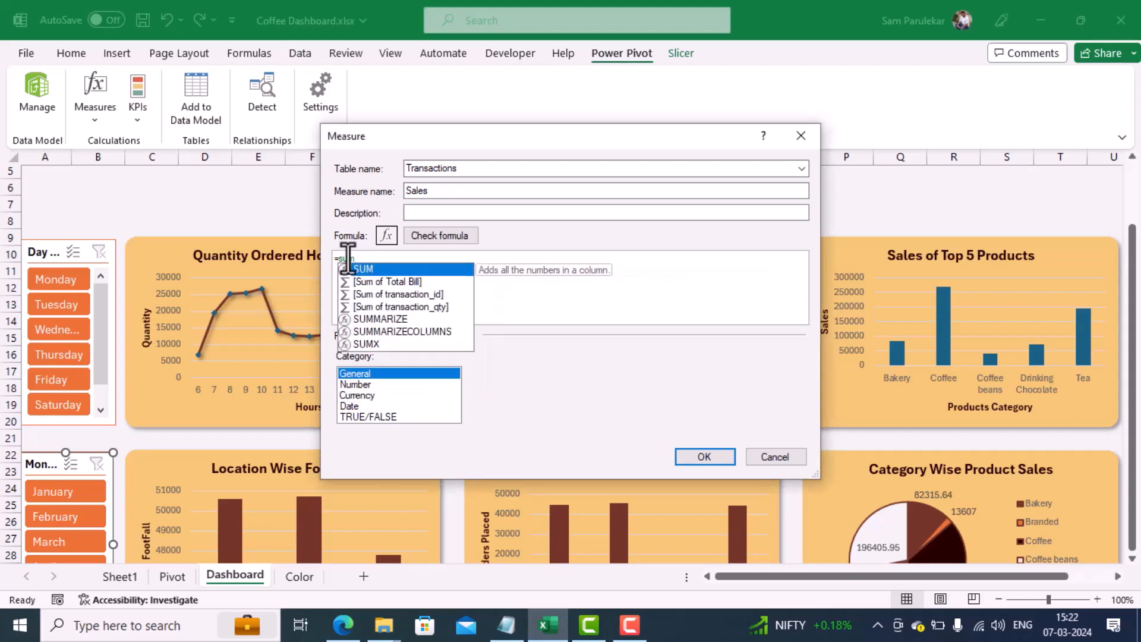
text(()
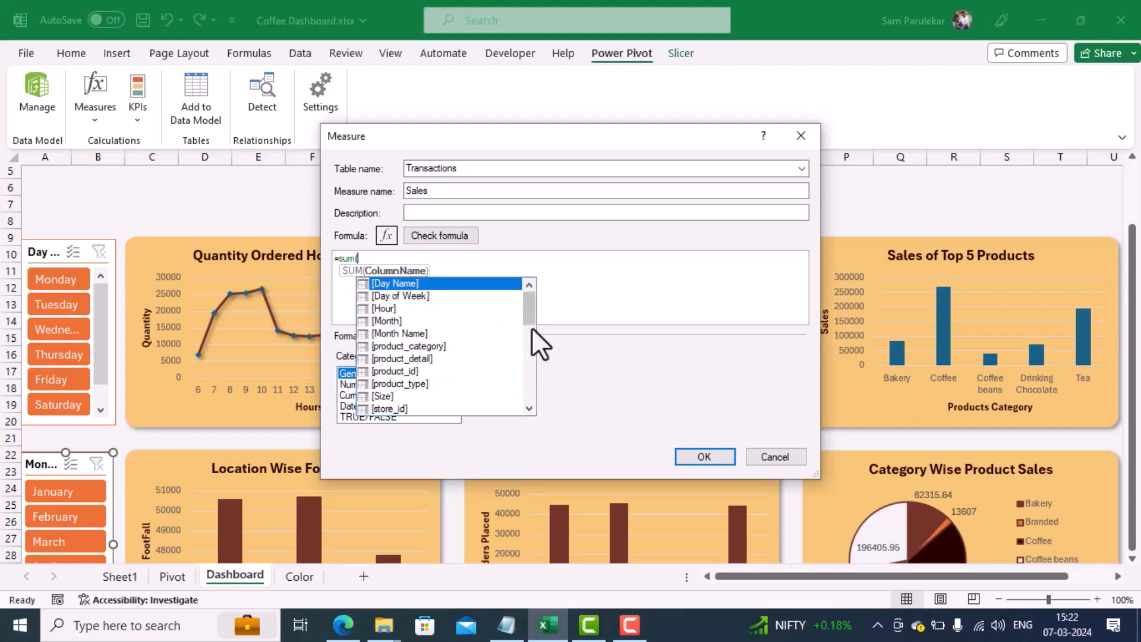
click(527, 311)
drag(526, 311, 527, 326)
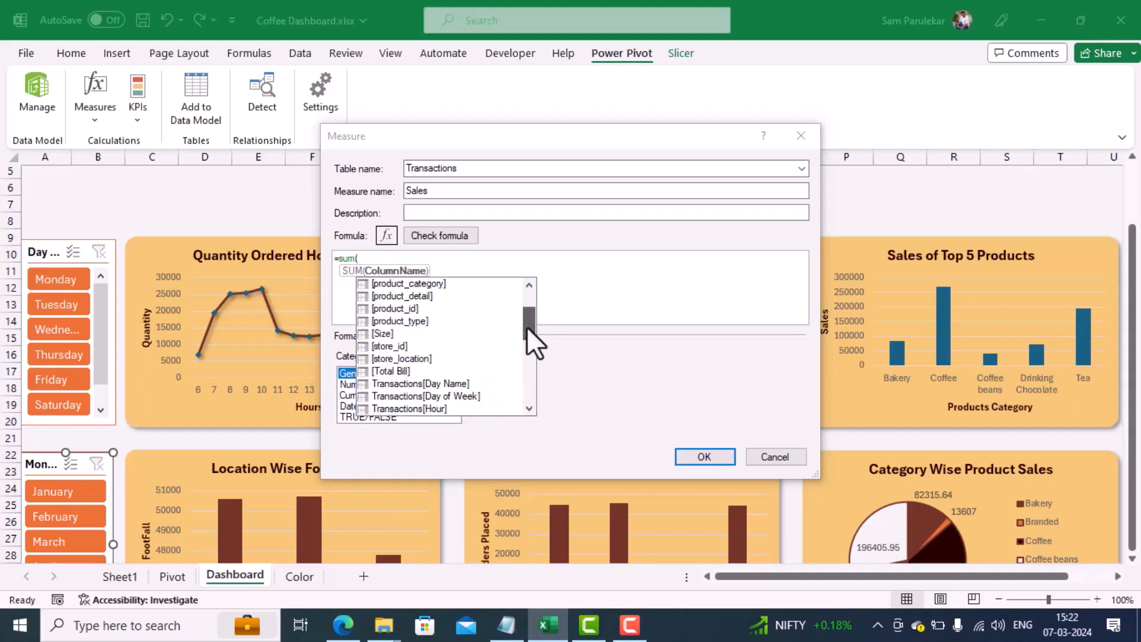
double_click(416, 373)
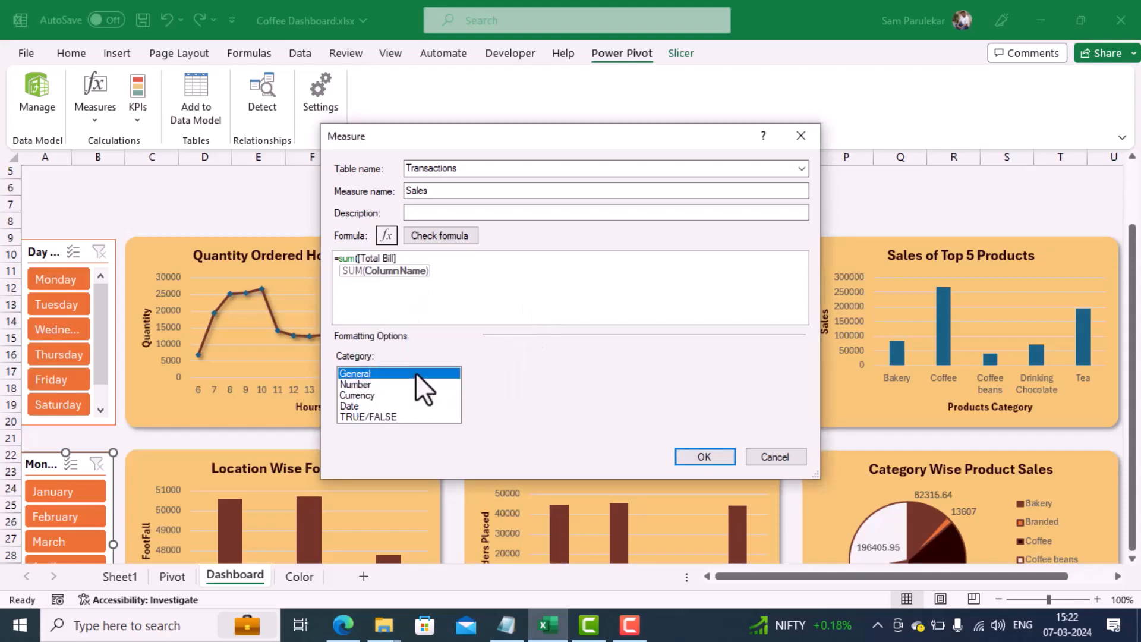
text())
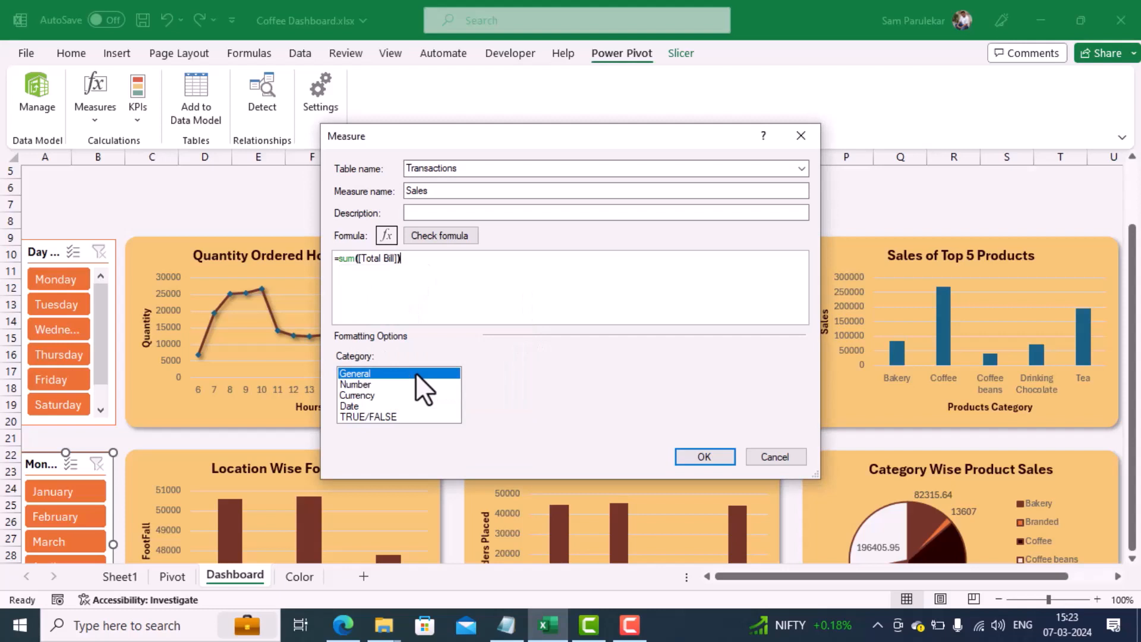
click(448, 236)
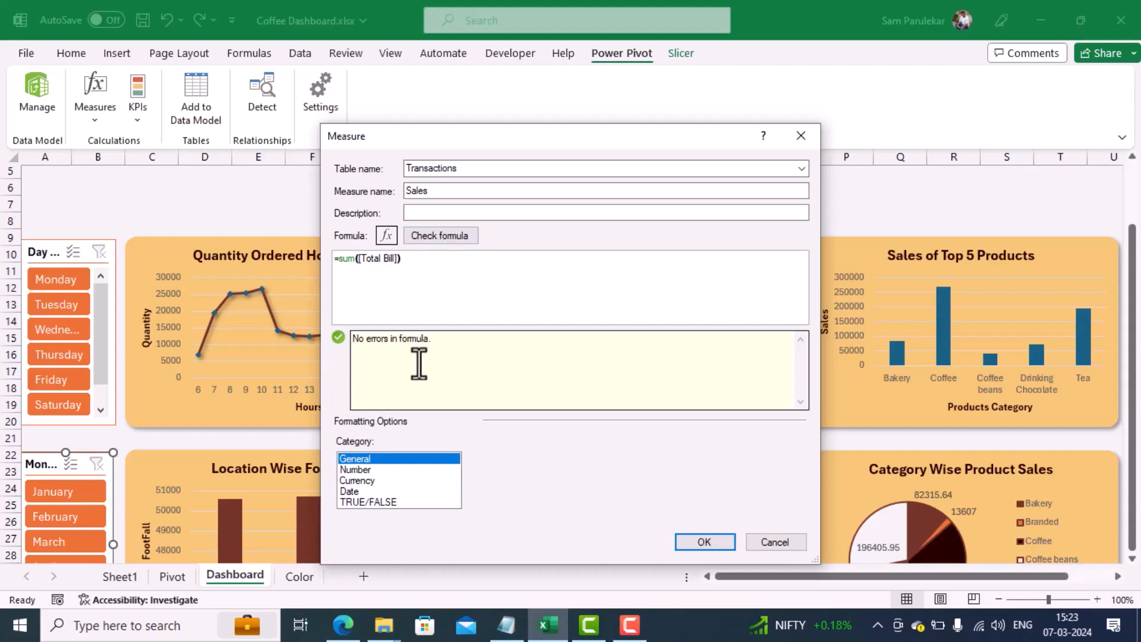
Step: Format the Sales measure as Currency with the $ English (United States) symbol and save the measure
click(363, 477)
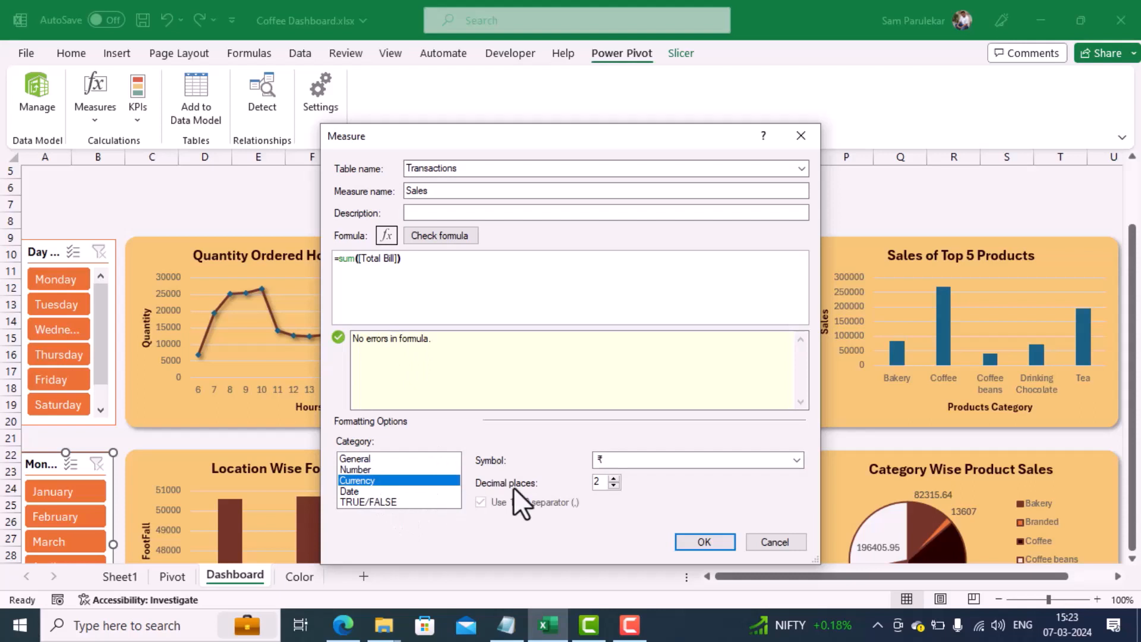
click(796, 460)
scroll(740, 515, down, 7)
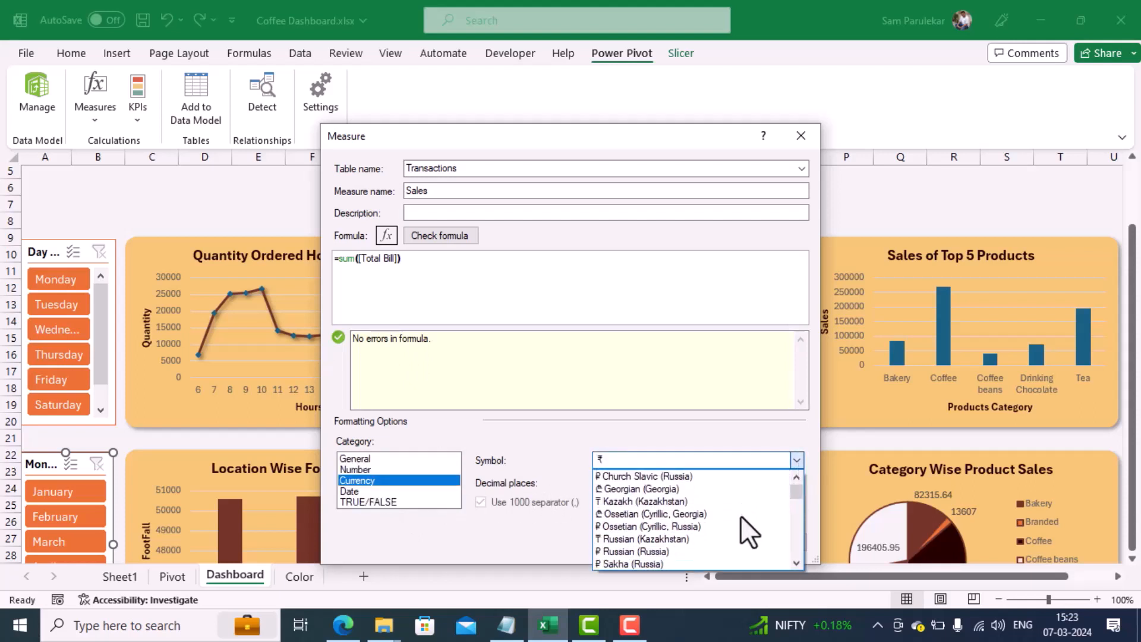
scroll(740, 515, down, 2)
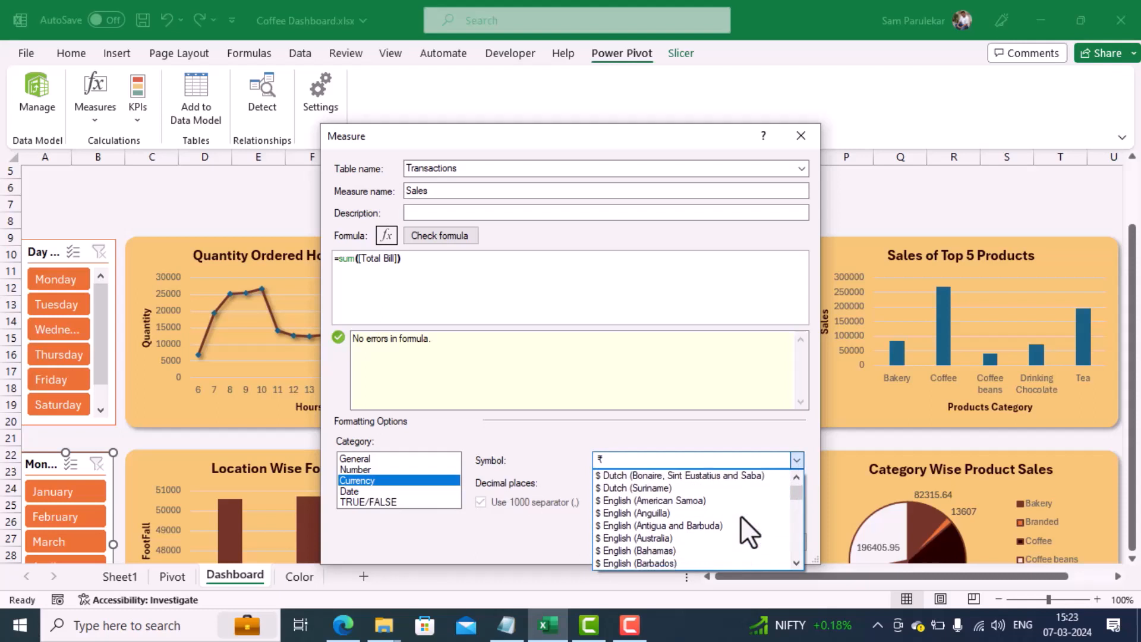
scroll(740, 515, down, 3)
scroll(740, 515, down, 5)
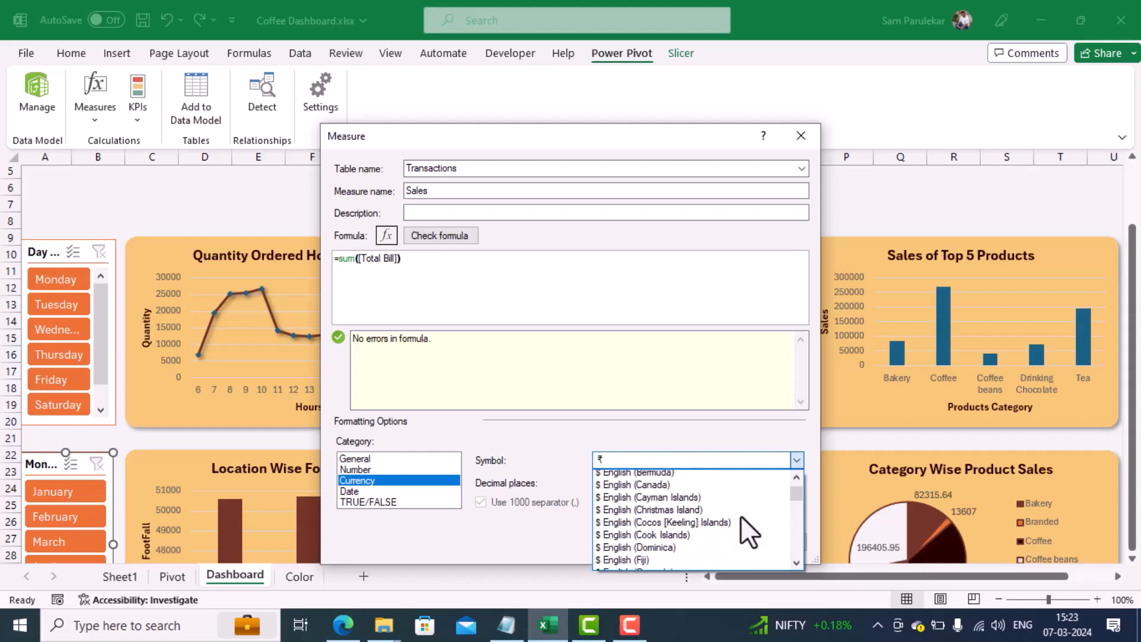
scroll(740, 515, down, 5)
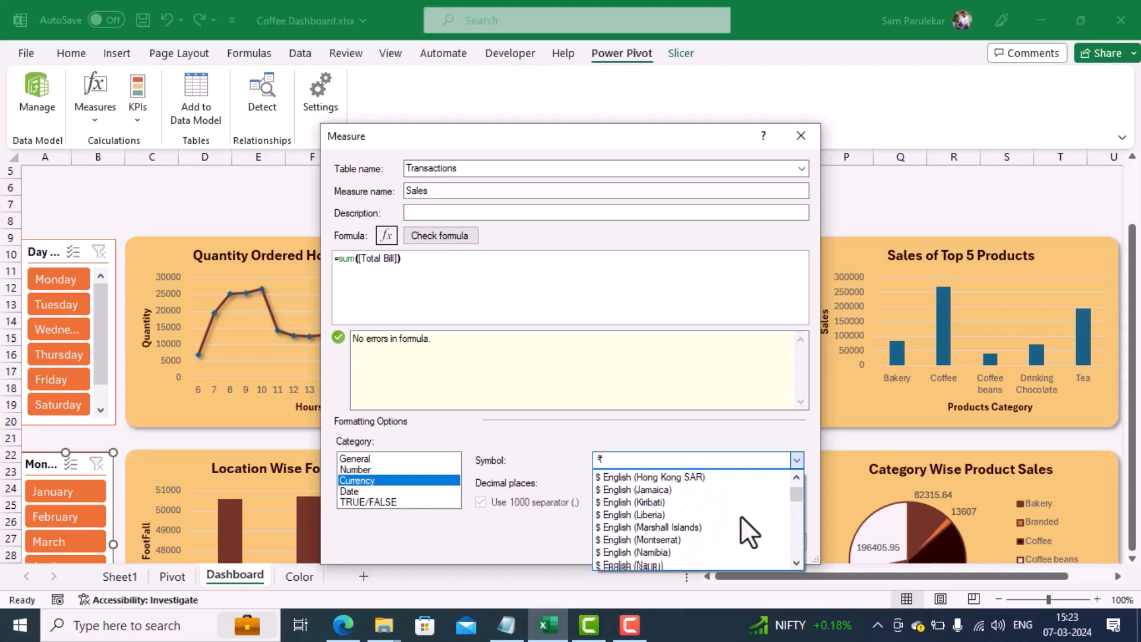
scroll(741, 516, down, 5)
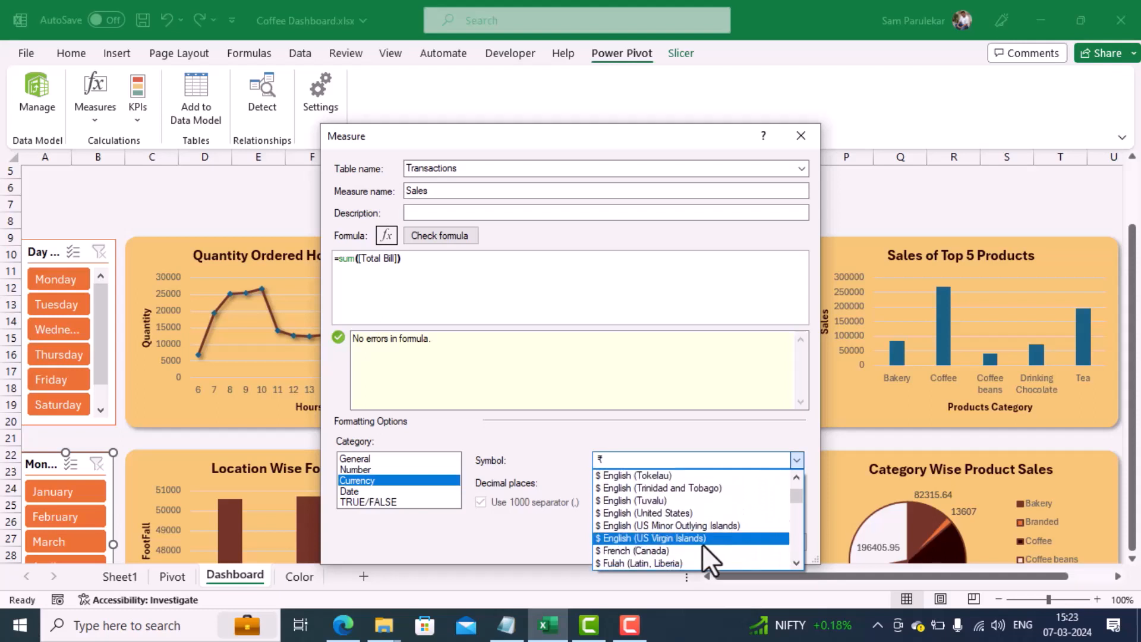
click(678, 513)
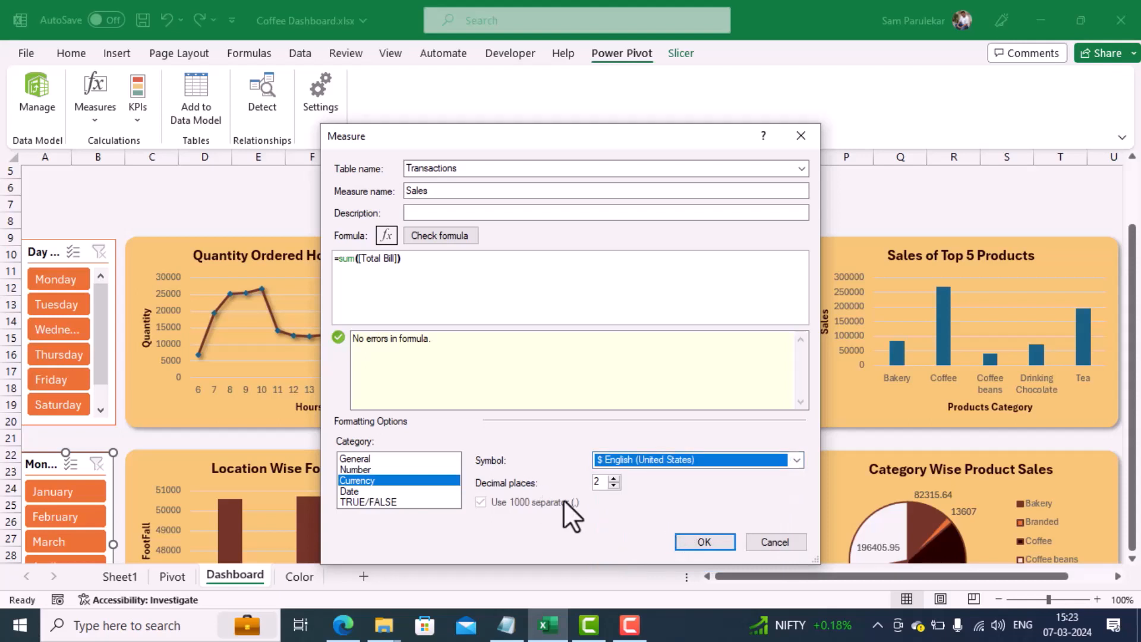
click(709, 540)
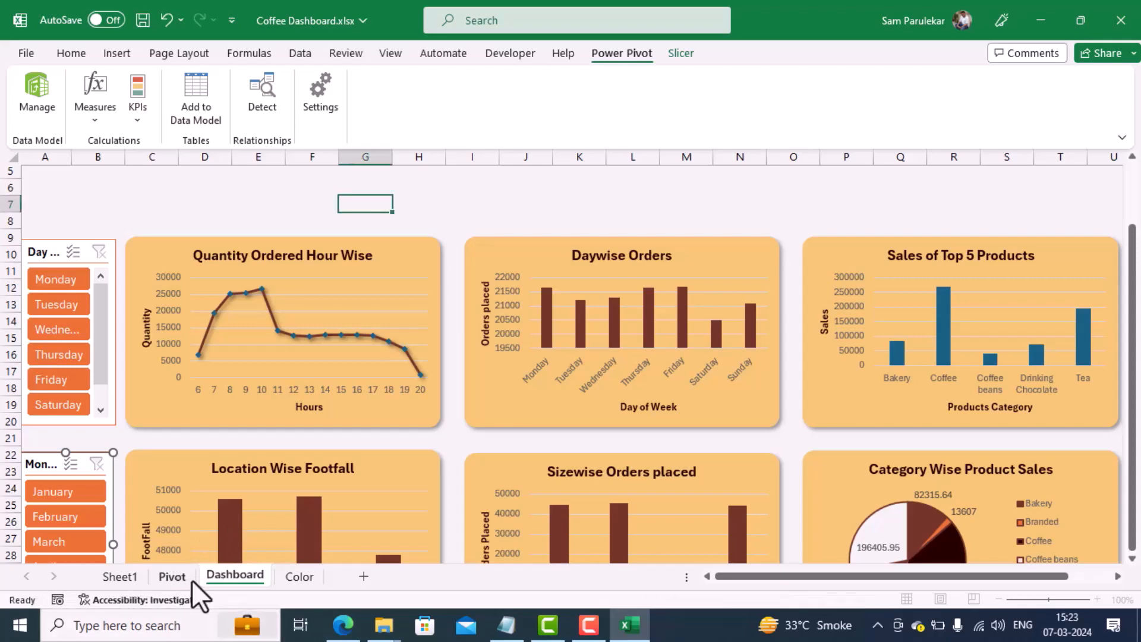
Step: Copy the store location PivotTable in J2:K6 of the Pivot sheet and paste it at cell M2
click(178, 580)
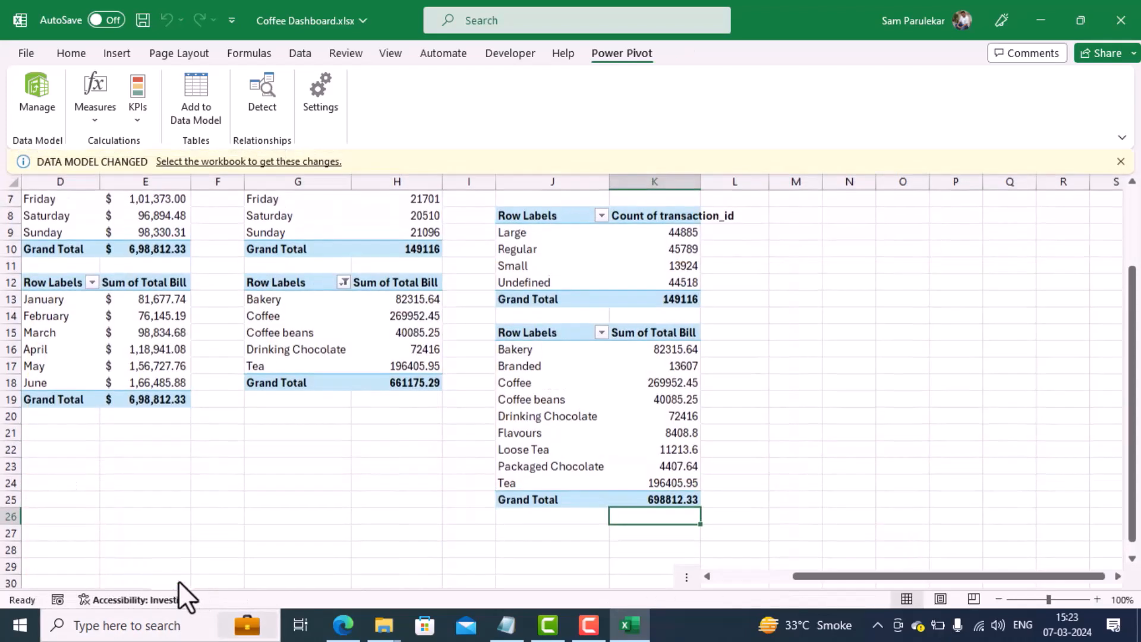
scroll(712, 367, up, 2)
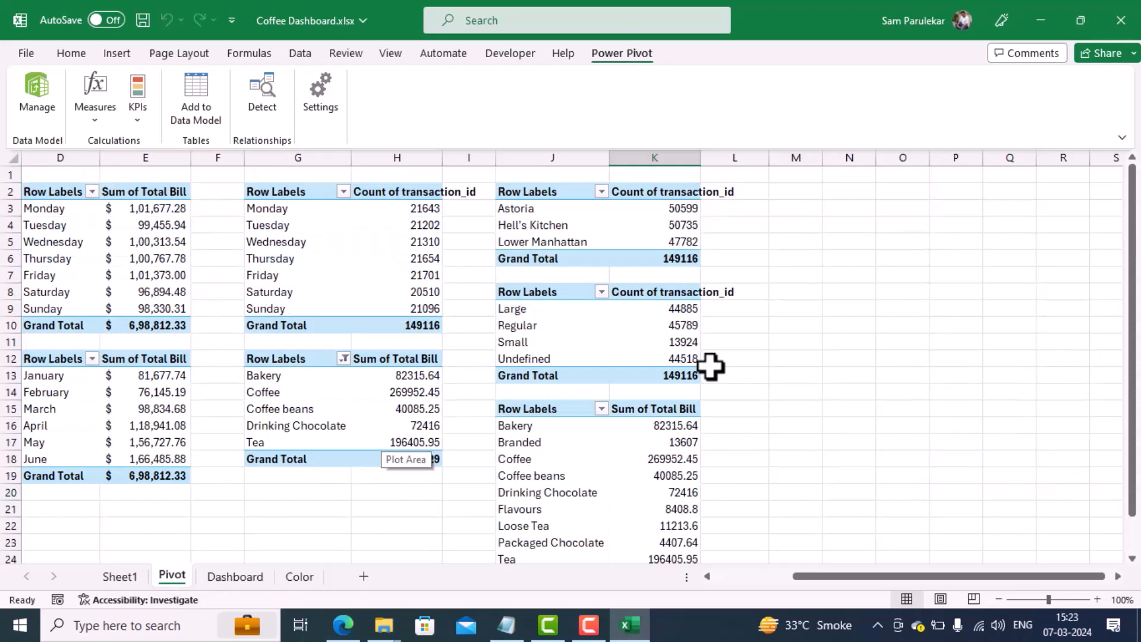
drag(527, 190, 680, 259)
key(ctrl+c)
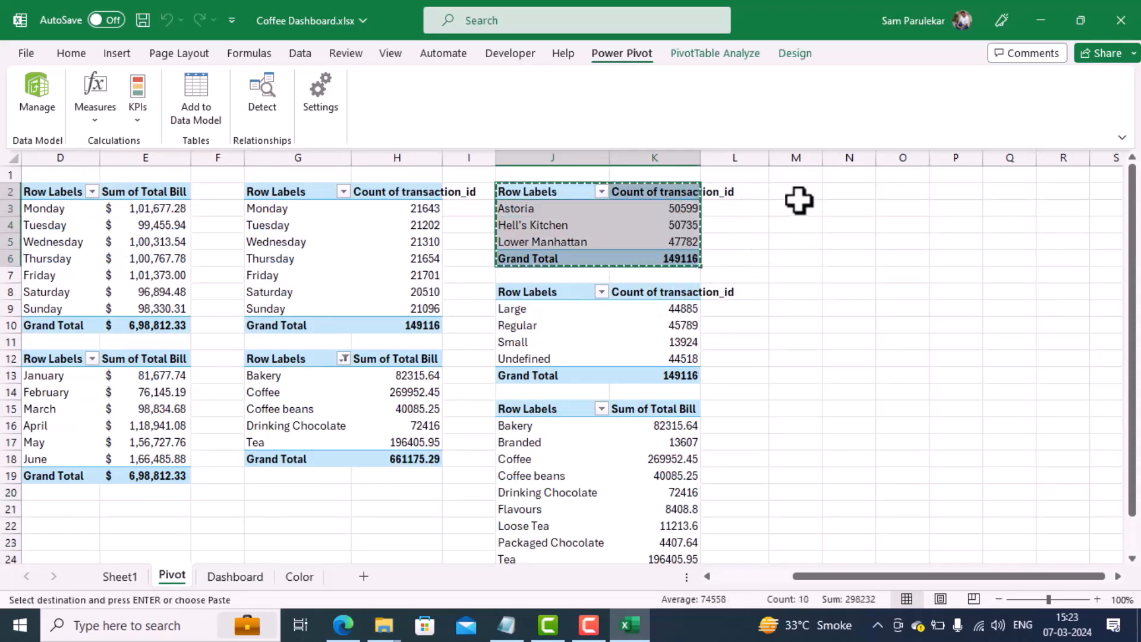
click(794, 195)
key(ctrl+v)
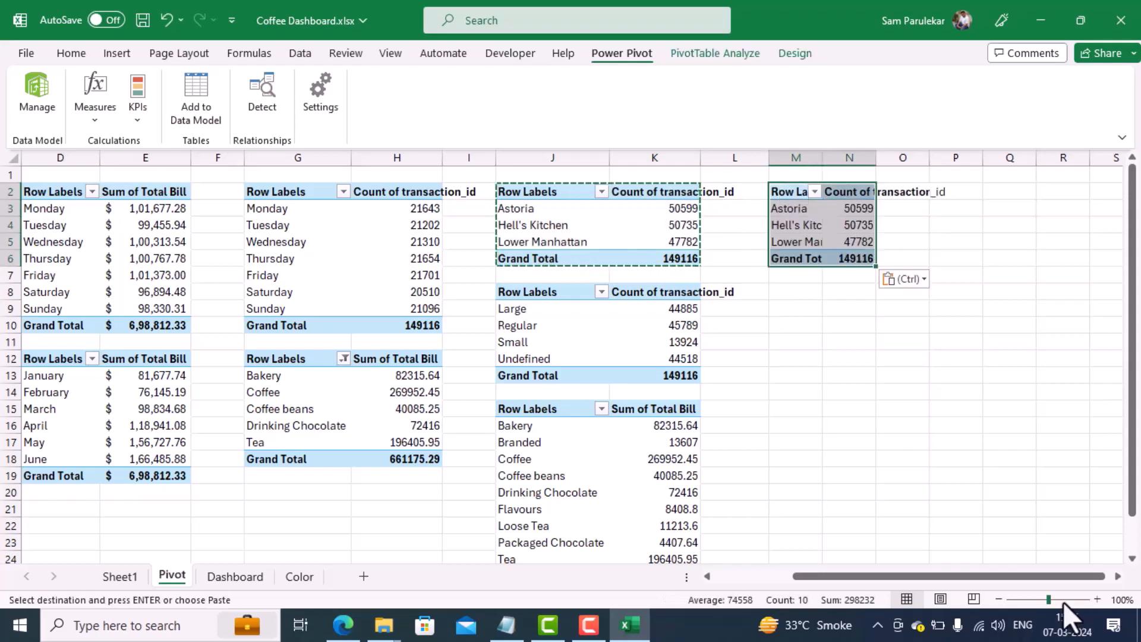
Step: Show the pasted PivotTable's field list and remove store location from its rows and Count of transaction_id from its values
click(1119, 576)
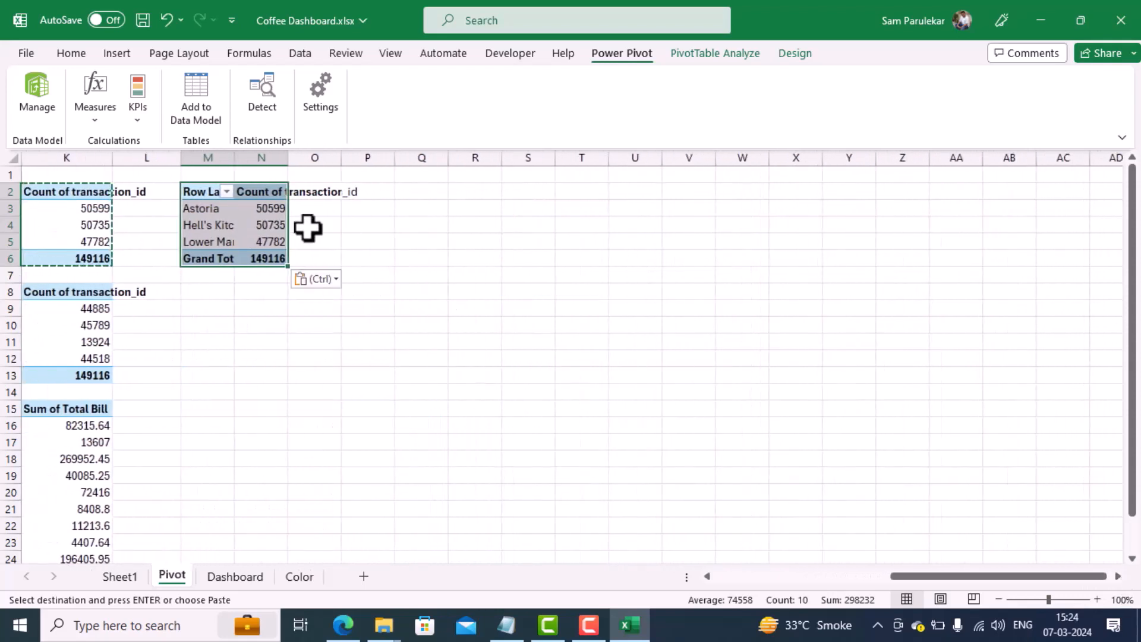
right_click(250, 218)
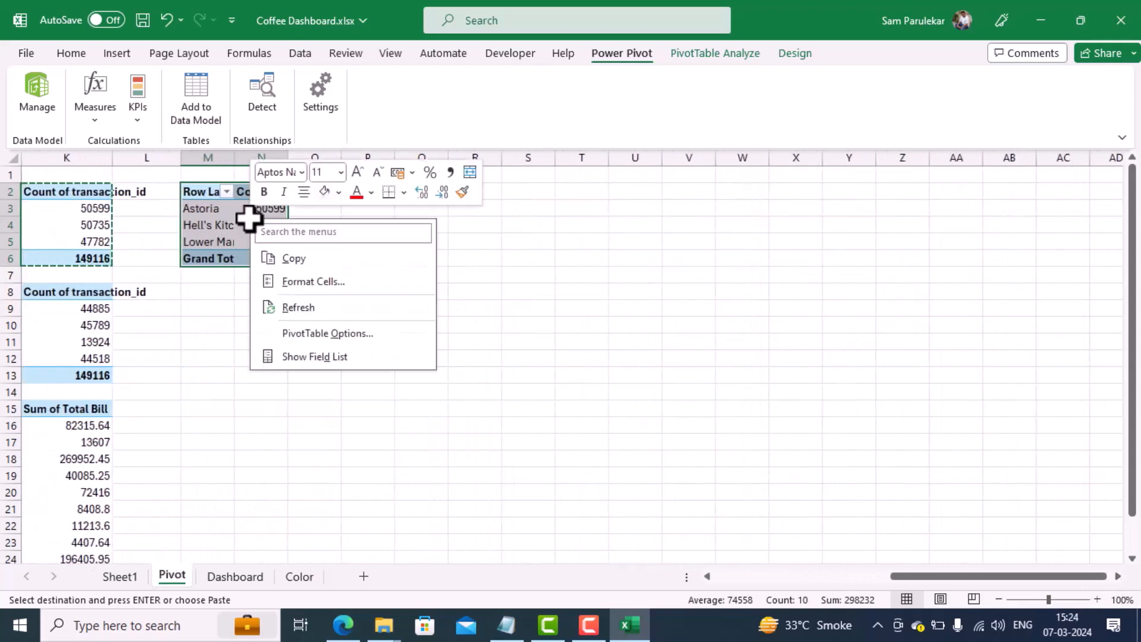
click(304, 358)
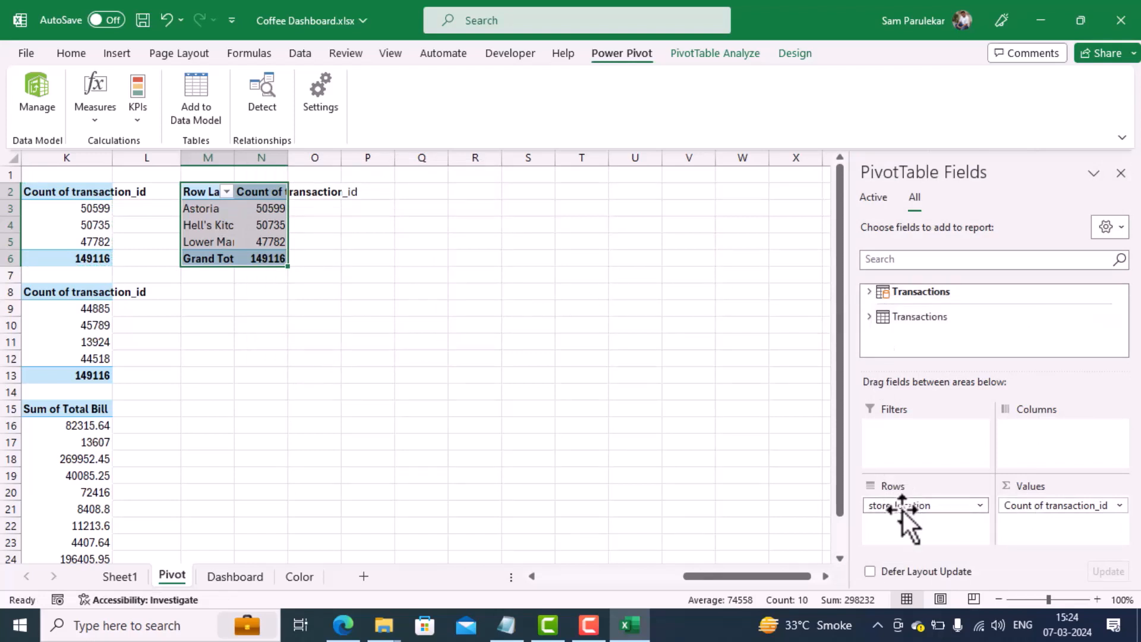
drag(900, 511, 975, 331)
drag(1034, 508, 1008, 328)
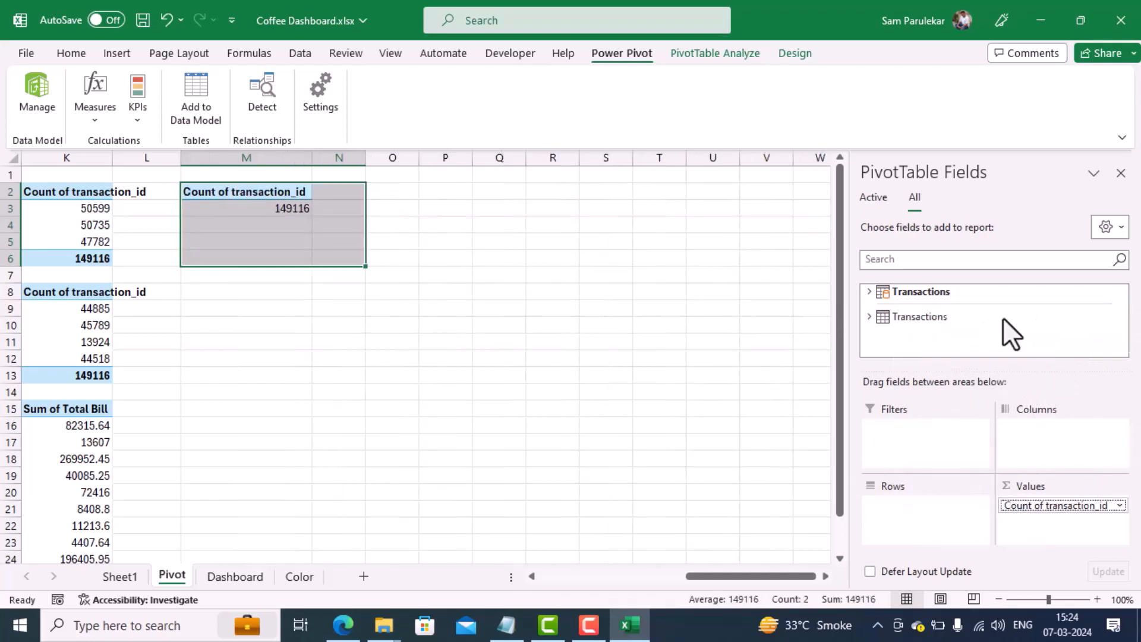
Step: Add the Sales measure from the Transactions table to the emptied PivotTable's values and select its result in cell M3
click(869, 292)
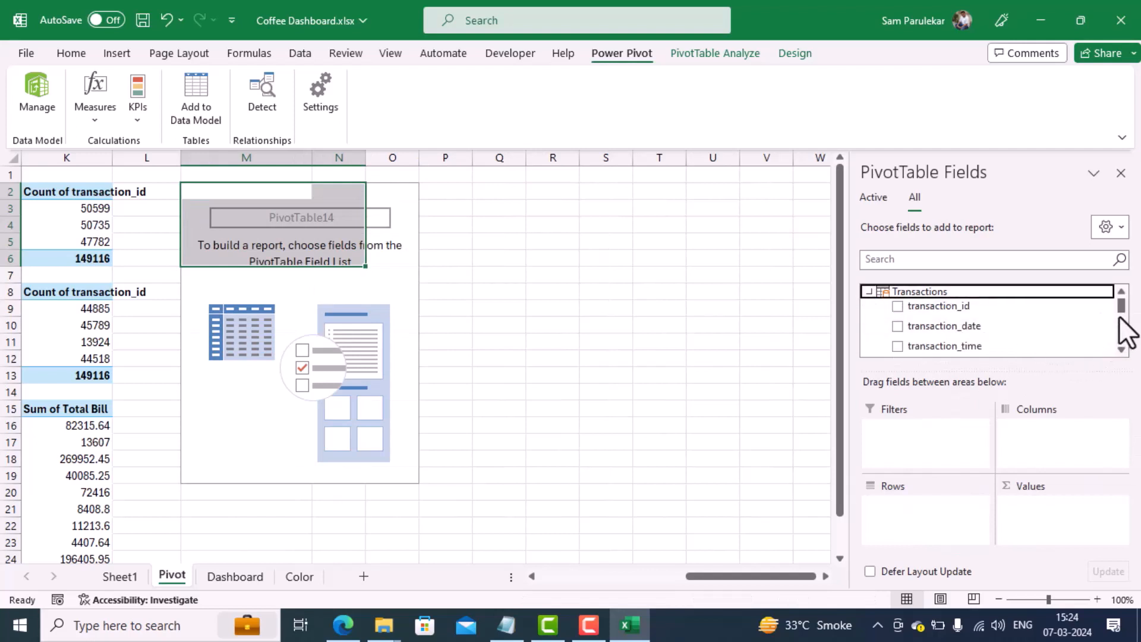
drag(1121, 306, 1120, 340)
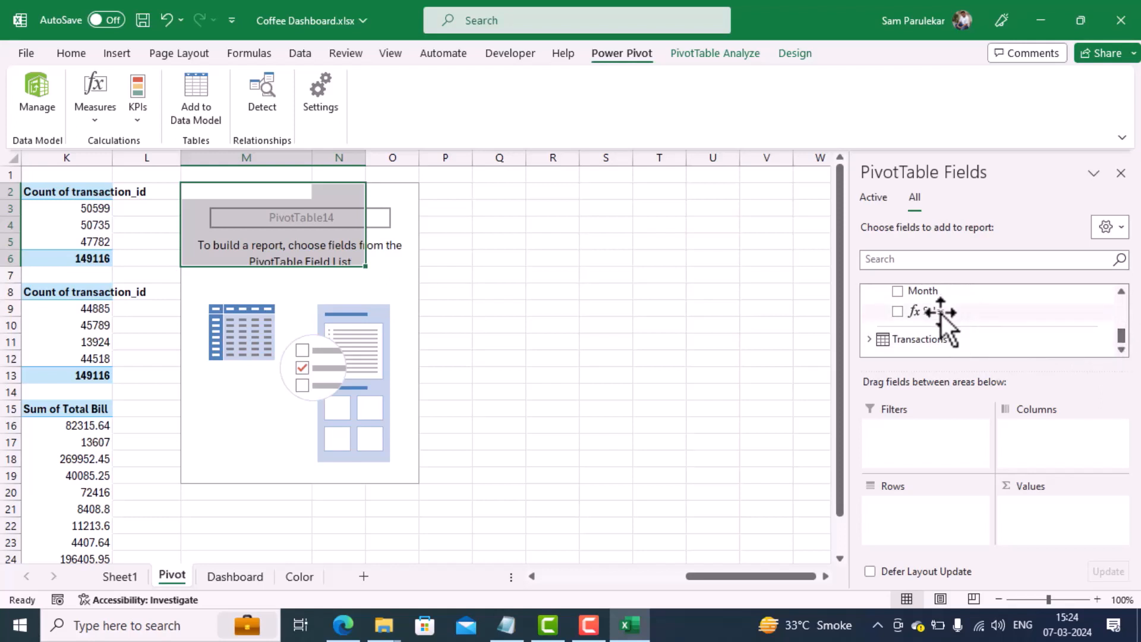
drag(941, 314, 1045, 516)
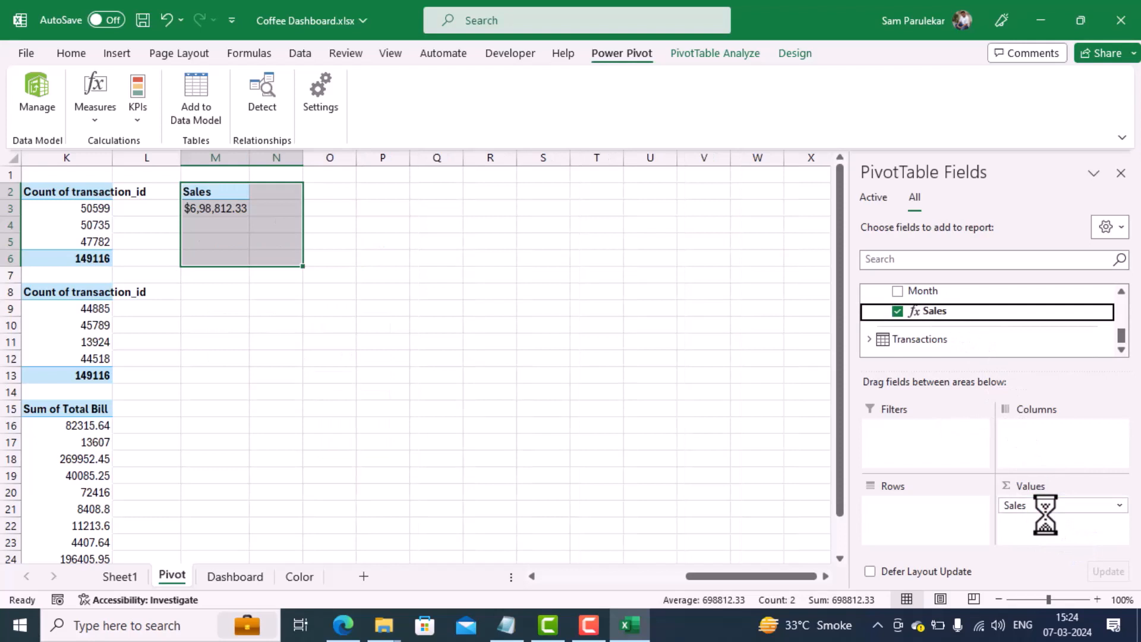
click(221, 213)
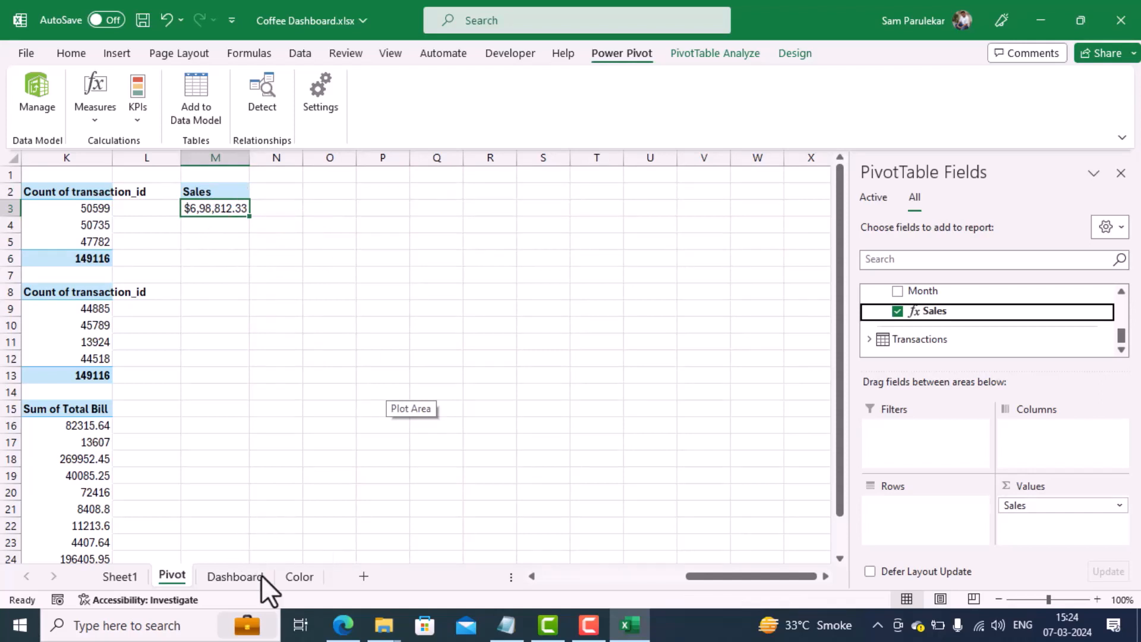
Step: Draw a rounded rectangle above the Quantity Ordered Hour Wise chart on the Dashboard sheet and enlarge it to about 1.75 by 5.42 cm
click(223, 575)
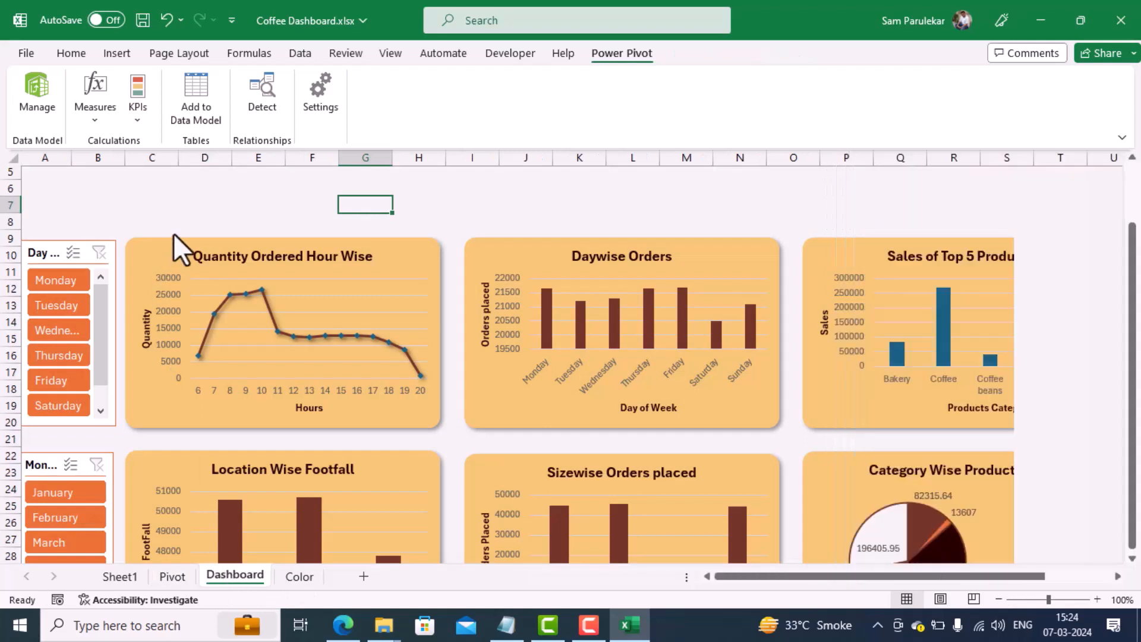
click(107, 52)
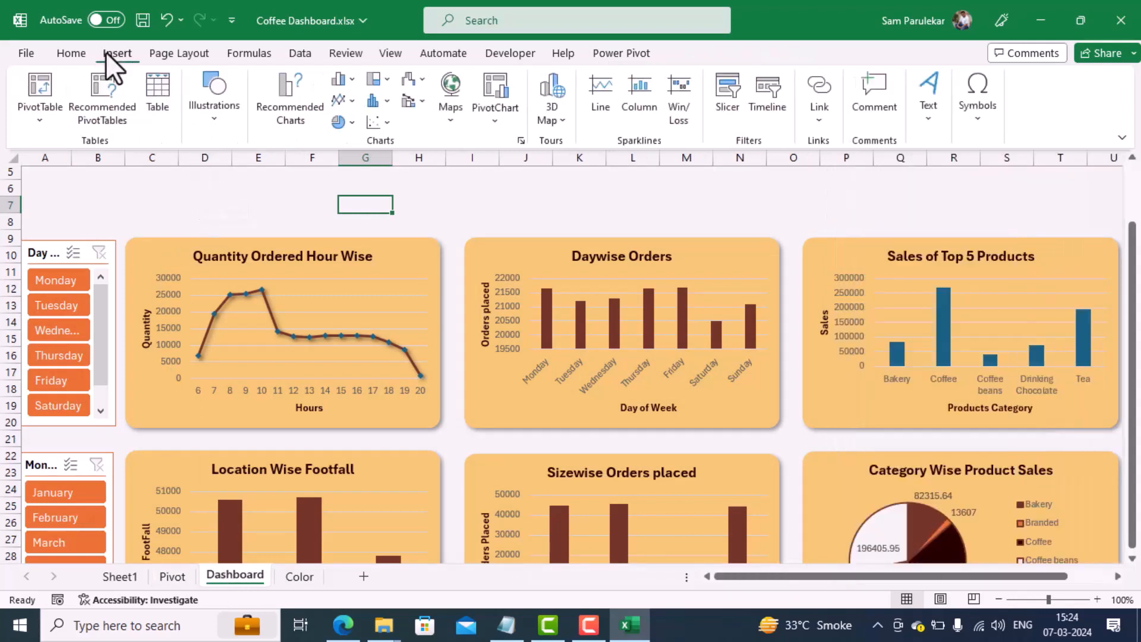
click(213, 123)
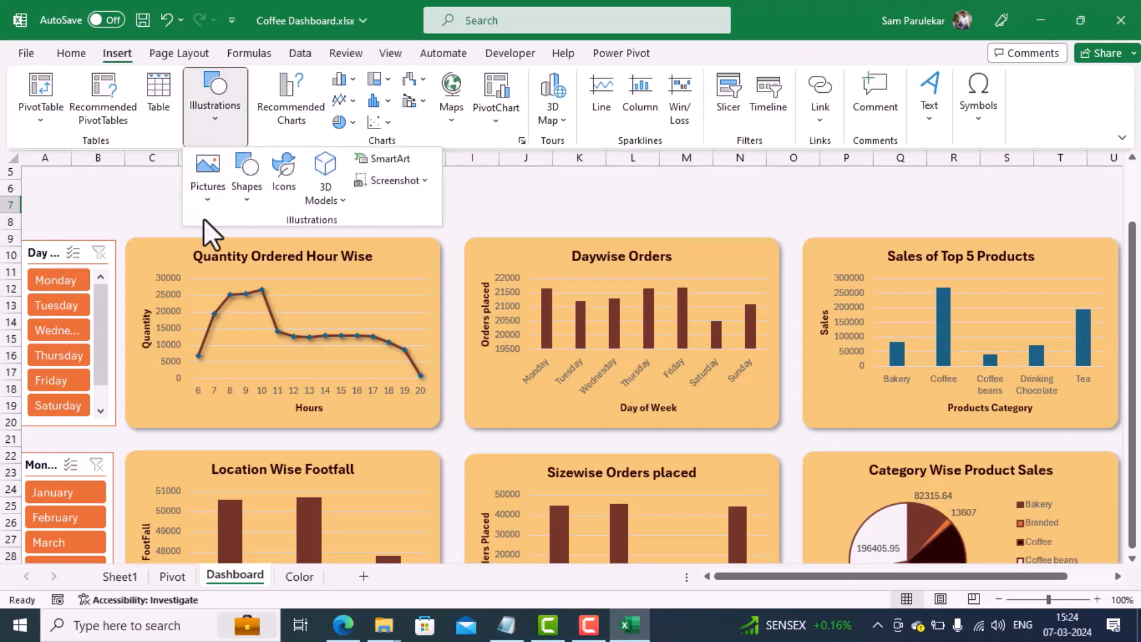
click(244, 205)
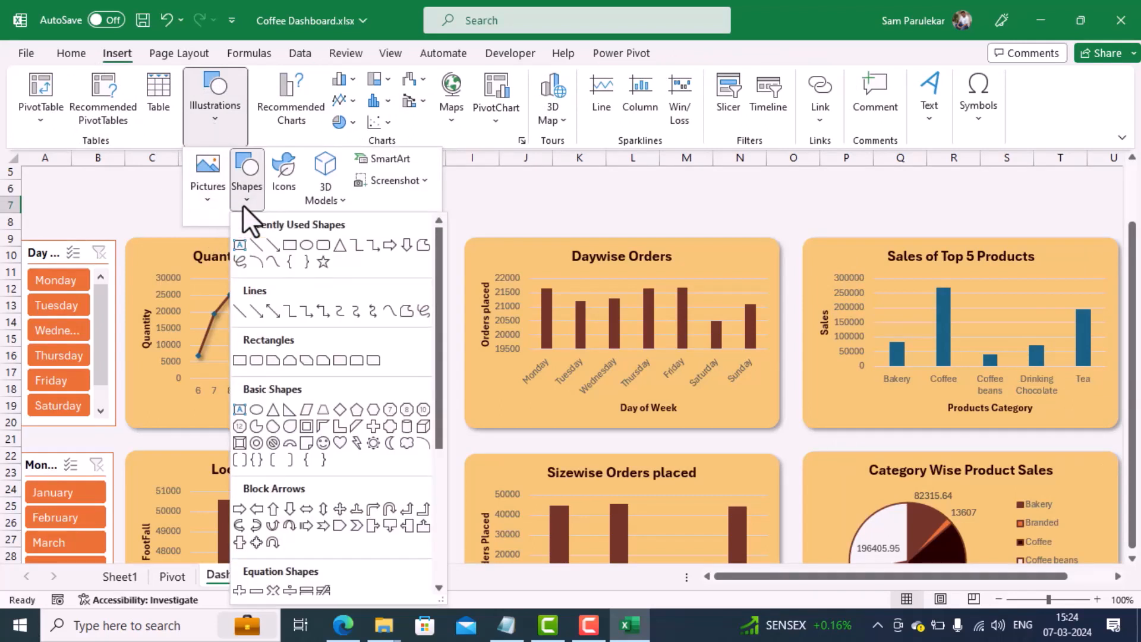
click(319, 251)
drag(194, 186, 326, 232)
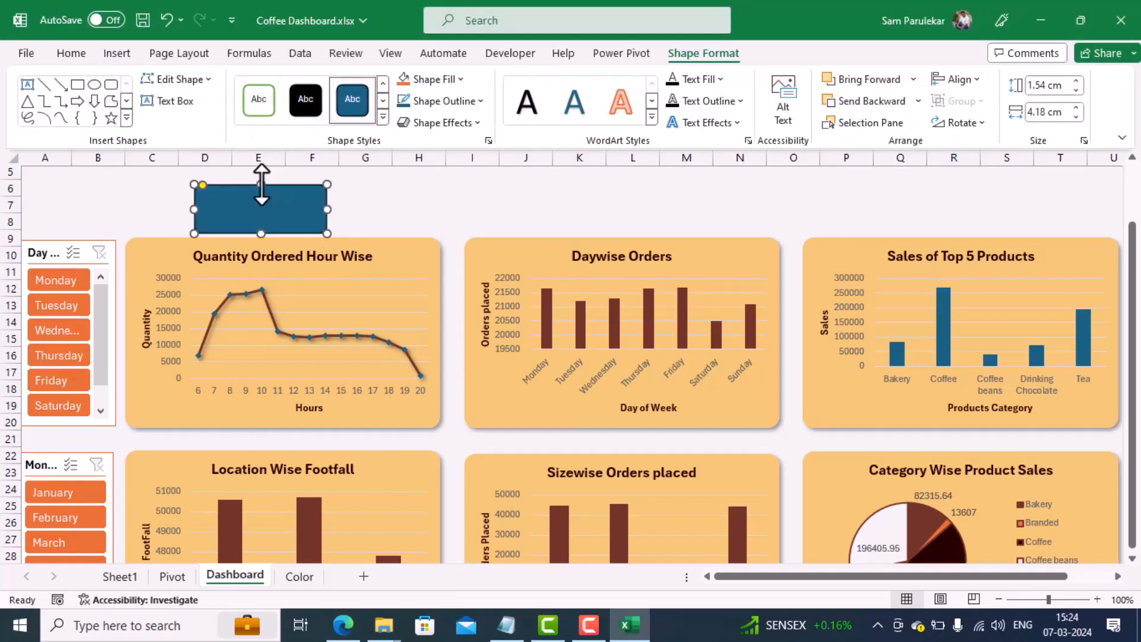
drag(262, 184, 261, 178)
drag(326, 205, 368, 208)
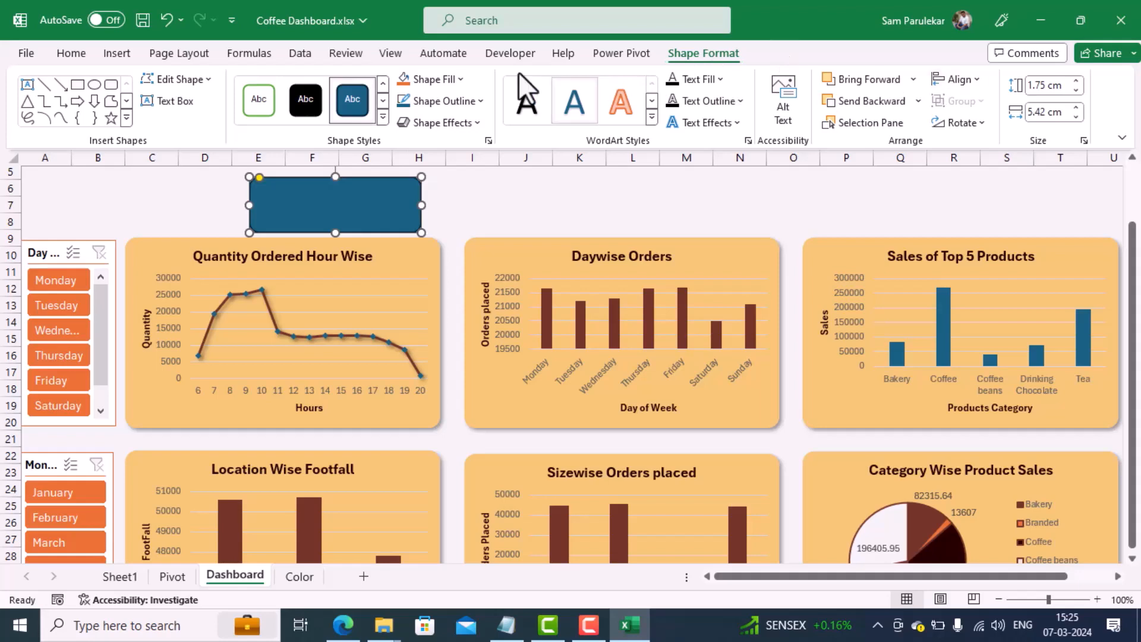
Step: Show the formula bar in the workbook window
click(384, 53)
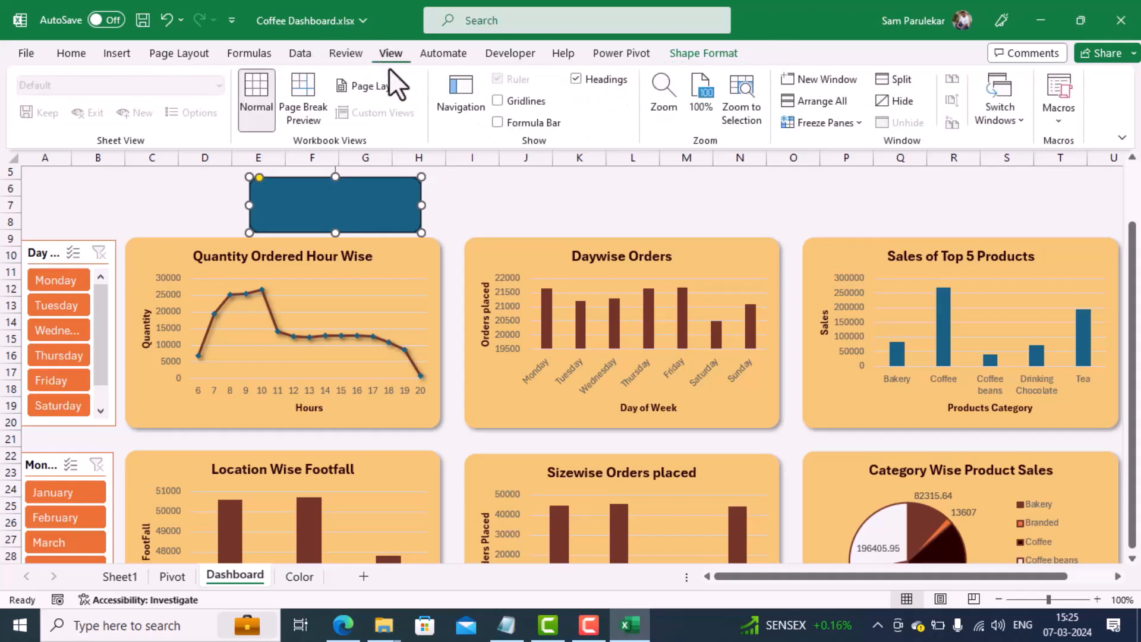
click(498, 122)
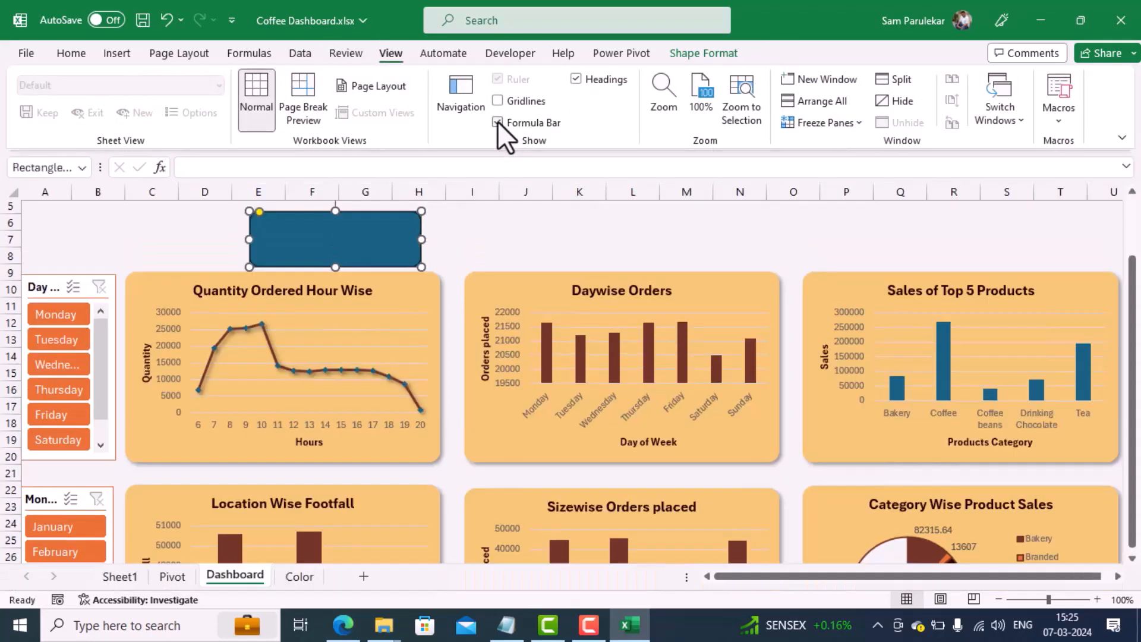
Step: Try to link the rounded rectangle directly to the Sales PivotTable value in cell M3 of the Pivot sheet
click(203, 169)
text(=)
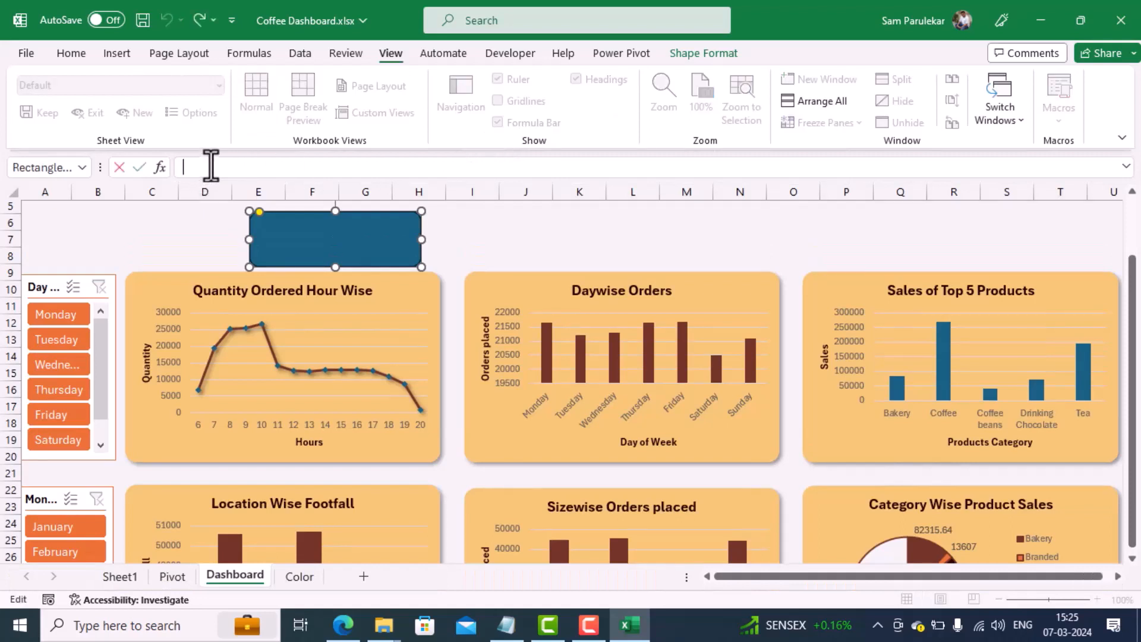
click(173, 577)
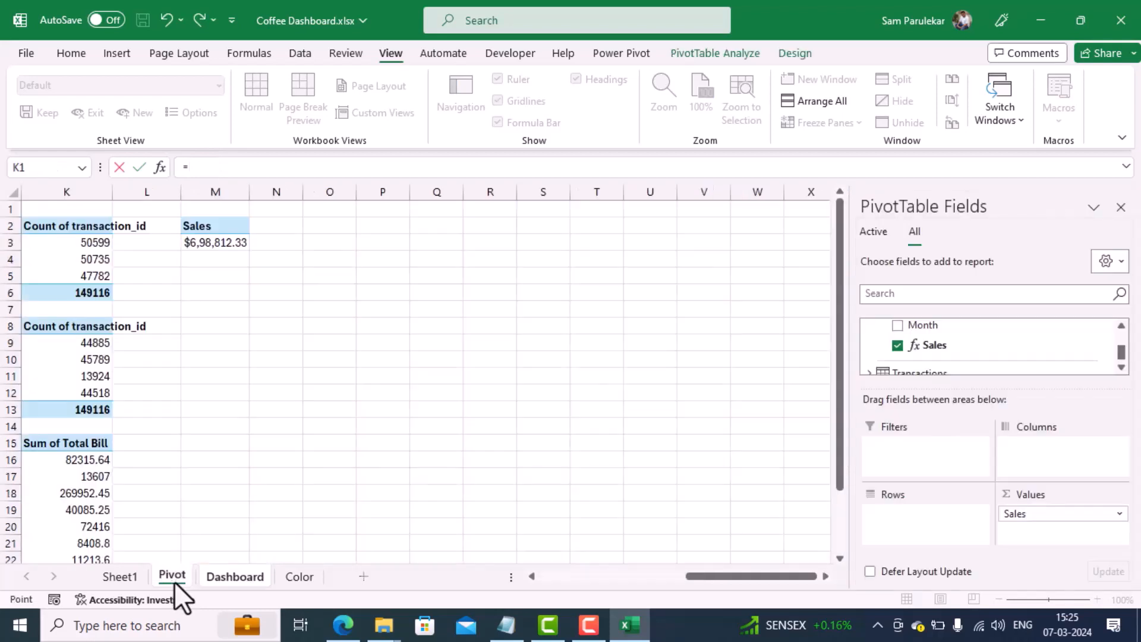
click(212, 243)
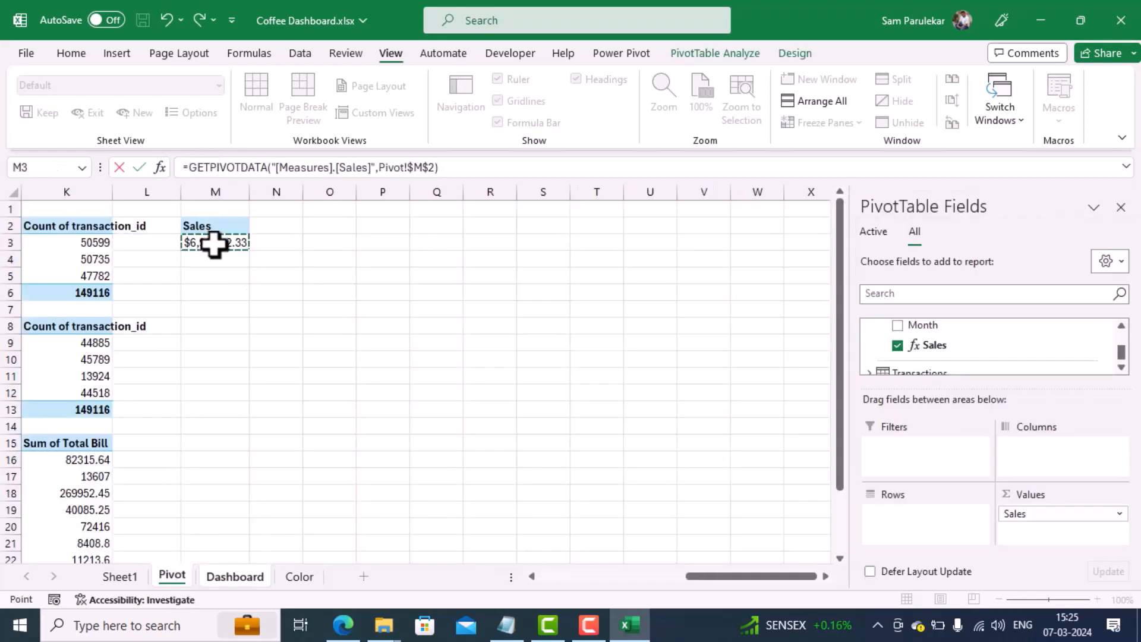
click(135, 165)
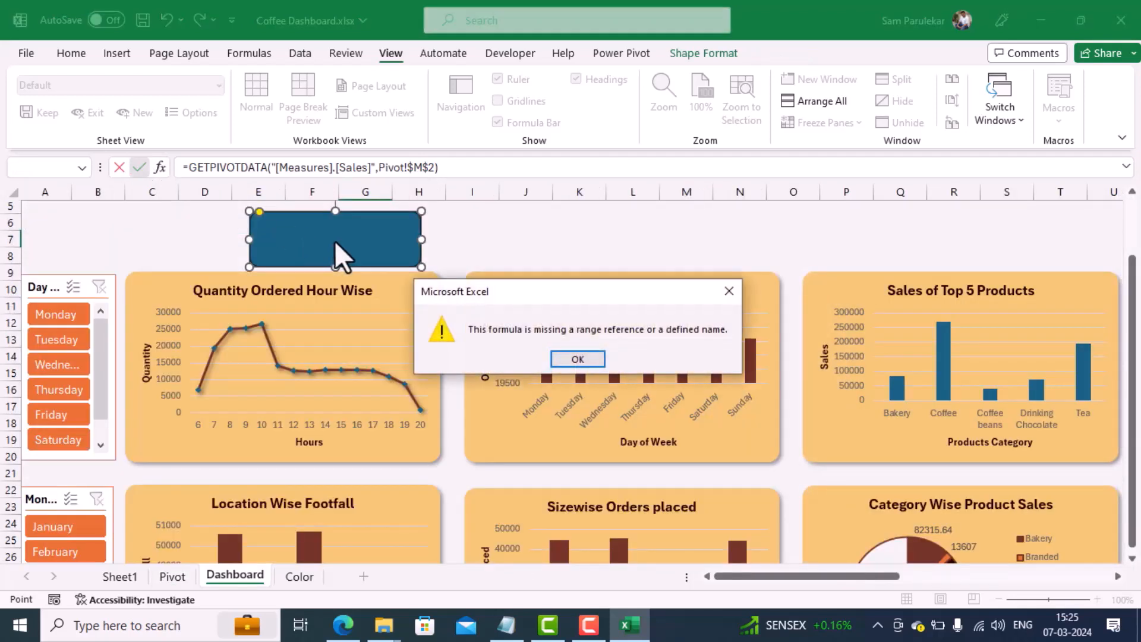
click(577, 359)
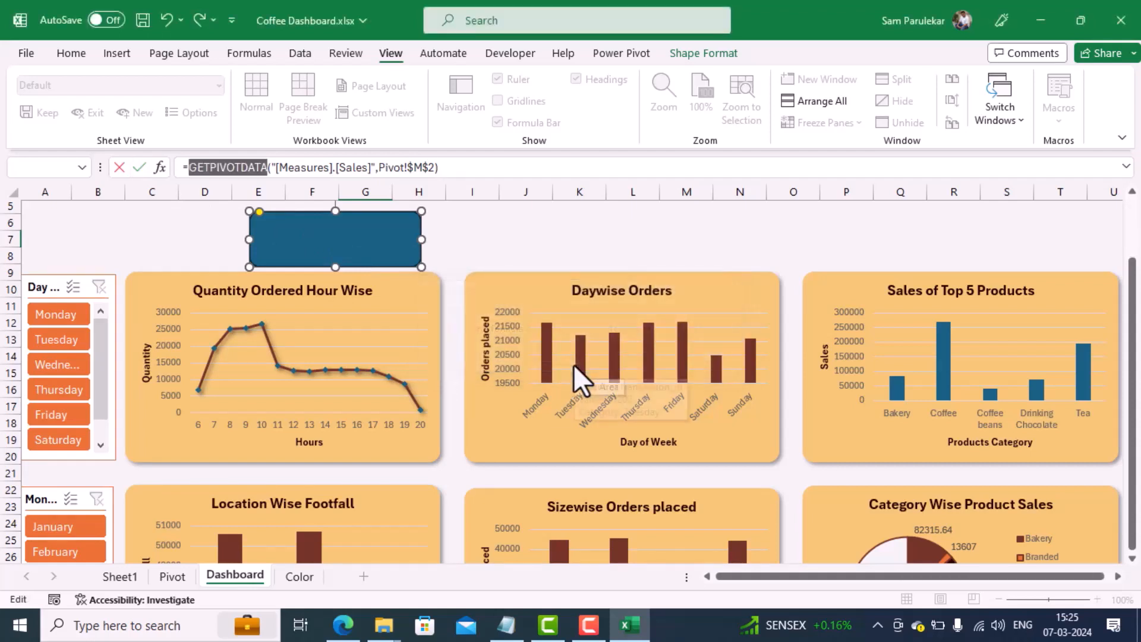
click(116, 167)
Step: Reference the Sales PivotTable value in cell N3 of the Pivot sheet with =GETPIVOTDATA("[Measures].[Sales]",$M$2)
click(172, 575)
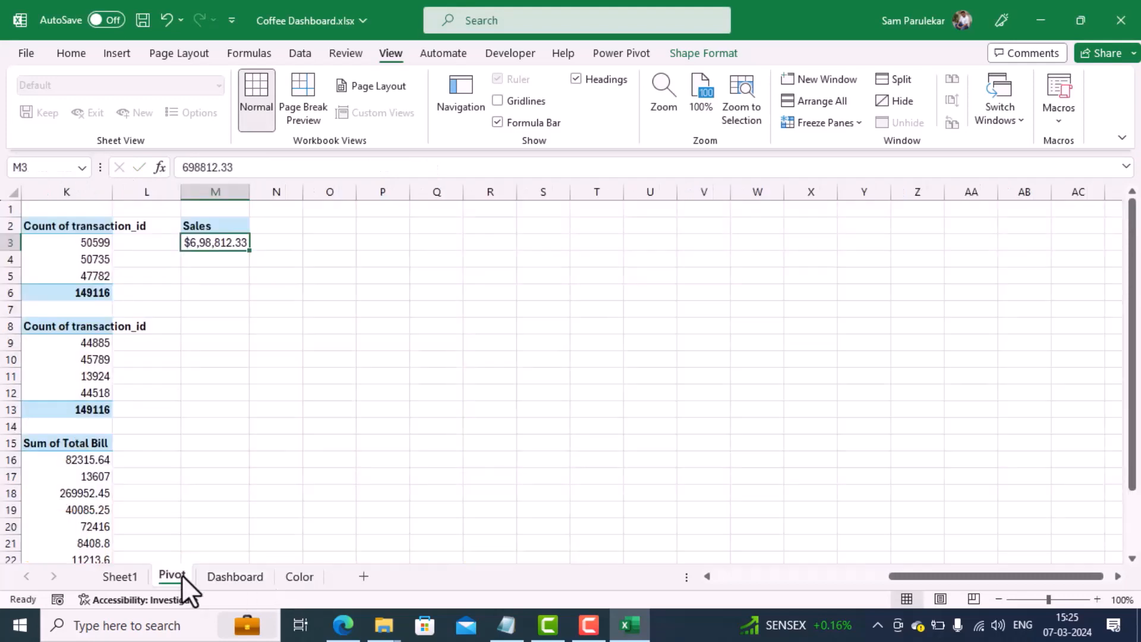
click(283, 243)
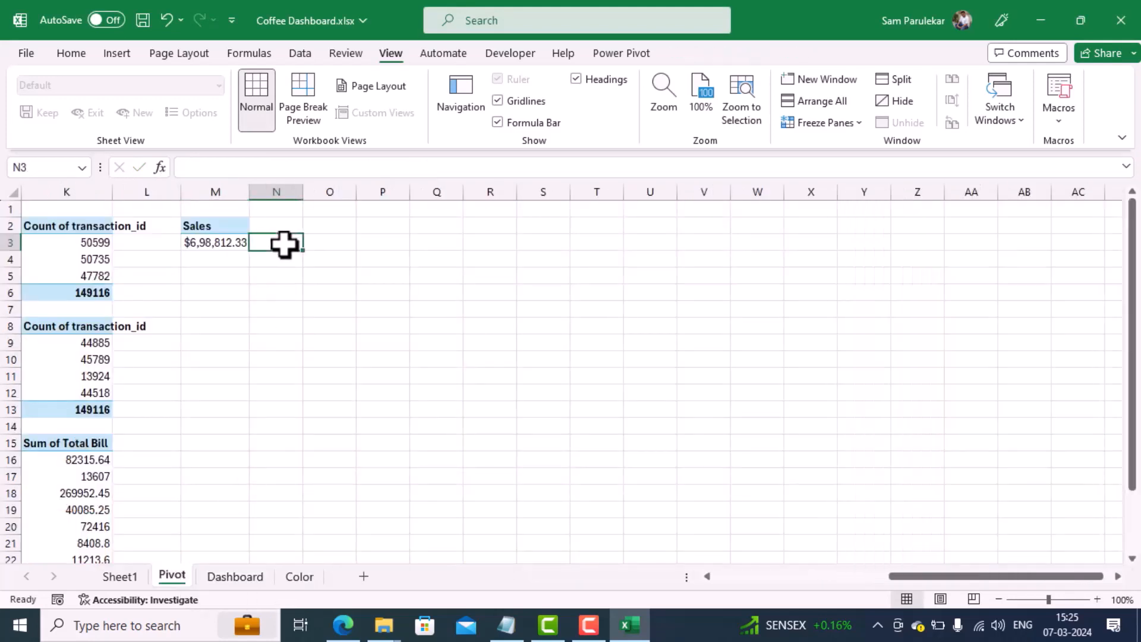
text(=)
click(211, 244)
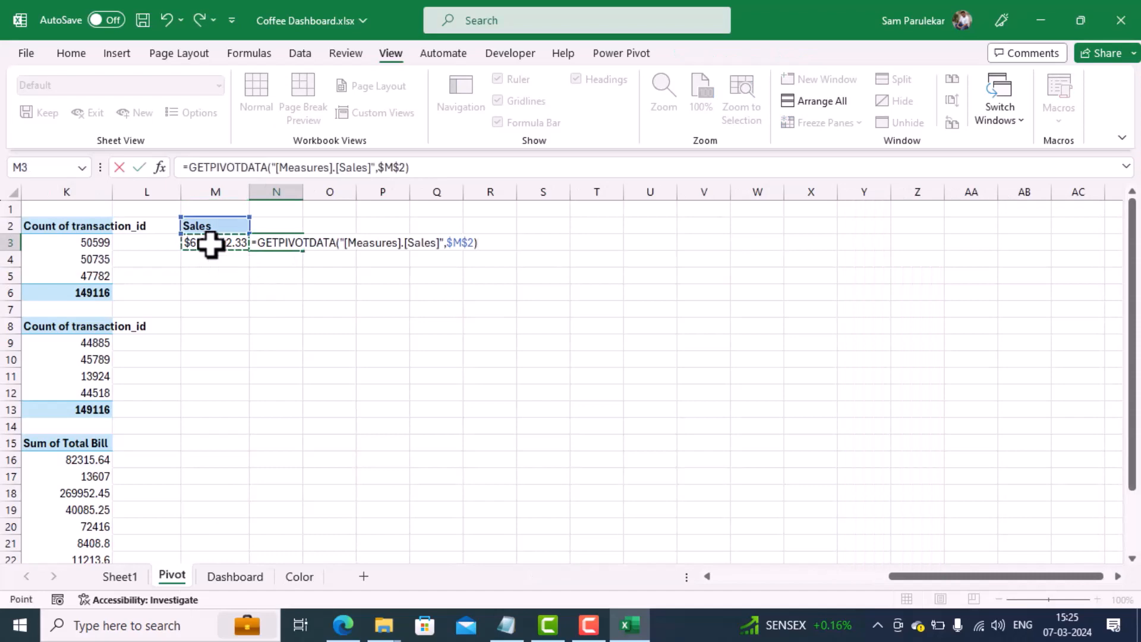
key(Return)
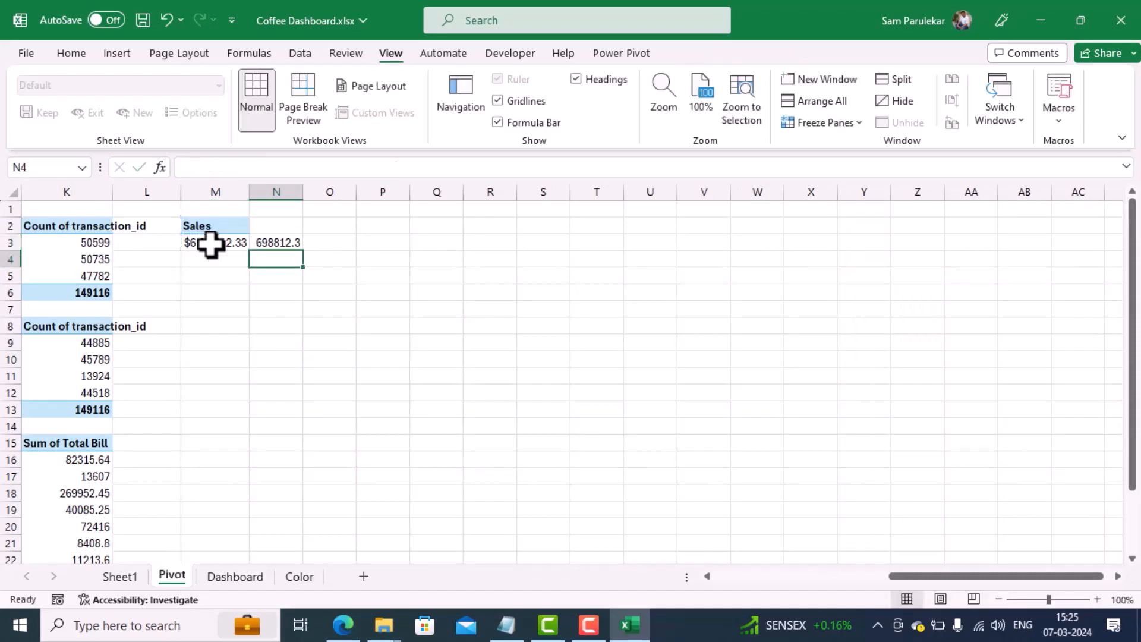
Step: Link the rounded rectangle on the Dashboard sheet to the helper cell with the formula =Pivot!N3
click(244, 576)
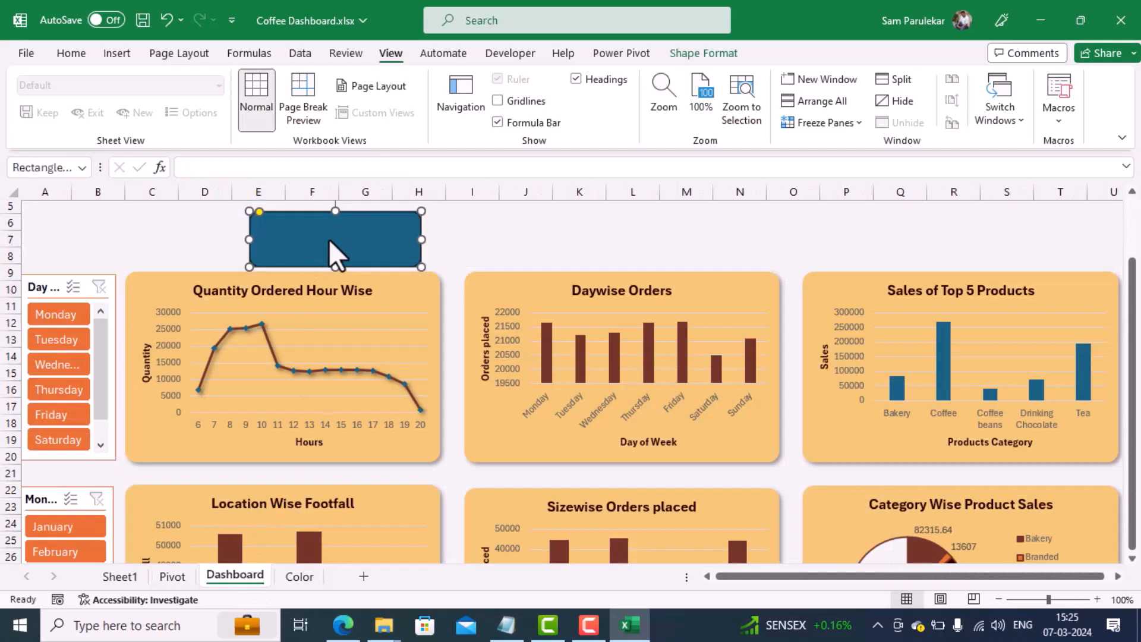
click(212, 167)
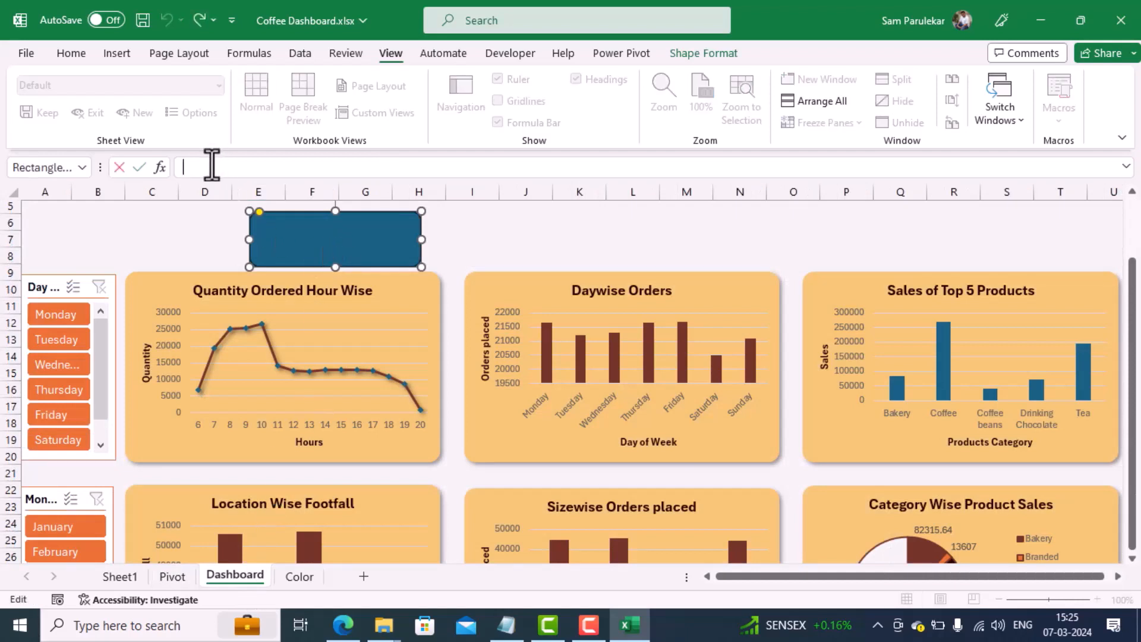
text(=)
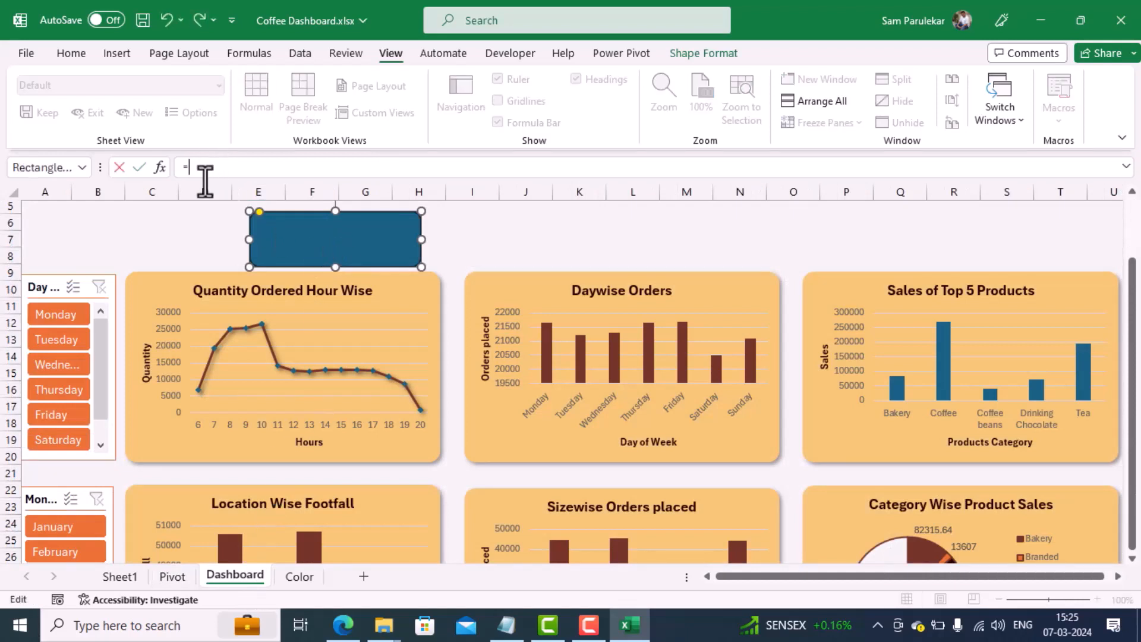
click(173, 577)
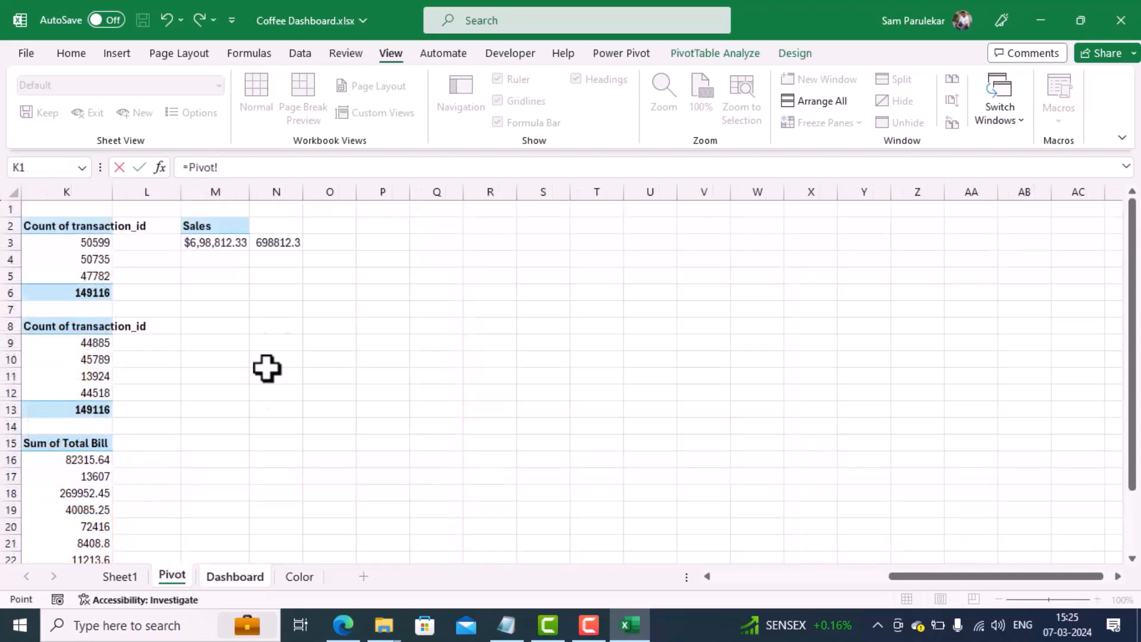
click(278, 242)
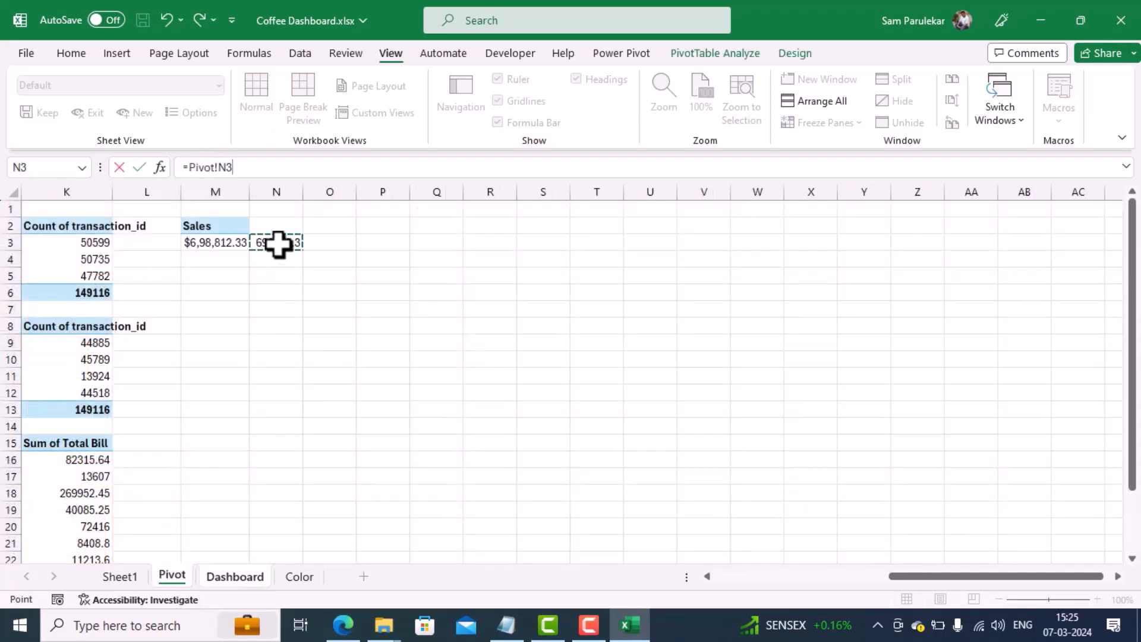
click(138, 167)
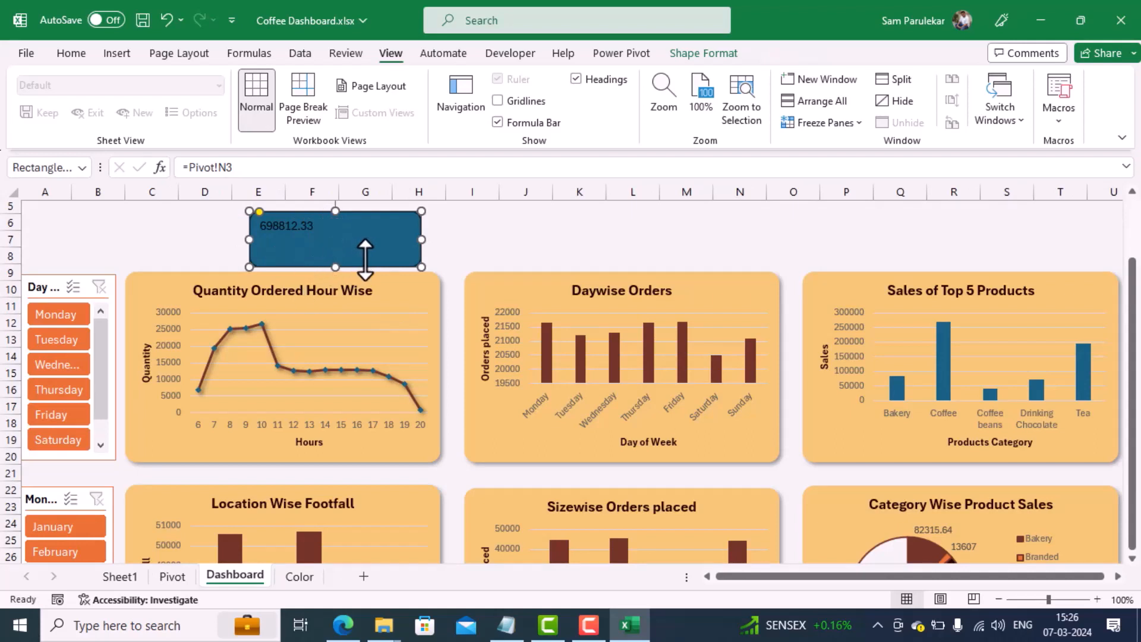
Step: Fill the rounded rectangle with the recent light orange color that matches the chart backgrounds
click(71, 53)
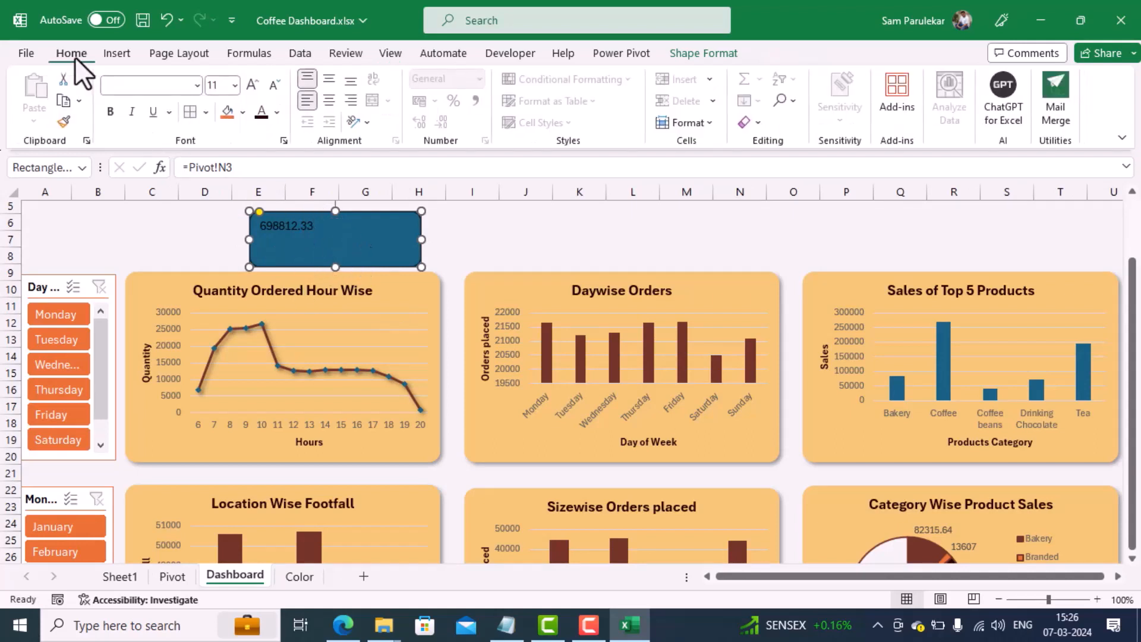
click(243, 113)
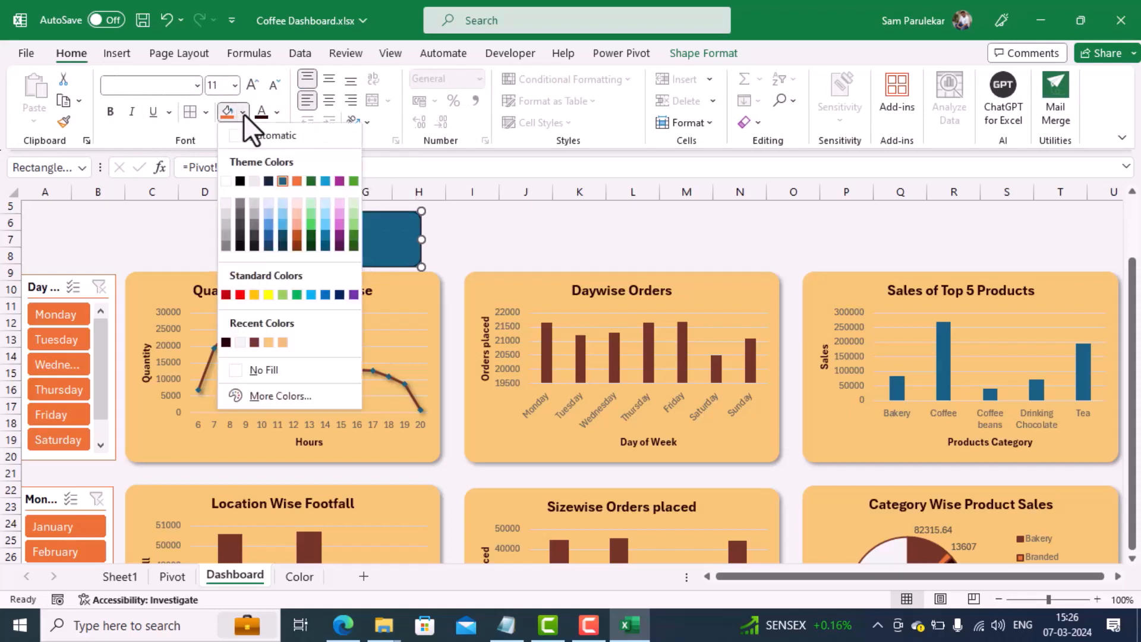
click(269, 342)
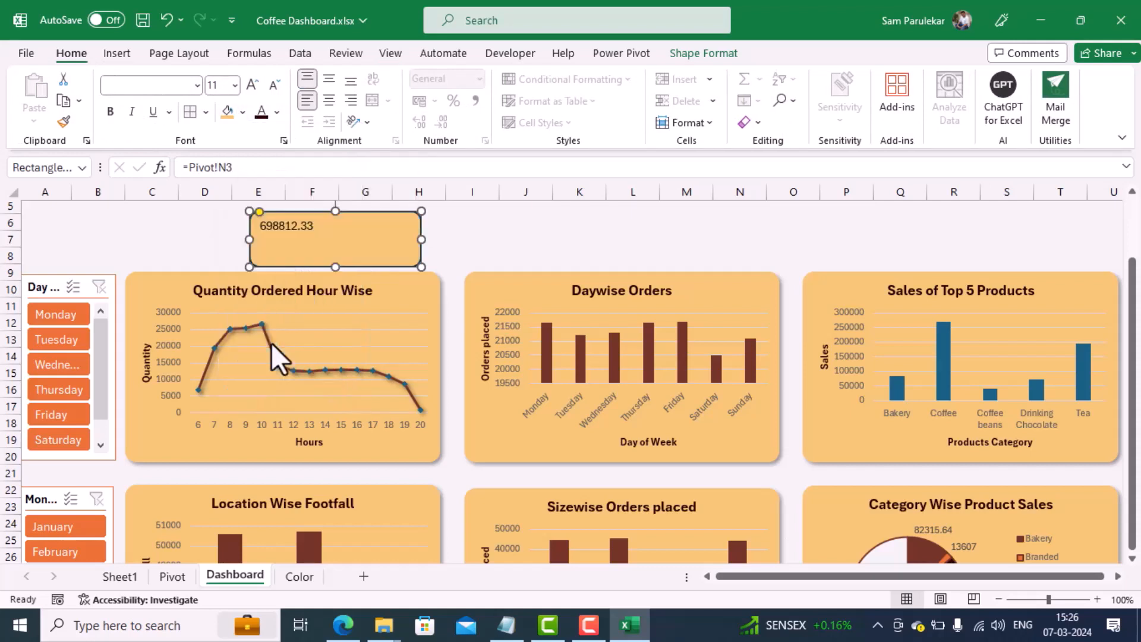
click(307, 226)
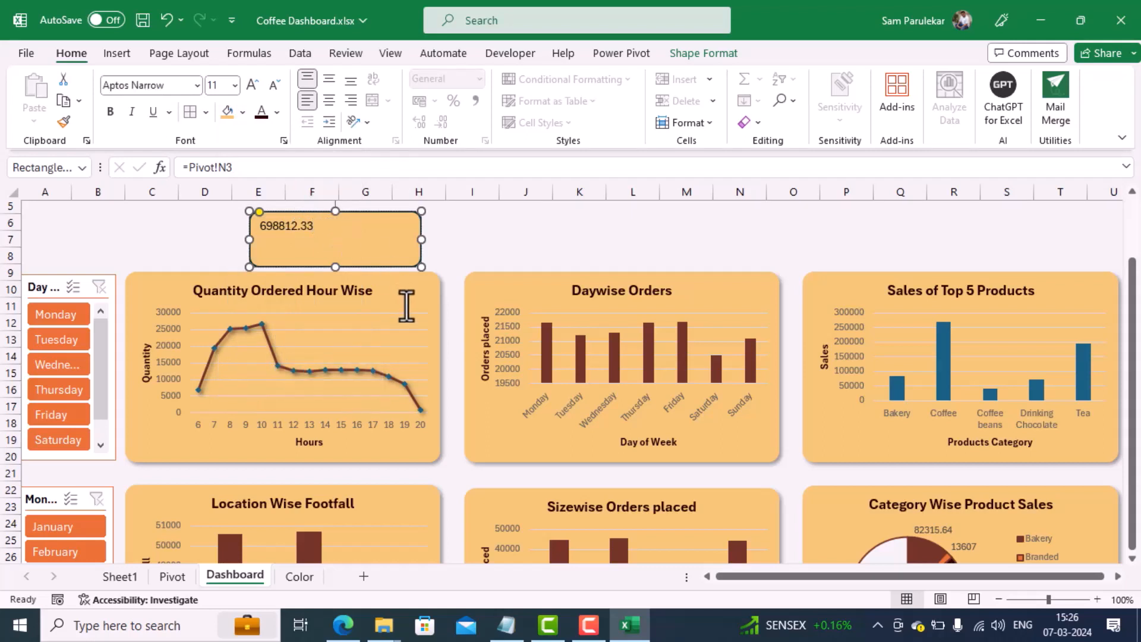
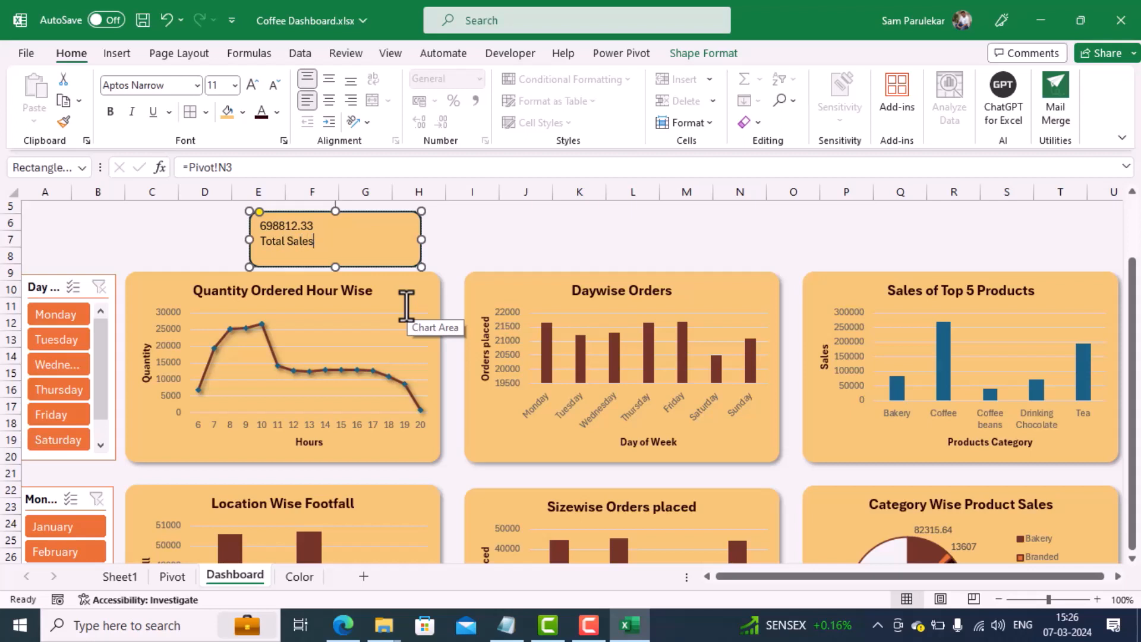
Step: Enlarge the text in the Total Sales card to size 14 and centre it horizontally and vertically
key(ctrl+a)
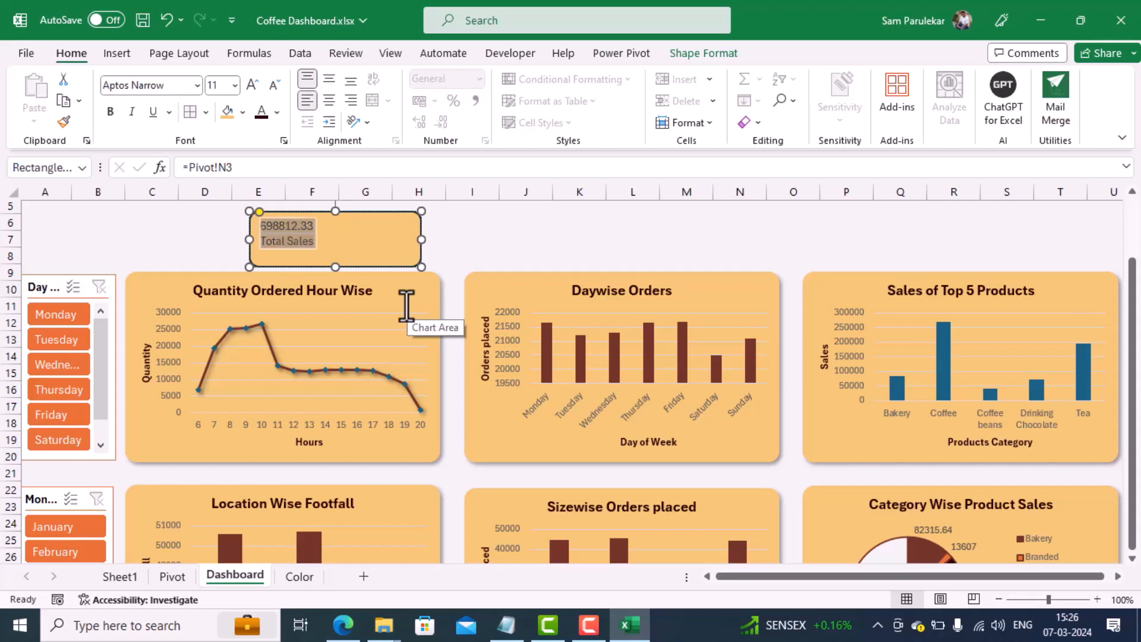
click(252, 87)
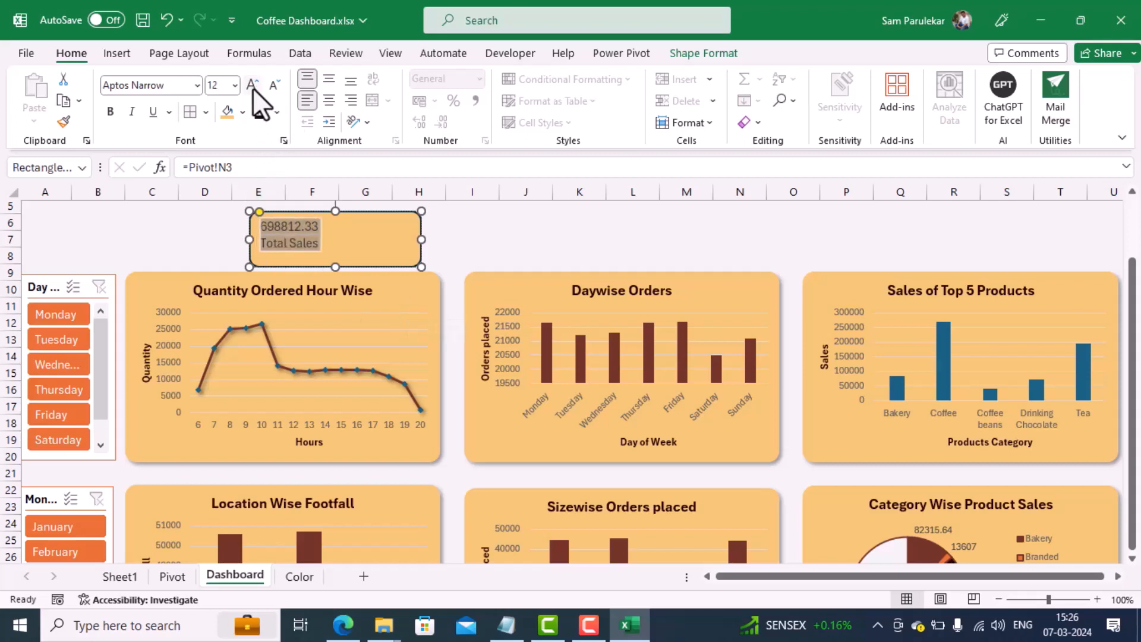
click(252, 87)
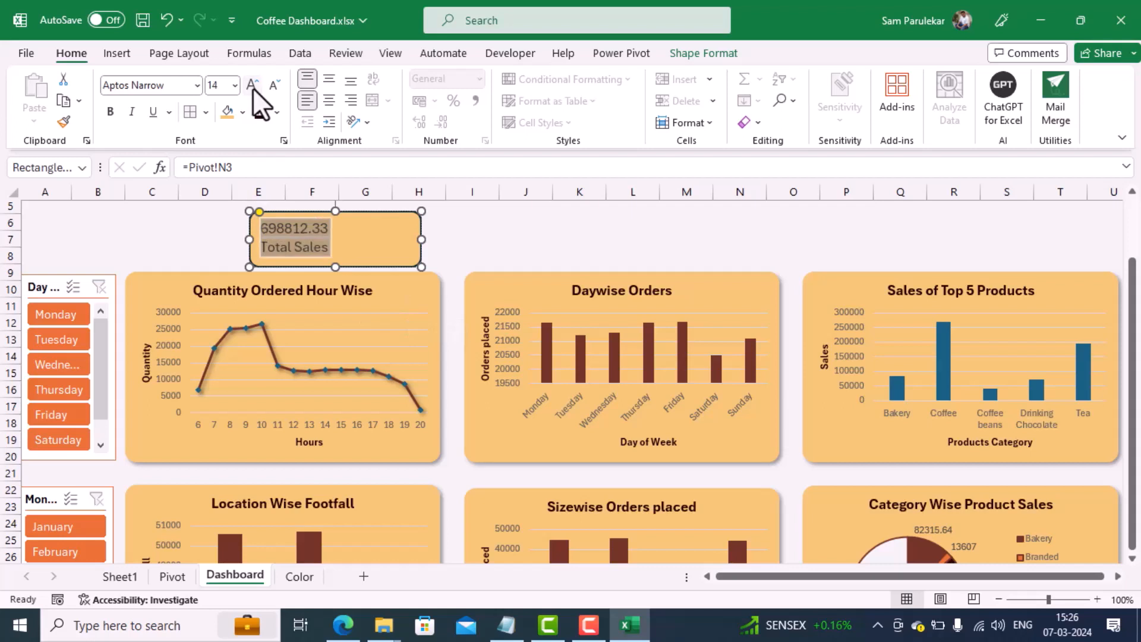
click(330, 83)
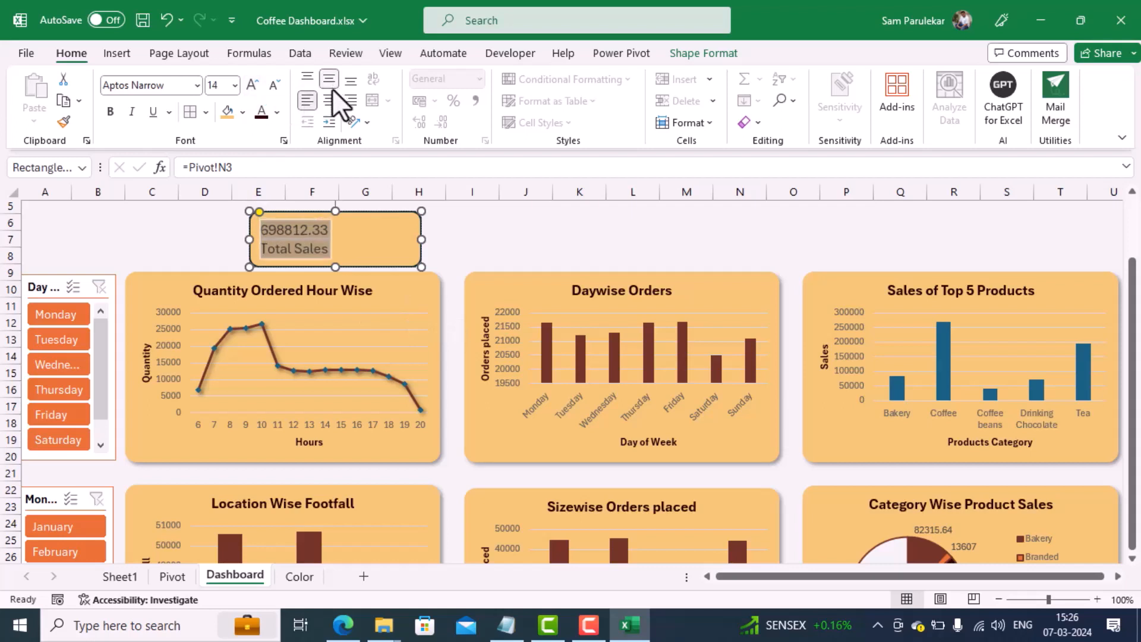
click(327, 98)
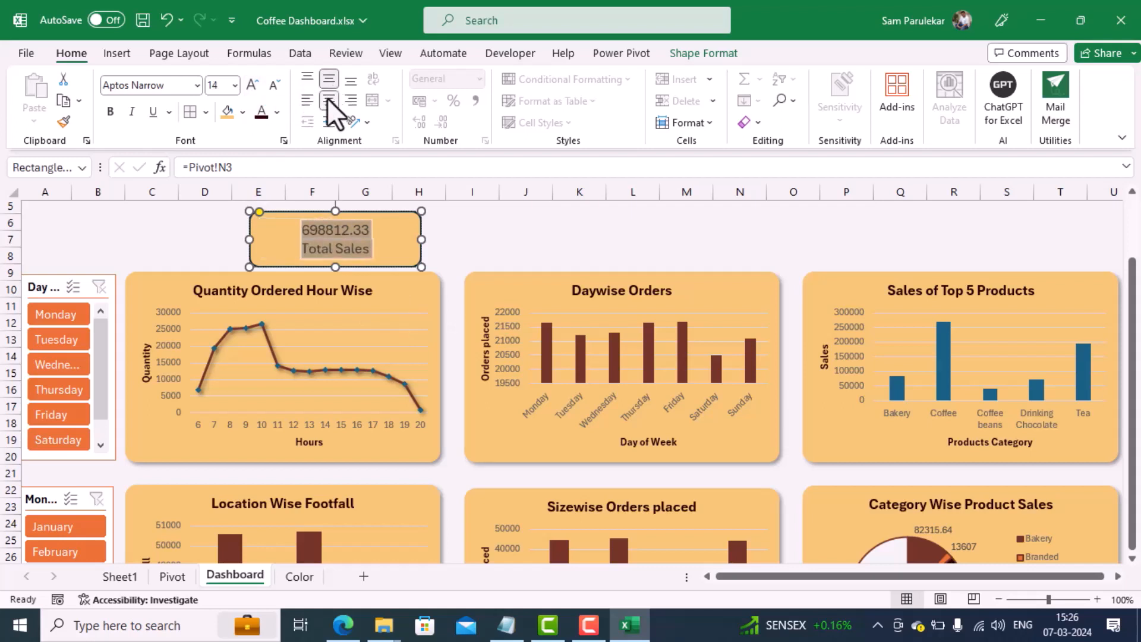
click(375, 247)
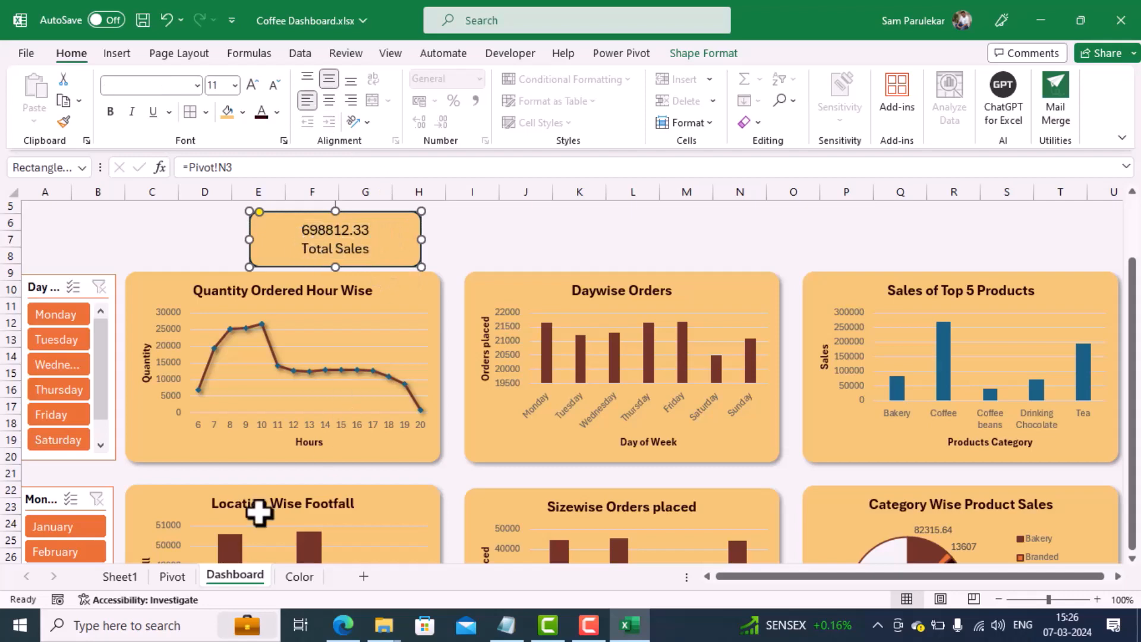
Step: Format cell N3 on the Pivot sheet as accounting currency with the $ English (United States) symbol
click(171, 576)
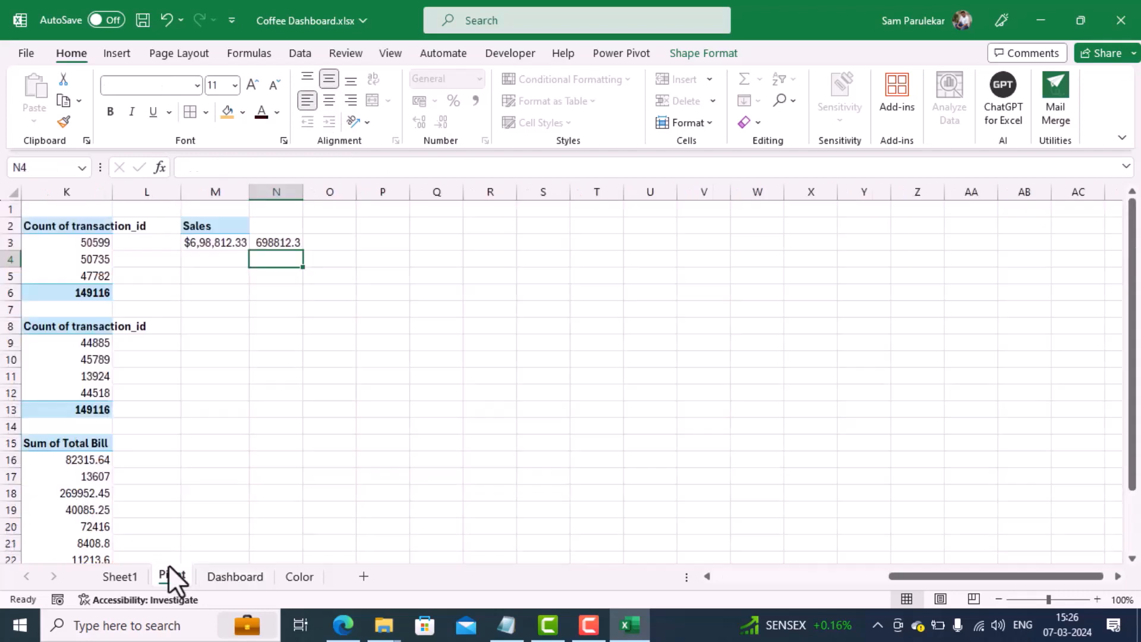
click(278, 242)
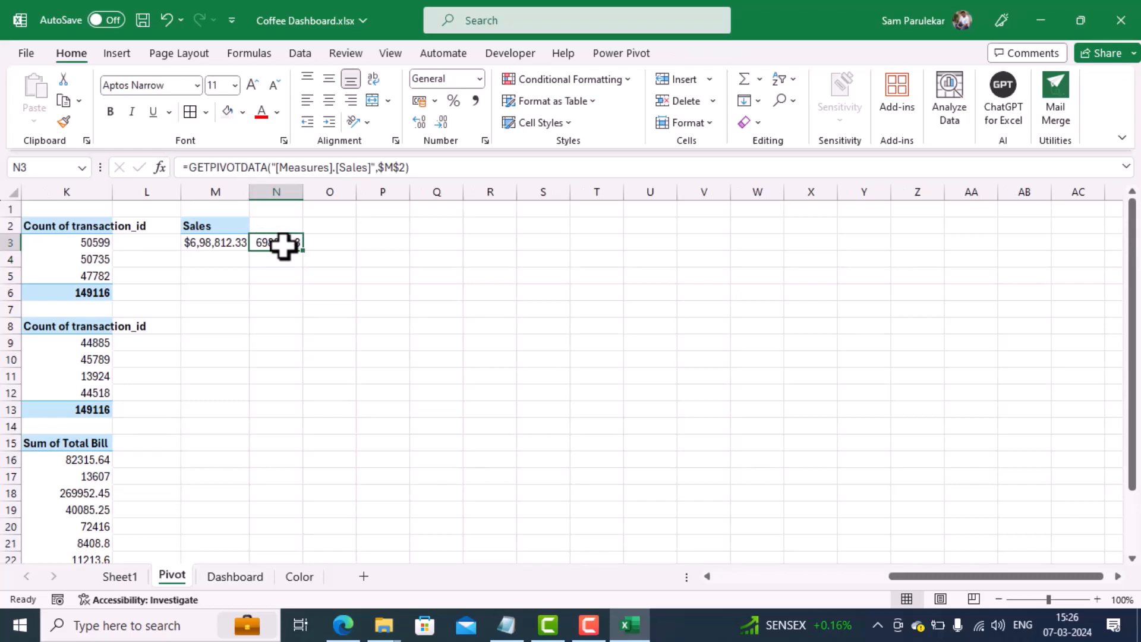
click(419, 101)
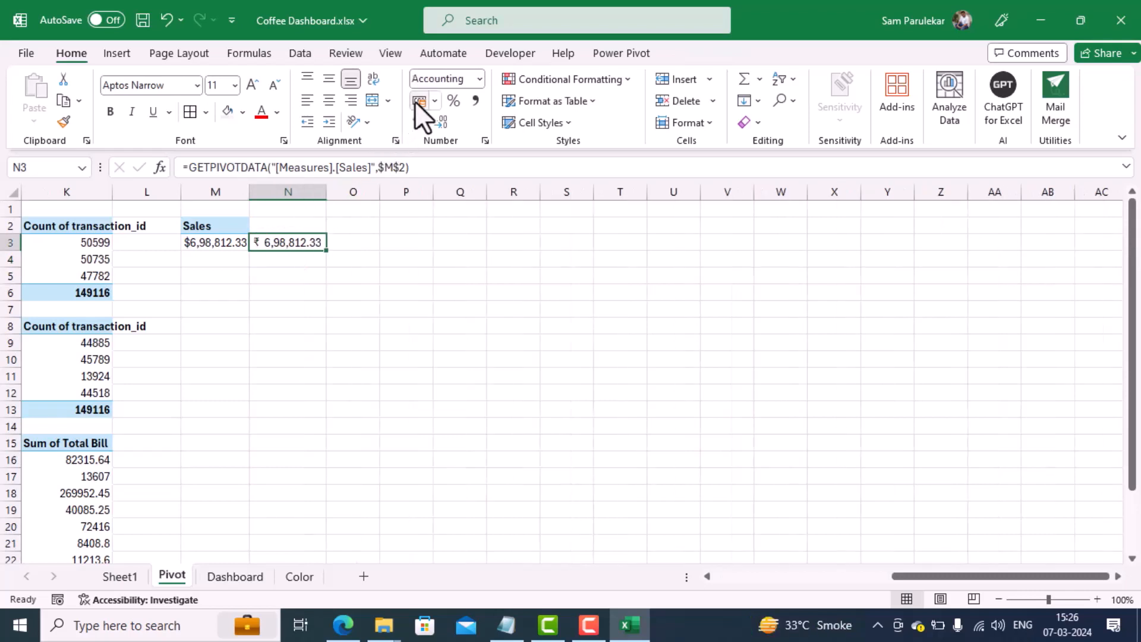
click(435, 102)
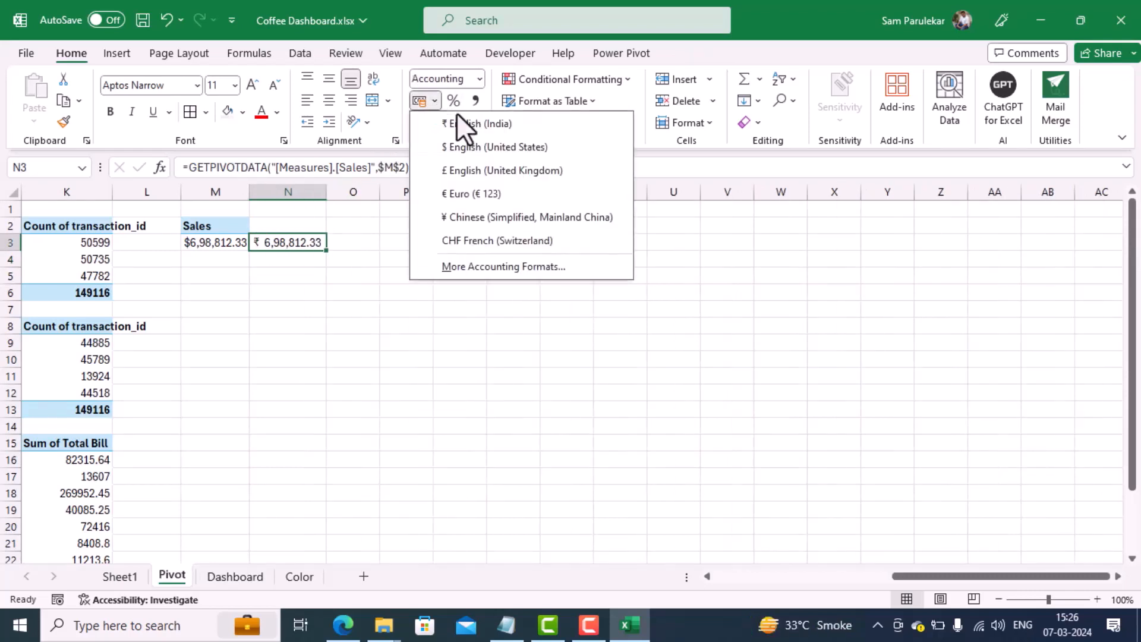
click(454, 147)
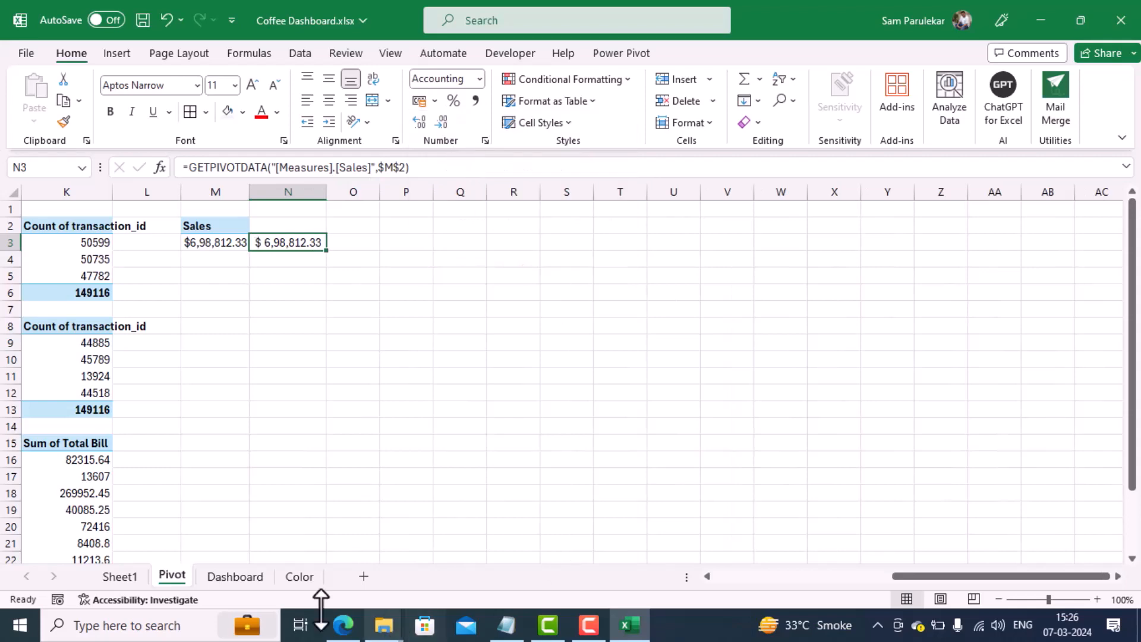
Step: On the Dashboard sheet, set the Total Sales card's text to size 15 and make it bold
click(244, 575)
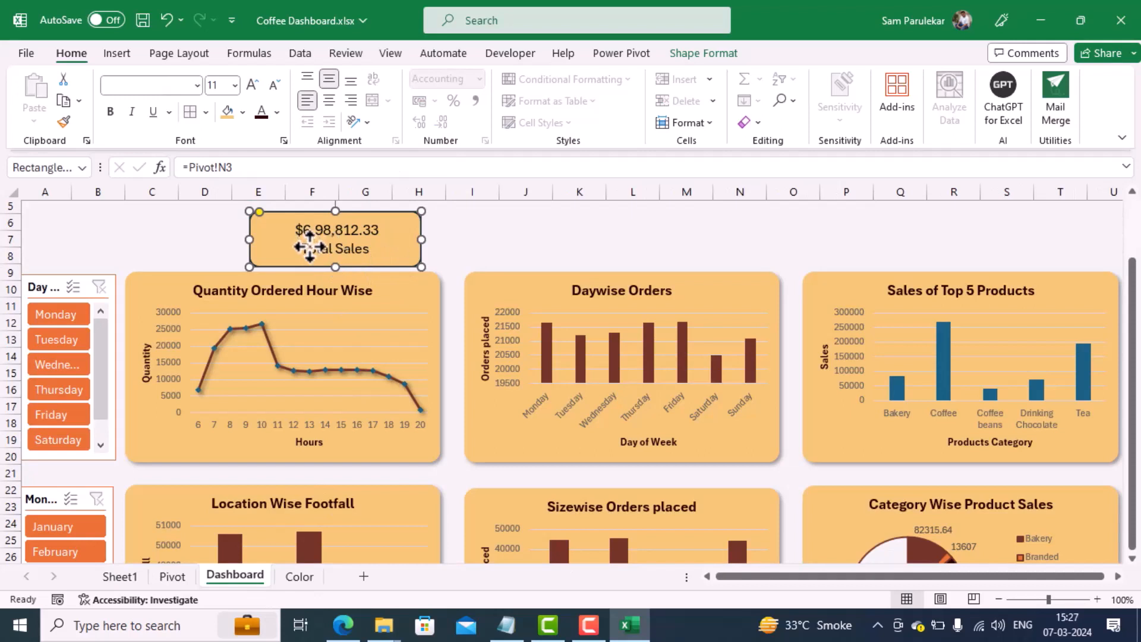
click(252, 85)
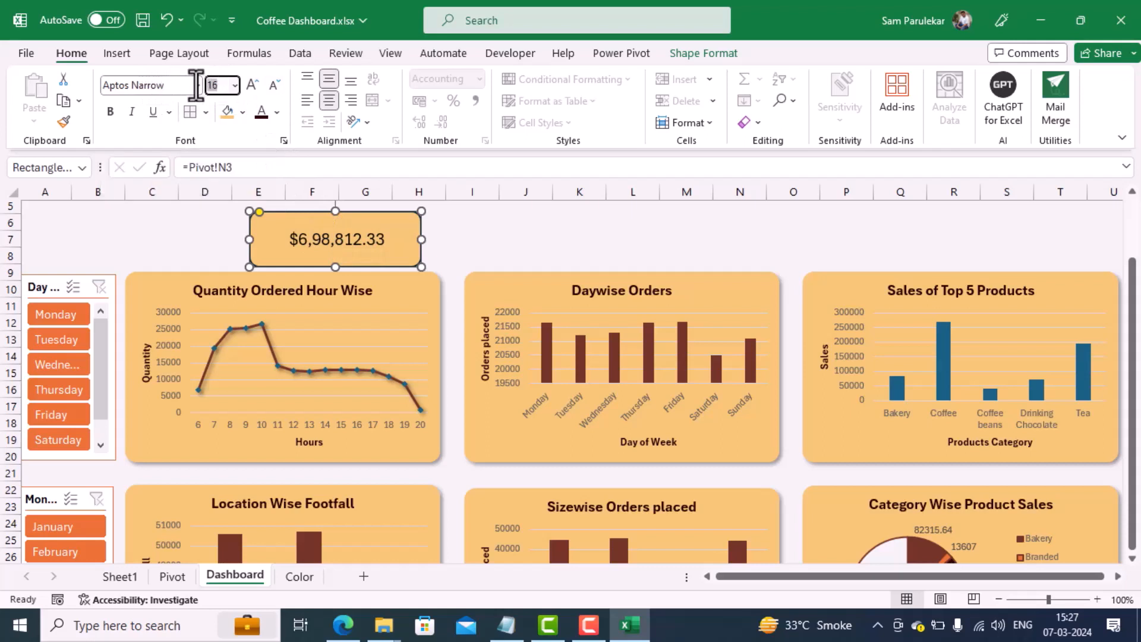
text(15)
key(Return)
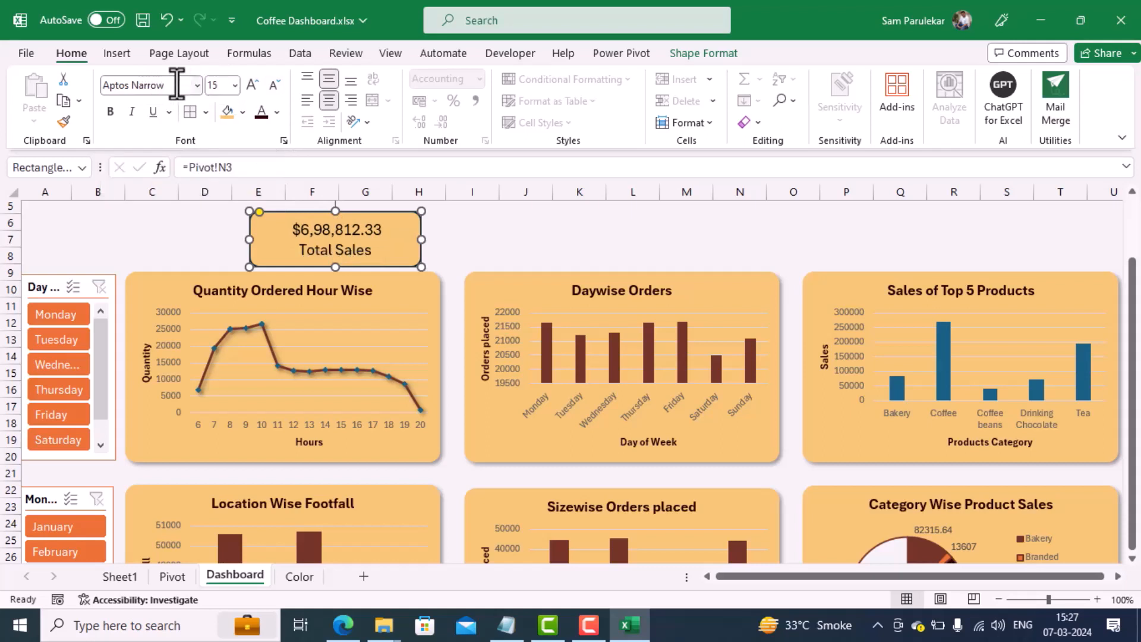
click(314, 250)
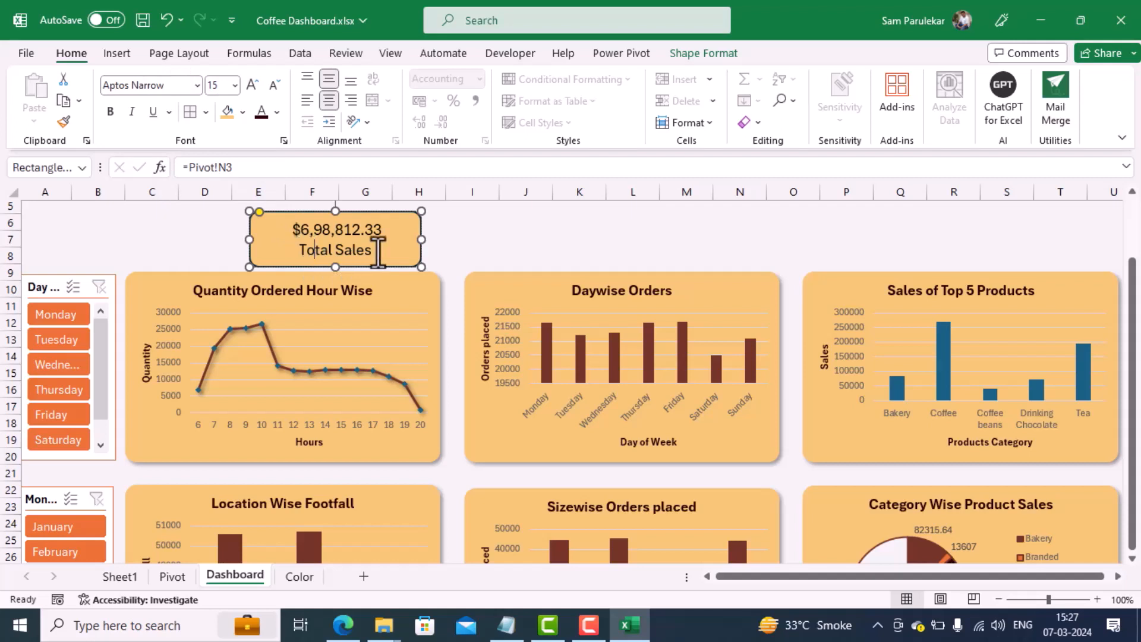
drag(378, 249, 290, 223)
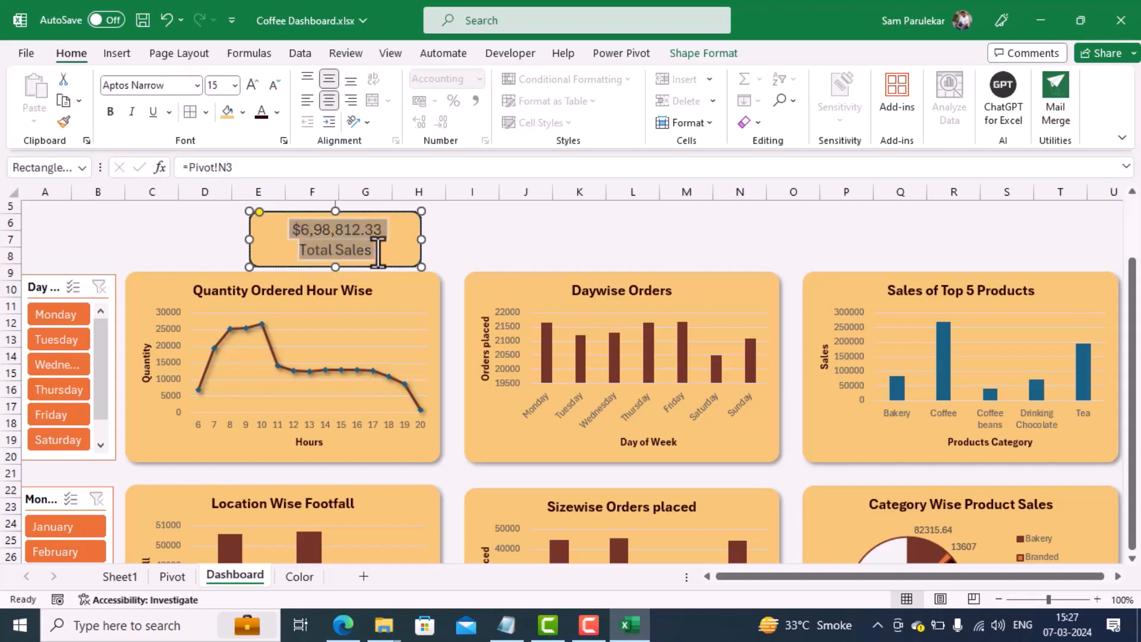
click(110, 112)
click(561, 249)
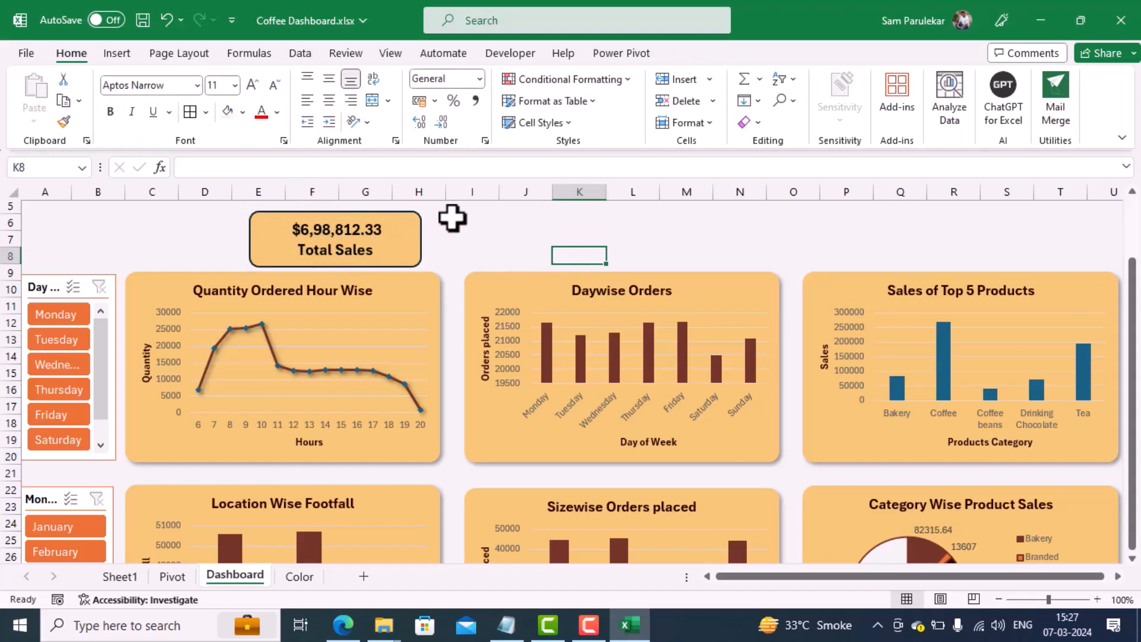
Step: Duplicate the Total Sales card three times and place the copies in a row beside it above the charts
click(417, 230)
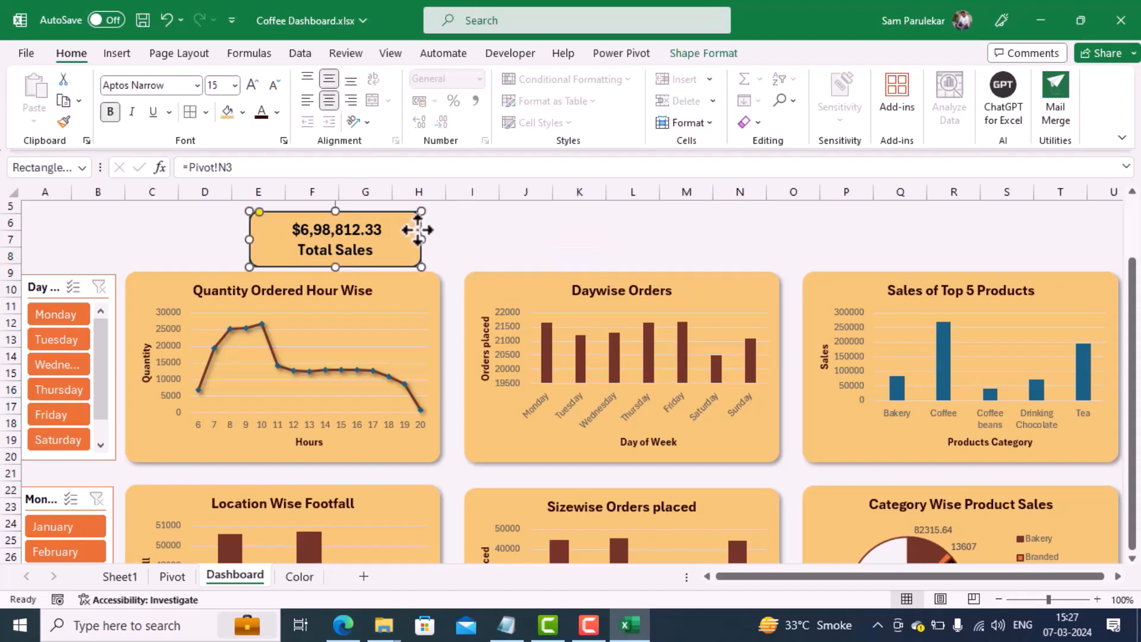
key(ctrl+c)
key(ctrl+v)
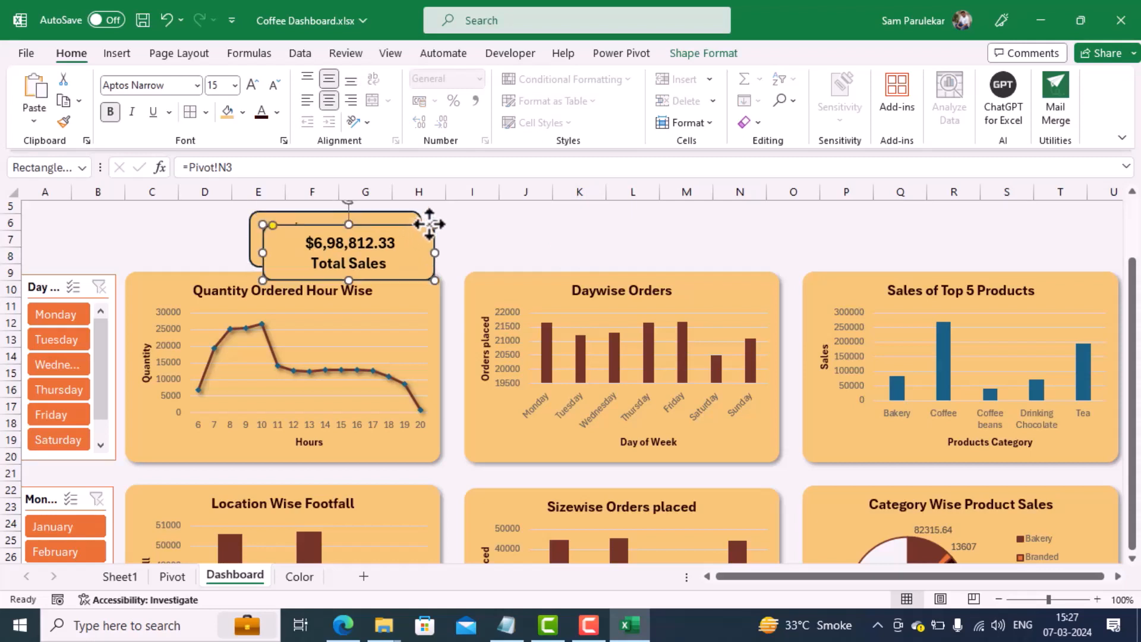
drag(419, 226, 610, 214)
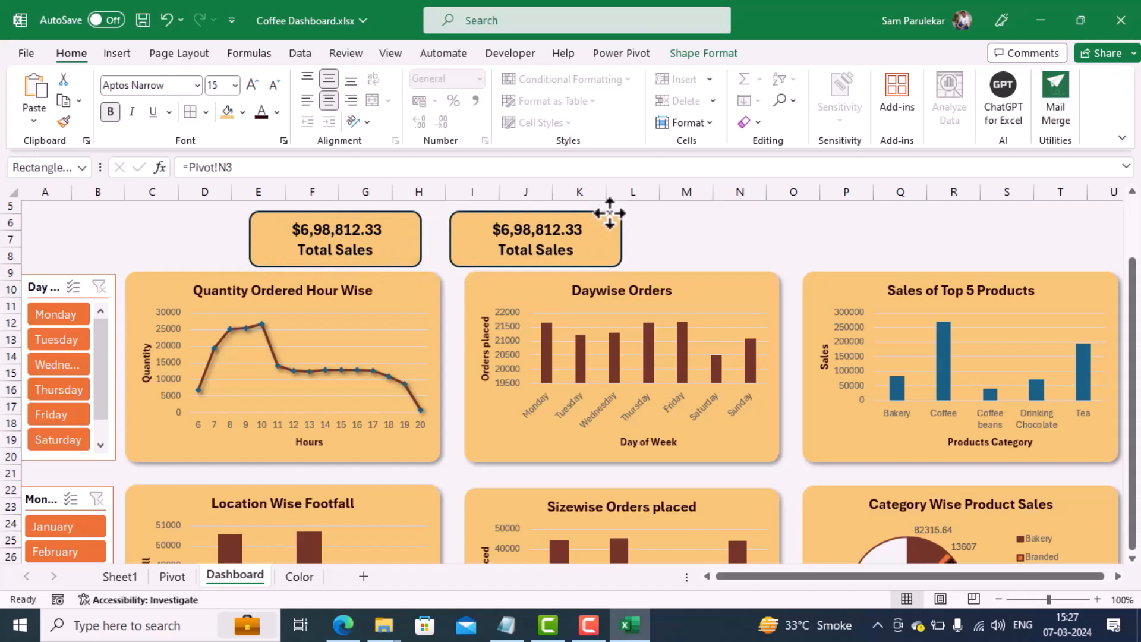
click(610, 213)
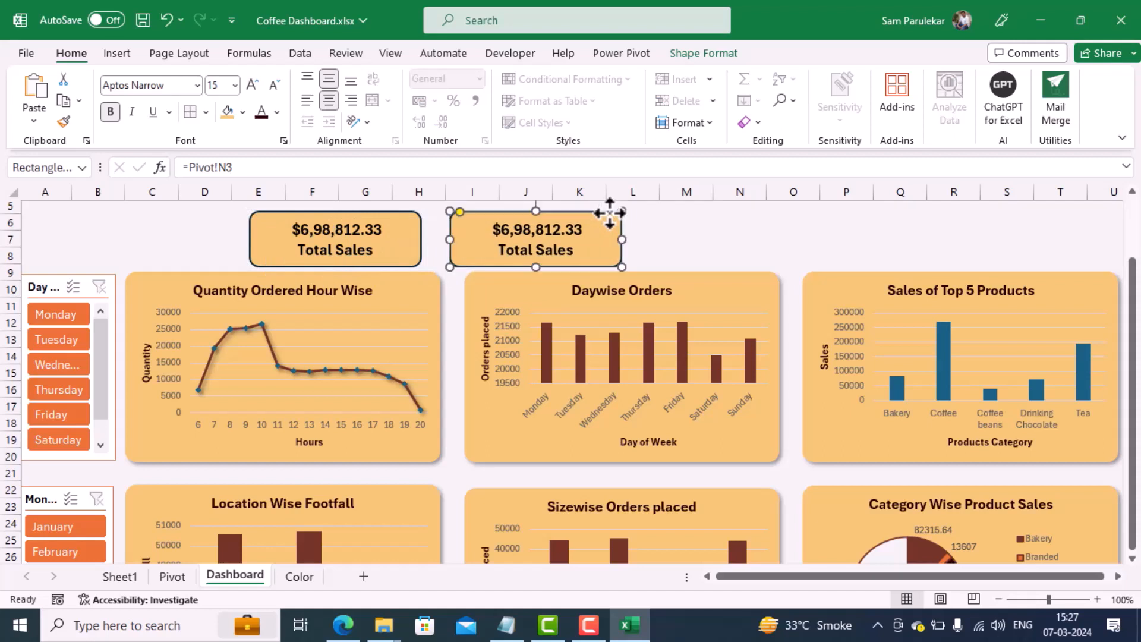
drag(609, 214, 975, 212)
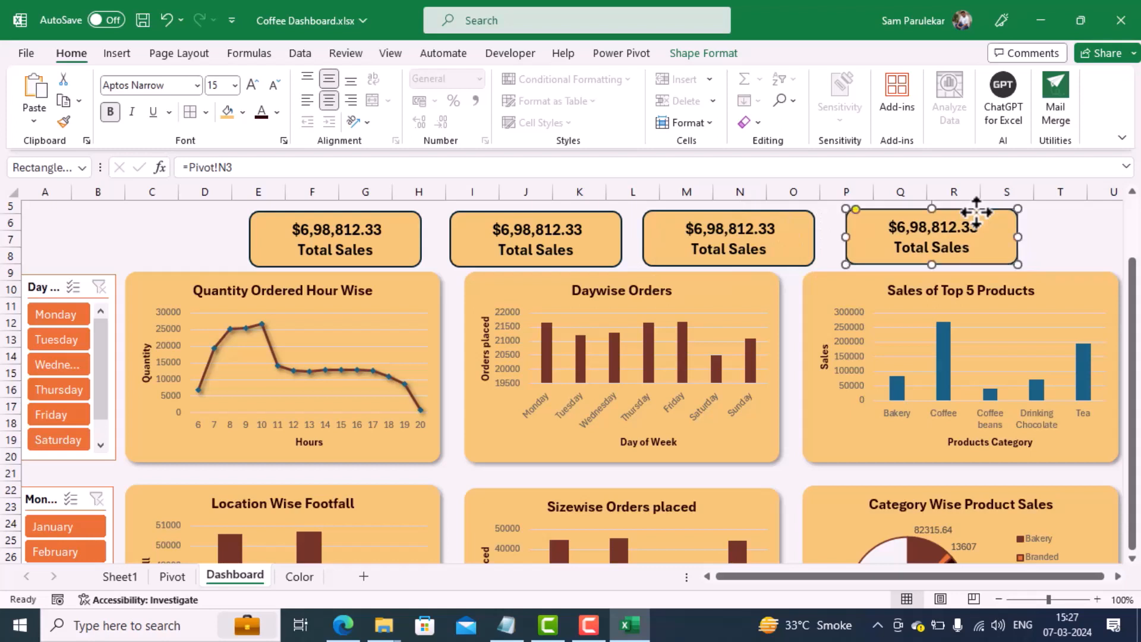
Step: Align the four Total Sales cards along their top edges and distribute them horizontally
click(389, 232)
ctrl+click(508, 244)
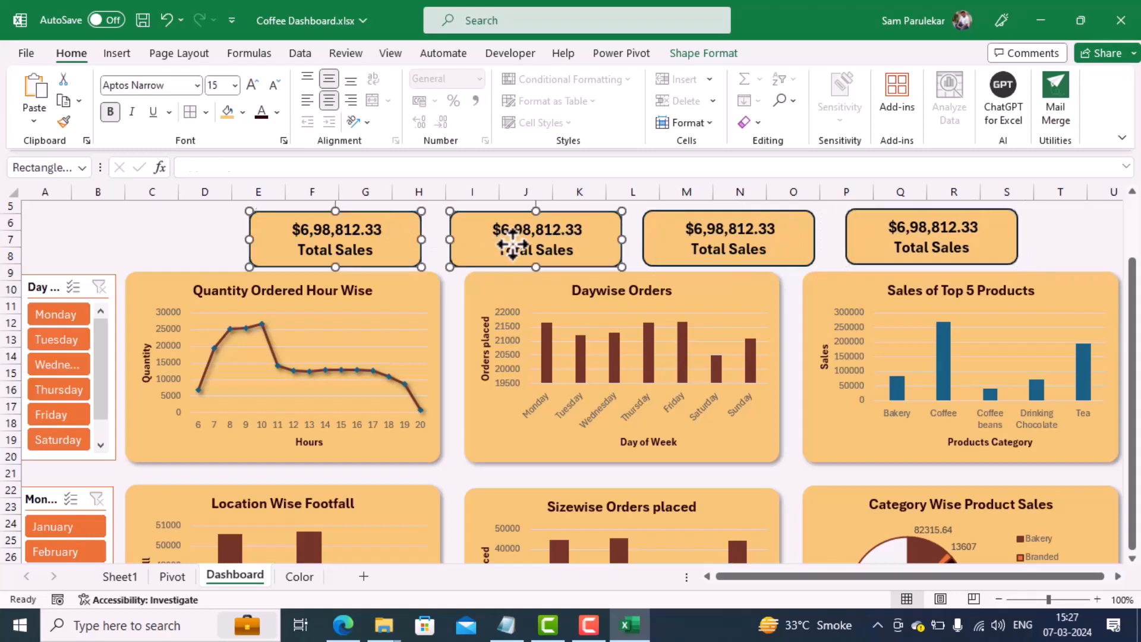
ctrl+click(742, 245)
ctrl+click(879, 252)
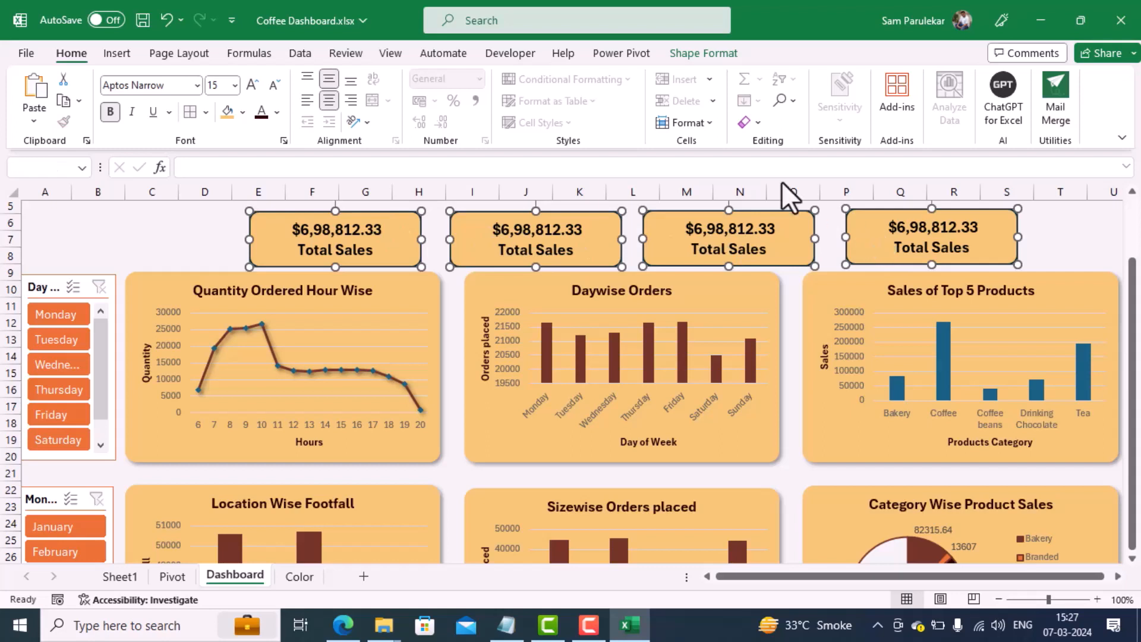
click(717, 58)
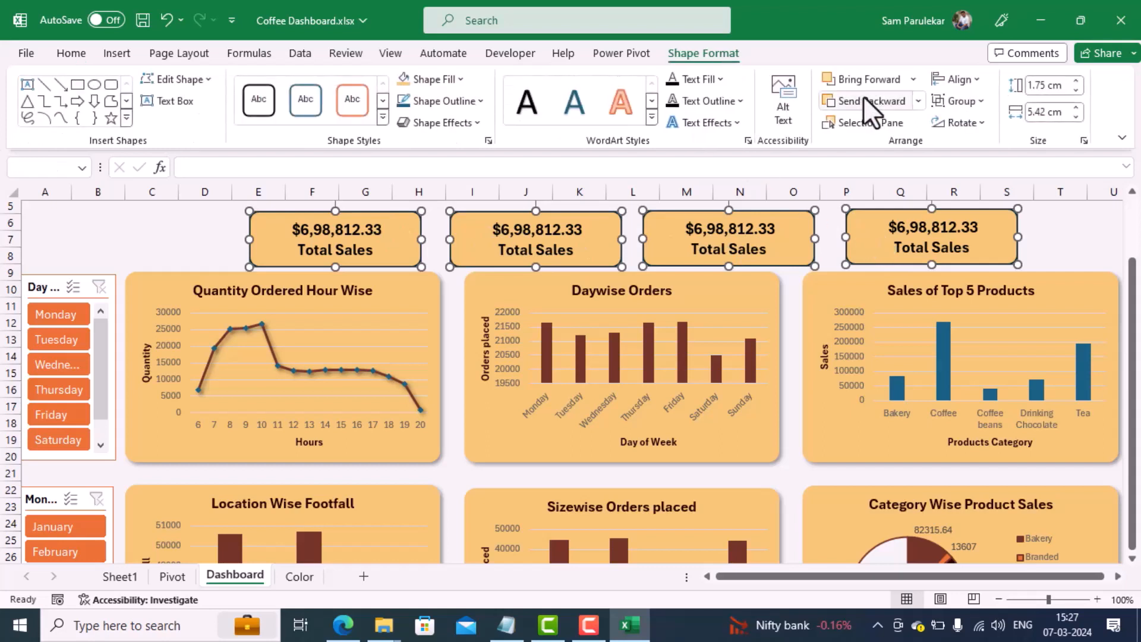
click(975, 80)
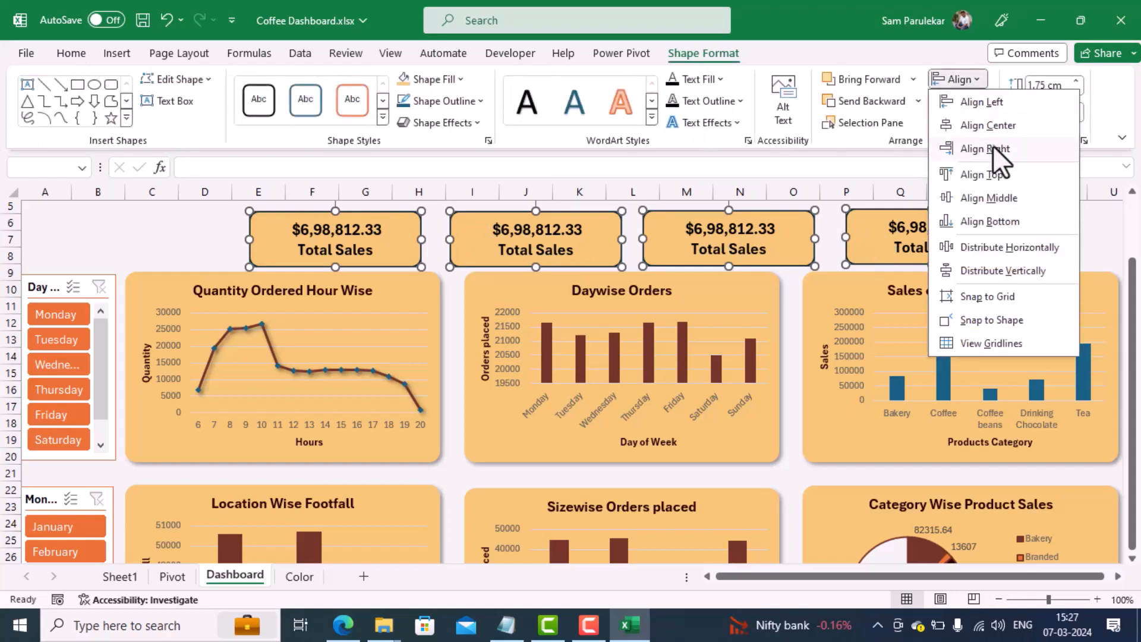
click(995, 174)
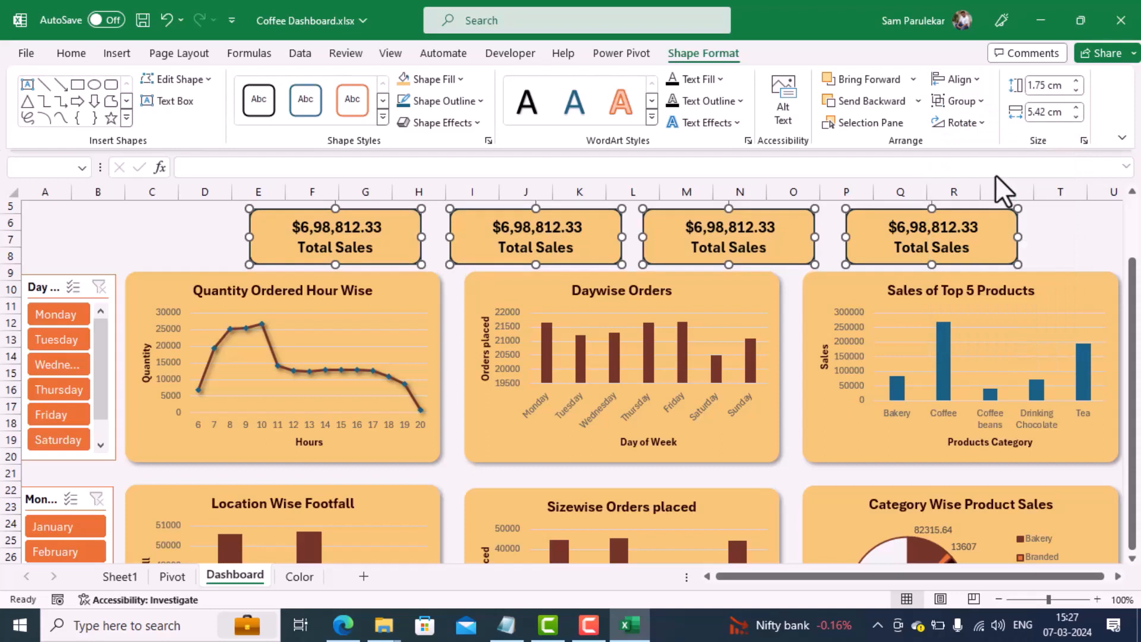
click(975, 82)
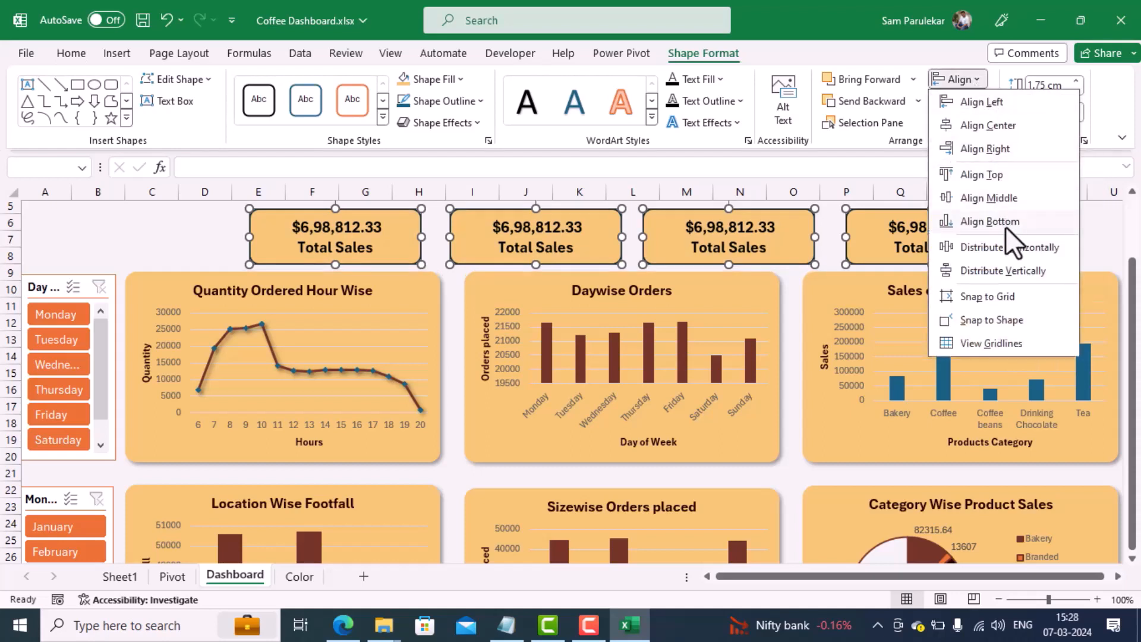
click(1004, 247)
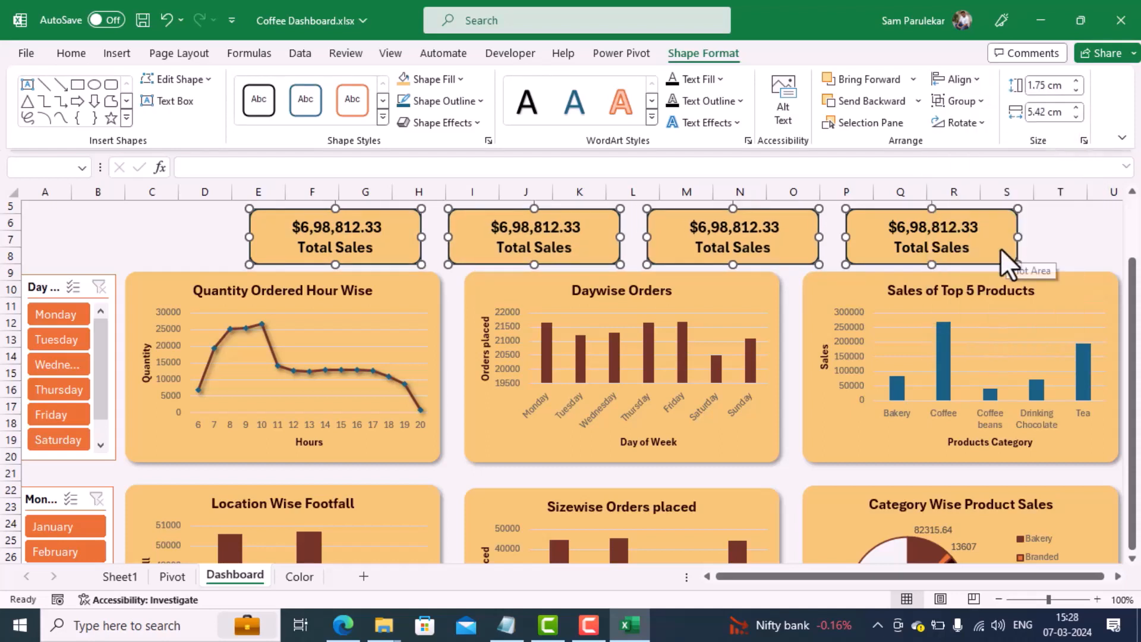
Step: Move the four cards together so that the row spans columns F to T above the charts
drag(976, 244, 1040, 245)
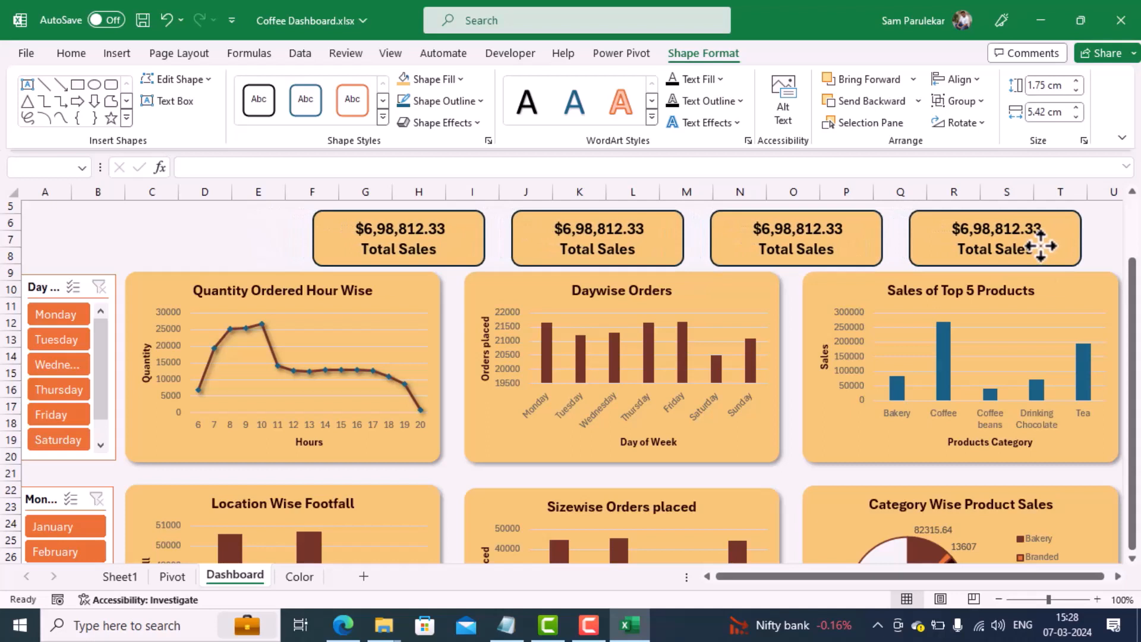
drag(1039, 246, 1040, 246)
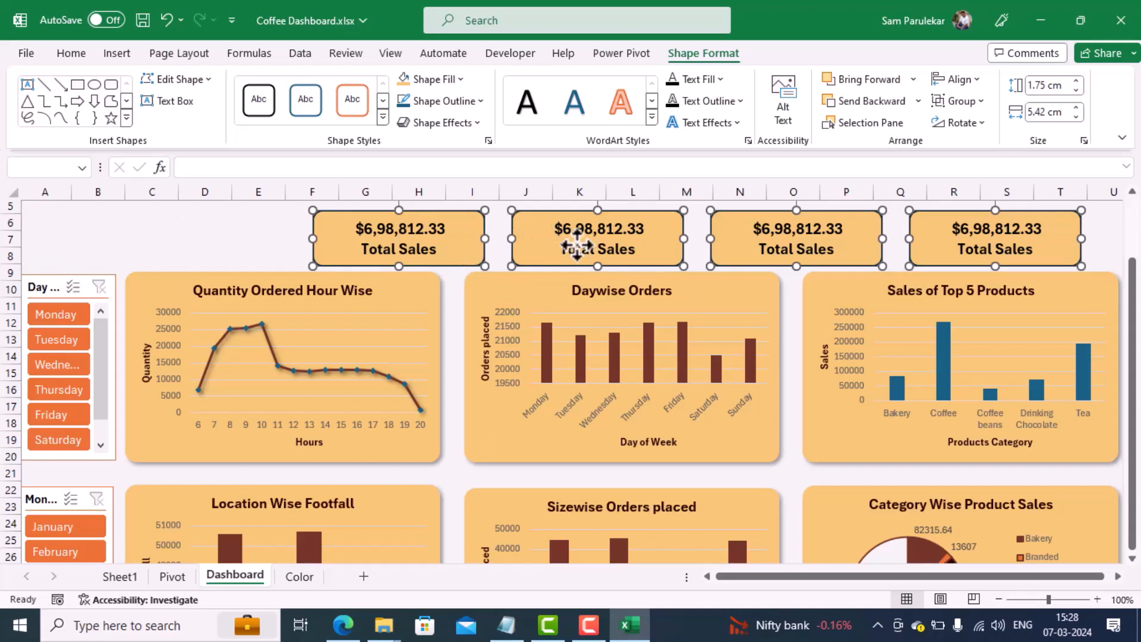
click(498, 224)
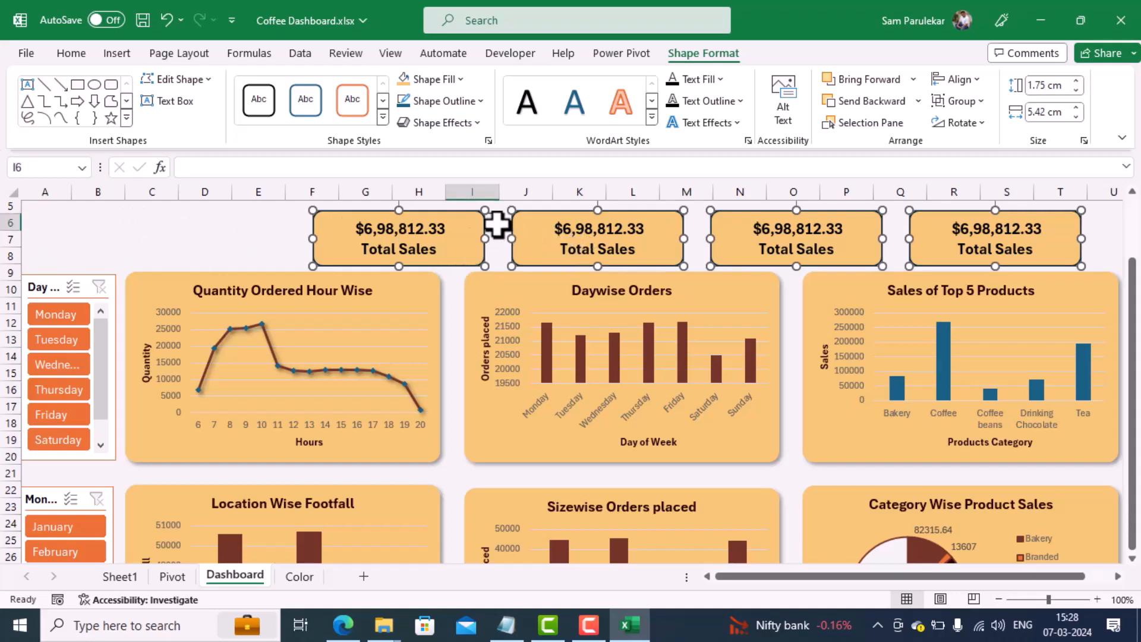
Step: Change the label on the second card in the KPI row to "Total FootFall"
click(551, 245)
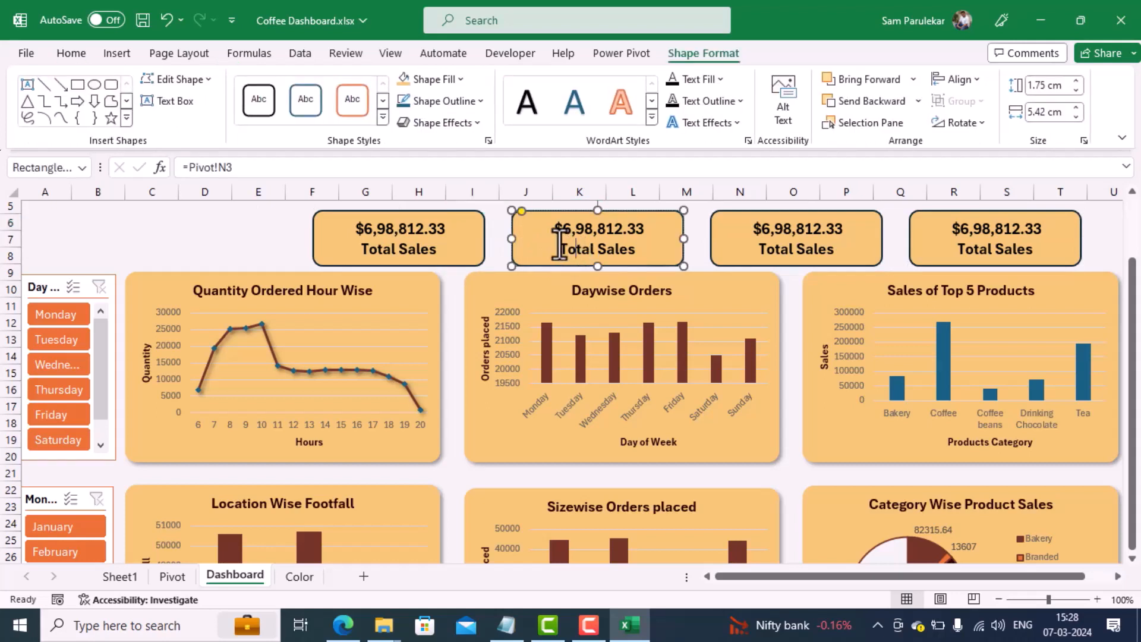
key(shift+Right)
key(shift+Right)
key(shift+Right)
key(shift+Right)
key(shift+Right)
key(shift+Right)
key(Right)
key(Left)
key(Left)
text(Foot)
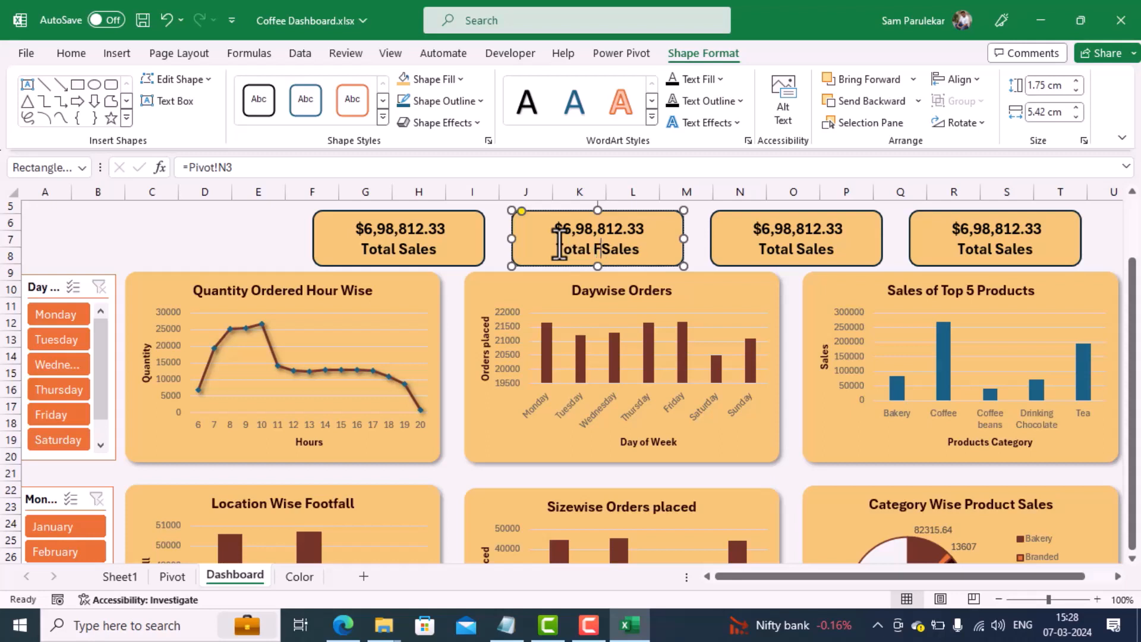
text(Fall)
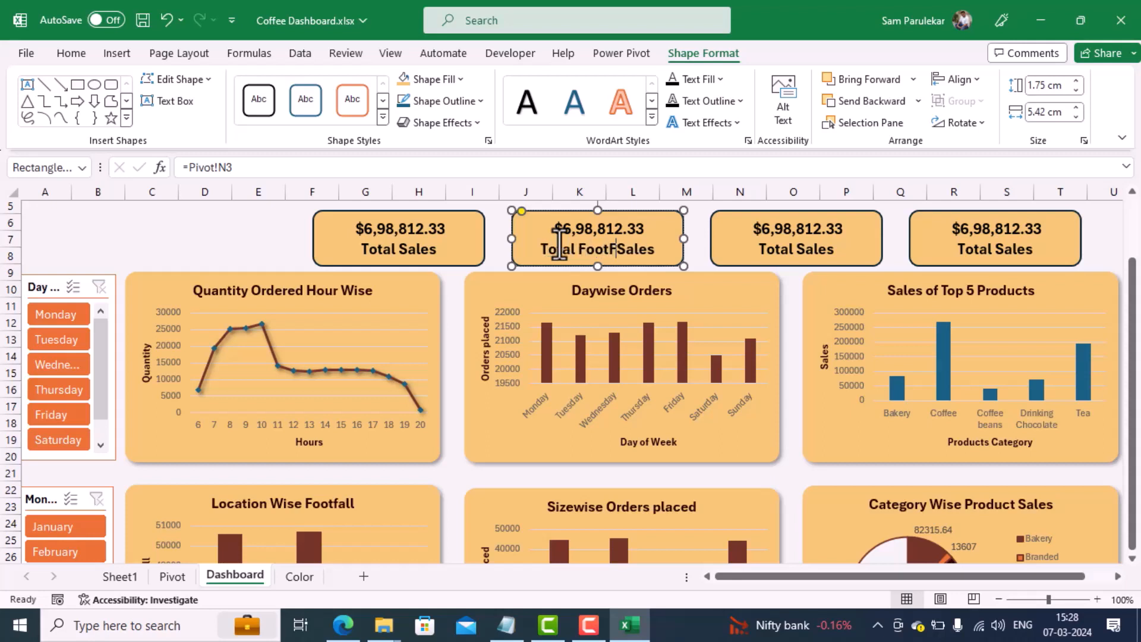
key(Delete)
key(Delete)
key(Delete)
key(Delete)
key(Delete)
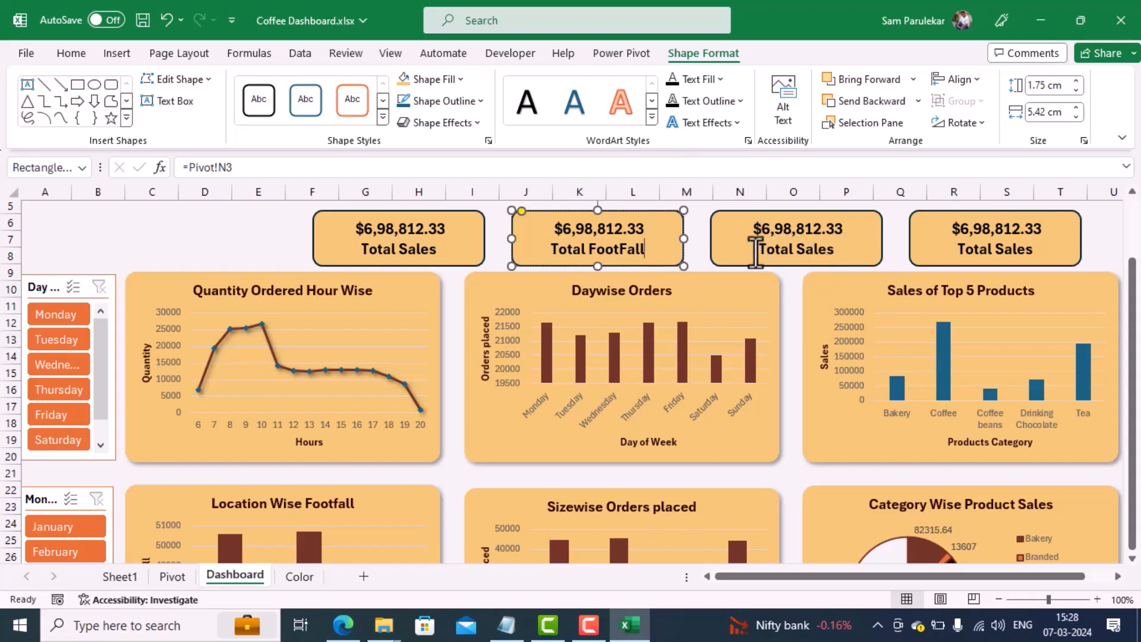
Step: Replace the third KPI card's label with "Average Bill per person"
click(701, 227)
click(747, 251)
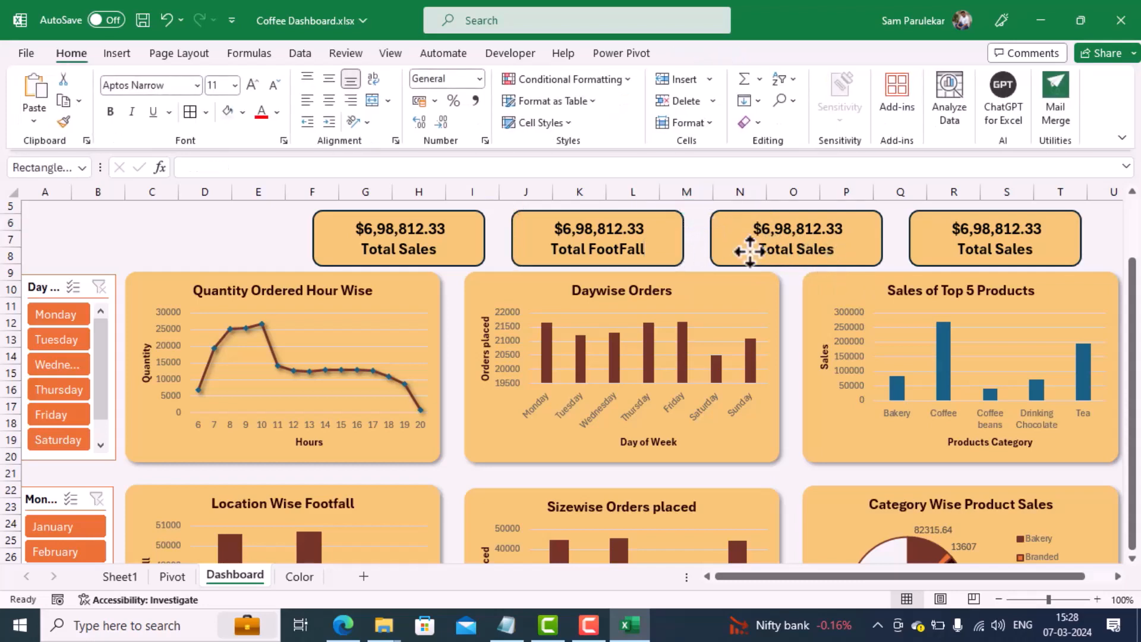
click(763, 250)
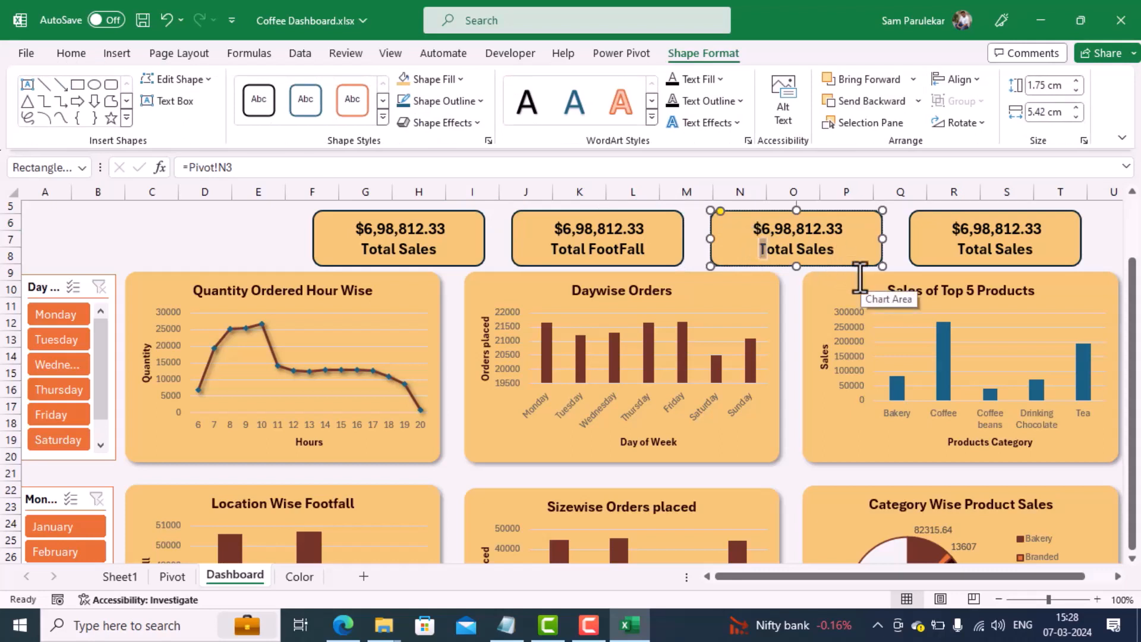
key(shift+Right)
key(shift+Right)
key(shift+Right)
key(shift+Right)
key(shift+Right)
key(shift+Right)
key(shift+Right)
key(shift+Right)
key(shift+Right)
key(shift+Right)
key(shift+Right)
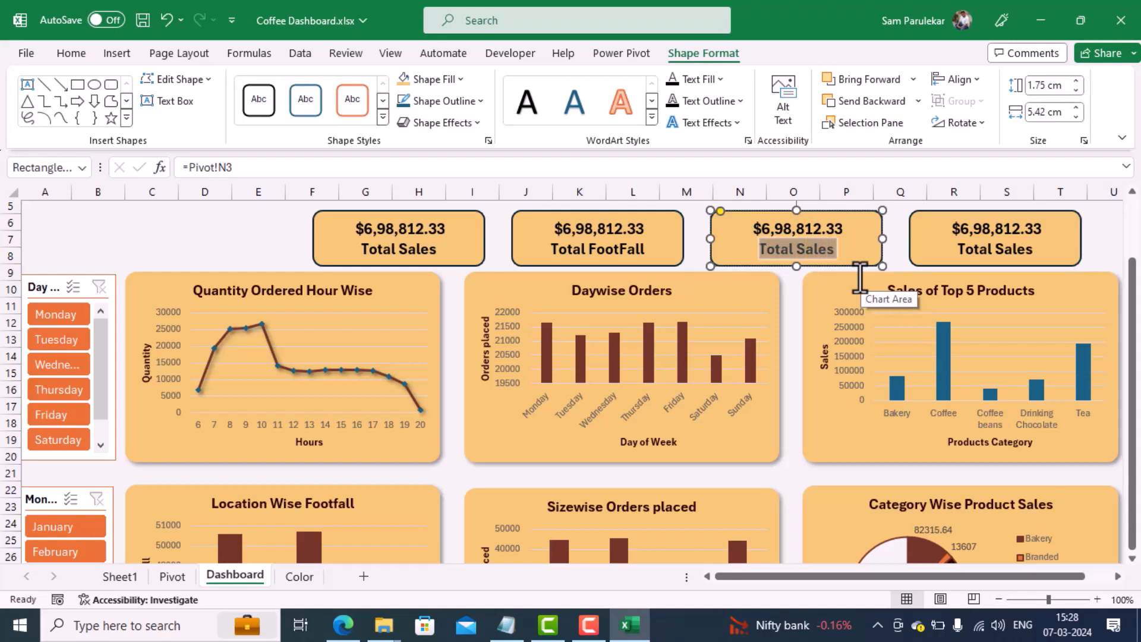
text(Av)
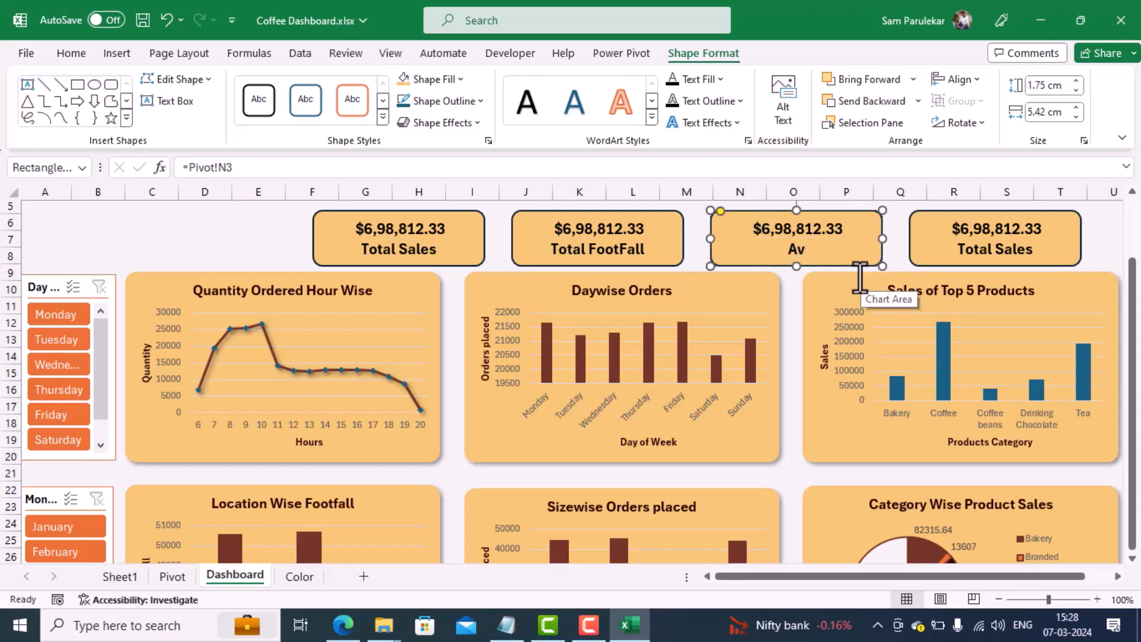
text(erage Bill)
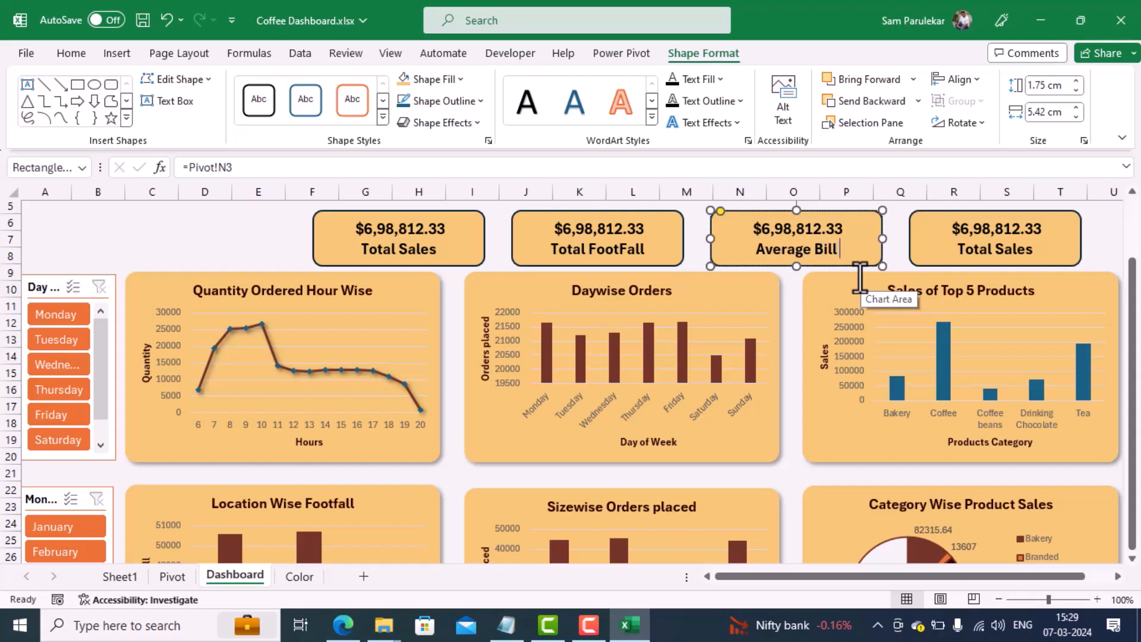
text( per p)
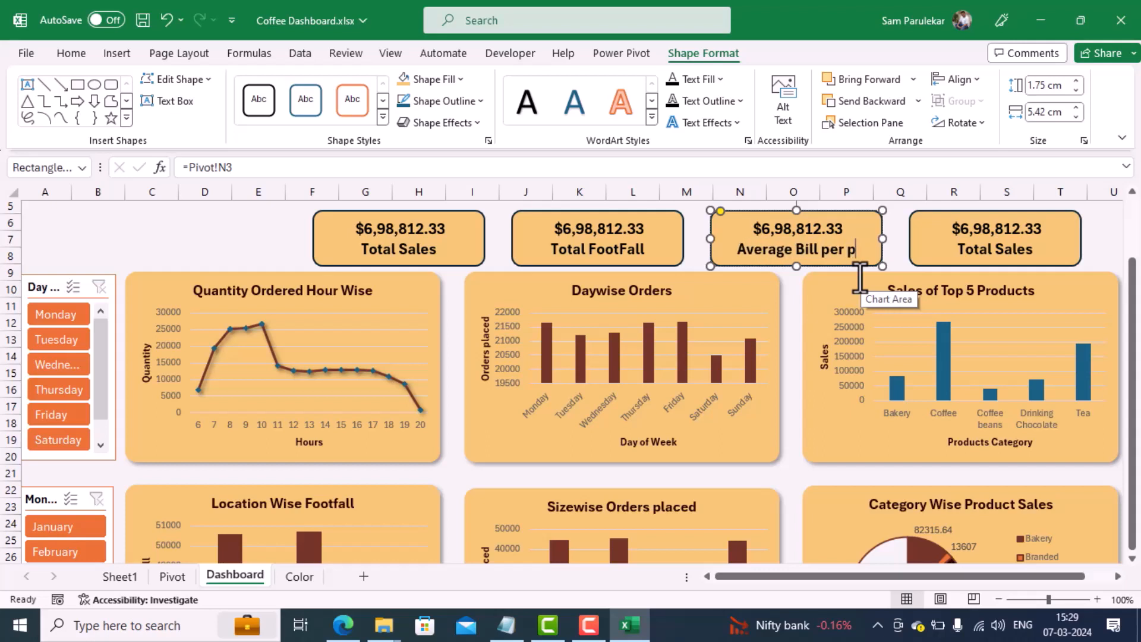
text(erson)
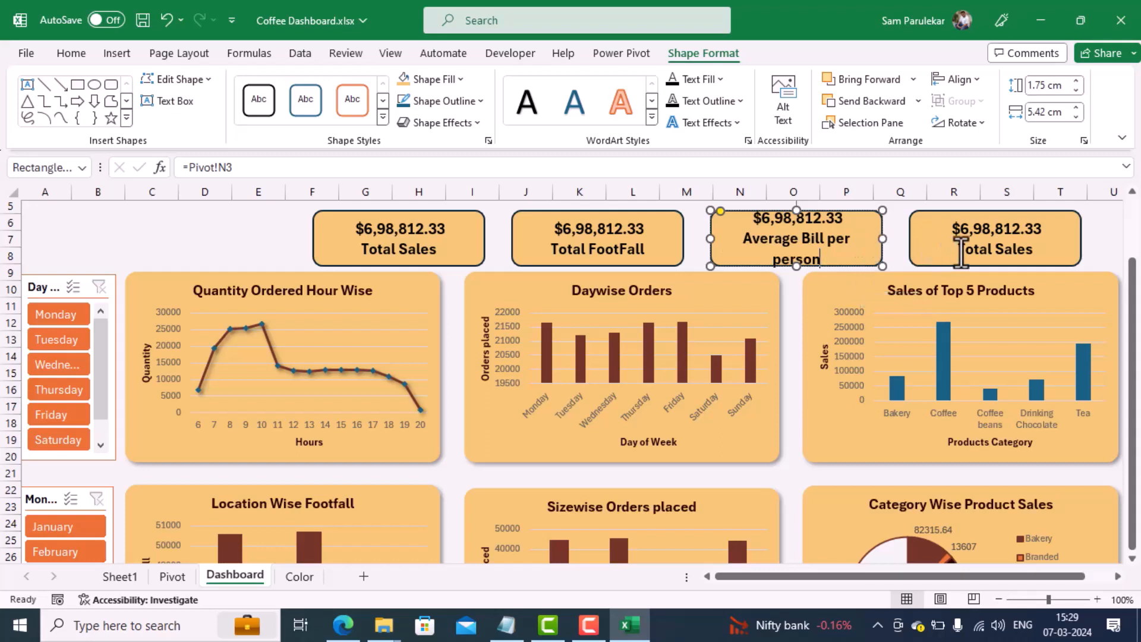
Step: Replace the fourth KPI card's label with "Average Order per person"
click(910, 237)
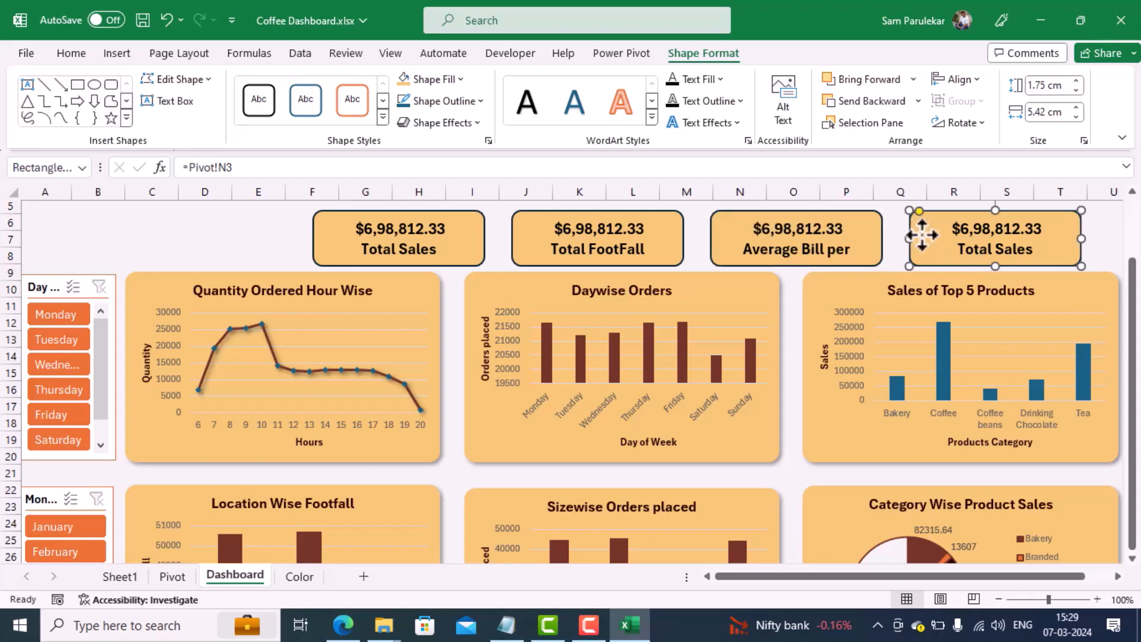
click(965, 247)
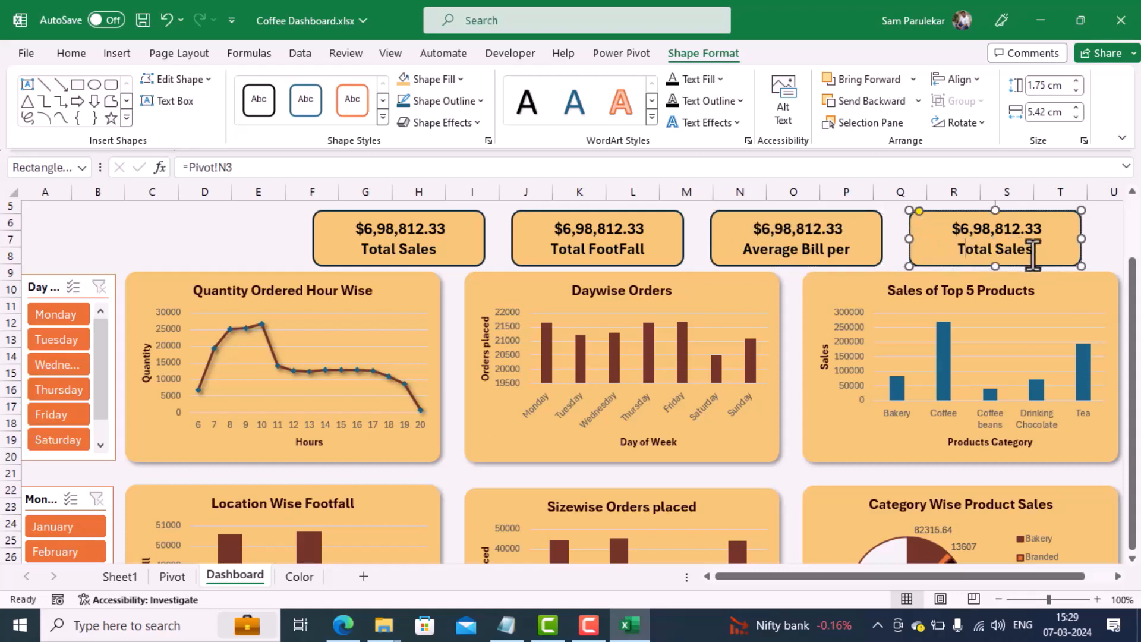
key(Left)
key(shift+Right)
key(shift+Right)
key(shift+Right)
key(shift+Right)
key(shift+Right)
key(shift+Right)
key(shift+Right)
key(shift+Right)
key(shift+Right)
key(shift+Right)
key(shift+Right)
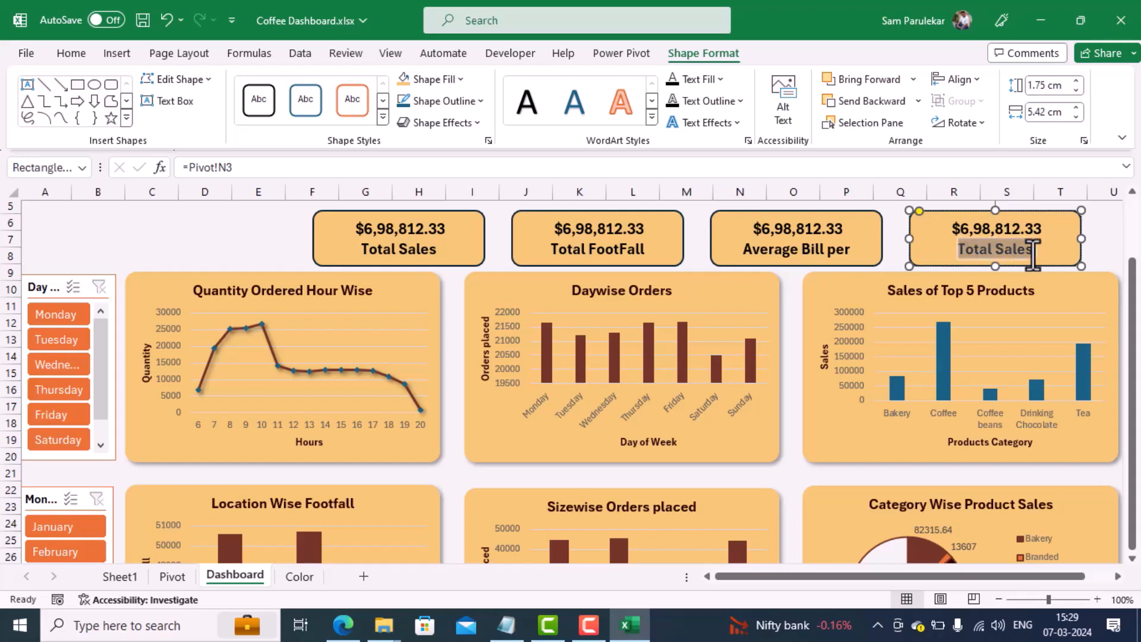
text(Avera)
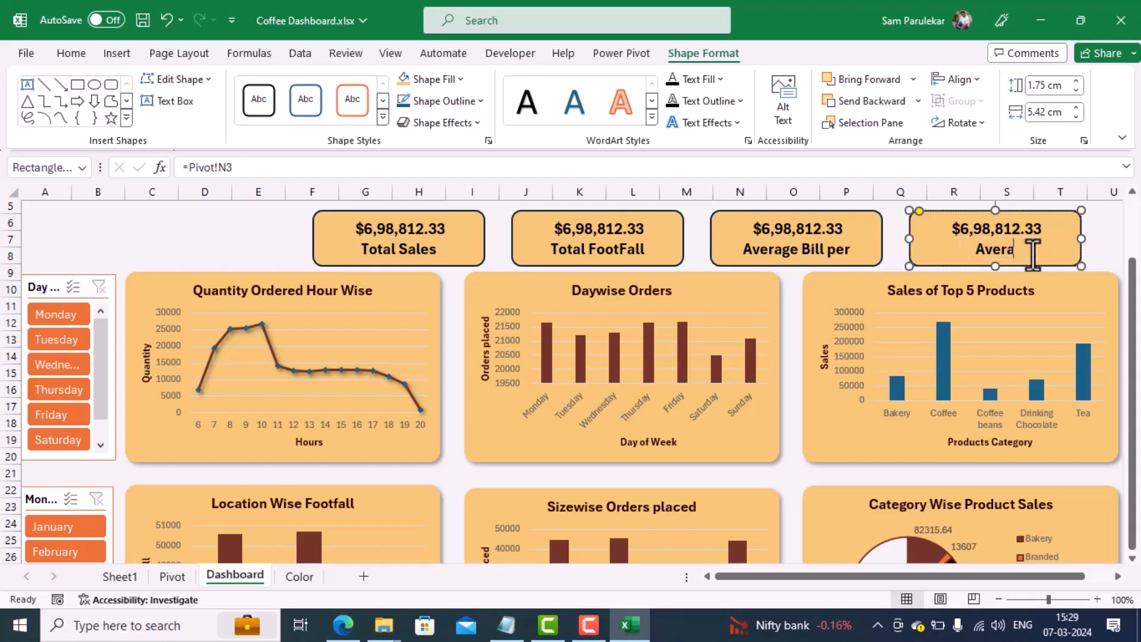
text(ge Order)
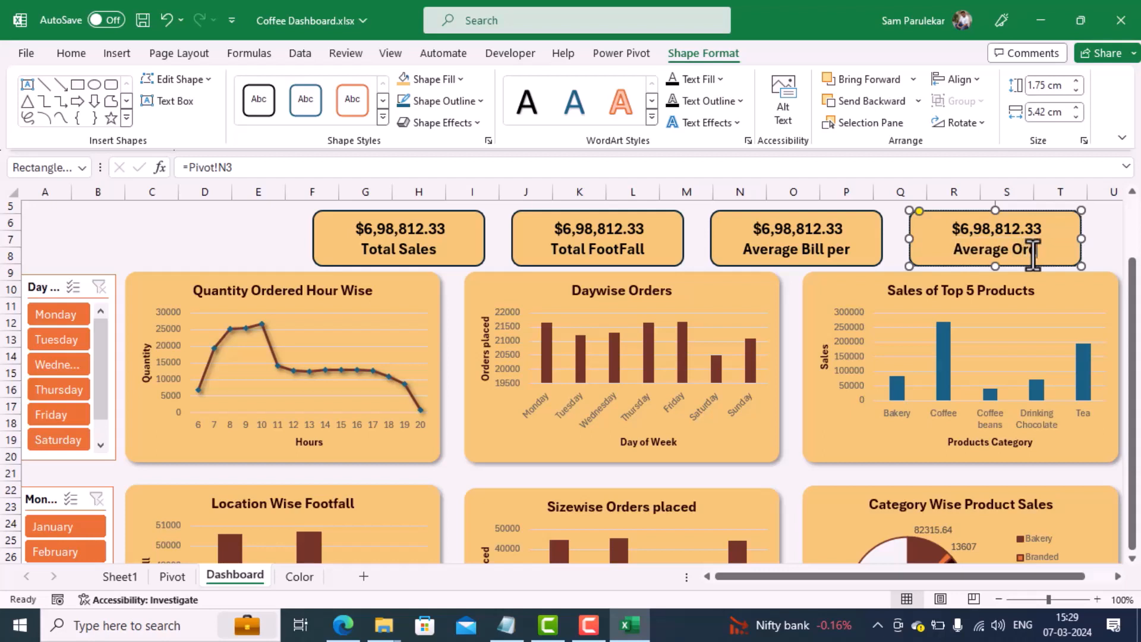
text( pe)
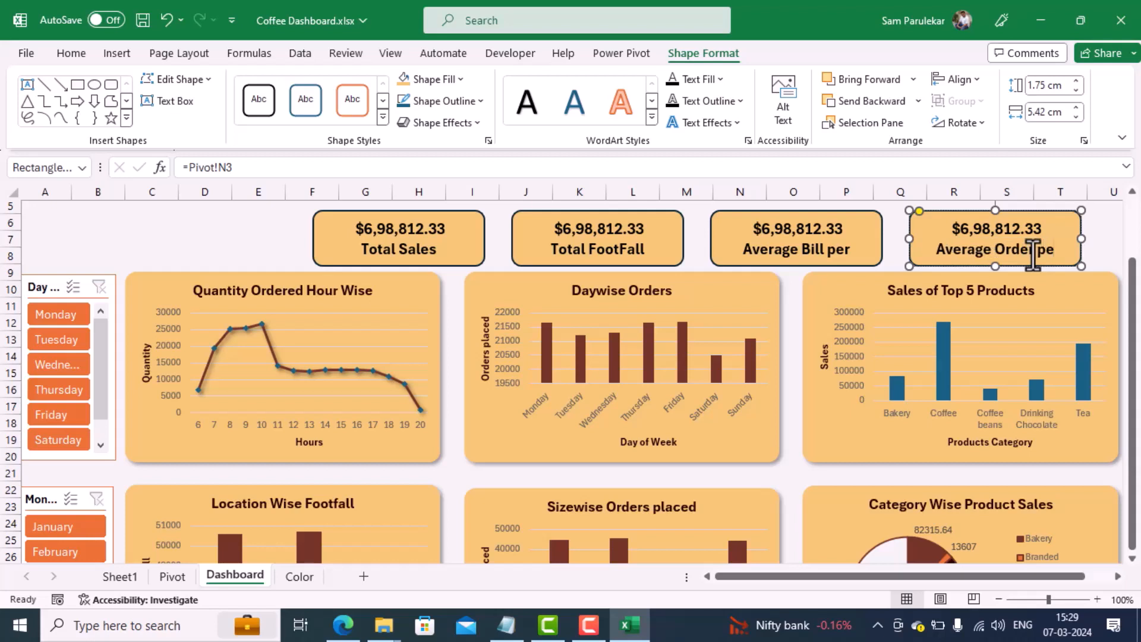
text(r person)
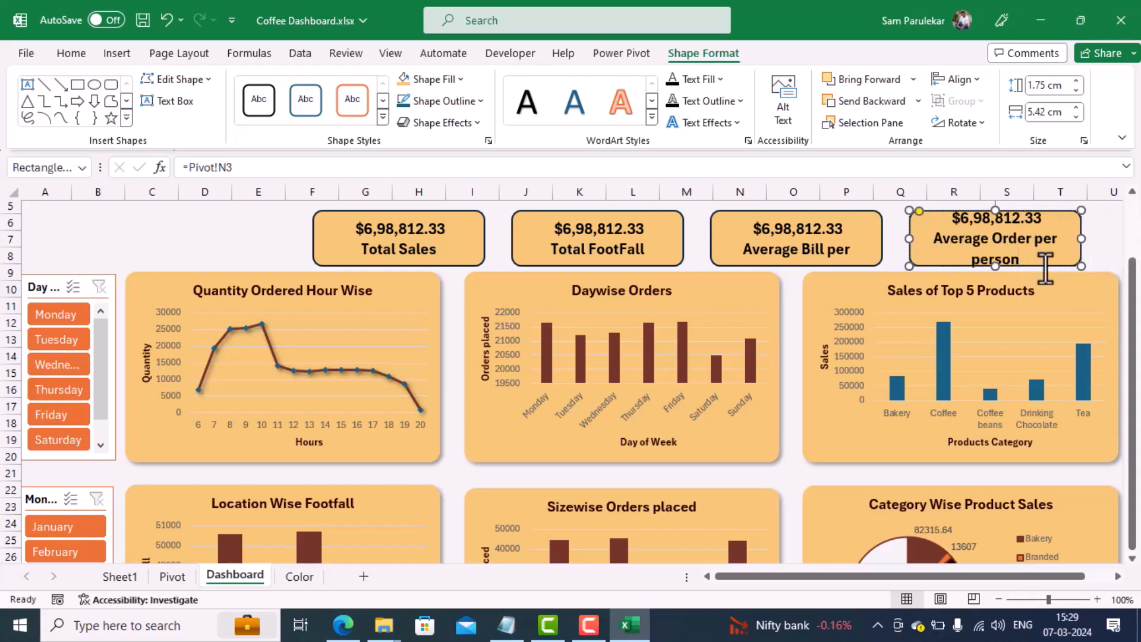
Step: Reduce the text on the Average Order per person and Average Bill per person cards to size 12
key(ctrl+a)
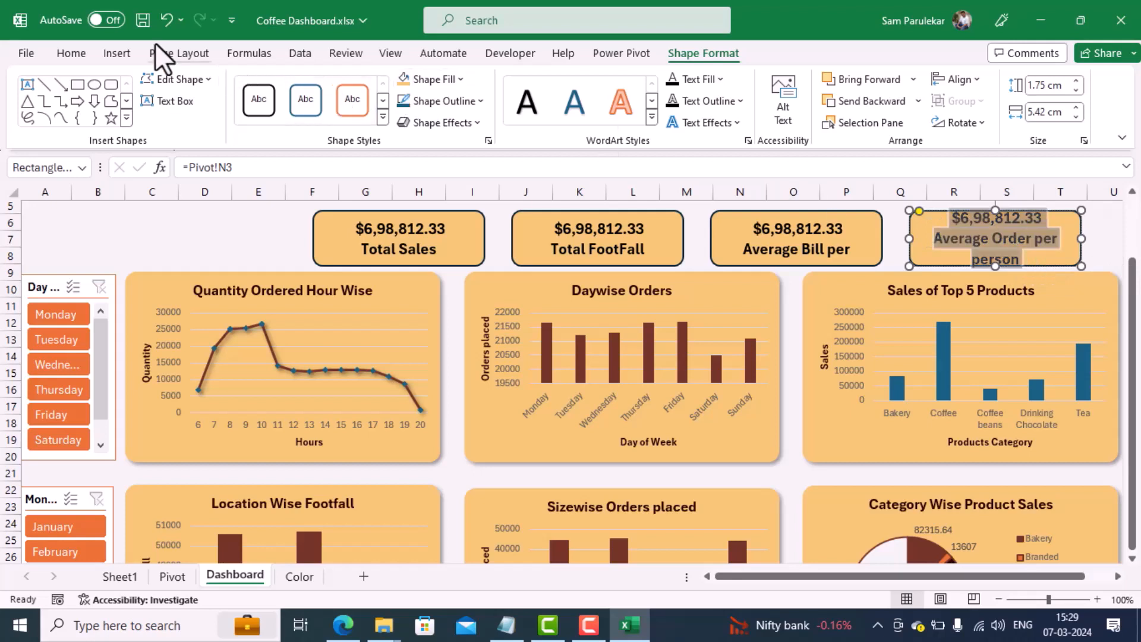
click(71, 54)
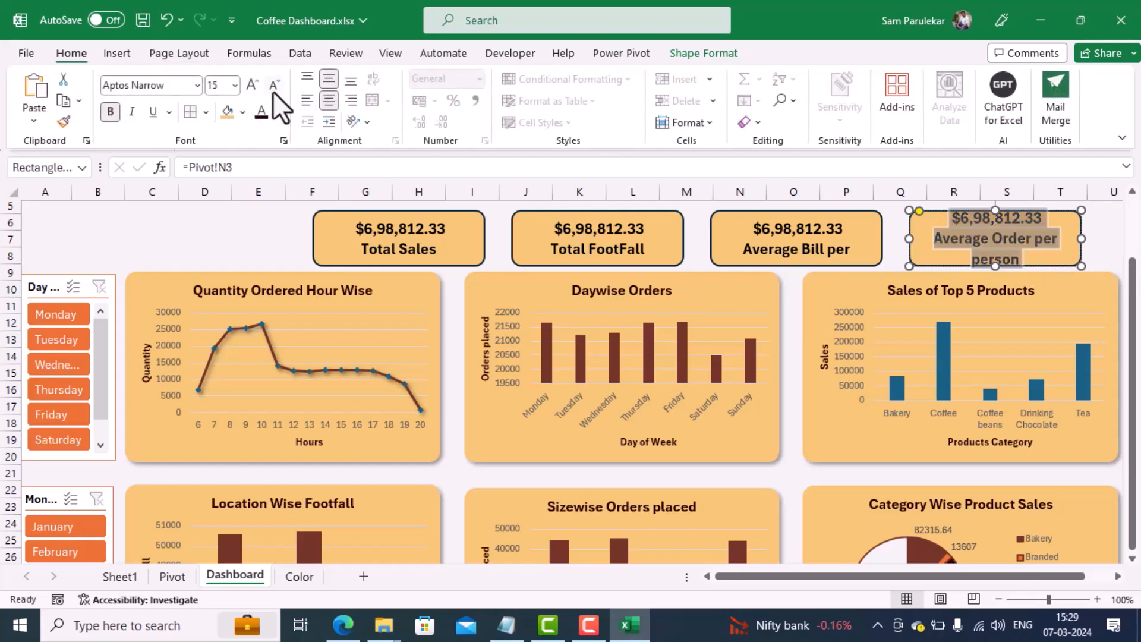
click(273, 85)
click(273, 89)
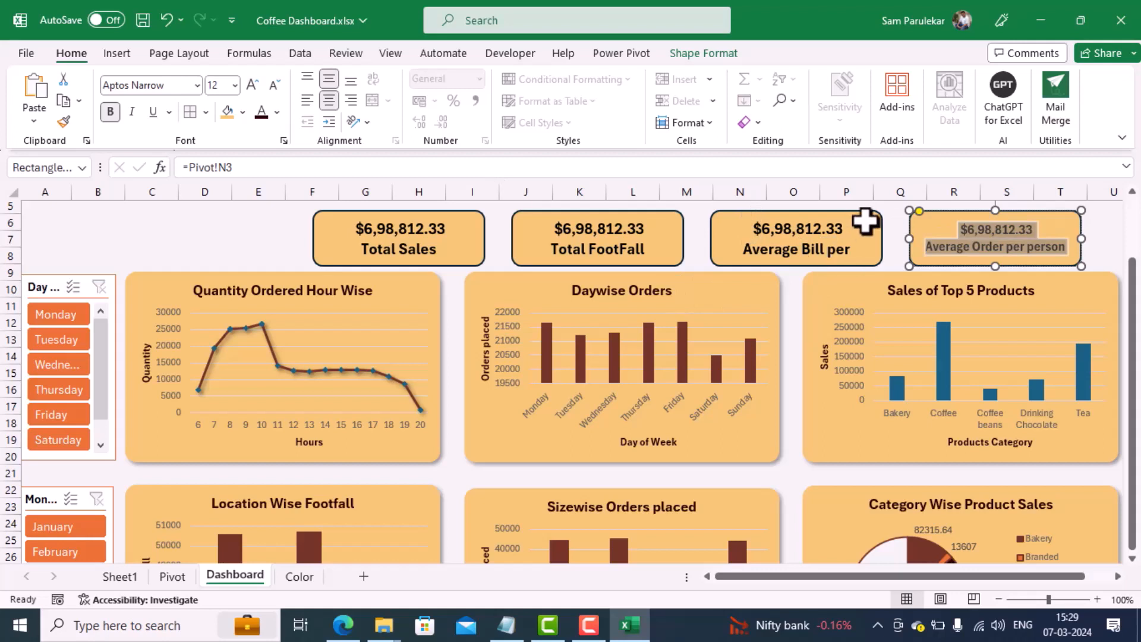
click(866, 222)
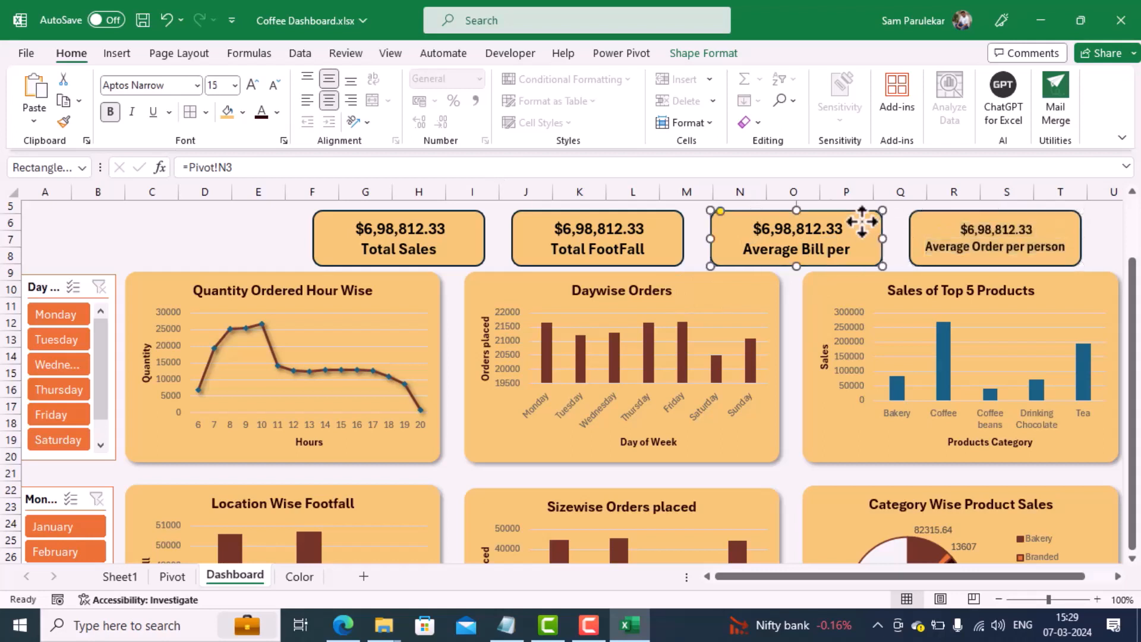
click(275, 88)
click(275, 88)
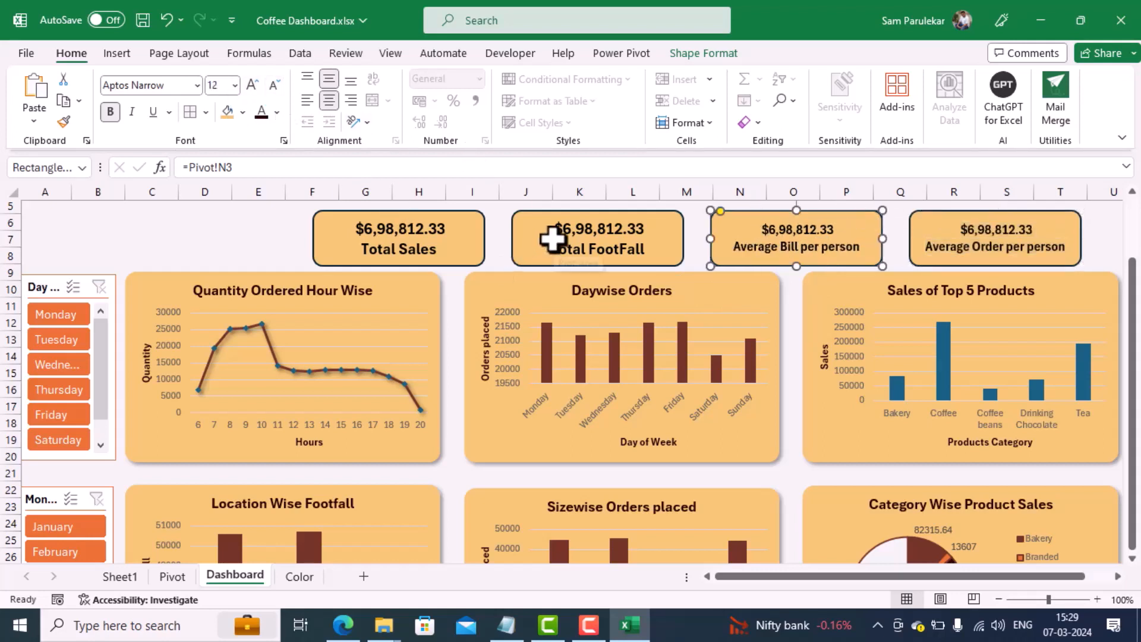
Step: Reduce the text on the Total FootFall and Total Sales cards to size 12
click(547, 237)
click(274, 86)
click(271, 84)
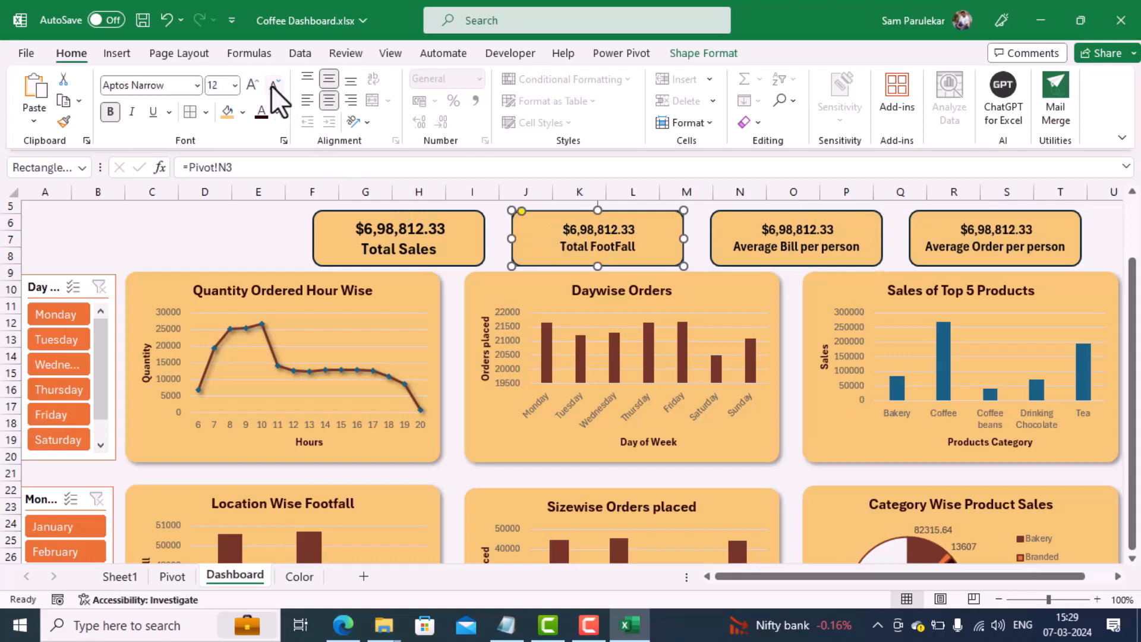
click(369, 233)
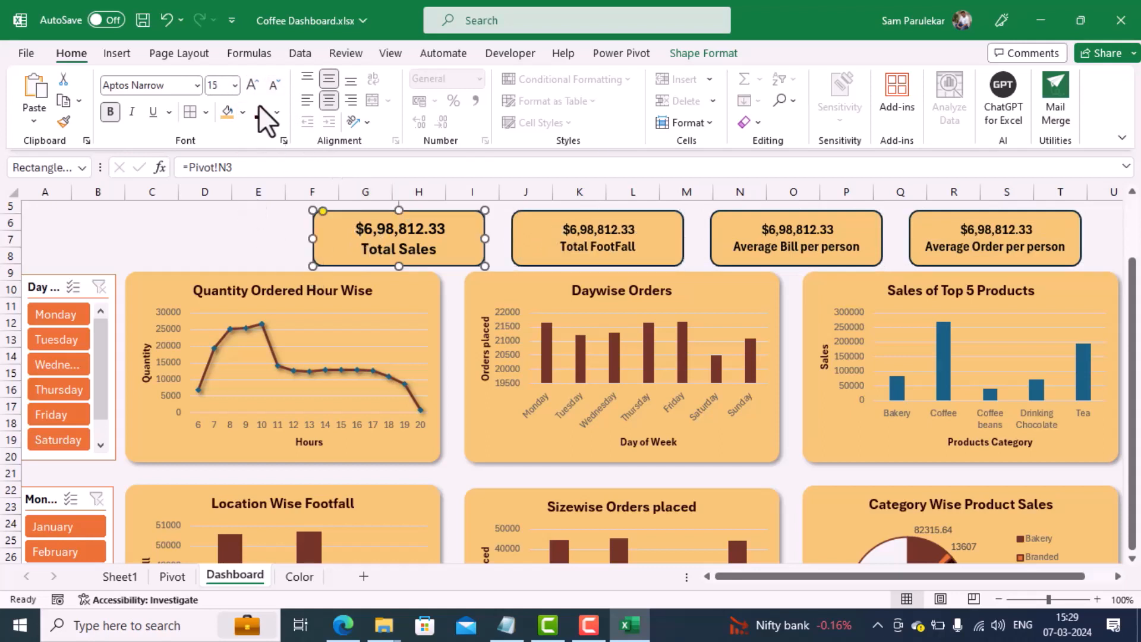
click(274, 86)
click(274, 87)
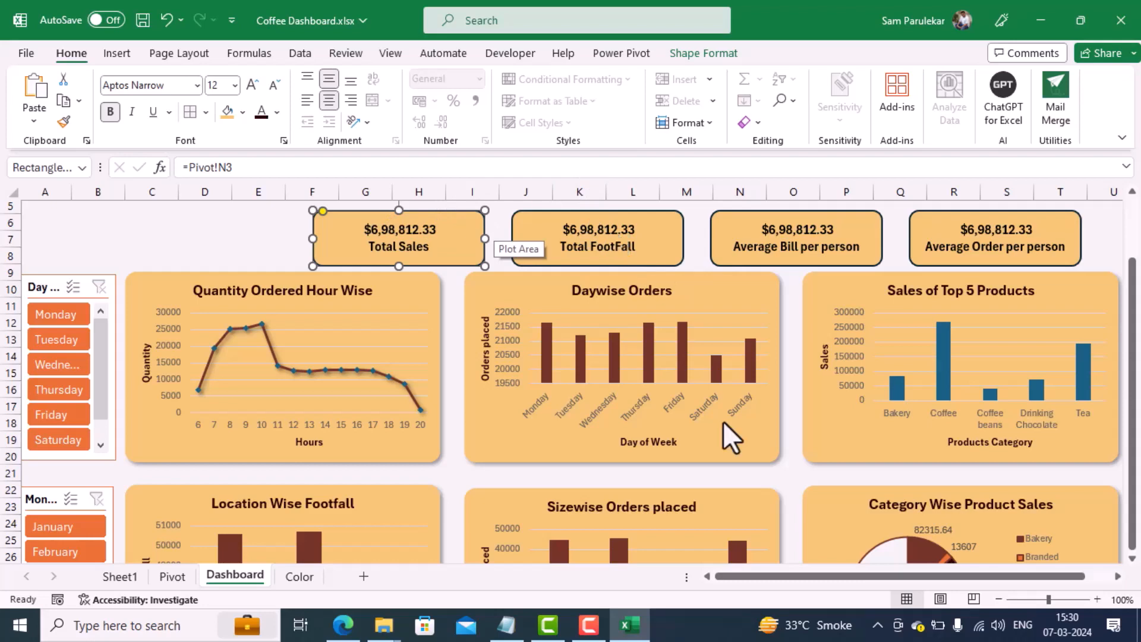
Step: On the Pivot sheet, start a new Power Pivot measure in the Transactions table and name it "Footfall"
click(172, 575)
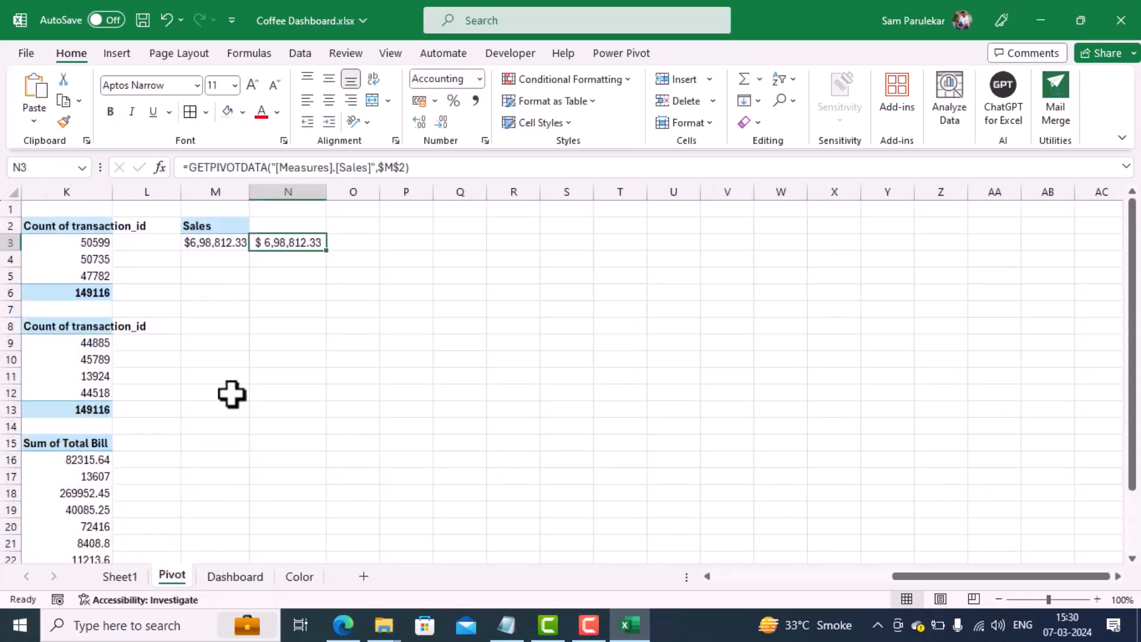
click(629, 56)
click(86, 107)
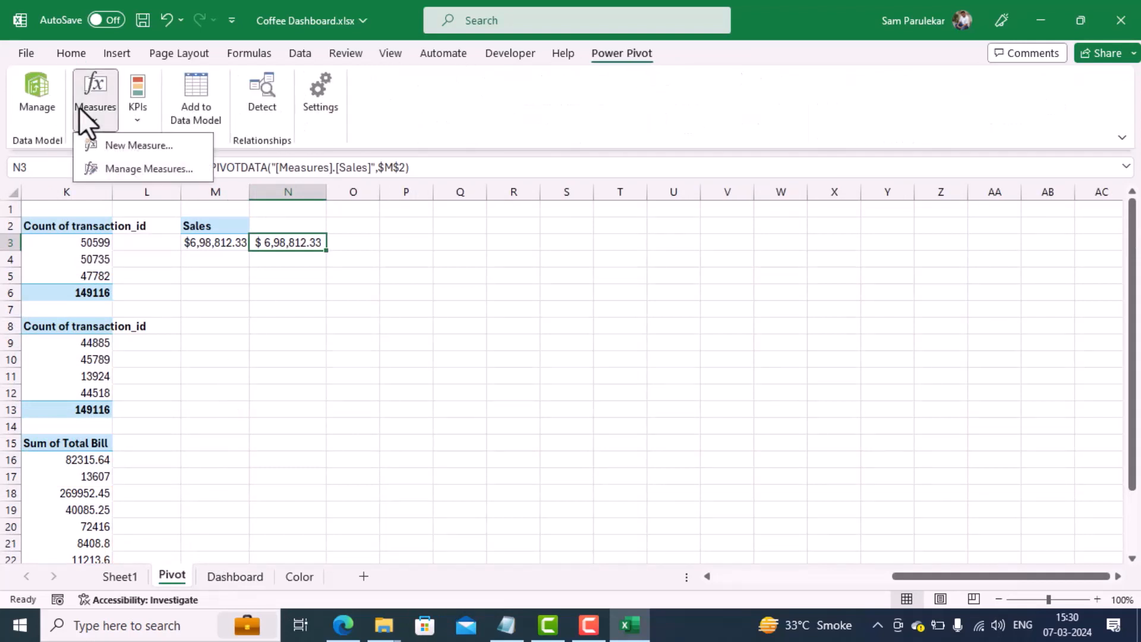
click(112, 145)
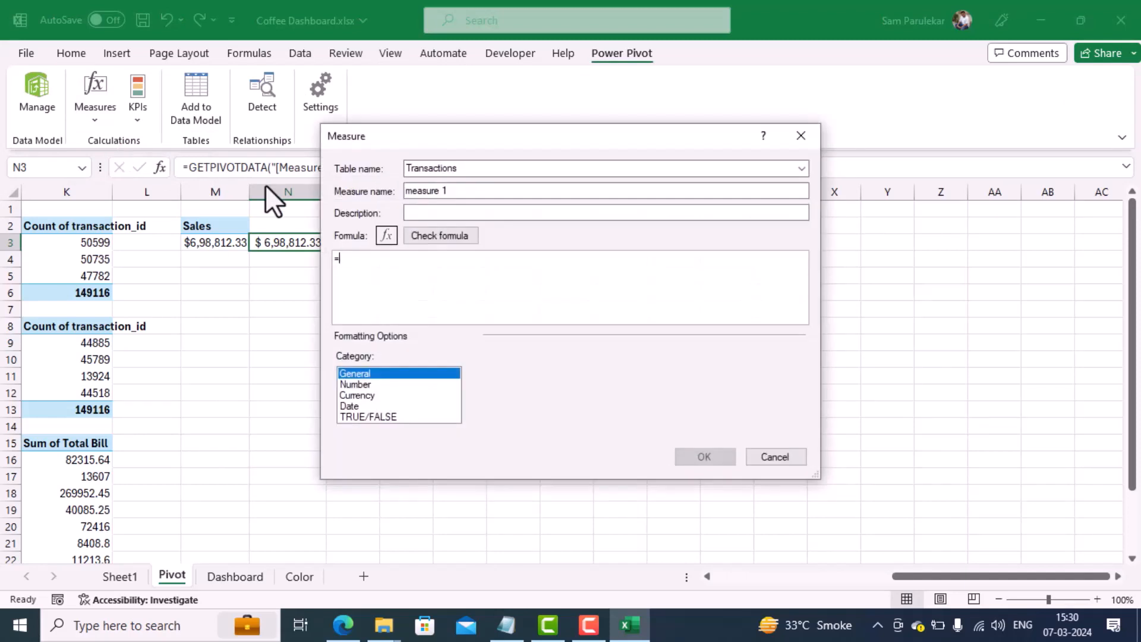
drag(449, 190, 313, 186)
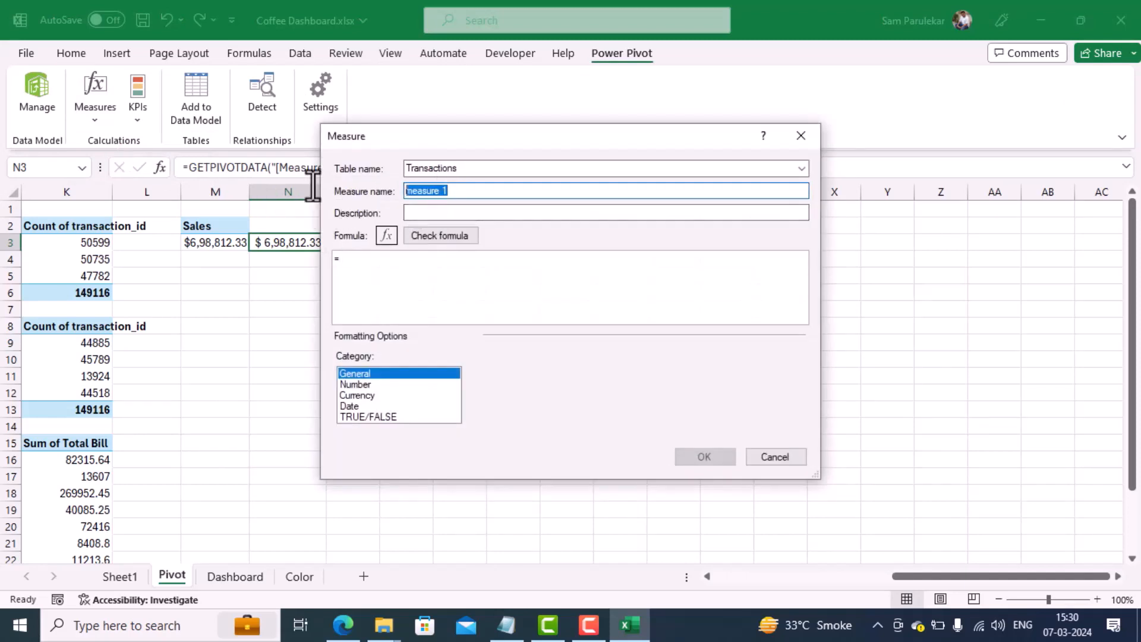
text(Fott)
key(BackSpace)
key(BackSpace)
text(otfall)
Step: Define the Footfall measure as =DISTINCTCOUNT(Transactions[transaction_id]), check the formula and create the measure
click(369, 275)
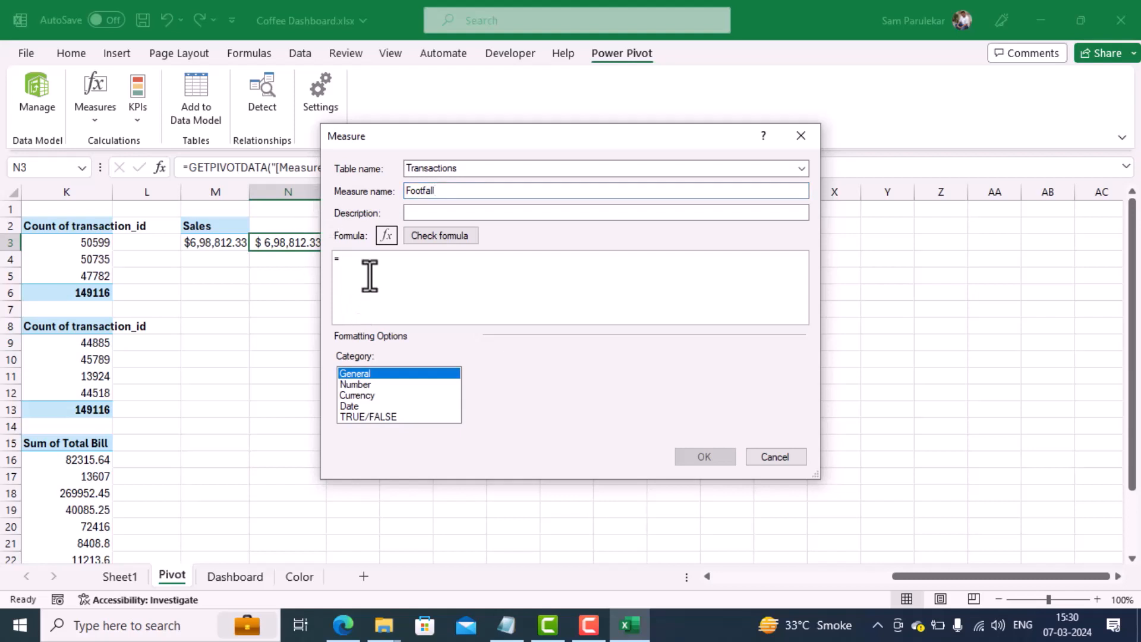
text(dist)
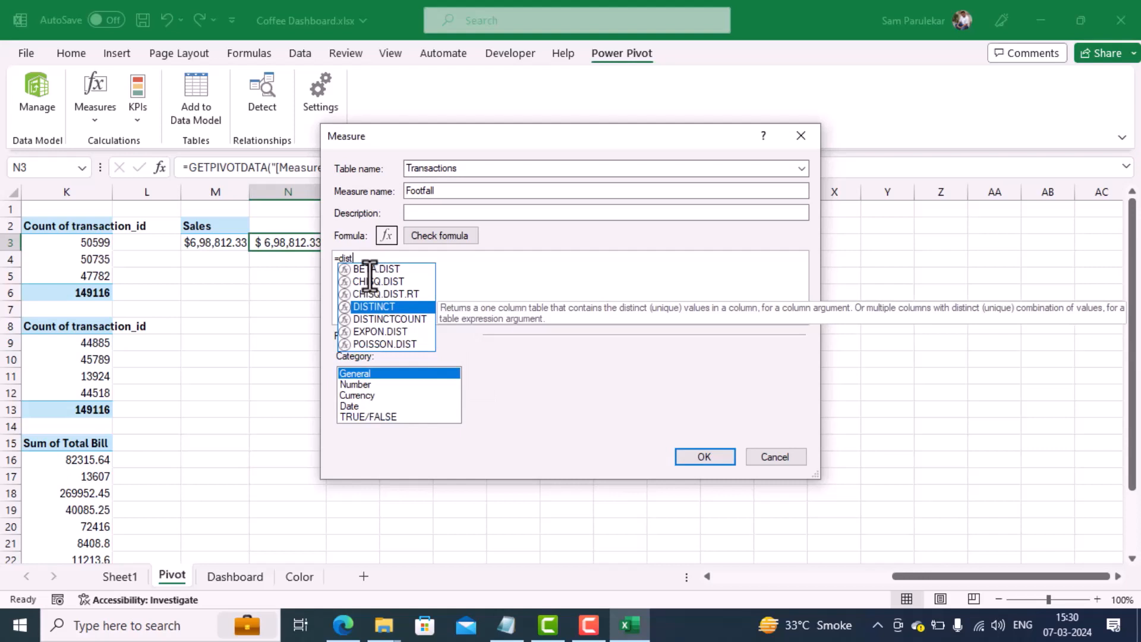
click(419, 323)
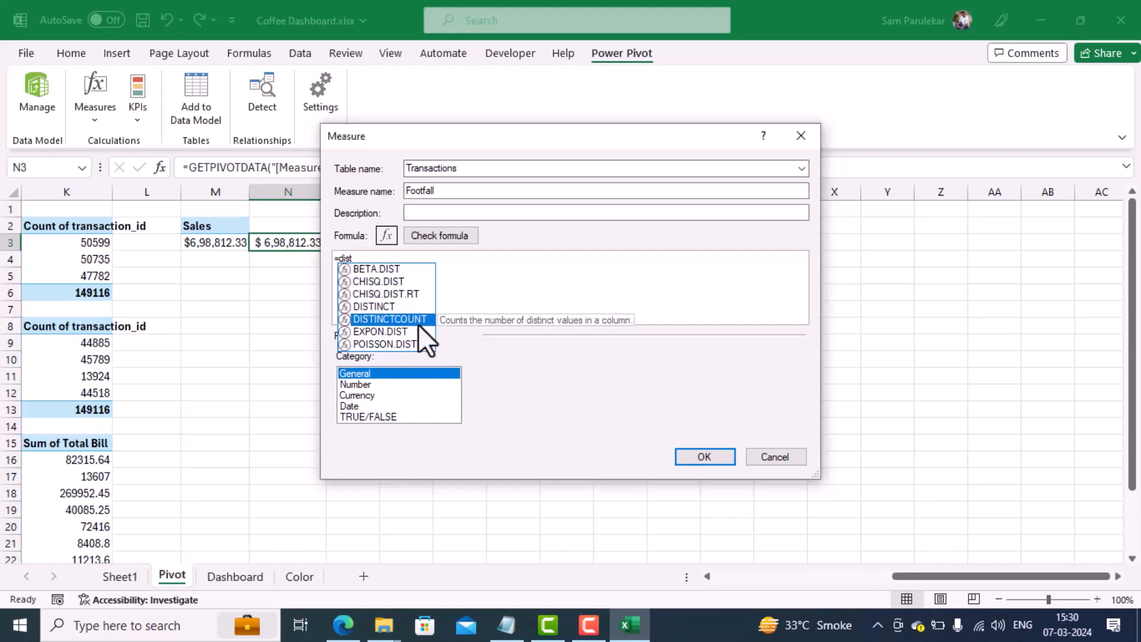
double_click(418, 323)
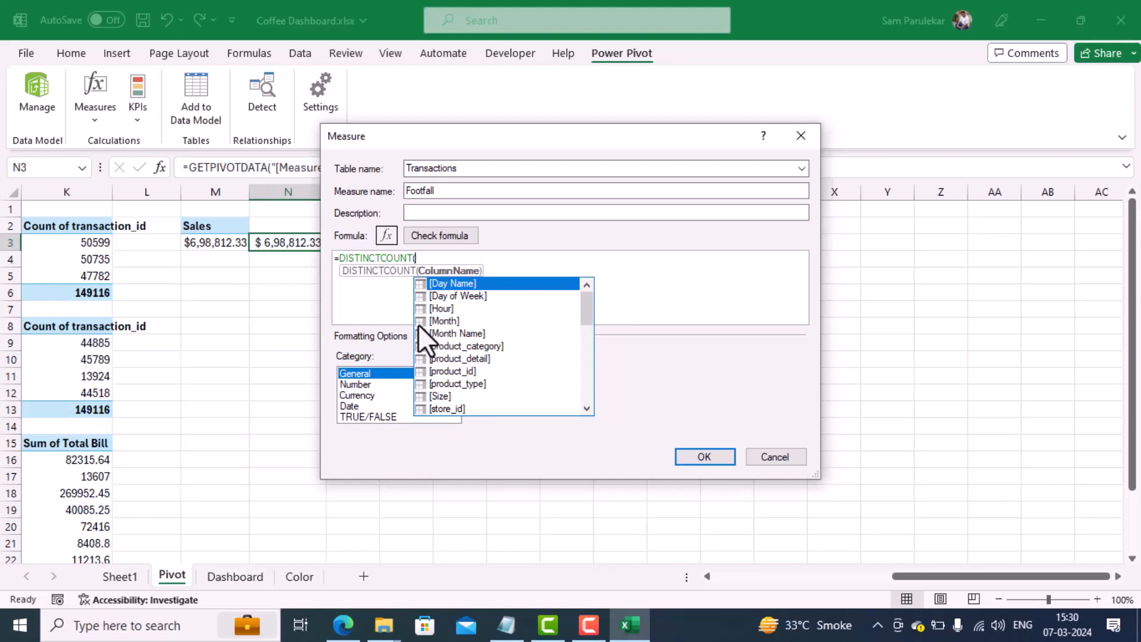
key(Down)
key(Down)
key(Down)
key(Down)
key(Down)
key(Down)
key(Down)
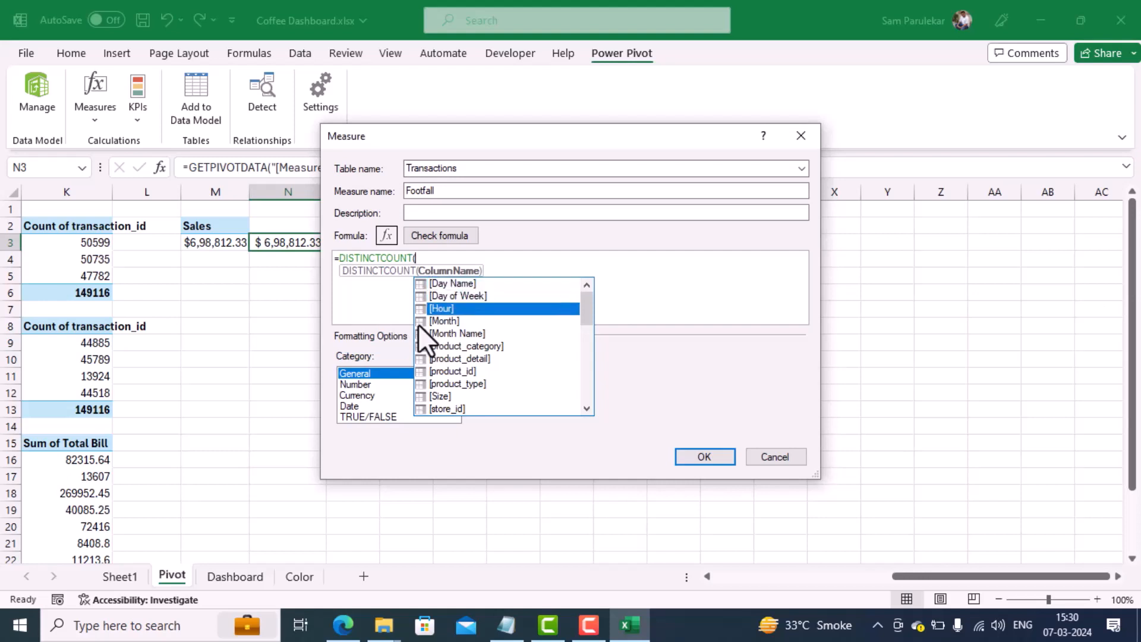
key(Down)
key(Down)
key(Down)
key(Down)
key(Down)
key(Down)
key(Down)
key(Down)
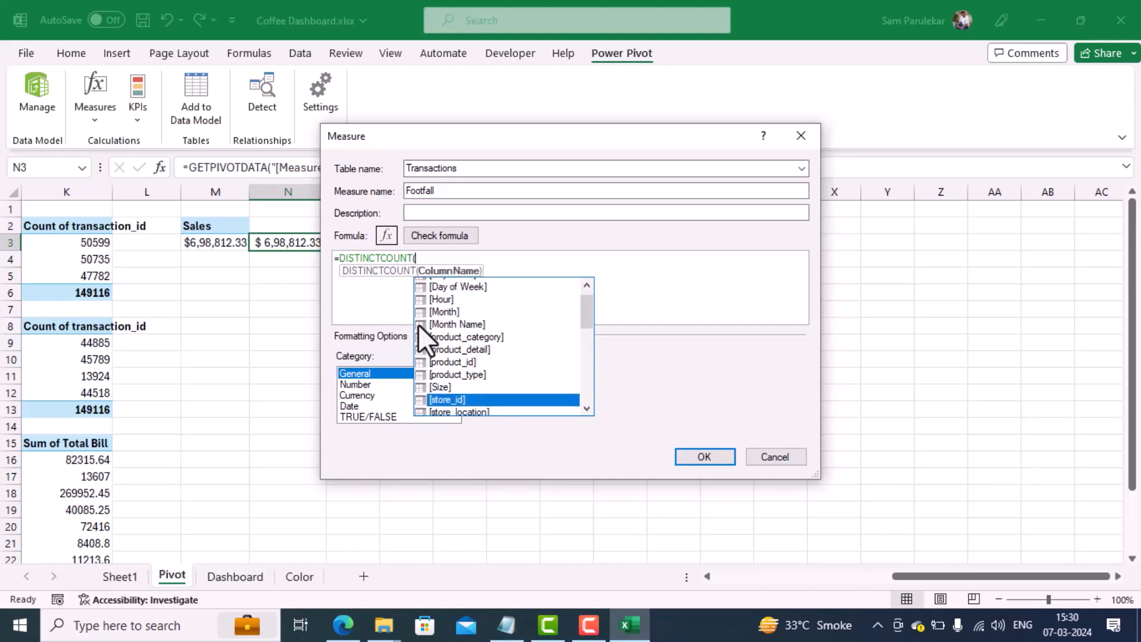
key(Down)
key(Down)
key(Down)
key(Down)
key(Down)
key(Down)
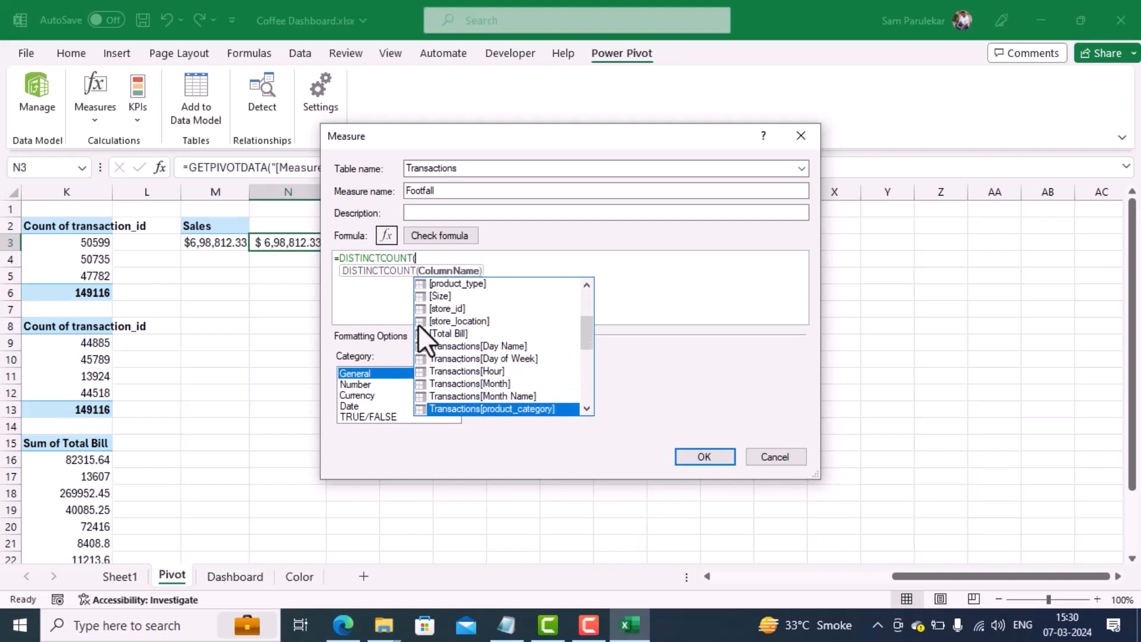
key(Down)
key(Down)
key(Down)
key(Down)
key(Down)
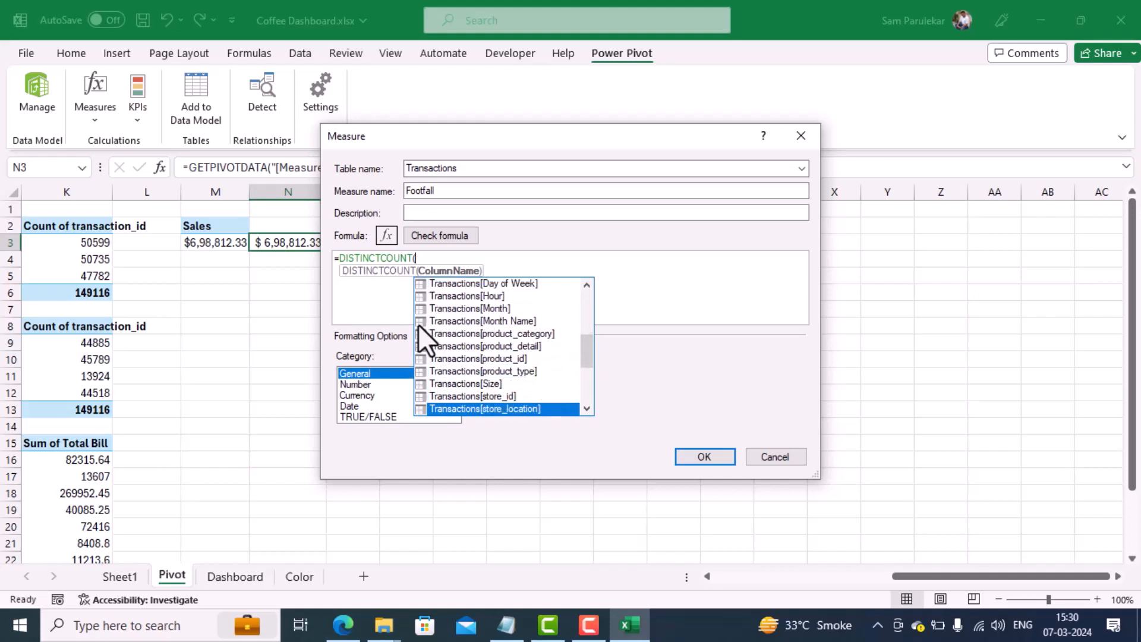
key(Down)
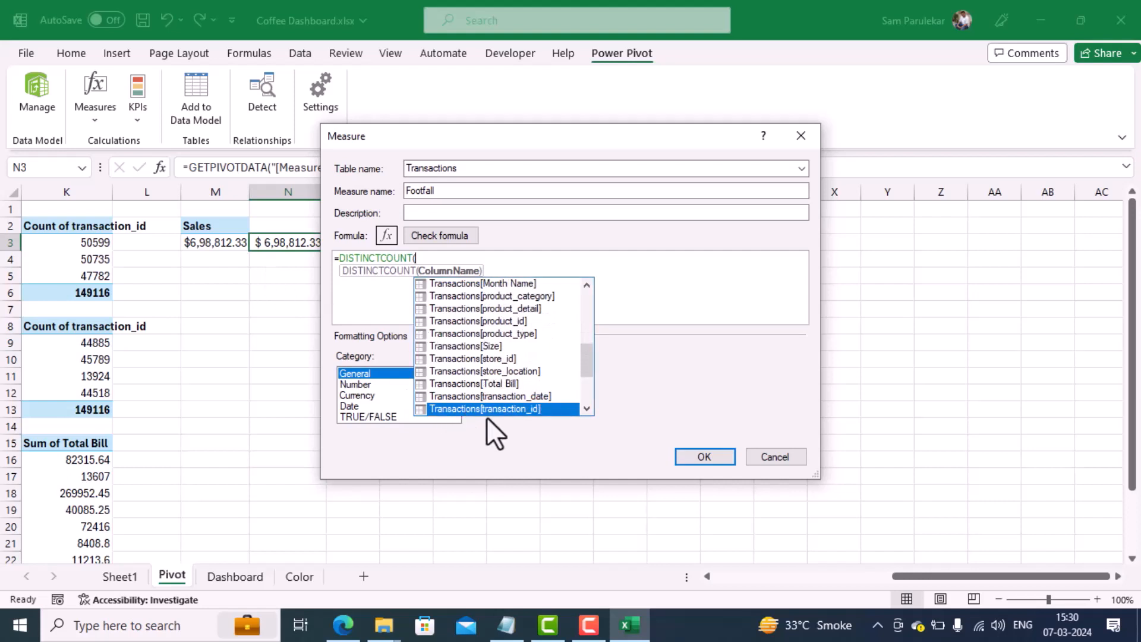
key(Tab)
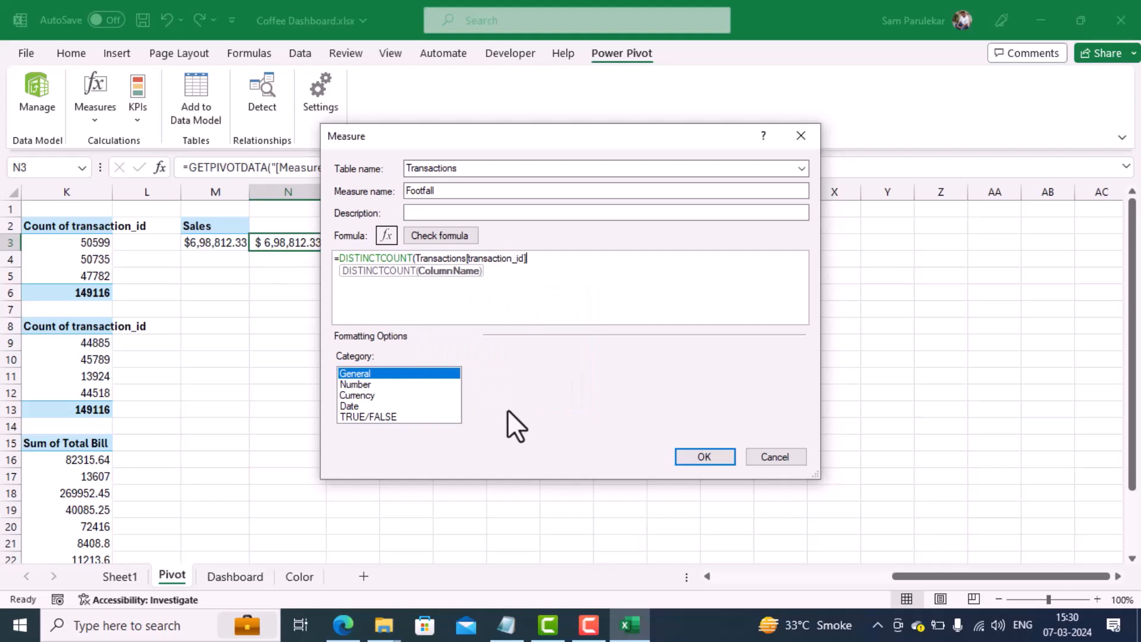
text())
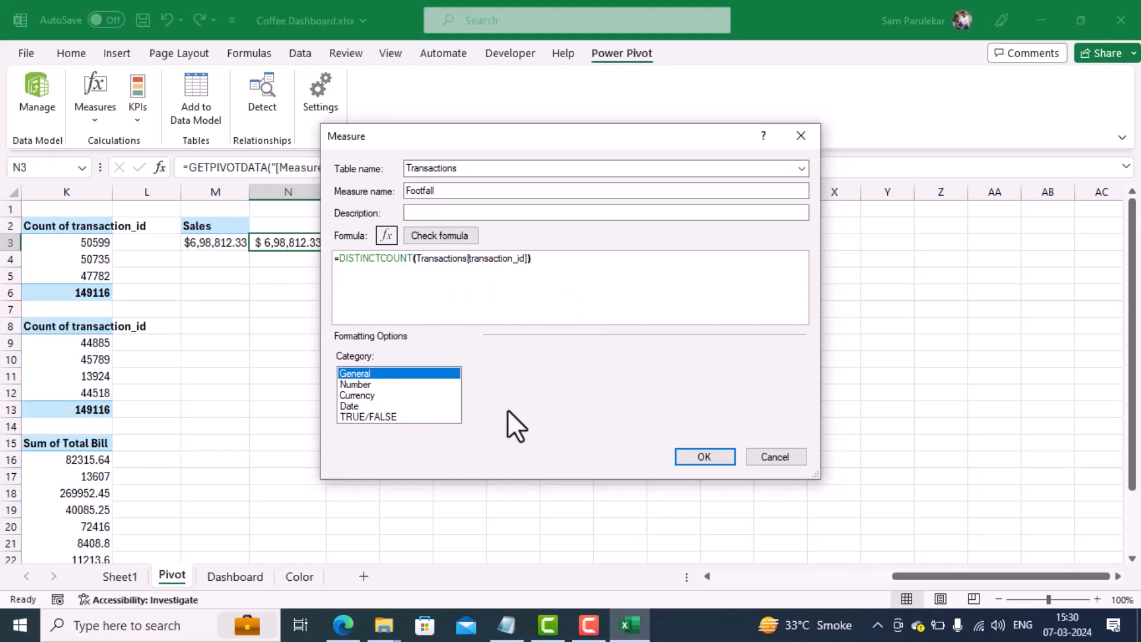
click(437, 235)
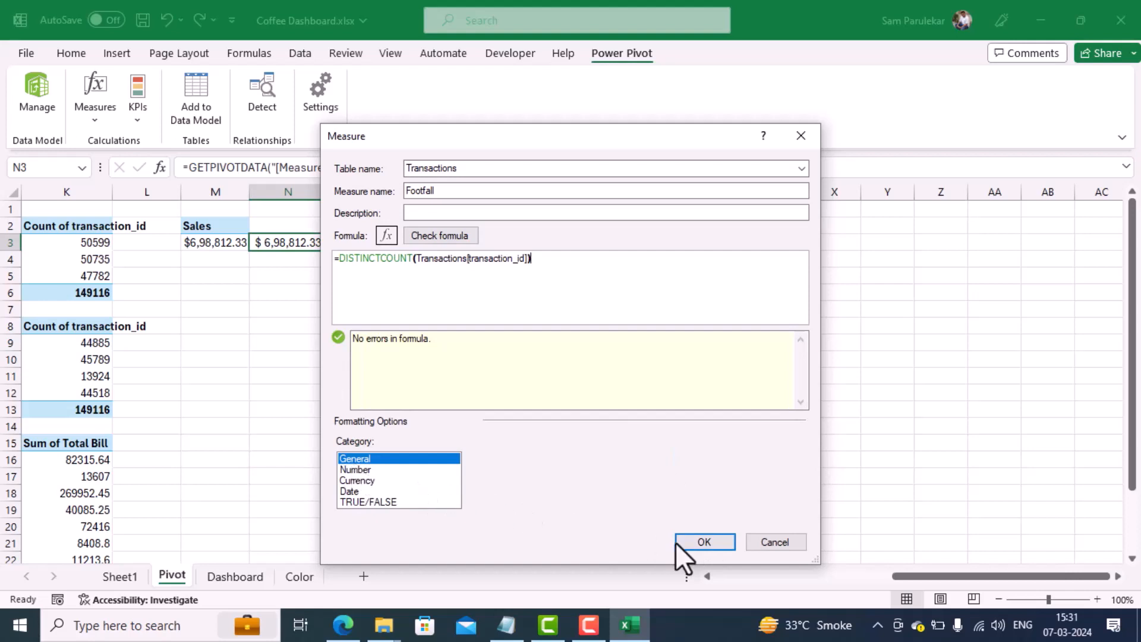
click(704, 541)
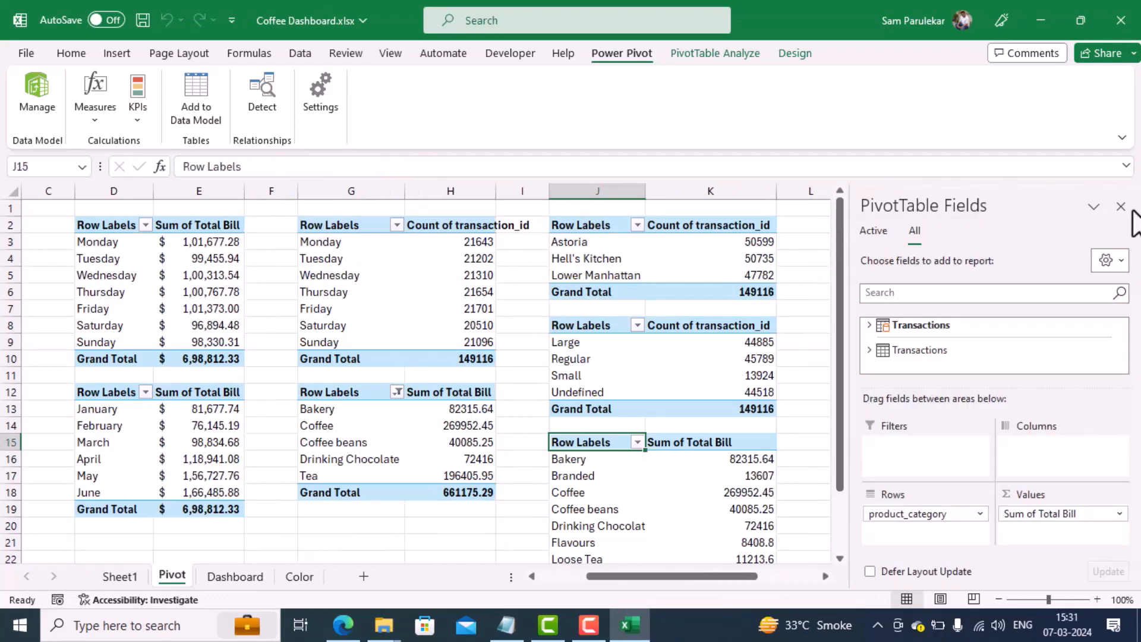
Step: Copy the Sales pivot table in M2:M3 and paste it at cell M5
click(1120, 206)
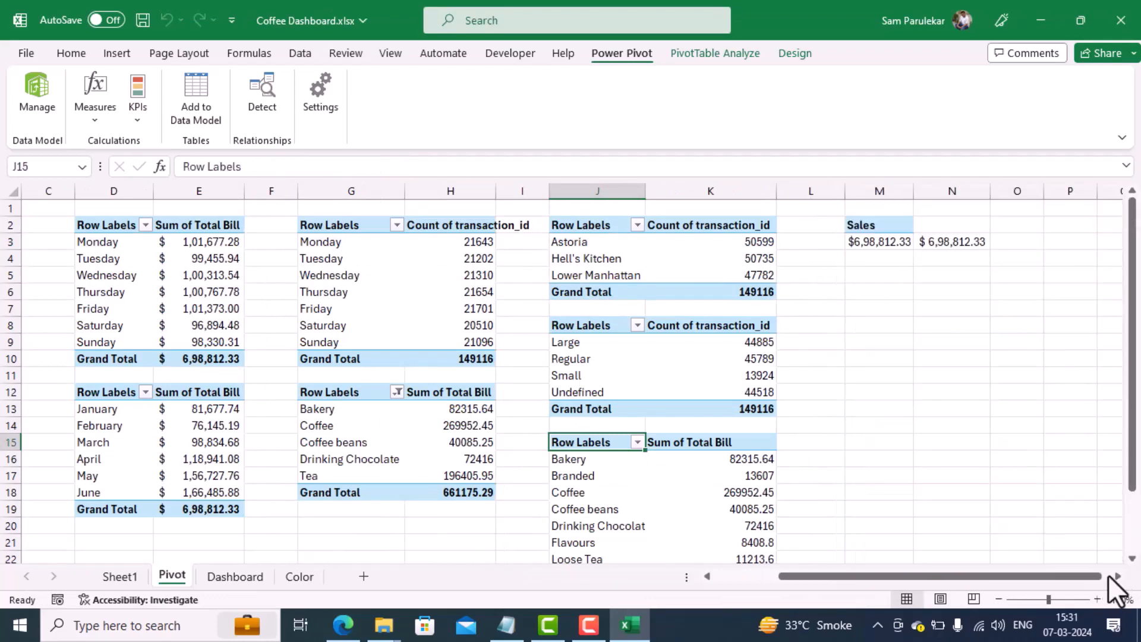
click(1113, 576)
click(1114, 576)
click(1113, 576)
click(1113, 577)
click(1114, 577)
click(1113, 576)
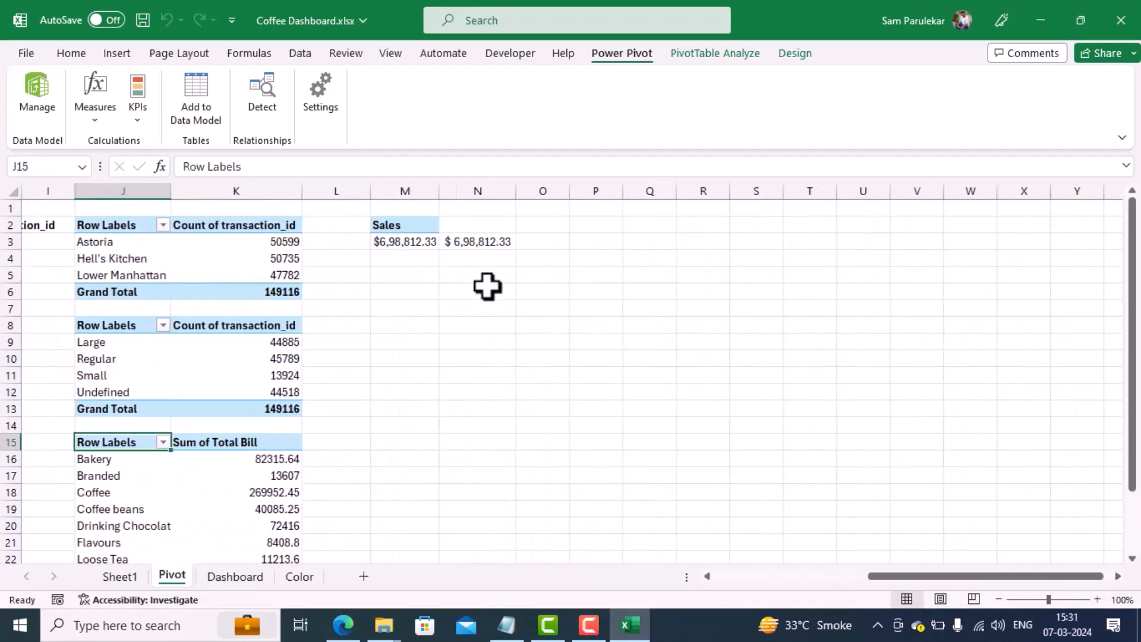
drag(415, 224, 418, 239)
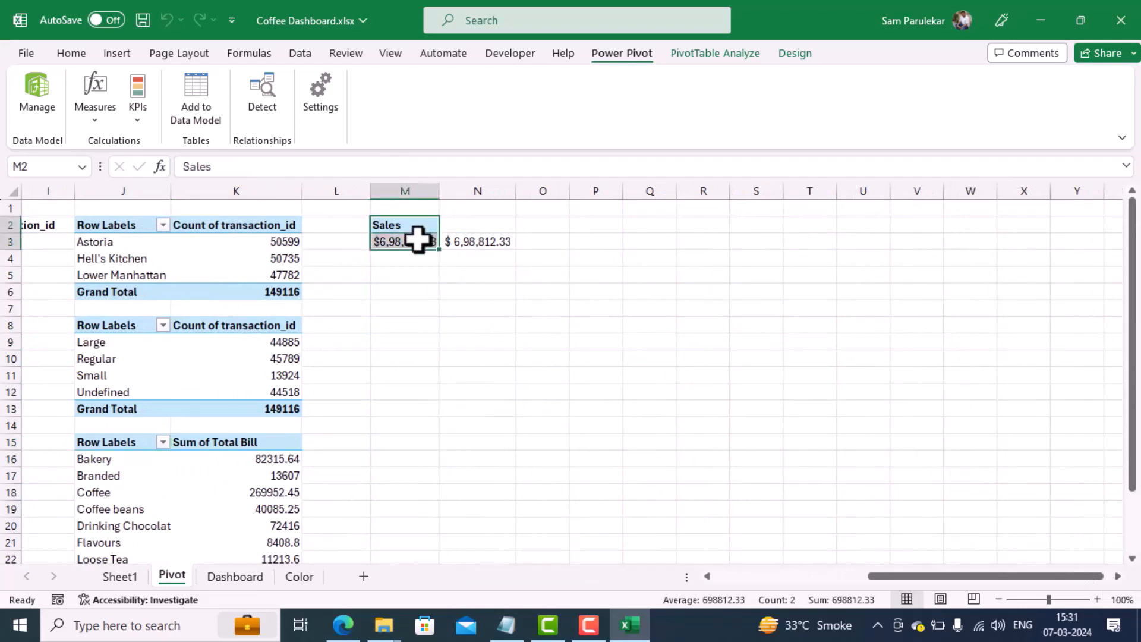
key(ctrl+c)
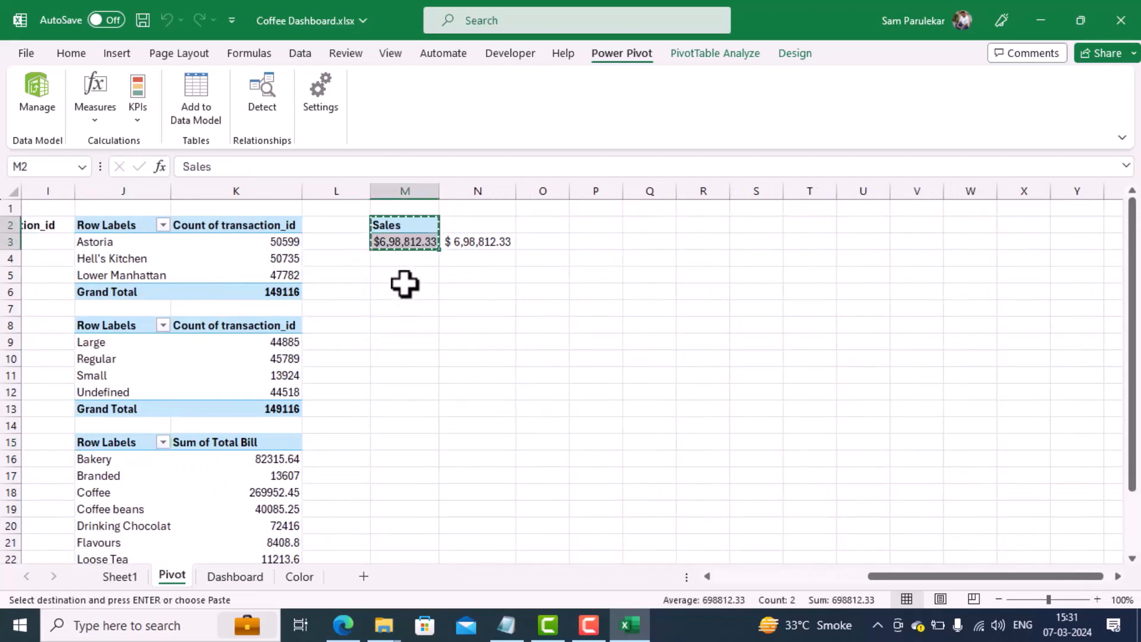
click(406, 276)
key(ctrl+v)
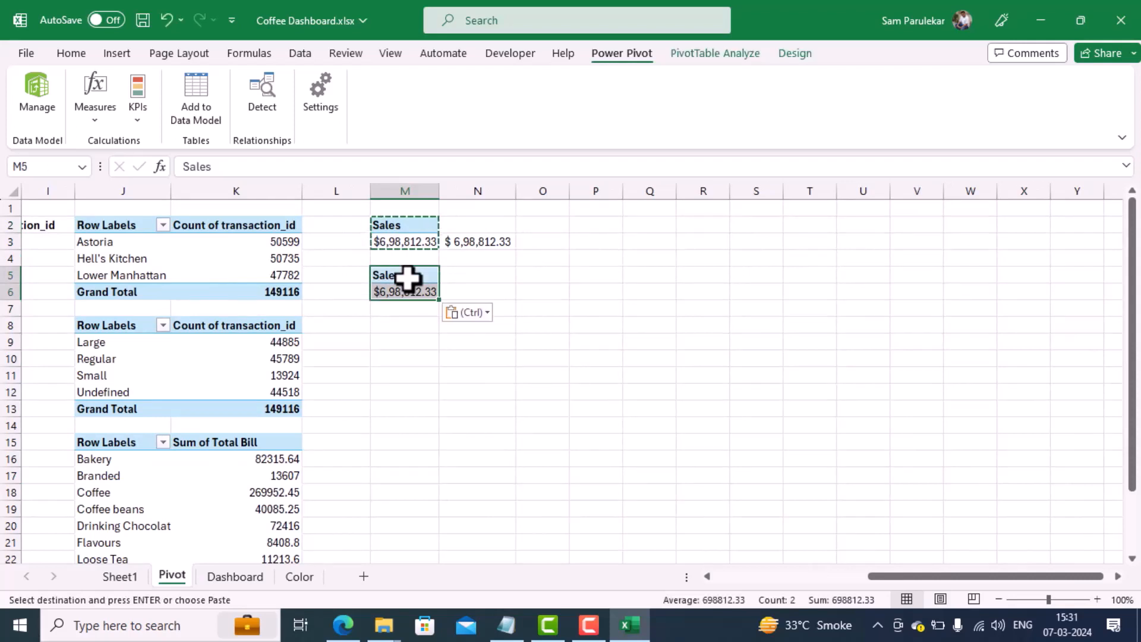
Step: Replace the Sales value in the pasted pivot table with the Footfall measure from the Transactions table
click(415, 291)
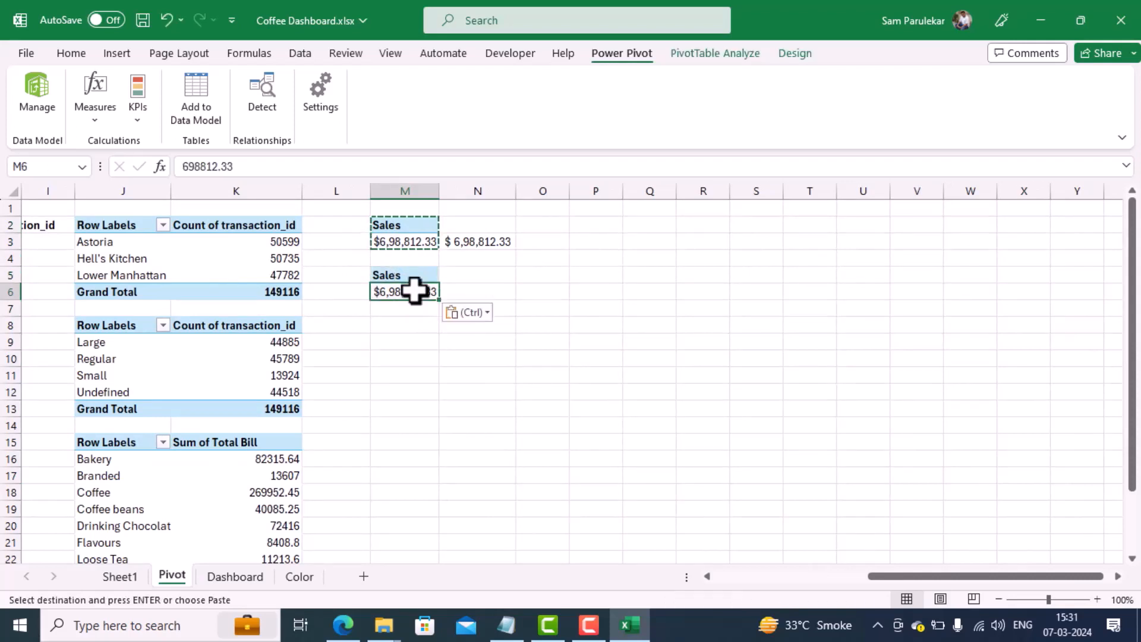
right_click(414, 291)
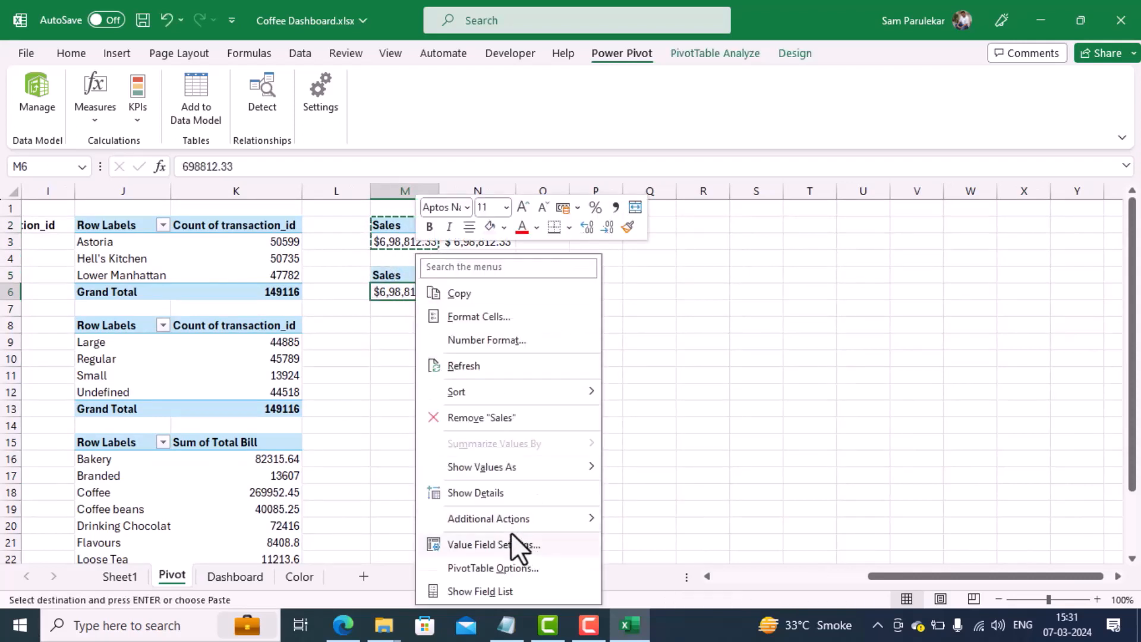
click(502, 589)
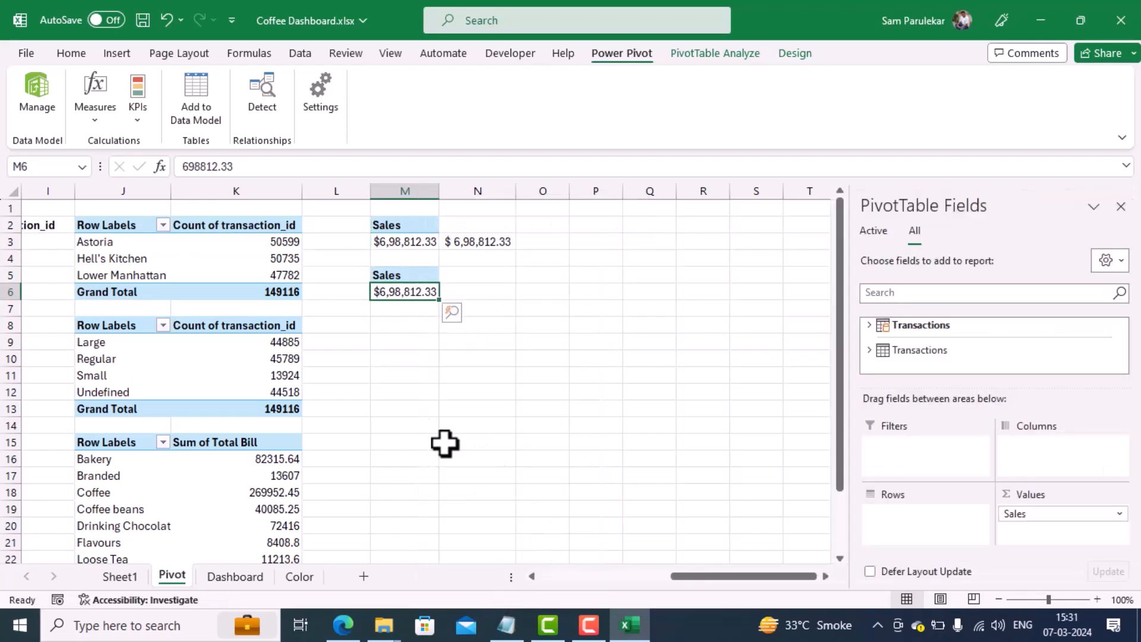
drag(1042, 514, 1038, 362)
click(869, 326)
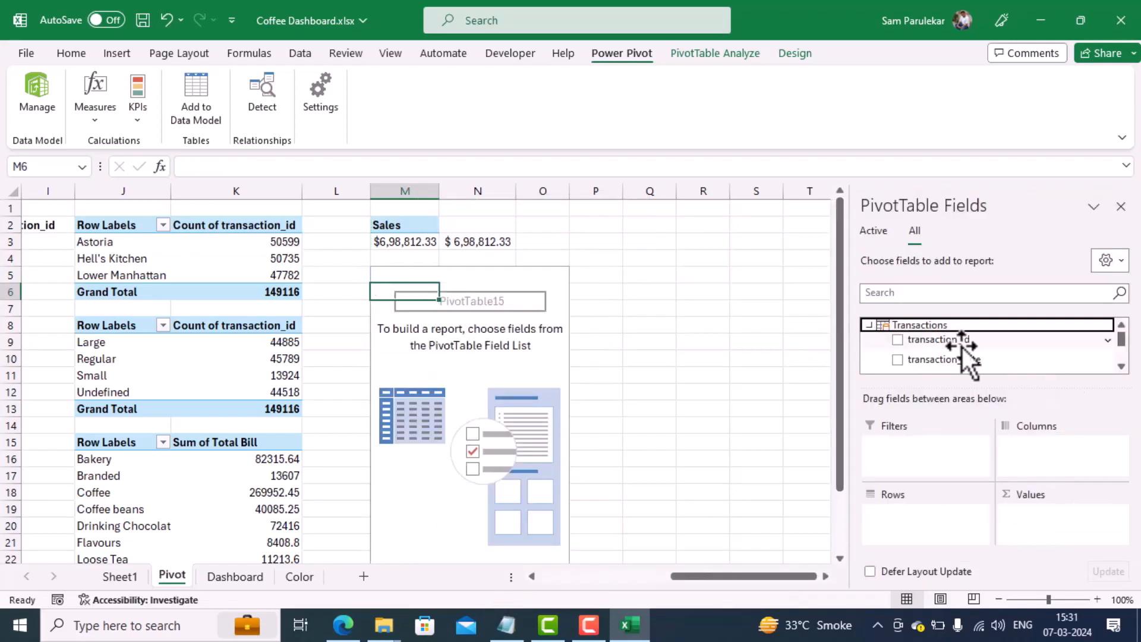
drag(1121, 341, 1122, 356)
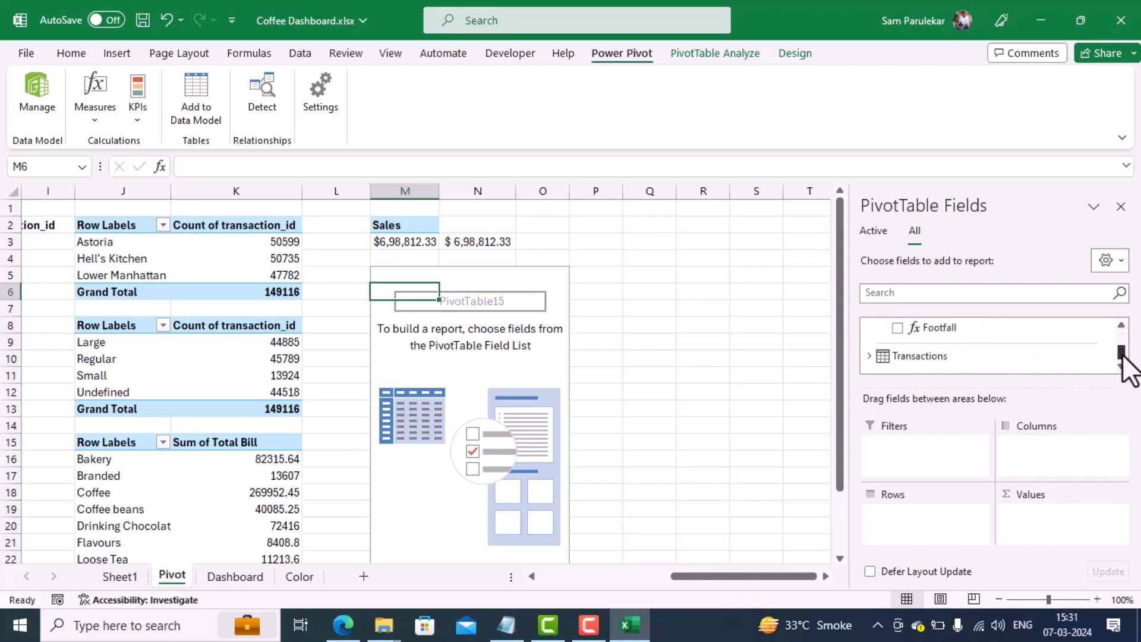
drag(981, 327, 1039, 519)
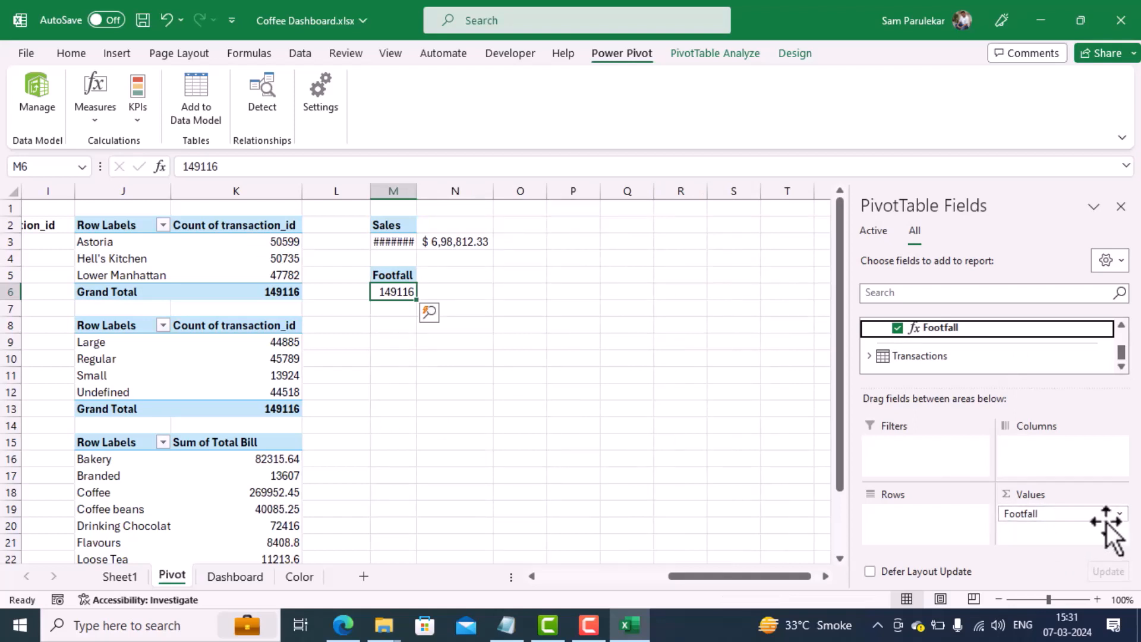
Step: In cell N6, enter a GETPIVOTDATA formula that references the Footfall value in M6
click(448, 295)
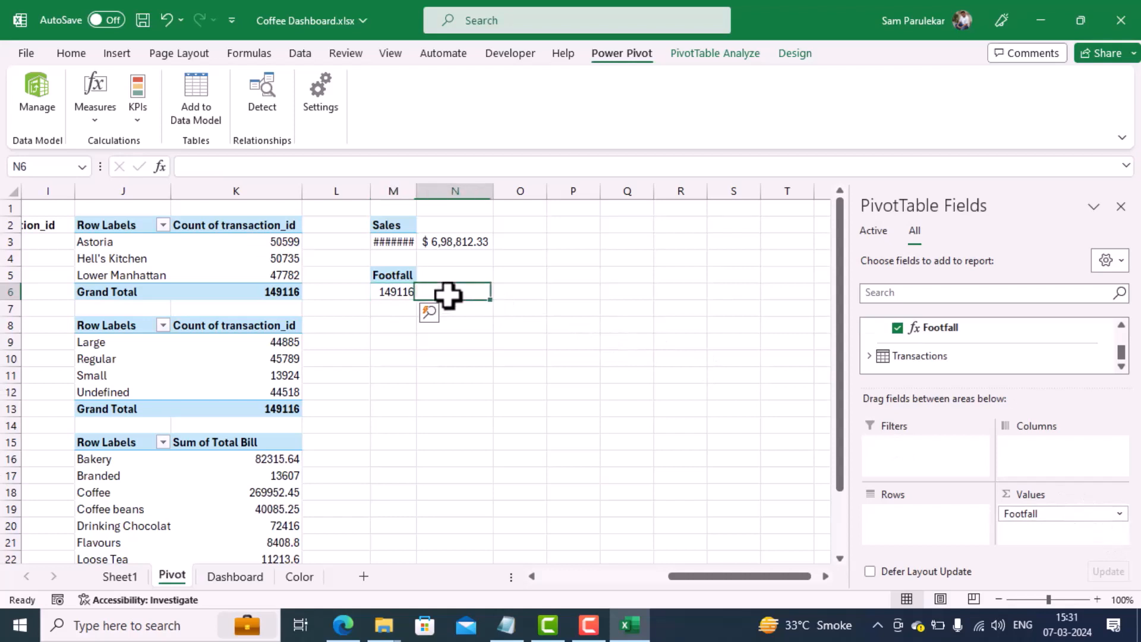
text(=)
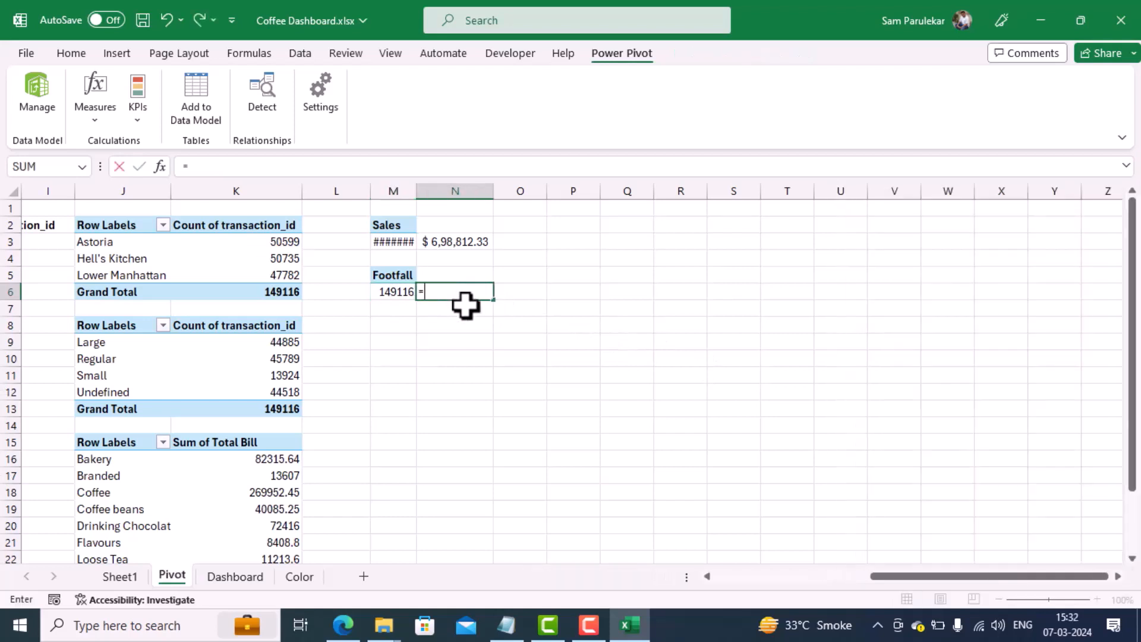
click(390, 295)
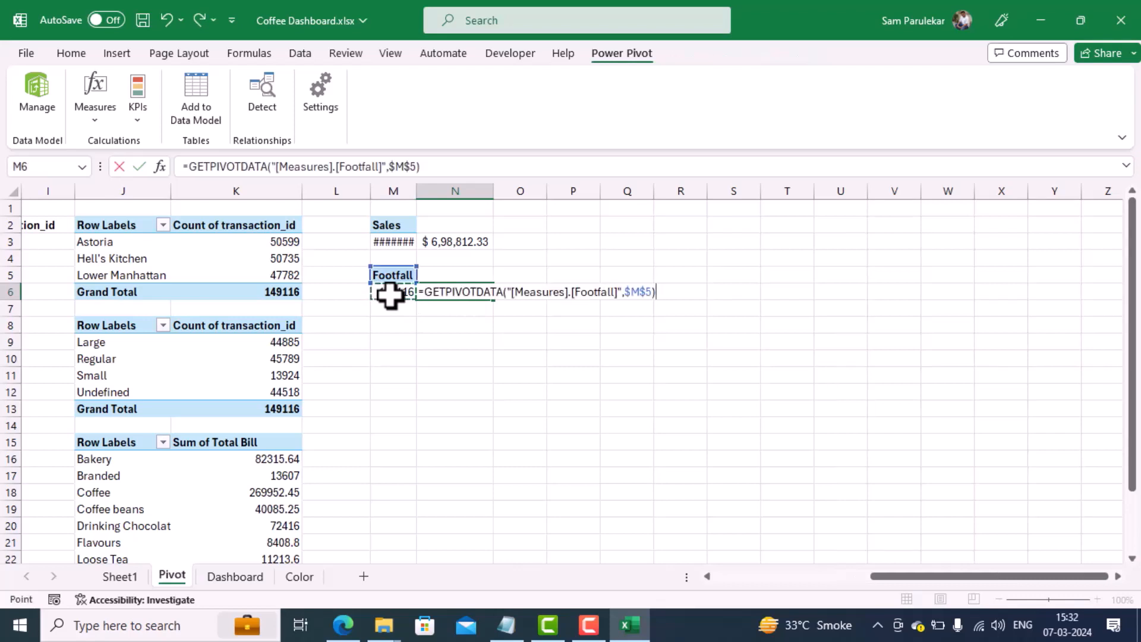
key(Return)
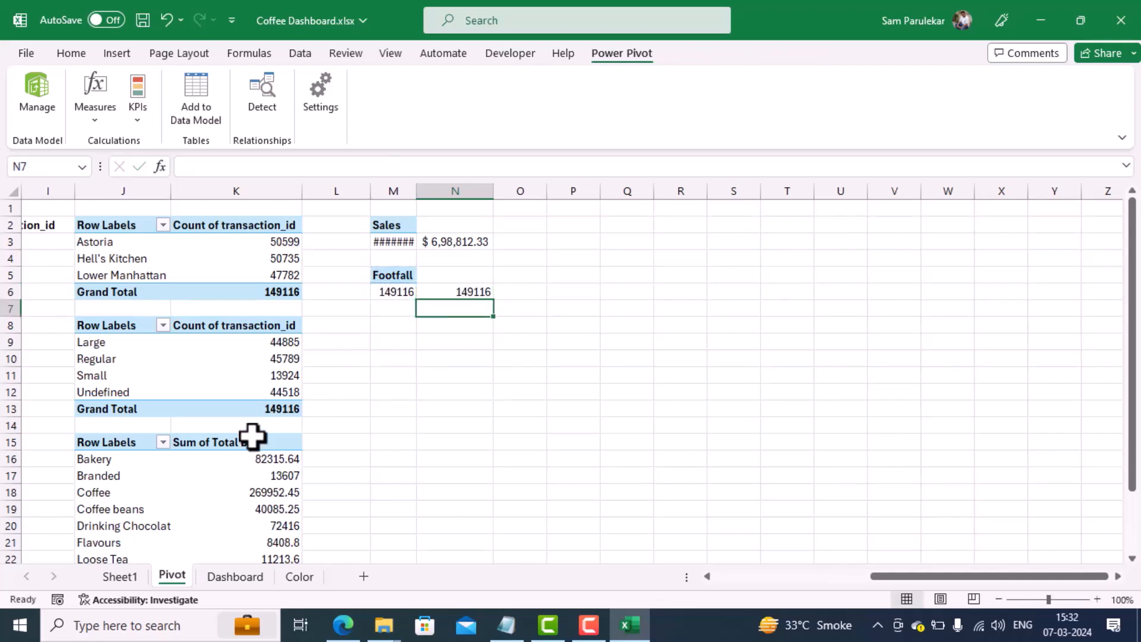
Step: On the Dashboard sheet, link the Total FootFall card to =Pivot!N6
click(231, 576)
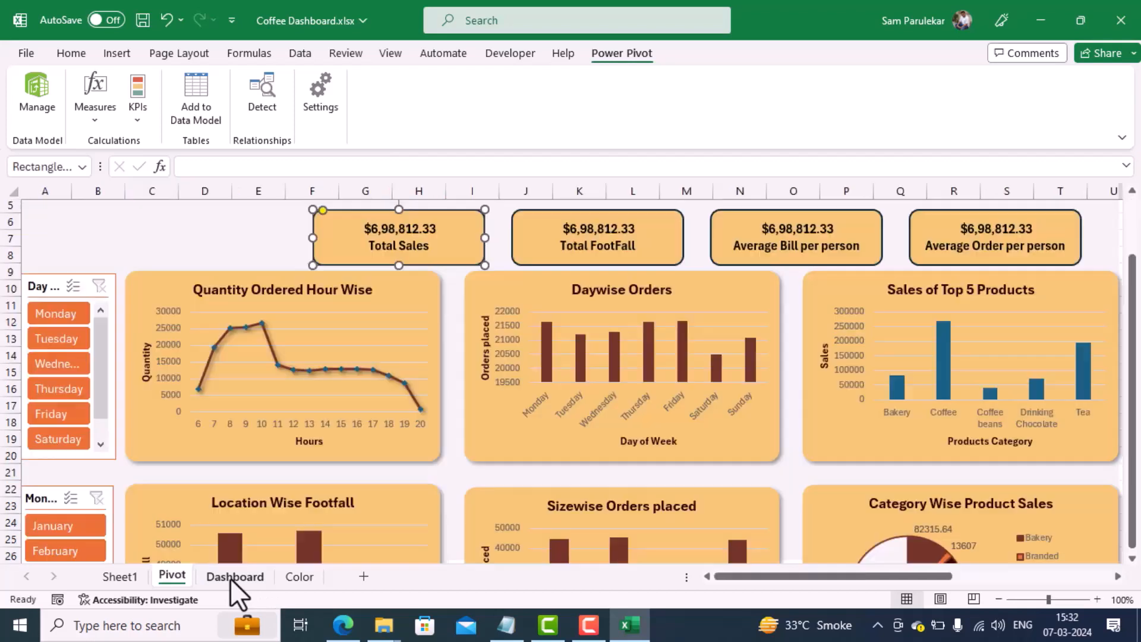
click(562, 224)
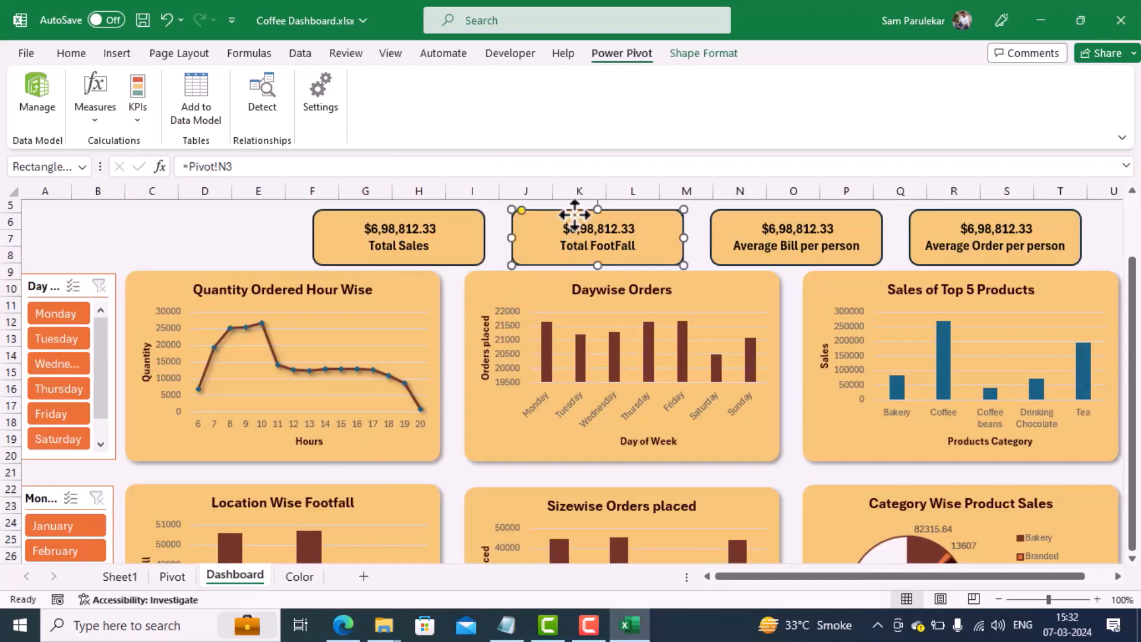
drag(269, 168, 148, 166)
text(=)
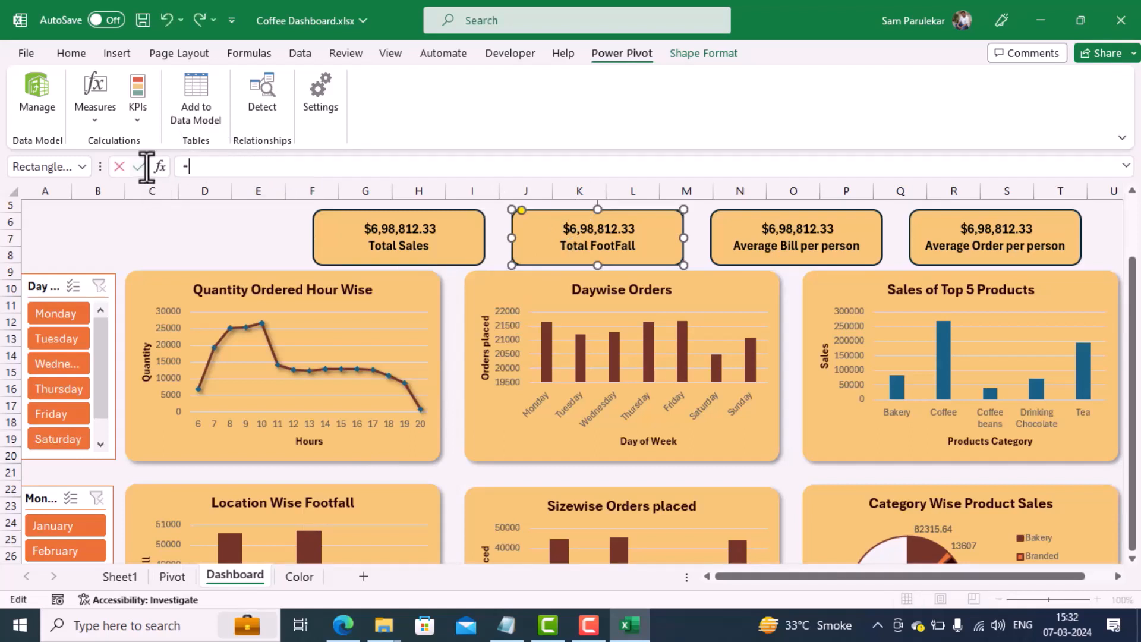
click(173, 577)
click(465, 288)
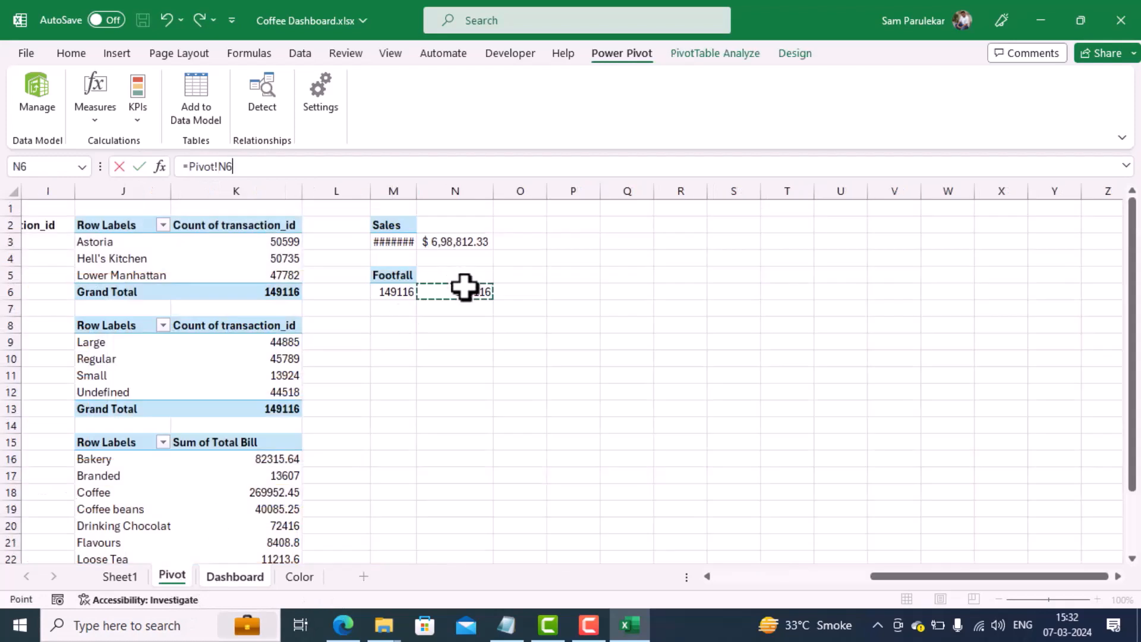
click(139, 166)
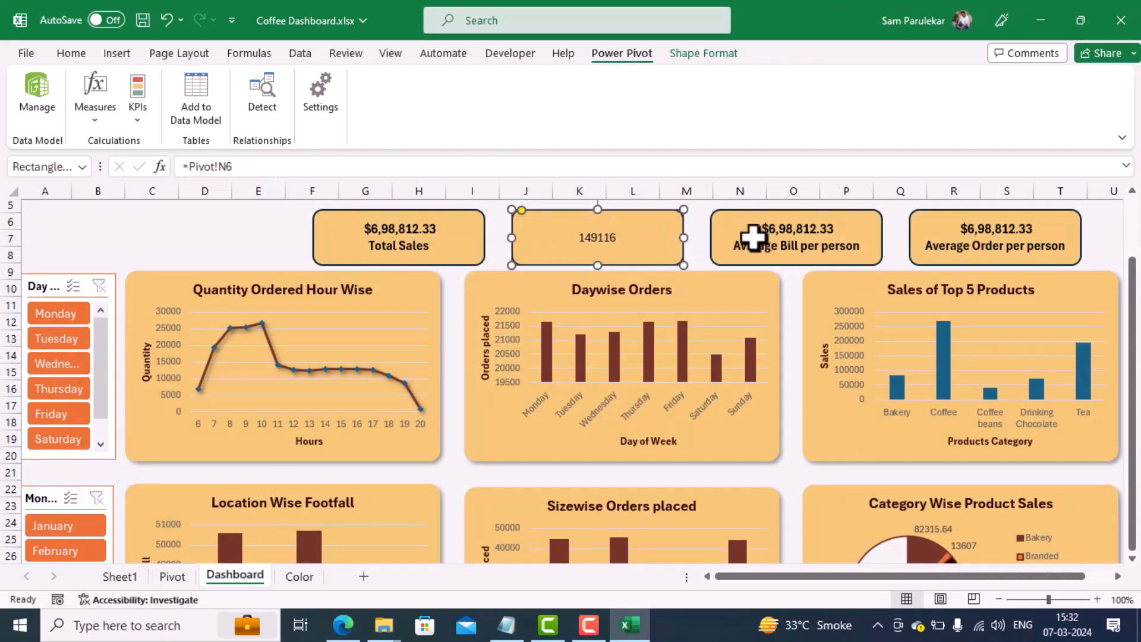
Step: Add the label "Total Foot Fall" on a new line below the linked value in the footfall card
click(602, 236)
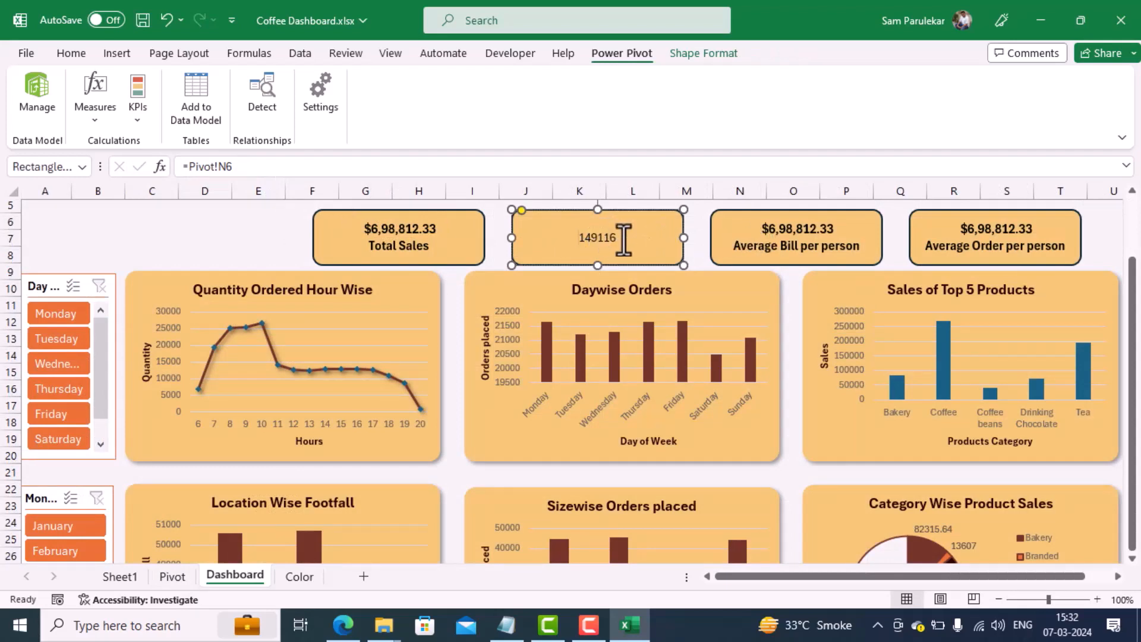
key(Return)
text(Total)
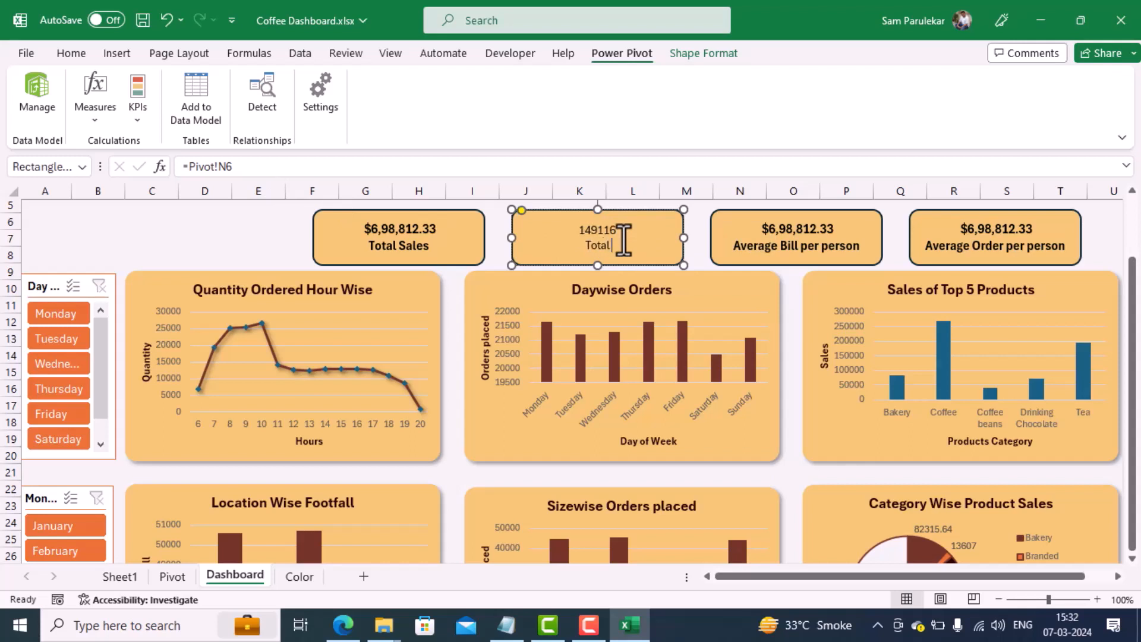
text( Foot Fall)
Step: Format all text in the footfall card as bold at font size 12
key(ctrl+a)
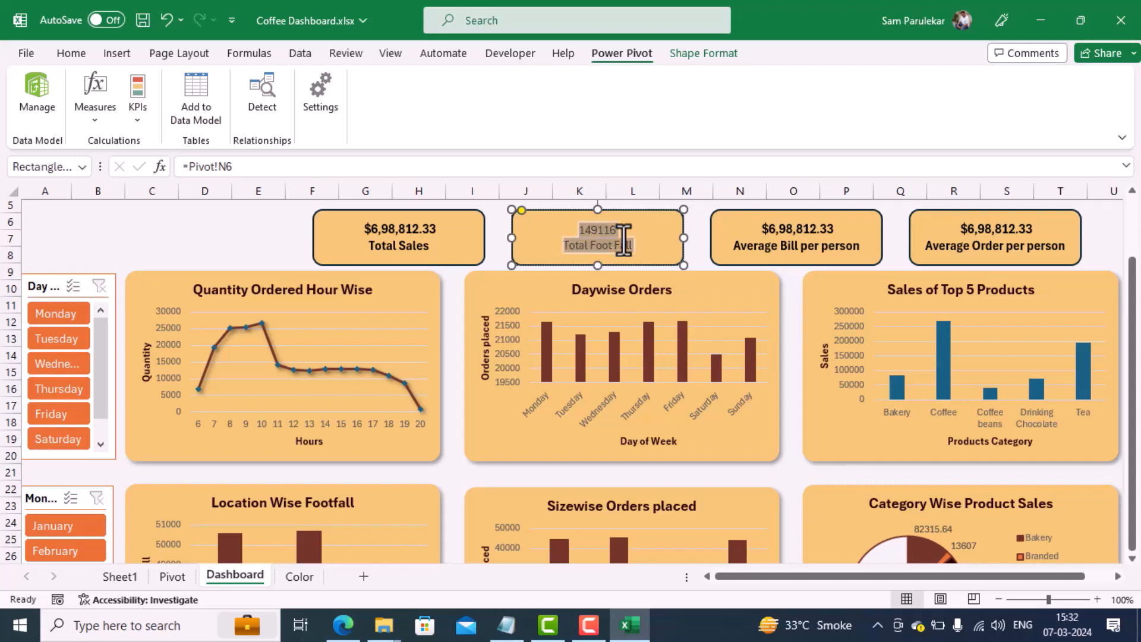
click(63, 55)
click(273, 86)
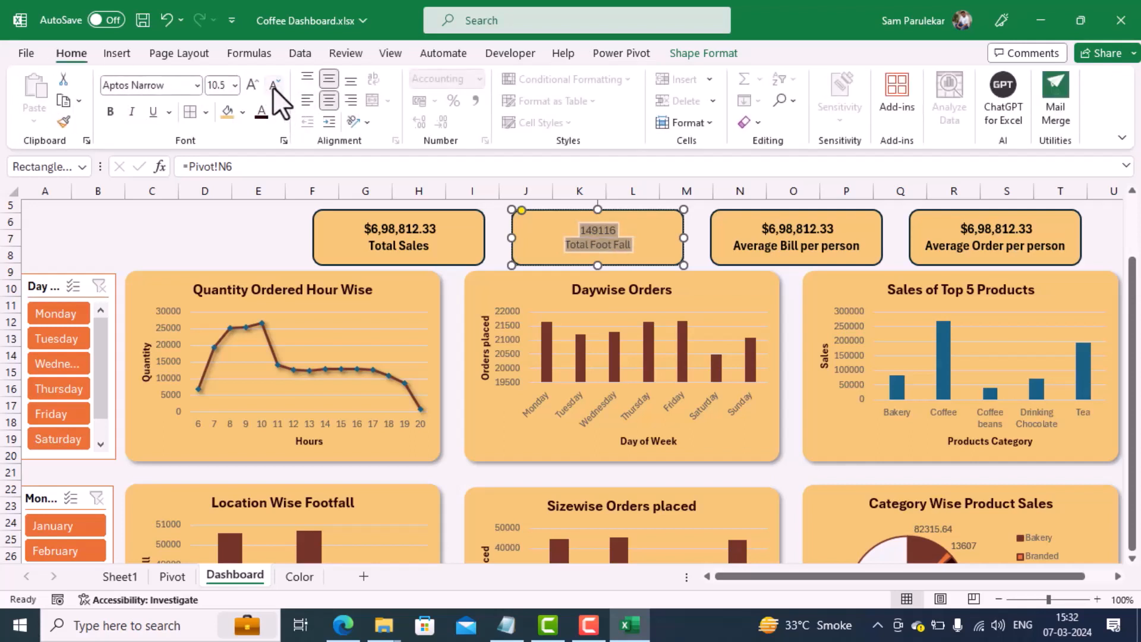
click(254, 87)
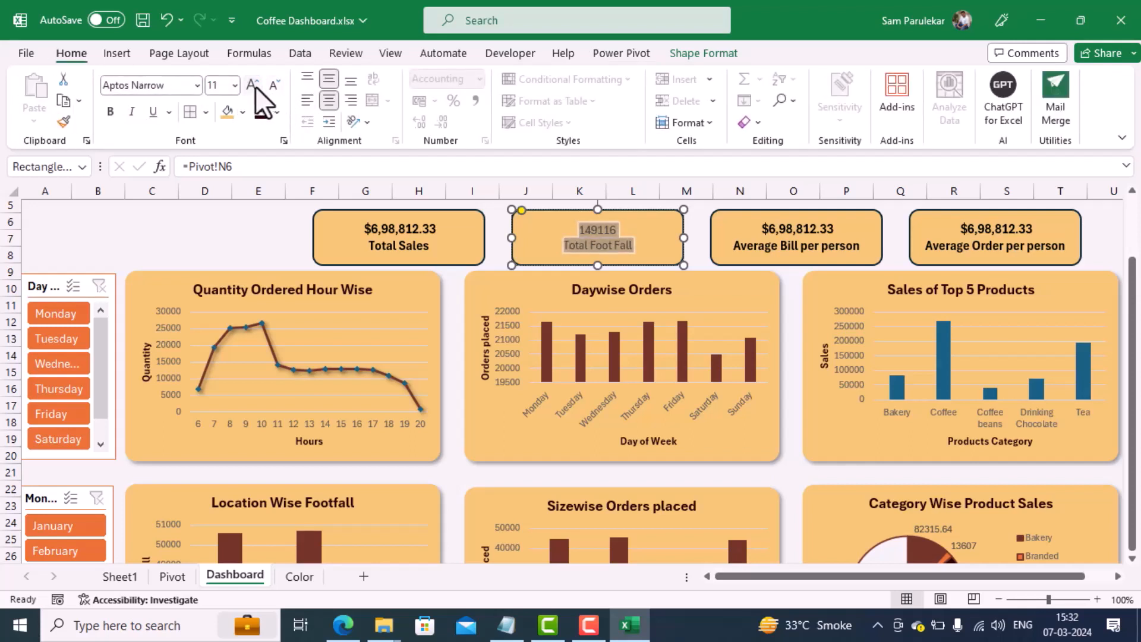
click(254, 88)
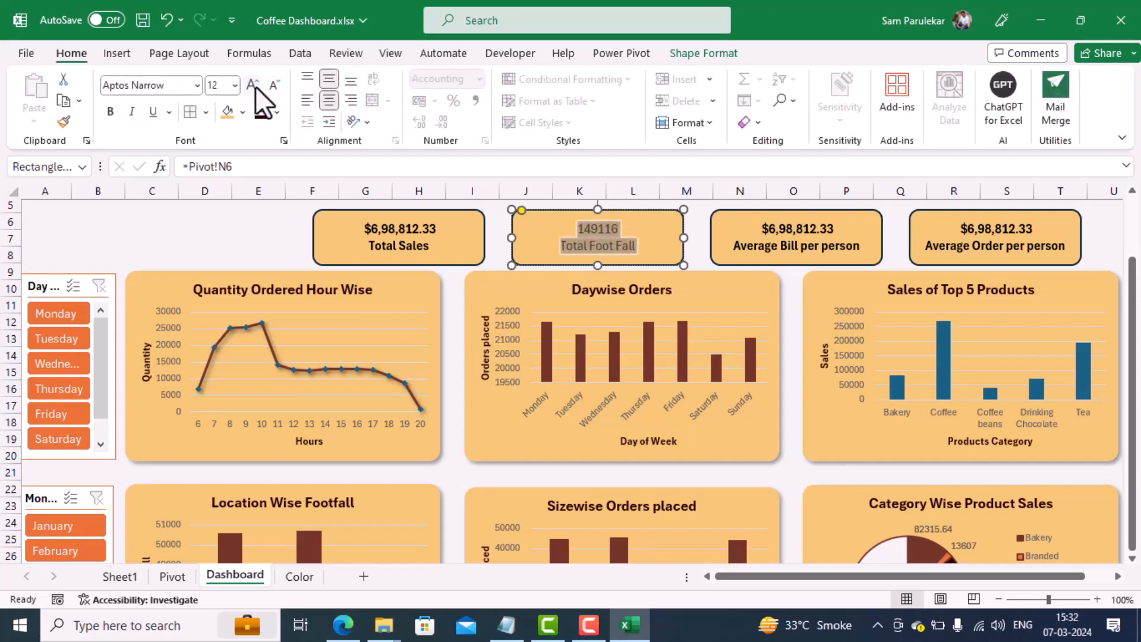
click(111, 113)
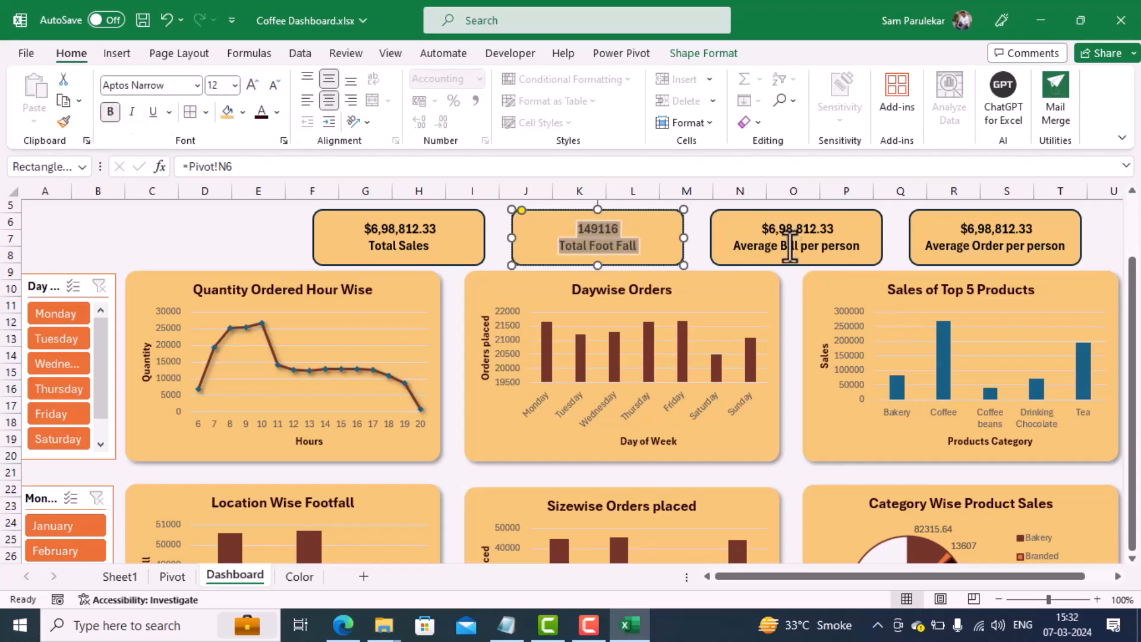
click(711, 213)
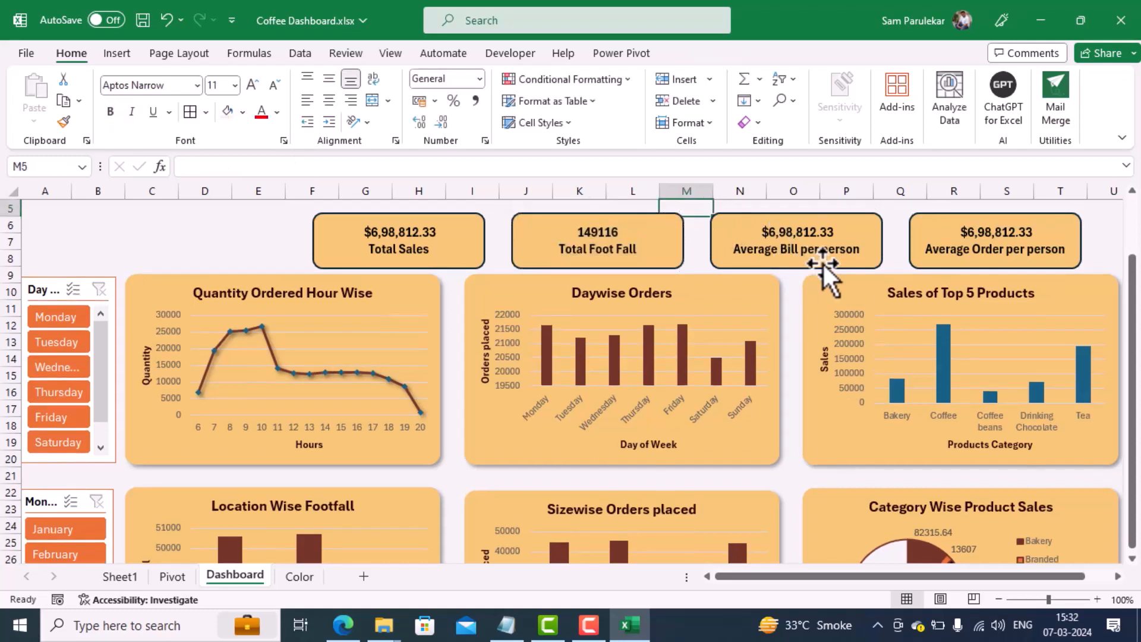
Step: From cell M8 on the Pivot sheet, start a new Power Pivot measure named Average_Bill in the Transactions table
click(171, 576)
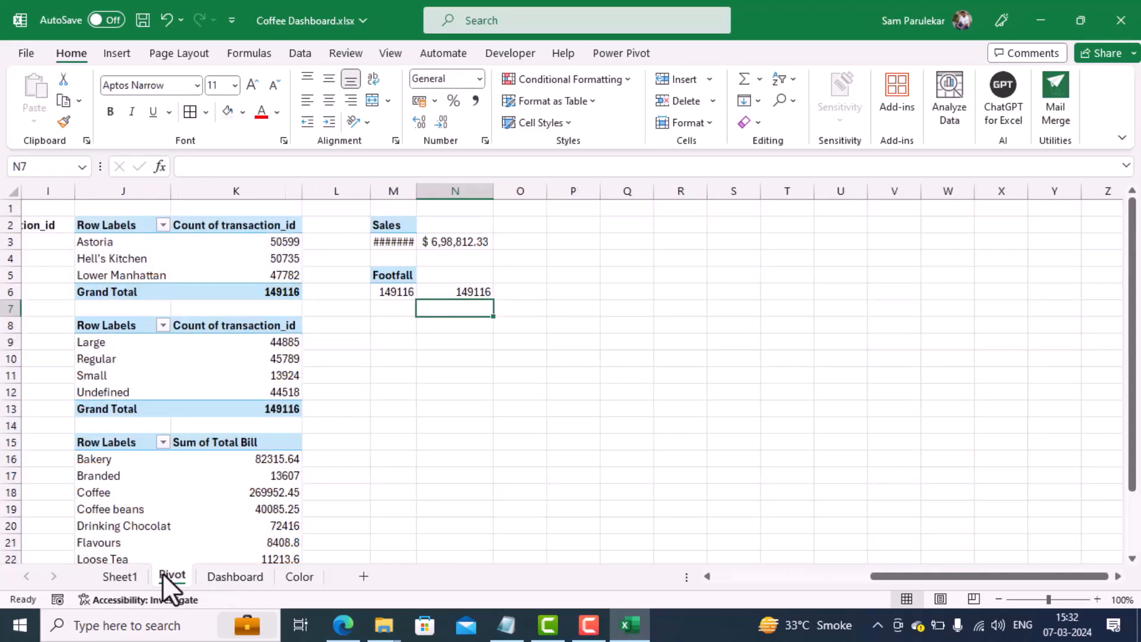
click(399, 326)
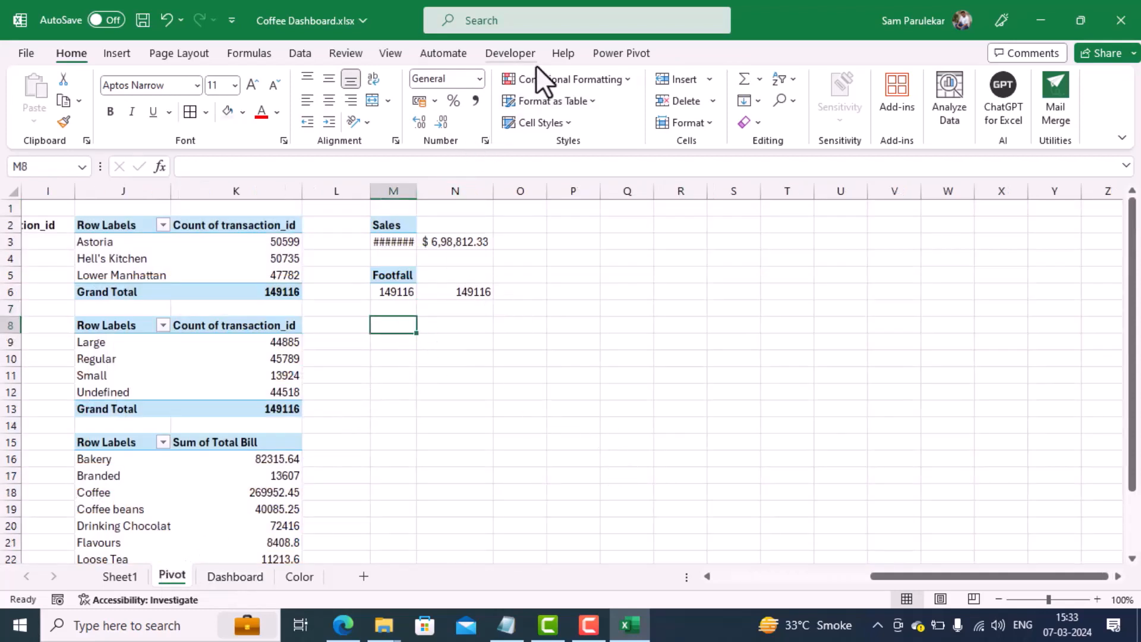
click(625, 52)
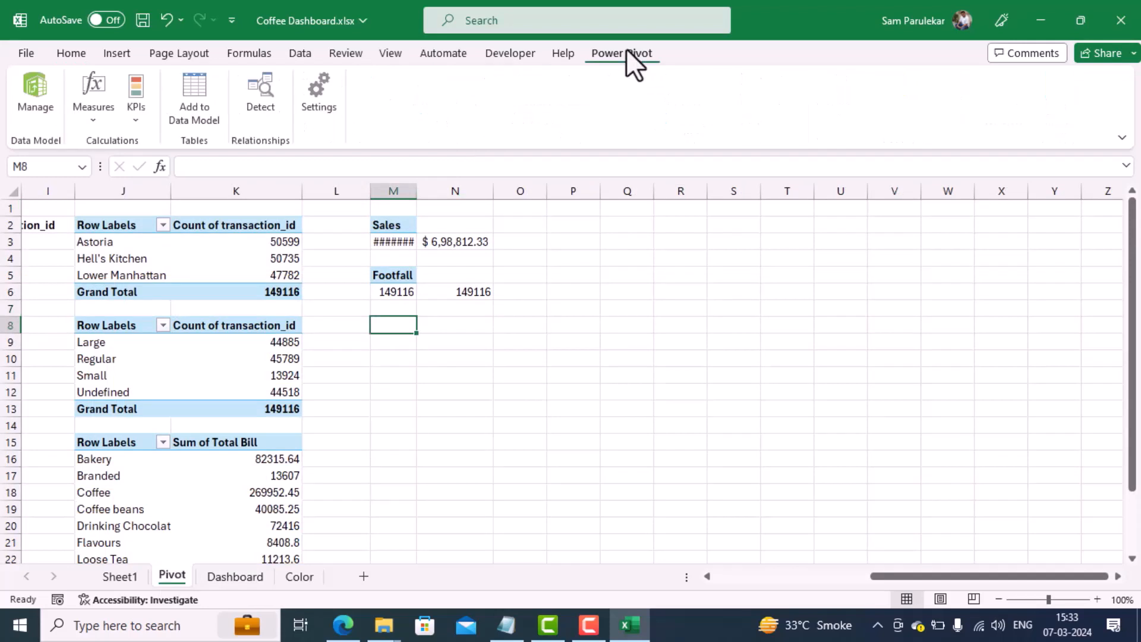
click(90, 118)
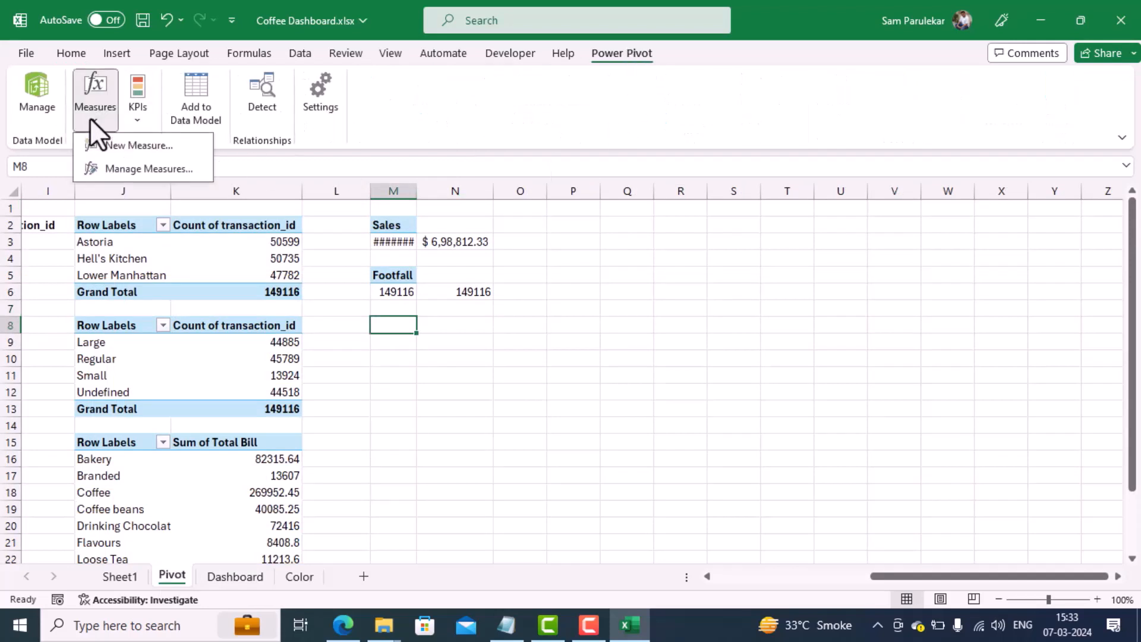
click(113, 145)
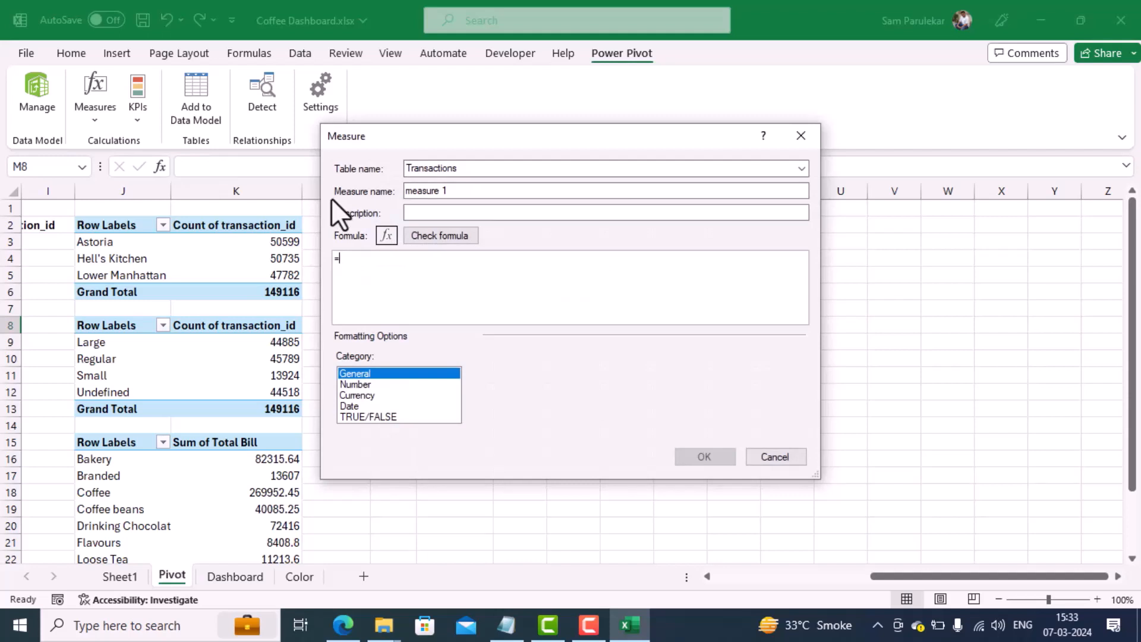
drag(453, 191, 339, 191)
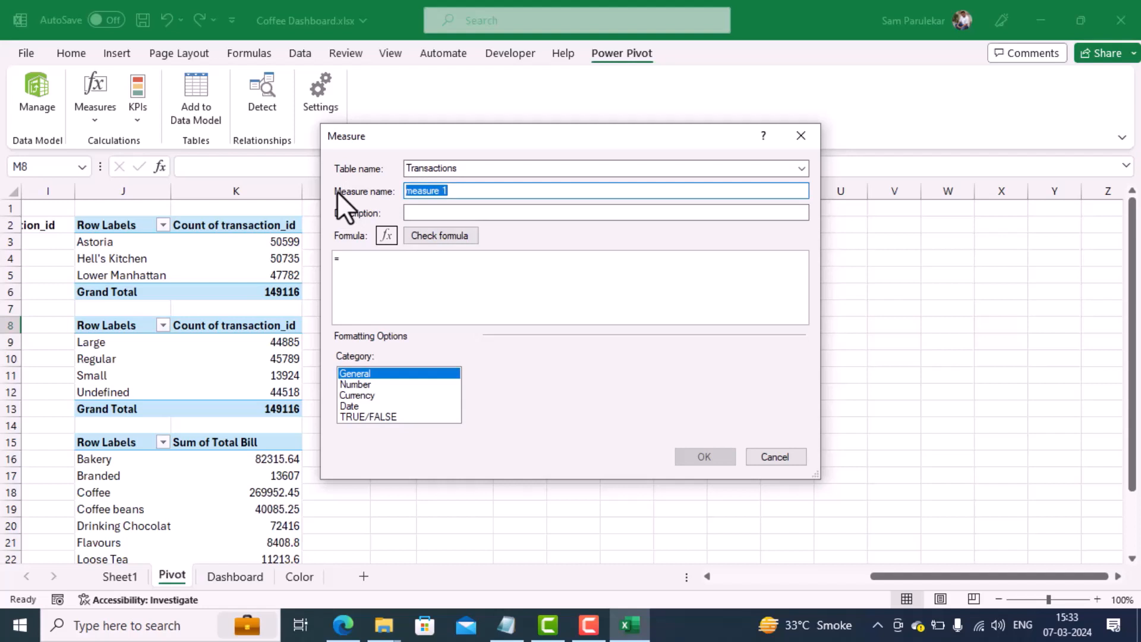
text(Average_Bill)
Step: Begin the Average_Bill formula with =sum(Transactions[Total Bill])/
click(373, 285)
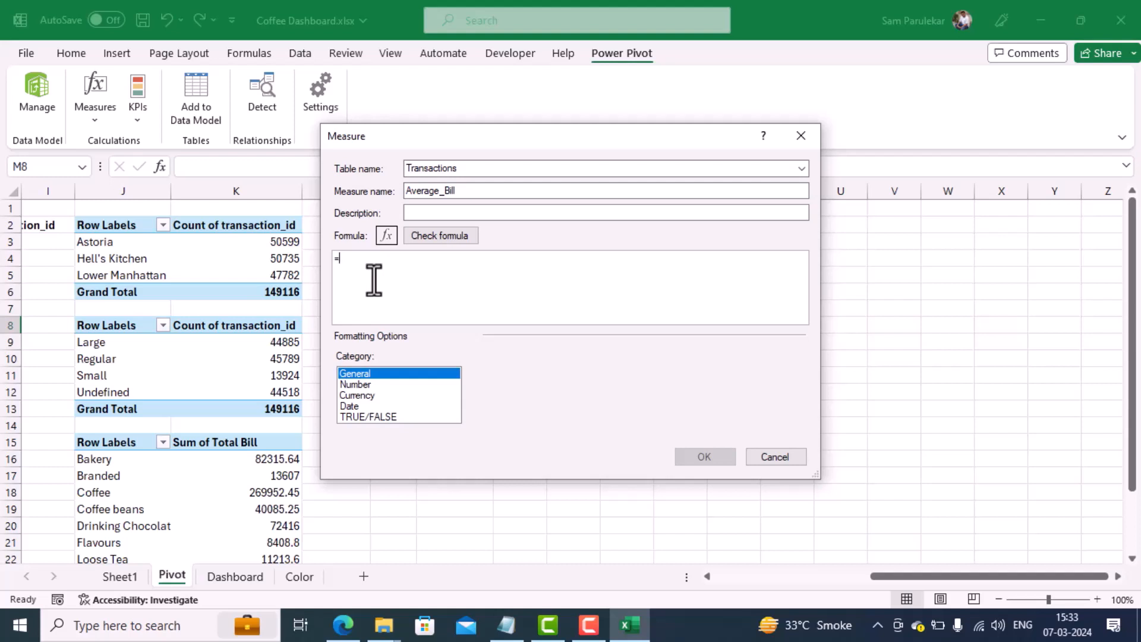
text(sum)
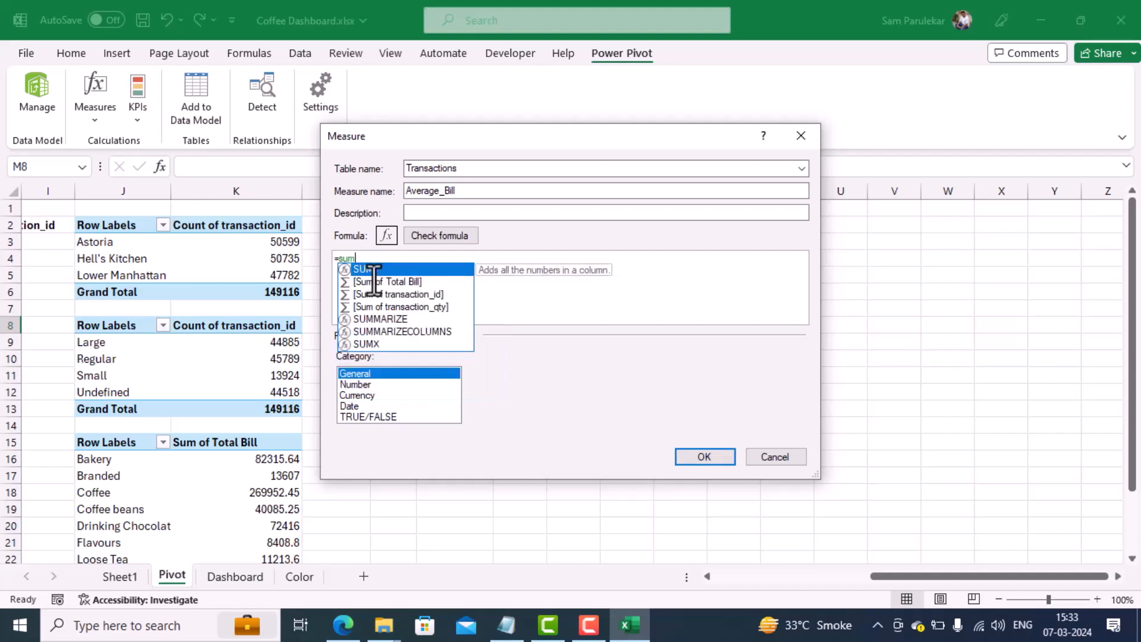
text(()
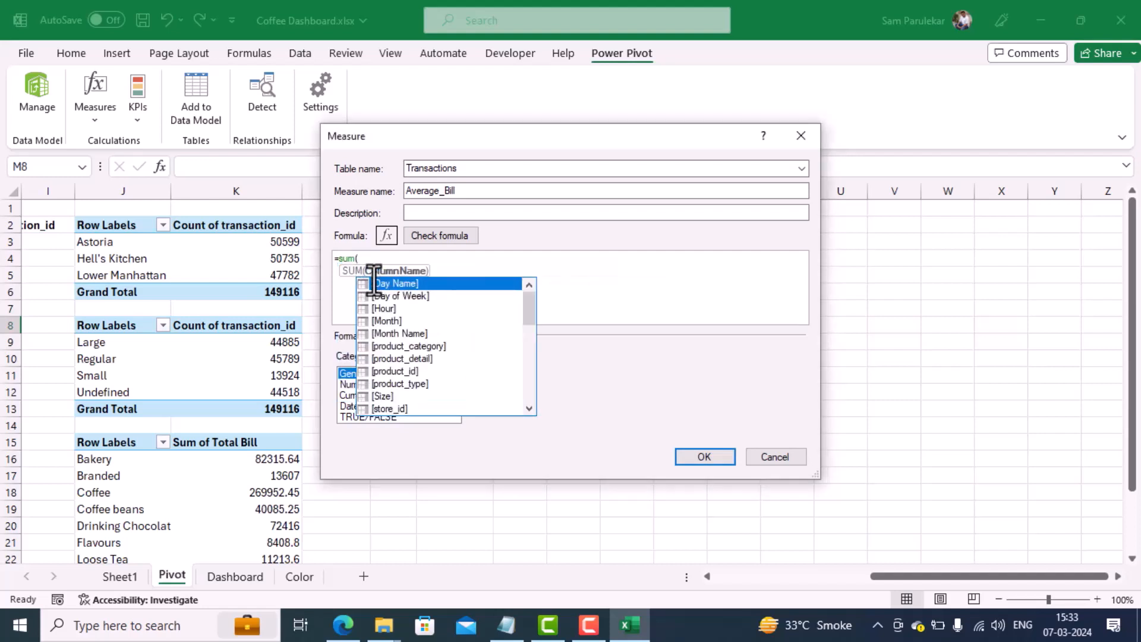
key(Down)
key(Down)
key(Down)
key(Down)
key(Down)
key(Down)
key(Down)
key(Down)
key(Down)
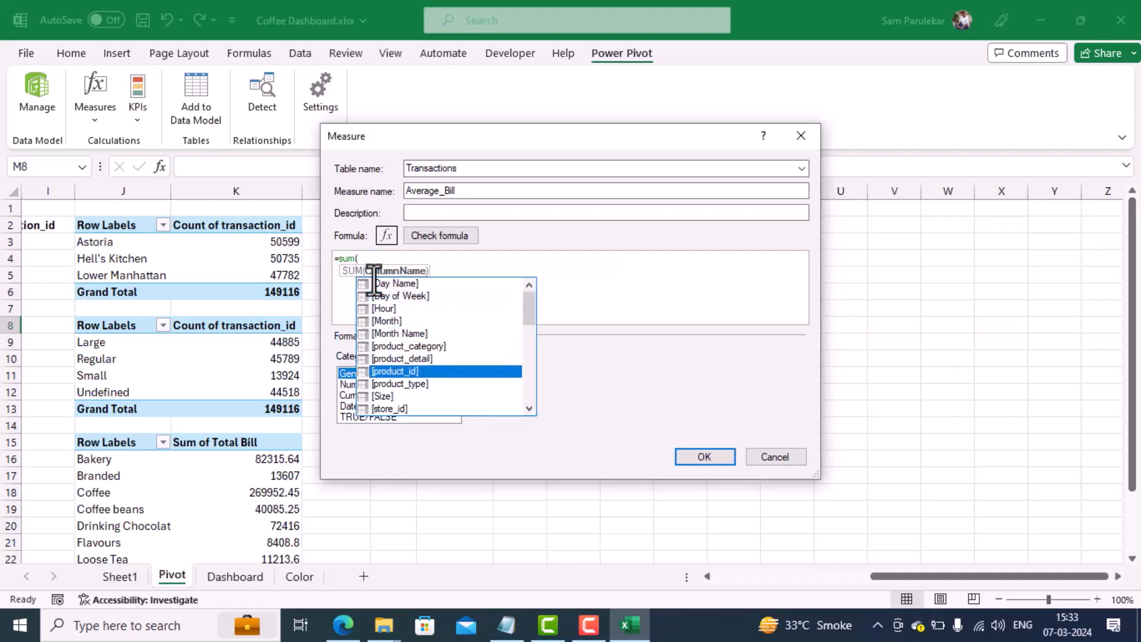
key(Down)
key(Down)
key(Down)
key(Down)
key(Down)
key(Down)
key(Down)
key(Down)
key(Down)
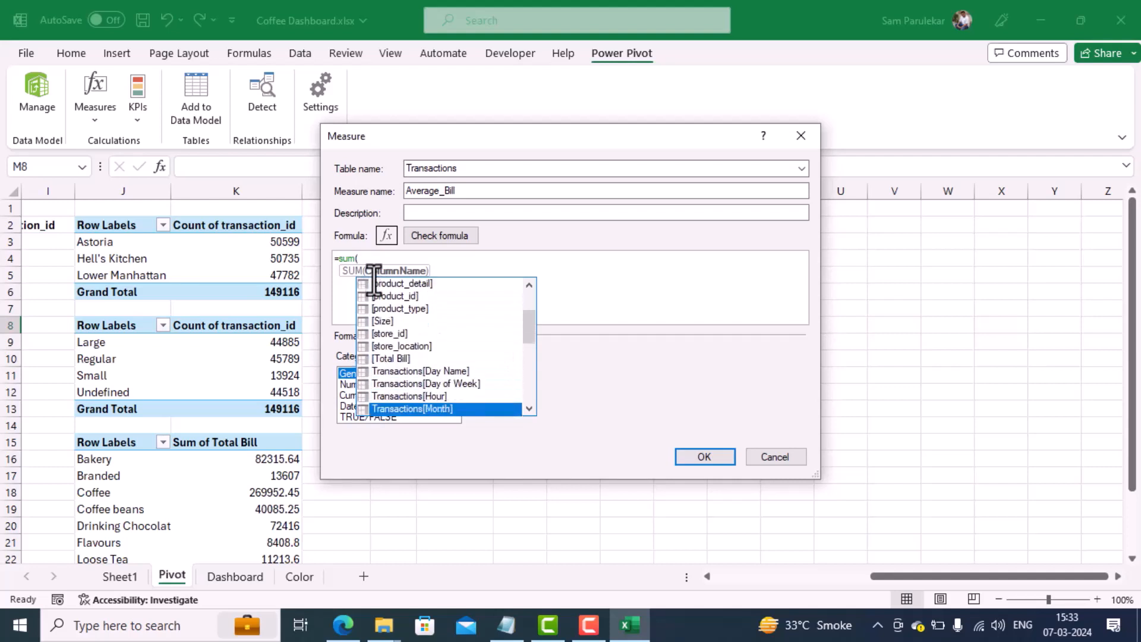
key(Down)
key(Down)
key(Down)
key(Down)
key(Down)
key(Down)
key(Down)
key(Down)
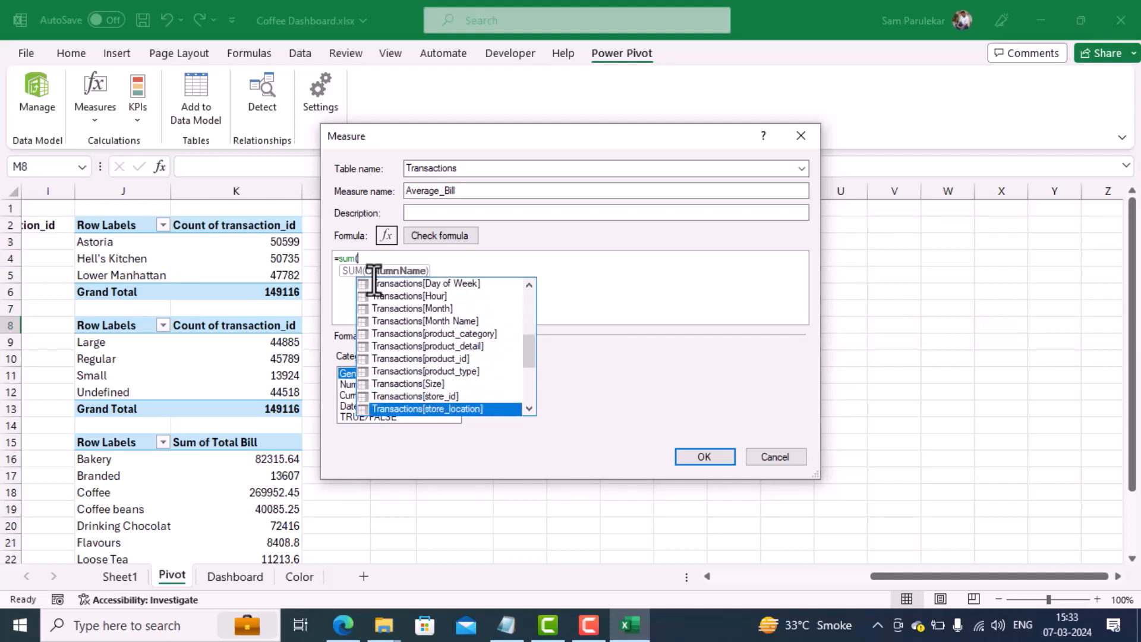
key(Up)
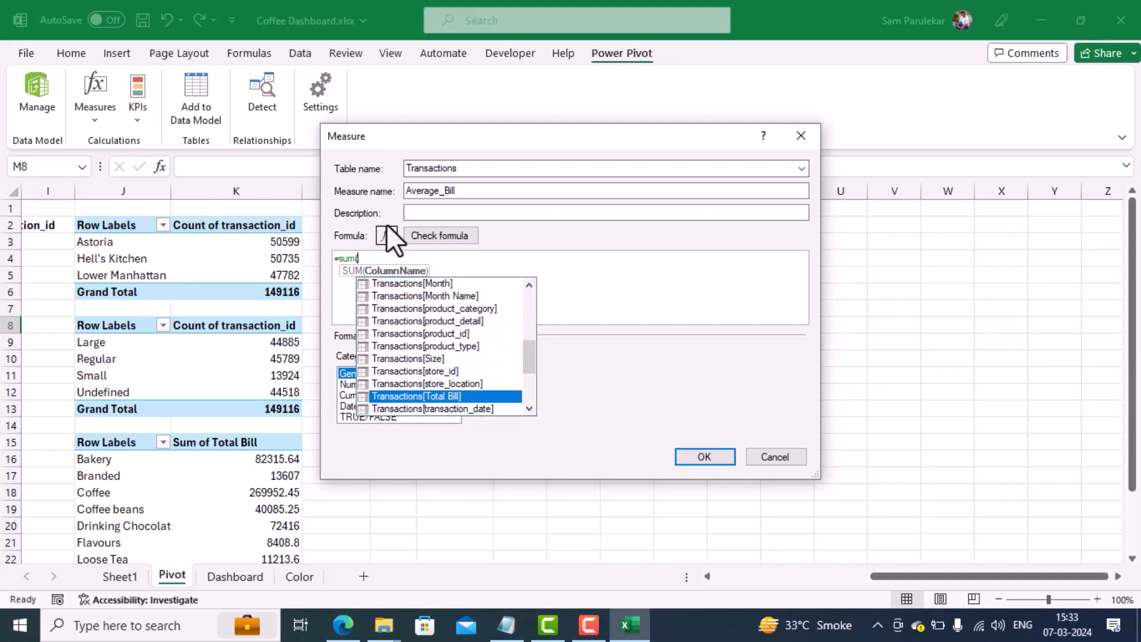
double_click(465, 396)
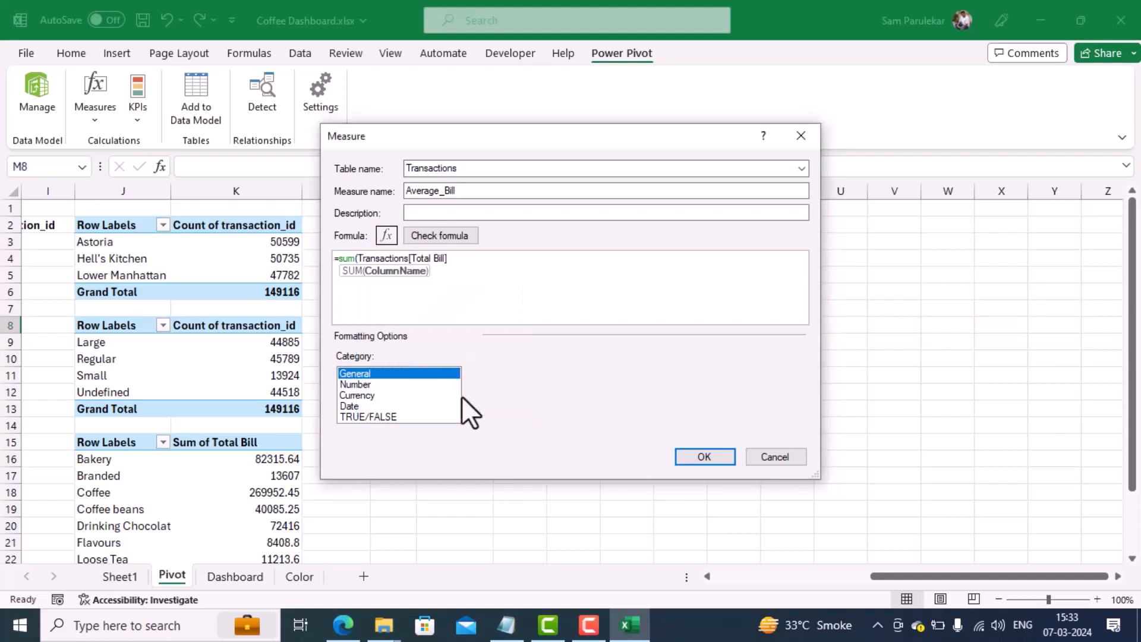
text()/)
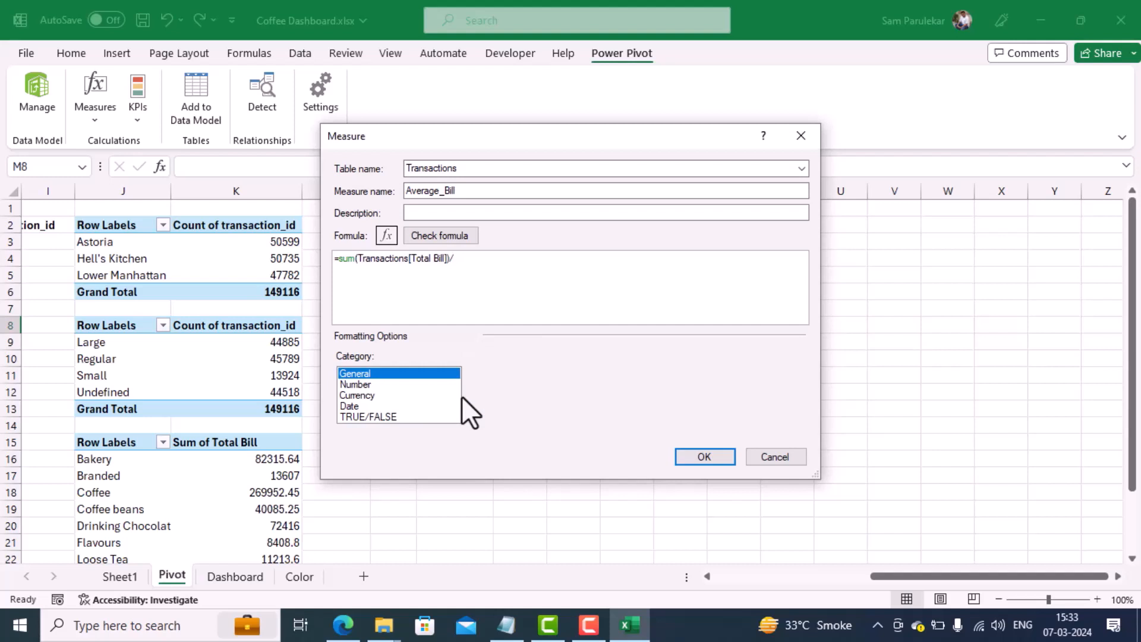
text(dist)
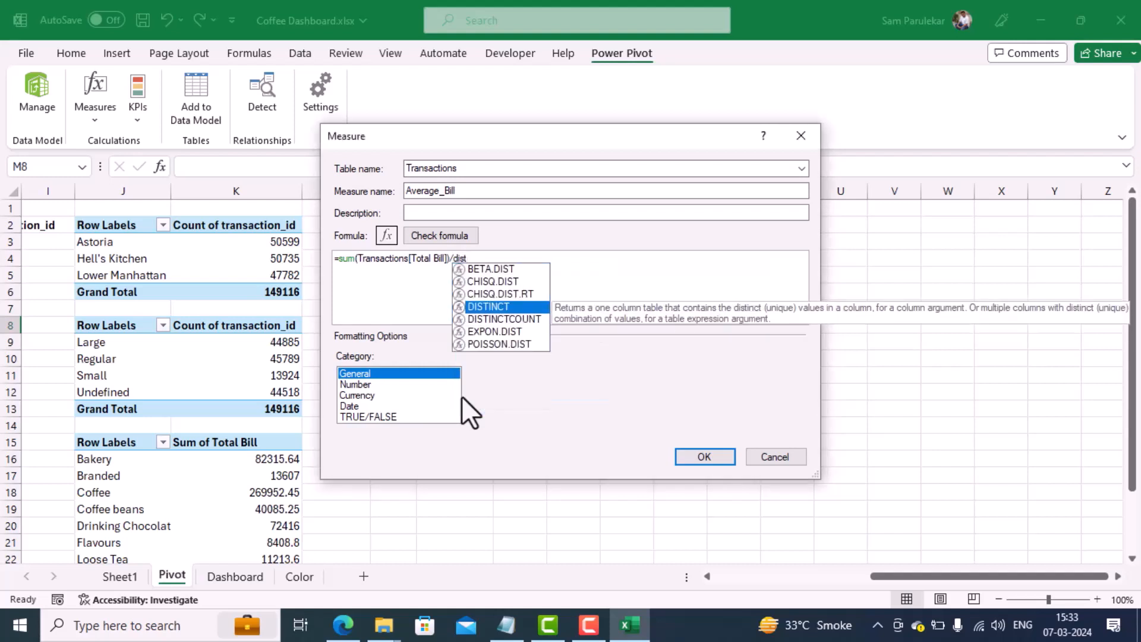
Step: Try to complete the formula with DISTINCTCOUNT of Transactions[transaction_id] as divisor, and remove the incomplete function after the division sign
double_click(518, 319)
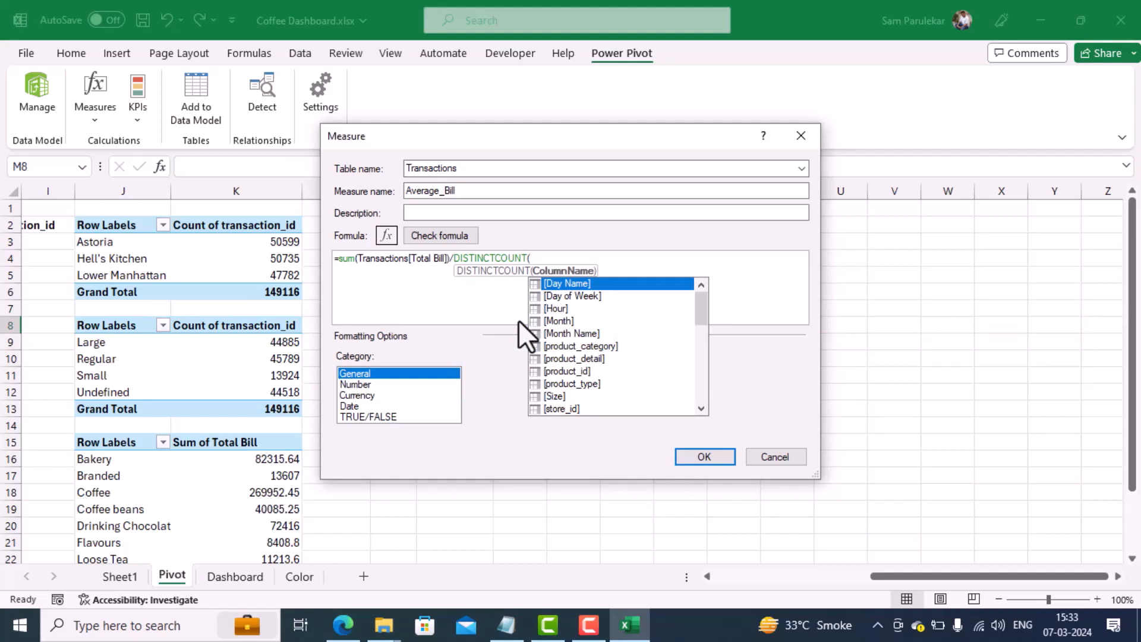
key(Down)
key(Down)
key(Down)
key(Down)
key(Down)
key(Down)
key(Down)
key(Down)
key(Down)
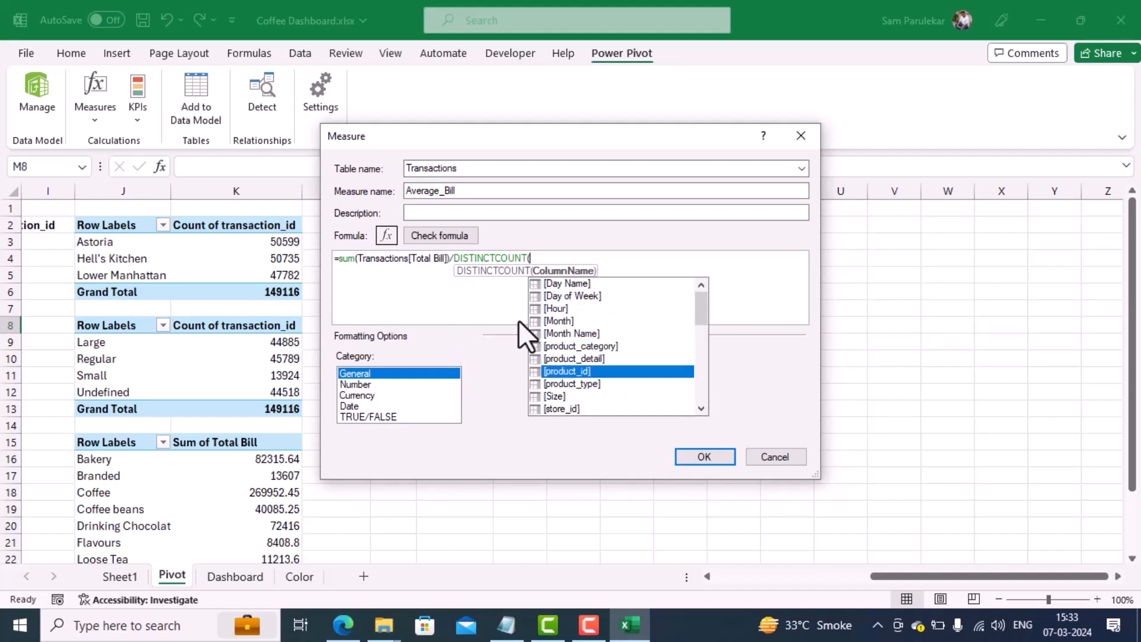
key(Down)
key(Down)
key(Down)
key(Down)
key(Down)
key(Down)
key(Down)
key(Down)
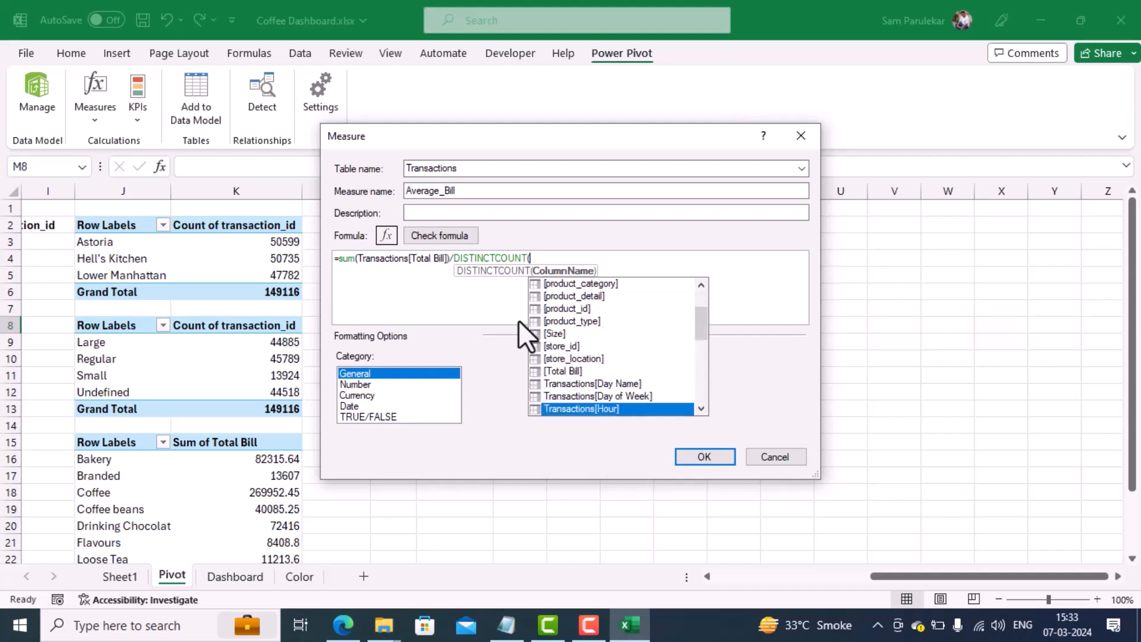
key(Down)
key(Down)
key(Down)
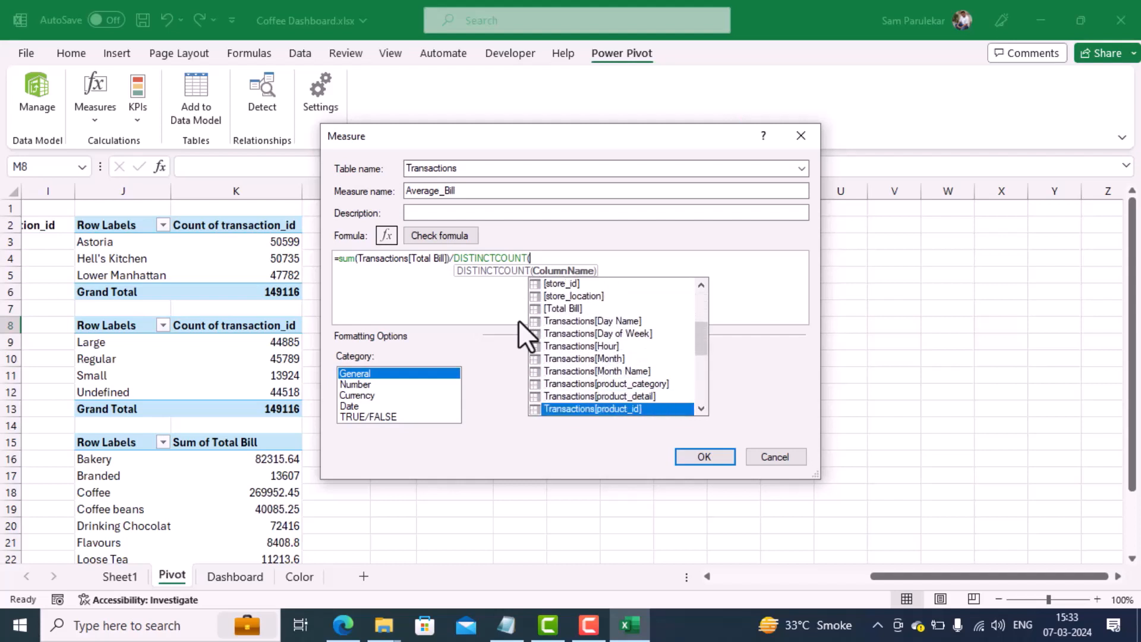
key(Down)
key(Down)
key(Down)
key(Down)
key(Down)
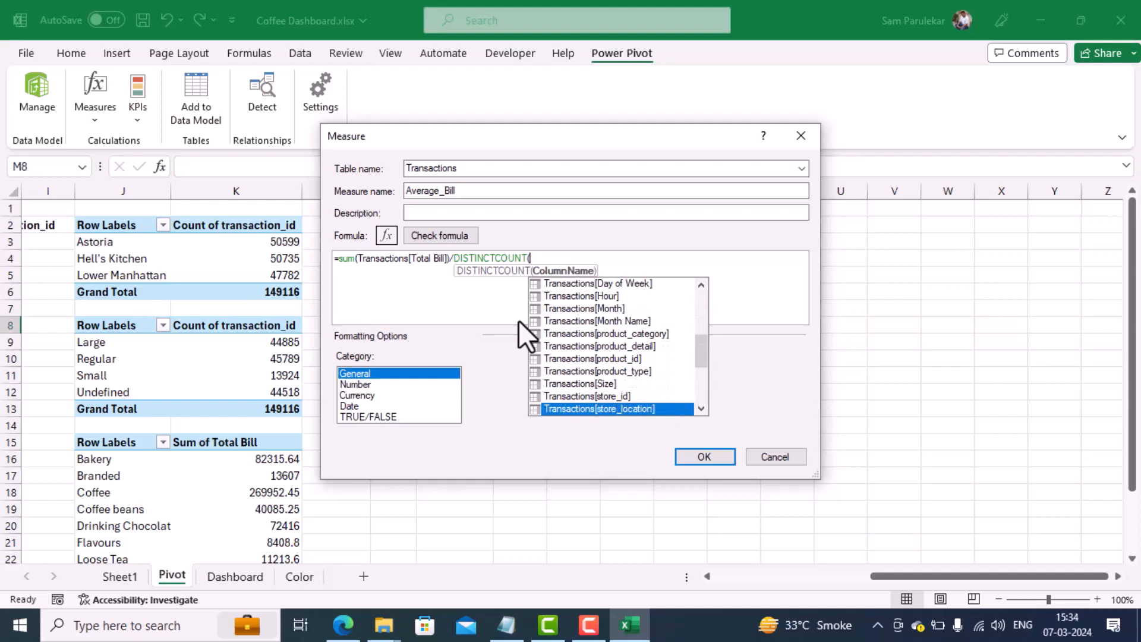
key(Down)
key(Down)
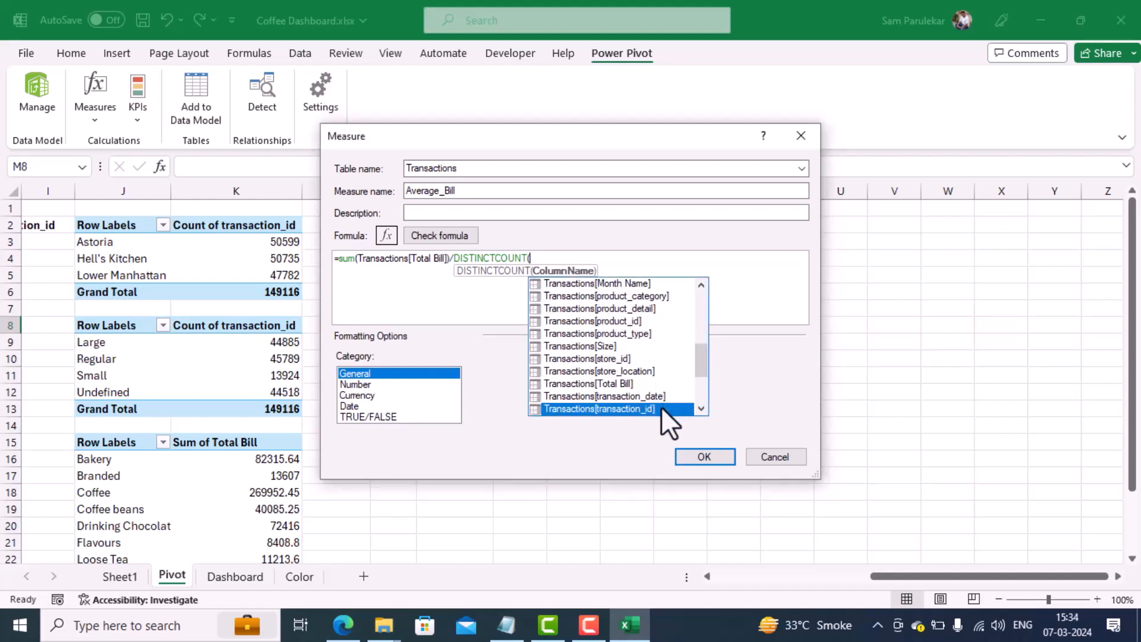
click(702, 458)
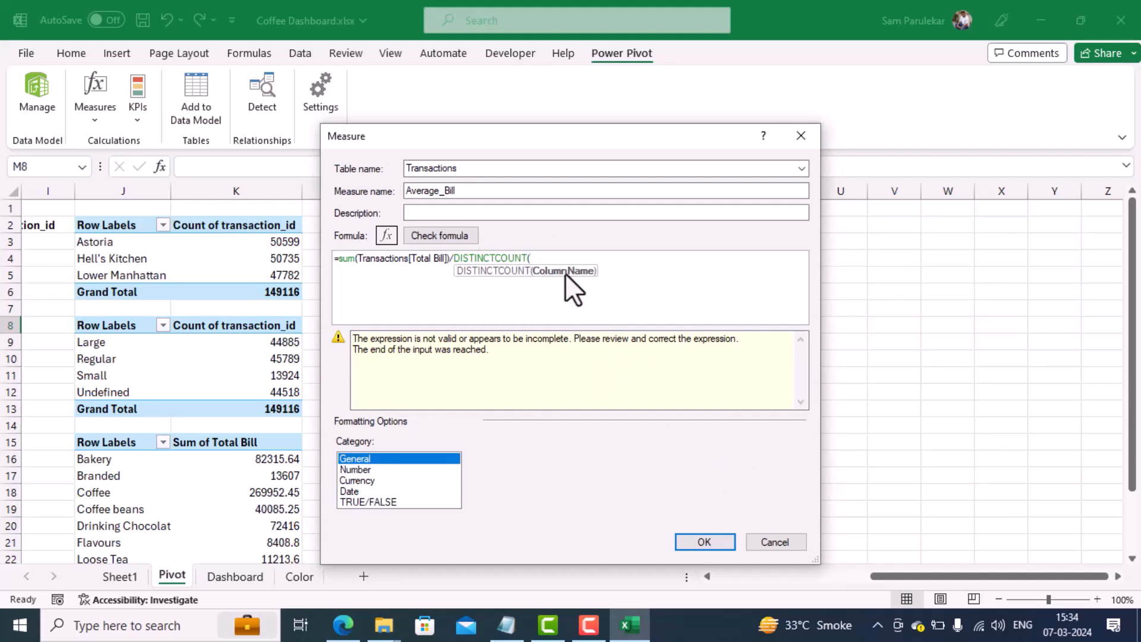
key(BackSpace)
key(BackSpace)
key(BackSpace)
key(BackSpace)
key(BackSpace)
key(BackSpace)
key(BackSpace)
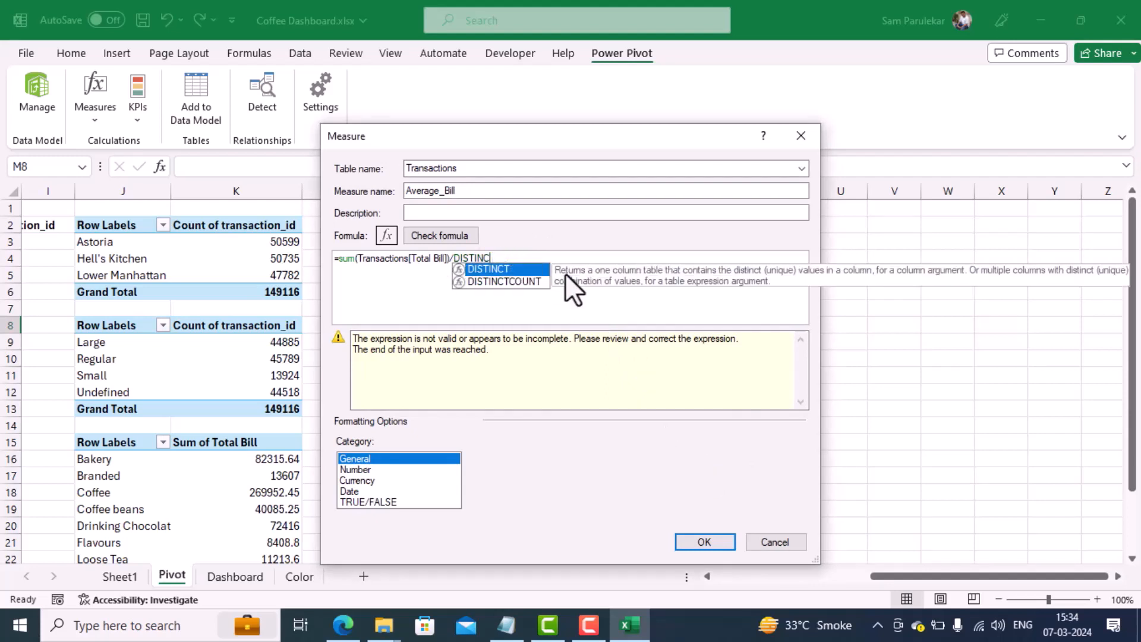
key(BackSpace)
key(BackSpace)
key(BackSpace)
key(BackSpace)
key(BackSpace)
key(BackSpace)
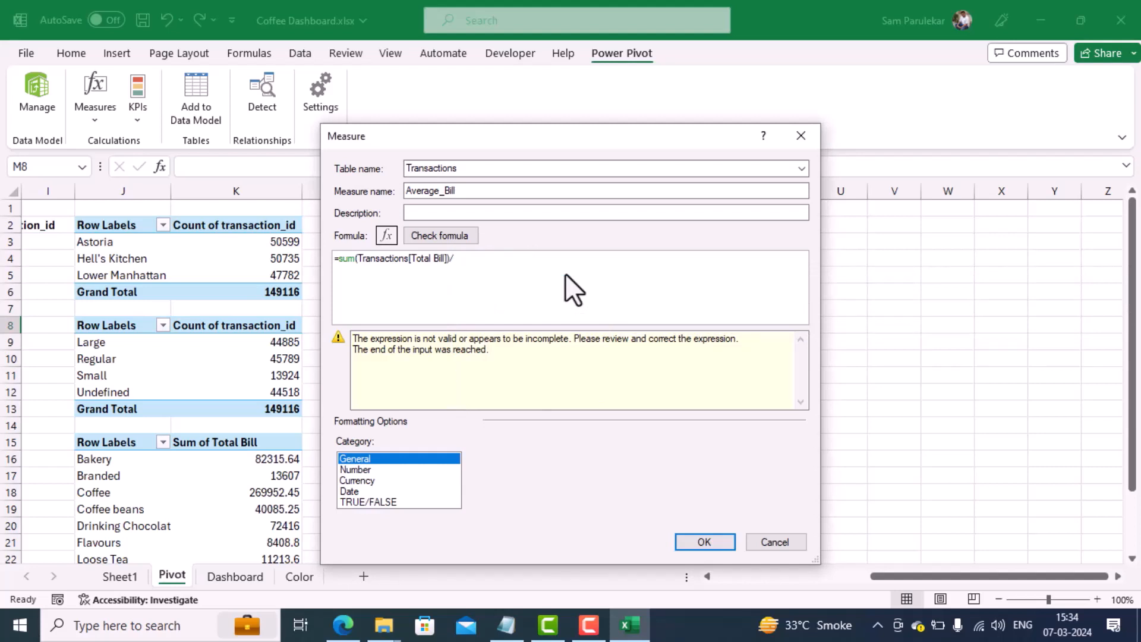
Step: Complete the Average_Bill formula with DISTINCTCOUNT(Transactions[transaction_id]) as the divisor, check it and save the measure
text(dist)
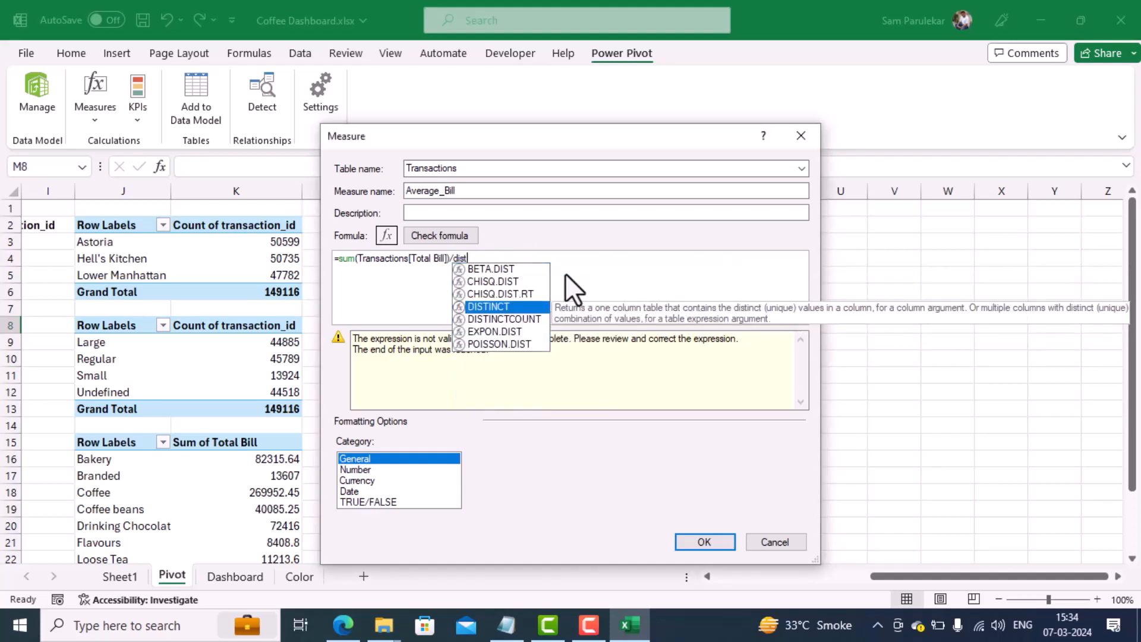
click(531, 319)
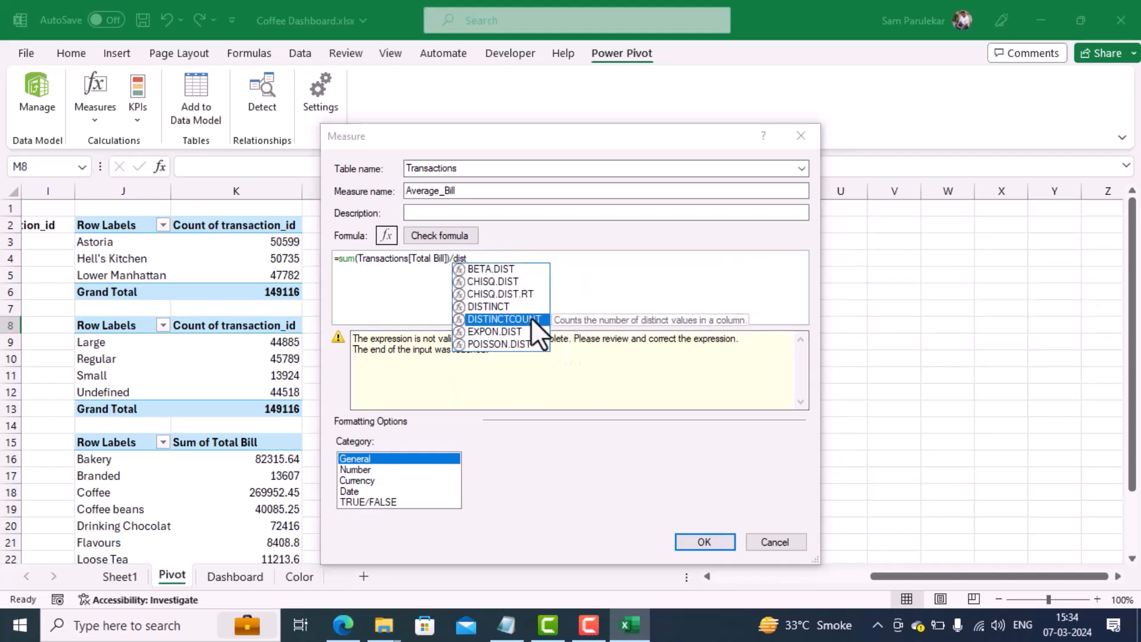
double_click(530, 319)
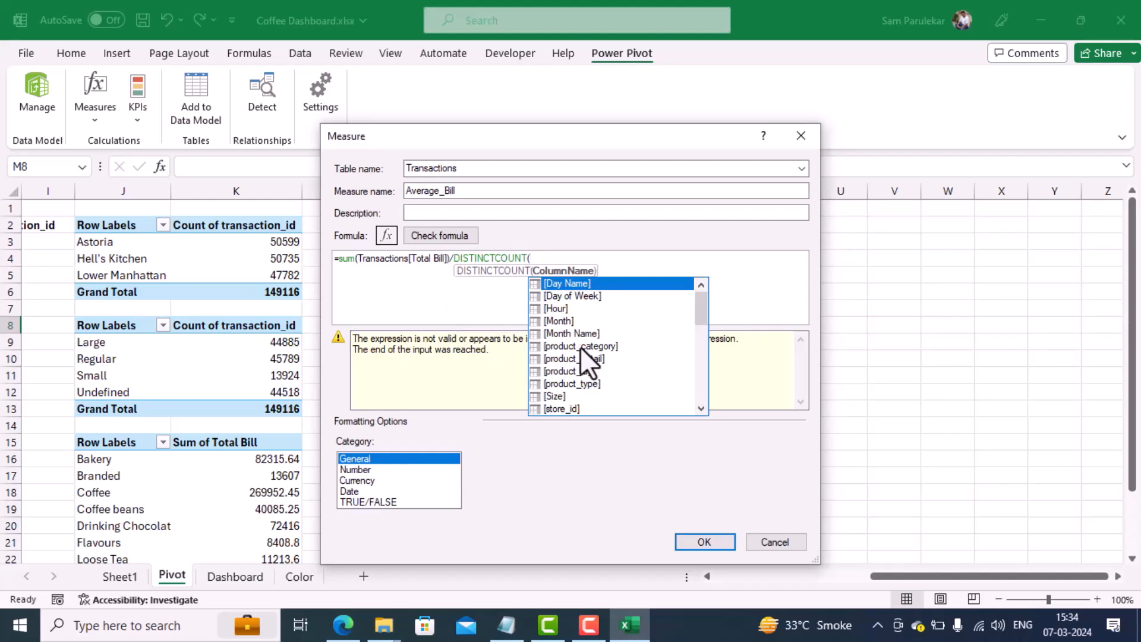
drag(703, 311, 692, 372)
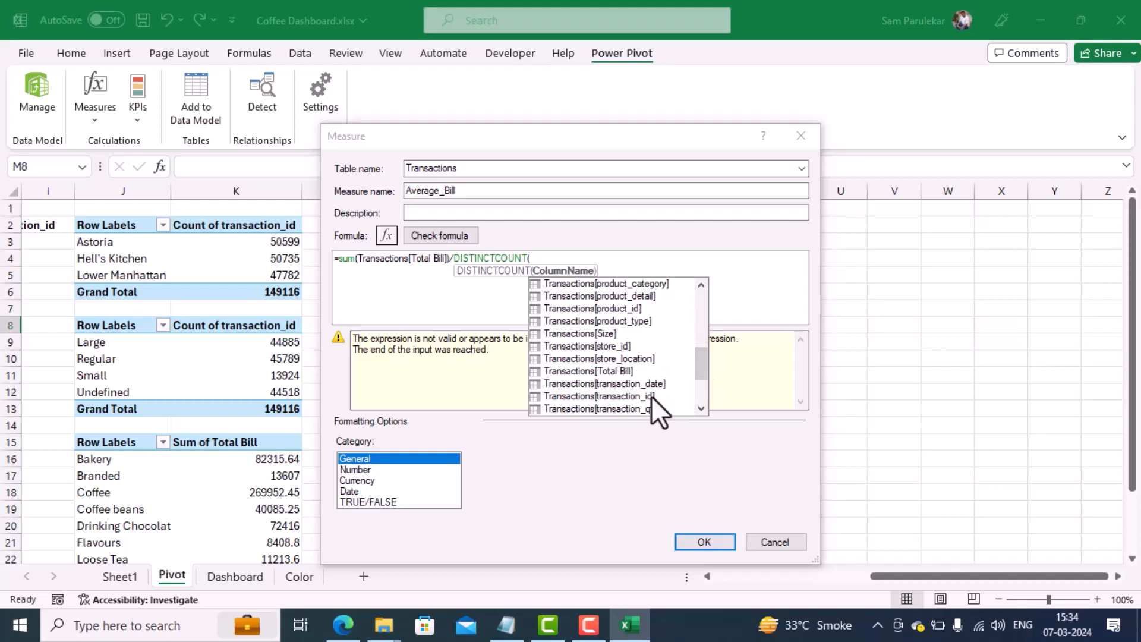
double_click(635, 392)
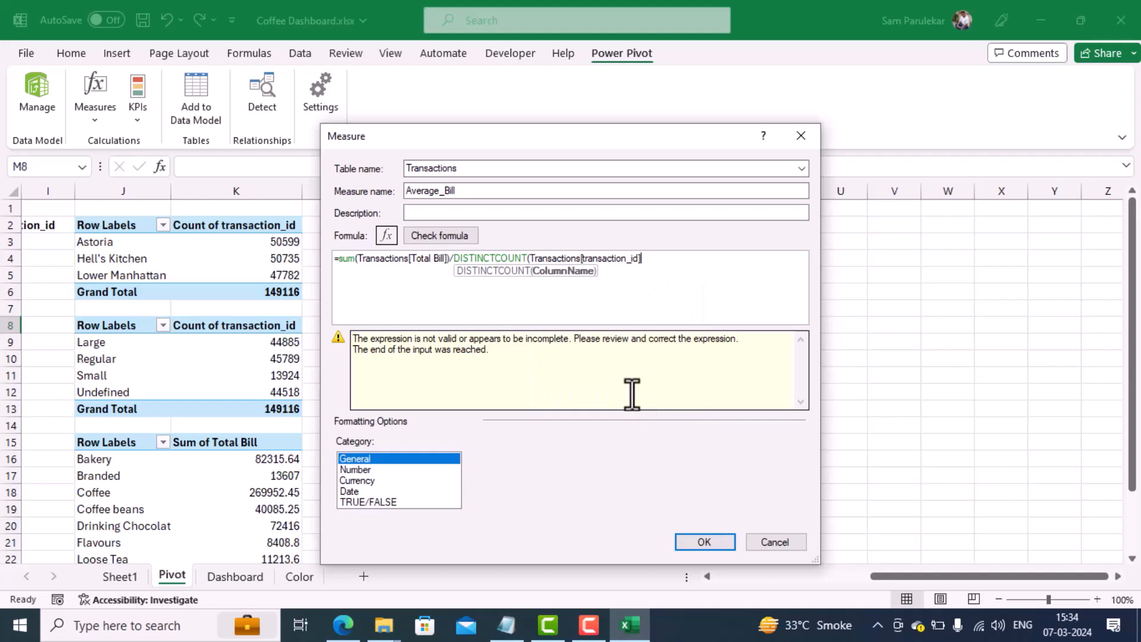
text())
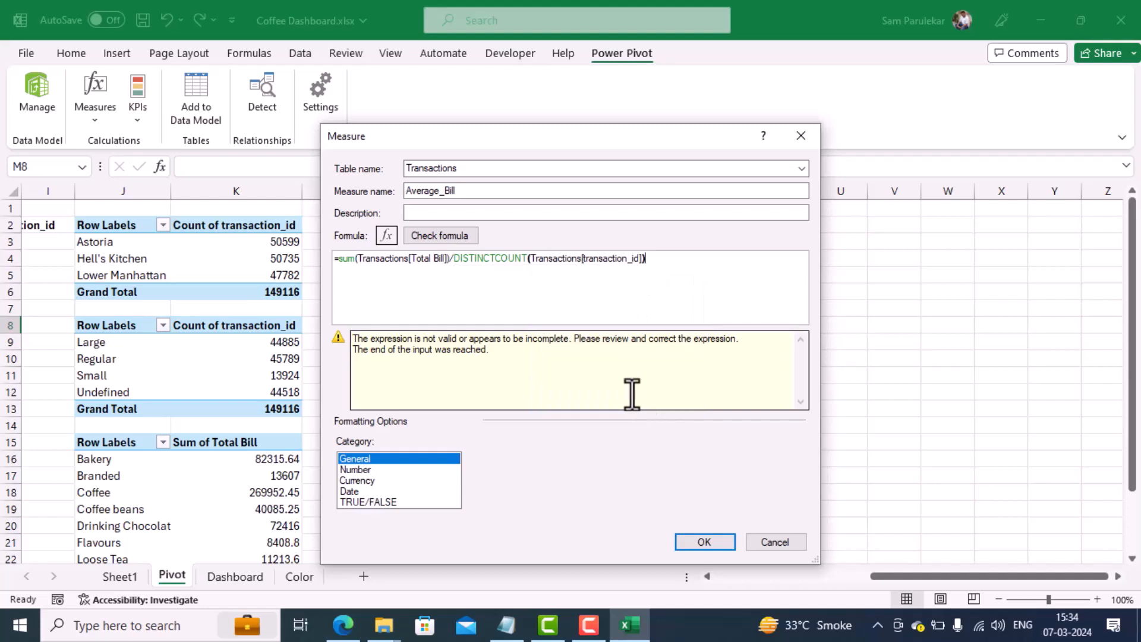
key(Return)
click(442, 238)
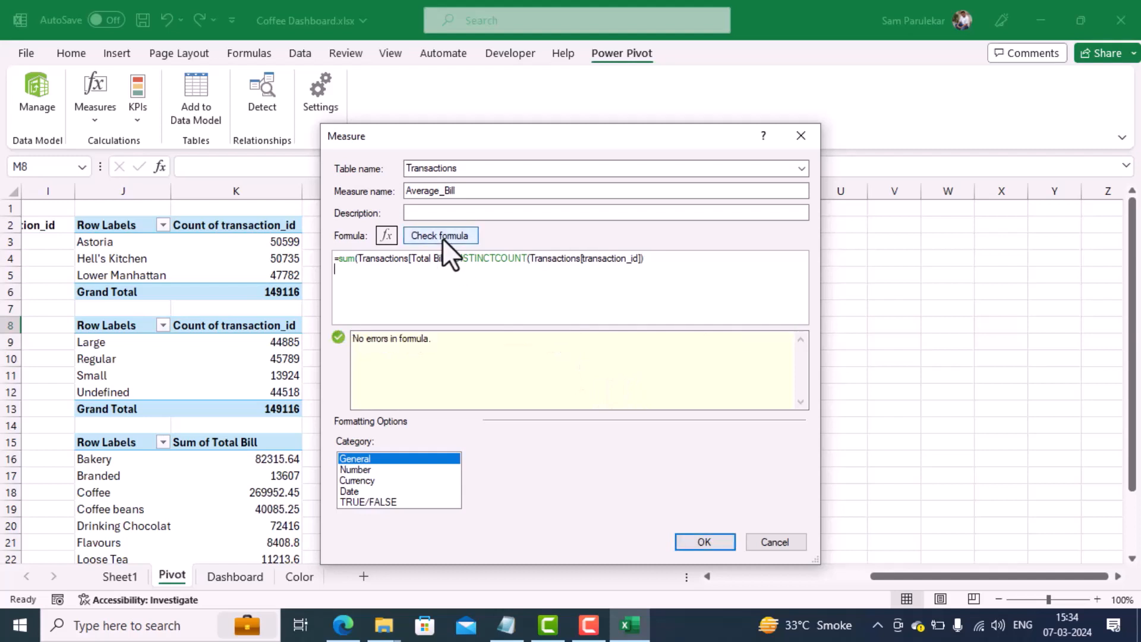
click(692, 540)
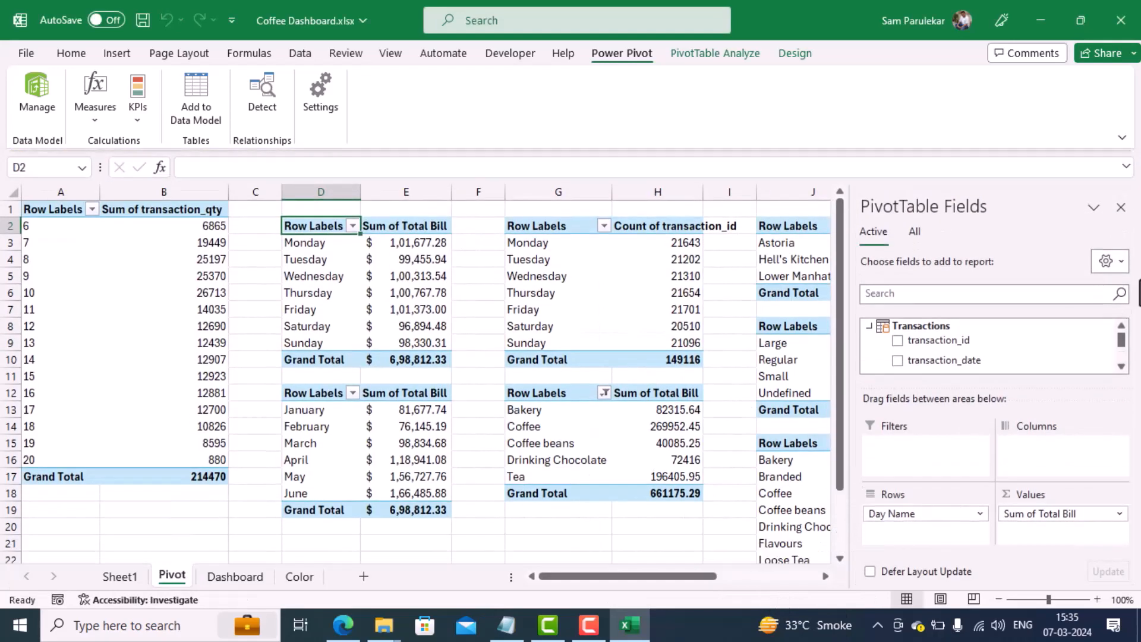
Step: Widen column M on the Pivot sheet and copy the Footfall pivot table from M5:M6 to cell M8
click(1120, 207)
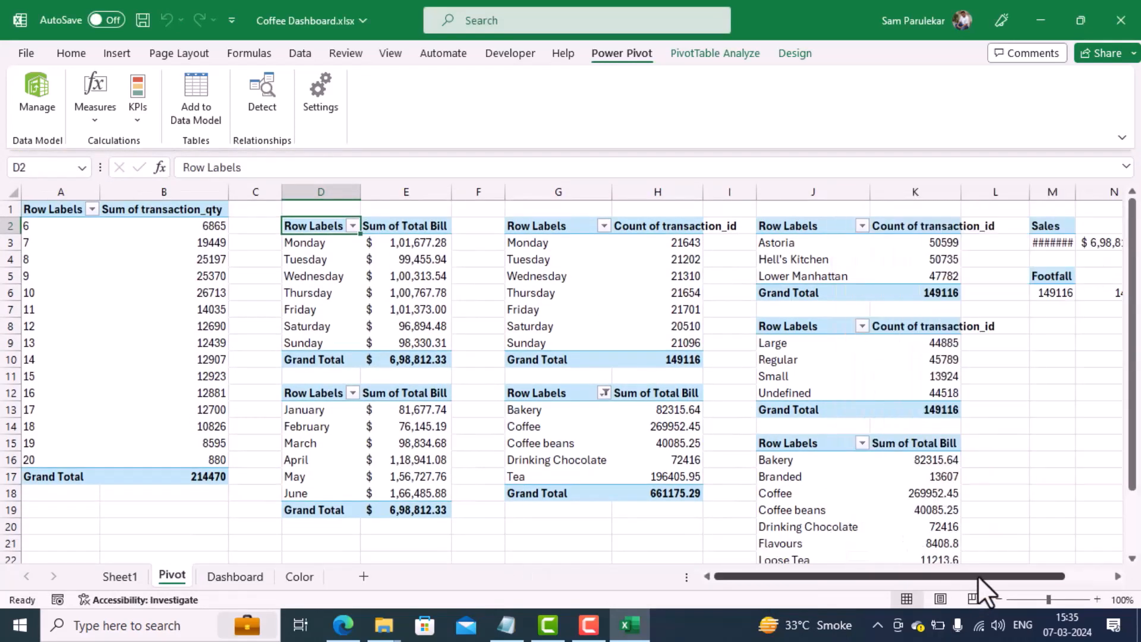
drag(978, 578, 1071, 586)
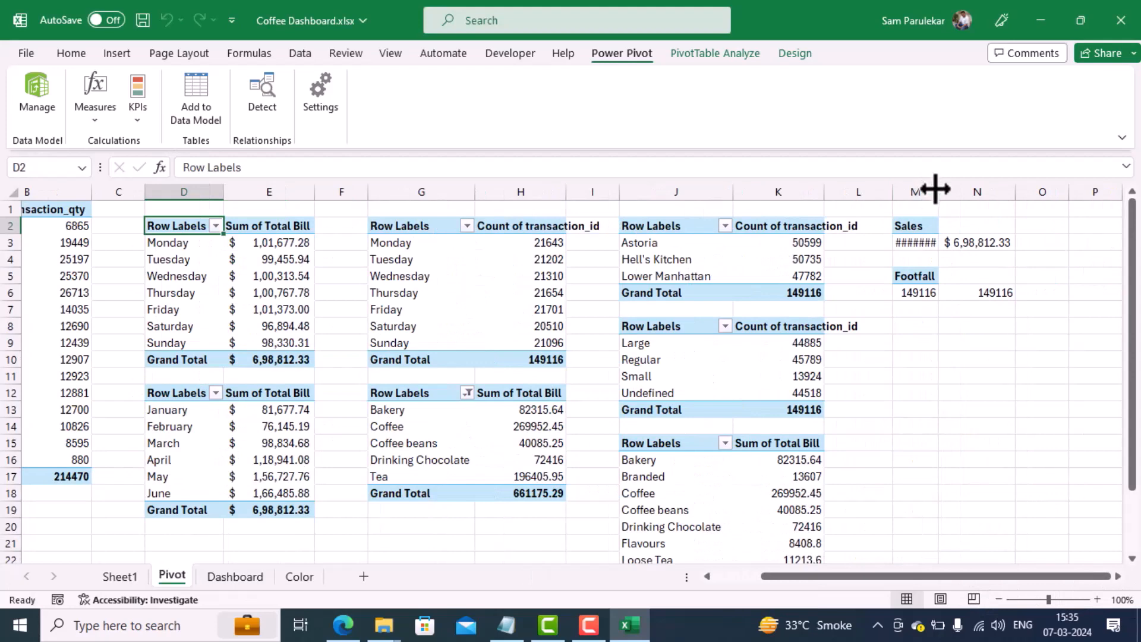
drag(935, 189, 977, 189)
drag(950, 275, 943, 292)
key(ctrl+c)
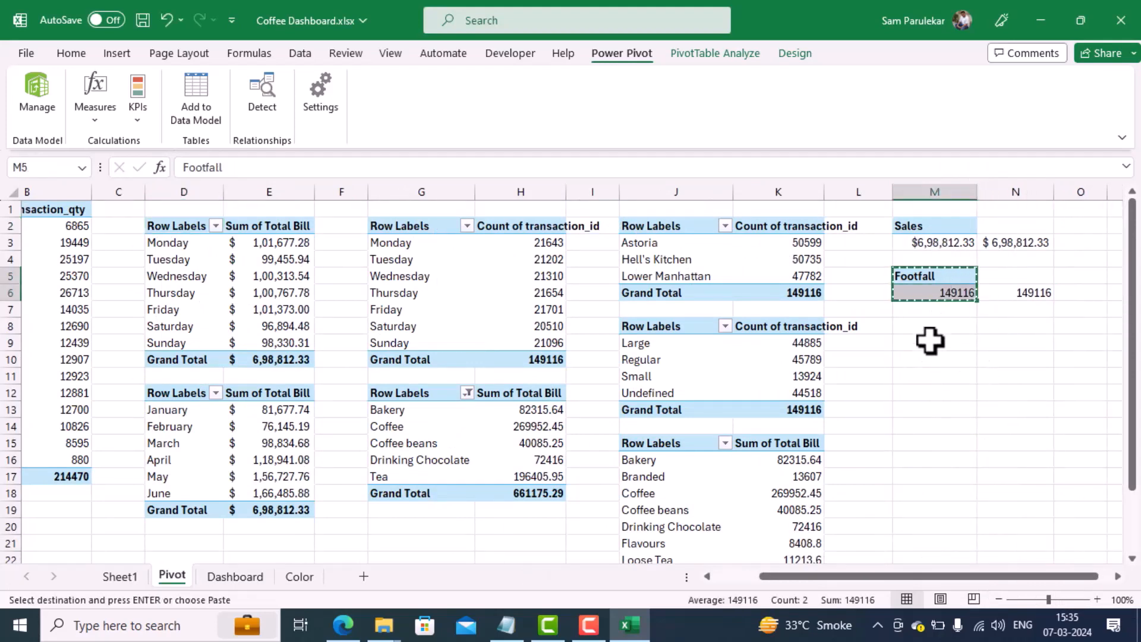
click(930, 329)
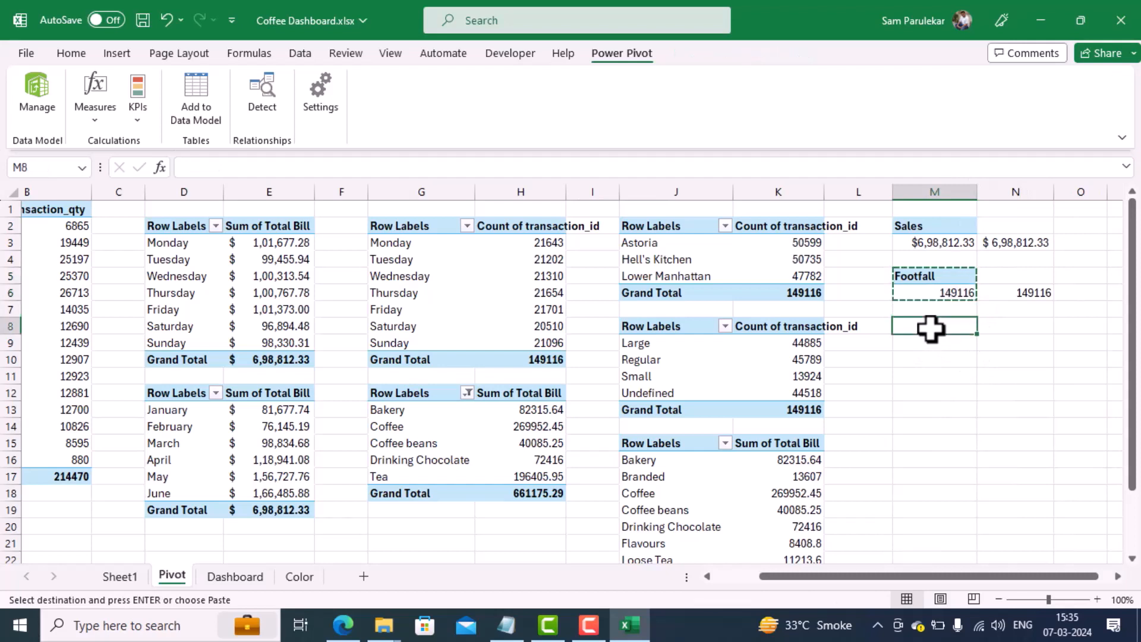
key(ctrl+v)
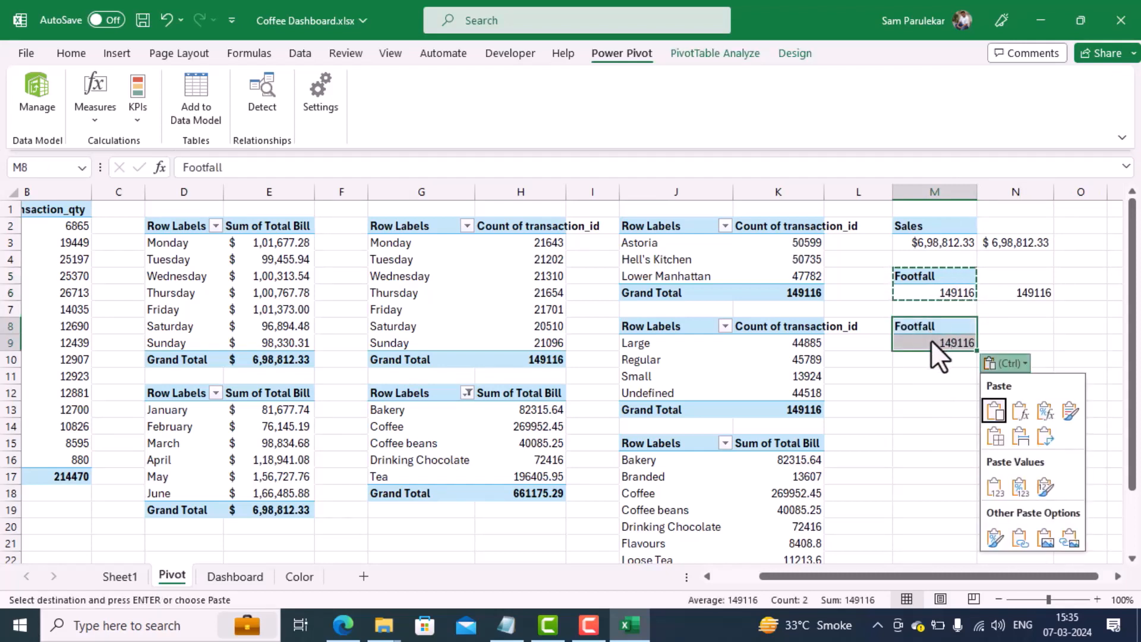
Step: Replace the Footfall value field with the Average_Bill measure in the pivot table at M8
right_click(930, 340)
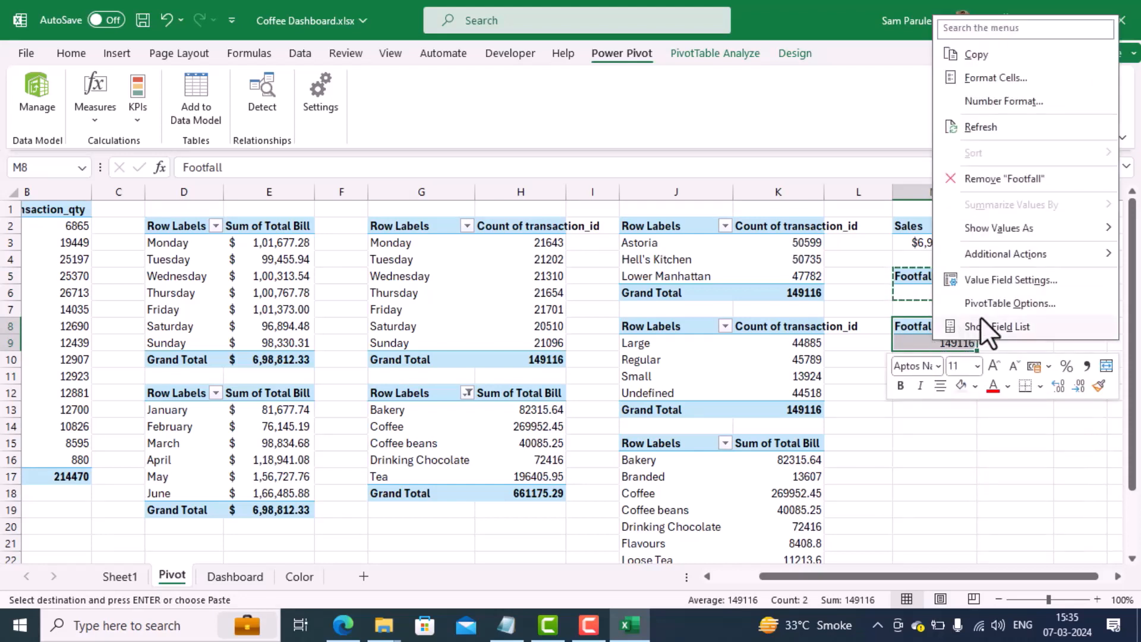
click(992, 324)
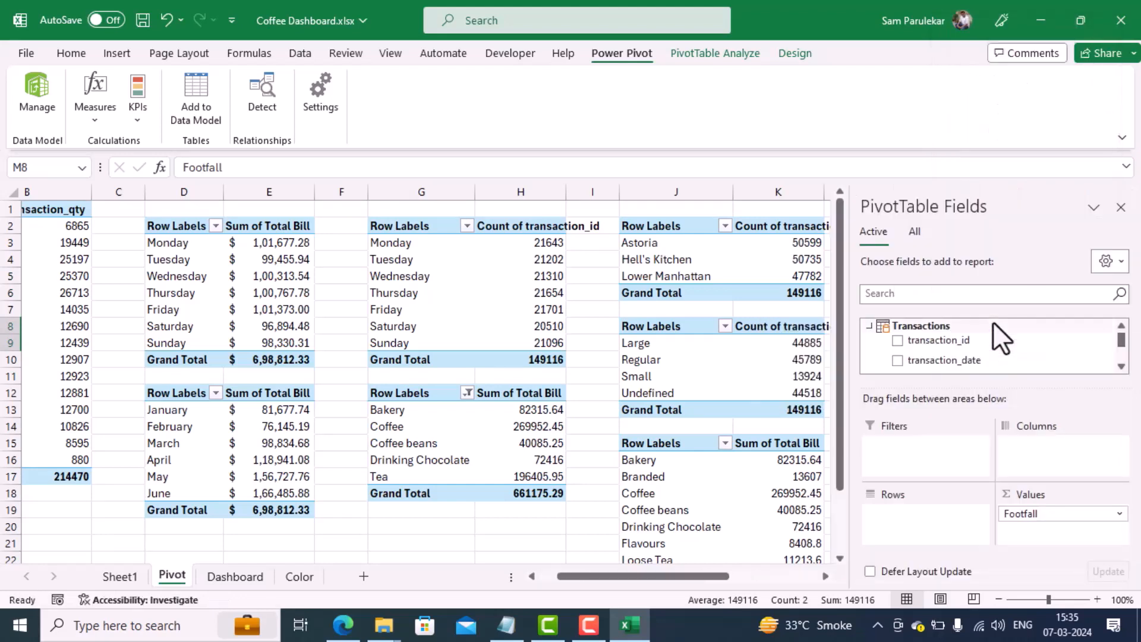
drag(1049, 518, 1120, 355)
drag(970, 357, 1057, 511)
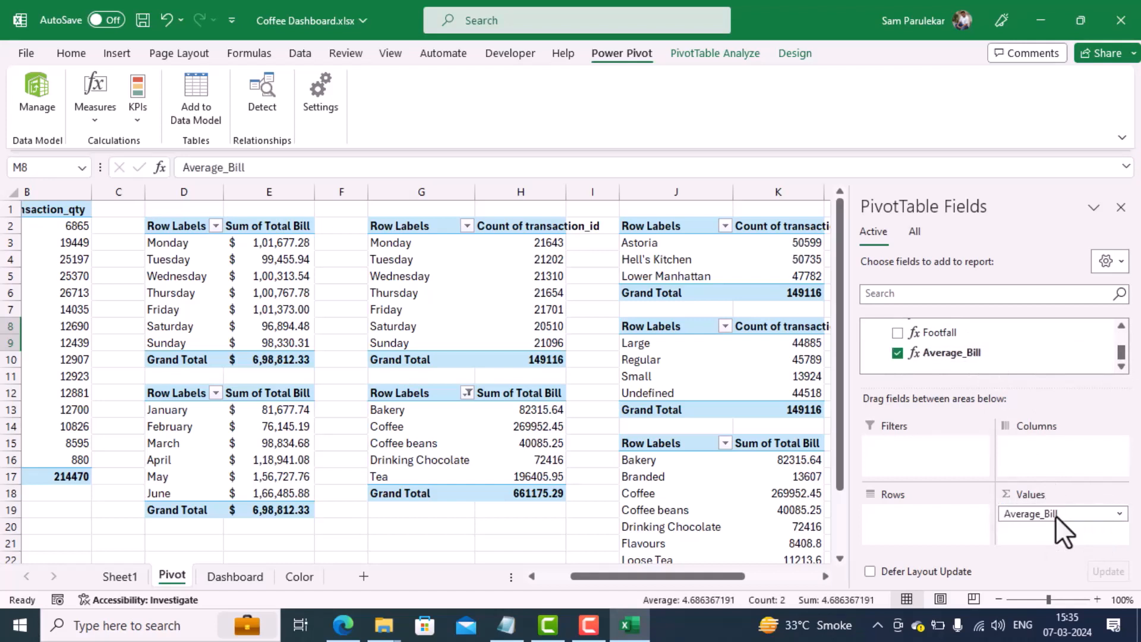
click(1120, 207)
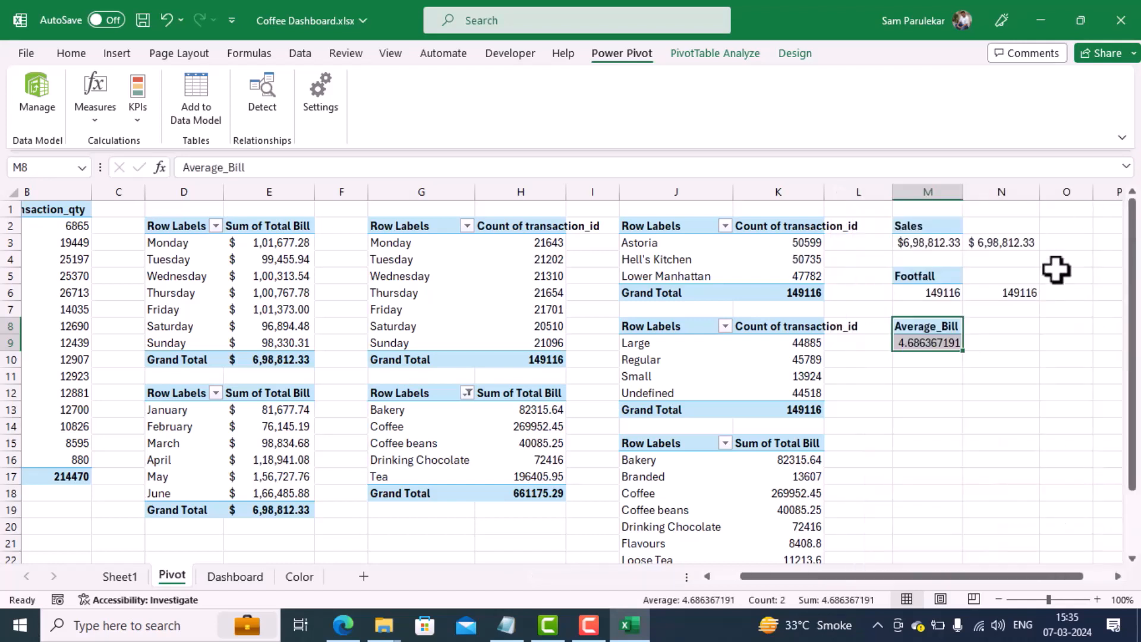
Step: Link cell N9 to the average bill value in pivot cell M9
click(988, 344)
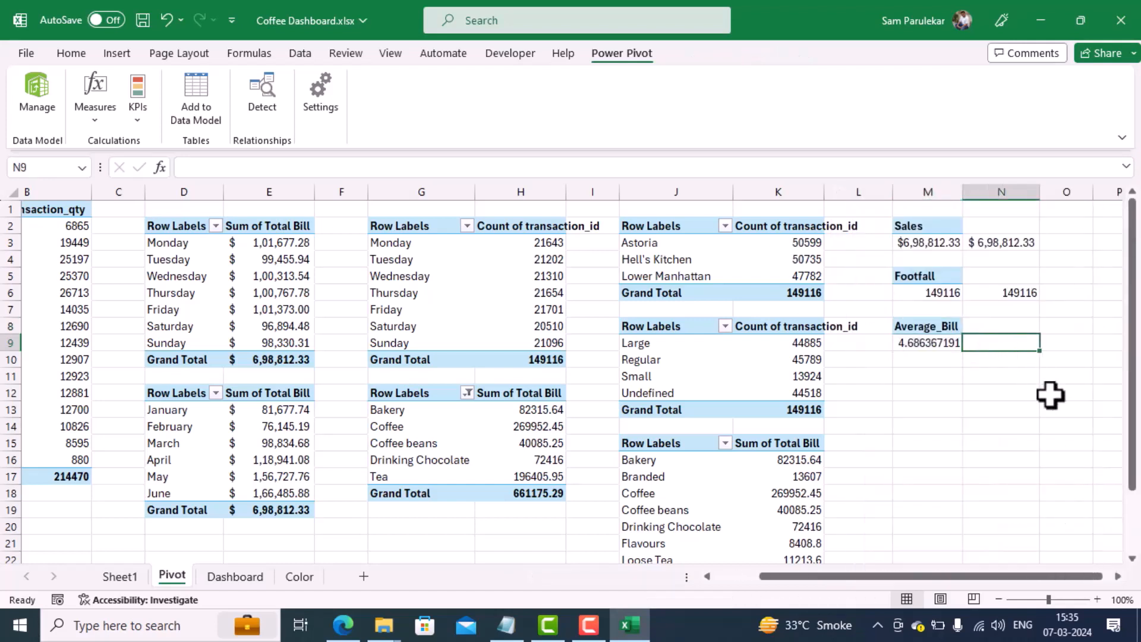
text(=)
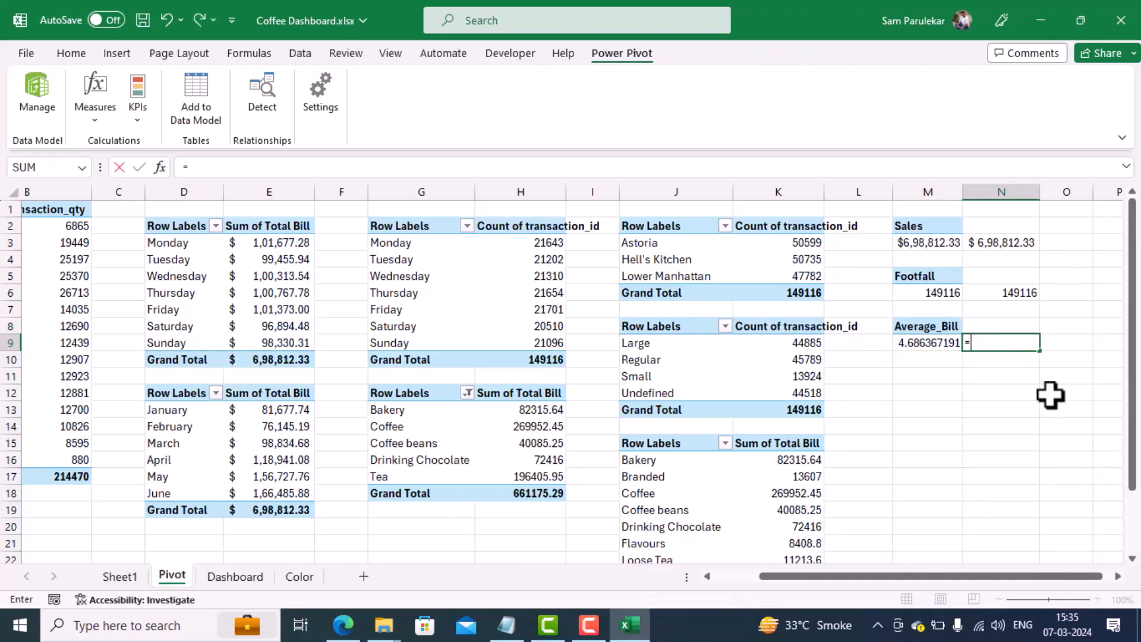
click(931, 343)
key(Return)
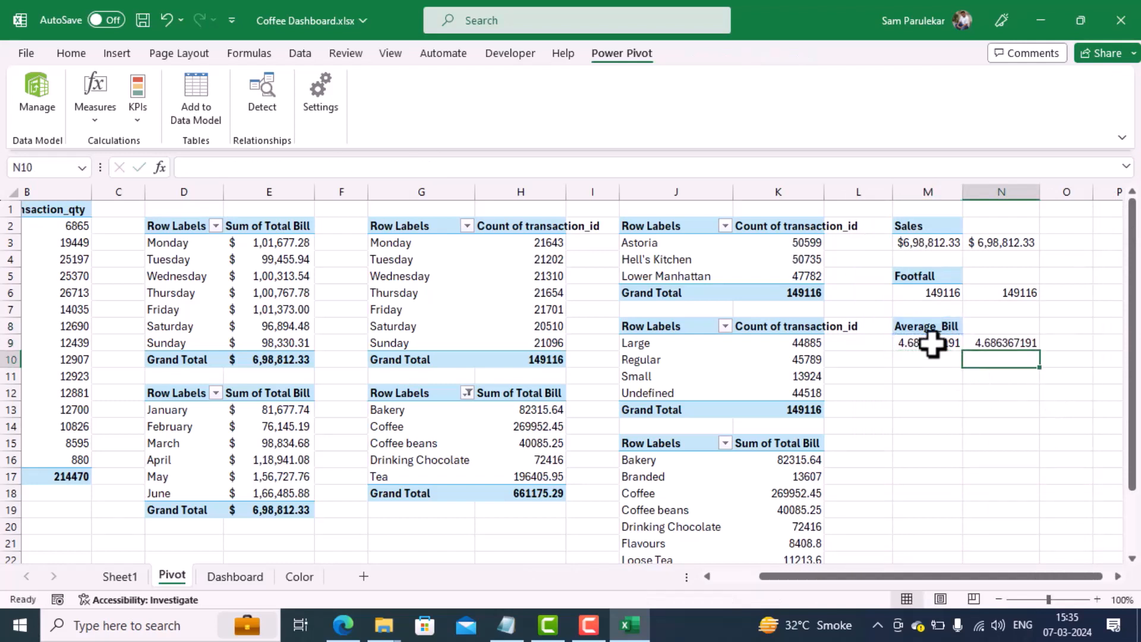
Step: Reduce the number format of cell N9 to two decimal places
click(988, 342)
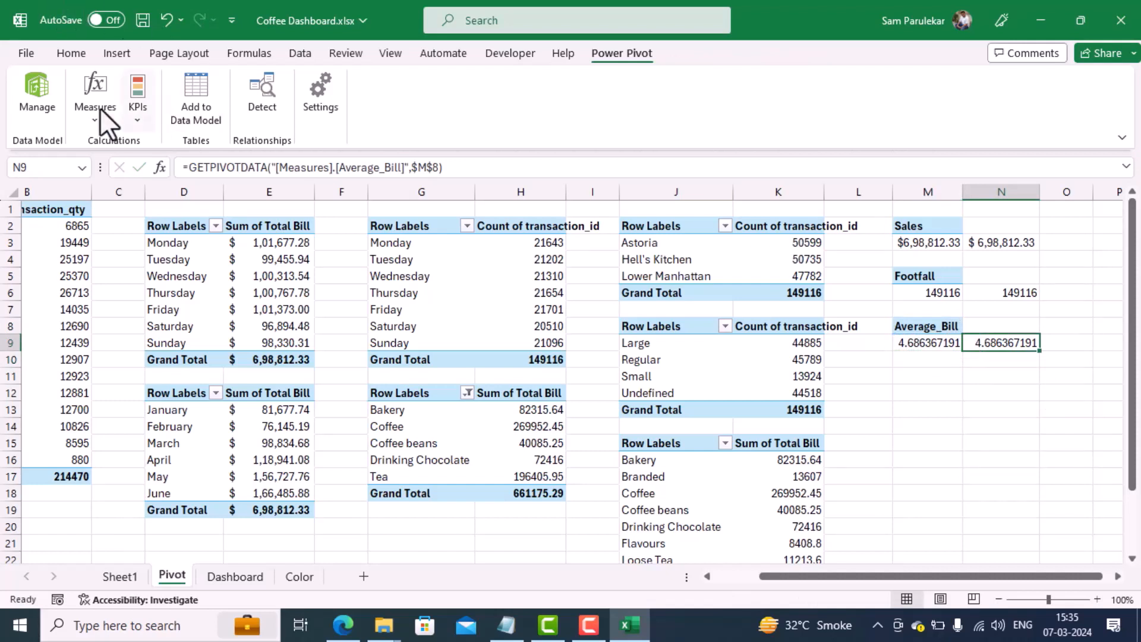
click(77, 53)
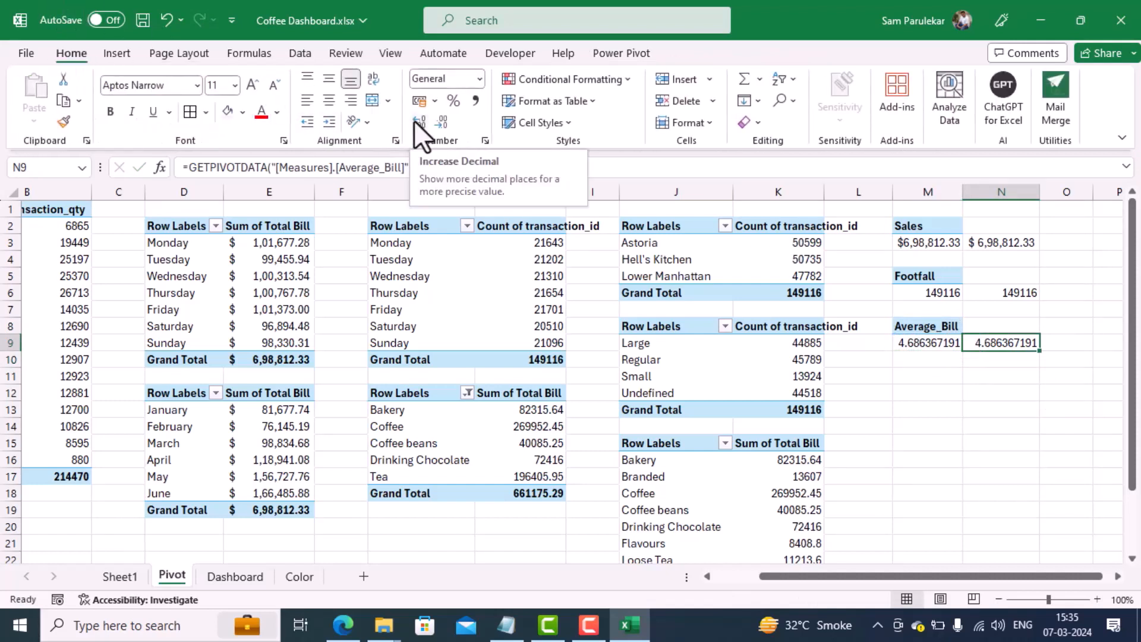
click(444, 126)
click(444, 126)
click(444, 126)
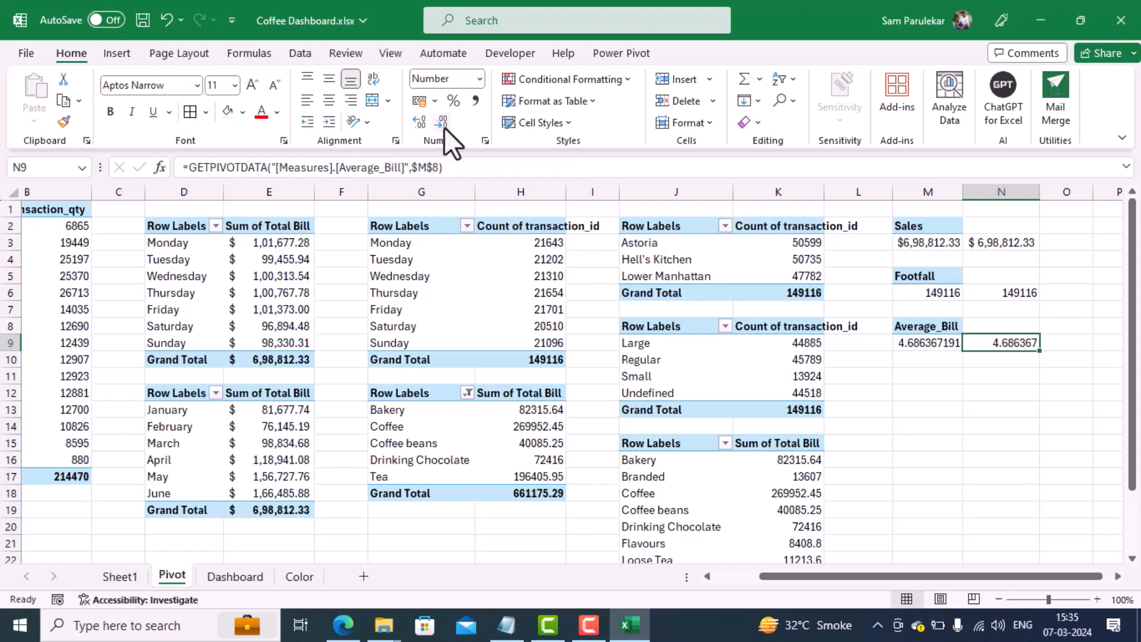
click(444, 126)
click(443, 126)
click(444, 126)
click(443, 126)
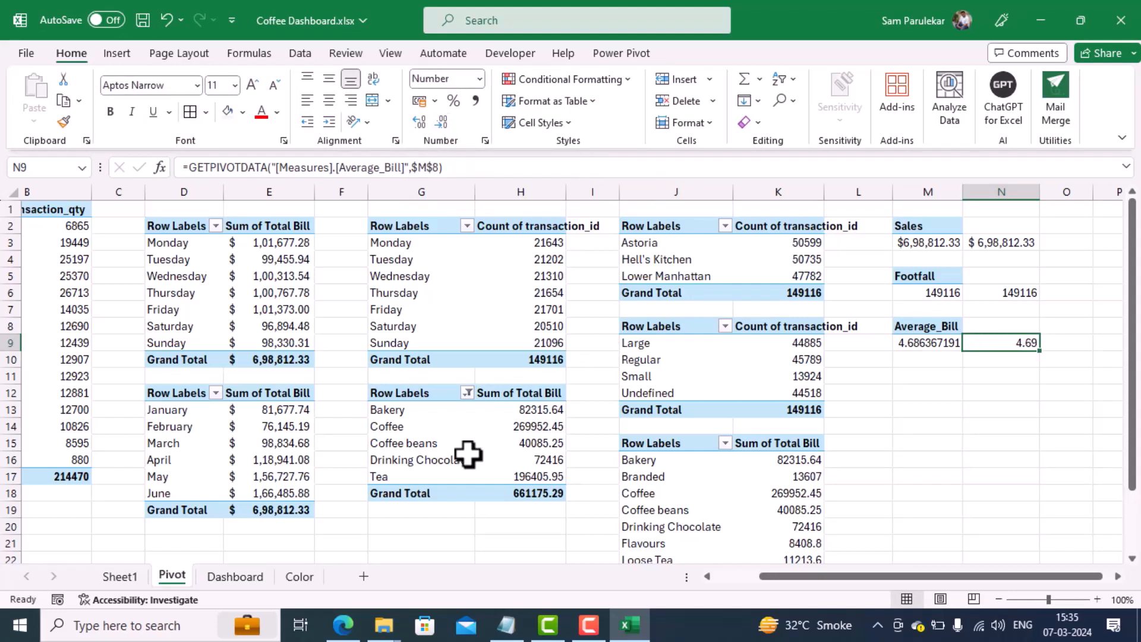
Step: Link the Average Bill per person card on the Dashboard sheet to =Pivot!N9
click(215, 576)
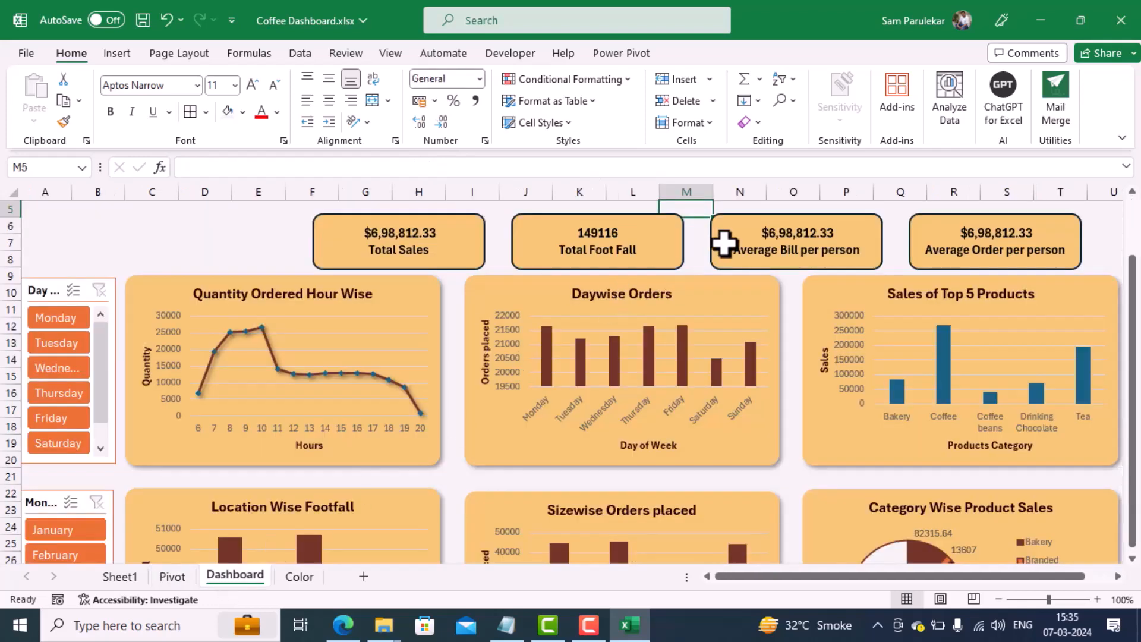
click(804, 215)
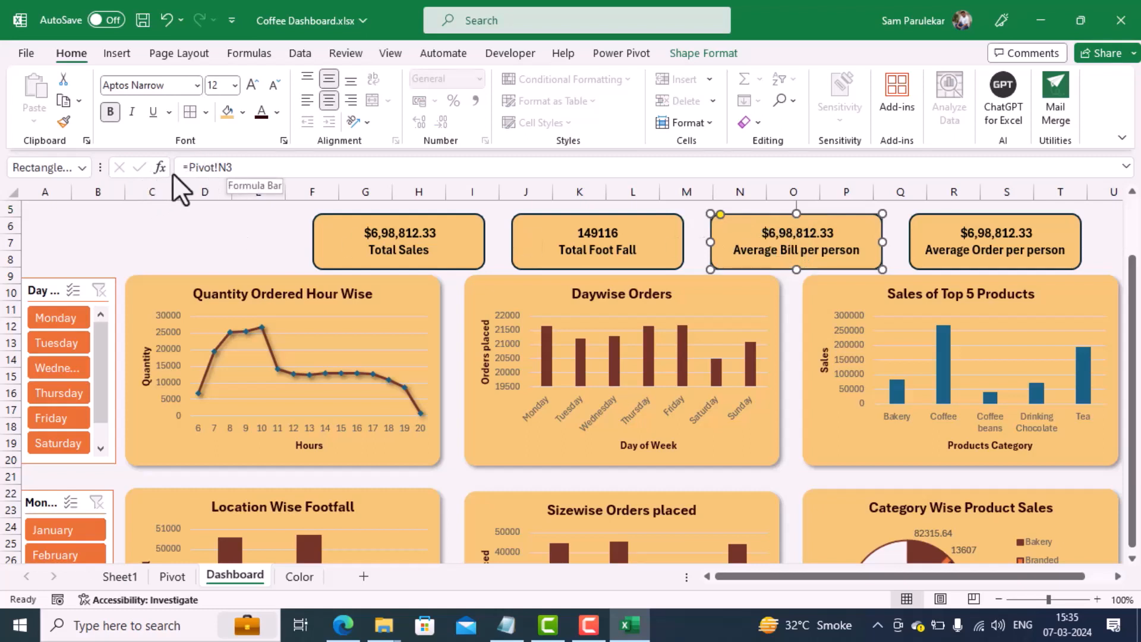
drag(264, 175, 95, 169)
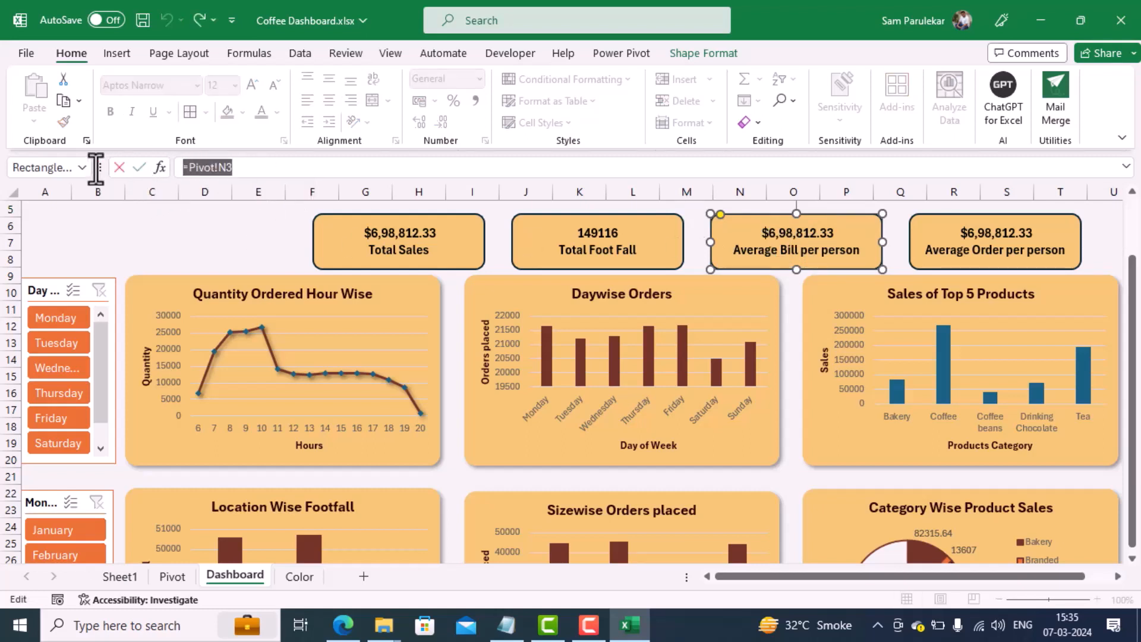
text(=)
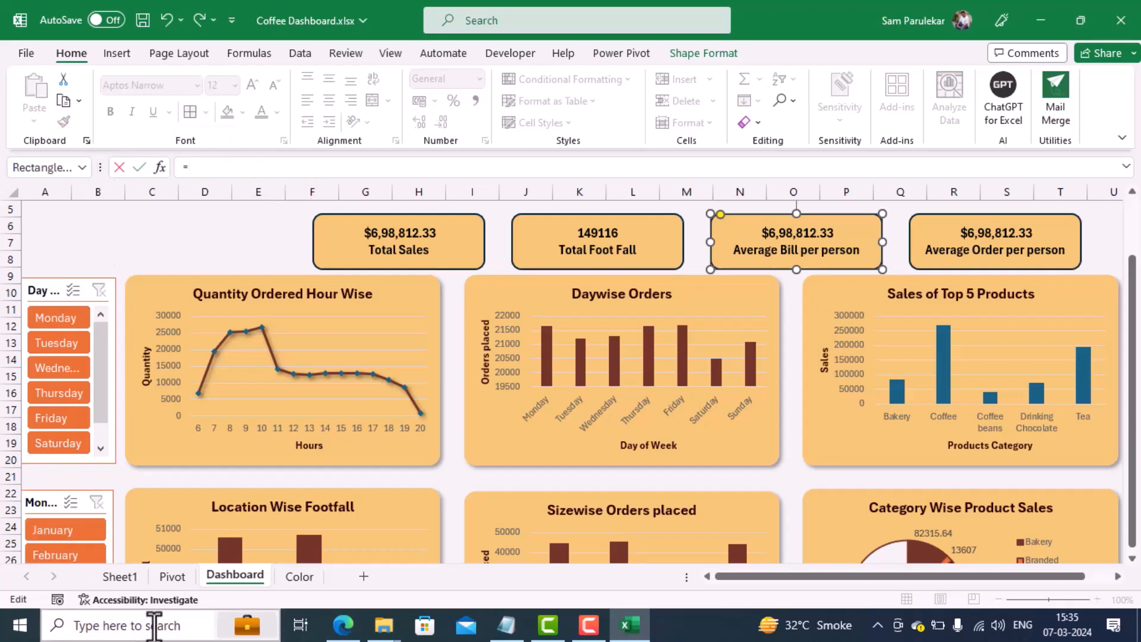
click(174, 576)
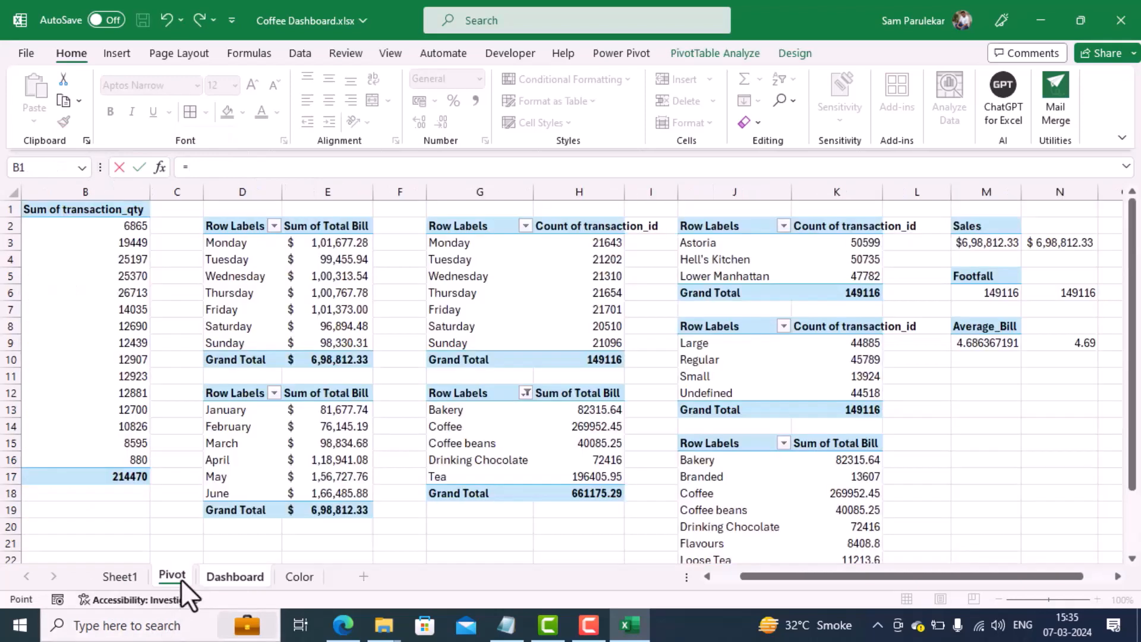
click(1052, 348)
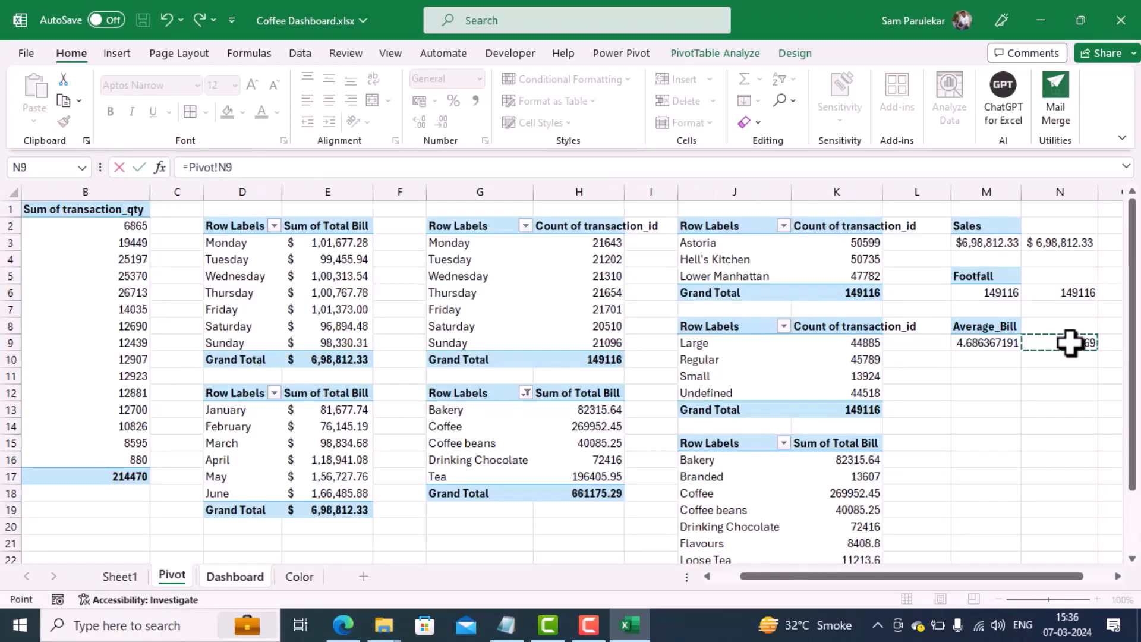
click(143, 167)
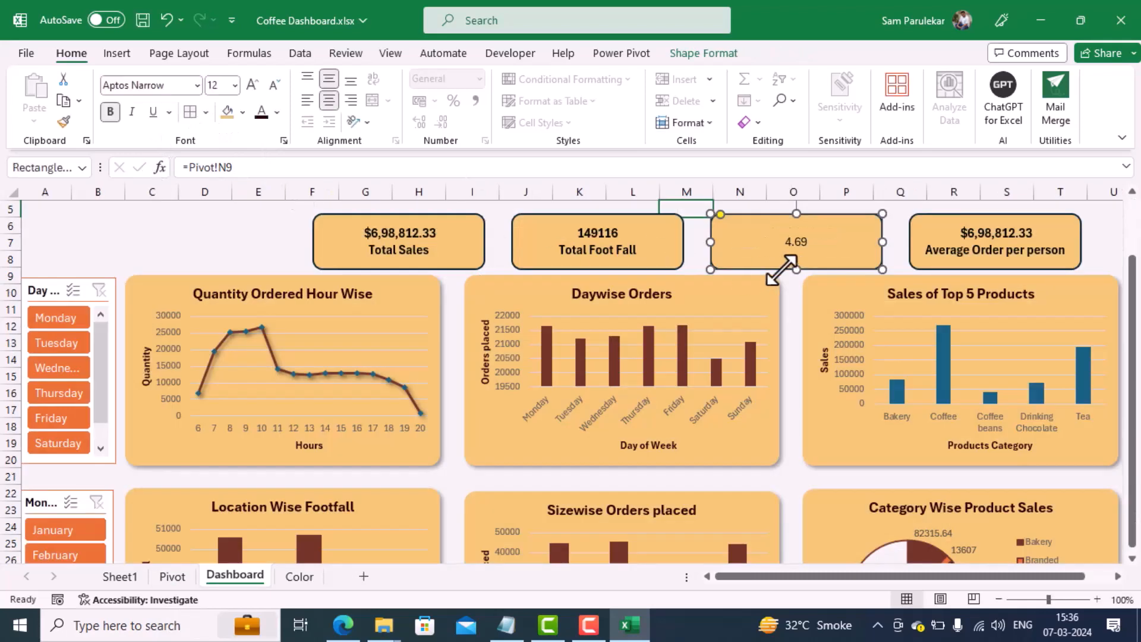
Step: Add the label "Average Bill per person" on a new line below the value in the third card
click(802, 241)
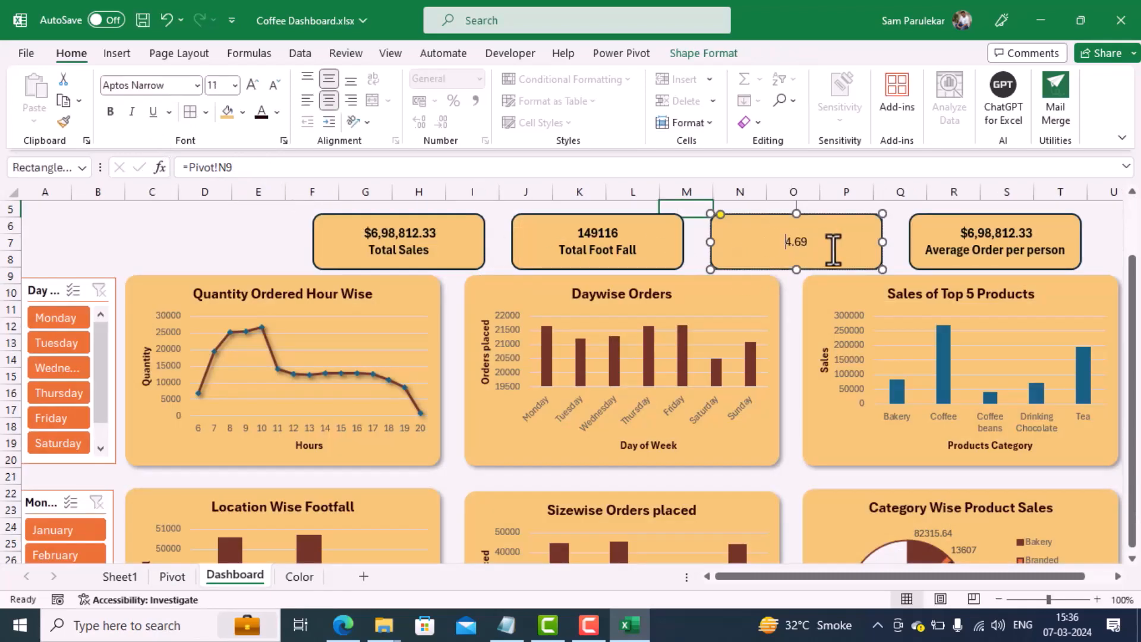
key(Return)
text(Average Bill pe)
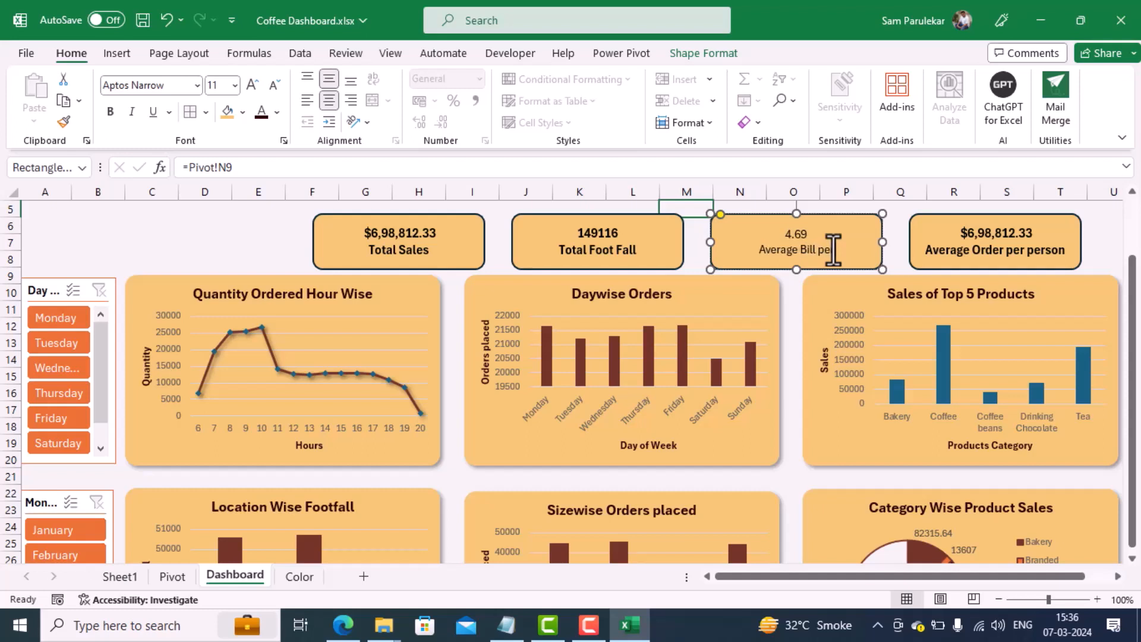
text(r person)
Step: Format all text in the Average Bill per person card as 12 pt bold
key(ctrl+a)
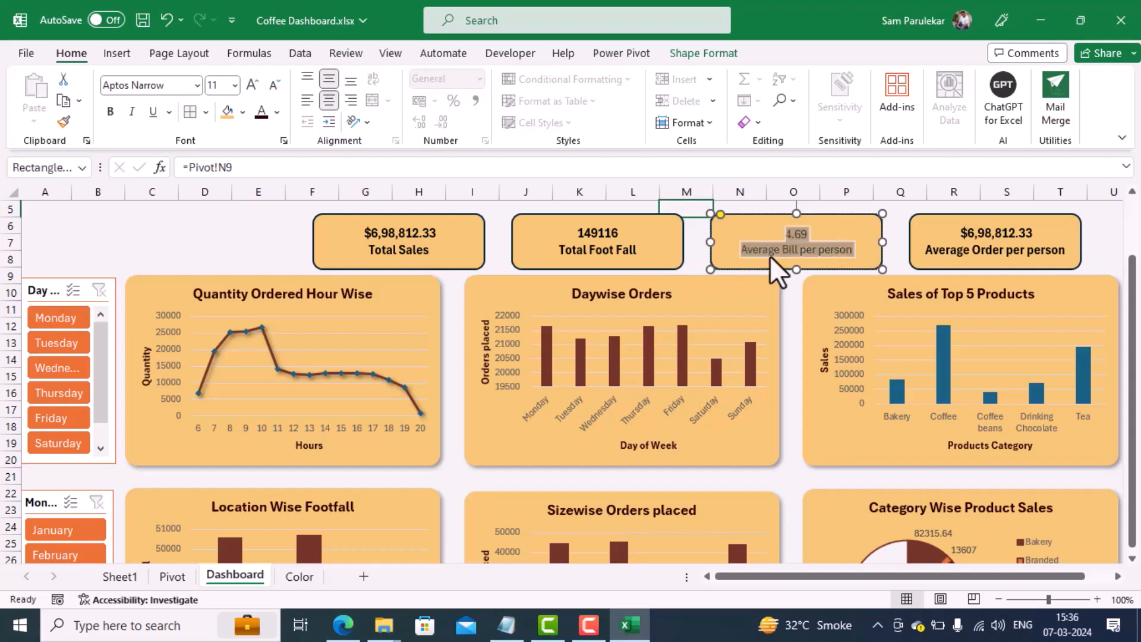
click(253, 84)
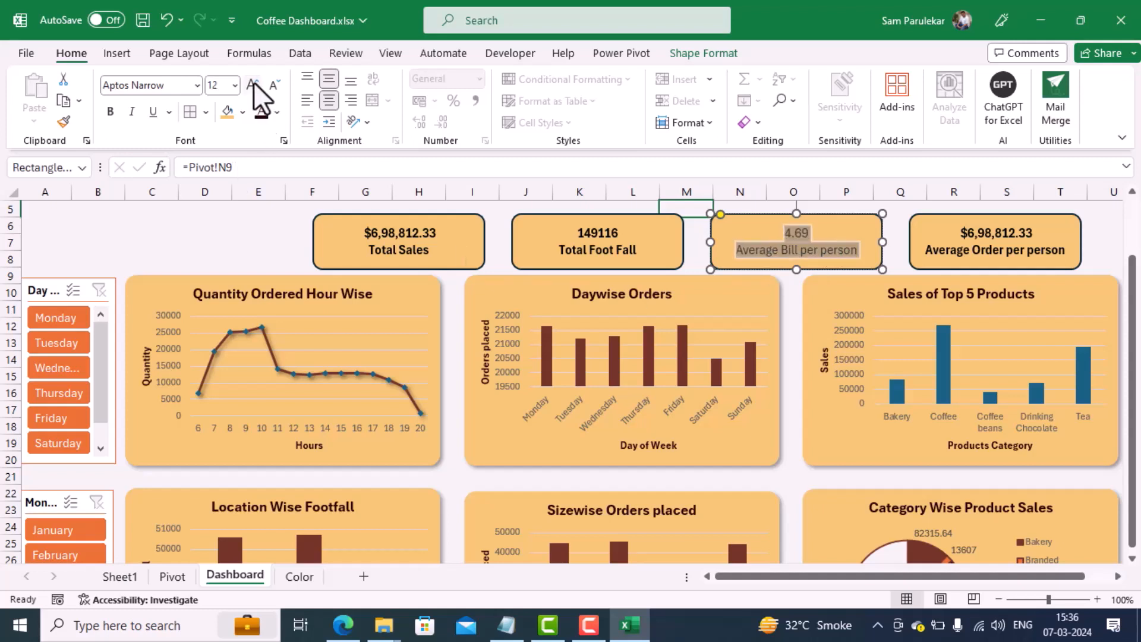
click(111, 113)
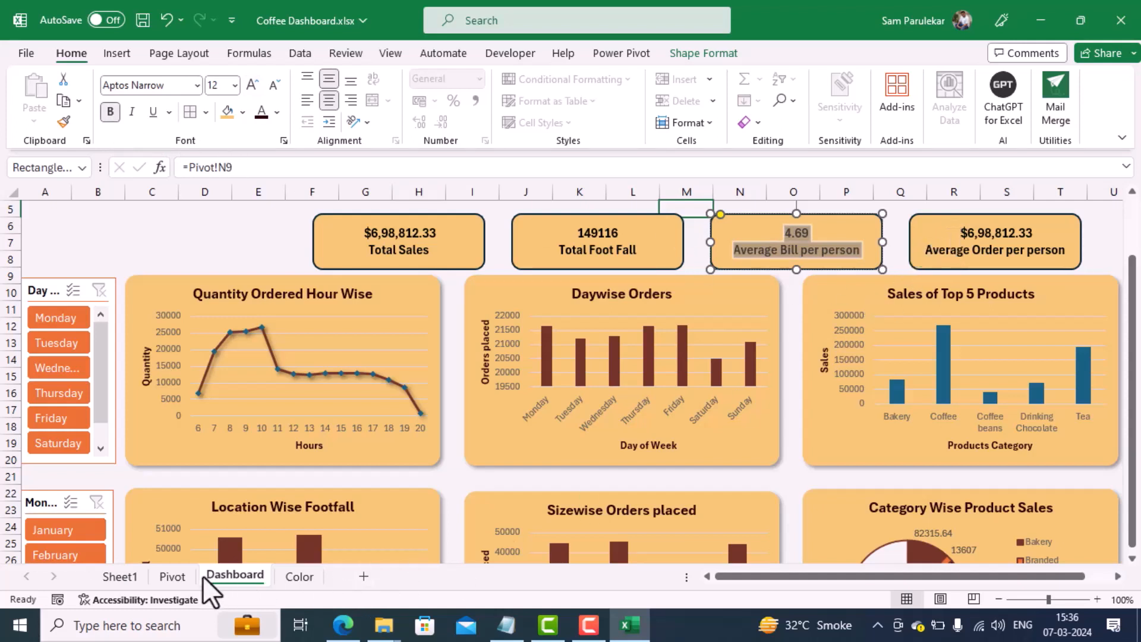
Step: Start a new Power Pivot measure named Avg_Order in the Transactions table from the Pivot sheet
click(172, 575)
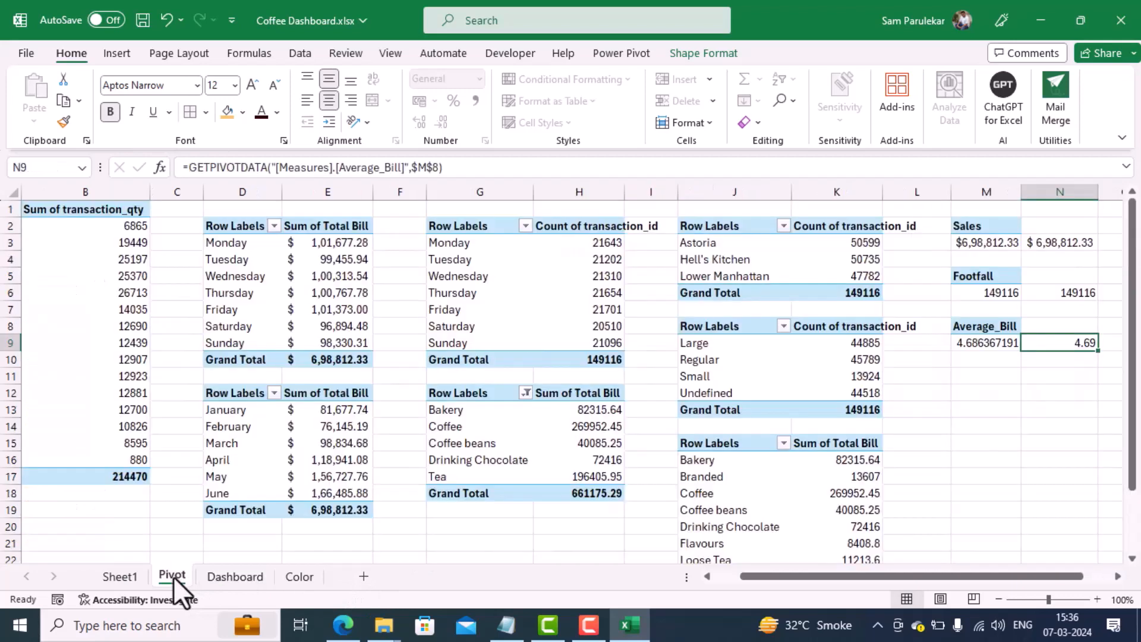
click(982, 377)
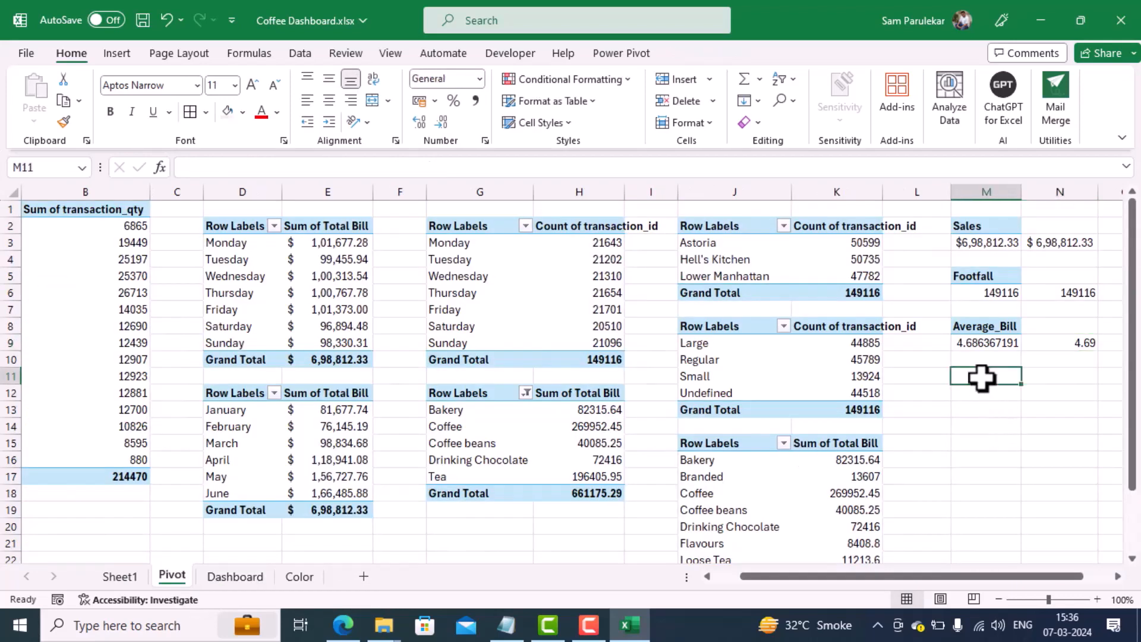
click(595, 51)
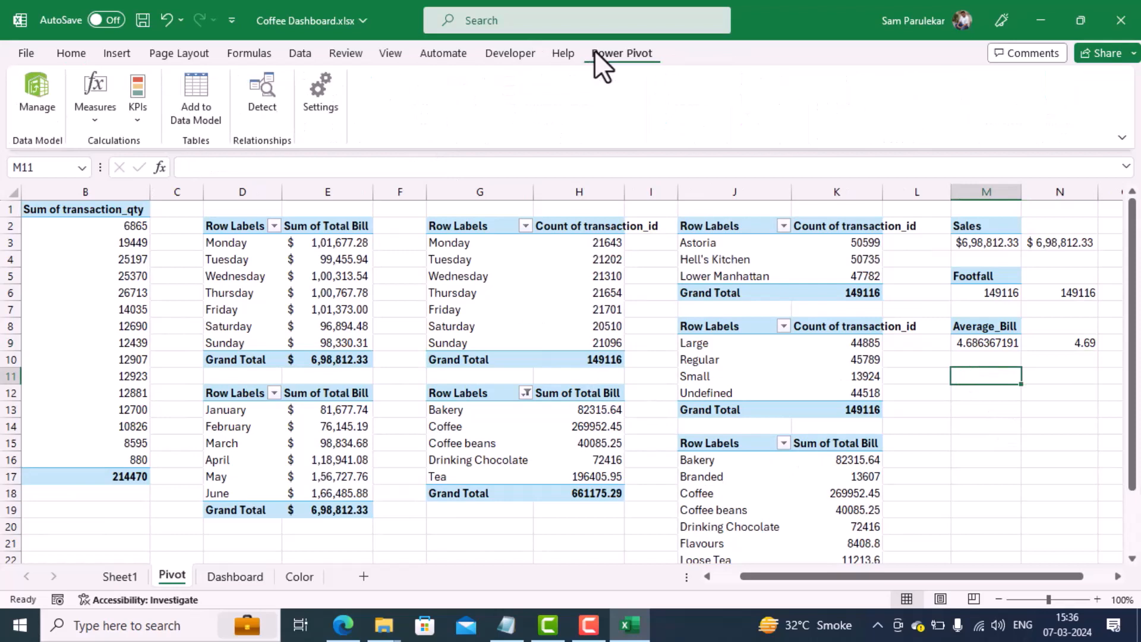
click(105, 92)
click(115, 145)
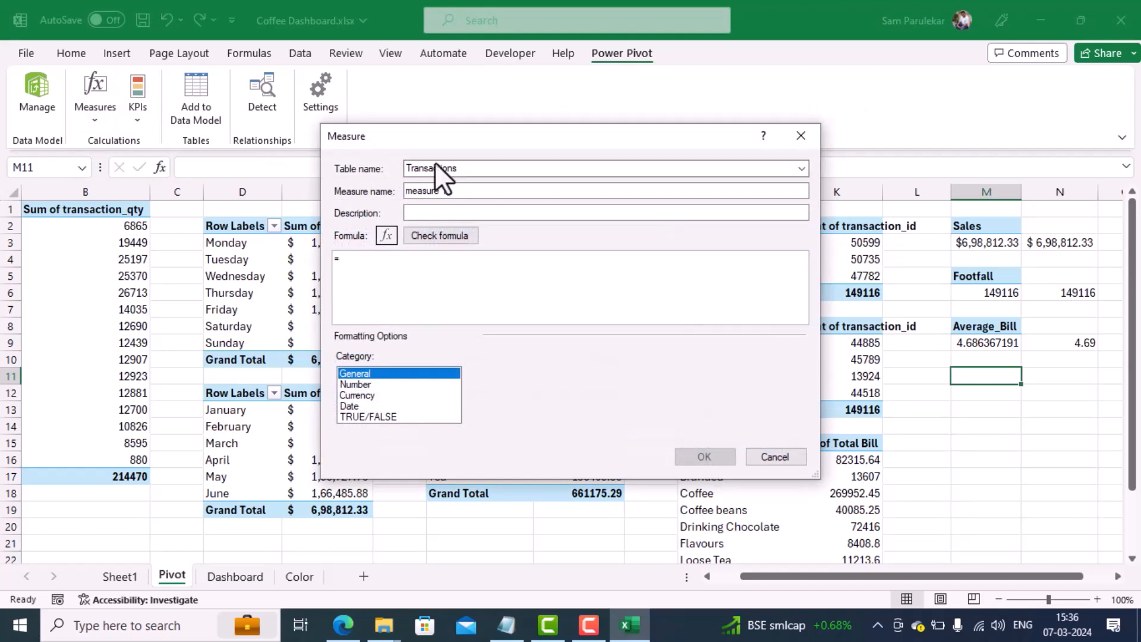
drag(448, 190, 279, 191)
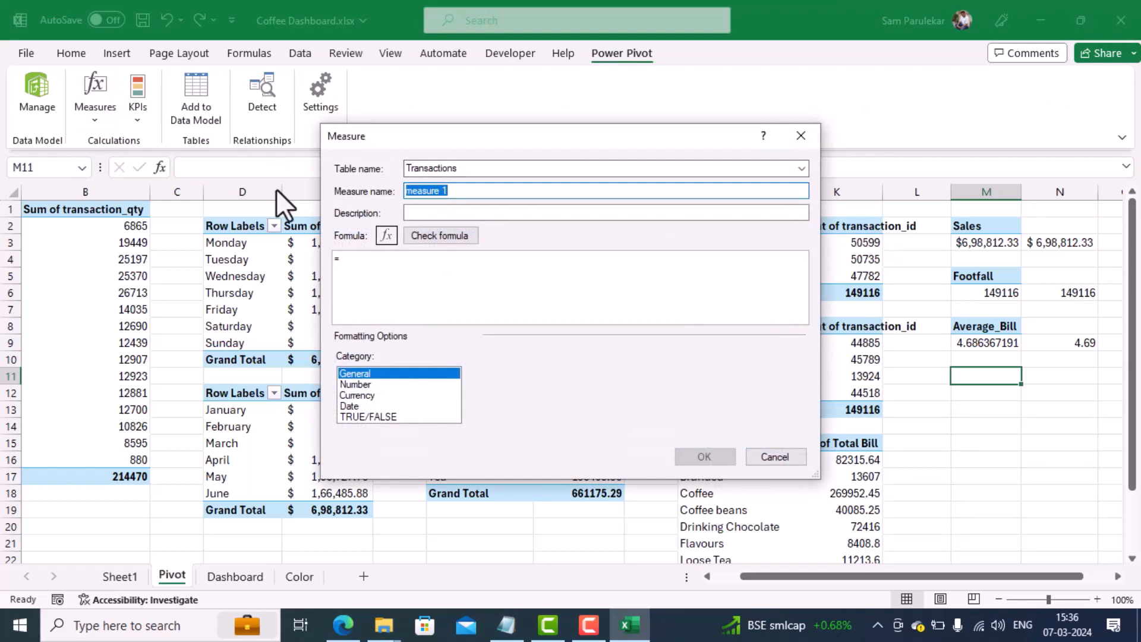
text(Avg_Order)
Step: Begin the Avg_Order formula with =sum(Transactions[transaction_qty])/ as the numerator and division sign
click(374, 276)
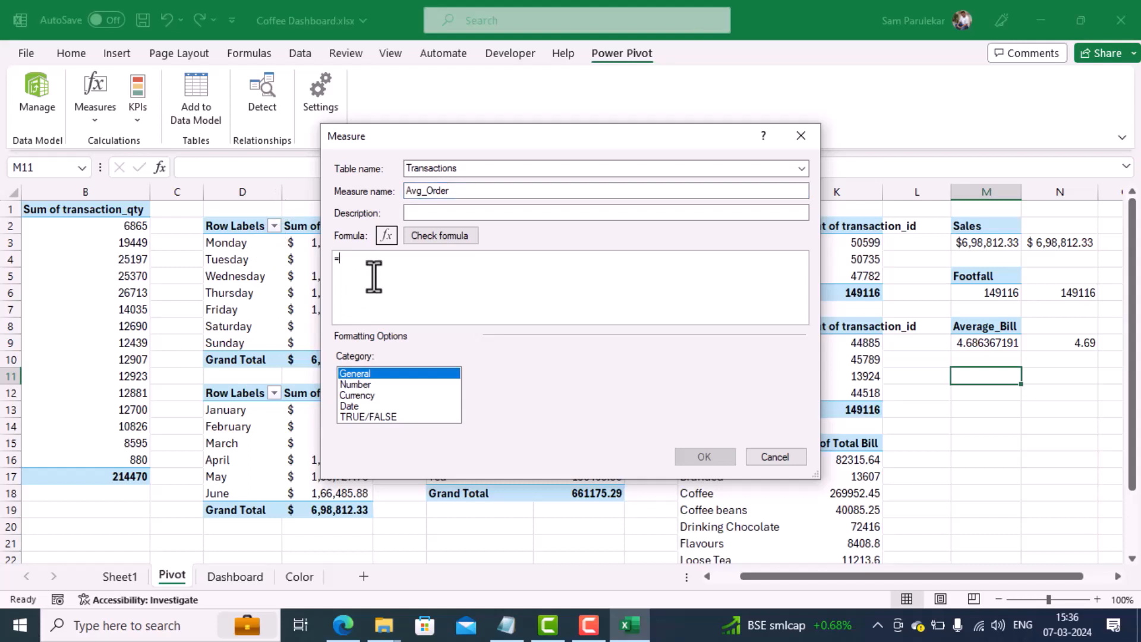
text(sum()
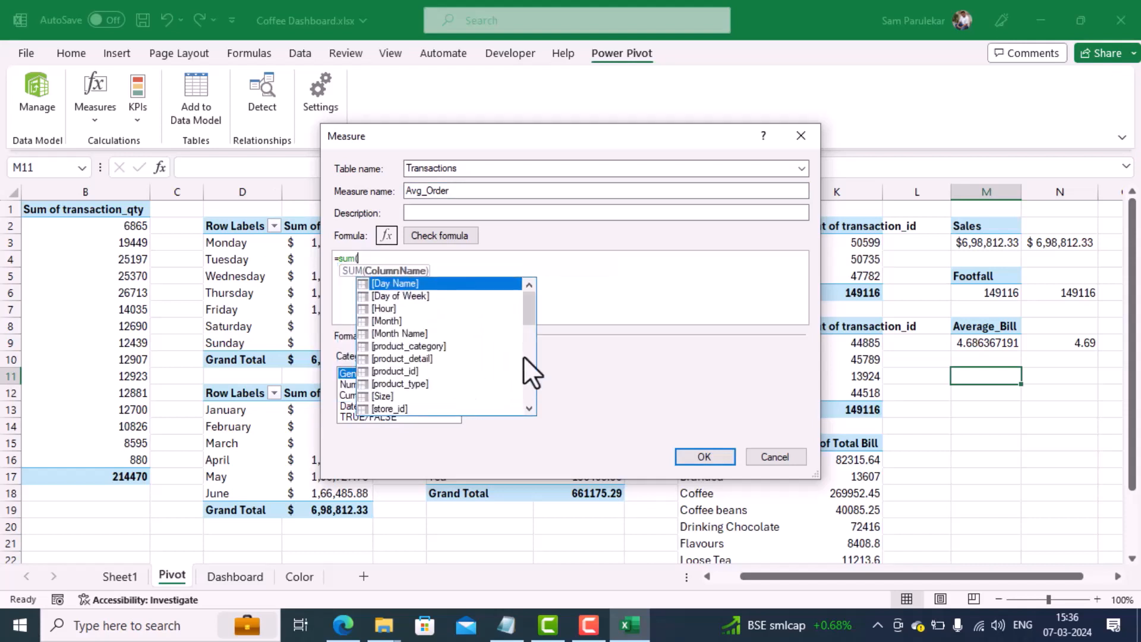
drag(533, 305, 530, 363)
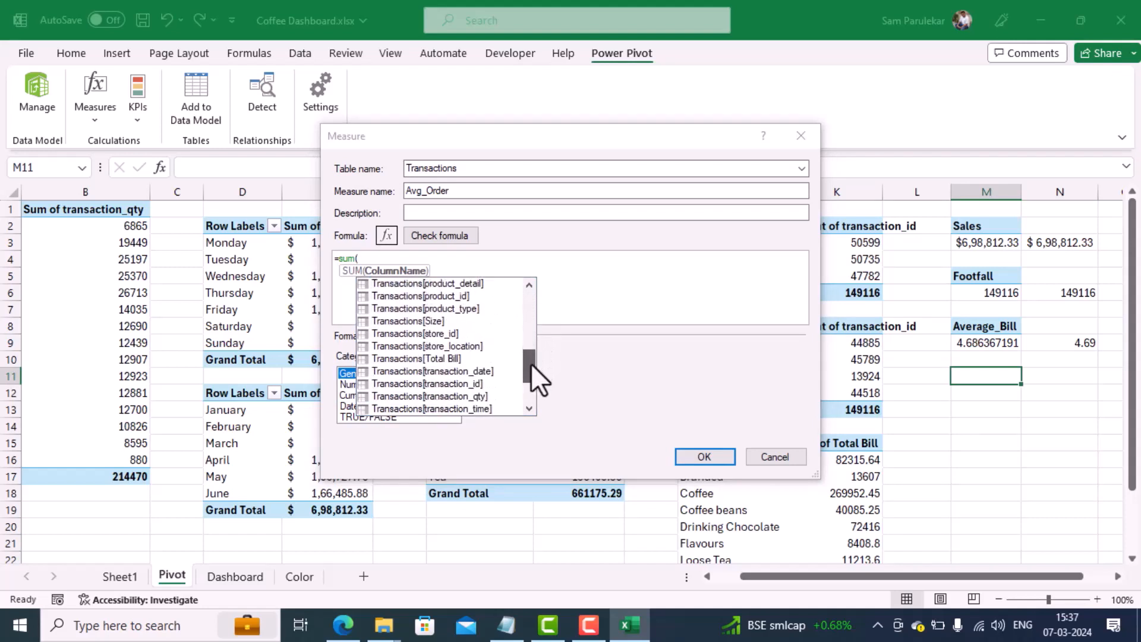
double_click(482, 394)
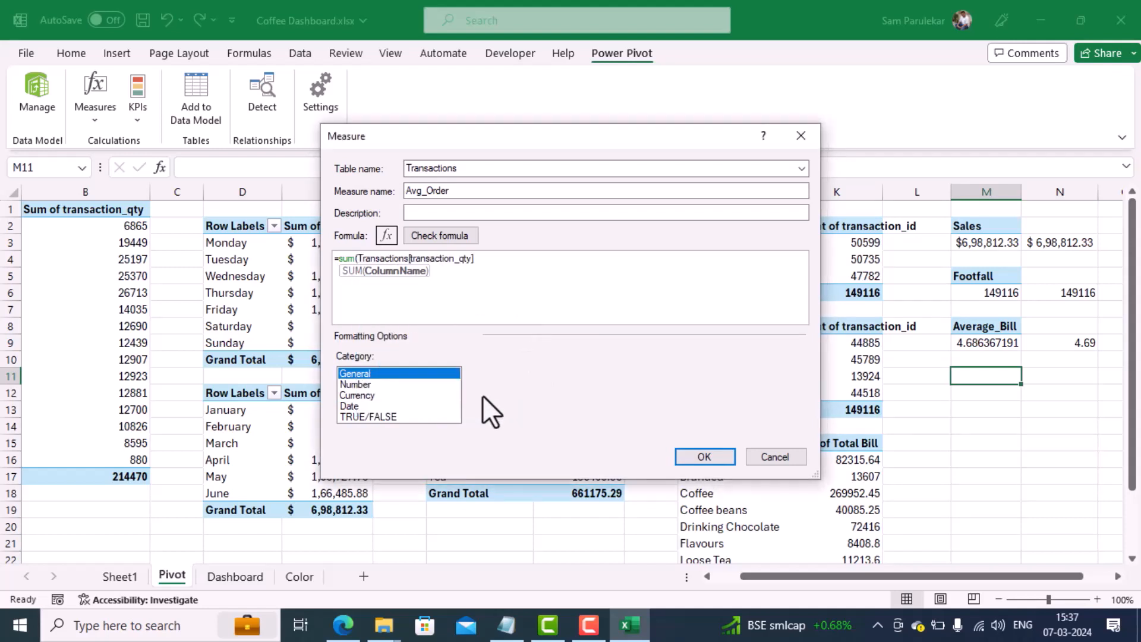
text()/)
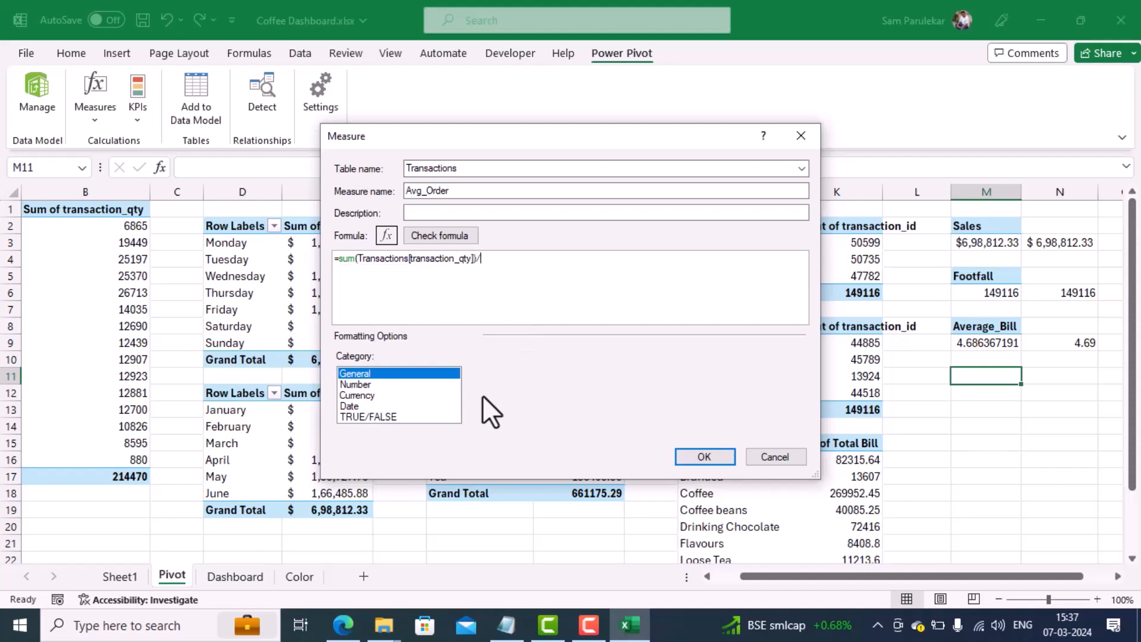
text(dist)
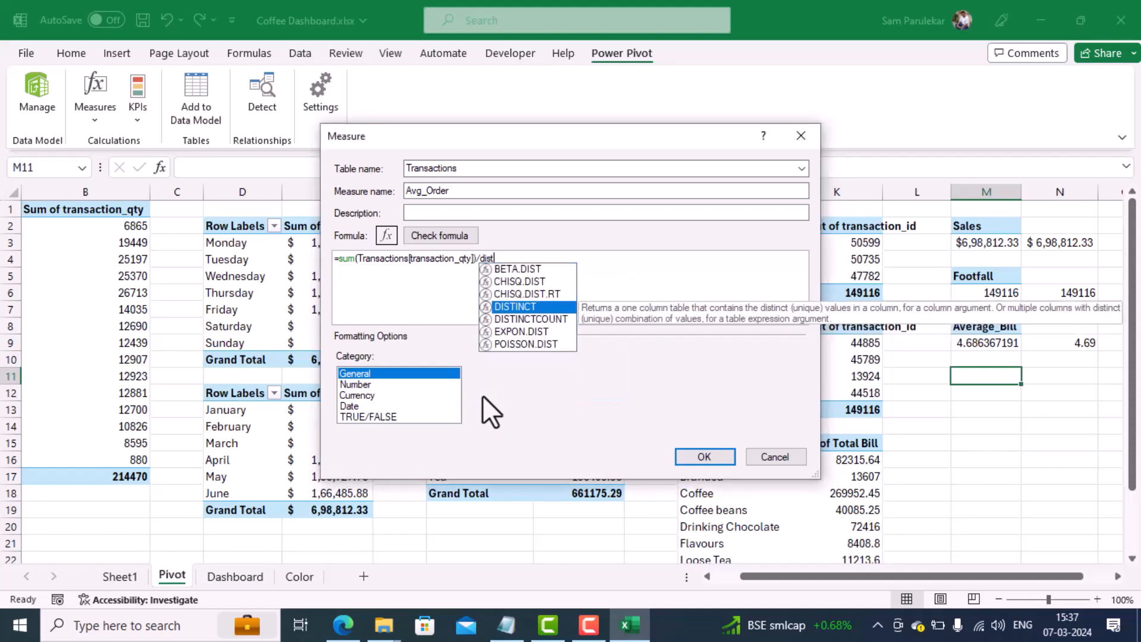
Step: Complete the formula with DISTINCTCOUNT(Transactions[transaction_id]), check it for errors and save the measure
double_click(551, 322)
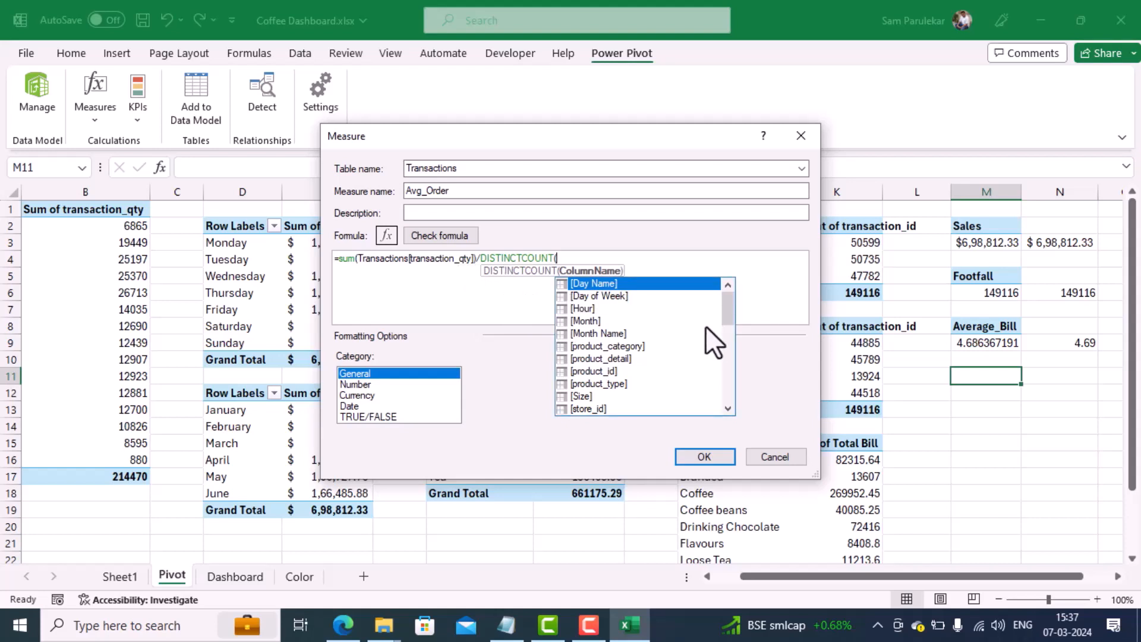
drag(726, 313, 724, 369)
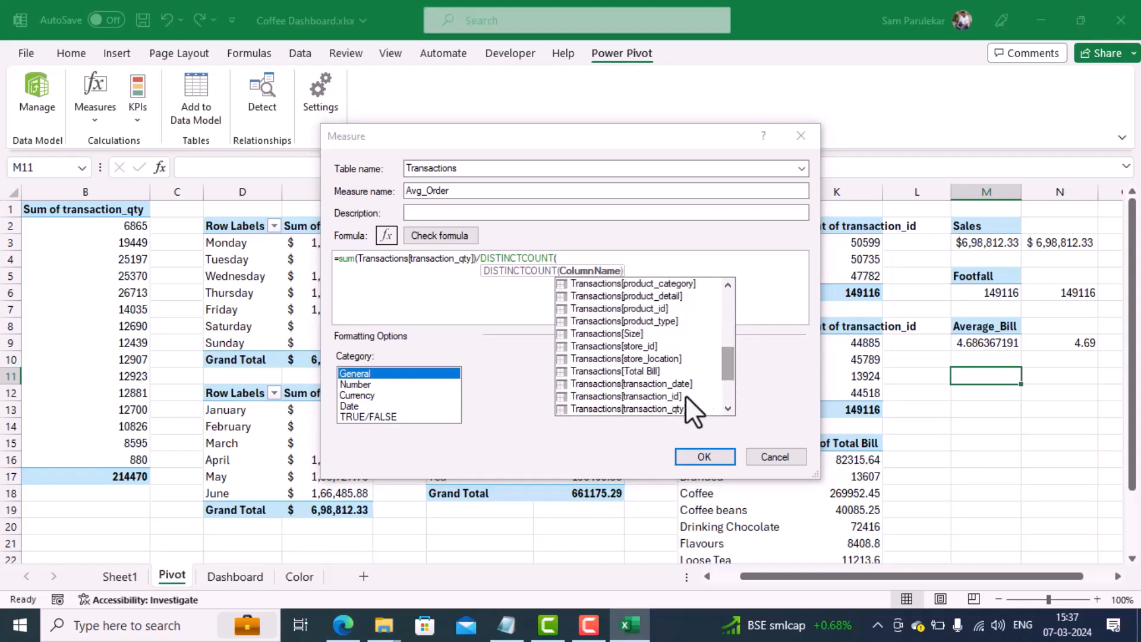
double_click(687, 395)
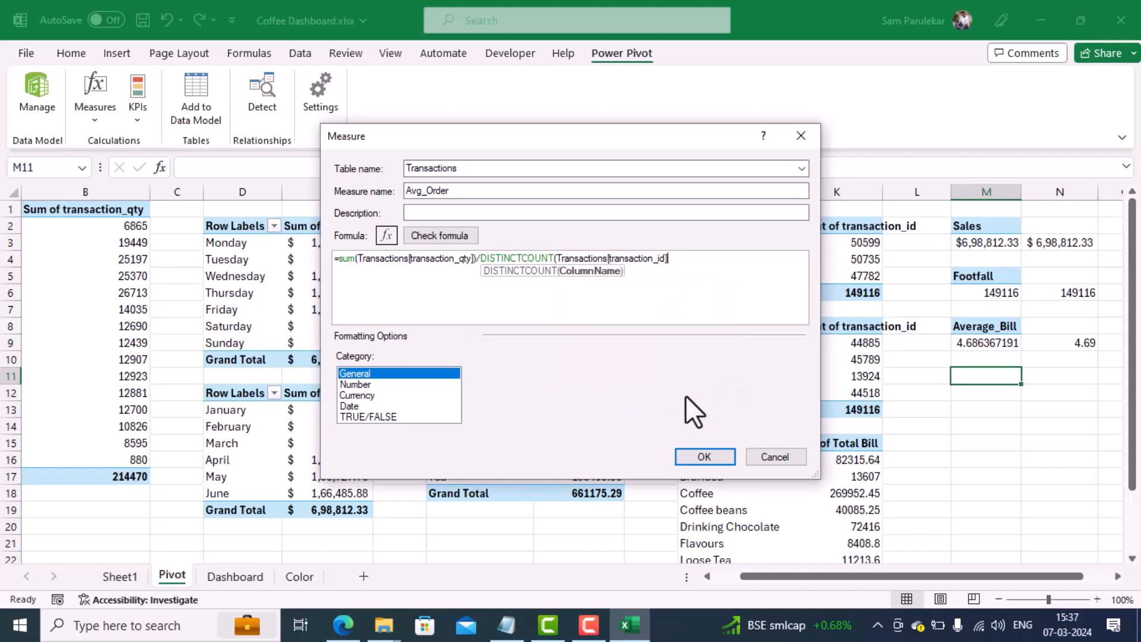
text())
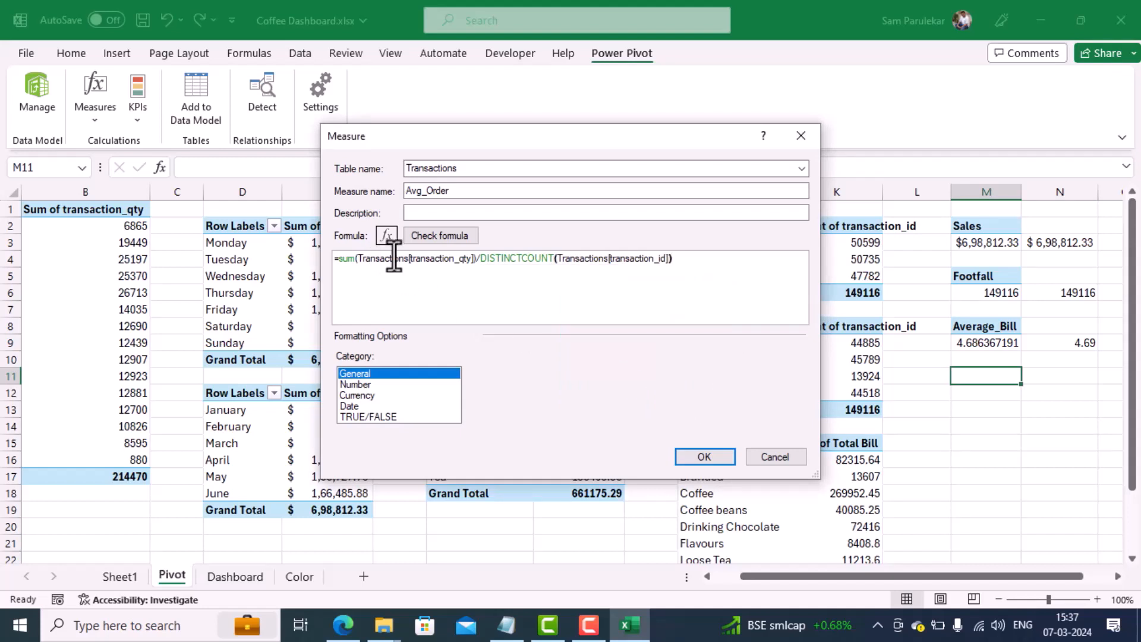
click(450, 238)
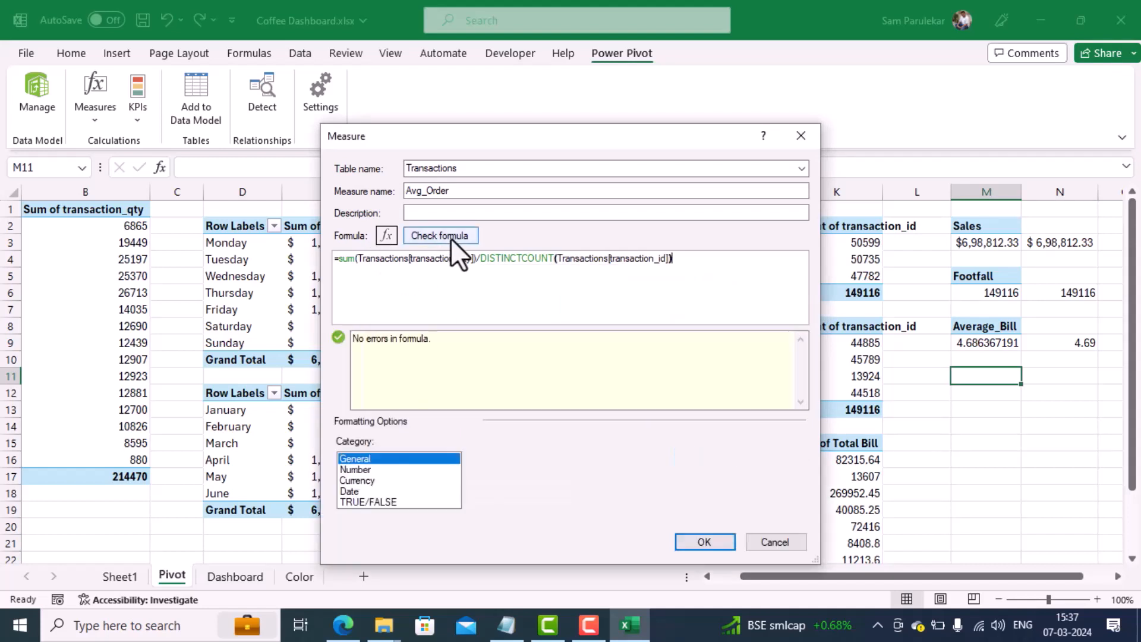
click(694, 541)
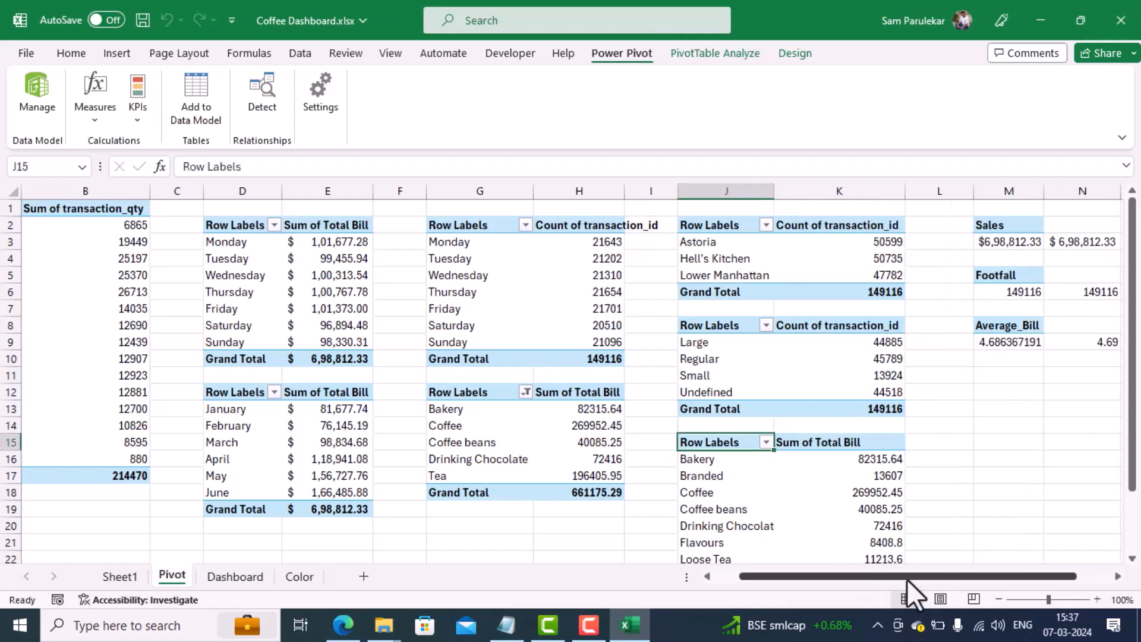
Step: Copy the Average_Bill pivot table in M8:M9 and paste it at cell M11
drag(908, 577, 1014, 585)
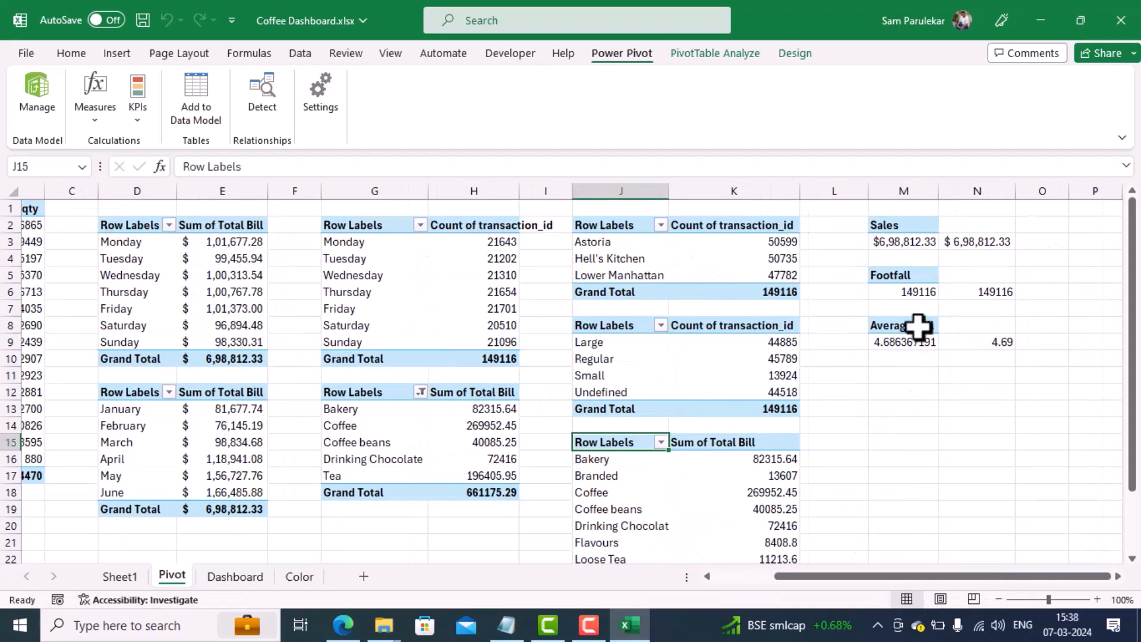
drag(916, 325, 918, 340)
key(ctrl+c)
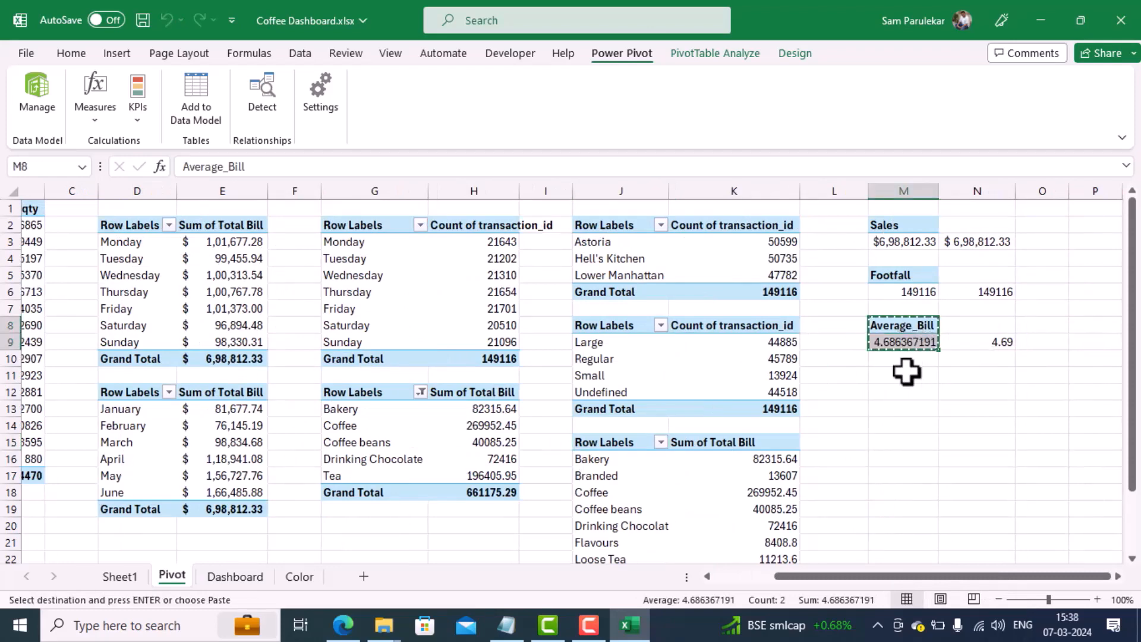
click(897, 377)
key(ctrl+v)
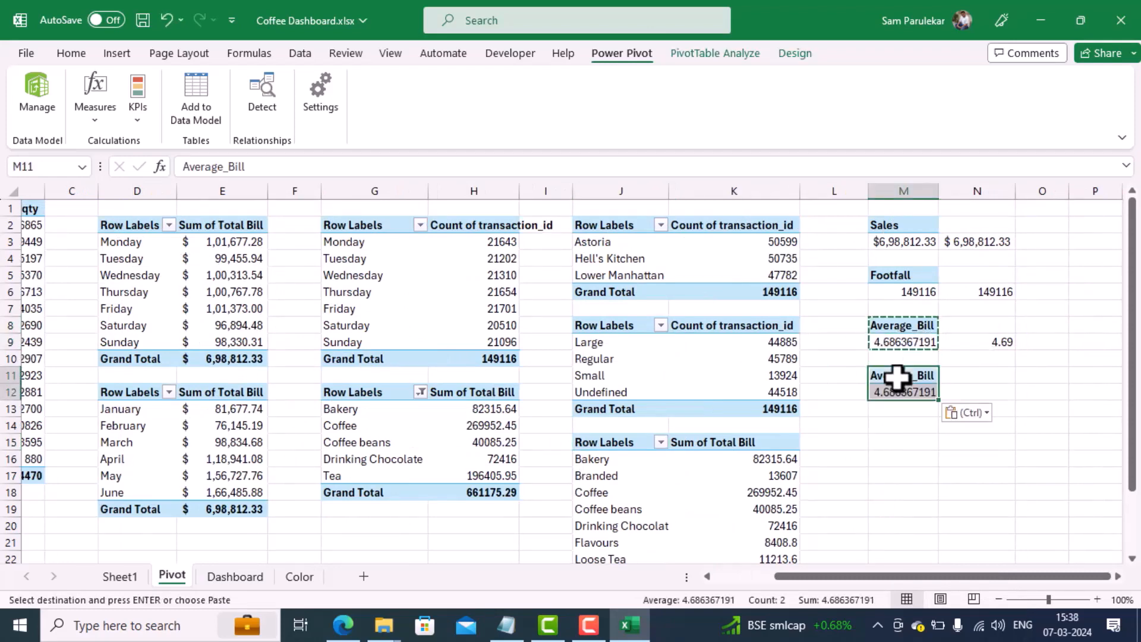
Step: Replace Average_Bill with the Avg_Order measure in the values of the pasted pivot table at M11
right_click(909, 376)
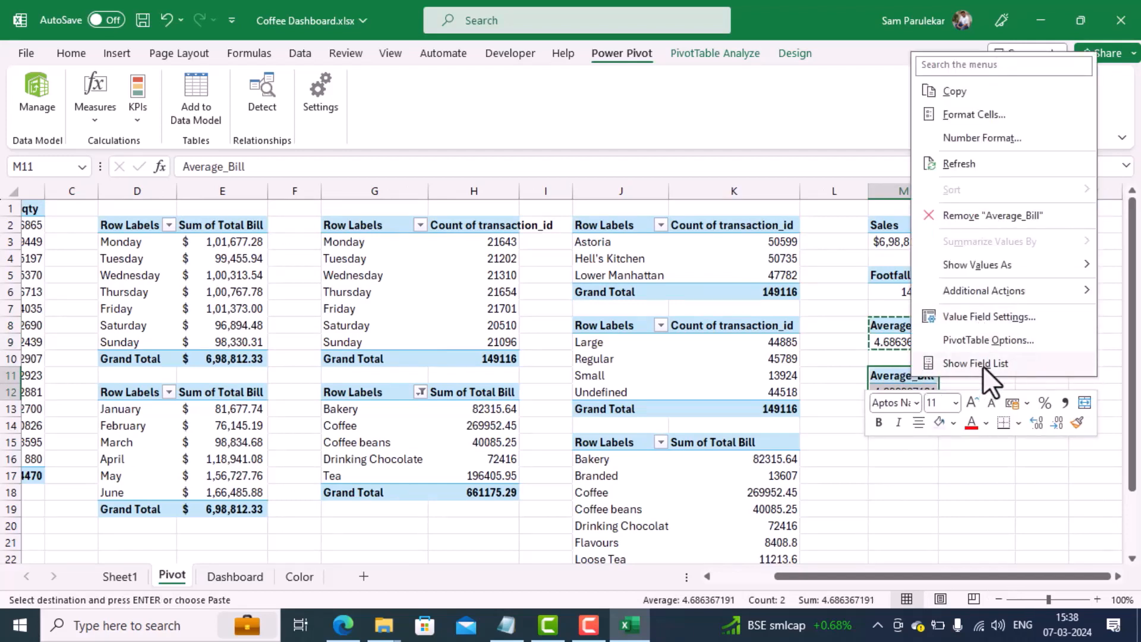
key(Escape)
key(Escape)
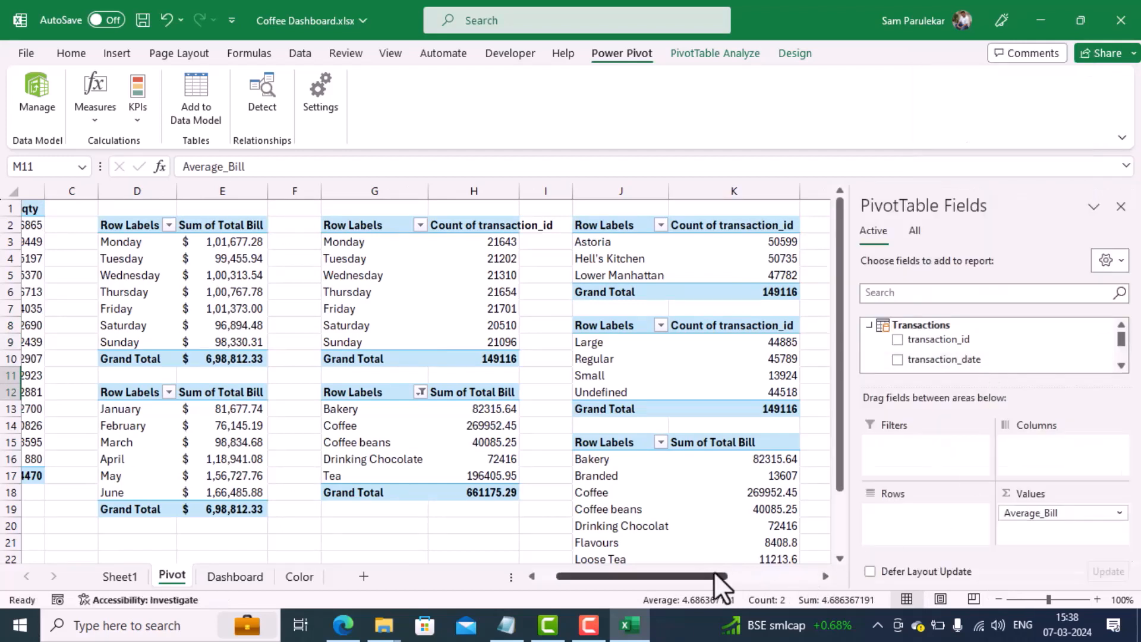
drag(714, 574, 804, 585)
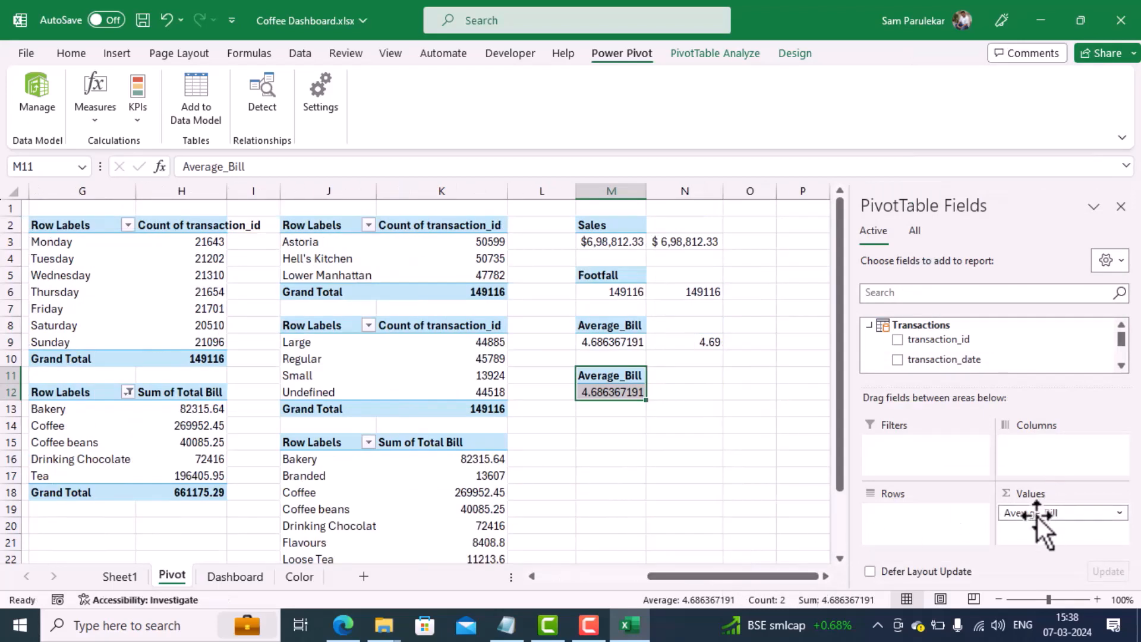
drag(1041, 514, 1111, 404)
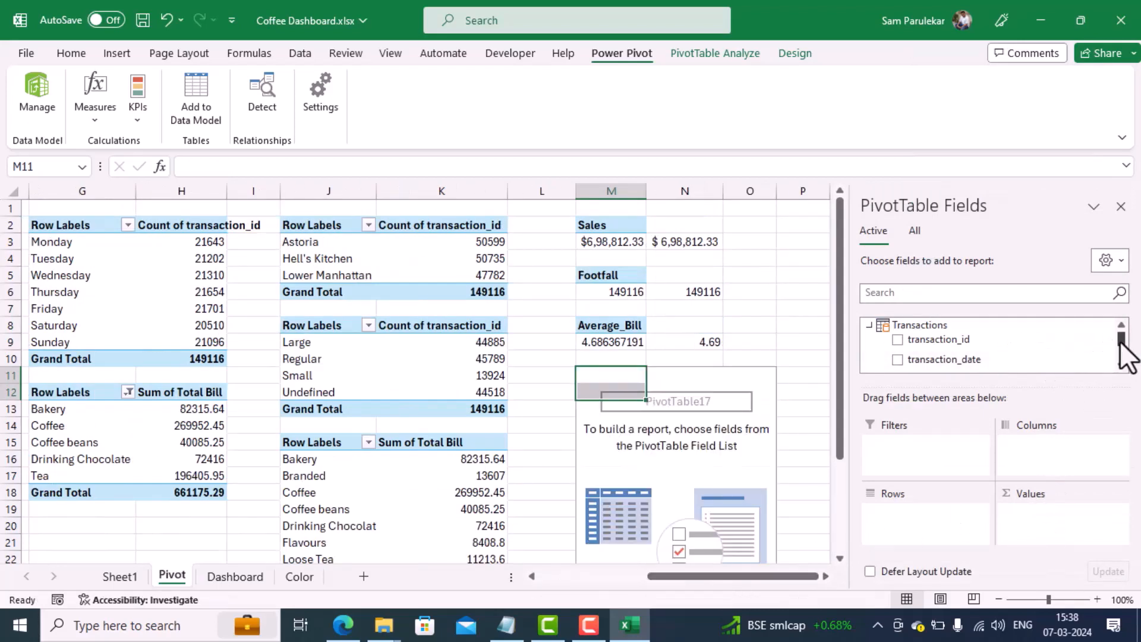
scroll(1124, 357, down, 5)
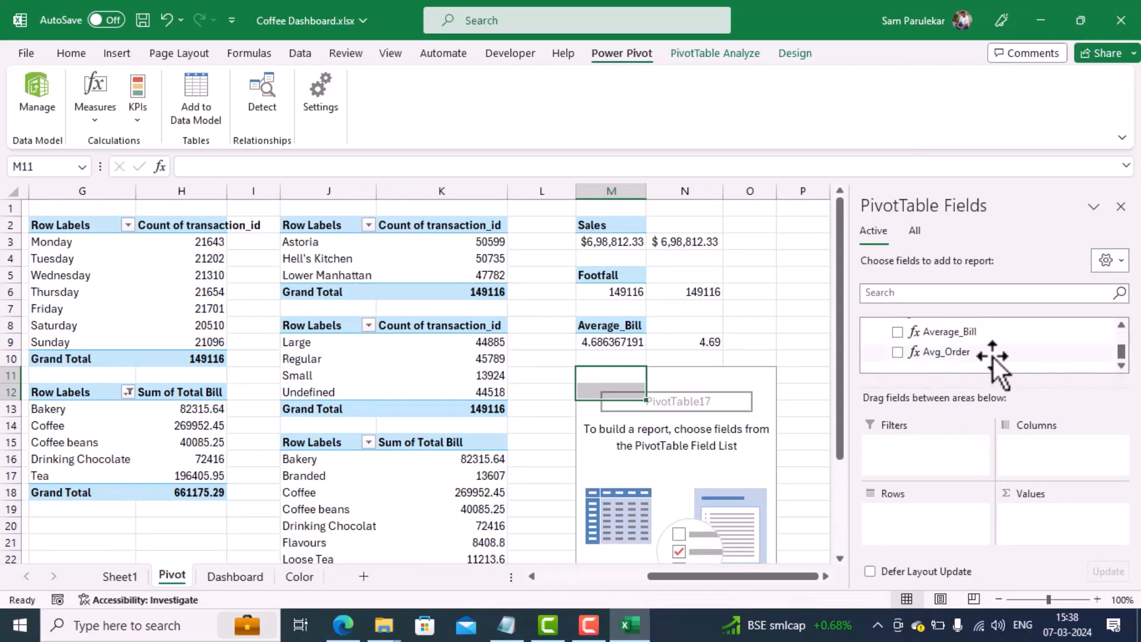
drag(974, 355, 1028, 516)
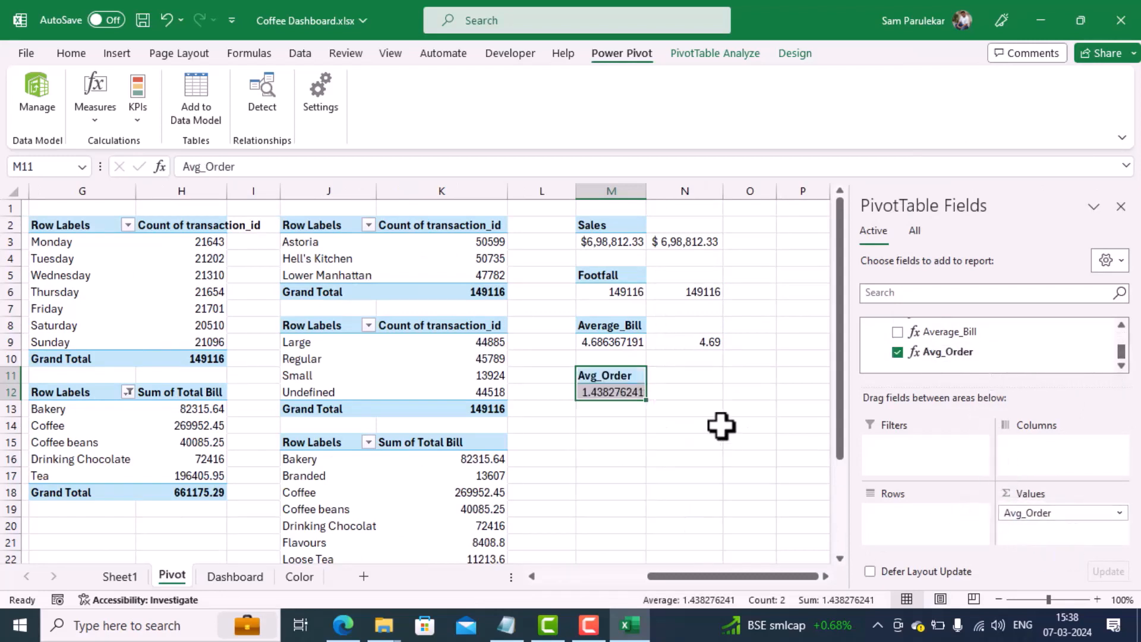
Step: Link cell N12 to the average order value in pivot cell M12
click(682, 389)
text(=)
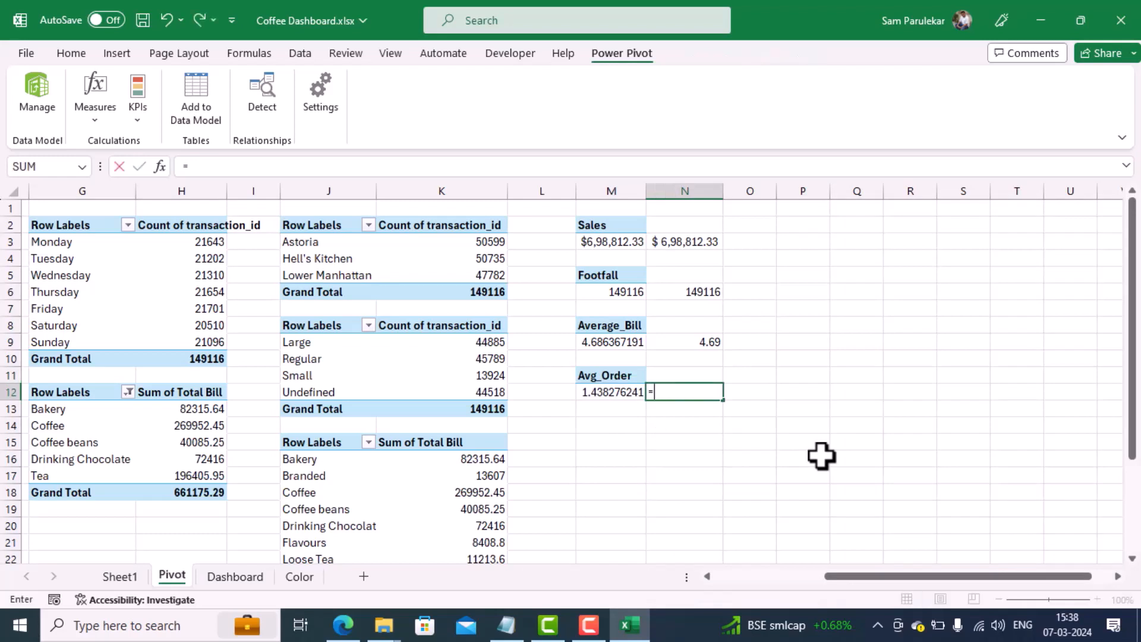
click(621, 393)
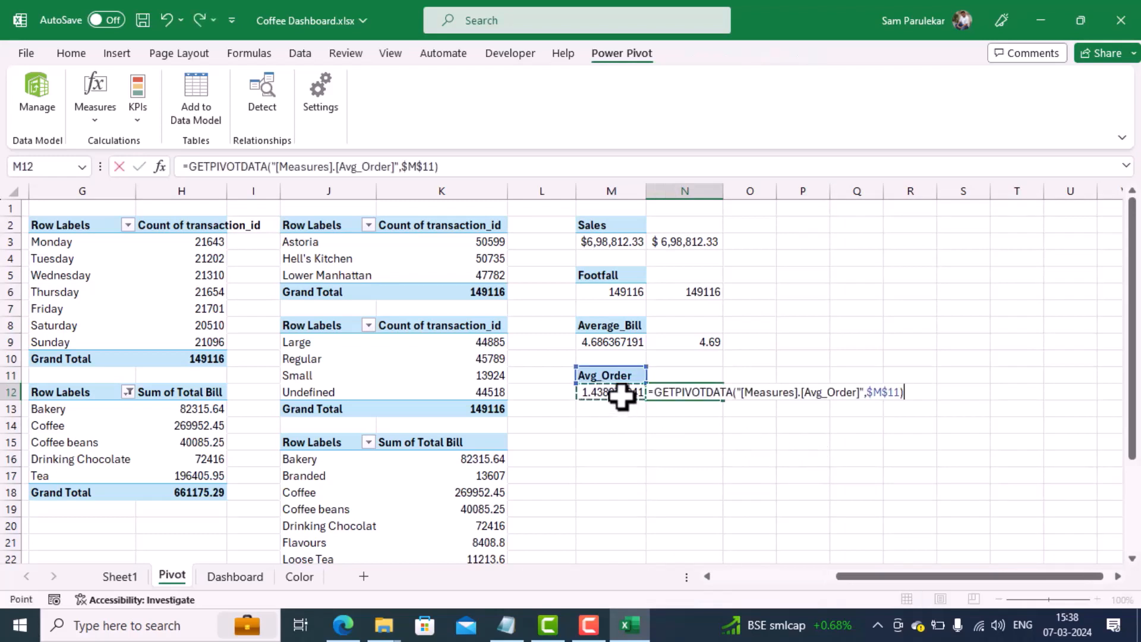
key(Return)
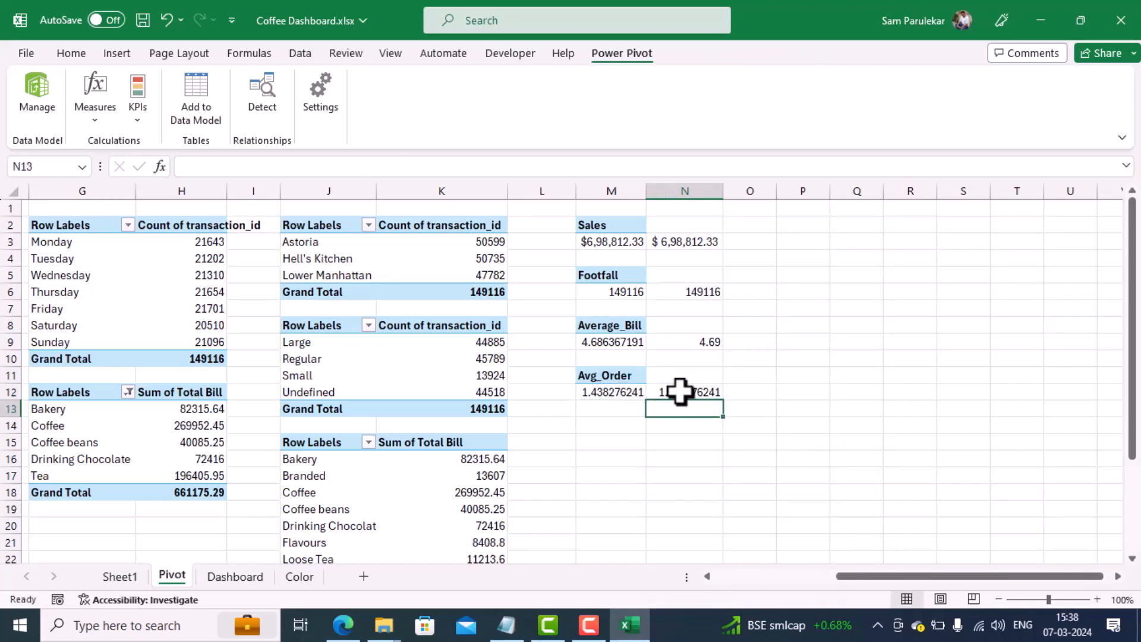
Step: Reduce the number of decimal places shown in cell N12 and return to the Dashboard sheet
click(682, 391)
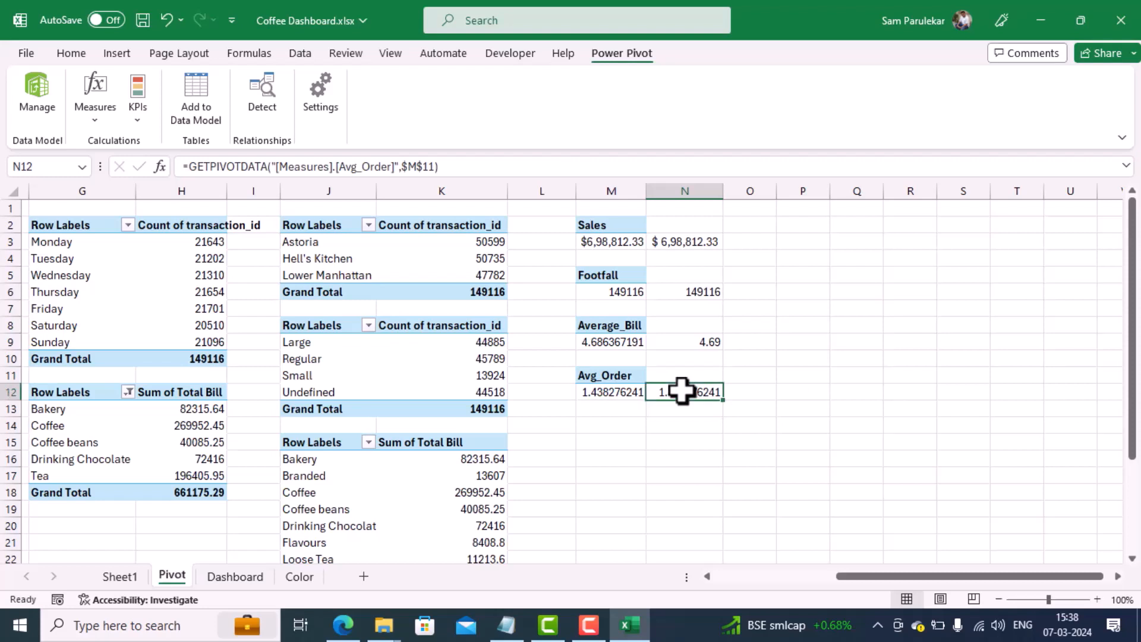
click(63, 57)
click(444, 126)
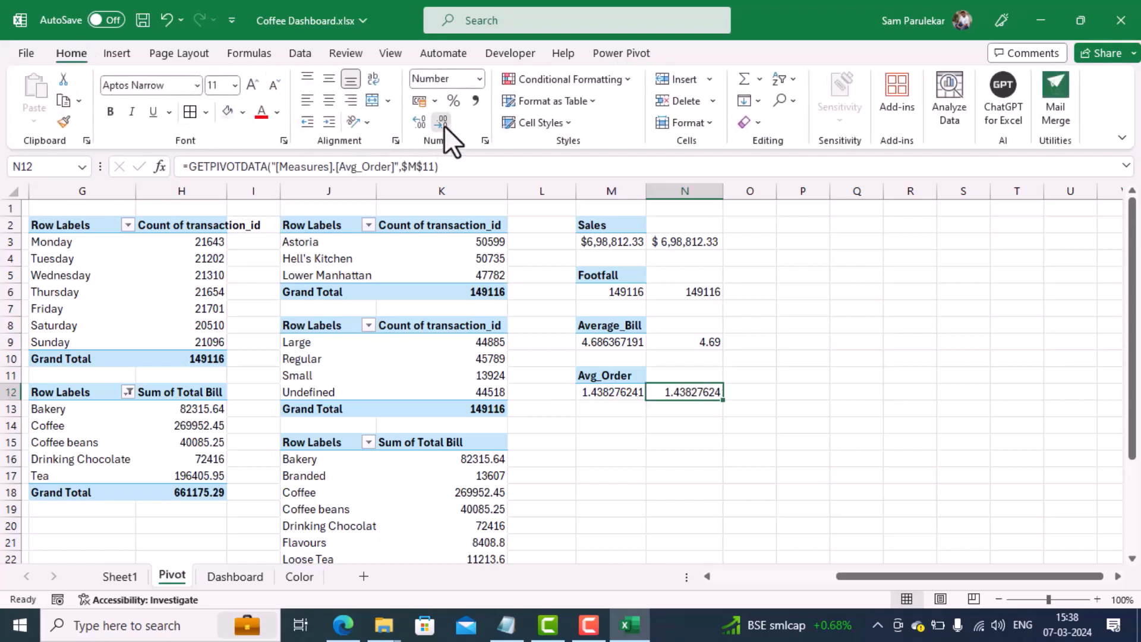
click(444, 126)
click(444, 126)
click(237, 575)
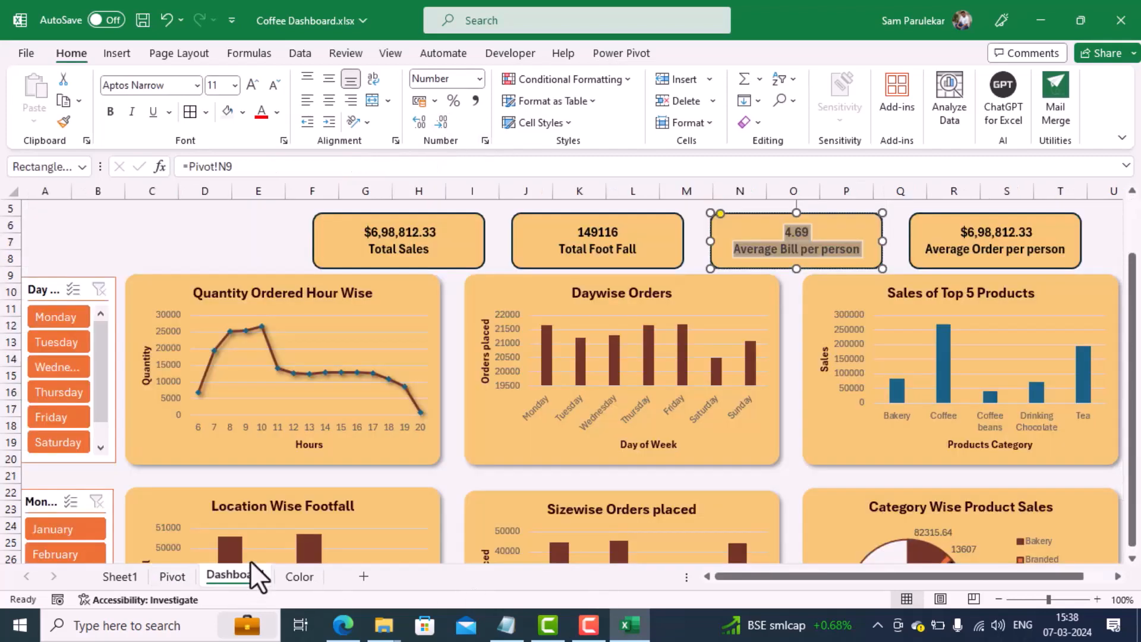
Step: Link the Average Order per person card on the dashboard to cell N12 of the Pivot sheet
click(966, 211)
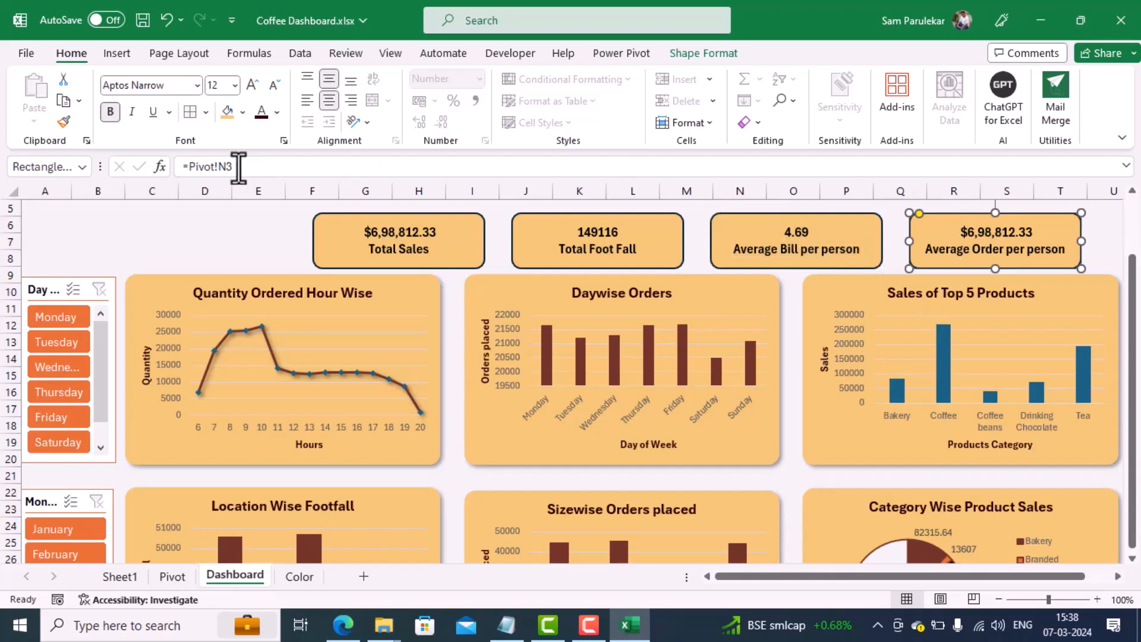
drag(237, 167, 49, 167)
text(=)
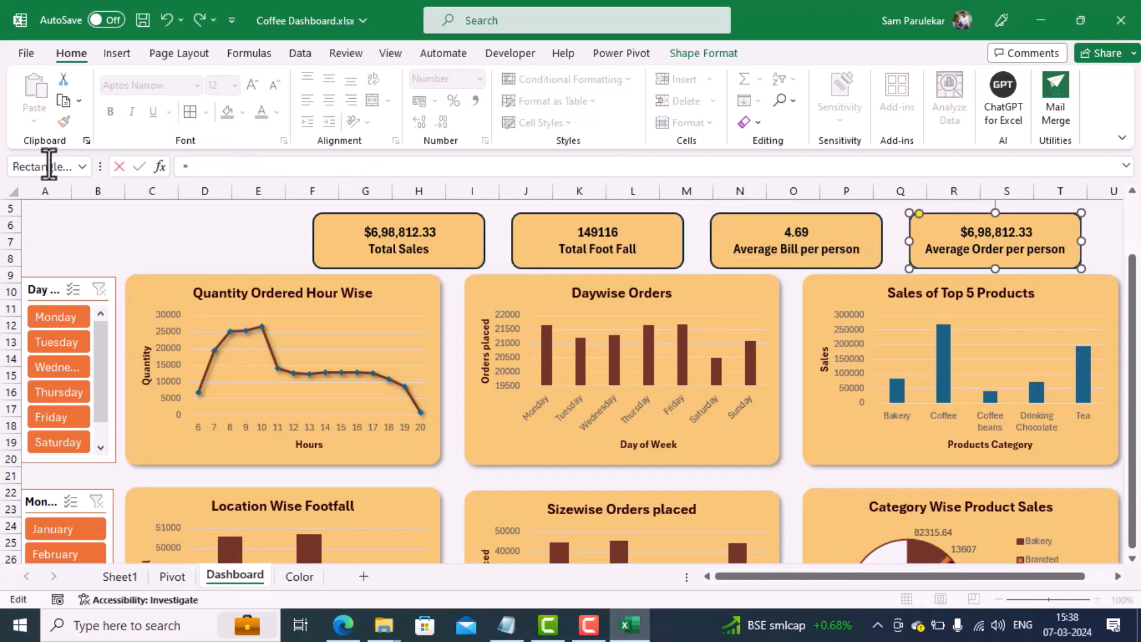
click(172, 576)
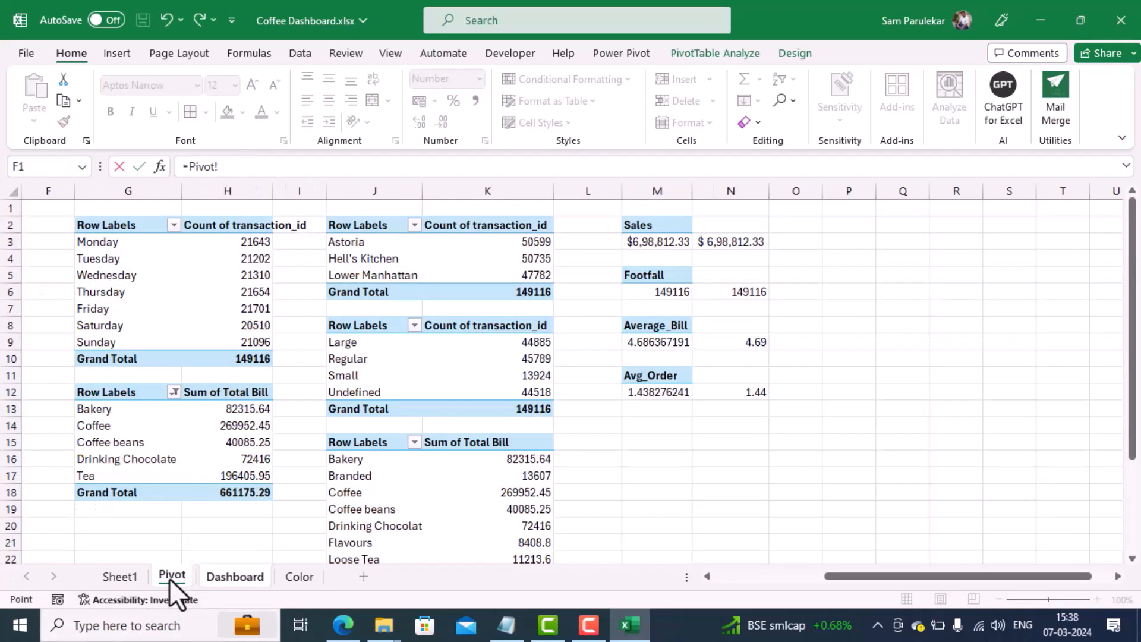
click(758, 391)
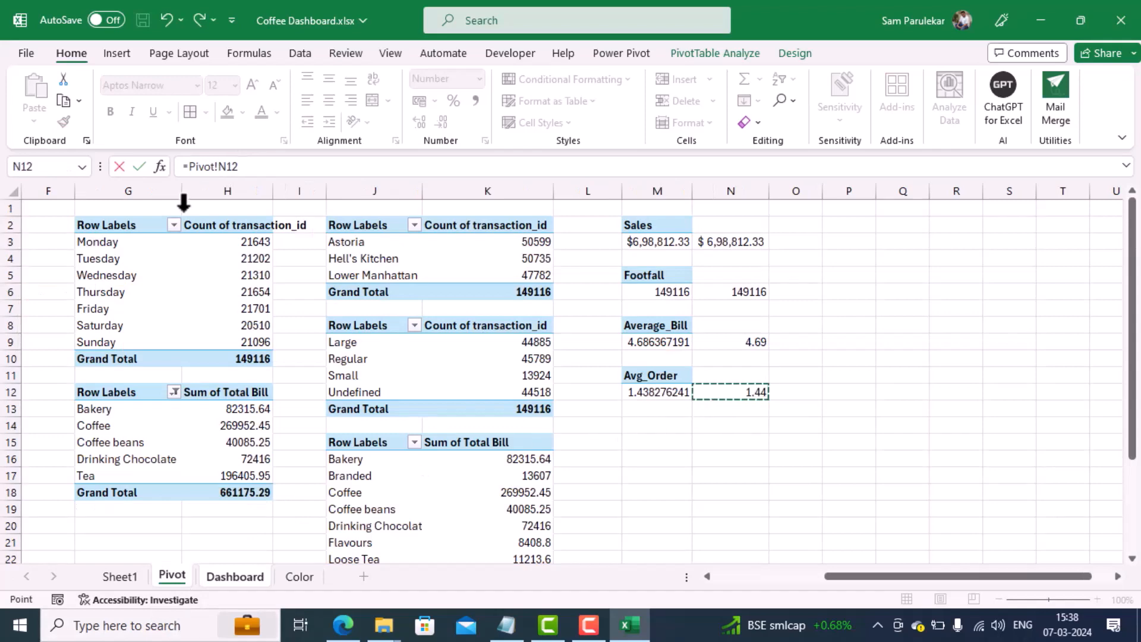
click(144, 165)
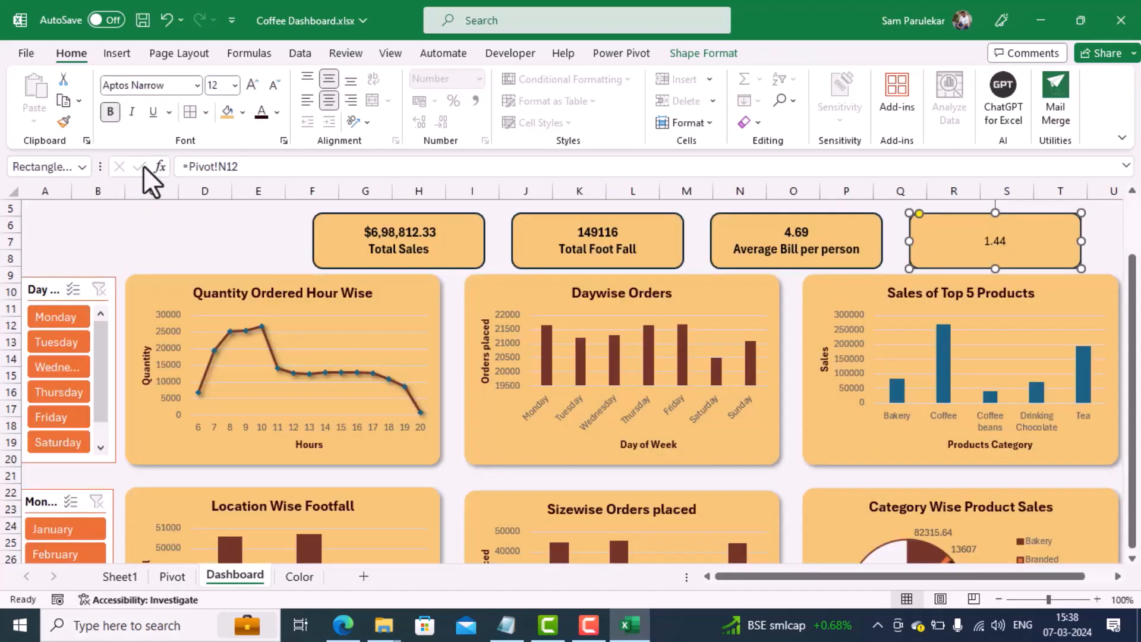
Step: Add the caption "Average Order per person" on a second line beneath the value in the fourth KPI card
double_click(1002, 240)
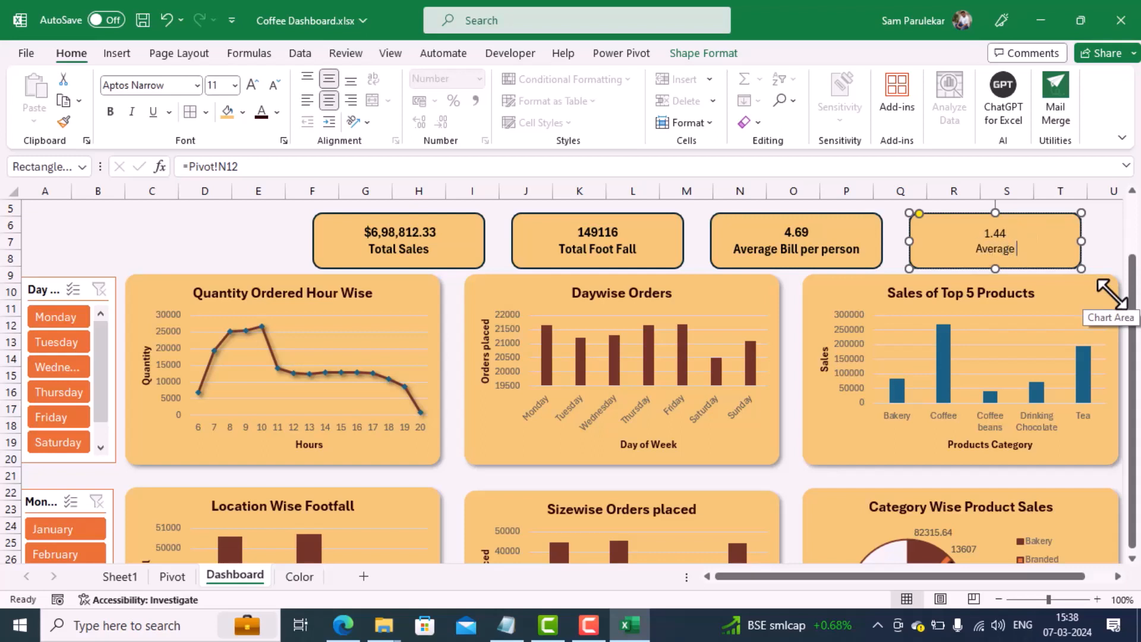
text(Order per per)
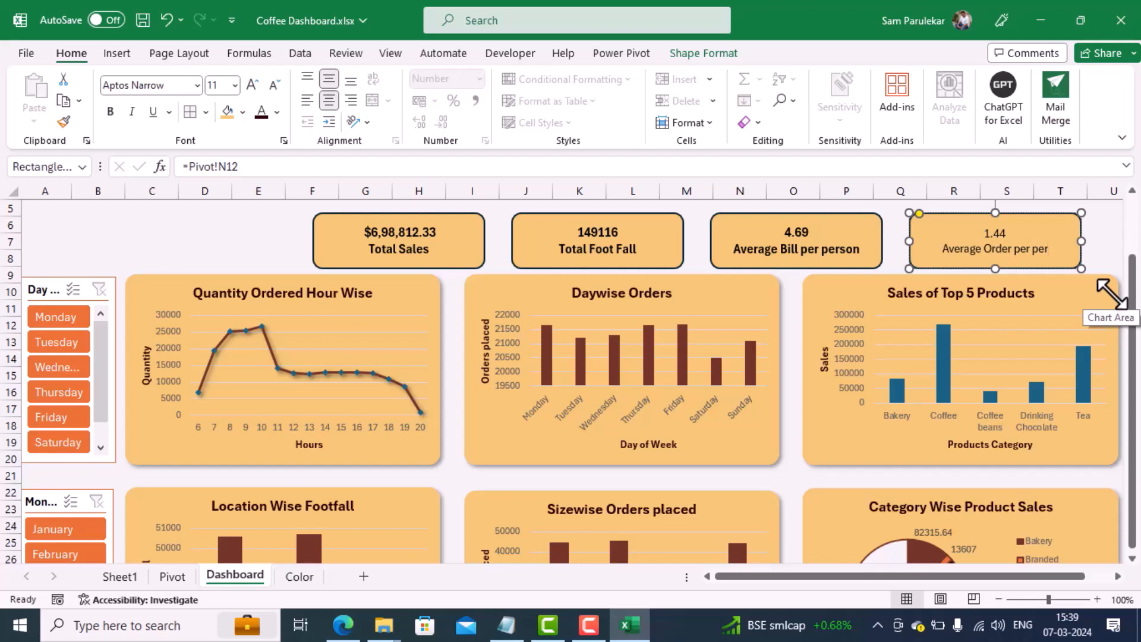
text(son)
Step: Format all text in the Average Order per person card as bold at font size 12
key(ctrl+a)
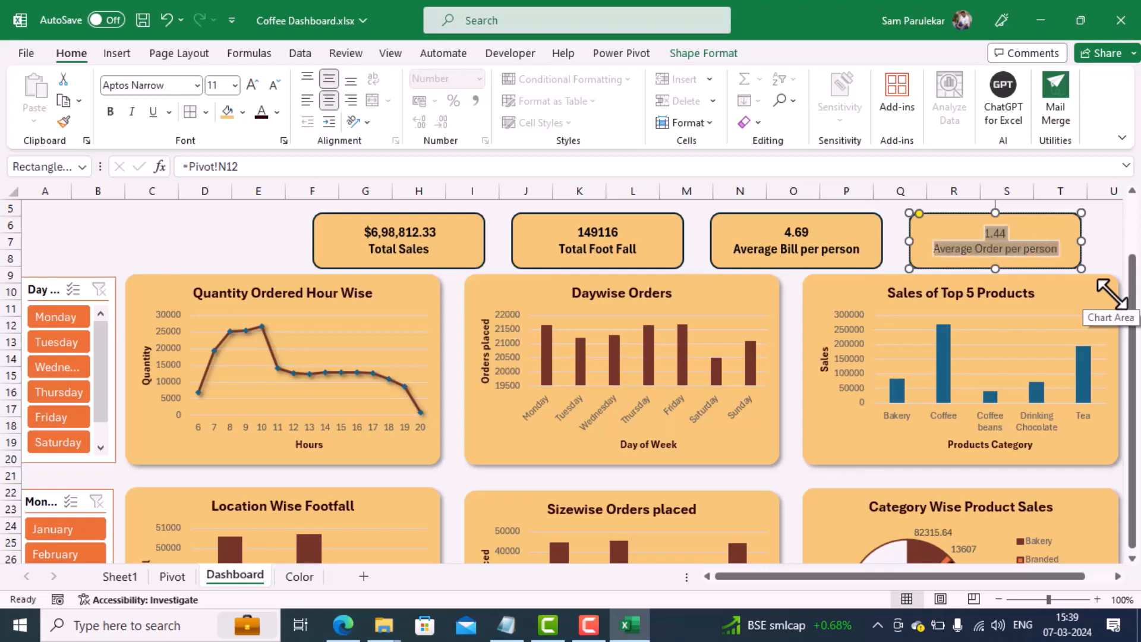
click(251, 84)
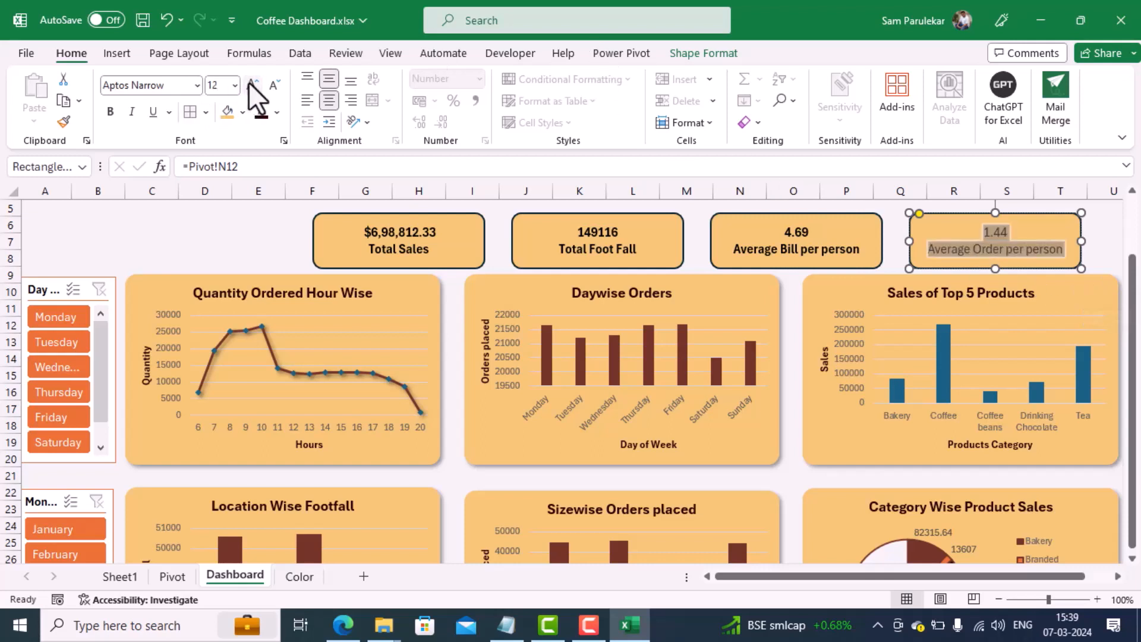
click(109, 111)
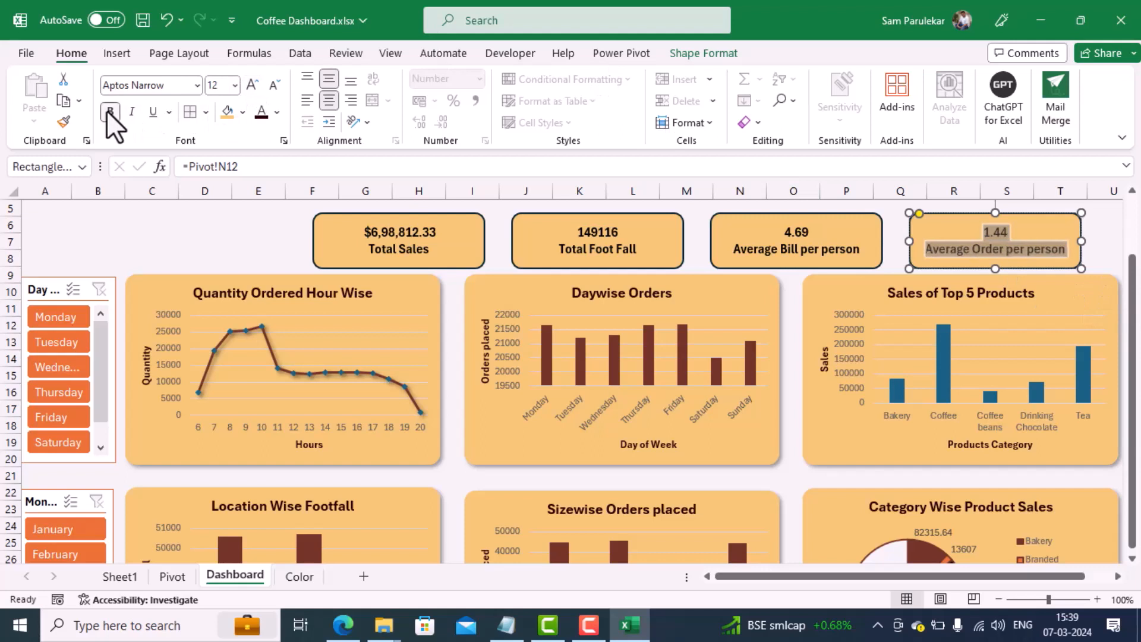
click(197, 236)
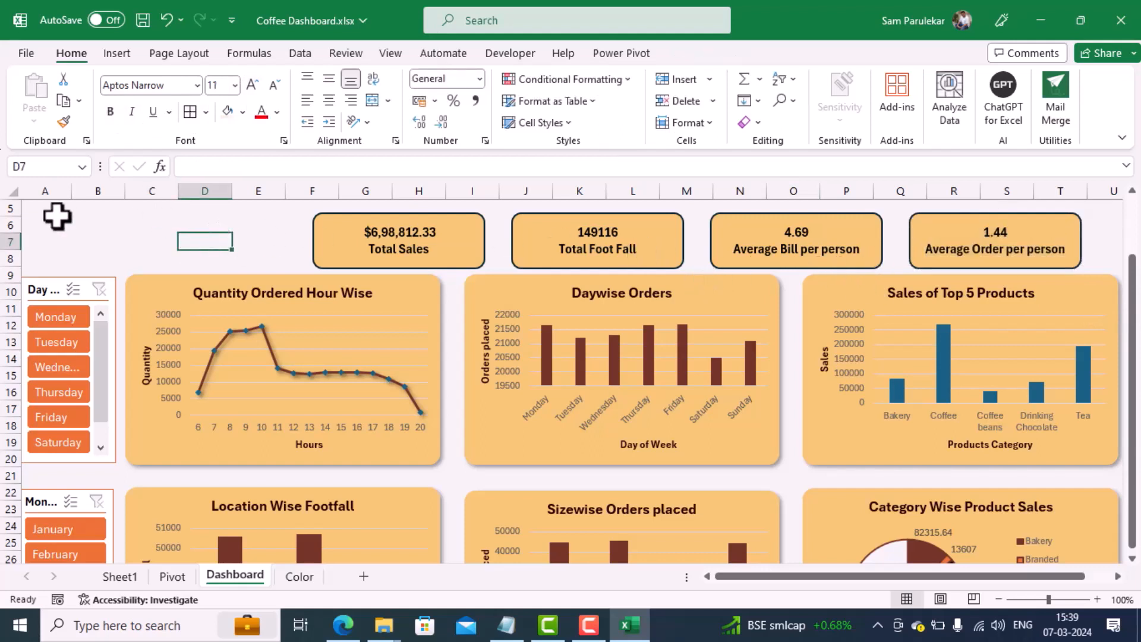
Step: Duplicate the Total Sales card, place the copy above the Day slicer and widen it up to the original Total Sales card
click(310, 231)
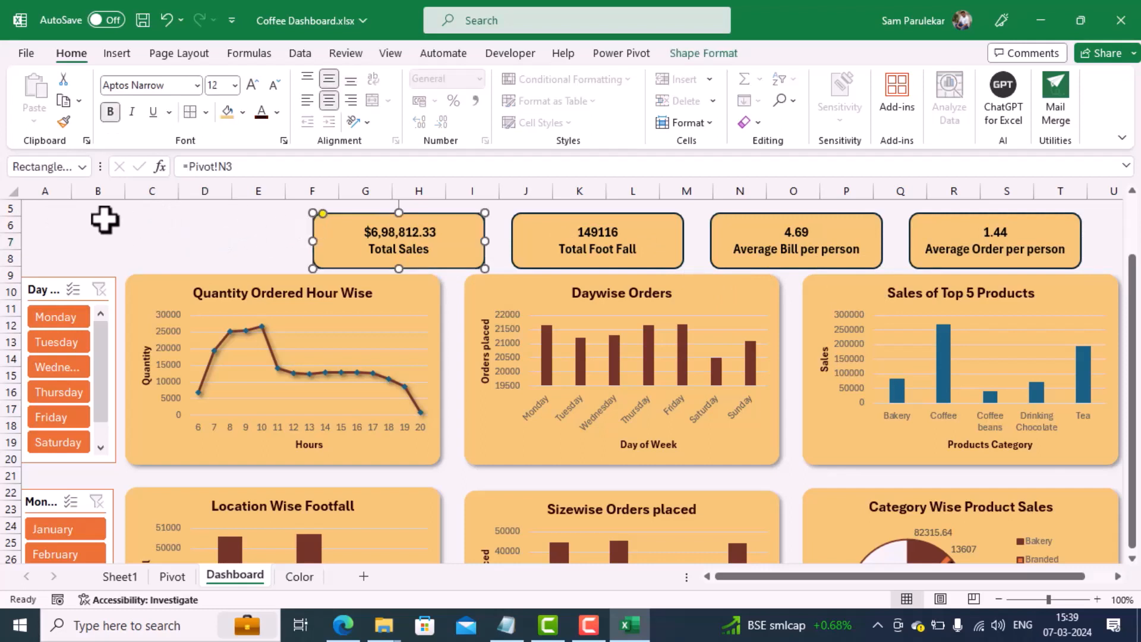
key(ctrl+c)
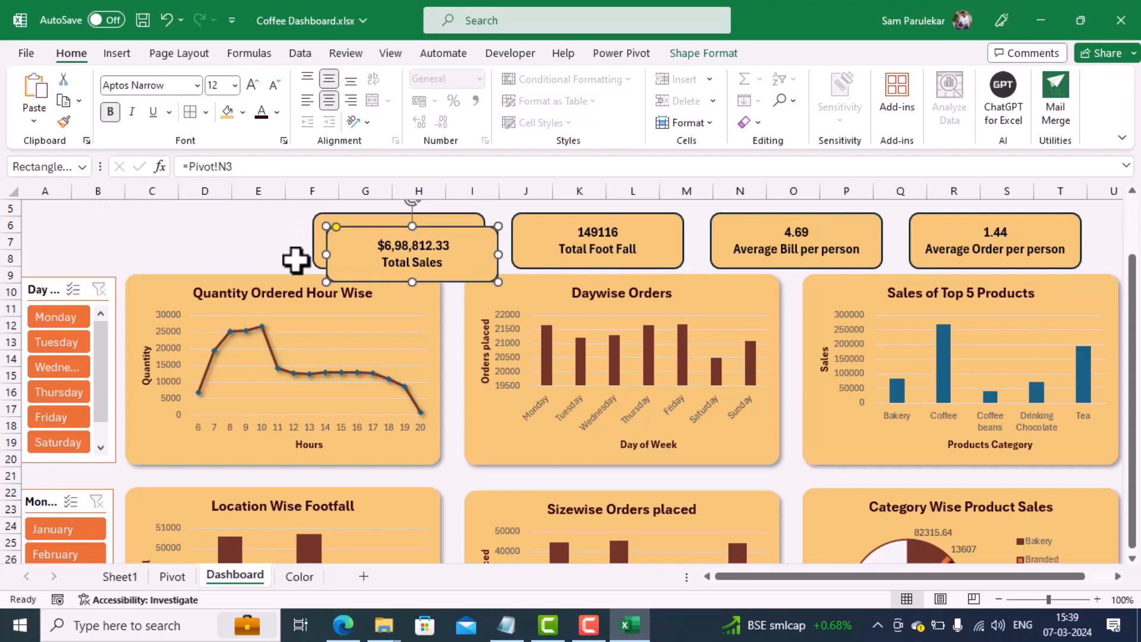
ctrl+drag(326, 242, 26, 228)
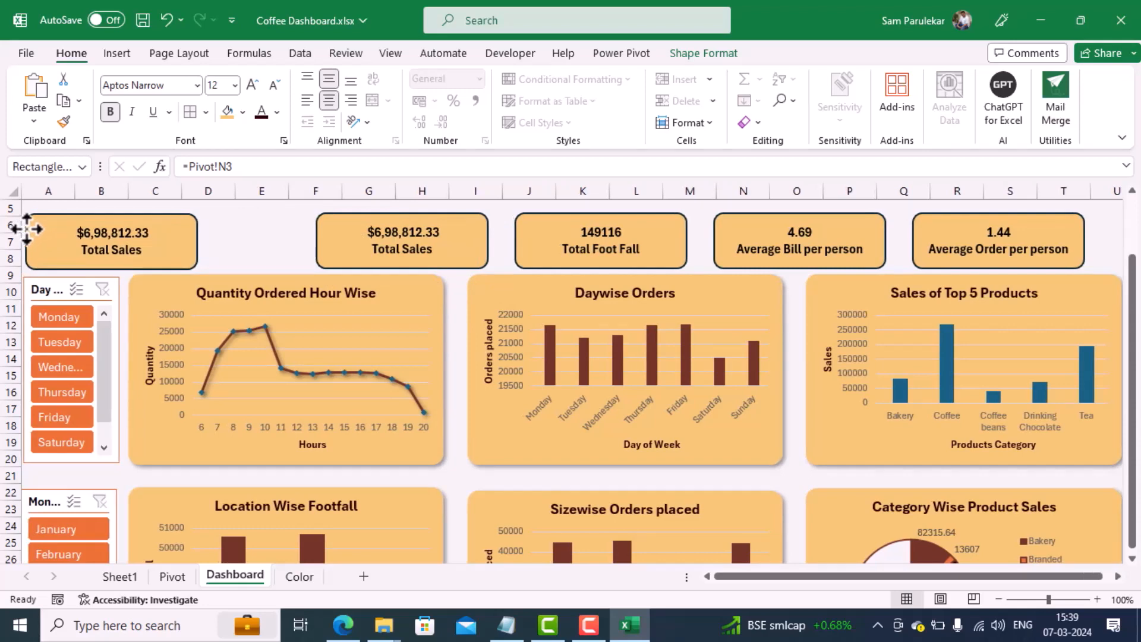
drag(198, 242, 307, 240)
Step: Replace the text of the widened card copy with the title "COFFEE SHOP SALES"
click(152, 242)
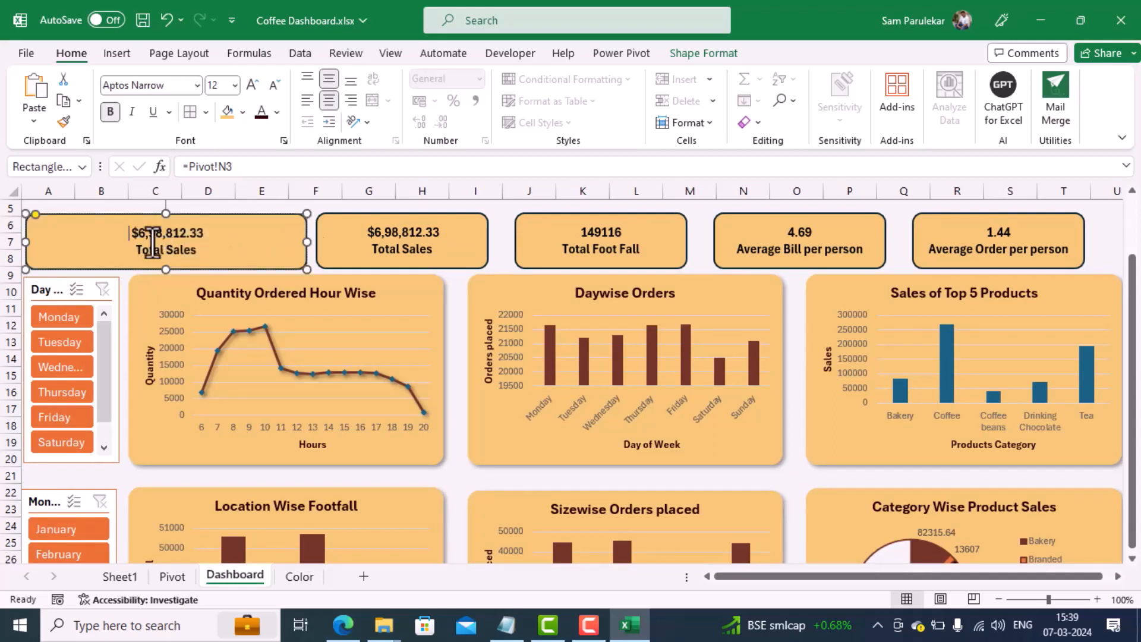
key(ctrl+a)
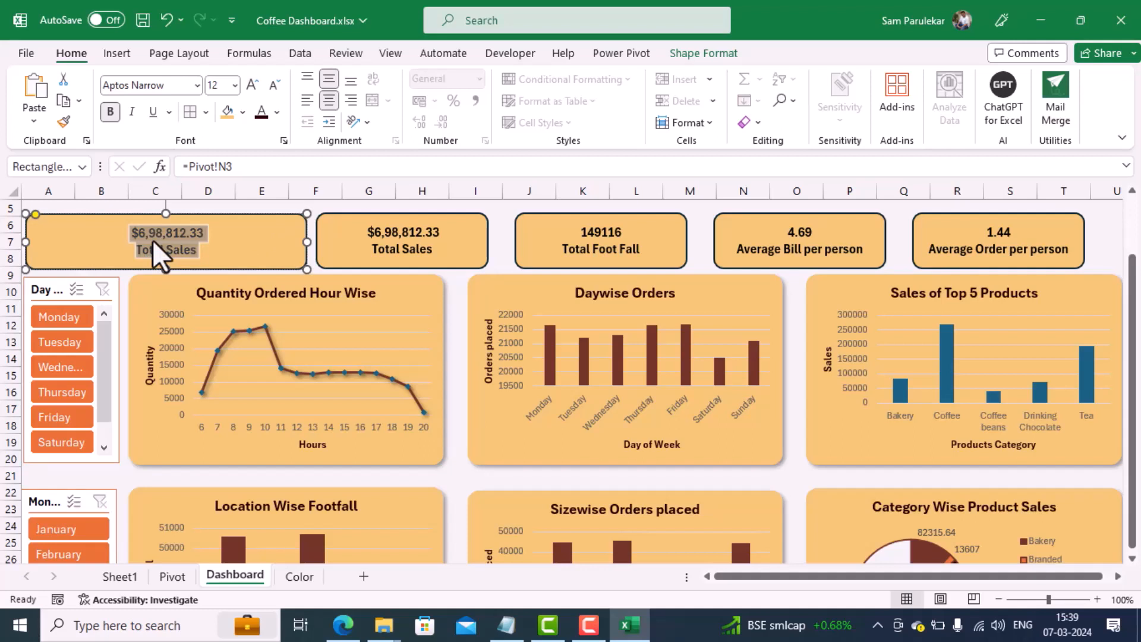
text(CO)
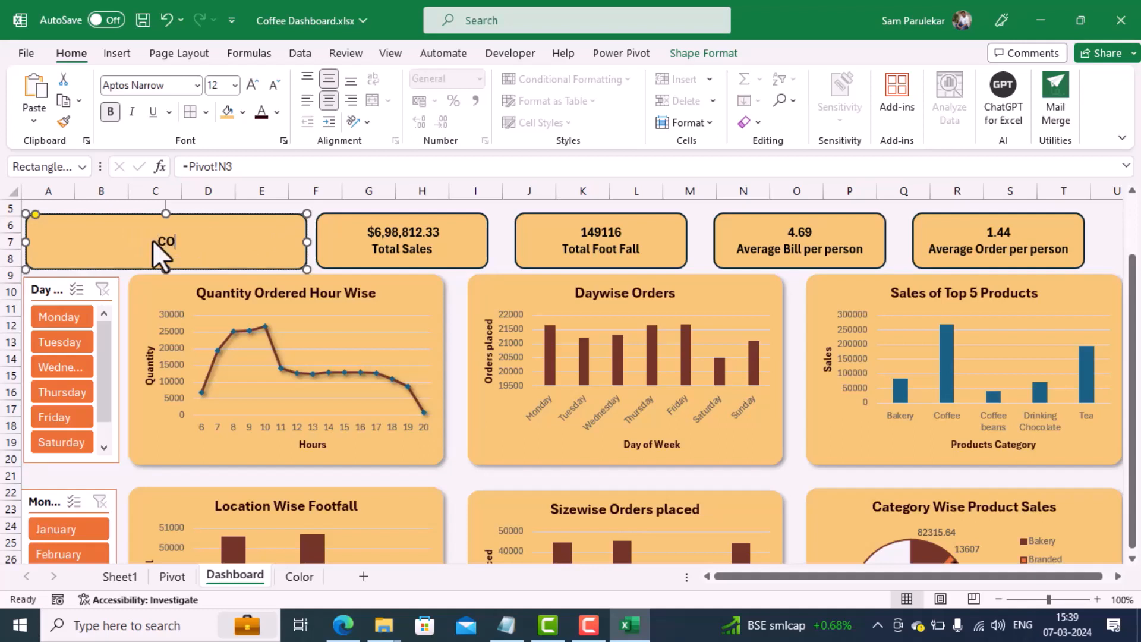
text(FFEE SHOP $)
text(ALES)
Step: Enlarge the COFFEE SHOP SALES title to font size 20 and align it left in its card
key(ctrl+a)
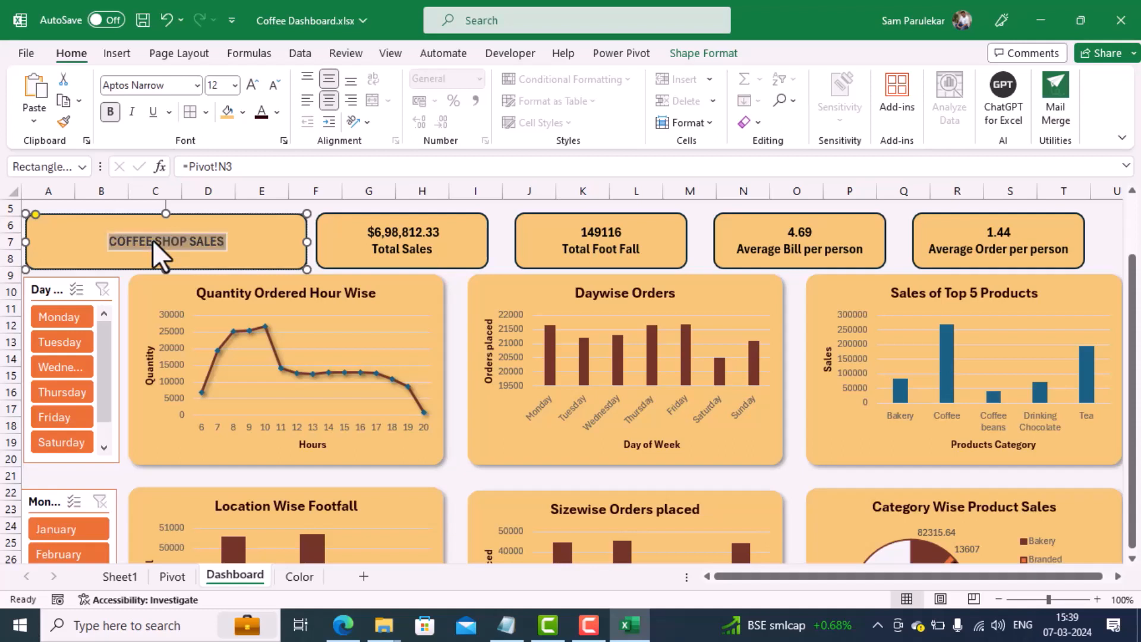
click(252, 85)
click(252, 85)
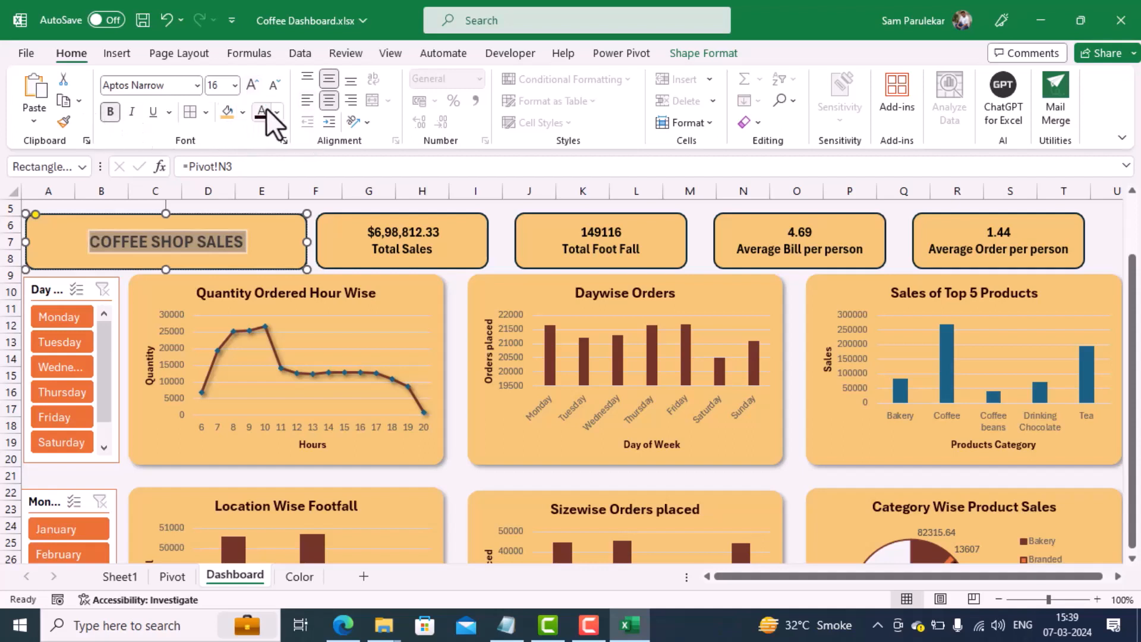
click(306, 101)
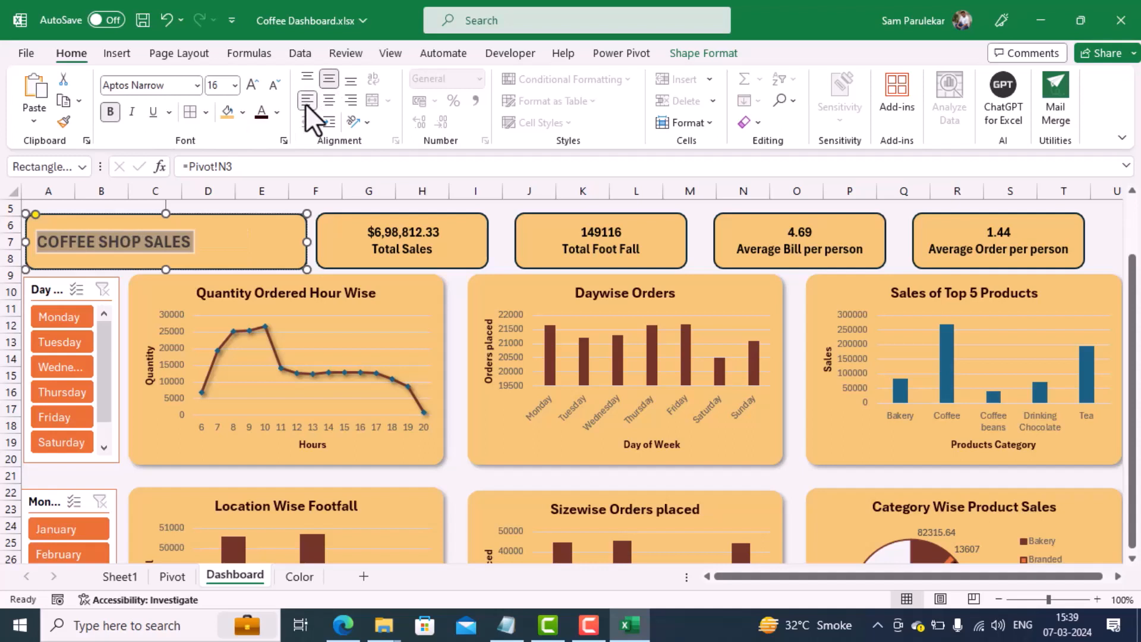
click(254, 89)
click(255, 89)
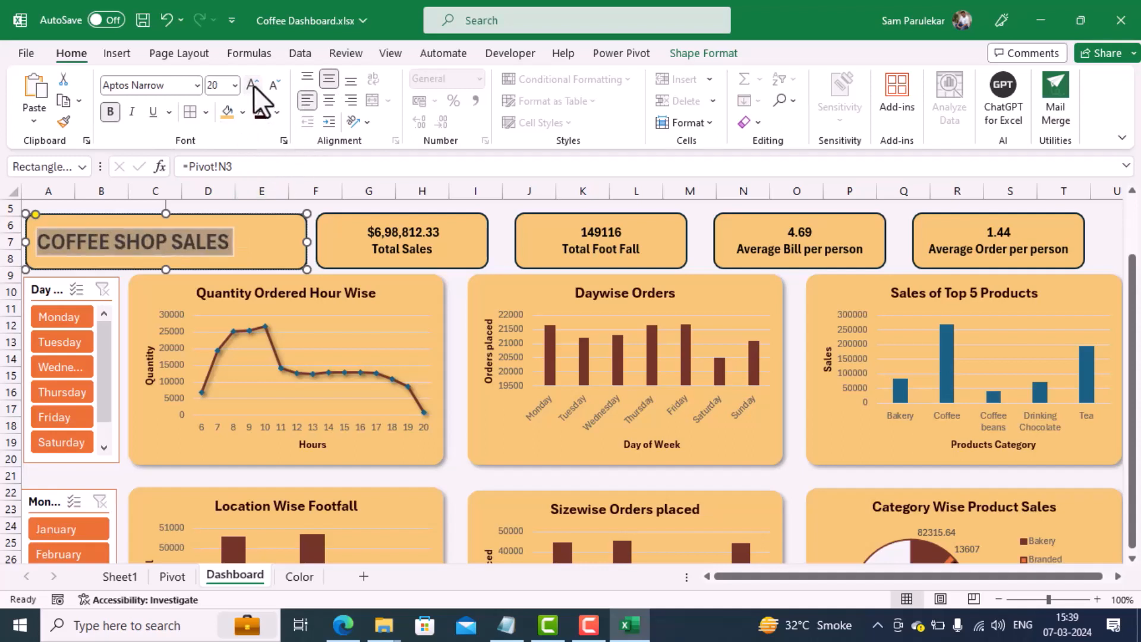
click(268, 238)
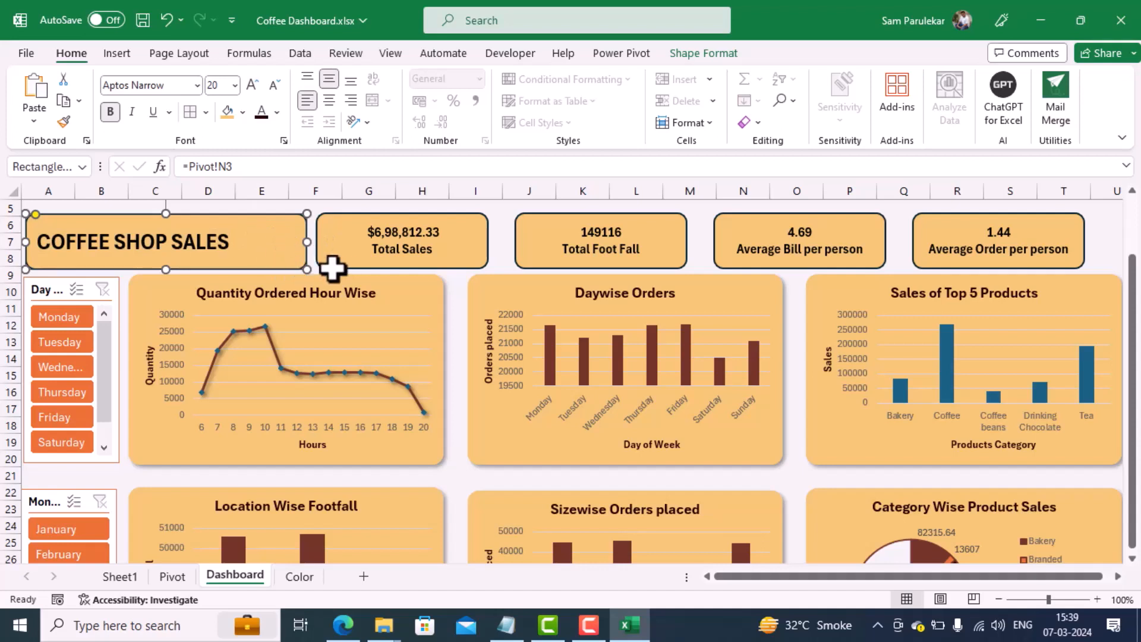
Step: Search the stock icons for "COFFEE" and insert the solid steaming coffee cup icon
click(120, 52)
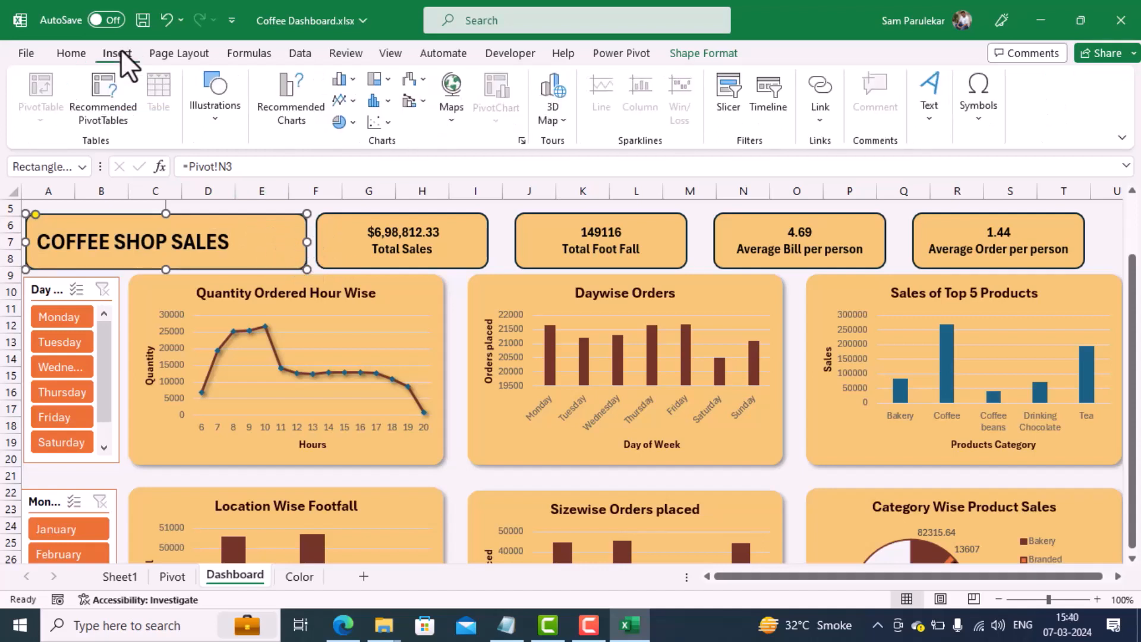
click(217, 121)
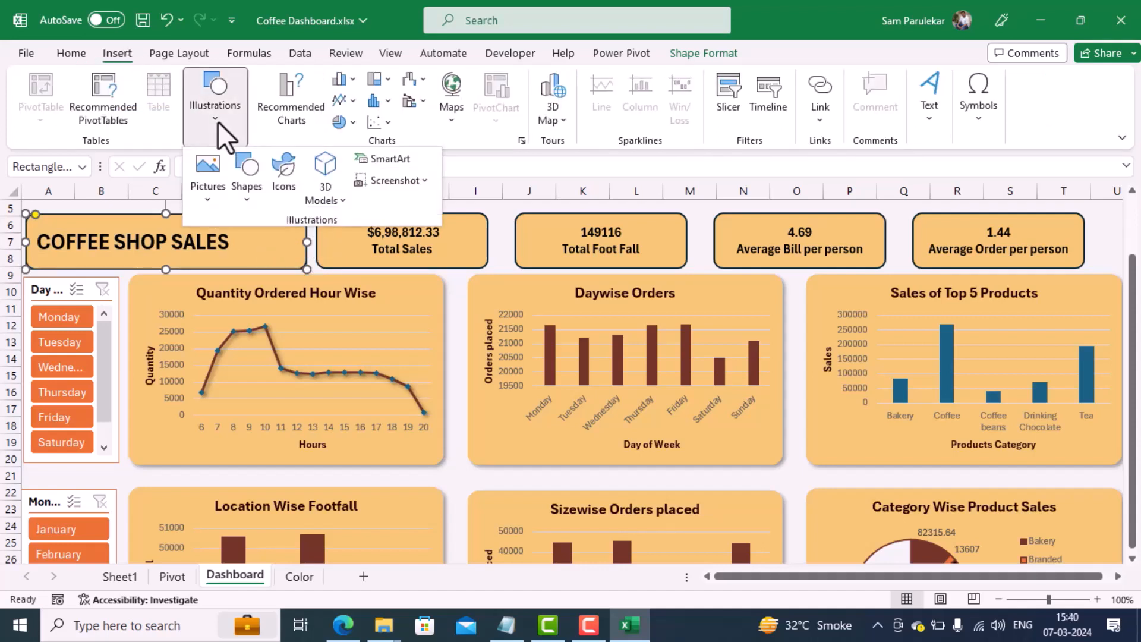
click(282, 169)
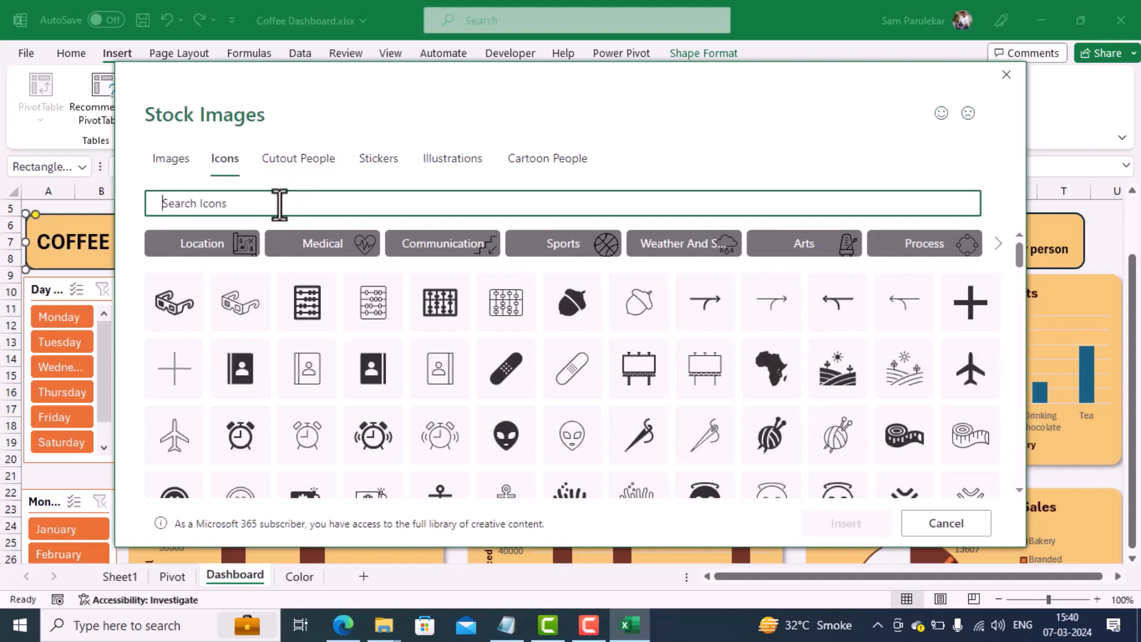
text(coFFEE)
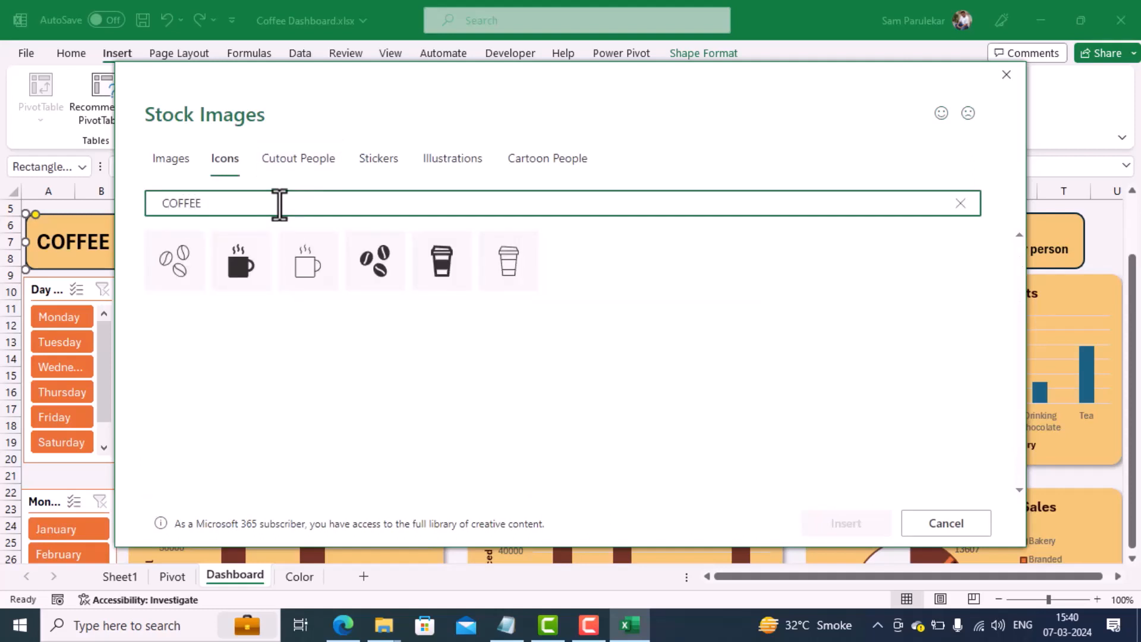
click(242, 264)
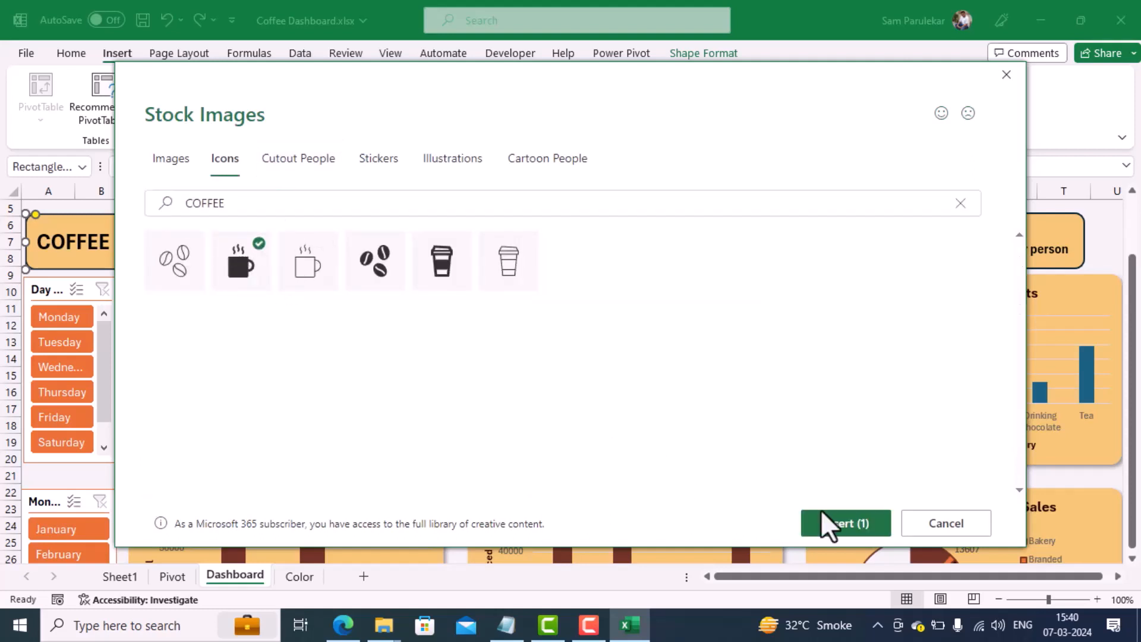
click(840, 532)
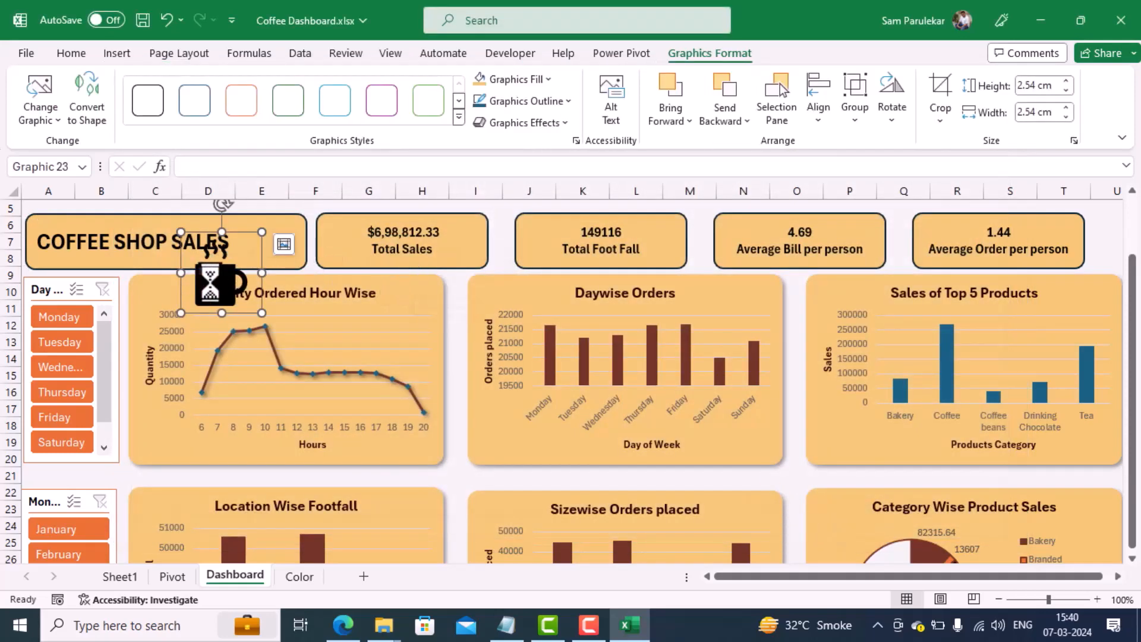
Step: Shrink the coffee cup icon to 1.59 cm by 1.59 cm and position it beside the title text inside the COFFEE SHOP SALES card
drag(211, 283, 269, 240)
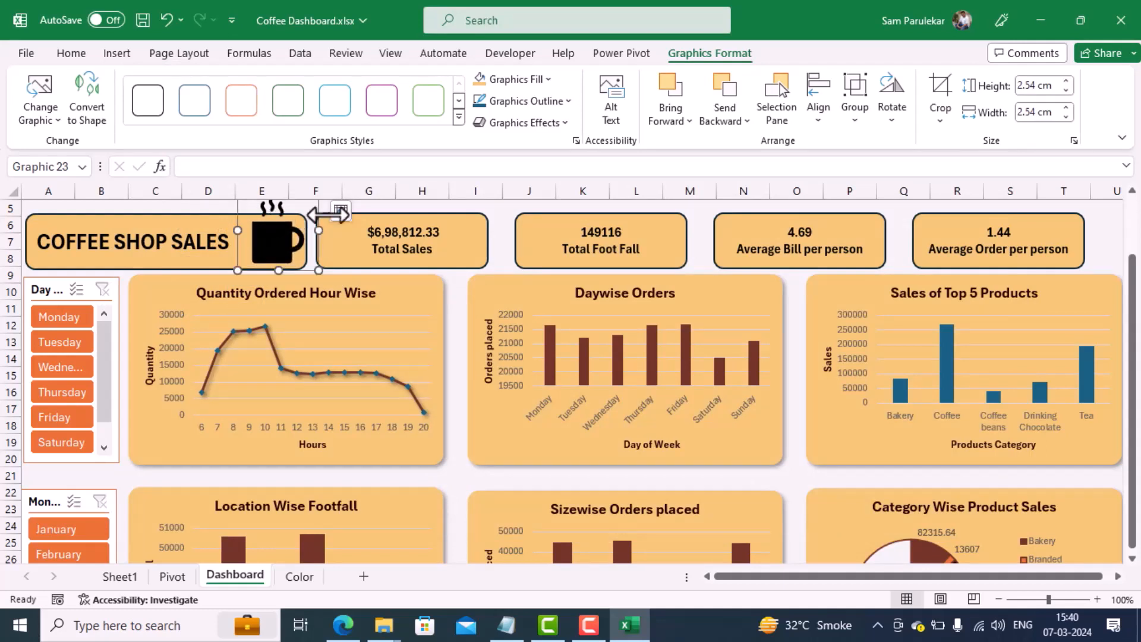
drag(319, 272, 273, 245)
drag(308, 204, 299, 228)
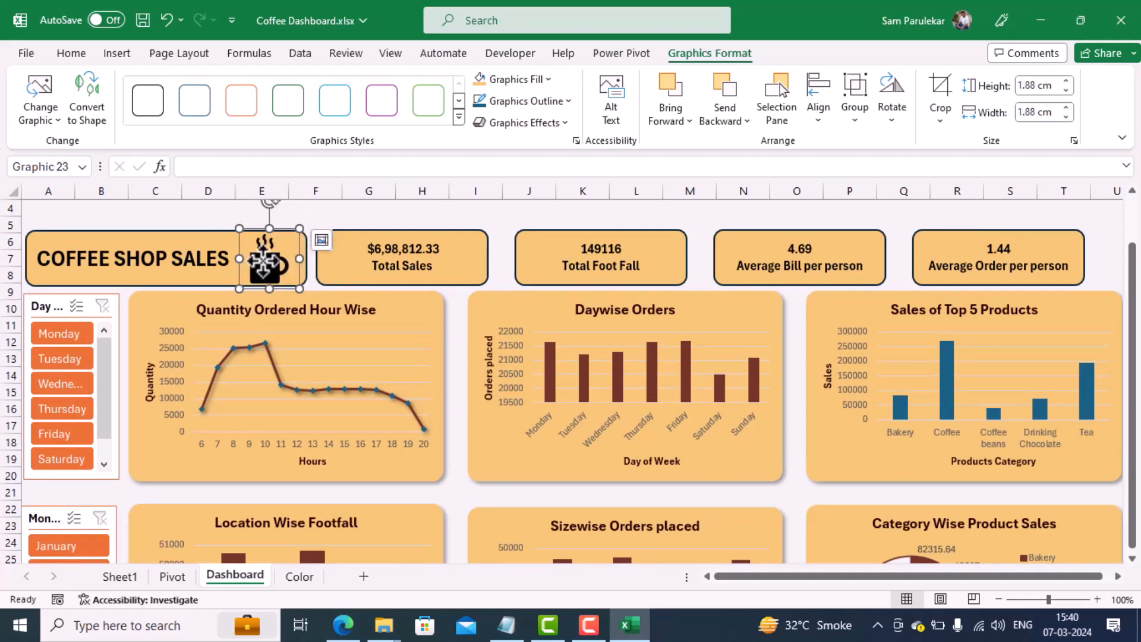
mouse_move(263, 262)
mouse_down()
mouse_move(298, 235)
mouse_move(276, 256)
mouse_up()
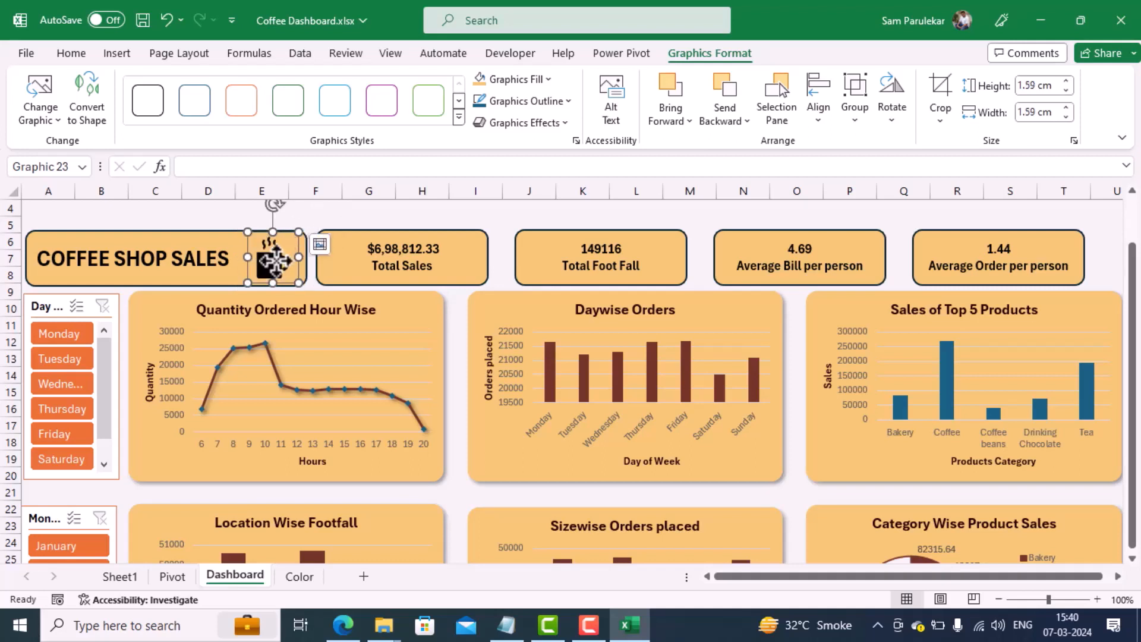
key(Up)
key(Up)
key(Up)
key(Up)
key(Up)
key(Up)
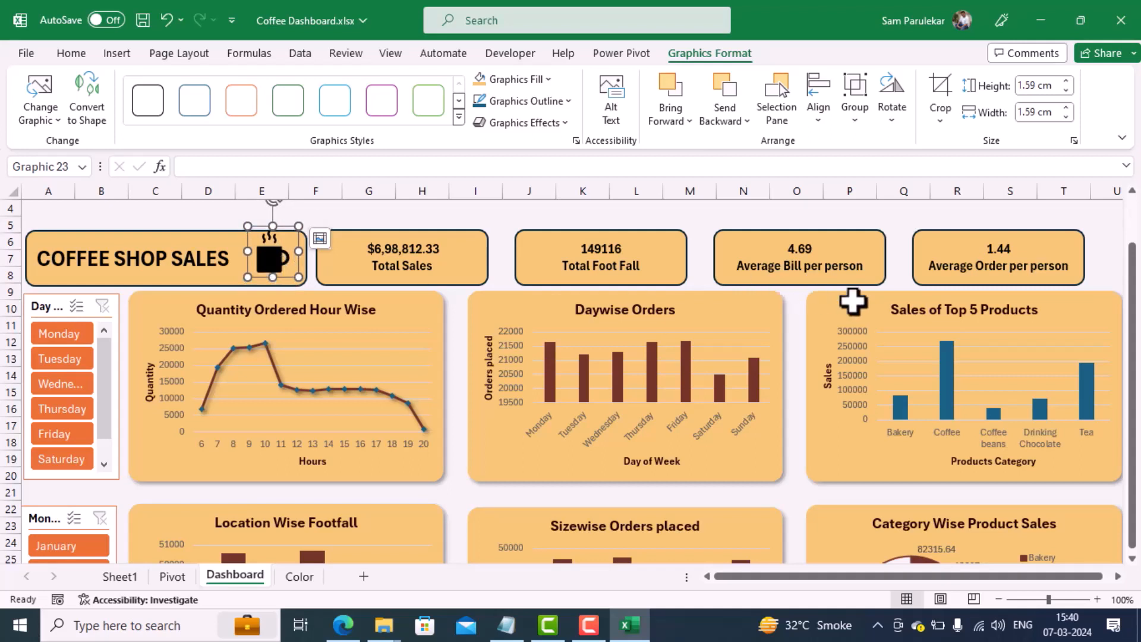
Step: Deselect the coffee cup icon, hide the formula bar, and display the dashboard in full-screen mode
click(1065, 219)
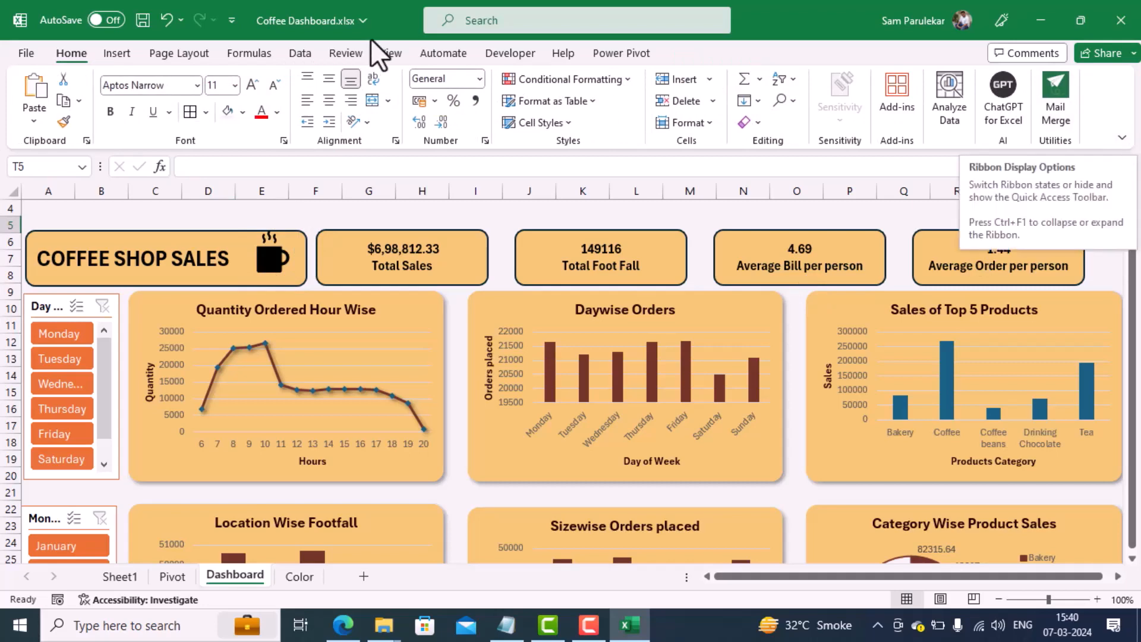
click(387, 50)
click(539, 124)
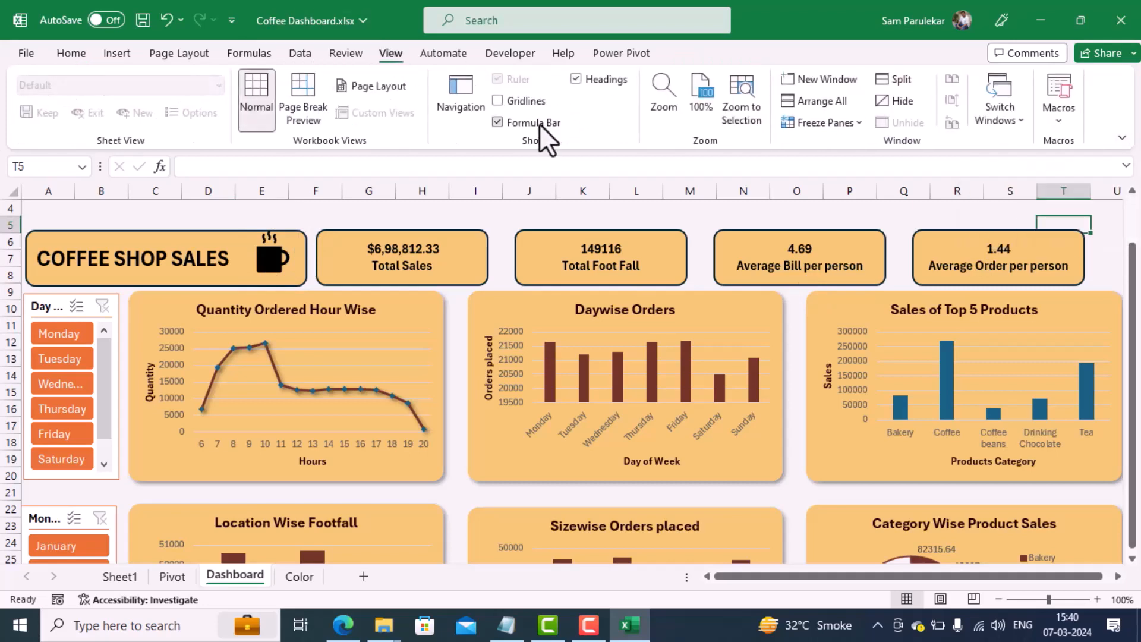
click(1121, 138)
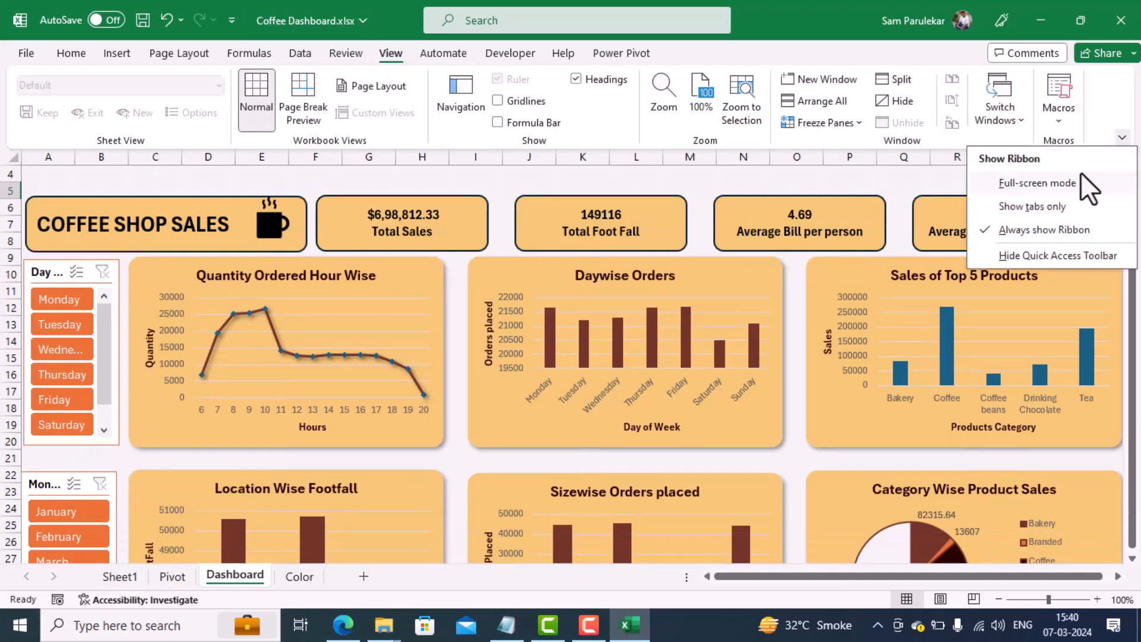
click(1068, 183)
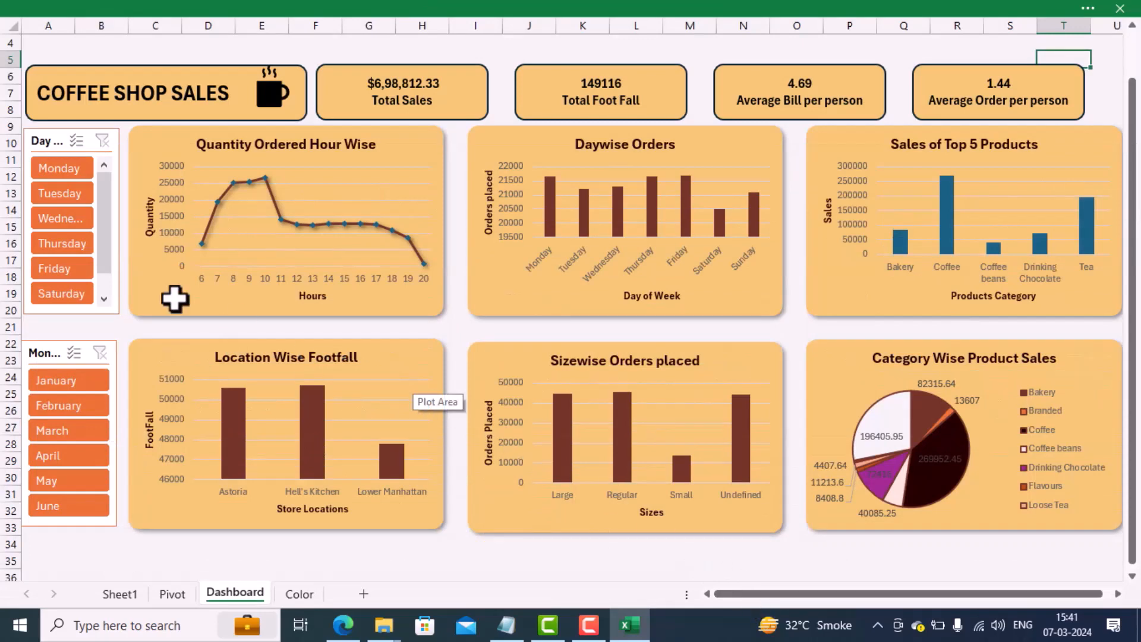
Step: Test the day slicer by filtering the dashboard to Monday, then Tuesday through Thursday, and clear the day filter
click(66, 169)
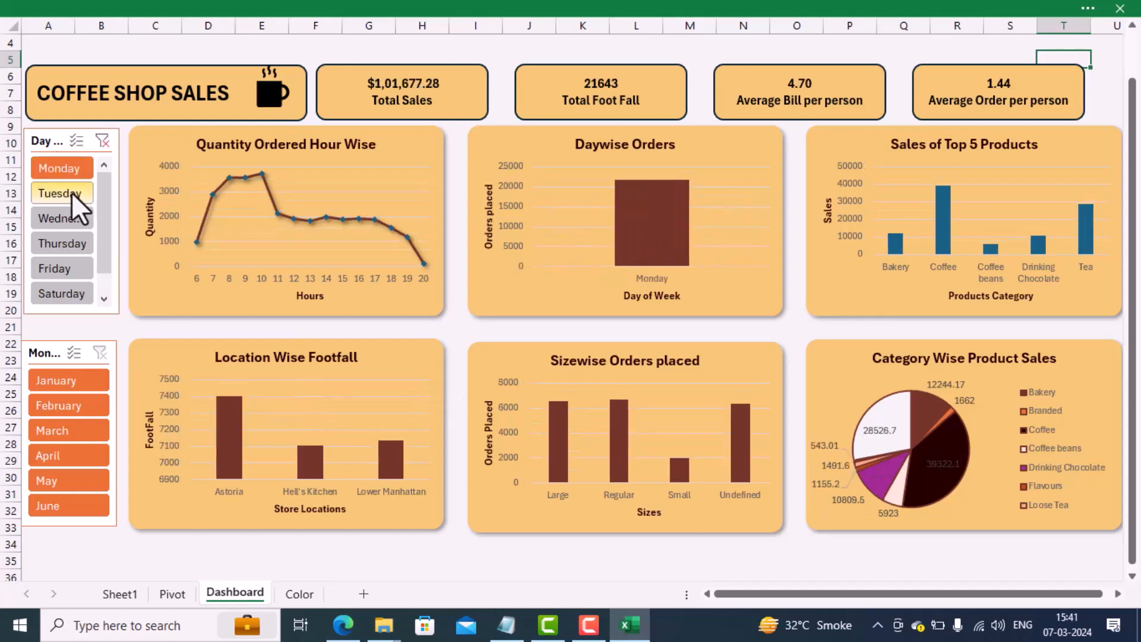
click(71, 191)
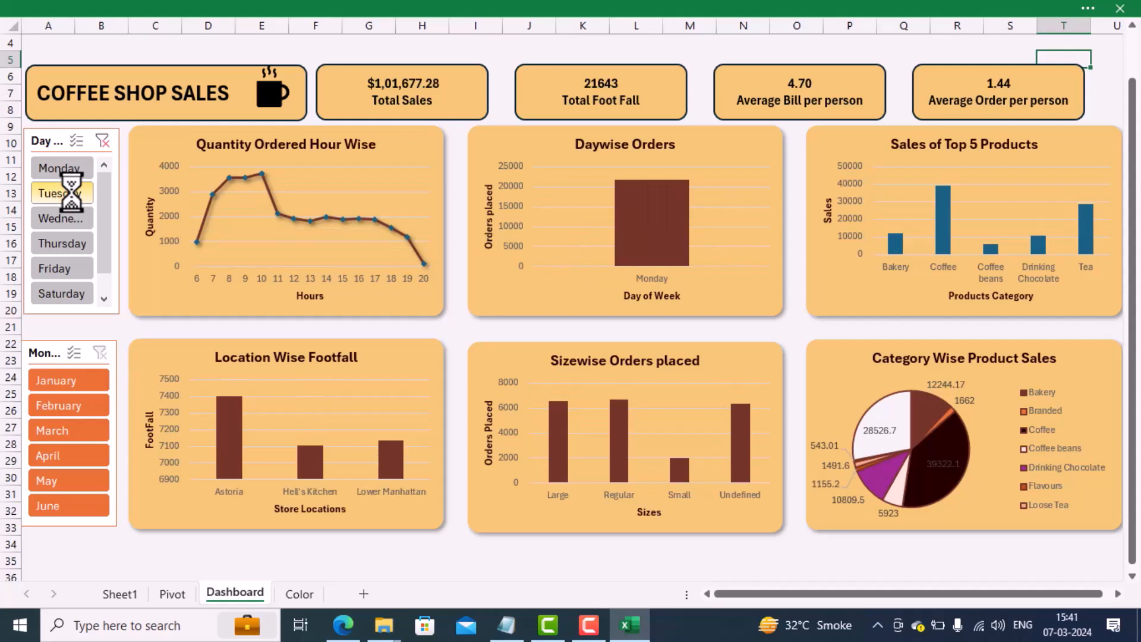
shift+click(65, 247)
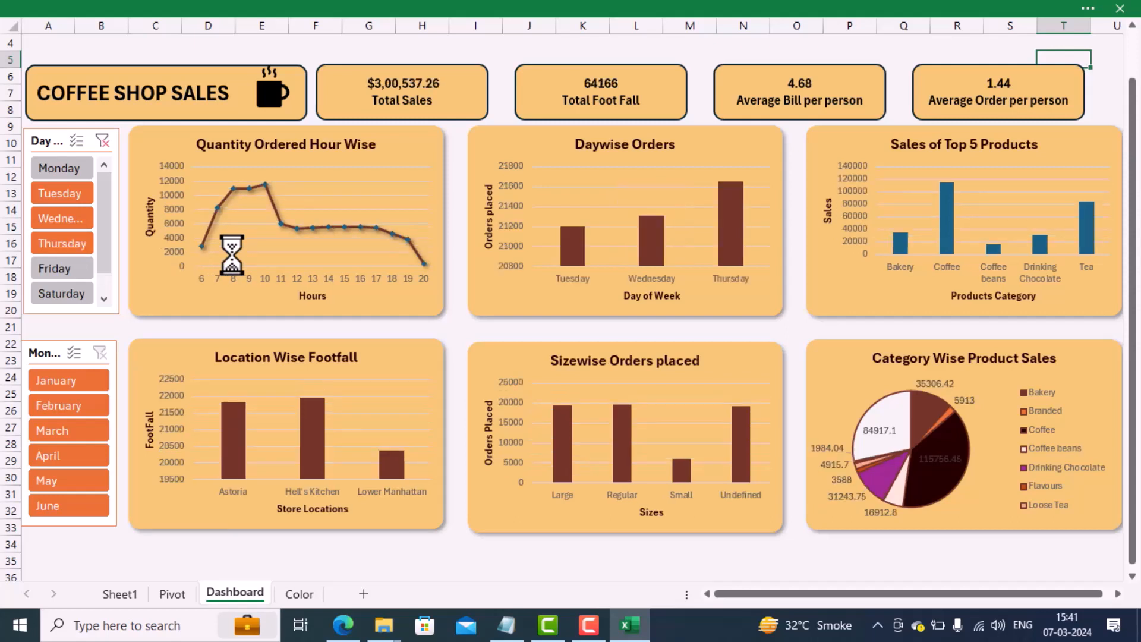
click(102, 141)
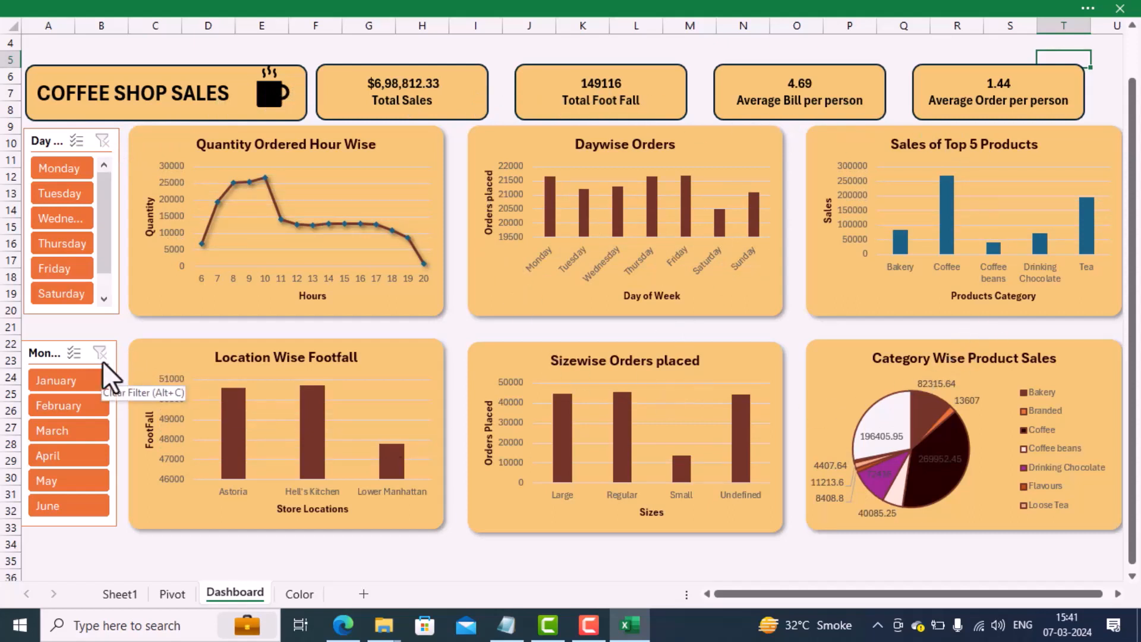
Step: Test the month slicer by filtering the dashboard to January, then February, then selecting January again
click(68, 380)
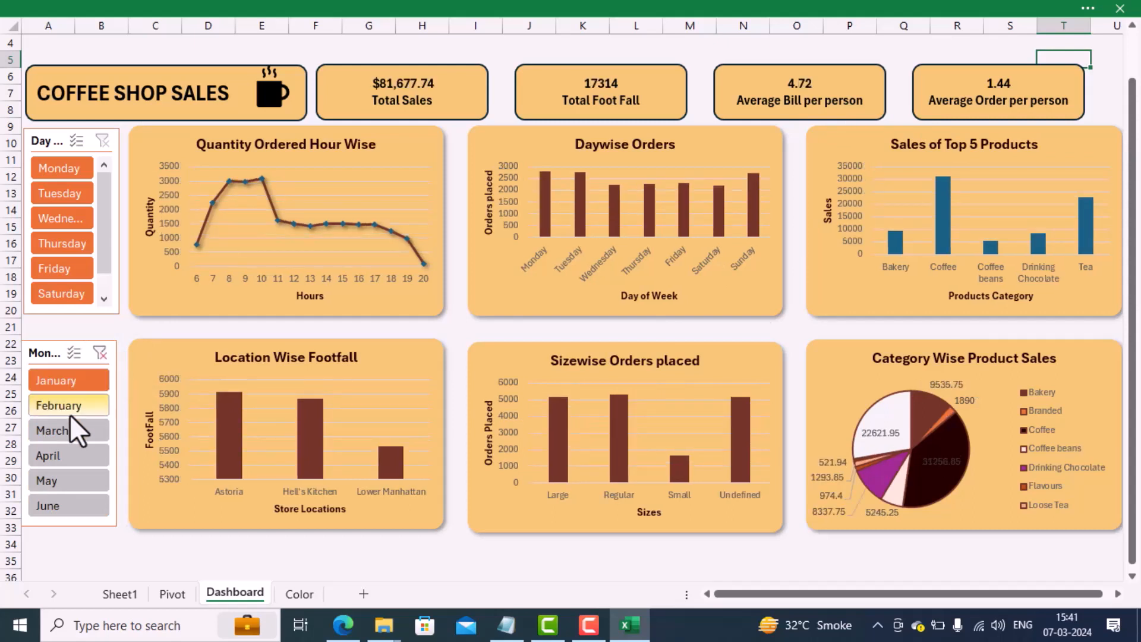
click(82, 404)
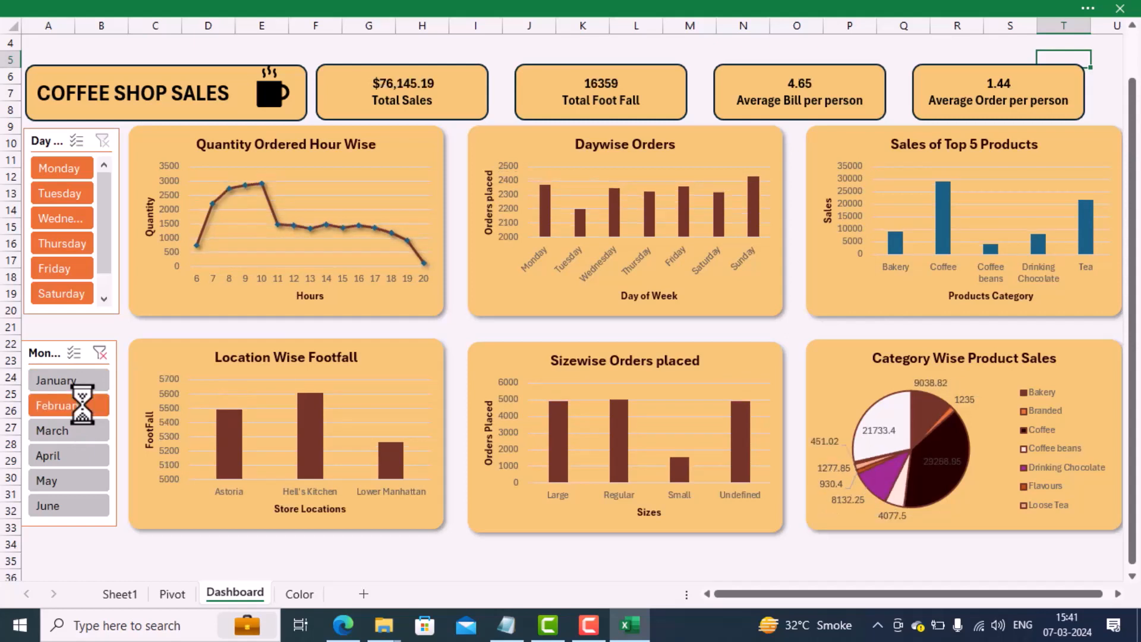
click(76, 382)
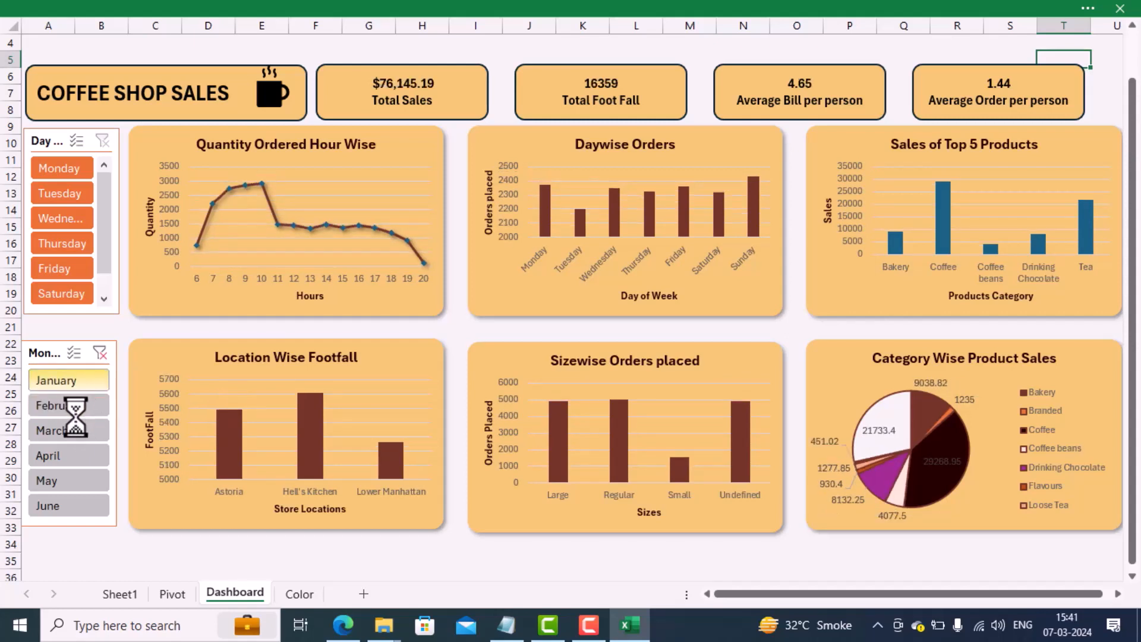